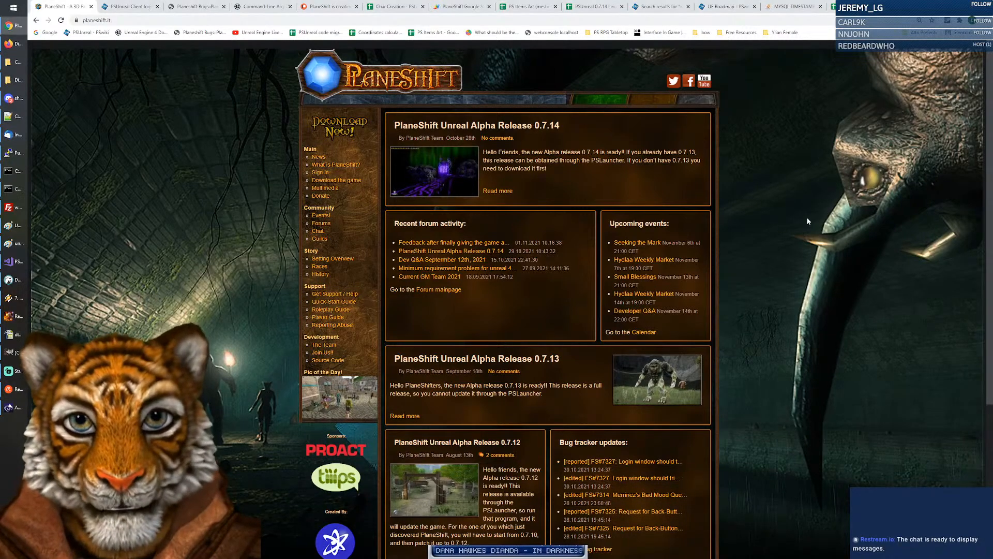
# Open the PlaneShift Unreal Alpha Release 0.7.14 news article and view its screenshot at full size.
pyautogui.click(554, 127)
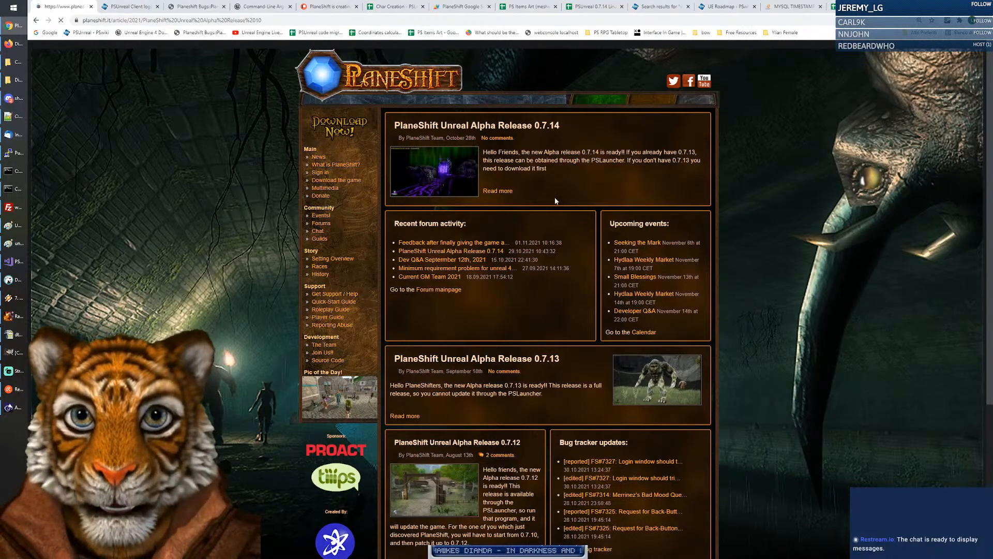
pyautogui.click(456, 180)
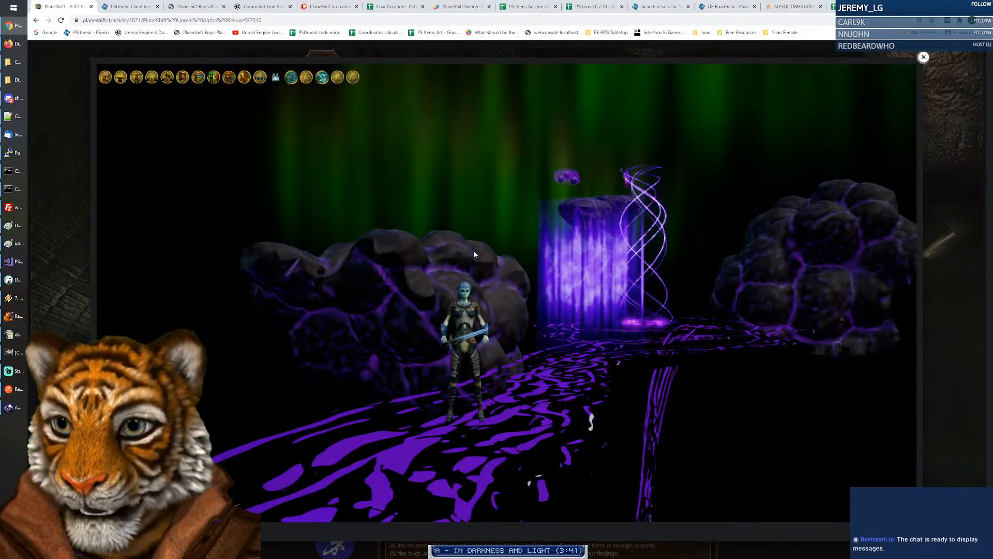
pyautogui.click(923, 57)
# Review the 0.7.14 list of changes, highlighting the entries from the Laanx Interior building through the loading screens.
pyautogui.scroll(-3, 915, 92)
pyautogui.moveTo(389, 181); pyautogui.dragTo(545, 422)
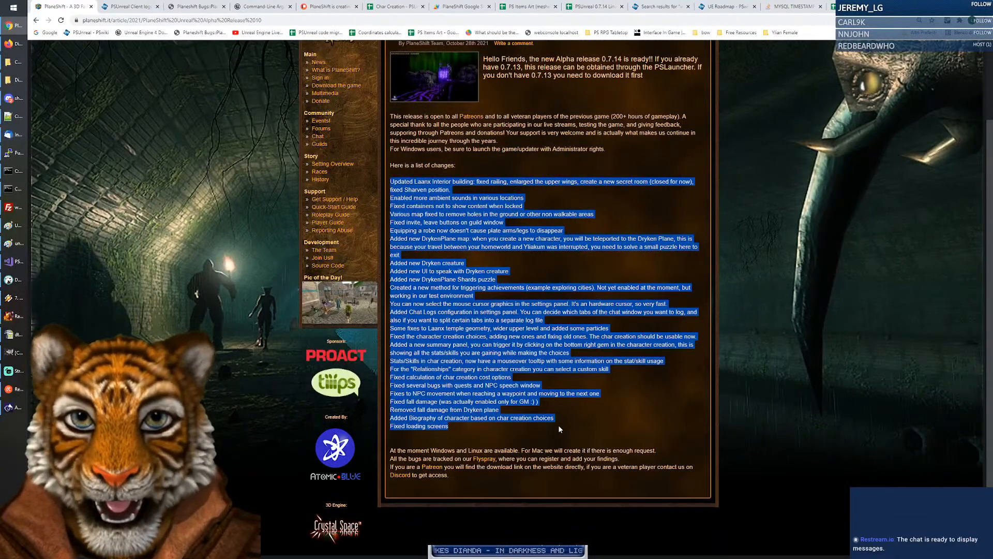
pyautogui.moveTo(394, 181); pyautogui.dragTo(452, 180)
pyautogui.moveTo(397, 198); pyautogui.dragTo(416, 222)
pyautogui.moveTo(394, 263); pyautogui.dragTo(409, 337)
pyautogui.click(394, 279)
pyautogui.moveTo(394, 345); pyautogui.dragTo(414, 344)
pyautogui.moveTo(391, 377); pyautogui.dragTo(416, 401)
pyautogui.moveTo(404, 418)
pyautogui.mouseDown()
pyautogui.moveTo(419, 417)
pyautogui.moveTo(394, 426)
pyautogui.mouseUp()
pyautogui.click(566, 415)
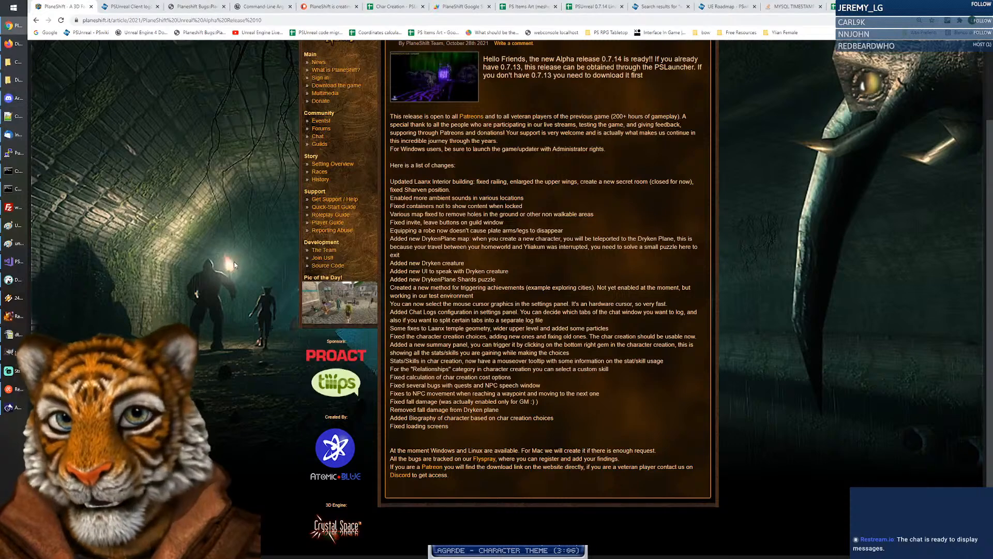
# View the website's Pic of the Day enlarged and close it again.
pyautogui.scroll(1, 344, 291)
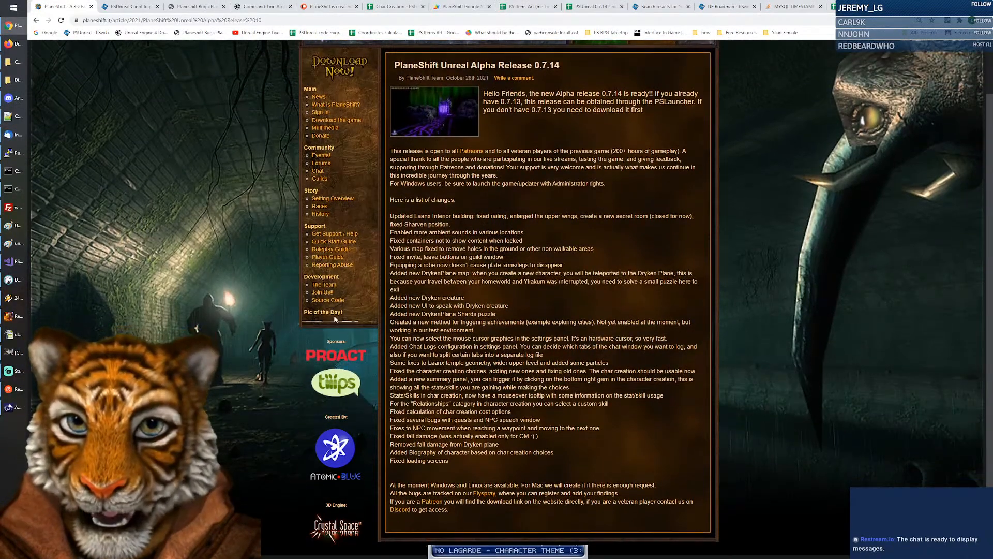
pyautogui.scroll(-1, 333, 311)
pyautogui.scroll(1, 333, 279)
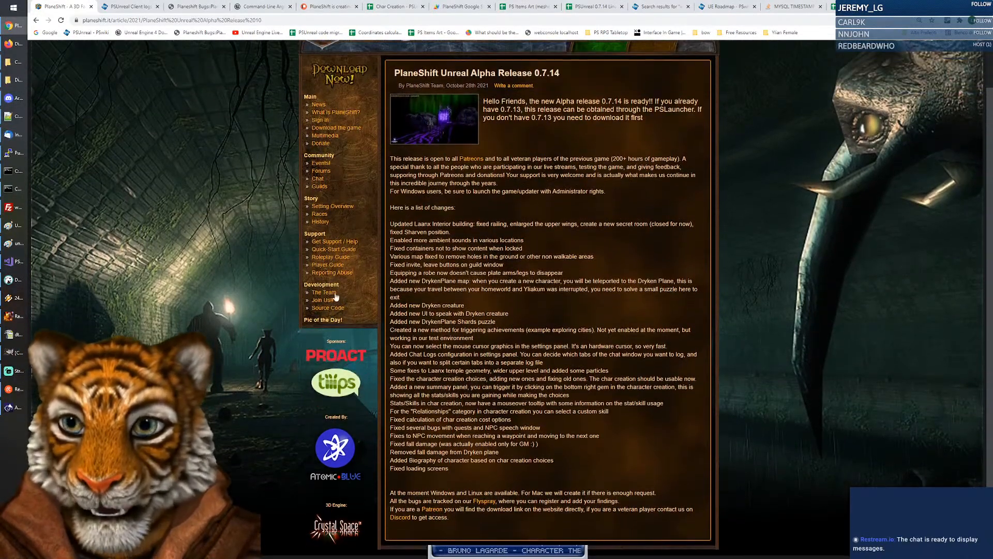
pyautogui.scroll(-1, 329, 331)
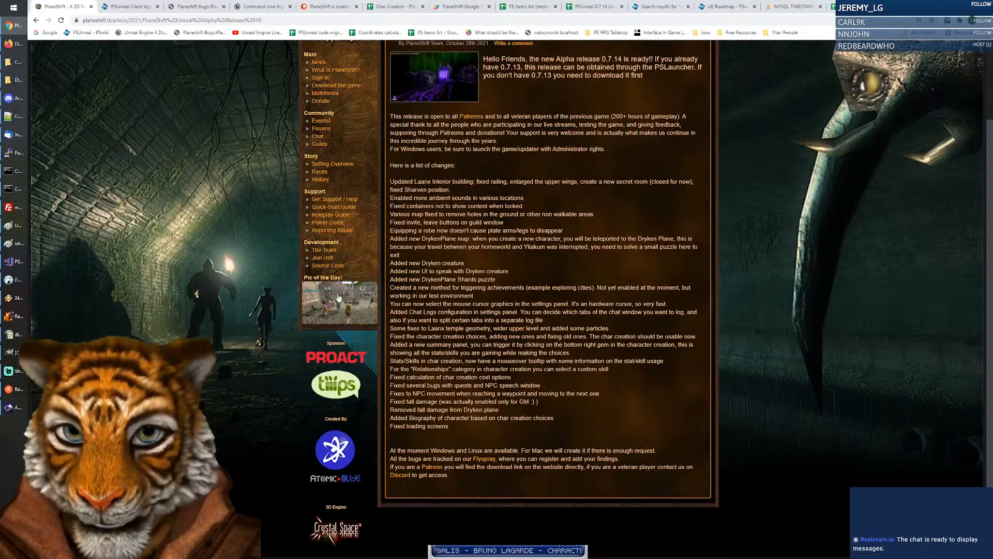
pyautogui.scroll(1, 330, 329)
pyautogui.scroll(-1, 331, 322)
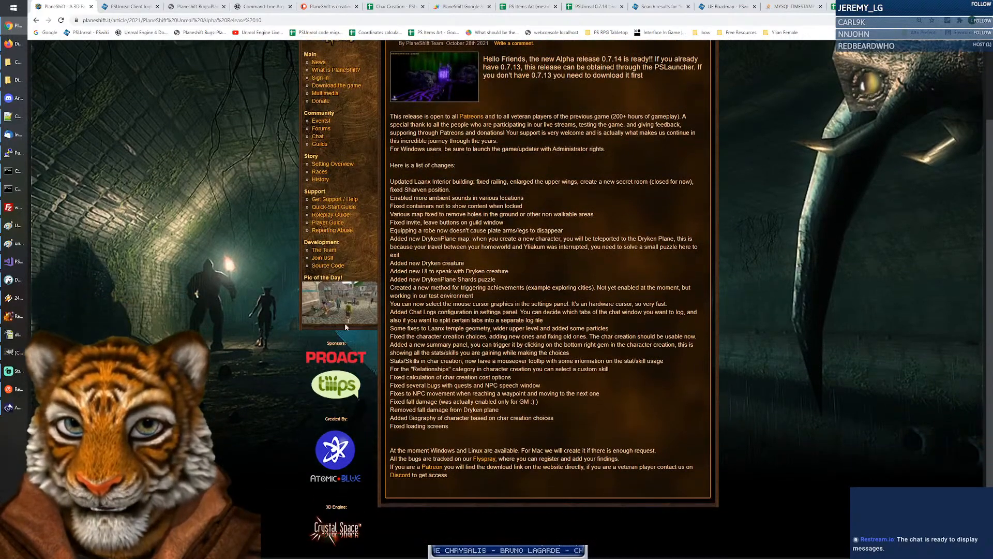
pyautogui.click(343, 305)
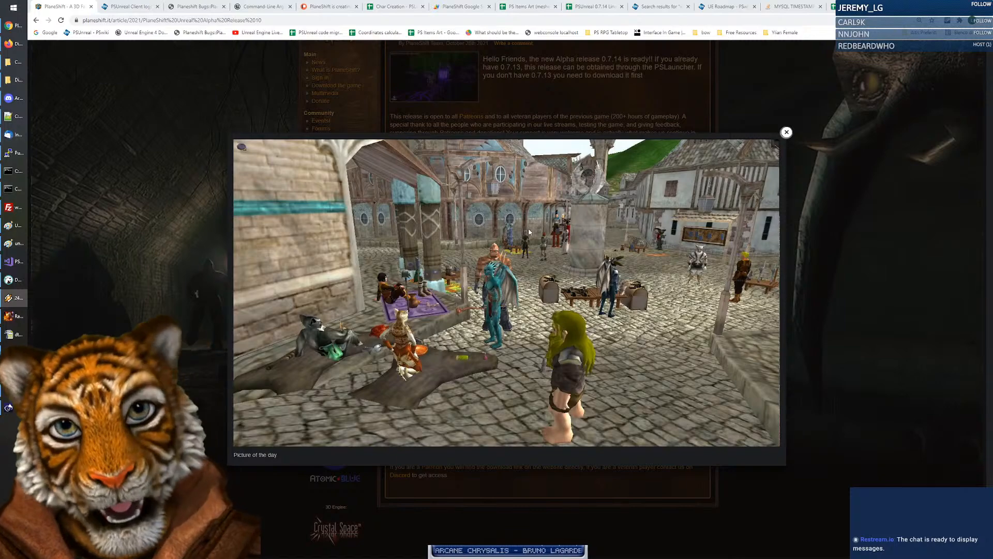
pyautogui.click(821, 266)
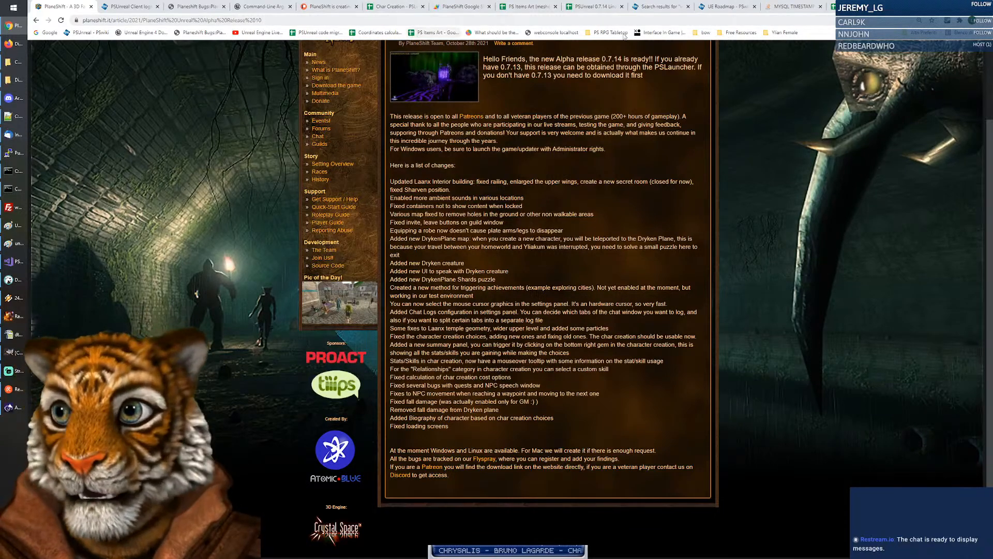
# Switch to the PS Unreal Talents spreadsheet and look through the combat talents and their status.
pyautogui.hotkey('ctrl', 'Tab')
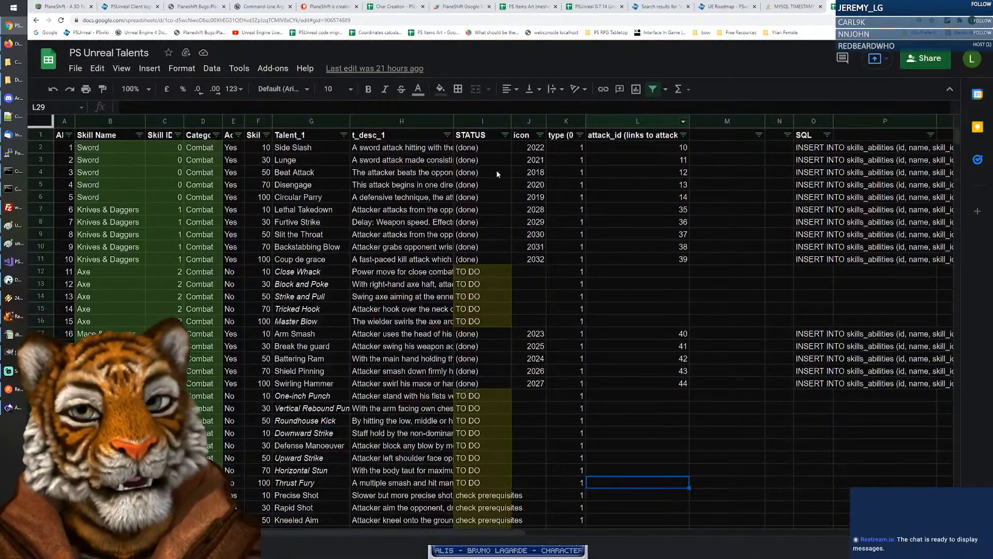
pyautogui.scroll(-7, 391, 257)
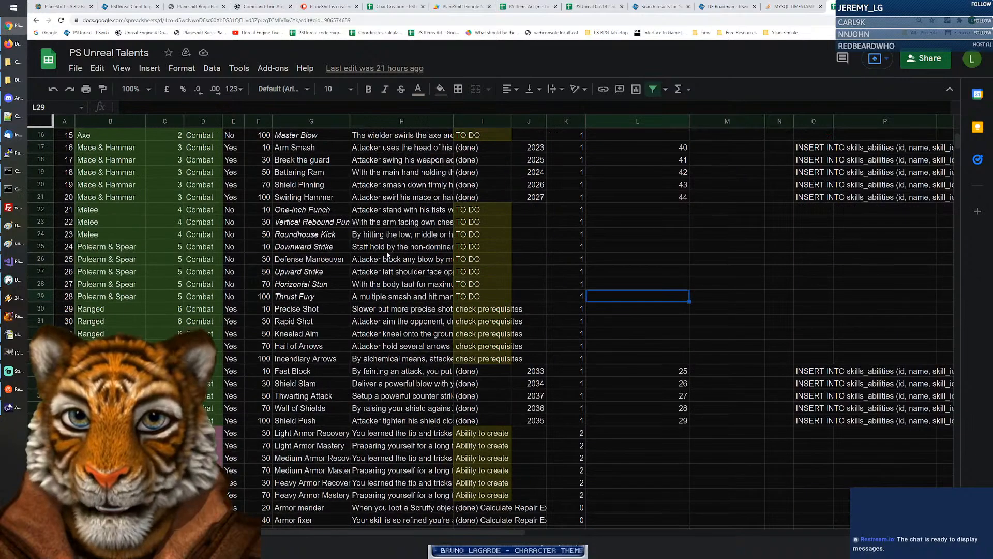
pyautogui.scroll(7, 378, 249)
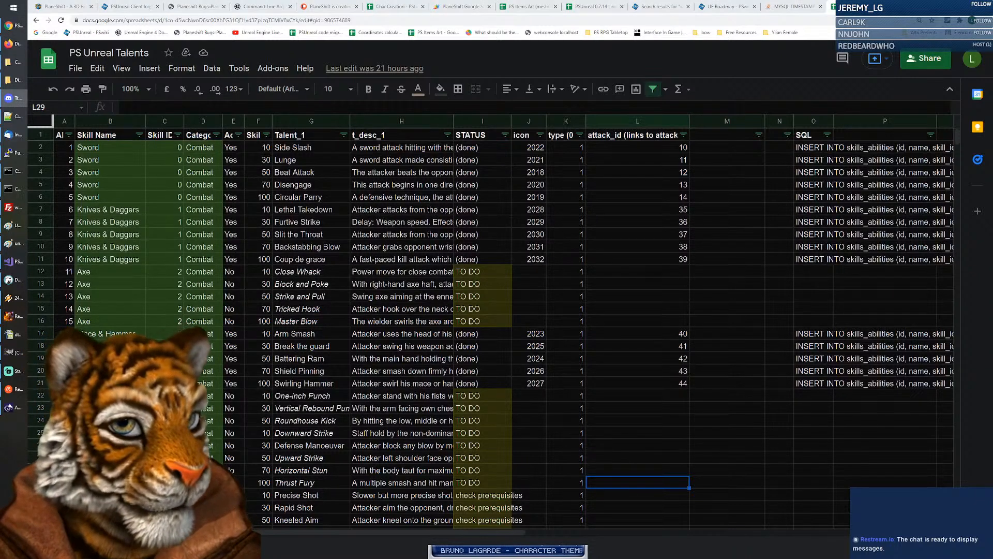
pyautogui.click(395, 249)
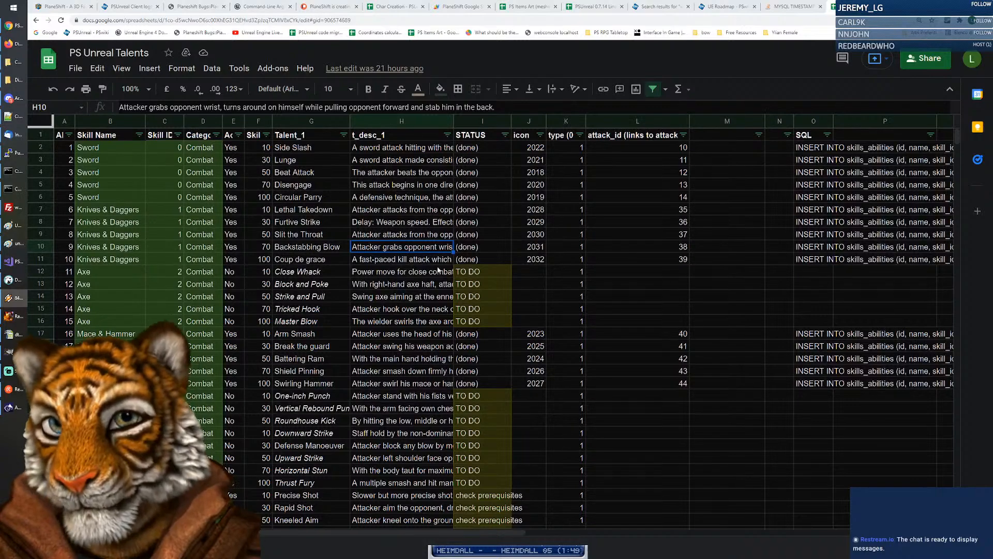
pyautogui.scroll(-6, 306, 241)
pyautogui.scroll(6, 363, 290)
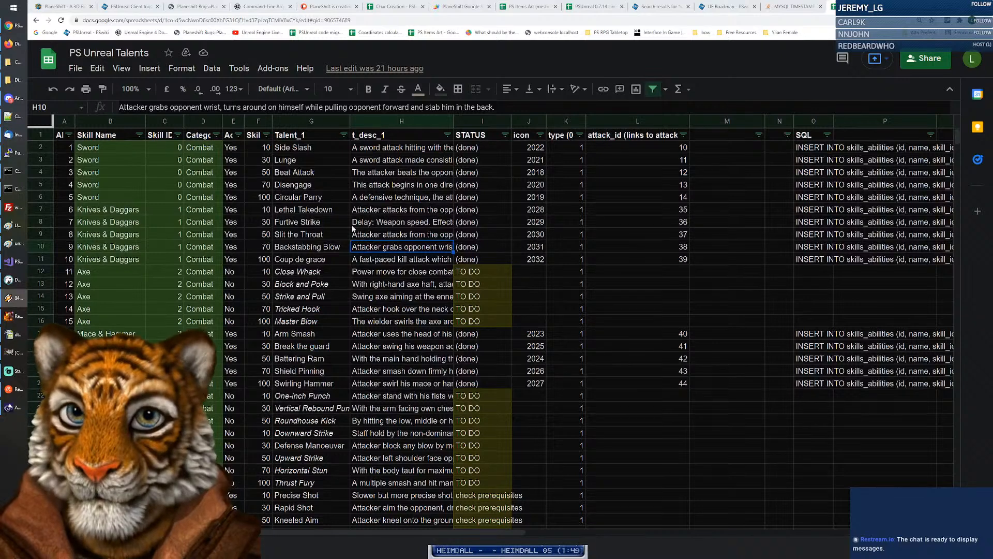
# Examine the required skill levels for the Sword talents, checking Side Slash and Lunge.
pyautogui.click(253, 122)
pyautogui.click(275, 151)
pyautogui.click(263, 151)
pyautogui.moveTo(264, 157); pyautogui.dragTo(261, 201)
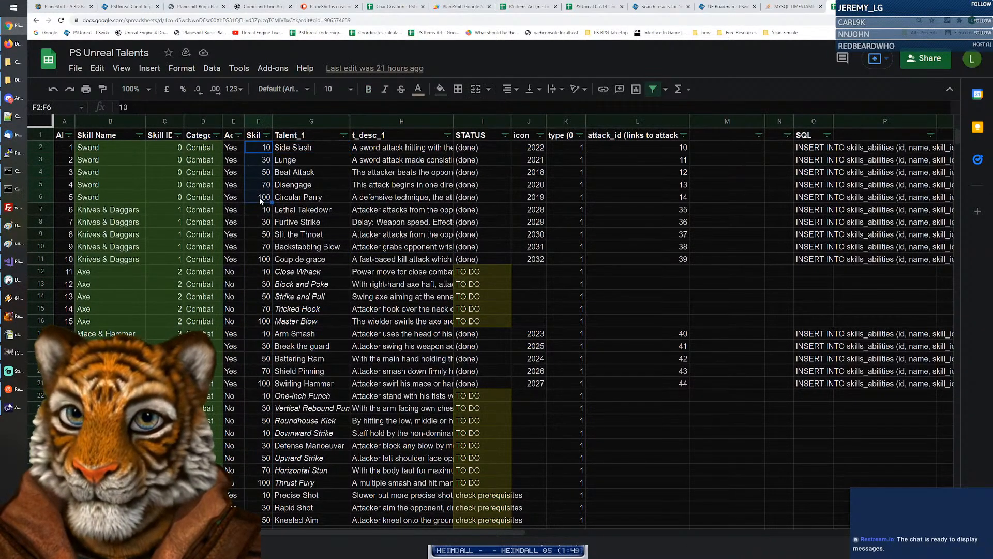
pyautogui.click(256, 150)
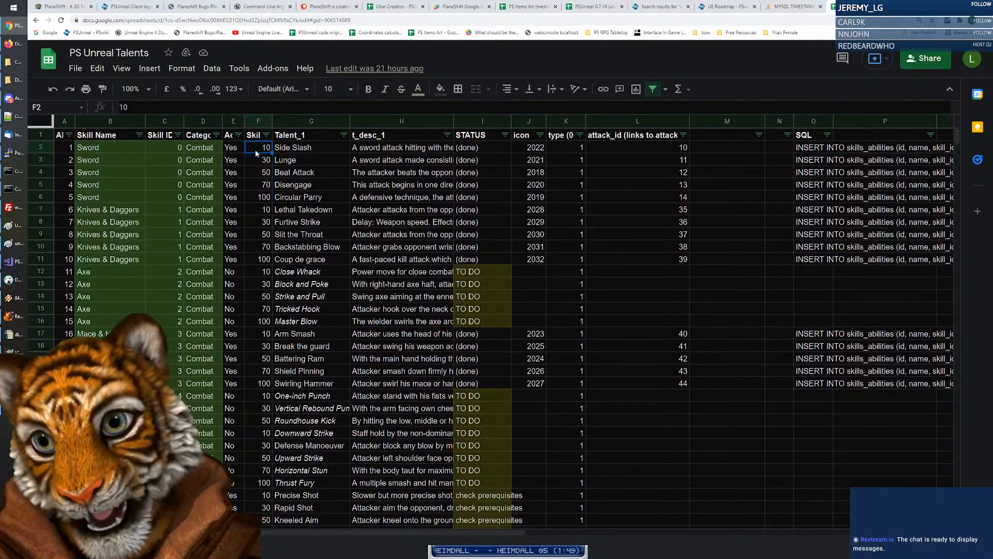
pyautogui.click(98, 148)
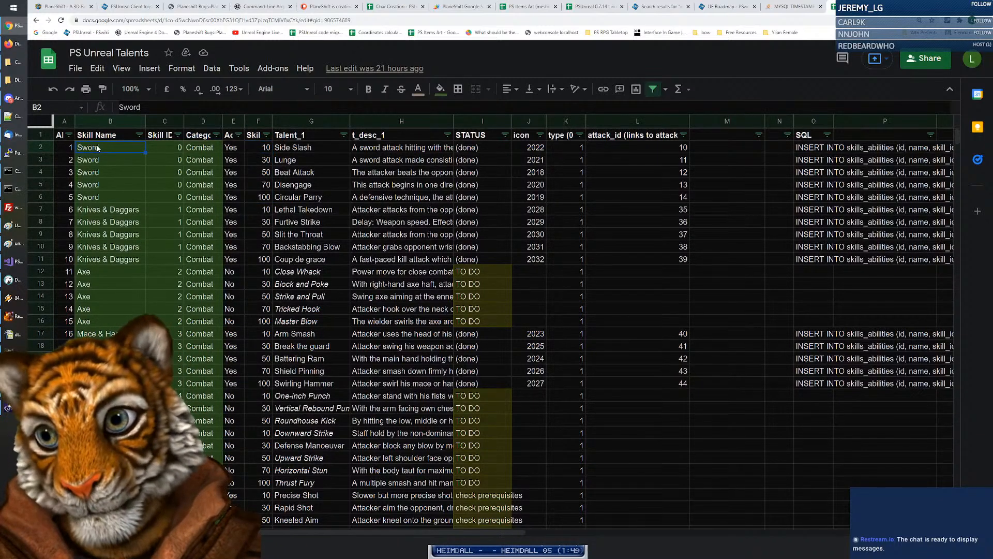
pyautogui.click(297, 149)
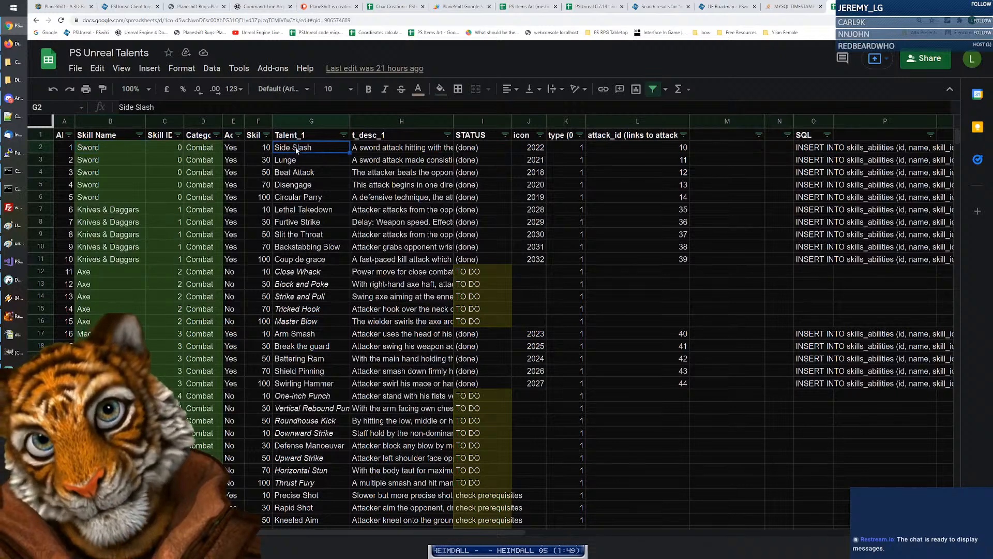
pyautogui.click(261, 161)
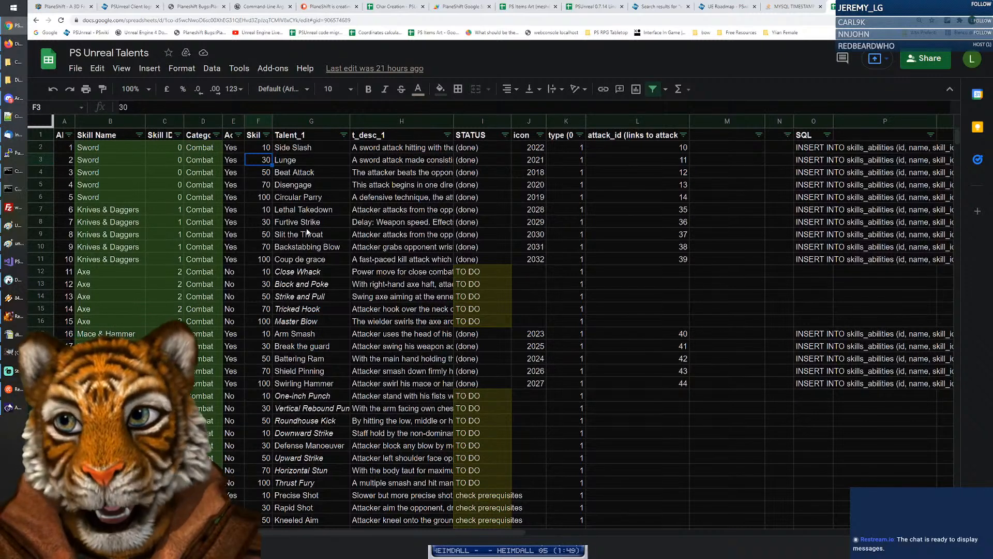
pyautogui.click(288, 163)
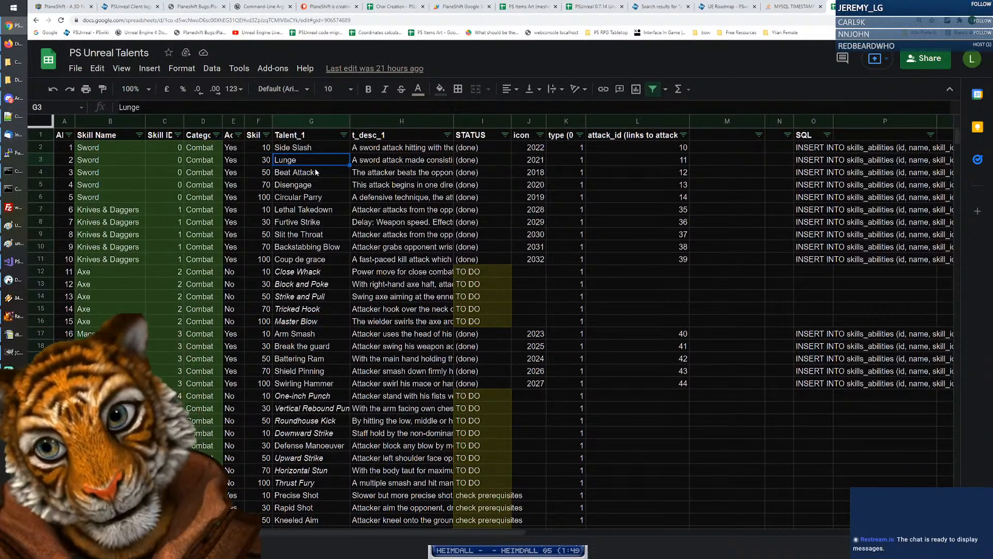
# Step through the Sword talent names around Beat Attack.
pyautogui.press('Down')
pyautogui.press('Down')
pyautogui.press('Up')
pyautogui.press('Up')
pyautogui.press('Down')
pyautogui.press('Down')
pyautogui.press('Up')
pyautogui.press('Up')
pyautogui.press('Down')
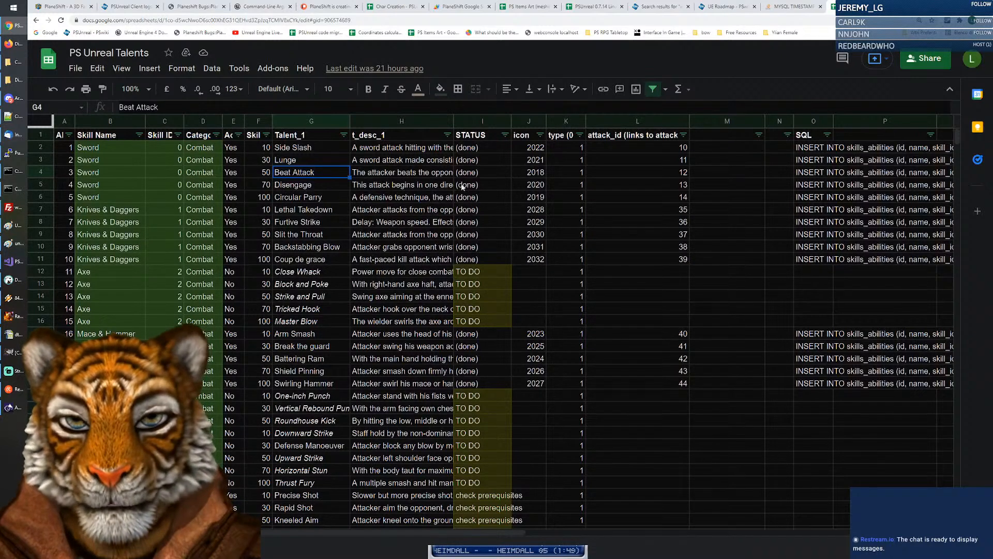
# Highlight the icon numbers of the Sword and Knives & Daggers talents, followed by those of Mace & Hammer.
pyautogui.moveTo(536, 148); pyautogui.dragTo(532, 262)
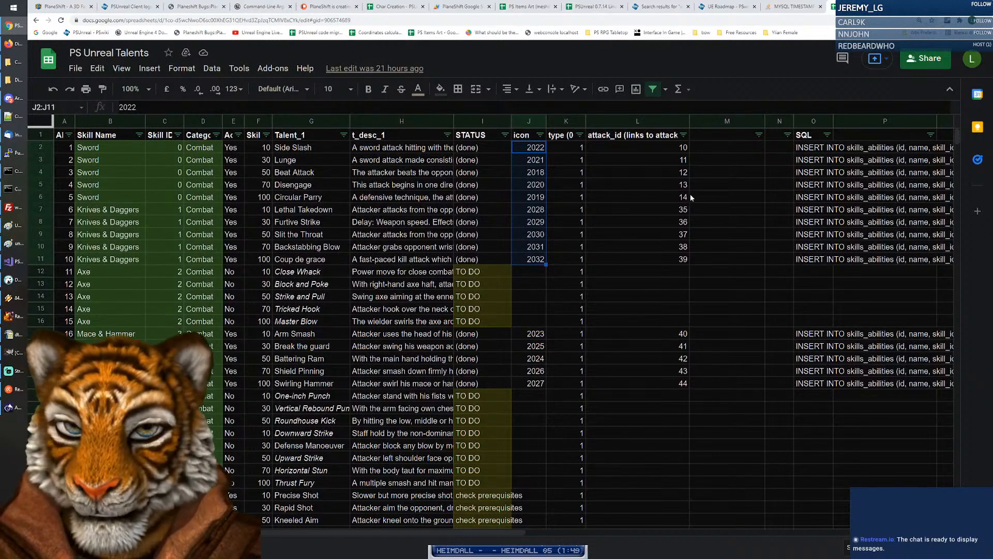
pyautogui.scroll(-3, 594, 239)
pyautogui.moveTo(536, 185); pyautogui.dragTo(537, 233)
# Switch to GIMP and examine the rows of talent icons in the combat_icons image.
pyautogui.click(20, 348)
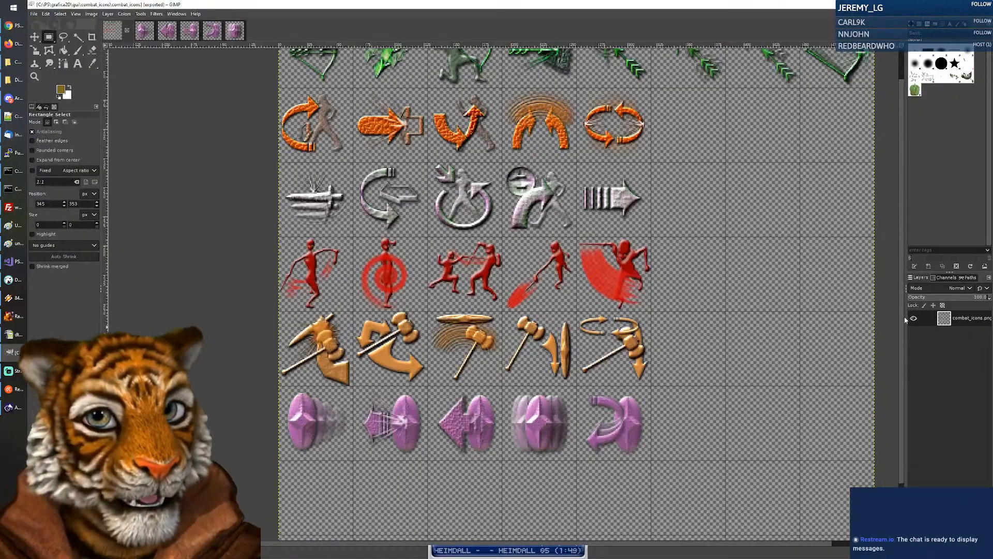
pyautogui.scroll(1, 907, 256)
pyautogui.scroll(-3, 908, 257)
pyautogui.scroll(3, 912, 270)
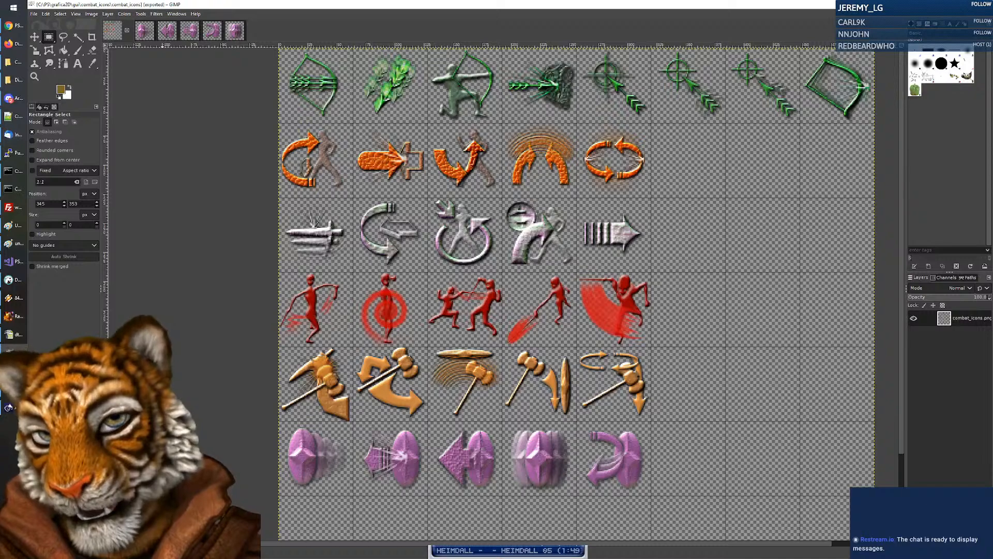
pyautogui.scroll(-3, 576, 290)
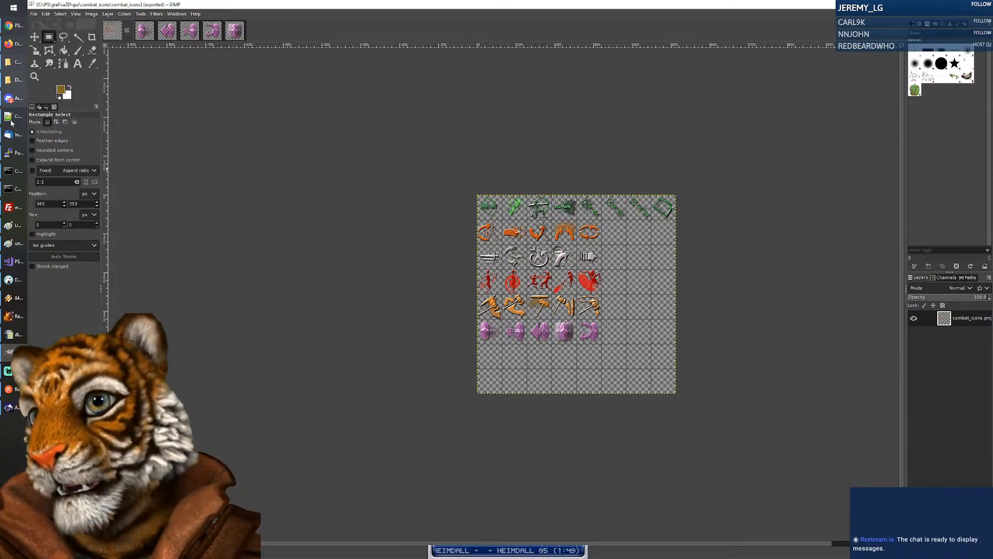
# Return to the PS Unreal Talents spreadsheet and highlight the Ranged skill names in B30:B34.
pyautogui.hotkey('alt', 'Tab')
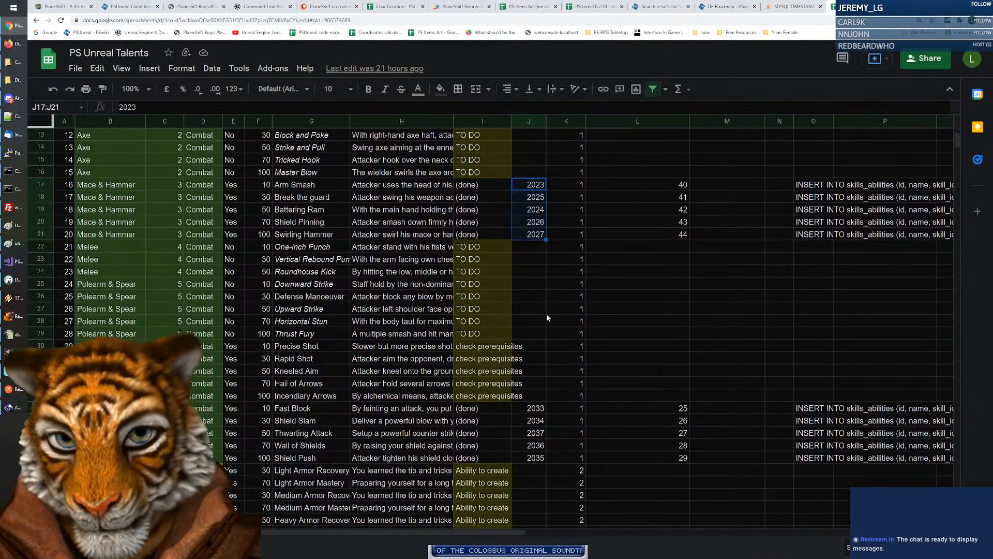
pyautogui.scroll(-1, 543, 314)
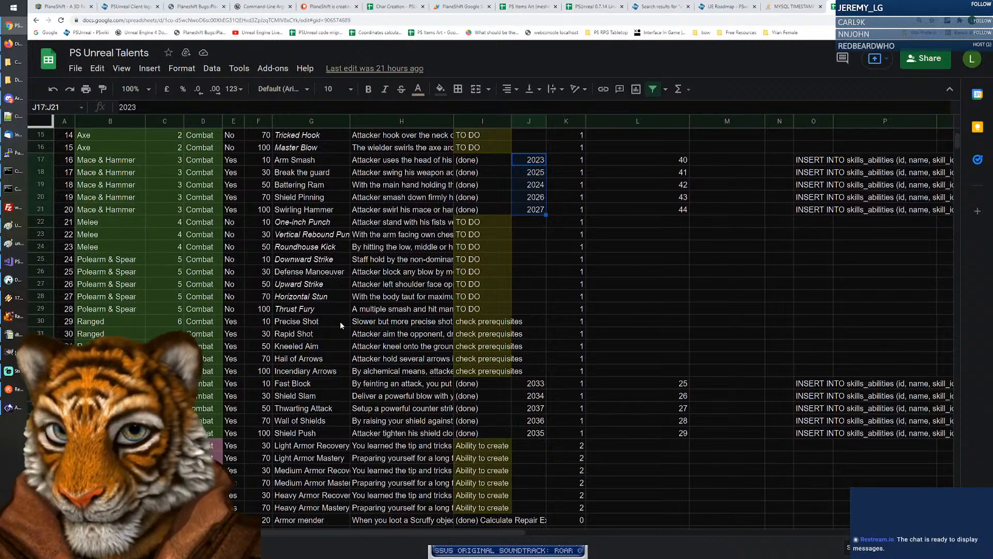
pyautogui.scroll(-1, 341, 325)
pyautogui.moveTo(110, 297); pyautogui.dragTo(111, 345)
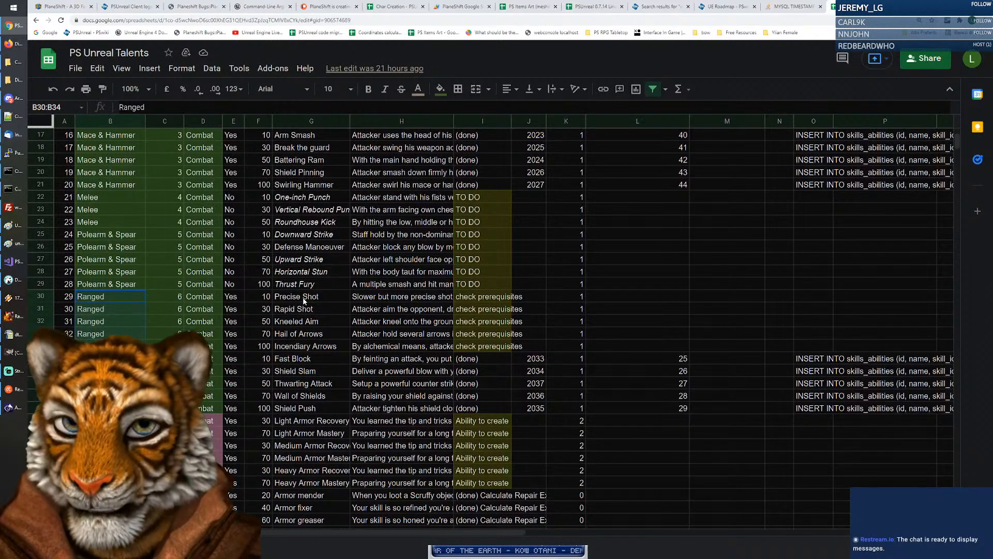
# Switch to File Explorer and open the folder C:\PS\grafica2D\gui\combat_icons.
pyautogui.click(14, 62)
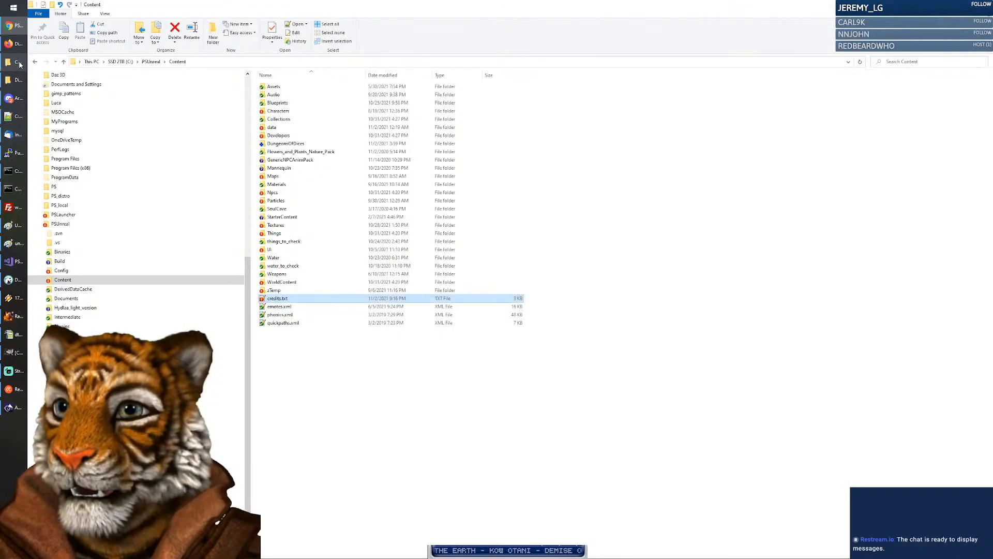
pyautogui.click(331, 372)
pyautogui.click(58, 226)
pyautogui.scroll(6, 58, 228)
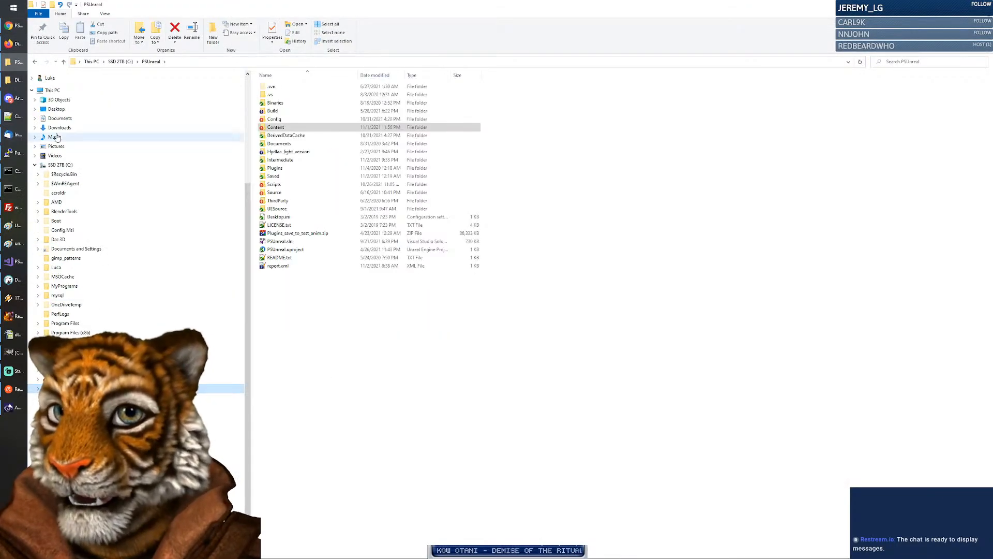
pyautogui.click(57, 352)
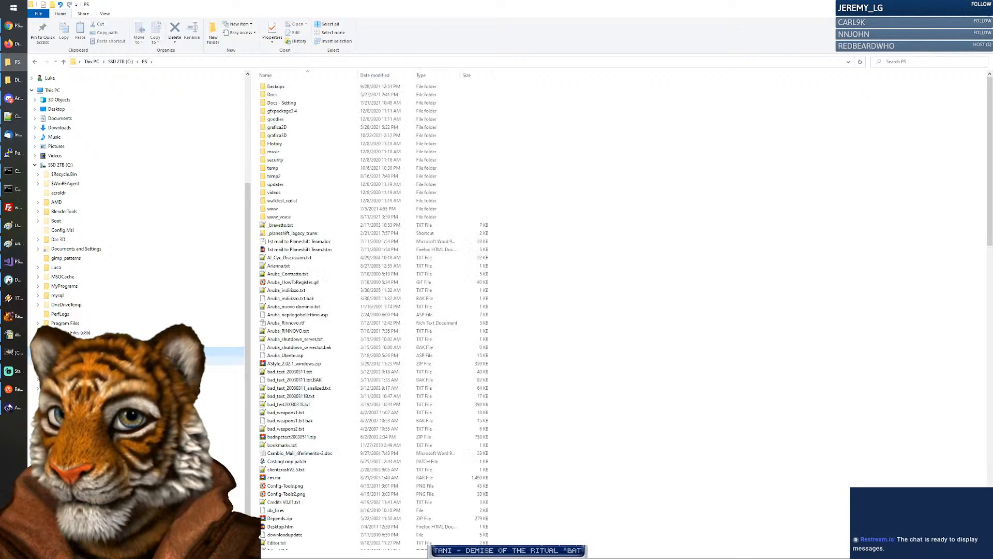
pyautogui.doubleClick(305, 127)
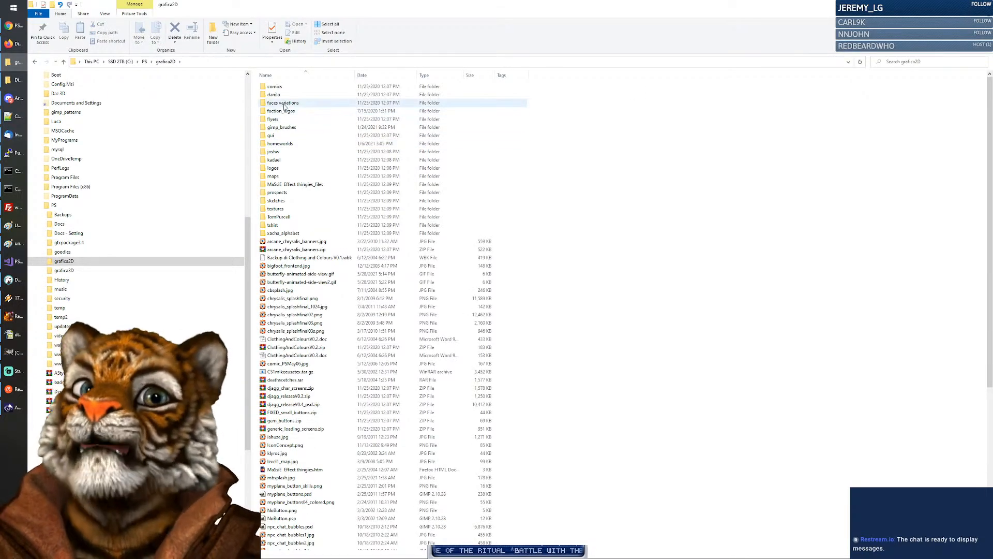
pyautogui.doubleClick(280, 136)
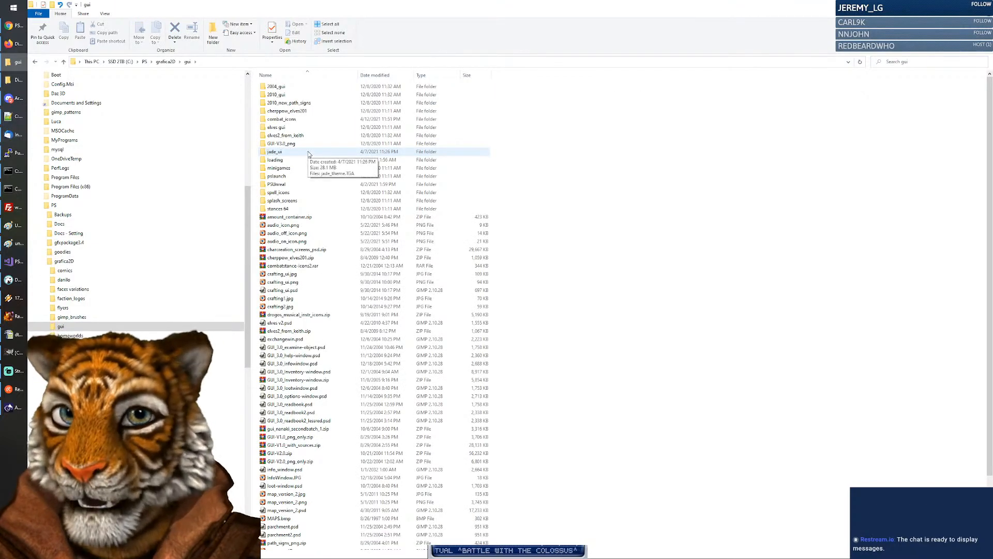
pyautogui.doubleClick(304, 119)
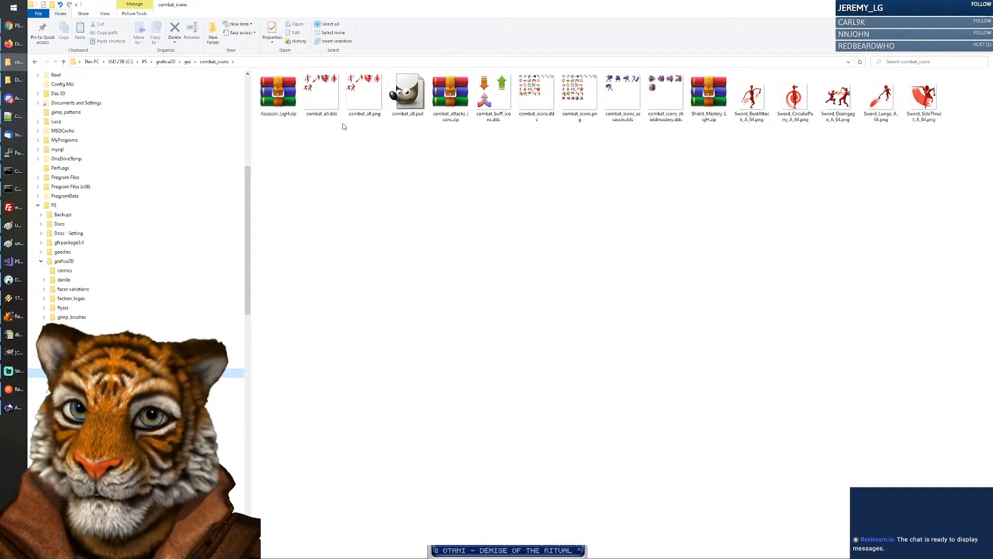
# Search the gui folder for "range" and return to the folder's file list.
pyautogui.click(235, 327)
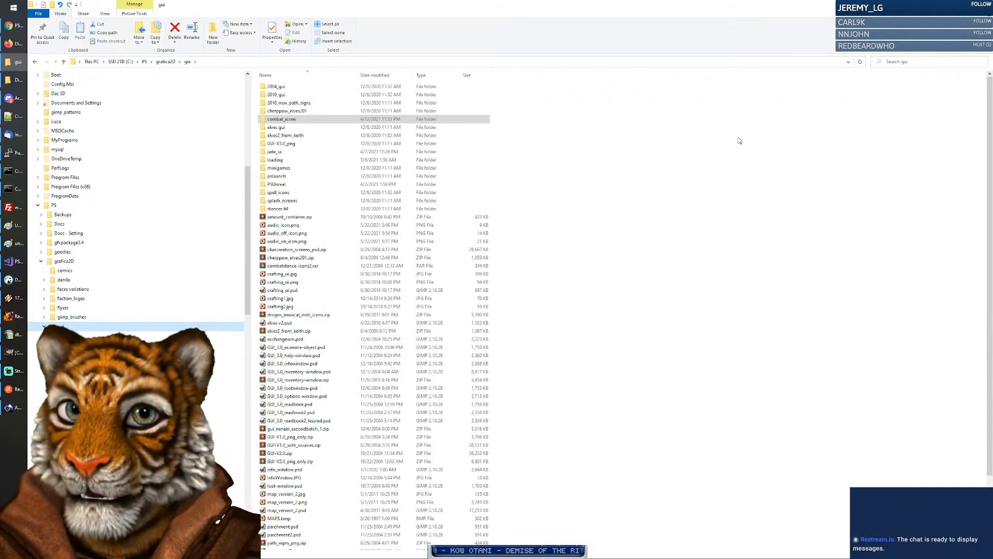
pyautogui.click(922, 62)
pyautogui.write('range')
pyautogui.press('Return')
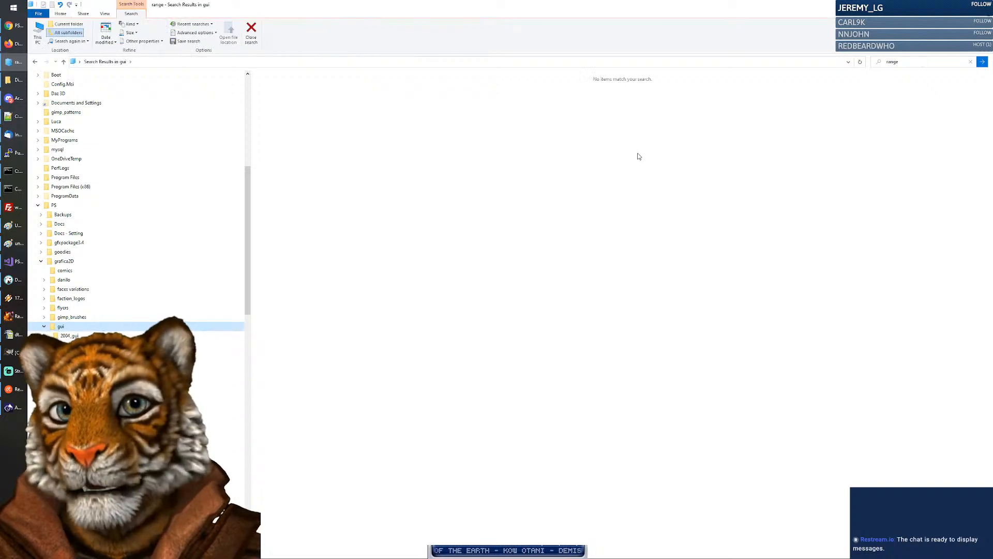
pyautogui.click(972, 63)
pyautogui.click(62, 327)
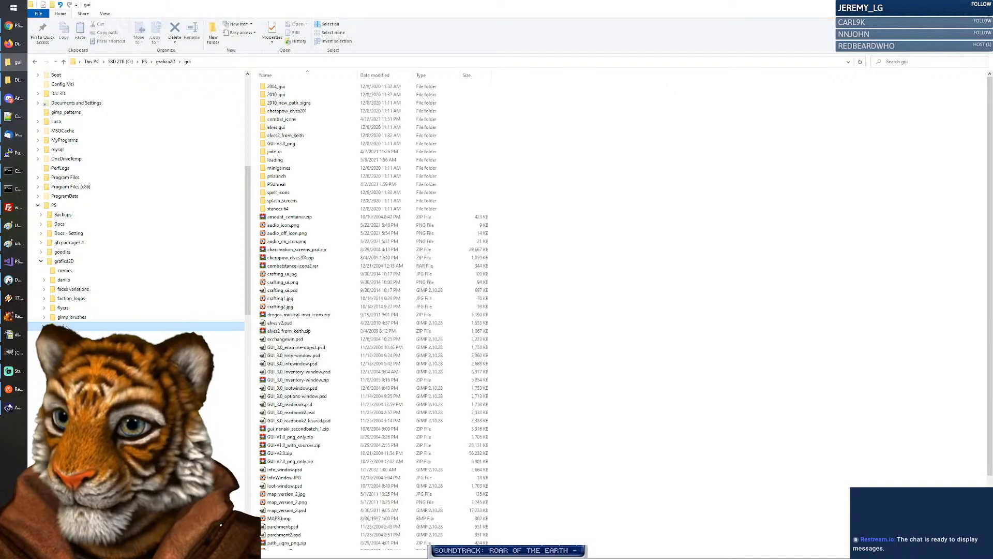
# Open combat_attacks_icons.zip from the combat_icons folder and view Official_Color_Panel.jpg inside it.
pyautogui.doubleClick(282, 119)
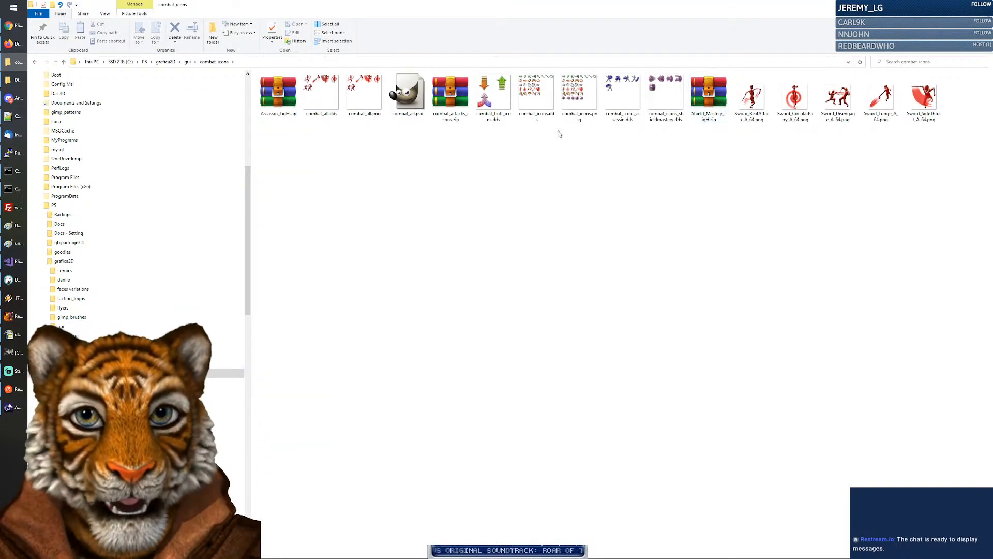
pyautogui.click(453, 100)
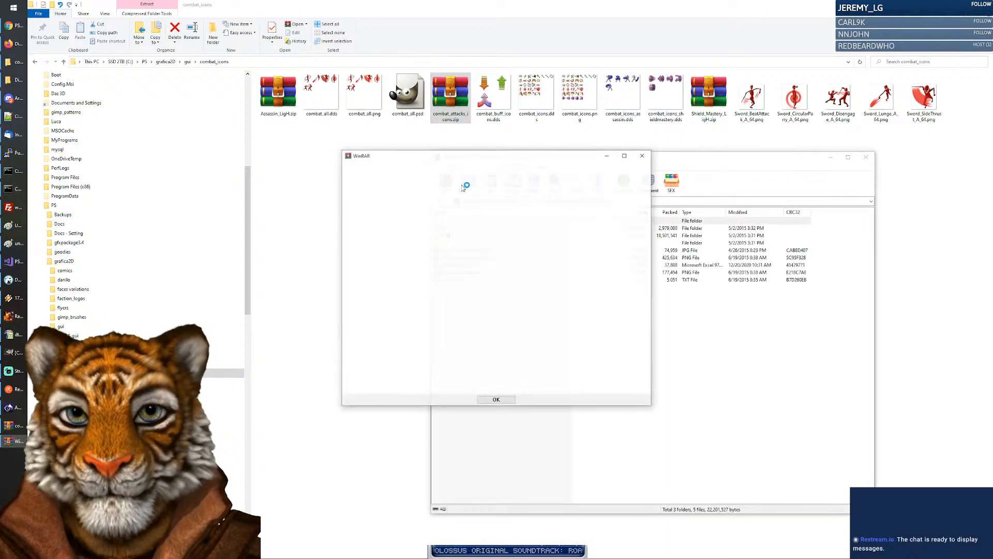
pyautogui.click(644, 156)
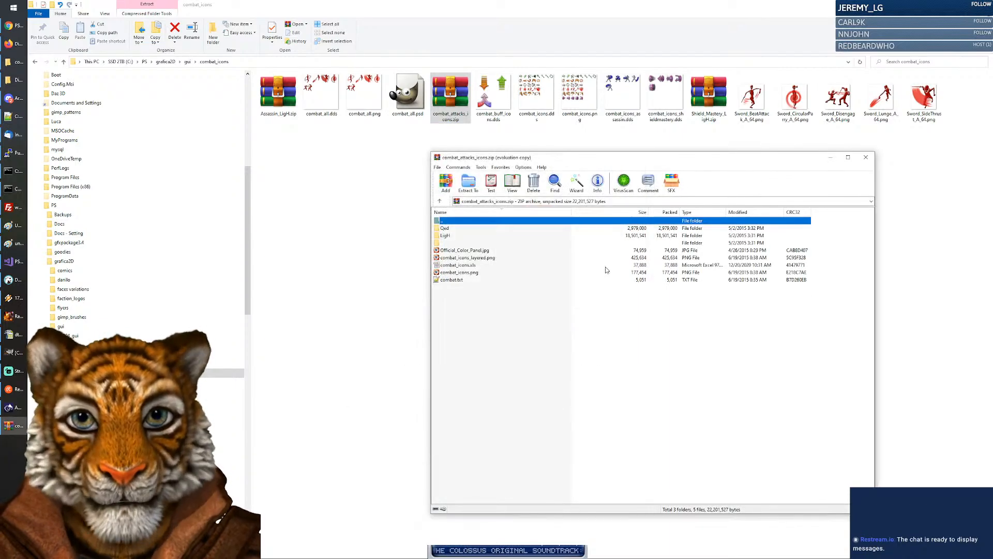
pyautogui.doubleClick(472, 252)
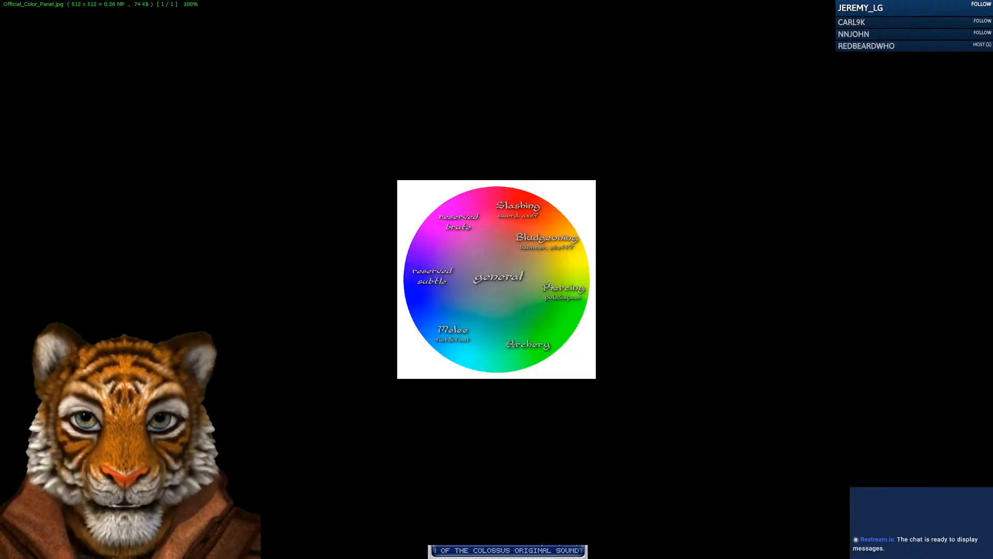
pyautogui.press('Escape')
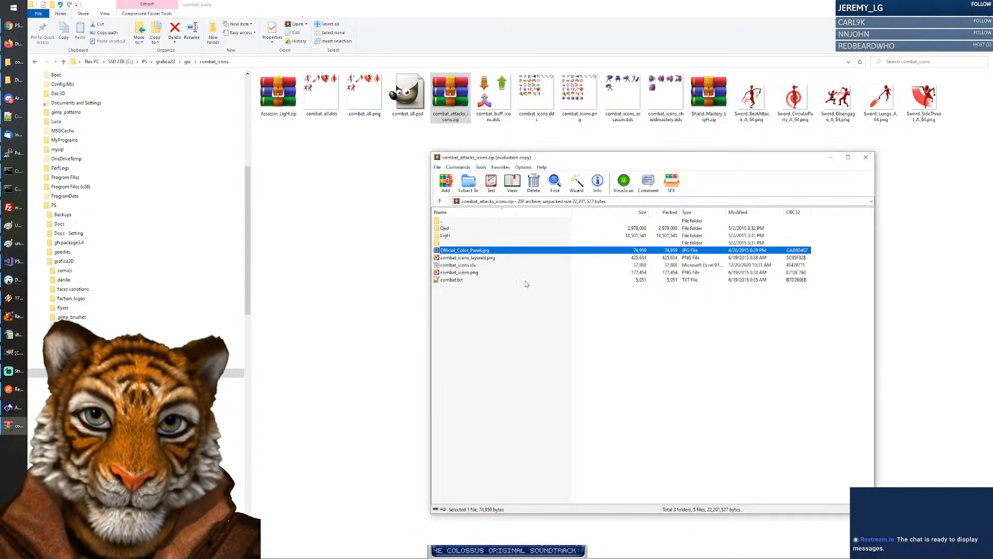
# View Archery_preview.png from the archive's LigH\Archery folder, enlarged to 200% to examine the talent icons and names.
pyautogui.doubleClick(451, 236)
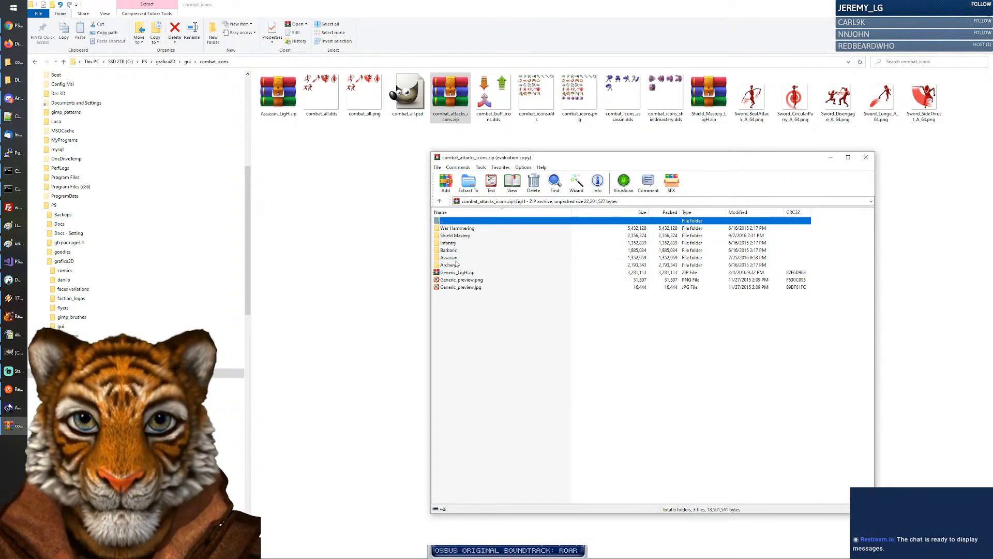
pyautogui.doubleClick(458, 265)
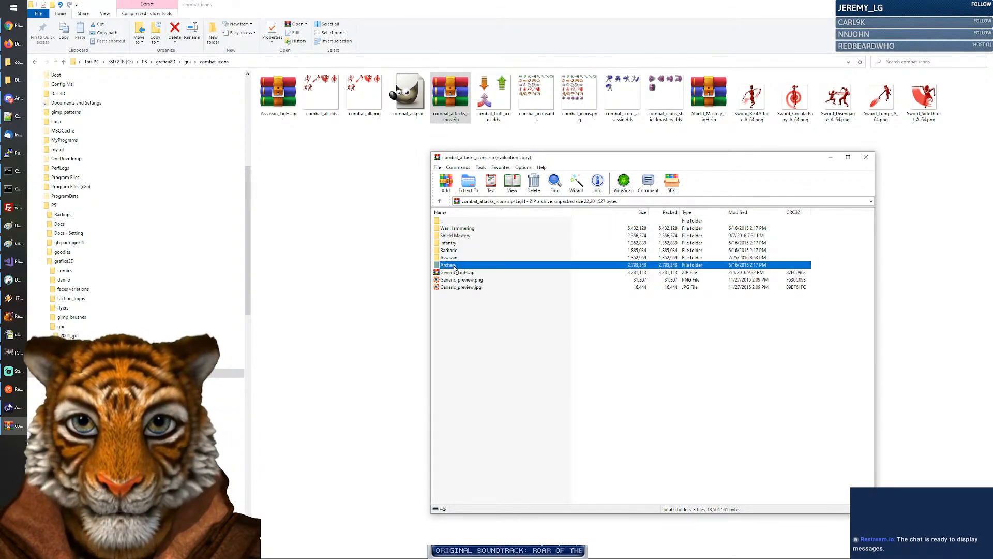
pyautogui.click(475, 236)
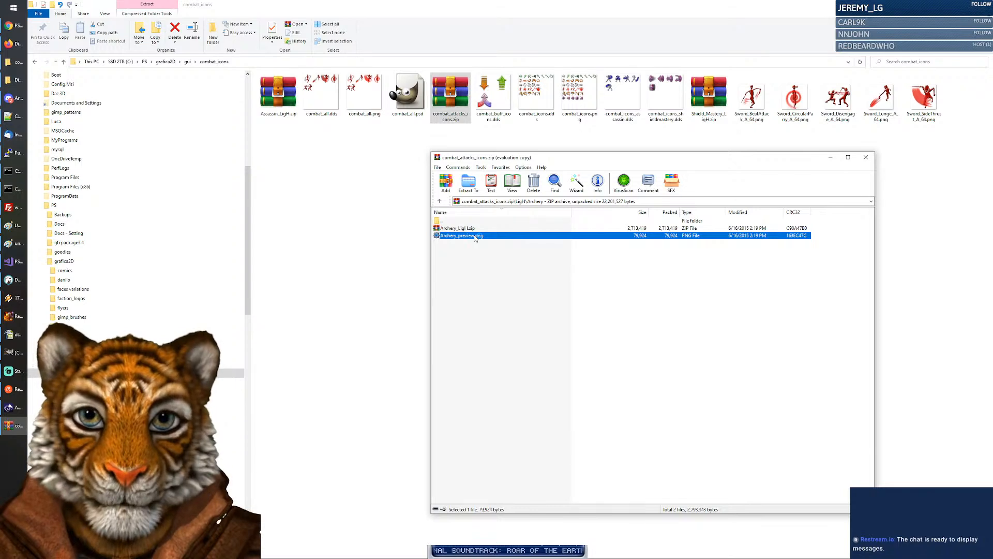
pyautogui.doubleClick(474, 237)
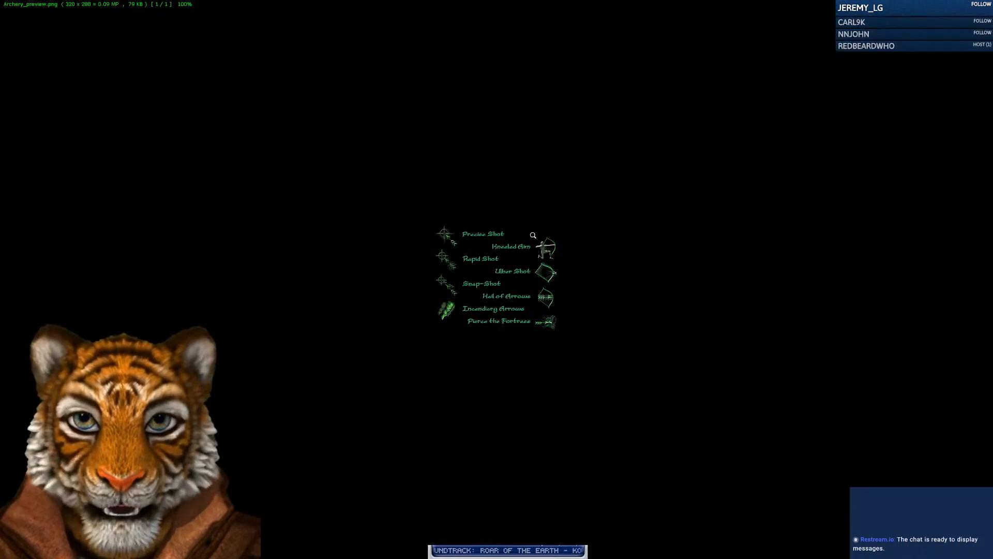
pyautogui.click(503, 264)
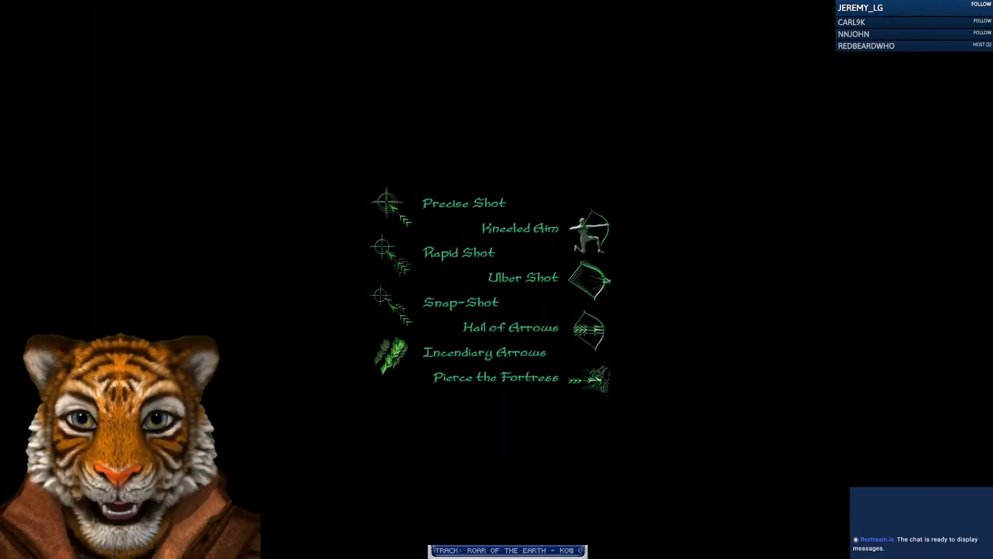
pyautogui.click(502, 265)
pyautogui.click(502, 264)
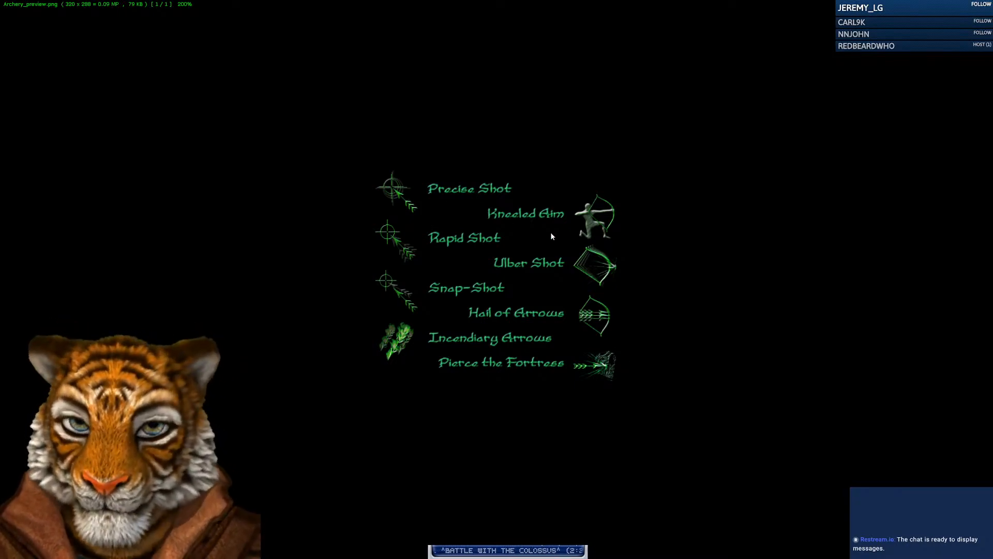
# Switch to GIMP to check the combat_icons image, and look up the archery entries in dt_item_icons.csv in OpenOffice Calc.
pyautogui.hotkey('alt', 'Tab')
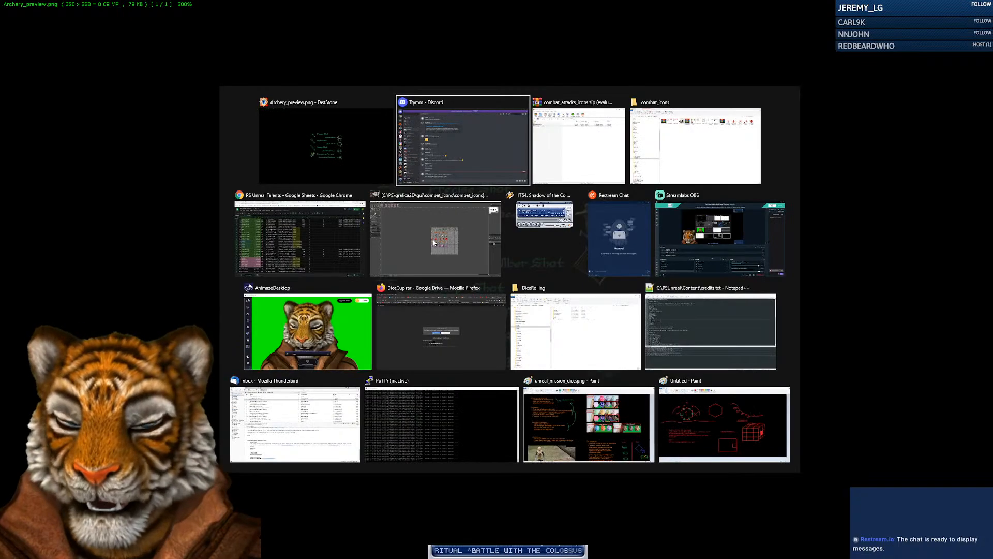
pyautogui.click(434, 243)
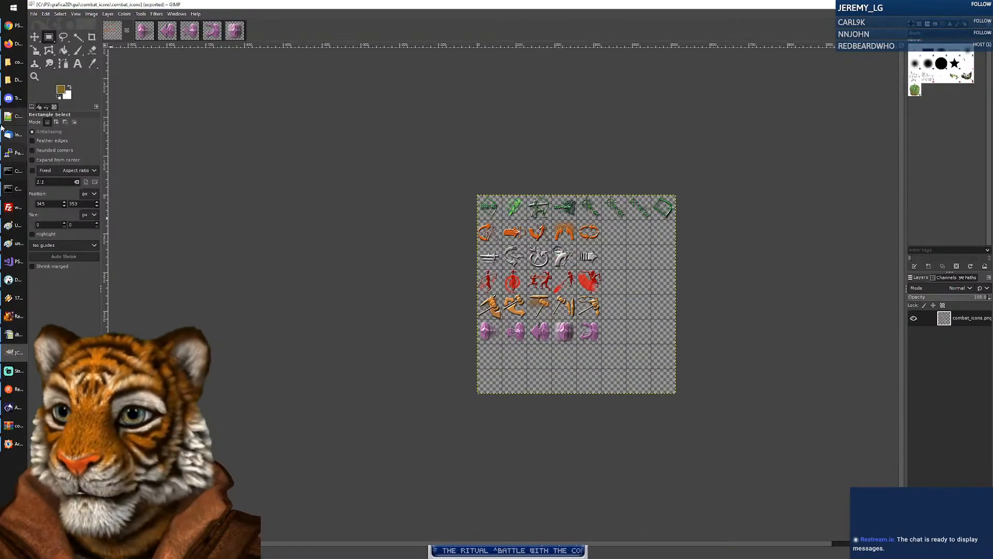
pyautogui.hotkey('alt', 'Tab')
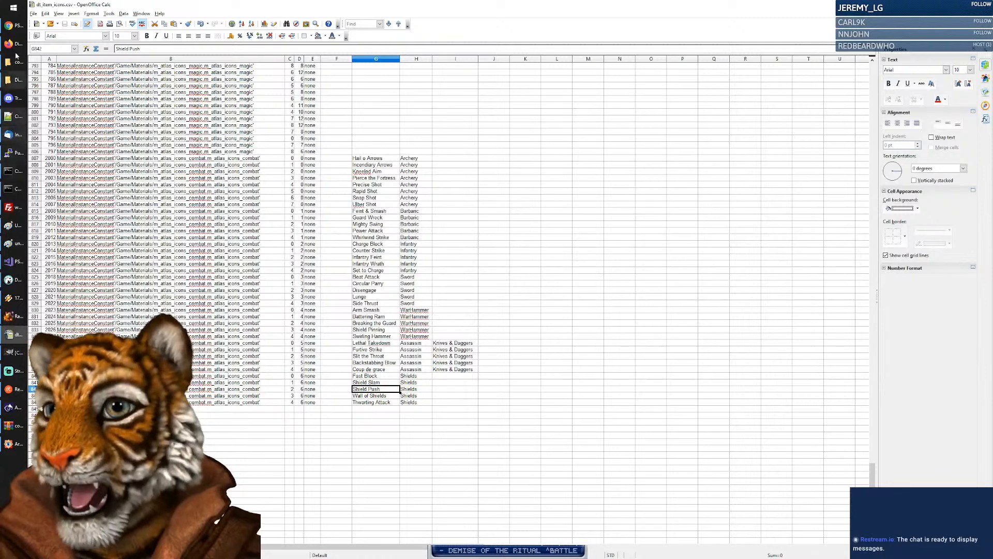
# Return to the PS Unreal Talents spreadsheet and compare the Precise Shot talent in G30 with the Archery preview image.
pyautogui.click(10, 26)
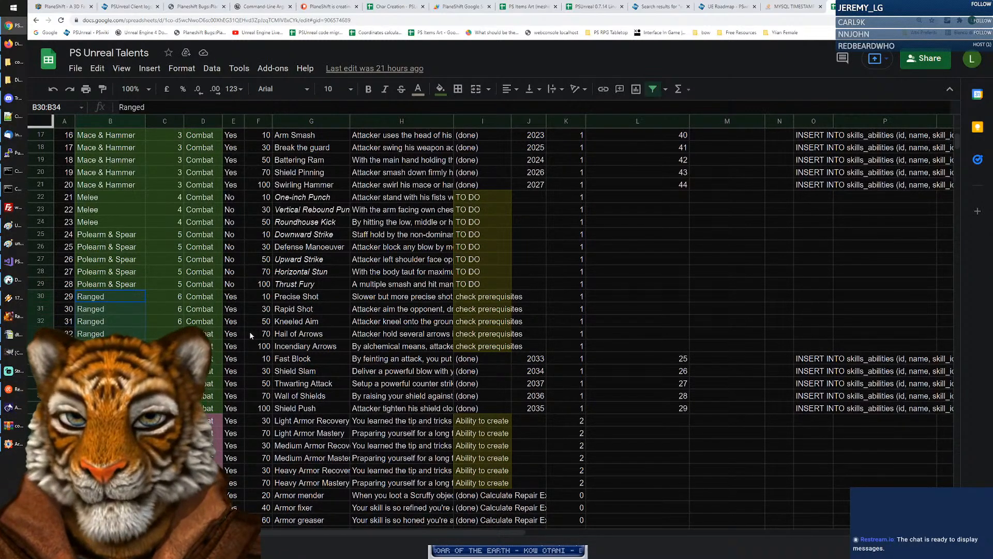
pyautogui.hotkey('alt', 'Tab')
pyautogui.hotkey('alt', 'Tab')
pyautogui.hotkey('alt', 'Tab')
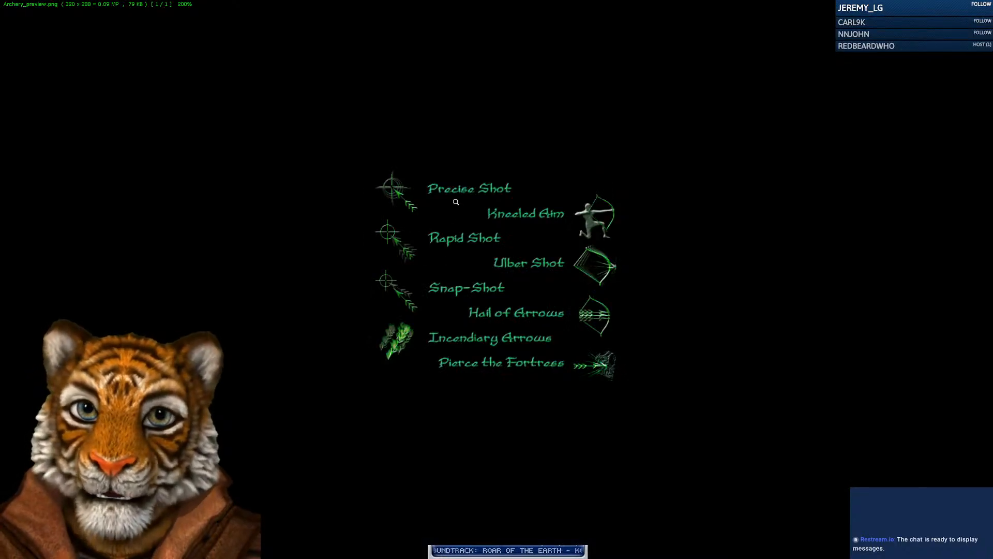
pyautogui.press('Escape')
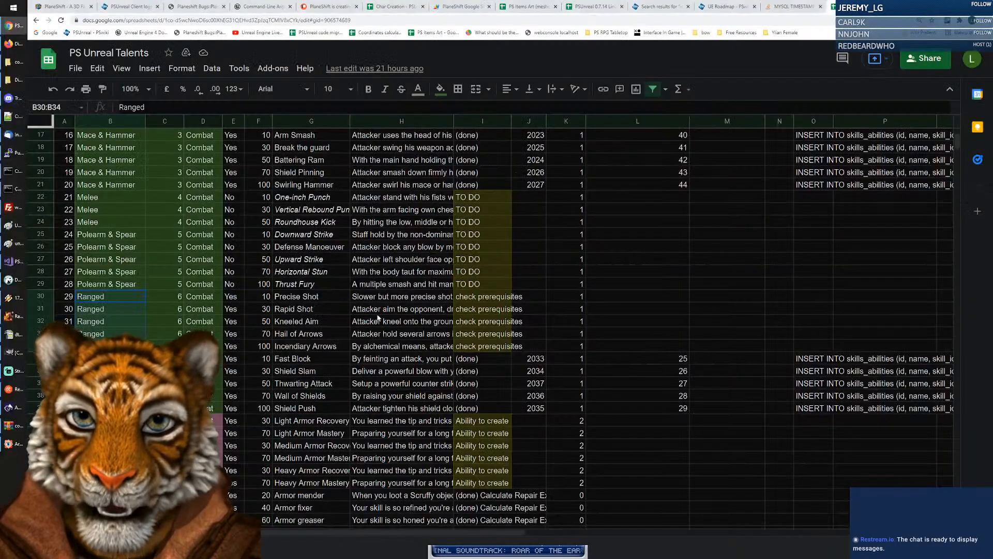
pyautogui.click(310, 297)
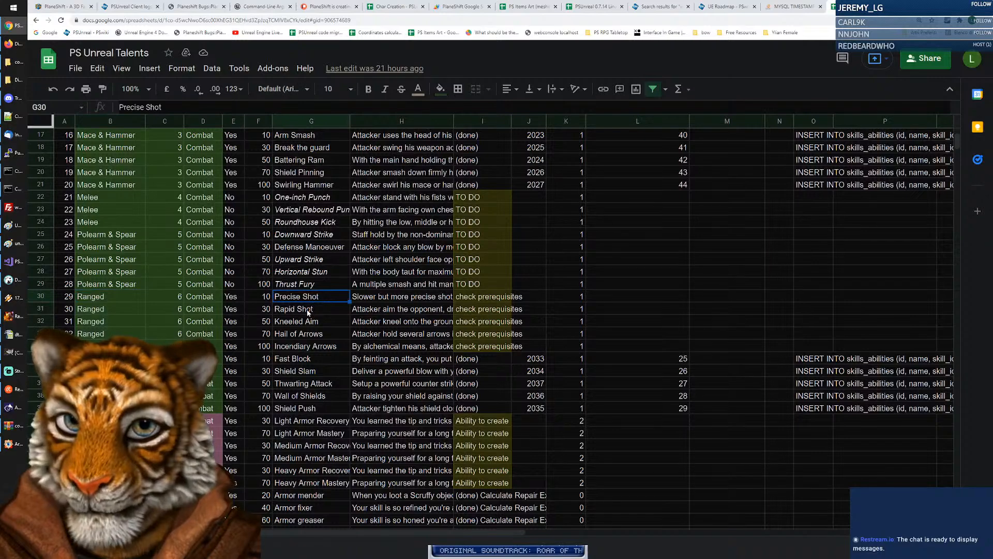
pyautogui.hotkey('alt', 'Tab')
pyautogui.press('Escape')
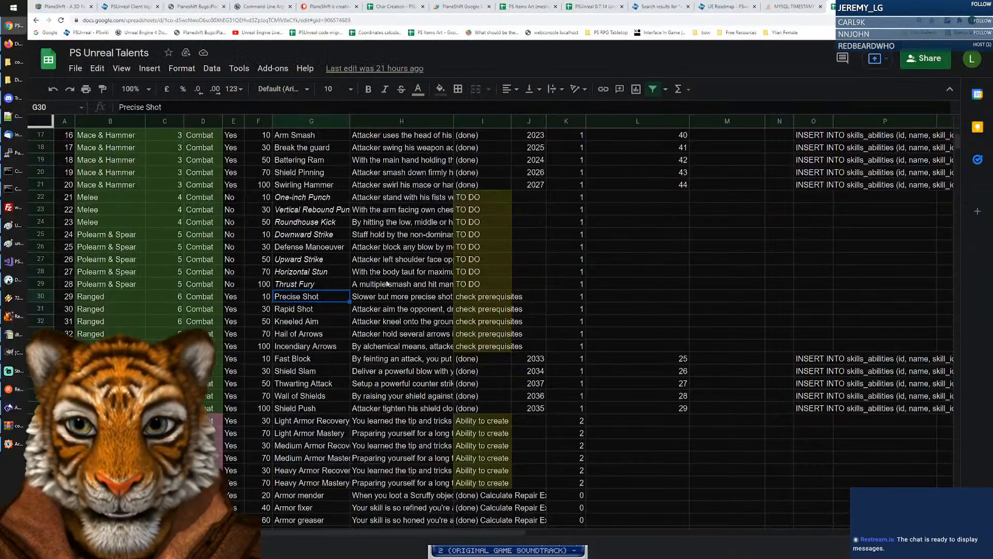
# Check the Rapid Shot and Kneeled Aim talents in the spreadsheet against the Archery preview image.
pyautogui.click(310, 312)
pyautogui.click(331, 319)
pyautogui.hotkey('alt', 'Tab')
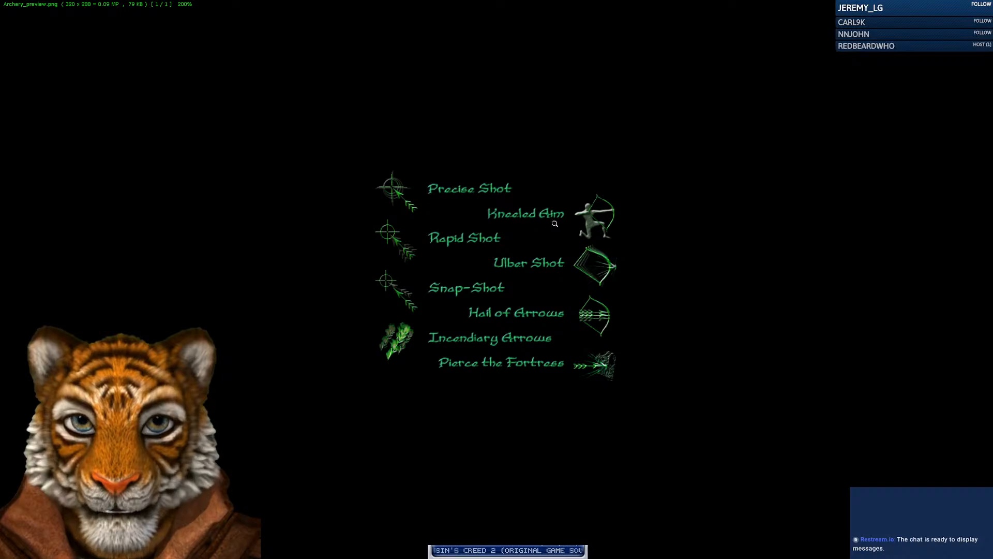
pyautogui.press('Escape')
pyautogui.hotkey('alt', 'Tab')
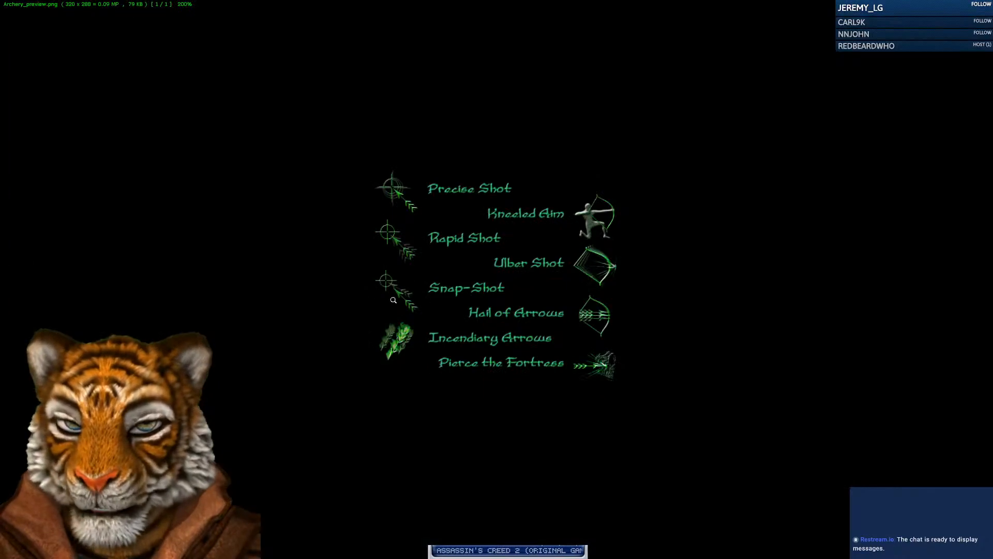
# Check the Hail of Arrows and Incendiary Arrows talents in G33:G34 against the Archery preview image.
pyautogui.hotkey('alt', 'Tab')
pyautogui.click(330, 344)
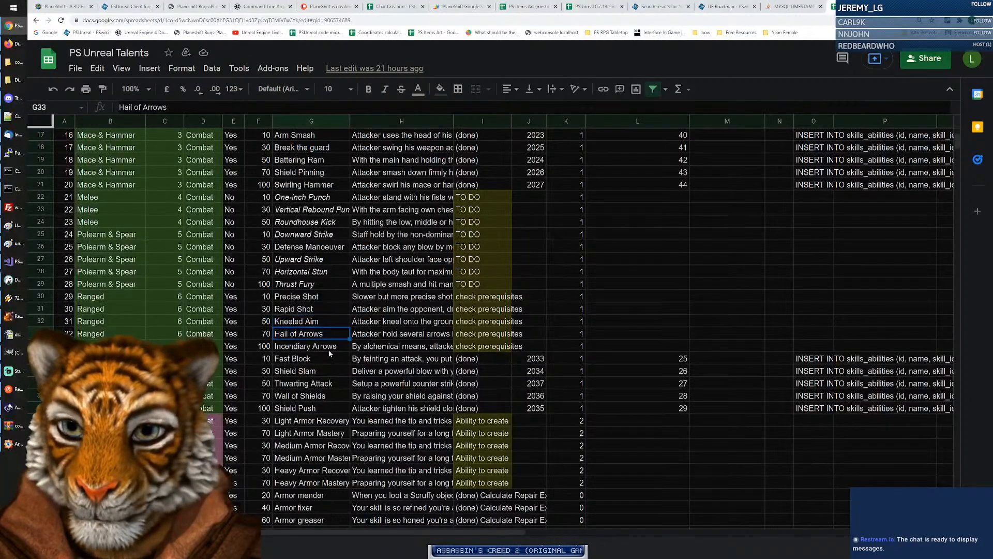
pyautogui.hotkey('alt', 'Tab')
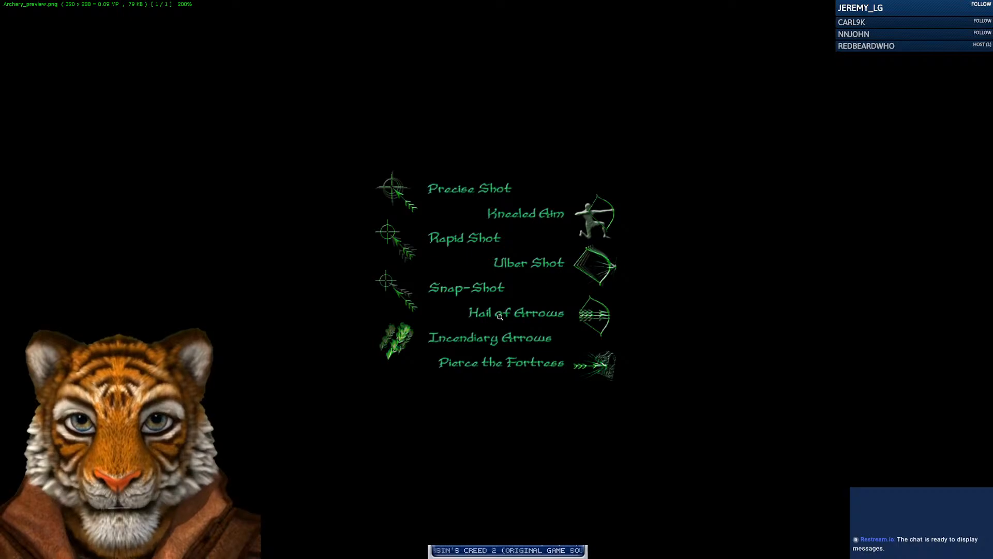
pyautogui.hotkey('alt', 'Tab')
pyautogui.click(331, 350)
pyautogui.hotkey('alt', 'Tab')
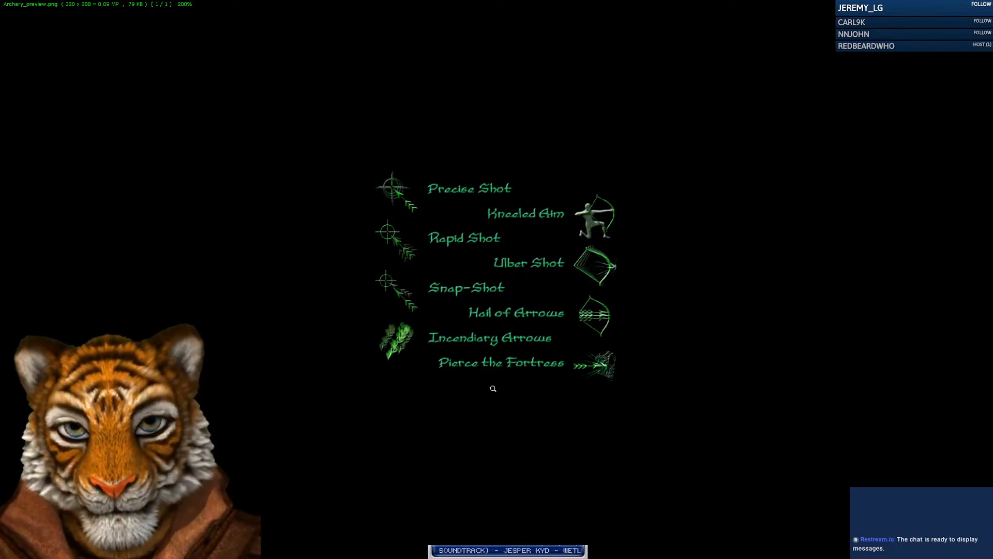
pyautogui.press('Escape')
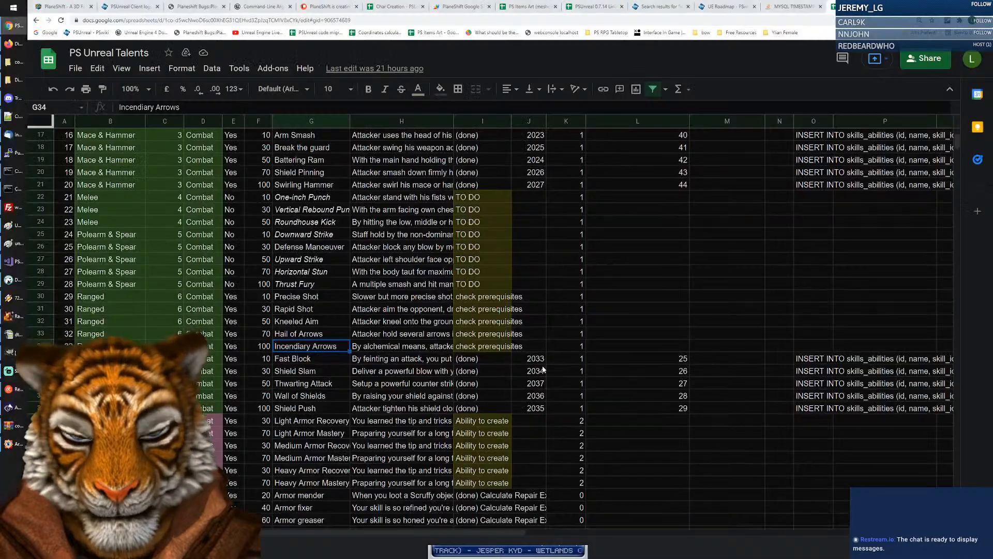
# Search the talents sheet for "pierce" and examine the Agility talents around Pierce the Fortress.
pyautogui.press('Up')
pyautogui.press('Up')
pyautogui.press('Up')
pyautogui.press('Up')
pyautogui.press('Up')
pyautogui.press('Up')
pyautogui.press('Up')
pyautogui.press('Up')
pyautogui.hotkey('ctrl', 'f')
pyautogui.write('pierce')
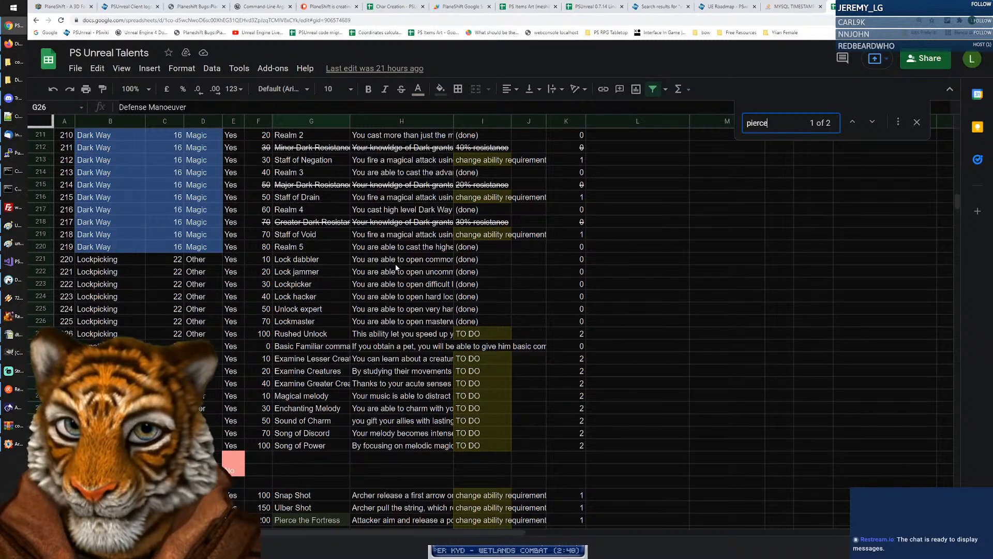
pyautogui.scroll(-3, 321, 318)
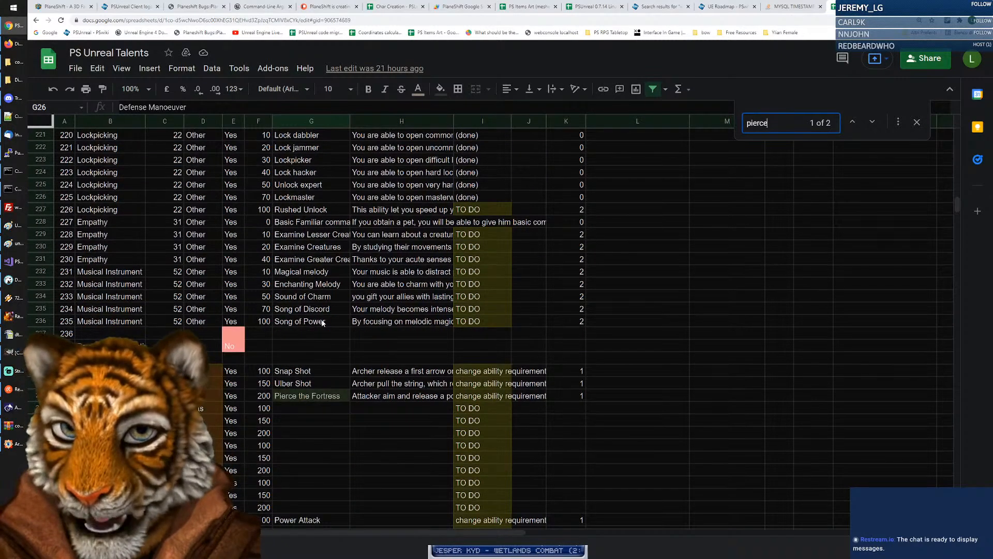
pyautogui.scroll(-3, 326, 322)
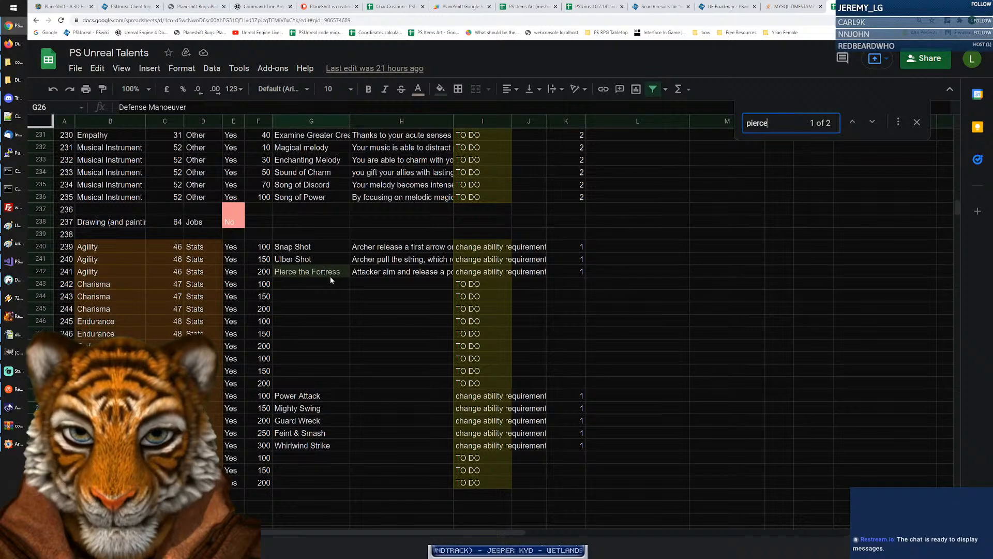
# Compare the Snap Shot, Ulber Shot and Pierce the Fortress rows with the Archery preview image.
pyautogui.hotkey('alt', 'Tab')
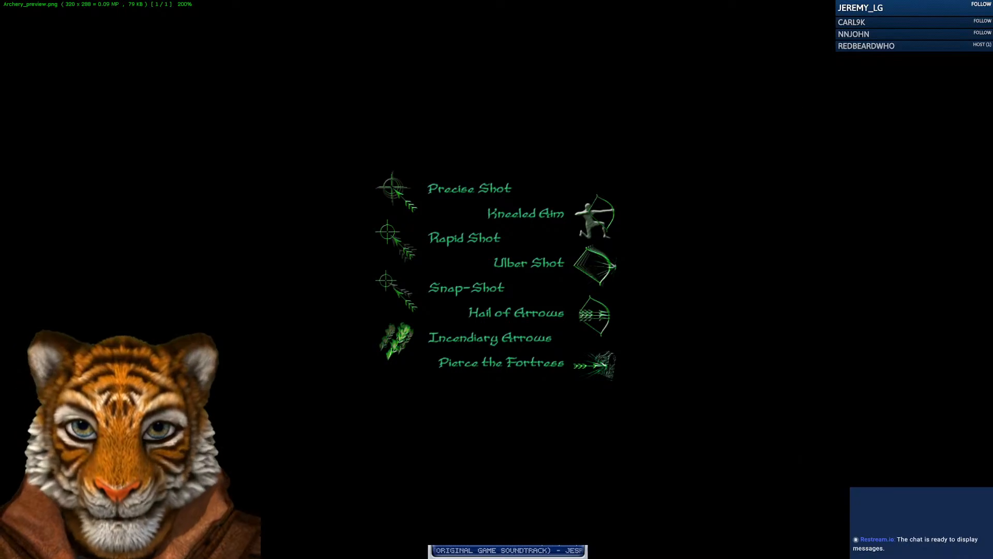
pyautogui.hotkey('alt', 'Tab')
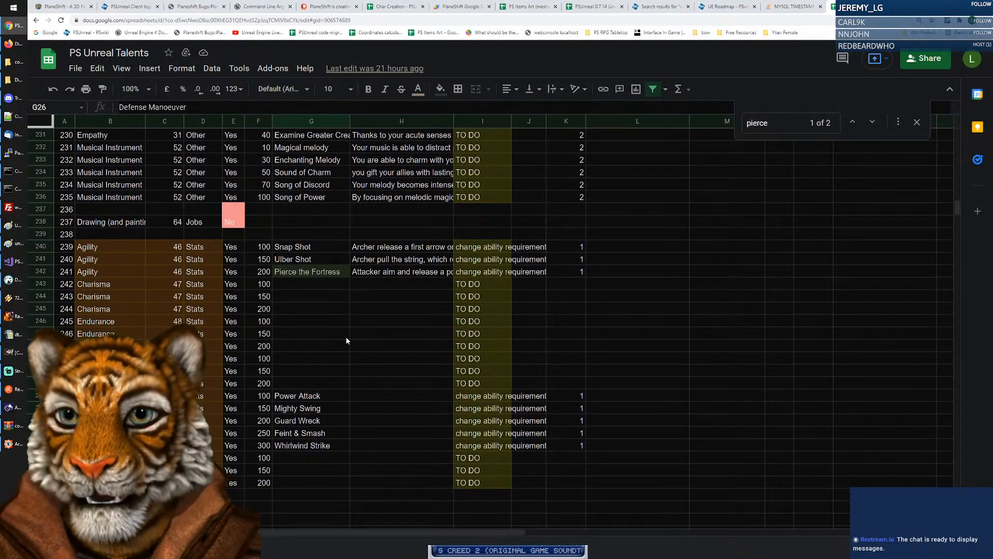
pyautogui.scroll(2, 319, 345)
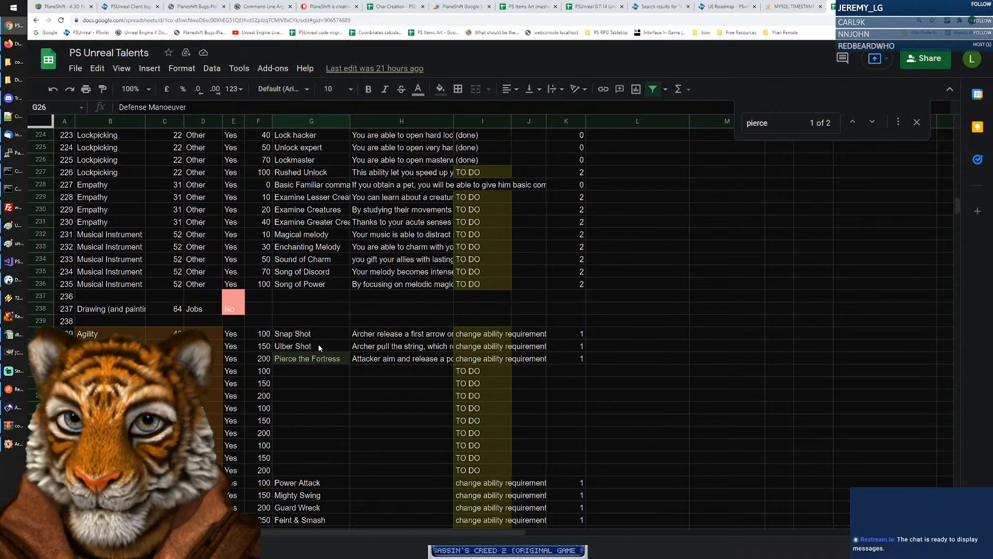
pyautogui.scroll(4, 321, 345)
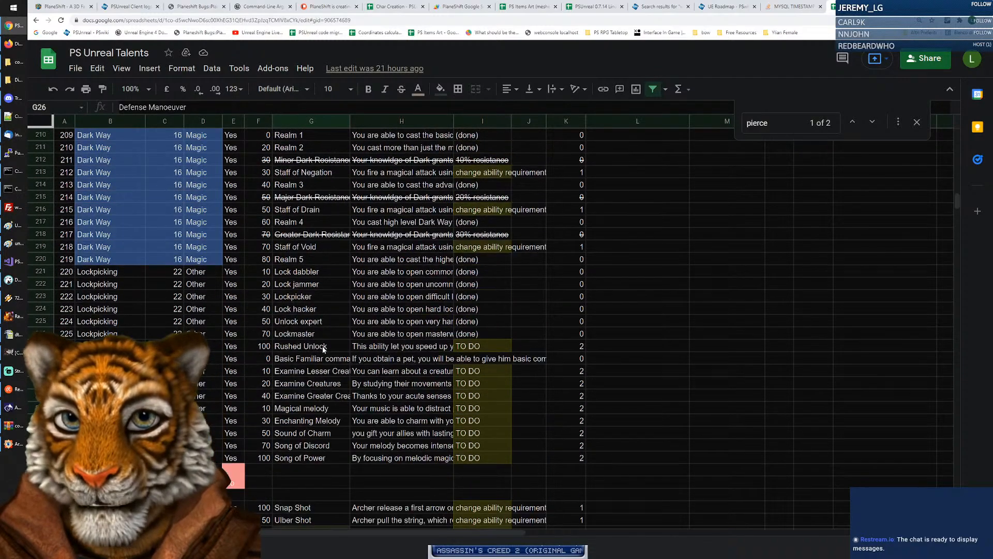
# Return to the Ranged talents in G30:G34 of the talents sheet and compare their names with the Archery preview image.
pyautogui.scroll(8, 323, 349)
pyautogui.scroll(9, 323, 351)
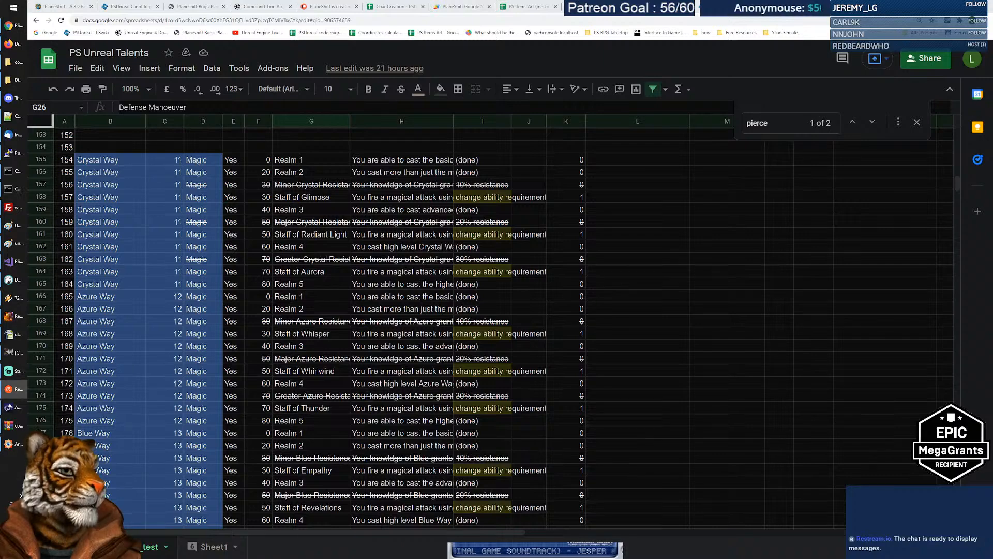
pyautogui.scroll(-15, 157, 327)
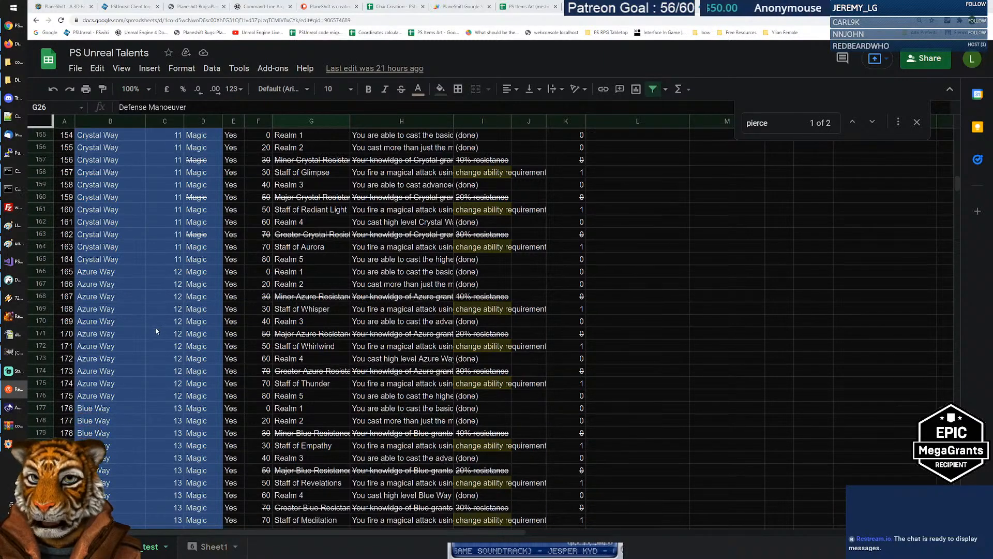
pyautogui.scroll(20, 150, 331)
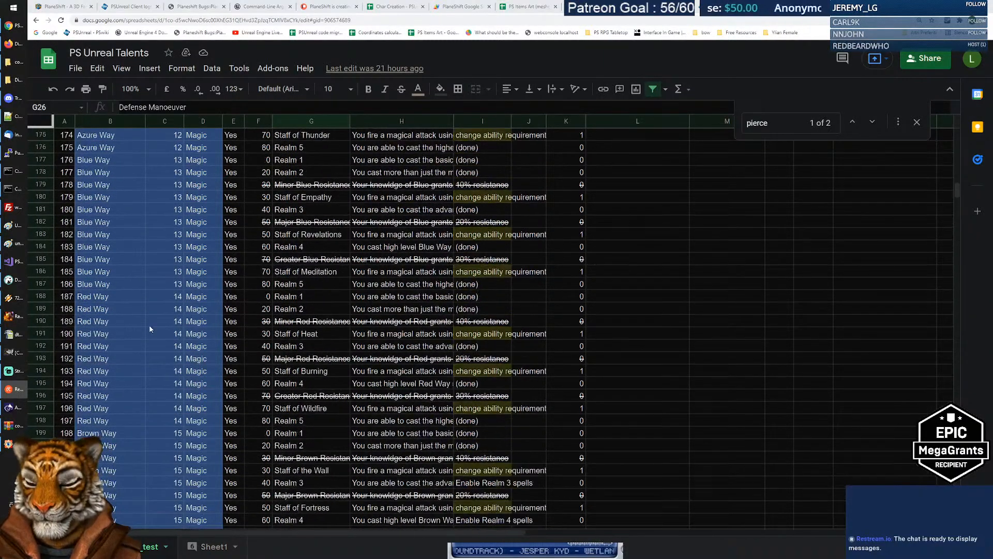
pyautogui.scroll(13, 148, 327)
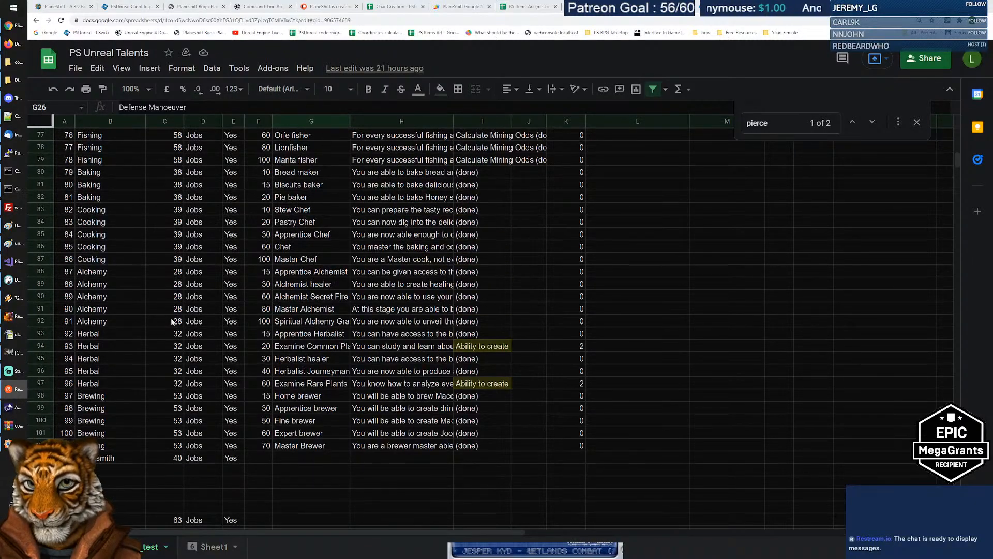
pyautogui.scroll(10, 161, 321)
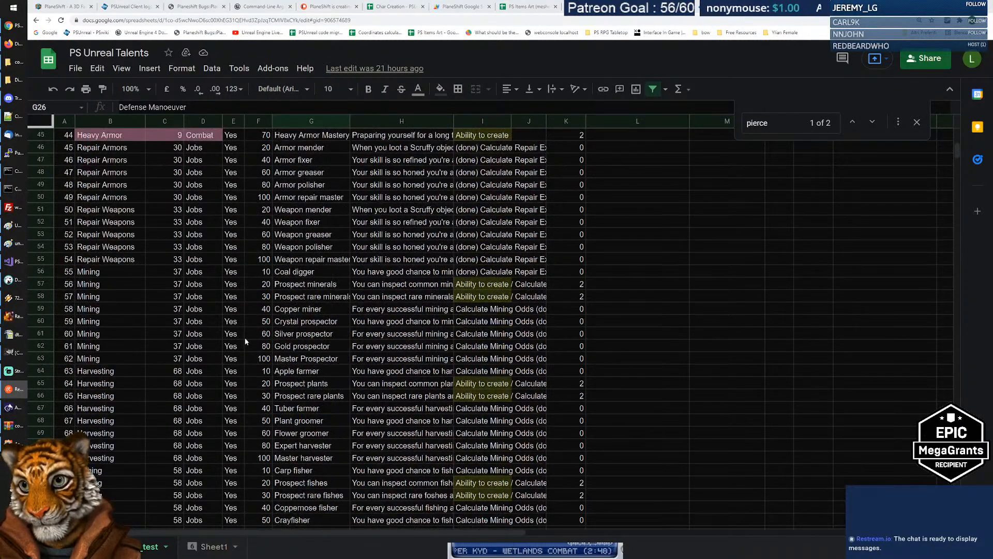
pyautogui.scroll(6, 243, 337)
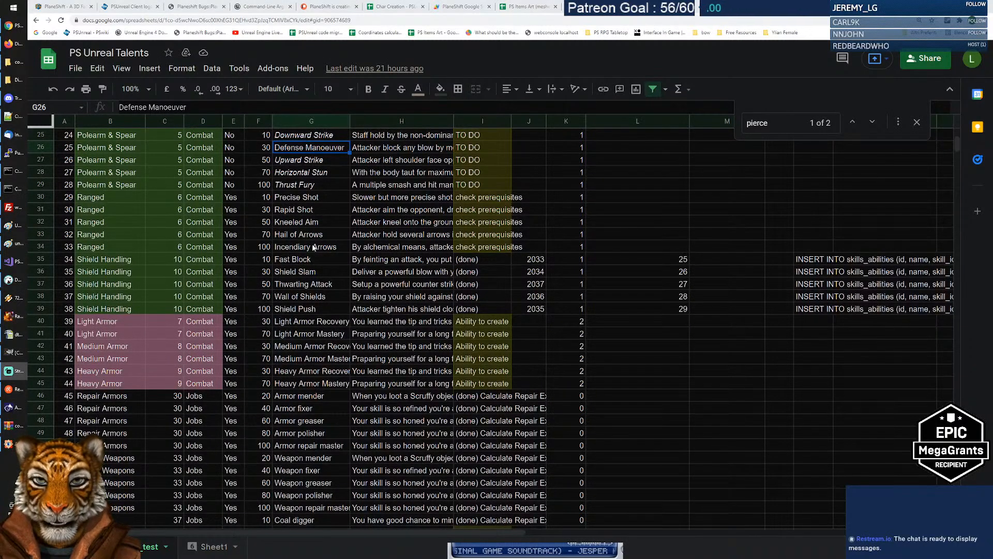
pyautogui.hotkey('alt', 'Tab')
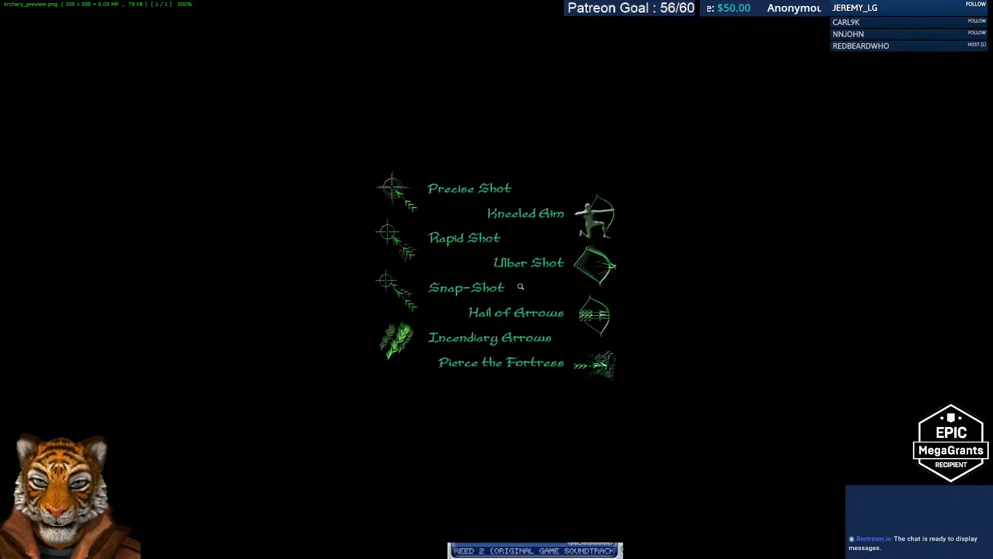
pyautogui.hotkey('alt', 'Tab')
pyautogui.hotkey('alt', 'Tab')
pyautogui.hotkey('alt', 'Tab')
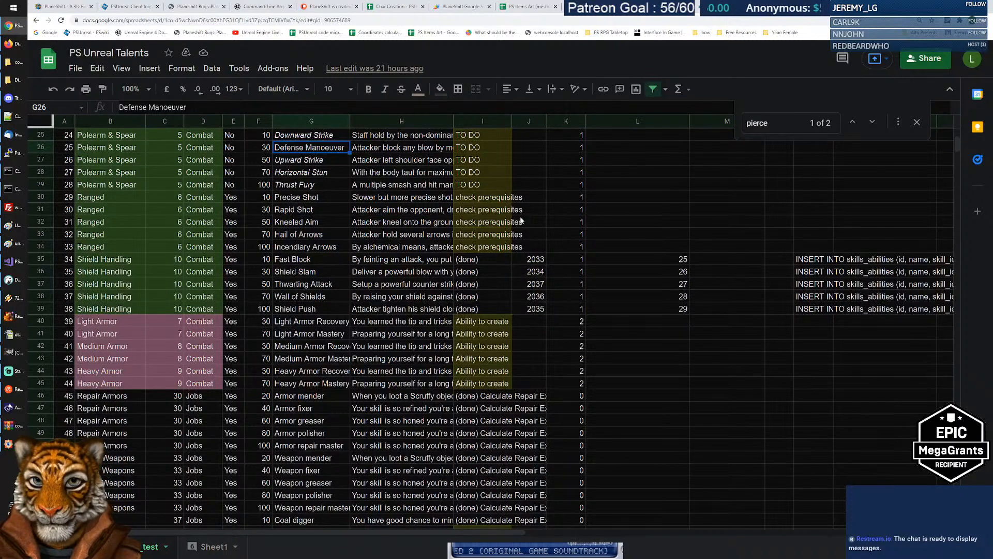
pyautogui.moveTo(299, 197); pyautogui.dragTo(303, 250)
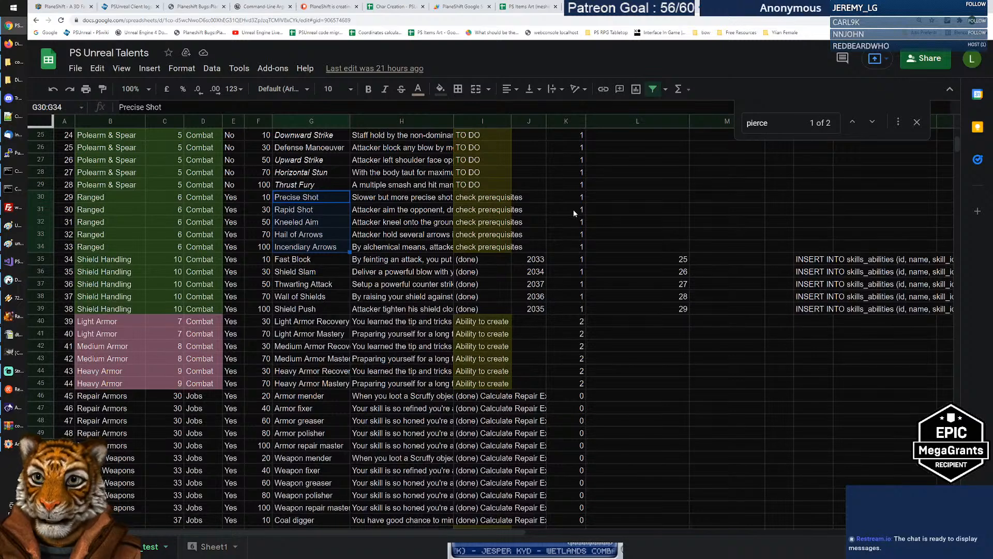
# Select J30 beside Precise Shot and examine the Archery icon entries in dt_item_icons.csv in OpenOffice Calc.
pyautogui.click(532, 196)
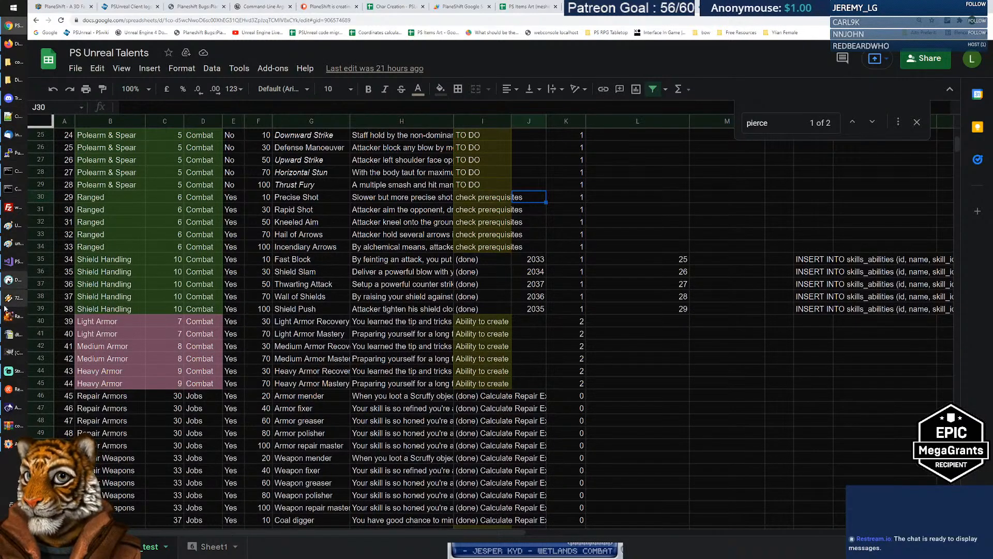
pyautogui.click(9, 334)
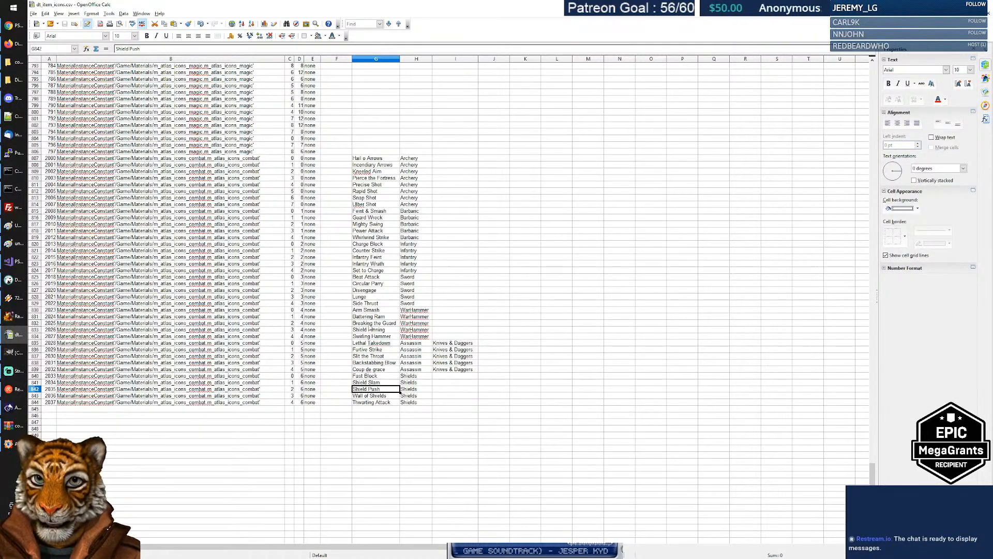
pyautogui.moveTo(375, 159); pyautogui.dragTo(377, 207)
pyautogui.scroll(3, 419, 274)
pyautogui.scroll(2, 419, 275)
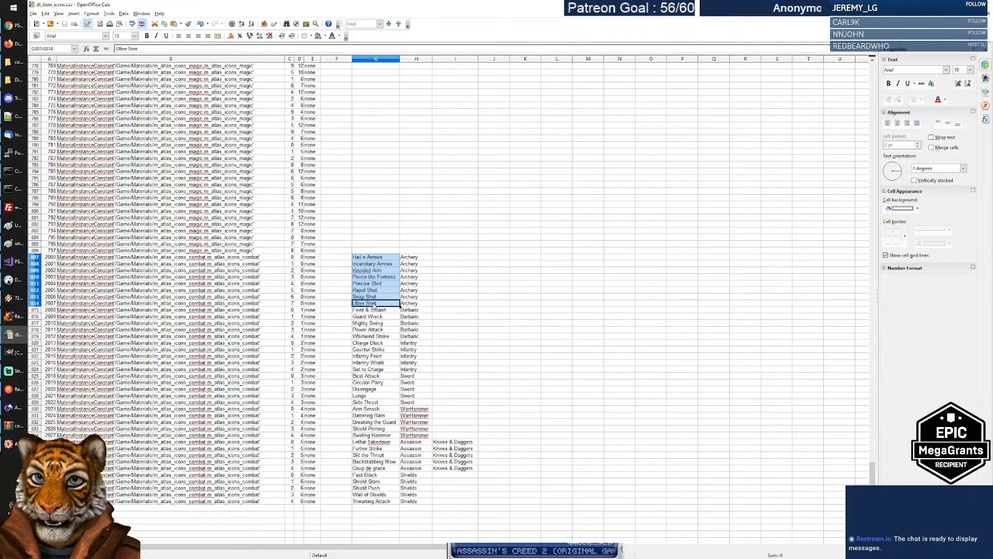
pyautogui.click(370, 258)
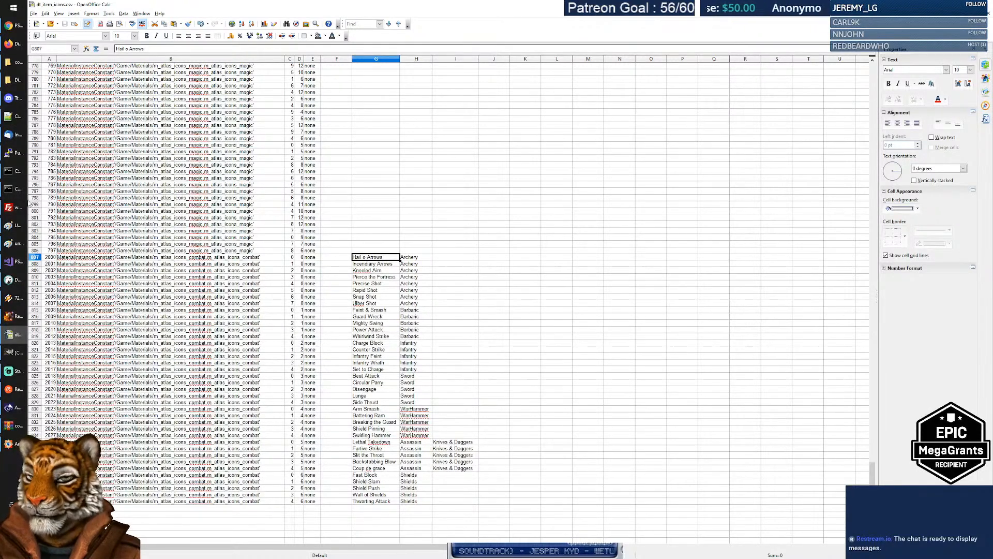
# Compare the order of the Archery entries in dt_item_icons.csv with the green icon row of the combat_icons image in GIMP.
pyautogui.click(22, 427)
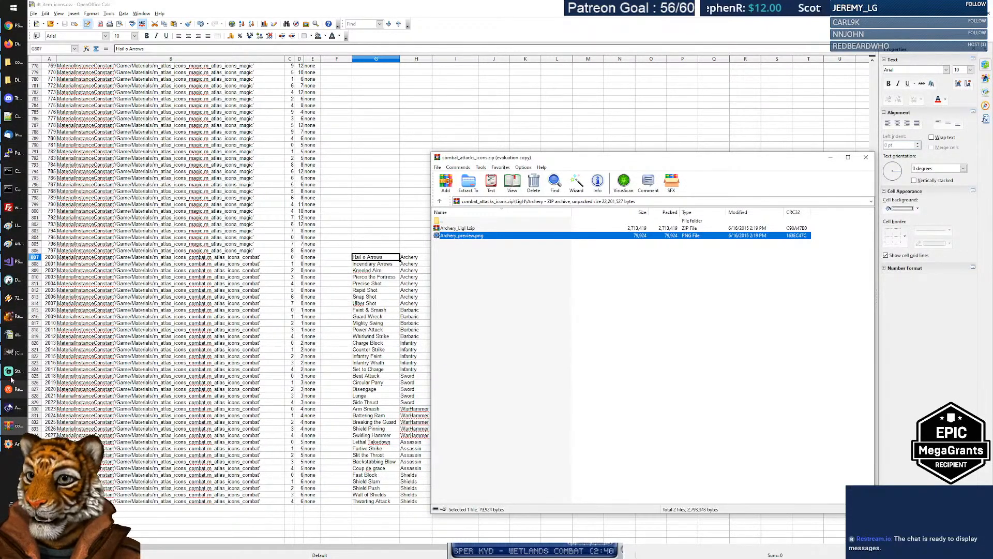
pyautogui.click(14, 353)
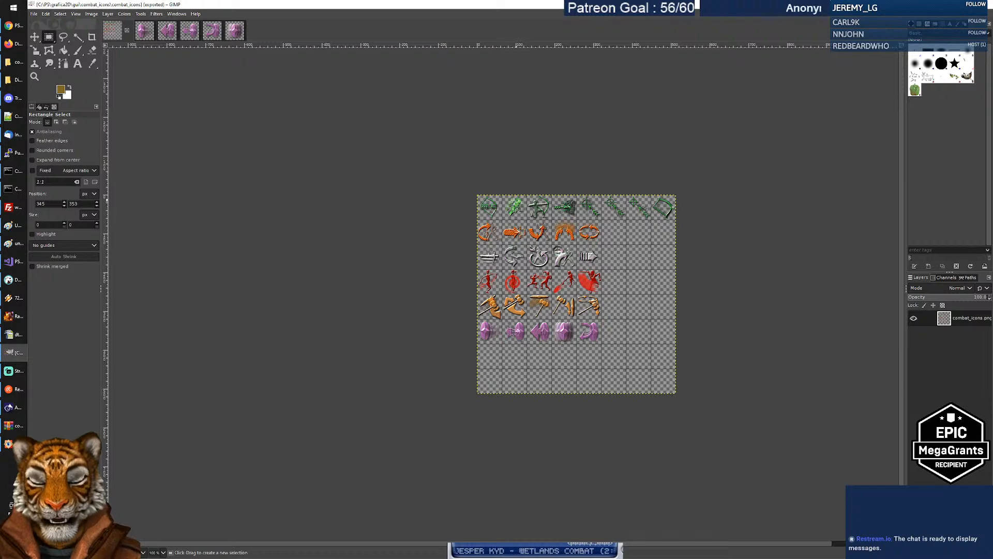
pyautogui.hotkey('alt', 'Tab')
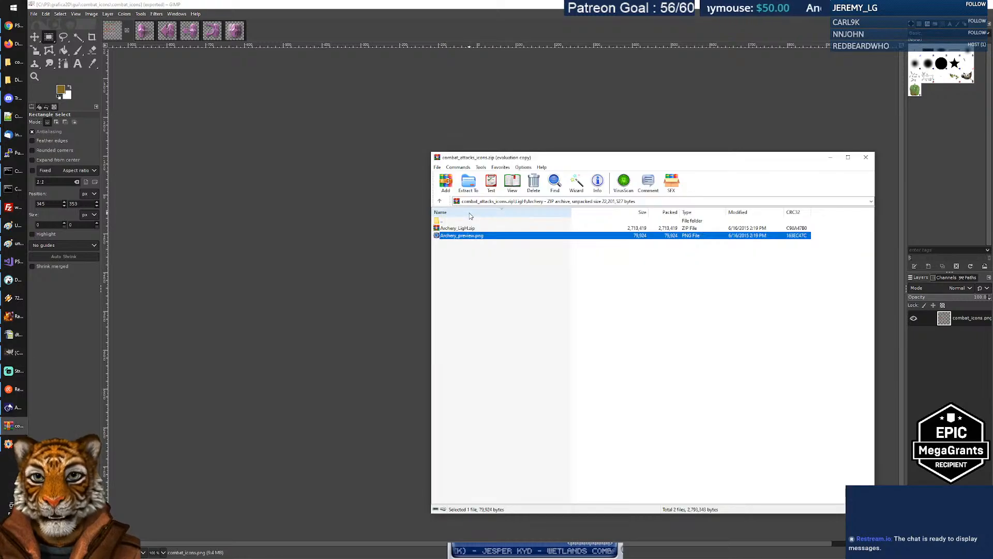
pyautogui.hotkey('alt', 'Tab')
pyautogui.hotkey('alt', 'Tab')
pyautogui.click(384, 264)
pyautogui.click(386, 272)
pyautogui.hotkey('alt', 'Tab')
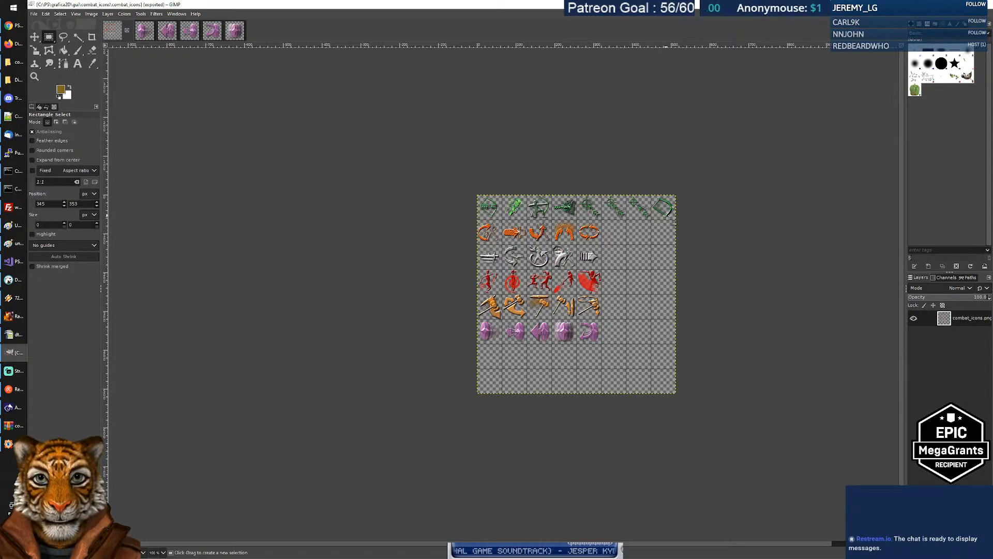
pyautogui.hotkey('alt', 'Tab')
pyautogui.press('Down')
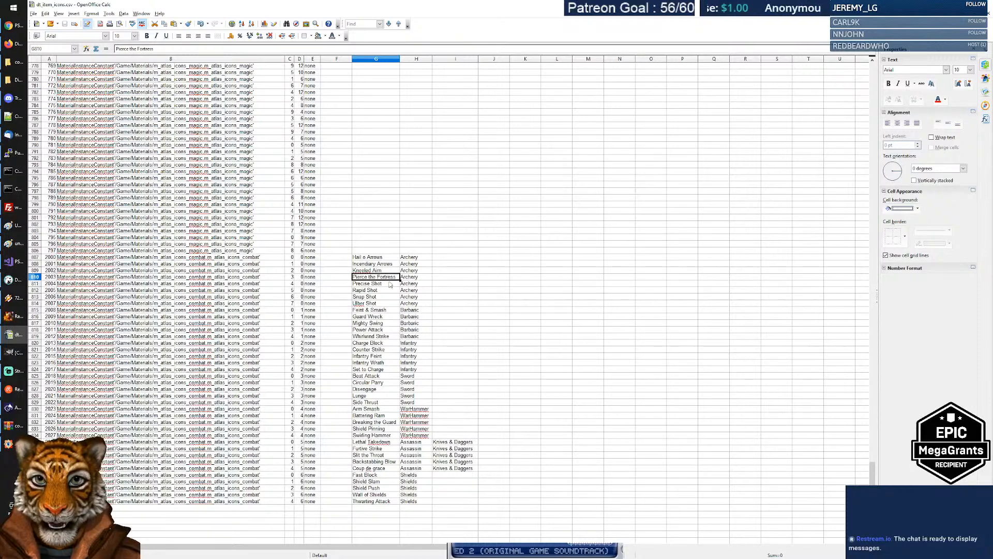
pyautogui.hotkey('alt', 'Tab')
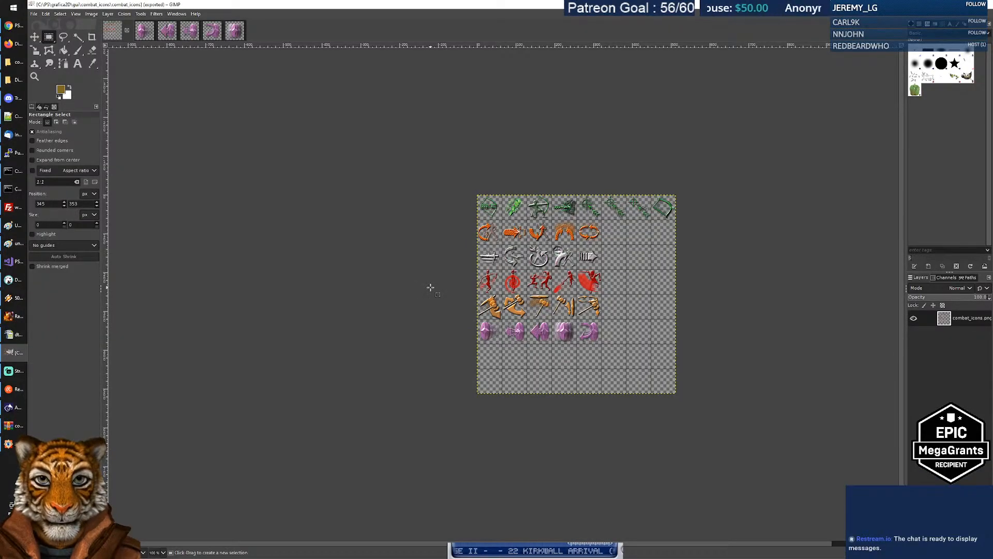
pyautogui.hotkey('alt', 'Tab')
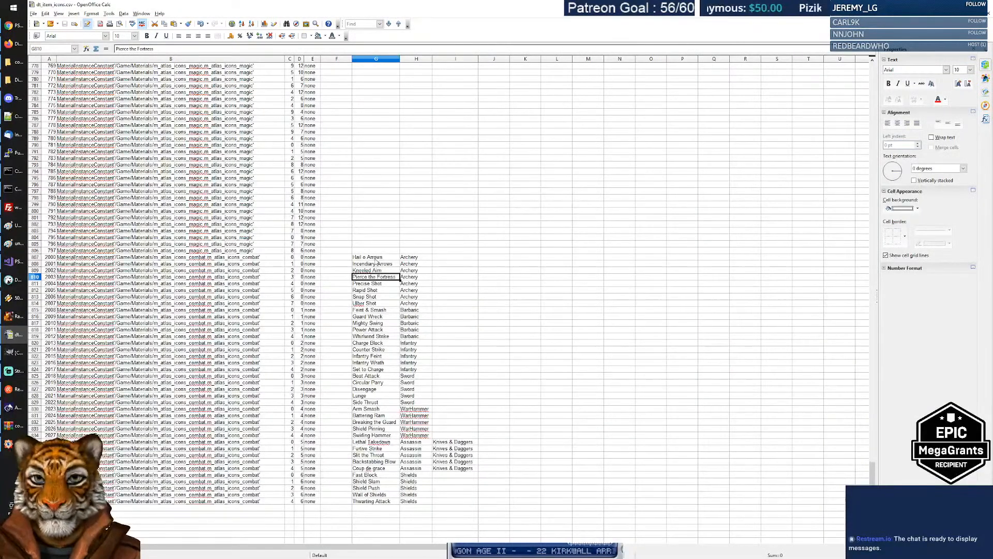
# Look up the Precise Shot icon ID in dt_item_icons.csv and enter 2004 in J30 of the talents sheet.
pyautogui.click(376, 257)
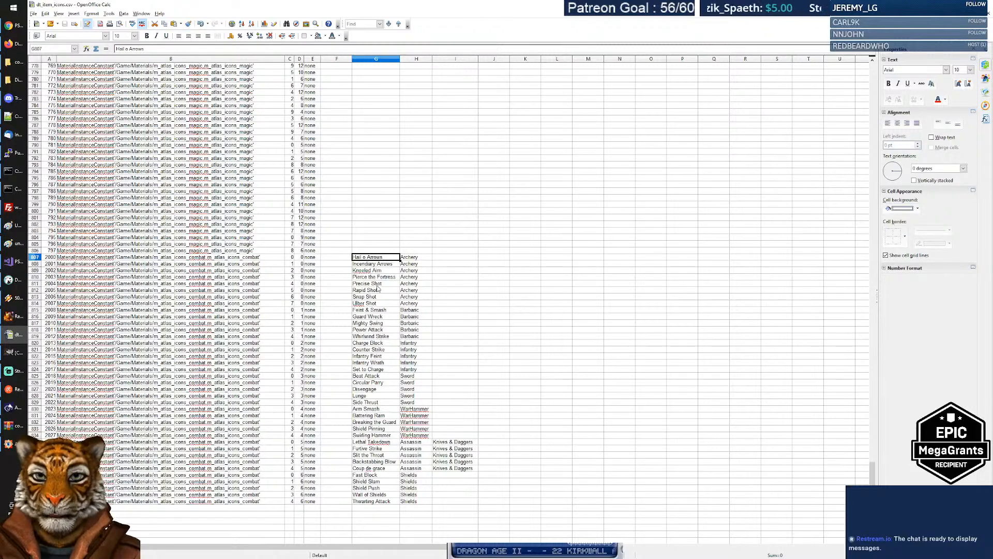
pyautogui.click(379, 284)
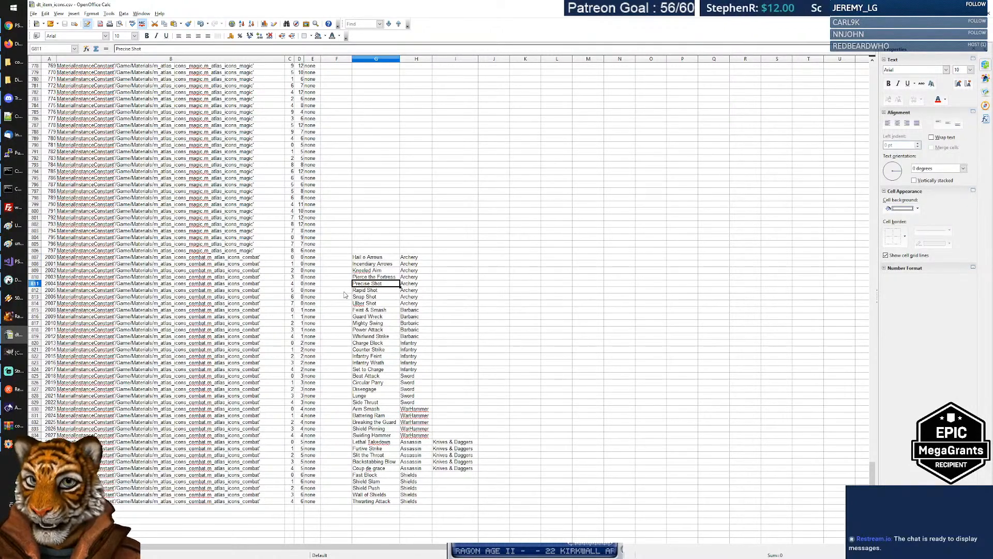
pyautogui.press('Left')
pyautogui.press('Left')
pyautogui.press('Left')
pyautogui.press('Left')
pyautogui.press('Left')
pyautogui.press('Left')
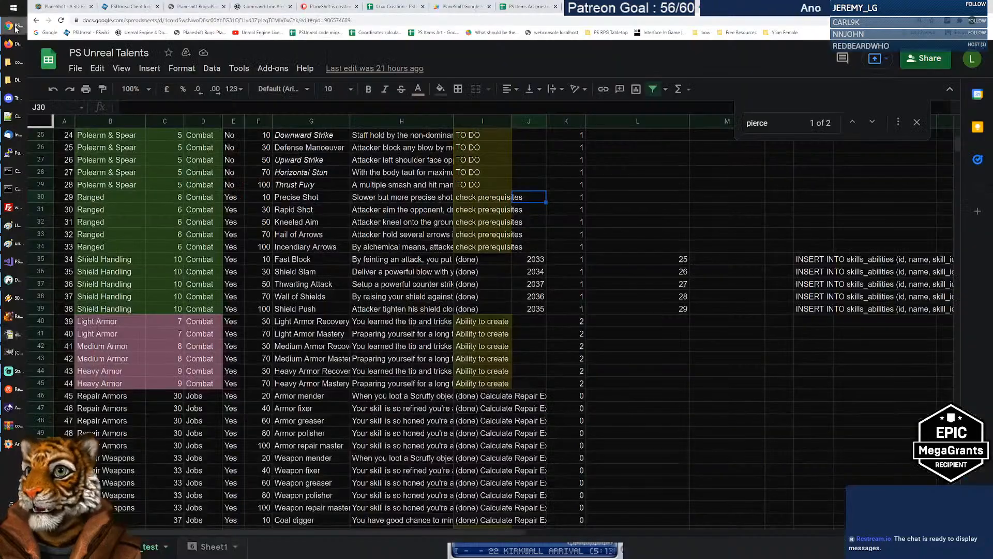
pyautogui.click(13, 25)
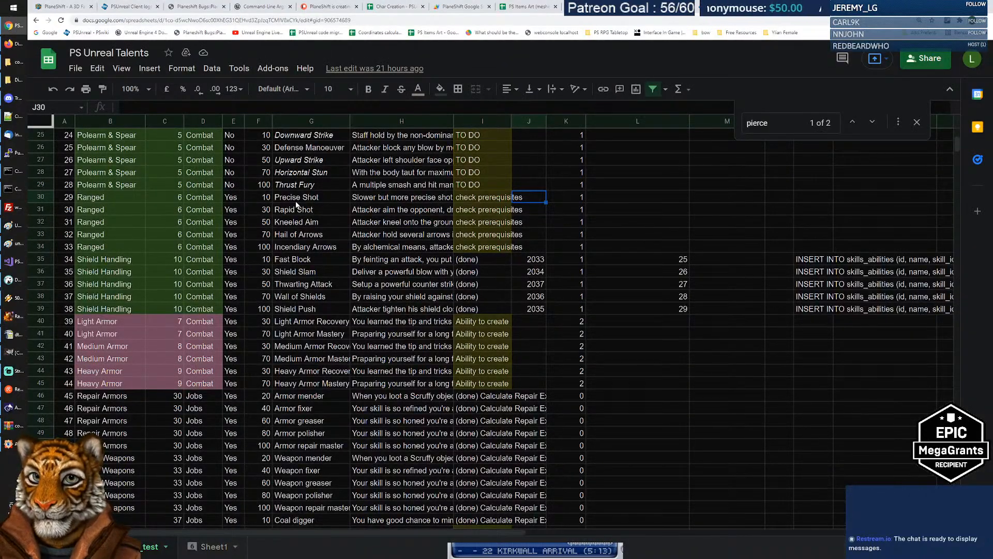
pyautogui.write('2004')
pyautogui.press('Return')
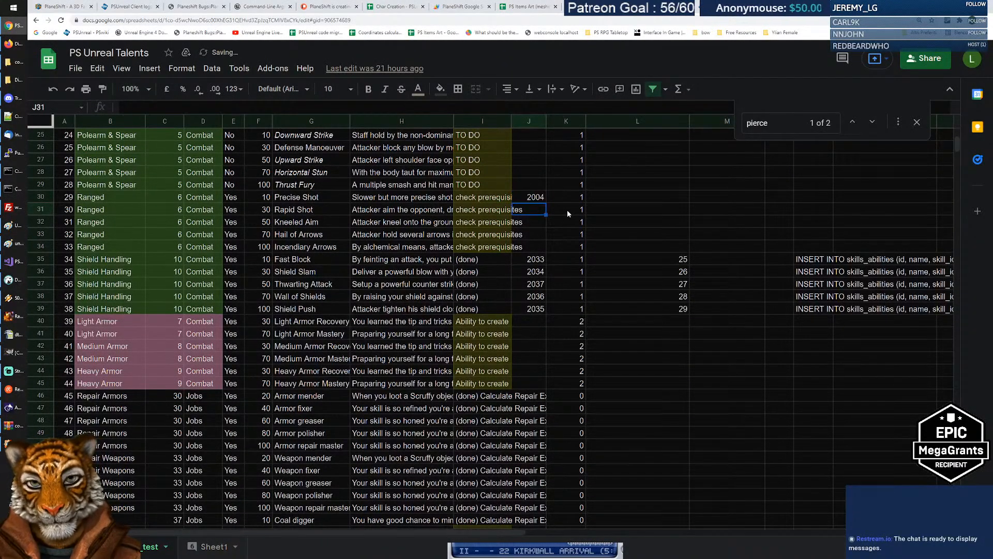
# Look up the Rapid Shot icon ID in dt_item_icons.csv and enter 2005 in J31 of the talents sheet.
pyautogui.hotkey('alt', 'Tab')
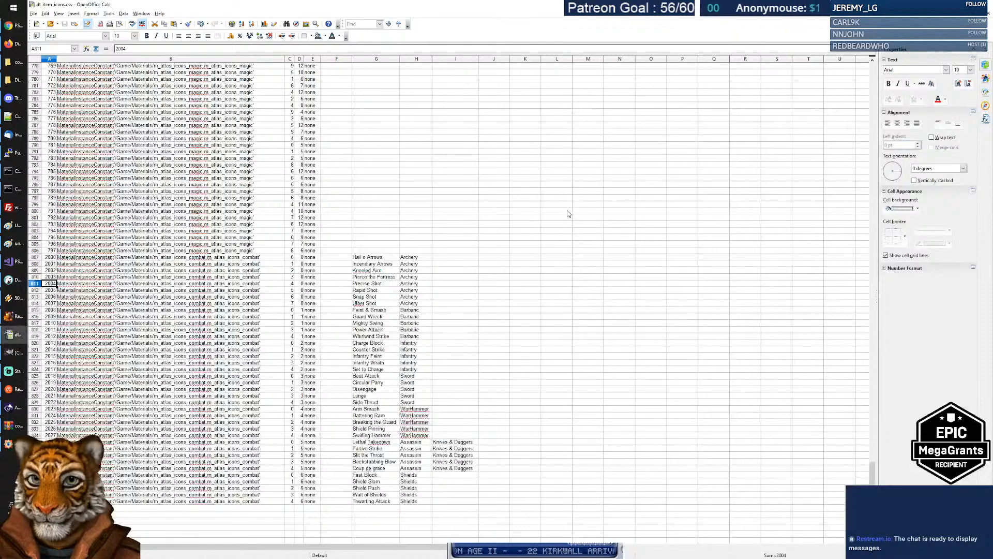
pyautogui.click(362, 291)
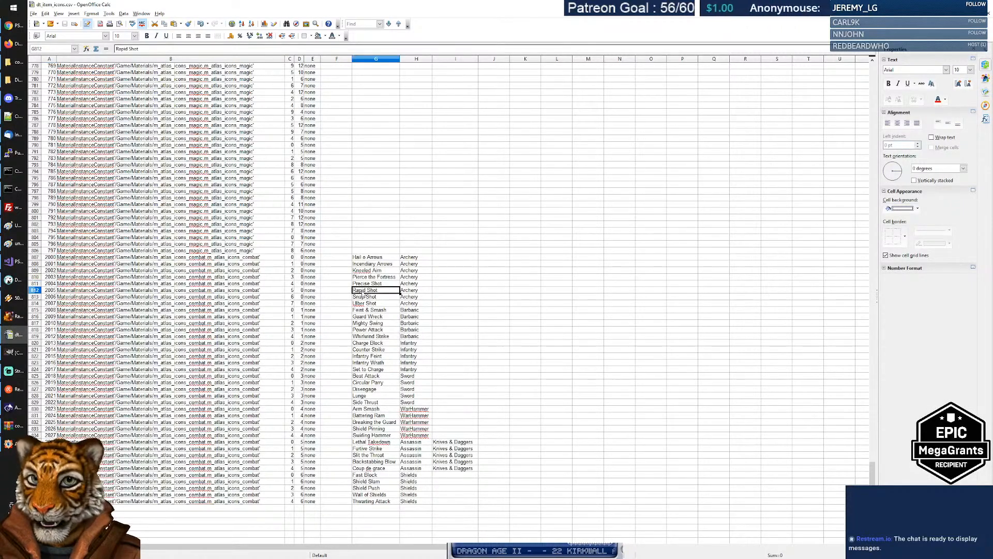
pyautogui.hotkey('alt', 'Tab')
pyautogui.write('2005')
pyautogui.press('Return')
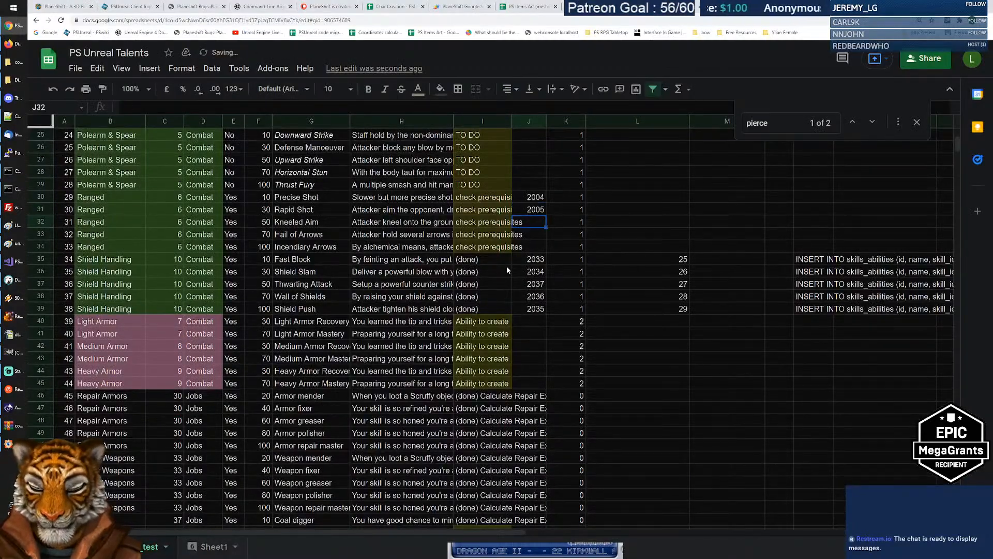
# Look up the Kneeled Aim icon ID in dt_item_icons.csv and enter 2002 in J32 of the talents sheet.
pyautogui.hotkey('alt', 'Tab')
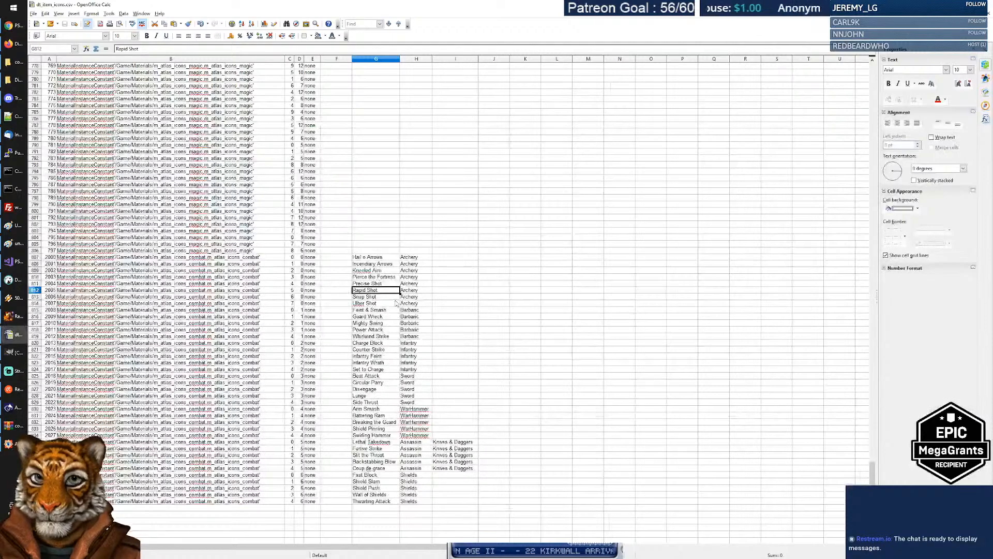
pyautogui.click(374, 271)
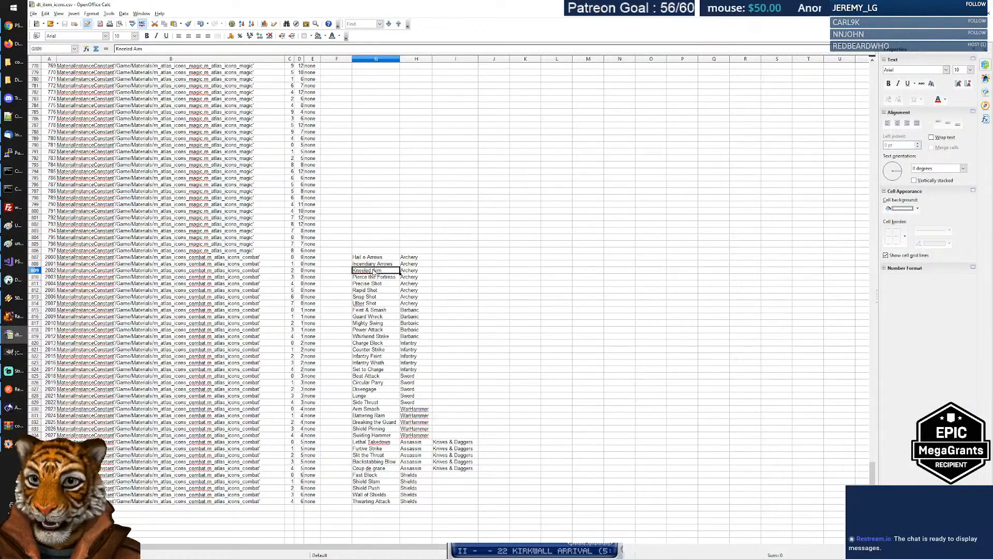
pyautogui.hotkey('alt', 'Tab')
pyautogui.write('2002')
pyautogui.press('Return')
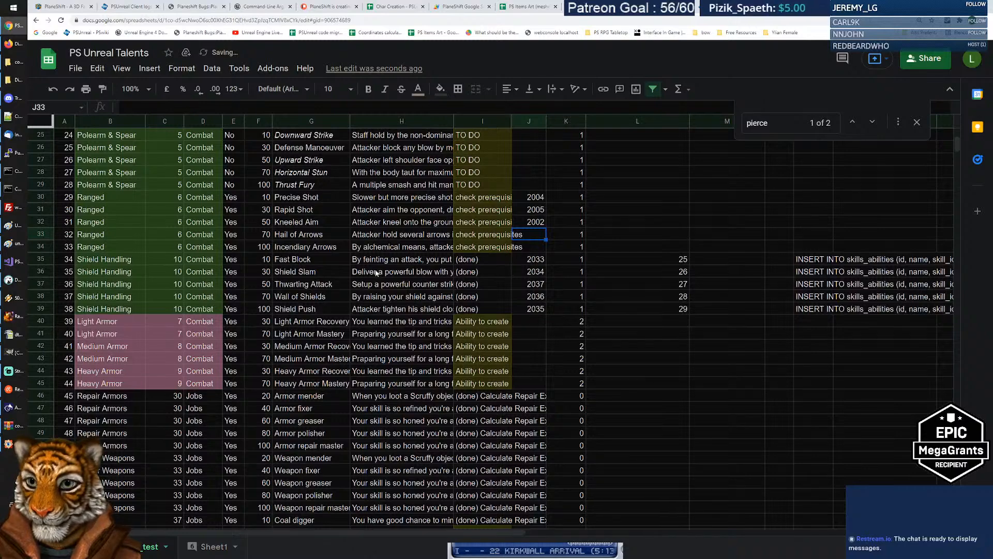
# Look up the Hail of Arrows icon ID in dt_item_icons.csv and enter 2000 in J33 of the talents sheet.
pyautogui.hotkey('alt', 'Tab')
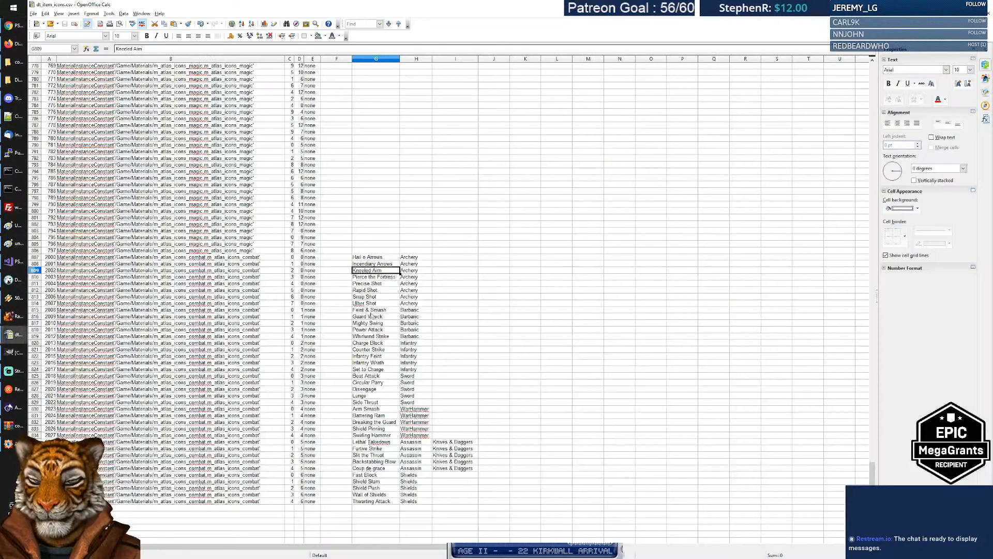
pyautogui.click(371, 259)
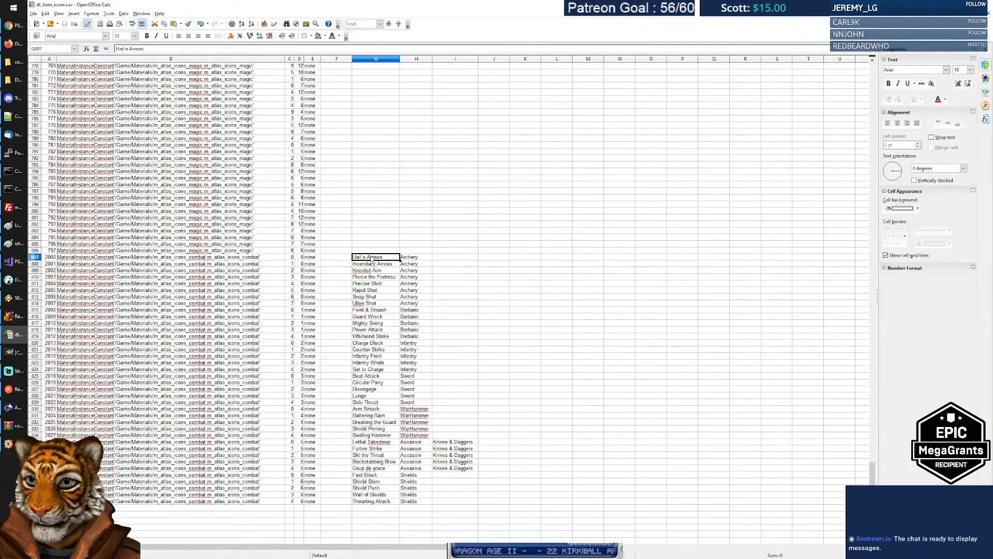
pyautogui.hotkey('alt', 'Tab')
pyautogui.write('2000')
pyautogui.press('Return')
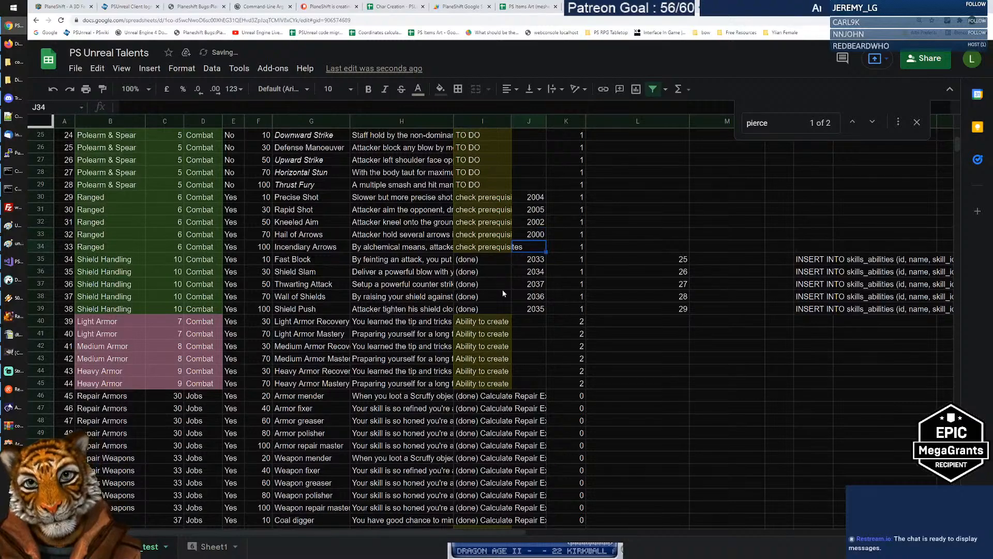
# Look up the Incendiary Arrows icon ID in dt_item_icons.csv and enter 2001 in J34 of the talents sheet.
pyautogui.hotkey('alt', 'Tab')
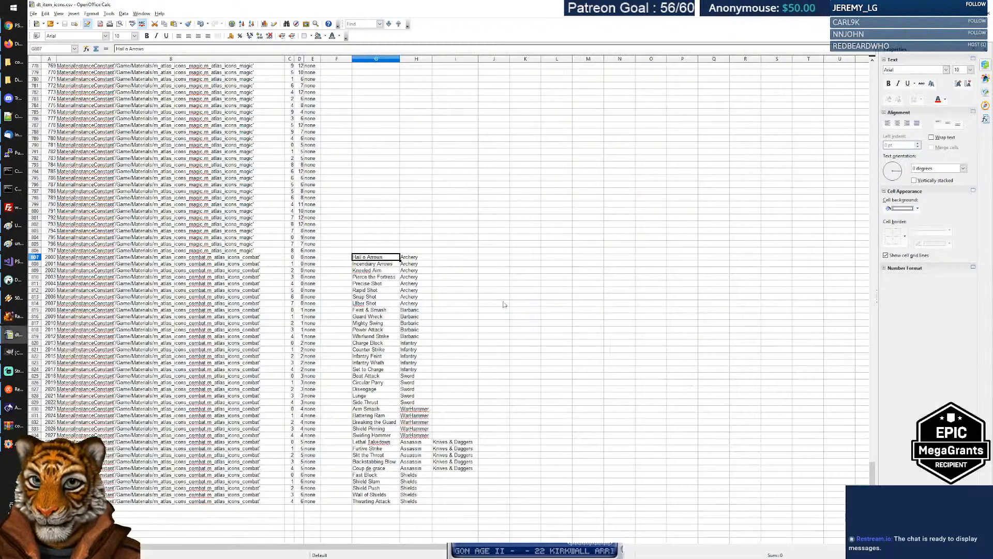
pyautogui.click(385, 266)
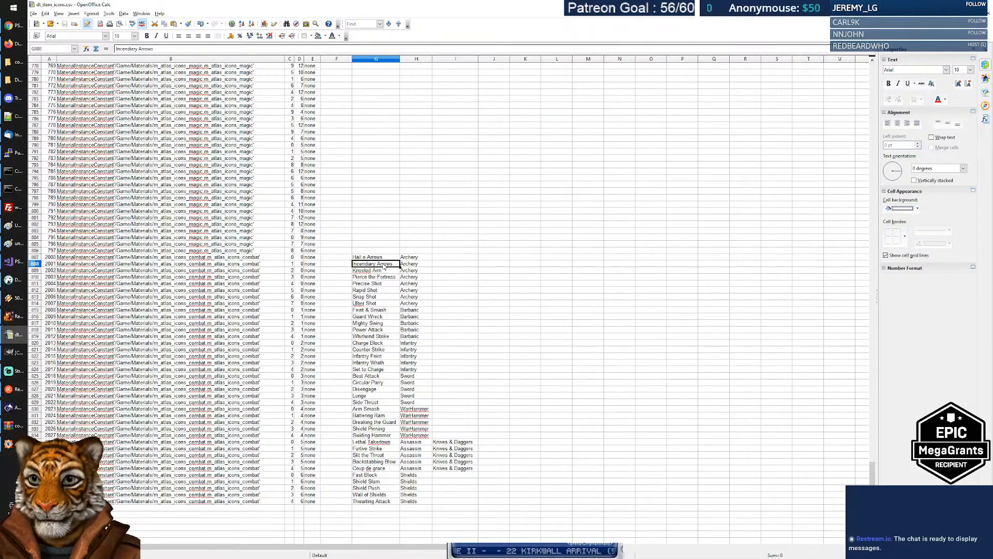
pyautogui.hotkey('alt', 'Tab')
pyautogui.write('2001')
pyautogui.press('Return')
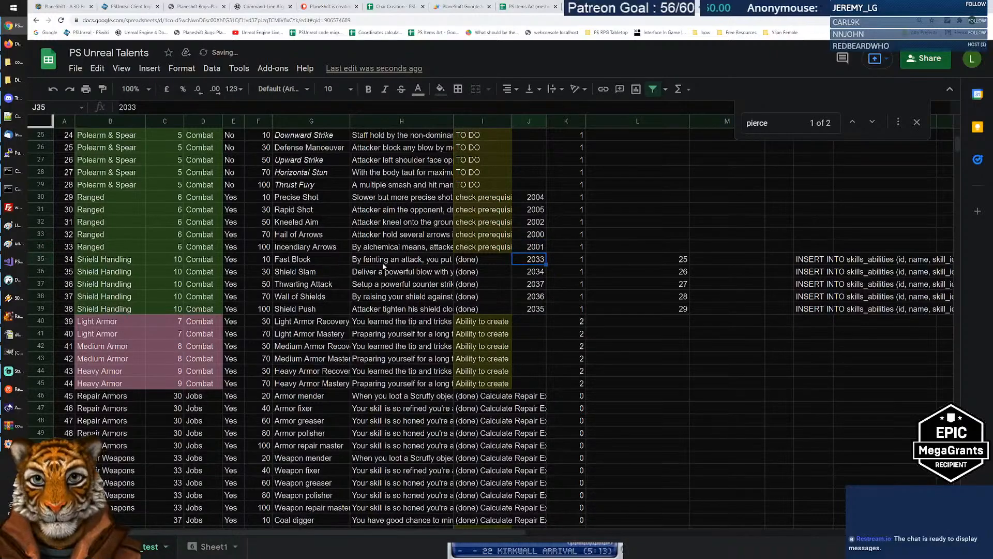
# Look up the Snap Shot icon ID in dt_item_icons.csv and enter 2006 in J240 of the talents sheet.
pyautogui.scroll(-18, 383, 266)
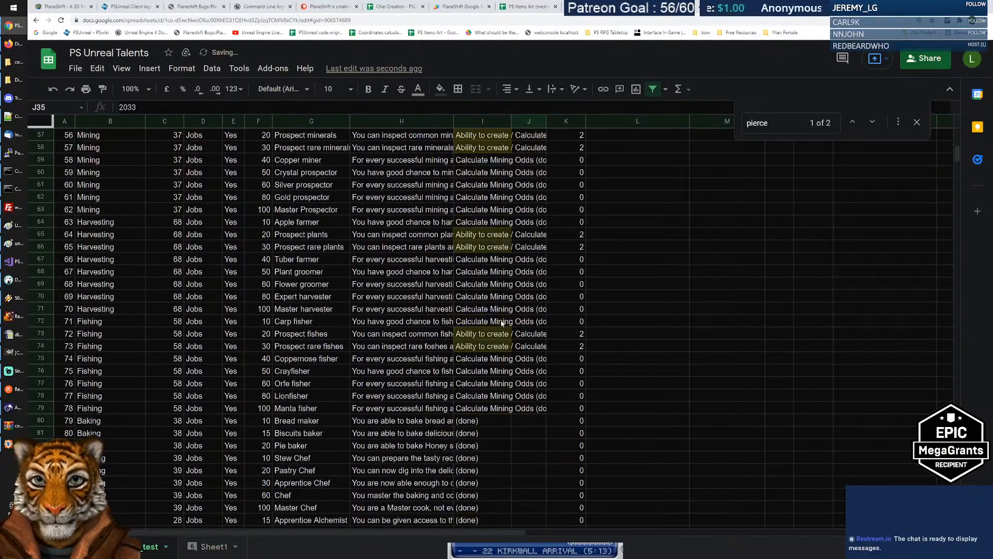
pyautogui.scroll(-17, 519, 334)
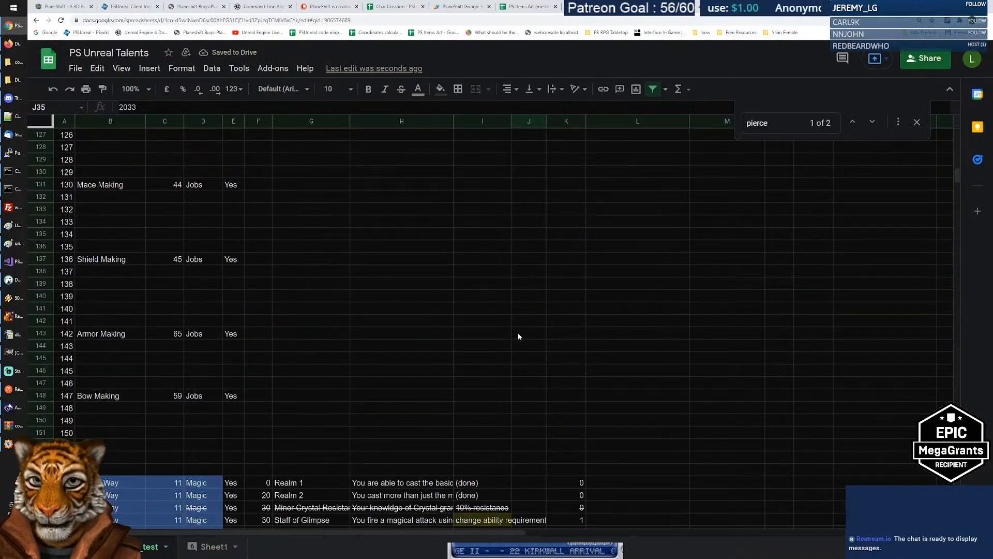
pyautogui.scroll(-14, 518, 336)
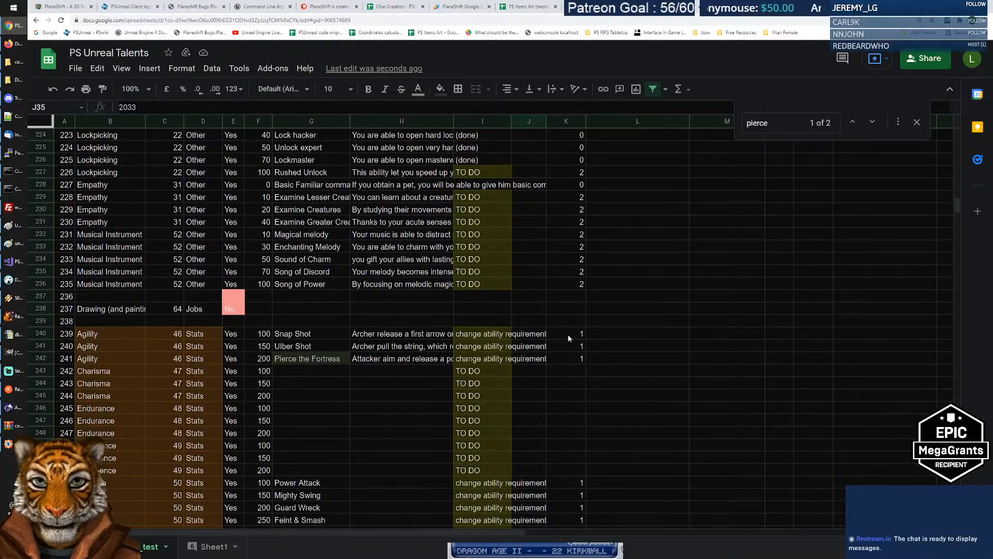
pyautogui.click(536, 337)
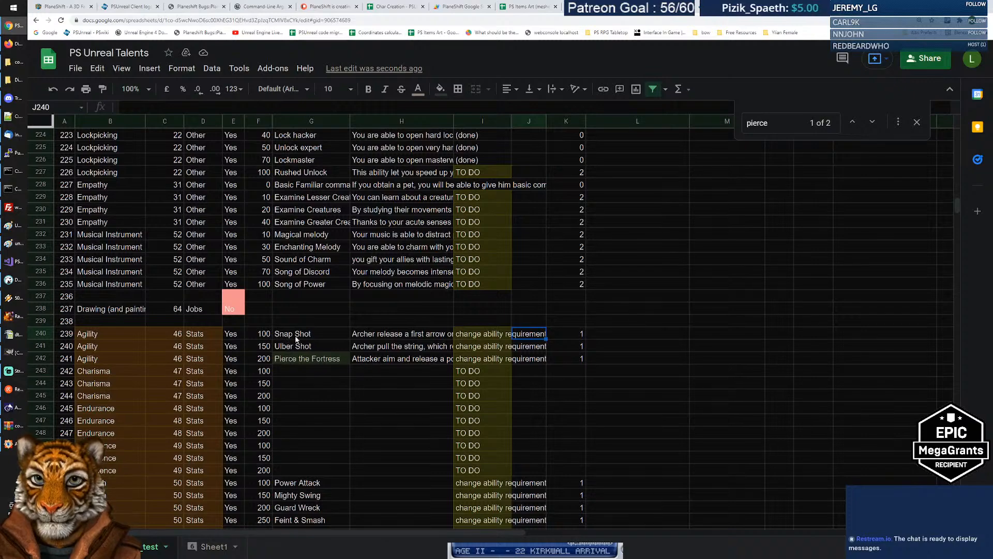
pyautogui.hotkey('alt', 'Tab')
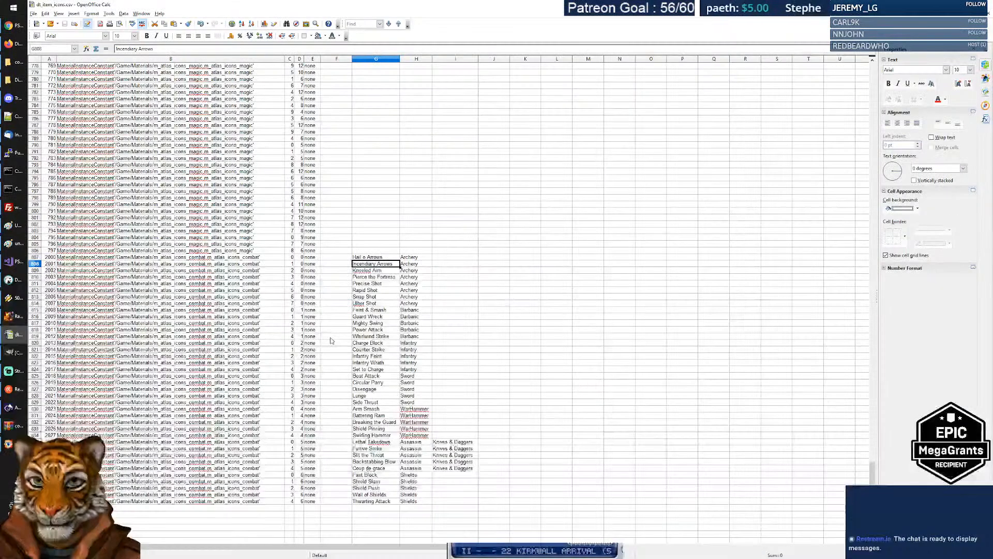
pyautogui.click(375, 298)
pyautogui.hotkey('alt', 'Tab')
pyautogui.write('2006')
pyautogui.press('Return')
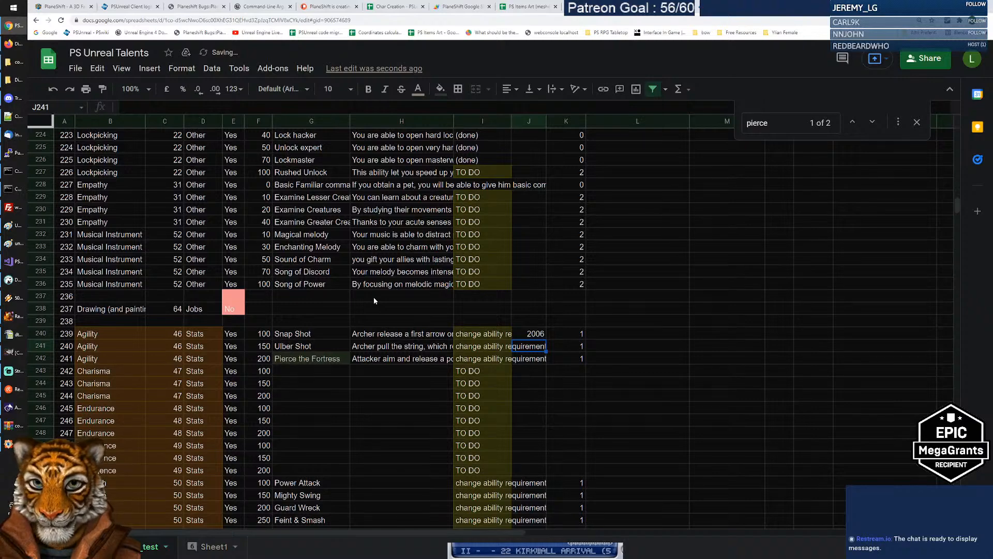
# Check Ulber Shot in dt_item_icons.csv and enter 2006 as its icon ID in J241 of the talents sheet.
pyautogui.hotkey('alt', 'Tab')
pyautogui.click(373, 305)
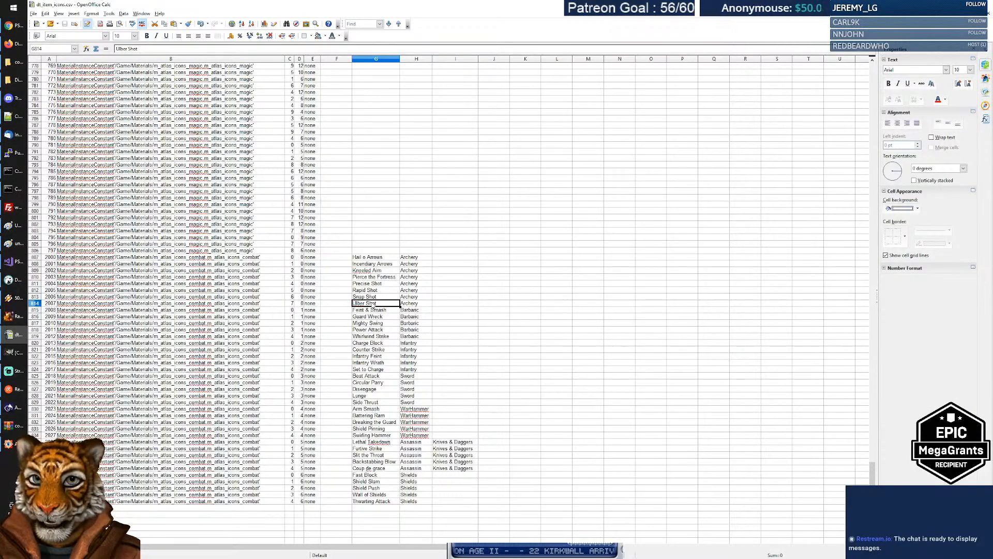
pyautogui.hotkey('alt', 'Tab')
pyautogui.write('2006')
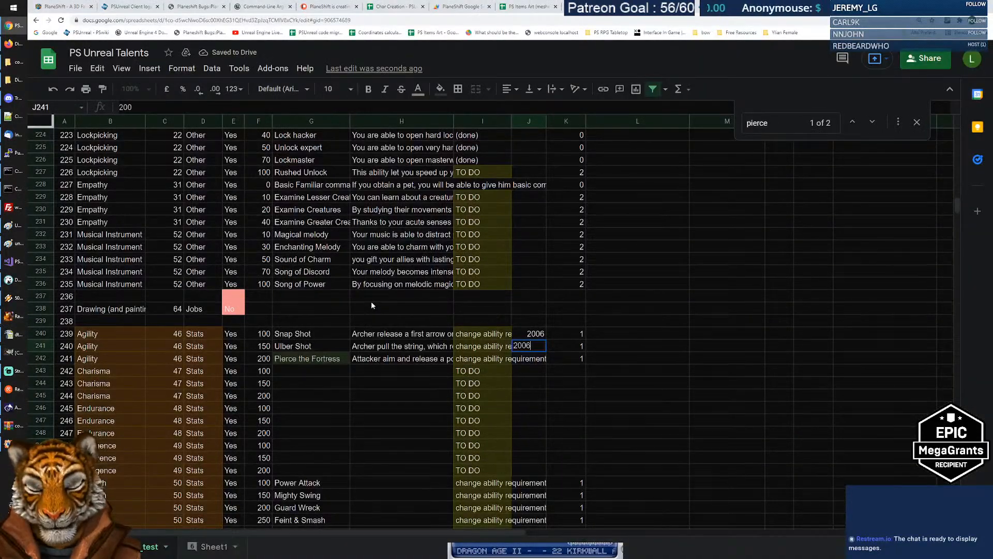
pyautogui.press('Return')
# Look up the Pierce the Fortress icon ID in dt_item_icons.csv and enter 2003 in J242 of the talents sheet.
pyautogui.hotkey('alt', 'Tab')
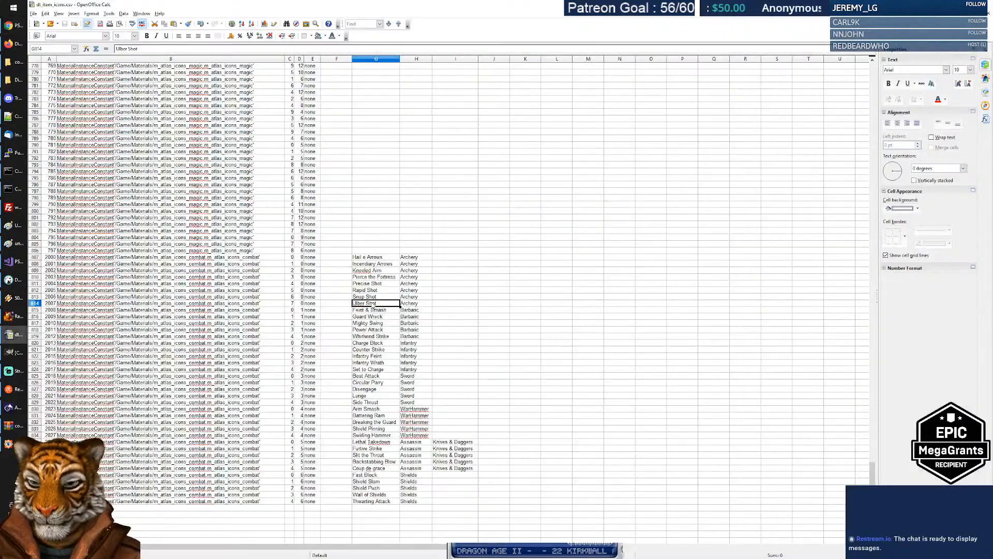
pyautogui.click(371, 278)
pyautogui.hotkey('alt', 'Tab')
pyautogui.write('2003')
pyautogui.press('Return')
pyautogui.press('Up')
pyautogui.press('Up')
pyautogui.press('Up')
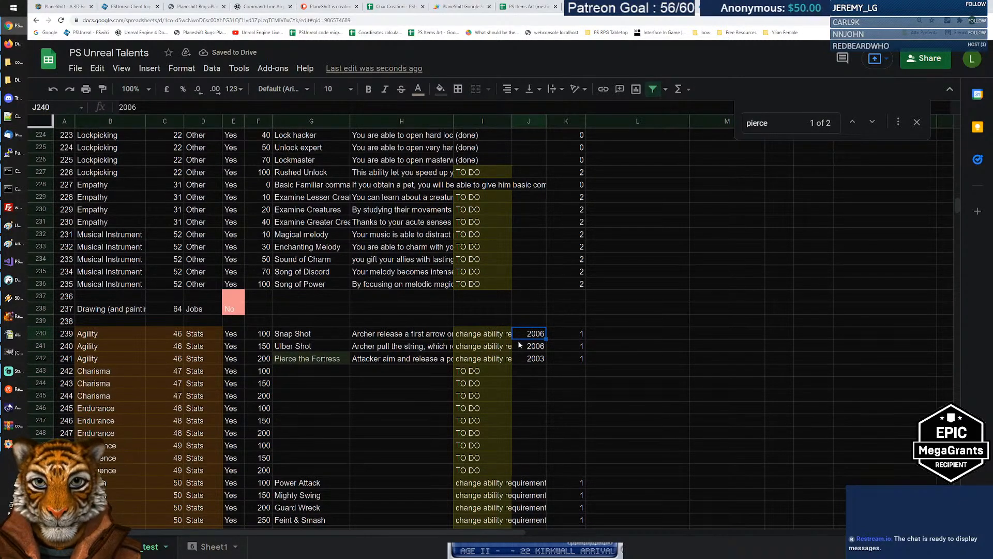
# In DBeaver, filter the attacks table to names containing "shot" and select the Precise Shot record.
pyautogui.click(626, 335)
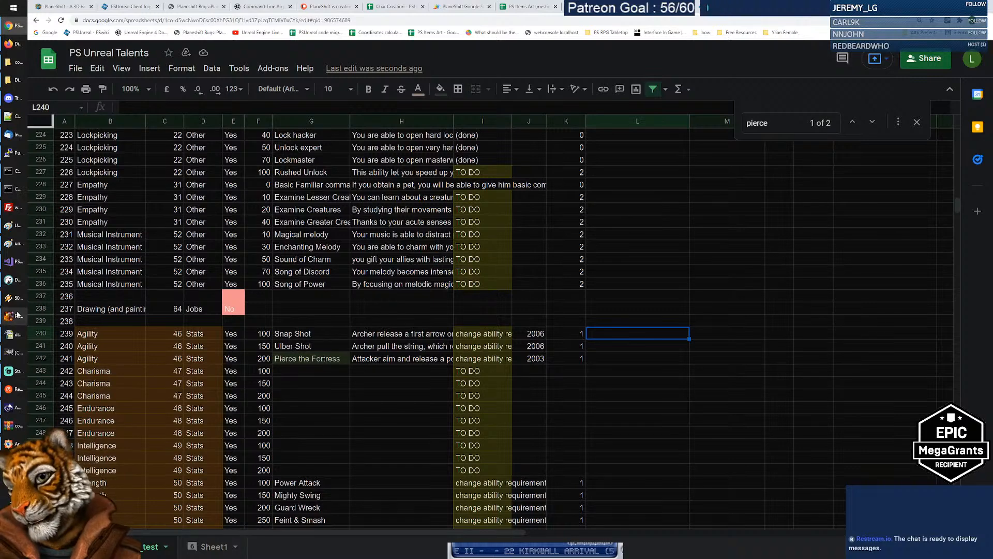
pyautogui.click(13, 279)
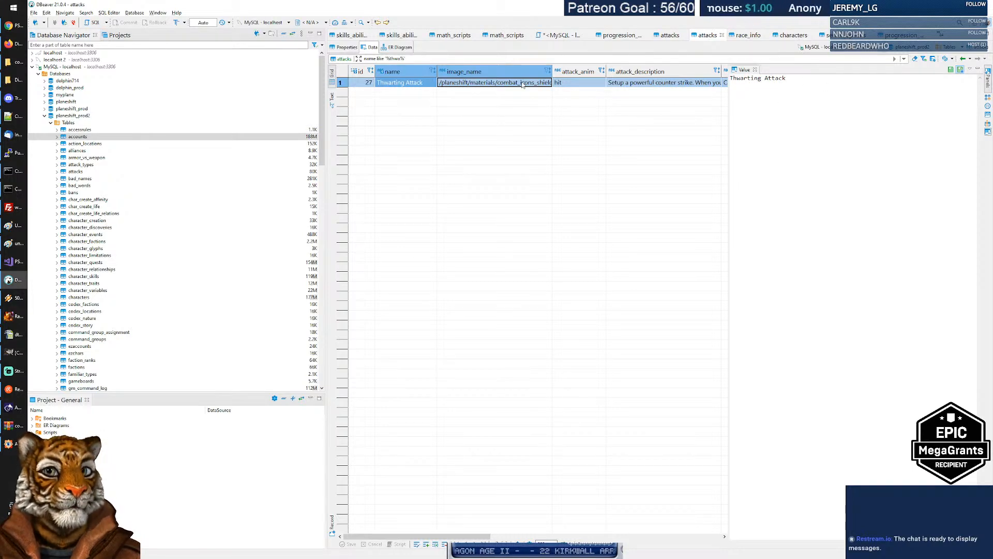
pyautogui.doubleClick(394, 58)
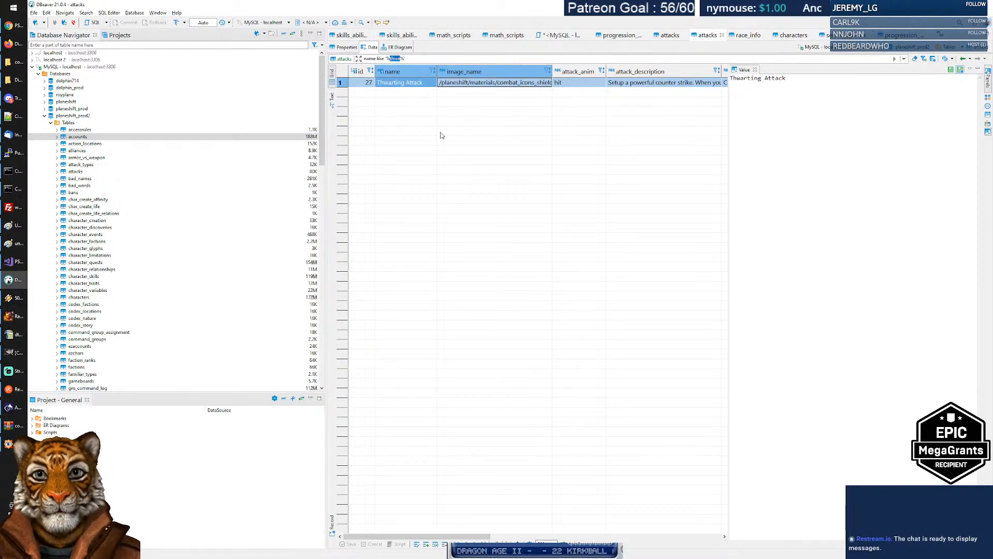
pyautogui.write('shot')
pyautogui.press('Return')
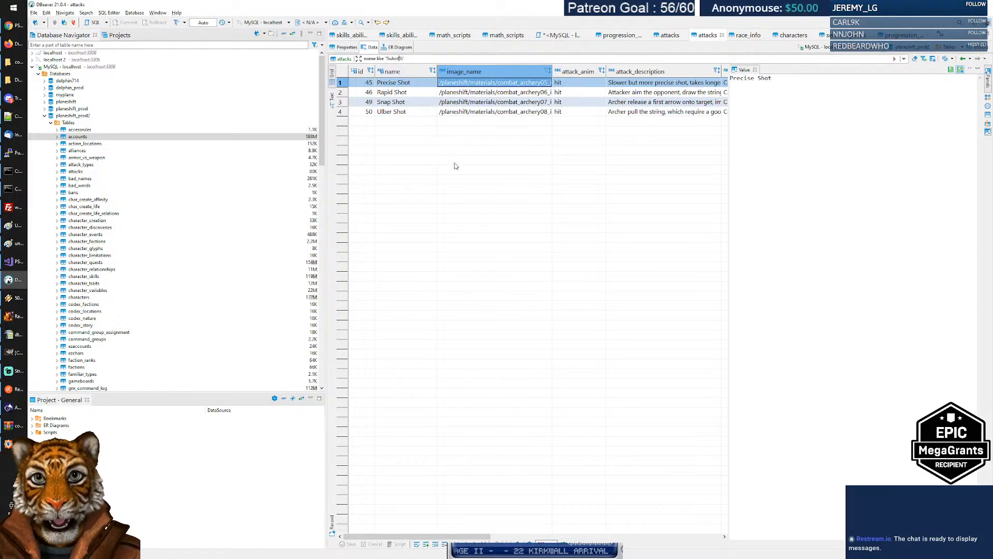
pyautogui.click(399, 86)
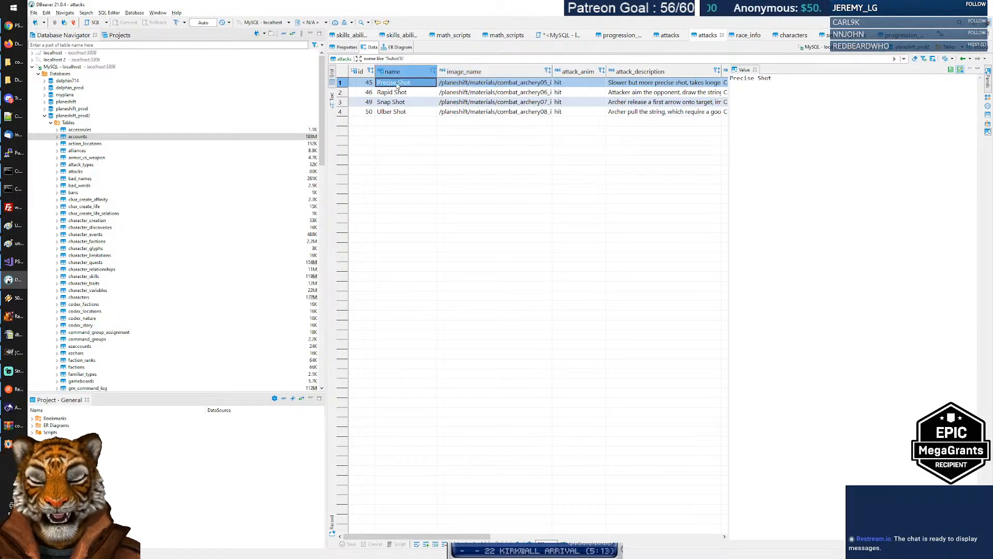
# In the talents sheet, enter attack_id 45 for Precise Shot in L30.
pyautogui.hotkey('alt', 'Tab')
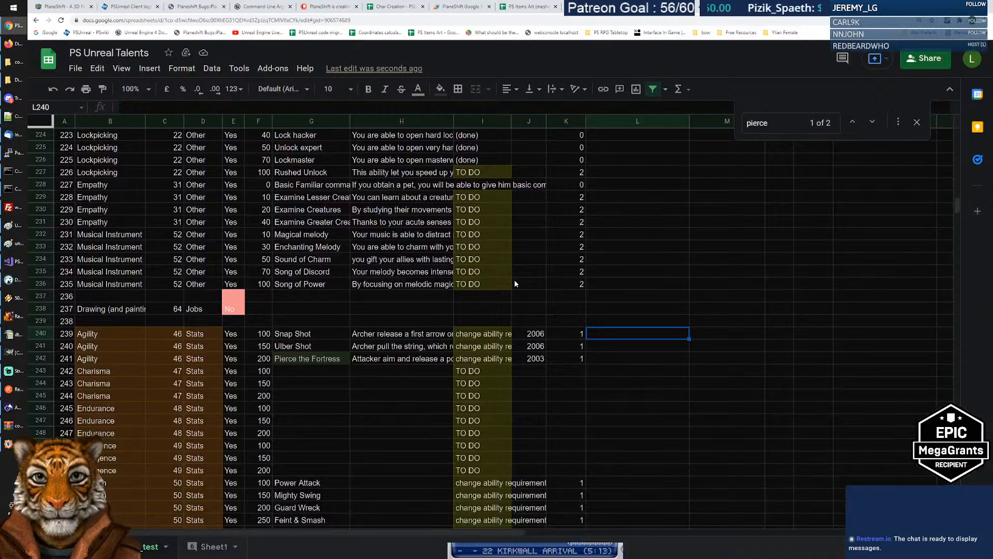
pyautogui.press('pageup')
pyautogui.press('pageup')
pyautogui.press('pageup')
pyautogui.press('pageup')
pyautogui.press('pageup')
pyautogui.press('pageup')
pyautogui.press('pageup')
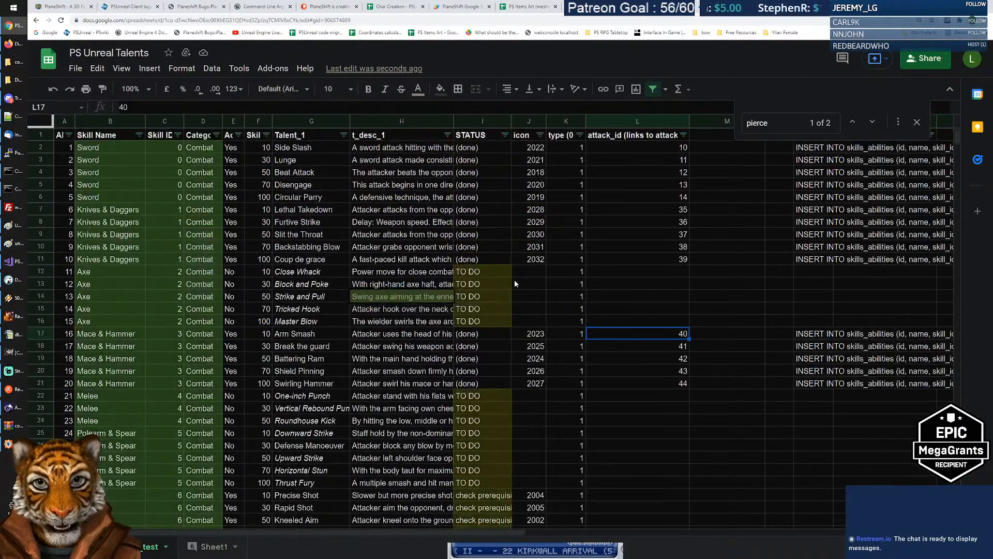
pyautogui.scroll(-3, 515, 280)
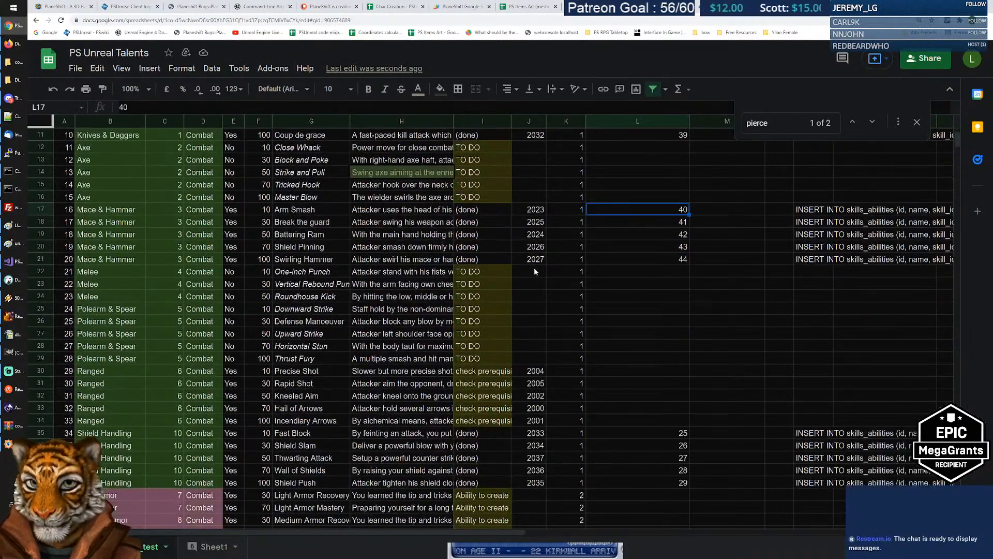
pyautogui.click(623, 371)
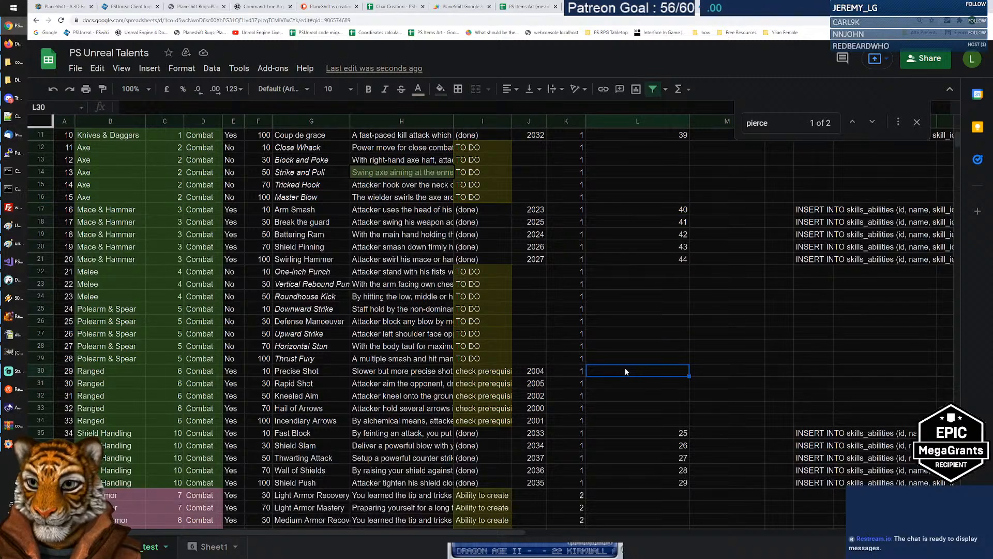
pyautogui.write('45')
pyautogui.press('Return')
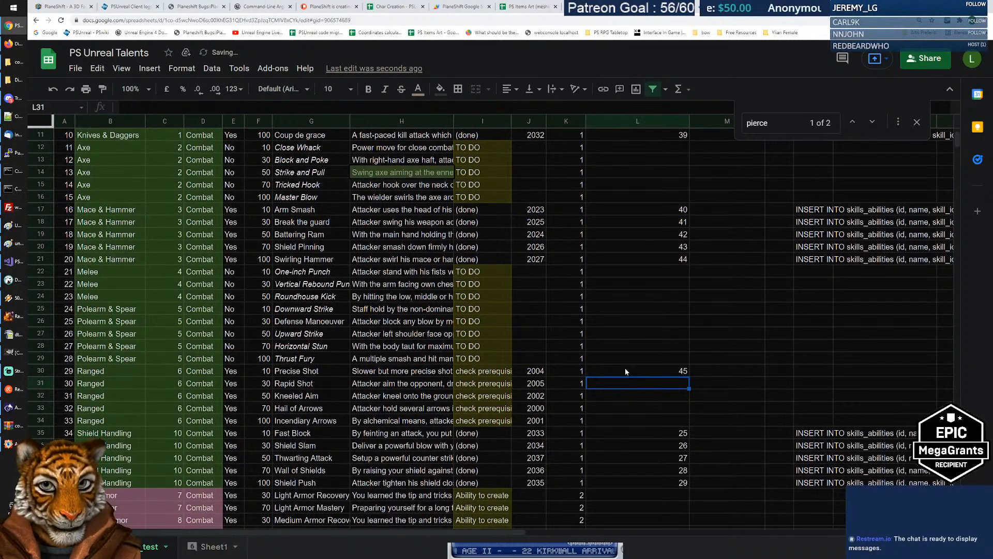
# Look up the Rapid Shot ID in the DBeaver attacks table and enter 46 in L31 of the talents sheet.
pyautogui.hotkey('alt', 'Tab')
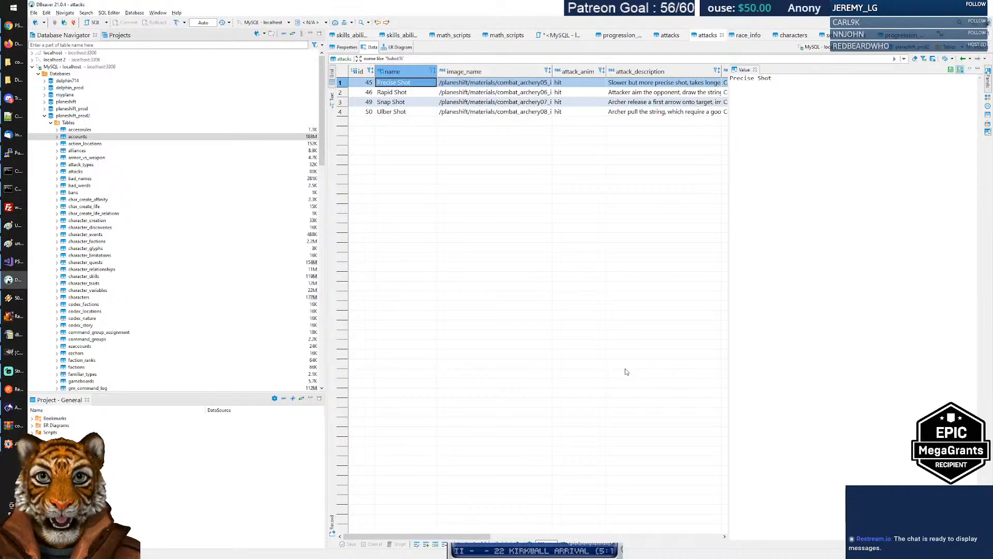
pyautogui.hotkey('alt', 'Tab')
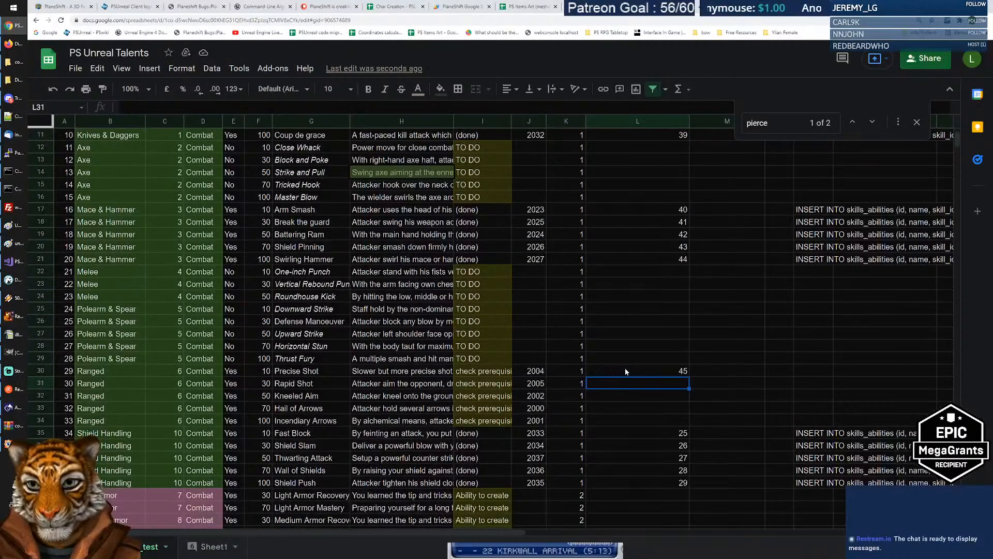
pyautogui.write('46')
pyautogui.press('Return')
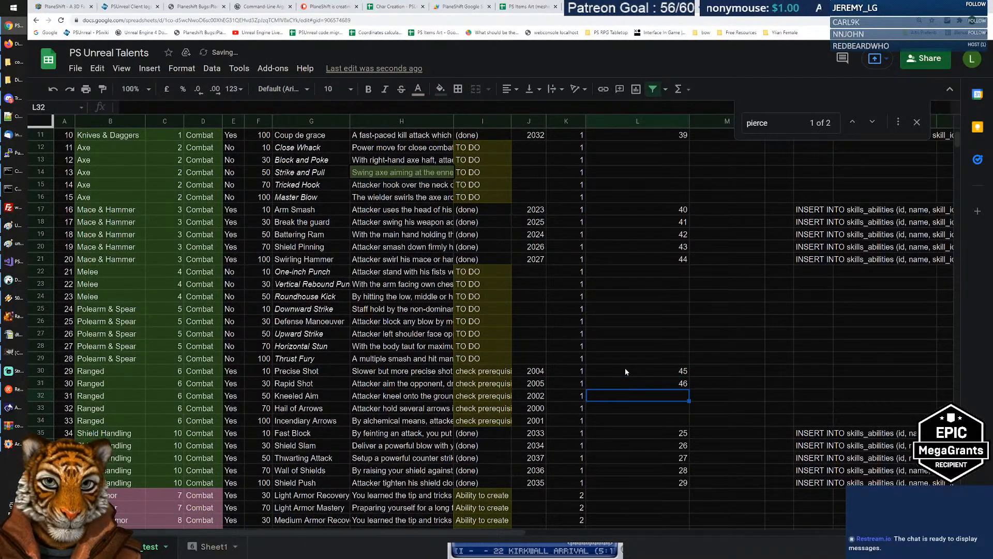
# Look up the Snap Shot ID in the DBeaver attacks table and enter 49 in L240 of the talents sheet.
pyautogui.hotkey('alt', 'Tab')
pyautogui.hotkey('alt', 'Tab')
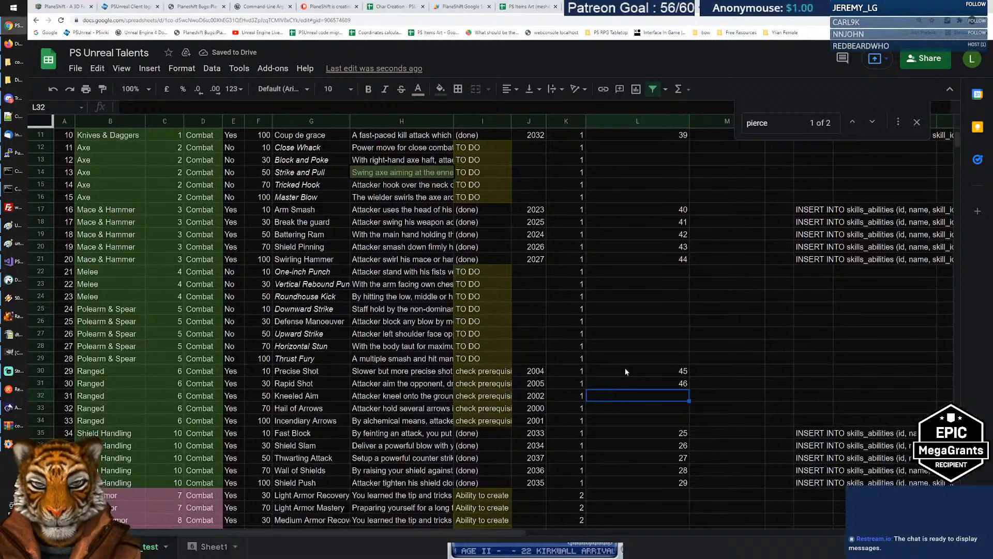
pyautogui.hotkey('alt', 'Tab')
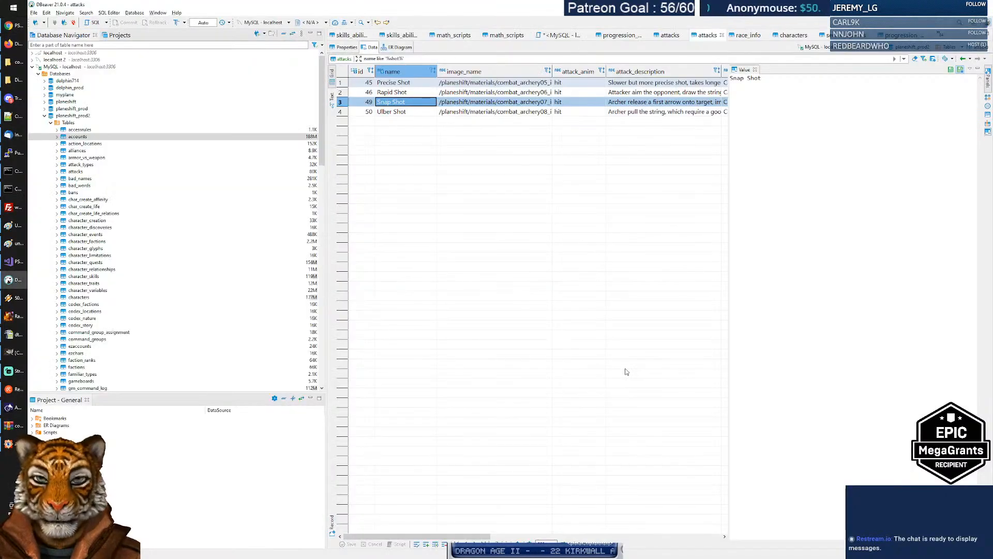
pyautogui.hotkey('alt', 'Tab')
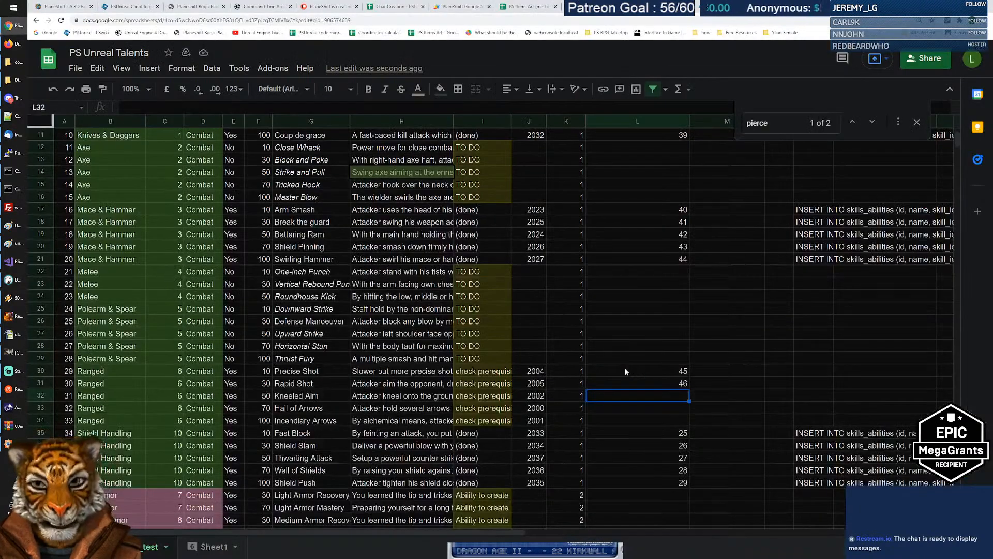
pyautogui.press('pagedown')
pyautogui.press('pagedown')
pyautogui.press('pagedown')
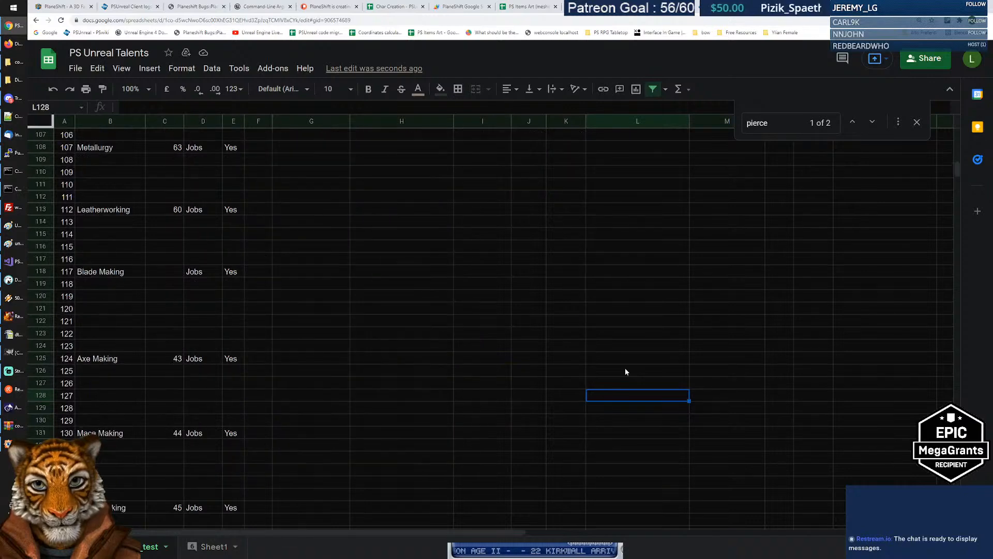
pyautogui.press('pagedown')
pyautogui.press('pagedown')
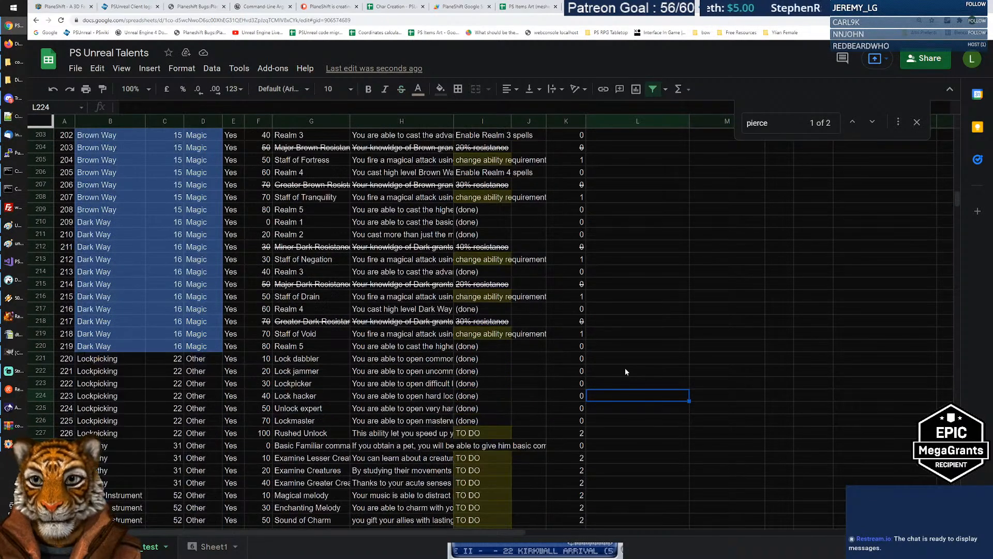
pyautogui.press('Up')
pyautogui.press('Up')
pyautogui.press('Up')
pyautogui.press('Up')
pyautogui.press('Up')
pyautogui.press('Up')
pyautogui.press('Up')
pyautogui.press('Up')
pyautogui.press('Up')
pyautogui.press('Up')
pyautogui.press('Up')
pyautogui.press('Up')
pyautogui.press('Up')
pyautogui.press('Up')
pyautogui.press('Up')
pyautogui.press('Up')
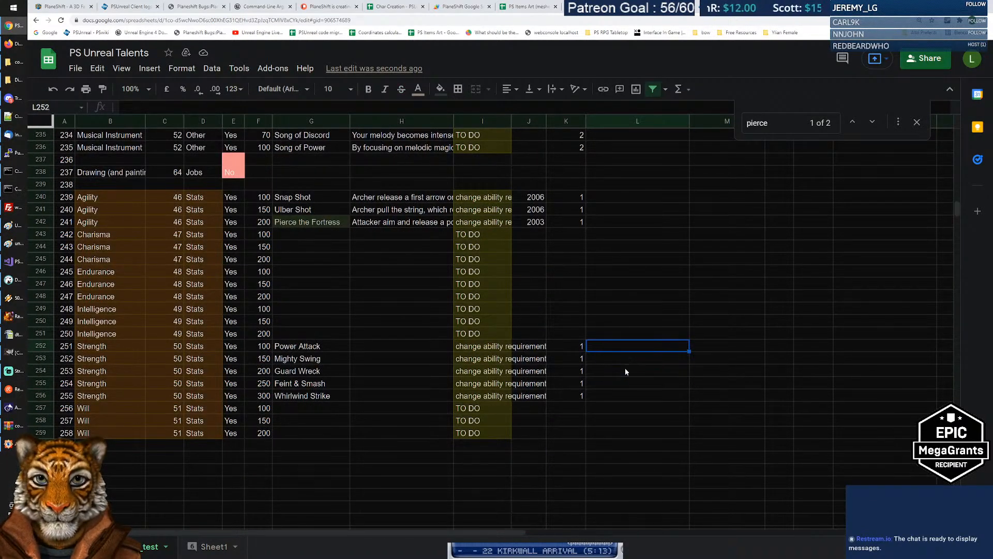
pyautogui.write('49')
pyautogui.press('Return')
# Check the Ulber Shot ID in the DBeaver attacks table and enter its attack_id in L241 of the talents sheet.
pyautogui.hotkey('alt', 'Tab')
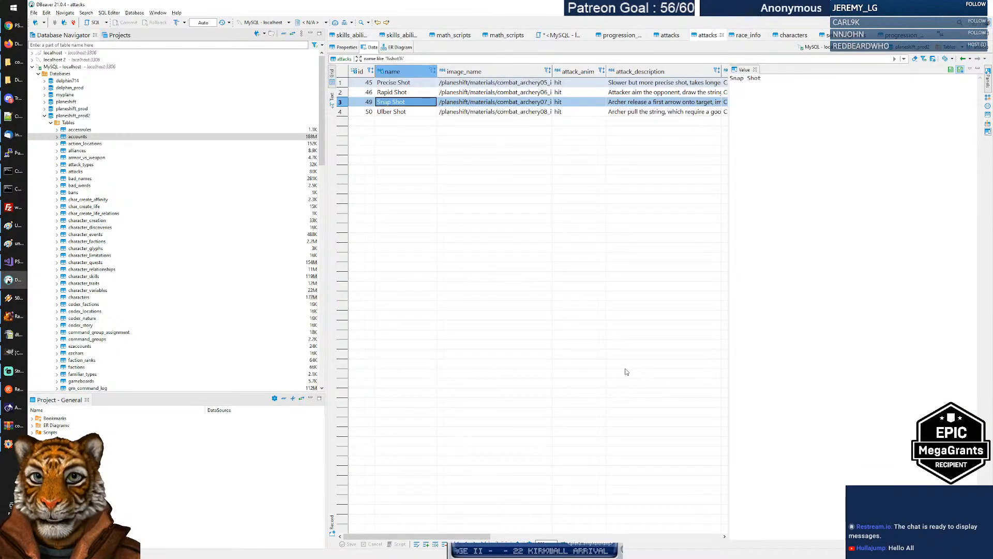
pyautogui.hotkey('alt', 'Tab')
pyautogui.write('49')
pyautogui.press('Return')
# Look up the Kneeled Aim ID in the DBeaver attacks table by filtering names for "aim" and enter 47 in L32 of the talents sheet.
pyautogui.press('Up')
pyautogui.press('Up')
pyautogui.press('pageup')
pyautogui.press('pageup')
pyautogui.press('pageup')
pyautogui.press('pageup')
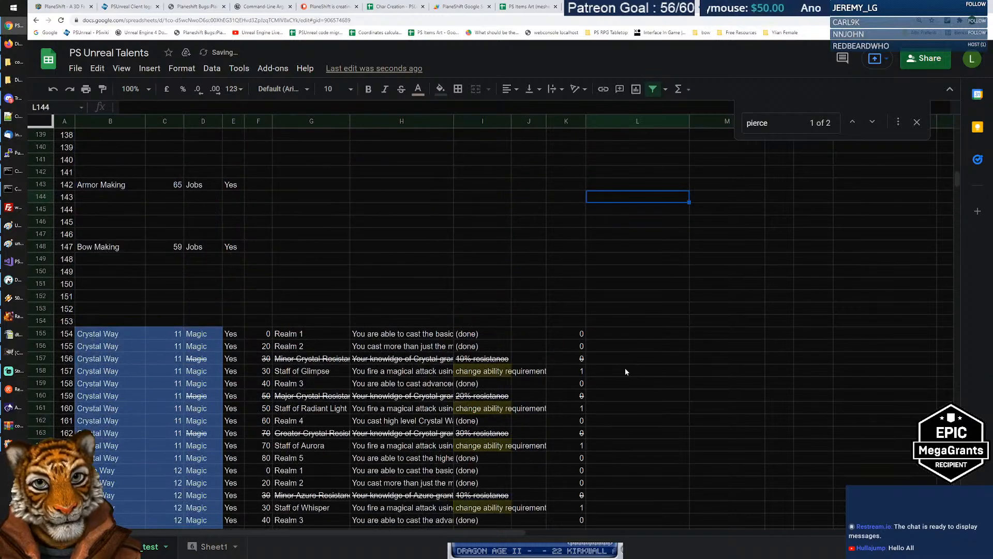
pyautogui.press('pageup')
pyautogui.press('pageup')
pyautogui.press('pageup')
pyautogui.press('pageup')
pyautogui.press('pagedown')
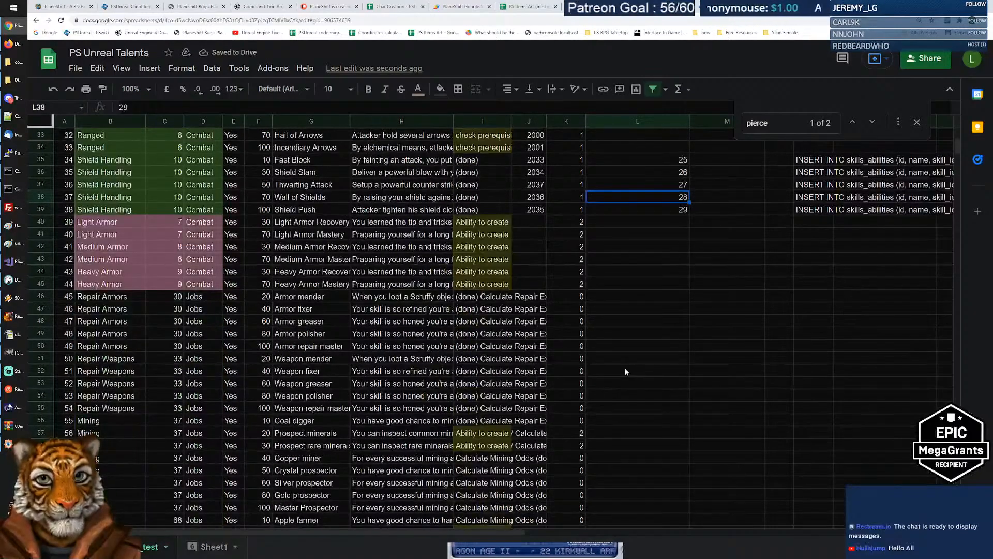
pyautogui.press('pageup')
pyautogui.press('pagedown')
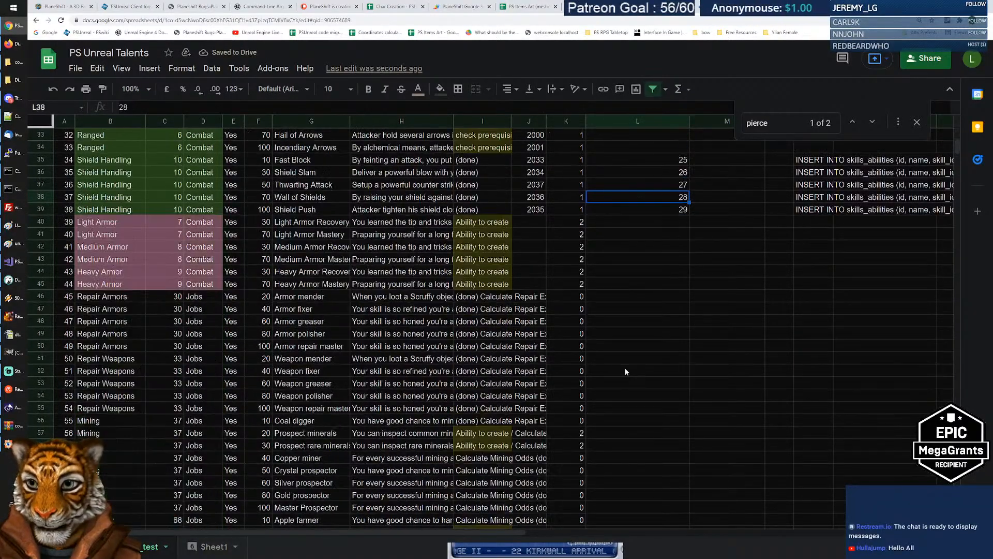
pyautogui.press('Up')
pyautogui.press('Up')
pyautogui.press('Up')
pyautogui.press('Up')
pyautogui.press('Up')
pyautogui.press('Up')
pyautogui.press('Up')
pyautogui.press('Up')
pyautogui.press('Up')
pyautogui.press('Up')
pyautogui.press('Up')
pyautogui.press('Up')
pyautogui.press('Up')
pyautogui.press('Up')
pyautogui.press('Up')
pyautogui.press('Up')
pyautogui.press('Up')
pyautogui.press('Up')
pyautogui.press('Up')
pyautogui.press('Up')
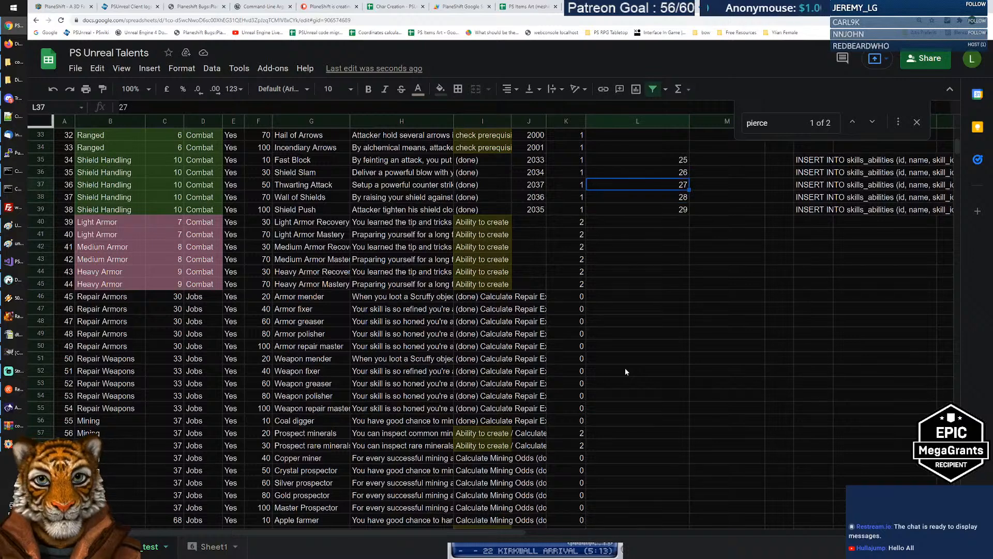
pyautogui.press('Down')
pyautogui.press('Down')
pyautogui.press('Down')
pyautogui.press('Down')
pyautogui.press('Down')
pyautogui.press('Down')
pyautogui.press('Down')
pyautogui.press('Down')
pyautogui.press('Down')
pyautogui.press('Down')
pyautogui.press('Down')
pyautogui.press('Down')
pyautogui.press('Down')
pyautogui.press('Down')
pyautogui.press('Down')
pyautogui.press('Down')
pyautogui.press('Up')
pyautogui.press('Up')
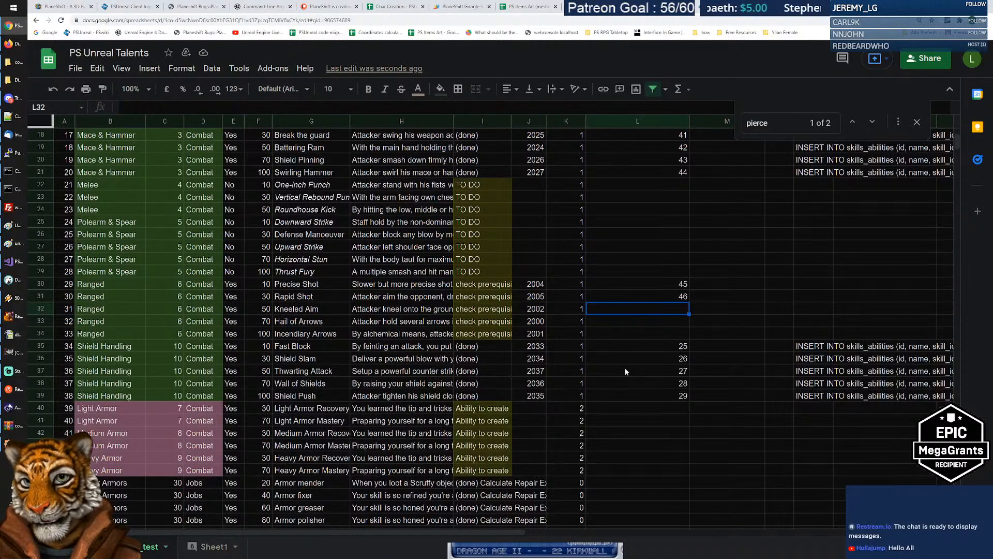
pyautogui.hotkey('alt', 'Tab')
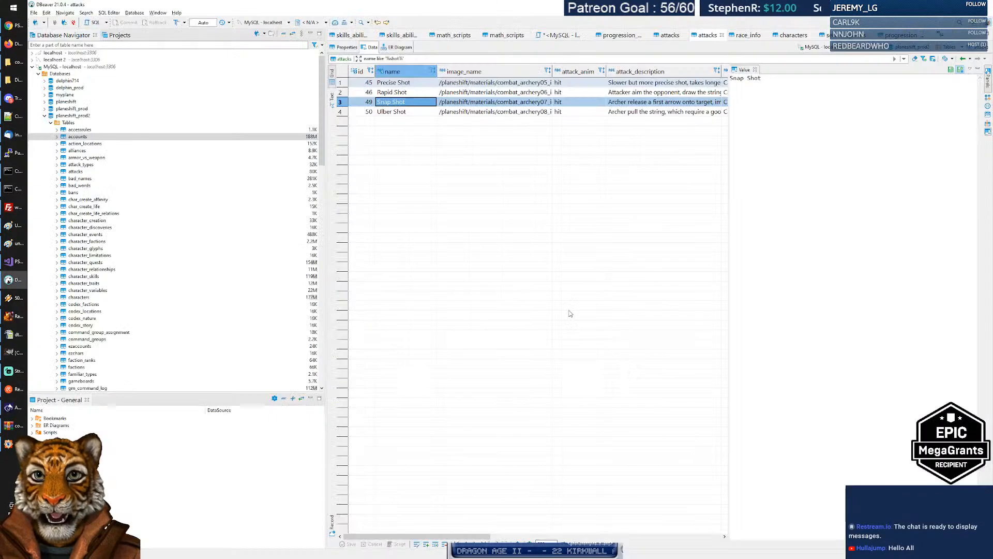
pyautogui.doubleClick(395, 59)
pyautogui.write('aim')
pyautogui.press('Return')
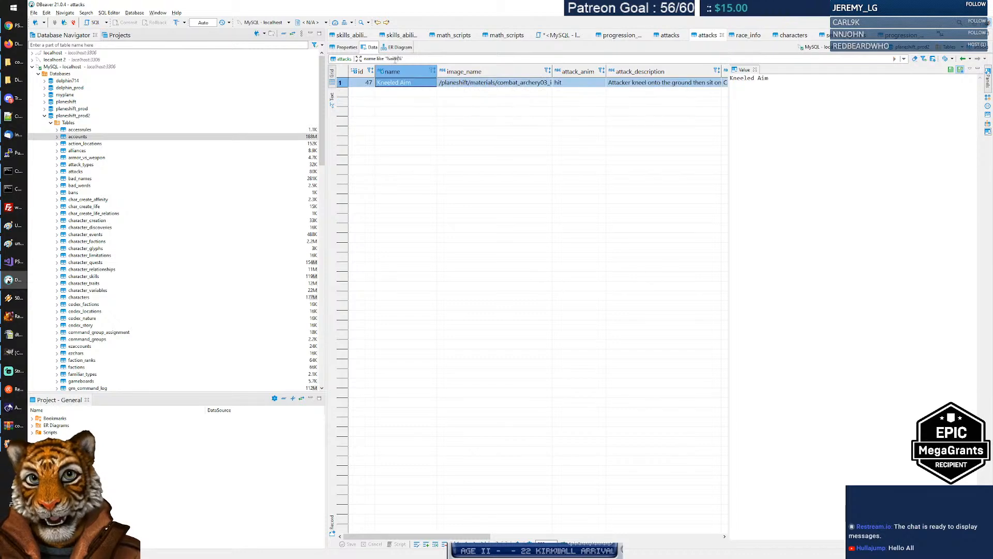
pyautogui.hotkey('alt', 'Tab')
pyautogui.write('47')
pyautogui.press('Return')
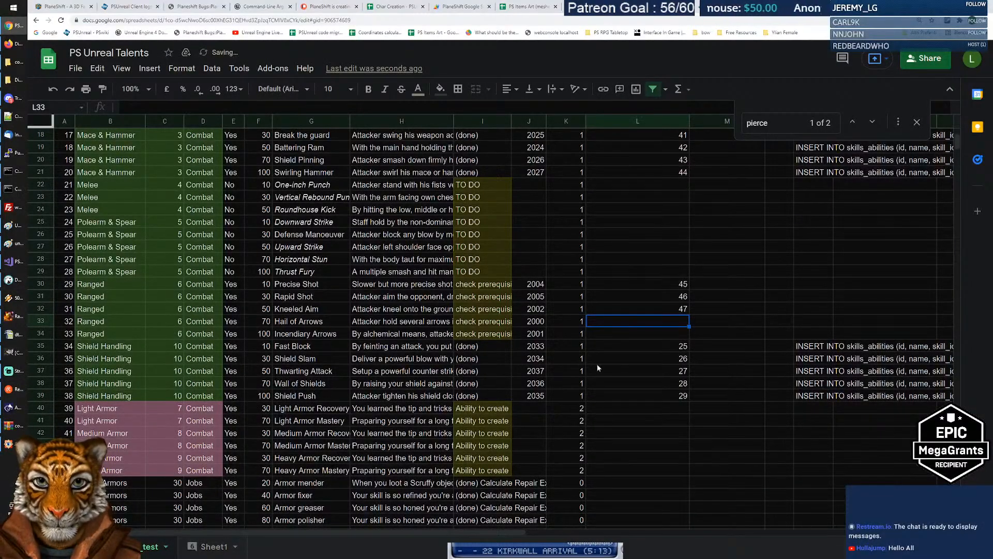
# Filter the DBeaver attacks table for "hail" to find the Hail of Arrows ID and enter 48 in L33 of the talents sheet.
pyautogui.hotkey('alt', 'Tab')
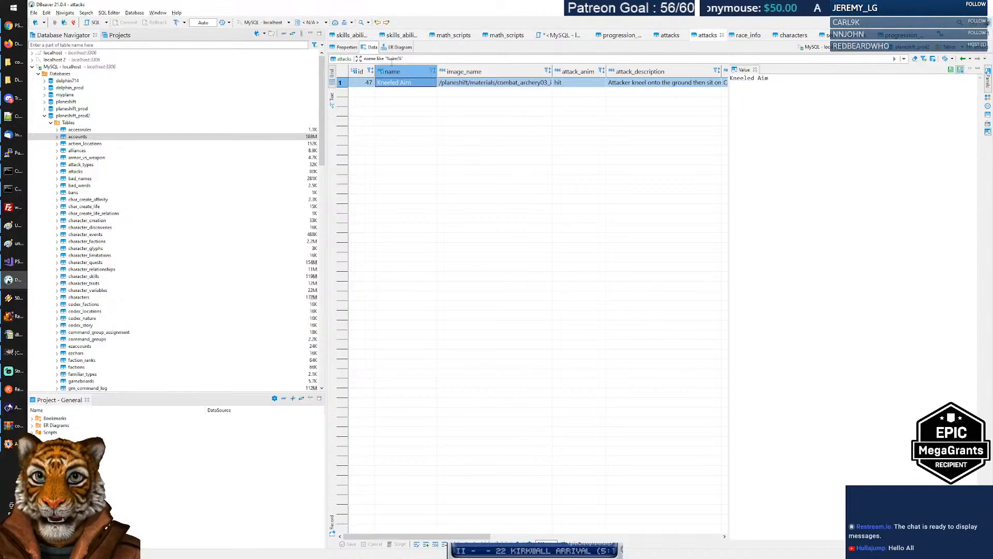
pyautogui.doubleClick(394, 59)
pyautogui.write('hau')
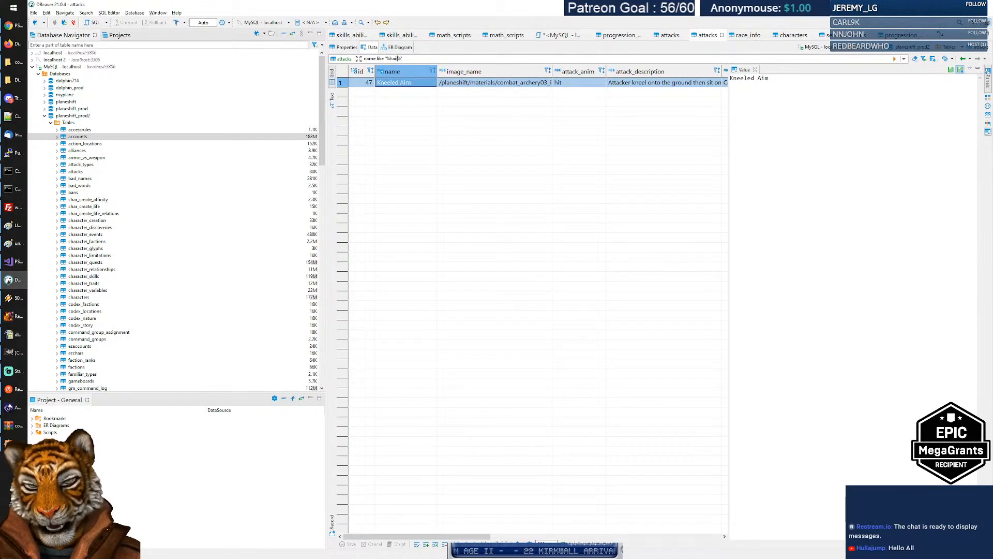
pyautogui.press('Return')
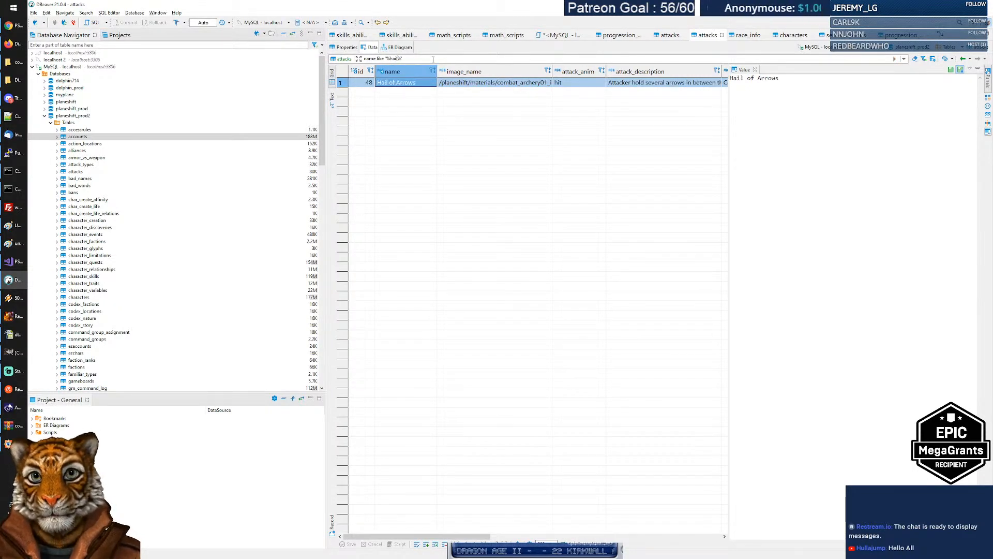
pyautogui.hotkey('alt', 'Tab')
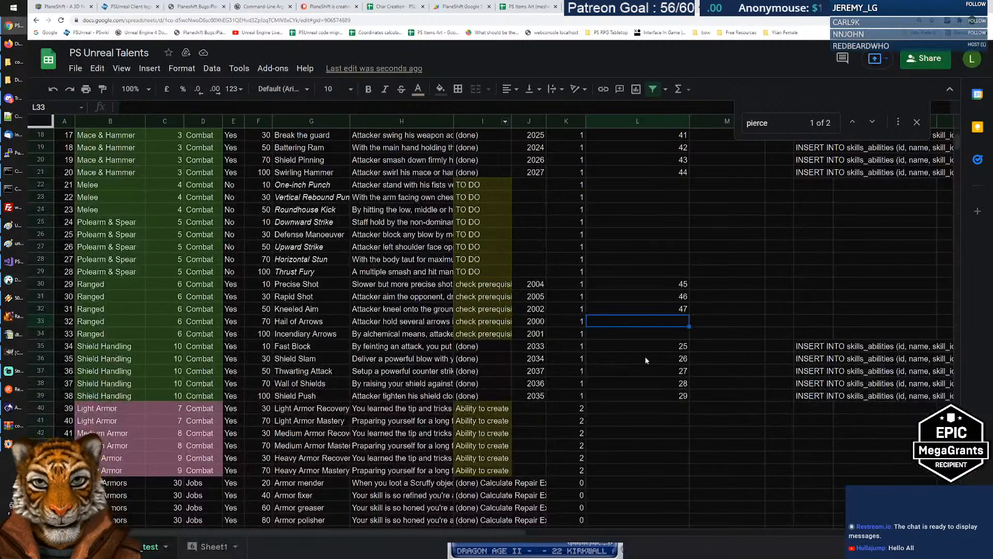
pyautogui.write('48')
pyautogui.press('Return')
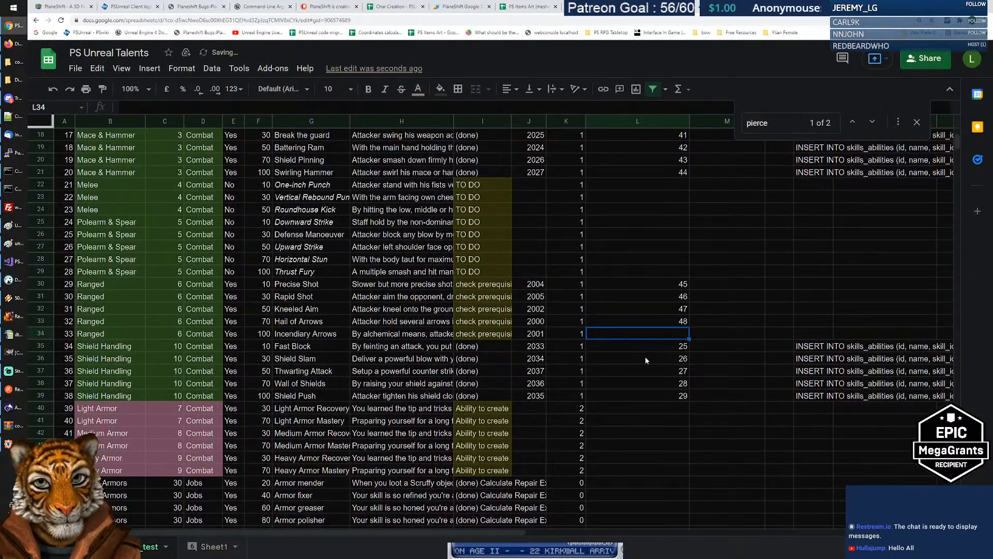
# Filter the DBeaver attacks table for "incendi" to find the Incendiary Arrow ID and enter 52 in L34 of the talents sheet.
pyautogui.hotkey('alt', 'Tab')
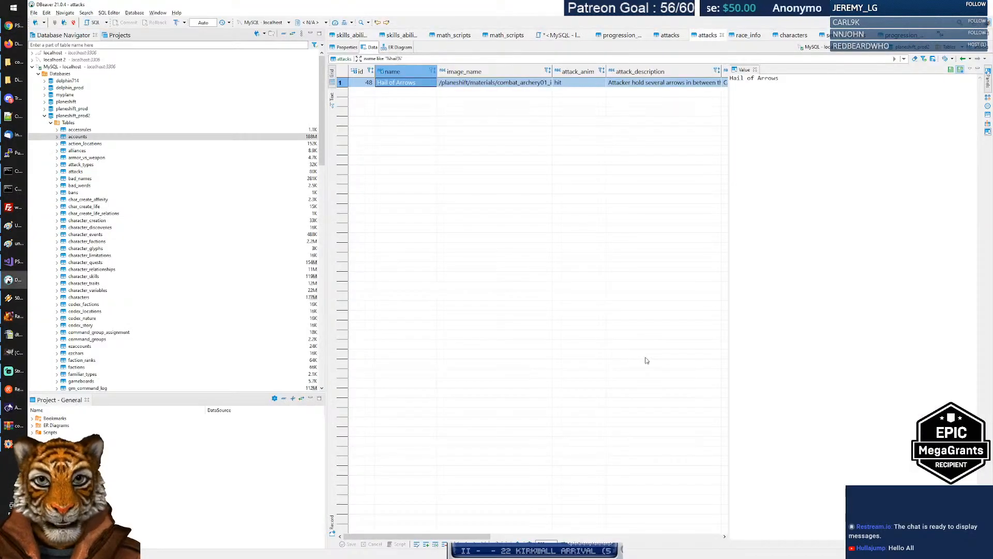
pyautogui.hotkey('alt', 'Tab')
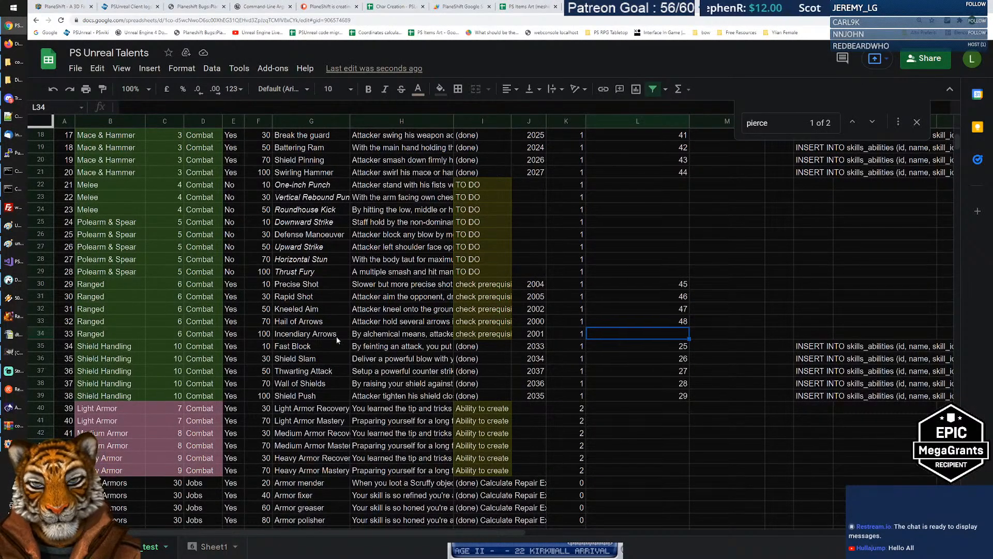
pyautogui.hotkey('alt', 'Tab')
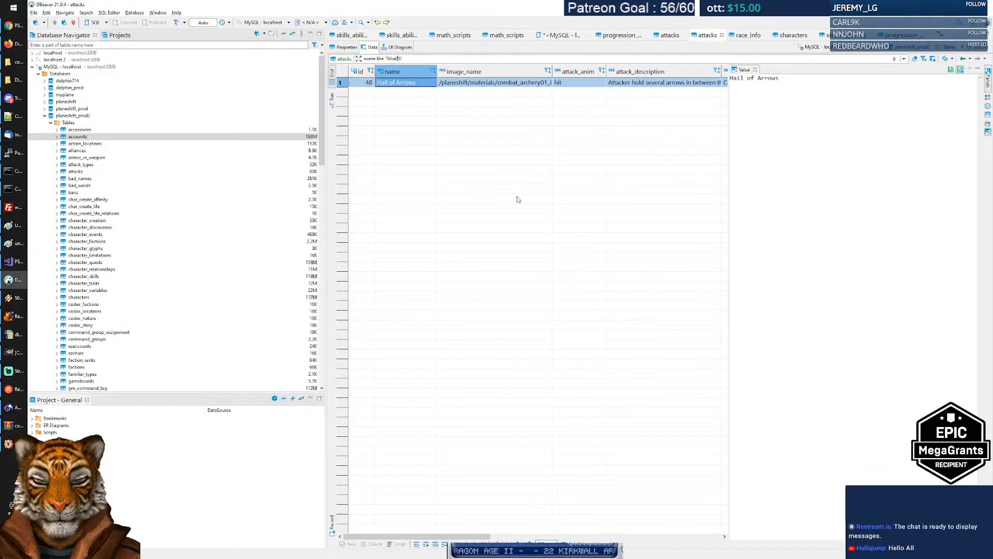
pyautogui.doubleClick(395, 58)
pyautogui.write('incendi')
pyautogui.press('Return')
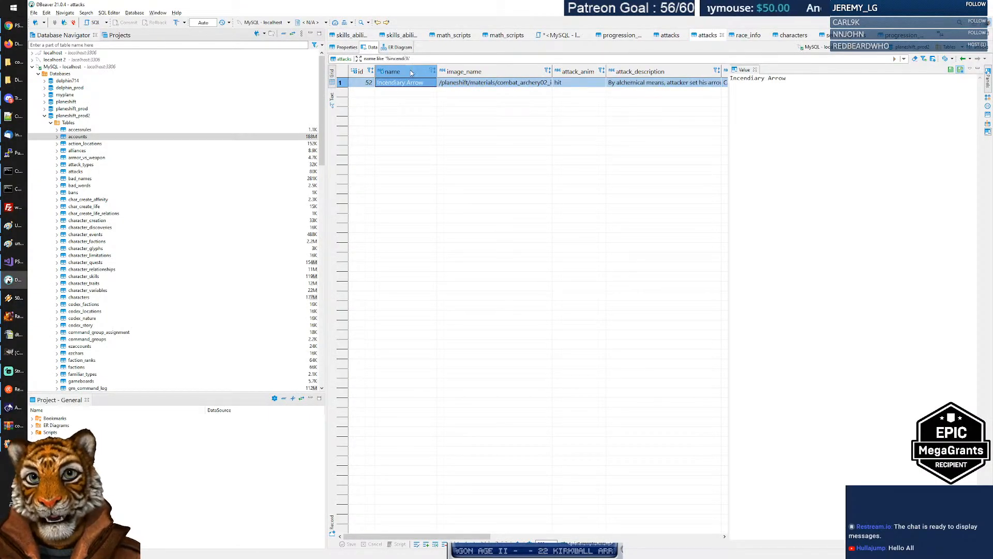
pyautogui.hotkey('alt', 'Tab')
pyautogui.write('52')
pyautogui.press('Return')
pyautogui.press('Up')
pyautogui.press('Up')
pyautogui.press('Up')
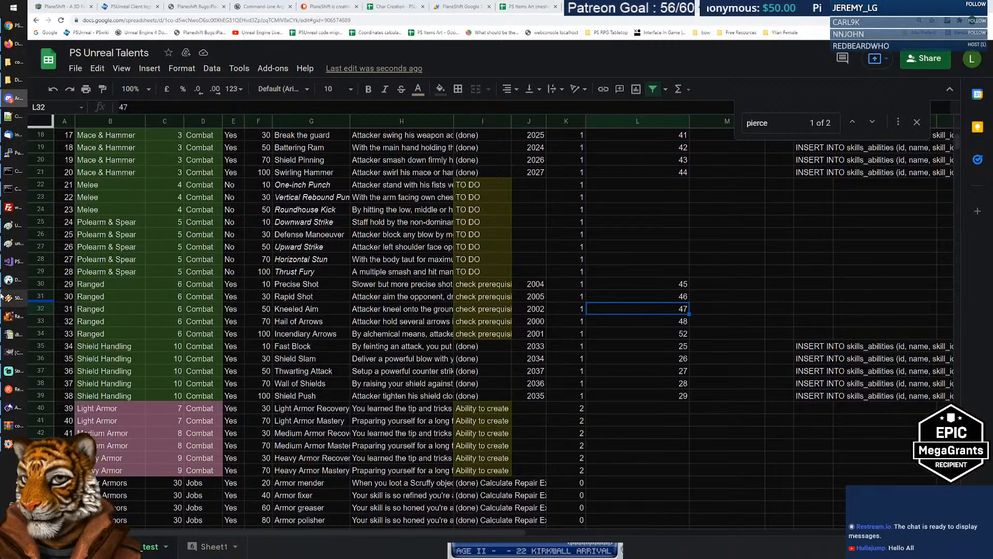
# Switch to Paint, paste the copied storm-and-brain artwork onto the blank canvas and resize it to 40 percent with the aspect ratio maintained.
pyautogui.click(11, 246)
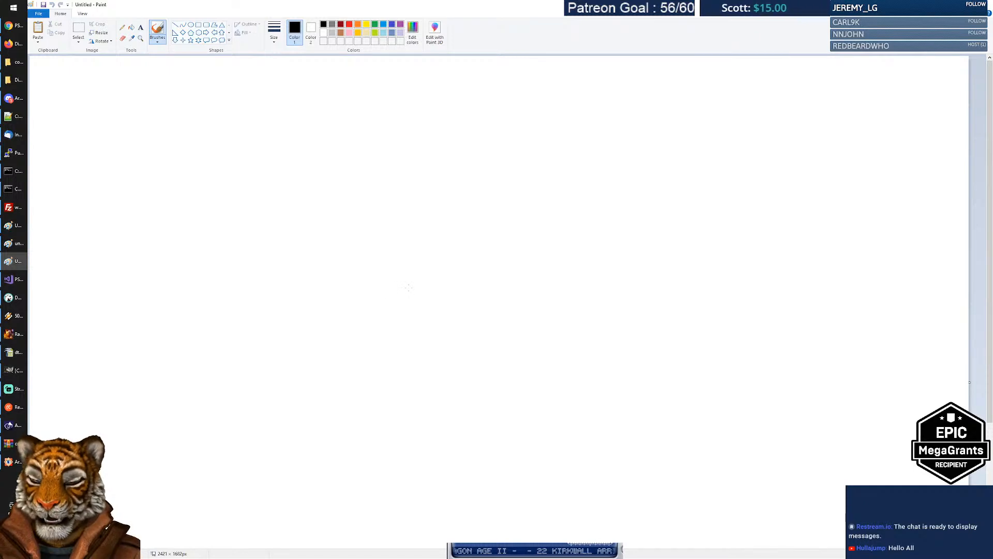
pyautogui.hotkey('ctrl', 'v')
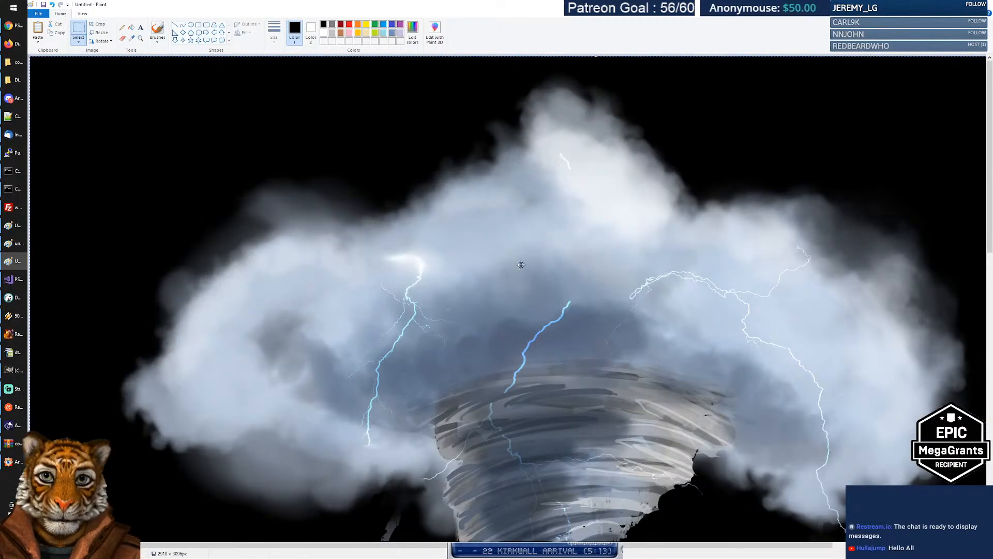
pyautogui.click(101, 36)
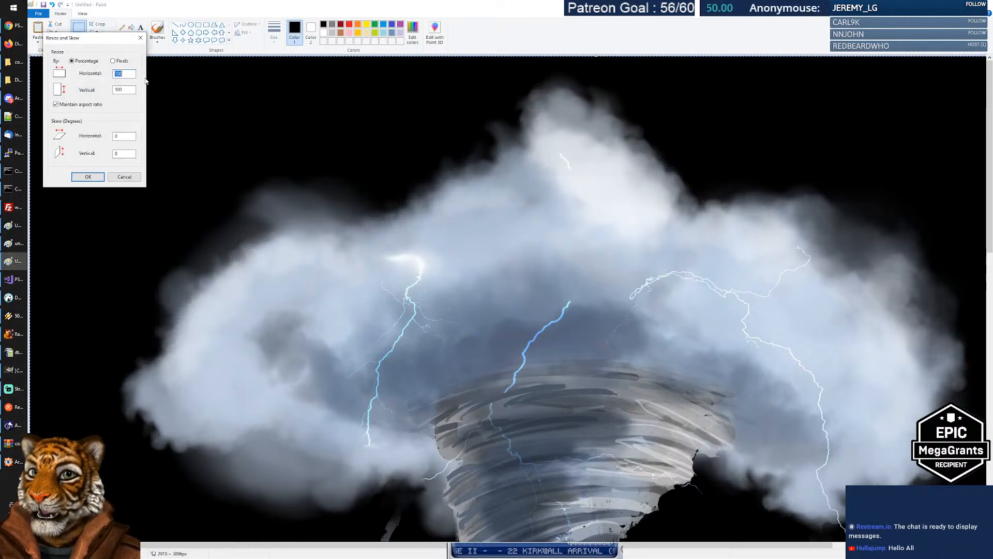
pyautogui.write('40')
pyautogui.press('Tab')
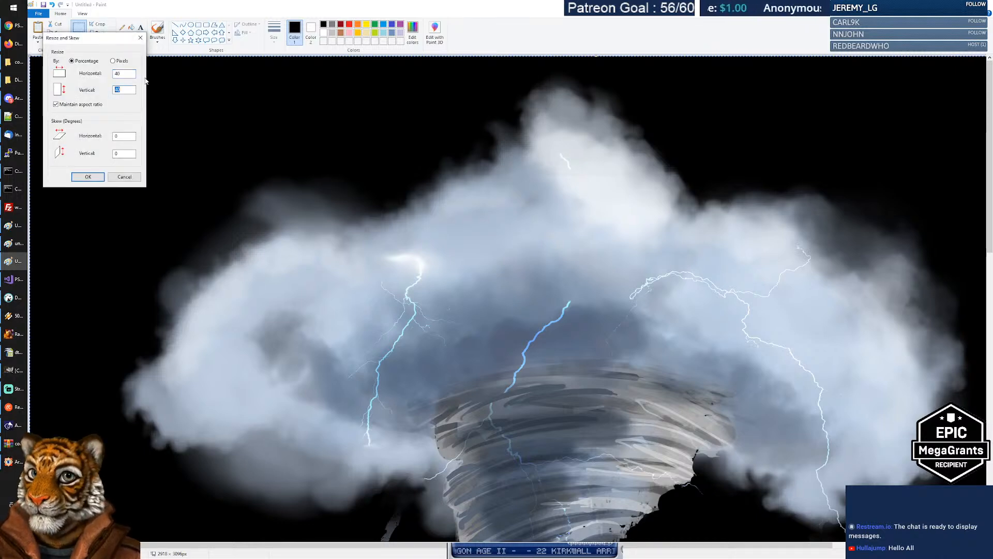
pyautogui.click(88, 176)
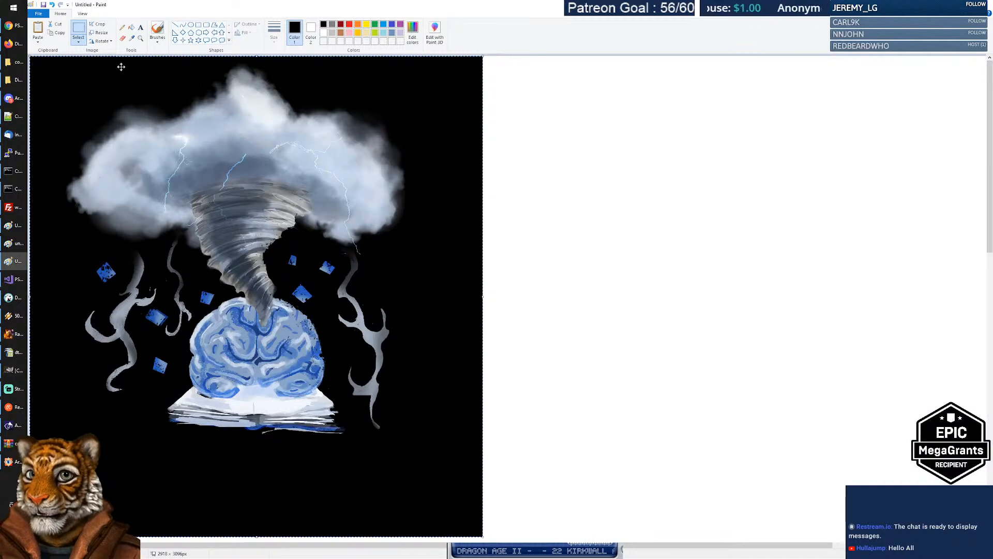
pyautogui.click(102, 32)
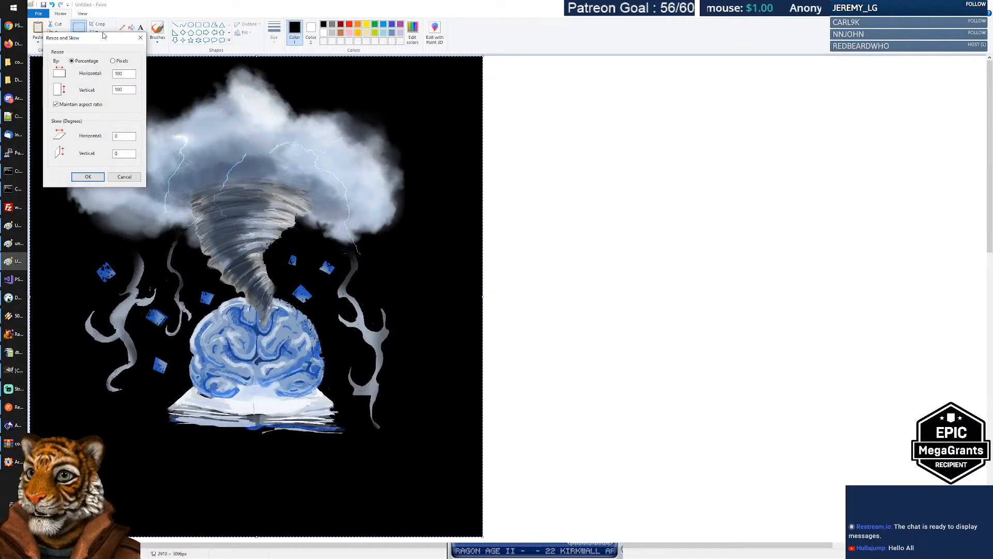
pyautogui.press('Escape')
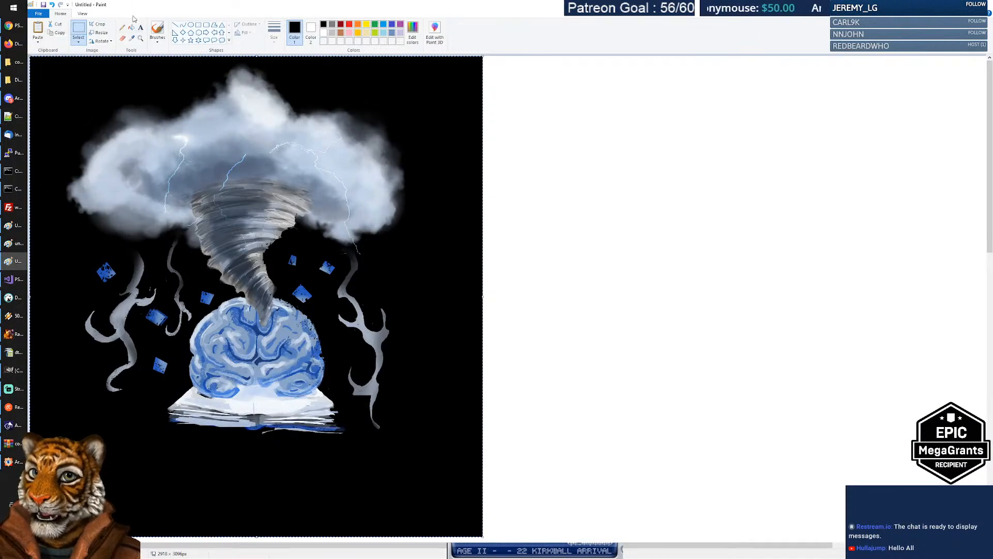
pyautogui.press('Delete')
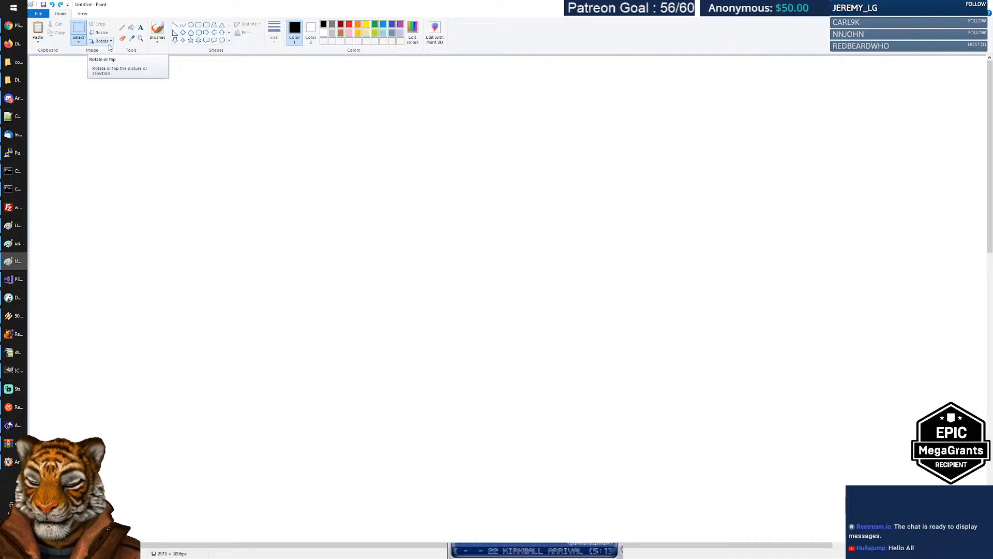
pyautogui.hotkey('ctrl', 'z')
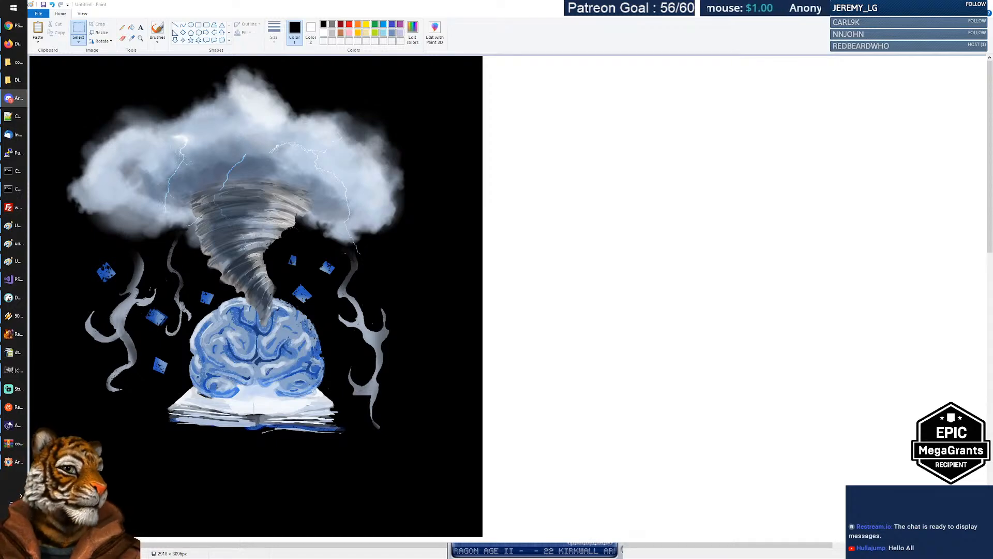
# Switch to File Explorer and rename the Magic_Ways folder inside grafica2D\faction_logos to "3. Magic_Ways".
pyautogui.click(15, 62)
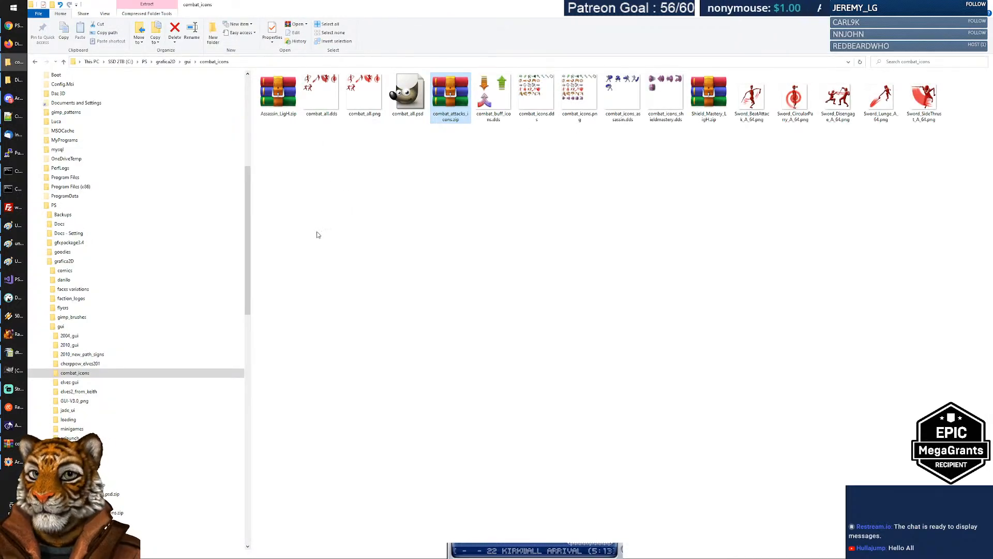
pyautogui.click(62, 326)
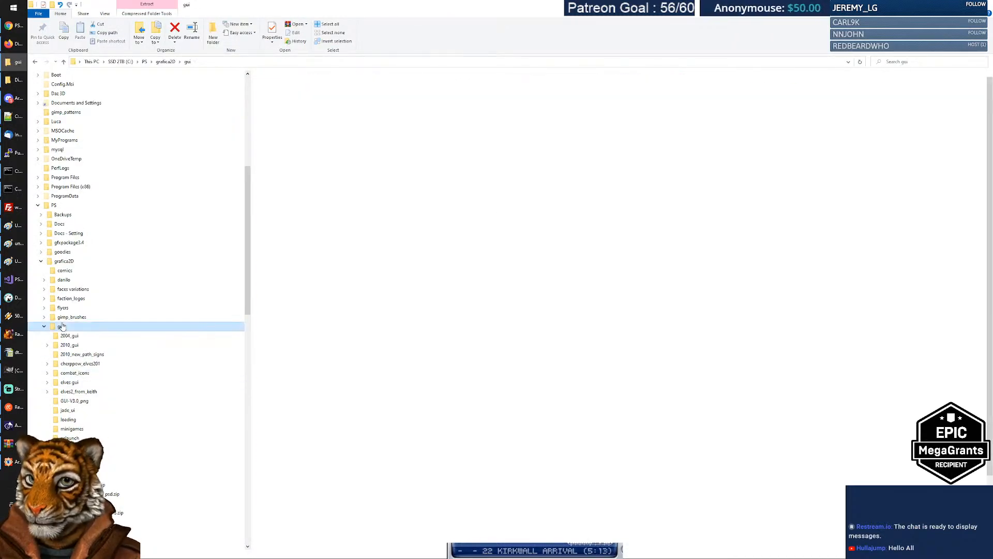
pyautogui.click(70, 299)
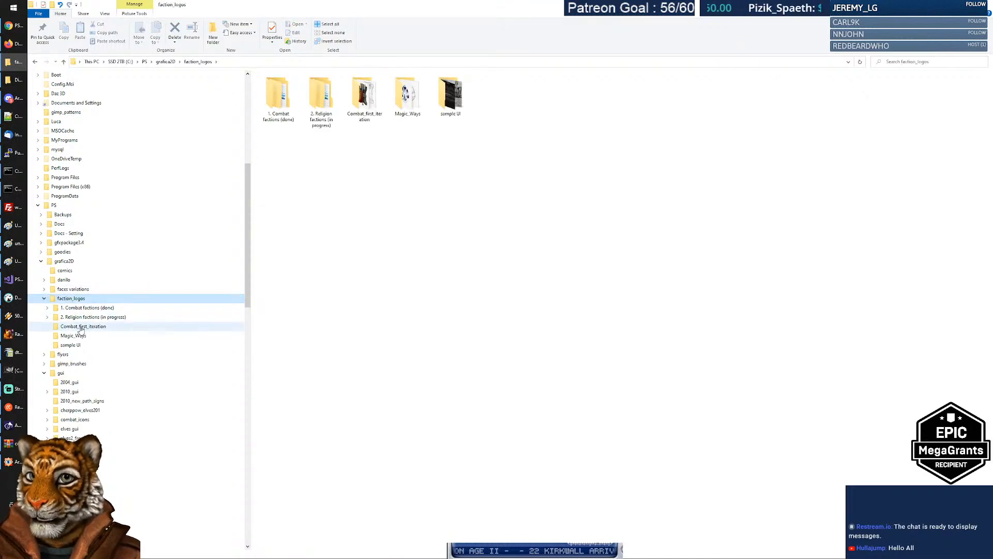
pyautogui.click(75, 336)
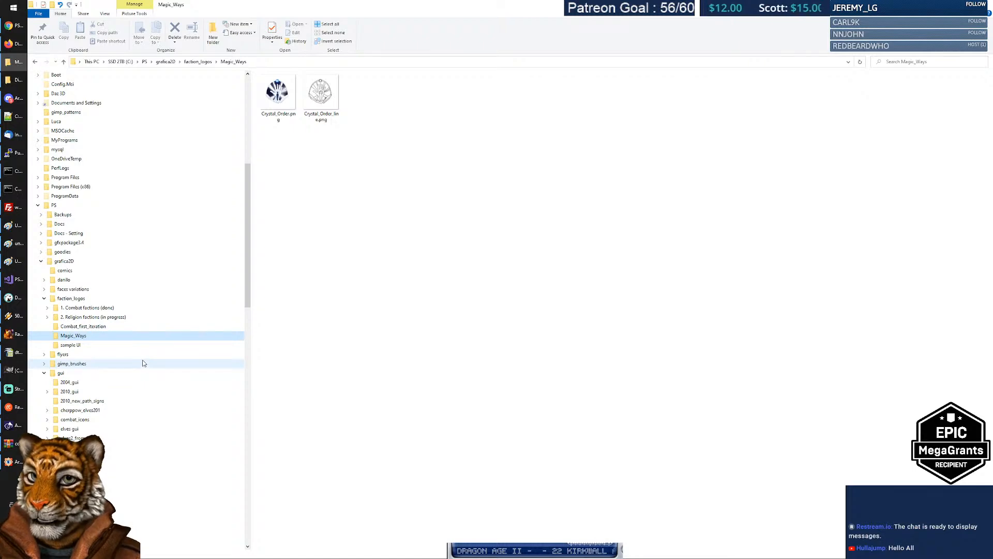
pyautogui.press('F2')
pyautogui.press('Home')
pyautogui.write('3.')
pyautogui.press('Escape')
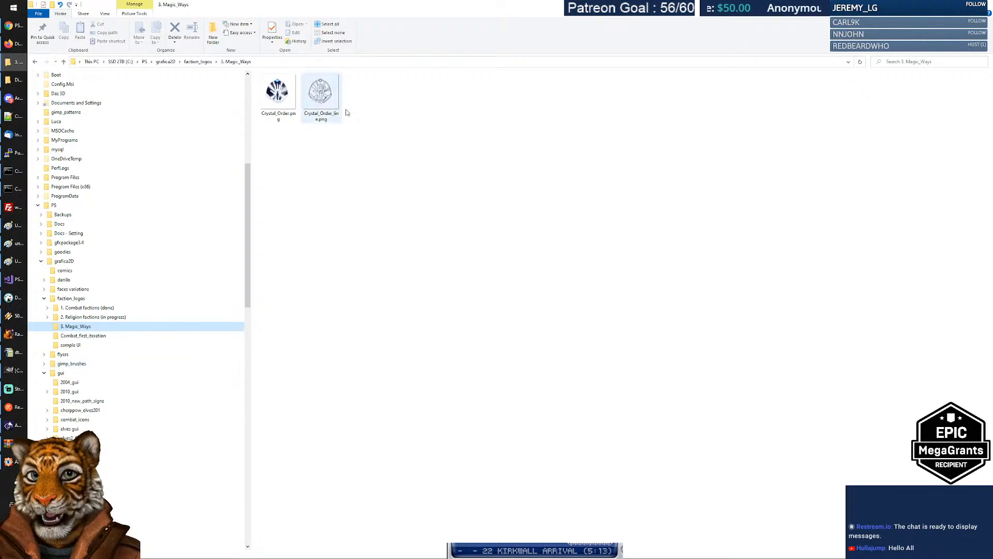
# Open PS_design_002_final.png from the 3. Magic_Ways folder in the image viewer to examine the artwork.
pyautogui.click(341, 195)
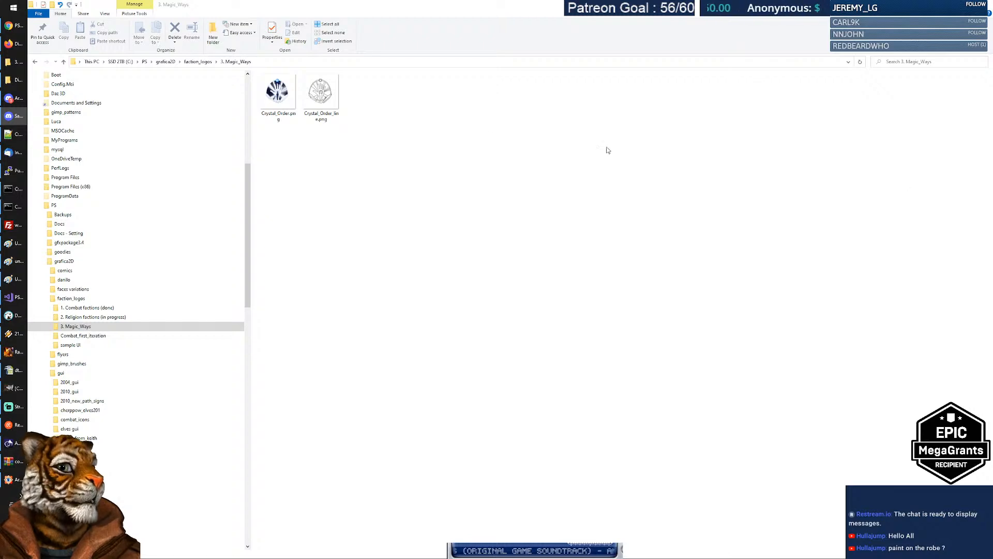
pyautogui.click(287, 62)
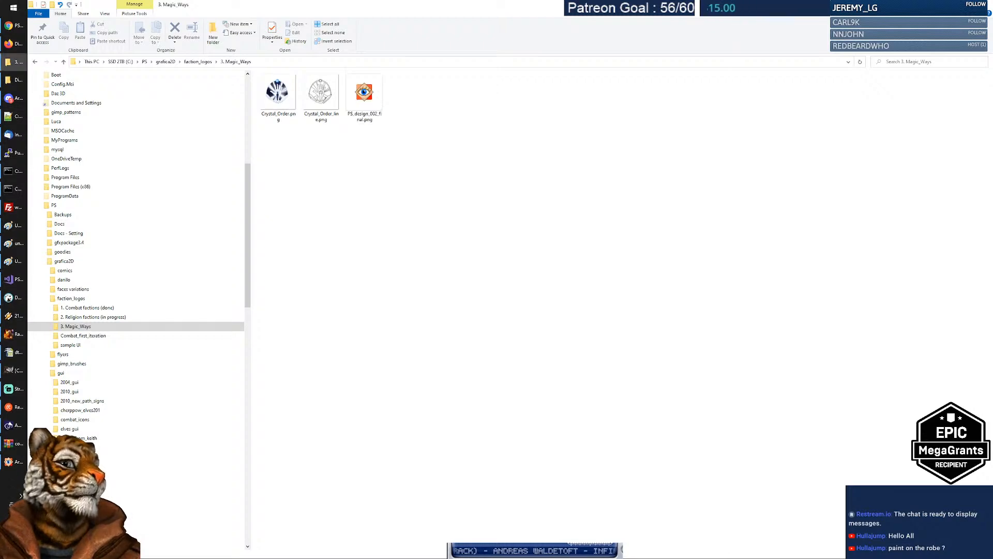
pyautogui.doubleClick(362, 101)
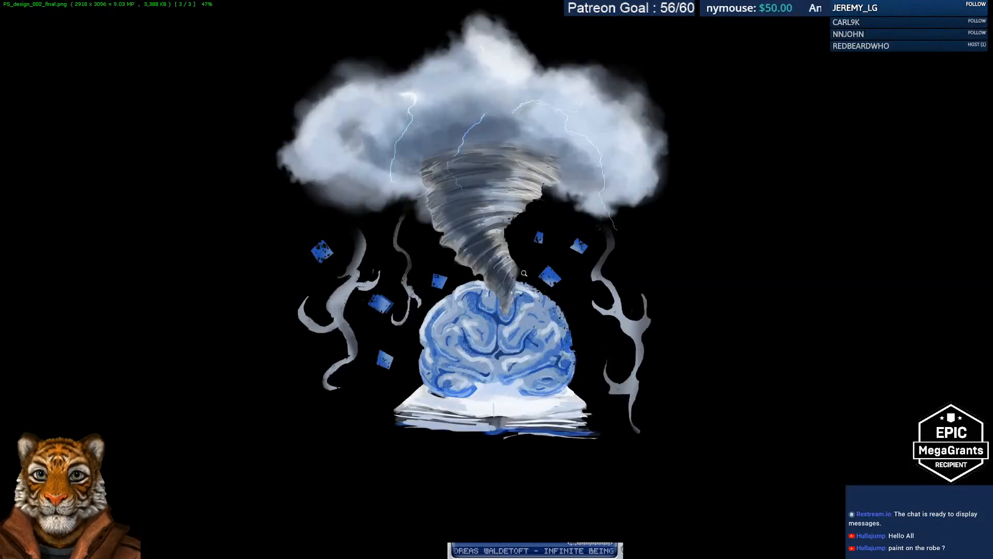
# Examine the storm-and-brain artwork up close and at full view, and close the image viewer.
pyautogui.click(473, 283)
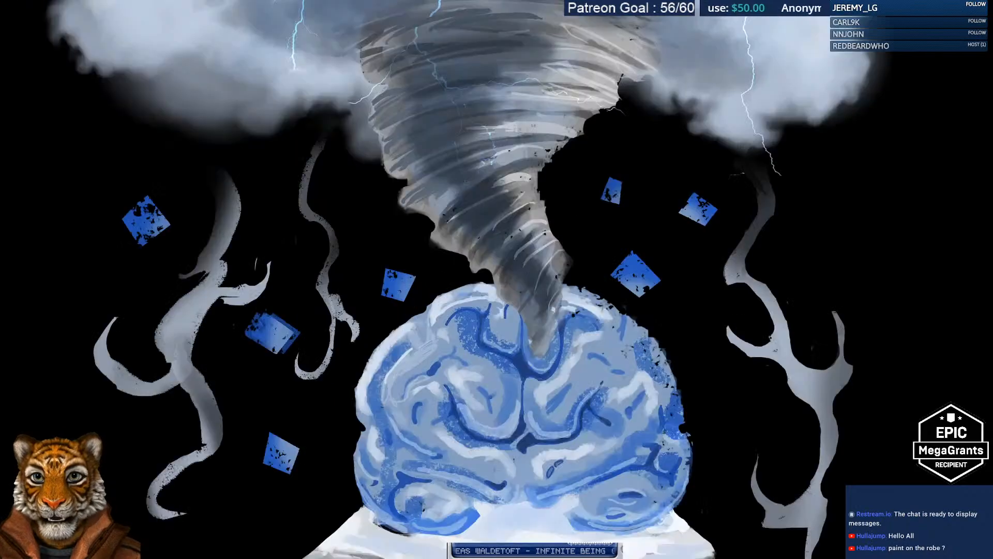
pyautogui.click(476, 278)
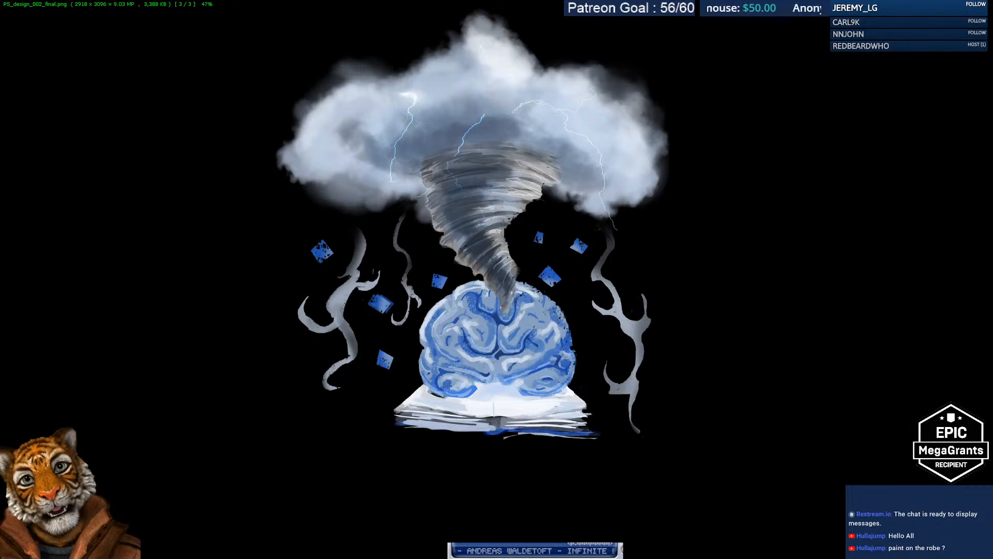
pyautogui.press('Escape')
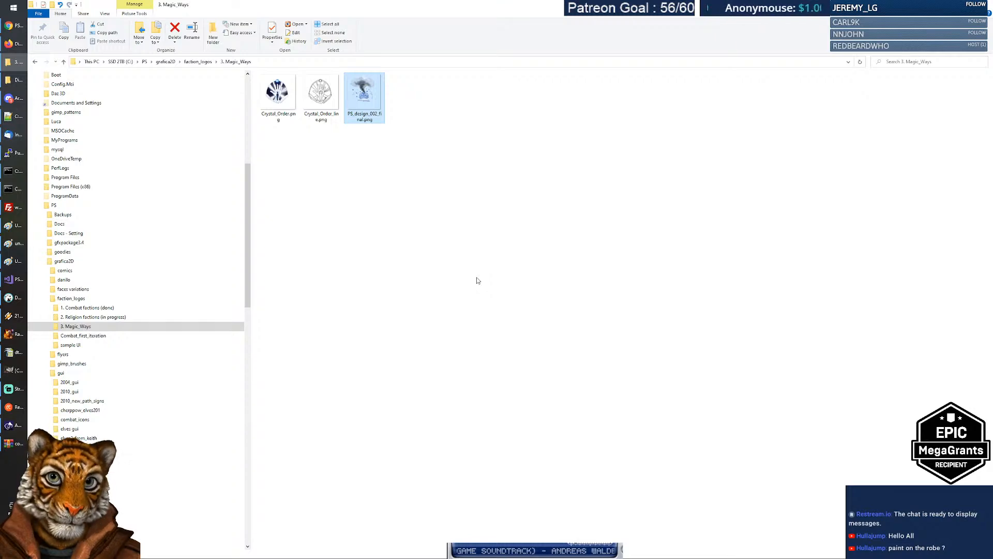
pyautogui.click(418, 182)
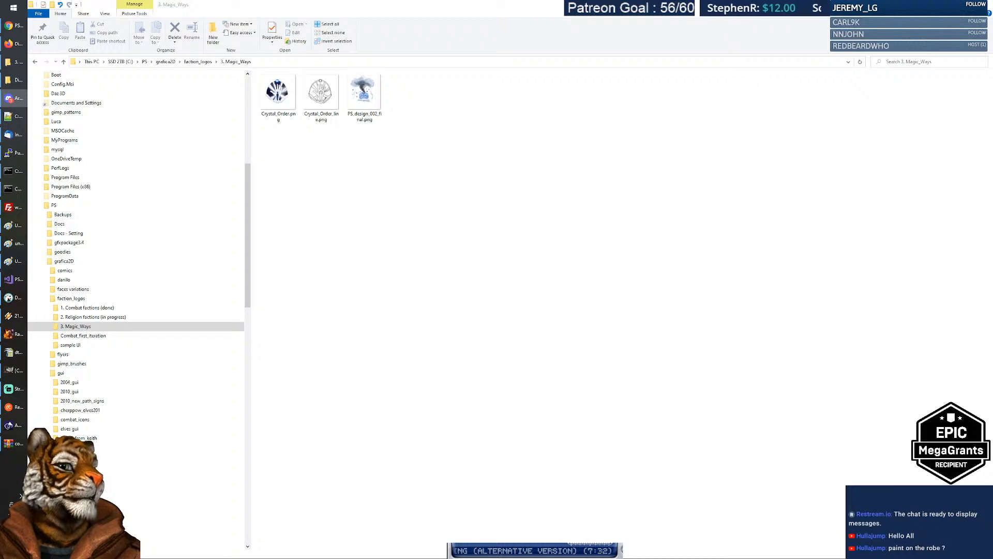
pyautogui.click(390, 162)
pyautogui.click(359, 107)
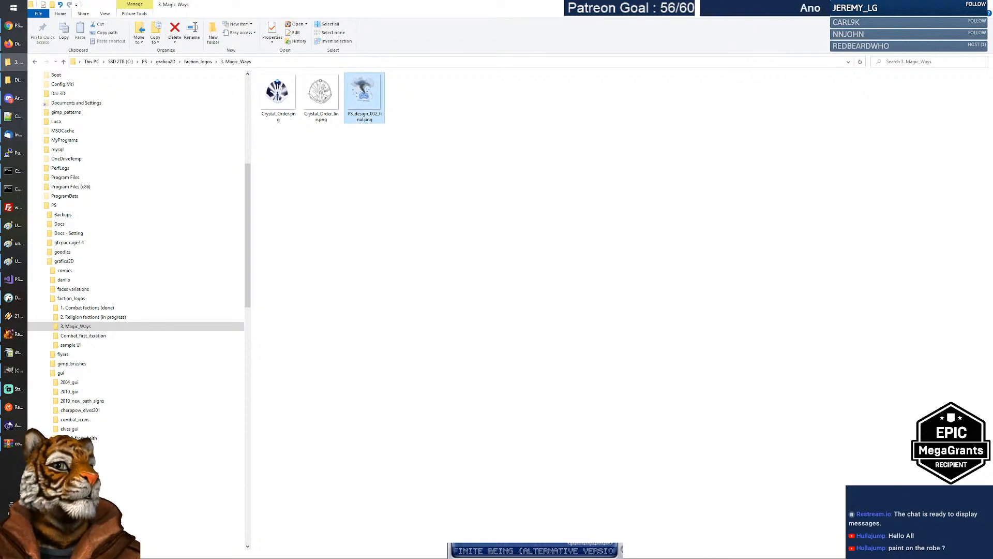
pyautogui.hotkey('alt', 'Tab')
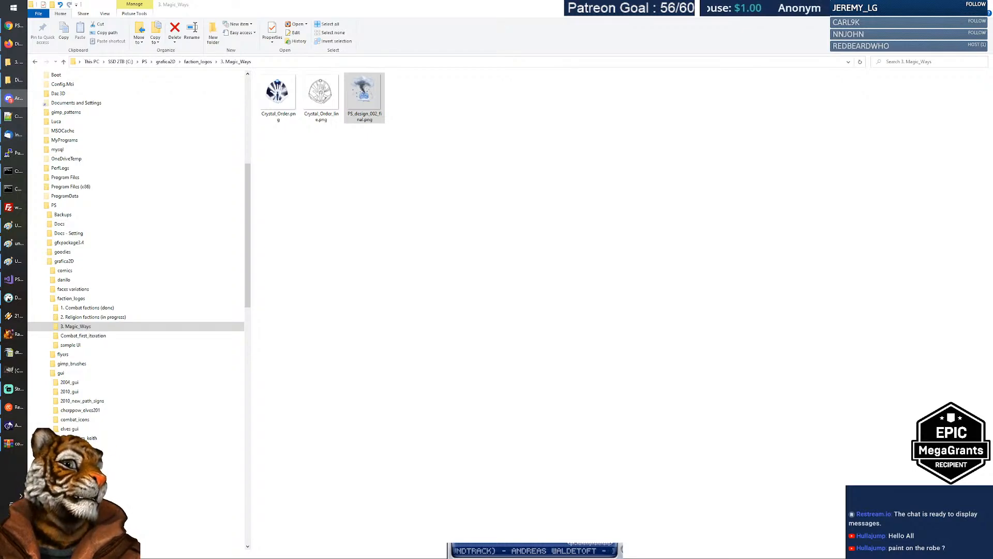
pyautogui.click(398, 200)
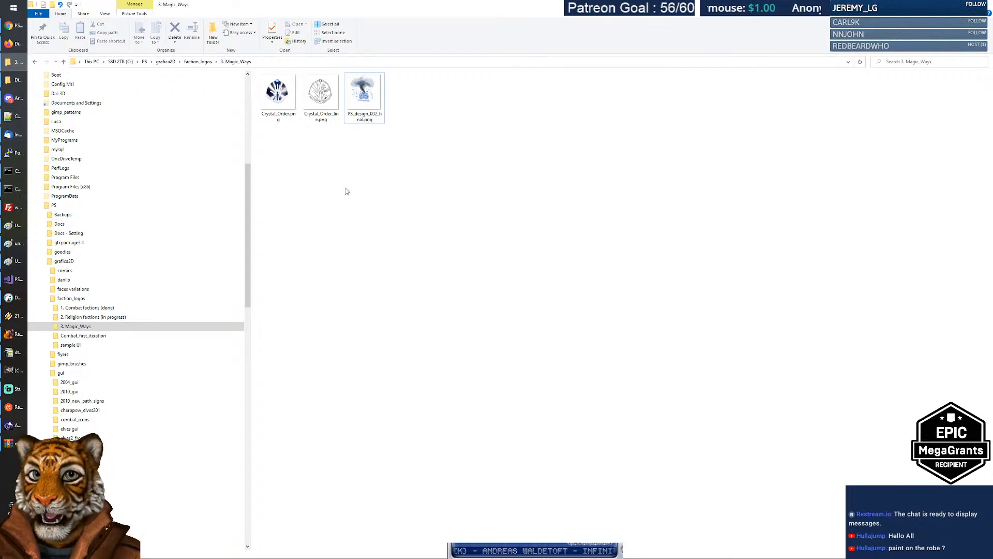
# Open the faction_logos folder, and check the combat_attacks_icons.zip archive window and the combat icon sheet in GIMP.
pyautogui.click(75, 300)
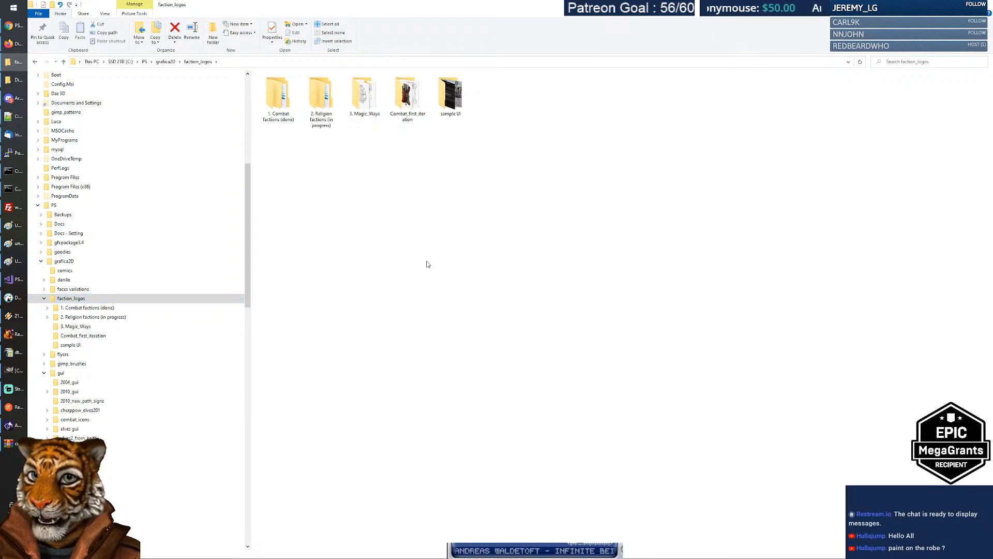
pyautogui.hotkey('alt', 'Tab')
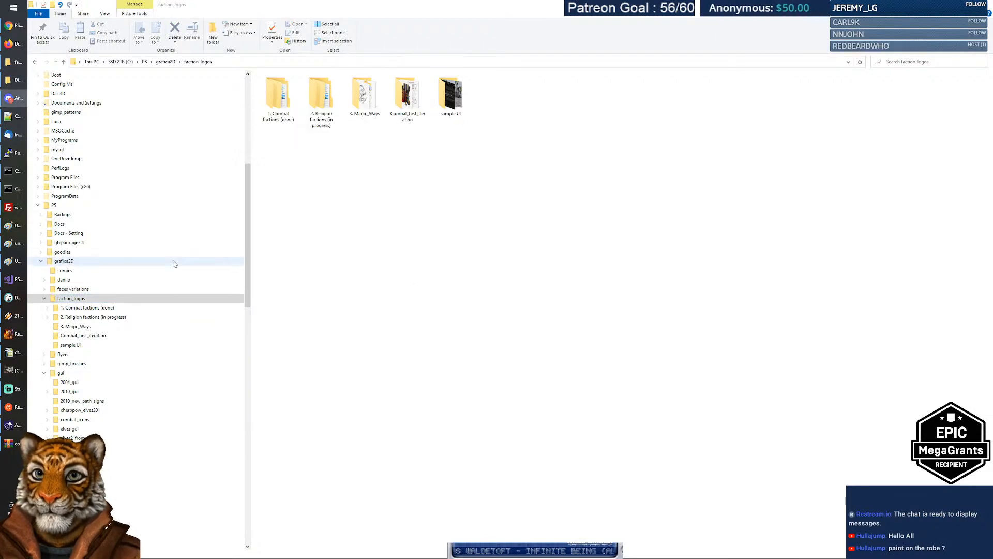
pyautogui.click(15, 443)
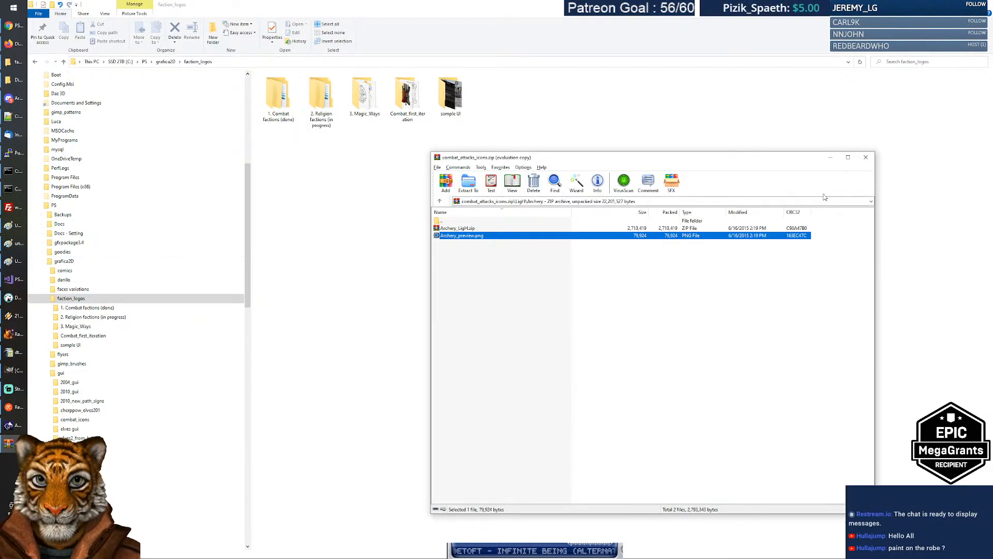
pyautogui.click(15, 370)
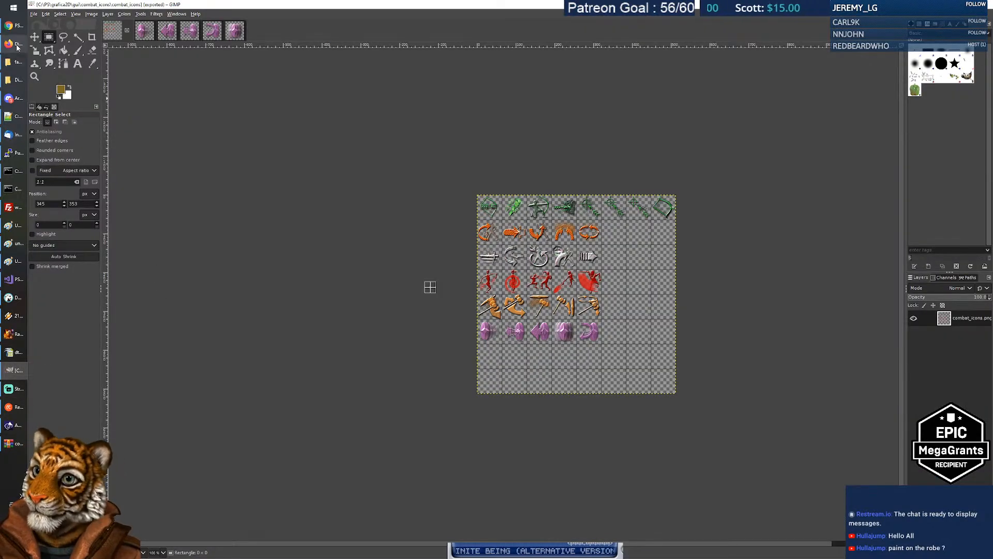
# Switch to the PS Unreal Talents sheet in the browser and review the prerequisite notes and skill levels of the Ranged talents.
pyautogui.click(14, 25)
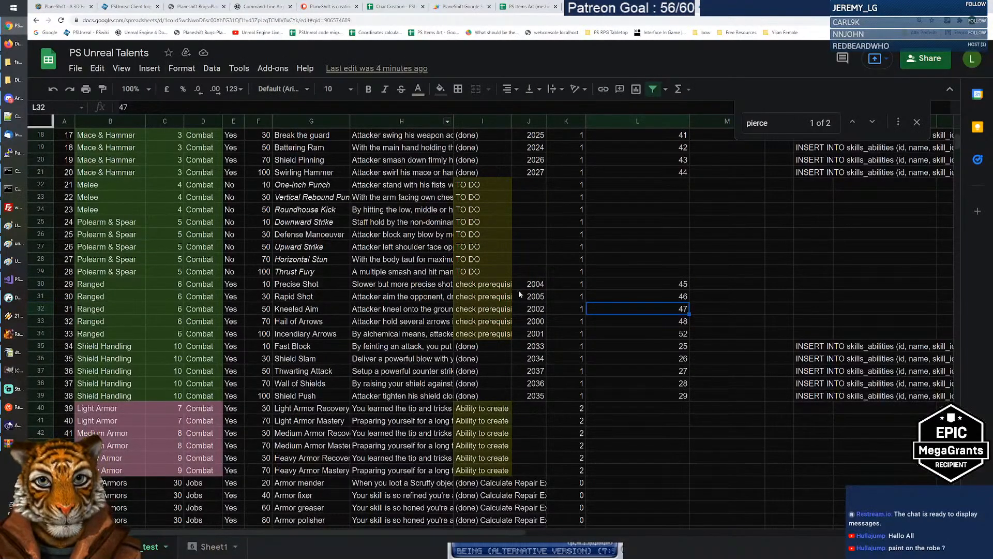
pyautogui.moveTo(477, 287); pyautogui.dragTo(475, 340)
pyautogui.click(480, 288)
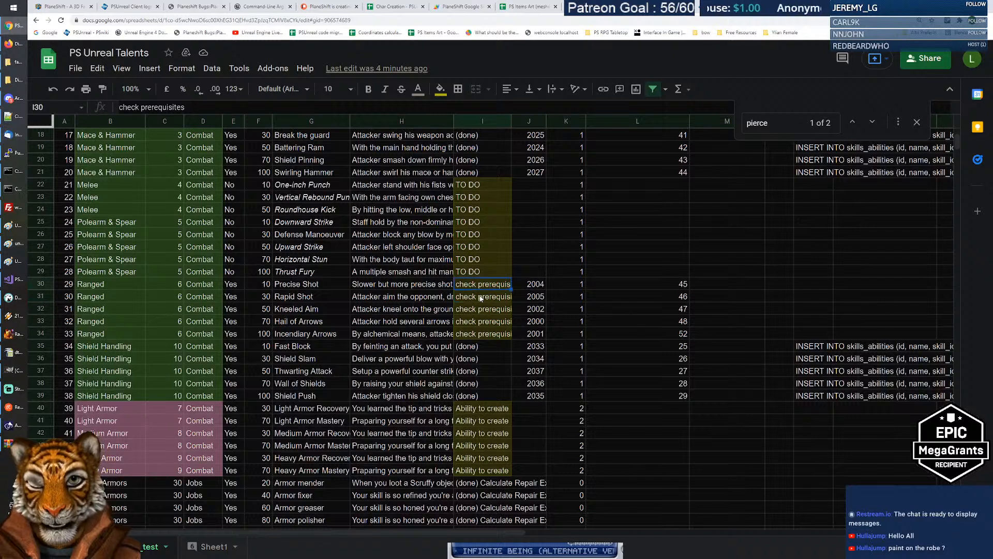
pyautogui.click(480, 298)
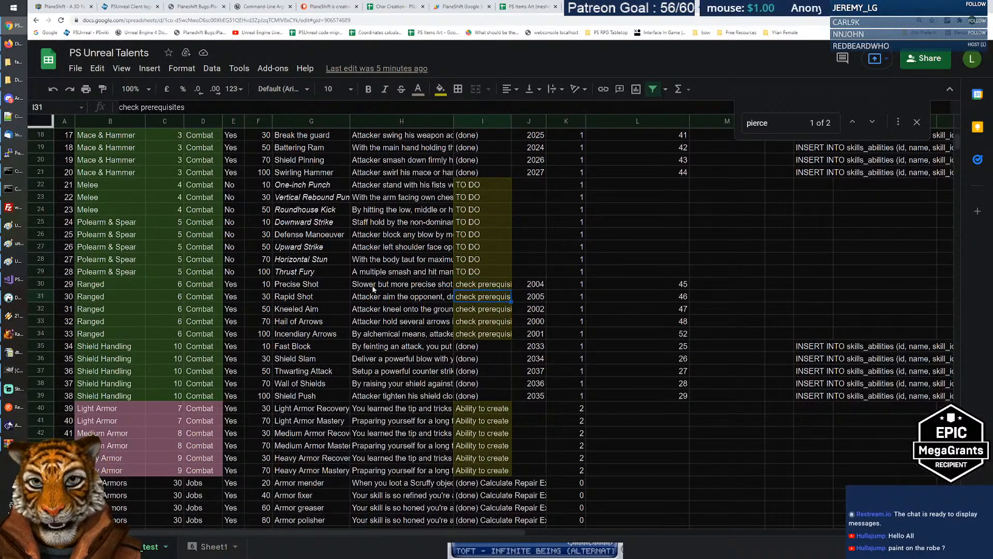
pyautogui.click(264, 285)
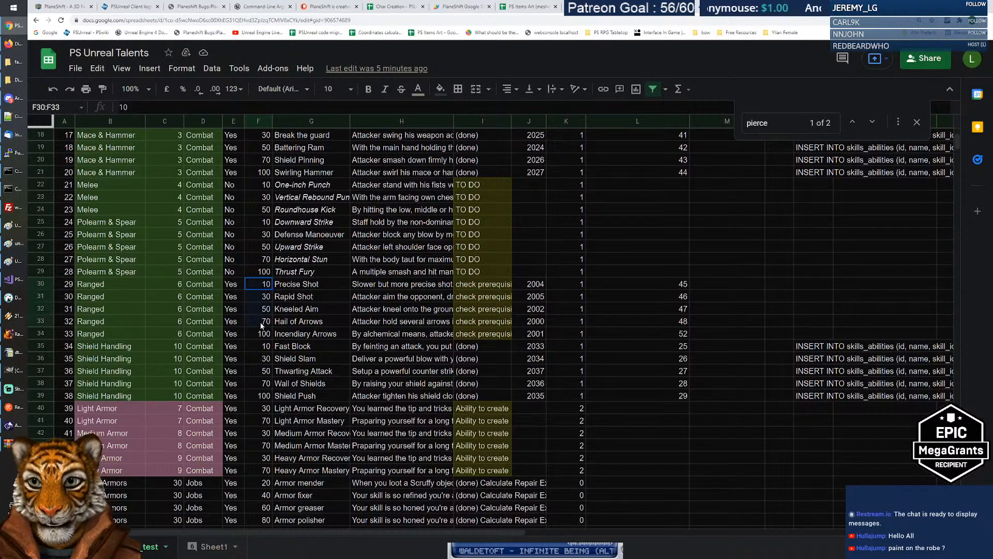
pyautogui.click(479, 284)
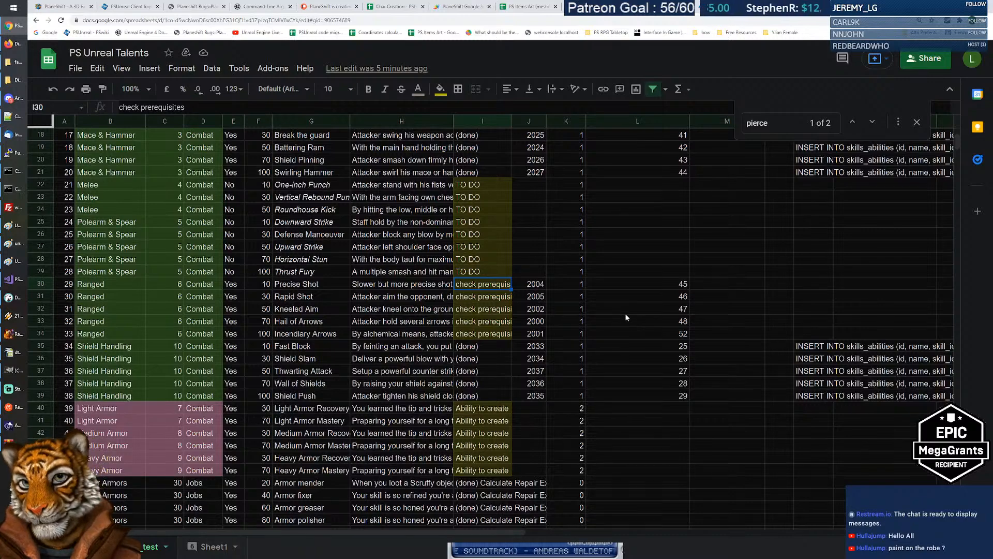
# Look through the armor and job talents down to the Crystal Way section and view the Realm 1 description in H155.
pyautogui.scroll(-6, 618, 311)
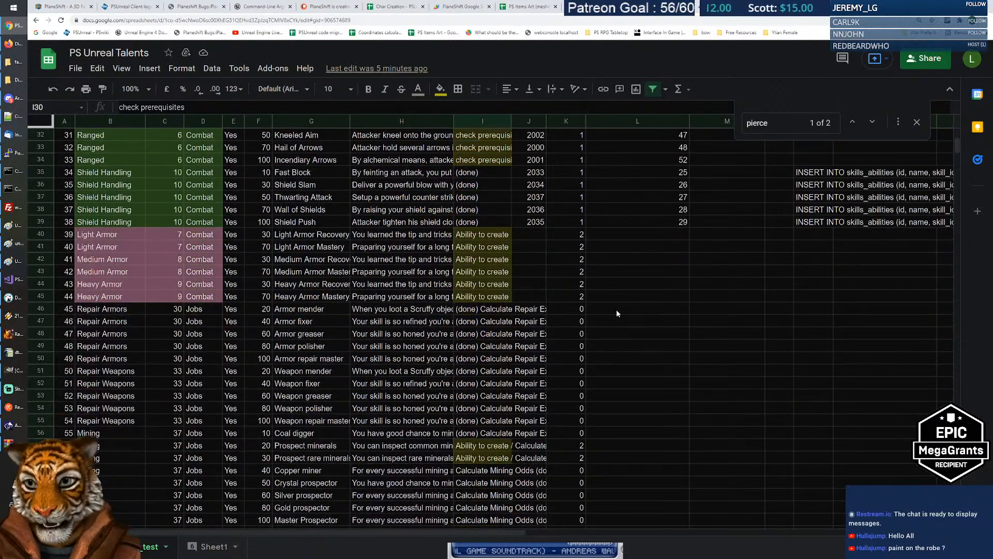
pyautogui.scroll(-12, 616, 311)
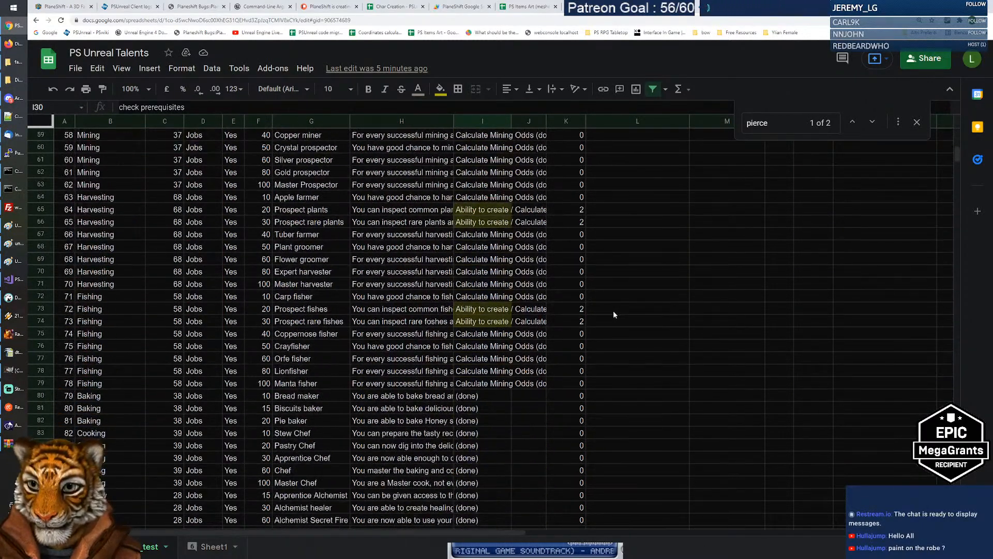
pyautogui.scroll(-5, 613, 312)
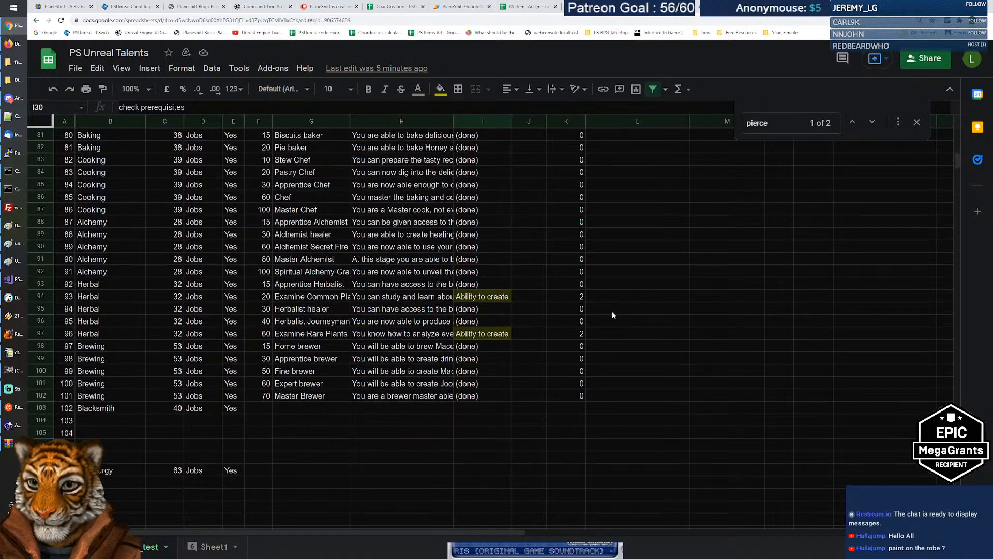
pyautogui.scroll(-12, 613, 314)
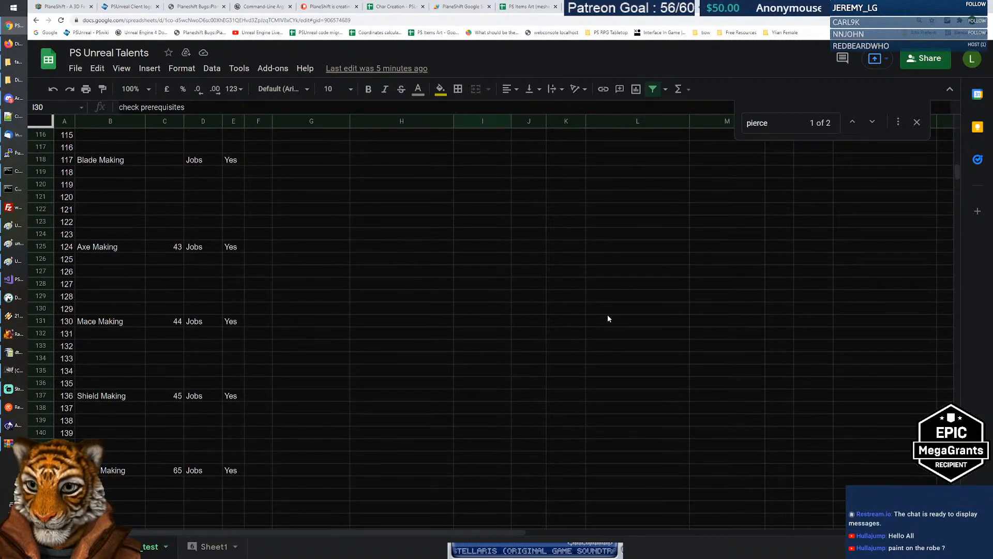
pyautogui.scroll(-11, 608, 315)
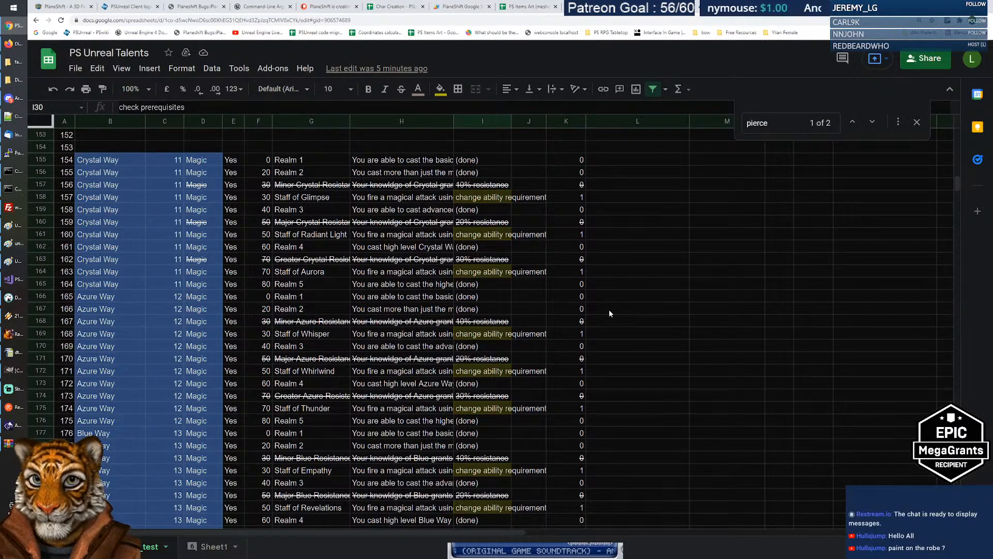
pyautogui.click(407, 161)
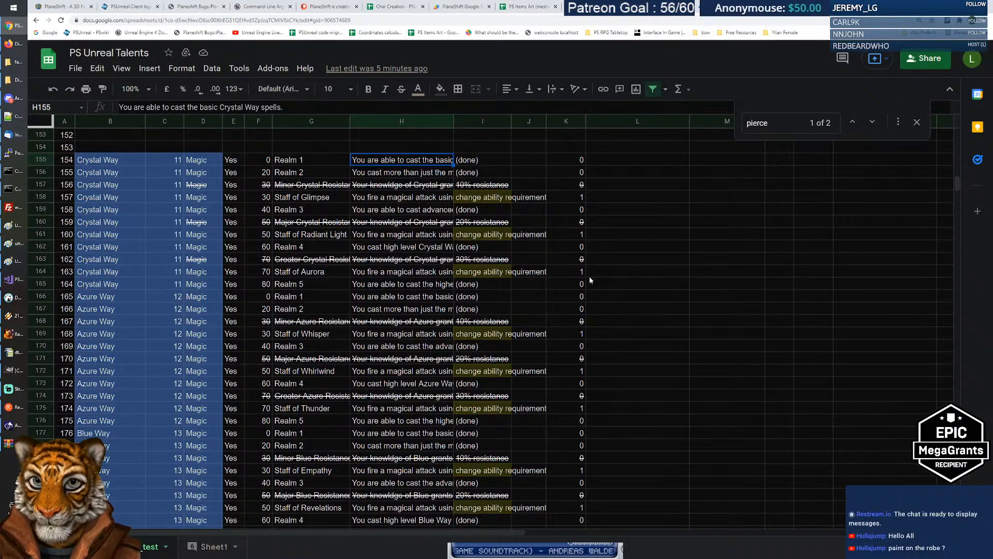
# Review the magic talents from Azure Way to Dark Way and the lockpicking, empathy and musical instrument talents below them.
pyautogui.scroll(-8, 606, 288)
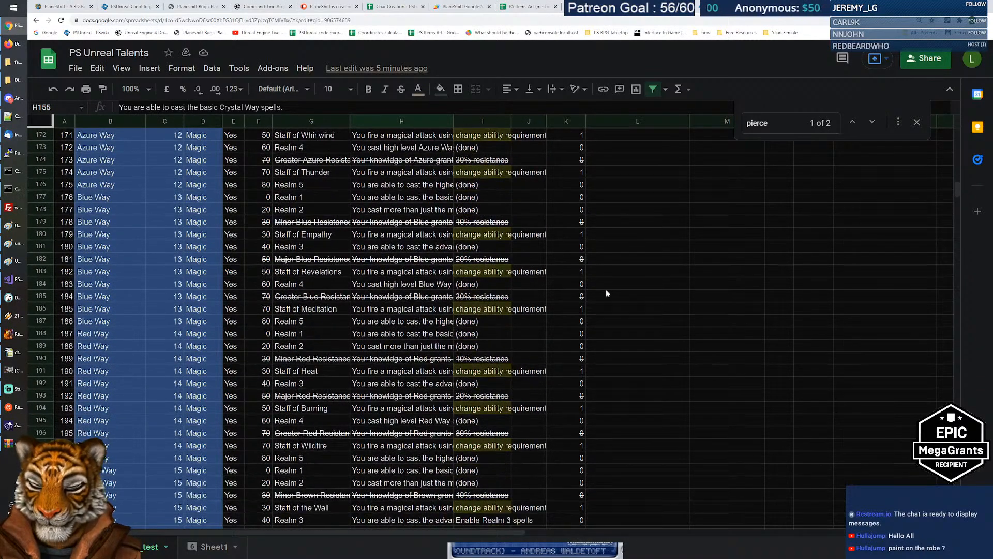
pyautogui.scroll(-5, 606, 293)
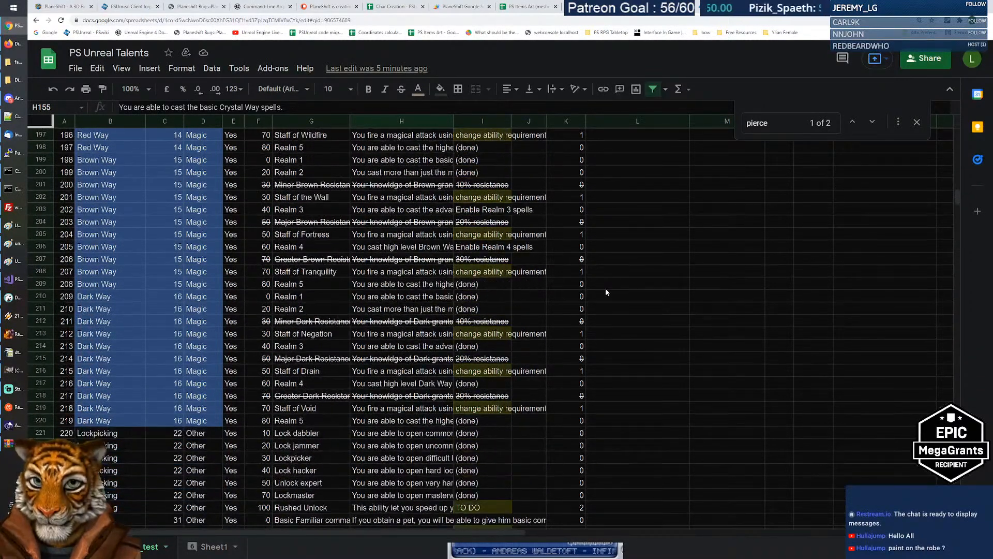
pyautogui.scroll(-2, 606, 292)
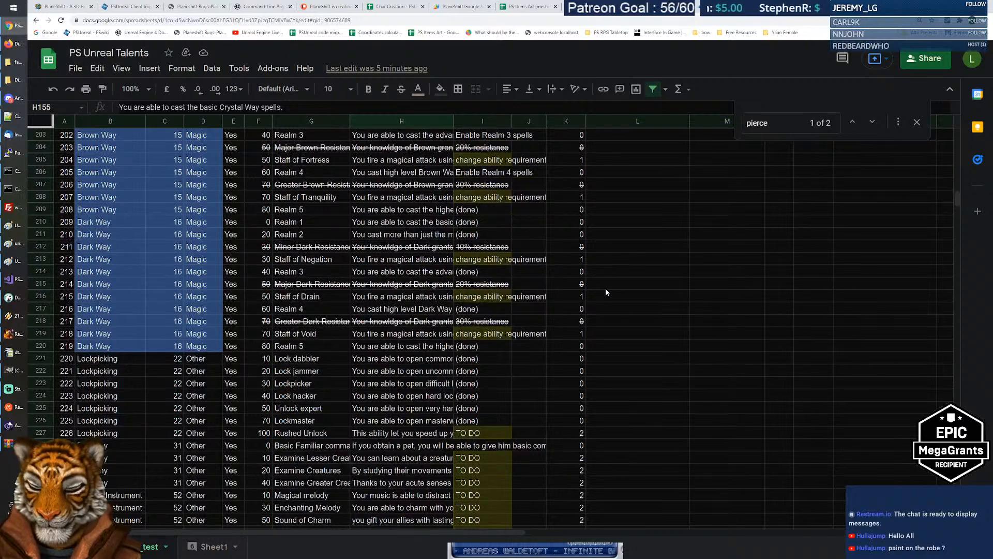
pyautogui.scroll(-1, 606, 292)
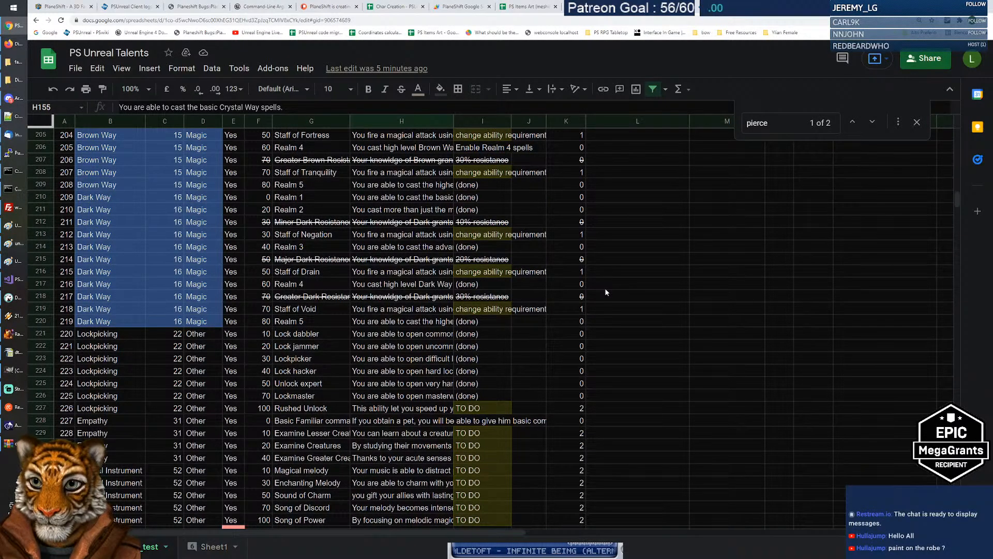
pyautogui.scroll(-1, 607, 292)
pyautogui.scroll(-1, 605, 293)
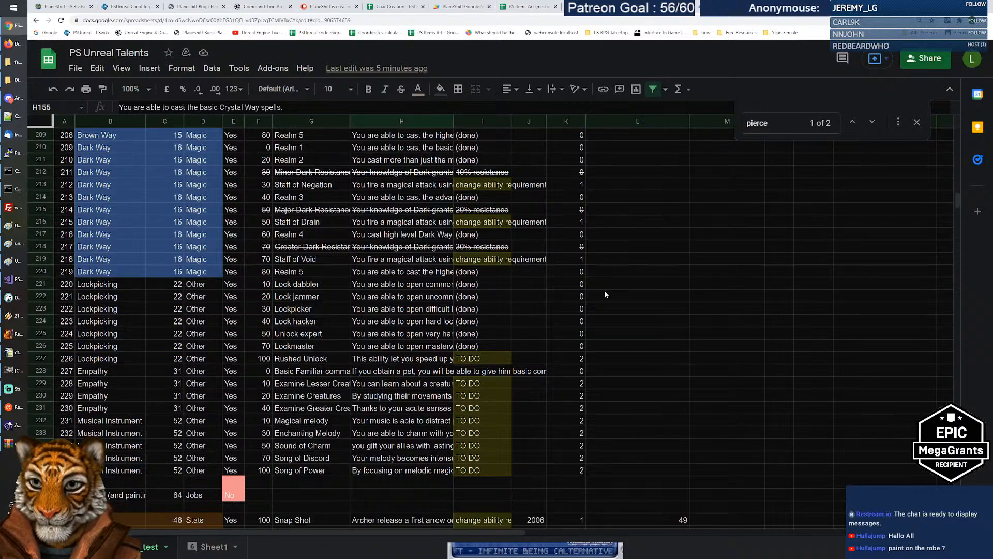
# Review the stat-based talents from Agility to Will and their remaining TO DO entries.
pyautogui.scroll(-6, 605, 294)
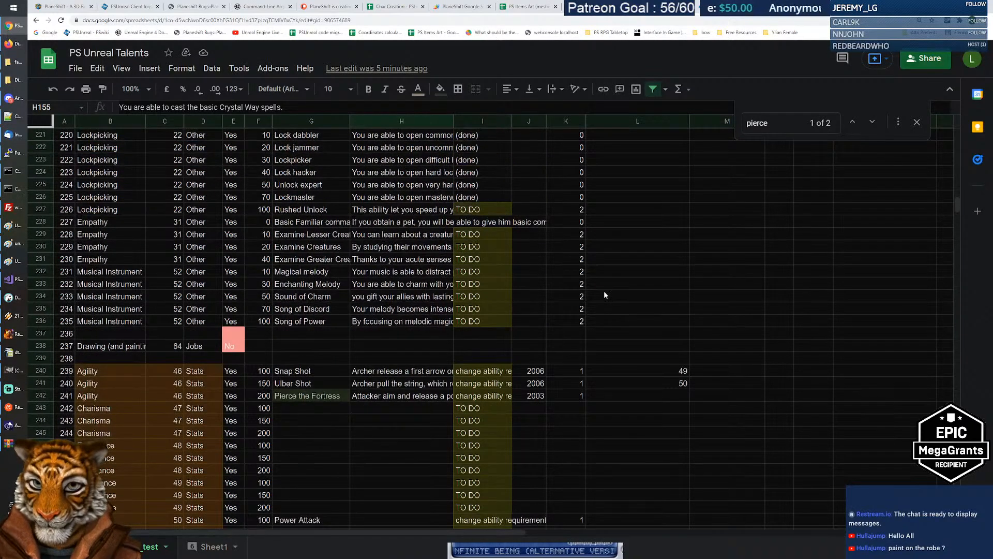
pyautogui.scroll(-5, 604, 294)
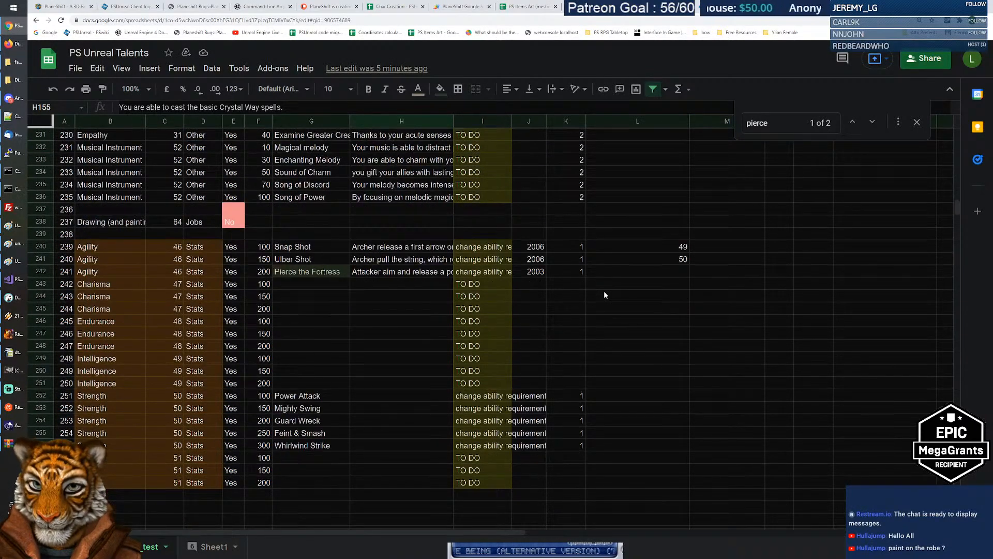
pyautogui.scroll(-1, 605, 294)
pyautogui.click(632, 311)
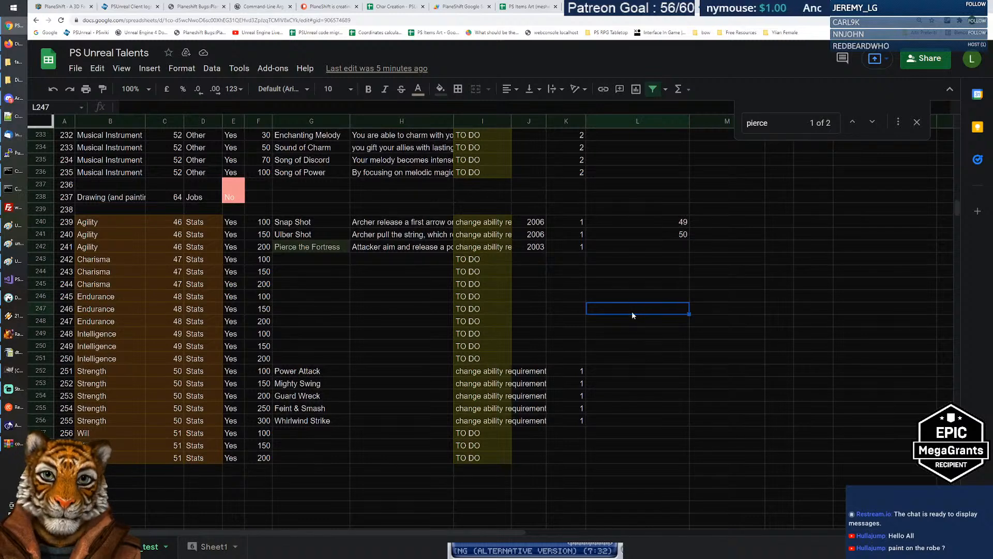
# Examine the skills under the NOT IMPLEMENTED heading, including Hide in Shadows, Pickpockets and Pottery.
pyautogui.press('pagedown')
pyautogui.press('pageup')
pyautogui.press('pagedown')
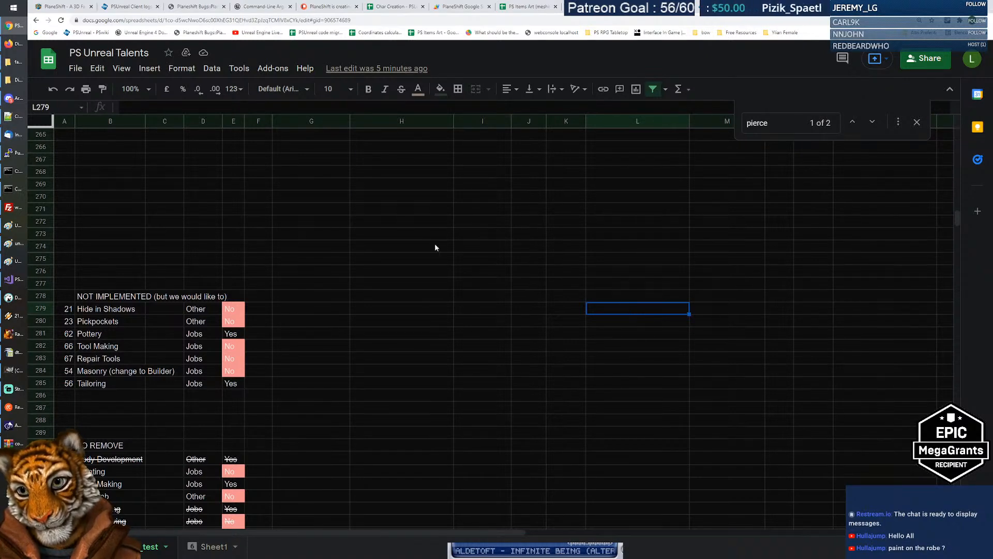
pyautogui.scroll(-2, 193, 288)
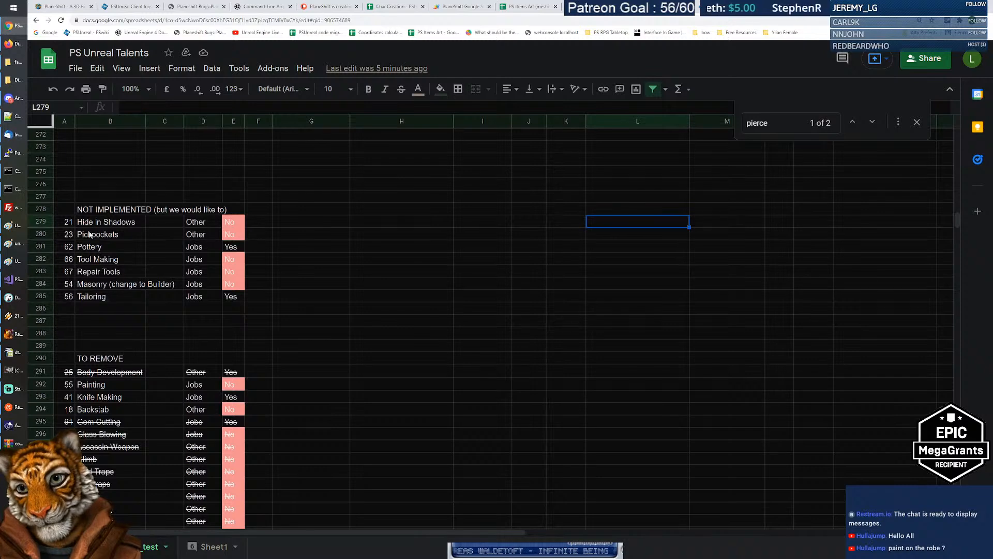
pyautogui.click(97, 208)
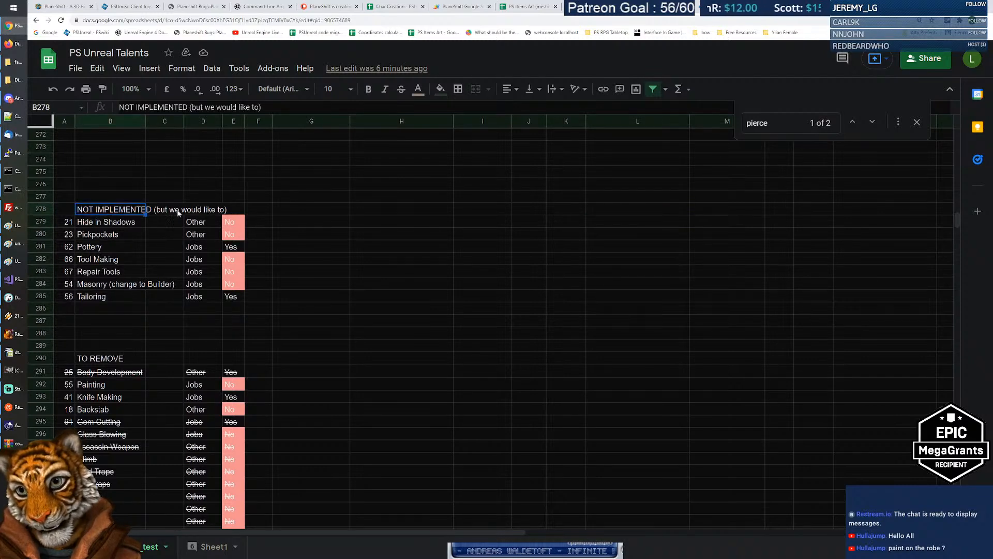
pyautogui.click(124, 227)
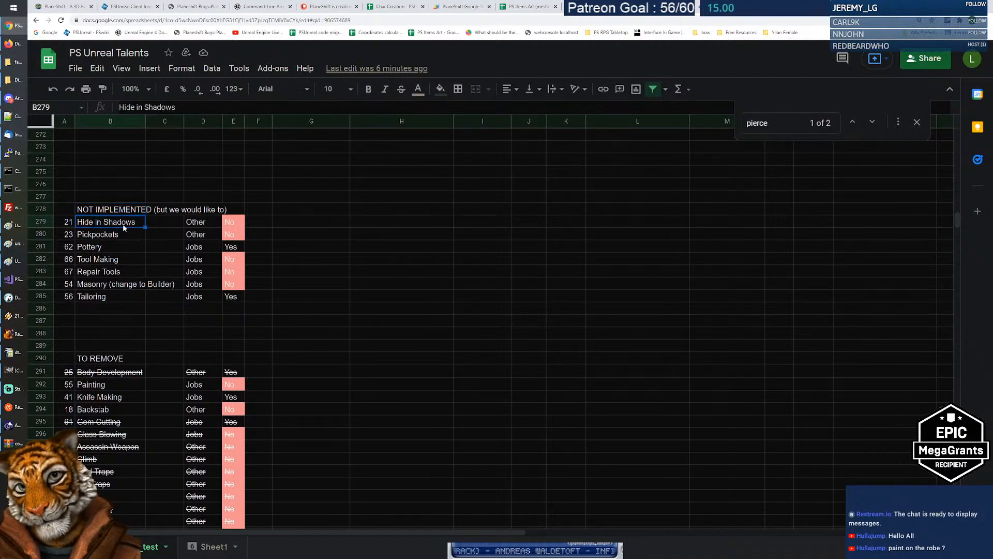
pyautogui.click(125, 235)
pyautogui.click(123, 250)
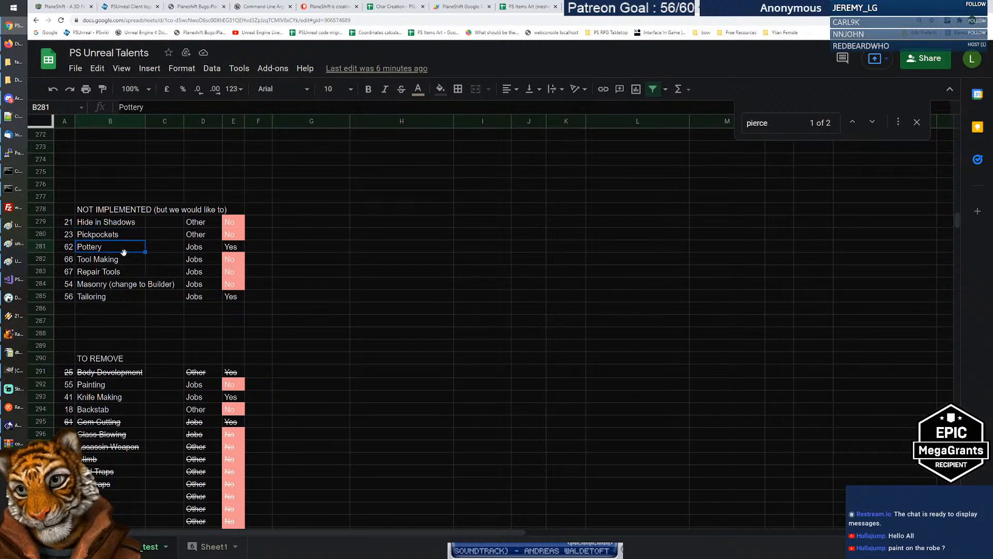
# Examine the Tool Making, Repair Tools, Hide in Shadows and Pickpockets entries under the NOT IMPLEMENTED heading.
pyautogui.click(126, 256)
pyautogui.click(128, 272)
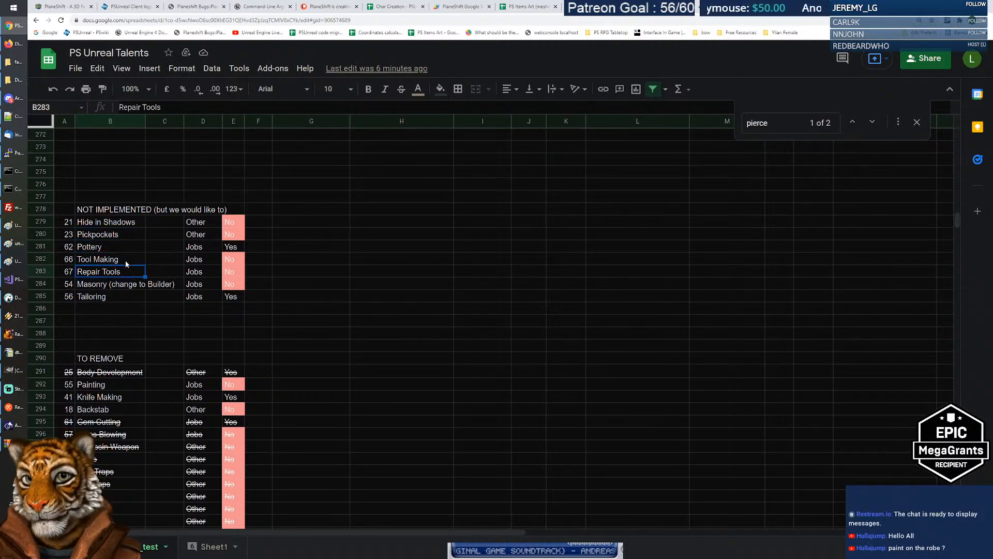
pyautogui.click(99, 225)
pyautogui.click(123, 237)
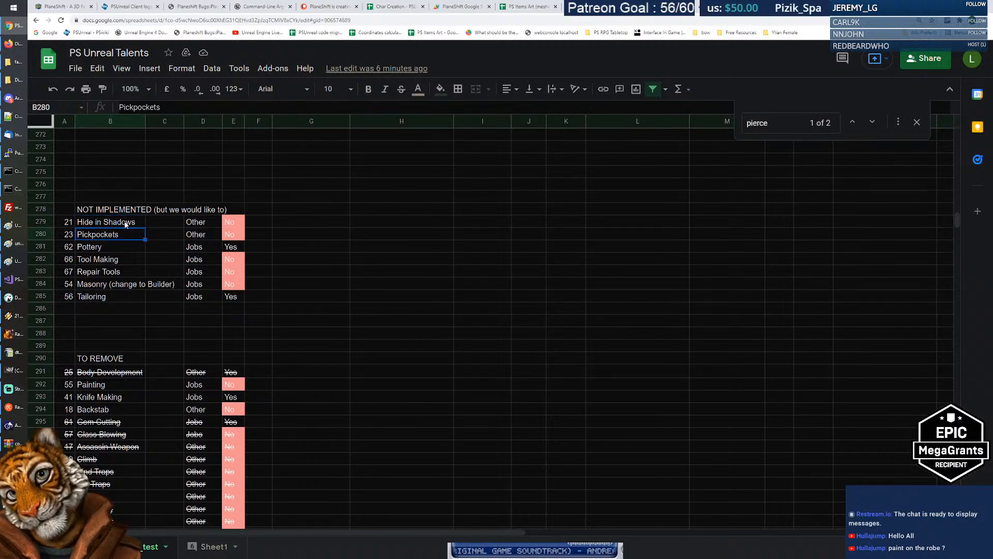
pyautogui.click(125, 224)
pyautogui.click(127, 235)
pyautogui.click(125, 226)
pyautogui.click(126, 236)
pyautogui.click(126, 224)
pyautogui.click(127, 236)
pyautogui.click(126, 224)
pyautogui.click(127, 236)
pyautogui.click(128, 222)
pyautogui.click(129, 236)
pyautogui.click(128, 225)
pyautogui.click(131, 237)
pyautogui.click(131, 226)
pyautogui.click(131, 236)
pyautogui.doubleClick(130, 224)
pyautogui.moveTo(134, 222); pyautogui.dragTo(120, 221)
pyautogui.tripleClick(120, 223)
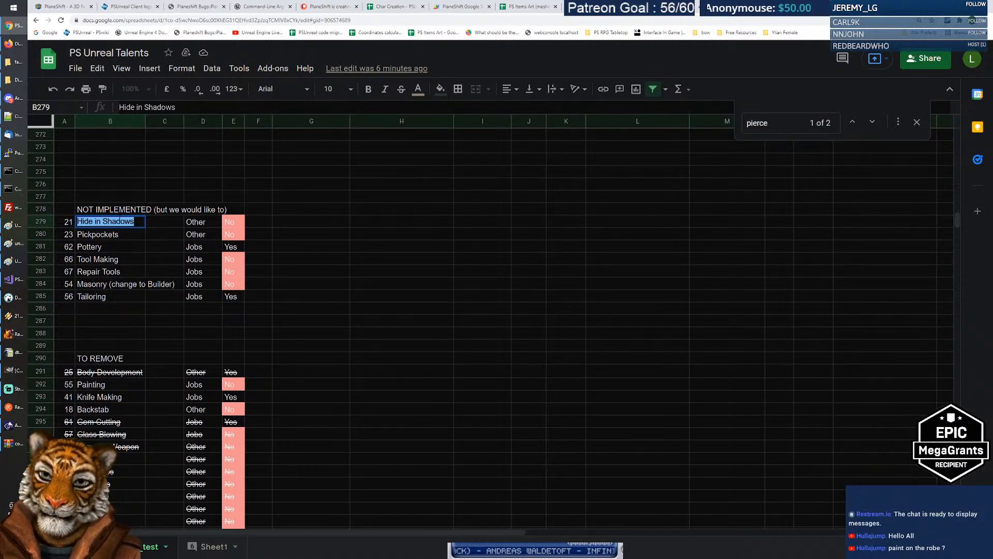
pyautogui.press('Escape')
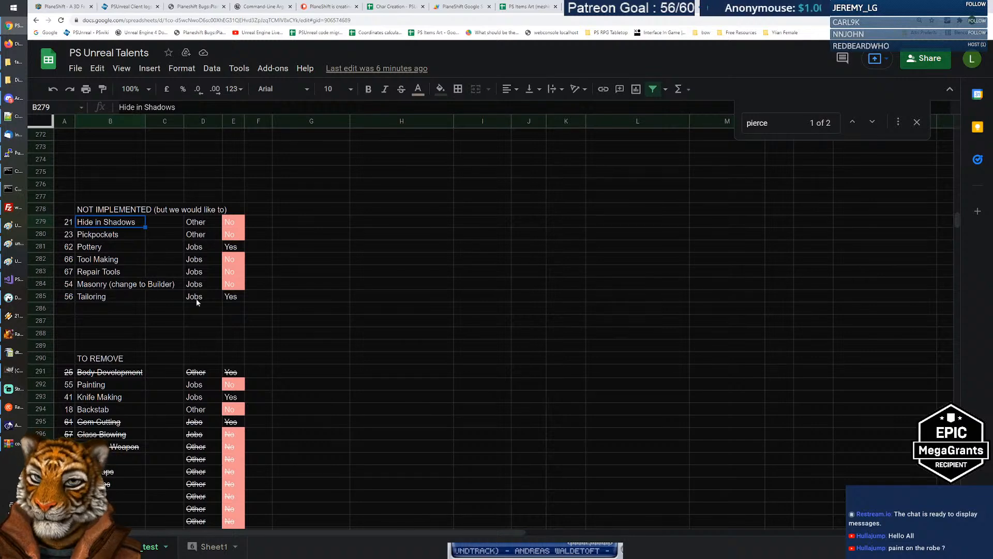
# Check the Active_in_game column heading against the values for Pottery and Tailoring in the NOT IMPLEMENTED list.
pyautogui.scroll(-3, 196, 298)
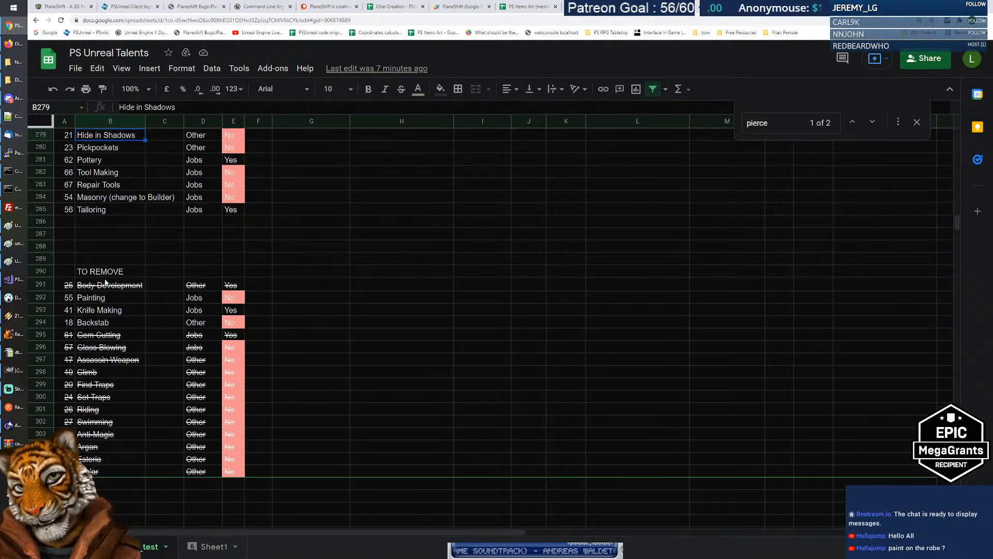
pyautogui.scroll(5, 211, 308)
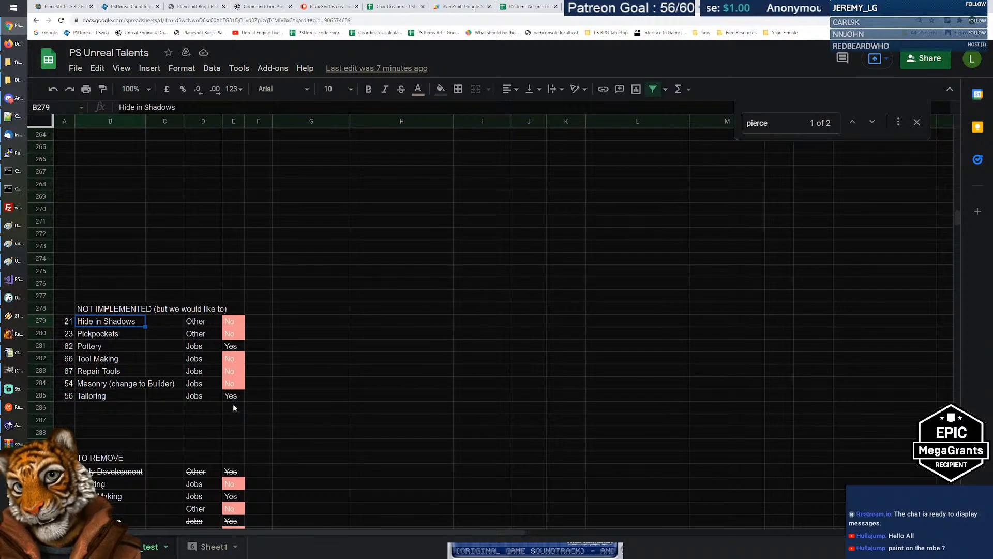
pyautogui.scroll(15, 289, 387)
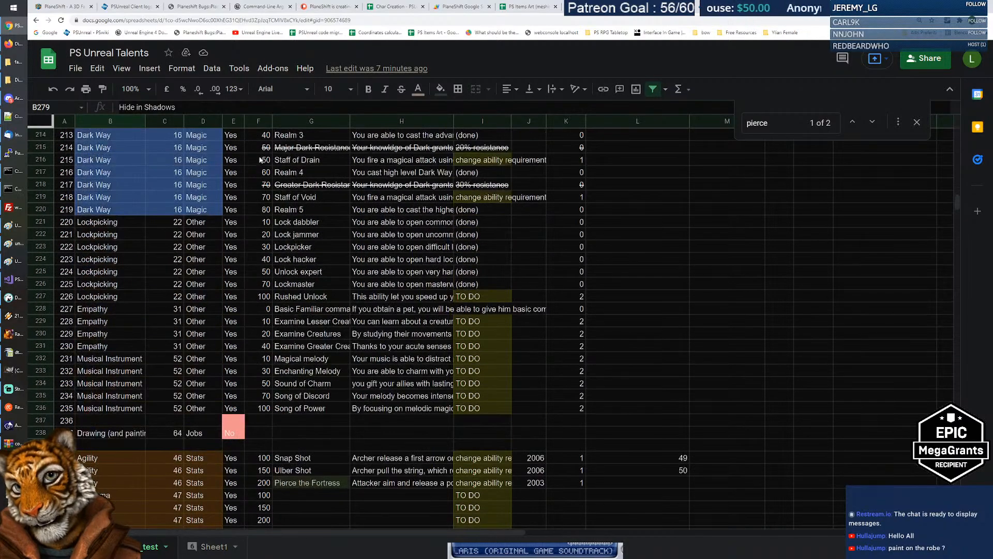
pyautogui.moveTo(959, 198); pyautogui.dragTo(963, 124)
pyautogui.click(231, 136)
pyautogui.moveTo(961, 138); pyautogui.dragTo(945, 220)
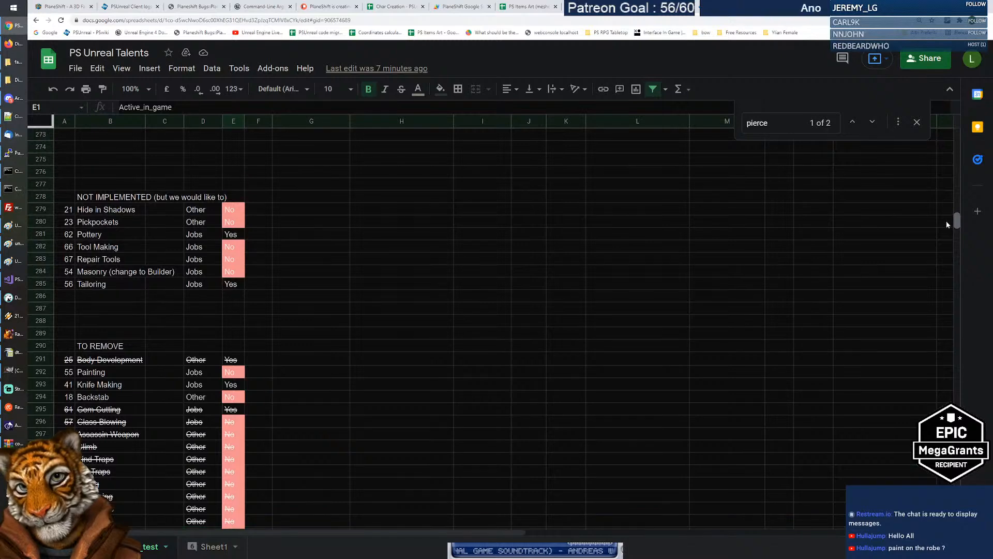
pyautogui.click(232, 236)
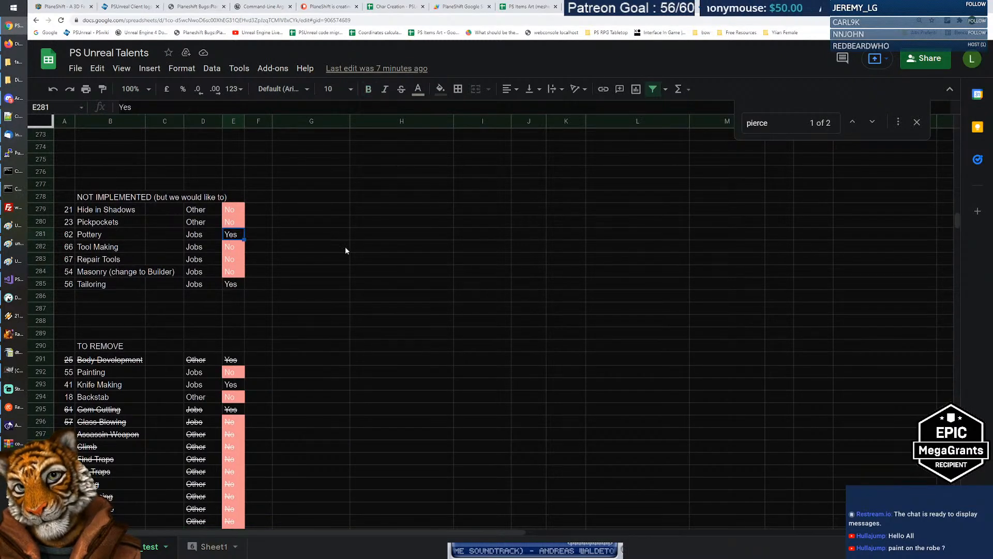
pyautogui.click(233, 289)
# Review the skills under the TO REMOVE heading, checking Knife Making, Find Traps and Set Traps.
pyautogui.scroll(-2, 302, 311)
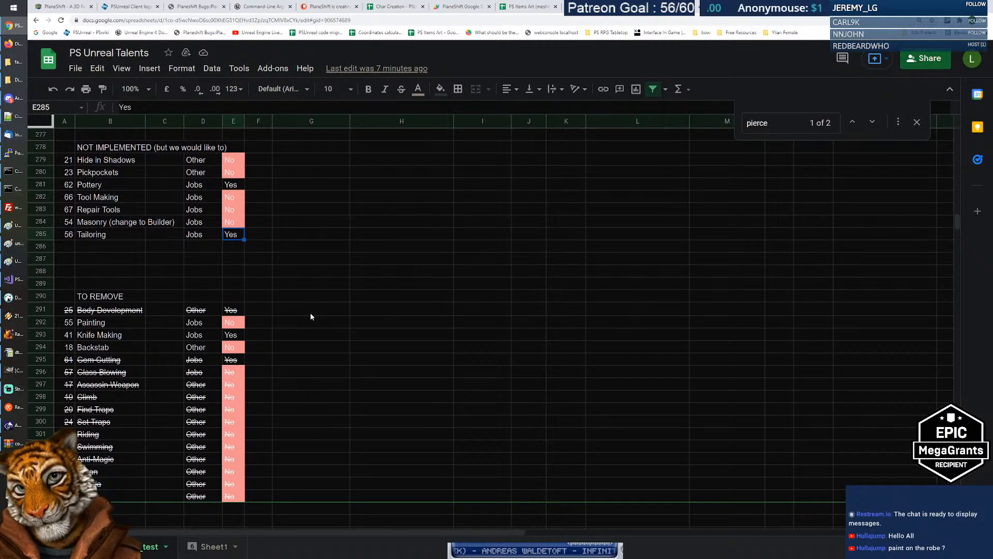
pyautogui.click(228, 337)
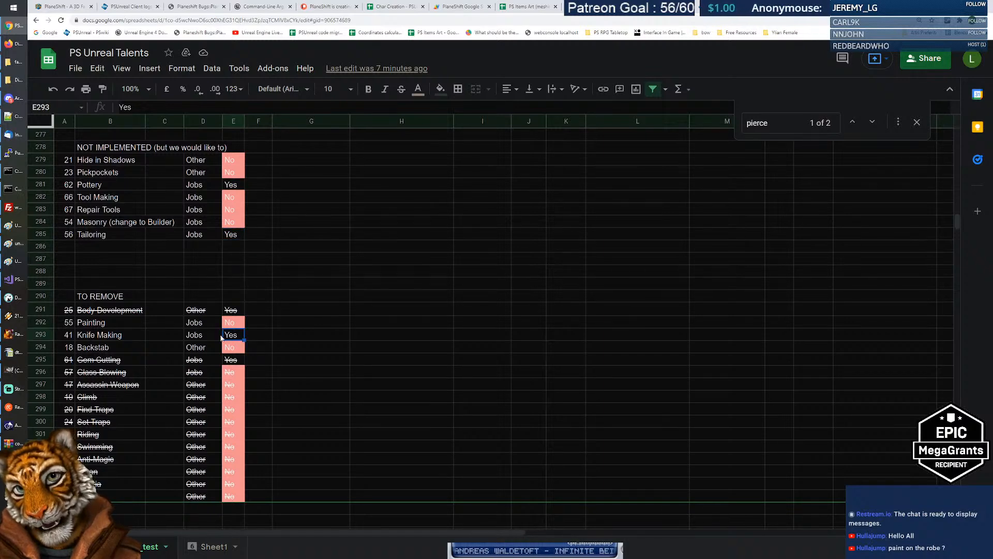
pyautogui.click(126, 336)
pyautogui.click(233, 335)
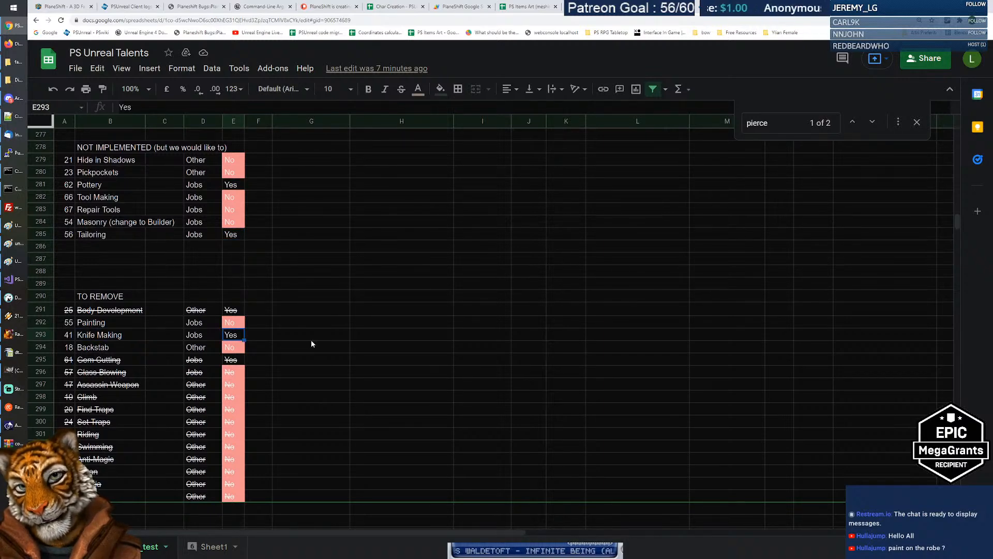
pyautogui.click(108, 337)
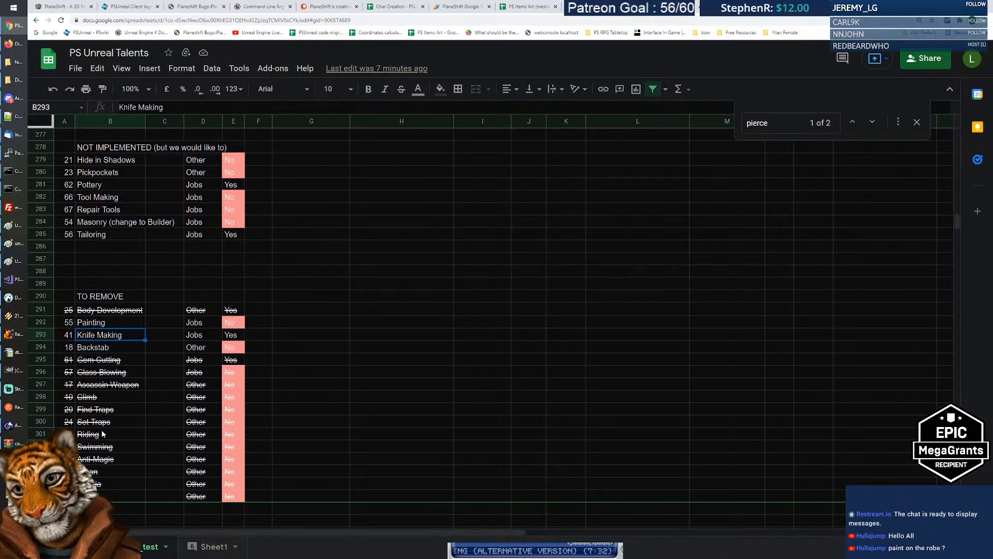
pyautogui.click(120, 408)
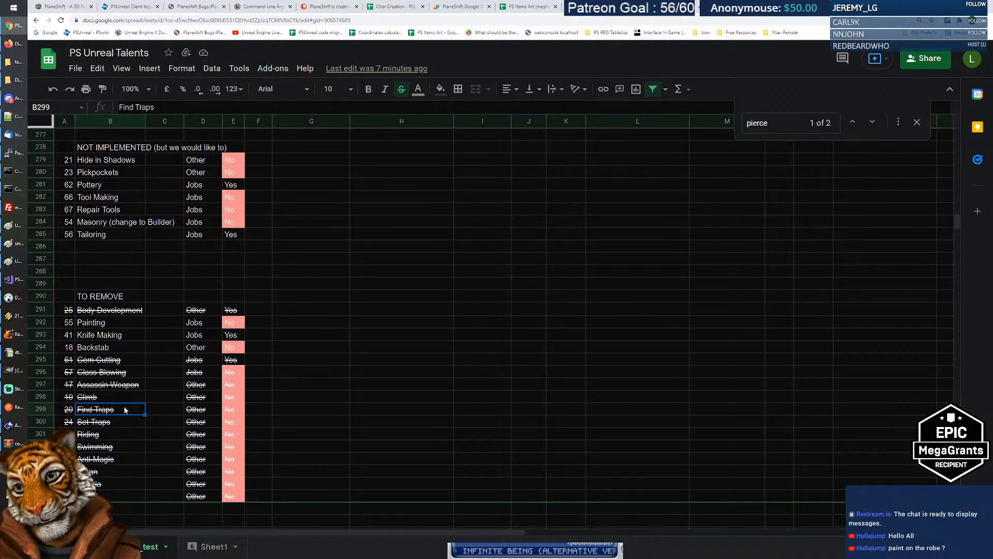
pyautogui.click(123, 419)
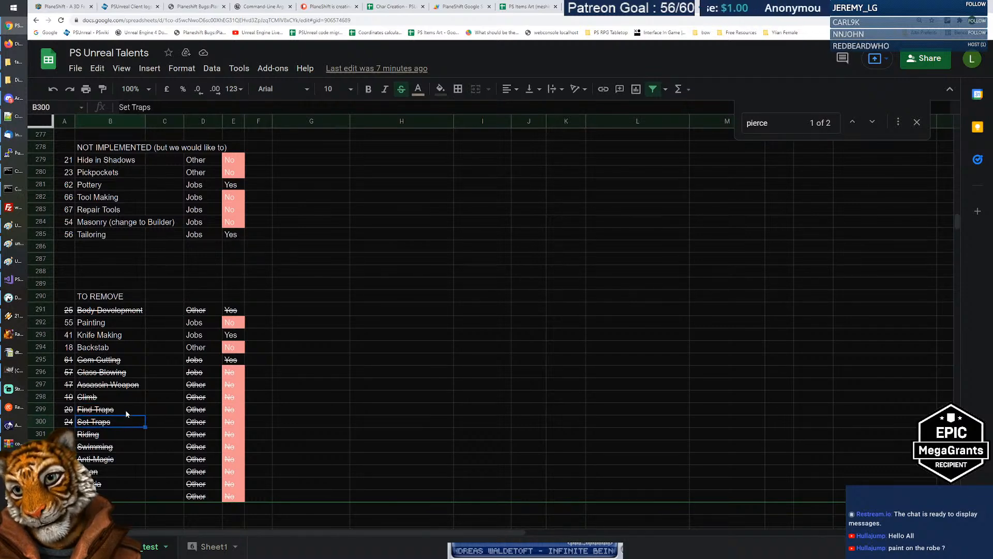
pyautogui.press('Up')
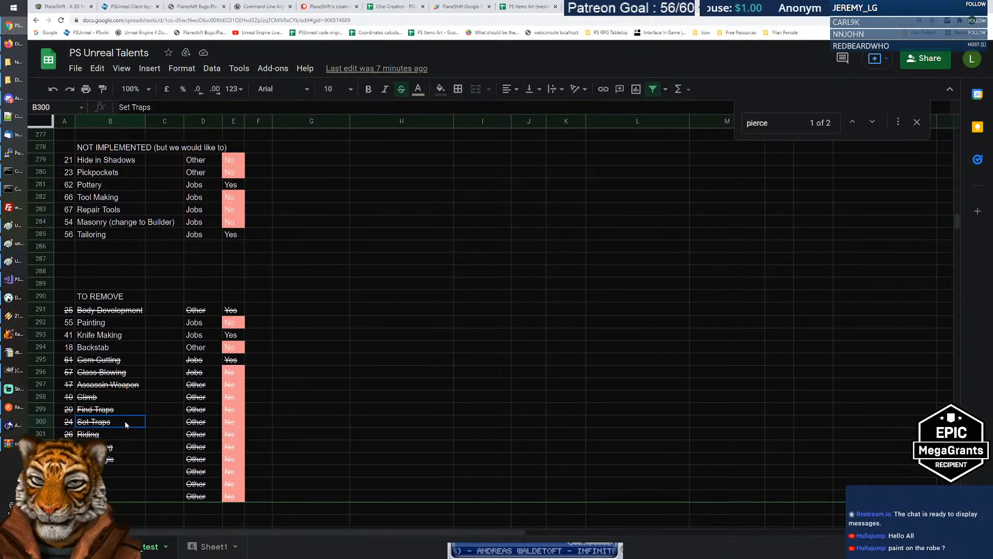
pyautogui.scroll(1, 187, 426)
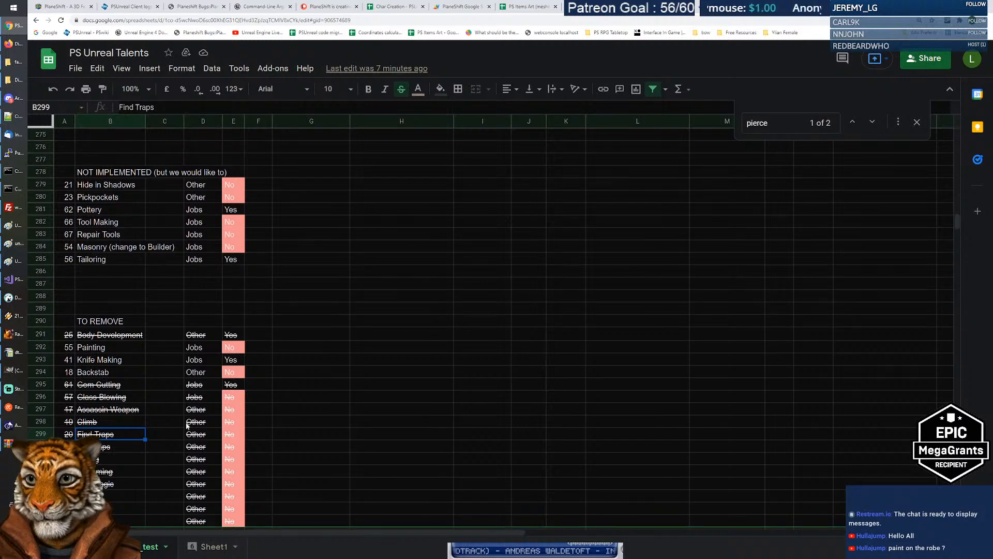
pyautogui.scroll(-2, 186, 426)
pyautogui.scroll(1, 187, 426)
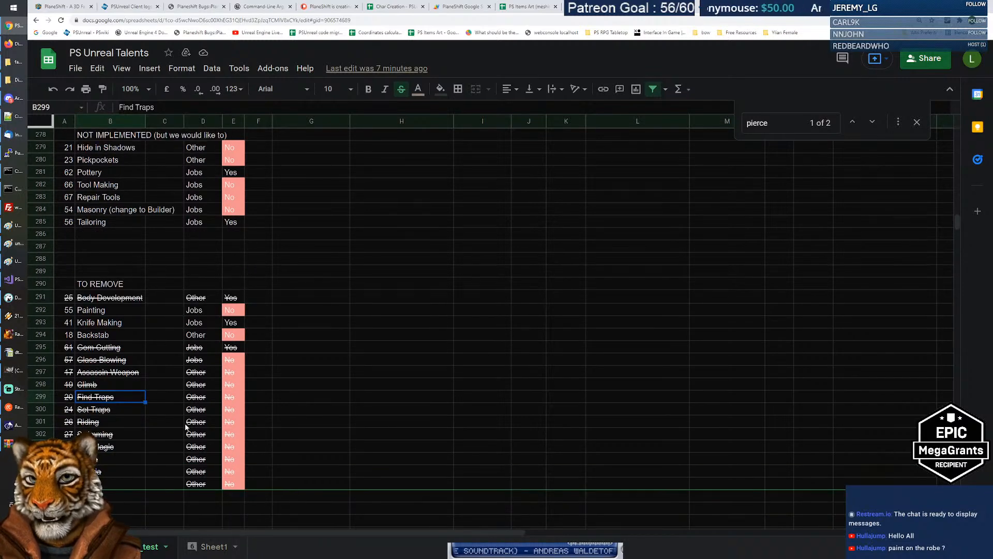
pyautogui.scroll(1, 187, 426)
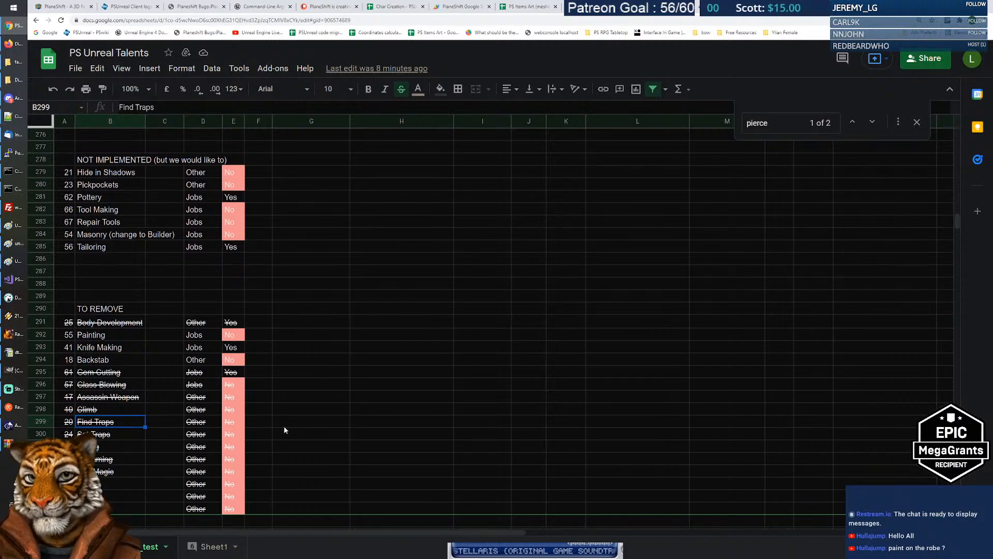
# View the edit history of the Find Traps cell B299, and close it.
pyautogui.rightClick(128, 421)
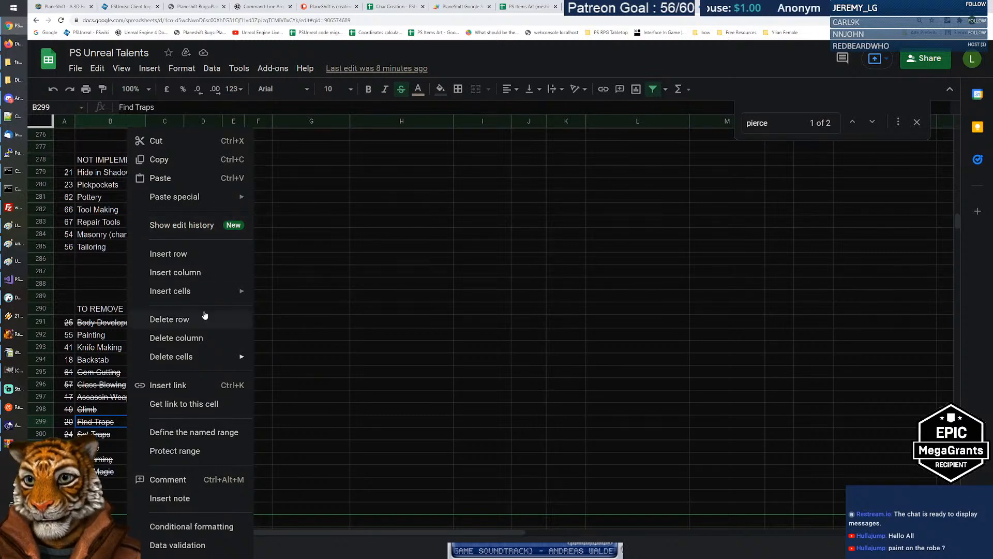
pyautogui.click(198, 224)
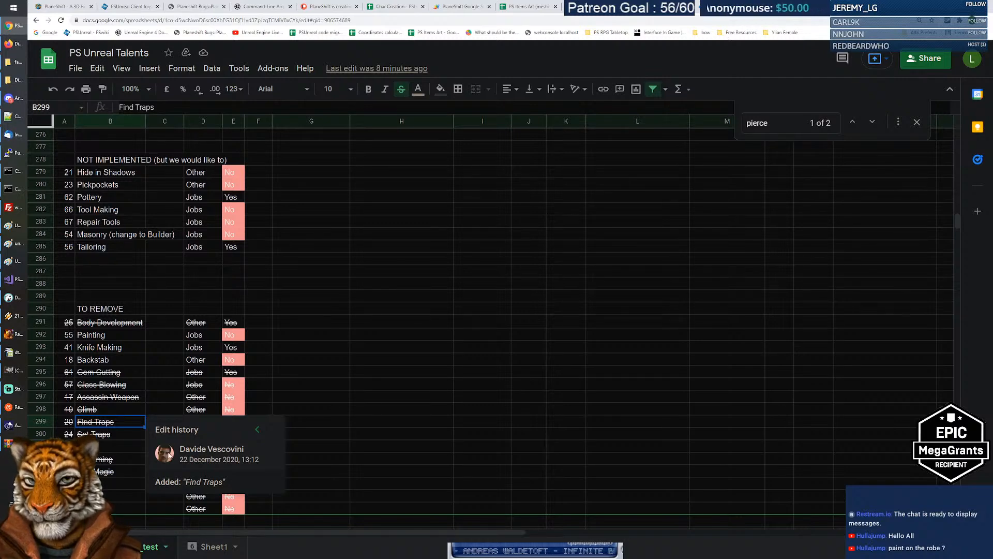
pyautogui.click(318, 376)
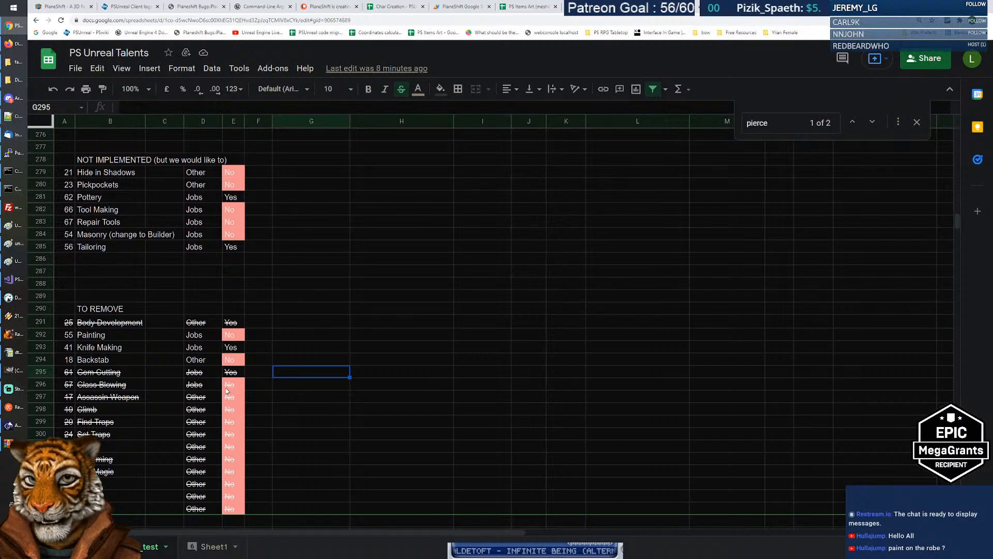
# View the edit history of the Power Attack status cell I252, and close it.
pyautogui.scroll(10, 226, 390)
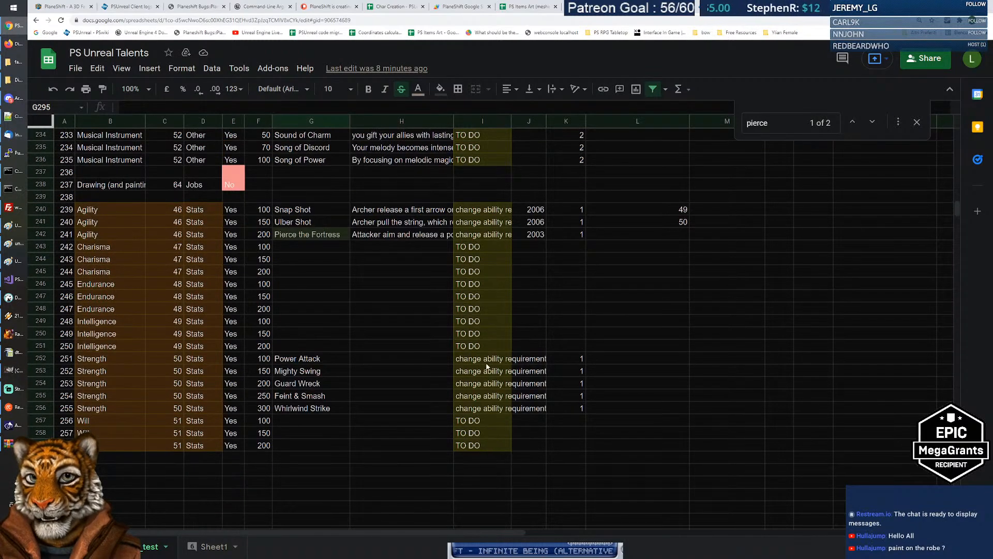
pyautogui.rightClick(481, 359)
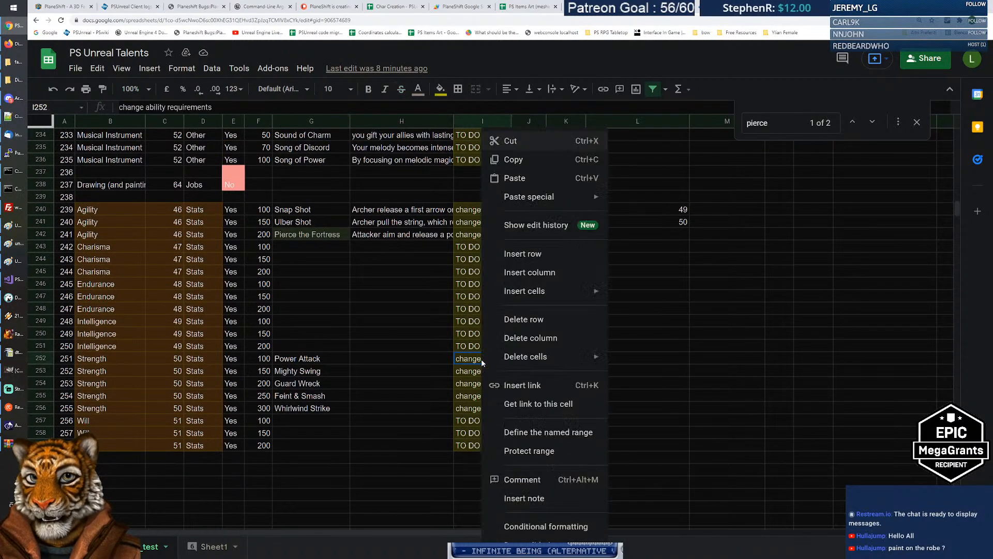
pyautogui.click(549, 226)
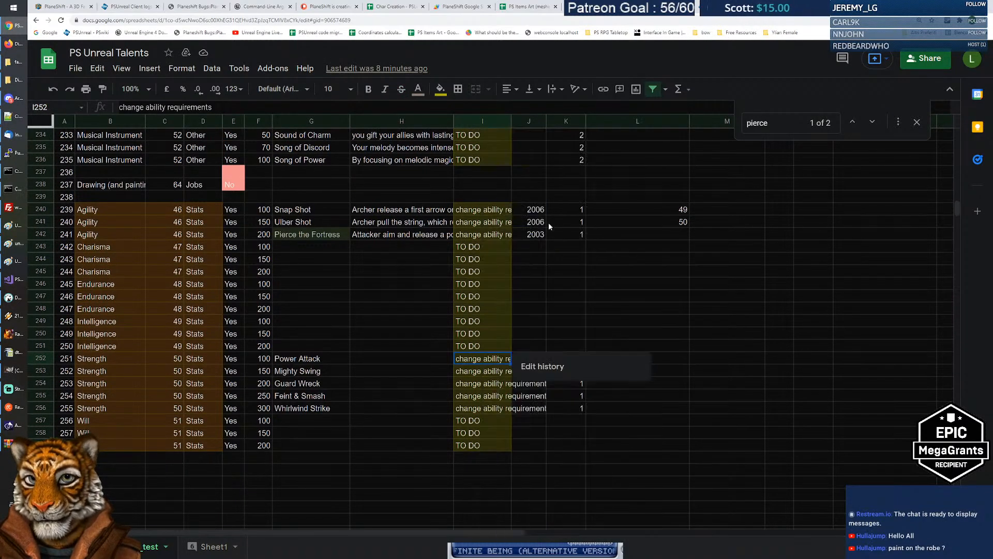
pyautogui.click(552, 312)
# Return to the combat talents at the start of the sheet, putting the archive window out of the way.
pyautogui.scroll(-3, 398, 333)
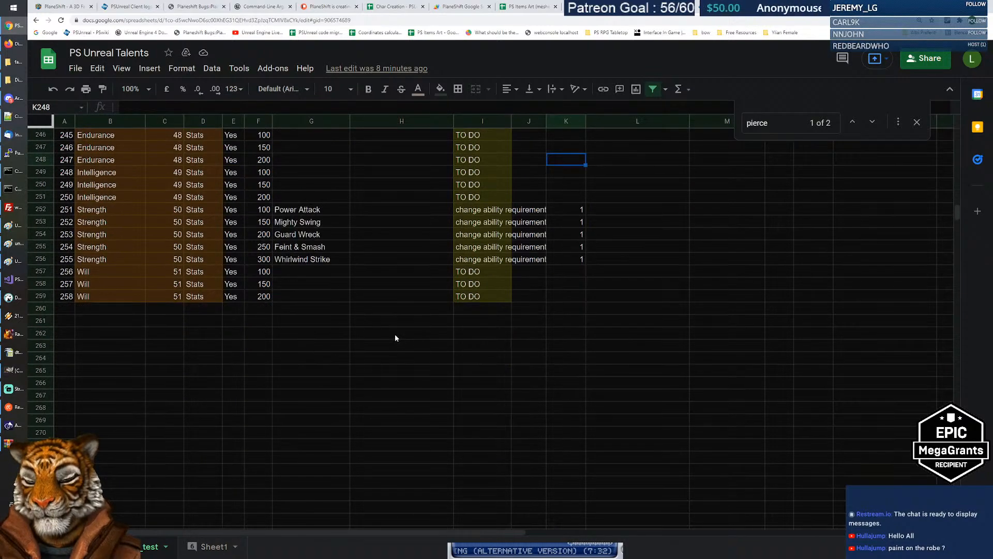
pyautogui.scroll(20, 395, 334)
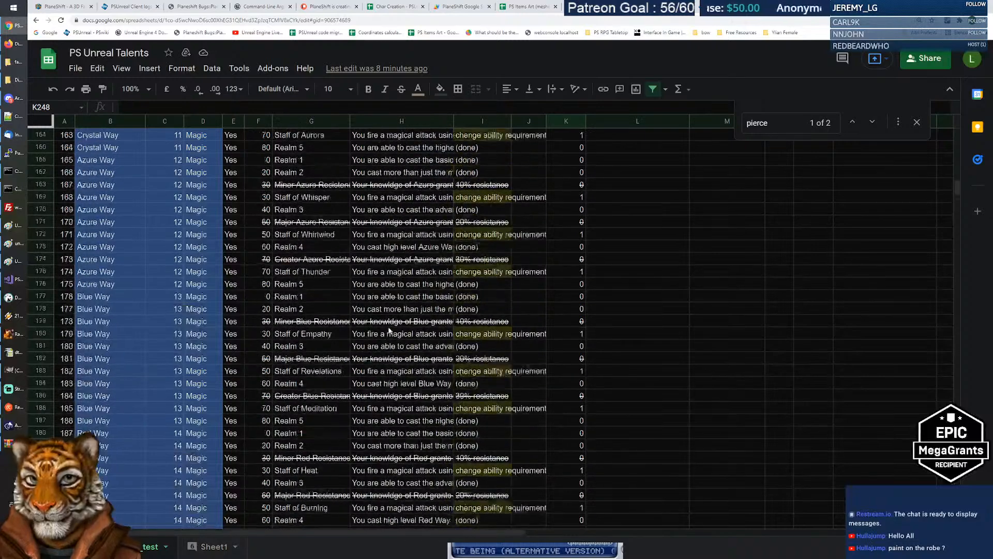
pyautogui.scroll(7, 389, 331)
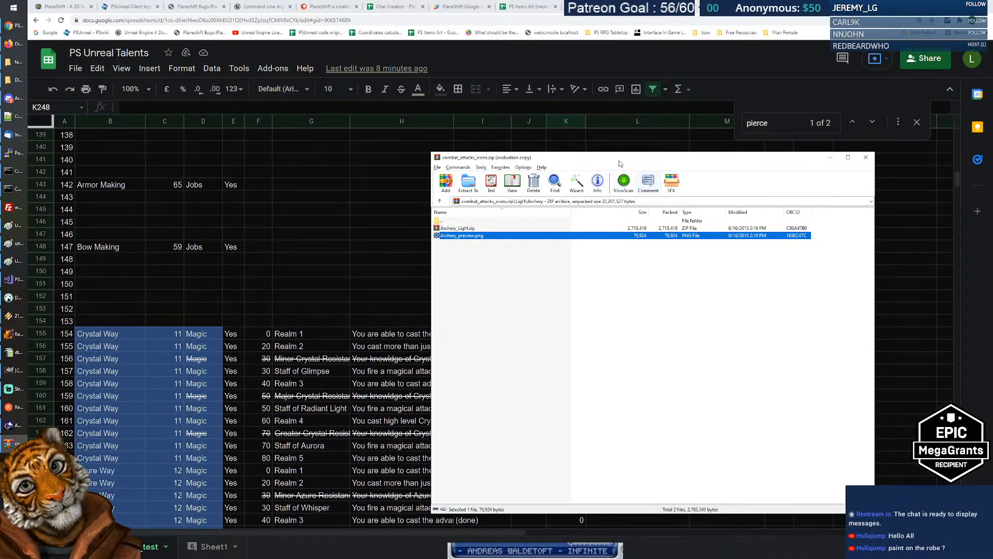
pyautogui.click(956, 174)
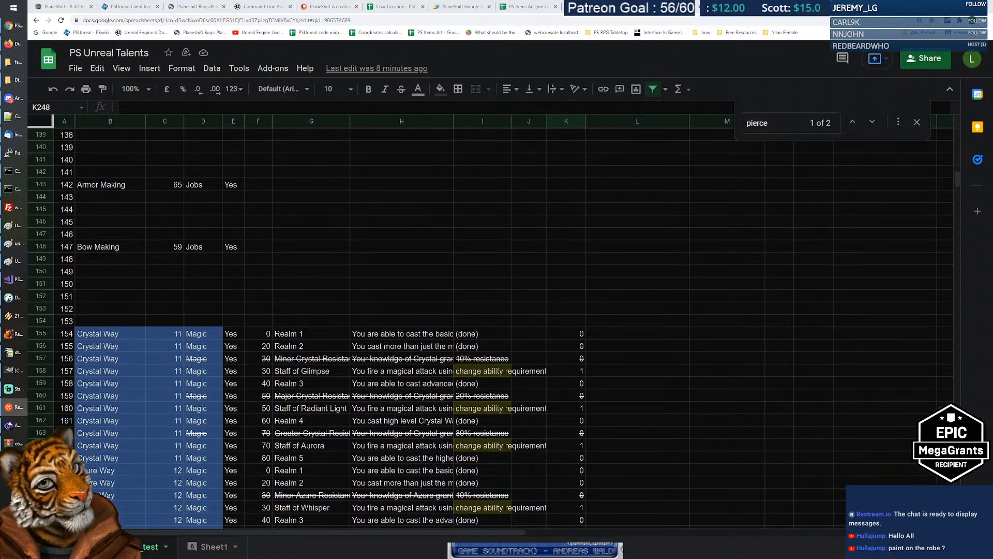
pyautogui.click(458, 246)
pyautogui.click(530, 247)
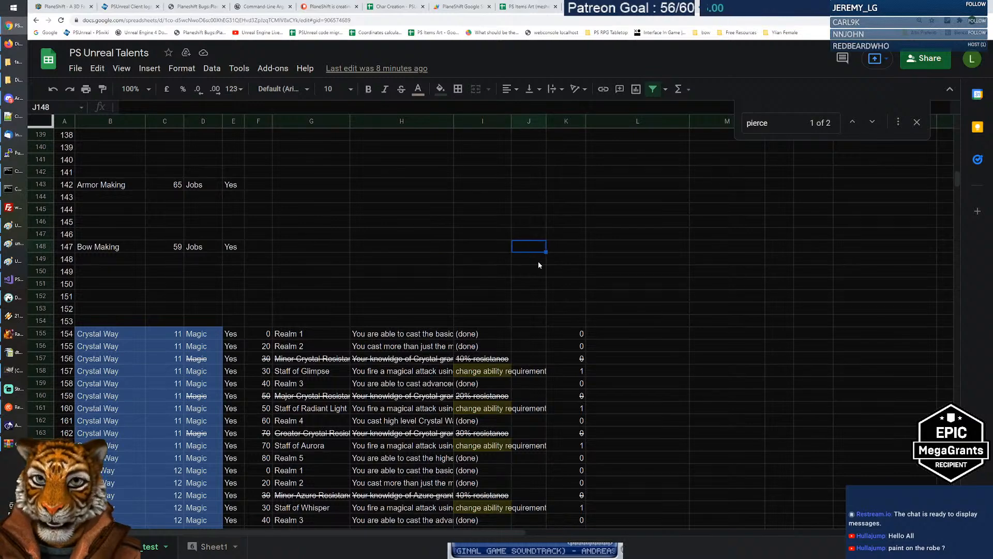
pyautogui.press('pageup')
pyautogui.press('pageup')
pyautogui.press('pageup')
pyautogui.press('pageup')
pyautogui.press('pageup')
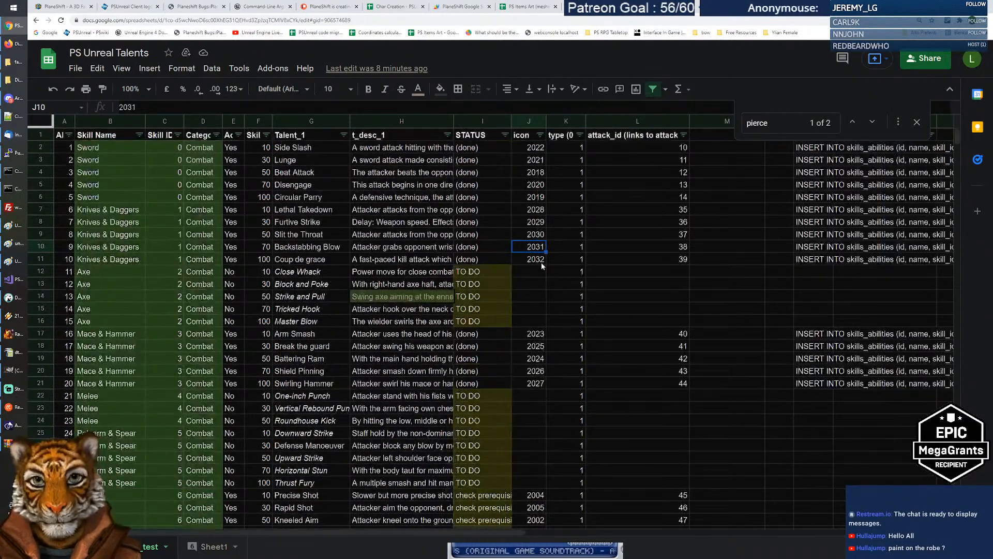
# Examine the Axe talents from Close Whack to Master Blow and the Mace & Hammer skill rows.
pyautogui.scroll(-3, 532, 265)
pyautogui.scroll(3, 520, 268)
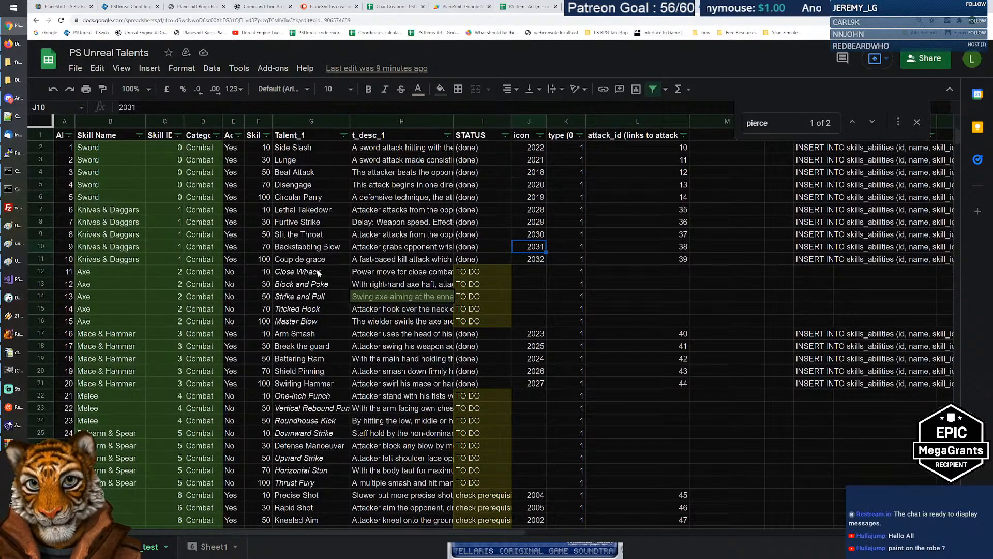
pyautogui.moveTo(120, 274); pyautogui.dragTo(307, 322)
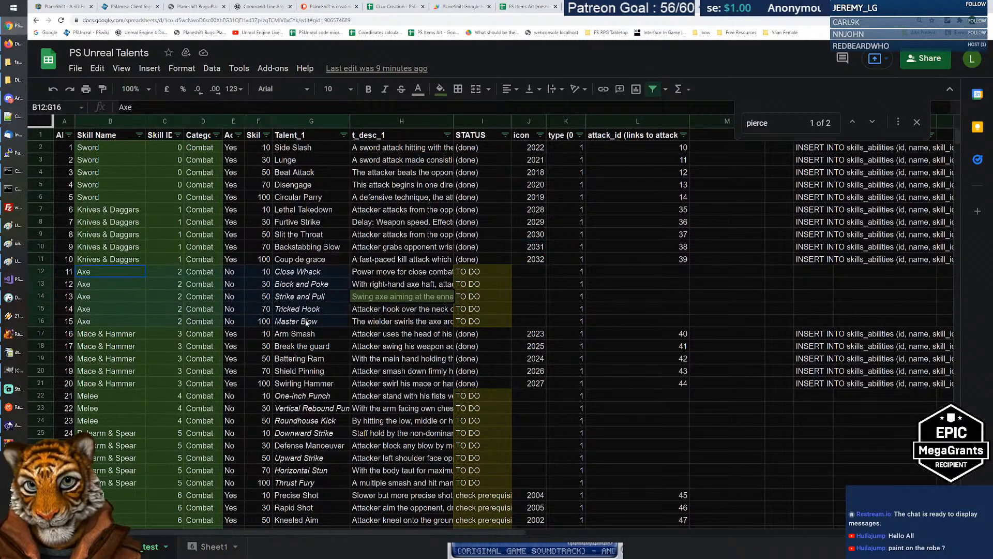
pyautogui.click(101, 269)
pyautogui.click(311, 272)
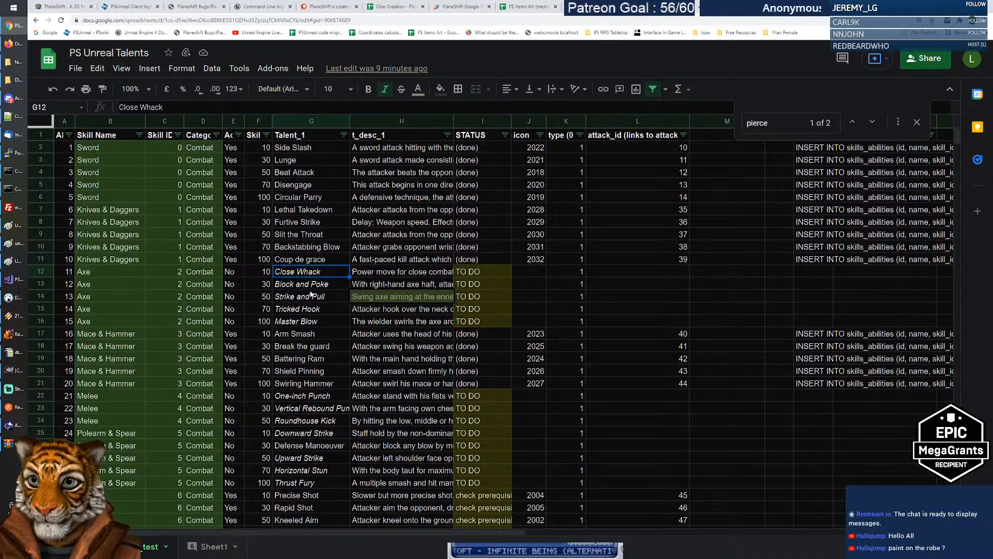
pyautogui.moveTo(95, 271); pyautogui.dragTo(126, 386)
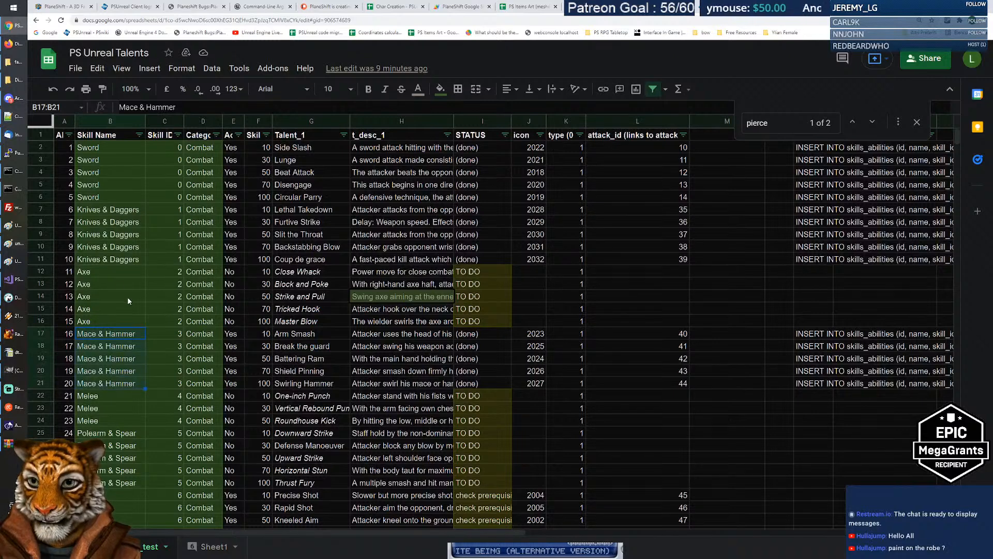
# Examine the Axe skill rows from Close Whack to Master Blow, including their talent names and required skill levels.
pyautogui.moveTo(118, 273); pyautogui.dragTo(116, 326)
pyautogui.click(293, 267)
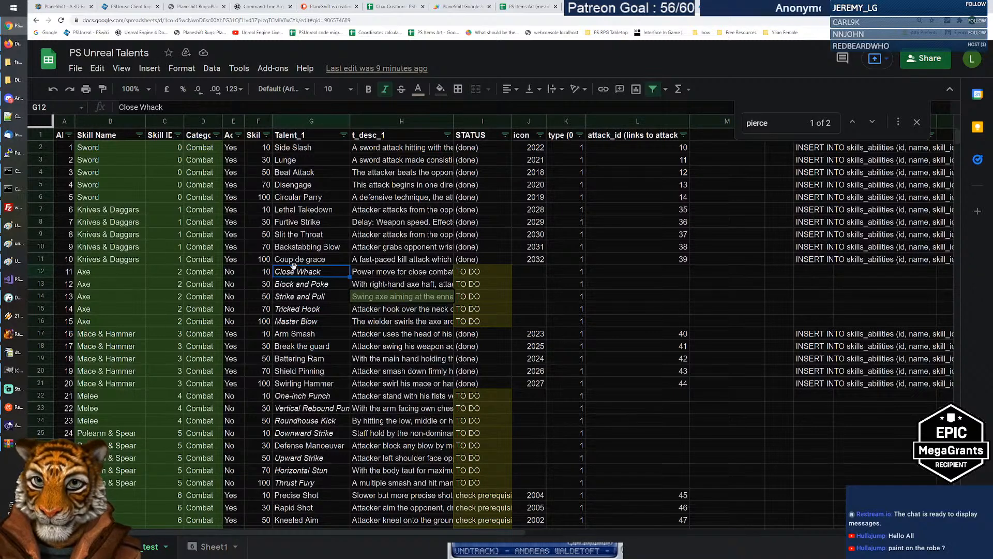
pyautogui.press('Left')
pyautogui.press('Down')
pyautogui.press('Down')
pyautogui.press('Down')
pyautogui.press('Down')
pyautogui.hotkey('shift', 'Up')
pyautogui.hotkey('shift', 'Up')
pyautogui.hotkey('shift', 'Up')
pyautogui.hotkey('shift', 'Up')
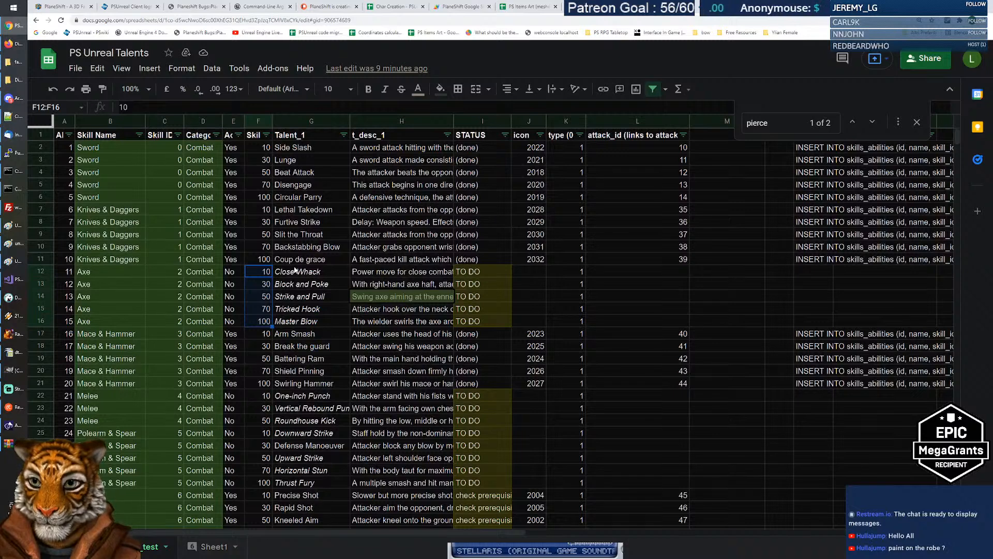
pyautogui.press('Left')
pyautogui.press('Left')
pyautogui.press('Left')
pyautogui.press('Left')
pyautogui.press('Left')
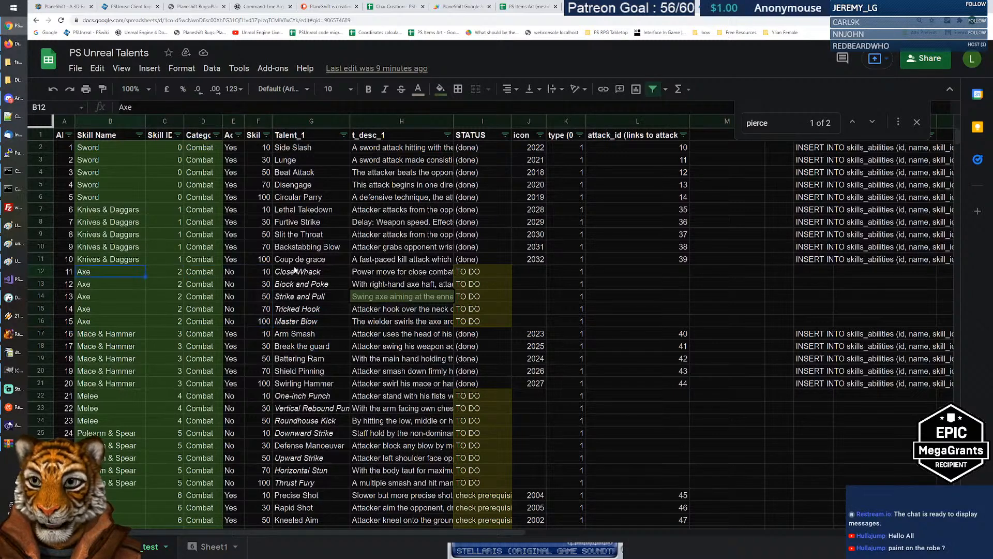
pyautogui.press('Right')
pyautogui.press('Right')
pyautogui.press('Right')
pyautogui.press('Right')
pyautogui.press('Right')
pyautogui.press('Right')
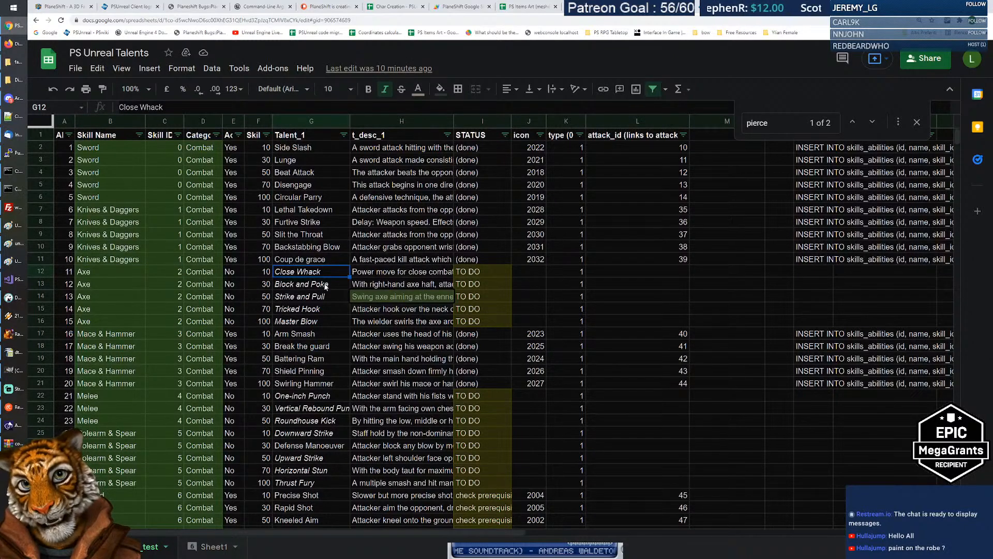
# Examine the Close Whack talent's description, status and icon cells, along with the status of the other Axe talents.
pyautogui.tripleClick(311, 272)
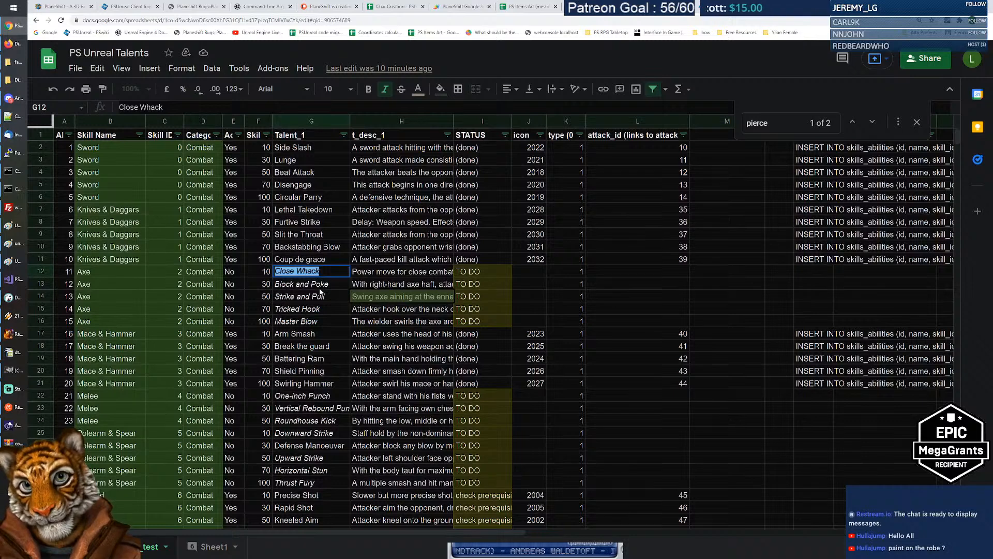
pyautogui.click(319, 288)
pyautogui.click(320, 273)
pyautogui.click(397, 274)
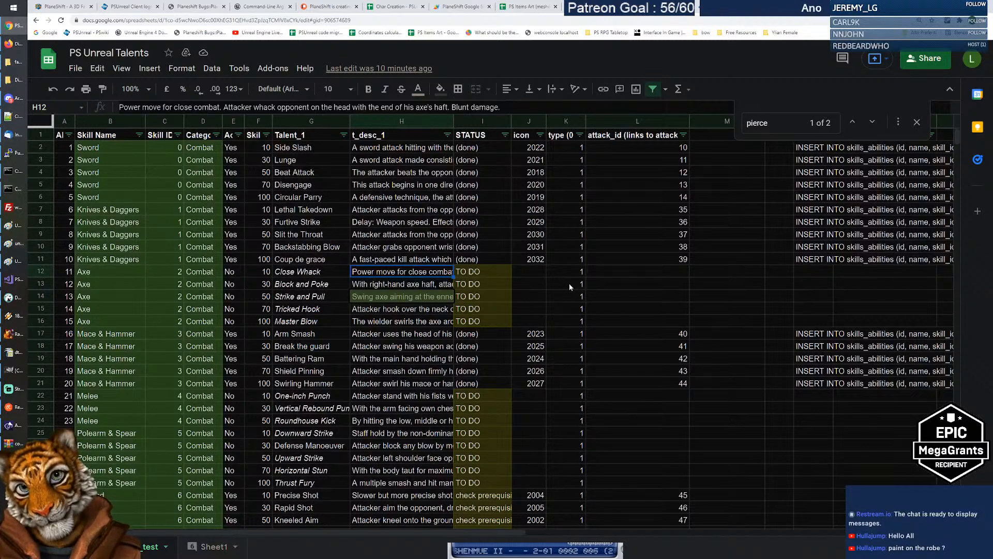
pyautogui.press('Right')
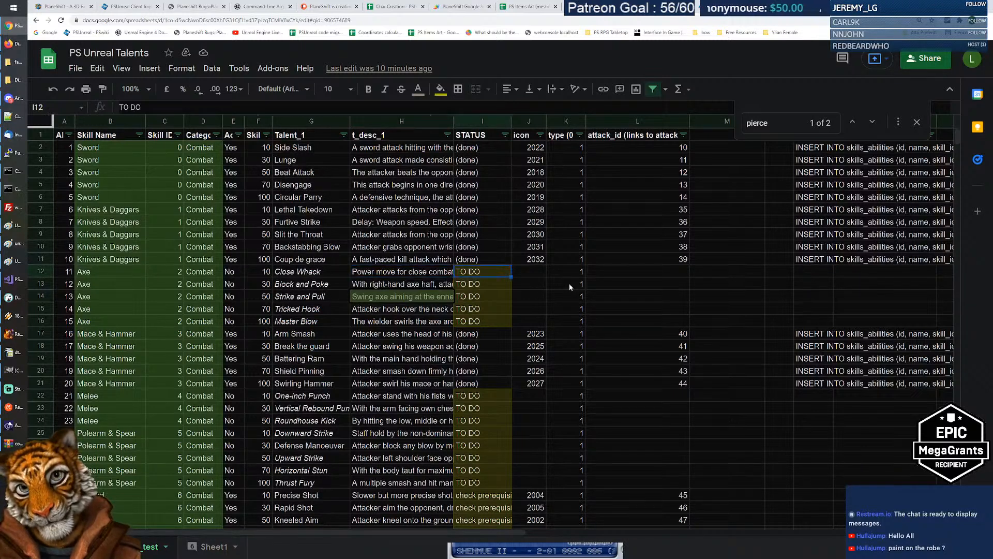
pyautogui.press('Left')
pyautogui.press('Left')
pyautogui.press('Right')
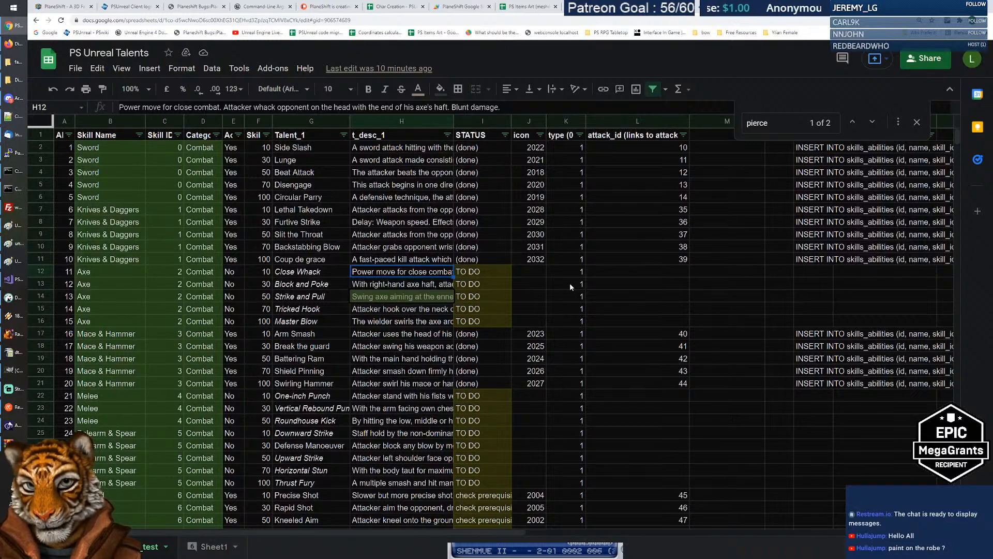
pyautogui.moveTo(479, 271); pyautogui.dragTo(479, 321)
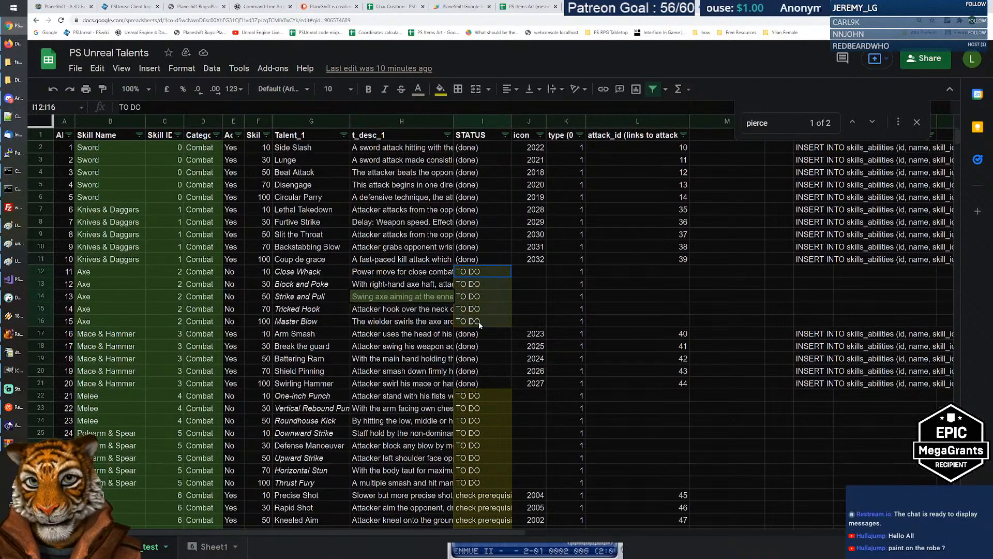
pyautogui.click(484, 273)
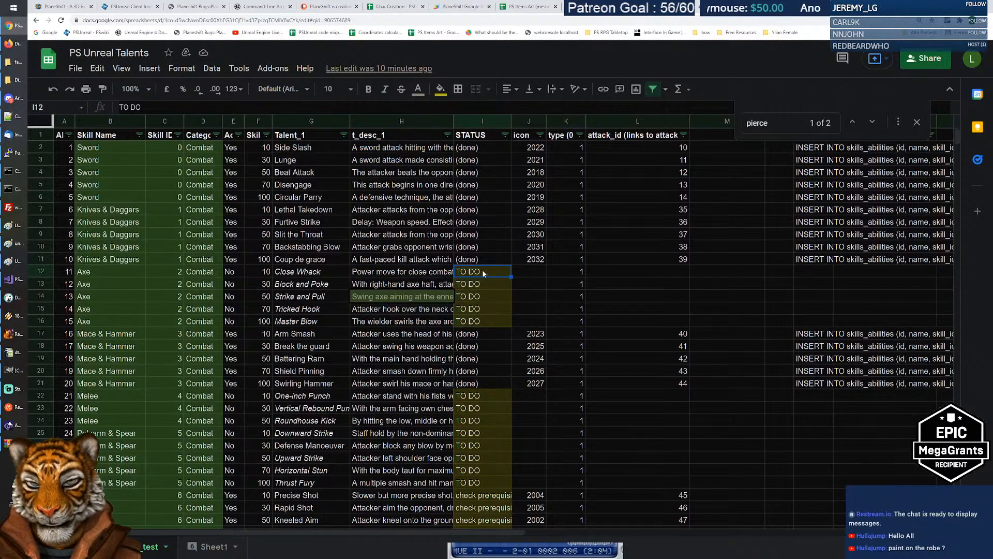
pyautogui.click(524, 270)
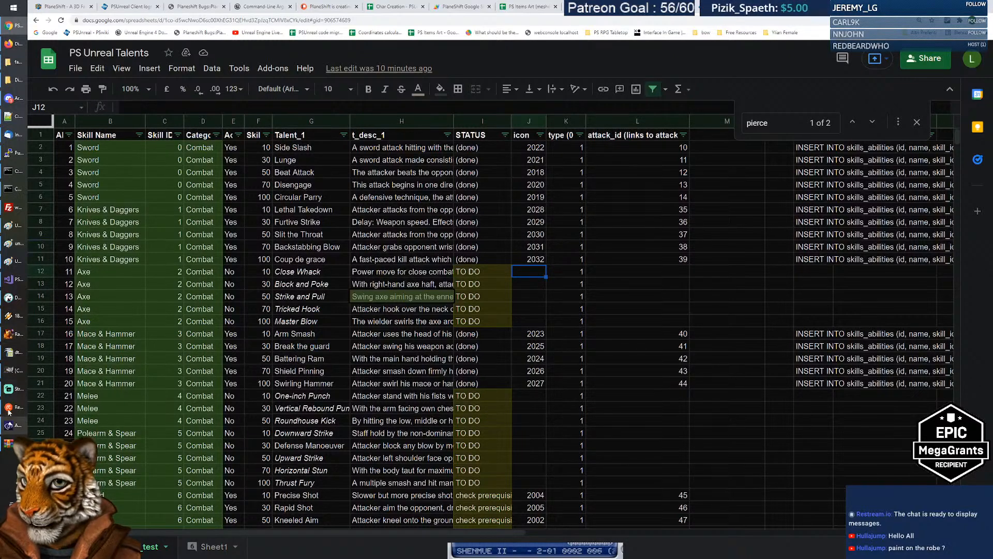
# Switch to GIMP to view the combat icons image, and return to the PS Unreal Talents sheet.
pyautogui.click(16, 370)
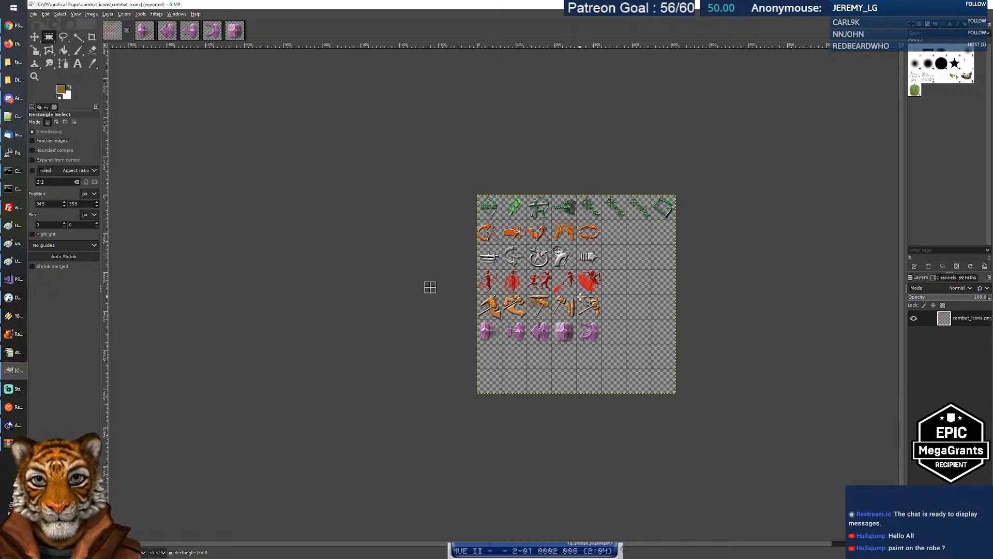
pyautogui.click(11, 98)
pyautogui.click(13, 407)
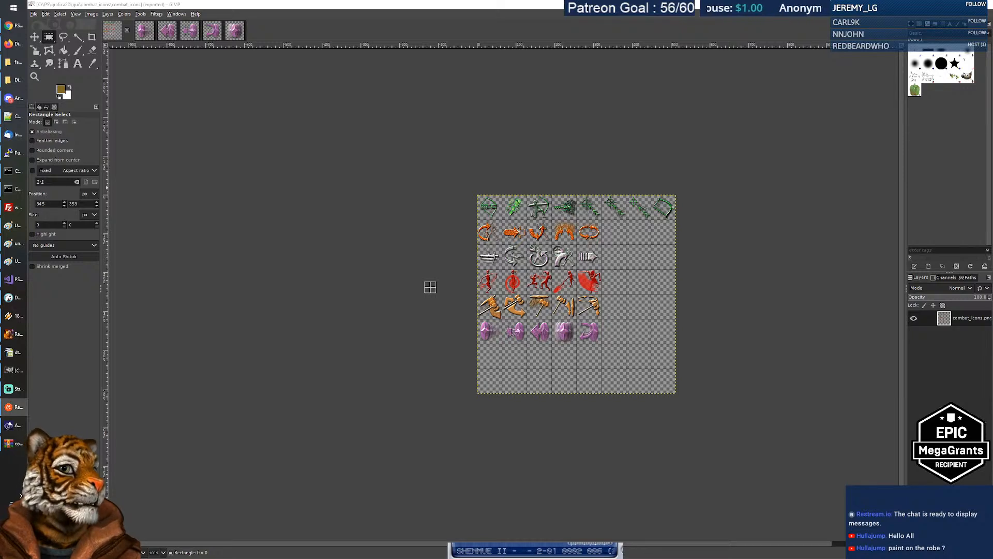
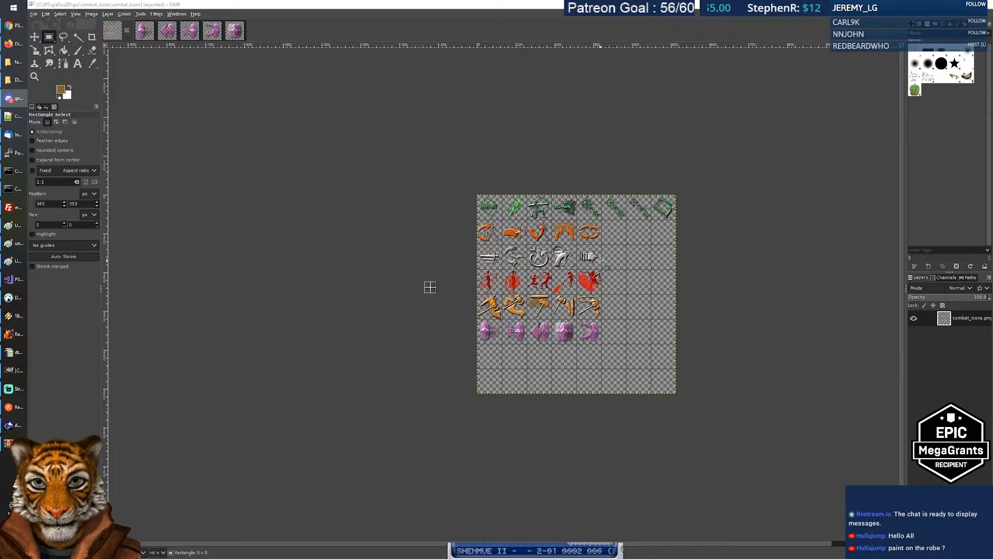
pyautogui.hotkey('alt', 'Tab')
pyautogui.hotkey('alt', 'Tab')
pyautogui.hotkey('alt', 'Tab')
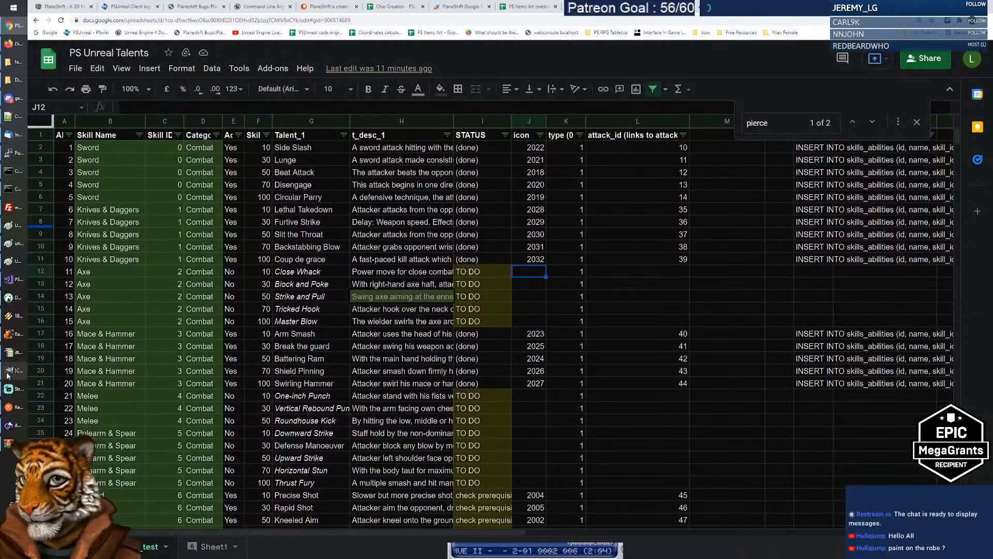
# Switch to dt_item_icons.csv in OpenOffice Calc and select the Barbaric talents from Feint & Smash to Whirlwind Strike.
pyautogui.click(8, 352)
pyautogui.scroll(4, 308, 294)
pyautogui.scroll(3, 308, 293)
pyautogui.scroll(-6, 305, 290)
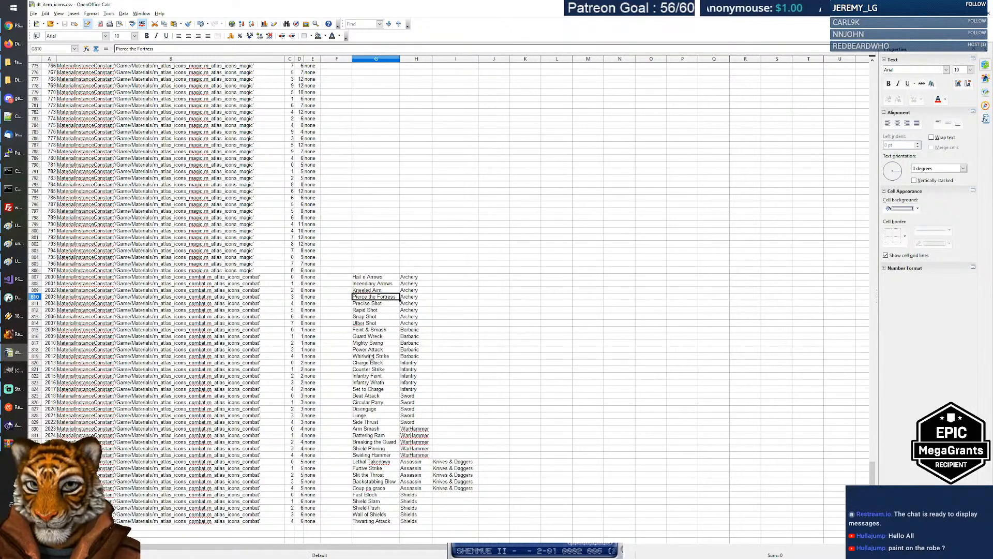
pyautogui.press('Down')
pyautogui.press('Down')
pyautogui.press('Down')
pyautogui.press('Down')
pyautogui.press('Down')
pyautogui.press('Down')
pyautogui.press('Down')
pyautogui.press('Down')
pyautogui.press('Down')
pyautogui.hotkey('shift', 'Right')
pyautogui.hotkey('shift', 'Up')
pyautogui.hotkey('shift', 'Up')
pyautogui.hotkey('shift', 'Up')
pyautogui.hotkey('shift', 'Up')
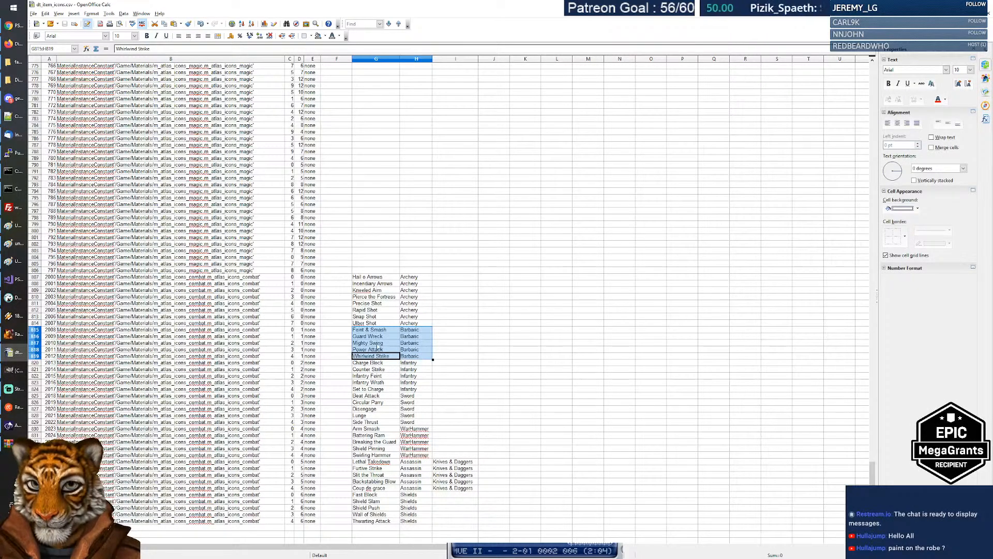
# Compare the listed Barbaric talents with the combat icons image in GIMP, and return to the icon list.
pyautogui.hotkey('alt', 'Tab')
pyautogui.hotkey('alt', 'Tab')
pyautogui.hotkey('alt', 'Tab')
pyautogui.hotkey('alt', 'Tab')
pyautogui.hotkey('alt', 'Tab')
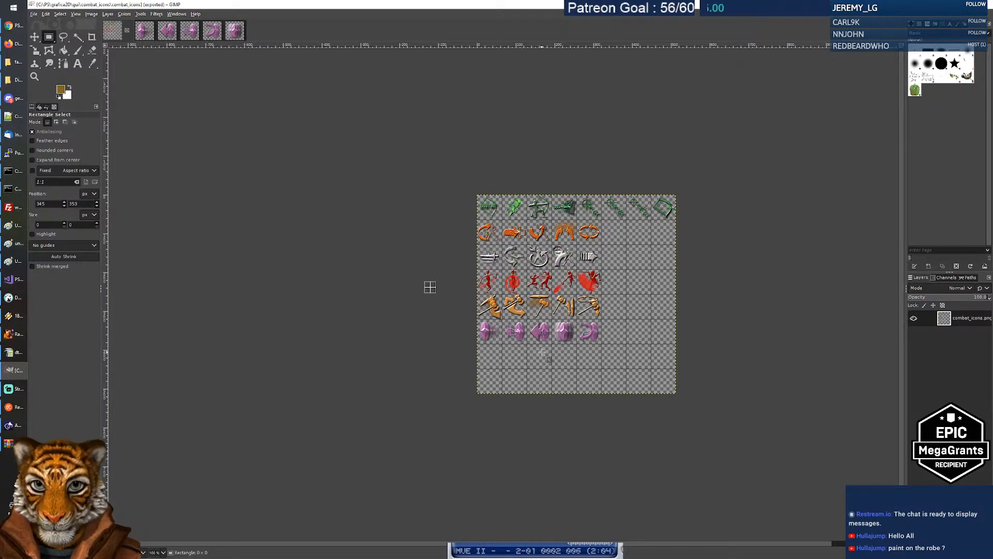
pyautogui.hotkey('alt', 'Tab')
pyautogui.hotkey('alt', 'Tab')
pyautogui.hotkey('alt', 'Tab')
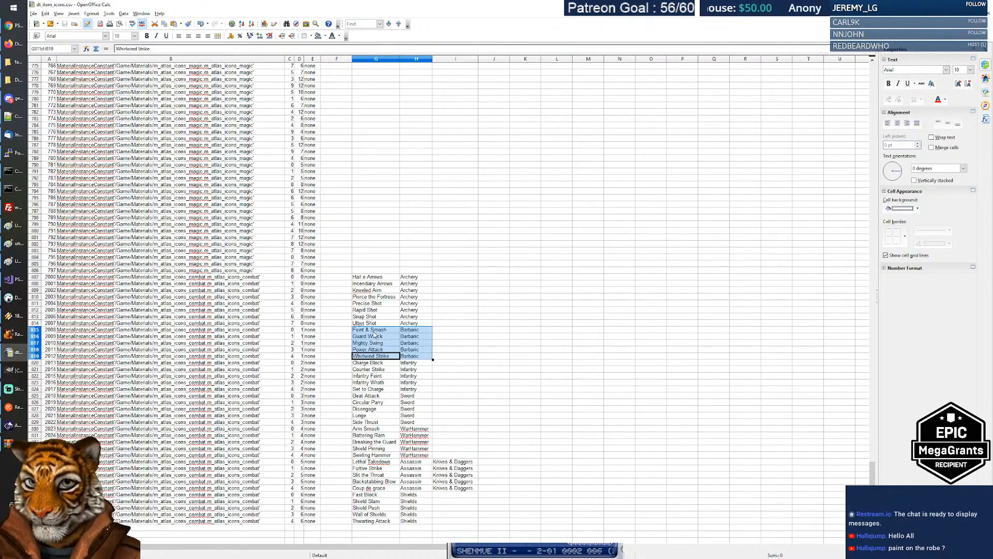
# Take the Guard Wreck name from the icon list and search for it in the PS Unreal Talents sheet.
pyautogui.click(374, 336)
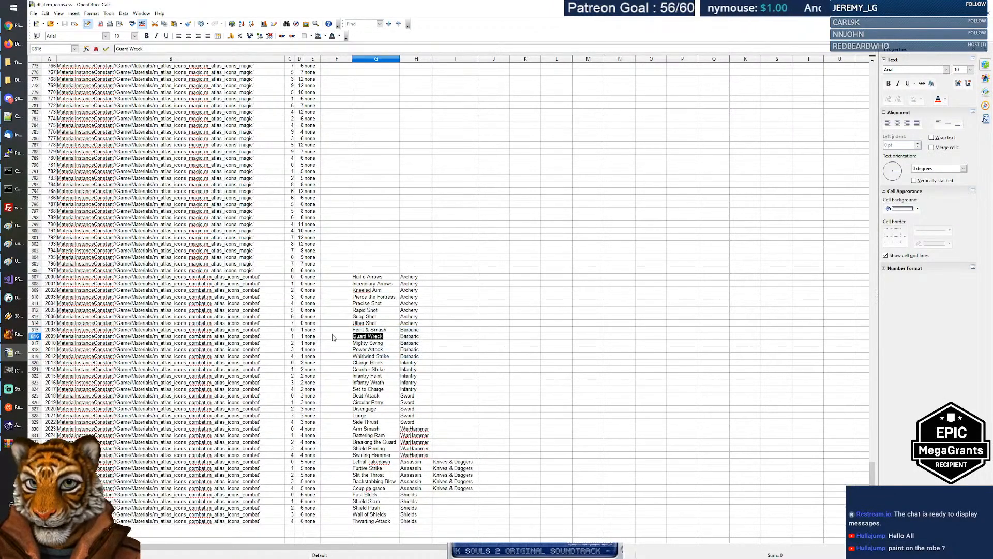
pyautogui.click(467, 331)
pyautogui.hotkey('alt', 'Tab')
pyautogui.hotkey('alt', 'Tab')
pyautogui.hotkey('alt', 'Tab')
pyautogui.hotkey('alt', 'Tab')
pyautogui.hotkey('alt', 'Tab')
pyautogui.hotkey('alt', 'Tab')
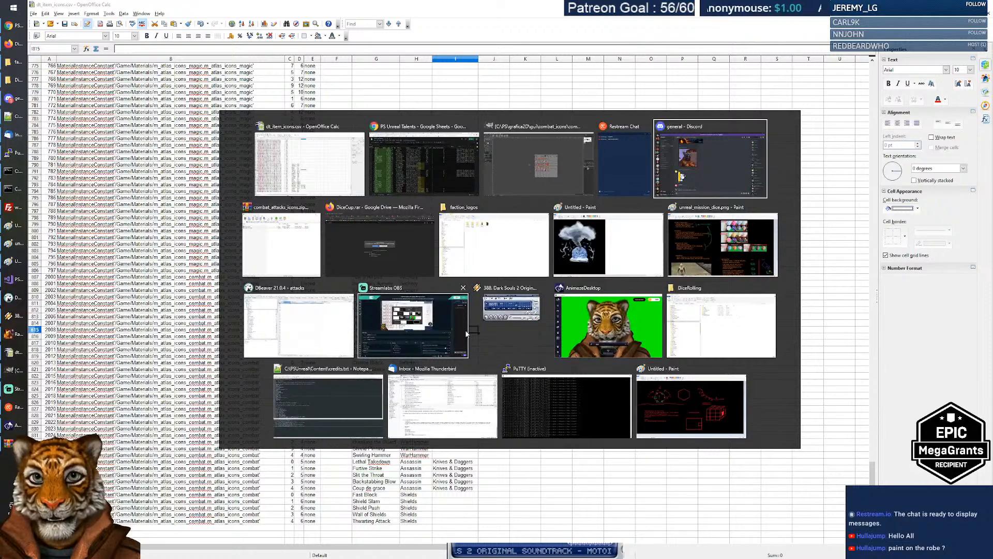
pyautogui.press('Escape')
pyautogui.hotkey('alt', 'Tab')
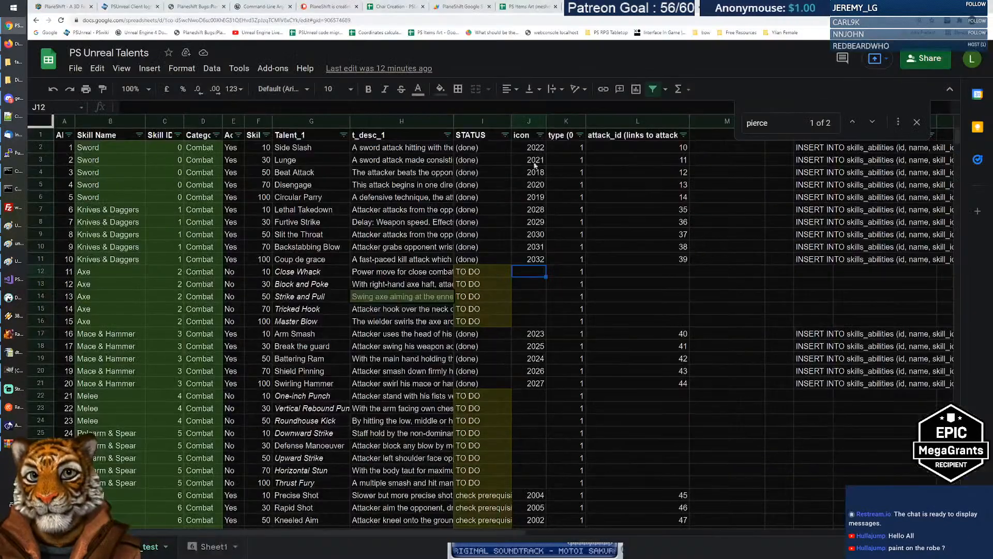
pyautogui.hotkey('ctrl', 'f')
pyautogui.write('Guard Wreck')
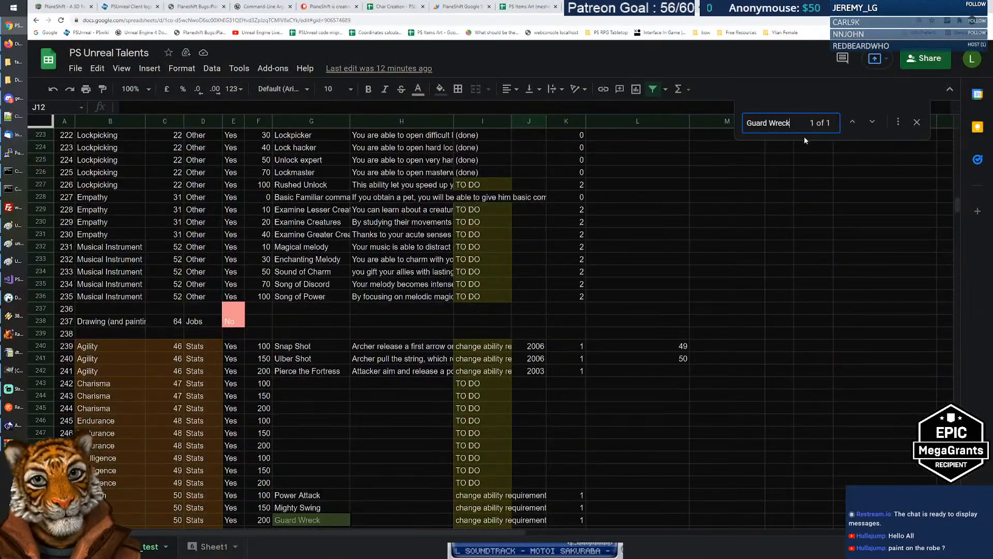
pyautogui.click(870, 123)
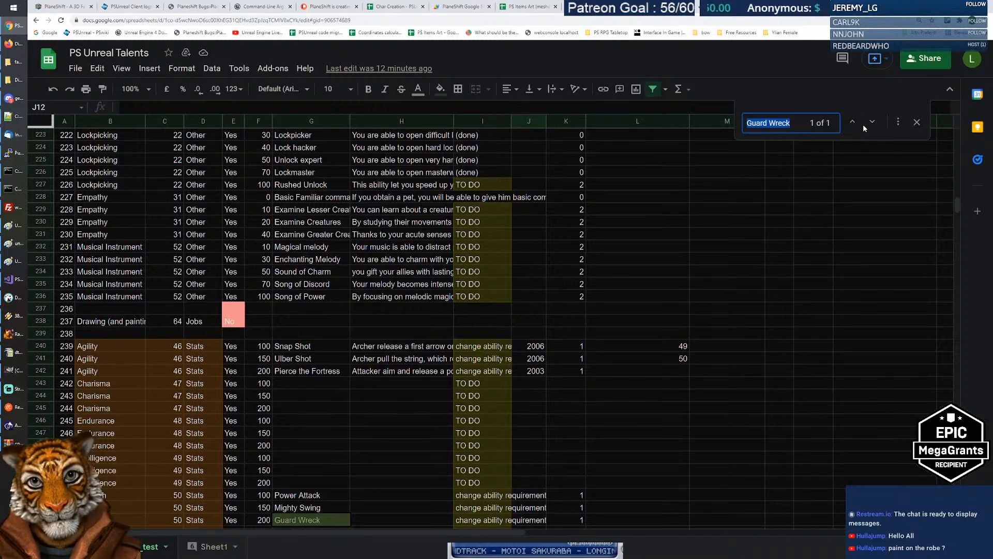
# Examine the Strength stat talents around Mighty Swing and Guard Wreck.
pyautogui.scroll(-3, 346, 367)
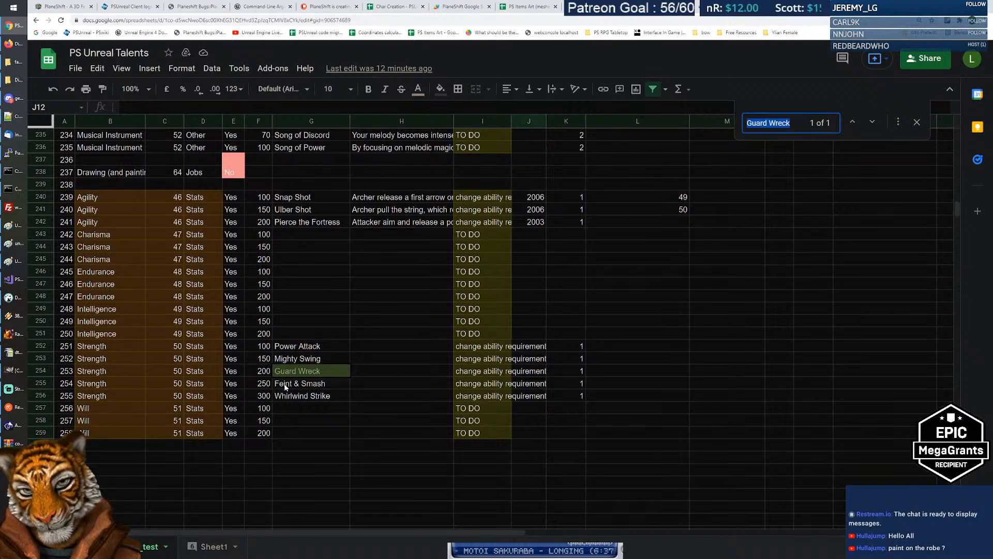
pyautogui.click(328, 363)
pyautogui.click(325, 369)
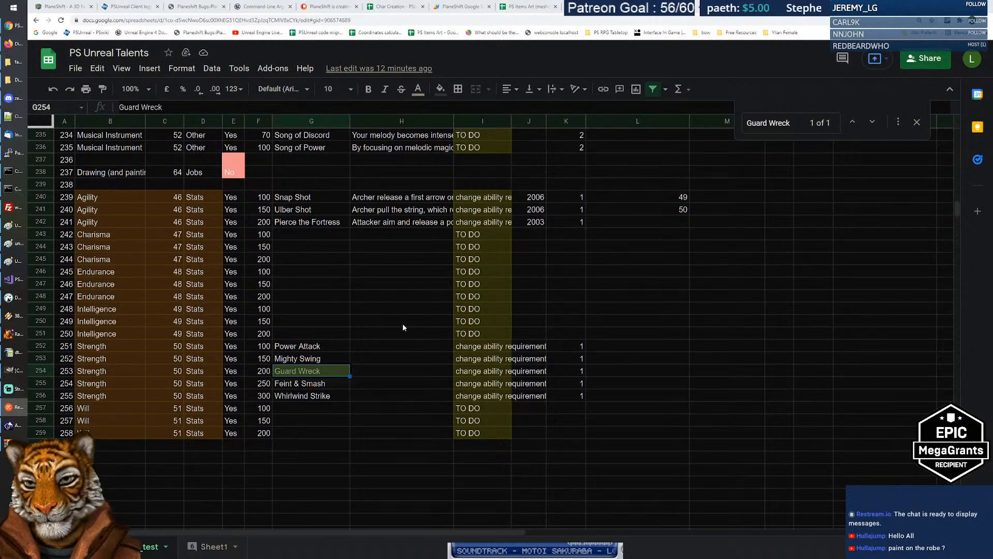
pyautogui.click(316, 360)
pyautogui.press('Up')
pyautogui.click(318, 361)
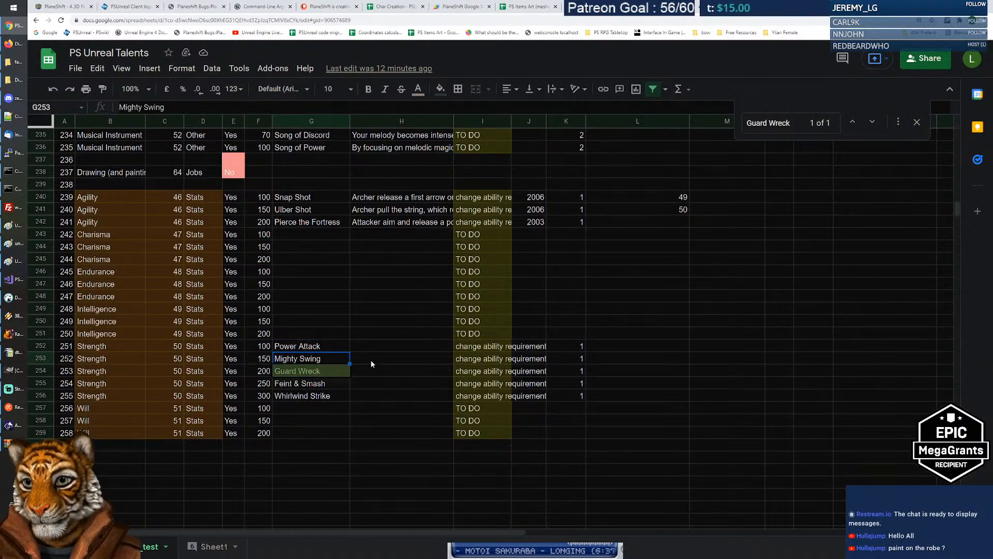
# Switch to the icon list in OpenOffice Calc and enter Strength in I815:I819 beside the five Barbaric talents.
pyautogui.hotkey('alt', 'Tab')
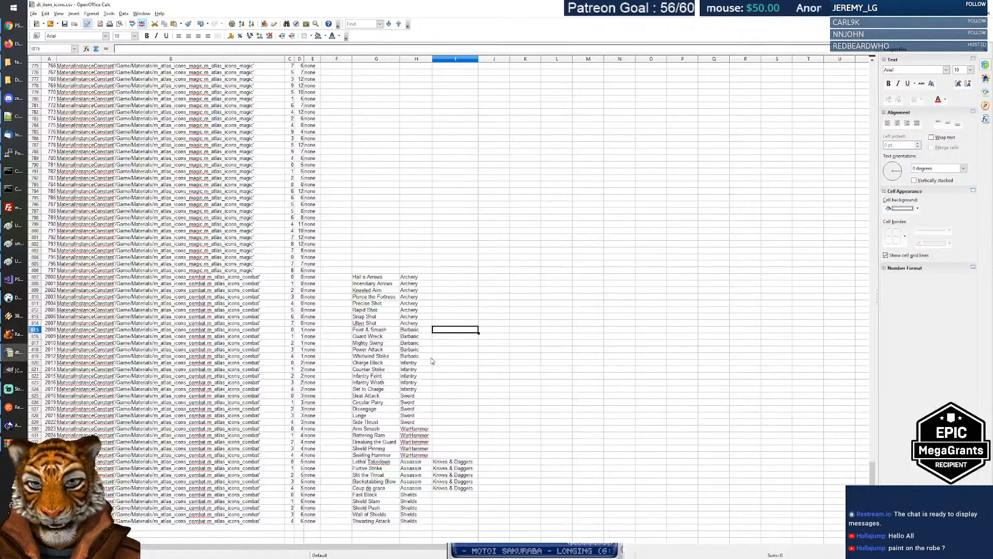
pyautogui.write('S')
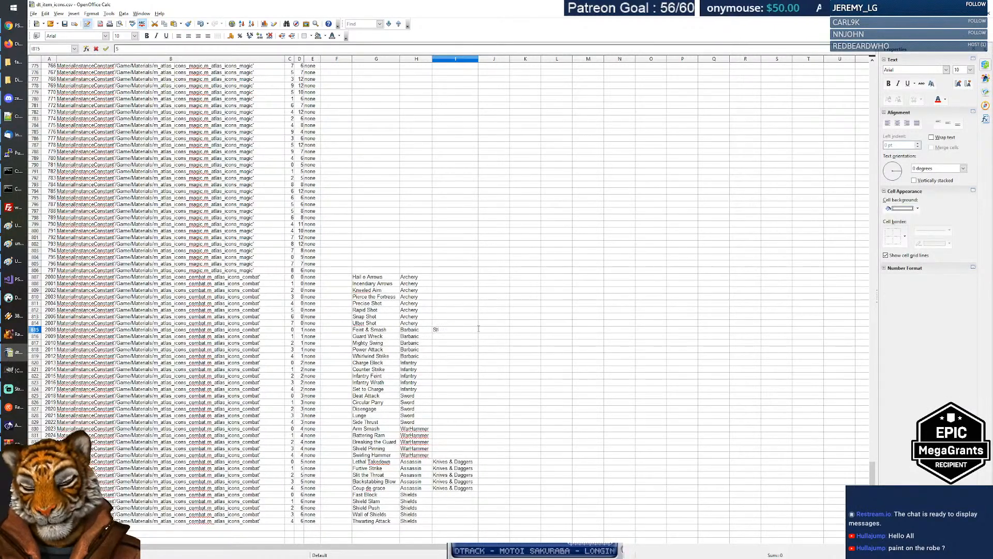
pyautogui.write('trength')
pyautogui.press('Return')
pyautogui.write('Strength')
pyautogui.press('Return')
pyautogui.write('Strength')
pyautogui.press('Return')
pyautogui.write('Strength')
pyautogui.press('Return')
pyautogui.write('Strength')
pyautogui.press('Return')
# Review the Strength entries beside the Barbaric talents, and go up to the empty column I cells of the Archery rows.
pyautogui.press('Up')
pyautogui.press('Left')
pyautogui.press('Up')
pyautogui.press('Up')
pyautogui.press('Up')
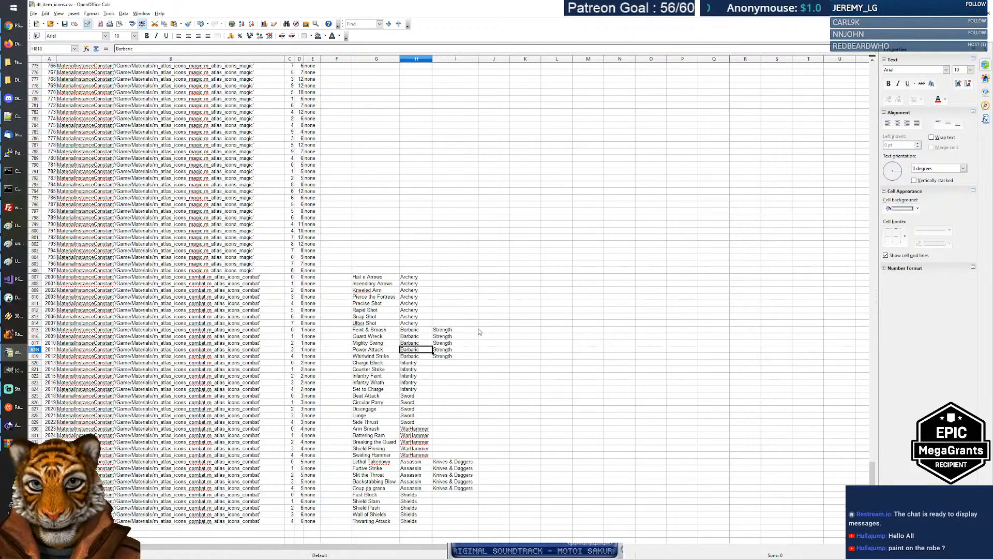
pyautogui.press('Right')
pyautogui.press('Down')
pyautogui.press('Down')
pyautogui.press('Up')
pyautogui.press('Up')
pyautogui.press('Up')
pyautogui.press('Down')
pyautogui.press('Down')
pyautogui.press('Down')
pyautogui.press('Down')
pyautogui.press('Up')
pyautogui.press('Up')
pyautogui.press('Up')
pyautogui.press('Up')
pyautogui.press('Up')
pyautogui.press('Up')
pyautogui.press('Up')
pyautogui.press('Up')
pyautogui.press('Up')
pyautogui.press('Up')
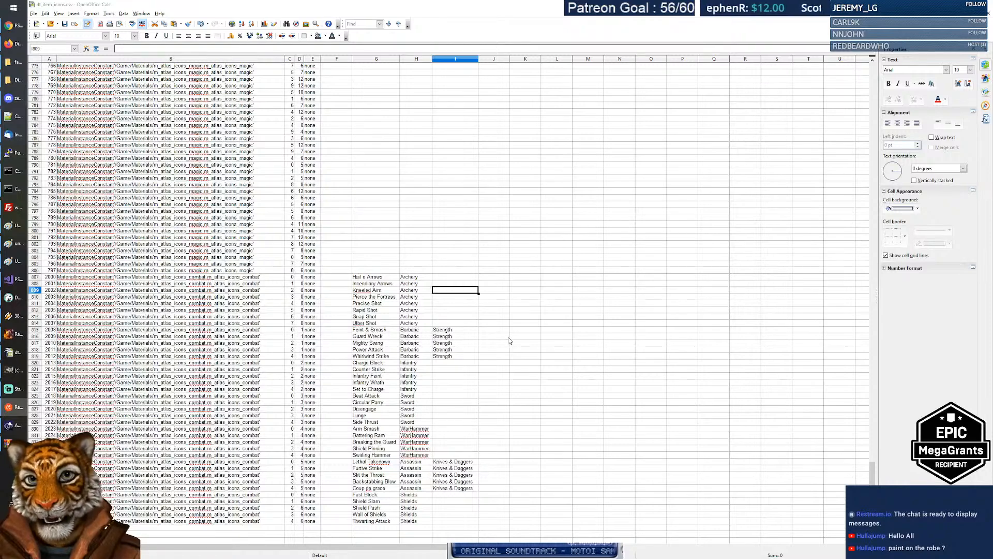
# Check the Agility talents in the PS Unreal Talents sheet, and return to the Archery rows of the icon list.
pyautogui.hotkey('alt', 'Tab')
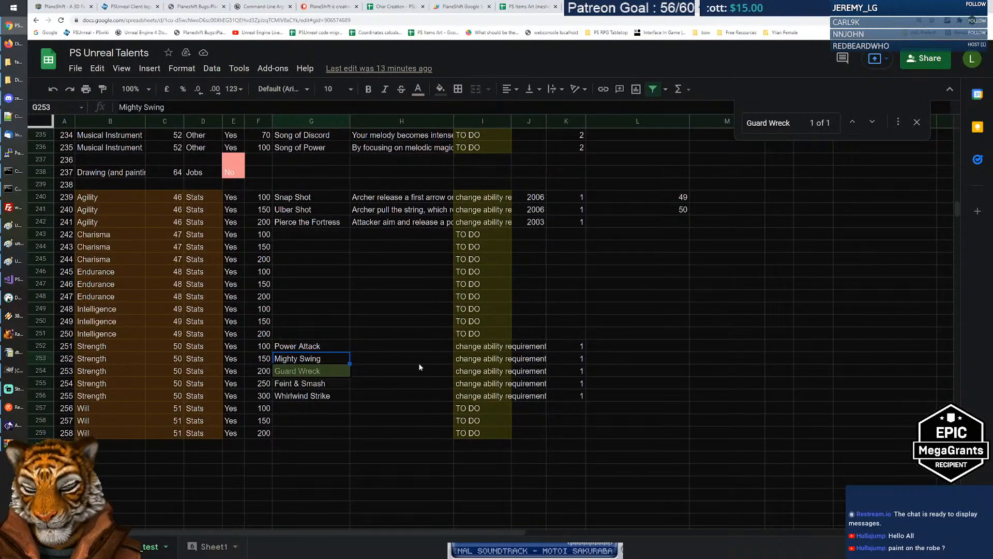
pyautogui.scroll(1, 420, 367)
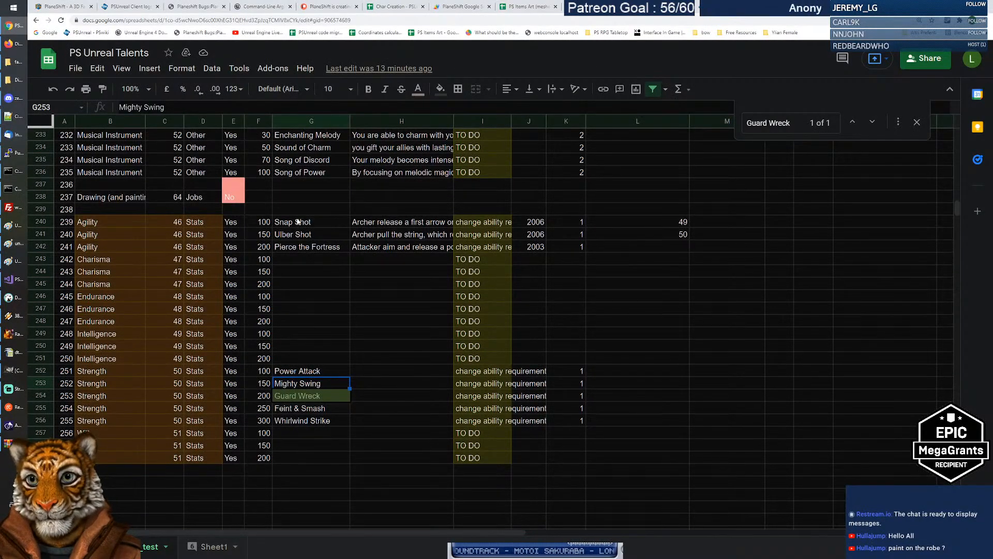
pyautogui.hotkey('alt', 'Tab')
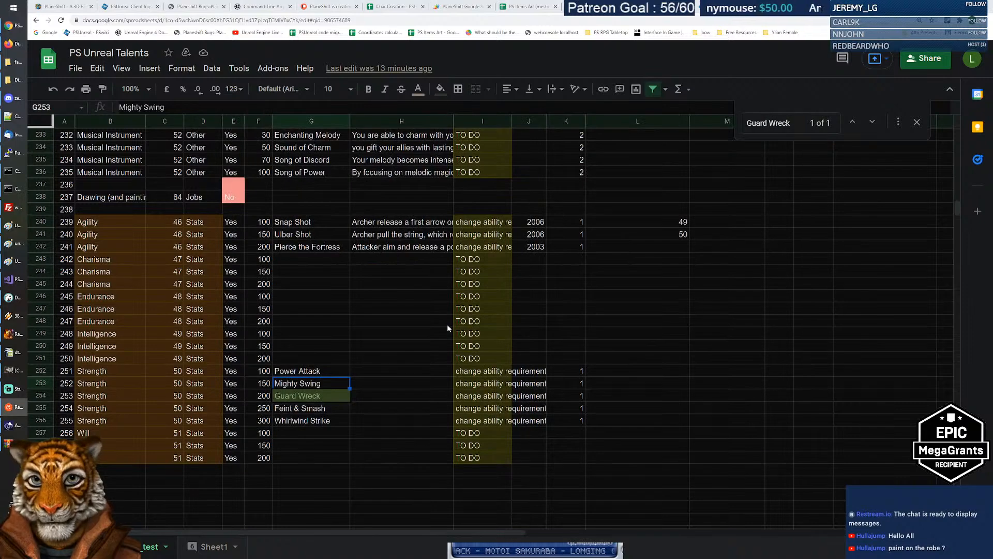
pyautogui.hotkey('alt', 'Tab')
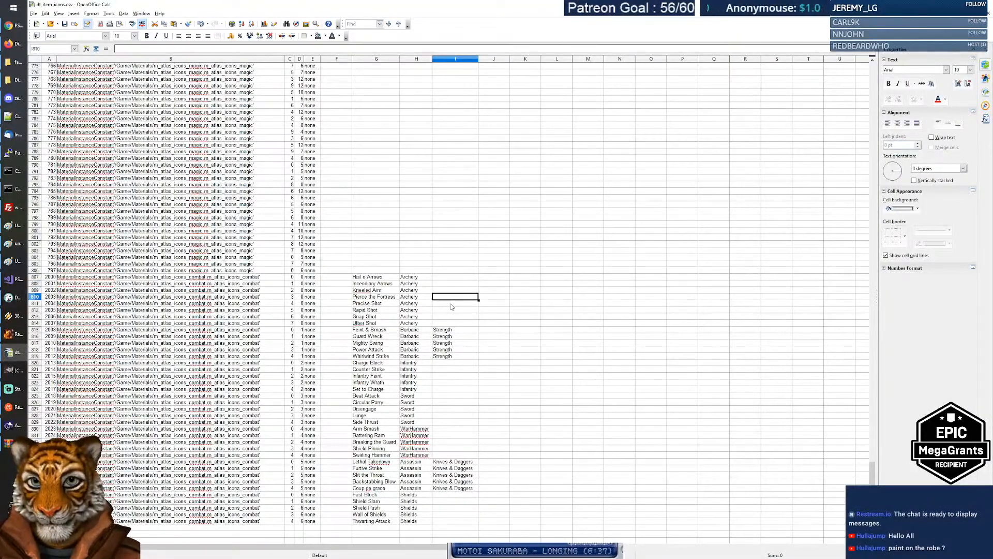
# Enter Agility in I813 beside Snap Shot and copy it to I814 beside Ulber Shot.
pyautogui.press('Down')
pyautogui.press('Down')
pyautogui.press('Down')
pyautogui.press('Down')
pyautogui.press('BackSpace')
pyautogui.write('y')
pyautogui.press('Return')
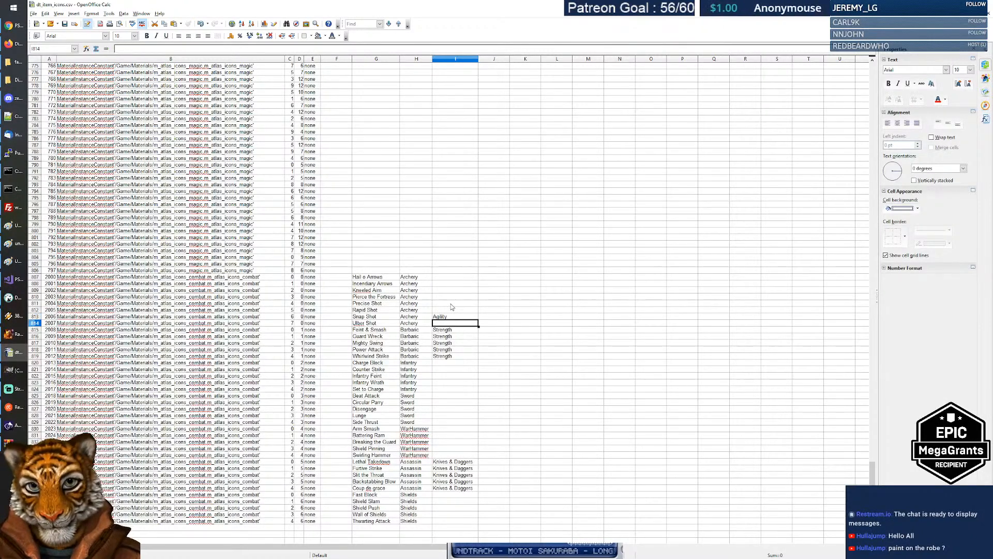
pyautogui.press('Up')
pyautogui.hotkey('ctrl', 'c')
pyautogui.press('Down')
pyautogui.hotkey('ctrl', 'v')
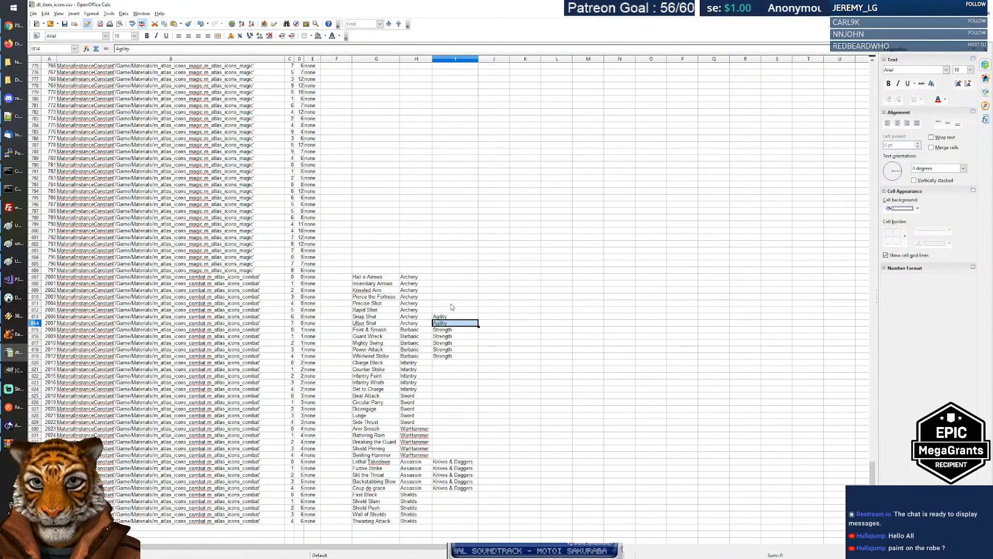
# Paste Agility into I810 beside the Archery talent Pierce the Fortress.
pyautogui.press('Up')
pyautogui.press('Up')
pyautogui.press('Up')
pyautogui.press('Up')
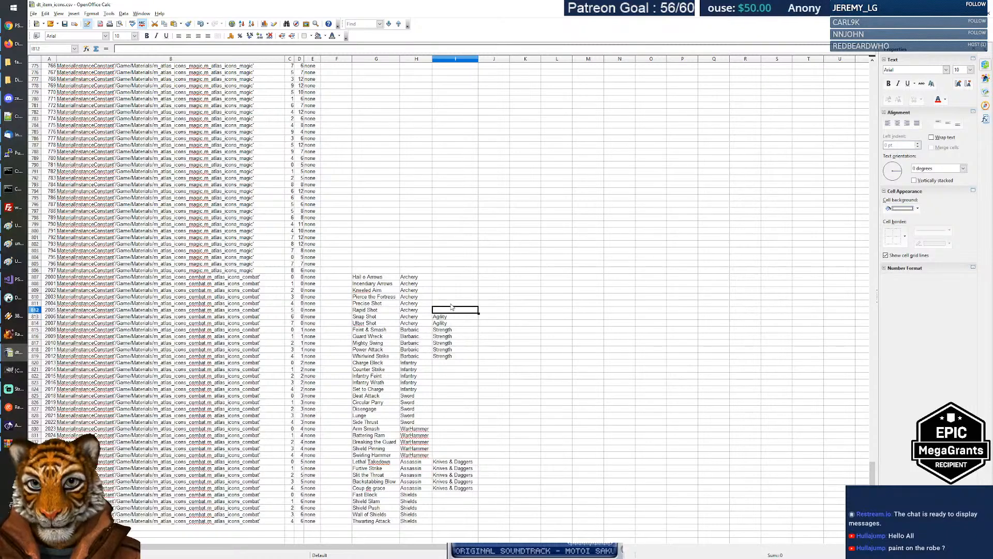
pyautogui.hotkey('ctrl', 'v')
# Enter Ranged in I807 beside the first Archery talent.
pyautogui.press('Left')
pyautogui.press('Up')
pyautogui.press('Up')
pyautogui.press('Up')
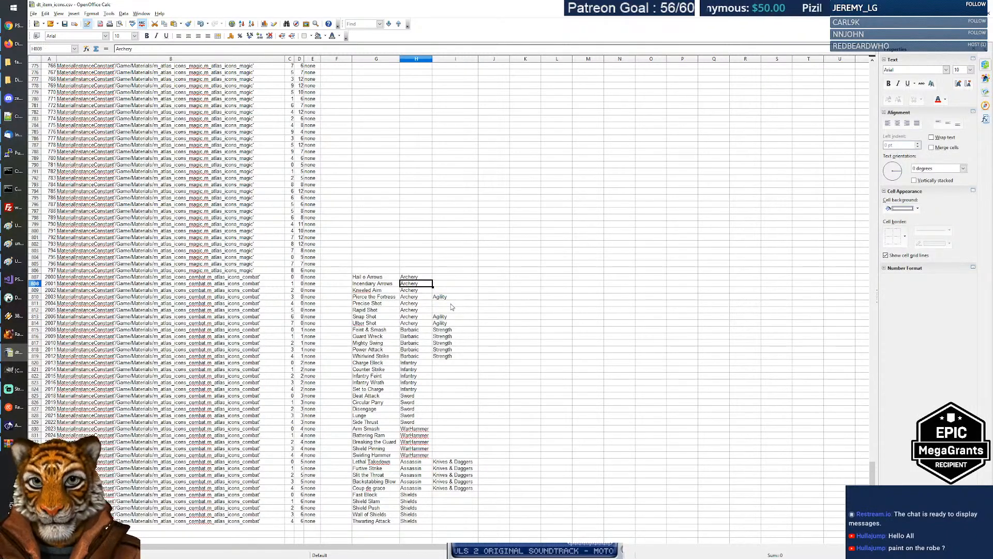
pyautogui.press('Right')
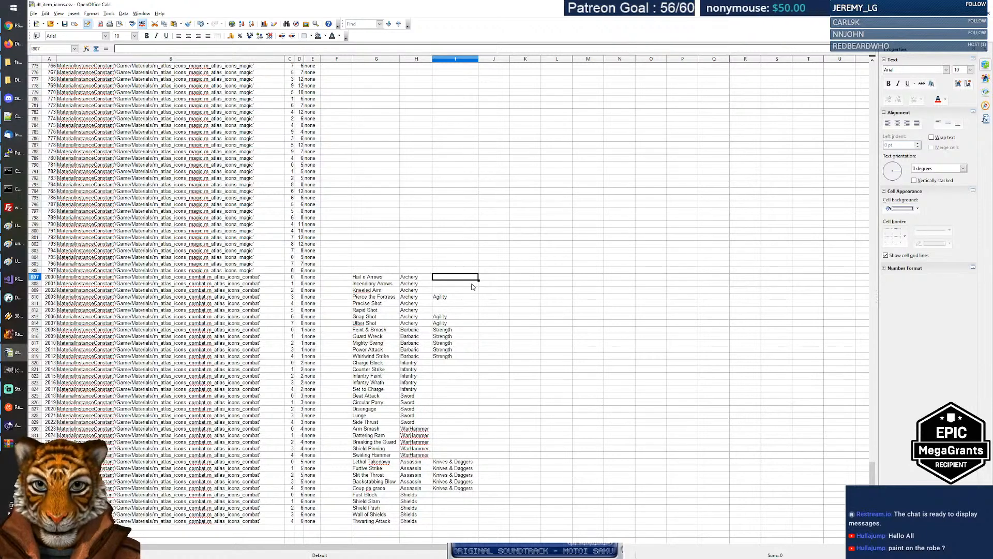
pyautogui.write('Ranged')
# Label the two category columns in row 806 as Old Category in H and New Category in I.
pyautogui.press('Up')
pyautogui.press('Left')
pyautogui.write('Old Category')
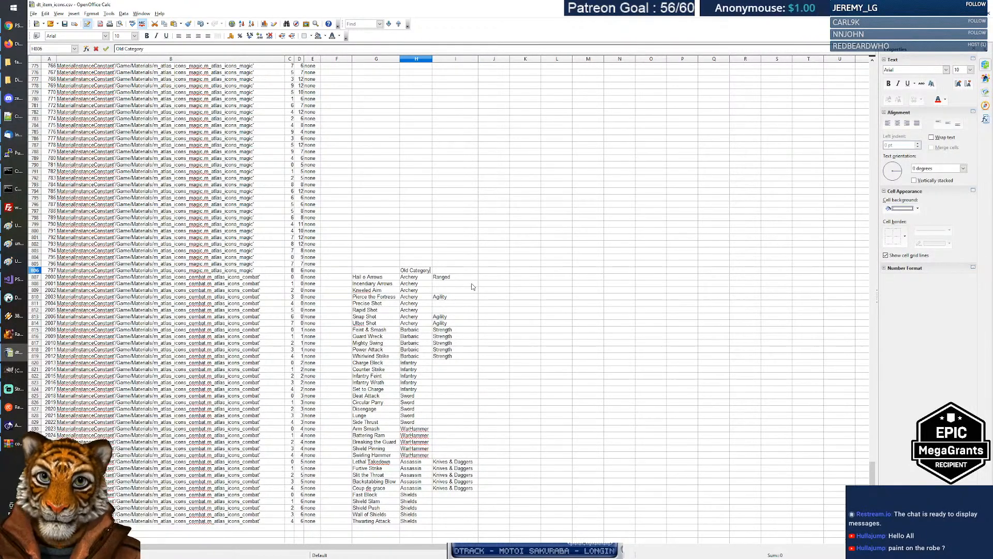
pyautogui.press('Return')
pyautogui.press('Up')
pyautogui.press('Right')
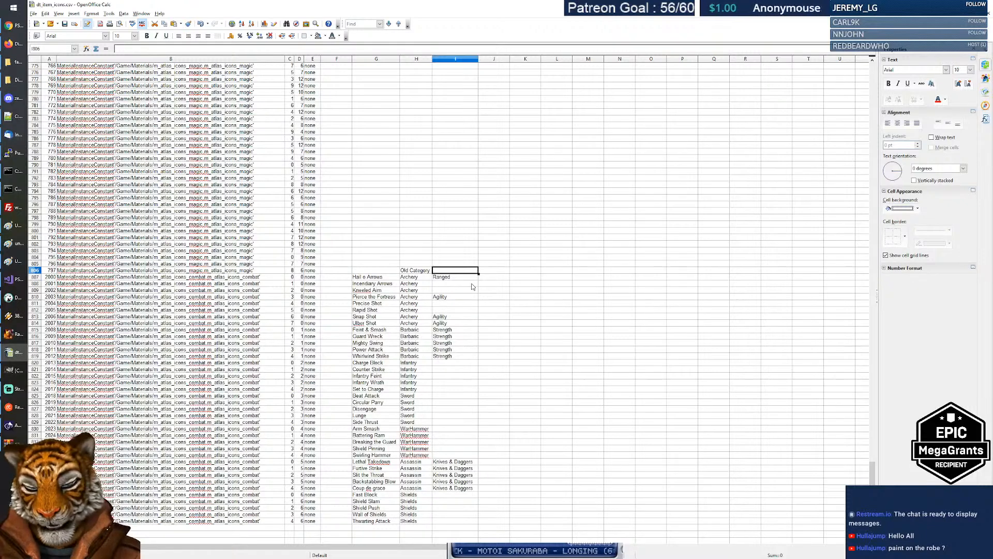
pyautogui.write('New Category')
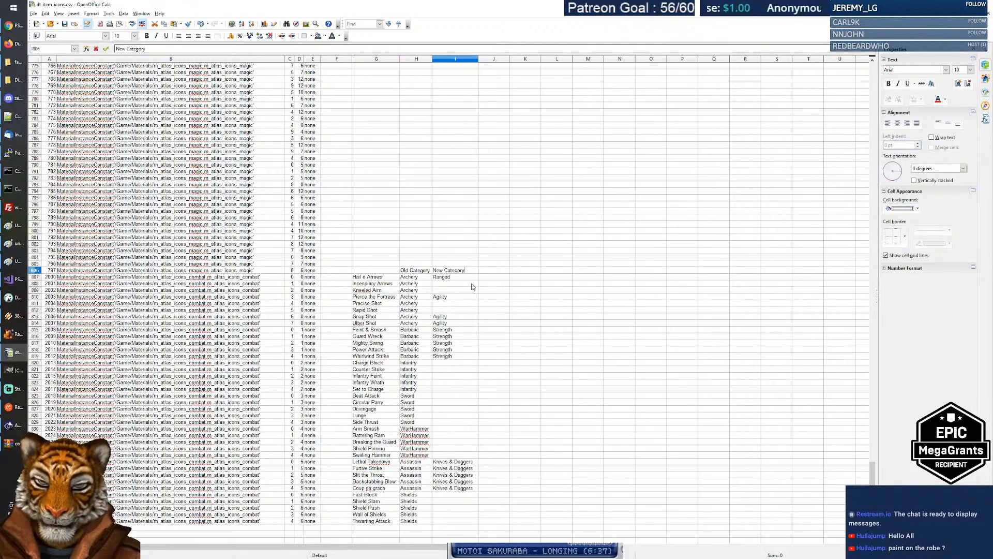
pyautogui.press('Return')
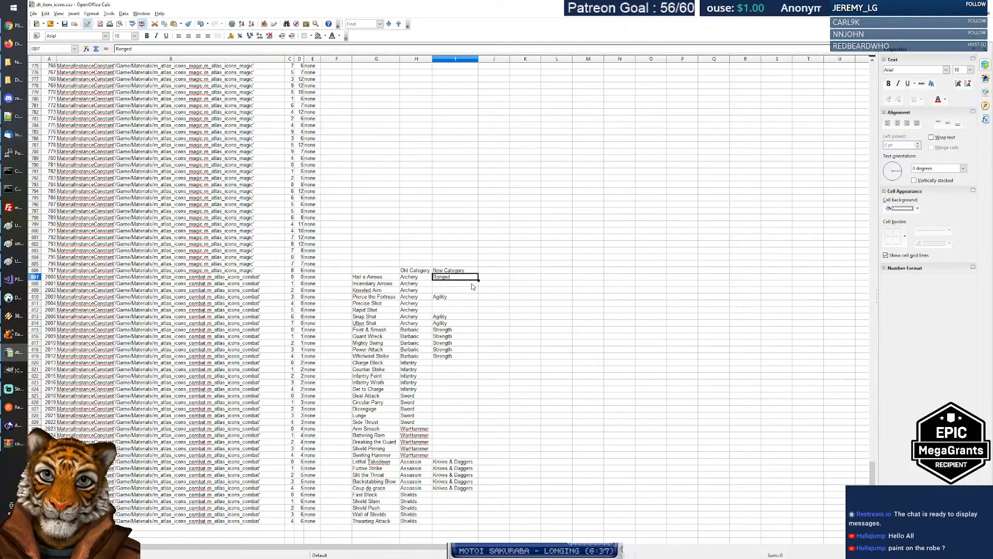
# Copy Ranged from I807 into the empty Archery cells I808:I809 and I811:I812.
pyautogui.hotkey('ctrl', 'c')
pyautogui.press('Down')
pyautogui.hotkey('shift', 'Down')
pyautogui.hotkey('ctrl', 'v')
pyautogui.press('Down')
pyautogui.press('Down')
pyautogui.press('Up')
pyautogui.press('Up')
pyautogui.press('Down')
pyautogui.press('Down')
pyautogui.hotkey('shift', 'Down')
pyautogui.hotkey('ctrl', 'v')
pyautogui.press('Down')
pyautogui.press('Down')
pyautogui.press('Up')
pyautogui.press('Up')
pyautogui.press('Up')
pyautogui.press('Up')
# Enter Sword in I825 as the new category of Beat Attack.
pyautogui.press('Down')
pyautogui.press('Down')
pyautogui.press('Down')
pyautogui.press('Down')
pyautogui.press('Down')
pyautogui.press('Down')
pyautogui.press('Down')
pyautogui.press('Down')
pyautogui.press('Down')
pyautogui.press('Down')
pyautogui.press('Down')
pyautogui.press('Down')
pyautogui.press('Up')
pyautogui.press('Up')
pyautogui.press('Up')
pyautogui.press('Down')
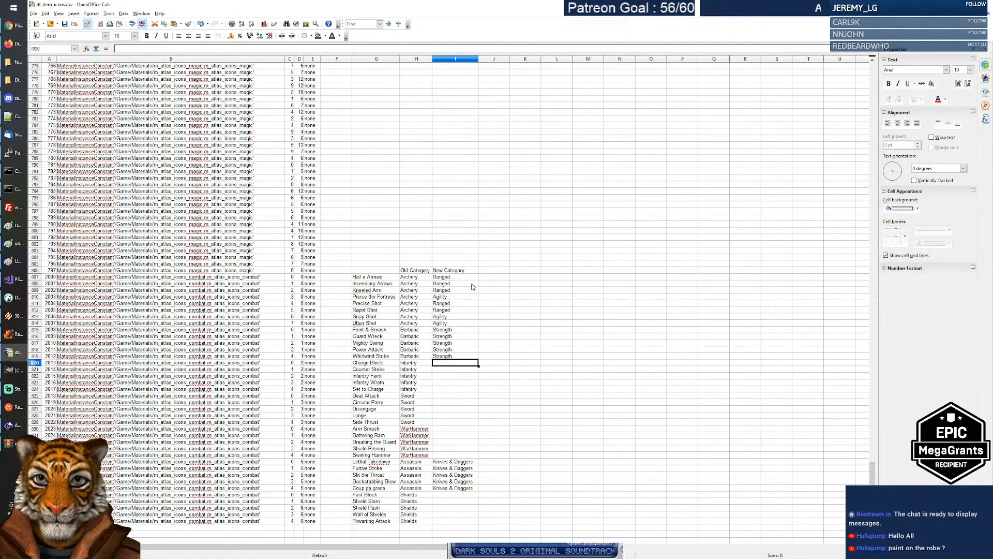
pyautogui.press('Down')
pyautogui.press('Down')
pyautogui.press('Down')
pyautogui.press('Down')
pyautogui.press('Down')
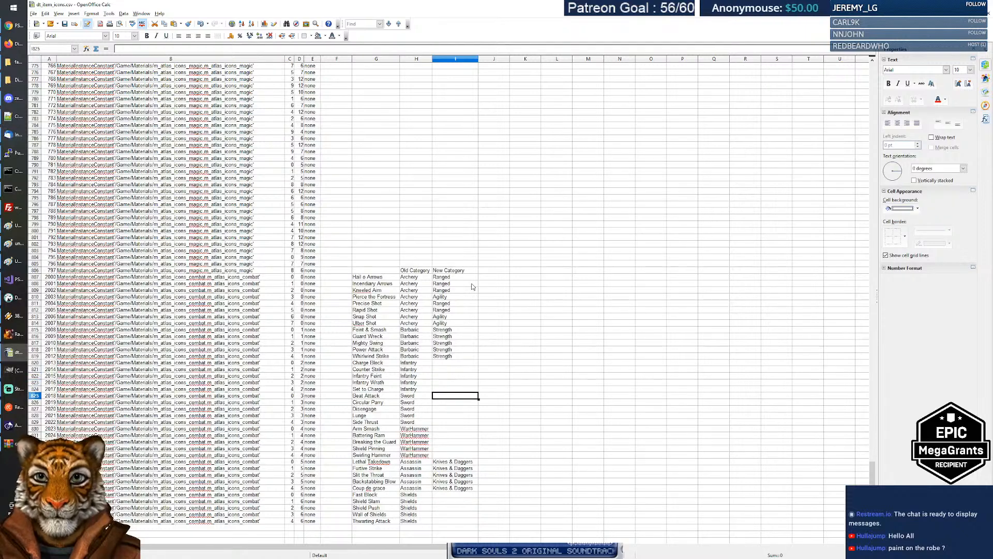
pyautogui.write('Sword')
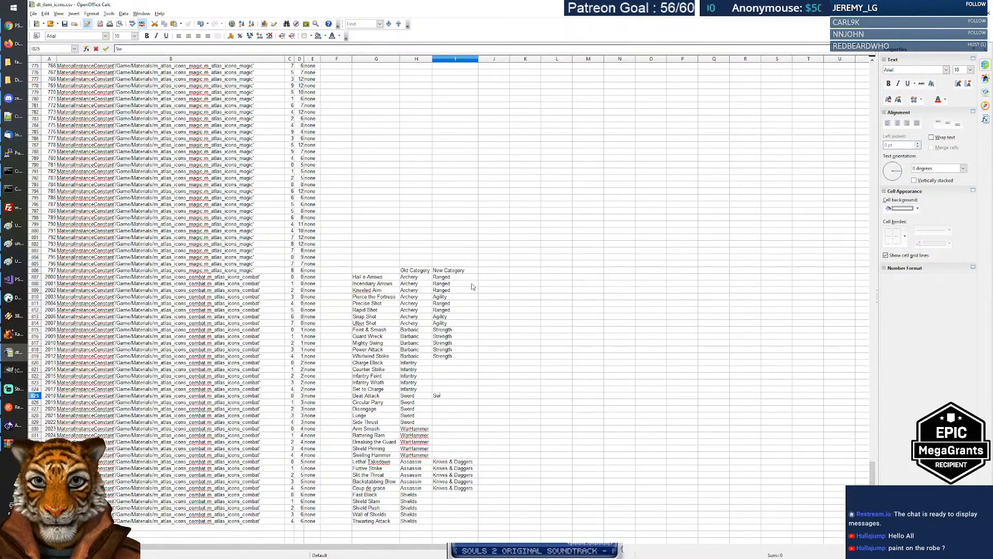
pyautogui.press('Return')
# Copy Sword from I825 into I826:I829 beside the other four Sword talents.
pyautogui.press('Up')
pyautogui.hotkey('ctrl', 'c')
pyautogui.press('Down')
pyautogui.hotkey('shift', 'Down')
pyautogui.hotkey('shift', 'Down')
pyautogui.hotkey('shift', 'Down')
pyautogui.hotkey('ctrl', 'v')
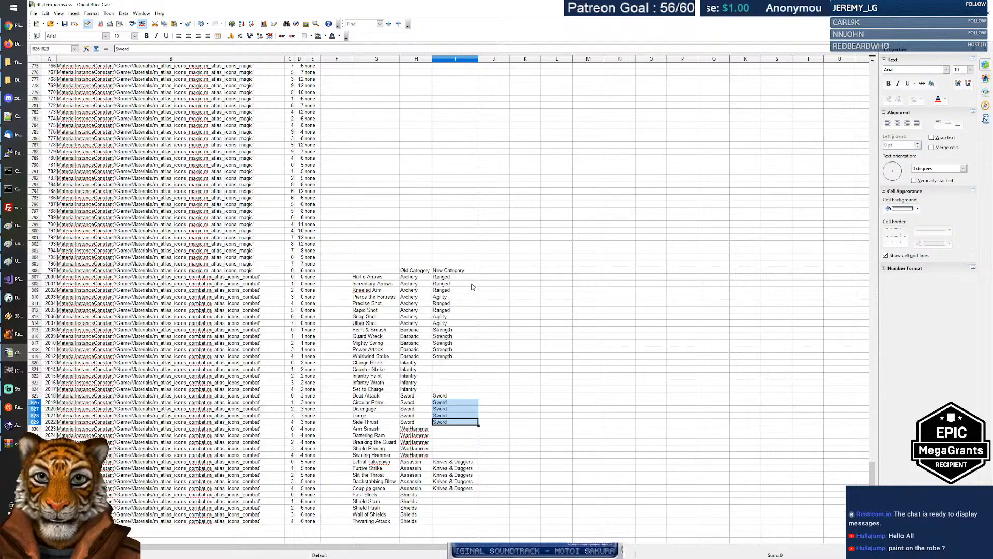
pyautogui.press('Down')
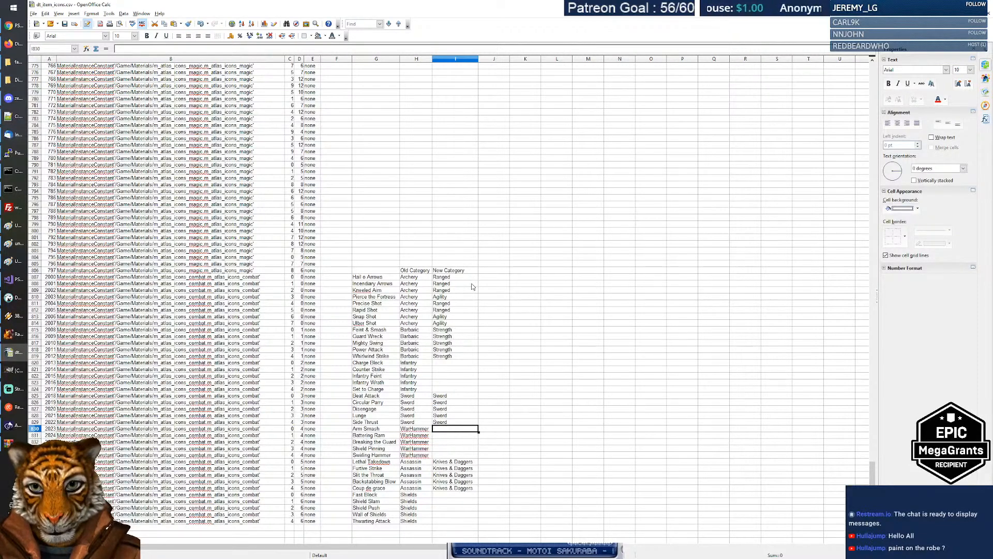
# Copy the skill name Mace & Hammer from the PS Unreal Talents sheet and paste it into I830 of the icon list beside Arm Smash.
pyautogui.hotkey('alt', 'Tab')
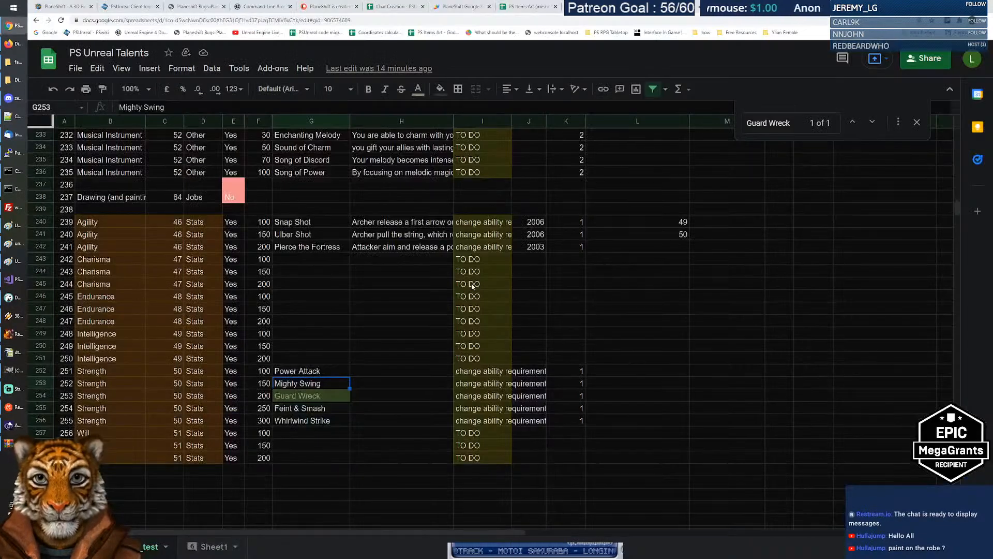
pyautogui.scroll(20, 471, 286)
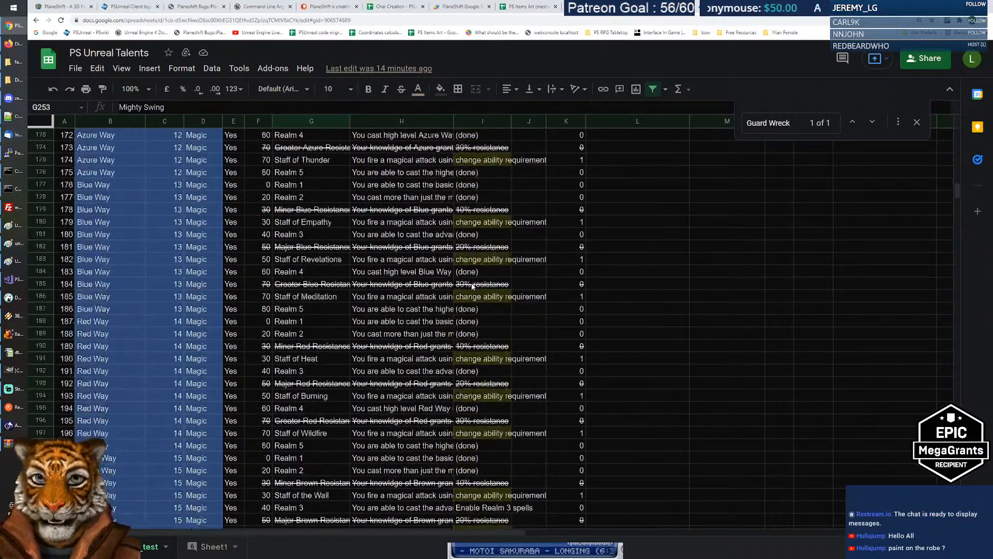
pyautogui.scroll(20, 472, 286)
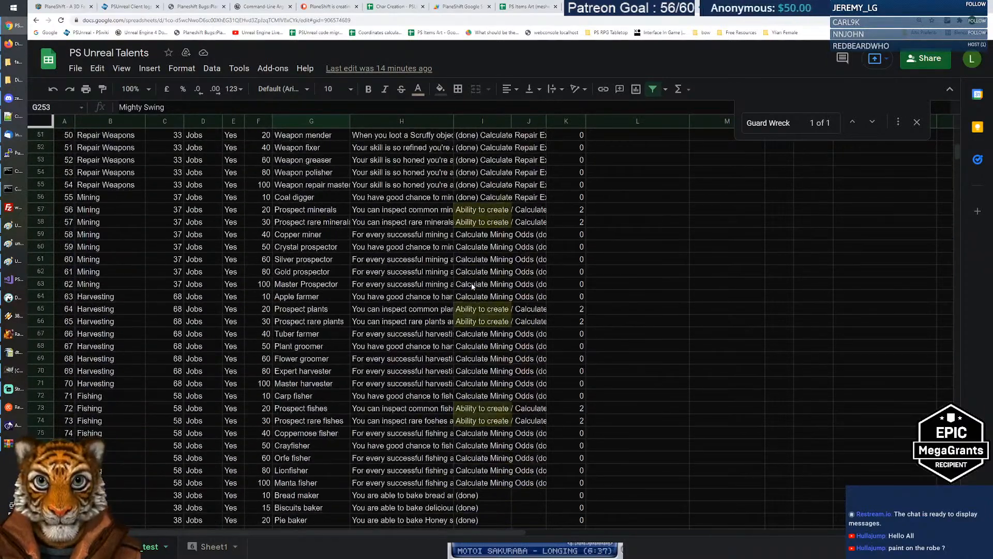
pyautogui.scroll(-1, 470, 288)
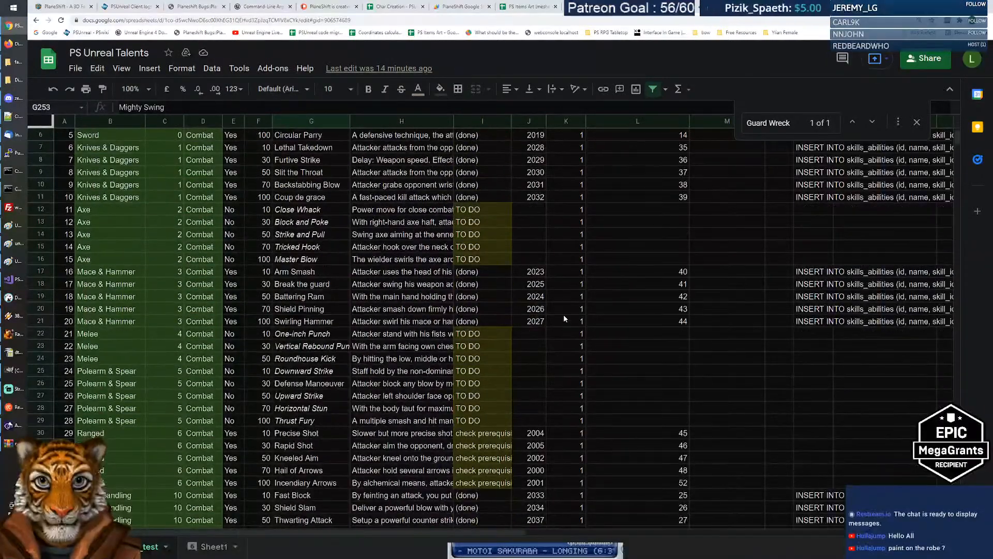
pyautogui.doubleClick(129, 273)
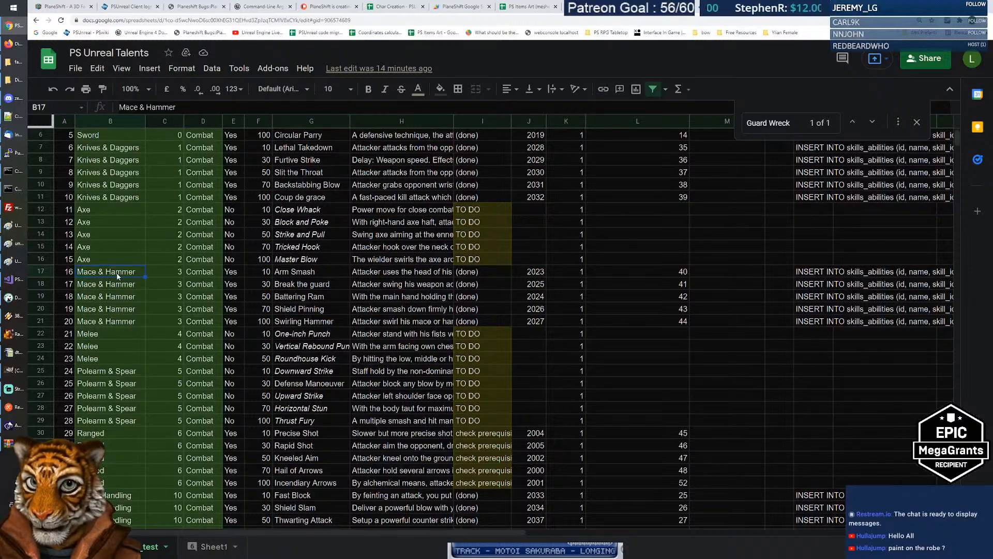
pyautogui.moveTo(129, 273); pyautogui.dragTo(23, 264)
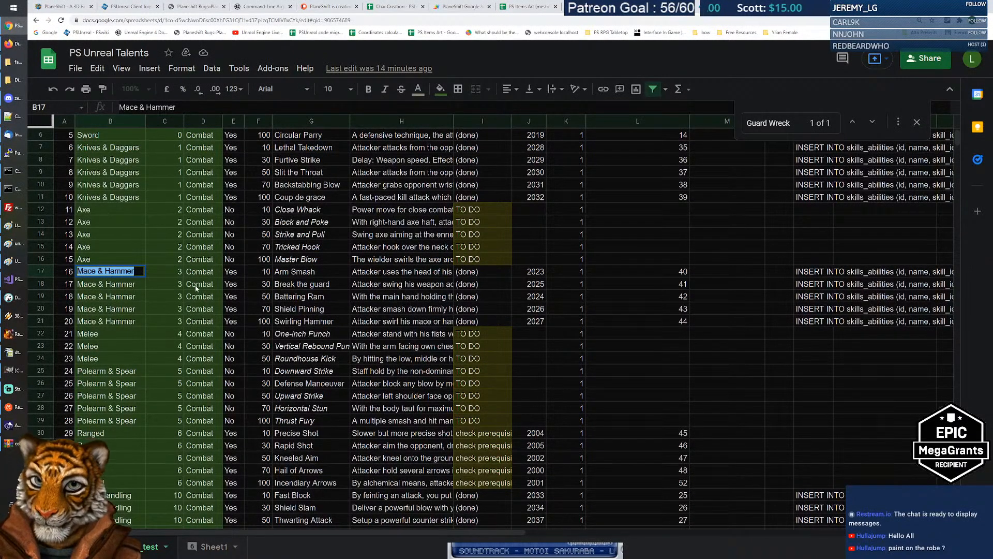
pyautogui.press('Escape')
pyautogui.hotkey('alt', 'Tab')
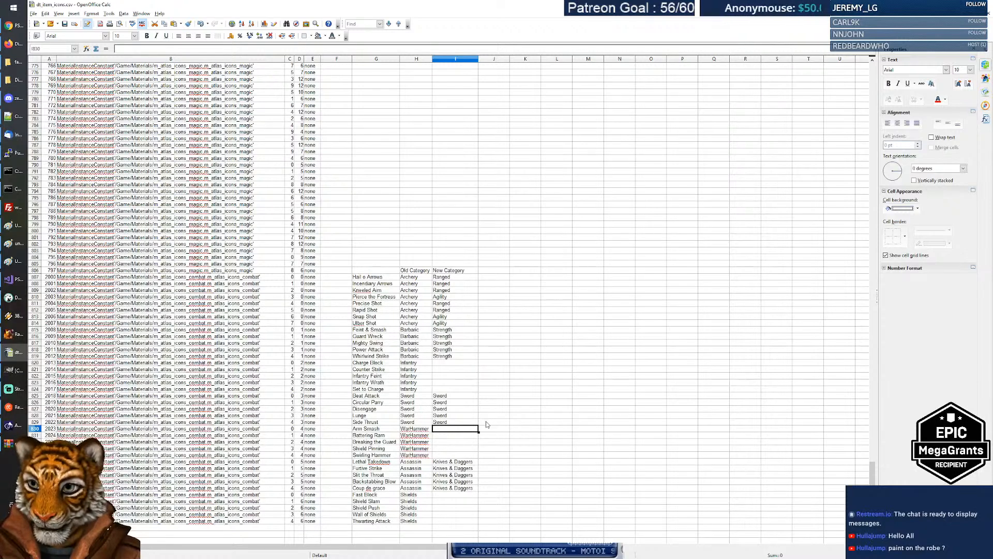
pyautogui.hotkey('ctrl', 'v')
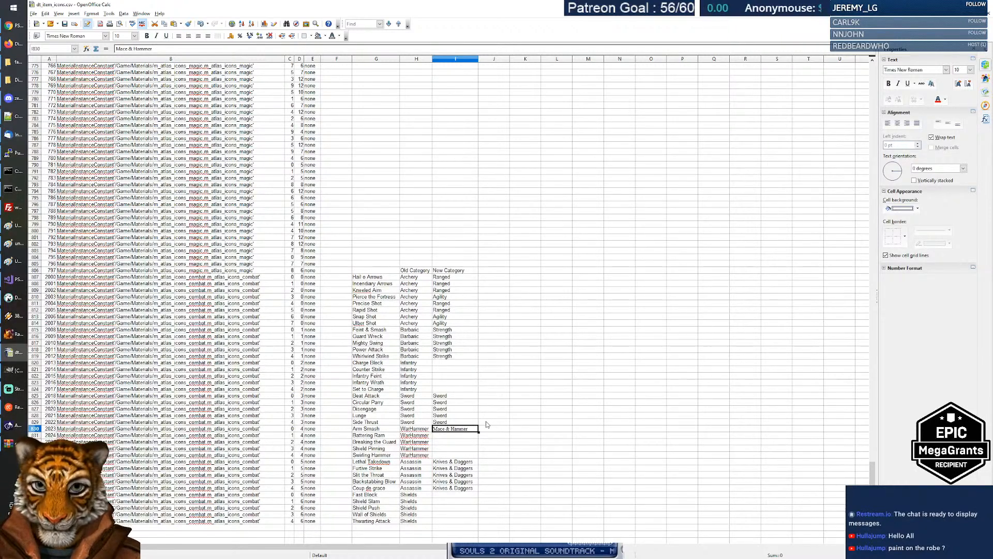
# Fill I831:I834 with Mace & Hammer beside the remaining WarHammer talents.
pyautogui.press('Down')
pyautogui.hotkey('shift', 'Down')
pyautogui.hotkey('shift', 'Down')
pyautogui.hotkey('shift', 'Down')
pyautogui.hotkey('ctrl', 'v')
# Copy the cell formatting of the Sword entry in I829 onto the Mace & Hammer entries in I830:I834.
pyautogui.press('Up')
pyautogui.press('Up')
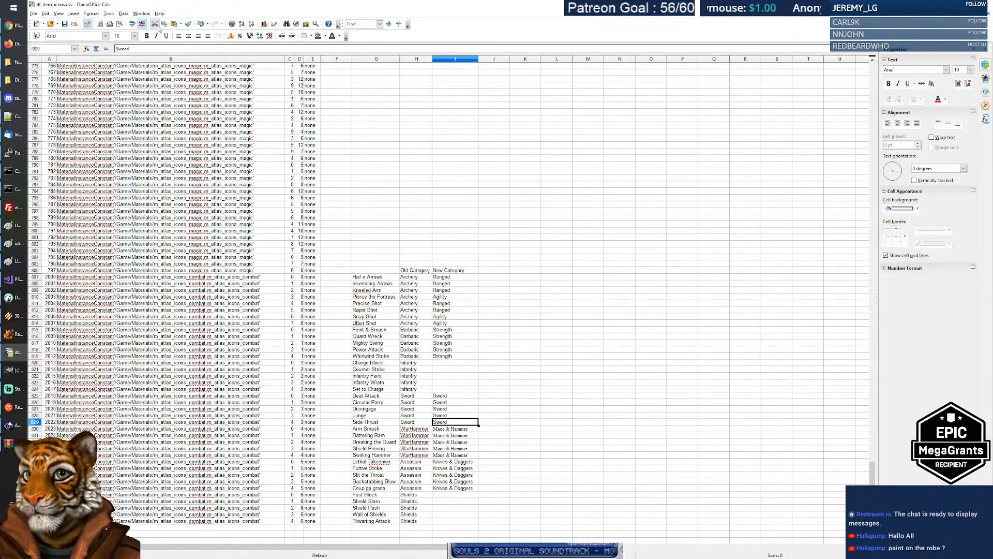
pyautogui.click(453, 428)
pyautogui.hotkey('shift', 'Down')
pyautogui.hotkey('shift', 'Down')
pyautogui.hotkey('shift', 'Down')
pyautogui.hotkey('shift', 'Down')
pyautogui.click(452, 424)
# Copy the skill name Shield Handling from the PS Unreal Talents sheet and paste it into I840 of the icon list beside Fast Block.
pyautogui.press('Down')
pyautogui.press('Down')
pyautogui.press('Down')
pyautogui.press('Down')
pyautogui.press('Down')
pyautogui.press('Down')
pyautogui.press('Down')
pyautogui.press('Down')
pyautogui.press('Down')
pyautogui.click(447, 493)
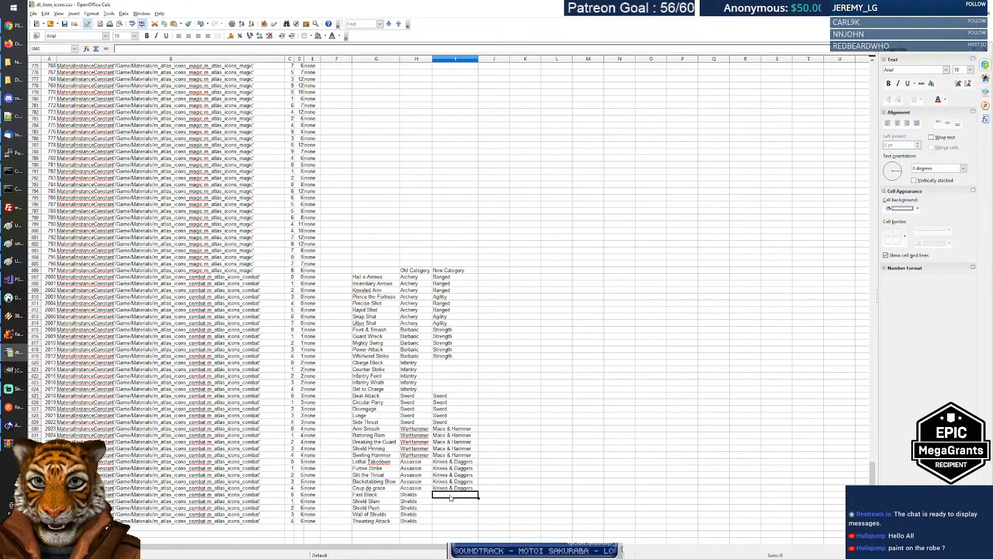
pyautogui.hotkey('alt', 'Tab')
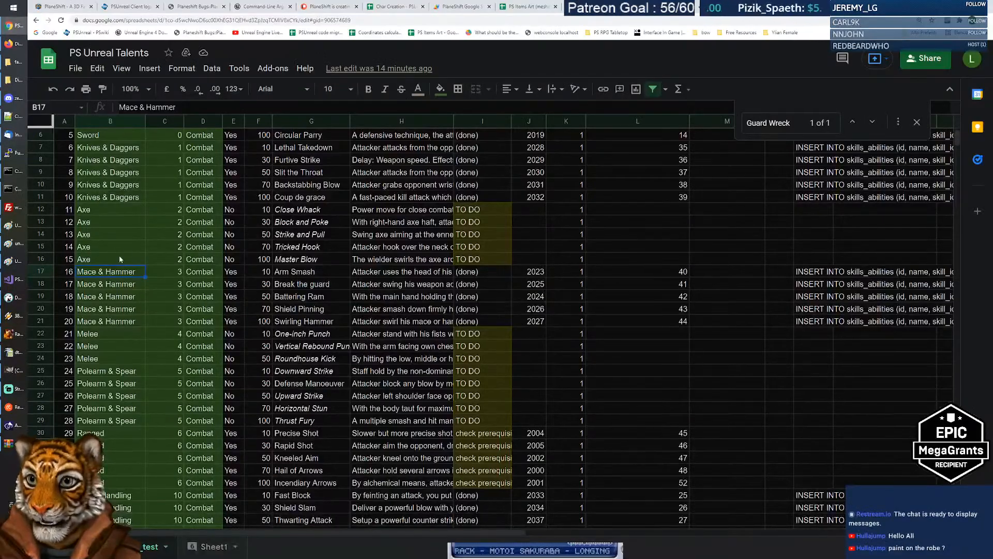
pyautogui.scroll(-4, 122, 257)
pyautogui.click(137, 348)
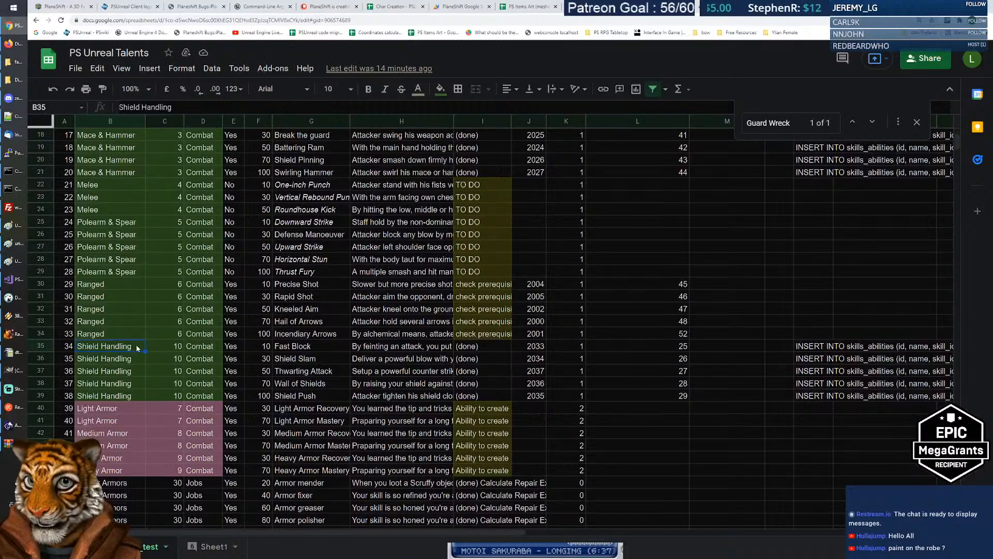
pyautogui.doubleClick(138, 346)
pyautogui.hotkey('ctrl', 'a')
pyautogui.hotkey('ctrl', 'c')
pyautogui.hotkey('alt', 'Tab')
pyautogui.hotkey('ctrl', 'v')
# Paste Shield Handling into I841:I844 beside the other four Shields talents.
pyautogui.click(439, 501)
pyautogui.hotkey('ctrl', 'v')
pyautogui.click(441, 508)
pyautogui.hotkey('ctrl', 'v')
pyautogui.click(444, 515)
pyautogui.hotkey('ctrl', 'v')
pyautogui.click(446, 521)
pyautogui.hotkey('ctrl', 'v')
# Apply the cell formatting of the Knives & Daggers entry in I839 to the Shield Handling entries in I840:I844.
pyautogui.click(453, 488)
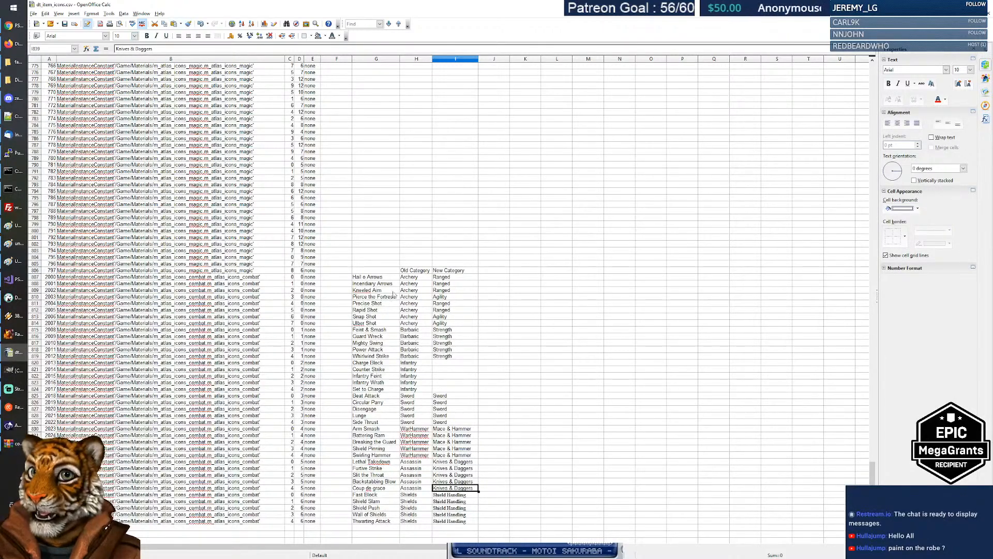
pyautogui.moveTo(454, 500)
pyautogui.mouseDown()
pyautogui.moveTo(456, 517)
pyautogui.moveTo(459, 491)
pyautogui.mouseUp()
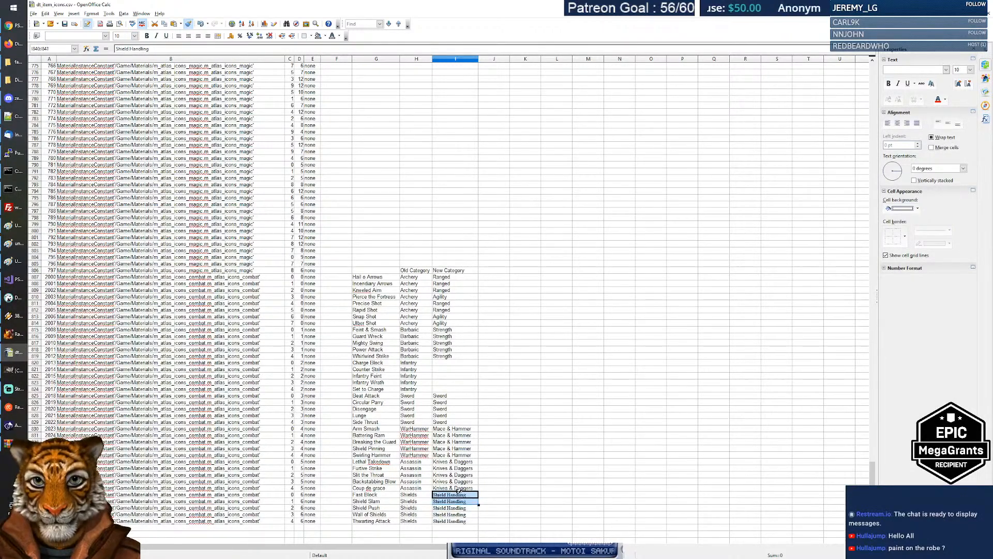
pyautogui.click(459, 490)
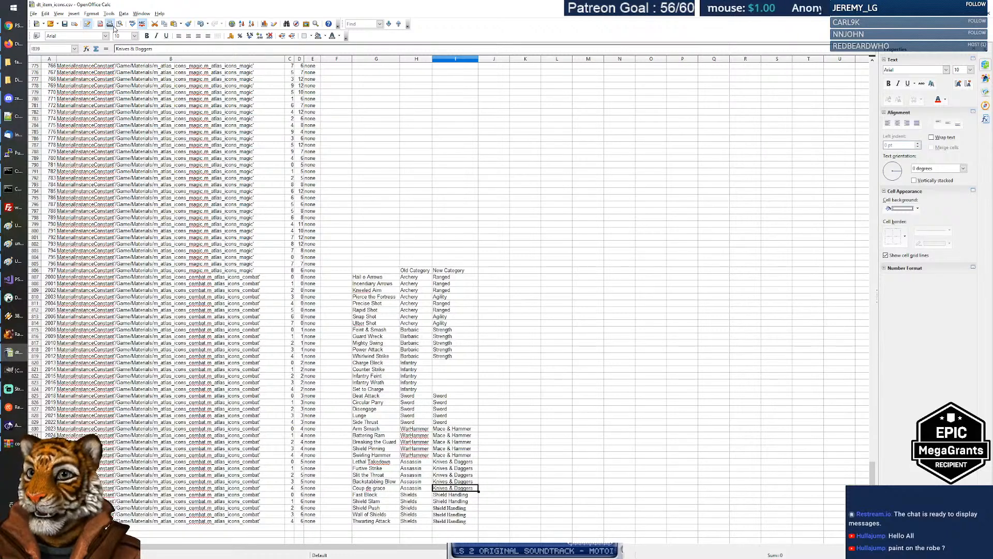
pyautogui.click(189, 24)
pyautogui.moveTo(448, 493); pyautogui.dragTo(450, 521)
pyautogui.click(451, 475)
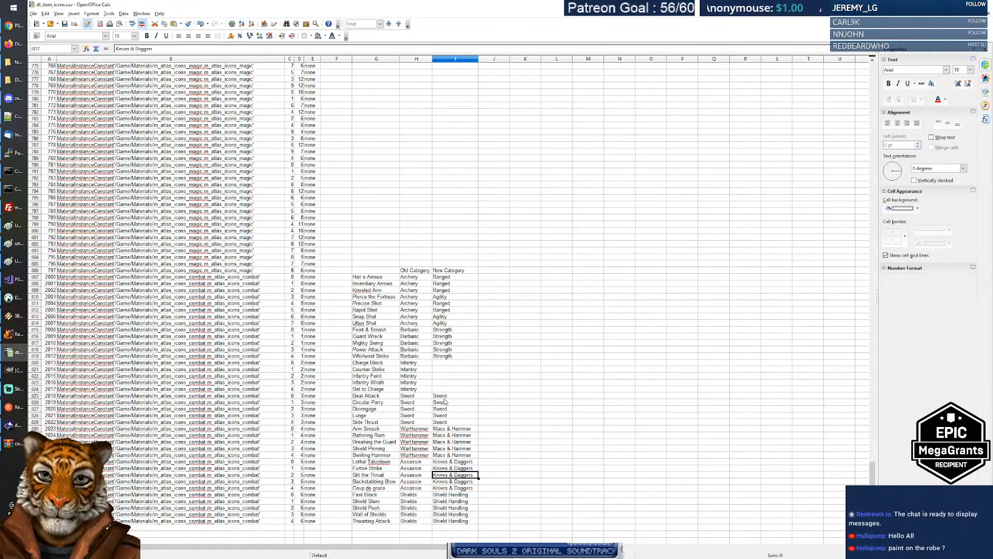
# Look through the combat skills in the PS Unreal Talents sheet for the Infantry talents that still lack a new category.
pyautogui.moveTo(447, 364); pyautogui.dragTo(448, 383)
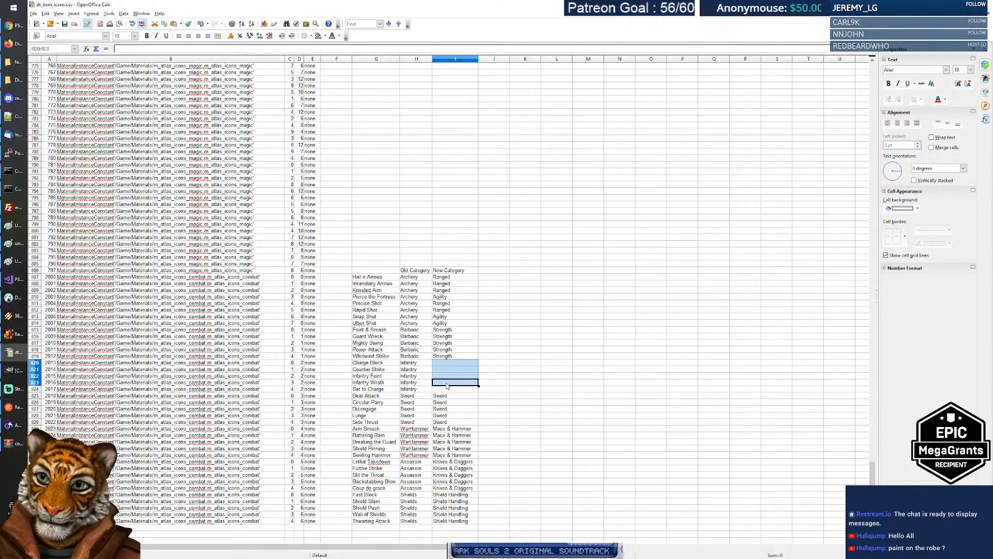
pyautogui.hotkey('alt', 'Tab')
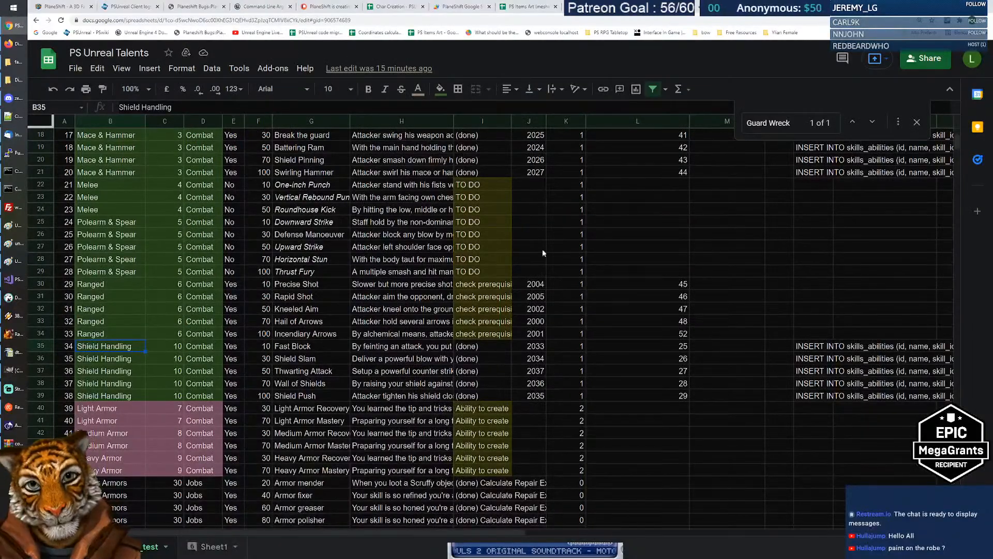
pyautogui.scroll(6, 533, 293)
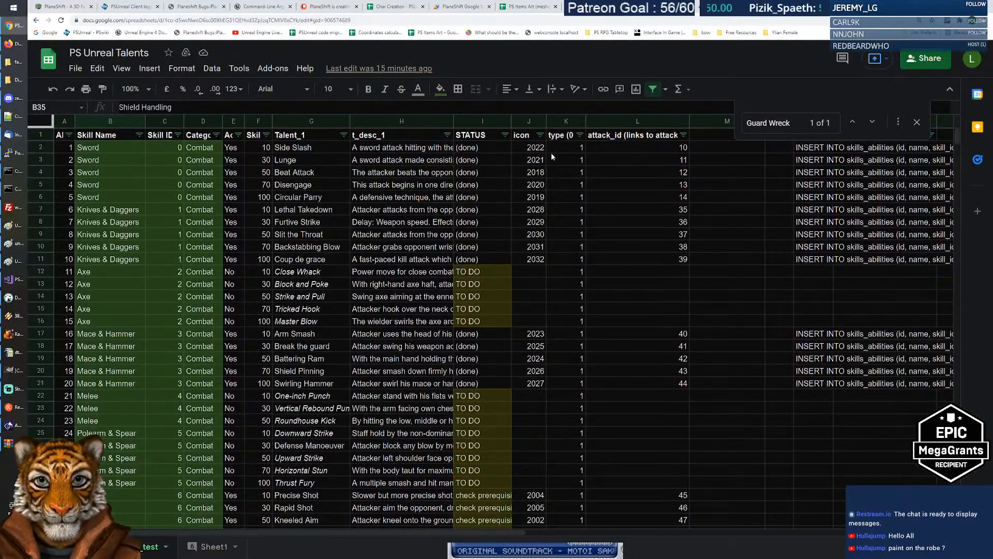
pyautogui.scroll(-13, 551, 238)
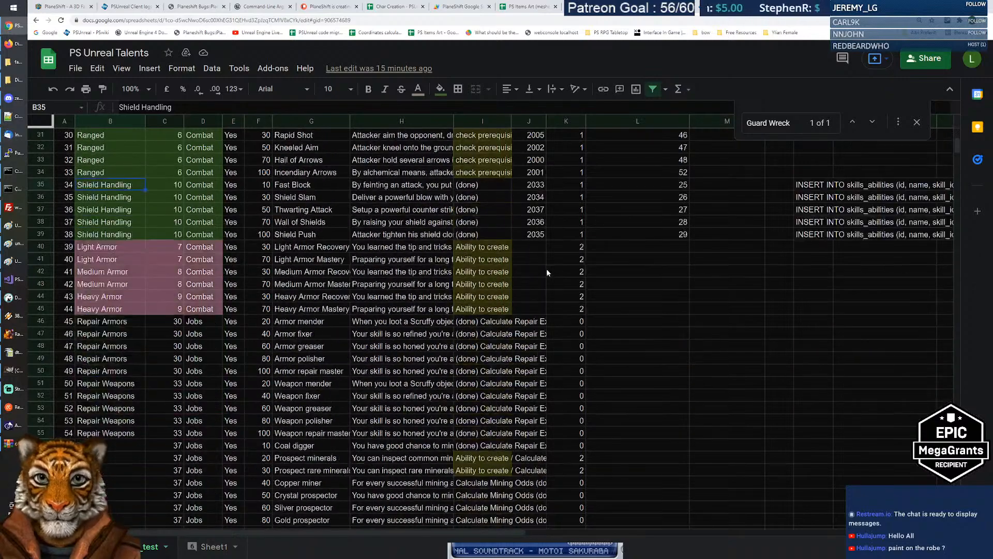
pyautogui.scroll(-1, 546, 268)
pyautogui.scroll(14, 545, 268)
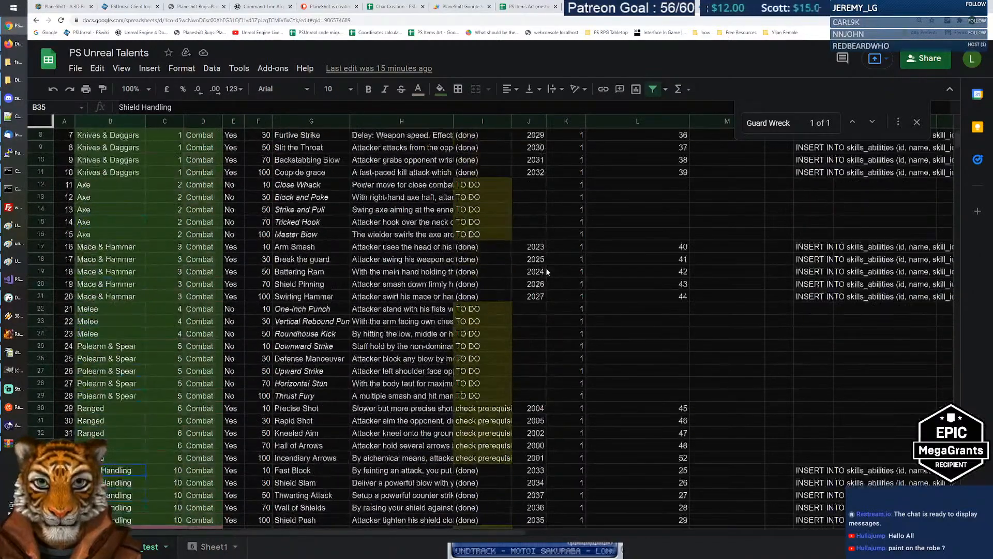
pyautogui.hotkey('alt', 'Tab')
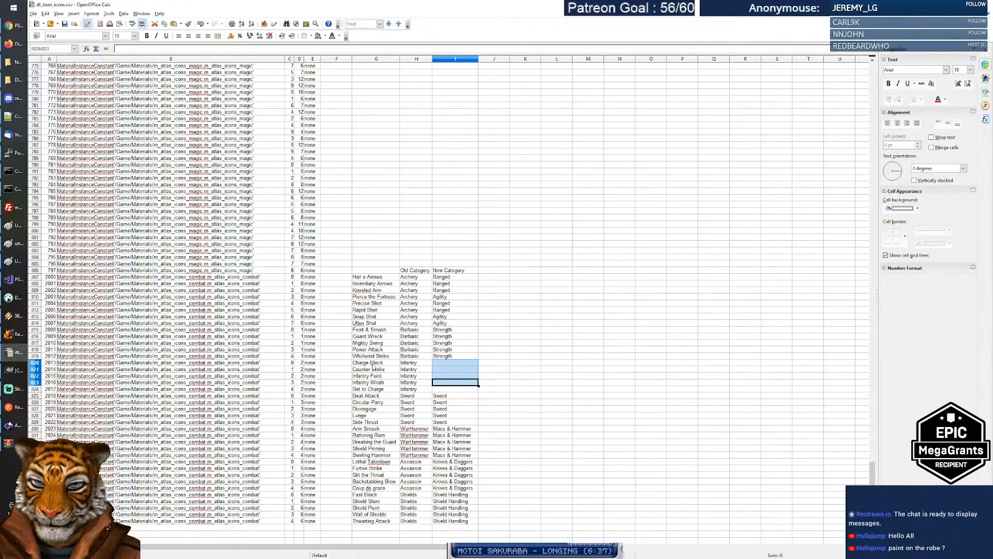
# Check the jobs, magic, other and stats sections of PS Unreal Talents for the Infantry talents such as Charge Block and Counter Strike.
pyautogui.hotkey('alt', 'Tab')
pyautogui.scroll(-17, 514, 369)
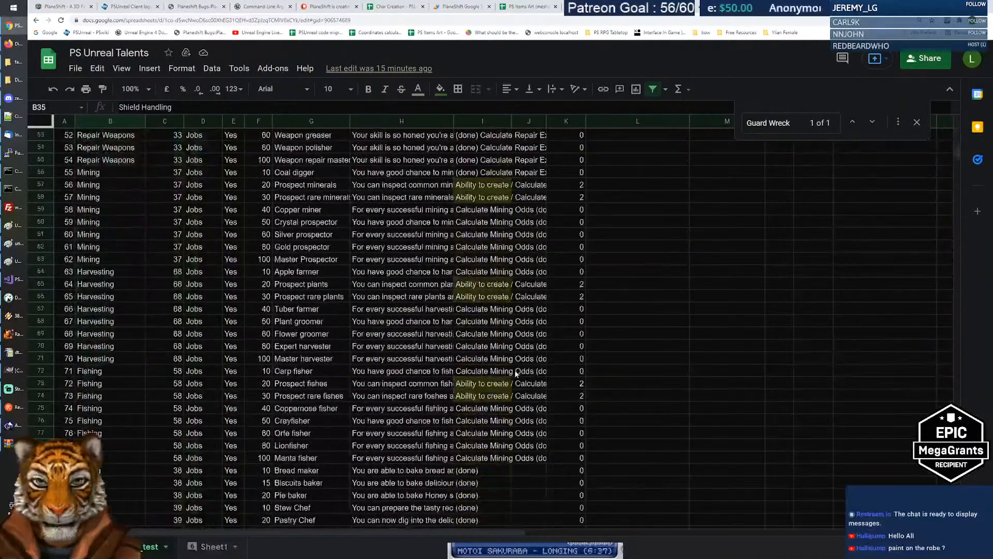
pyautogui.scroll(-20, 516, 373)
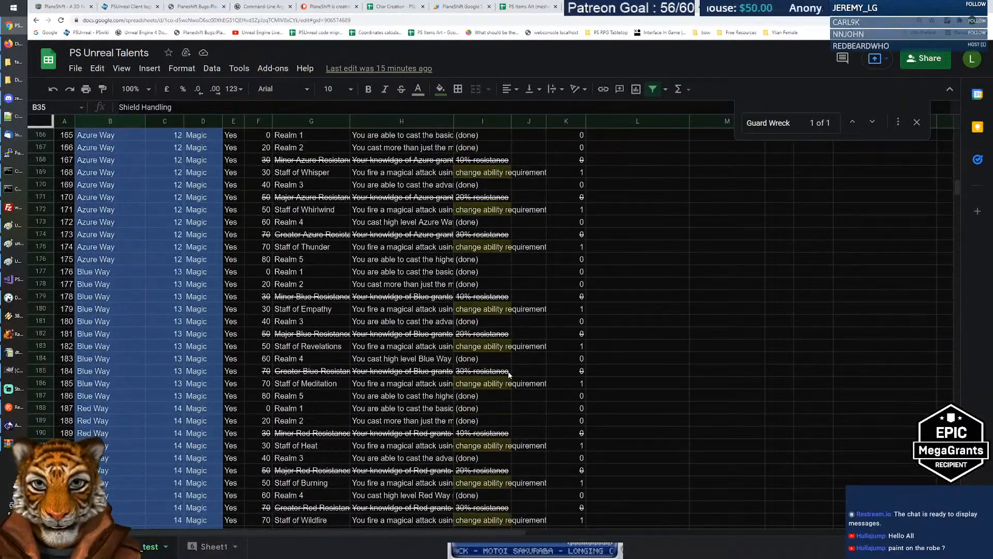
pyautogui.scroll(-20, 507, 375)
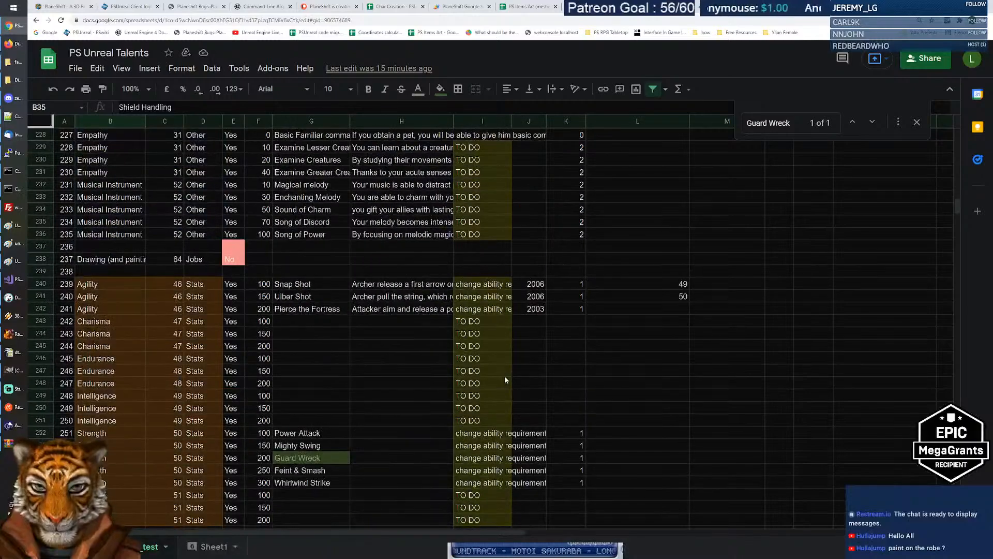
pyautogui.scroll(-4, 505, 379)
pyautogui.scroll(8, 505, 380)
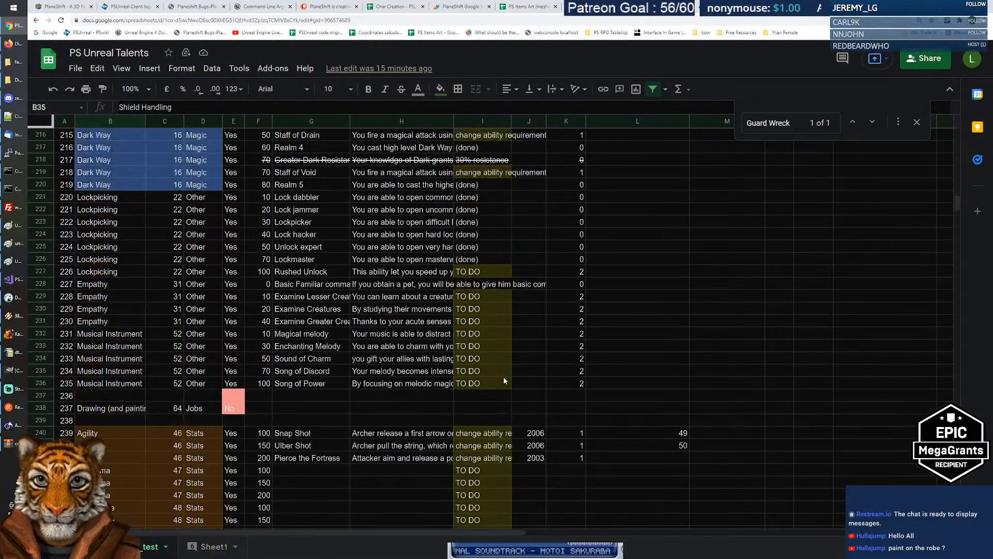
pyautogui.scroll(5, 504, 380)
pyautogui.scroll(-12, 503, 379)
pyautogui.hotkey('alt', 'Tab')
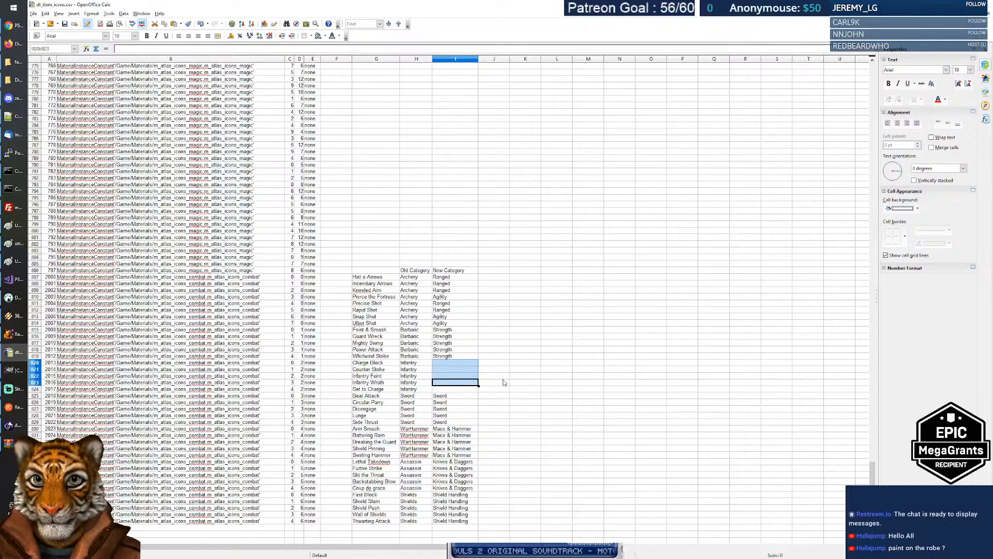
# Switch to the combat icons image in GIMP and compare its icon rows with the talents in dt_item_icons.csv.
pyautogui.hotkey('alt', 'Tab')
pyautogui.hotkey('alt', 'Tab')
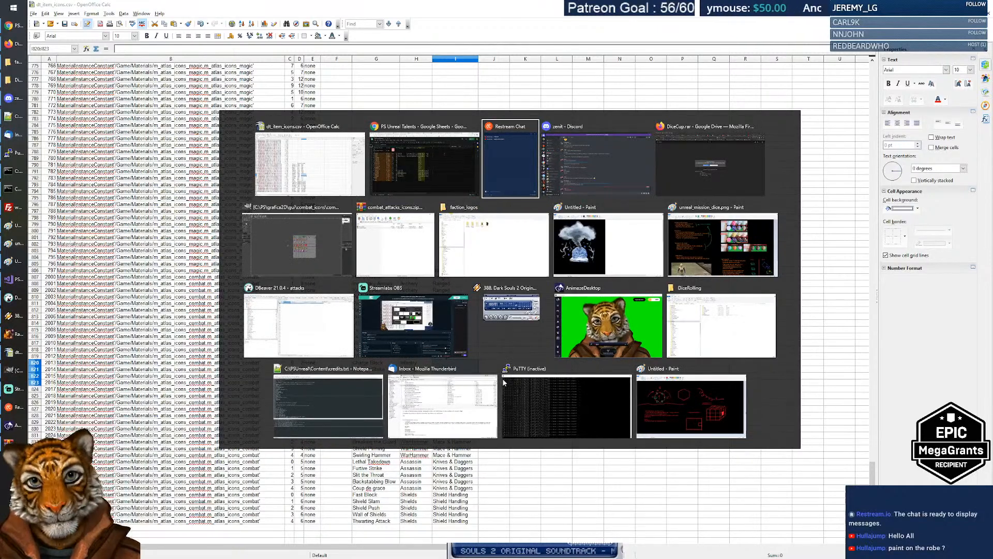
pyautogui.click(339, 251)
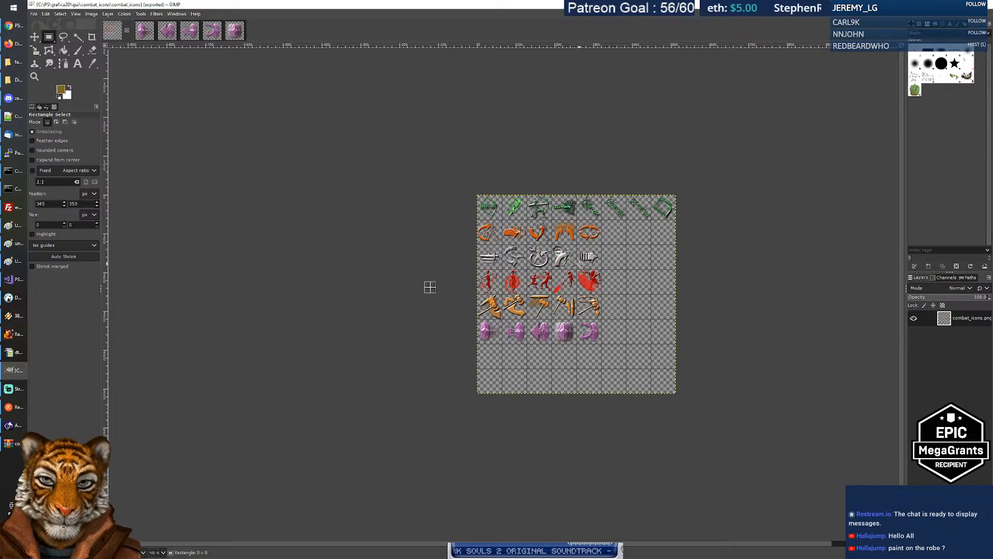
pyautogui.hotkey('alt', 'Tab')
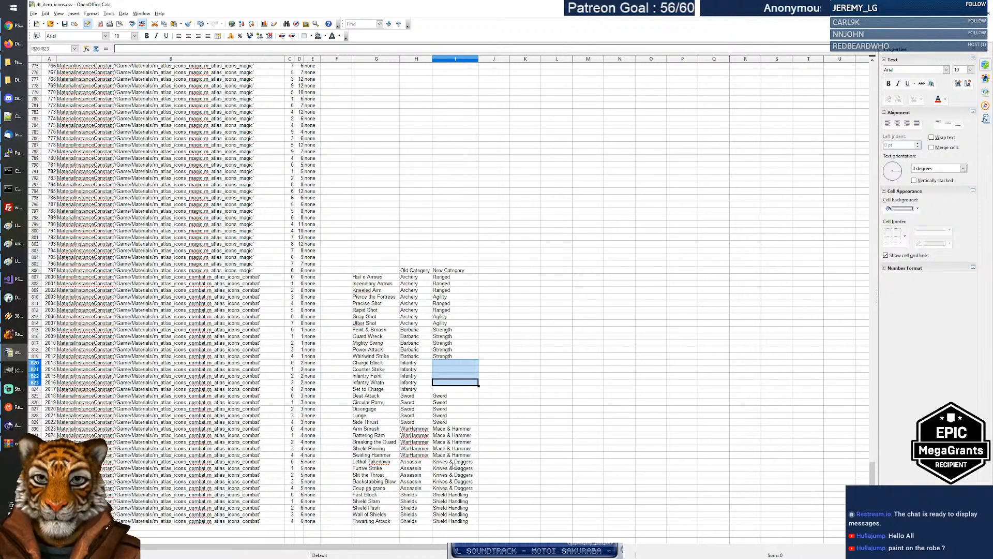
pyautogui.hotkey('alt', 'Tab')
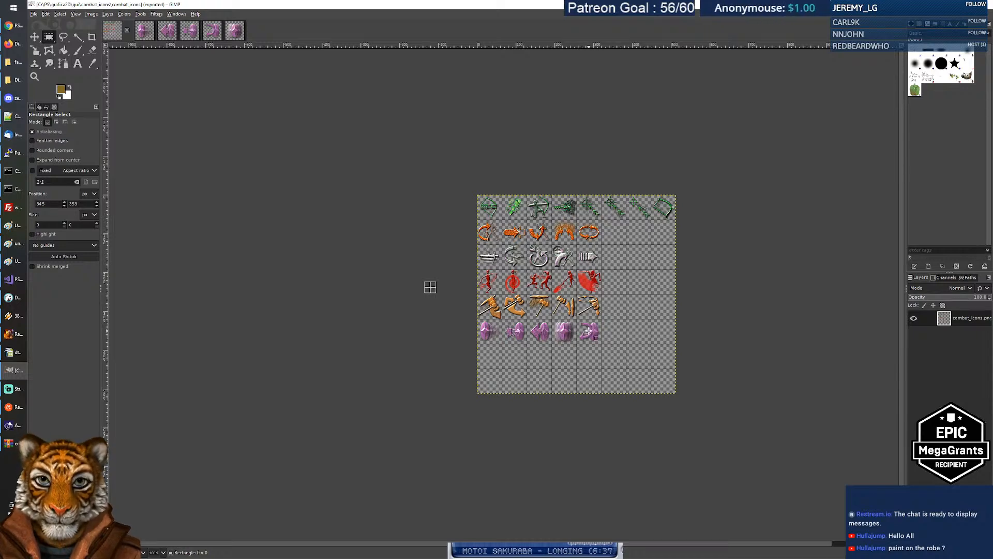
pyautogui.hotkey('alt', 'Tab')
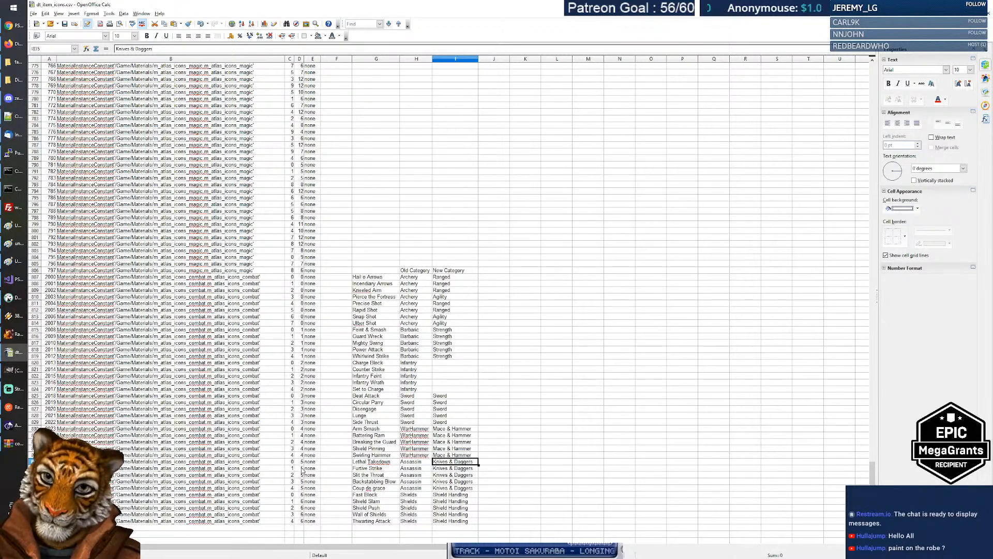
# Compare the row indices of the Archery icons in D807:D814 and Barbaric icons in D815:D819 with the combat icons image.
pyautogui.moveTo(302, 277); pyautogui.dragTo(301, 325)
pyautogui.hotkey('alt', 'Tab')
pyautogui.hotkey('alt', 'Tab')
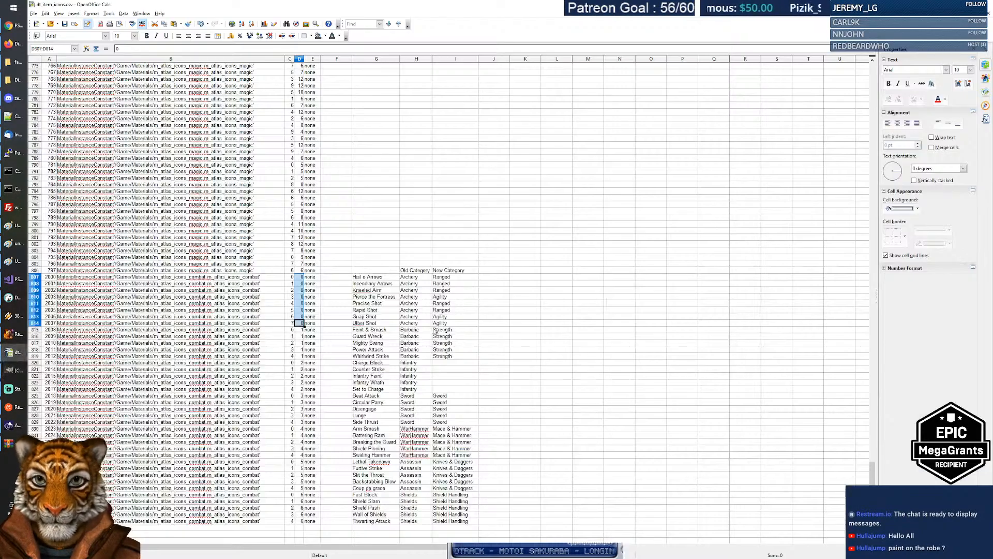
pyautogui.moveTo(302, 330); pyautogui.dragTo(302, 356)
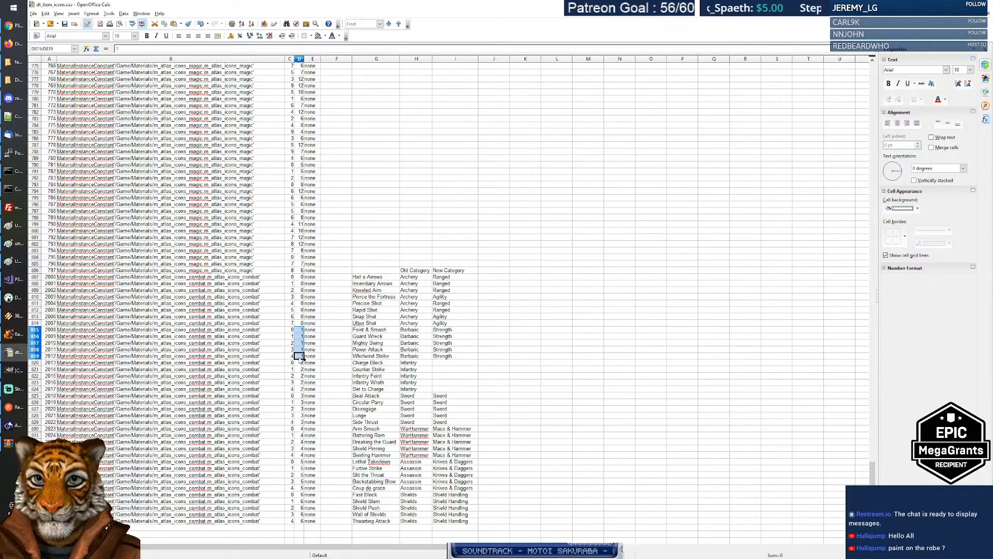
pyautogui.hotkey('alt', 'Tab')
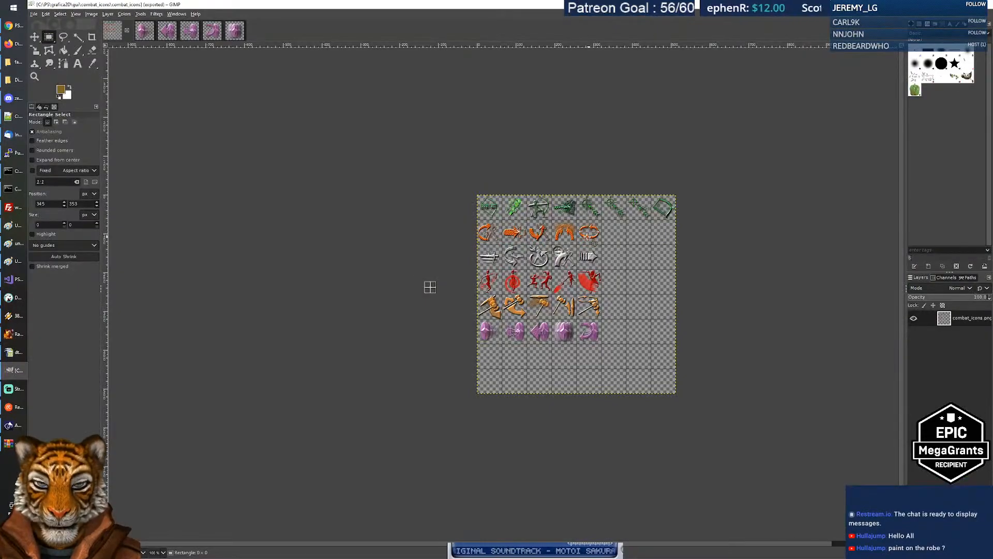
# In File Explorer, go to the gui\combat_icons folder under grafica2D and open combat_attacks_icons.zip.
pyautogui.click(14, 62)
pyautogui.click(14, 79)
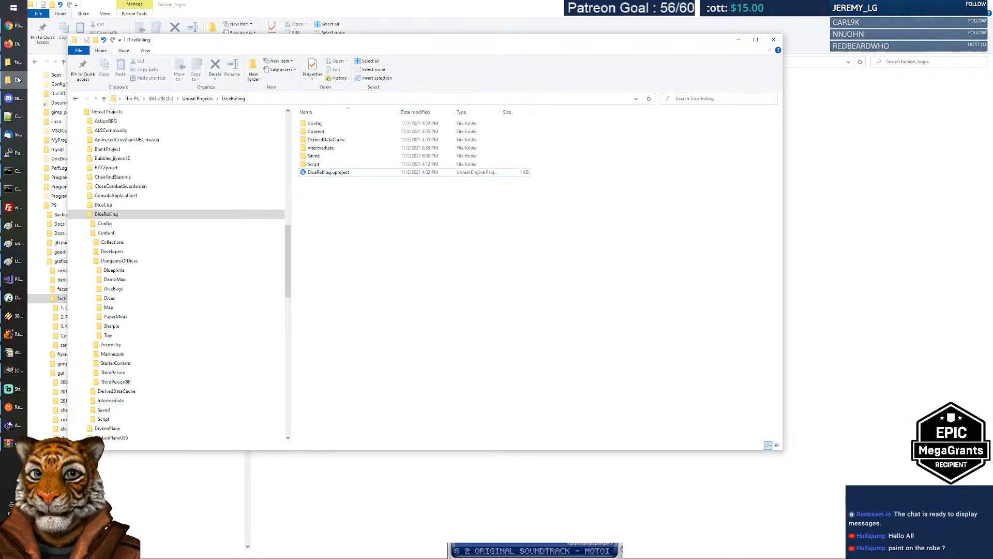
pyautogui.hotkey('alt', 'Tab')
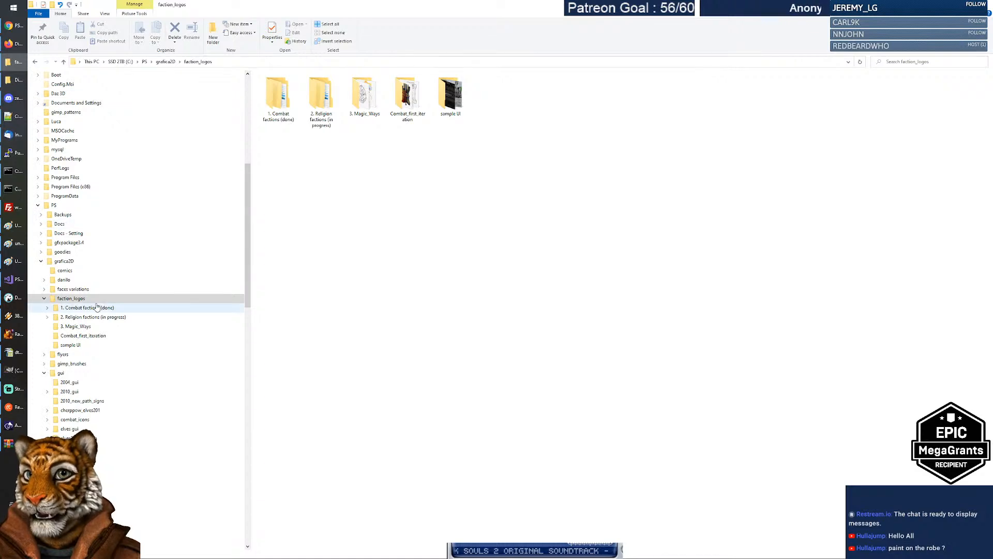
pyautogui.doubleClick(68, 298)
pyautogui.click(62, 326)
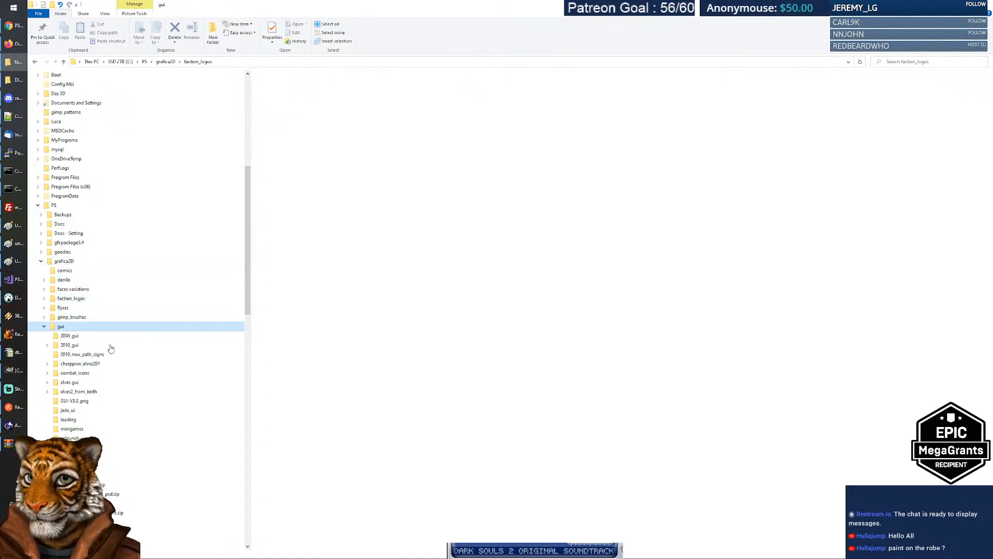
pyautogui.click(75, 372)
pyautogui.click(455, 107)
pyautogui.doubleClick(455, 107)
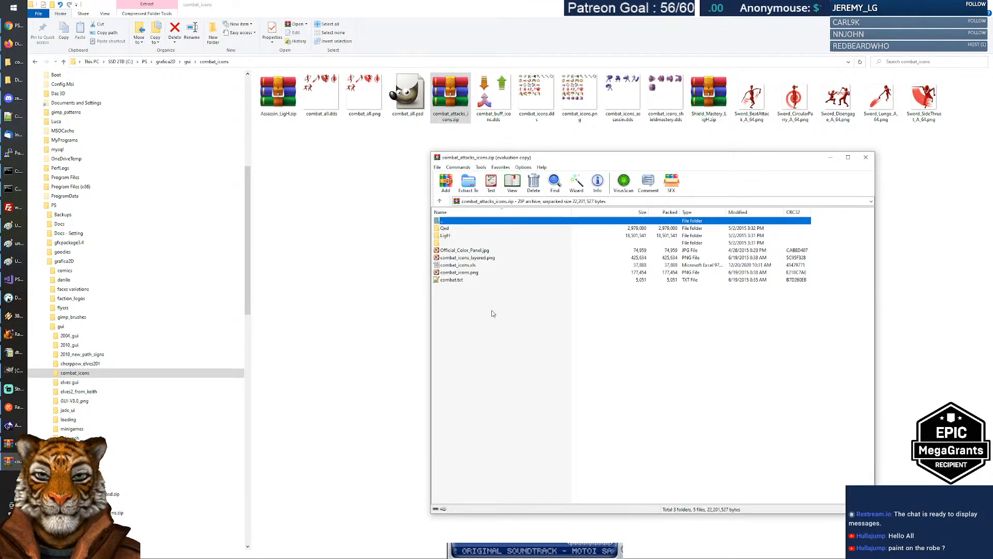
# Browse the LigH and Qed folders of the archive for the original combat icon artwork.
pyautogui.click(694, 337)
pyautogui.doubleClick(454, 236)
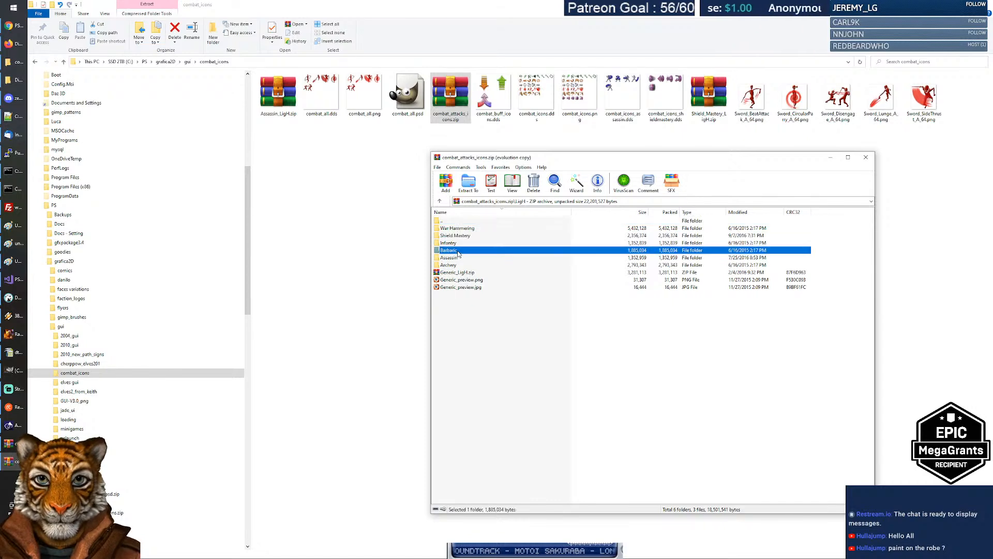
pyautogui.doubleClick(457, 251)
pyautogui.doubleClick(454, 223)
pyautogui.doubleClick(455, 223)
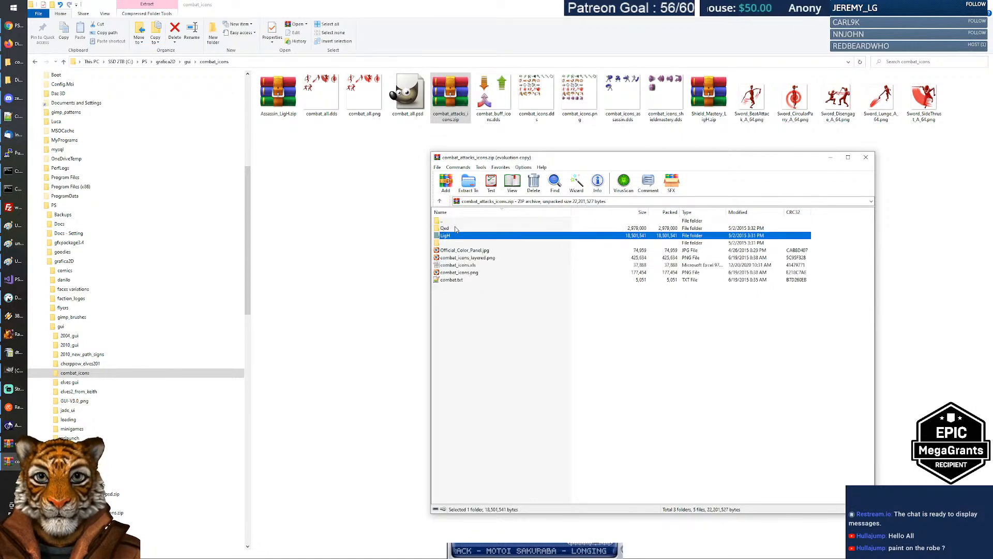
pyautogui.doubleClick(456, 228)
pyautogui.doubleClick(477, 229)
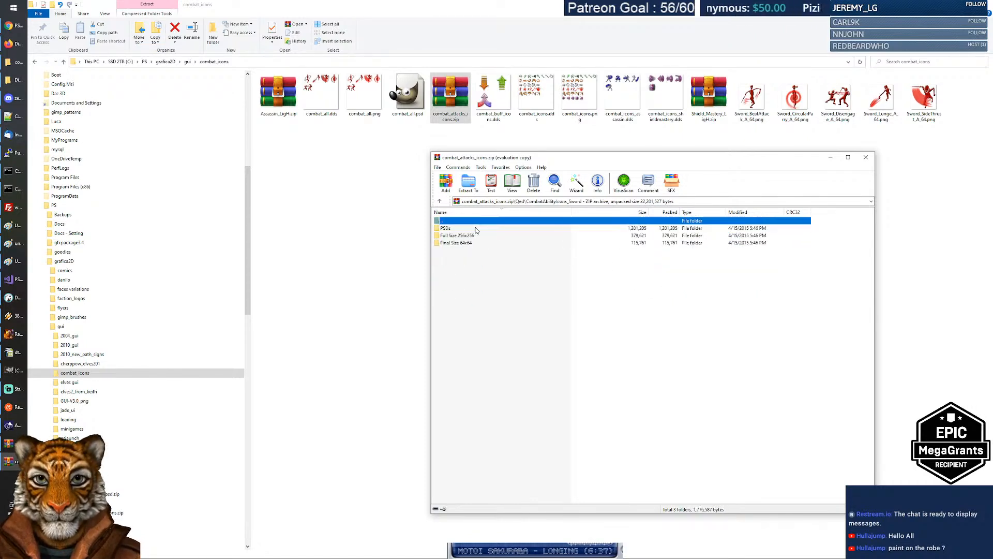
pyautogui.doubleClick(456, 223)
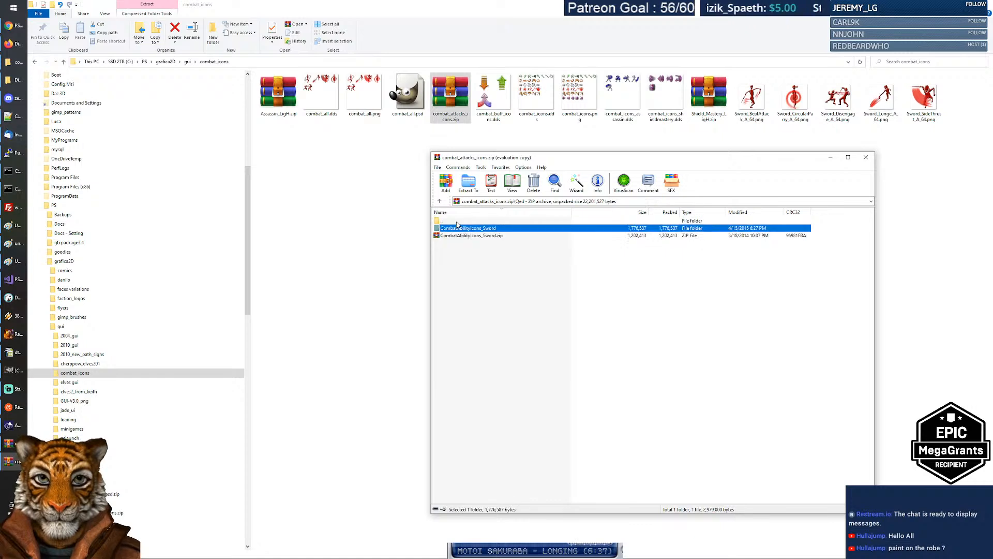
pyautogui.doubleClick(456, 223)
# View Barbaric_preview.png from the LigH\Barbaric folder of the archive and examine the icon names.
pyautogui.doubleClick(457, 236)
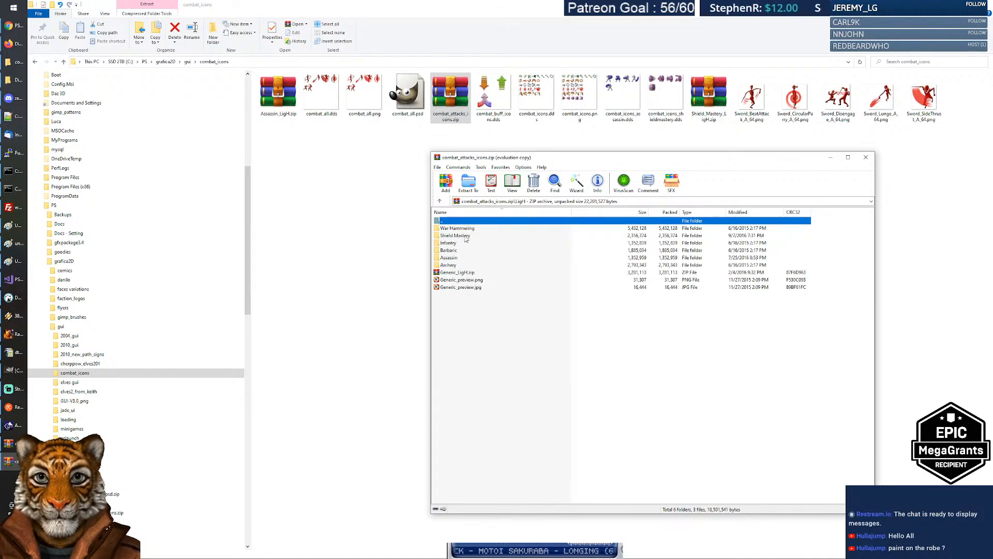
pyautogui.doubleClick(451, 250)
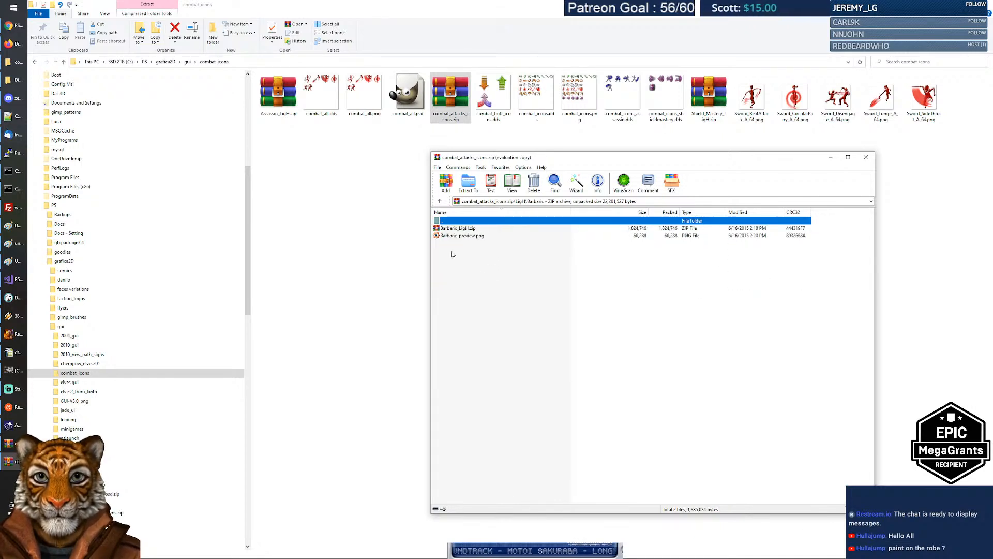
pyautogui.click(463, 235)
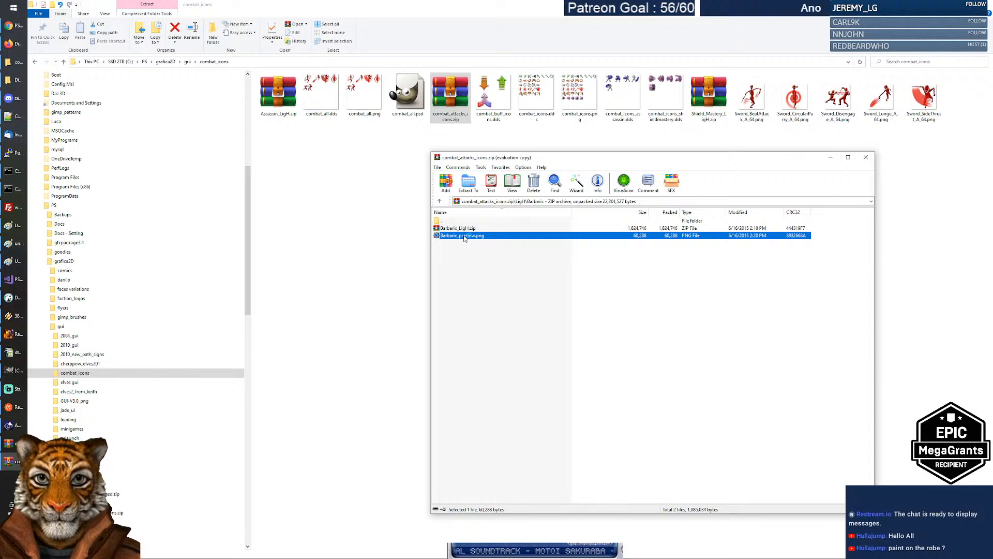
pyautogui.doubleClick(465, 237)
pyautogui.click(503, 277)
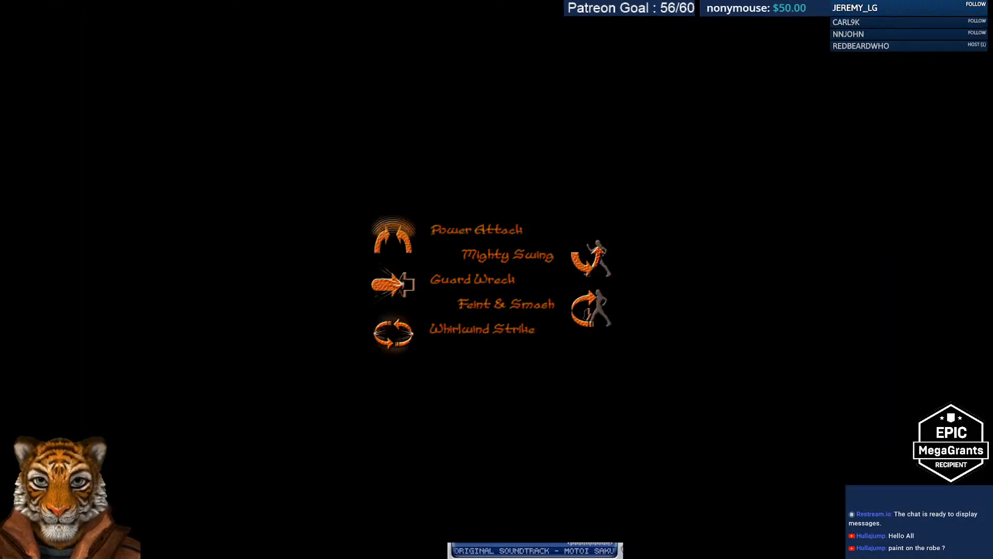
pyautogui.click(502, 276)
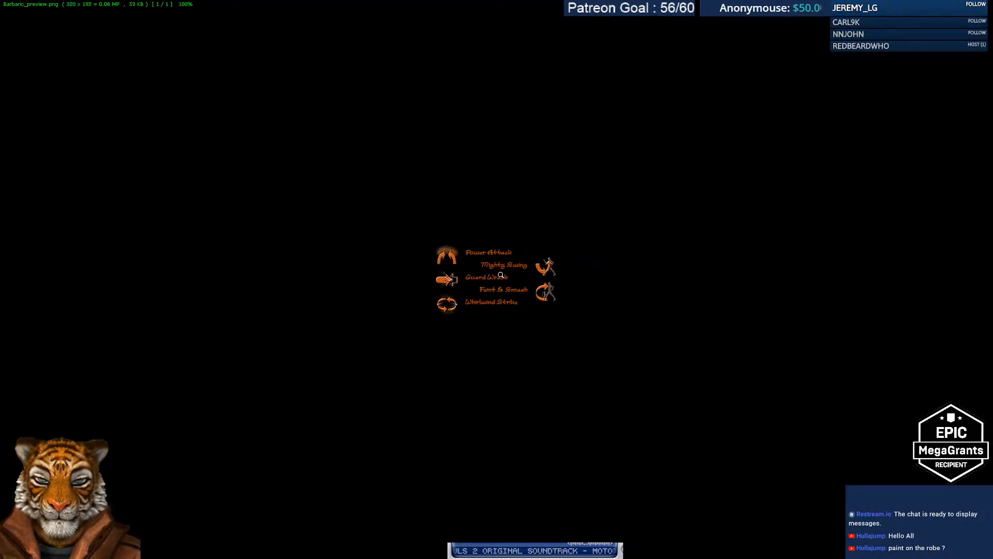
# Close the Barbaric preview and the archive, and return to dt_item_icons.csv in OpenOffice Calc.
pyautogui.press('Escape')
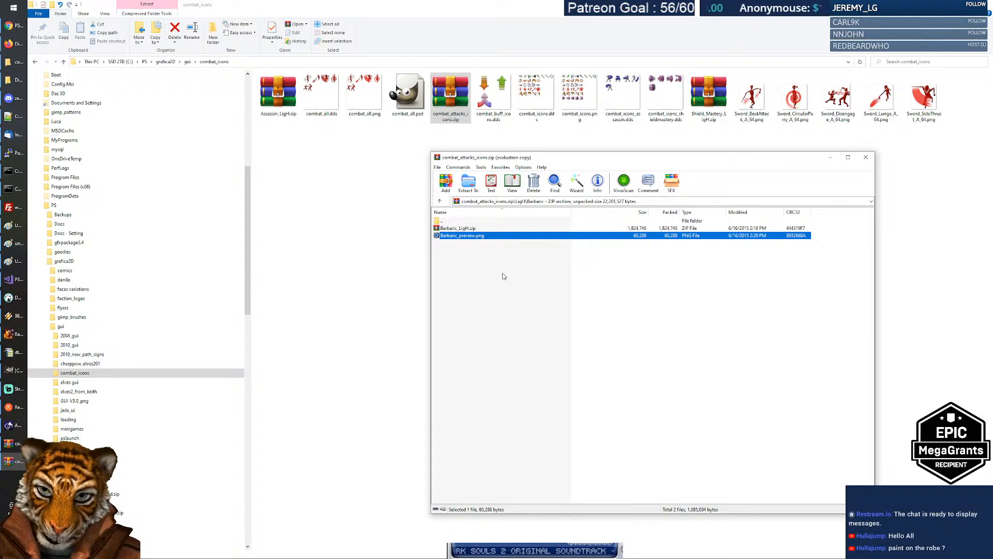
pyautogui.press('Escape')
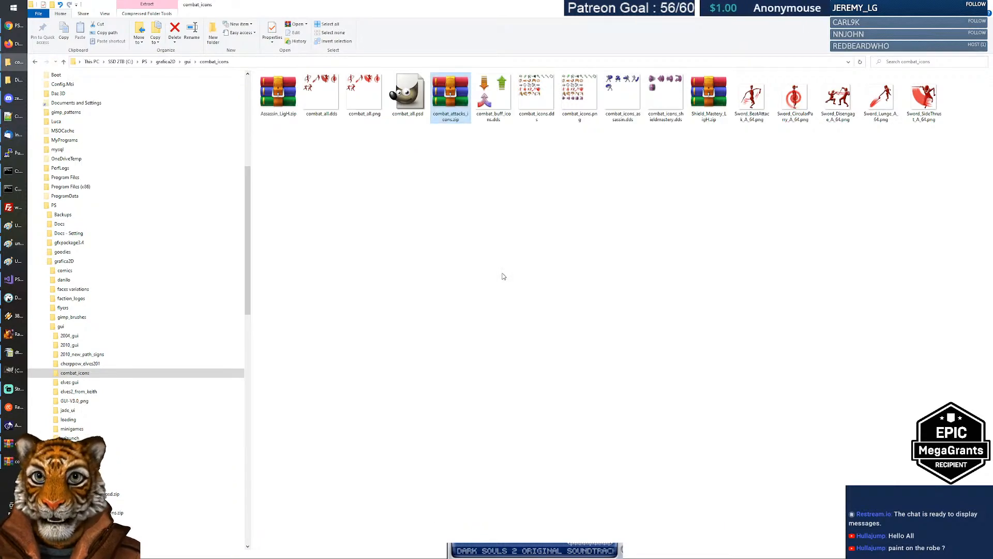
pyautogui.hotkey('alt', 'Tab')
pyautogui.hotkey('alt', 'Tab')
pyautogui.hotkey('alt', 'Tab')
pyautogui.hotkey('alt', 'Tab')
pyautogui.hotkey('alt', 'Tab')
pyautogui.hotkey('alt', 'Tab')
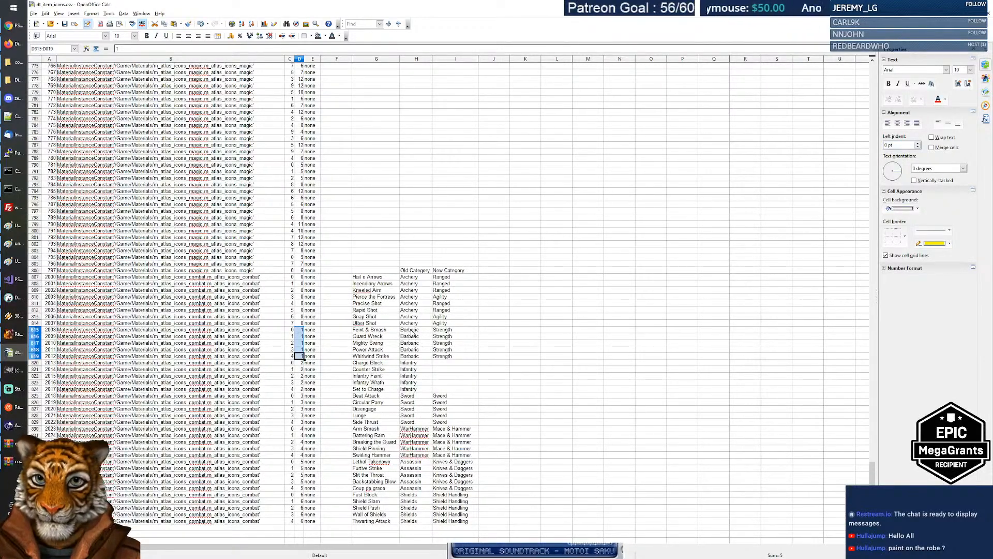
# Compare the atlas positions of the Infantry, Sword and WarHammer talents in dt_item_icons.csv with the icon rows of the combat_icons image in GIMP.
pyautogui.hotkey('alt', 'Tab')
pyautogui.hotkey('alt', 'Tab')
pyautogui.hotkey('alt', 'Tab')
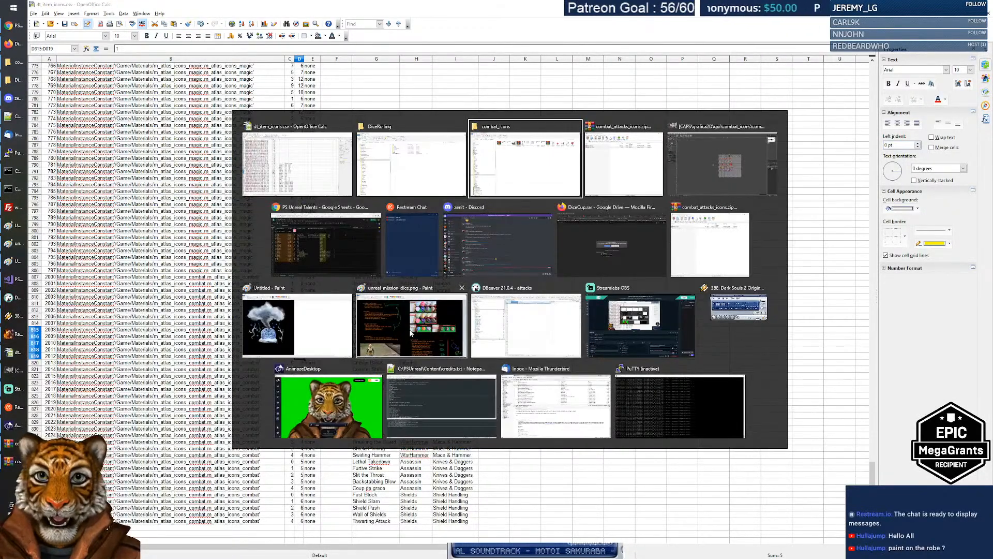
pyautogui.hotkey('alt', 'Tab')
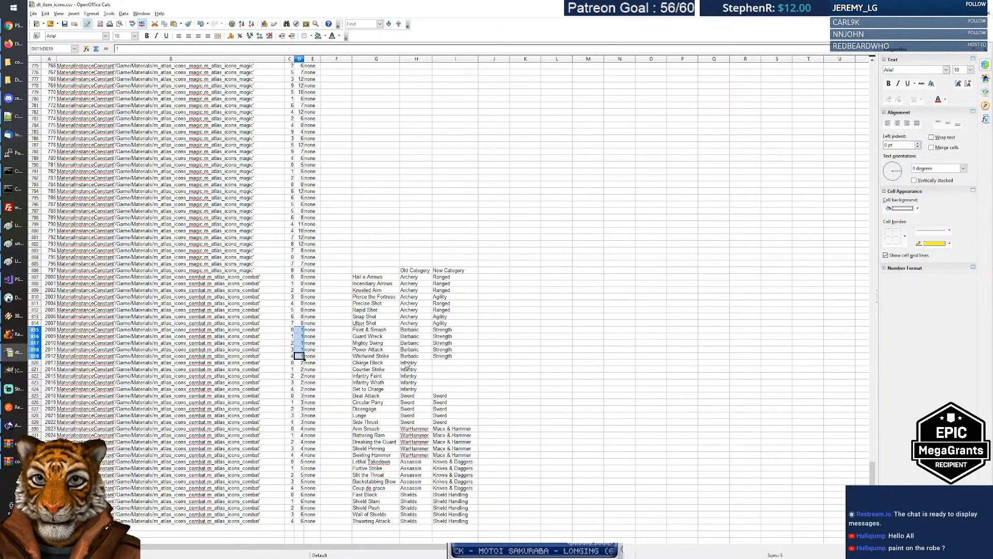
pyautogui.moveTo(301, 364); pyautogui.dragTo(302, 415)
pyautogui.hotkey('alt', 'Tab')
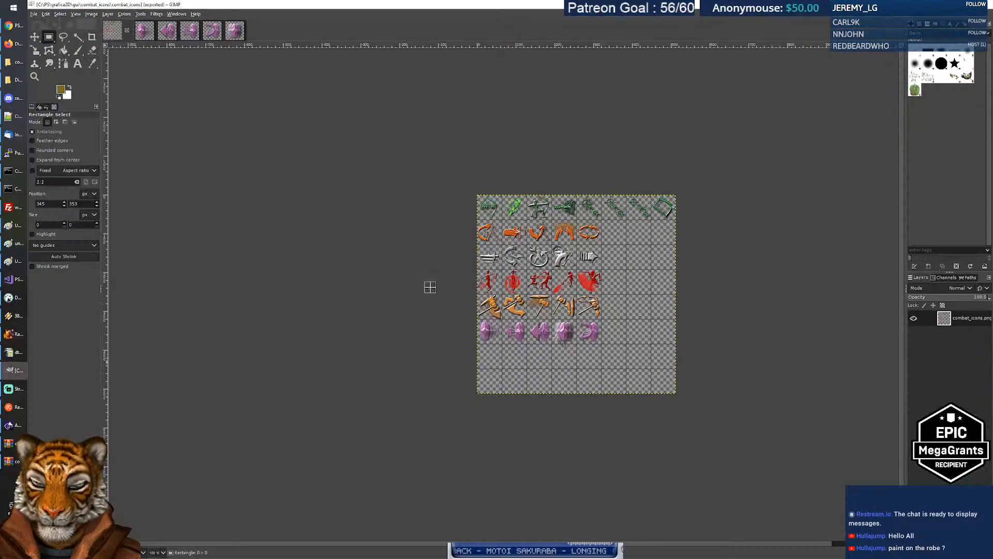
pyautogui.hotkey('alt', 'Tab')
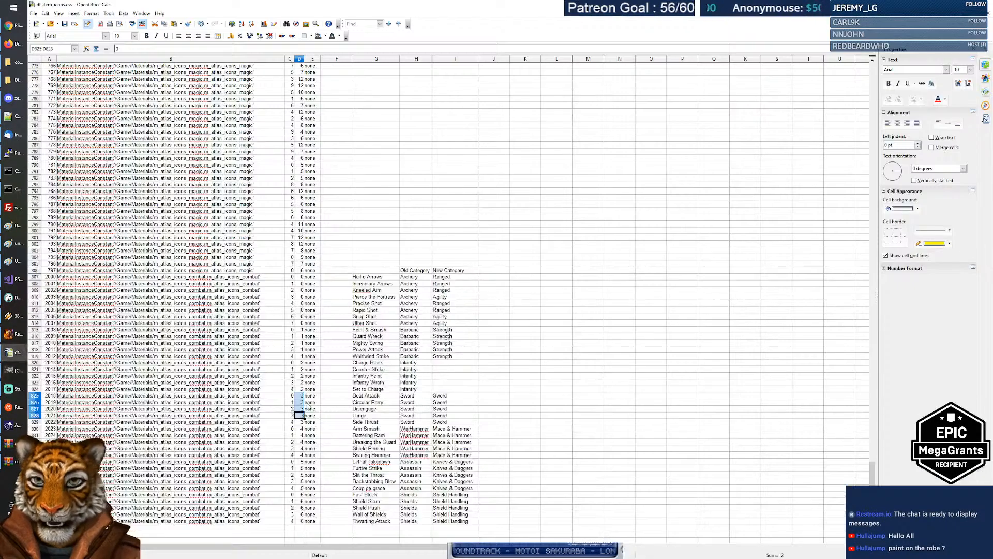
pyautogui.click(369, 365)
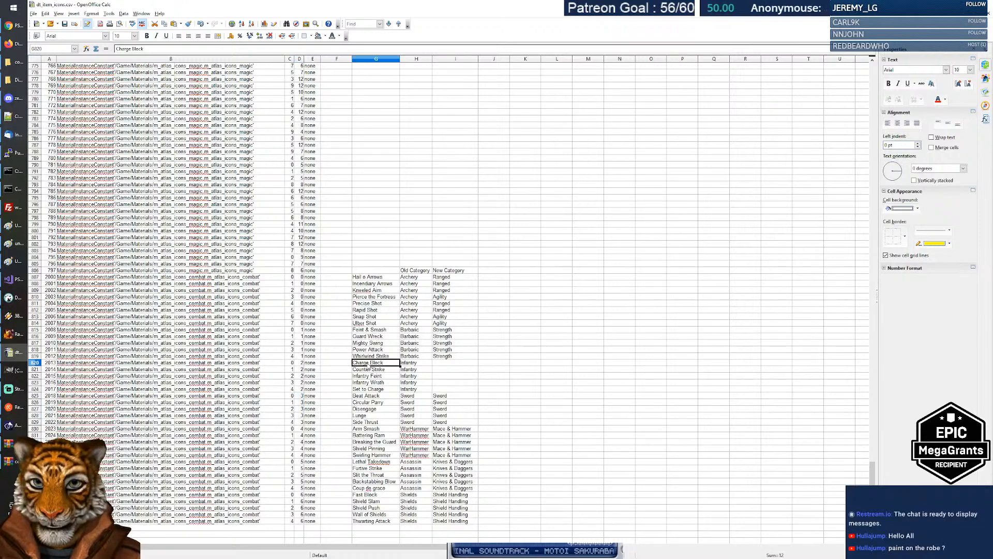
pyautogui.moveTo(301, 365); pyautogui.dragTo(302, 389)
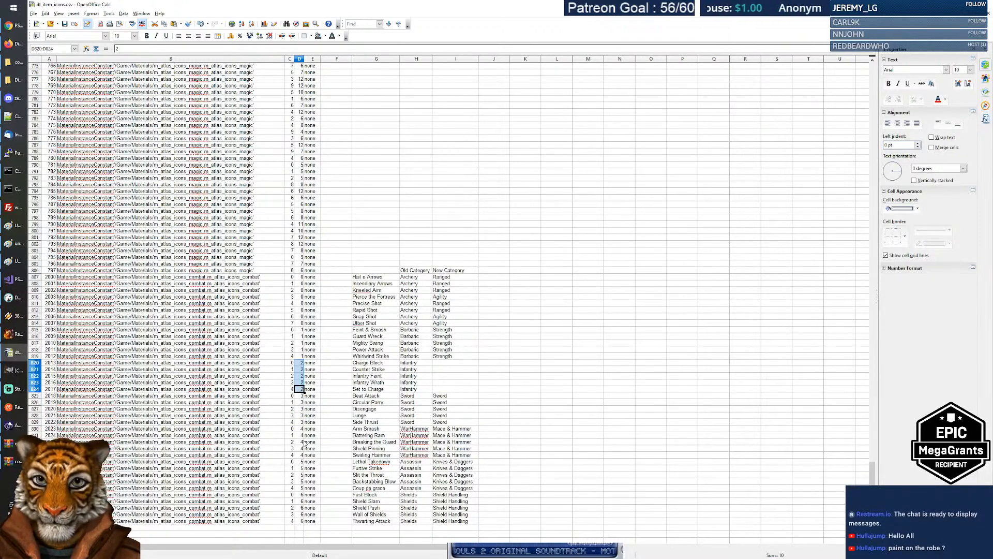
pyautogui.hotkey('alt', 'Tab')
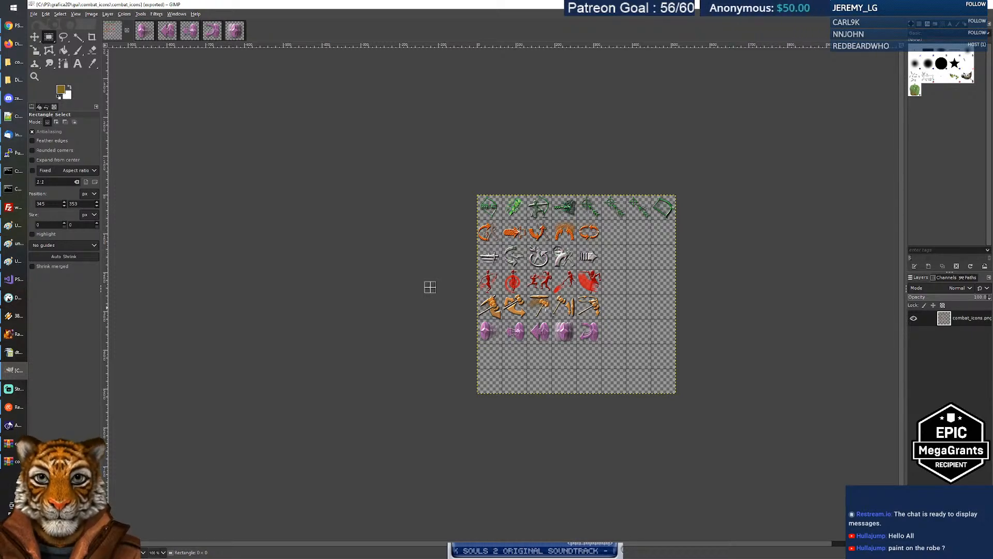
pyautogui.hotkey('alt', 'Tab')
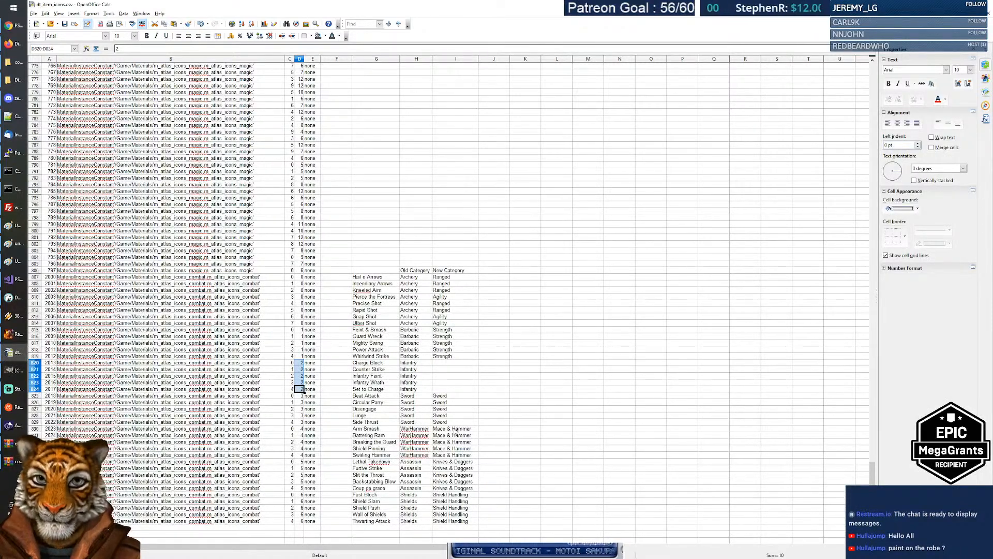
pyautogui.moveTo(454, 430); pyautogui.dragTo(450, 457)
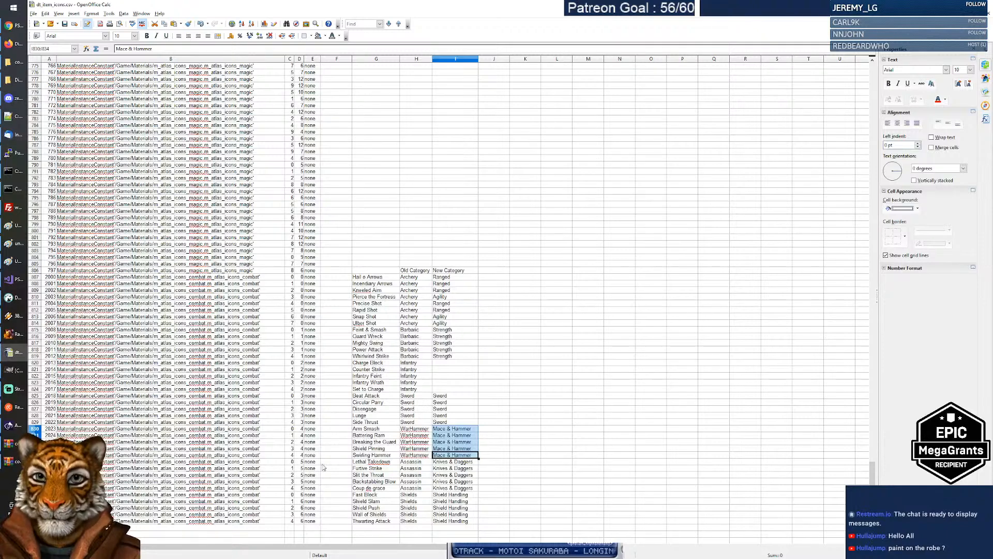
# In File Explorer's combat_icons folder, open Assassin_LigH.zip and view Assassin_preview.png from the archive.
pyautogui.hotkey('alt', 'Tab')
pyautogui.hotkey('alt', 'Tab')
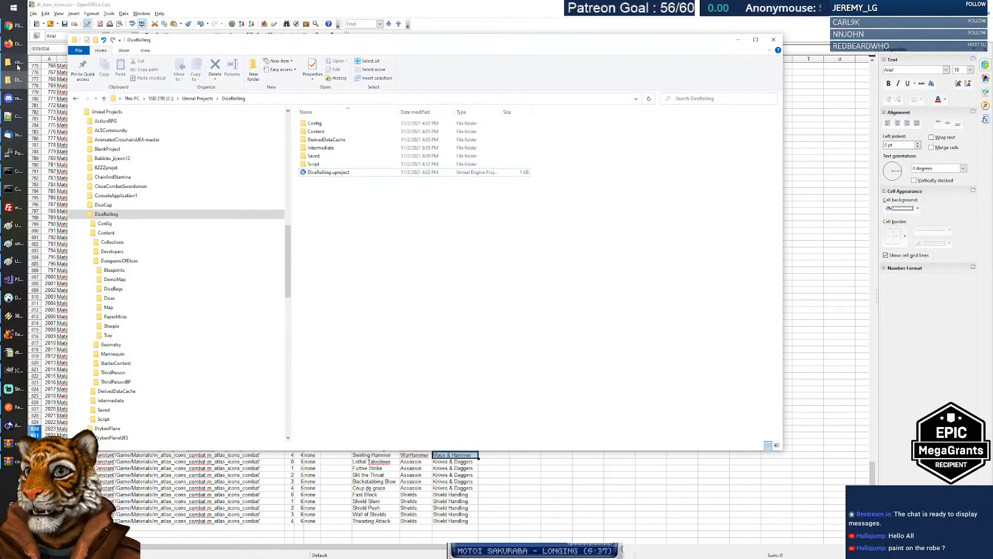
pyautogui.click(17, 66)
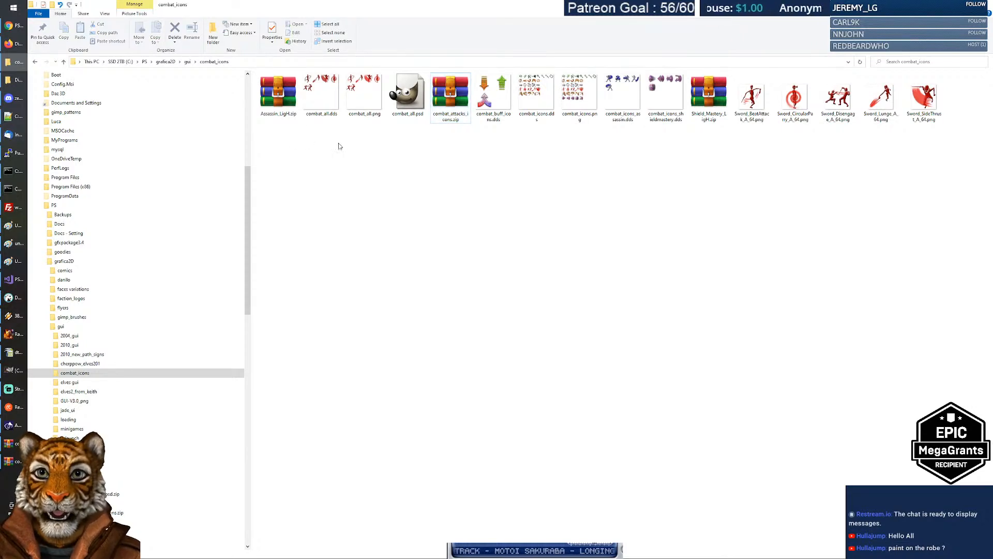
pyautogui.press('Home')
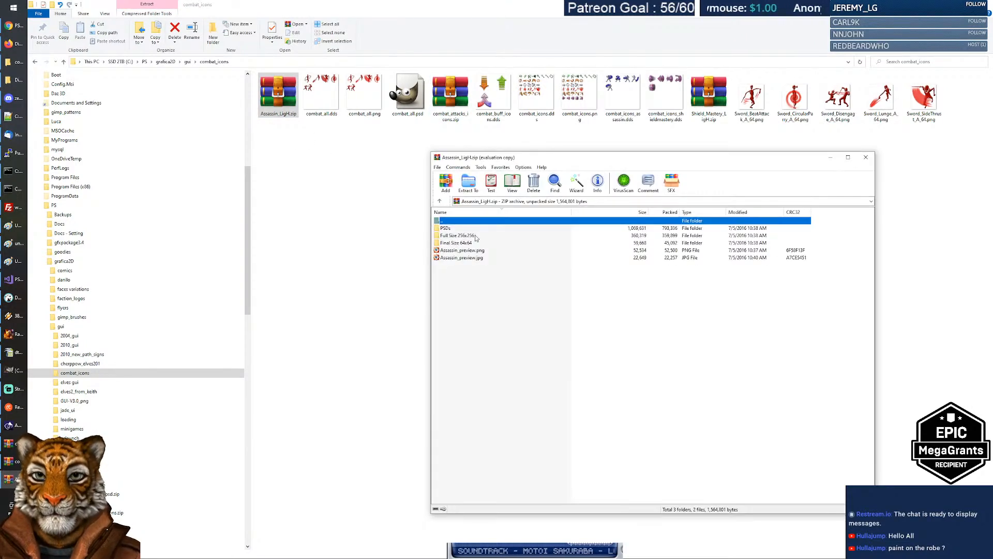
pyautogui.click(471, 251)
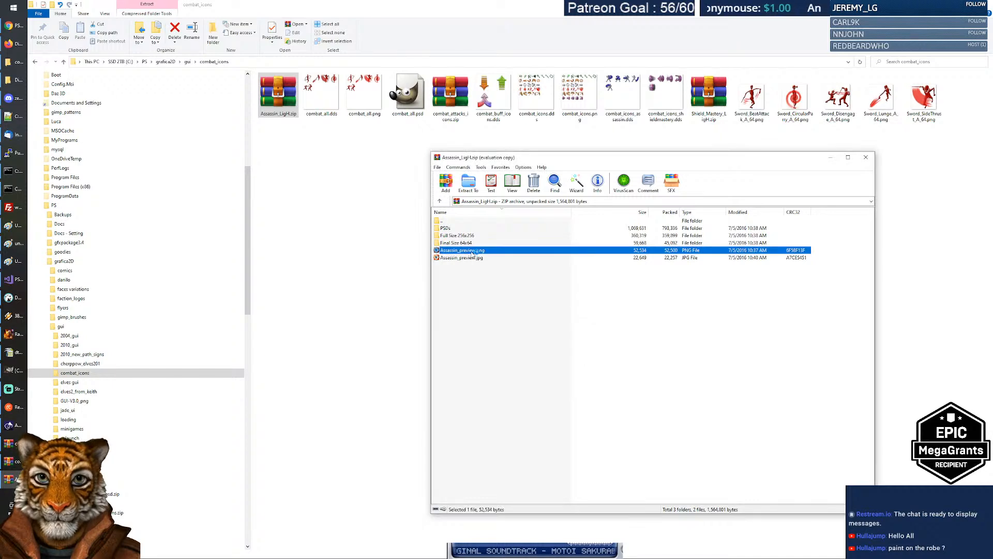
pyautogui.doubleClick(472, 251)
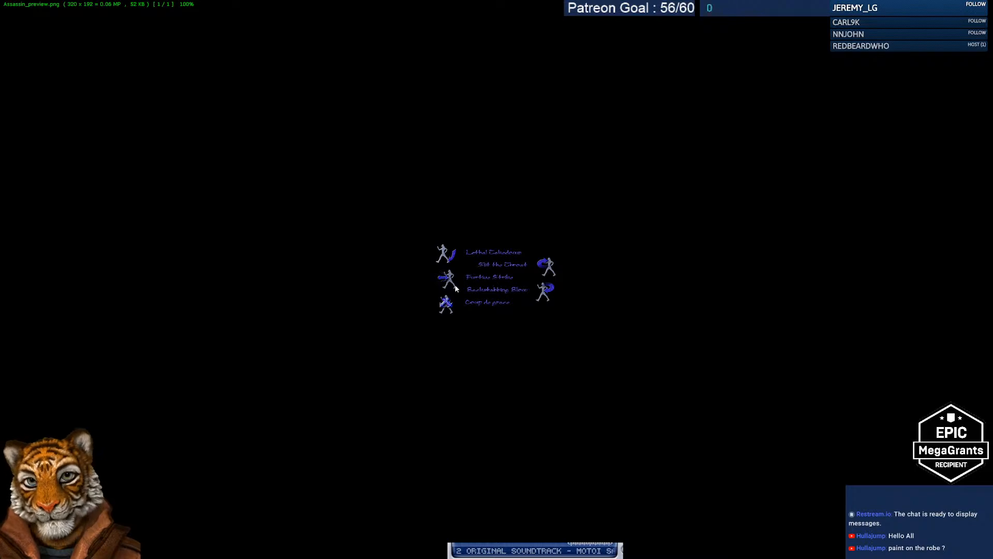
# Compare the talent names and artwork in the Assassin preview with the Knives & Daggers rows of dt_item_icons.csv.
pyautogui.hotkey('alt', 'Tab')
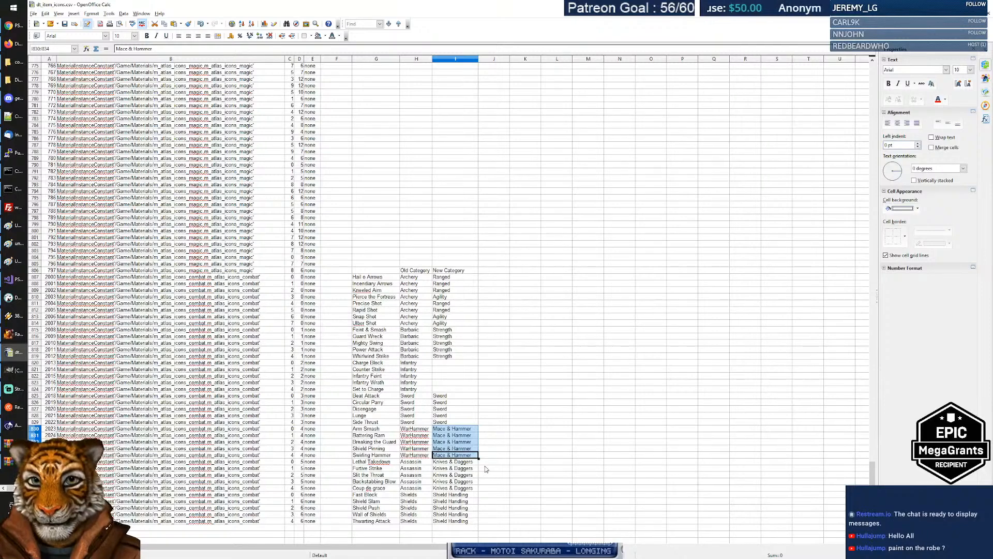
pyautogui.hotkey('alt', 'Tab')
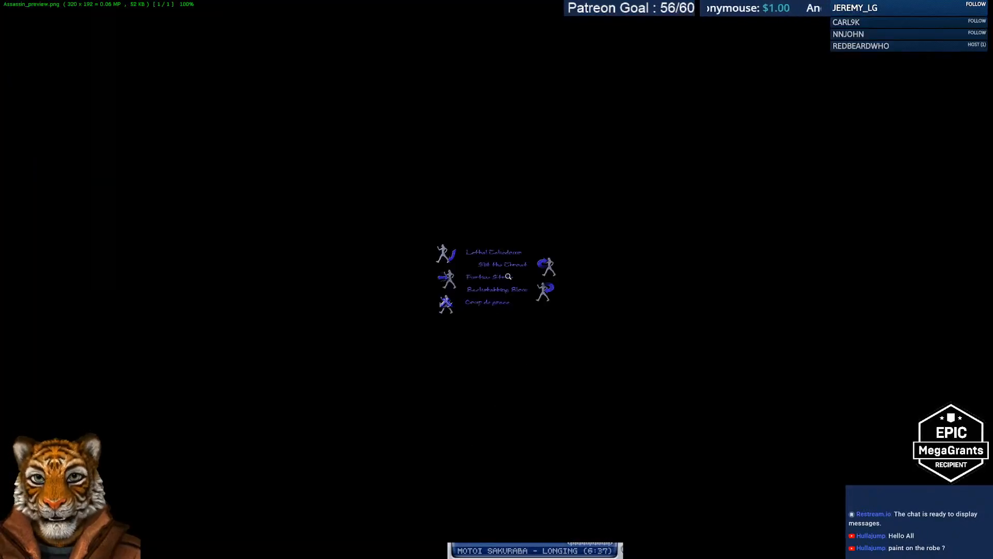
pyautogui.scroll(2, 499, 270)
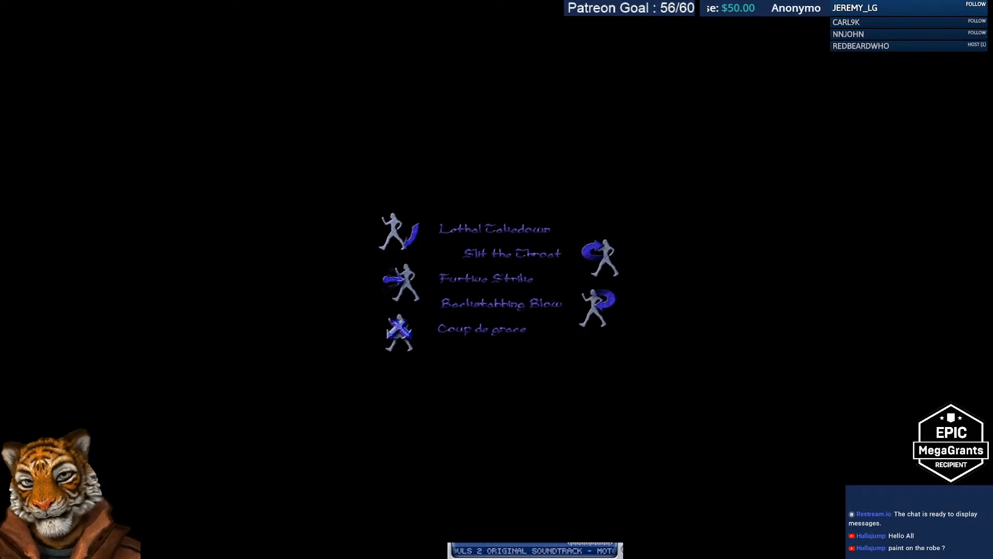
pyautogui.scroll(-1, 489, 276)
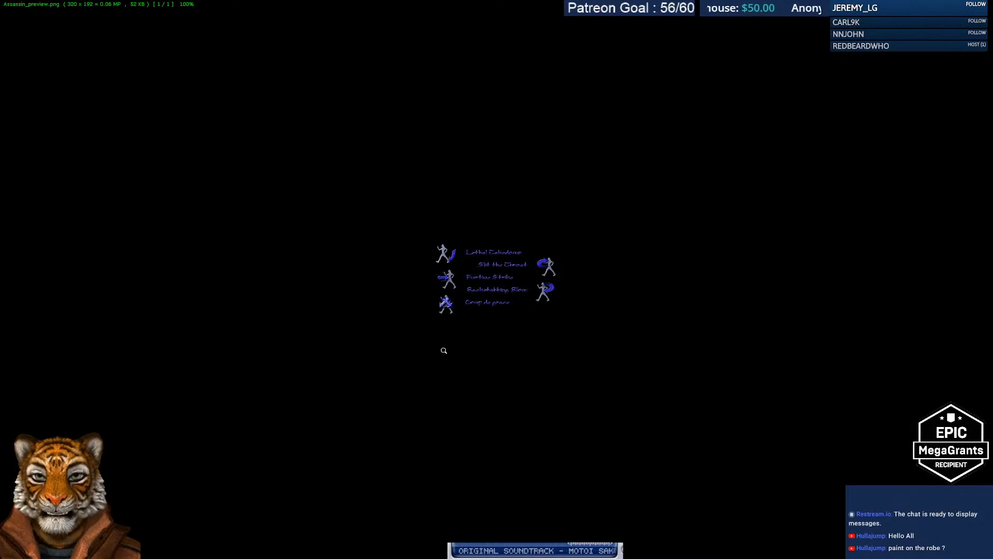
pyautogui.hotkey('alt', 'Tab')
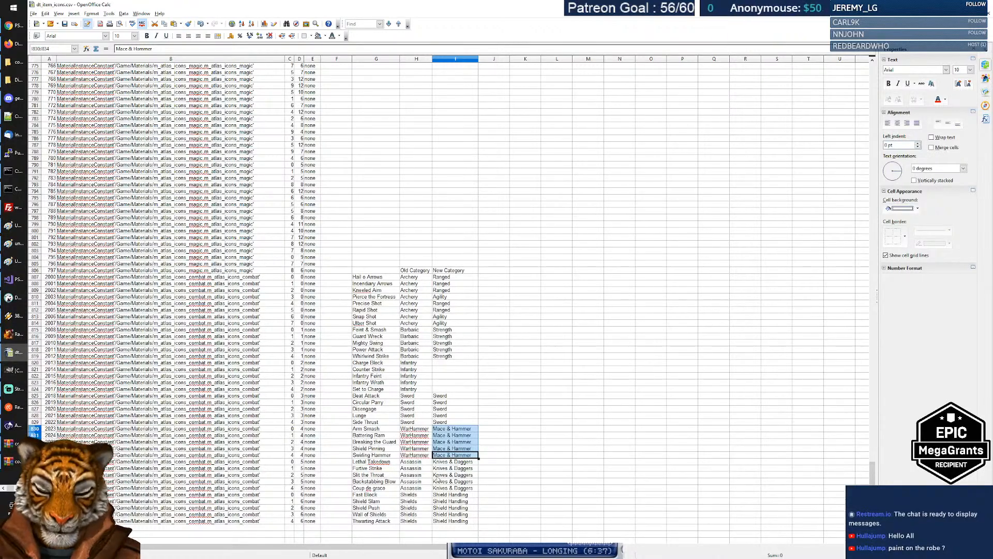
pyautogui.moveTo(444, 461); pyautogui.dragTo(445, 489)
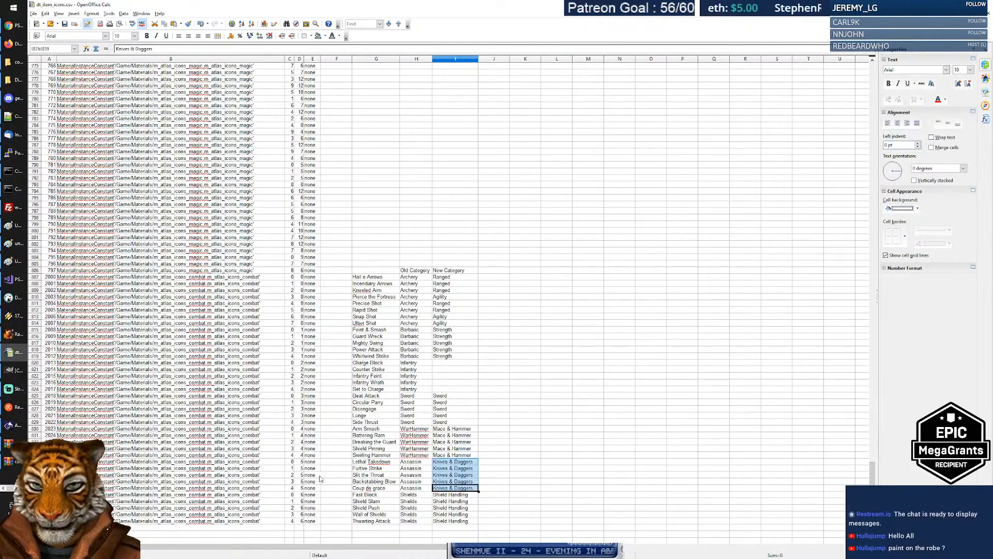
pyautogui.hotkey('alt', 'Tab')
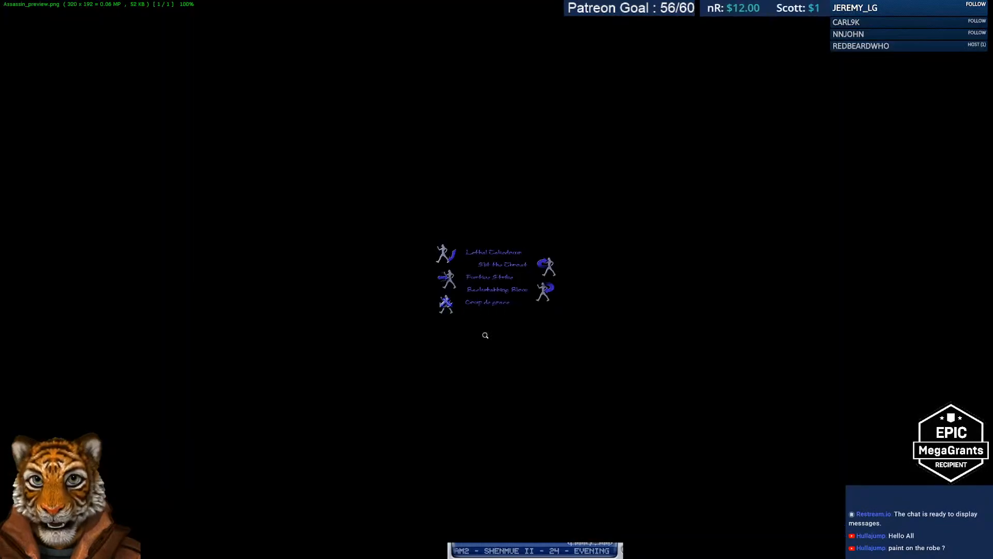
pyautogui.press('+')
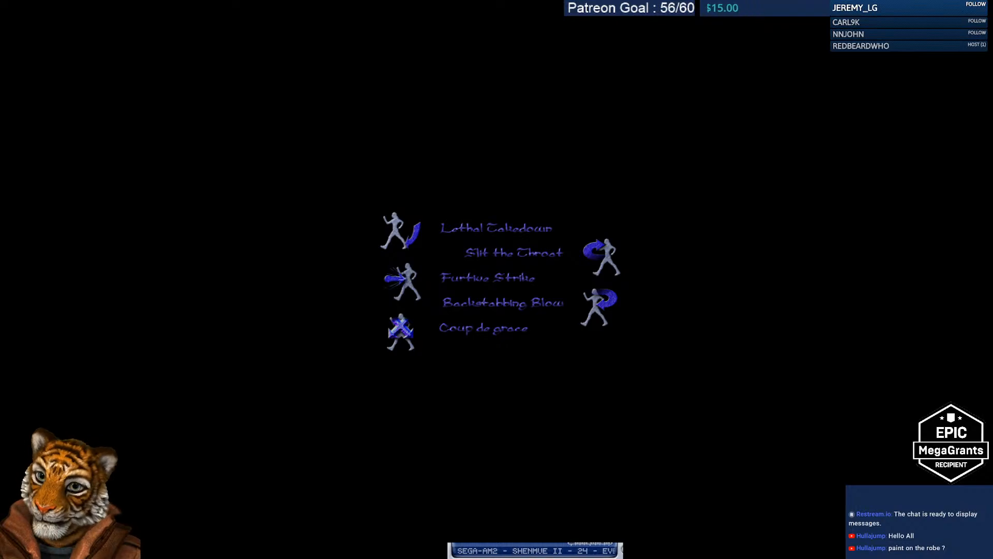
pyautogui.press('-')
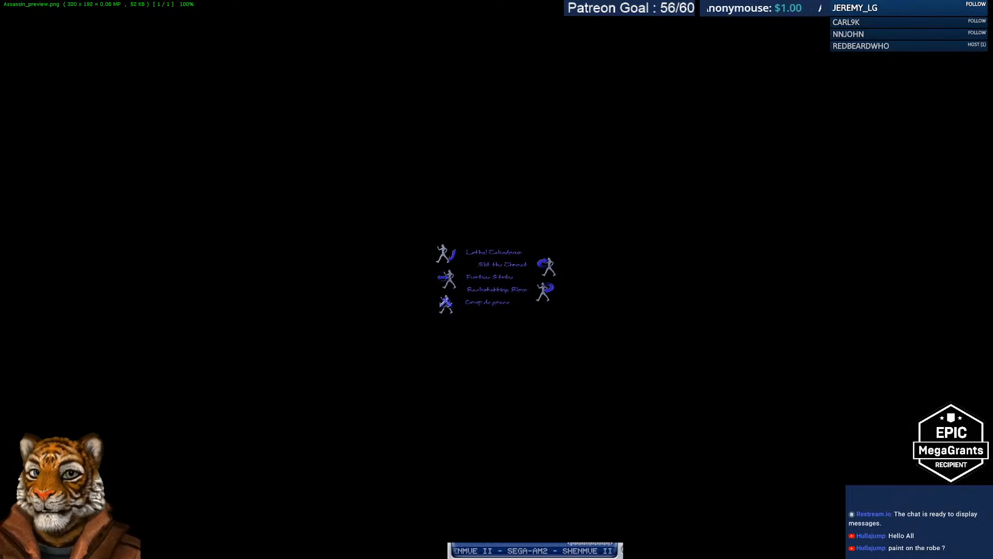
pyautogui.hotkey('alt', 'Tab')
pyautogui.hotkey('alt', 'Tab')
pyautogui.hotkey('alt', 'Tab')
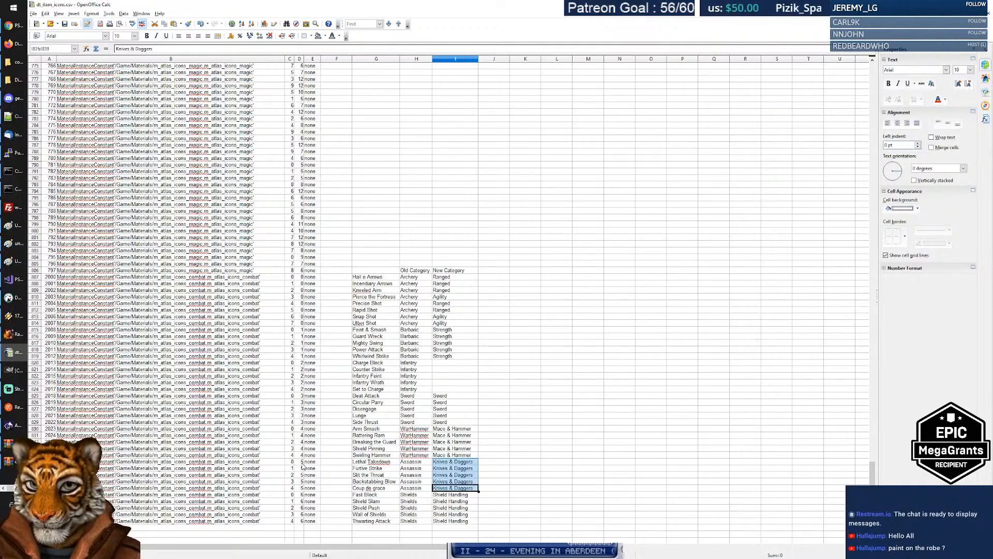
# Switch to the PS Unreal Talents sheet in the browser and find the Knives & Daggers talents near its beginning.
pyautogui.hotkey('alt', 'Tab')
pyautogui.hotkey('alt', 'Tab')
pyautogui.hotkey('alt', 'Tab')
pyautogui.hotkey('alt', 'Tab')
pyautogui.hotkey('alt', 'Tab')
pyautogui.hotkey('alt', 'Tab')
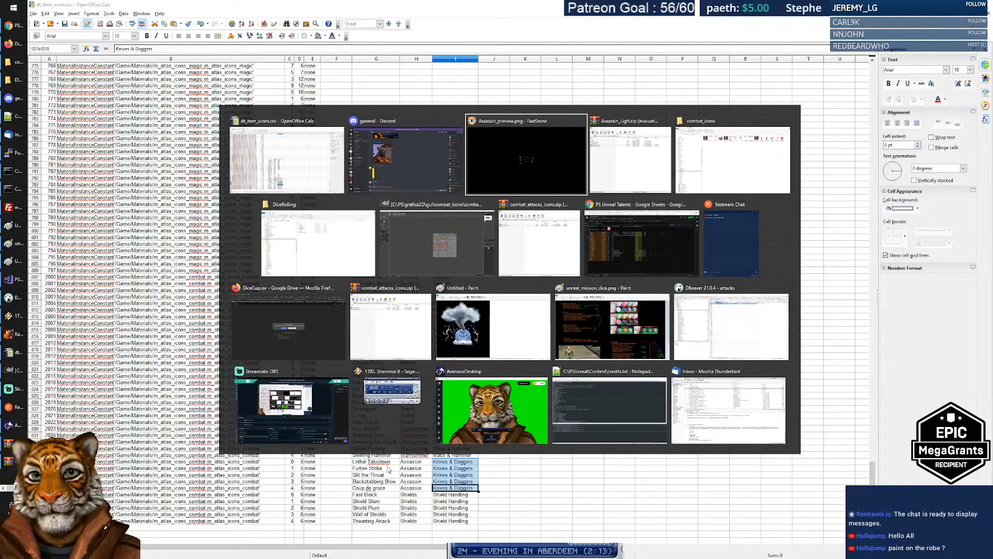
pyautogui.hotkey('alt', 'Tab')
pyautogui.hotkey('alt', 'Tab')
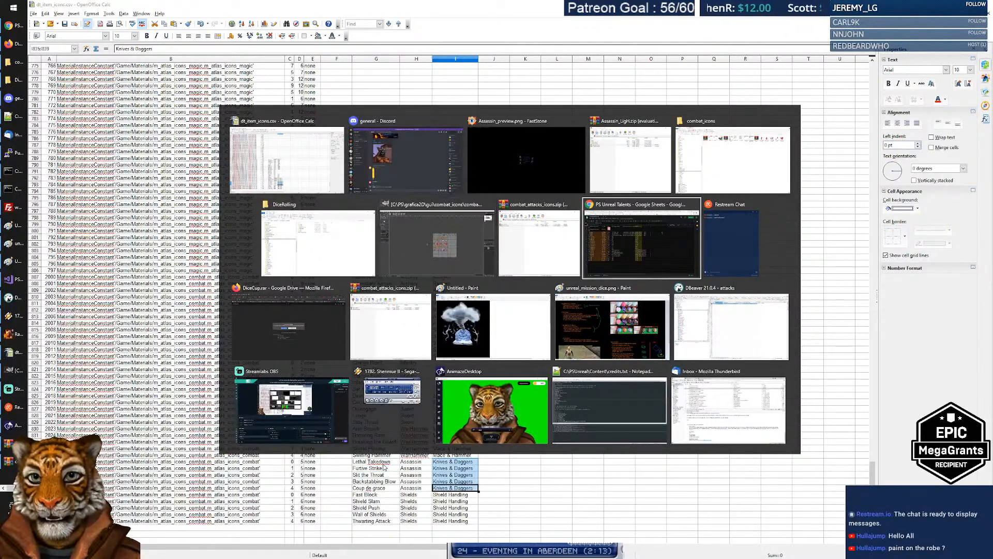
pyautogui.scroll(4, 492, 332)
pyautogui.click(491, 332)
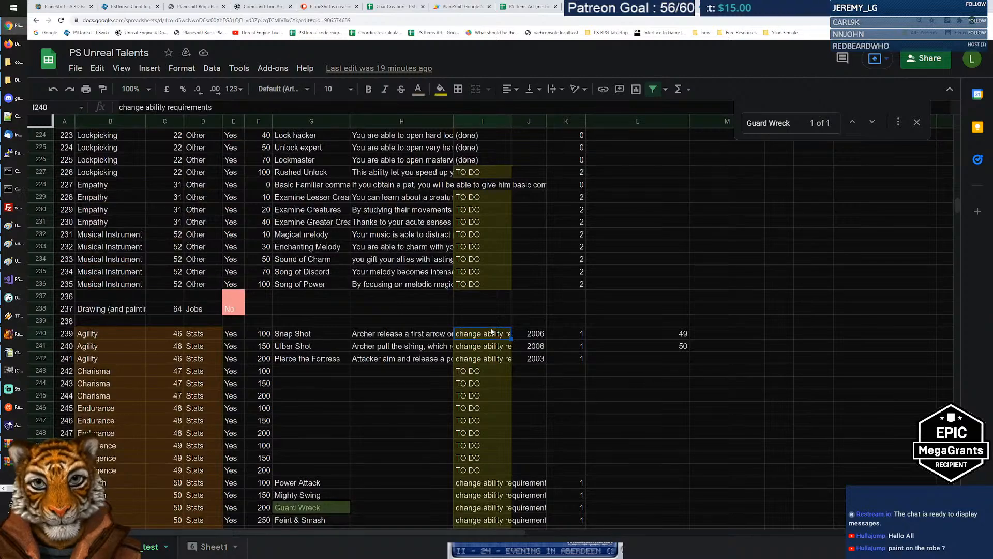
pyautogui.scroll(20, 491, 332)
pyautogui.click(492, 332)
pyautogui.scroll(10, 491, 332)
pyautogui.click(492, 332)
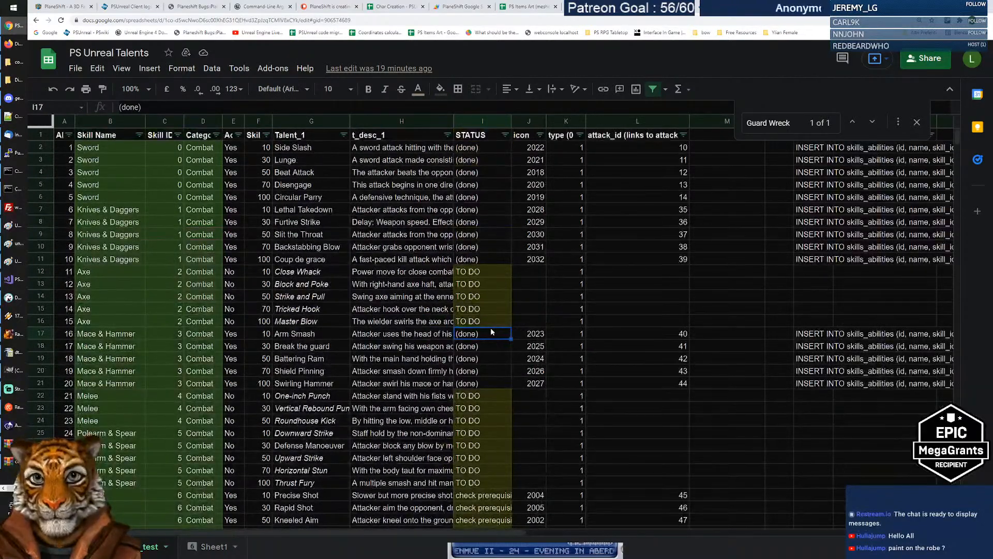
pyautogui.scroll(-4, 485, 296)
pyautogui.scroll(-4, 479, 308)
pyautogui.scroll(8, 478, 311)
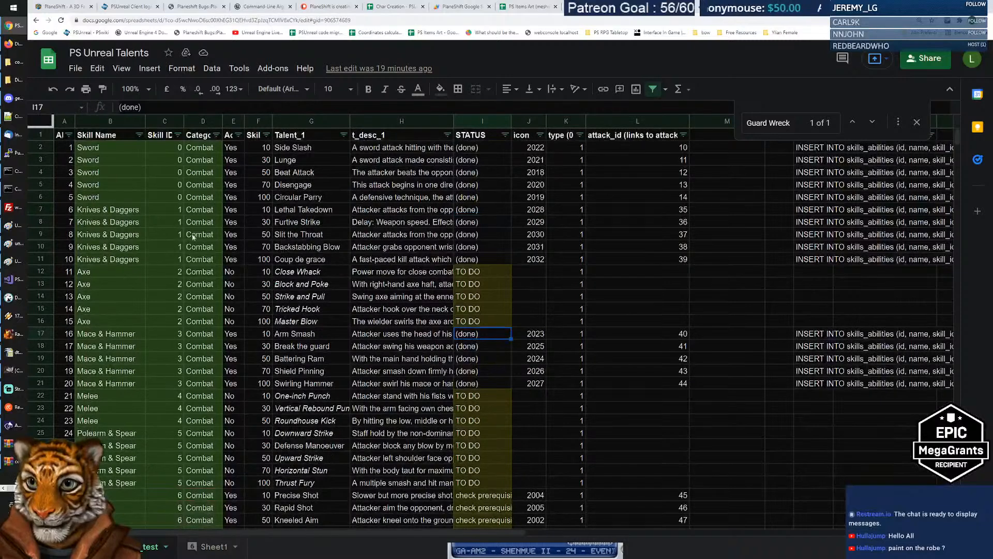
# Check the icon and attack_id values of the Knives & Daggers talents, and copy the icon numbers in J7:J11.
pyautogui.moveTo(538, 210); pyautogui.dragTo(538, 260)
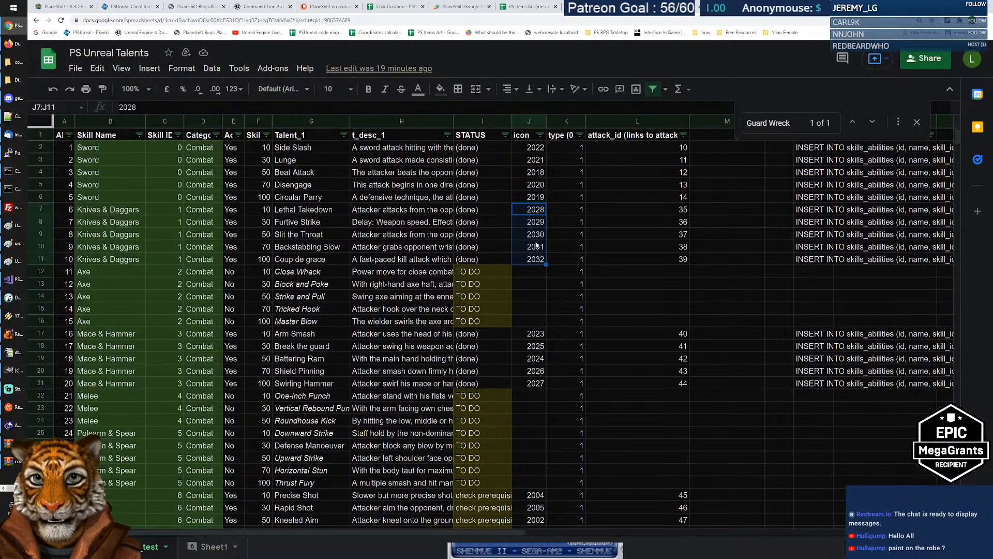
pyautogui.moveTo(675, 219); pyautogui.dragTo(675, 259)
pyautogui.moveTo(538, 209); pyautogui.dragTo(538, 259)
pyautogui.hotkey('ctrl', 'c')
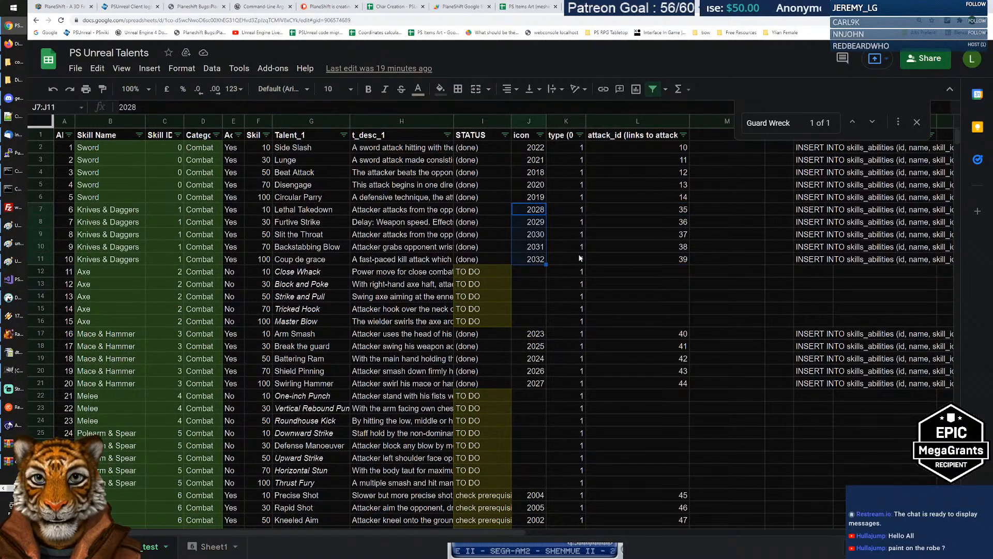
# Check the atlas row of Lethal Takedown in dt_item_icons.csv against the enlarged combat_icons image in GIMP.
pyautogui.hotkey('alt', 'Tab')
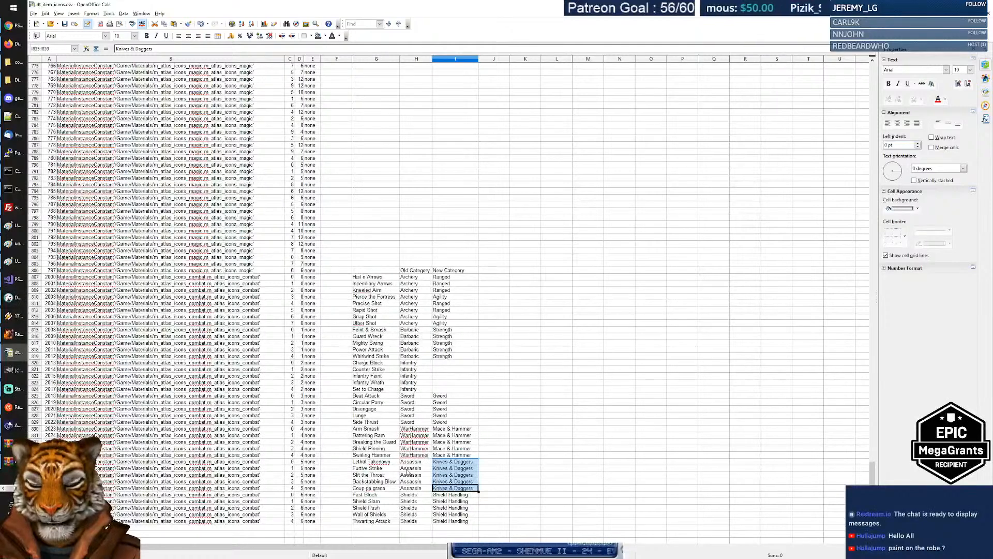
pyautogui.click(302, 461)
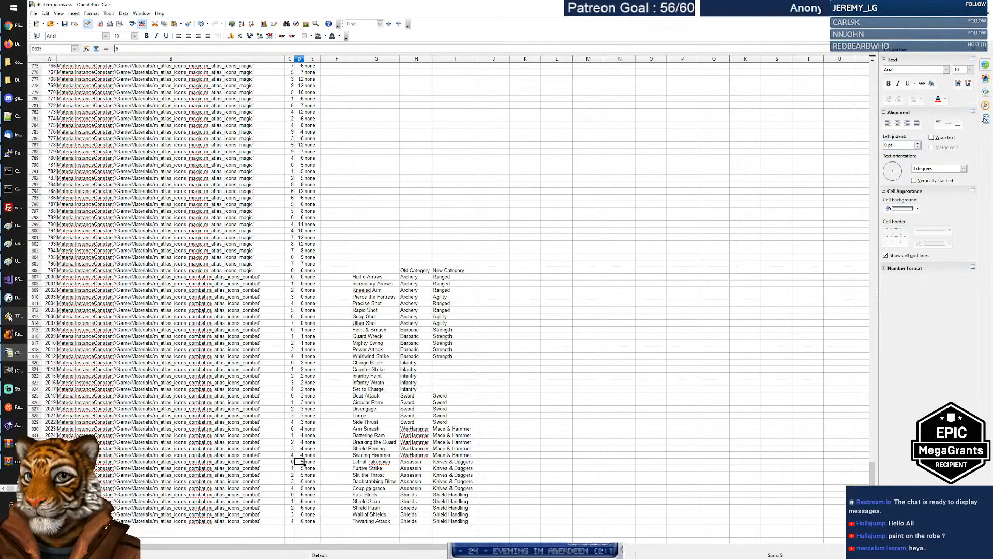
pyautogui.click(9, 370)
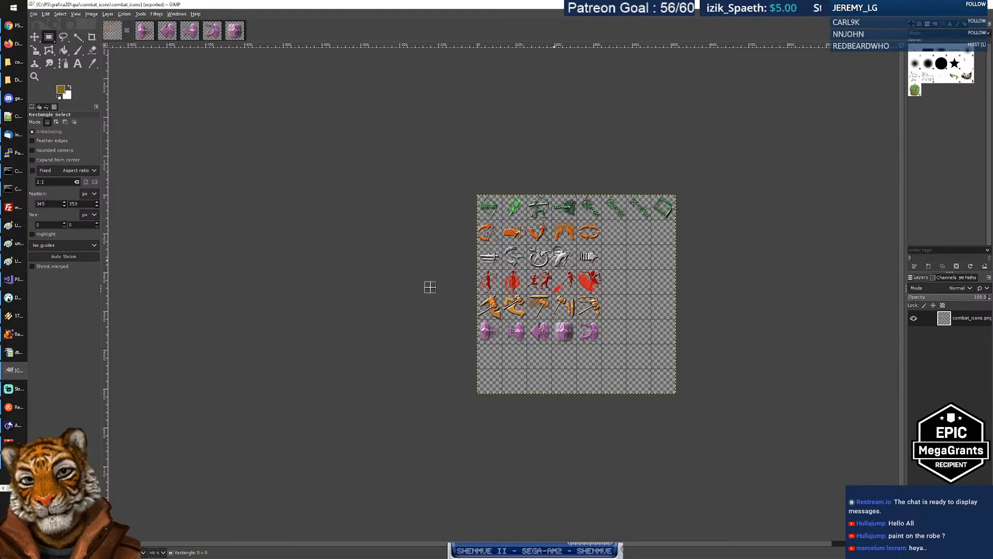
pyautogui.scroll(3, 540, 243)
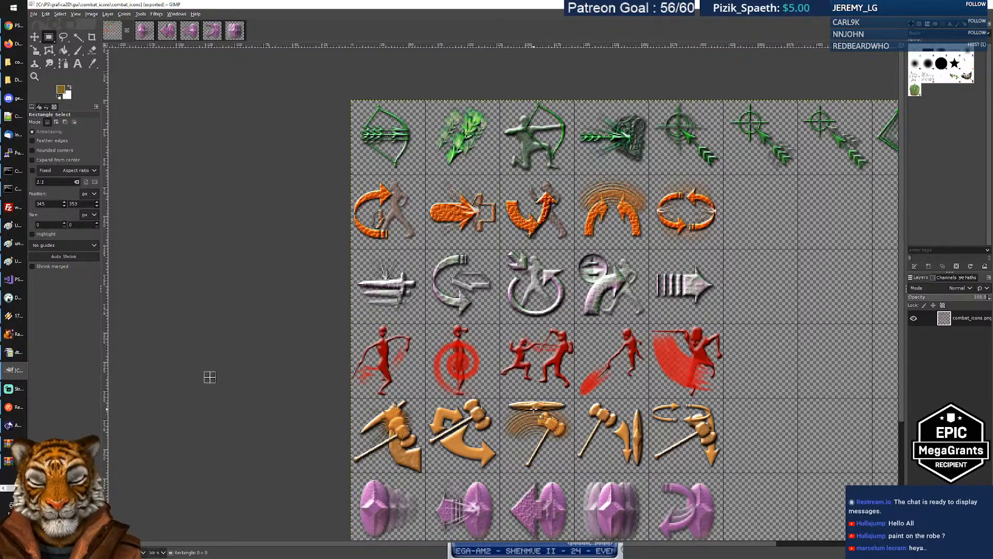
# Switch to the combat_icons folder in File Explorer and open the Assassin archive at its Final Size 64x64 png folder.
pyautogui.scroll(-1, 515, 334)
pyautogui.scroll(-1, 515, 334)
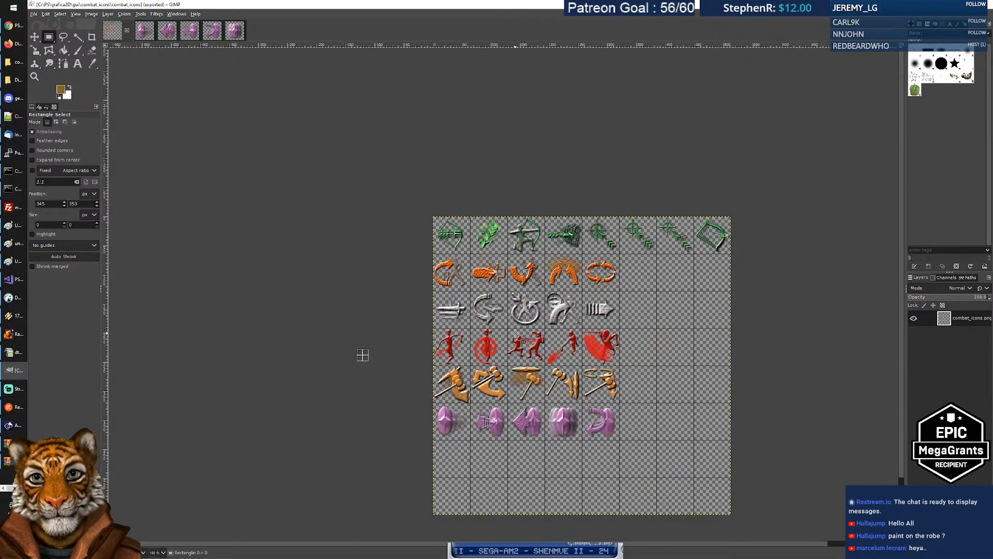
pyautogui.click(15, 62)
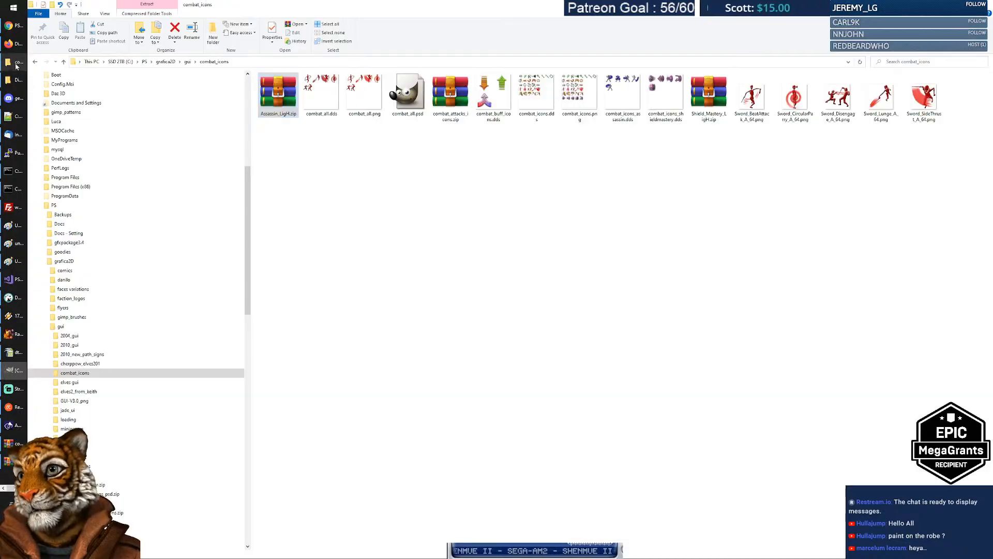
pyautogui.doubleClick(278, 109)
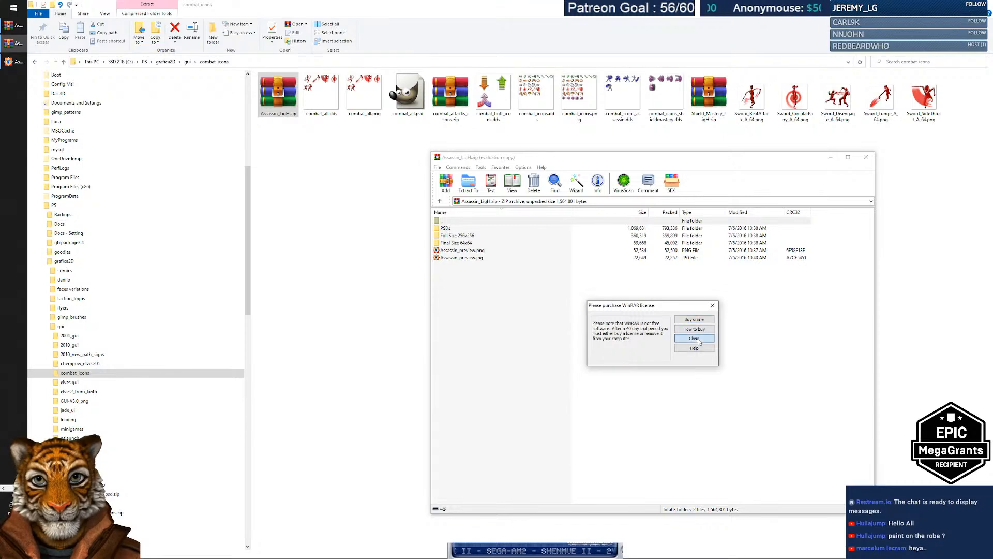
pyautogui.click(694, 340)
pyautogui.doubleClick(457, 242)
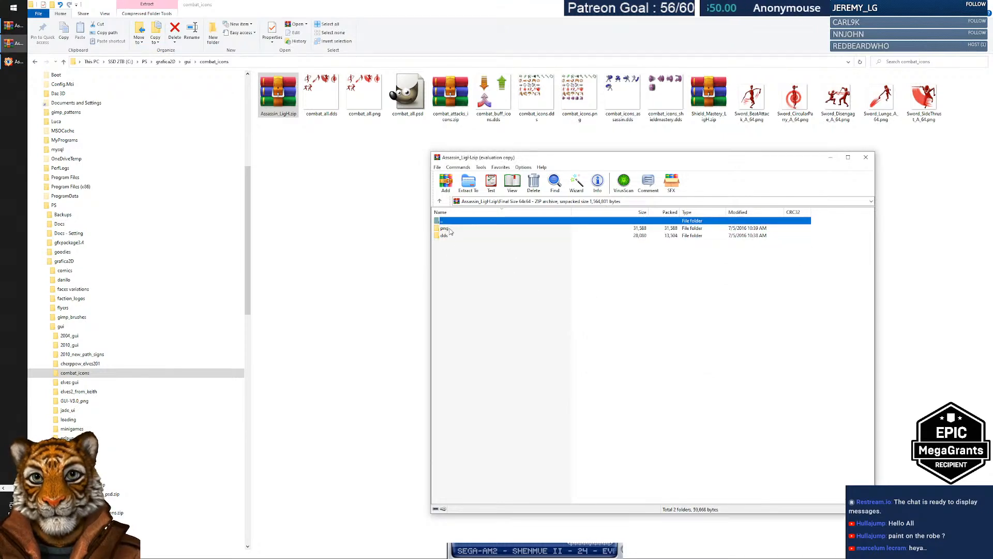
pyautogui.doubleClick(450, 231)
# Load all five Assassin PNG icons, from Slit the Throat to Backstabbing Blow, from the archive into GIMP.
pyautogui.click(465, 228)
pyautogui.keyDown('shift'); pyautogui.click(466, 258); pyautogui.keyUp('shift')
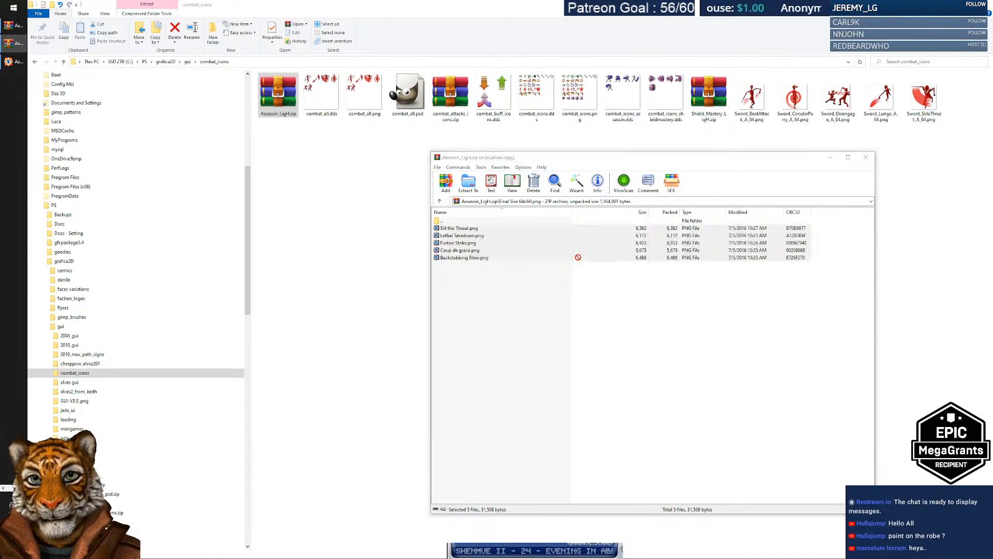
pyautogui.hotkey('alt', 'Tab')
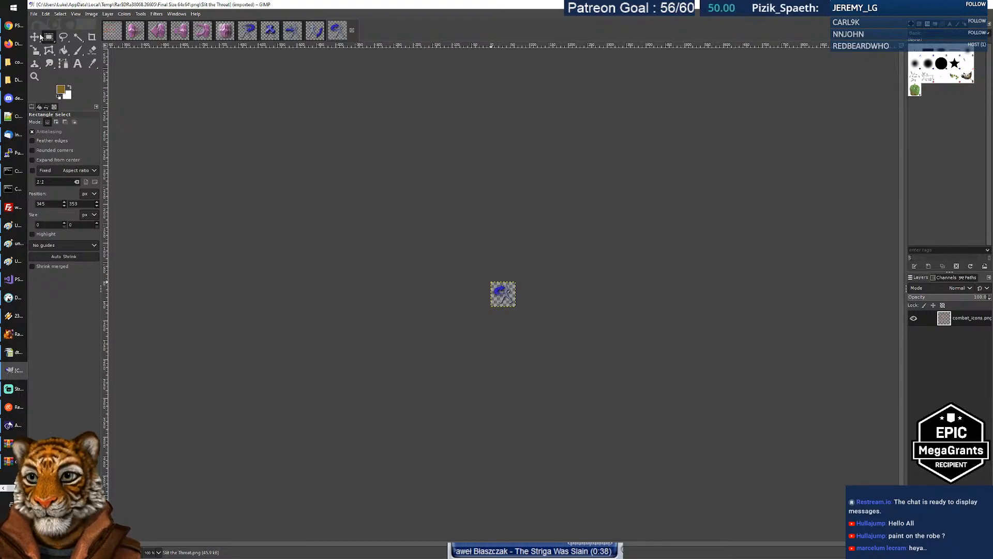
# Examine the Slit the Throat icon enlarged, leaving no area of it selected.
pyautogui.moveTo(502, 290); pyautogui.dragTo(510, 296)
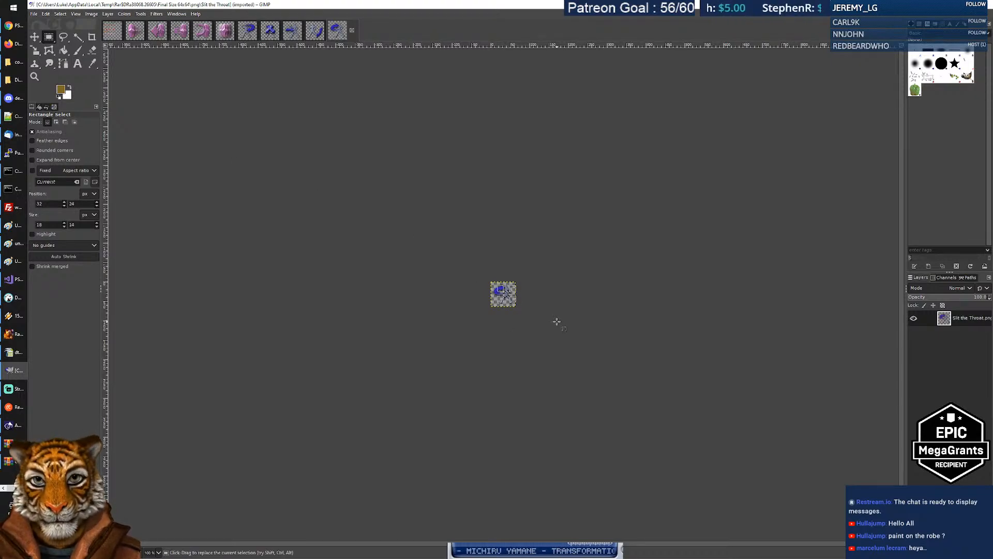
pyautogui.click(521, 252)
pyautogui.scroll(5, 512, 303)
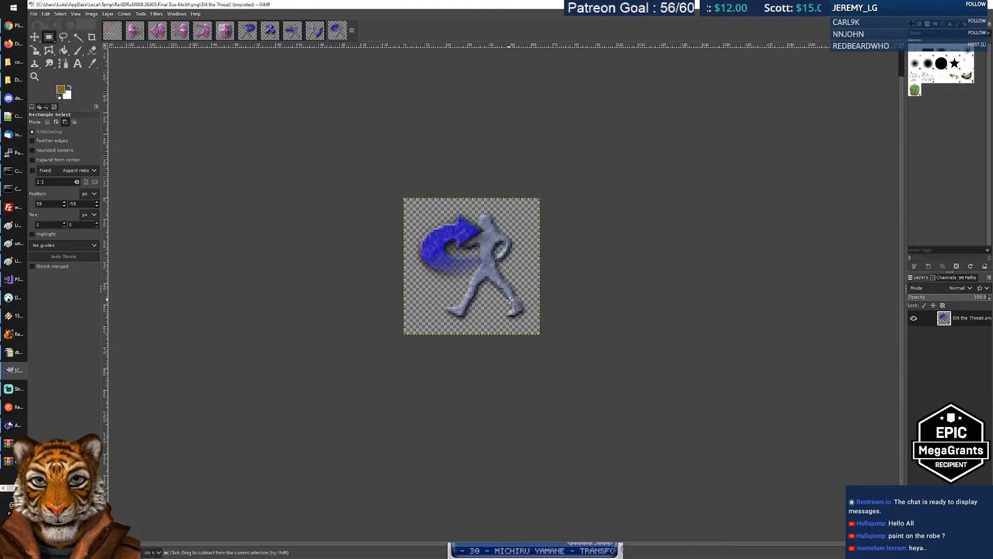
pyautogui.scroll(2, 510, 300)
pyautogui.scroll(-7, 510, 299)
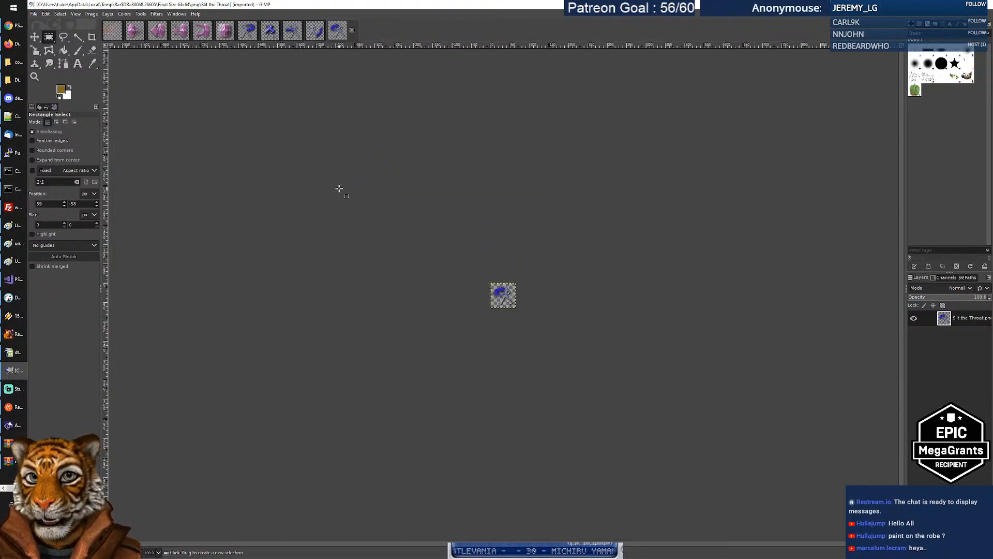
# Look through the blue assassin icon images that are open, from Backstabbing Blow to Slit the Throat.
pyautogui.hotkey('alt', '7')
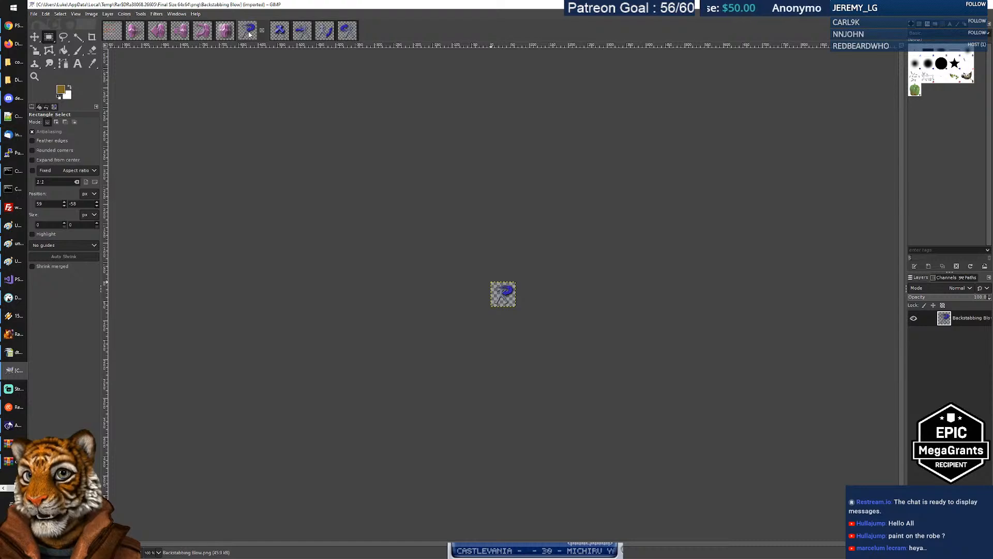
pyautogui.click(278, 32)
pyautogui.click(292, 32)
pyautogui.click(322, 32)
pyautogui.click(339, 33)
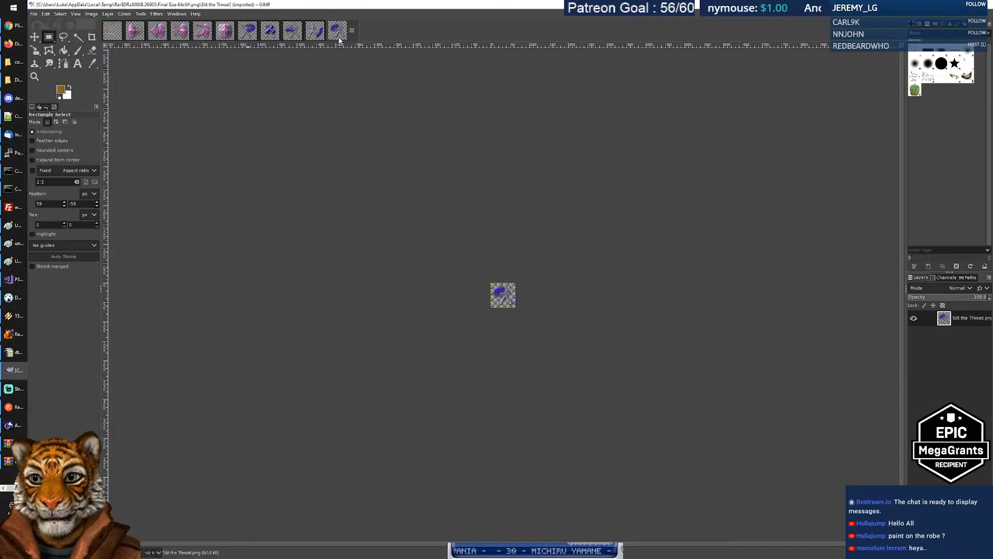
pyautogui.click(248, 32)
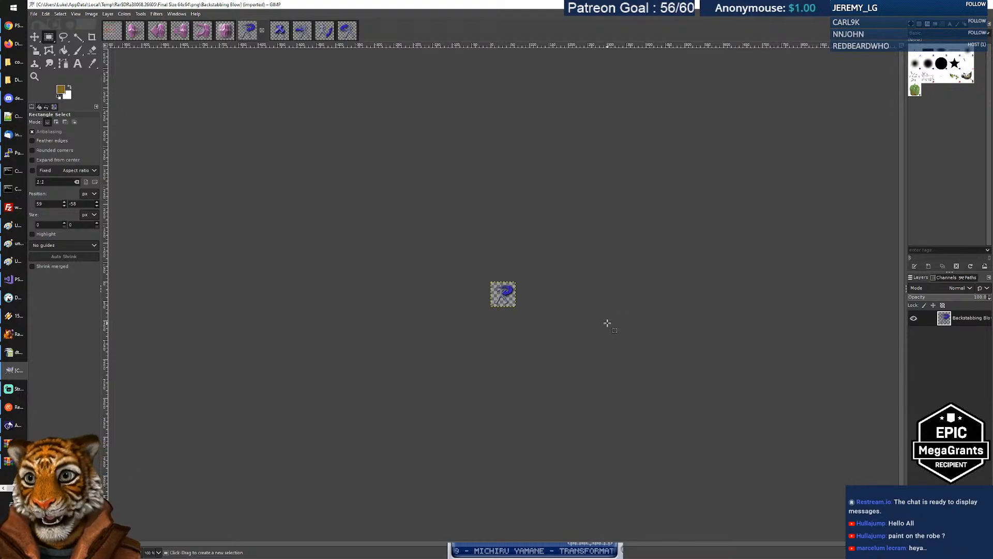
# Switch to FastStone and examine Assassin_preview.png to match each assassin icon with its attack name.
pyautogui.hotkey('alt', 'Tab')
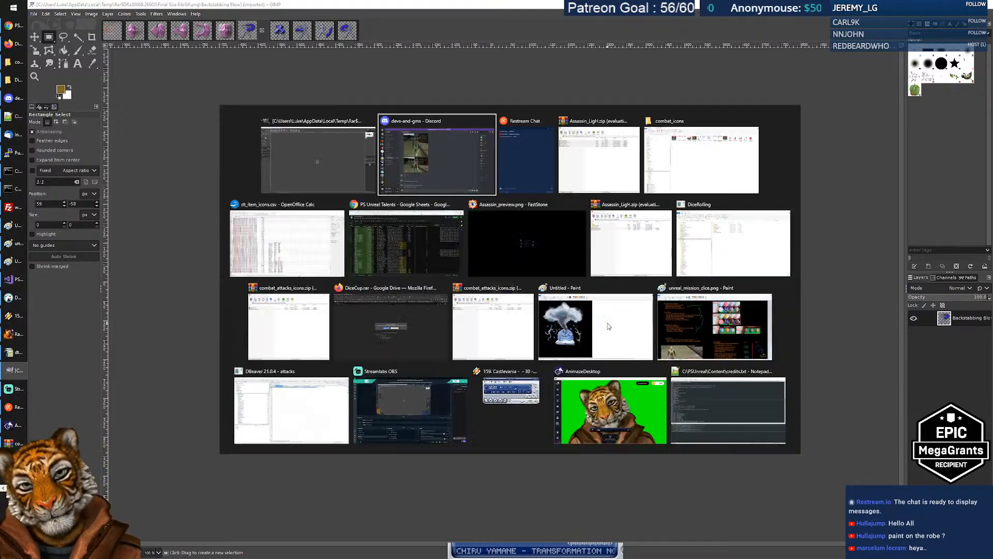
pyautogui.hotkey('alt', 'Tab')
pyautogui.press('Tab')
pyautogui.press('Tab')
pyautogui.hotkey('alt', 'Tab')
pyautogui.press('Tab')
pyautogui.press('Tab')
pyautogui.press('Tab')
pyautogui.press('Tab')
pyautogui.press('Tab')
pyautogui.press('Tab')
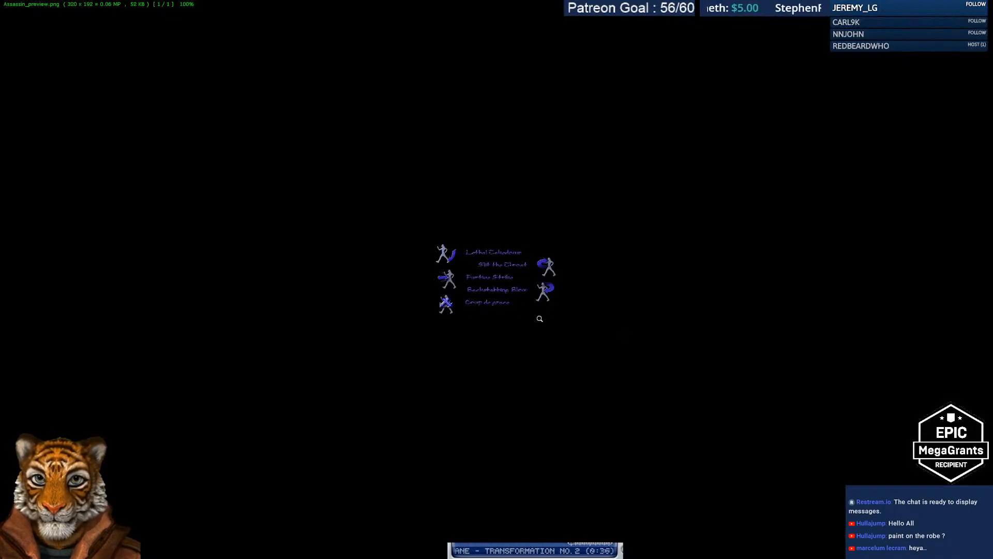
# Switch to GIMP, paste the Lethal Takedown icon into combat_icons, and anchor it in the first cell of the seventh row.
pyautogui.hotkey('alt', 'Tab')
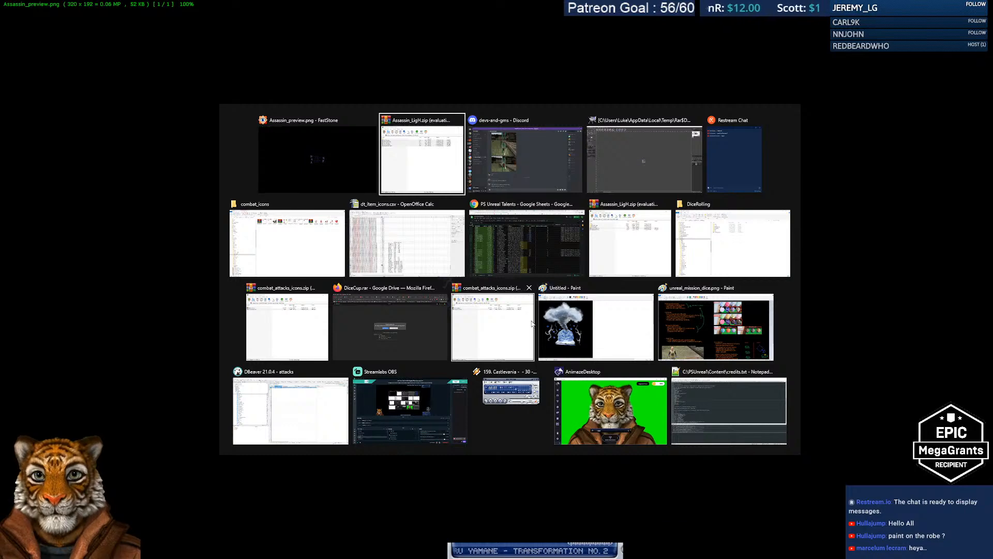
pyautogui.hotkey('alt', 'Tab')
pyautogui.hotkey('alt', 'Tab')
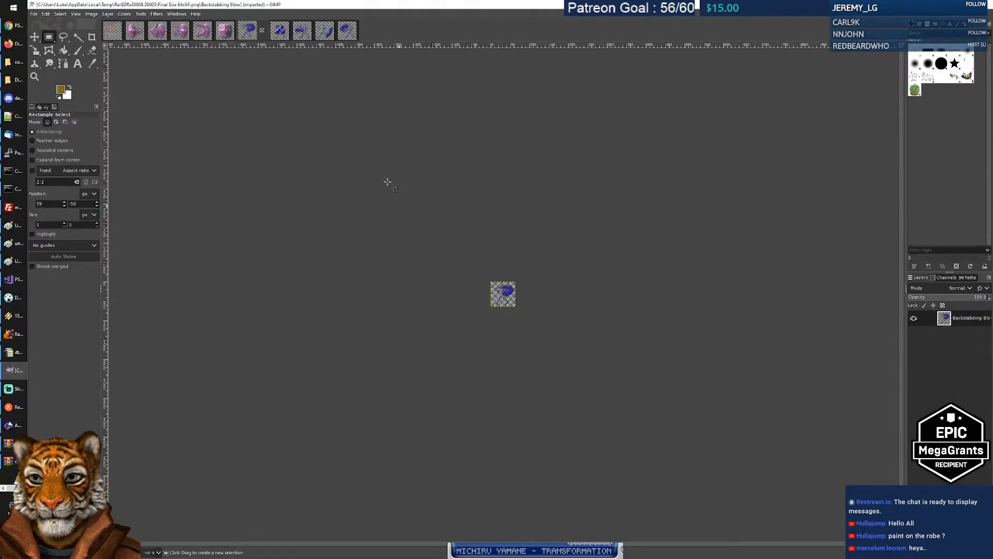
pyautogui.click(328, 33)
pyautogui.press('ctrl')
pyautogui.click(112, 30)
pyautogui.hotkey('ctrl', 'v')
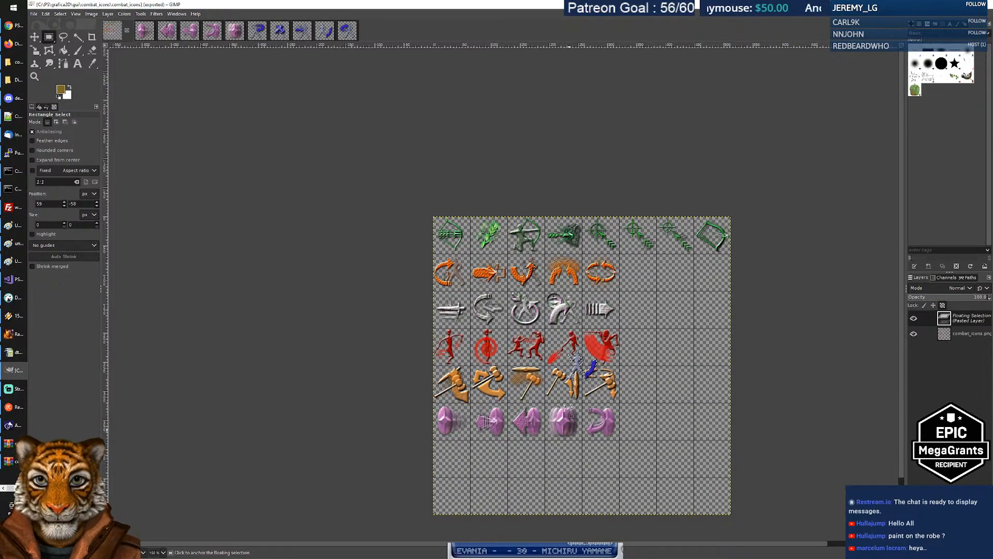
pyautogui.moveTo(576, 359); pyautogui.dragTo(445, 451)
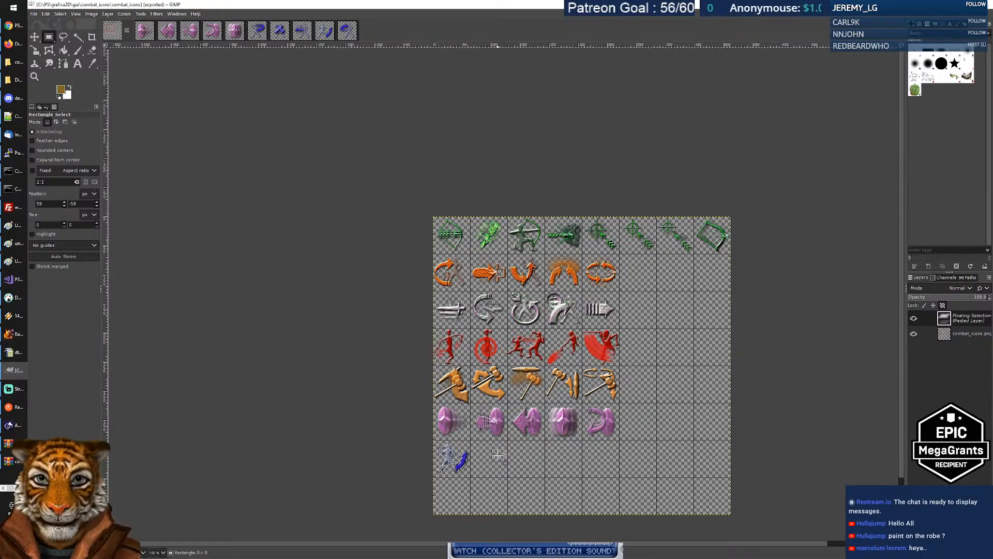
pyautogui.click(527, 458)
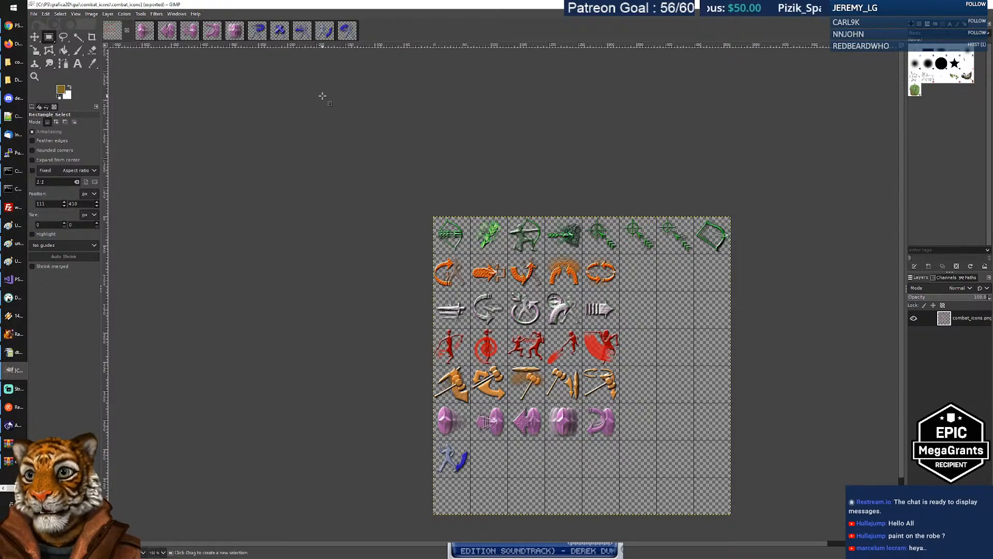
# Switch to dt_item_icons.csv in OpenOffice Calc and set column D to 6 for the Assassin attacks and 5 for the Shields attacks.
pyautogui.hotkey('alt', 'Tab')
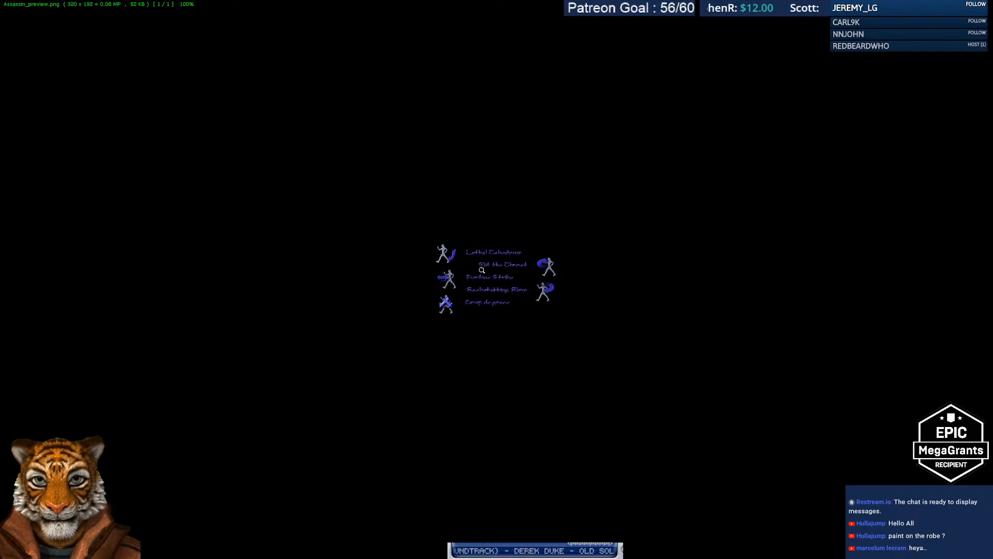
pyautogui.hotkey('alt', 'Tab')
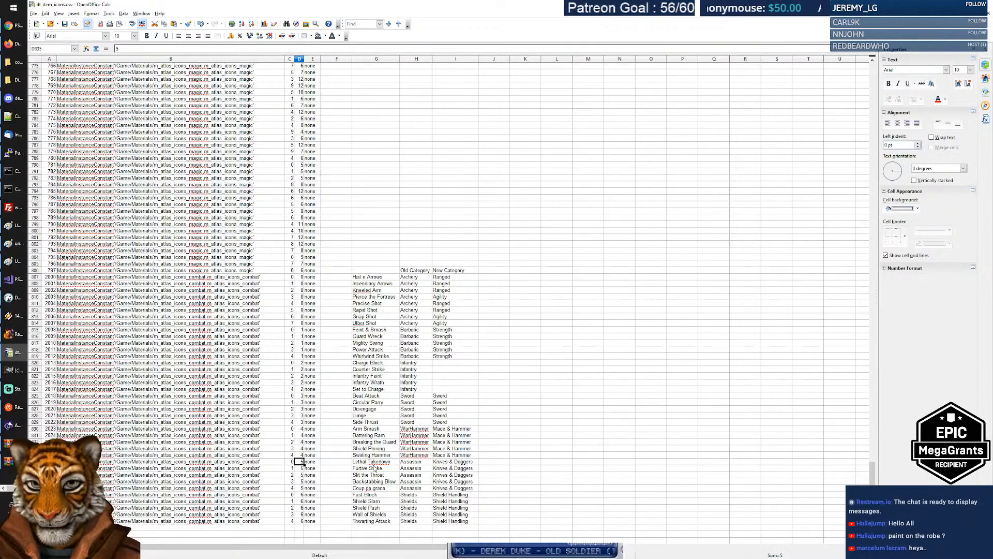
pyautogui.press('Return')
pyautogui.write('6 6 6 6 ')
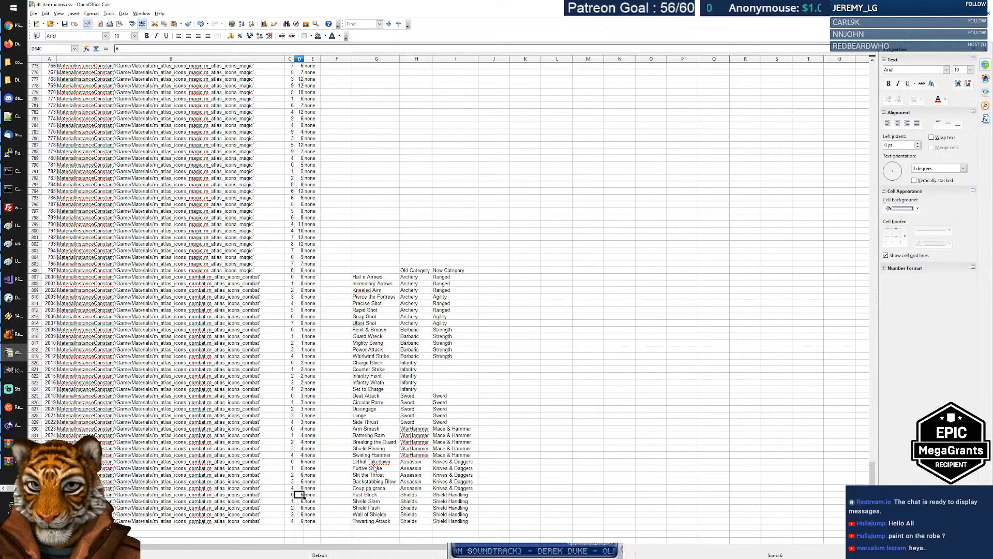
pyautogui.write('5 5 5 5 5')
pyautogui.press('Up')
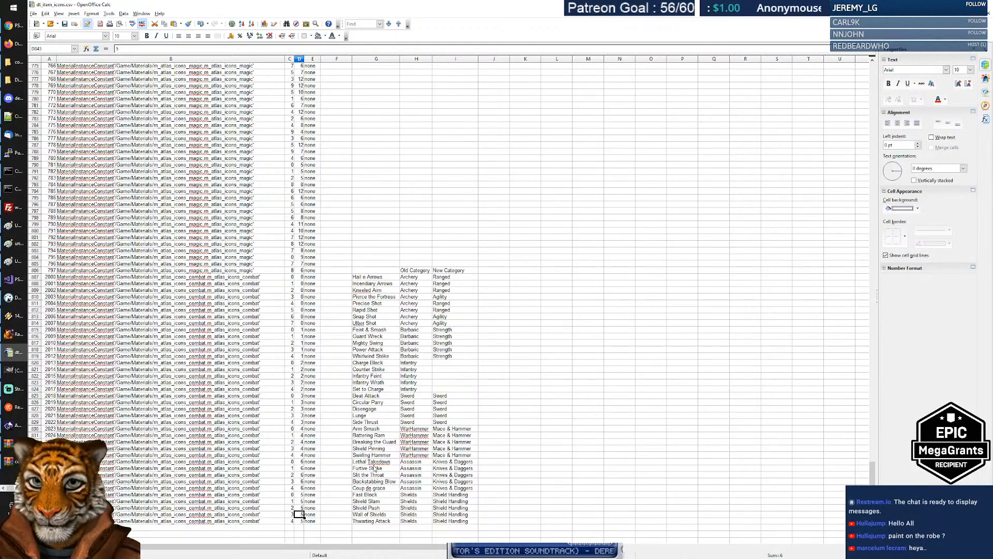
# Review the Shields and Assassin rows, then select the Lethal Takedown name cell.
pyautogui.press('Up')
pyautogui.press('Up')
pyautogui.press('Up')
pyautogui.press('Up')
pyautogui.press('Up')
pyautogui.press('Up')
pyautogui.press('Up')
pyautogui.press('Up')
pyautogui.press('Down')
pyautogui.press('Down')
pyautogui.press('Up')
pyautogui.press('Up')
pyautogui.press('Right')
pyautogui.press('Right')
pyautogui.press('Right')
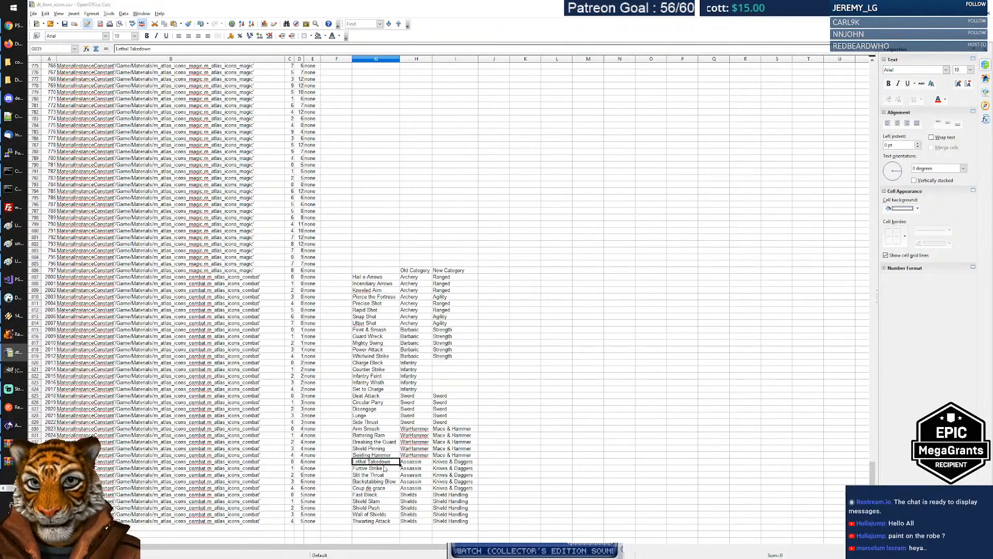
# After checking Assassin_preview.png, copy the Furtive Strike icon in GIMP into the second cell of the seventh row of combat_icons.
pyautogui.hotkey('alt', 'Tab')
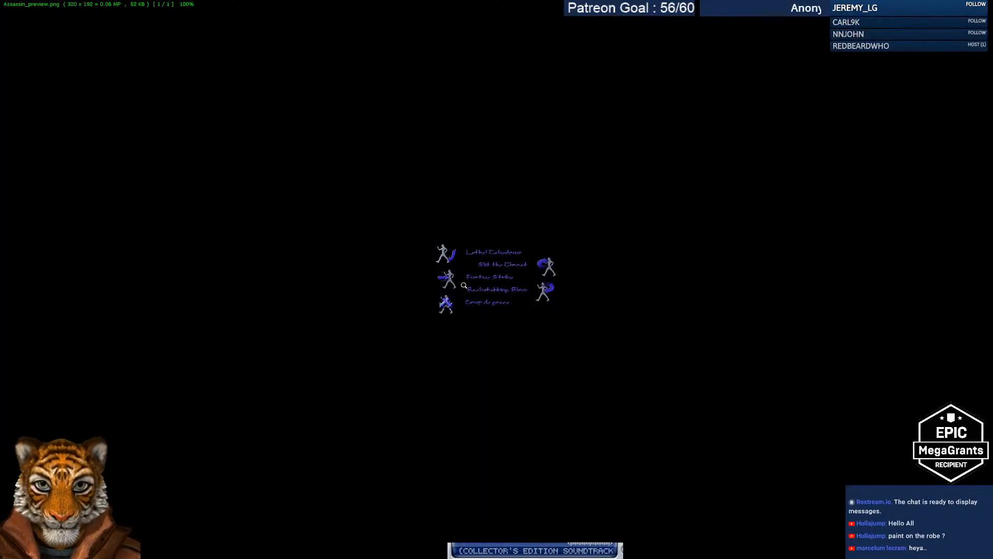
pyautogui.hotkey('alt', 'Tab')
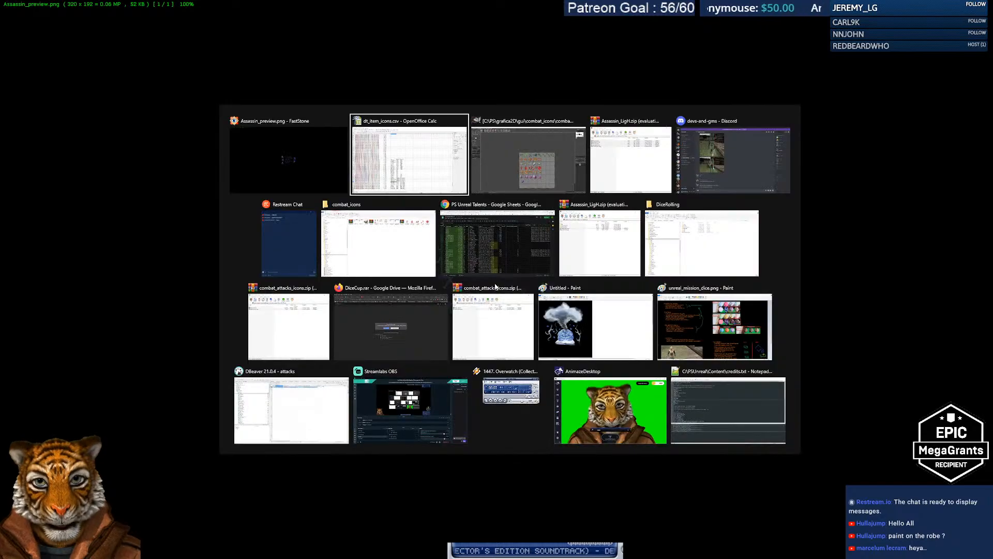
pyautogui.click(302, 31)
pyautogui.hotkey('ctrl', 'c')
pyautogui.click(113, 31)
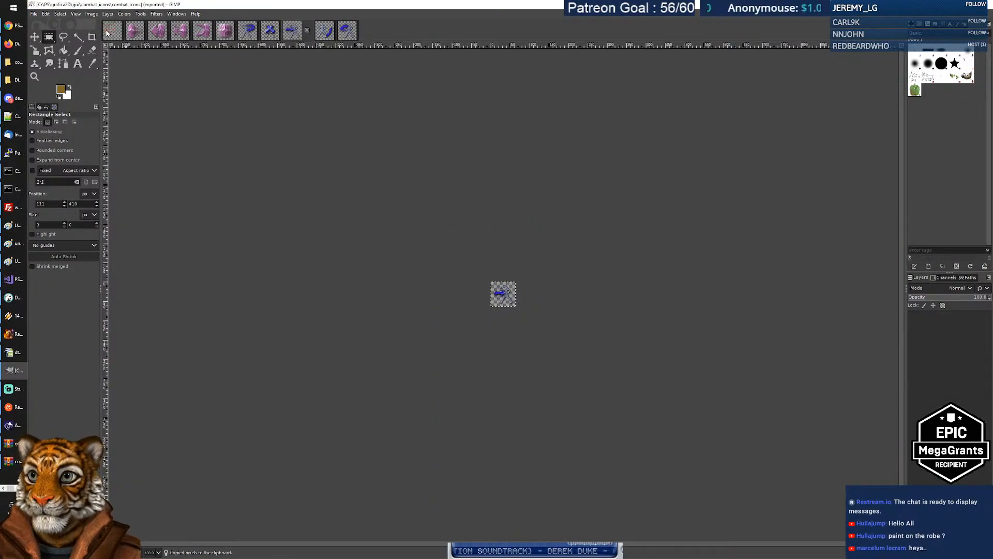
pyautogui.hotkey('ctrl', 'v')
pyautogui.moveTo(585, 372); pyautogui.dragTo(496, 464)
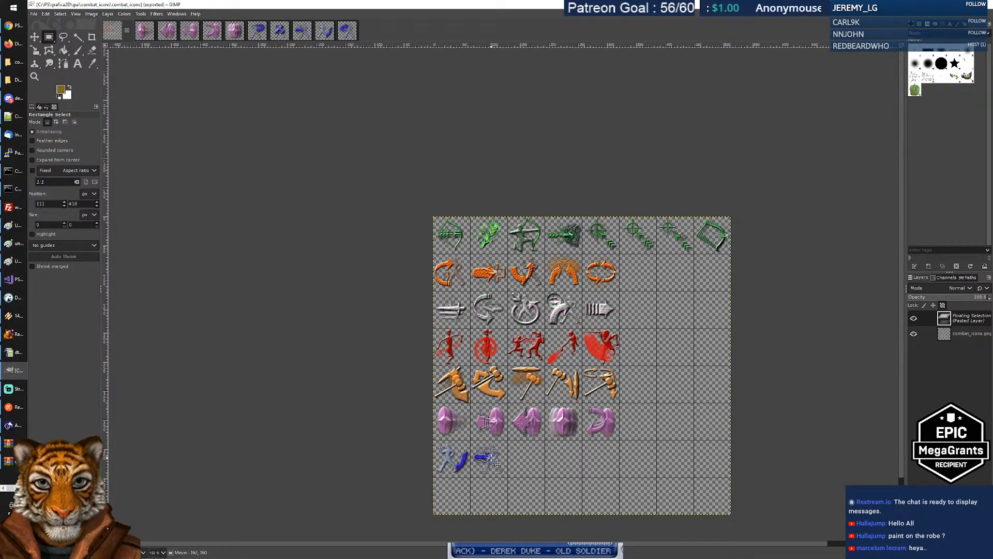
# Check the order of the Knives & Daggers attacks in dt_item_icons.csv and the PS Unreal Talents Google Sheet, selecting Slit the Throat in each.
pyautogui.hotkey('alt', 'Tab')
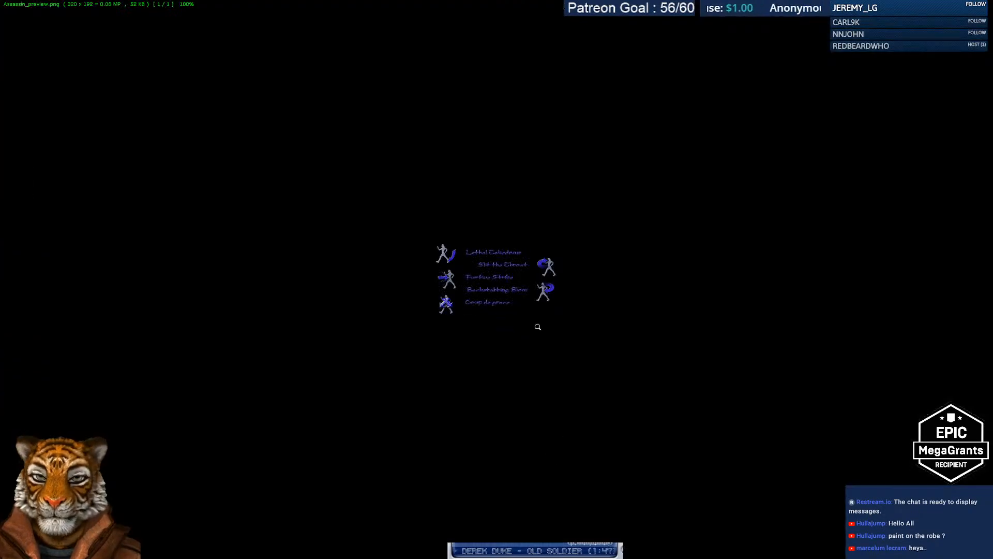
pyautogui.hotkey('alt', 'Tab')
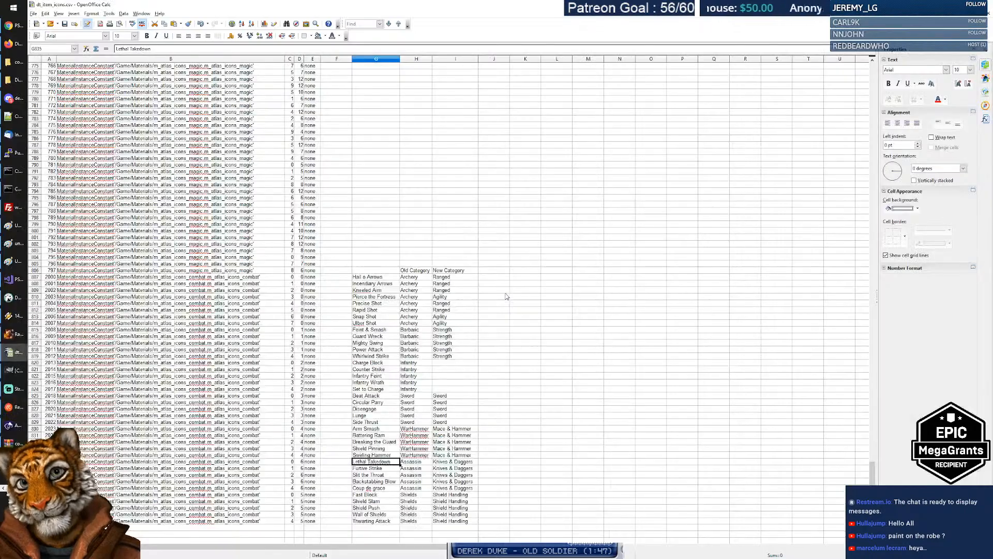
pyautogui.press('Down')
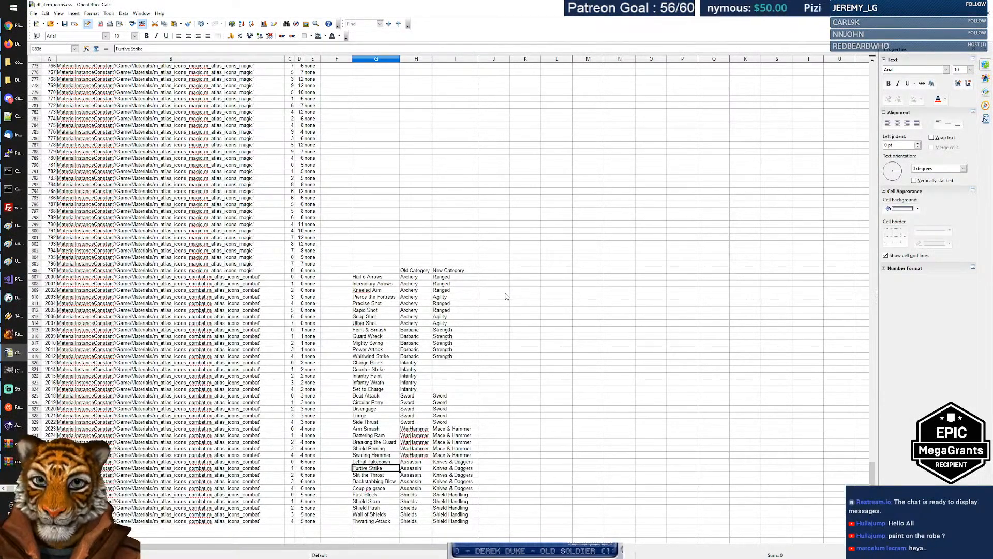
pyautogui.press('Down')
pyautogui.hotkey('alt', 'Tab')
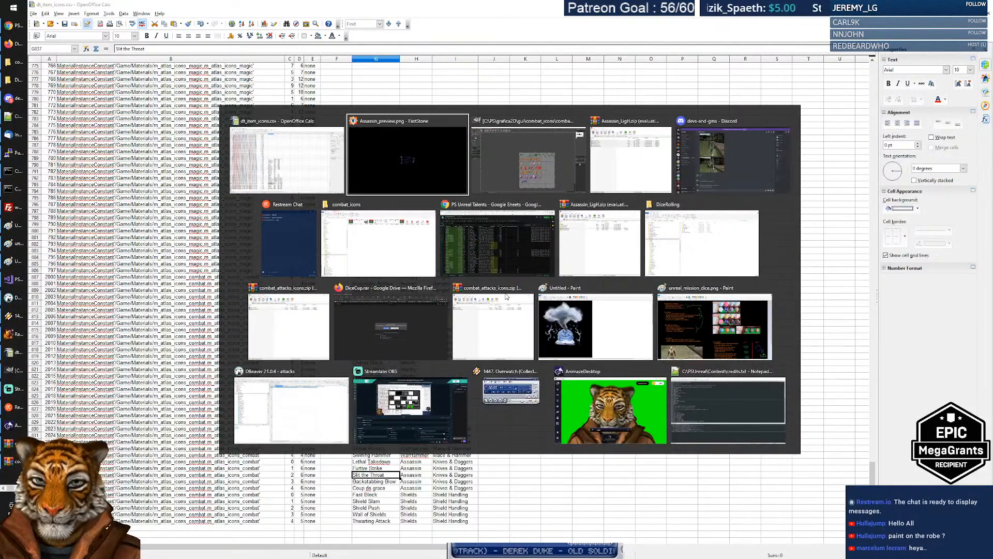
pyautogui.press('Tab')
pyautogui.press('Tab')
pyautogui.press('Tab')
pyautogui.press('Tab')
pyautogui.press('Tab')
pyautogui.press('Tab')
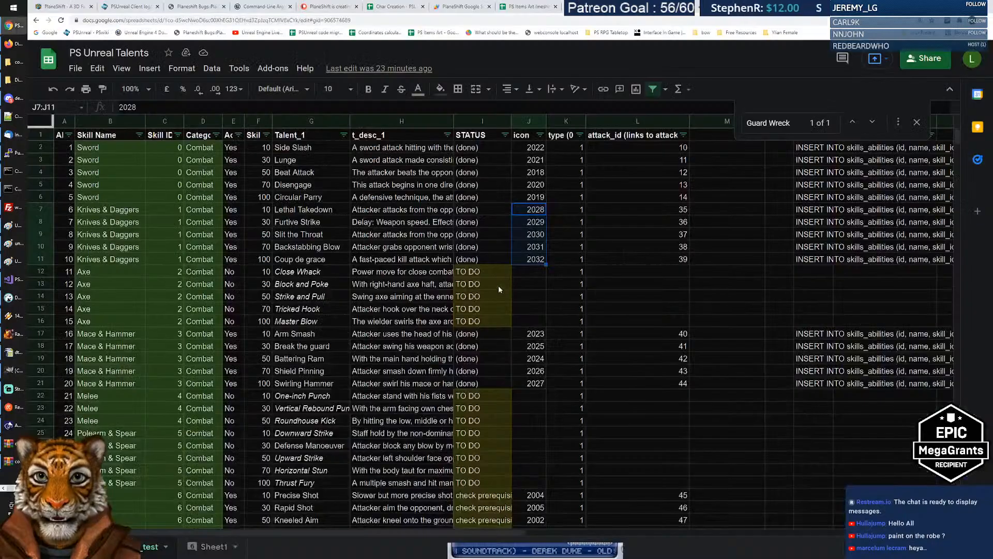
pyautogui.hotkey('alt', 'Tab')
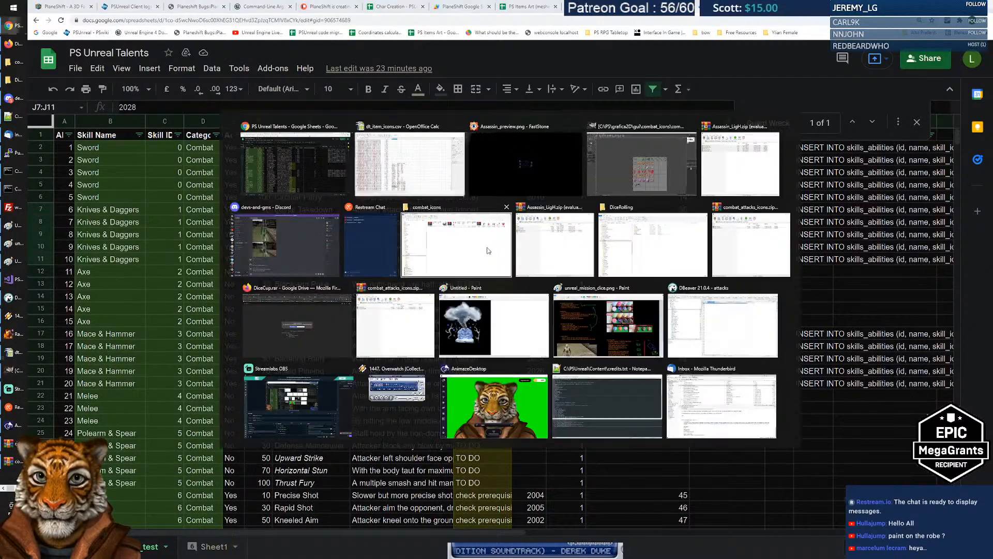
pyautogui.hotkey('alt', 'Tab')
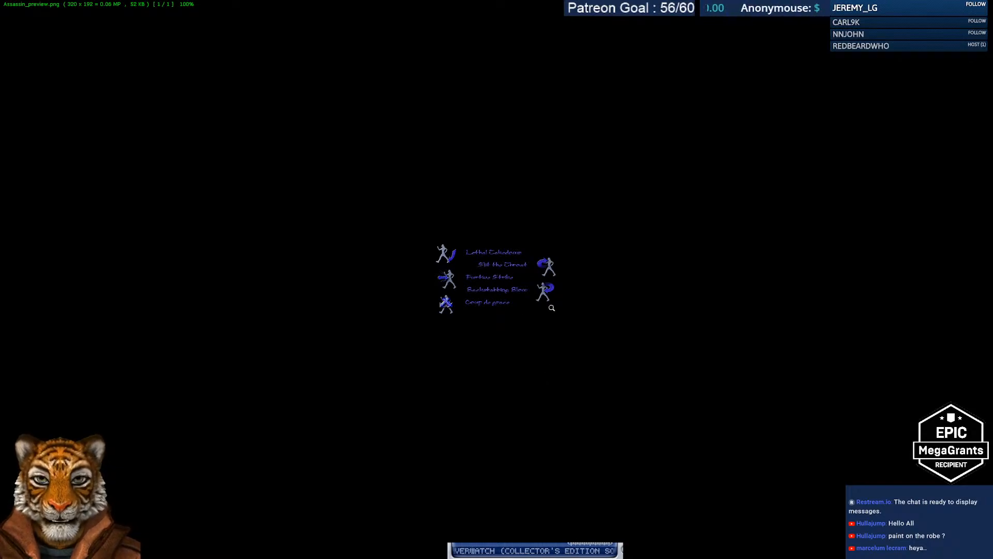
# Switch to GIMP and copy the Slit the Throat icon into the third cell of the seventh row of combat_icons.
pyautogui.hotkey('alt', 'Tab')
pyautogui.hotkey('alt', 'Tab')
pyautogui.hotkey('alt', 'Tab')
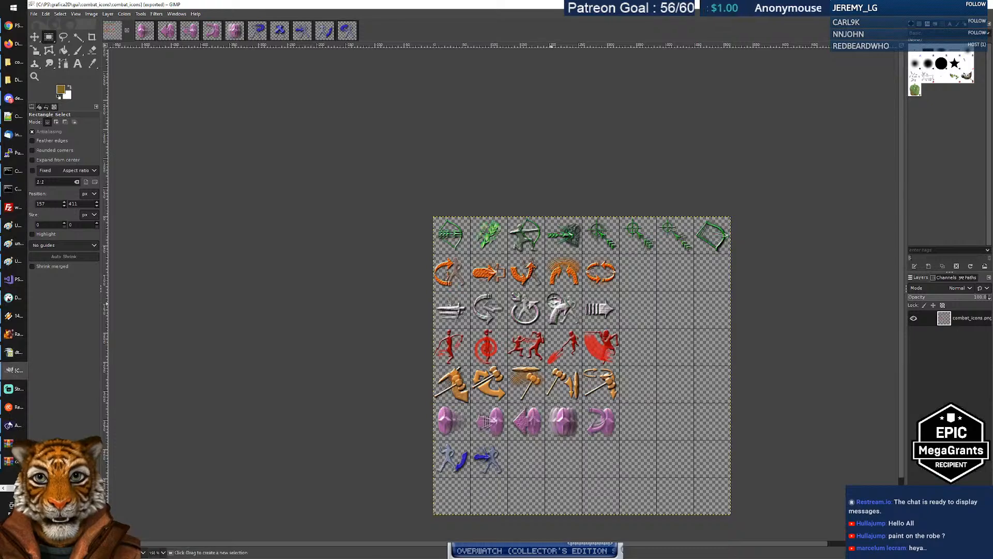
pyautogui.click(347, 30)
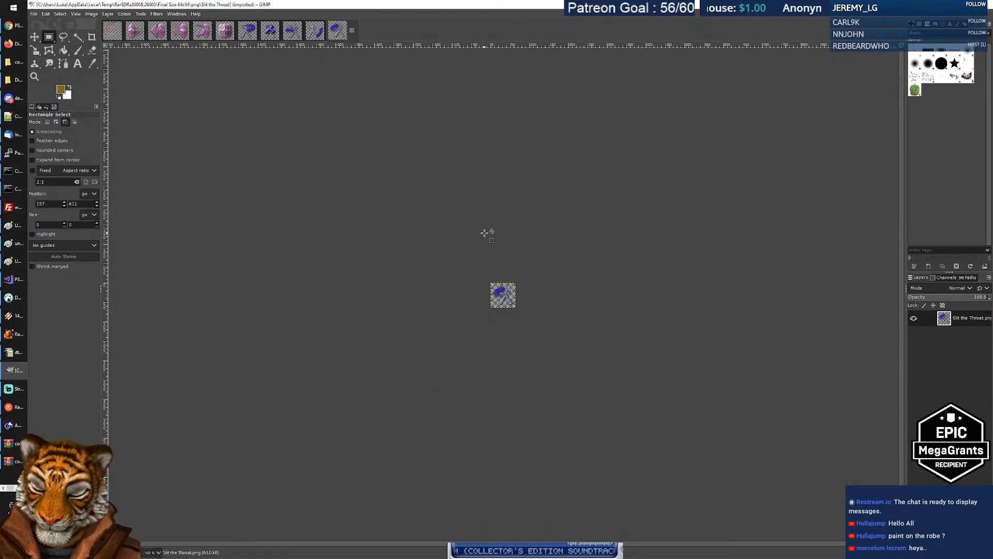
pyautogui.click(113, 30)
pyautogui.hotkey('ctrl', 'v')
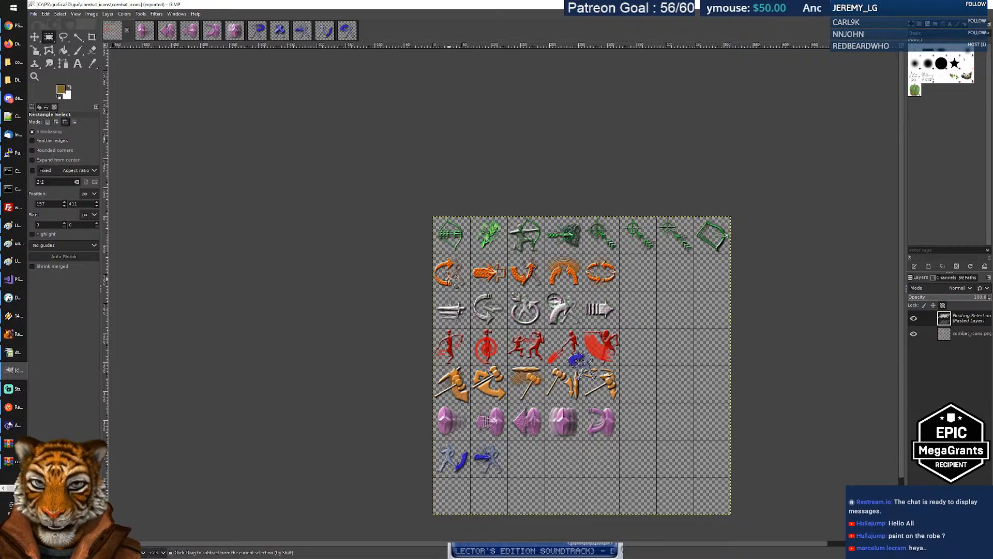
pyautogui.moveTo(583, 368); pyautogui.dragTo(530, 461)
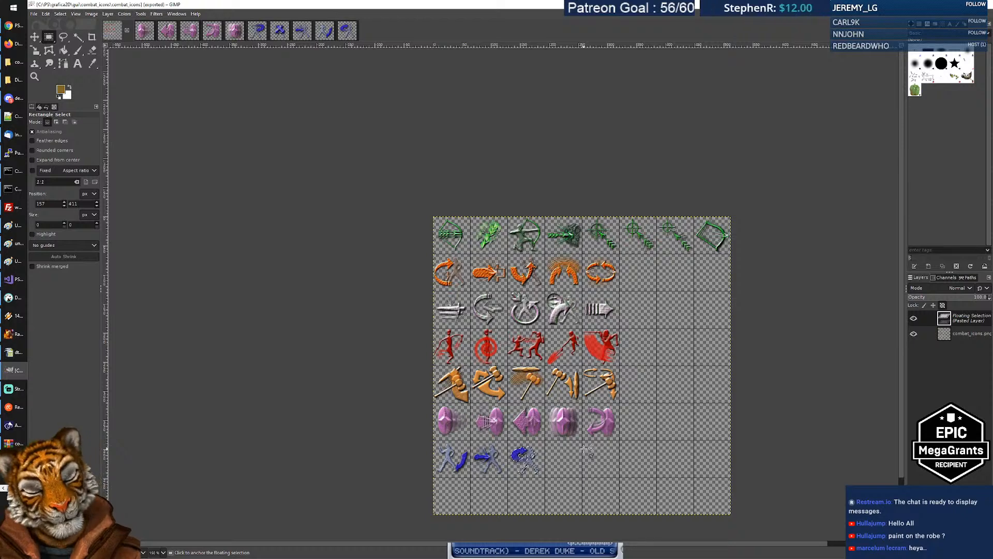
# Compare the attack order in the PS Unreal Talents sheet with Assassin_preview.png, selecting the Backstabbing Blow icon cell.
pyautogui.hotkey('alt', 'Tab')
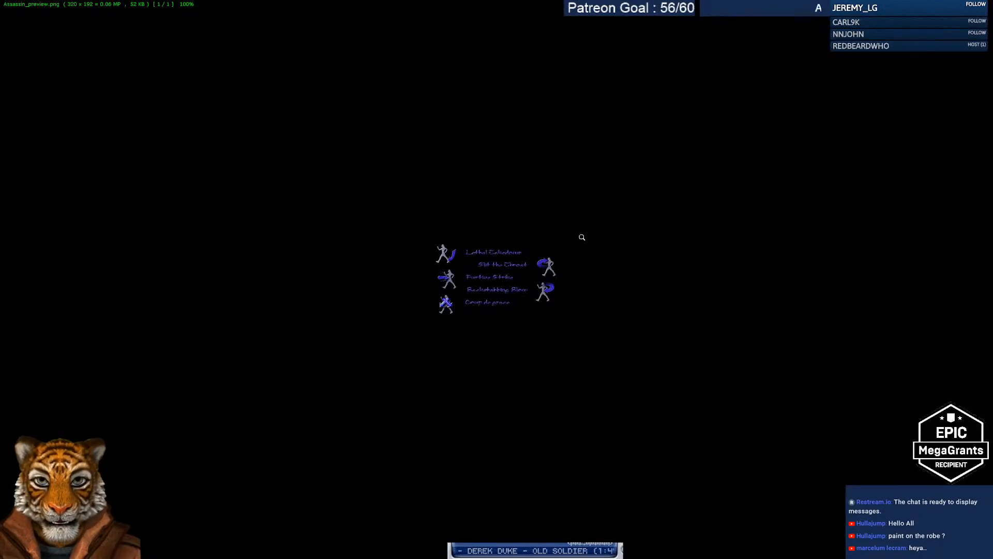
pyautogui.hotkey('alt', 'Tab')
pyautogui.hotkey('alt', 'Tab')
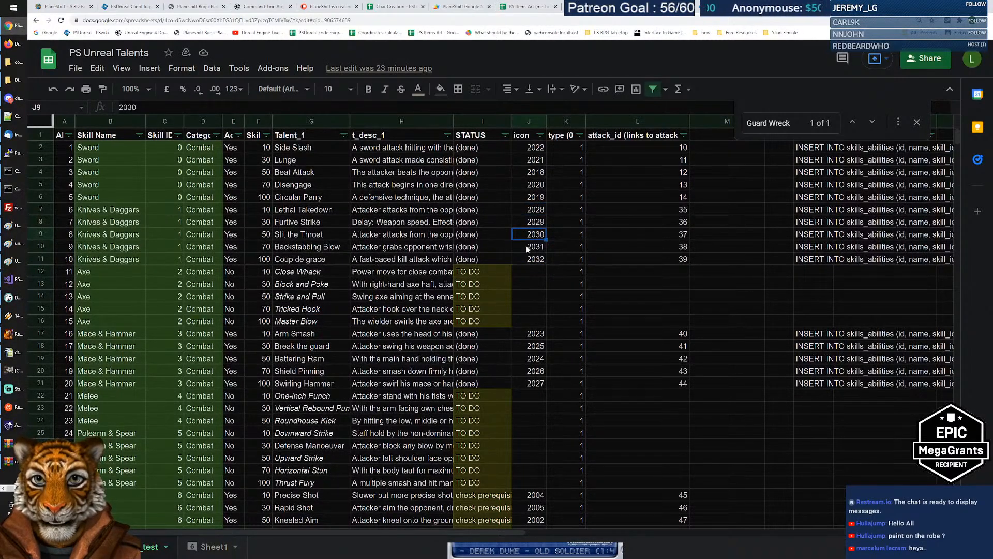
pyautogui.hotkey('alt', 'Tab')
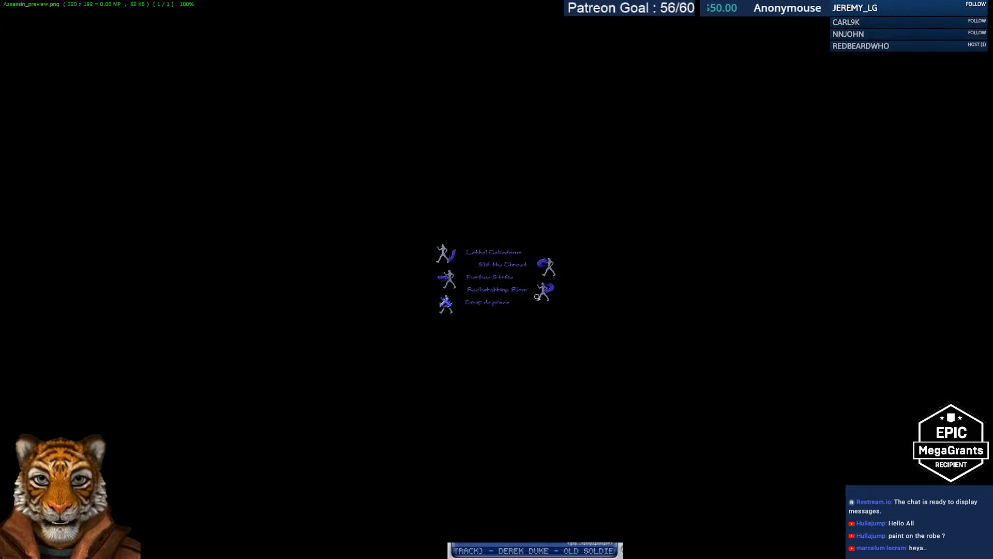
# Switch to GIMP and copy the Backstabbing Blow icon into the fourth cell of the seventh row of combat_icons.
pyautogui.hotkey('alt', 'Tab')
pyautogui.hotkey('alt', 'Tab')
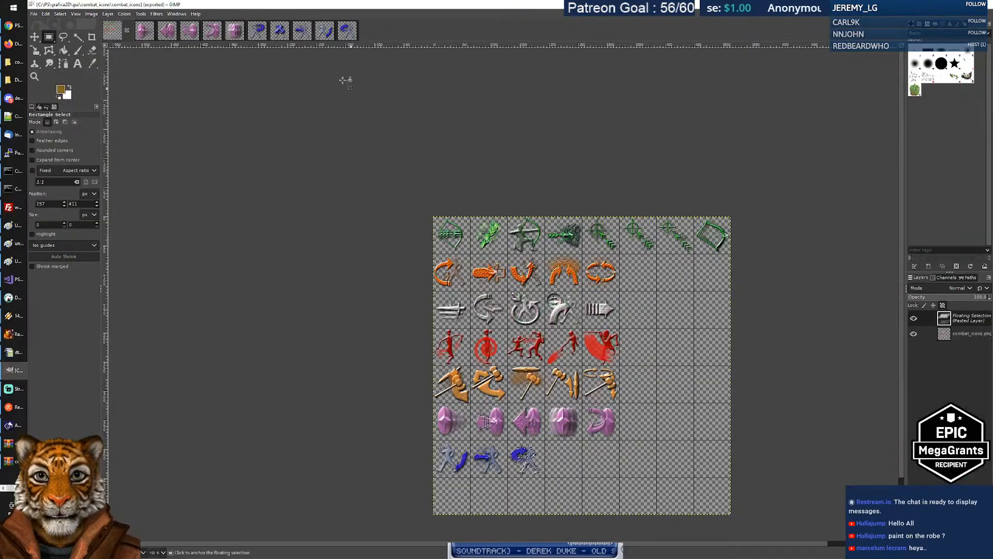
pyautogui.click(264, 37)
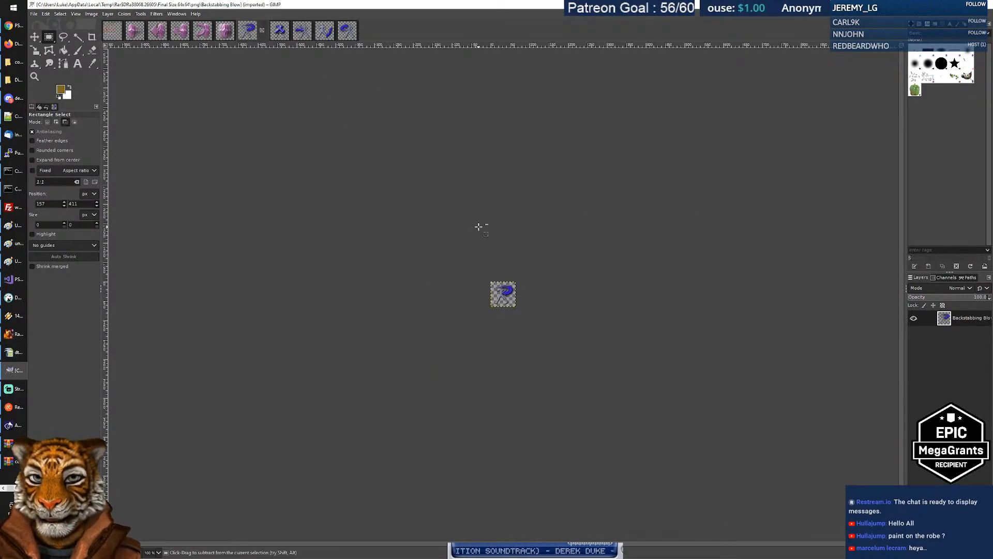
pyautogui.click(113, 30)
pyautogui.hotkey('ctrl', 'v')
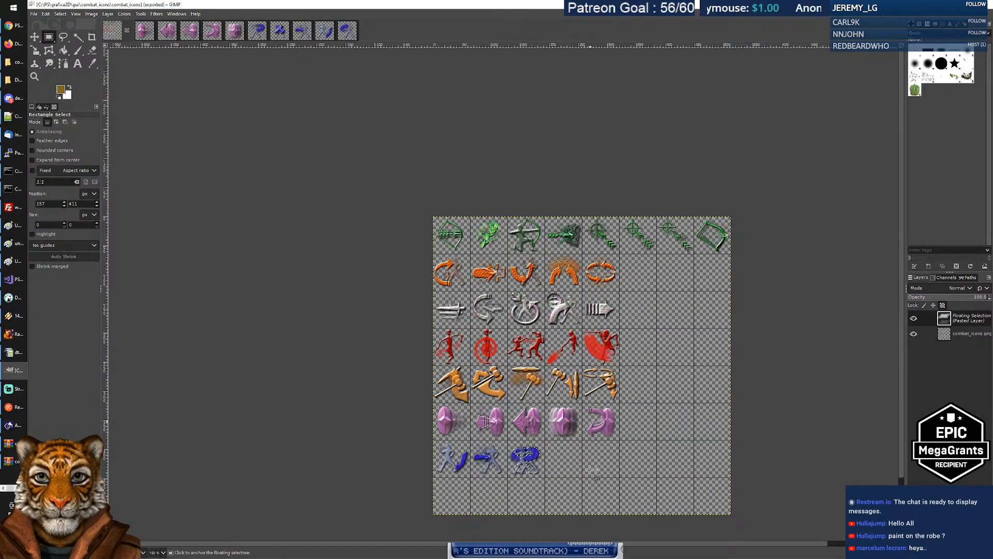
pyautogui.moveTo(526, 460); pyautogui.dragTo(564, 459)
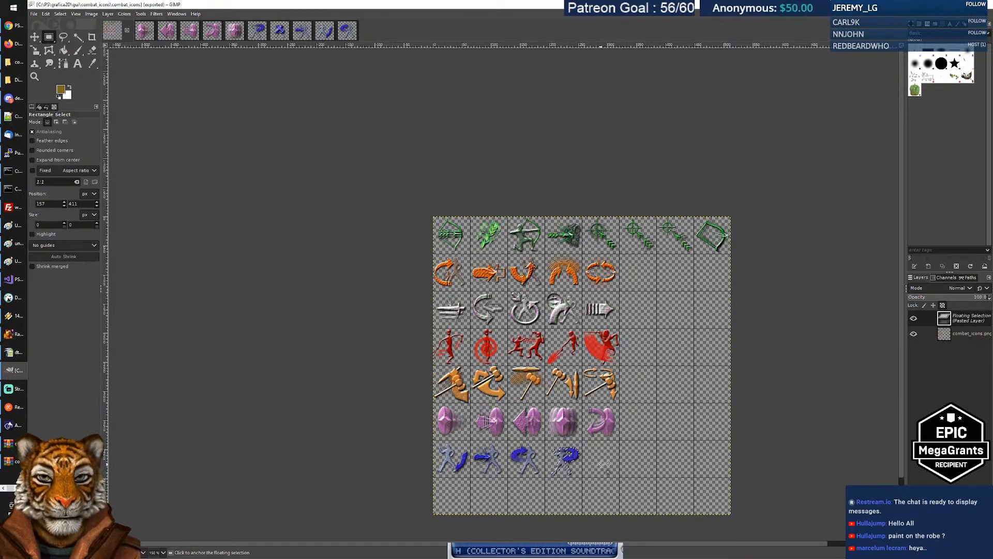
# Check the last Knives & Daggers attack, Coup de grace, in the PS Unreal Talents sheet and in Assassin_preview.png.
pyautogui.hotkey('alt', 'Tab')
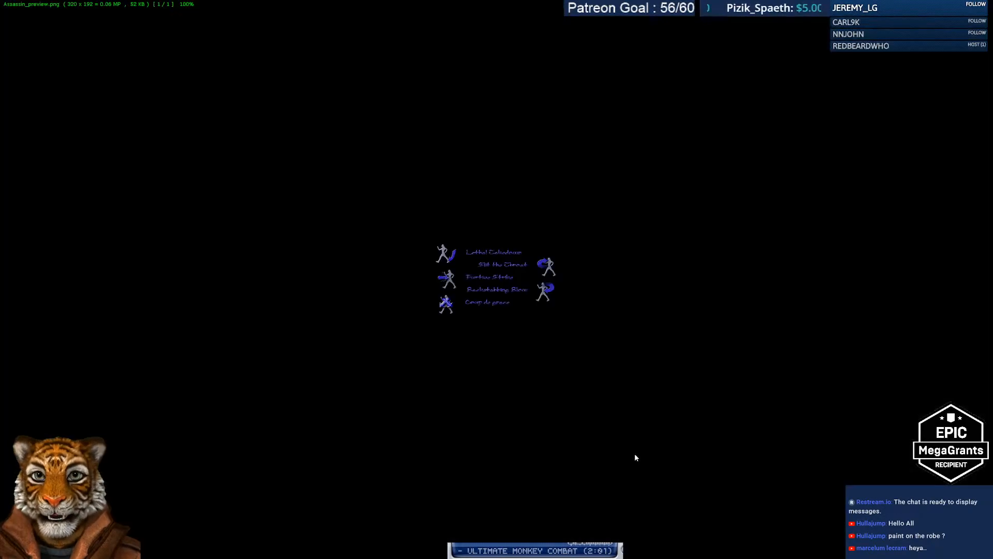
pyautogui.hotkey('alt', 'Tab')
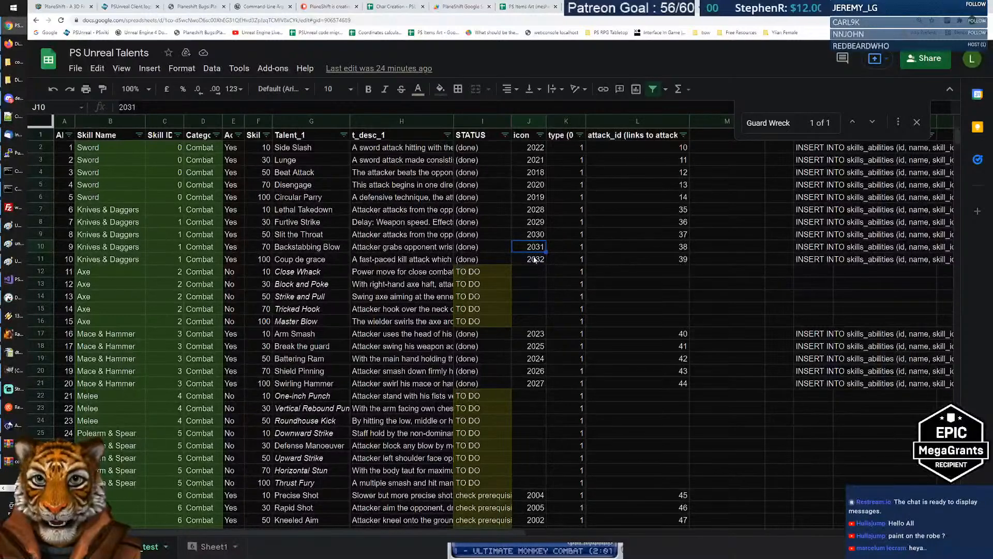
pyautogui.hotkey('alt', 'Tab')
pyautogui.press('Tab')
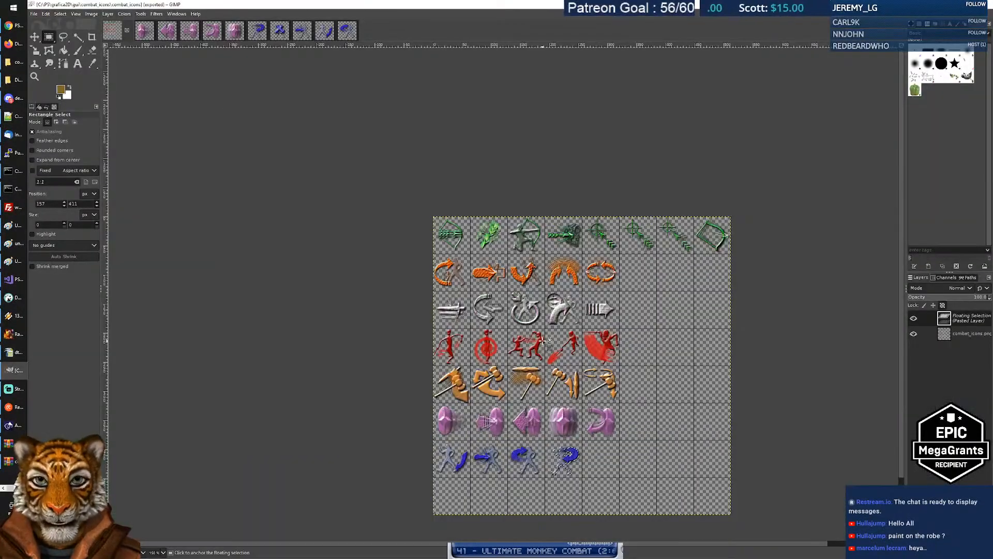
pyautogui.hotkey('alt', 'Tab')
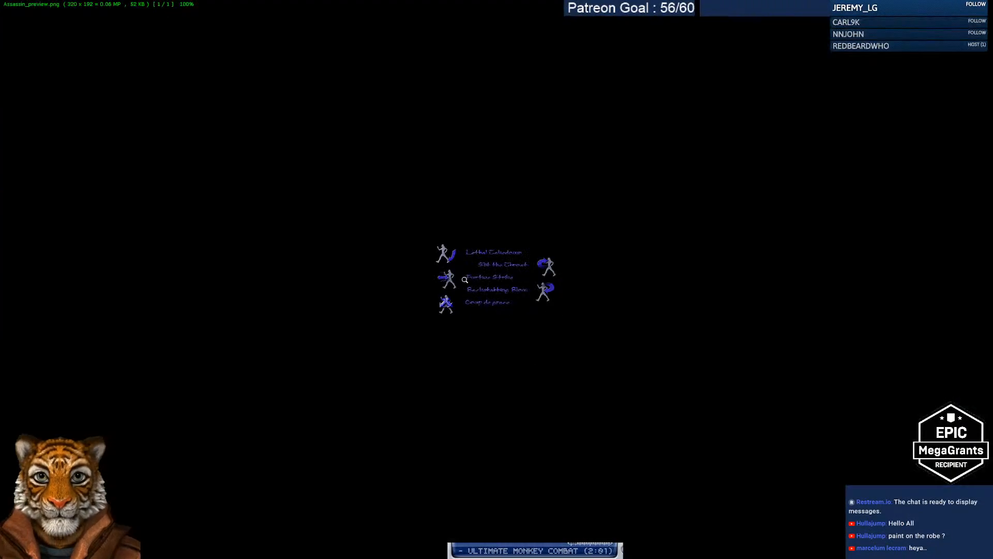
pyautogui.hotkey('alt', 'Tab')
pyautogui.press('Tab')
pyautogui.press('Tab')
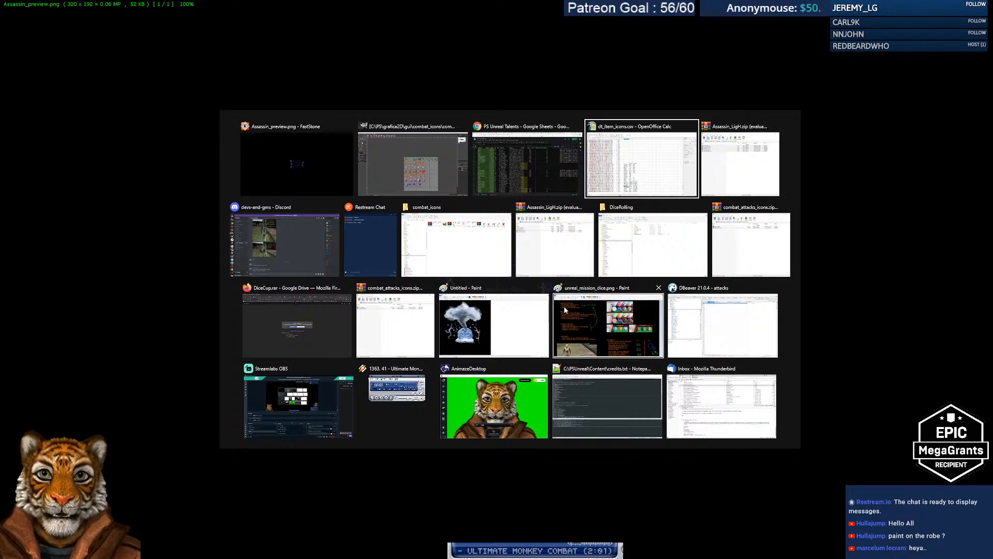
# Copy the Coup de grace icon in GIMP into the fifth cell of the seventh row of combat_icons and anchor it.
pyautogui.hotkey('alt', 'shift', 'Tab')
pyautogui.hotkey('alt', 'shift', 'Tab')
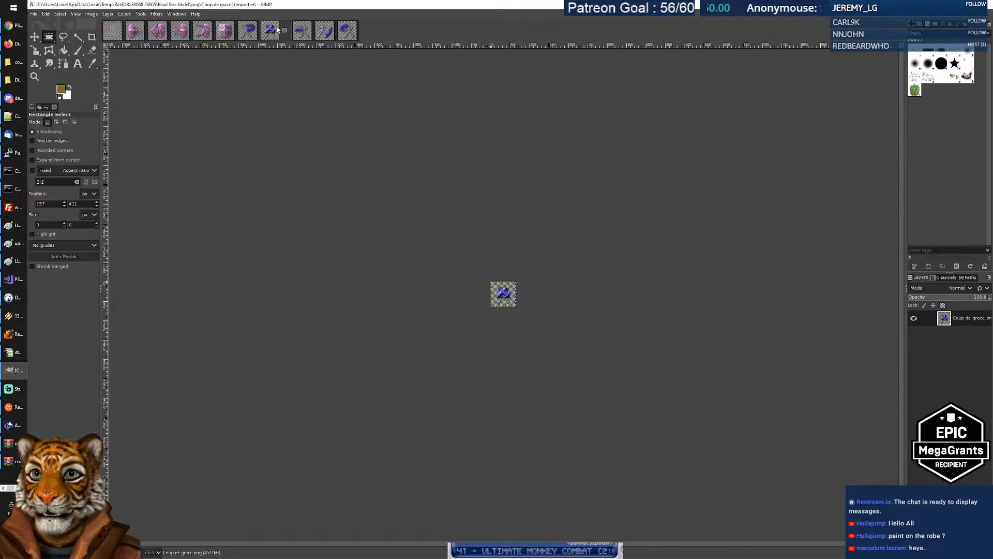
pyautogui.click(114, 36)
pyautogui.hotkey('ctrl', 'v')
pyautogui.moveTo(555, 462); pyautogui.dragTo(602, 460)
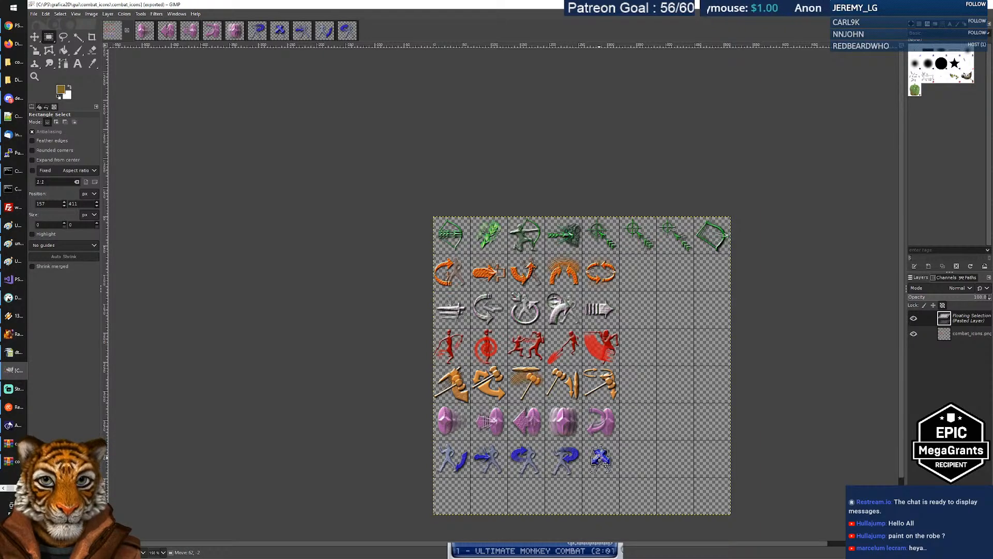
pyautogui.click(623, 458)
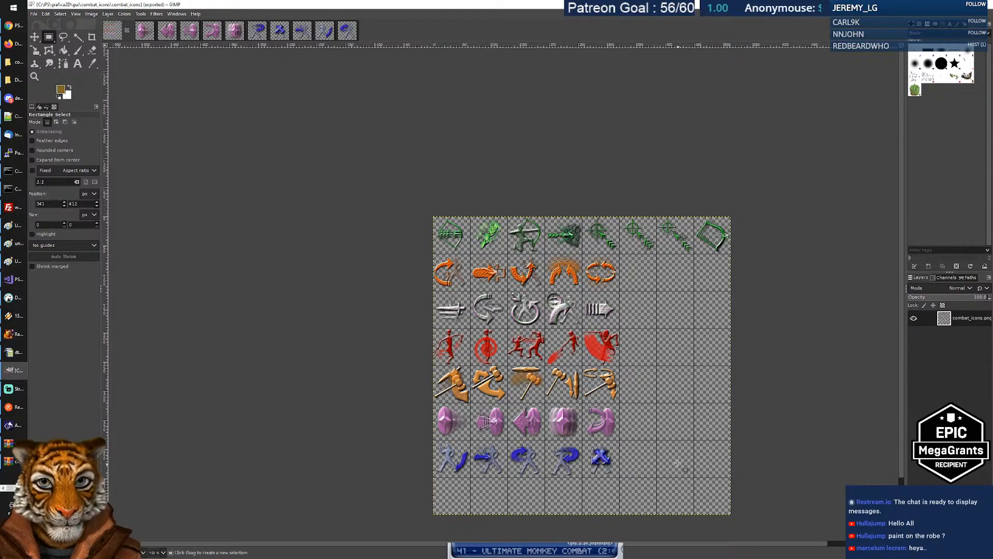
# Export the atlas as combat_icons.png in the combat_icons folder, replacing the existing file and keeping the PNG options.
pyautogui.click(34, 14)
pyautogui.click(61, 141)
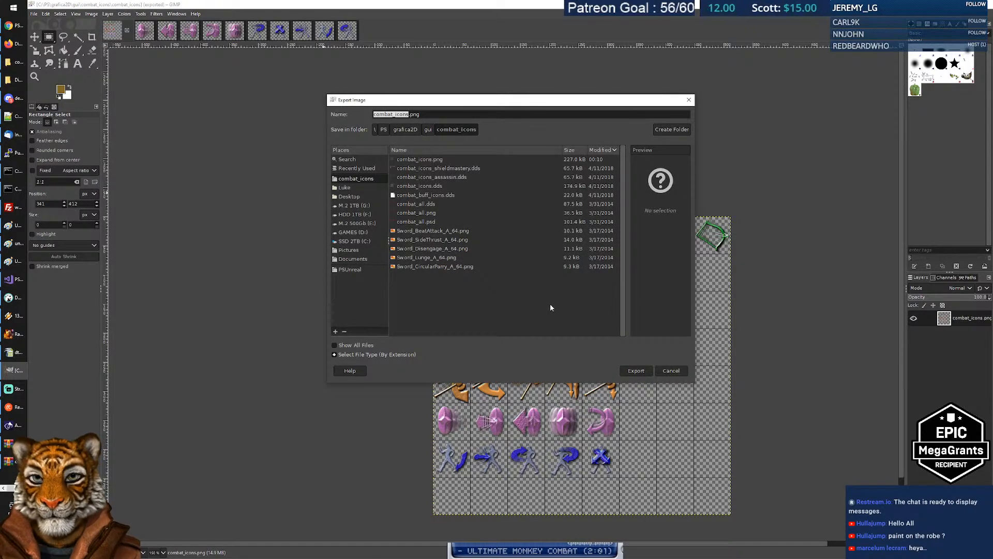
pyautogui.click(636, 370)
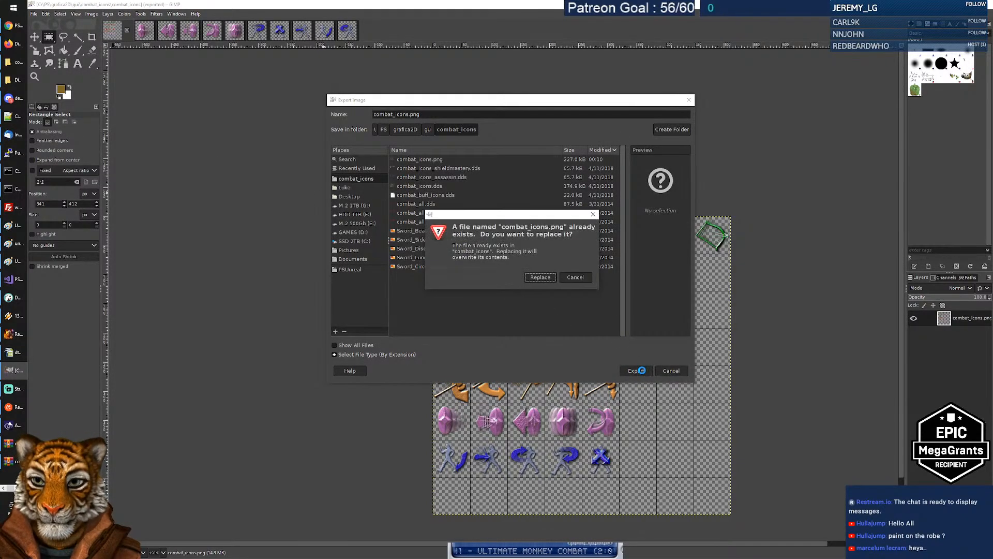
pyautogui.click(540, 277)
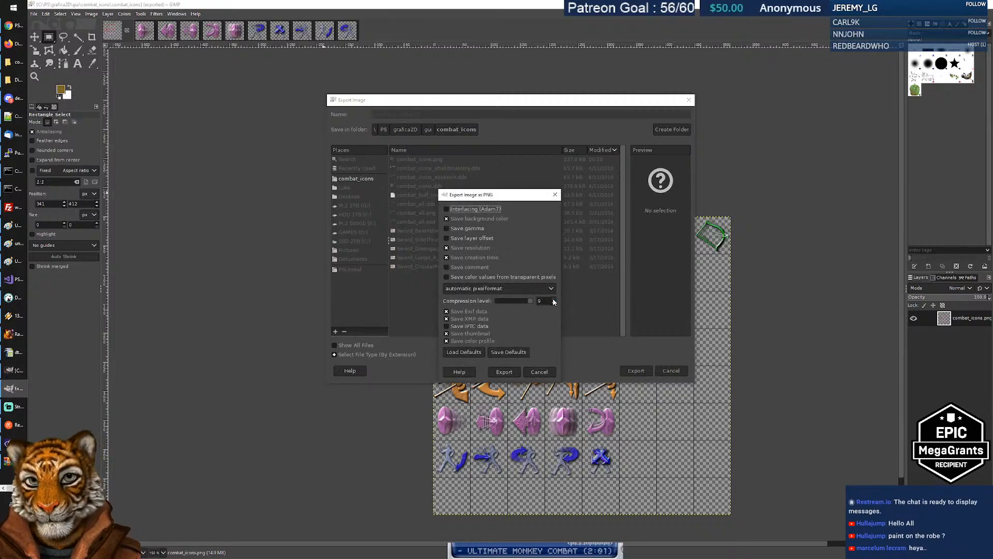
pyautogui.click(514, 371)
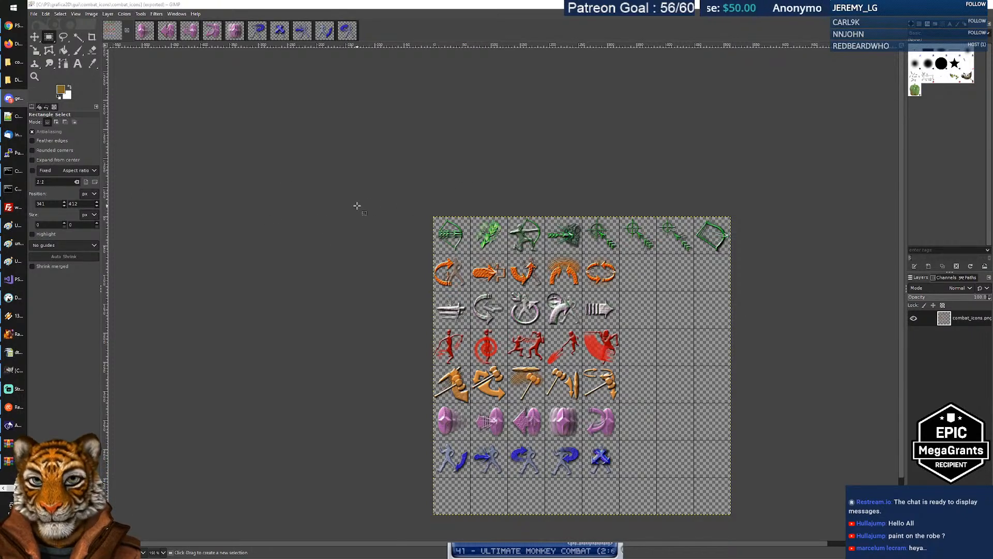
# Switch to the PS Unreal Talents sheet and select the five Axe talents from skill name to description (B12:H16).
pyautogui.hotkey('alt', 'Tab')
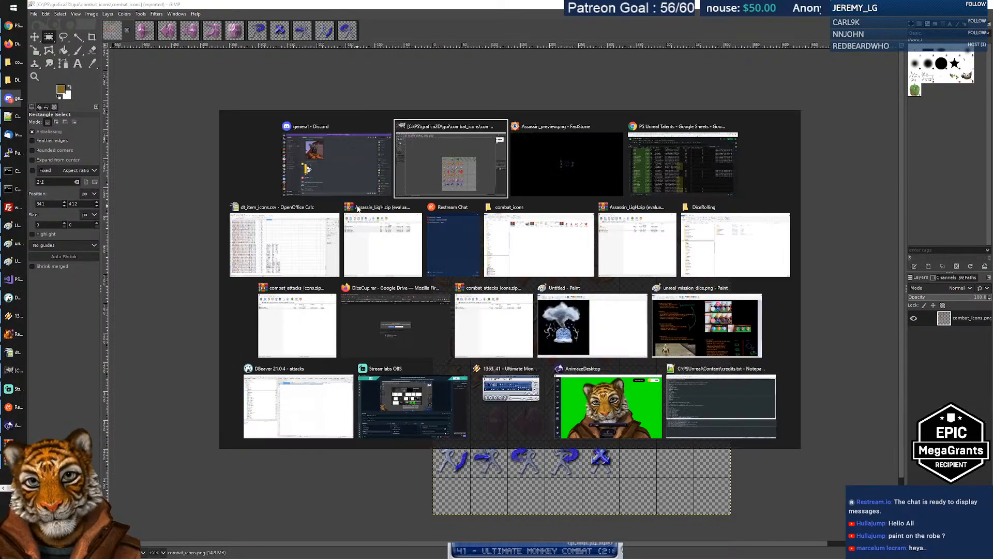
pyautogui.hotkey('alt', 'Tab')
pyautogui.hotkey('alt', 'Tab')
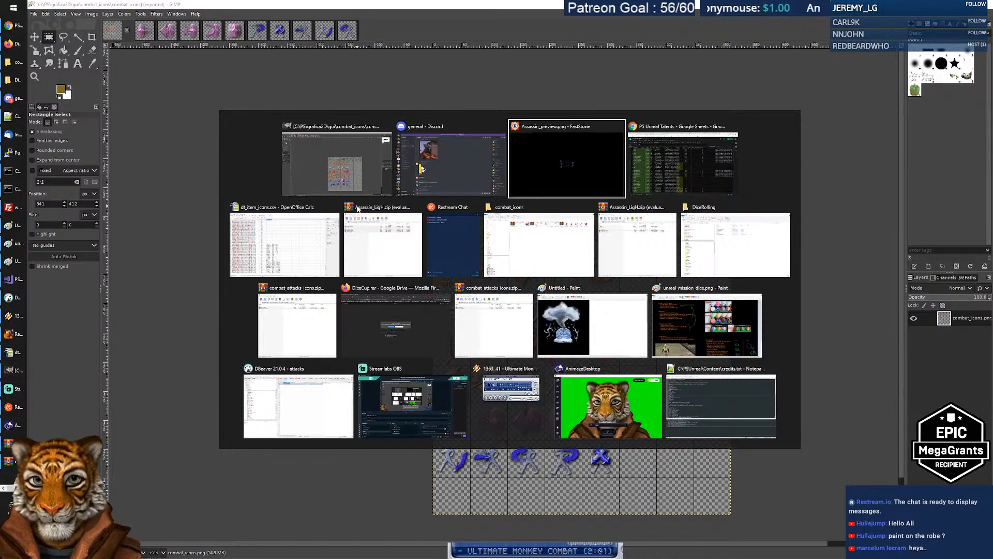
pyautogui.hotkey('alt', 'Tab')
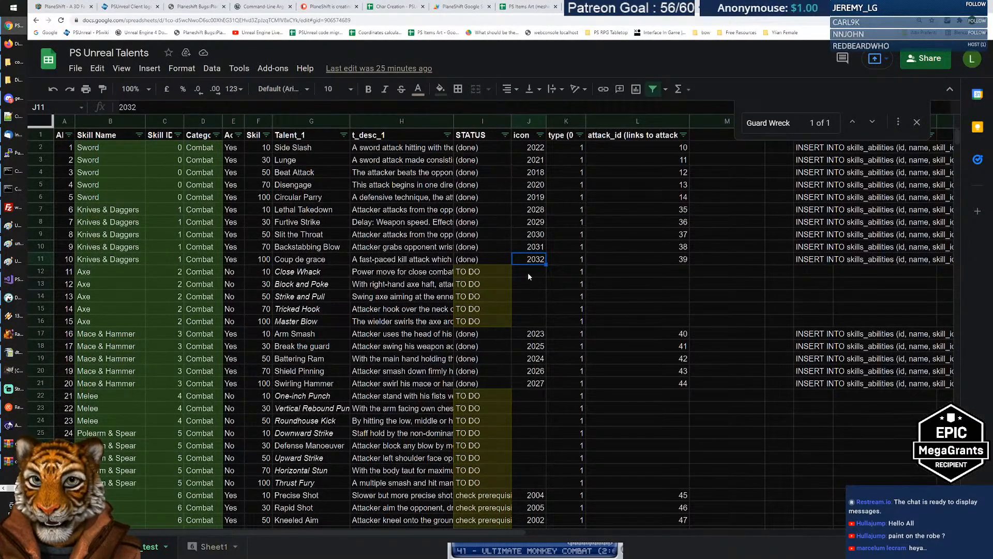
pyautogui.moveTo(116, 268); pyautogui.dragTo(116, 320)
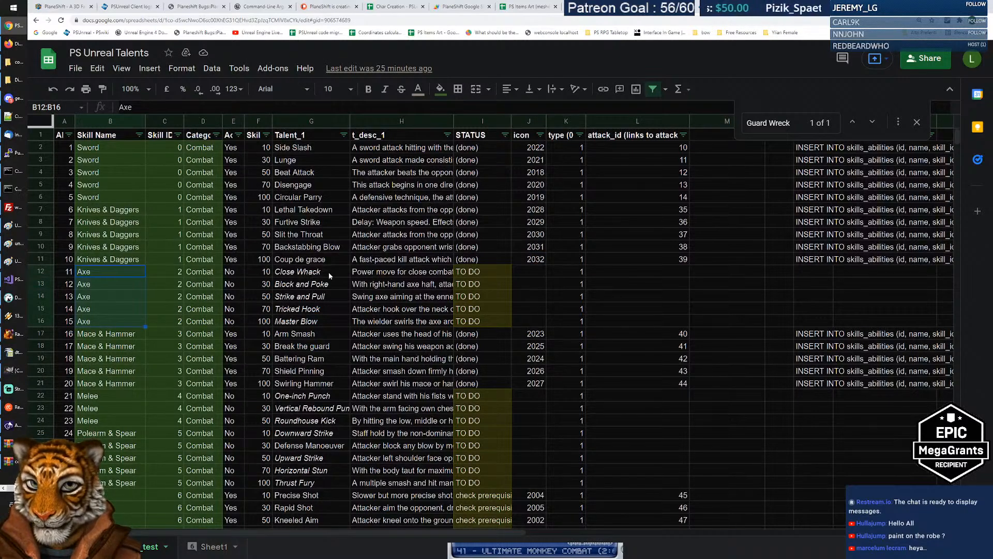
pyautogui.keyDown('shift'); pyautogui.click(397, 324); pyautogui.keyUp('shift')
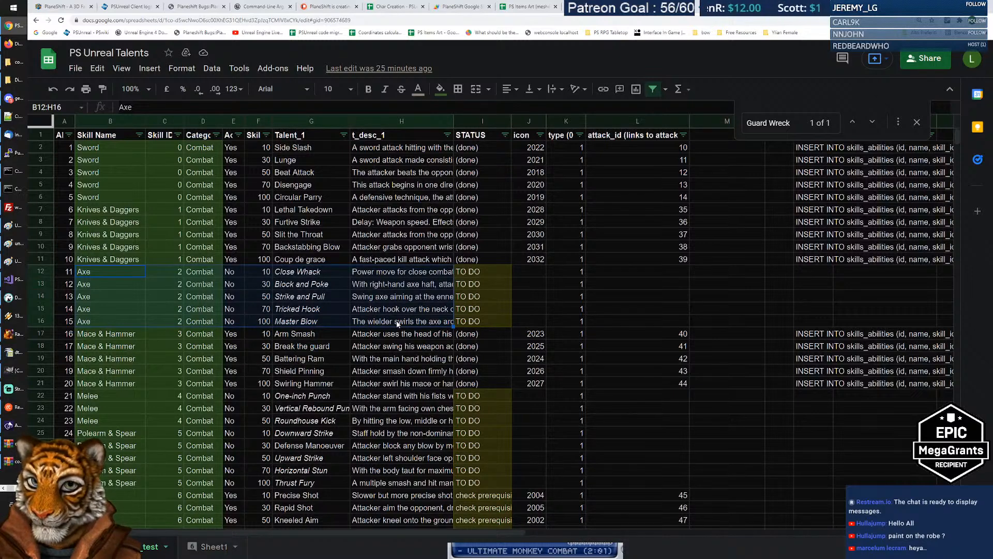
# Switch to the combat_icons folder, open combat_attacks_icons.zip past the WinRAR trial notice, and enter its LigH folder.
pyautogui.hotkey('alt', 'Tab')
pyautogui.press('Tab')
pyautogui.press('Tab')
pyautogui.press('Tab')
pyautogui.press('Tab')
pyautogui.press('Tab')
pyautogui.press('Tab')
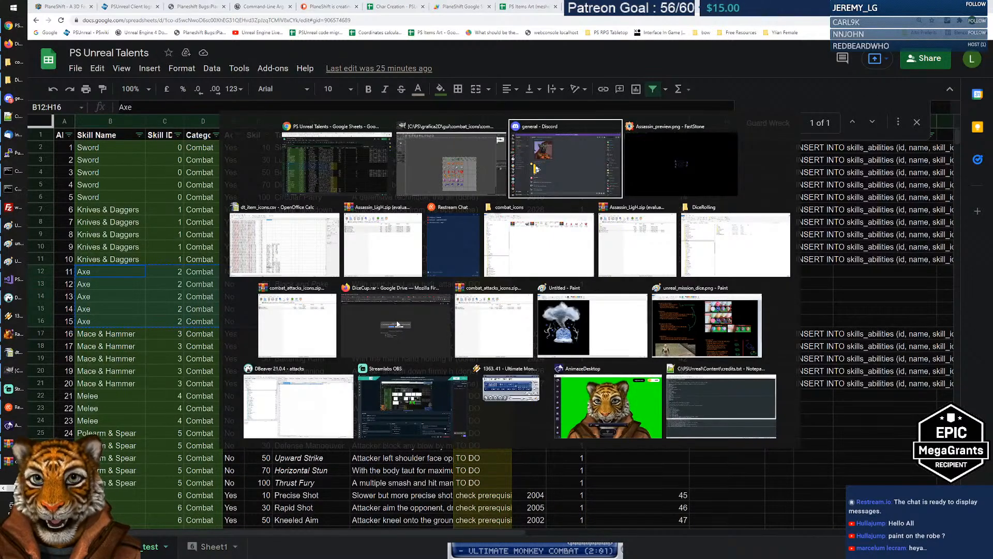
pyautogui.click(500, 252)
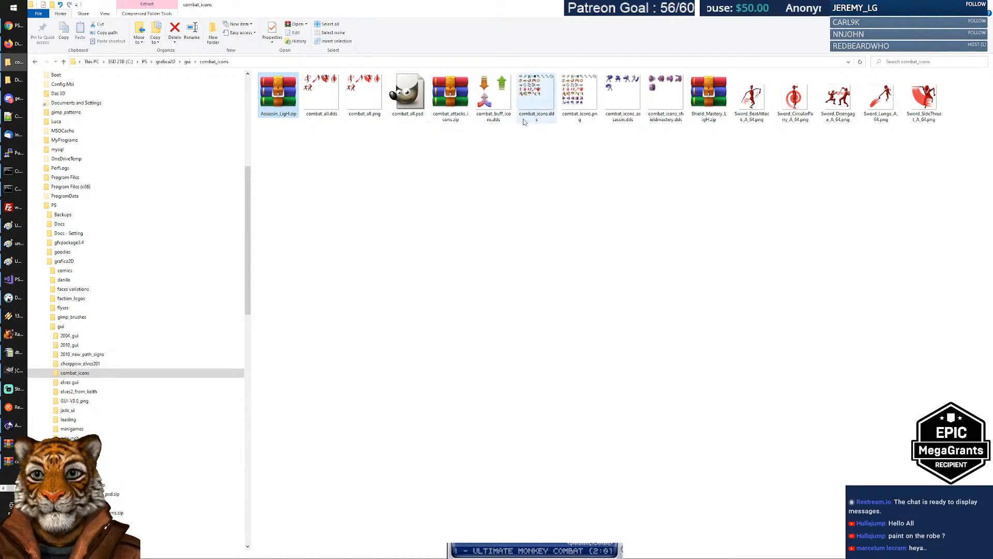
pyautogui.doubleClick(465, 118)
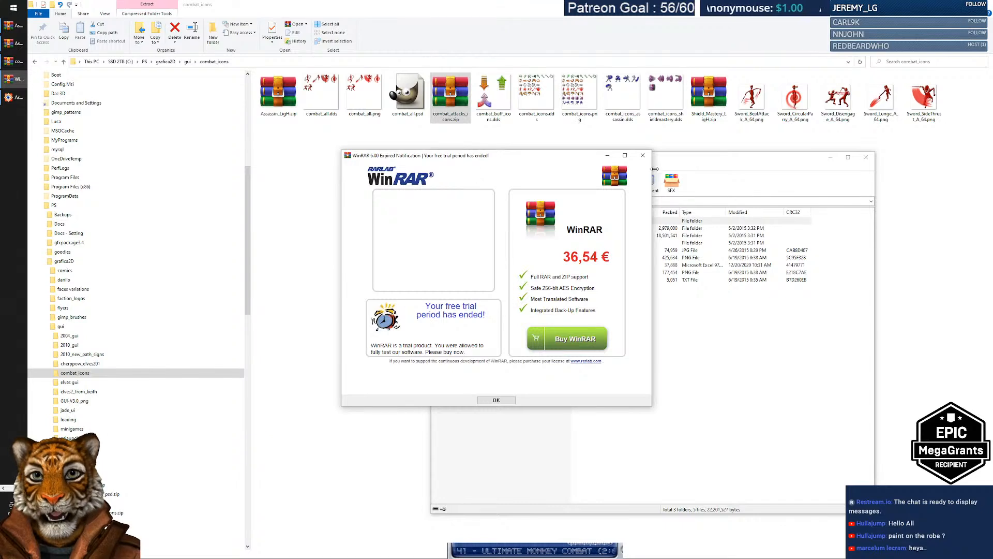
pyautogui.click(644, 161)
pyautogui.doubleClick(446, 236)
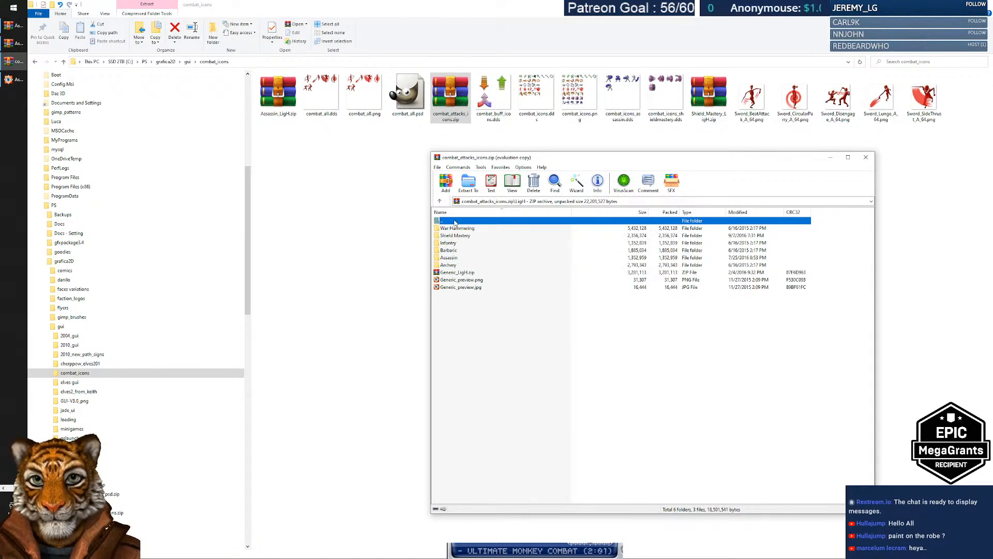
# View Barbaric_preview.png from the archive's Barbaric folder to examine its attack names and icons, closing the preview.
pyautogui.doubleClick(449, 251)
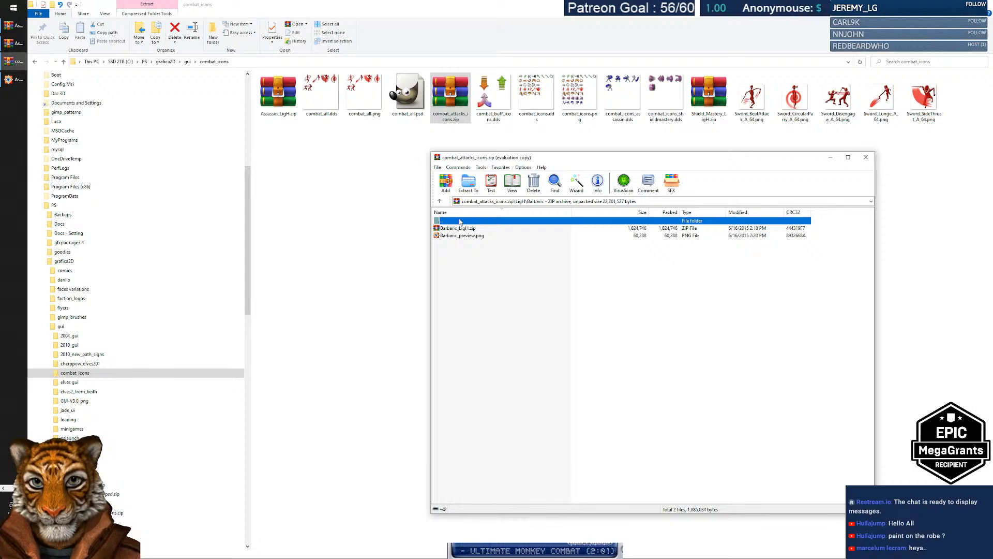
pyautogui.doubleClick(459, 221)
pyautogui.doubleClick(455, 250)
pyautogui.click(457, 237)
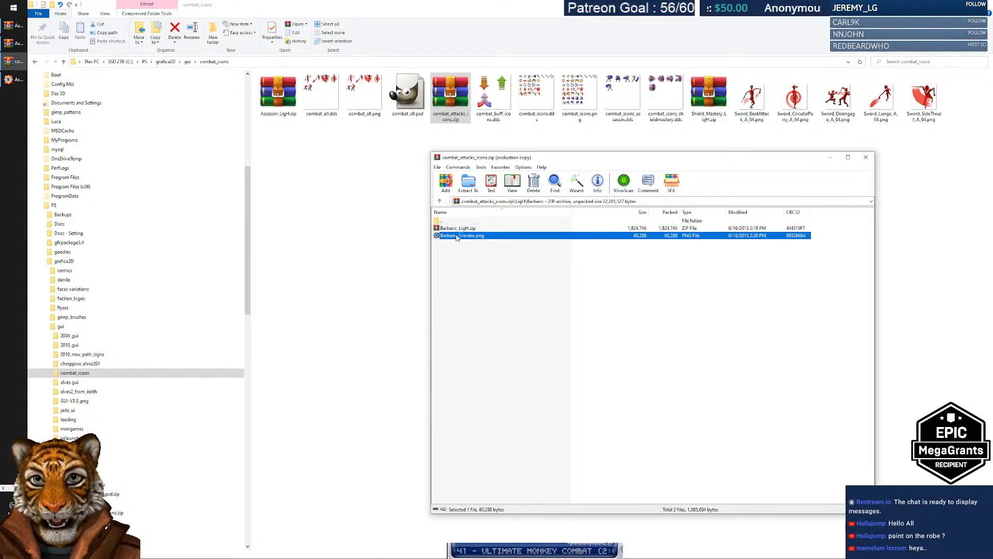
pyautogui.doubleClick(457, 237)
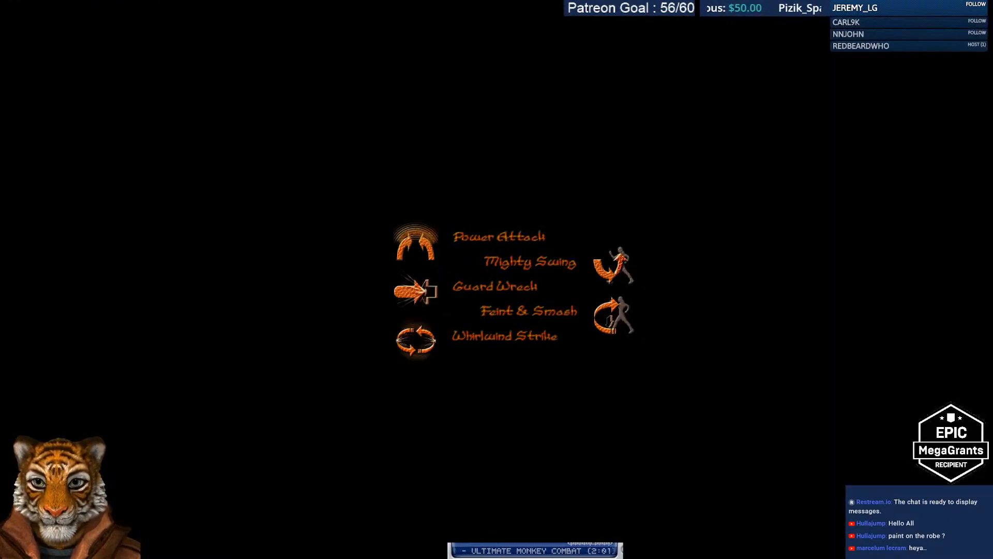
pyautogui.press('Escape')
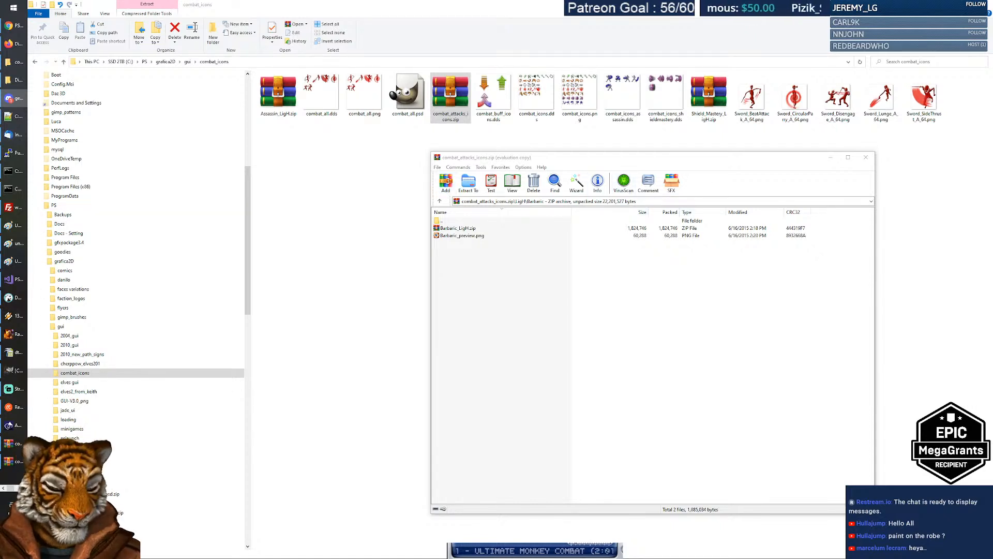
# Switch to Notepad++ and replace the entire content of the "new 1" document with the copied Axe talent rows.
pyautogui.hotkey('alt', 'Tab')
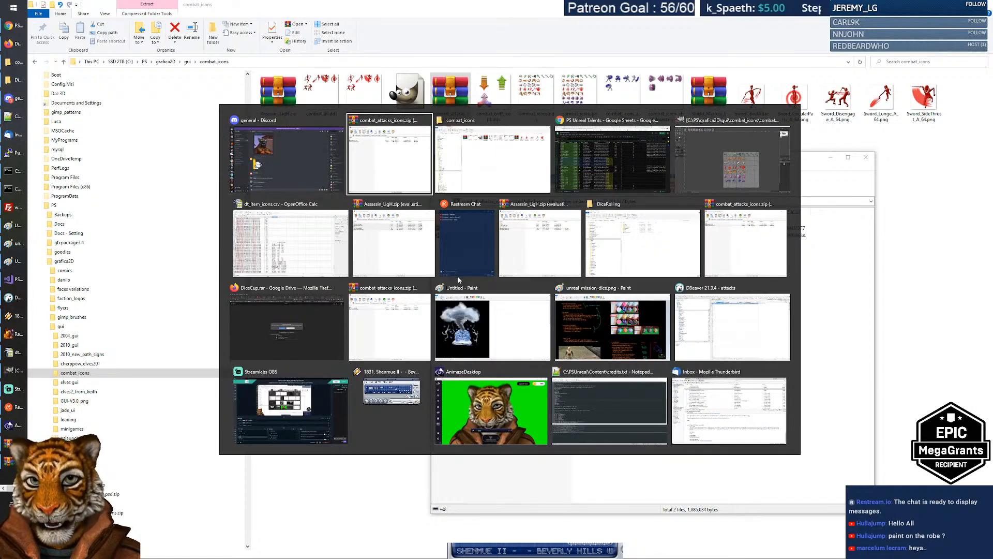
pyautogui.hotkey('alt', 'Tab')
pyautogui.hotkey('alt', 'Tab')
pyautogui.hotkey('alt', 'Tab')
pyautogui.hotkey('alt', 'shift', 'Tab')
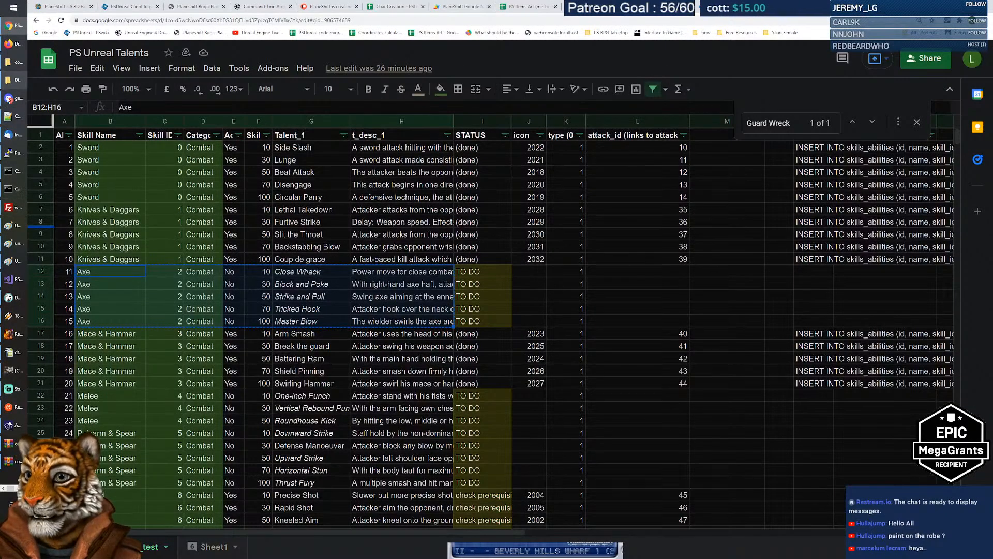
pyautogui.click(8, 116)
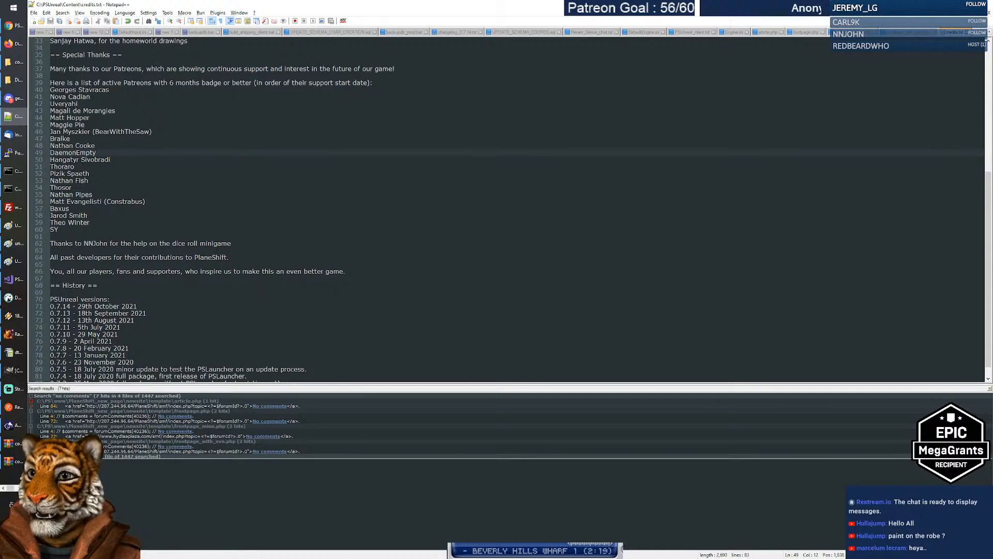
pyautogui.scroll(11, 279, 191)
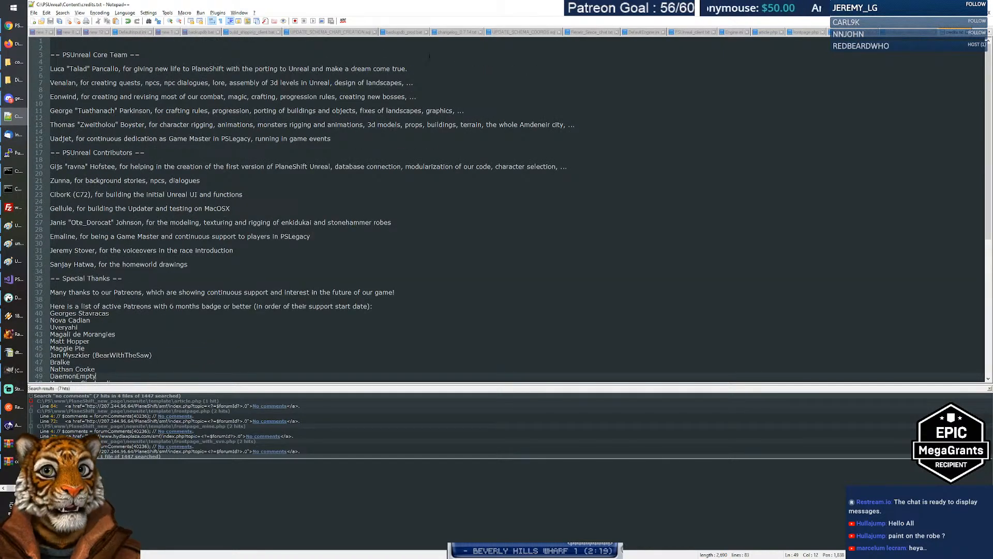
pyautogui.click(170, 33)
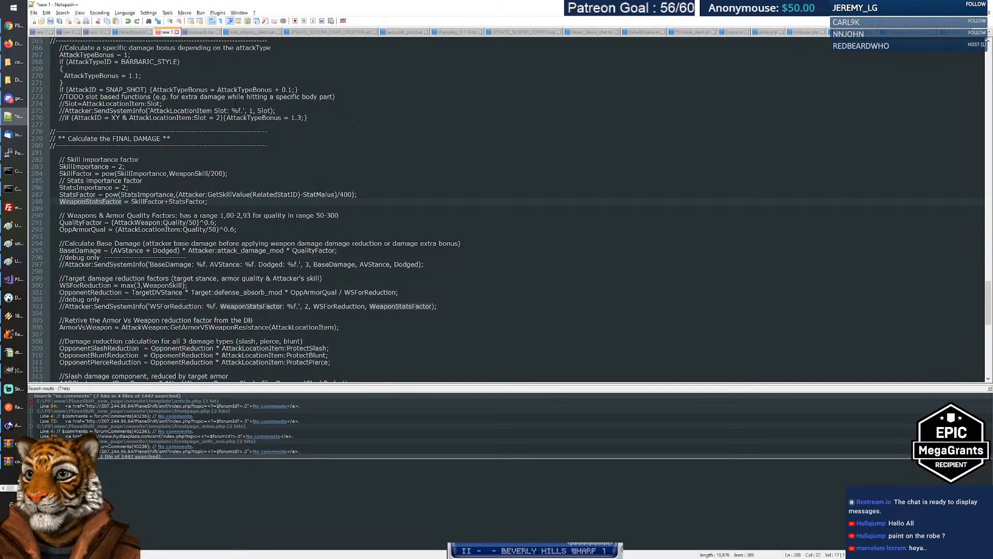
pyautogui.hotkey('ctrl', 'a')
pyautogui.hotkey('ctrl', 'v')
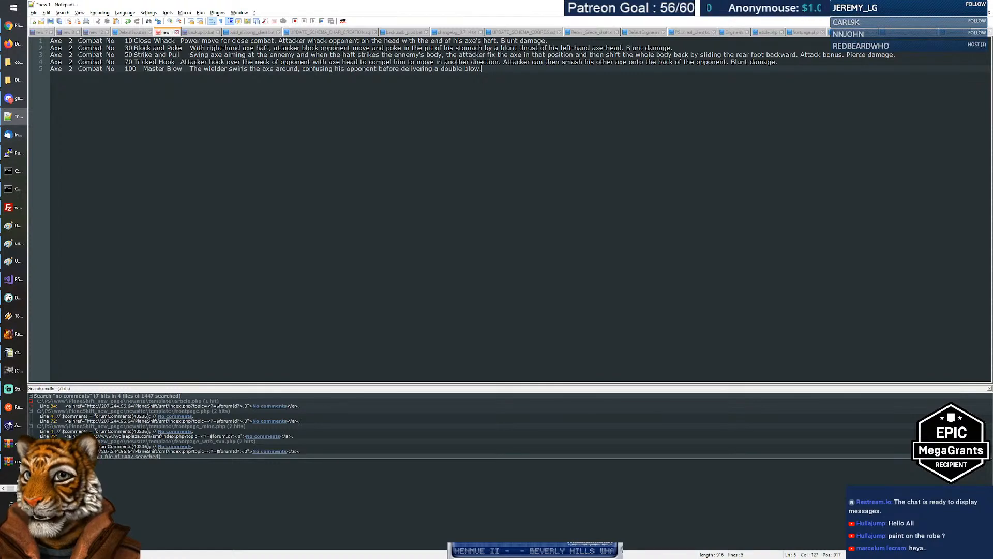
# Replace every skill ID 2, including its surrounding tabs, with a spaced dash throughout the document.
pyautogui.doubleClick(71, 41)
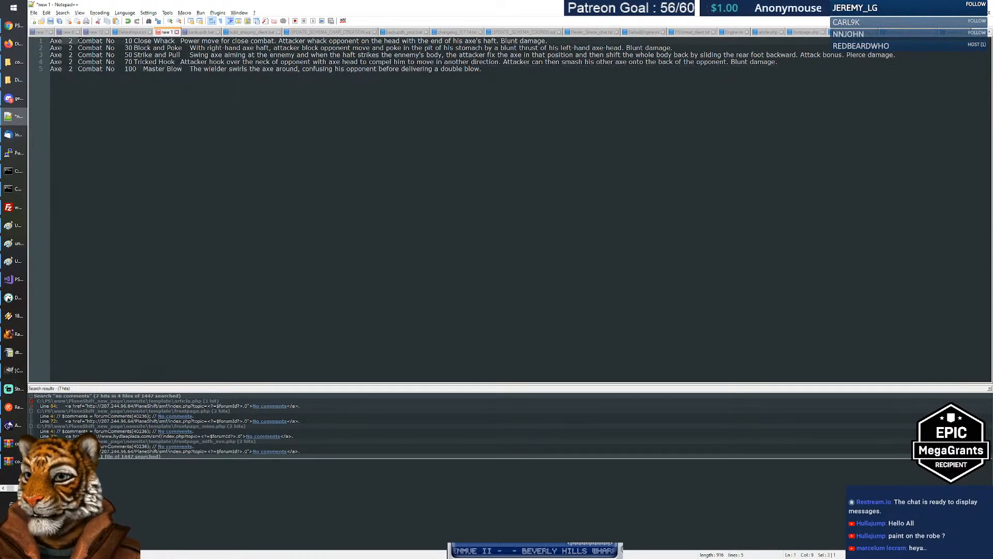
pyautogui.hotkey('ctrl', 'h')
pyautogui.press('BackSpace')
pyautogui.press('Down')
pyautogui.press('Tab')
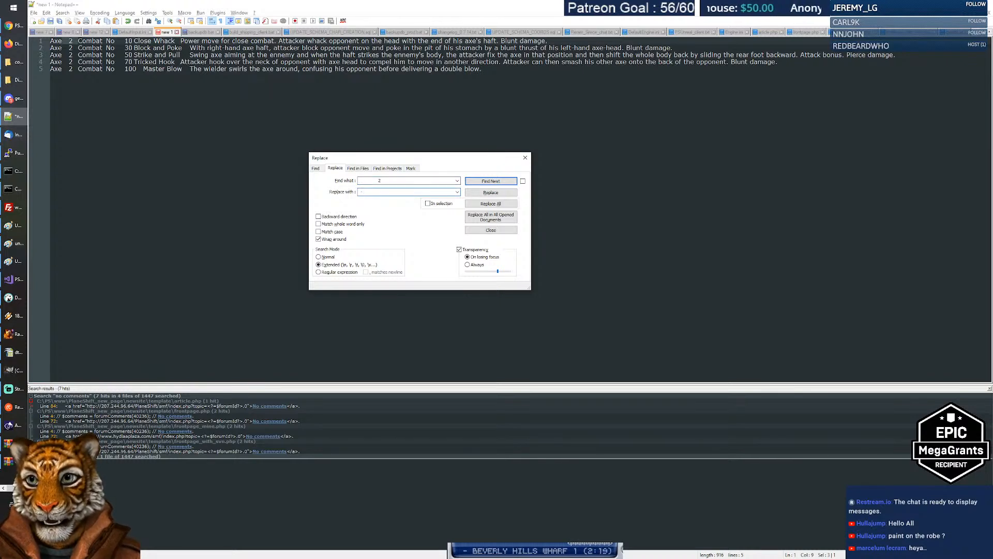
pyautogui.write('-')
pyautogui.click(490, 203)
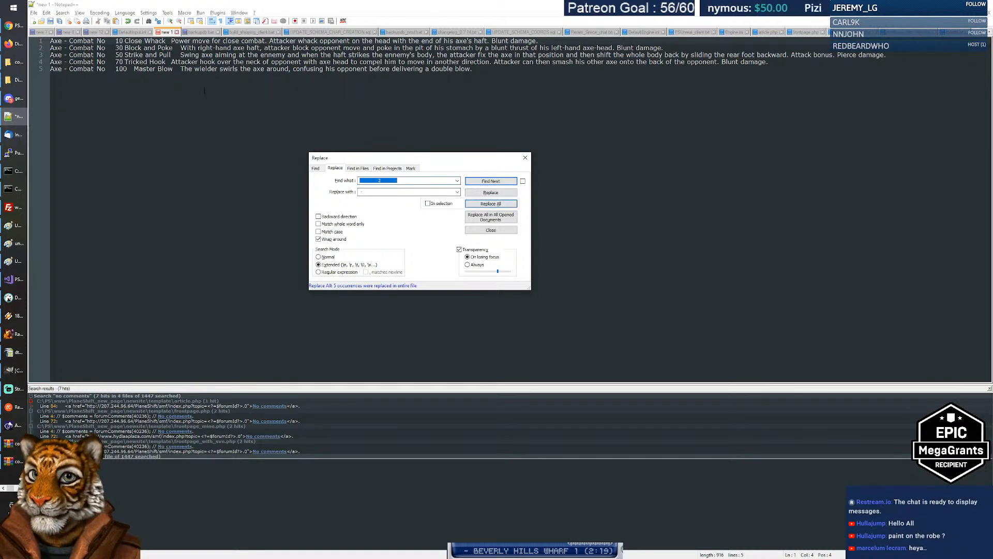
# Replace every "No" value, along with the tab following it, with a dash throughout the document.
pyautogui.click(142, 55)
pyautogui.moveTo(96, 41); pyautogui.dragTo(115, 41)
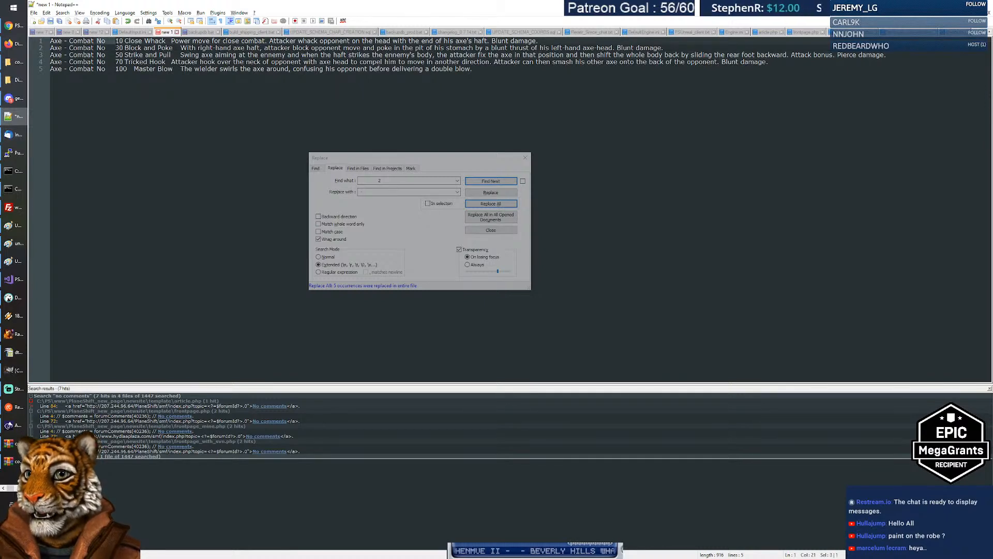
pyautogui.click(376, 181)
pyautogui.hotkey('alt', 'a')
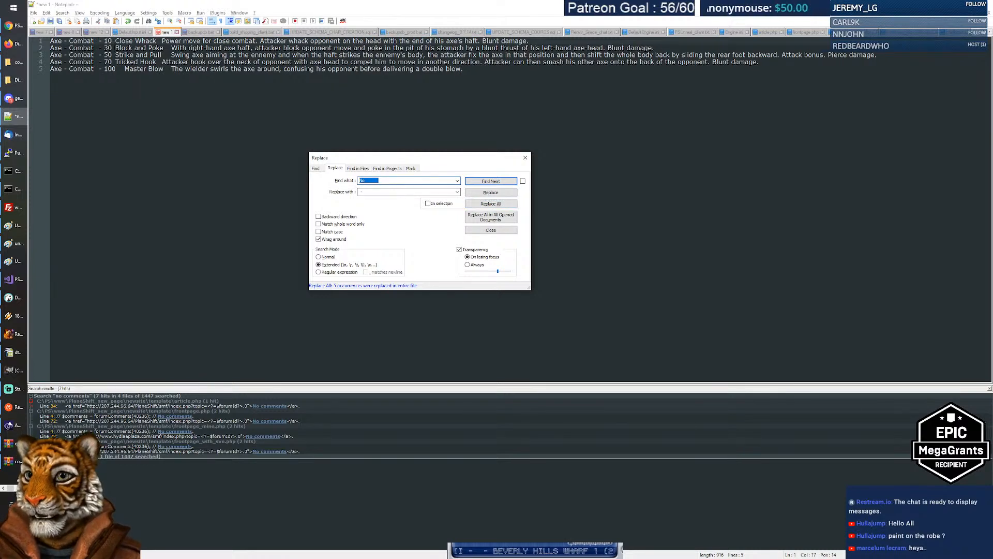
# Insert a dash between the skill level and the talent name on each of the five Axe lines.
pyautogui.click(115, 41)
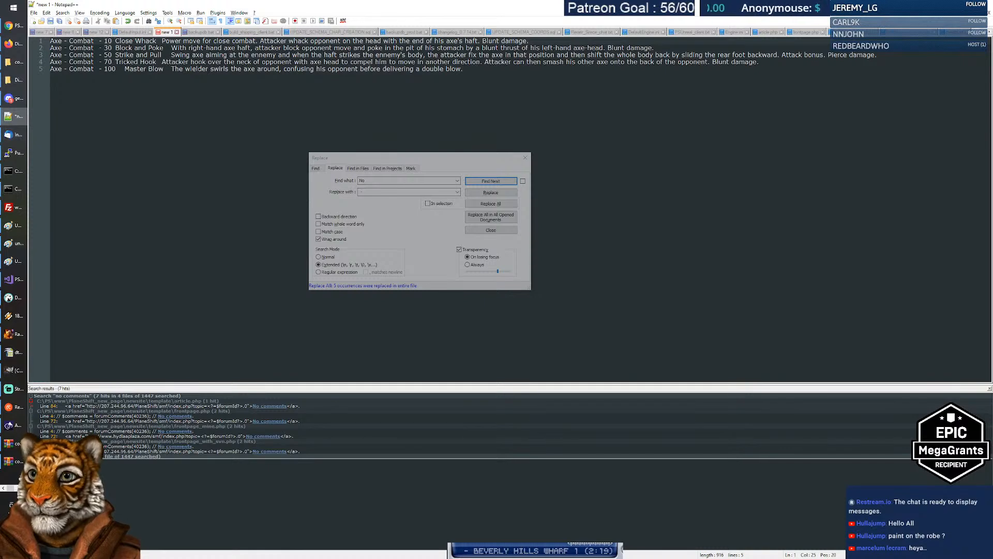
pyautogui.write('-')
pyautogui.click(115, 48)
pyautogui.write('-')
pyautogui.click(115, 55)
pyautogui.write('-')
pyautogui.click(115, 62)
pyautogui.write('-')
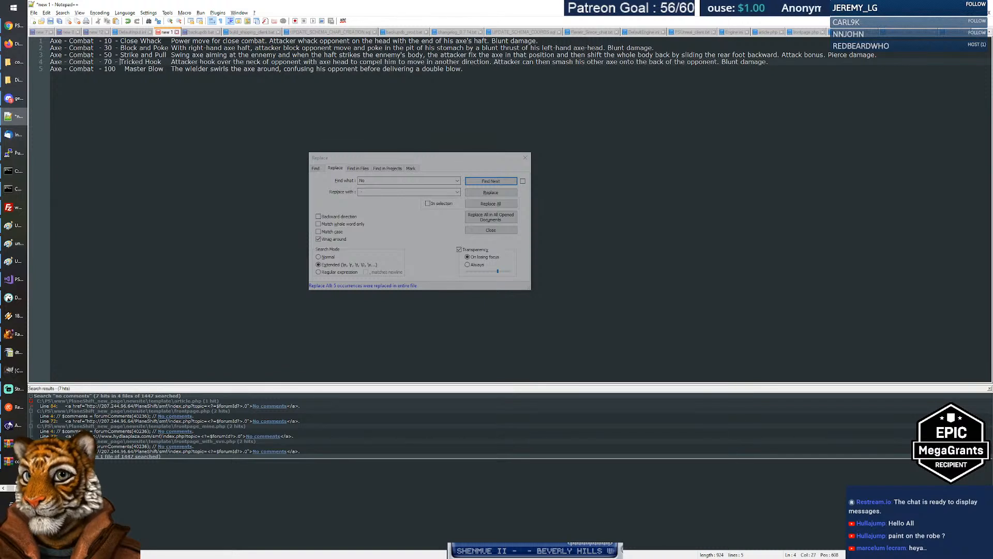
pyautogui.click(116, 69)
pyautogui.write('-')
# Replace the tab between the talent name and its description with a colon on all five lines, Close Whack through Master Blow.
pyautogui.click(117, 41)
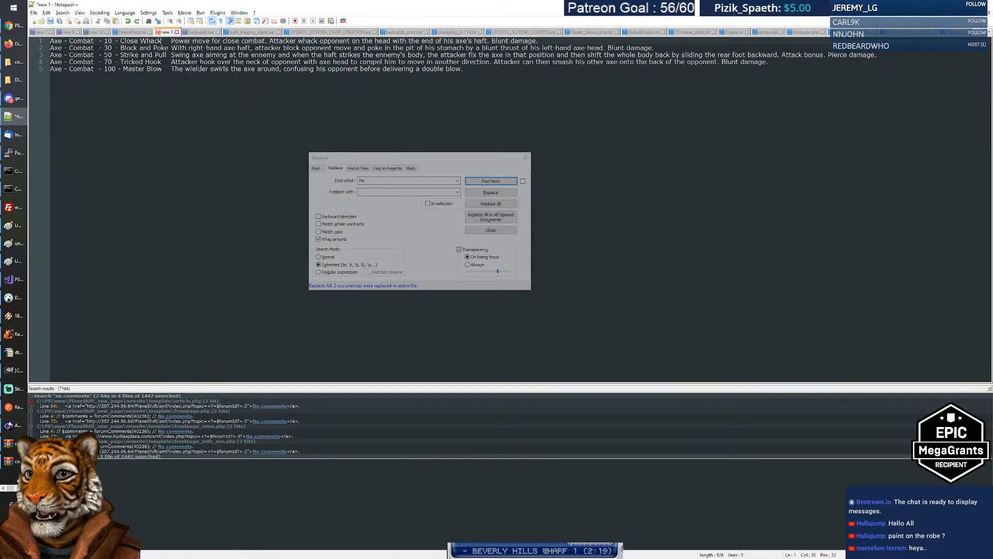
pyautogui.hotkey('shift', 'Left')
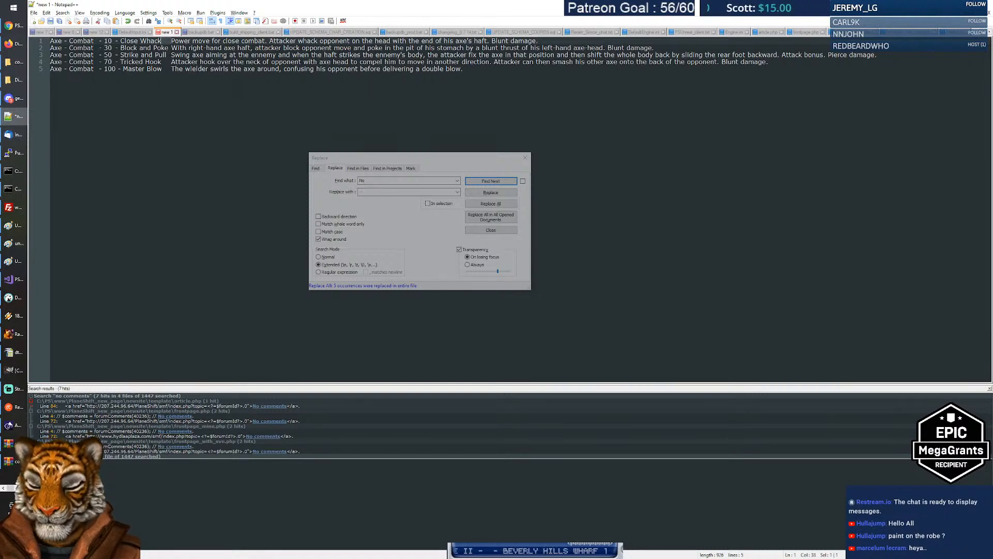
pyautogui.hotkey('ctrl', 'h')
pyautogui.press('Tab')
pyautogui.write(':')
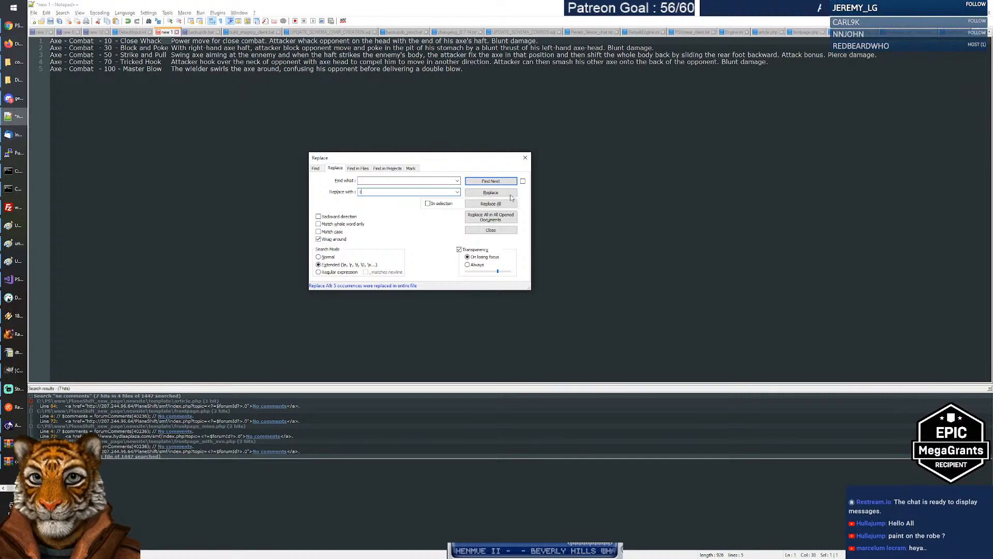
pyautogui.click(136, 48)
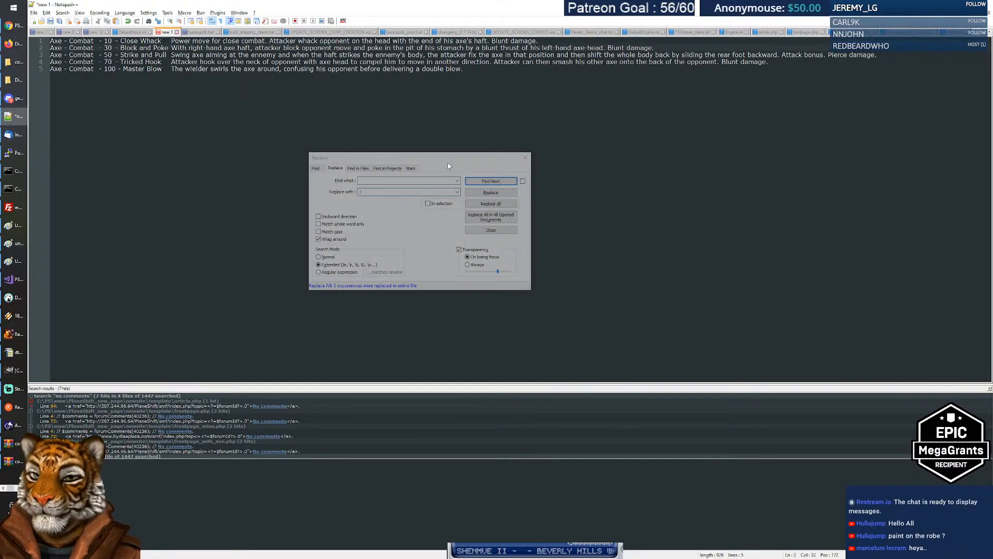
pyautogui.click(493, 194)
pyautogui.click(493, 194)
pyautogui.click(492, 182)
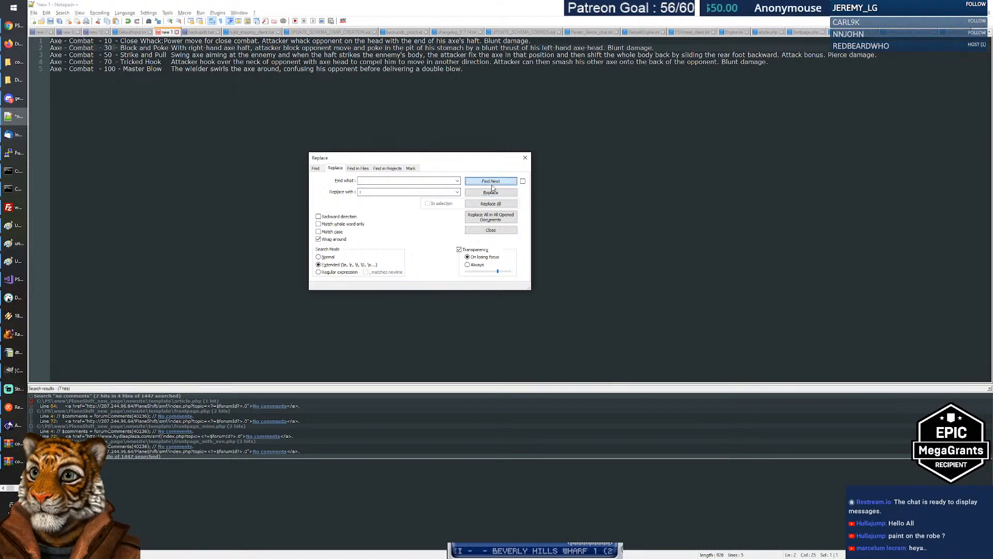
pyautogui.click(491, 192)
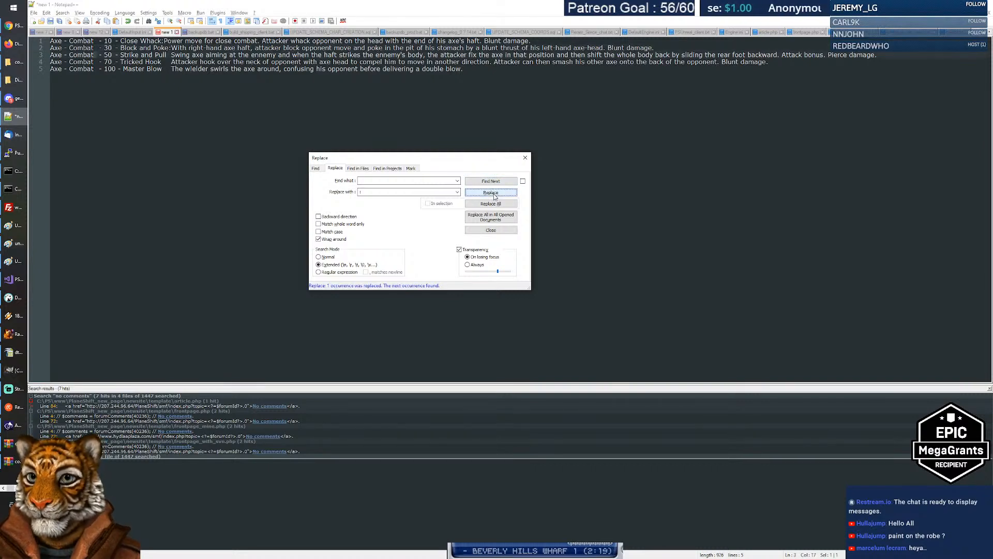
pyautogui.click(492, 192)
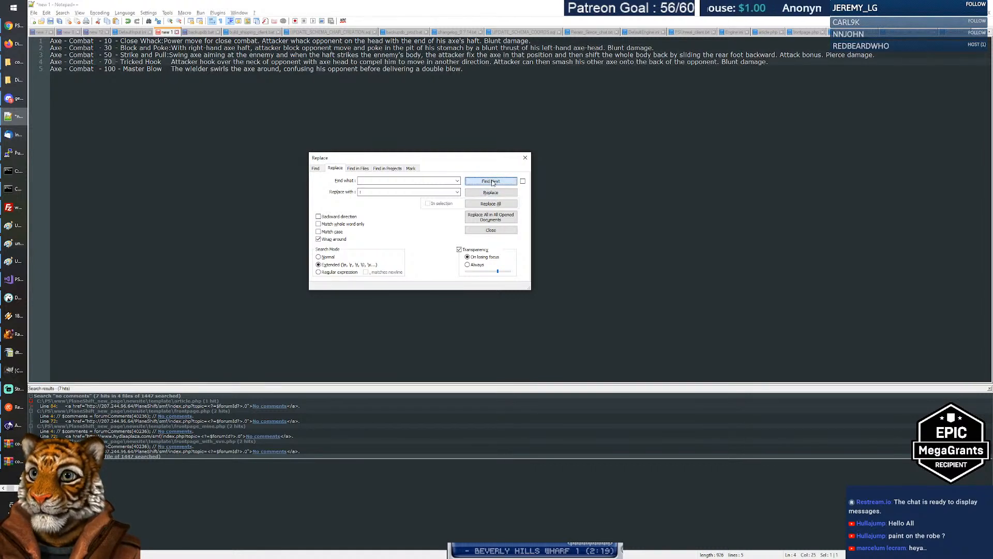
pyautogui.click(492, 192)
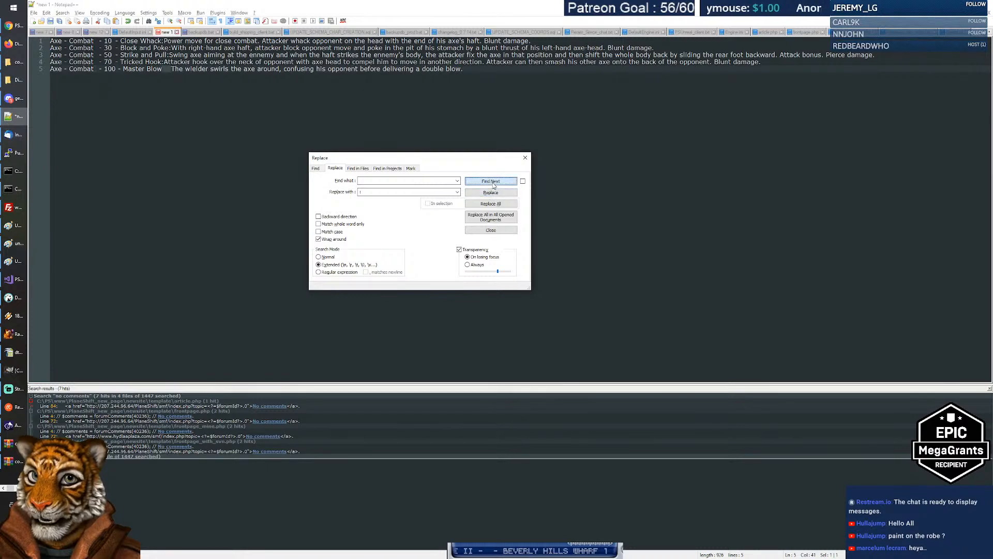
pyautogui.click(168, 70)
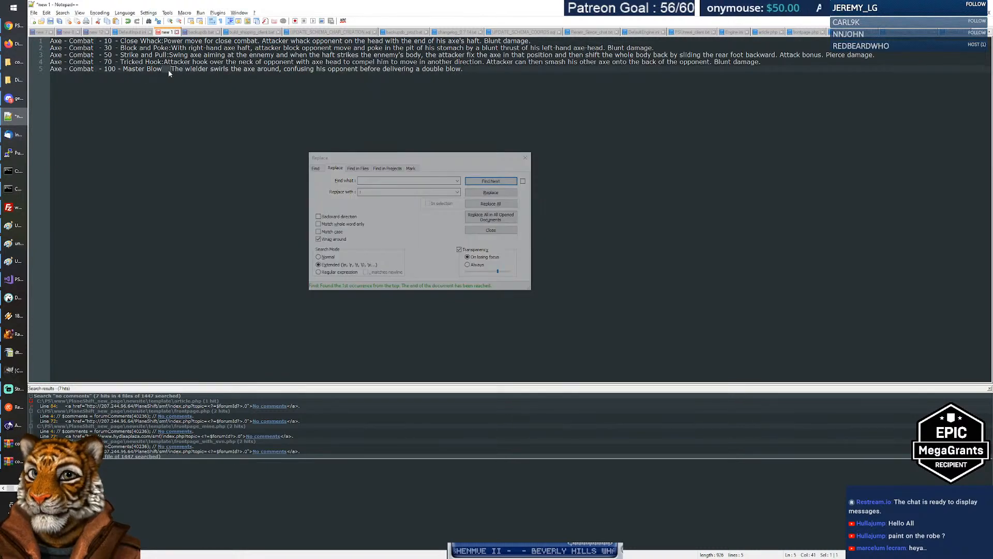
pyautogui.write(':')
# Select all five reformatted Axe lines, switch to Discord, then return to Notepad++ and close the Replace dialog.
pyautogui.press('End')
pyautogui.hotkey('shift', 'Up')
pyautogui.hotkey('shift', 'Home')
pyautogui.hotkey('ctrl', 'shift', 'Home')
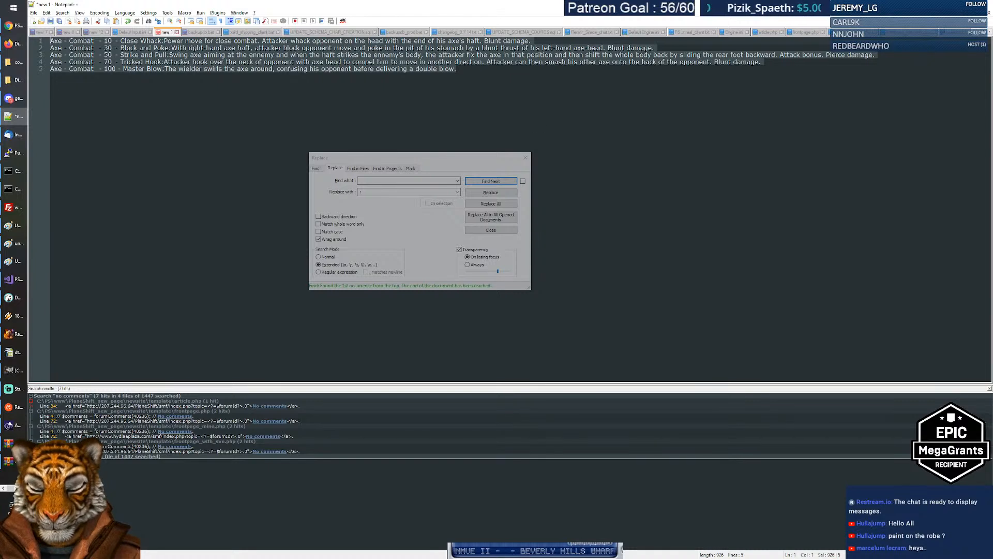
pyautogui.click(14, 98)
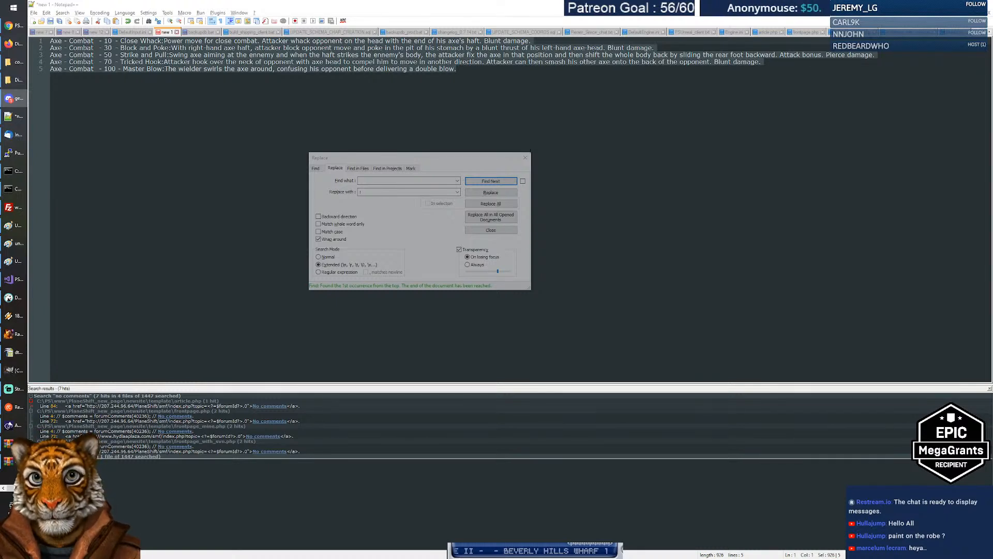
pyautogui.click(523, 157)
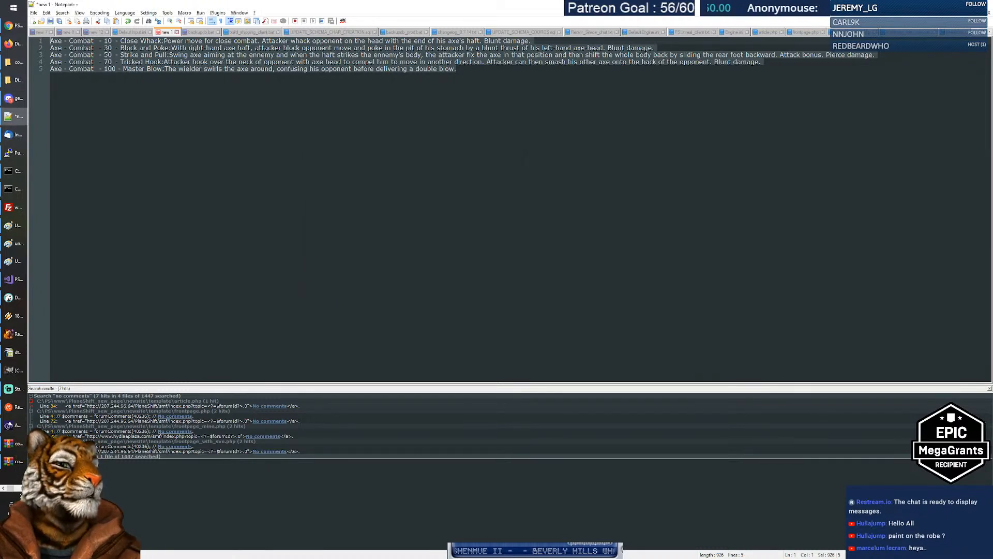
pyautogui.click(511, 190)
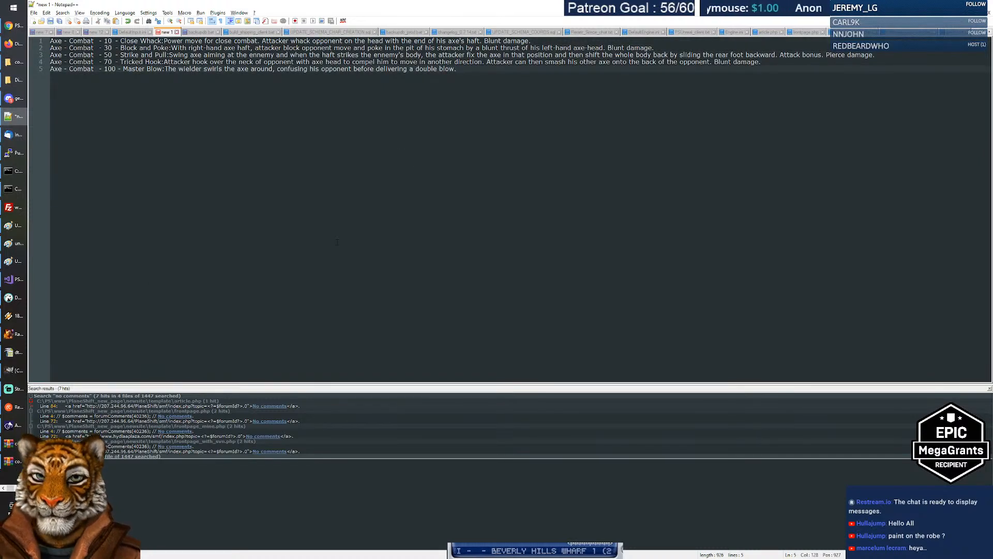
# Switch to the PS Unreal Talents sheet and select the empty icon cell of the Close Whack talent (J12).
pyautogui.hotkey('alt', 'Tab')
pyautogui.hotkey('alt', 'Tab')
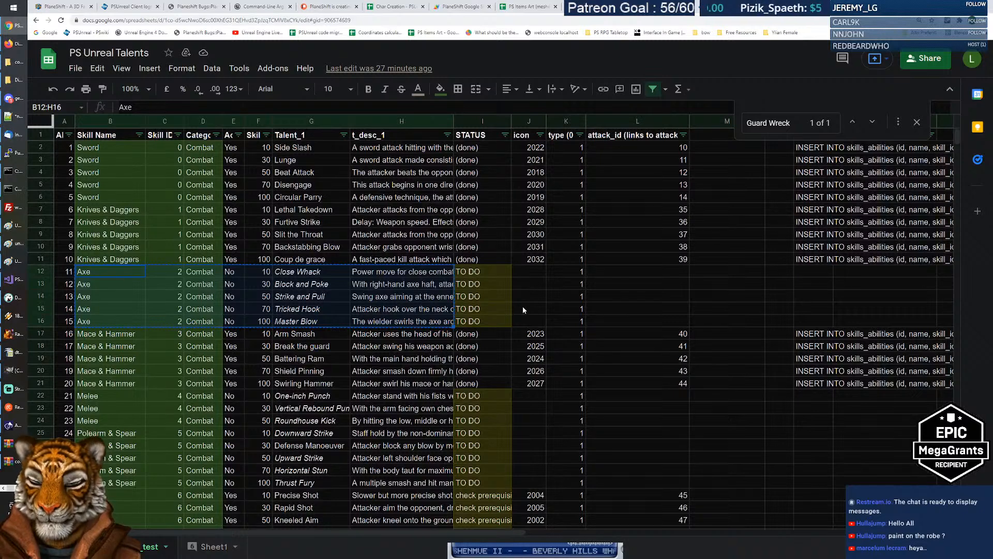
pyautogui.click(528, 272)
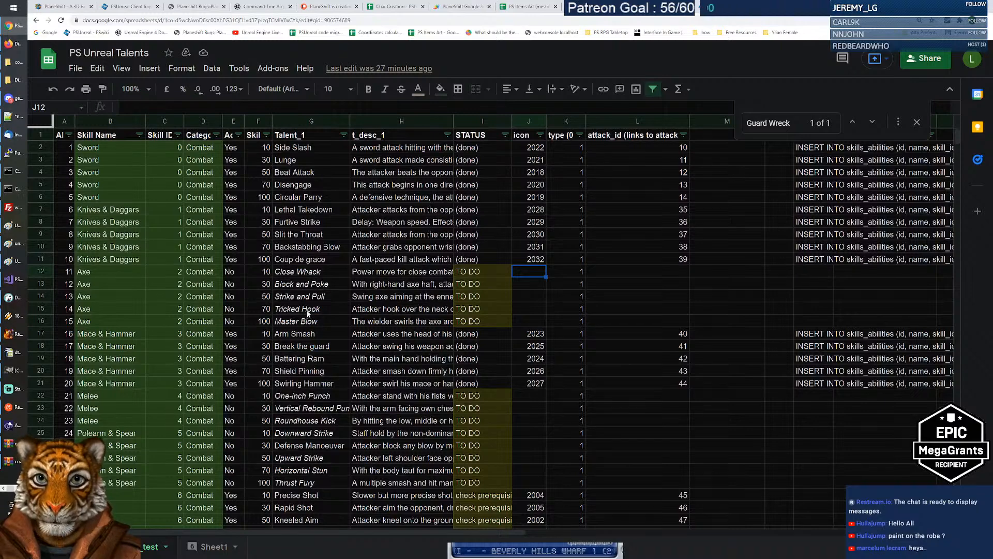
# Switch to dt_item_icons.csv in OpenOffice Calc and extend the icon ID series in column A down to 2042 in row 849.
pyautogui.click(8, 351)
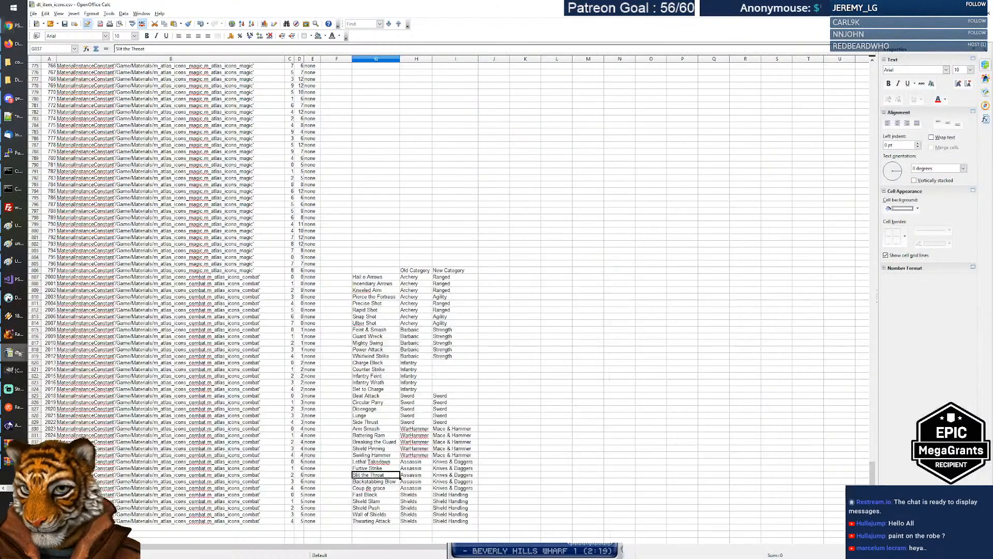
pyautogui.scroll(-7, 383, 336)
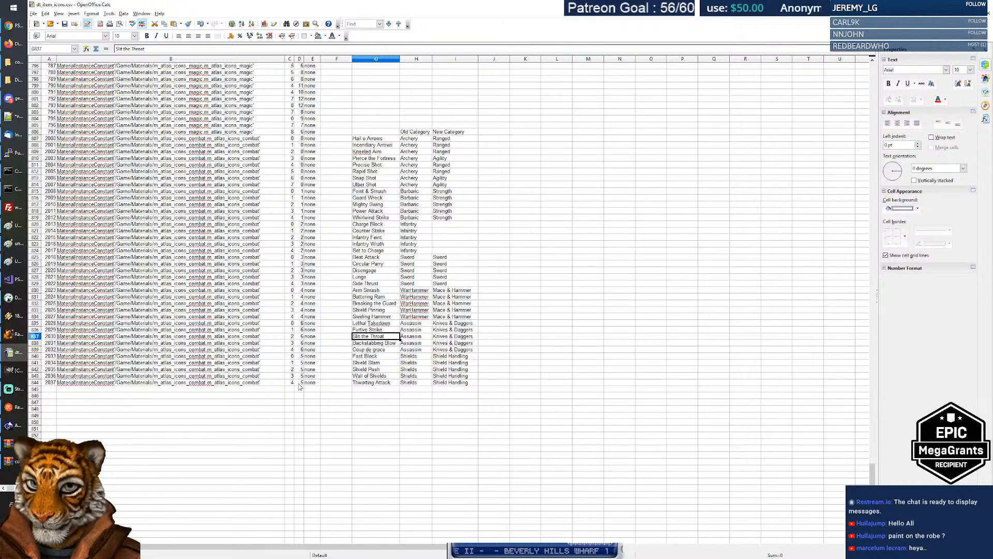
pyautogui.click(217, 390)
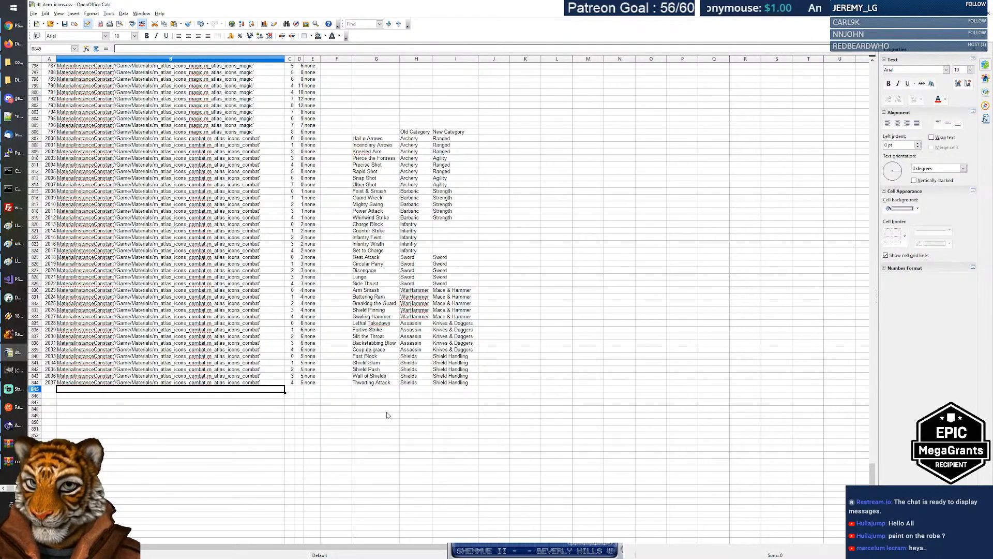
pyautogui.press('Left')
pyautogui.press('Up')
pyautogui.press('Up')
pyautogui.hotkey('shift', 'Down')
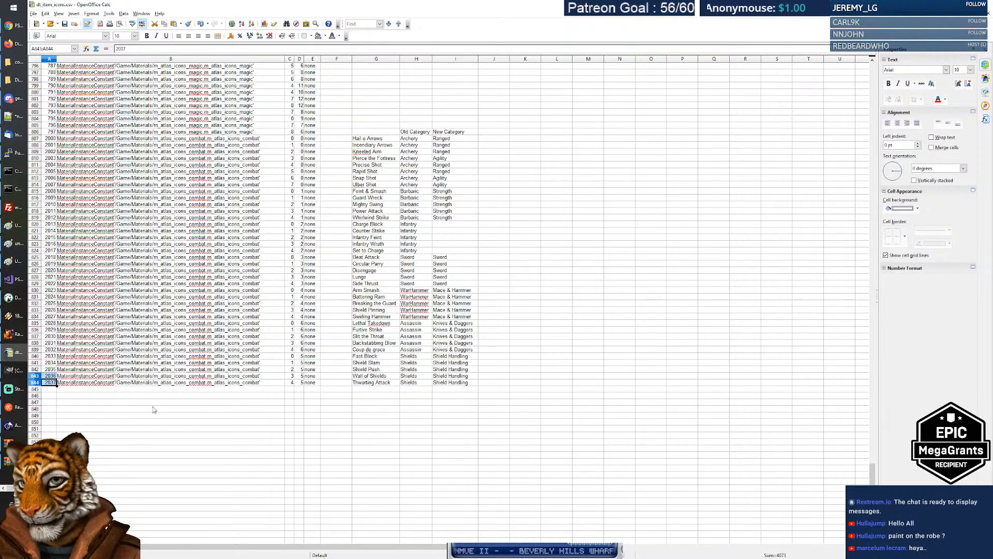
pyautogui.moveTo(57, 385); pyautogui.dragTo(54, 416)
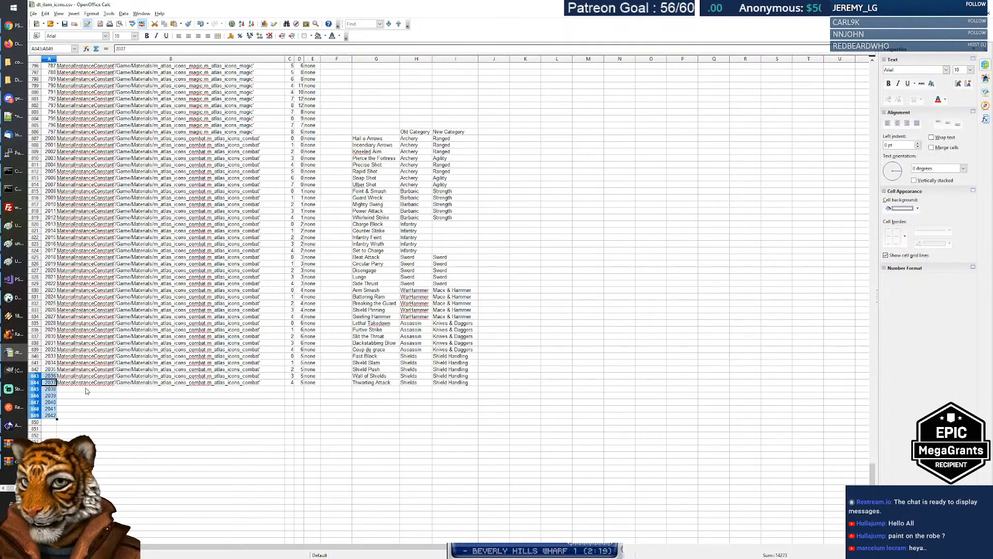
# Fill the m_atlas_icons_combat material path from B844 down to B849 for the five new icon IDs.
pyautogui.click(193, 382)
pyautogui.hotkey('shift', 'Down')
pyautogui.hotkey('shift', 'Down')
pyautogui.hotkey('shift', 'Down')
pyautogui.hotkey('shift', 'Down')
pyautogui.hotkey('shift', 'Down')
pyautogui.hotkey('ctrl', 'd')
# Enter 7 in column D for the five new icon rows, D845 through D849.
pyautogui.press('Right')
pyautogui.press('Right')
pyautogui.press('Up')
pyautogui.press('Up')
pyautogui.press('Up')
pyautogui.press('Up')
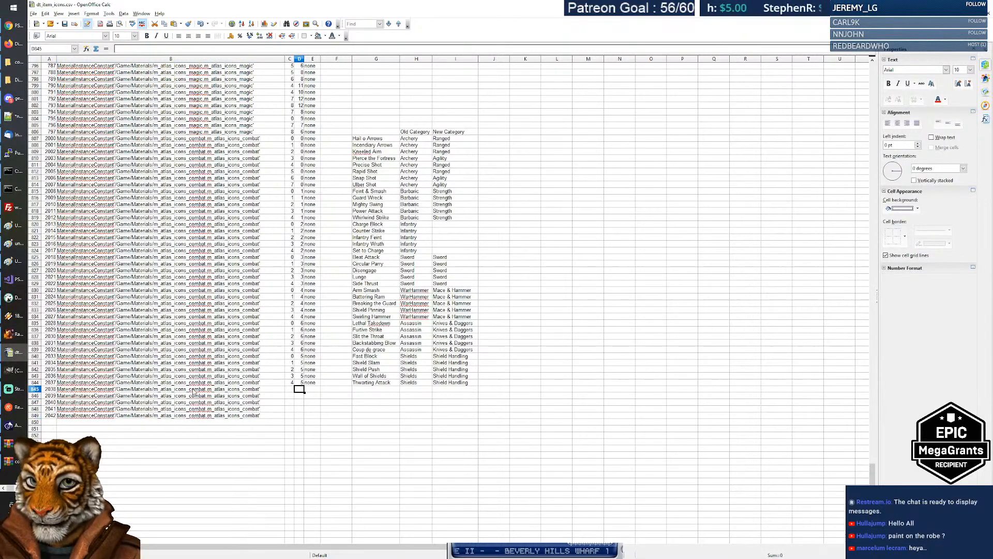
pyautogui.press('7')
pyautogui.press('Return')
pyautogui.press('7')
pyautogui.press('Return')
pyautogui.press('7')
pyautogui.press('Return')
pyautogui.press('7')
pyautogui.press('Return')
pyautogui.press('7')
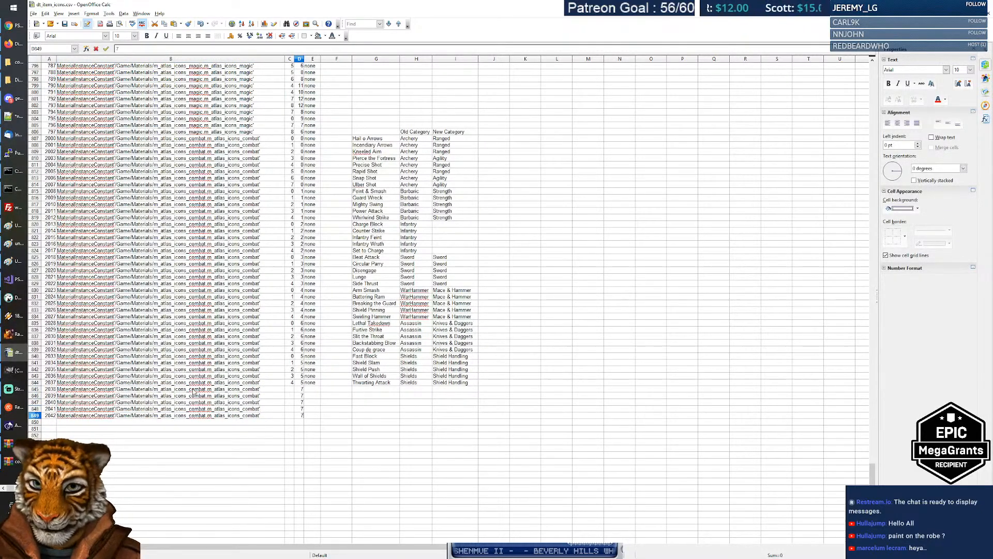
# Fill C845 to C849 with the values 0, 1, 2, 3 and 4 for the new icon rows.
pyautogui.press('Up')
pyautogui.press('Up')
pyautogui.press('Up')
pyautogui.press('Left')
pyautogui.press('Up')
pyautogui.press('Up')
pyautogui.press('Up')
pyautogui.press('Up')
pyautogui.press('Up')
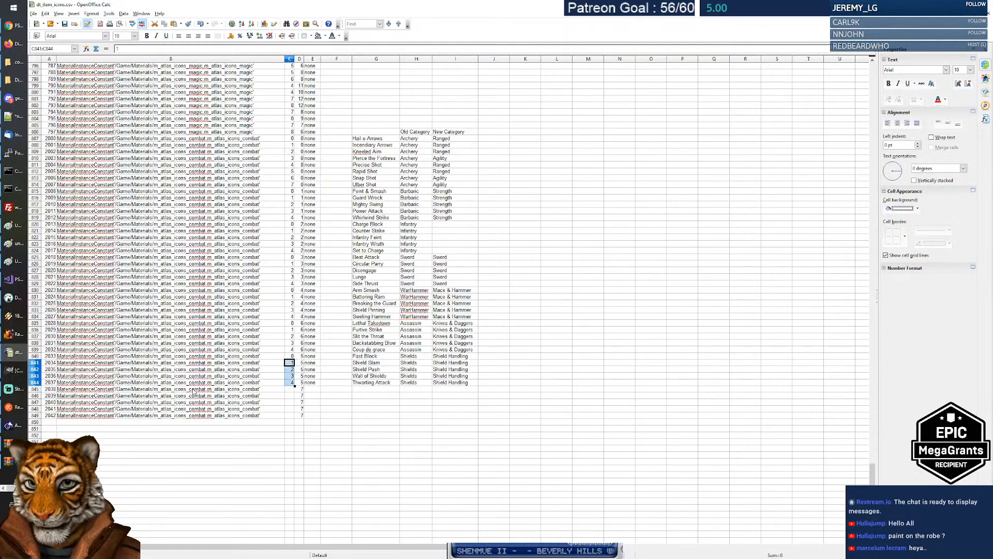
pyautogui.press('Down')
pyautogui.press('Down')
pyautogui.press('Down')
pyautogui.press('Down')
pyautogui.hotkey('shift', 'Down')
pyautogui.hotkey('shift', 'Down')
pyautogui.hotkey('shift', 'Down')
pyautogui.hotkey('shift', 'Down')
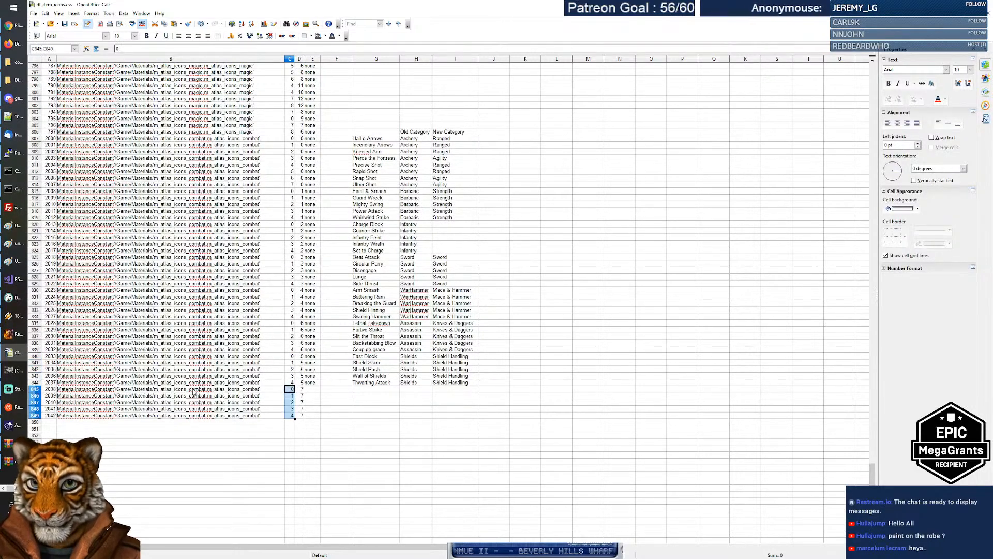
pyautogui.write('0 1 2 3 4')
# Copy the none value from E844 into E845 through E849 for the new icon rows.
pyautogui.press('Right')
pyautogui.press('Right')
pyautogui.press('Up')
pyautogui.hotkey('ctrl', 'c')
pyautogui.press('Down')
pyautogui.hotkey('shift', 'Down')
pyautogui.hotkey('shift', 'Down')
pyautogui.hotkey('shift', 'Down')
pyautogui.hotkey('shift', 'Down')
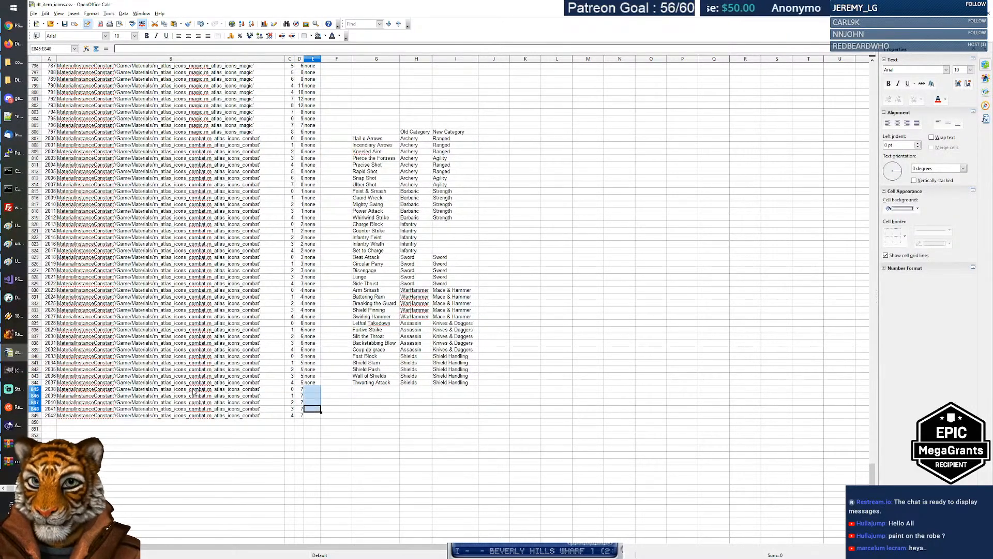
pyautogui.hotkey('ctrl', 'v')
# Enter Axe in row 845 and move it from the Old Category cell H845 to the New Category cell I845.
pyautogui.press('Right')
pyautogui.press('Right')
pyautogui.press('Right')
pyautogui.press('Up')
pyautogui.press('Up')
pyautogui.press('Up')
pyautogui.press('Up')
pyautogui.press('Left')
pyautogui.press('Left')
pyautogui.press('Right')
pyautogui.press('Right')
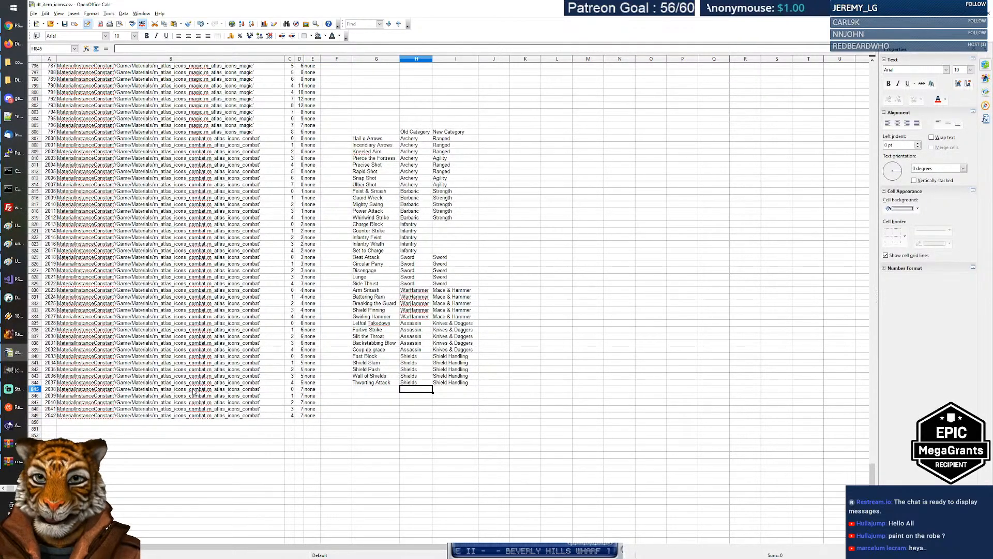
pyautogui.write('Axe')
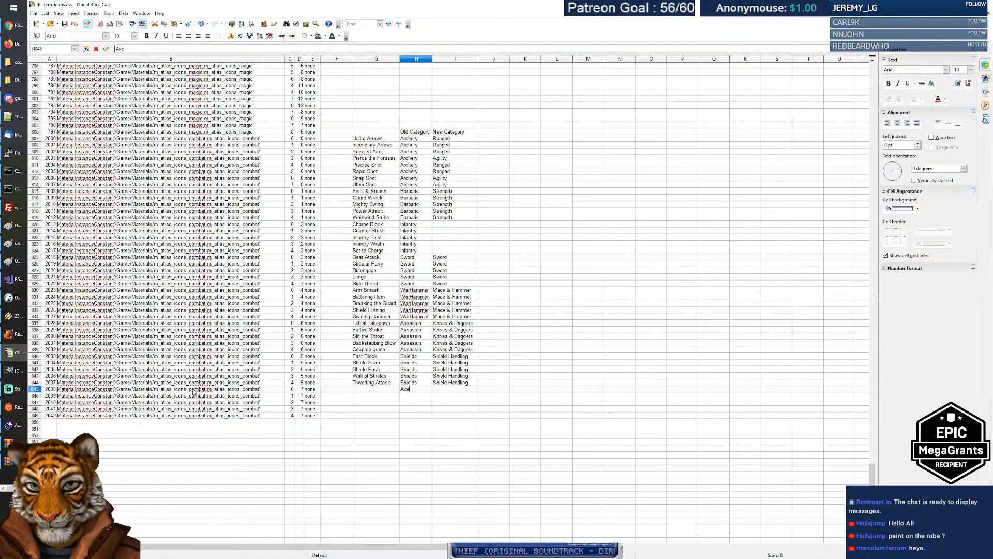
pyautogui.hotkey('shift', 'Home')
pyautogui.hotkey('ctrl', 'x')
pyautogui.press('Escape')
pyautogui.press('Right')
pyautogui.hotkey('ctrl', 'v')
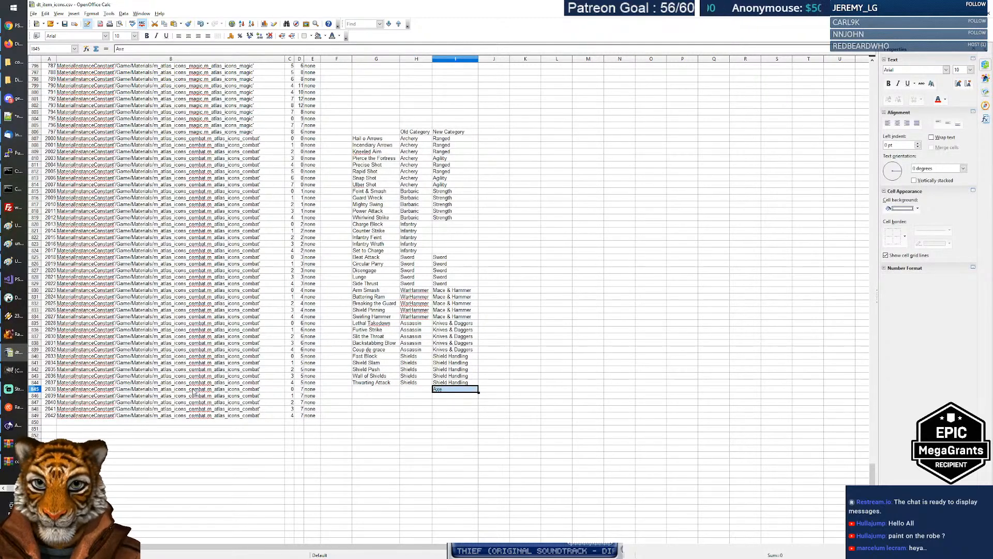
# Fill the Axe category down the New Category column from I845 to I849.
pyautogui.hotkey('shift', 'Down')
pyautogui.hotkey('shift', 'Down')
pyautogui.hotkey('shift', 'Down')
pyautogui.hotkey('shift', 'Down')
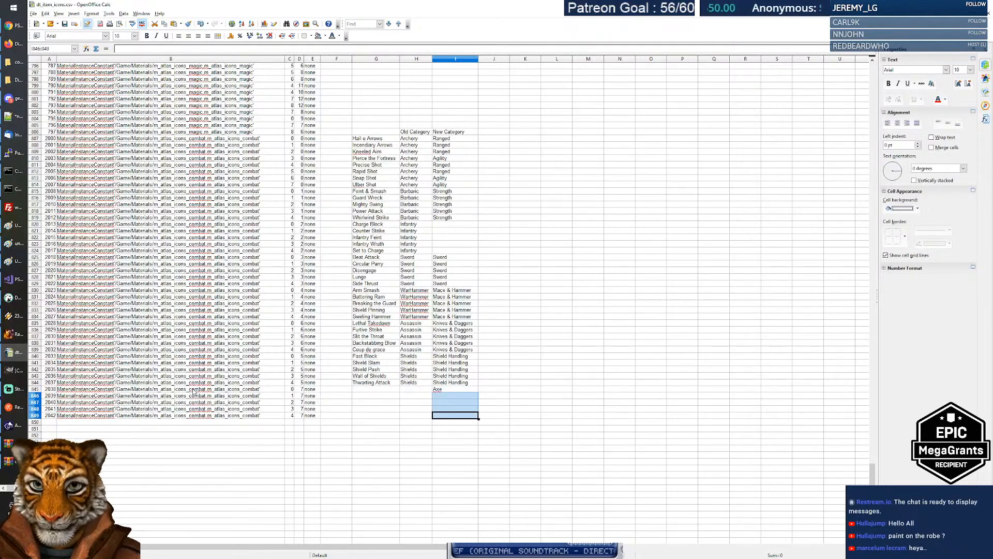
pyautogui.hotkey('ctrl', 'd')
# Copy the five Axe talent names (G12:G16) from the PS Unreal Talents sheet into dt_item_icons.csv starting at G845.
pyautogui.press('Left')
pyautogui.press('Left')
pyautogui.press('Up')
pyautogui.press('Up')
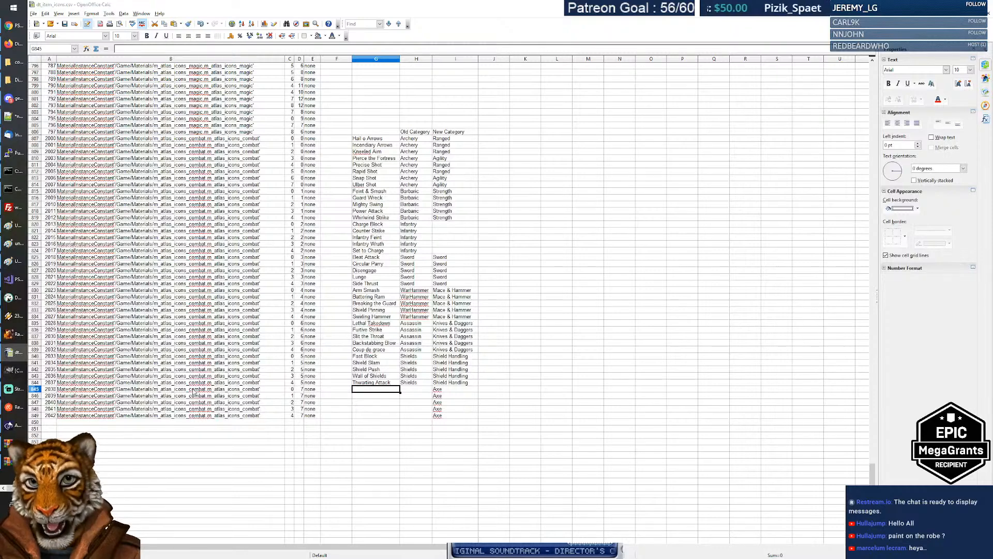
pyautogui.hotkey('alt', 'Tab')
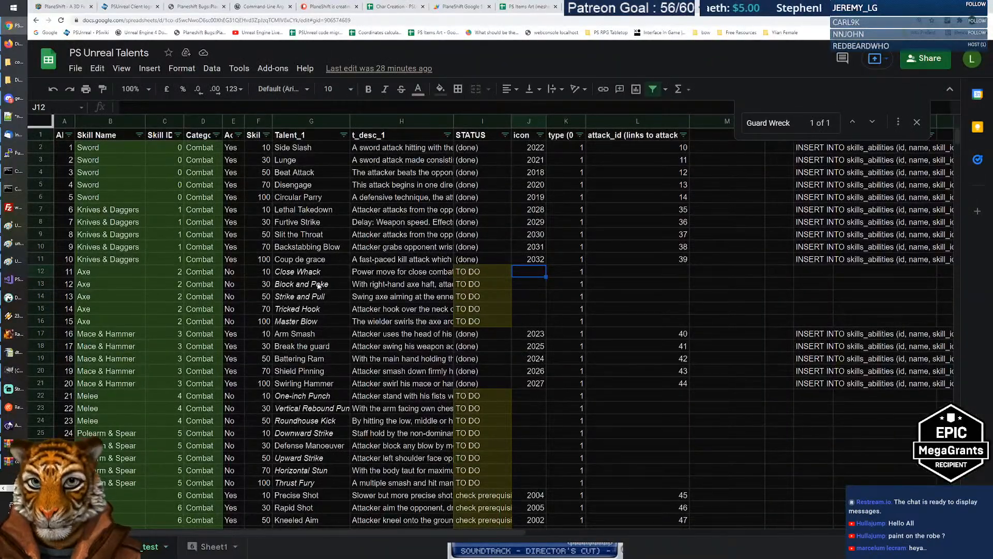
pyautogui.moveTo(304, 272); pyautogui.dragTo(303, 321)
pyautogui.hotkey('ctrl', 'c')
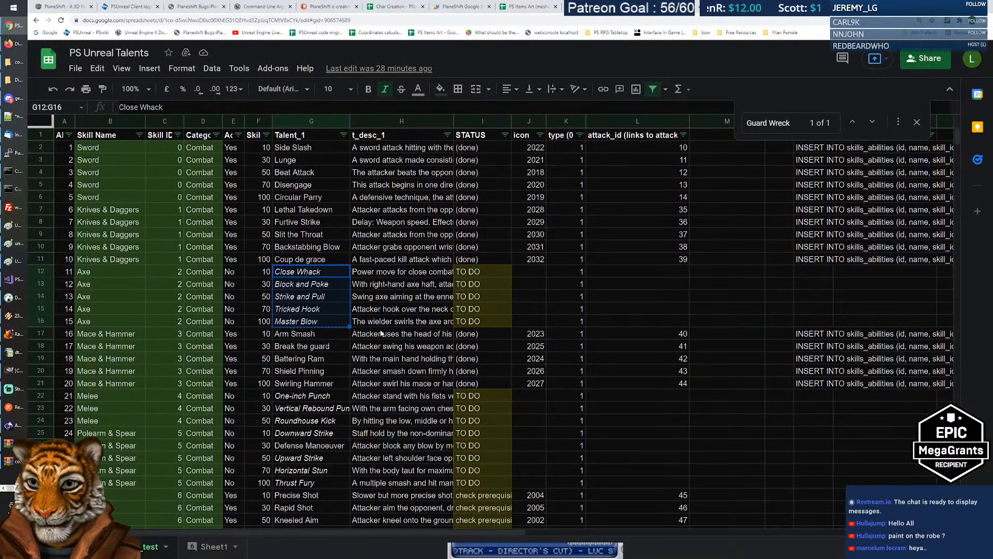
pyautogui.hotkey('alt', 'Tab')
pyautogui.hotkey('ctrl', 'v')
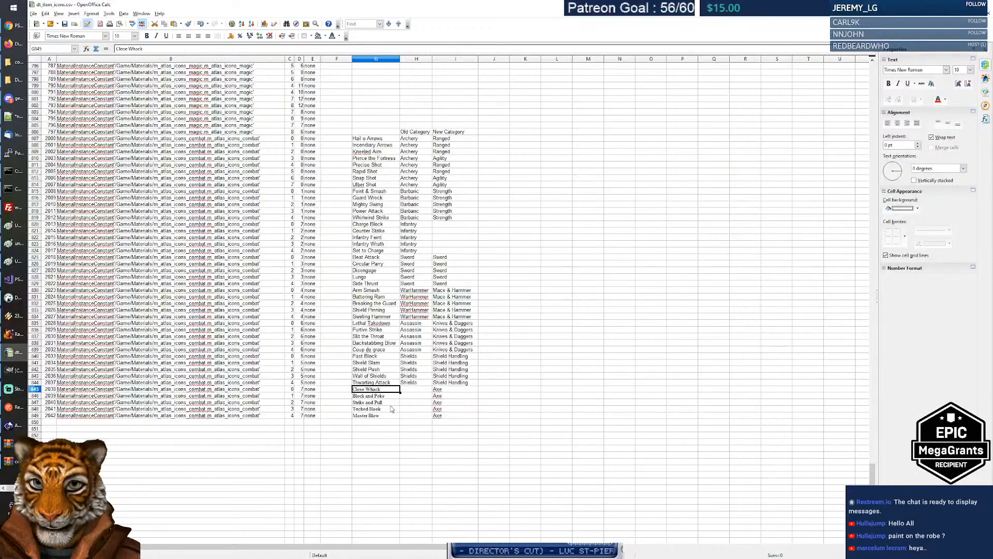
# Apply the cell formatting of the Coup de grace name (G839) to the five Axe talent names in G845:G849.
pyautogui.click(369, 349)
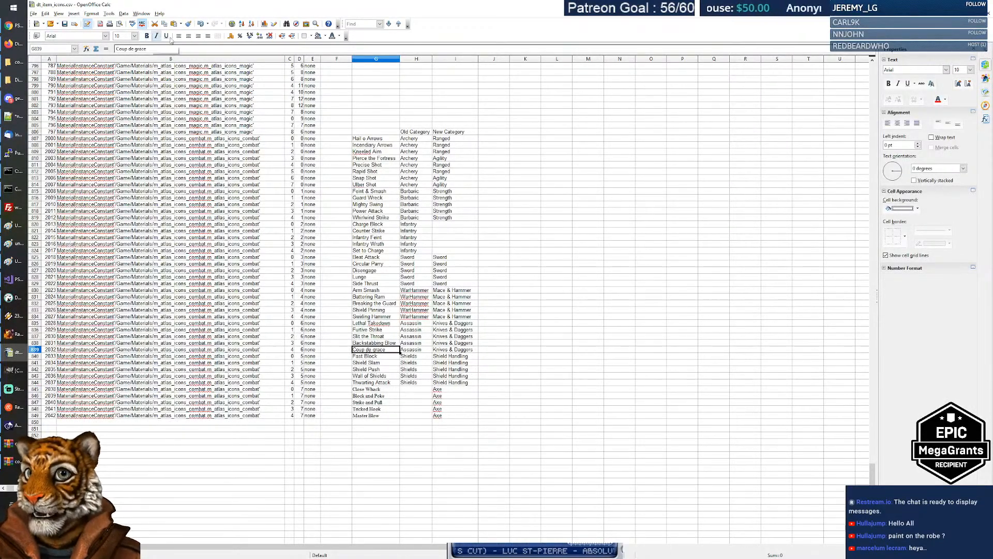
pyautogui.click(189, 24)
pyautogui.moveTo(374, 376); pyautogui.dragTo(376, 417)
pyautogui.click(414, 391)
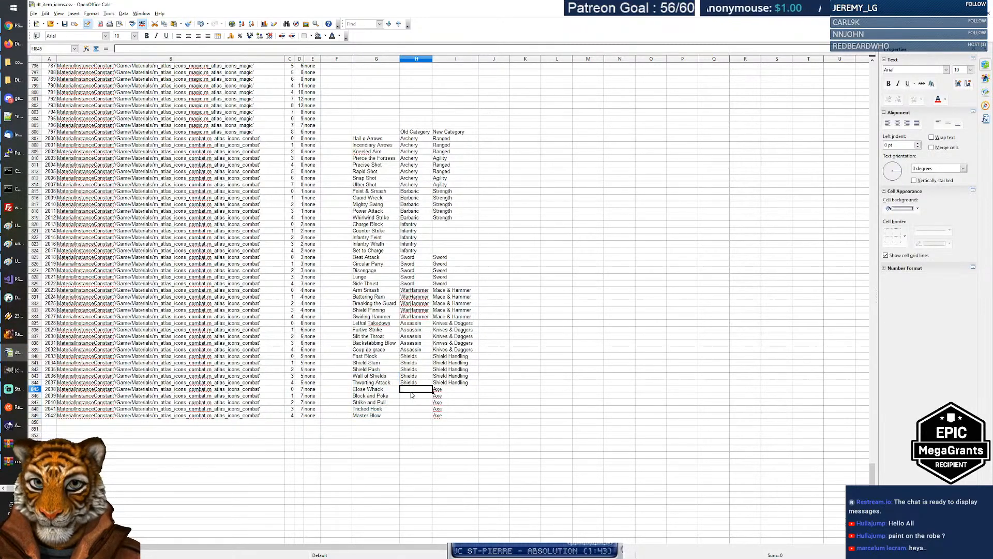
pyautogui.click(380, 414)
pyautogui.click(377, 389)
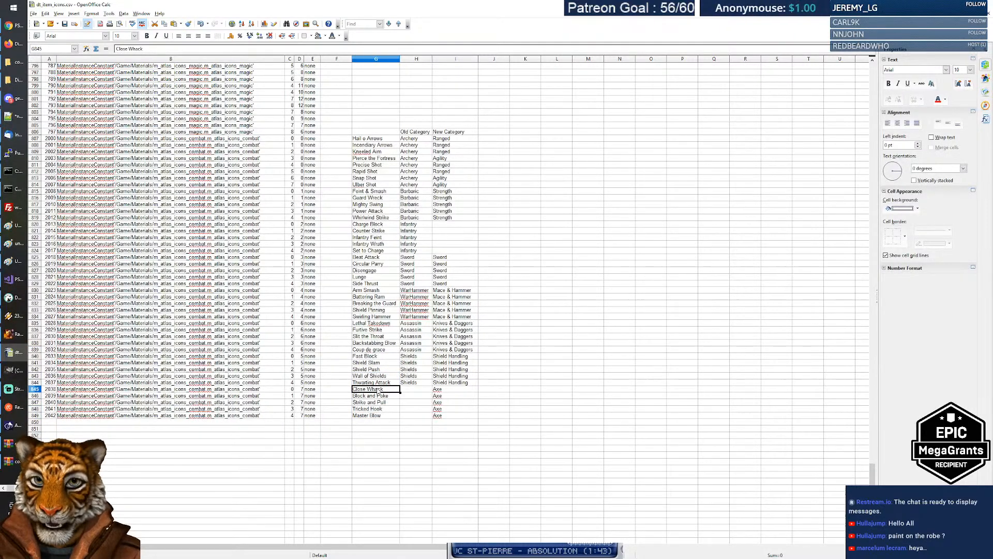
# Copy icon IDs 2038 to 2042 from A845:A849 into the Axe talents' icon cells J12:J16 in PS Unreal Talents, as values only.
pyautogui.moveTo(48, 389); pyautogui.dragTo(50, 417)
pyautogui.hotkey('alt', 'Tab')
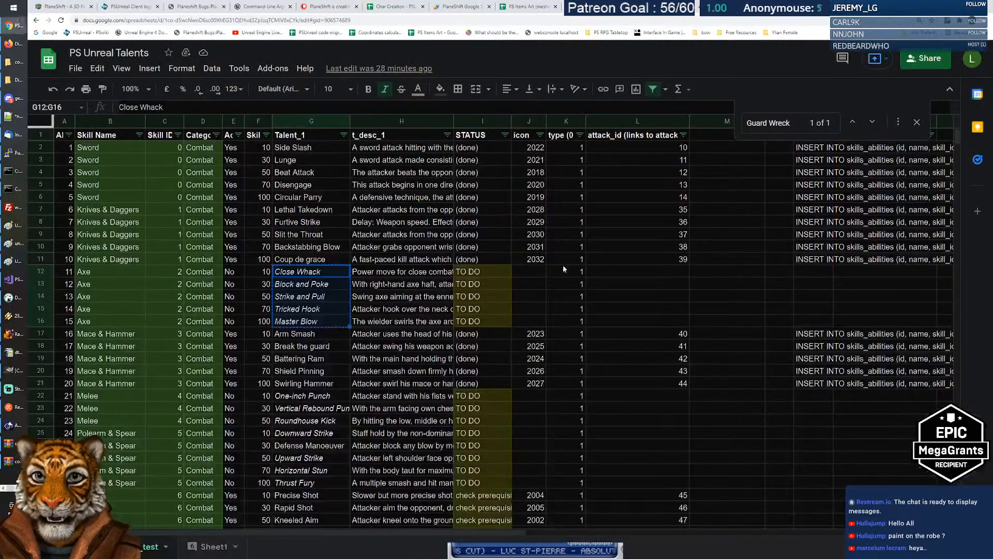
pyautogui.click(530, 272)
pyautogui.hotkey('ctrl', 'v')
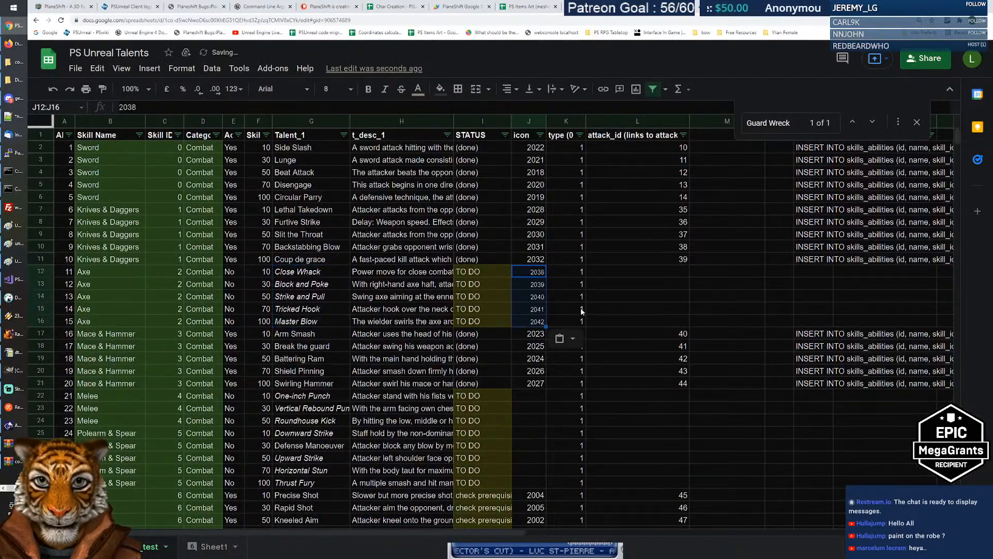
pyautogui.click(575, 340)
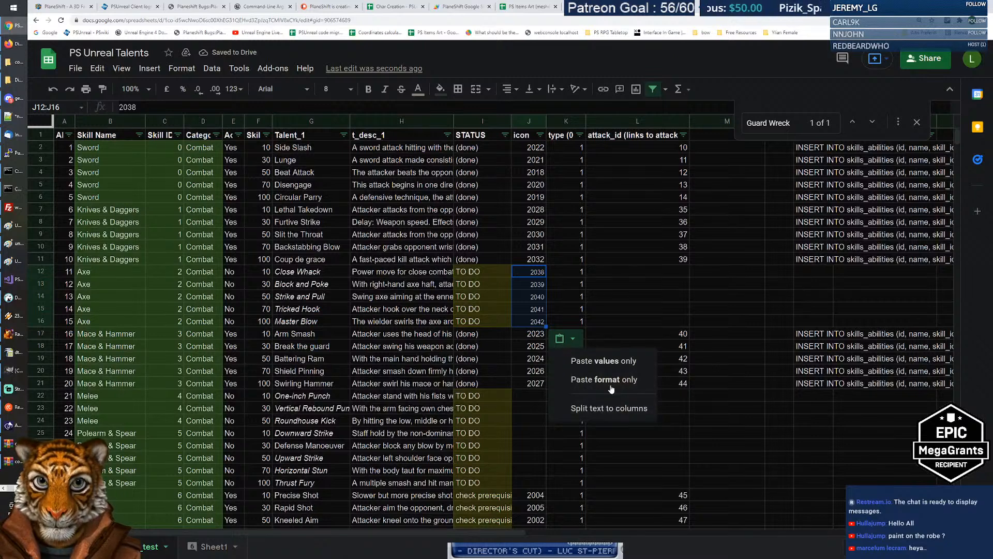
pyautogui.click(613, 369)
# Set the text color of the Axe talents' icon IDs in J12:J16 to light red and select their empty attack_id cells L12:L16.
pyautogui.click(621, 275)
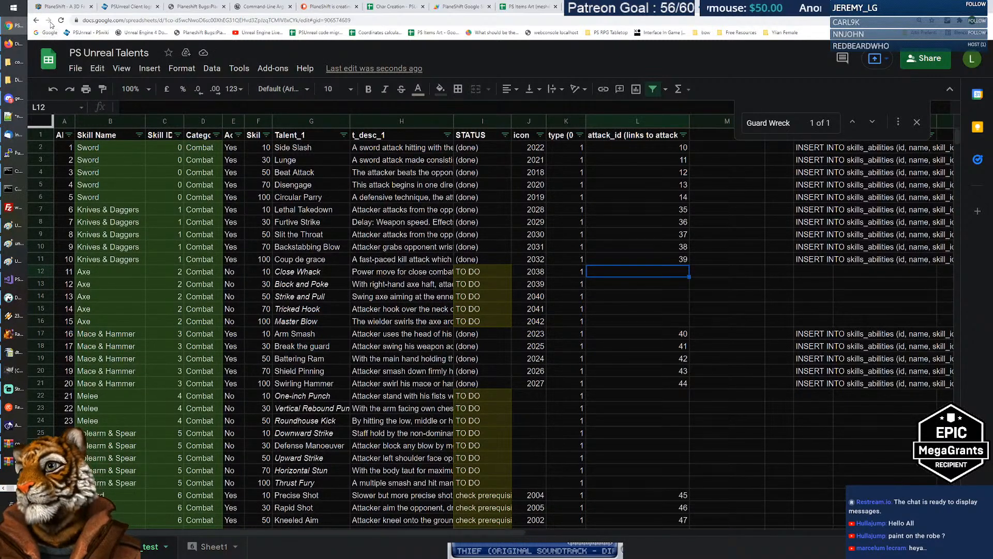
pyautogui.moveTo(535, 271); pyautogui.dragTo(535, 321)
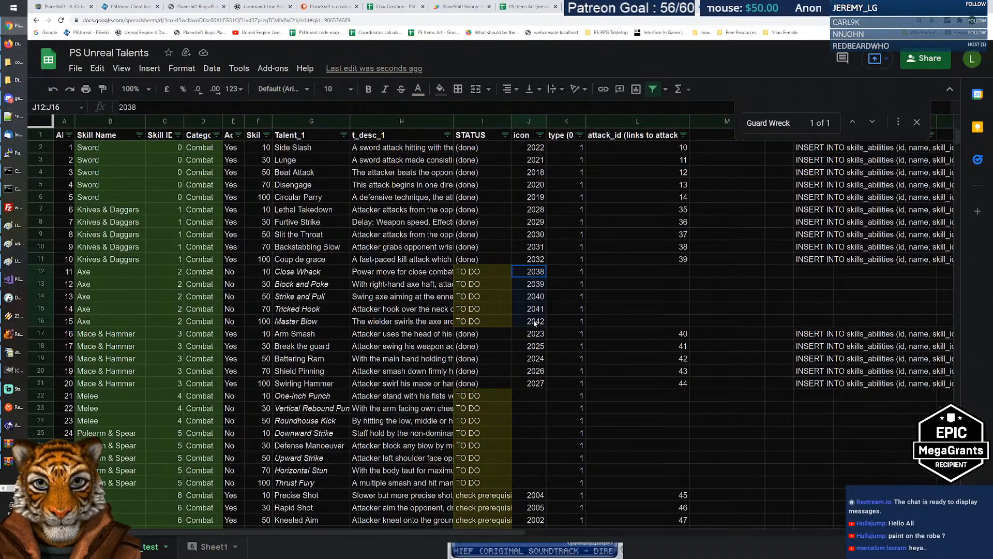
pyautogui.click(439, 90)
pyautogui.click(440, 91)
pyautogui.click(440, 91)
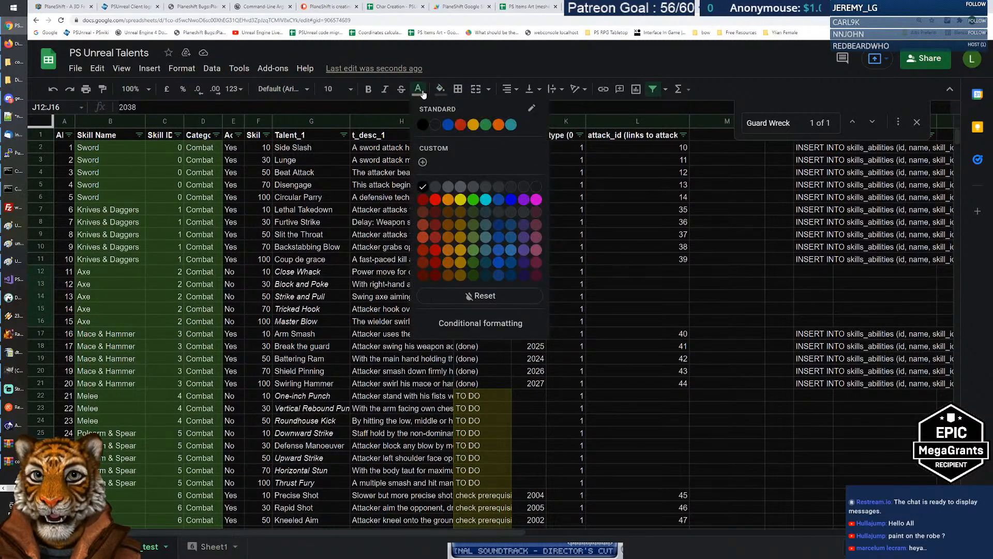
pyautogui.click(436, 234)
pyautogui.moveTo(630, 271); pyautogui.dragTo(644, 321)
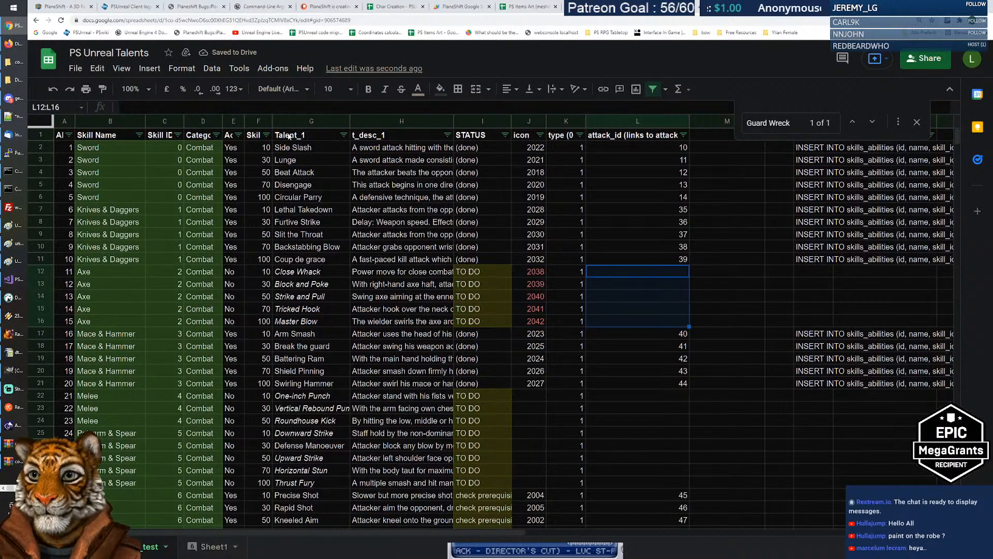
# Switch to the combat_icons atlas in GIMP and copy the second icon of the second row, selecting about 62 × 61 px.
pyautogui.moveTo(536, 272); pyautogui.dragTo(538, 325)
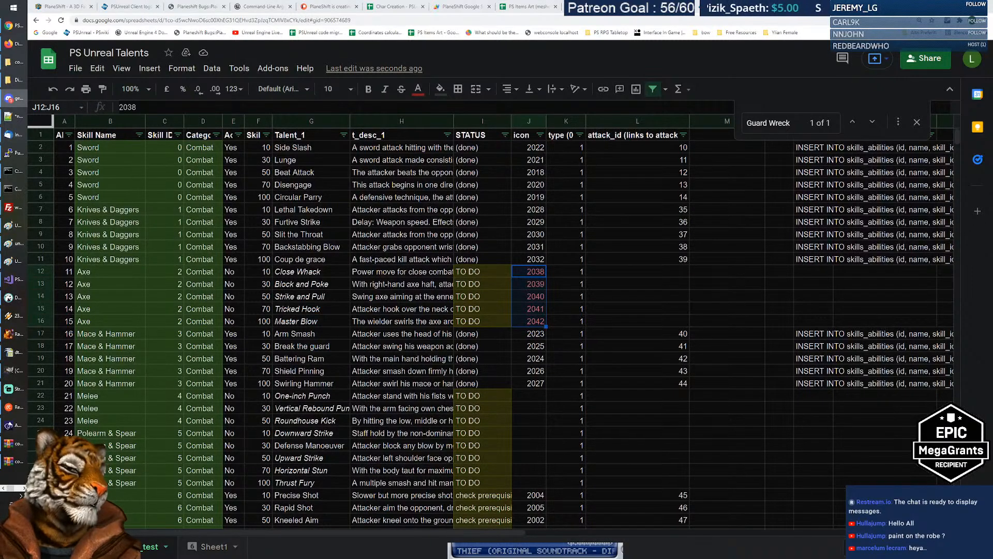
pyautogui.hotkey('alt', 'Tab')
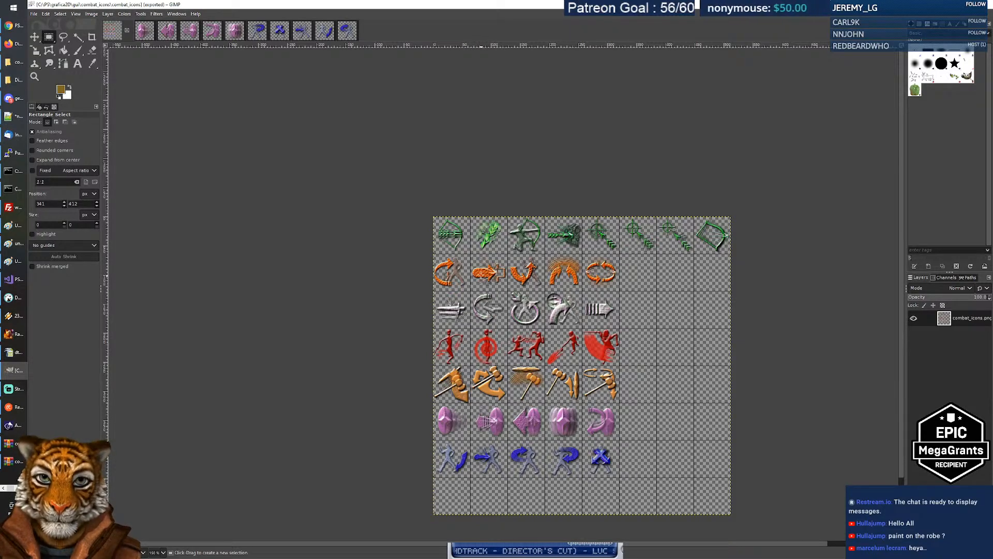
pyautogui.moveTo(470, 254); pyautogui.dragTo(499, 286)
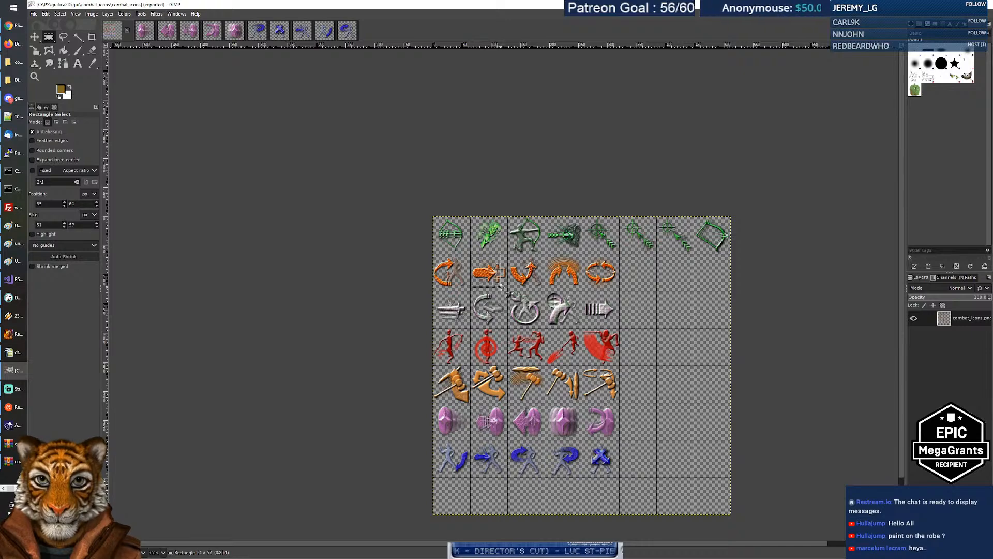
pyautogui.hotkey('ctrl', 'c')
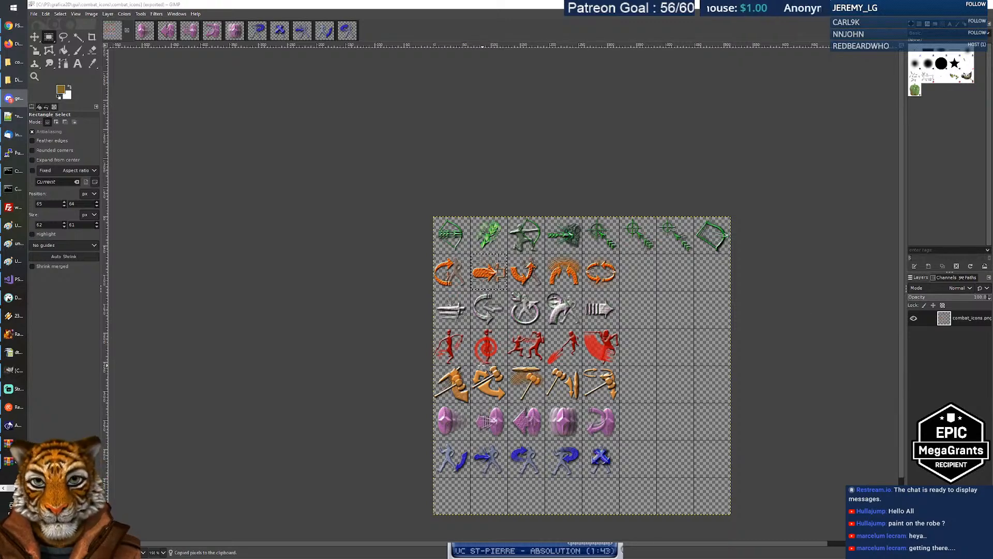
# Copy the second icon of the atlas's fifth row with a selection of about 58 × 60 px, and clear the selection.
pyautogui.moveTo(472, 365); pyautogui.dragTo(505, 400)
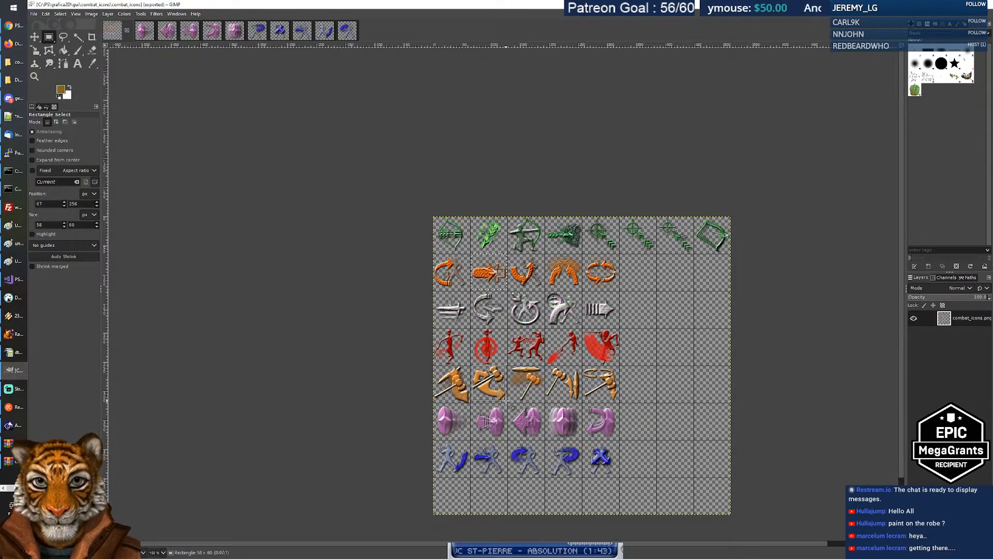
pyautogui.hotkey('ctrl', 'c')
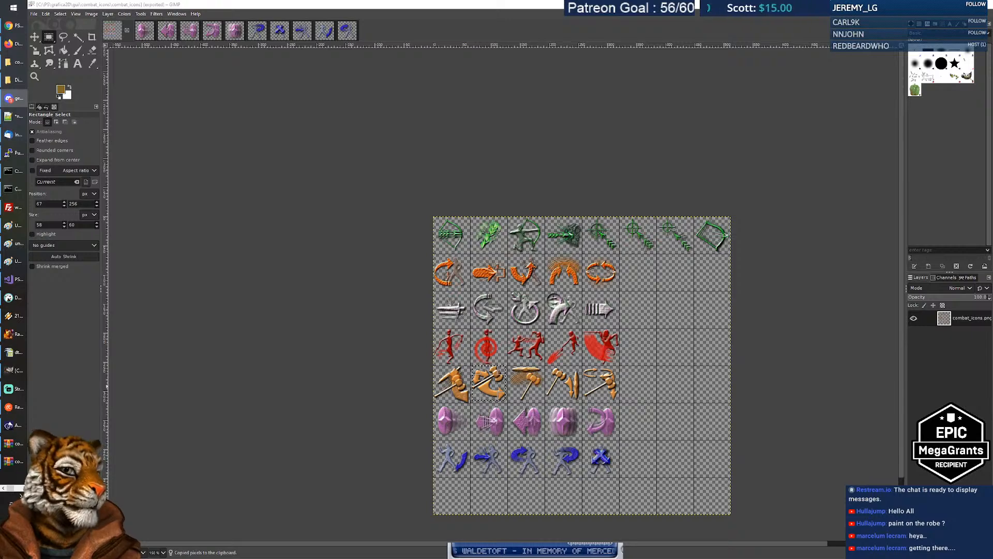
pyautogui.click(755, 288)
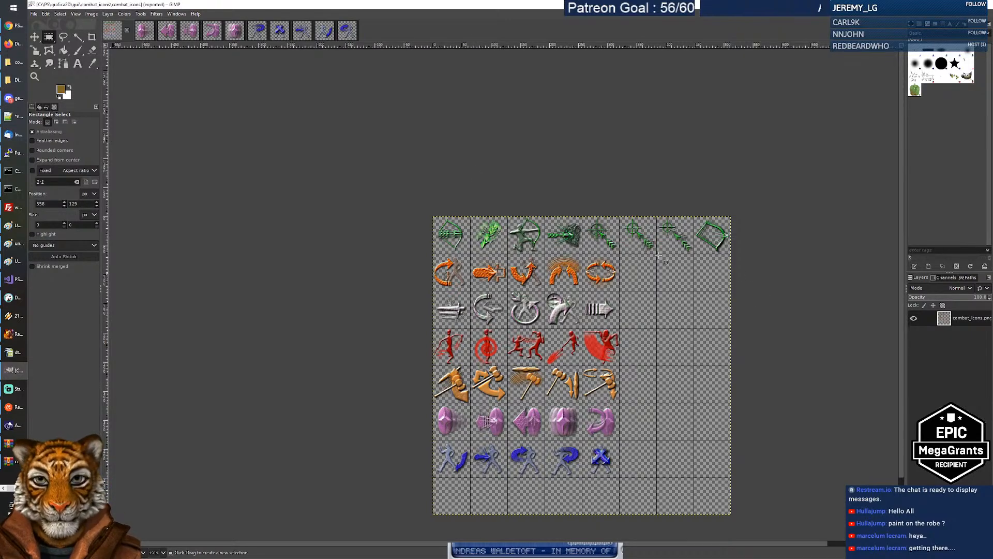
pyautogui.hotkey('alt', 'Tab')
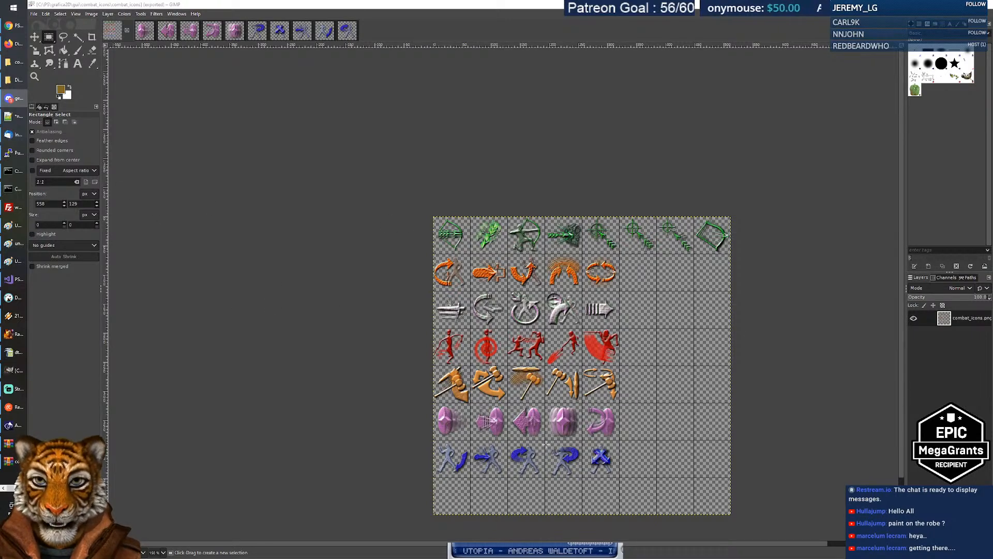
# Switch to the PS Unreal Talents sheet and read the descriptions of the Close Whack and Block and Poke talents.
pyautogui.click(14, 26)
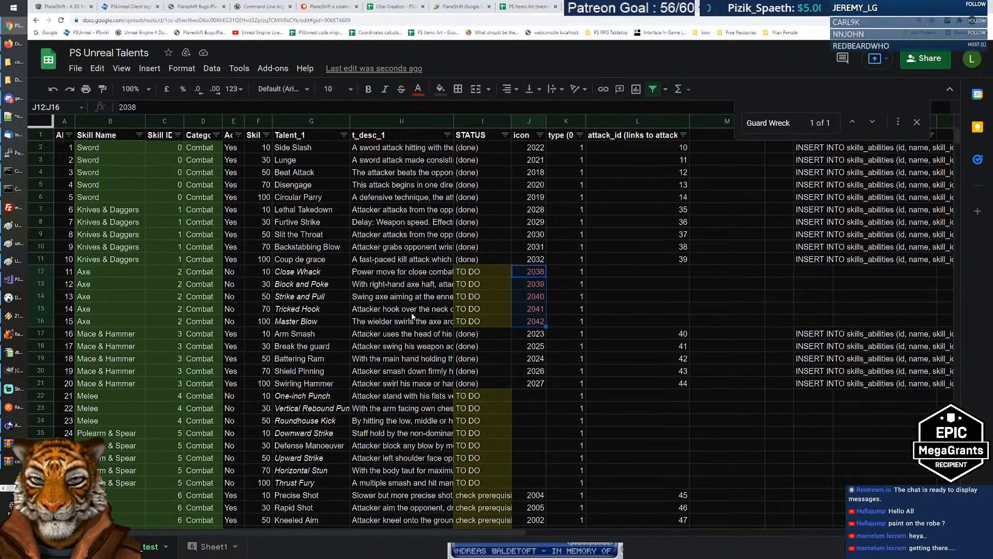
pyautogui.click(386, 275)
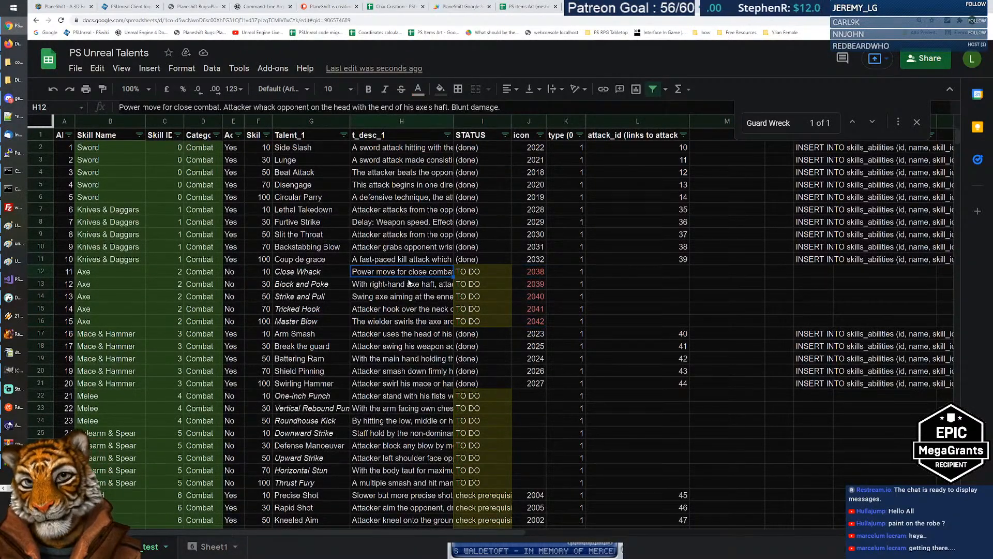
pyautogui.press('Left')
pyautogui.press('Right')
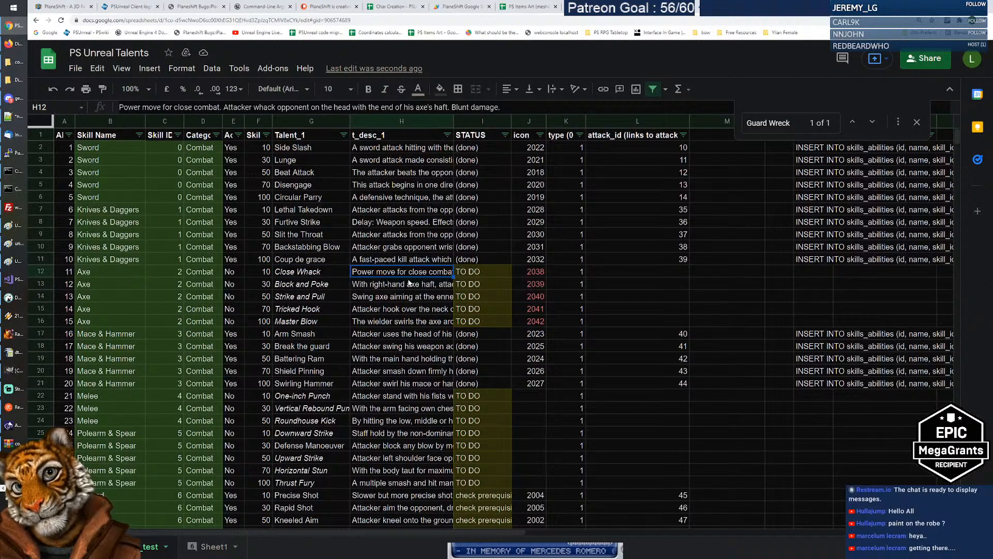
pyautogui.click(410, 283)
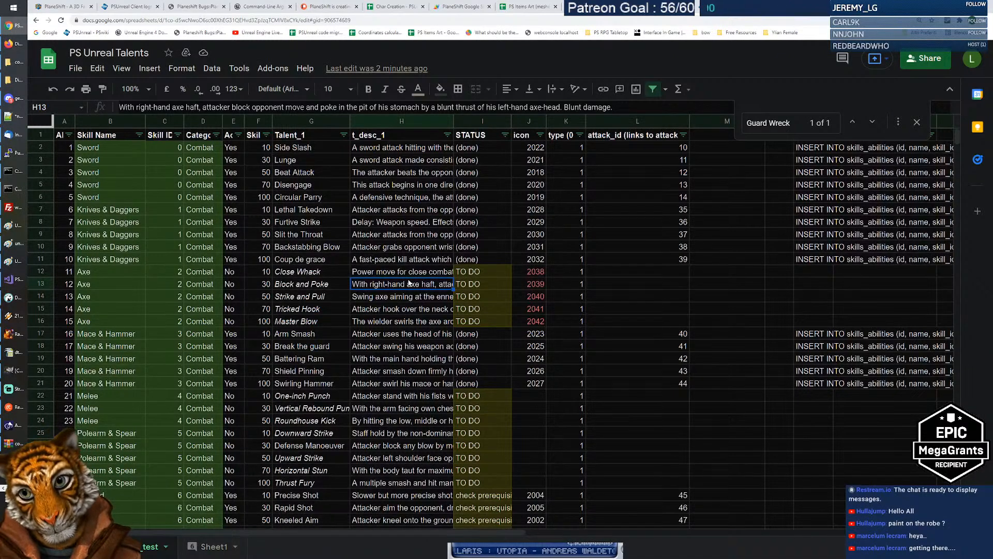
# Correct the spelling of "ennemy" to "enemy" in the opening phrase of the Strike and Pull description in H14.
pyautogui.press('Down')
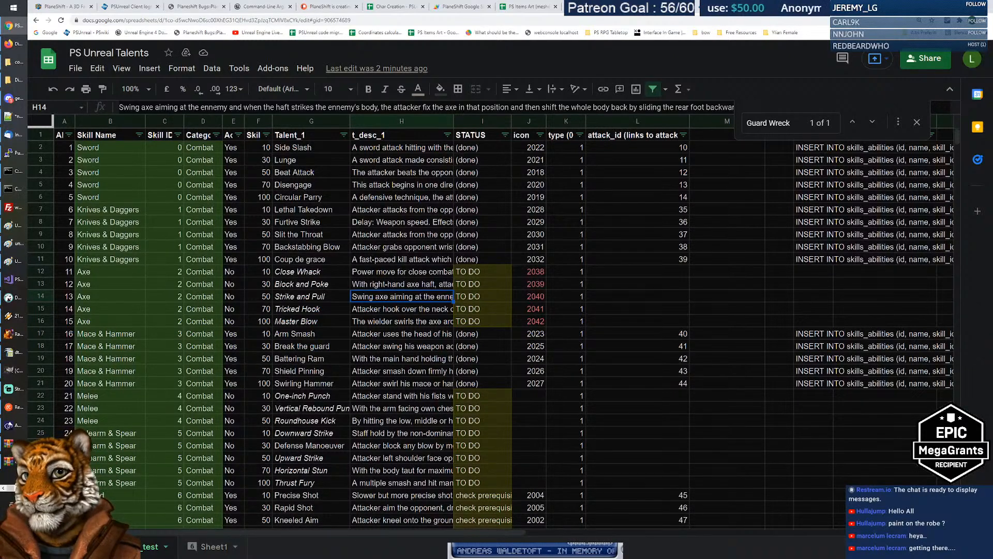
pyautogui.click(213, 107)
pyautogui.press('BackSpace')
pyautogui.press('Return')
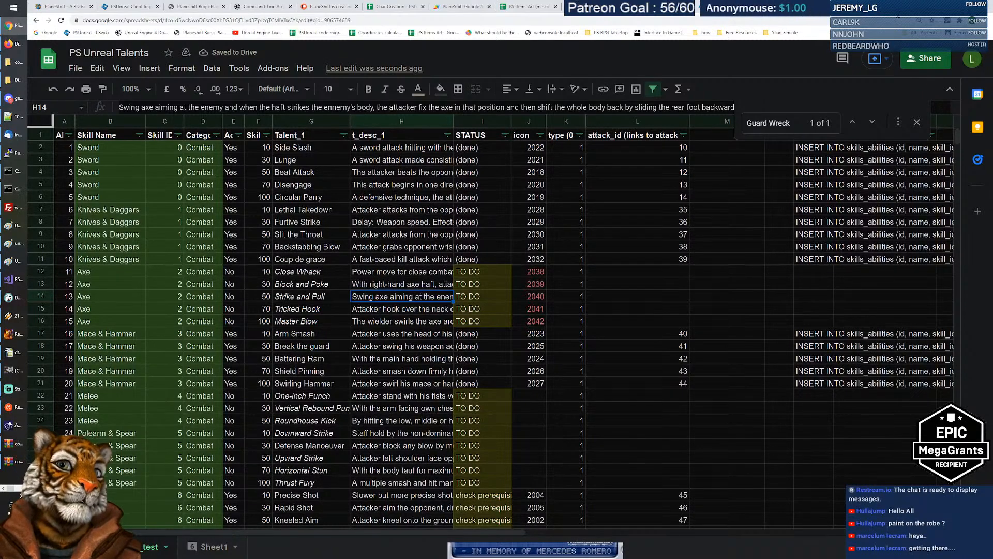
# Search Google in a new browser tab for "haft", and refine the query to "haft of weapon".
pyautogui.hotkey('ctrl', 't')
pyautogui.click(447, 164)
pyautogui.write('haft')
pyautogui.press('Return')
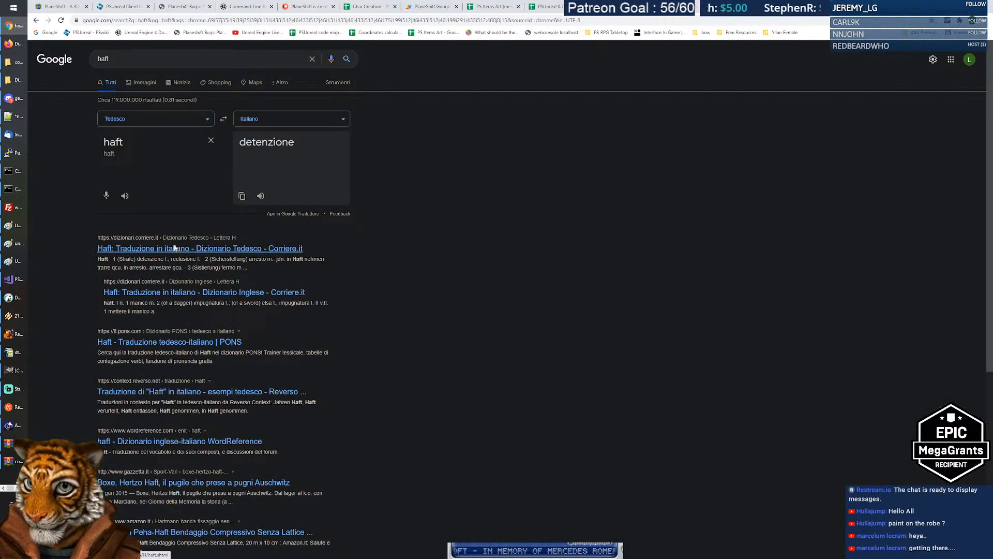
pyautogui.click(108, 59)
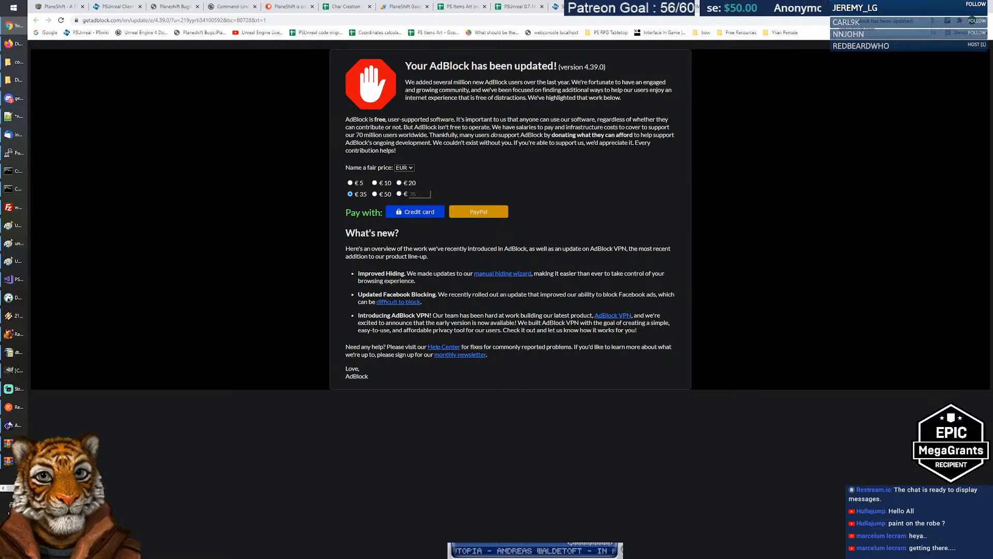
pyautogui.hotkey('ctrl', 'w')
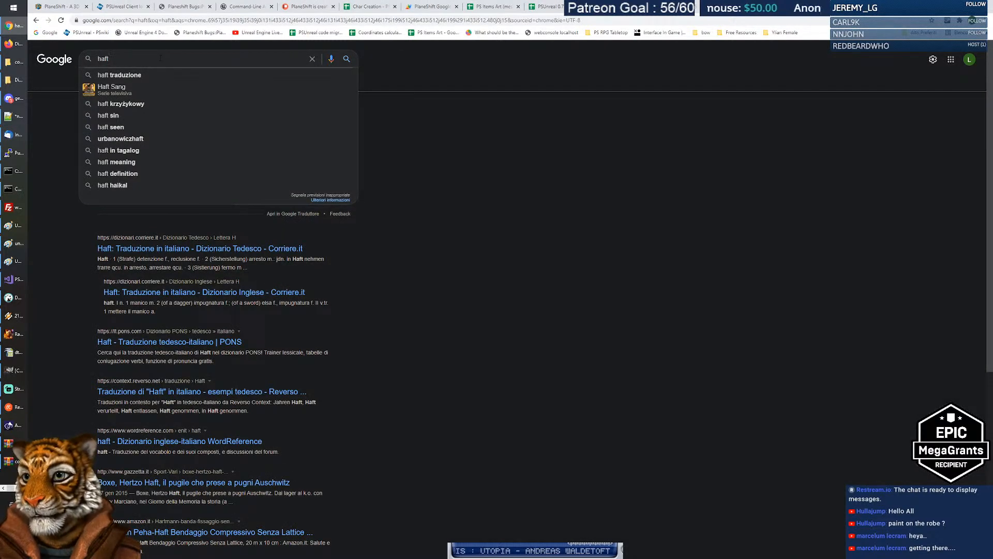
pyautogui.write('of weapon')
pyautogui.press('Return')
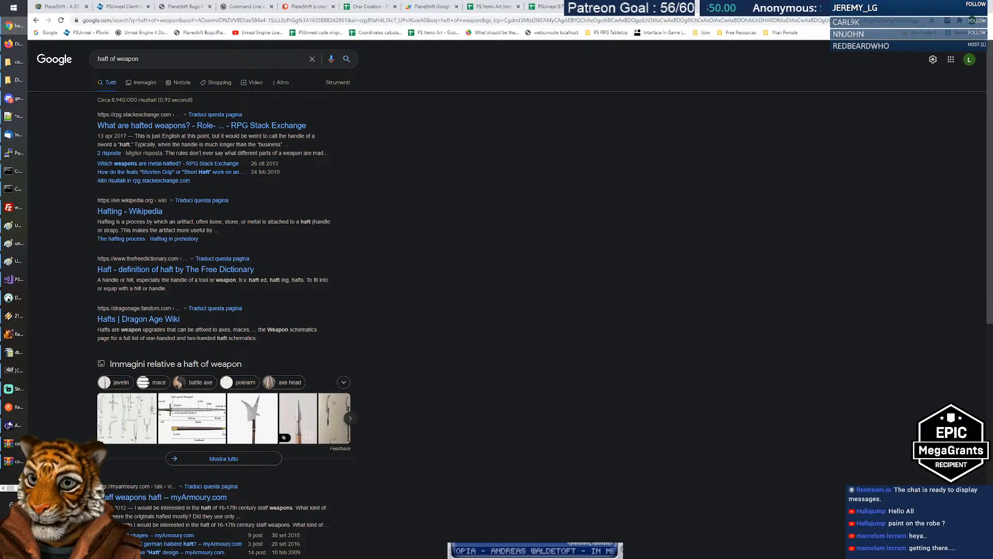
# Open the RPG Stack Exchange question "What are hafted weapons?" and read its answers on what a haft is.
pyautogui.doubleClick(103, 58)
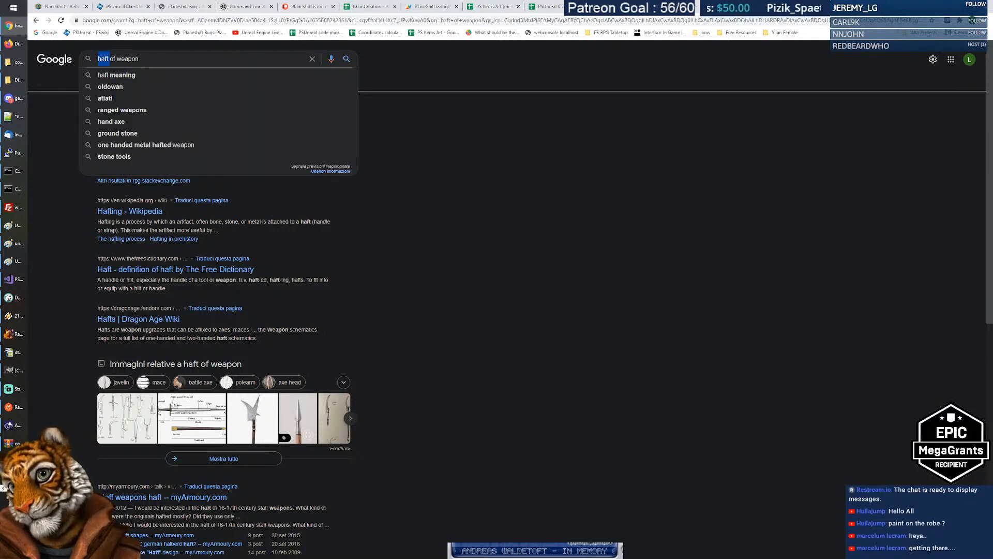
pyautogui.click(458, 245)
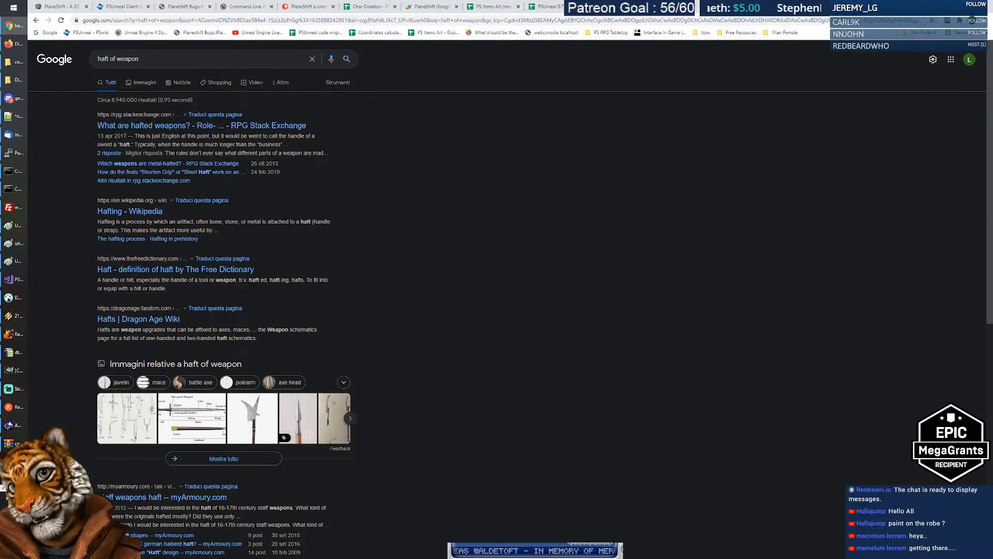
pyautogui.click(254, 126)
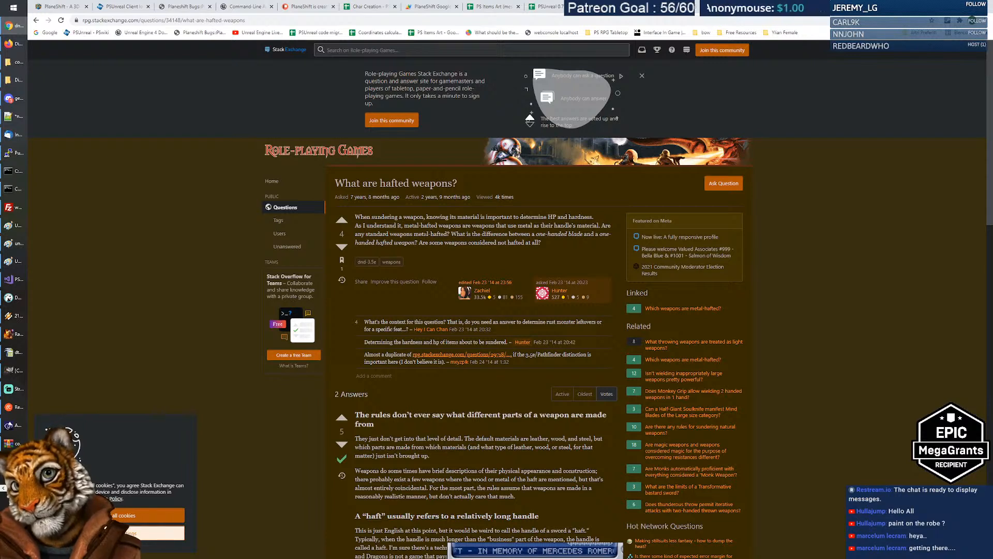
pyautogui.scroll(-3, 459, 246)
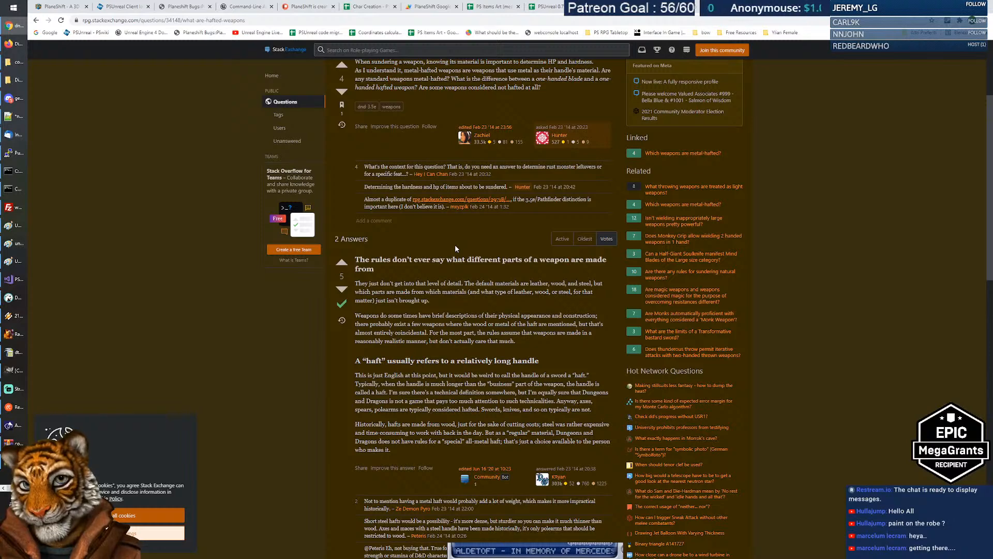
pyautogui.scroll(-1, 455, 244)
pyautogui.scroll(-1, 455, 244)
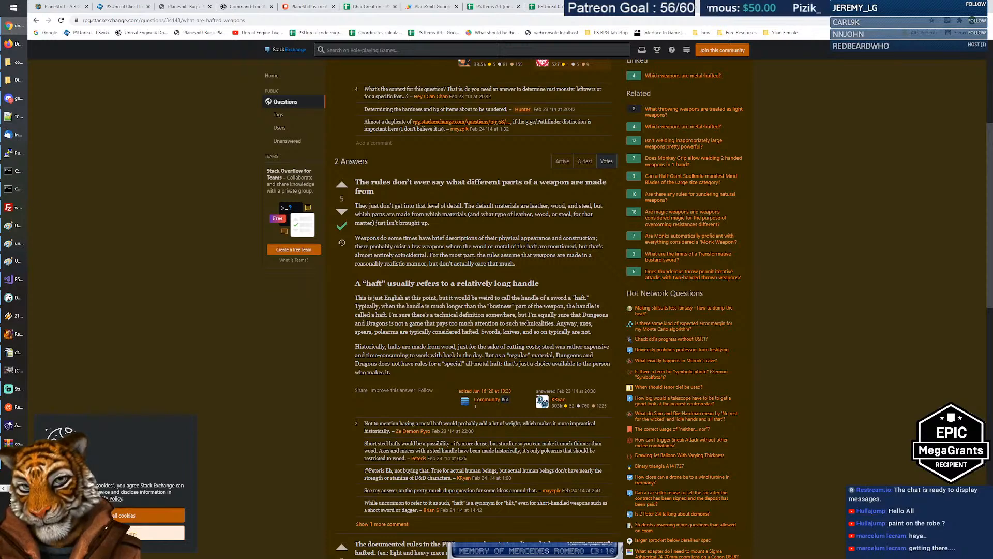
pyautogui.scroll(-2, 533, 380)
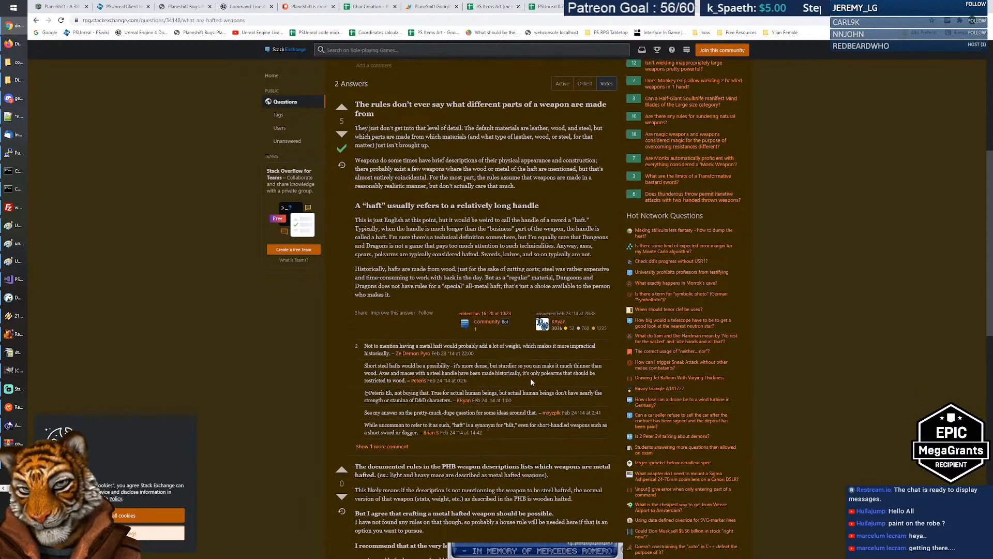
pyautogui.hotkey('alt', 'Tab')
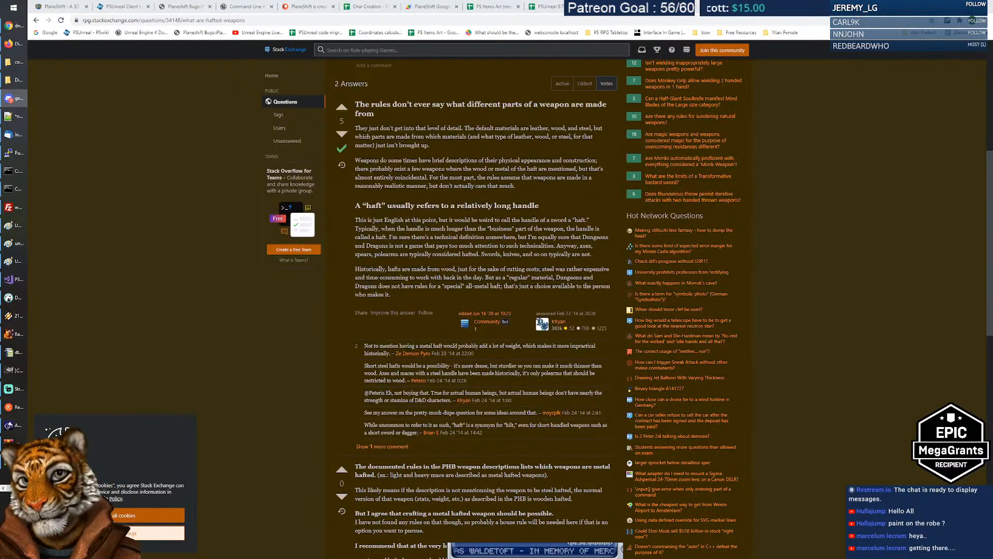
pyautogui.hotkey('alt', 'Tab')
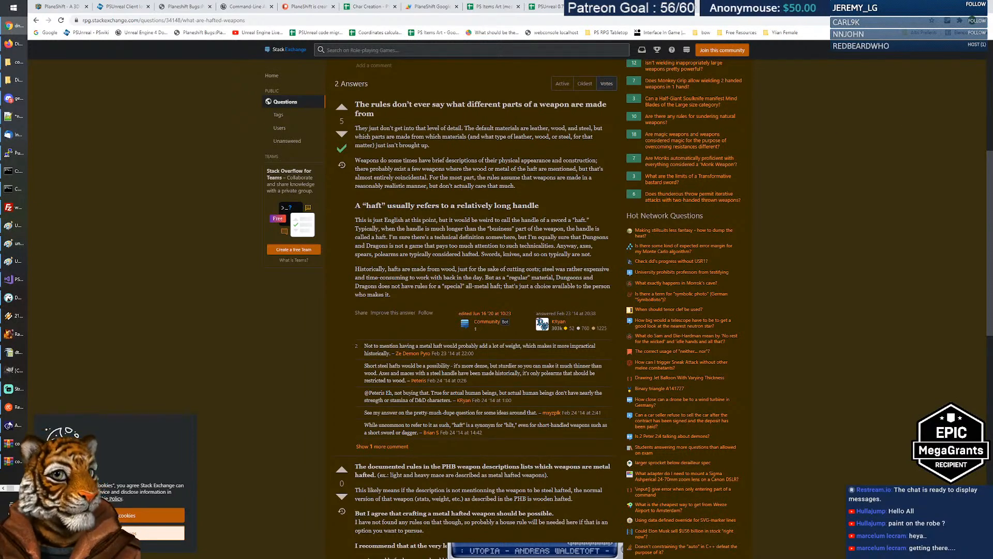
pyautogui.hotkey('alt', 'Tab')
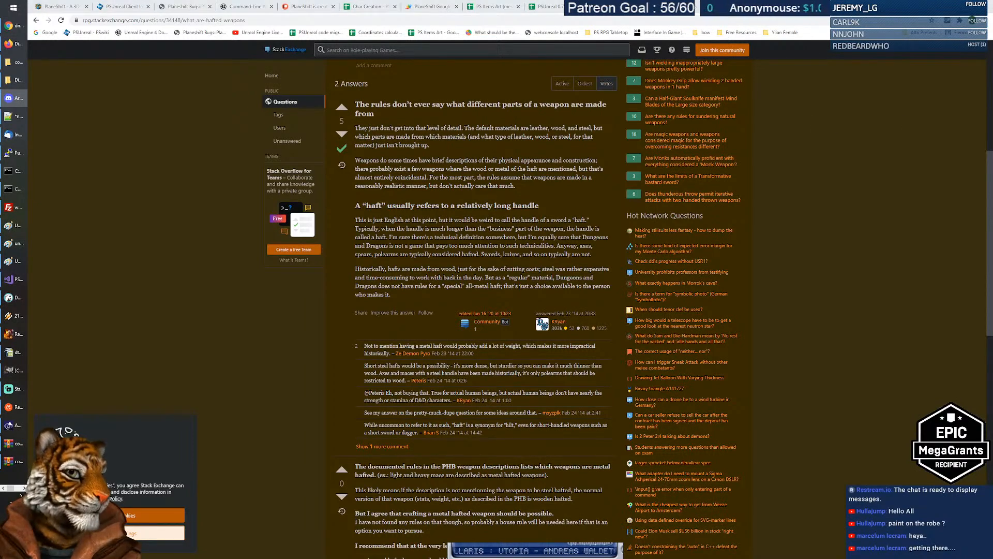
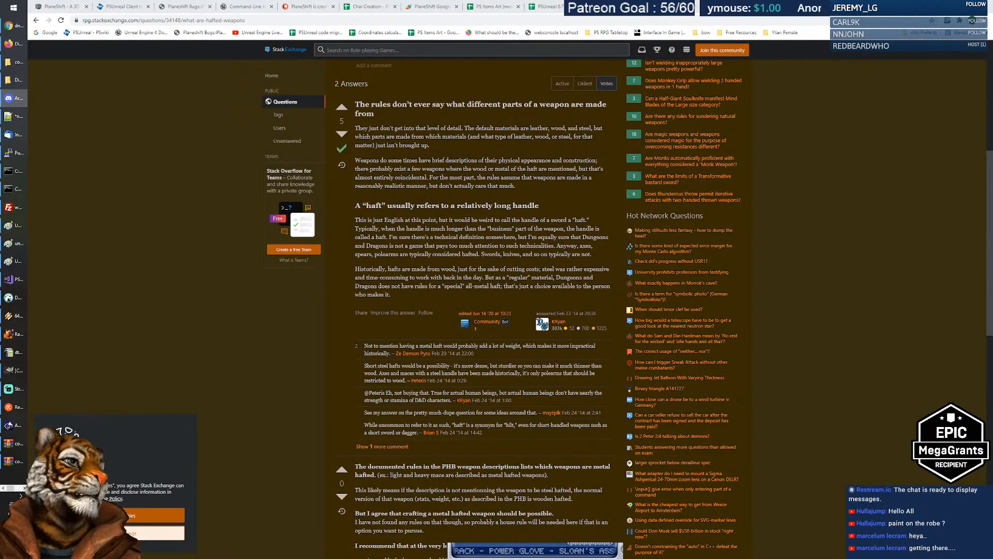
pyautogui.click(212, 308)
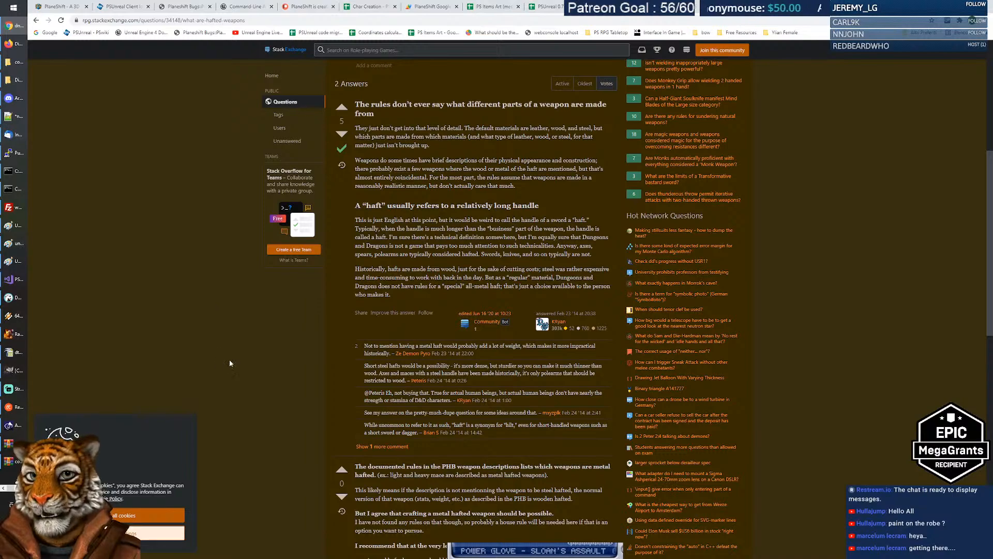
pyautogui.scroll(6, 229, 363)
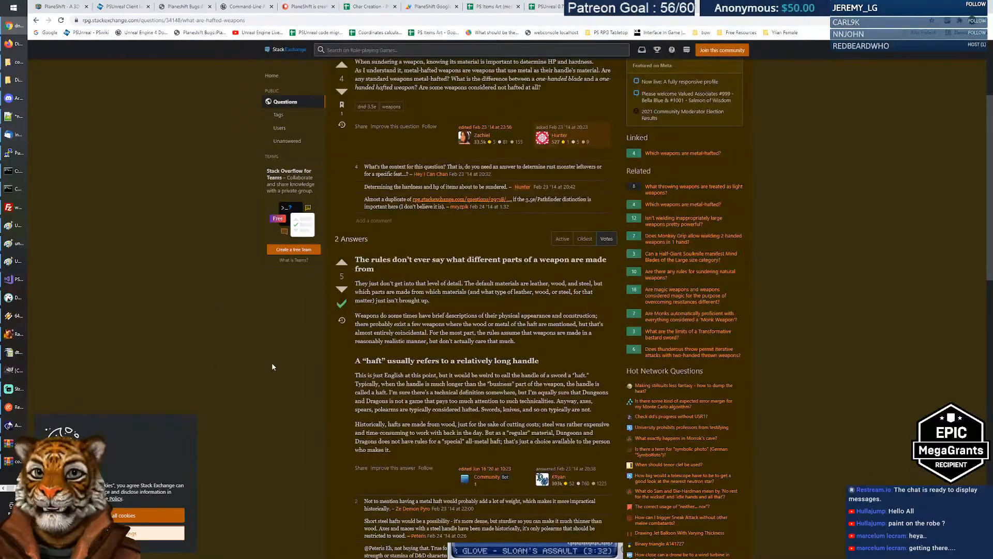
# Return to the PS Unreal Talents sheet, close its find box and select the Strike and Pull description in H14.
pyautogui.click(382, 7)
pyautogui.click(494, 7)
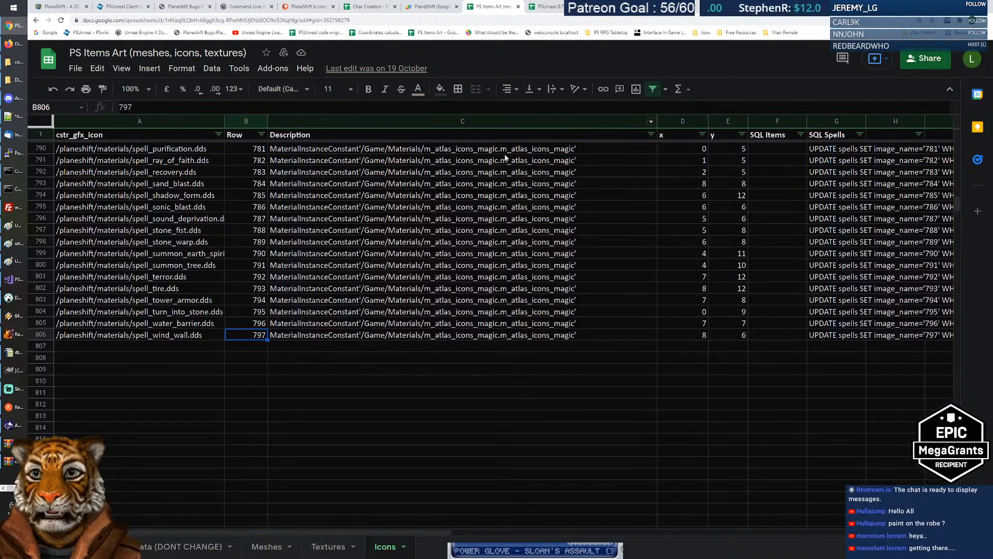
pyautogui.click(547, 7)
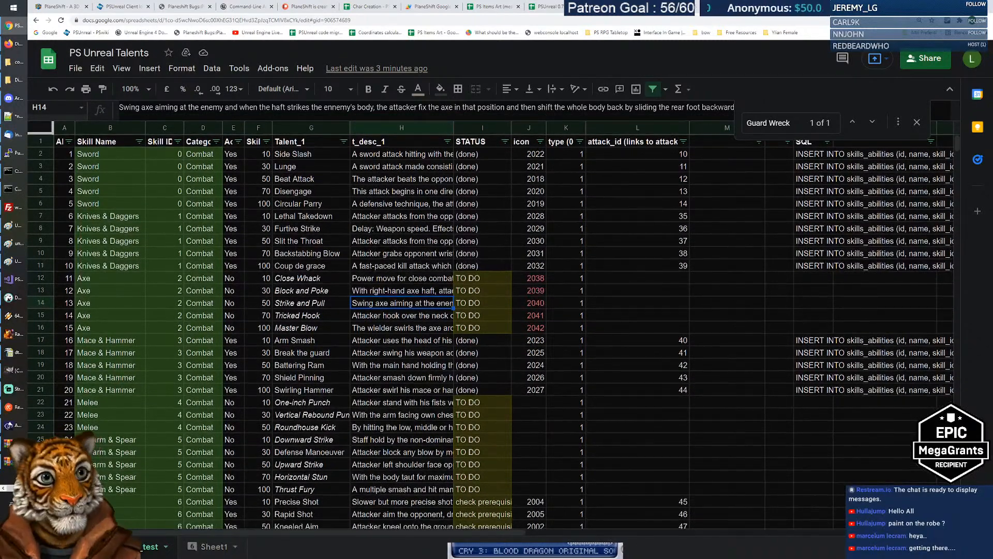
pyautogui.press('Escape')
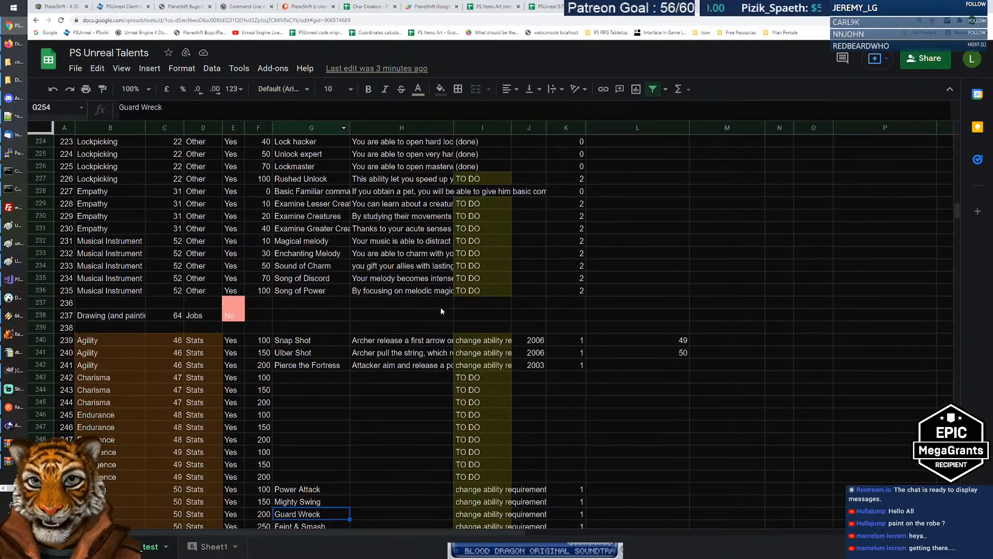
pyautogui.scroll(7, 438, 311)
pyautogui.scroll(20, 441, 310)
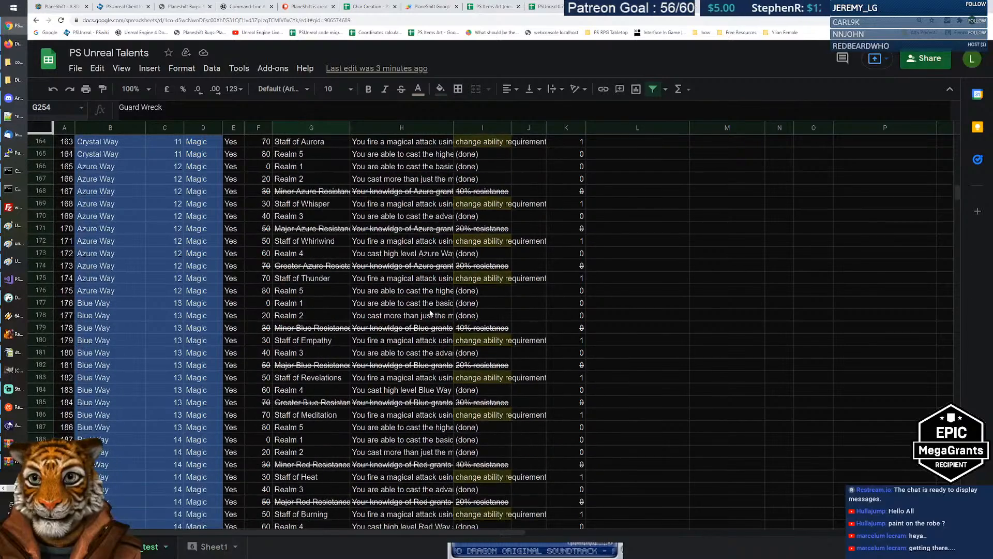
pyautogui.scroll(8, 424, 312)
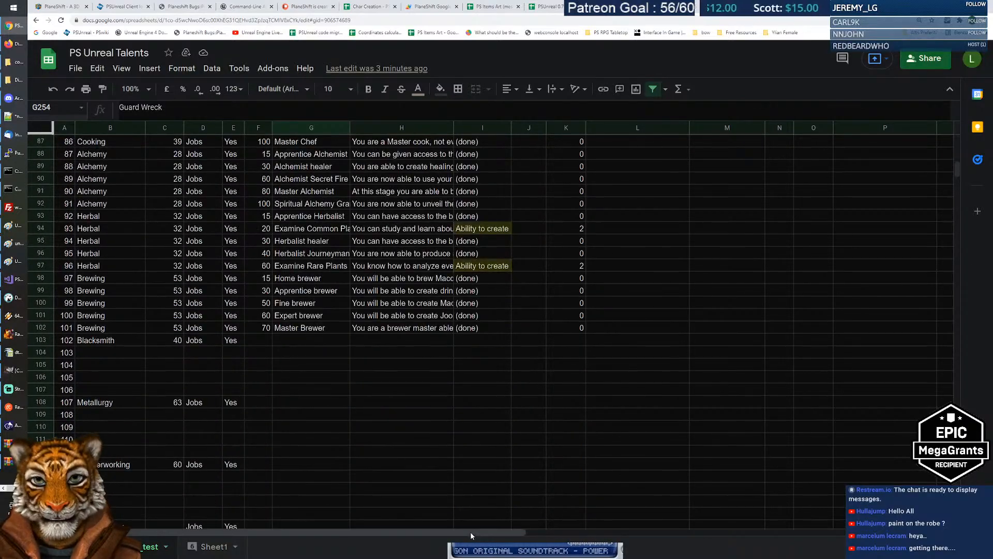
pyautogui.scroll(20, 352, 374)
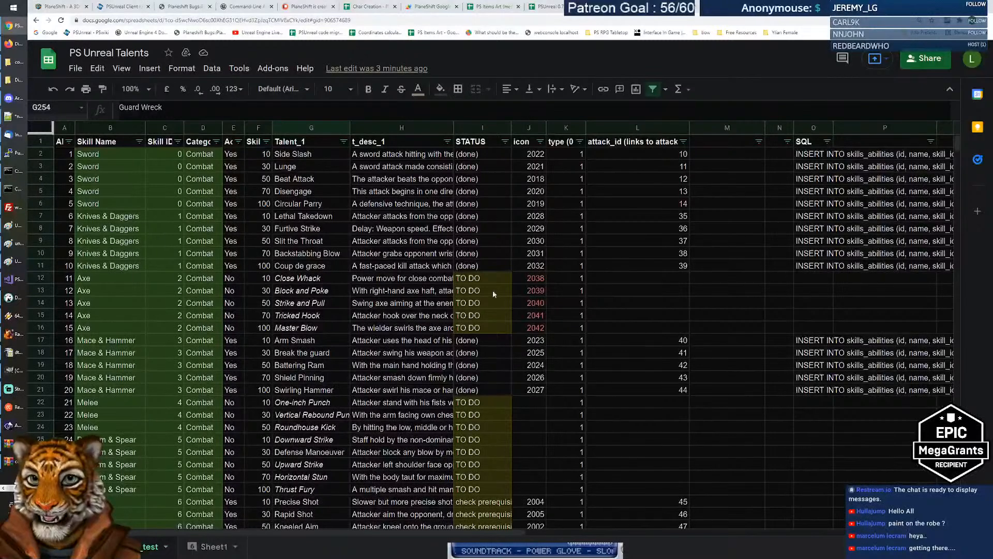
pyautogui.click(408, 303)
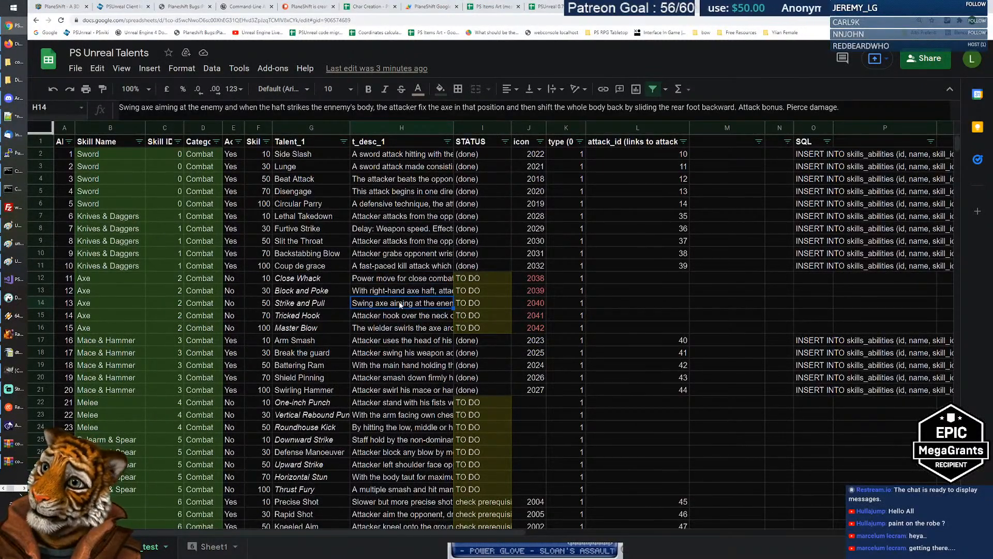
# Correct "ennemy's" to "enemy's" in the Strike and Pull description and reselect cell H14.
pyautogui.click(395, 116)
pyautogui.press('BackSpace')
pyautogui.press('Return')
pyautogui.press('Up')
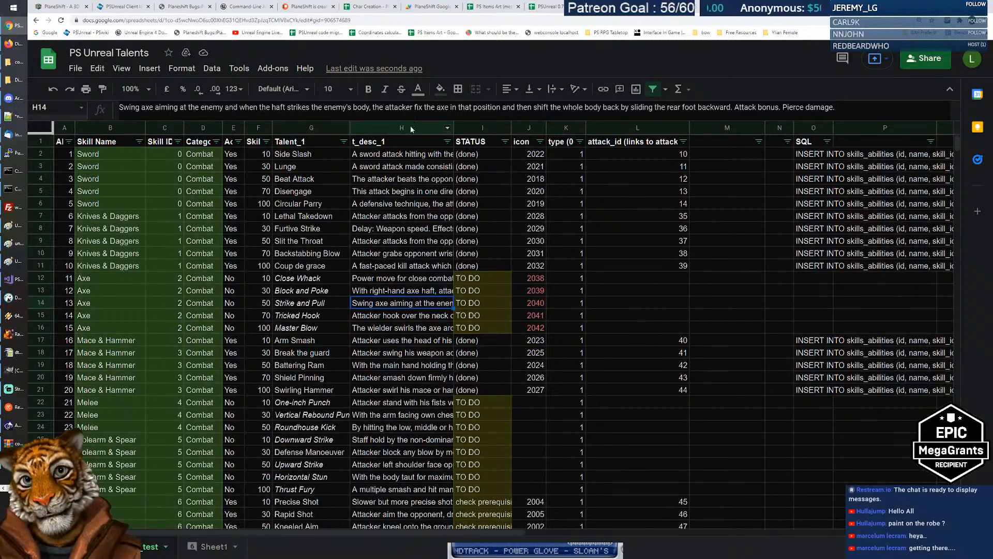
# Open the Strike and Pull description for editing and examine its wording about fixing the axe and shifting the body back.
pyautogui.doubleClick(419, 107)
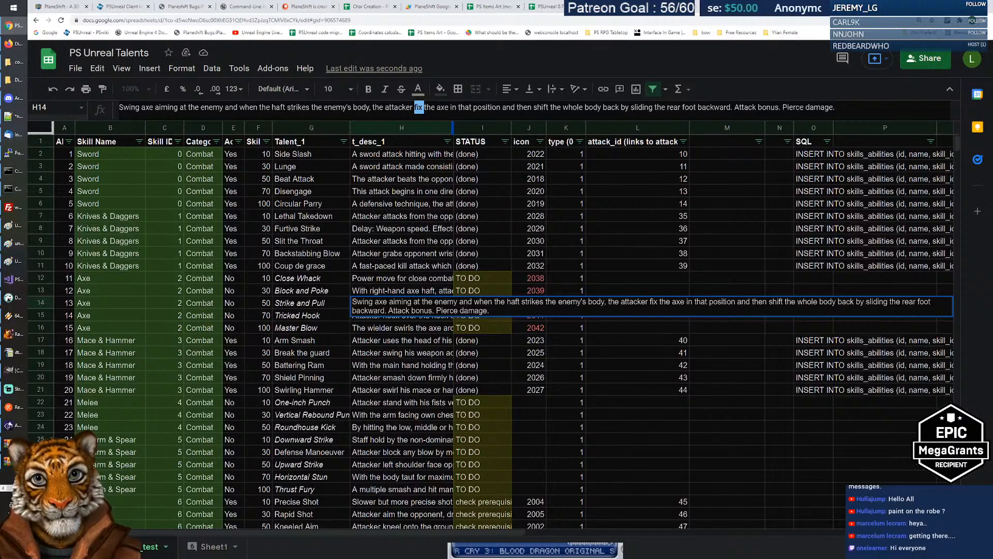
pyautogui.press('End')
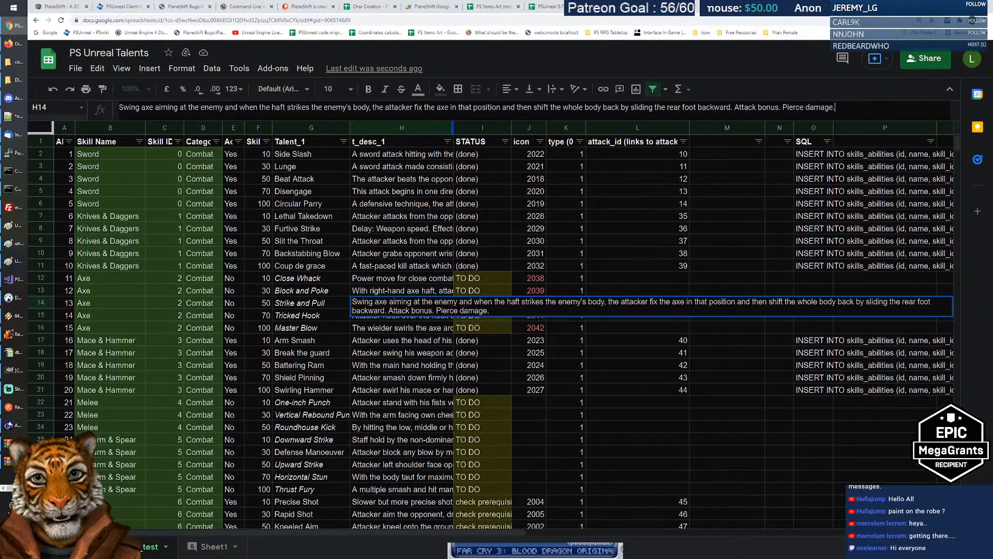
pyautogui.hotkey('shift', 'Left')
pyautogui.hotkey('shift', 'Left')
pyautogui.hotkey('shift', 'Left')
pyautogui.hotkey('shift', 'Left')
pyautogui.hotkey('shift', 'Left')
pyautogui.hotkey('shift', 'Left')
pyautogui.hotkey('shift', 'Left')
pyautogui.hotkey('shift', 'Left')
pyautogui.hotkey('shift', 'Left')
pyautogui.hotkey('shift', 'Left')
pyautogui.hotkey('shift', 'Left')
pyautogui.hotkey('shift', 'Left')
pyautogui.hotkey('shift', 'Left')
pyautogui.hotkey('shift', 'Left')
pyautogui.hotkey('shift', 'Left')
pyautogui.hotkey('shift', 'Left')
pyautogui.hotkey('shift', 'Left')
pyautogui.hotkey('shift', 'Left')
pyautogui.hotkey('shift', 'Left')
pyautogui.hotkey('shift', 'Left')
pyautogui.click(579, 107)
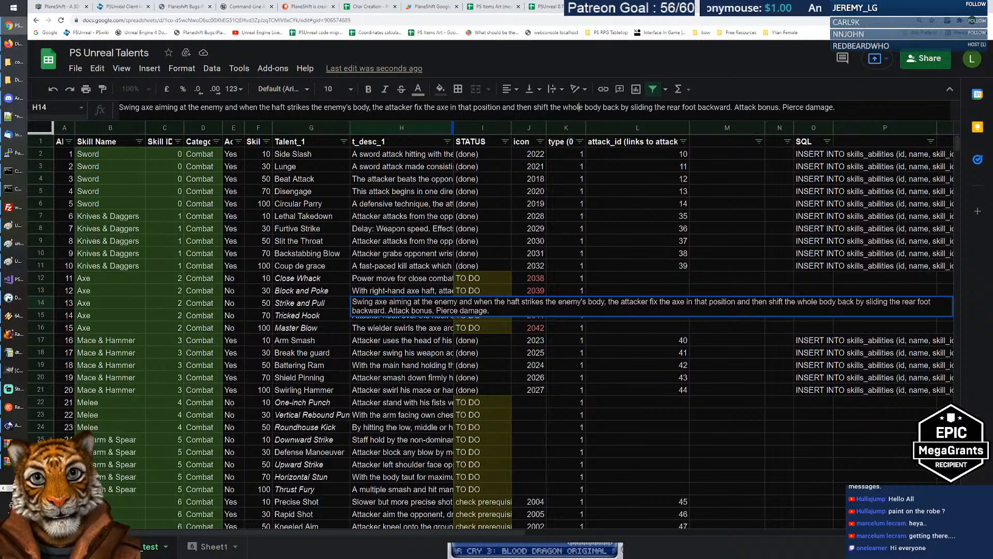
pyautogui.moveTo(542, 107); pyautogui.dragTo(732, 108)
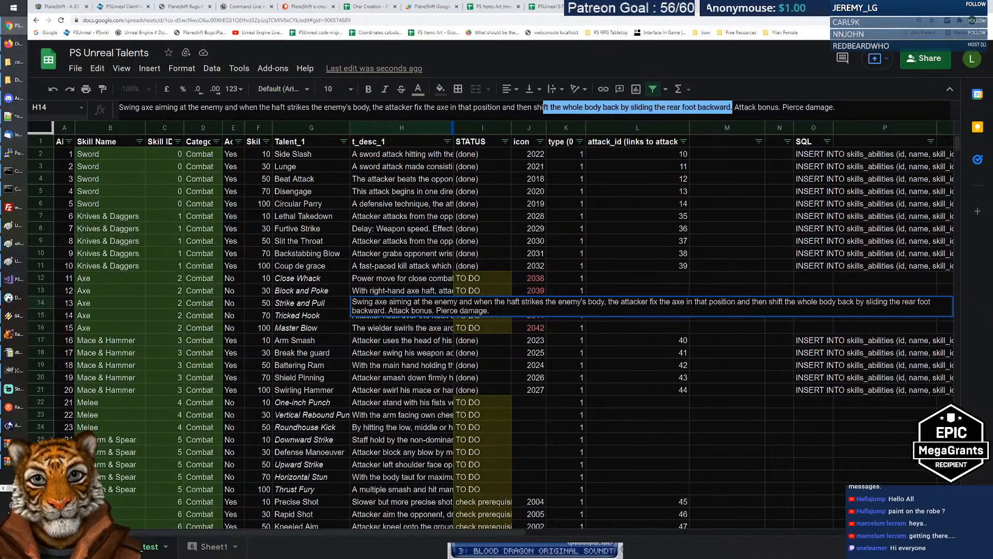
pyautogui.click(732, 107)
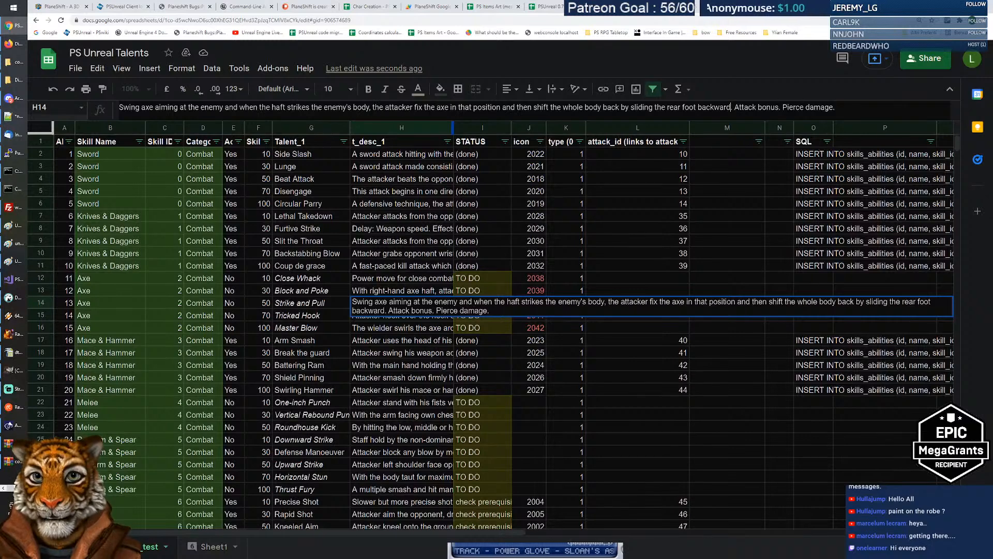
pyautogui.doubleClick(418, 107)
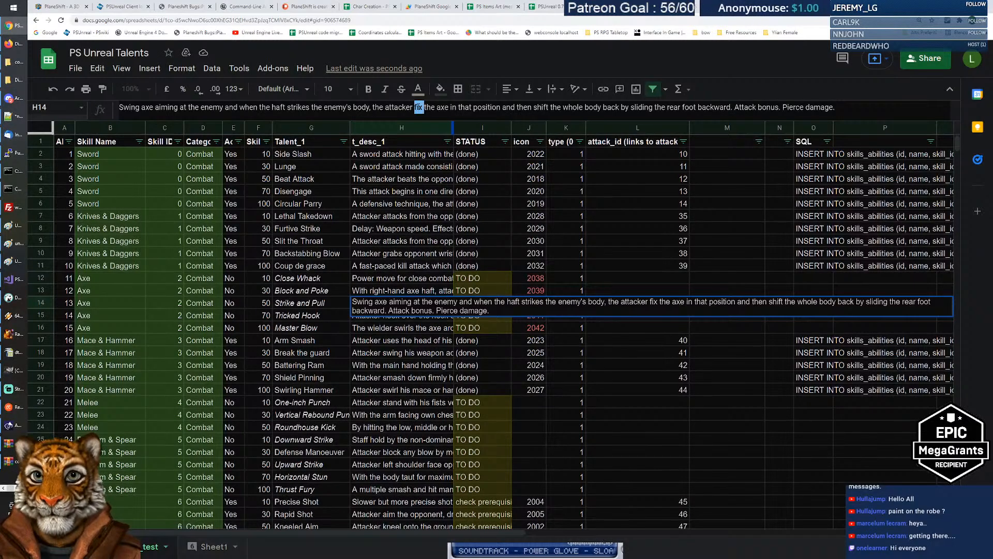
# Insert "with the blade after him," before "the attacker" in the Strike and Pull description in H14.
pyautogui.click(419, 107)
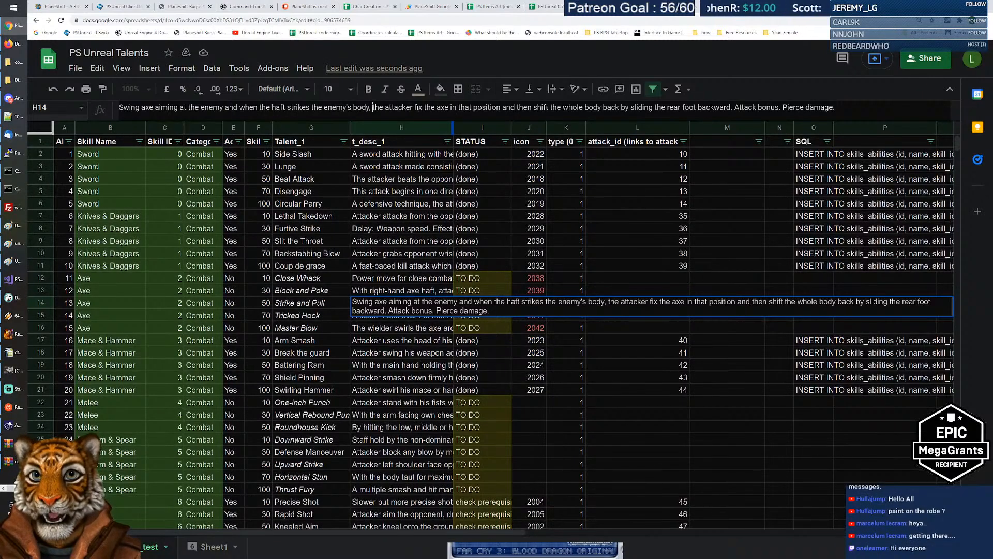
pyautogui.write('an')
pyautogui.press('BackSpace')
pyautogui.press('BackSpace')
pyautogui.write('with the blade after him')
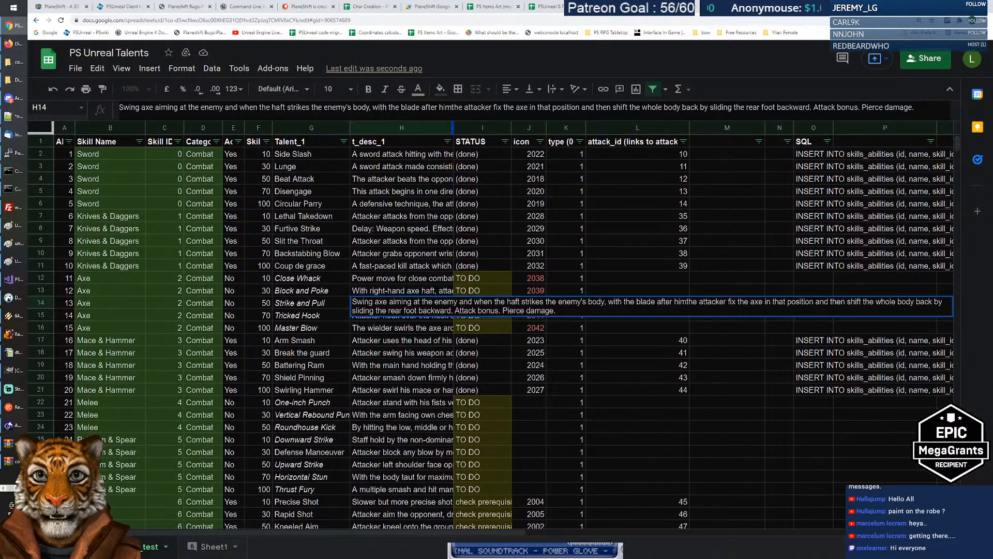
pyautogui.write(',')
# Replace the wording from "fix the axe in that position" through "shift" with "pulls by shifting" in the Strike and Pull description.
pyautogui.moveTo(498, 107); pyautogui.dragTo(598, 107)
pyautogui.write('pulls')
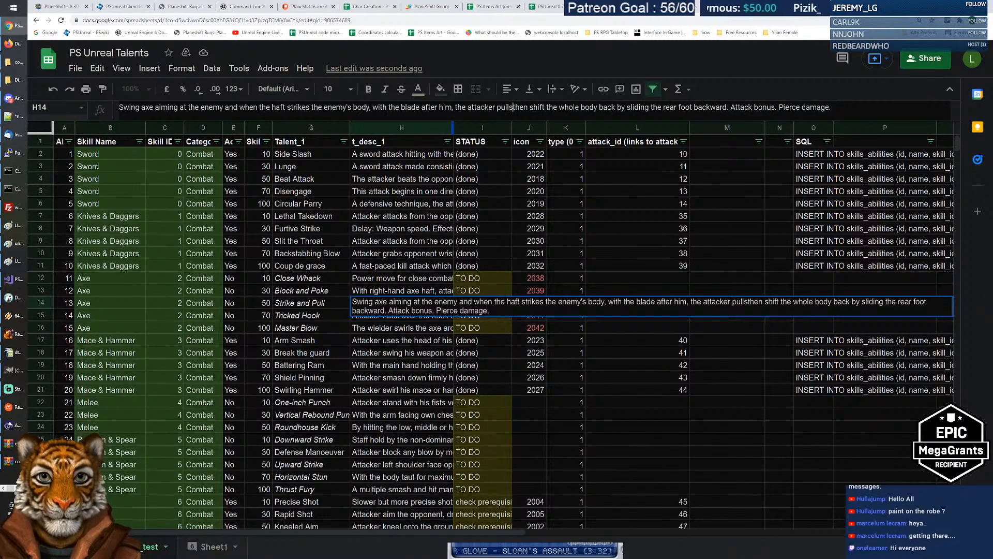
pyautogui.write(' and')
pyautogui.doubleClick(533, 107)
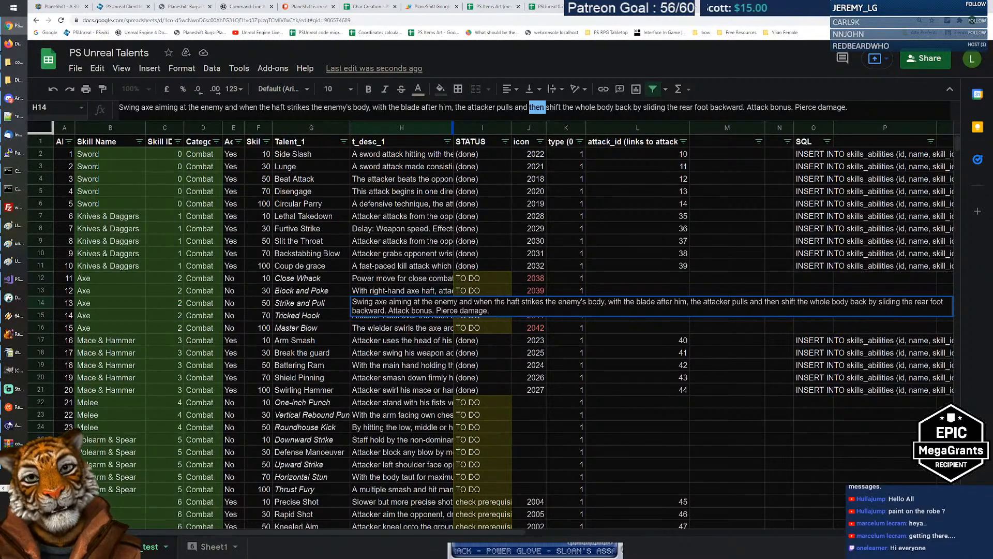
pyautogui.doubleClick(522, 107)
pyautogui.doubleClick(537, 107)
pyautogui.press('Delete')
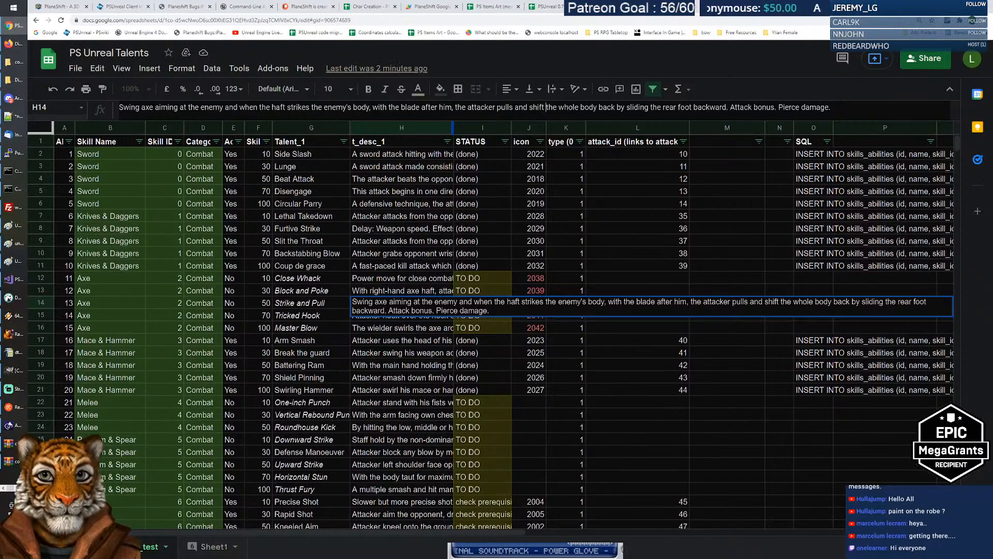
pyautogui.moveTo(515, 107); pyautogui.dragTo(545, 107)
pyautogui.write('by shifting')
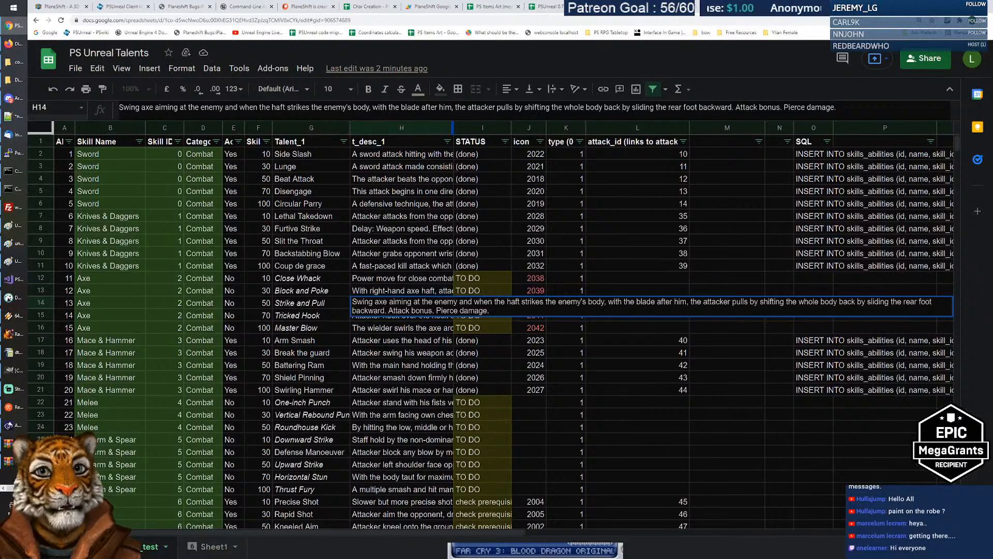
# Remove "by sliding the rear foot backward" from the Strike and Pull description.
pyautogui.hotkey('ctrl', 'shift', 'Right')
pyautogui.hotkey('ctrl', 'shift', 'Right')
pyautogui.hotkey('ctrl', 'shift', 'Right')
pyautogui.hotkey('ctrl', 'shift', 'Right')
pyautogui.hotkey('ctrl', 'shift', 'Right')
pyautogui.hotkey('ctrl', 'shift', 'Right')
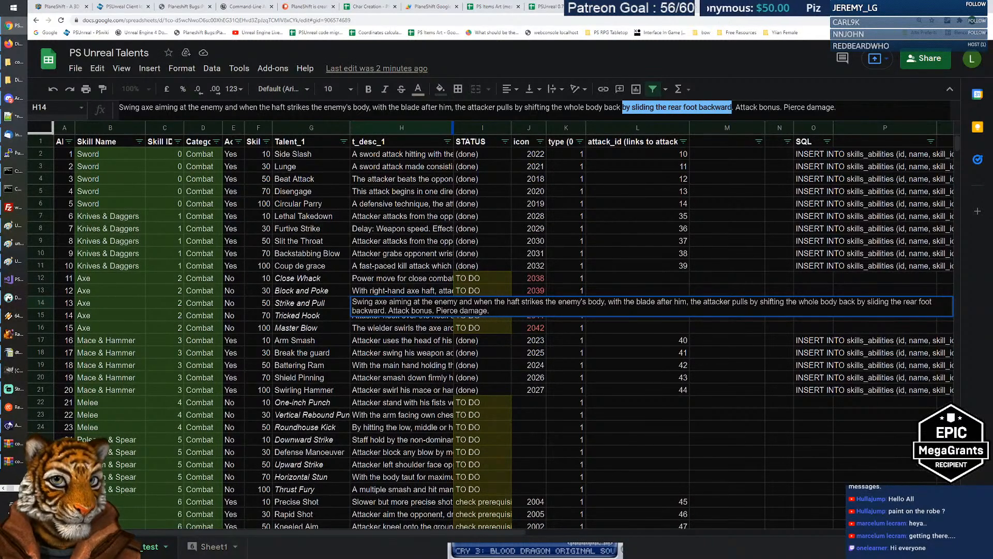
pyautogui.press('Delete')
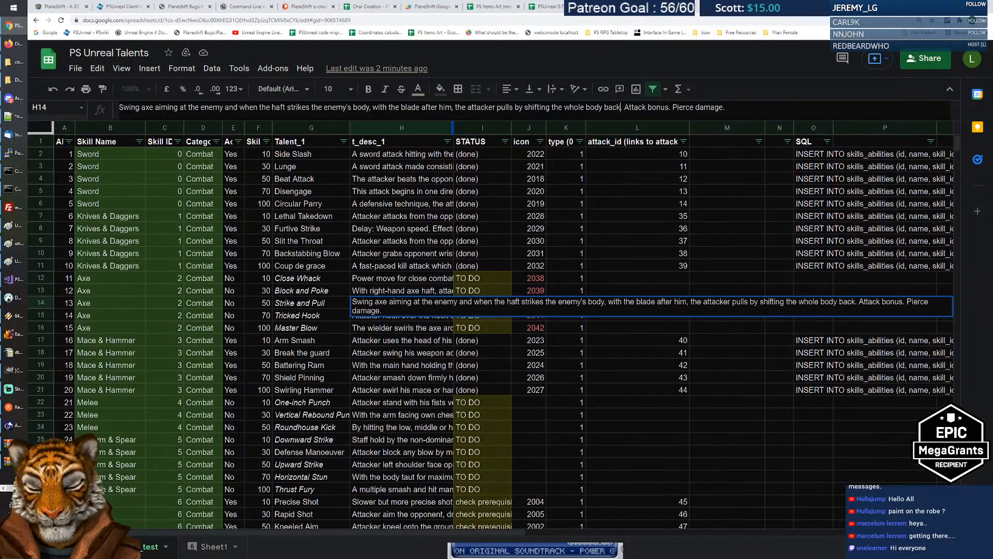
# Add "so that the tip of the blade pierces the enemy back" after "whole body back" in H14 and commit the description.
pyautogui.write('so that the ')
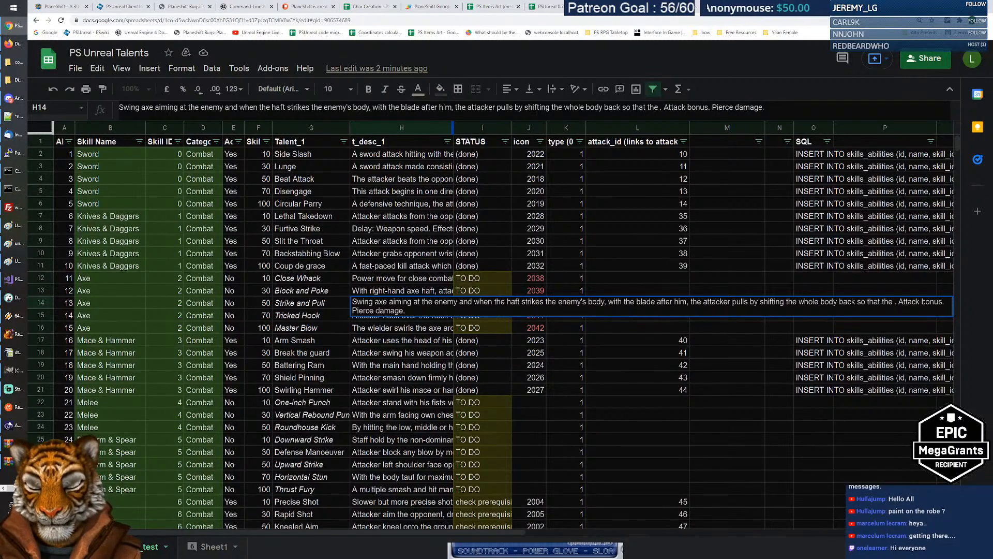
pyautogui.write('poin')
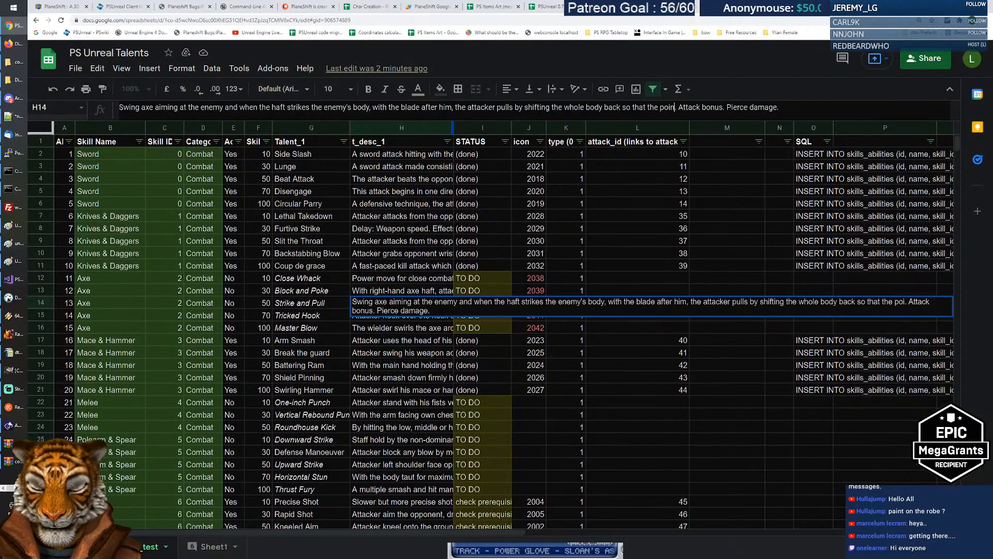
pyautogui.write('ted')
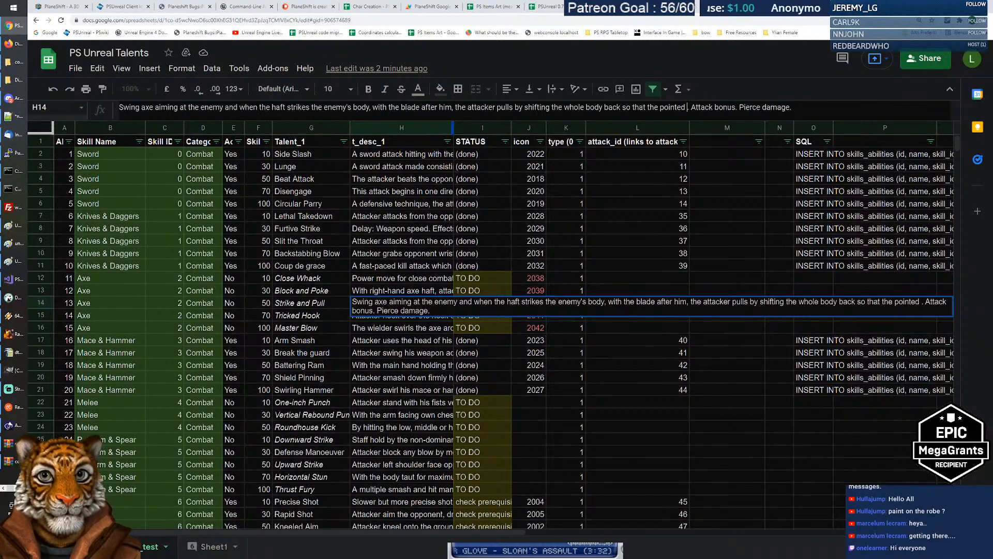
pyautogui.hotkey('ctrl', 'shift', 'Left')
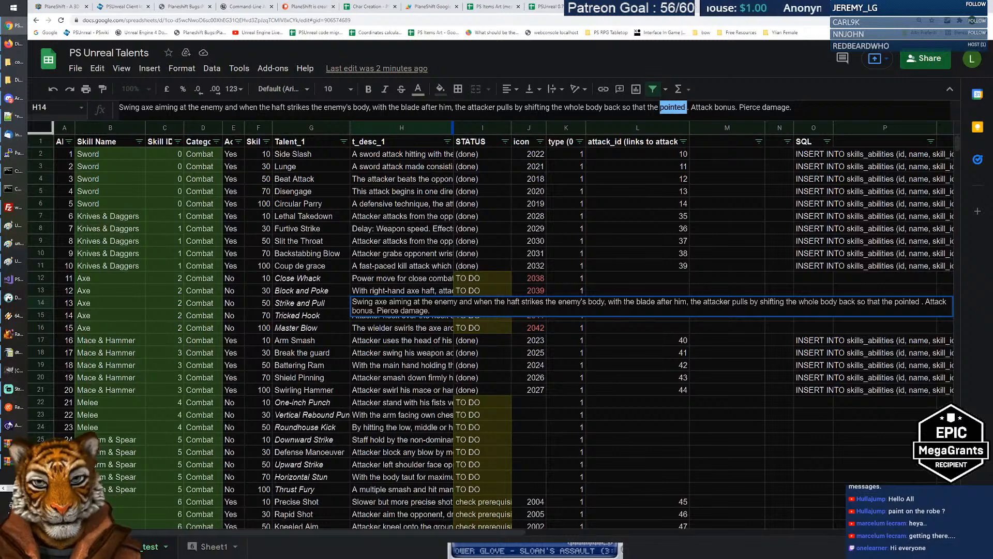
pyautogui.write('tip')
pyautogui.write('he ')
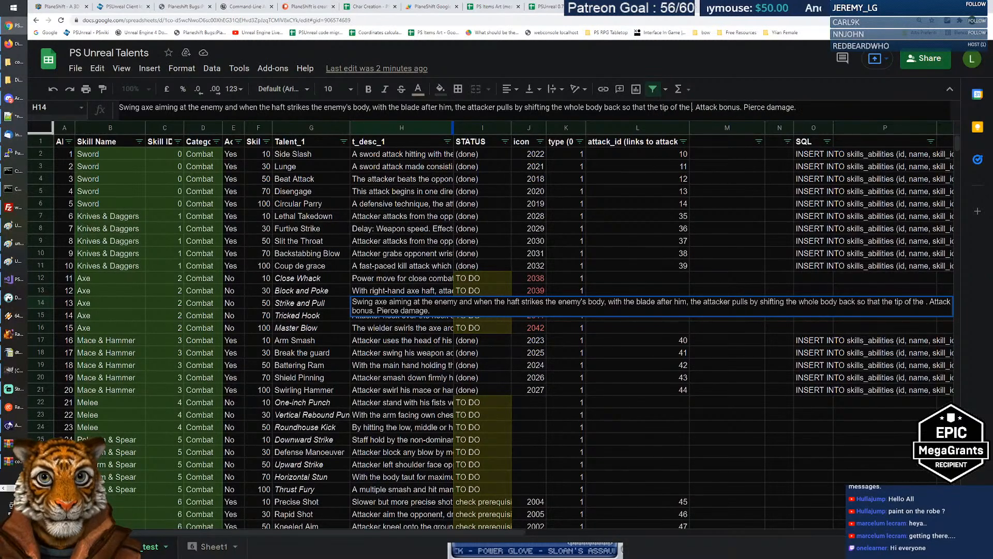
pyautogui.write('blade pie')
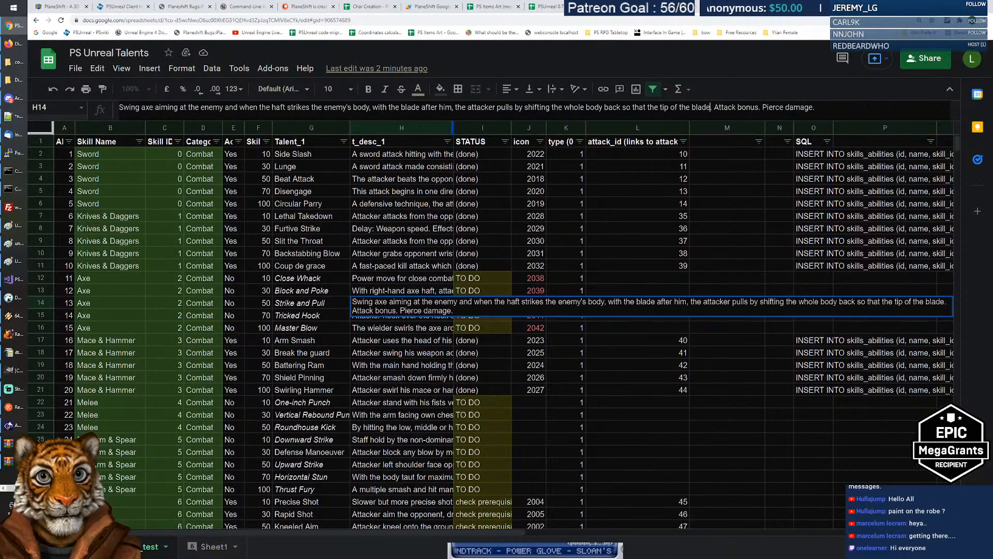
pyautogui.write('rces the enemy ')
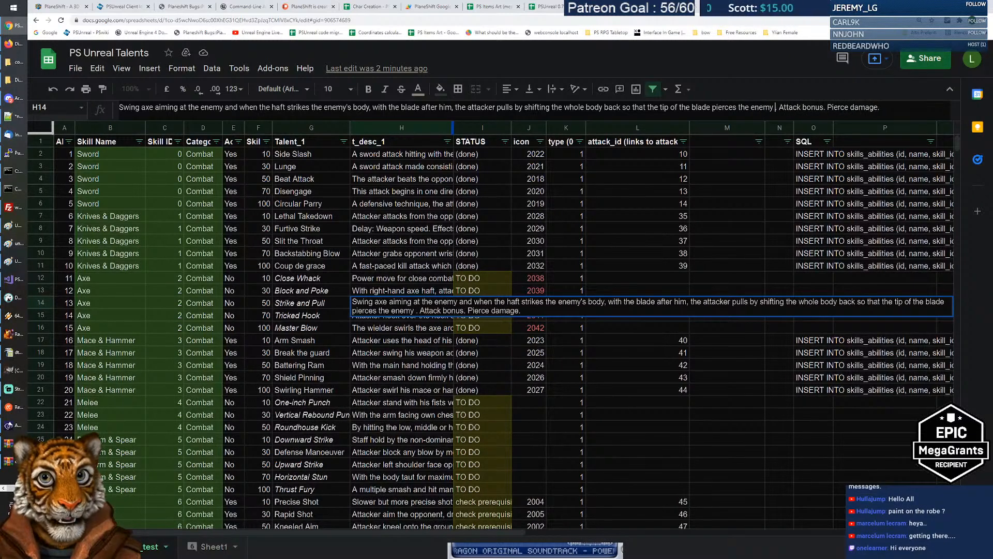
pyautogui.write('back')
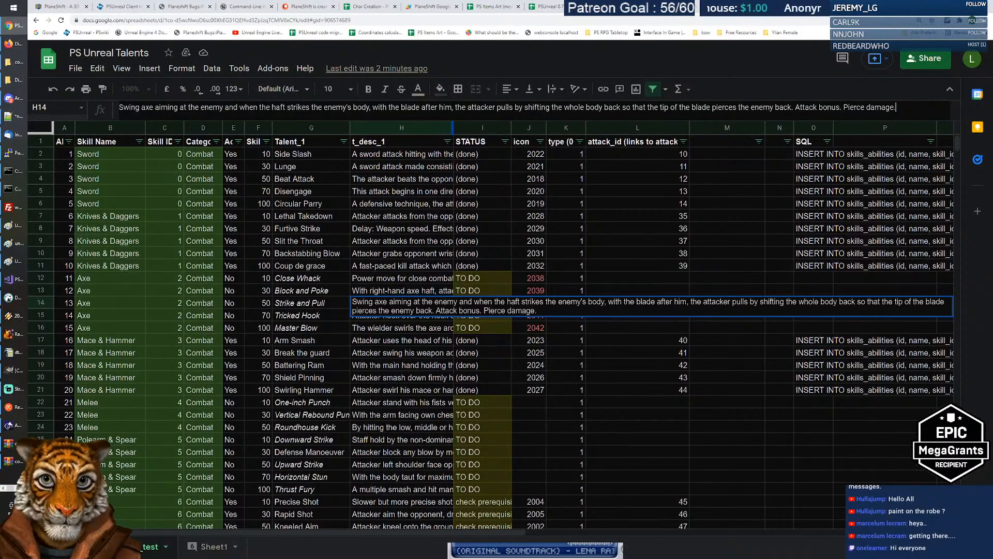
pyautogui.press('Return')
pyautogui.click(402, 303)
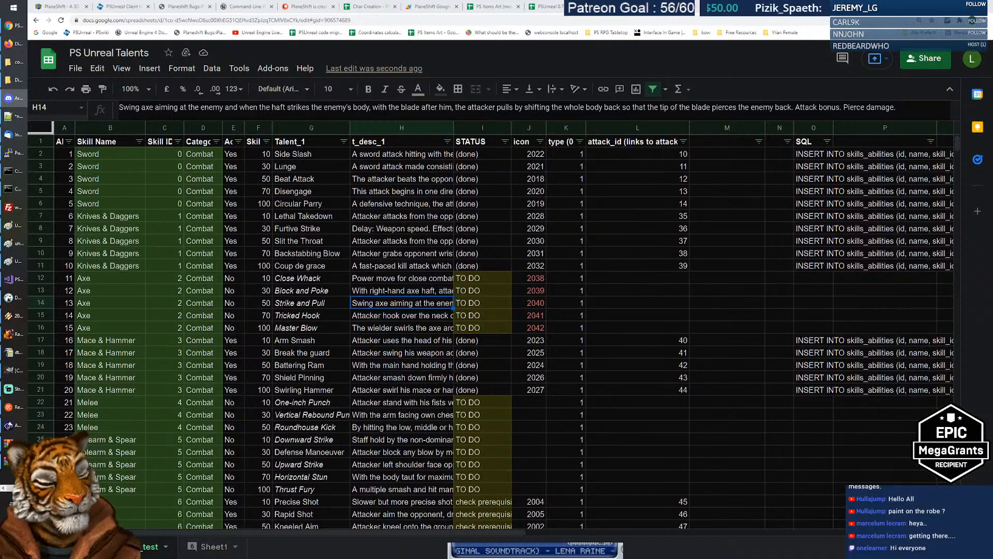
# Replace "move" with "rotate" in the Tricked Hook description in H15 and reselect the cell.
pyautogui.click(380, 319)
pyautogui.press('Up')
pyautogui.press('Down')
pyautogui.press('Up')
pyautogui.press('Down')
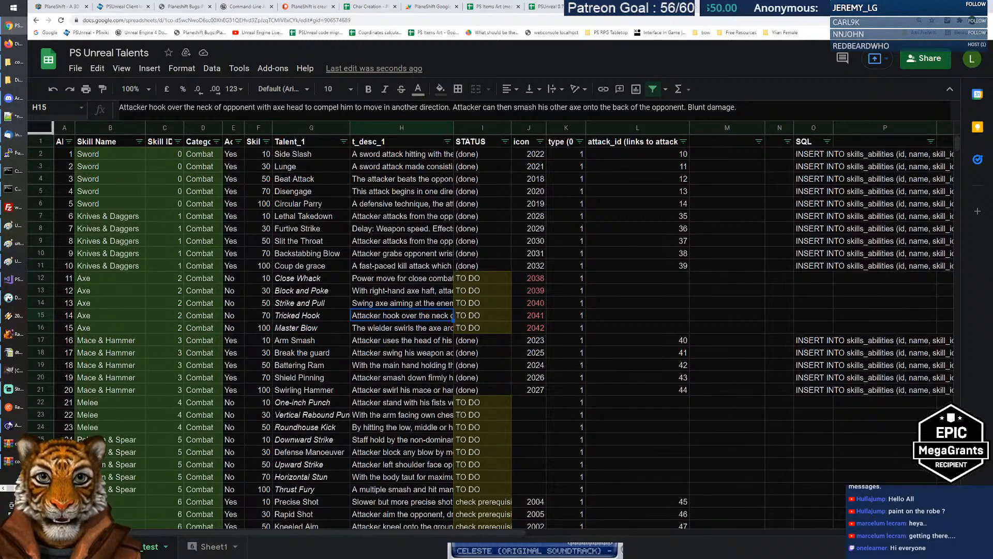
pyautogui.moveTo(453, 107); pyautogui.dragTo(684, 107)
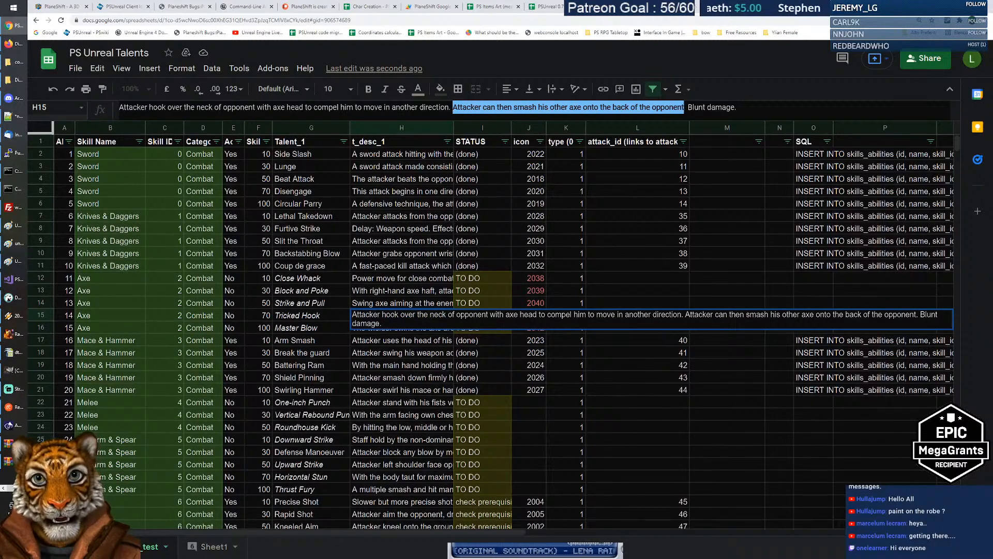
pyautogui.click(492, 107)
pyautogui.doubleClick(374, 108)
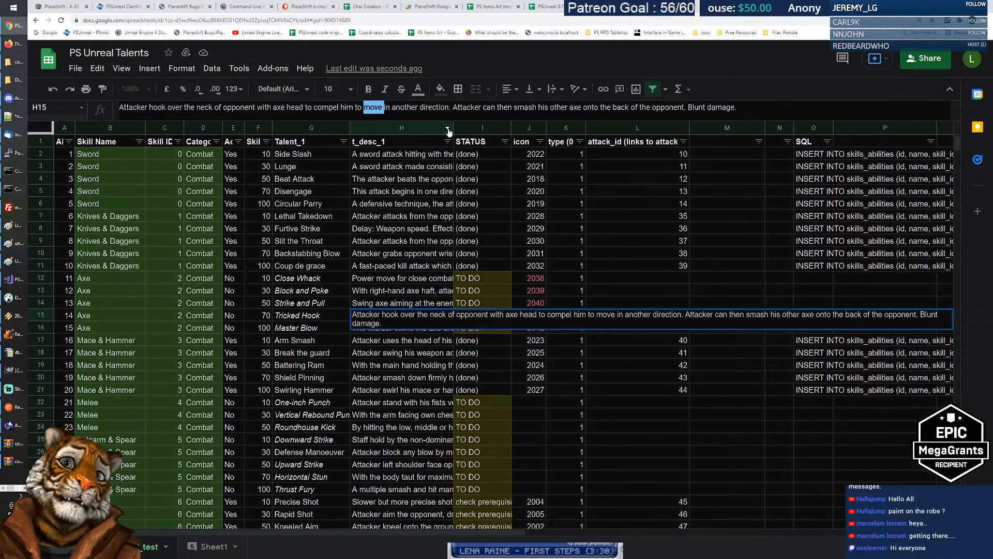
pyautogui.write('rotate')
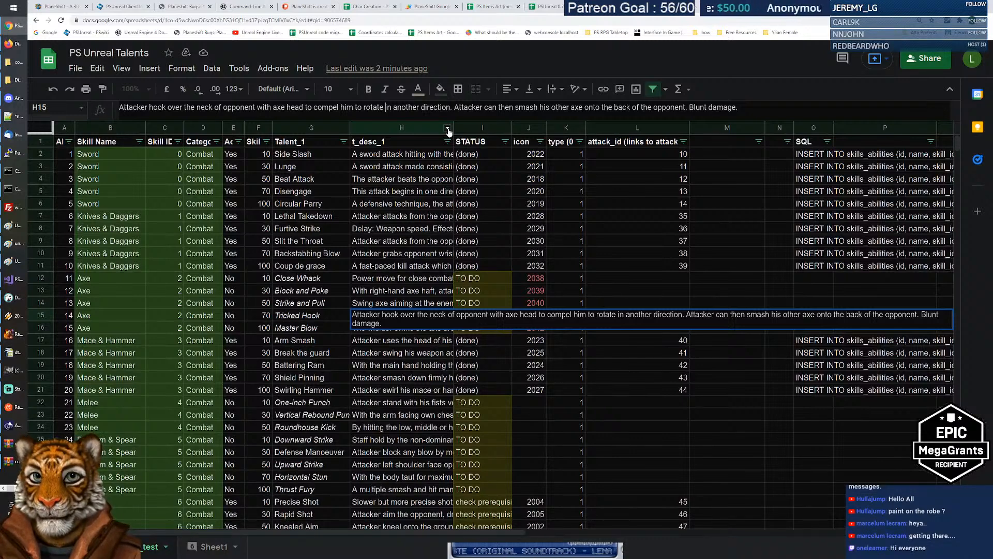
pyautogui.press('Return')
pyautogui.press('Up')
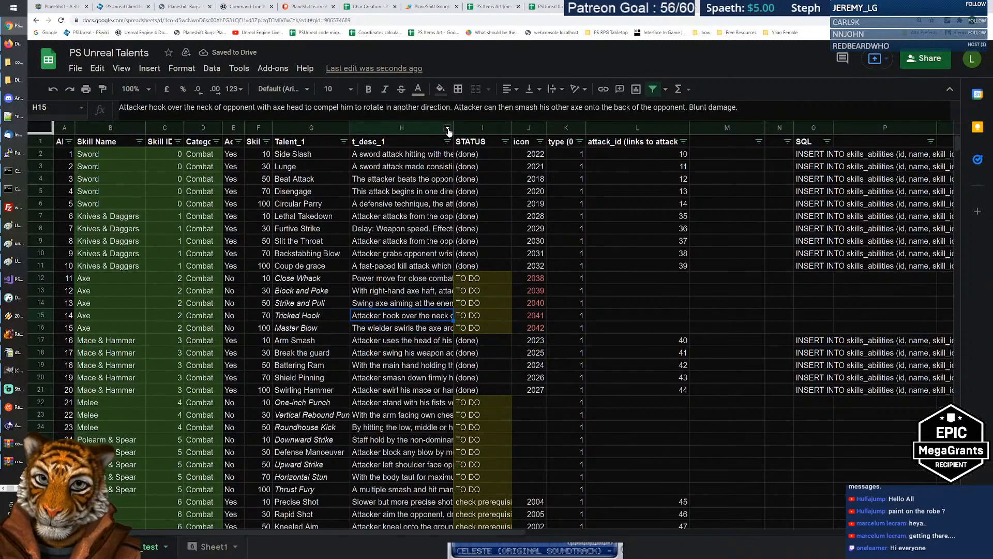
# Review the Tricked Hook and Master Blow descriptions and check the STATUS cells of the Axe talents.
pyautogui.press('Down')
pyautogui.press('Up')
pyautogui.press('Left')
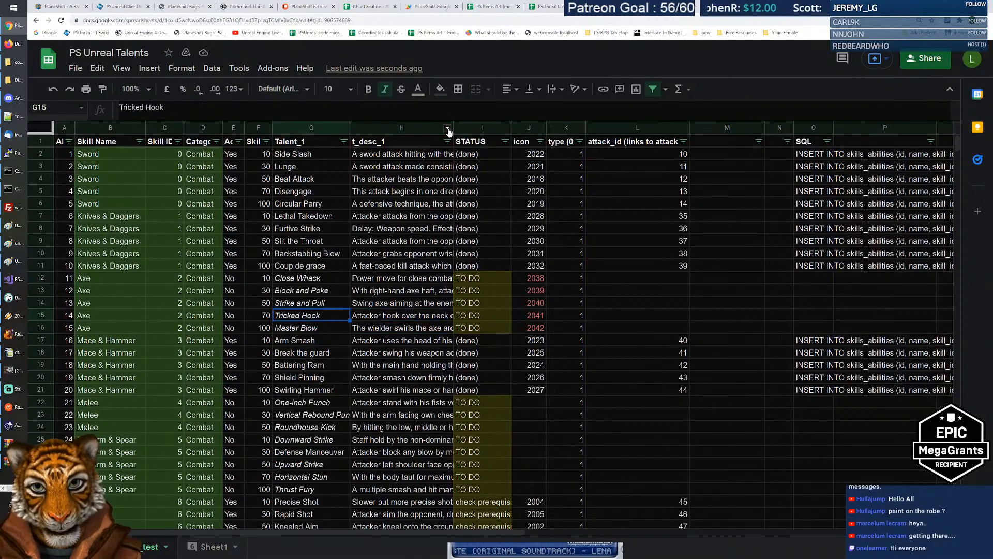
pyautogui.press('Right')
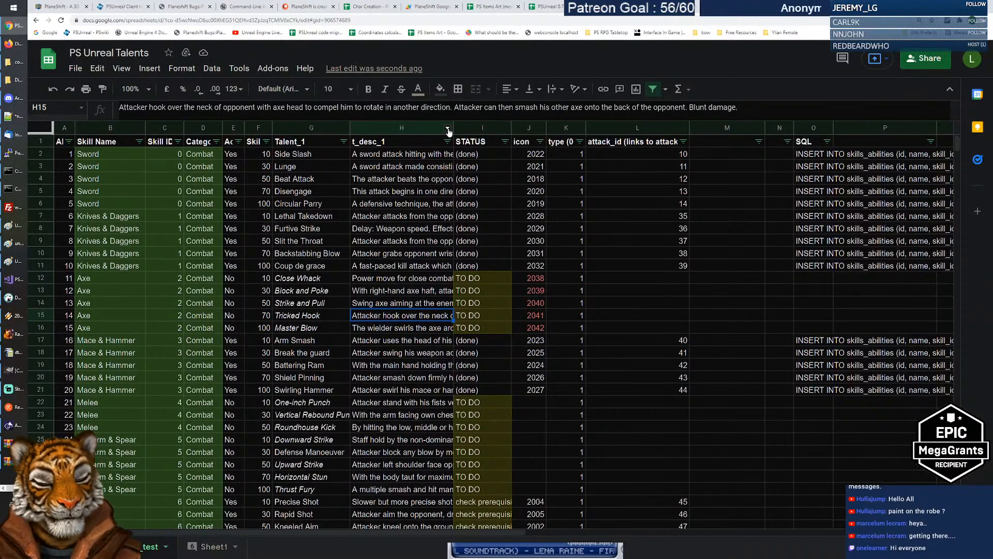
pyautogui.press('Down')
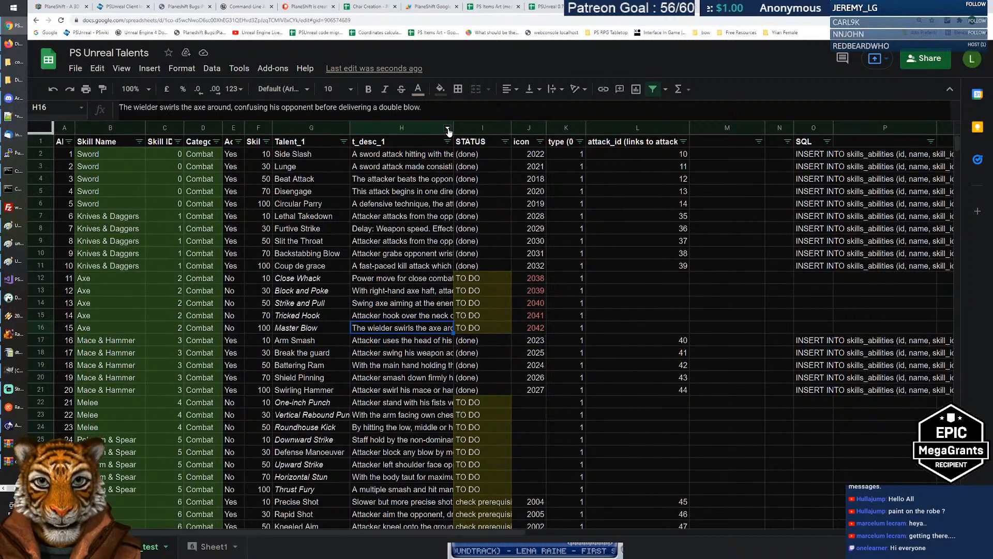
pyautogui.press('Right')
pyautogui.press('Right')
pyautogui.press('Left')
pyautogui.press('Left')
pyautogui.press('Right')
pyautogui.press('Left')
pyautogui.press('Right')
pyautogui.press('Up')
pyautogui.press('Up')
pyautogui.press('Up')
pyautogui.press('Up')
pyautogui.press('Up')
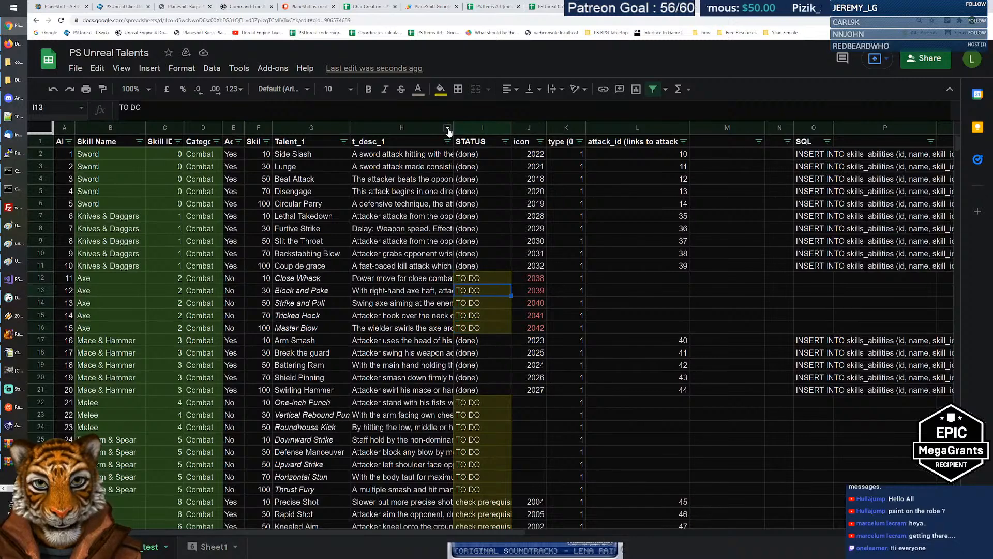
# Return to Master Blow in row 16 and read its description alongside the talent name.
pyautogui.press('Left')
pyautogui.press('Down')
pyautogui.press('Down')
pyautogui.press('Down')
pyautogui.press('Down')
pyautogui.press('Down')
pyautogui.press('Down')
pyautogui.press('Up')
pyautogui.press('Left')
pyautogui.press('Right')
pyautogui.press('Left')
pyautogui.press('Right')
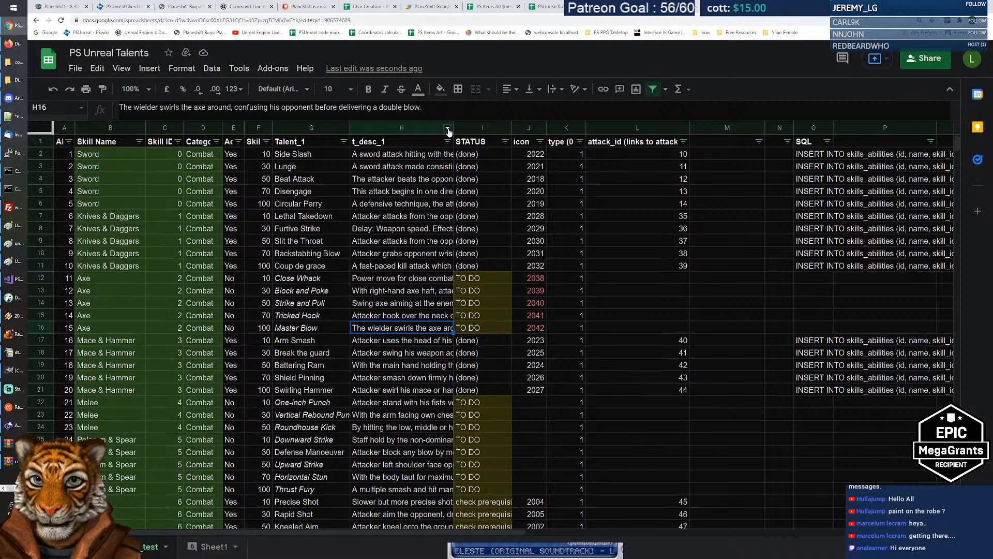
pyautogui.press('Left')
pyautogui.press('Right')
pyautogui.press('Left')
pyautogui.press('Right')
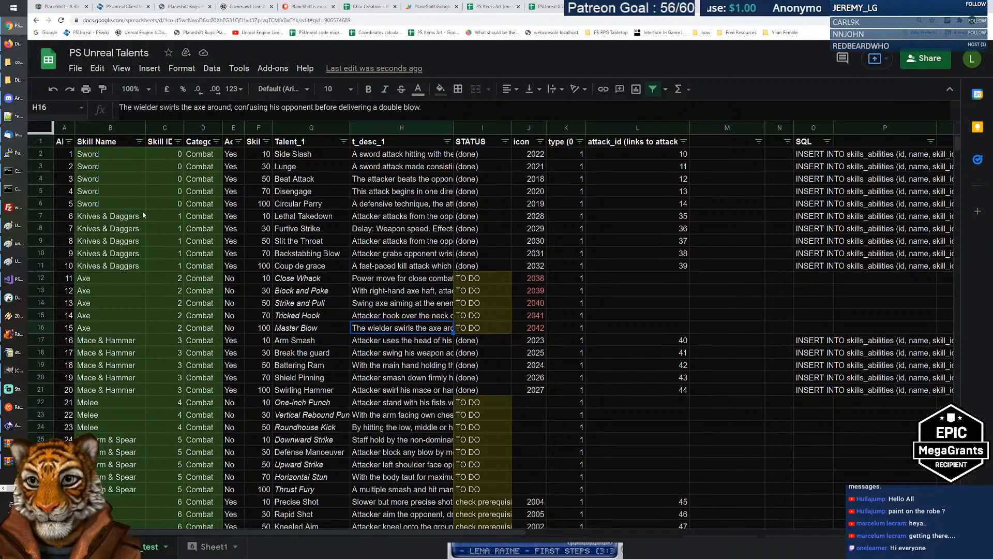
# Look through the remaining talents and their statuses, from the Melee rows in B22:B24 down to the Stats entries.
pyautogui.scroll(-2, 399, 302)
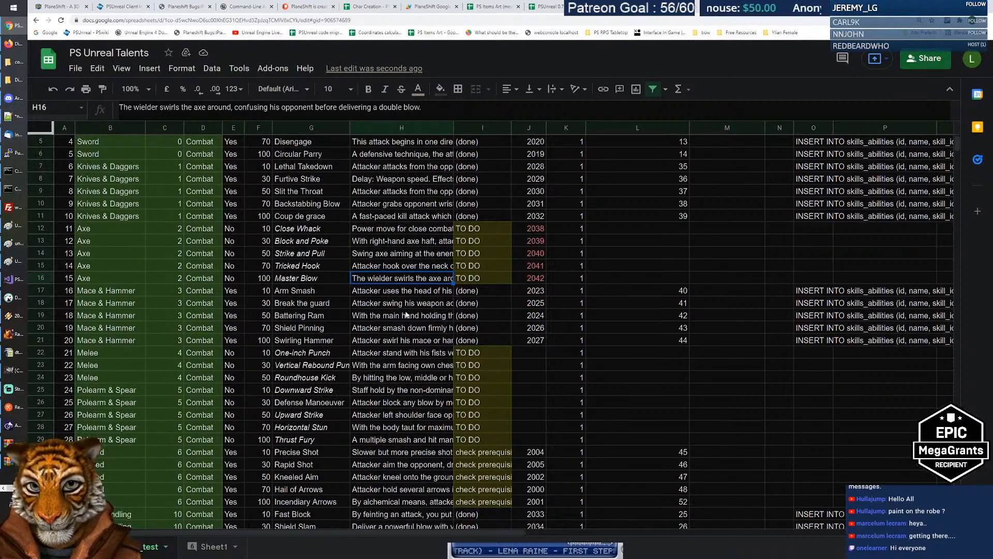
pyautogui.scroll(-1, 382, 313)
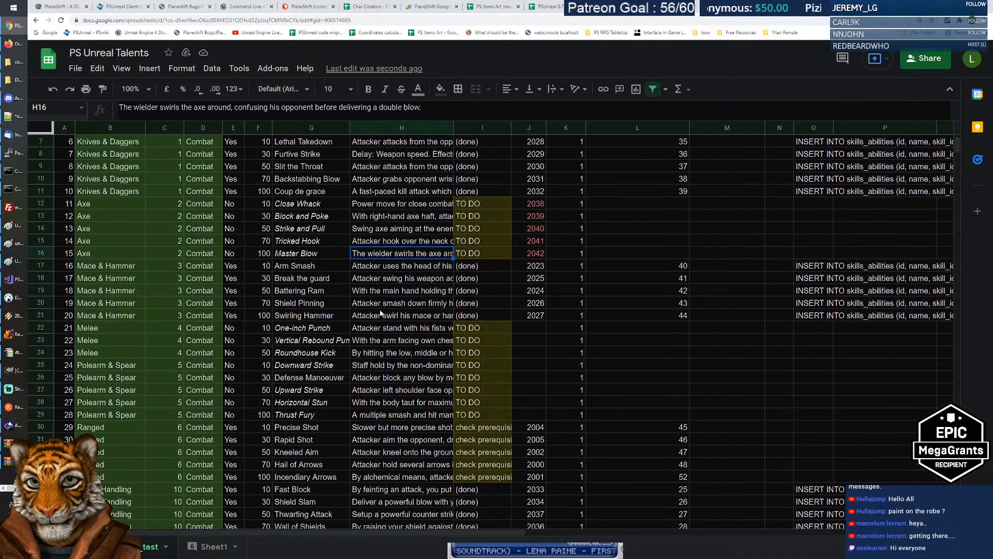
pyautogui.scroll(-1, 381, 313)
pyautogui.moveTo(112, 303); pyautogui.dragTo(110, 325)
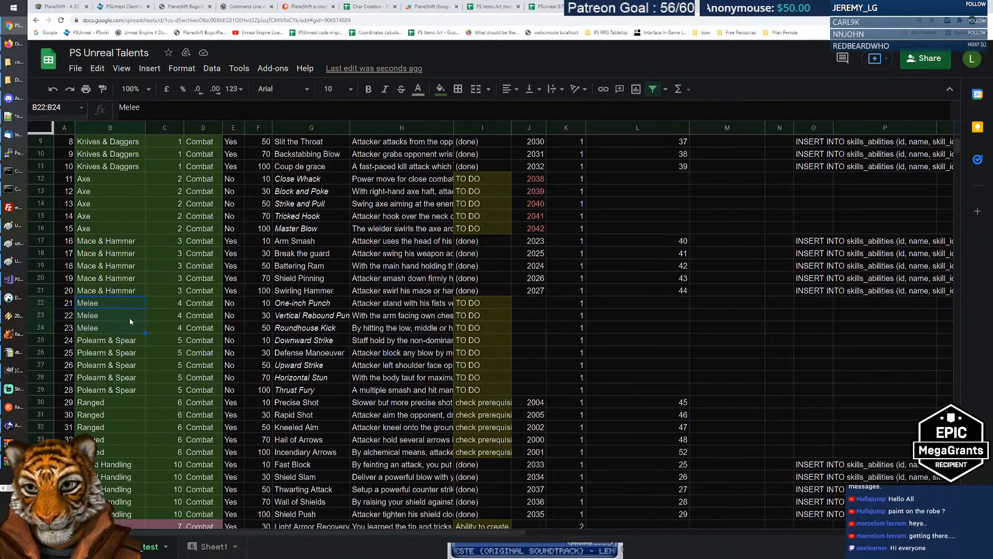
pyautogui.scroll(-20, 375, 324)
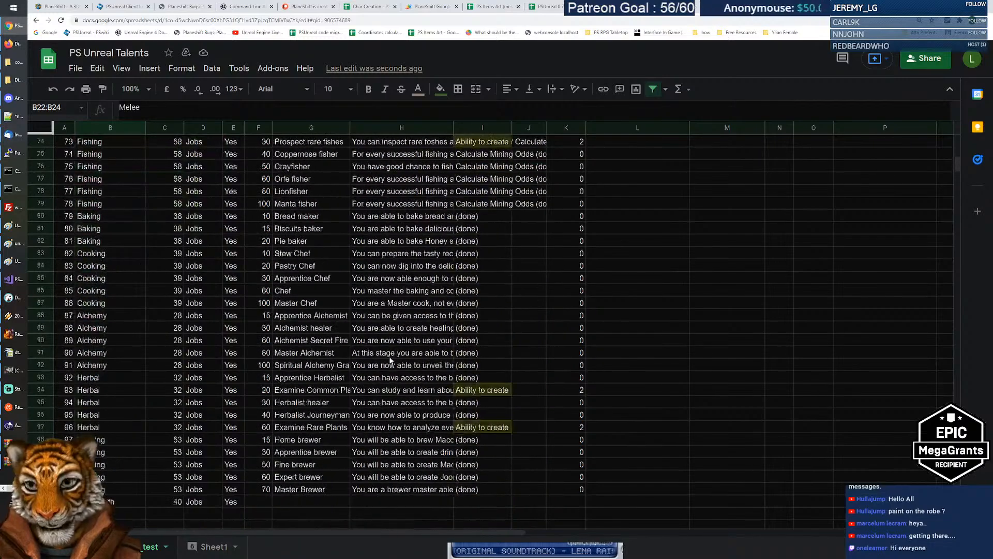
pyautogui.scroll(-15, 397, 365)
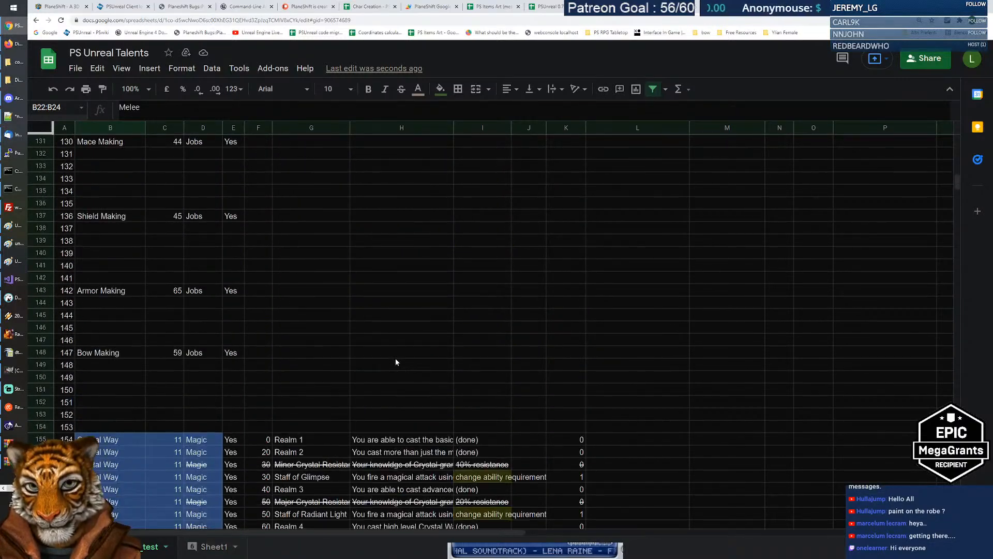
pyautogui.scroll(-19, 395, 365)
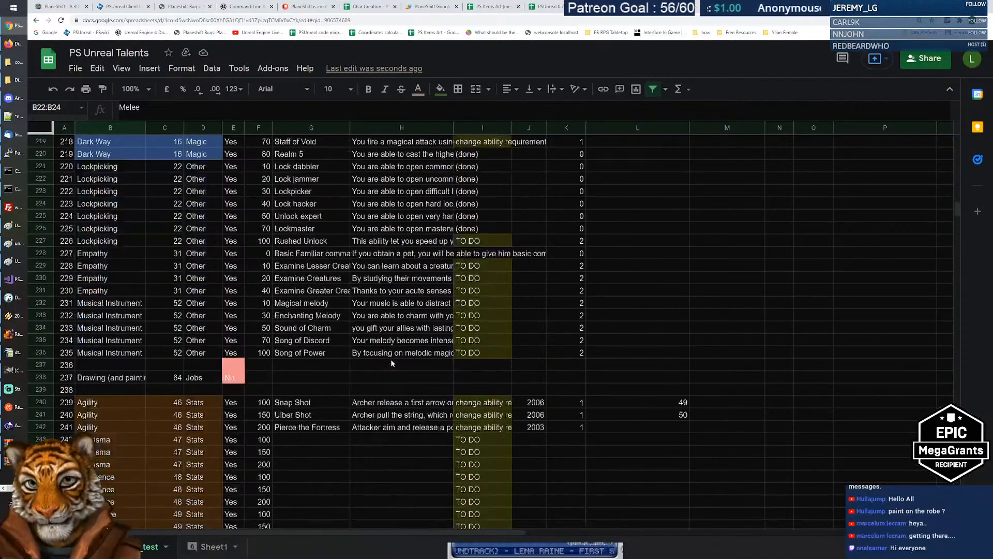
pyautogui.scroll(-3, 392, 363)
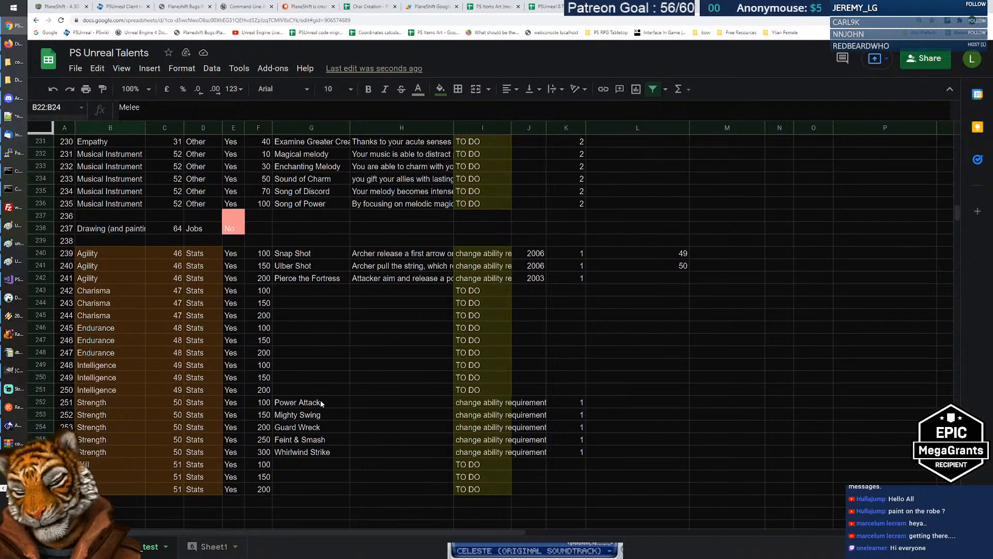
# Review the Agility entries in the Stats block alongside their talents Snap Shot, Ulber Shot and Pierce the Fortress.
pyautogui.moveTo(105, 253); pyautogui.dragTo(110, 281)
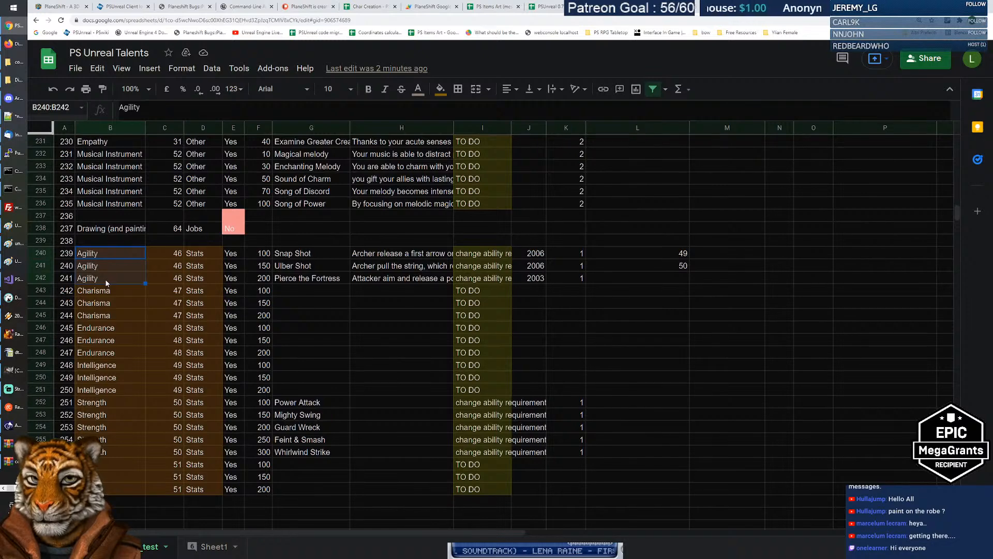
pyautogui.moveTo(291, 253); pyautogui.dragTo(305, 281)
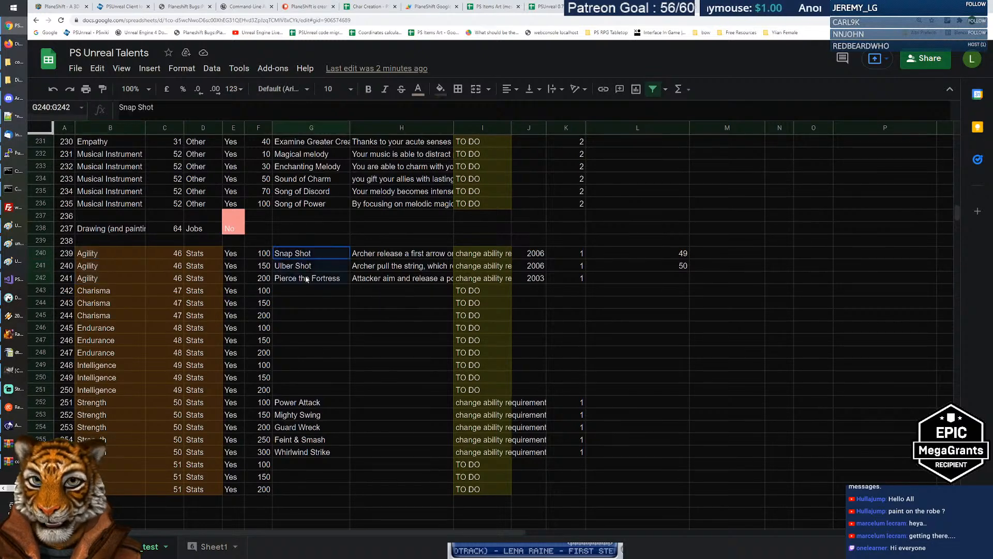
pyautogui.moveTo(106, 259); pyautogui.dragTo(100, 282)
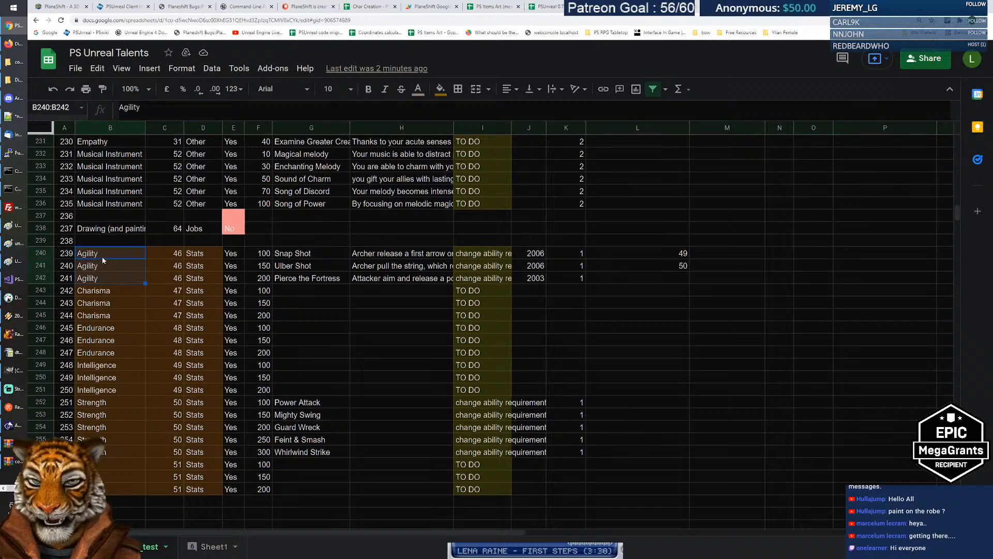
pyautogui.rightClick(92, 267)
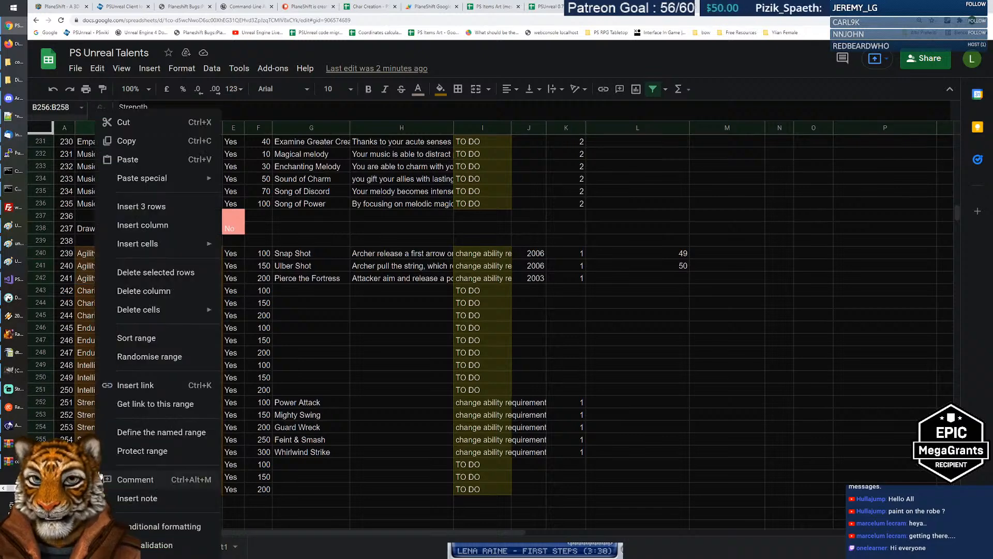
pyautogui.click(86, 292)
pyautogui.moveTo(95, 257); pyautogui.dragTo(107, 489)
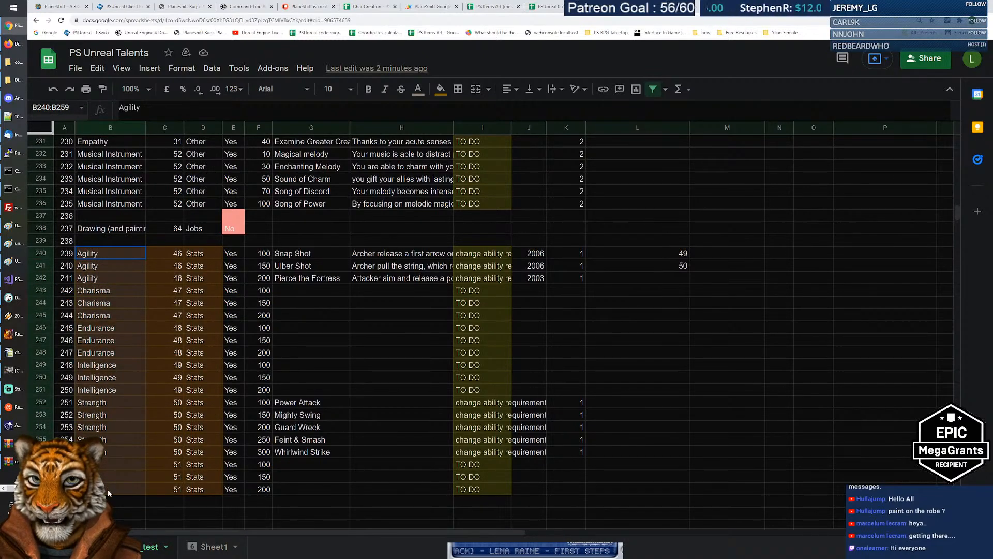
pyautogui.moveTo(103, 257); pyautogui.dragTo(102, 279)
pyautogui.moveTo(288, 253); pyautogui.dragTo(297, 279)
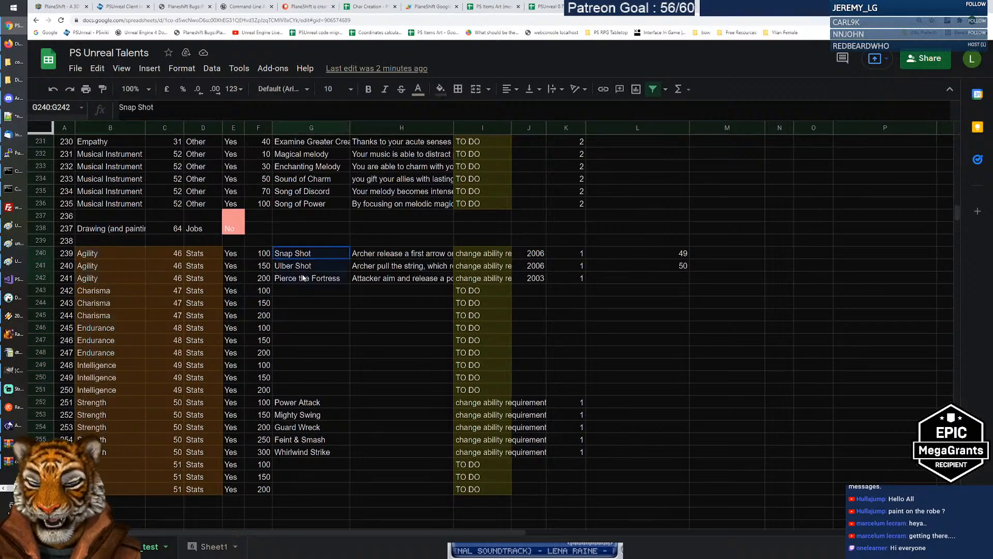
# Open Sheet1 and find the ideas noted for the Stats skills, starting from Agility.
pyautogui.click(212, 546)
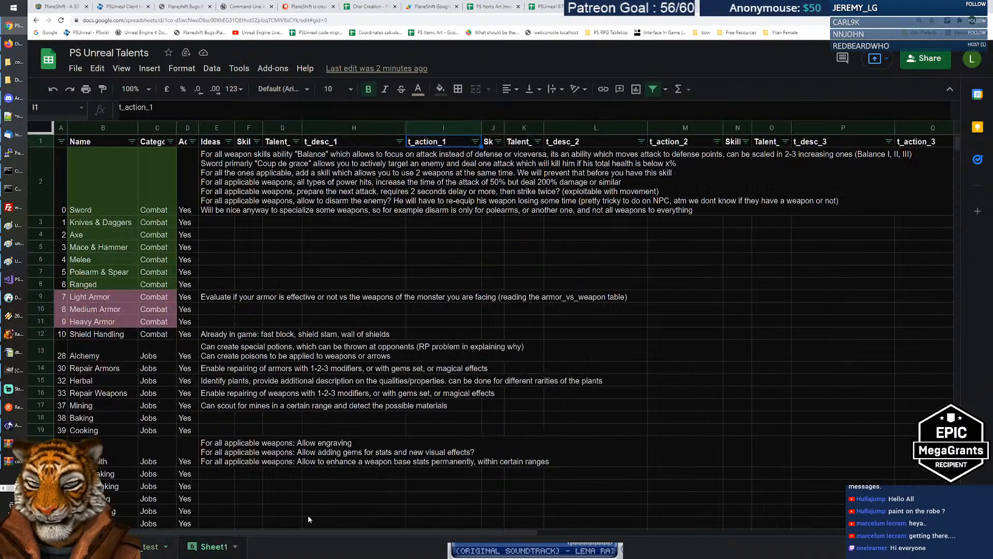
pyautogui.scroll(-10, 310, 308)
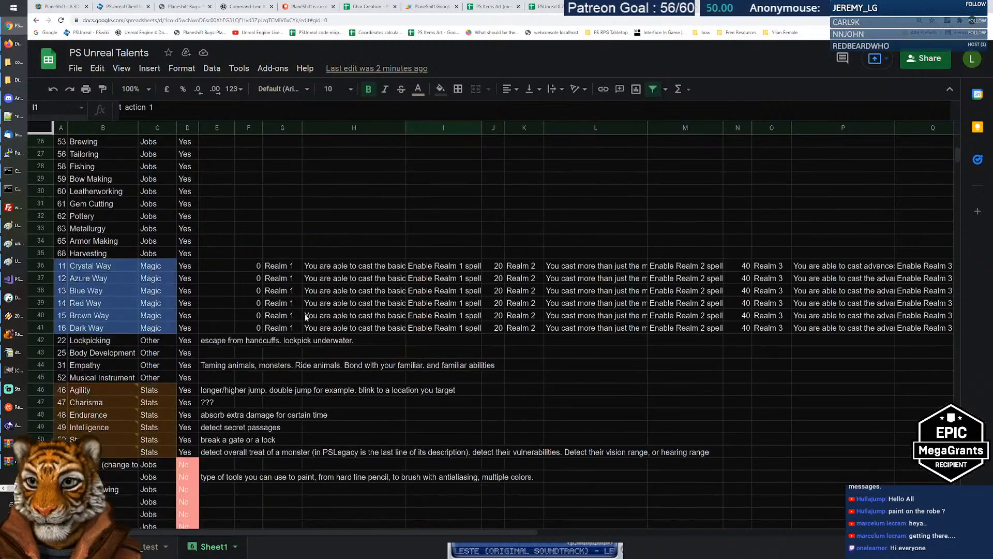
pyautogui.scroll(-2, 303, 316)
pyautogui.scroll(4, 301, 317)
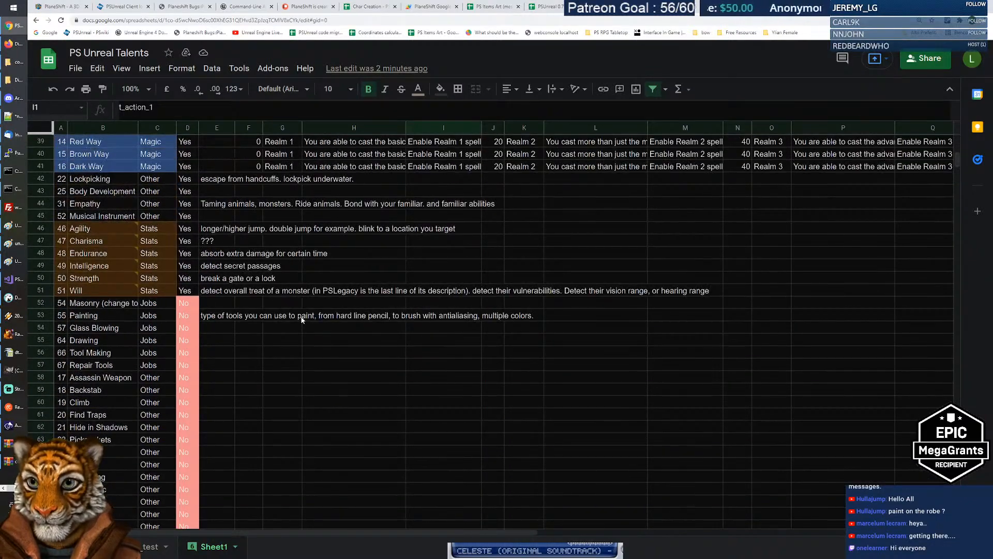
pyautogui.scroll(2, 301, 318)
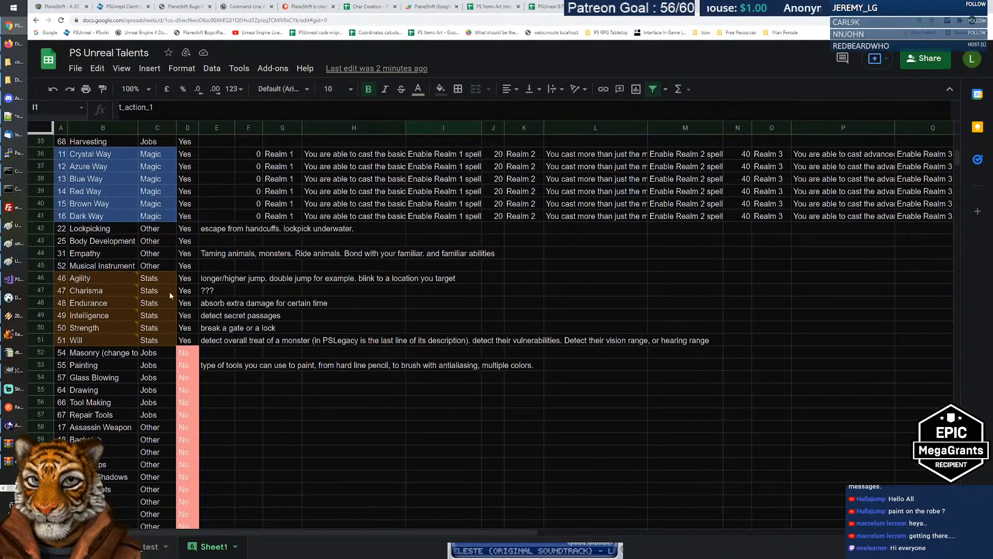
pyautogui.moveTo(93, 281)
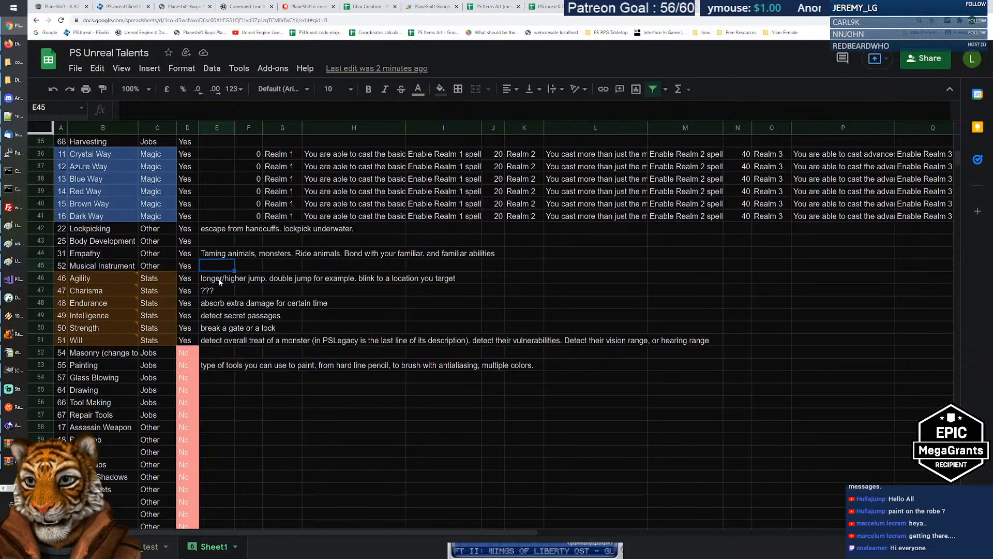
# Read the idea notes for Agility, Endurance, Intelligence, Strength and Will in E46:E51.
pyautogui.click(219, 277)
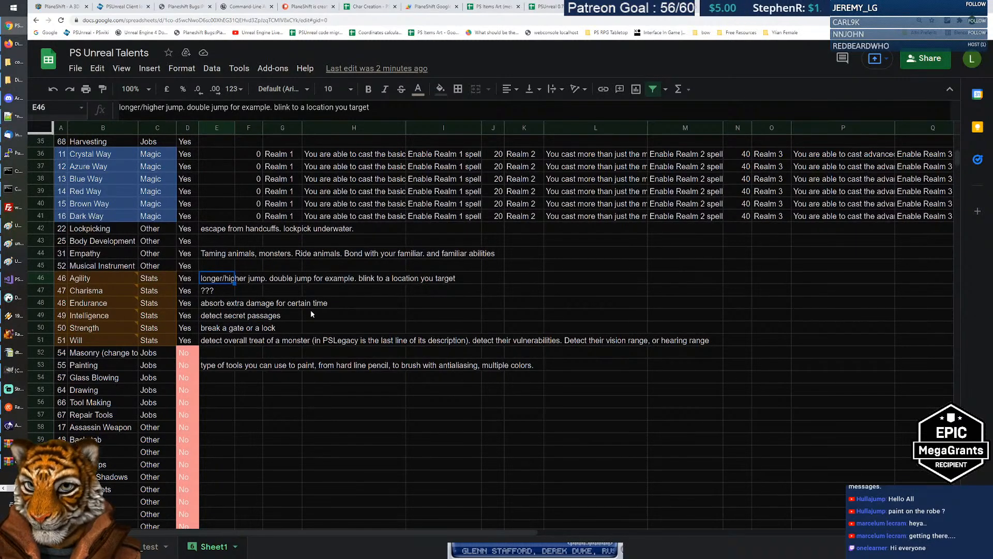
pyautogui.click(222, 305)
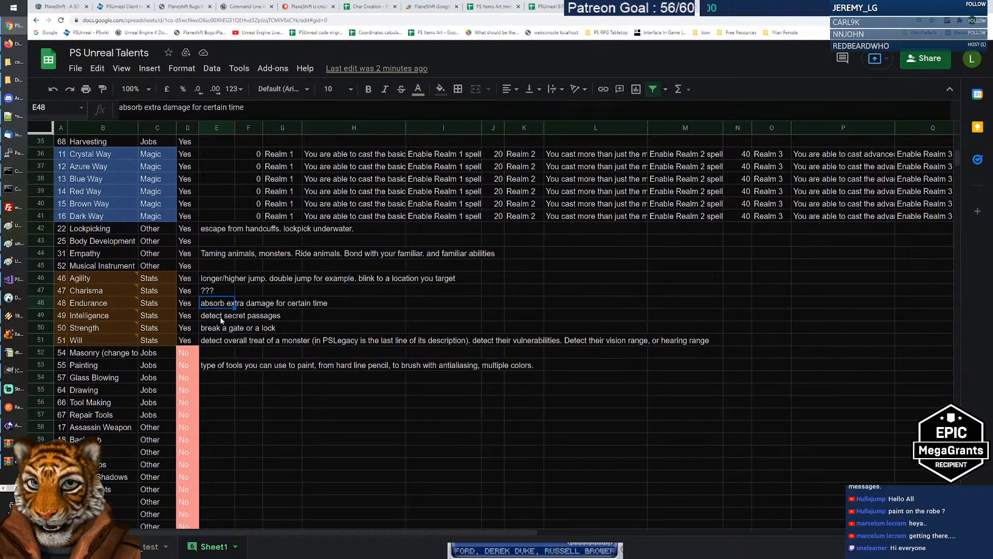
pyautogui.click(220, 317)
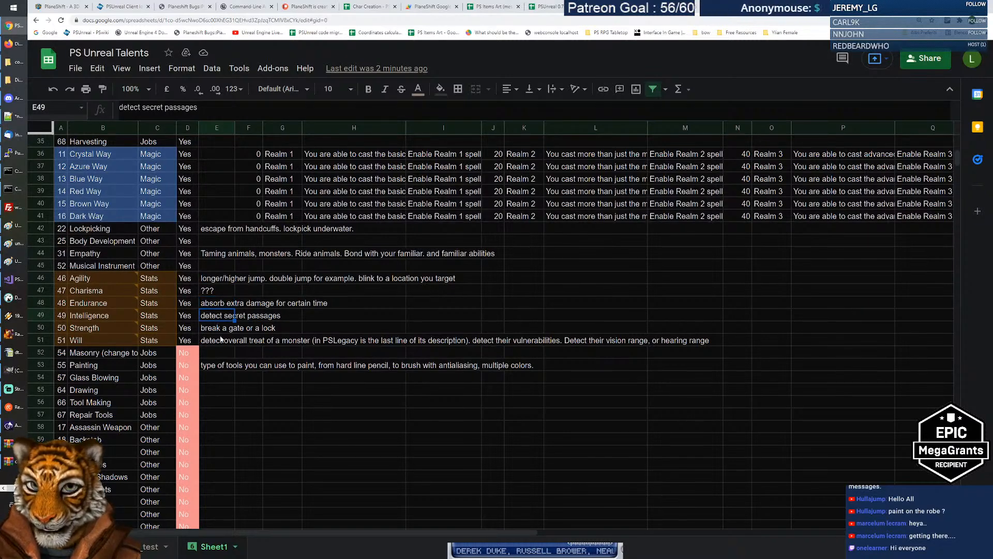
pyautogui.click(216, 330)
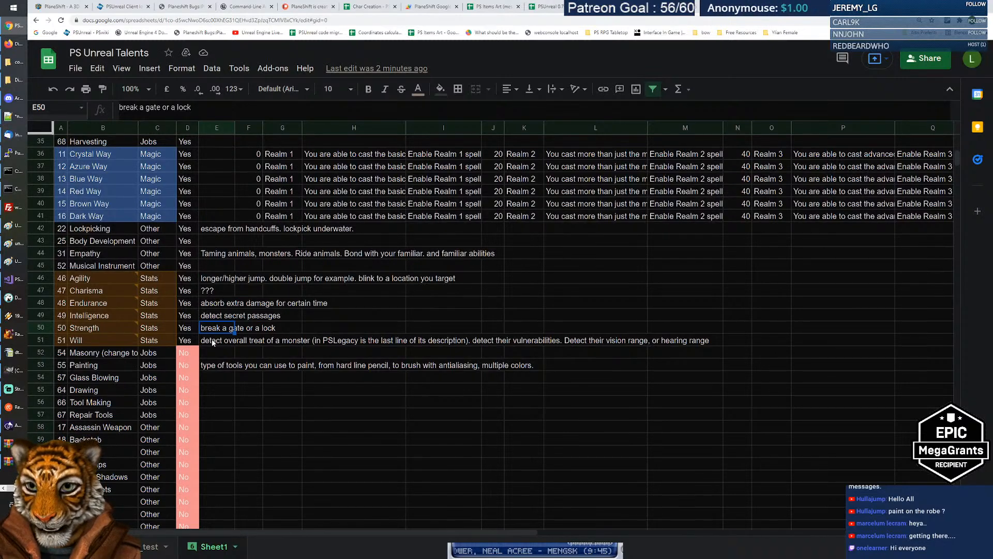
pyautogui.click(213, 342)
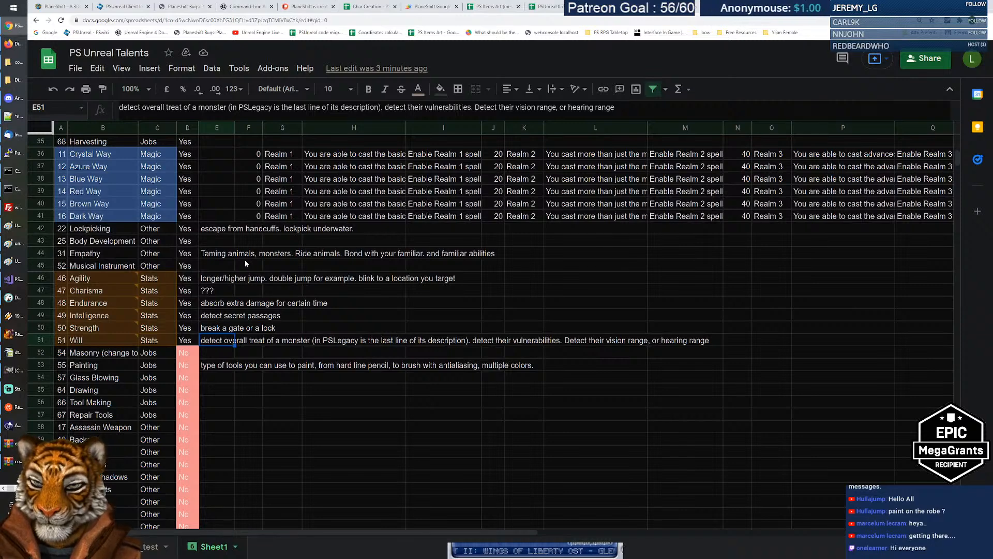
pyautogui.click(103, 341)
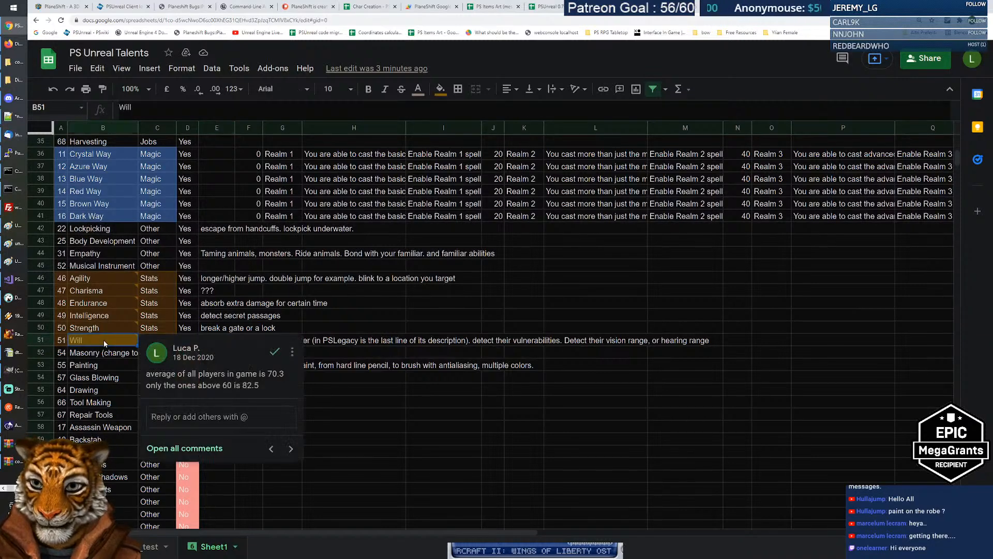
pyautogui.click(217, 315)
pyautogui.click(221, 340)
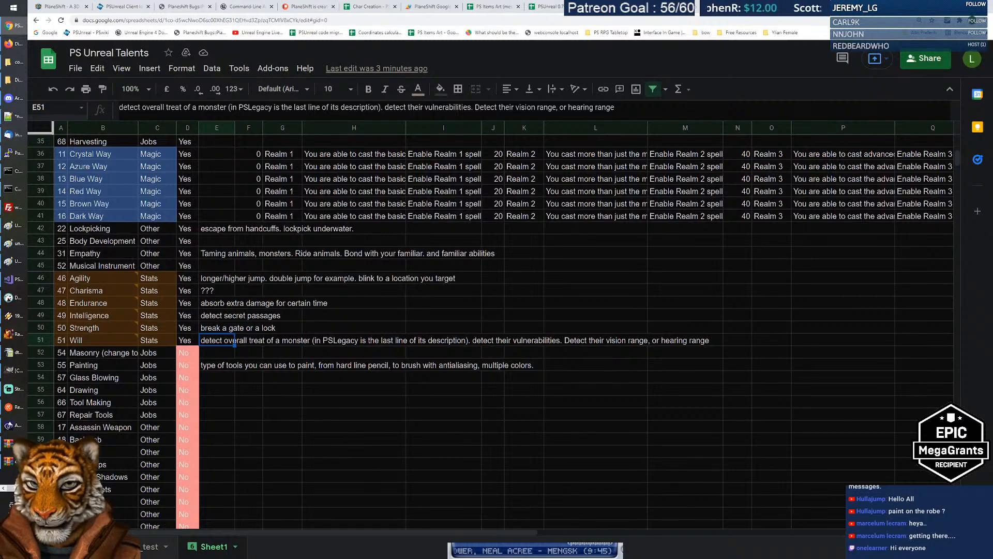
# Return to the talents sheet and check the description and status of Snap Shot in row 240.
pyautogui.click(150, 546)
pyautogui.press('Up')
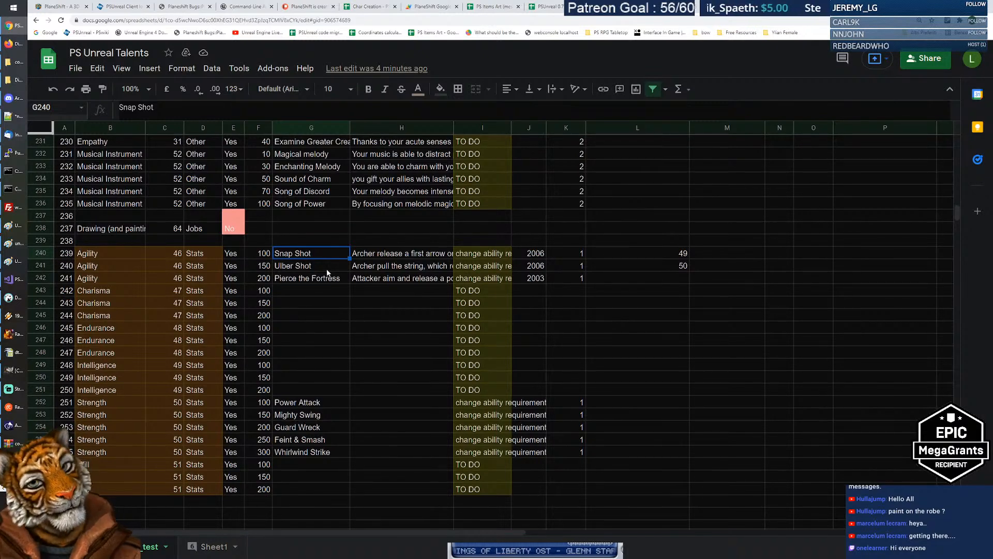
pyautogui.click(365, 256)
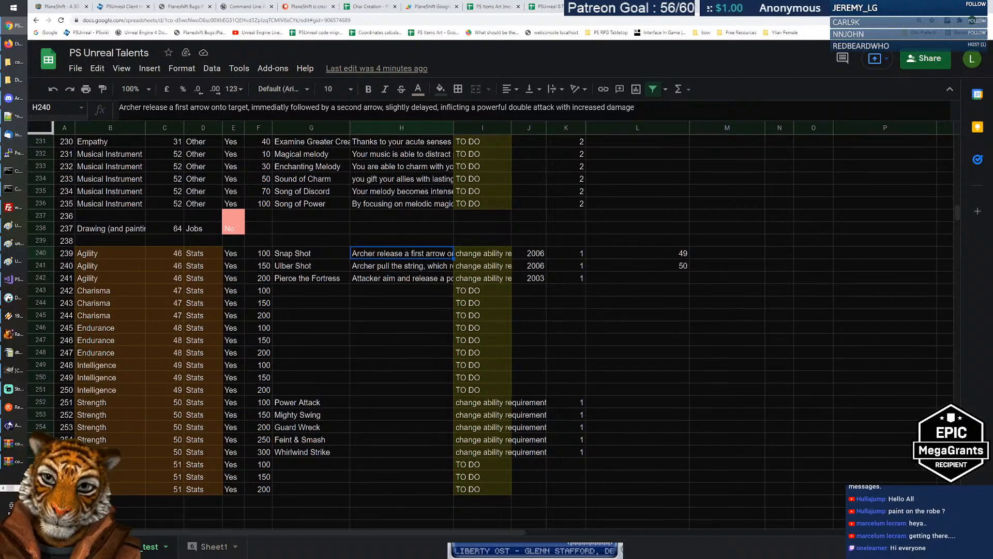
pyautogui.click(480, 255)
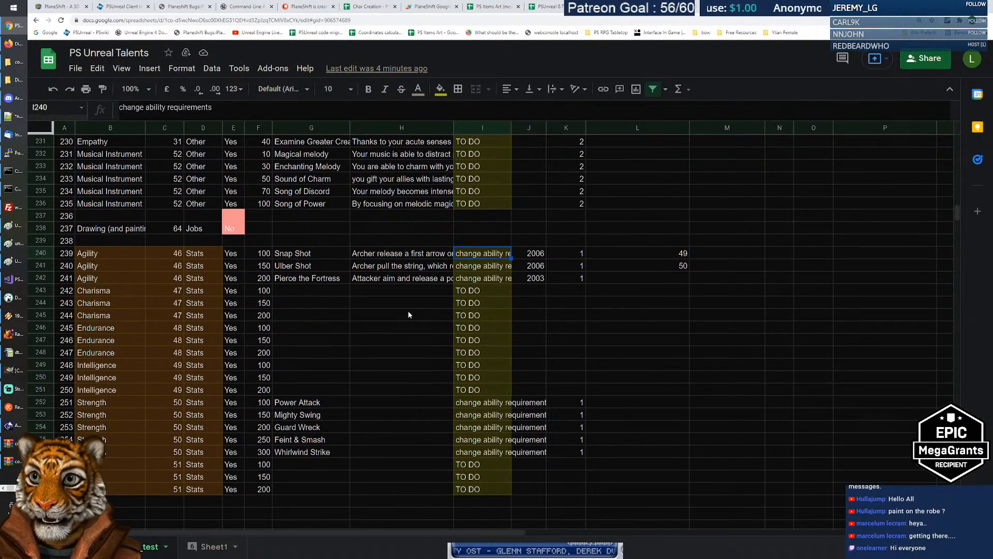
# Select the data of the three Agility talents, from the Snap Shot name through the attack_id column, in G240:L242.
pyautogui.press('Left')
pyautogui.press('Left')
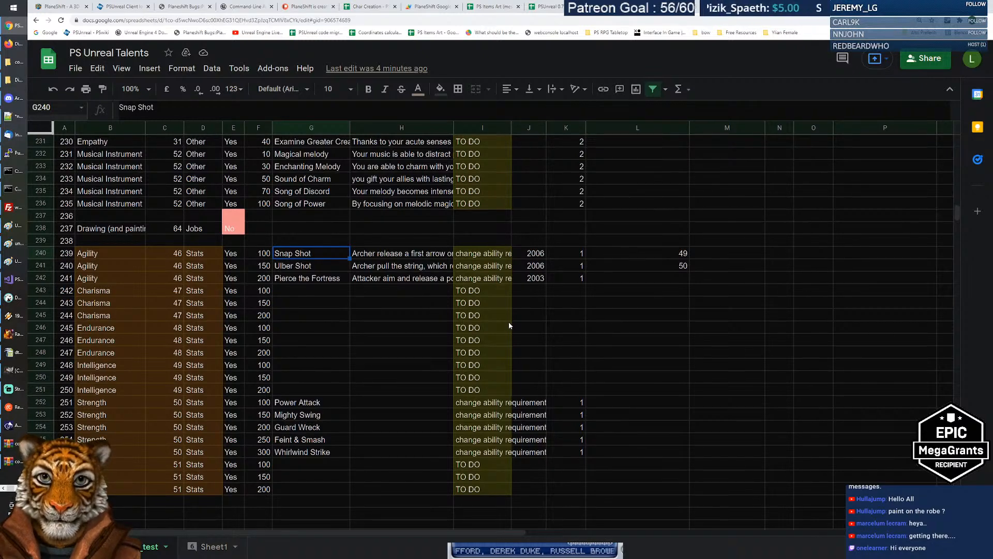
pyautogui.hotkey('shift', 'Right')
pyautogui.hotkey('shift', 'Right')
pyautogui.hotkey('shift', 'Right')
pyautogui.hotkey('shift', 'Right')
pyautogui.hotkey('shift', 'Right')
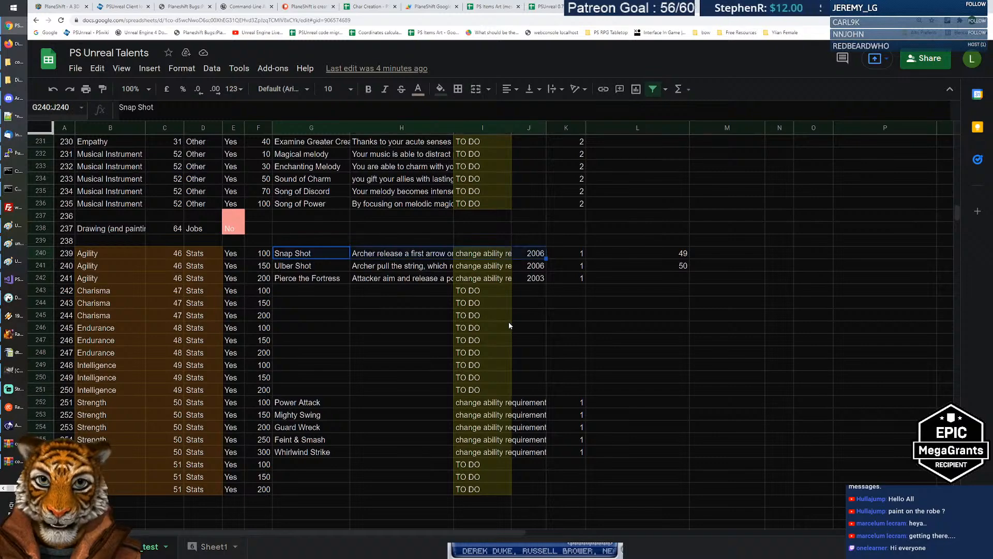
pyautogui.hotkey('shift', 'Down')
pyautogui.hotkey('shift', 'Down')
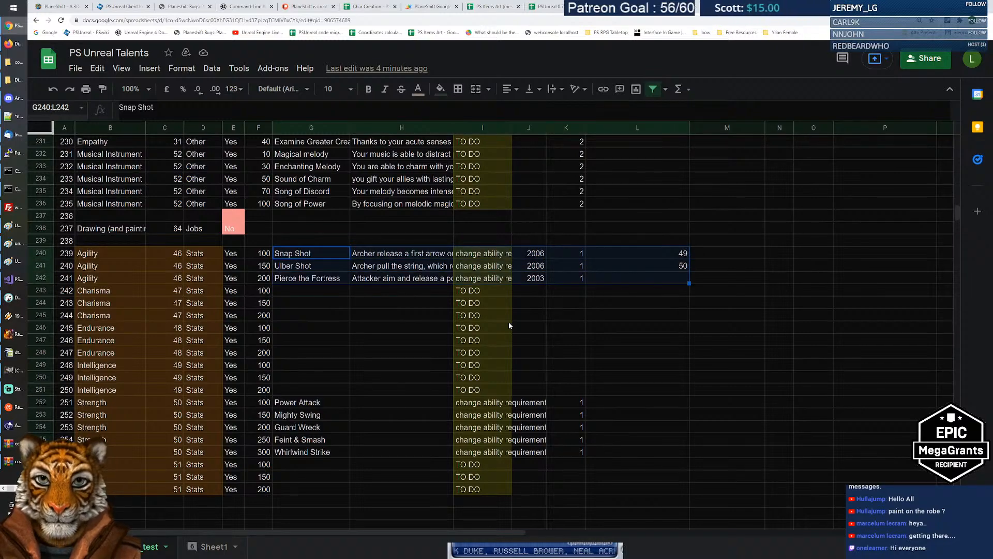
# Look through the upper talent rows, from the Combat skills to the Jobs entries, for where the archery talents belong.
pyautogui.scroll(5, 508, 325)
pyautogui.scroll(20, 509, 325)
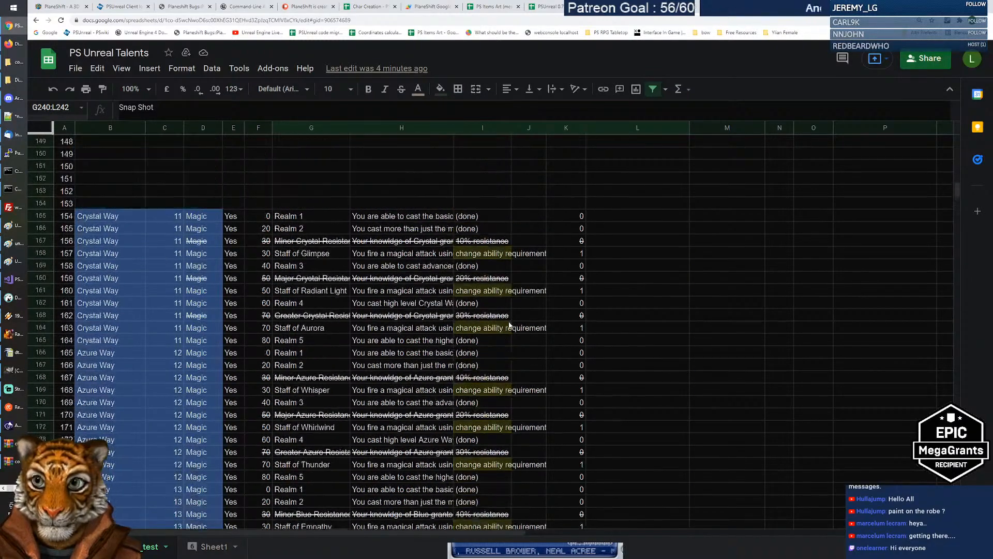
pyautogui.scroll(20, 509, 323)
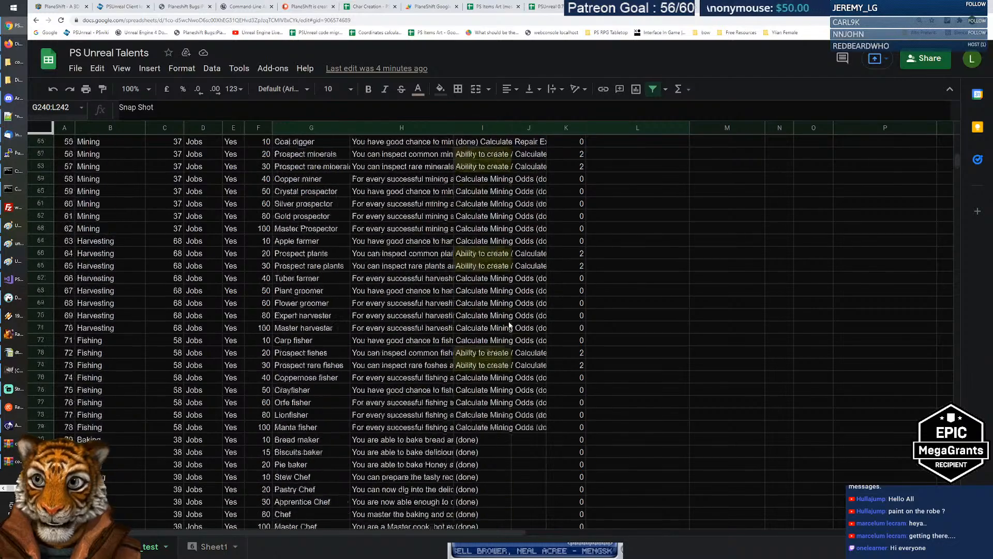
pyautogui.scroll(8, 509, 324)
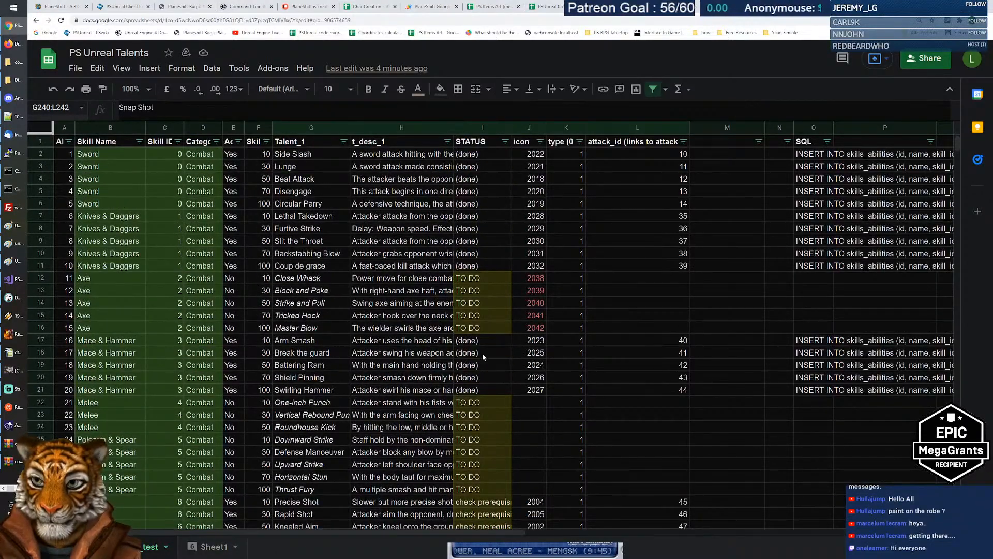
pyautogui.scroll(-2, 482, 356)
pyautogui.scroll(-3, 476, 356)
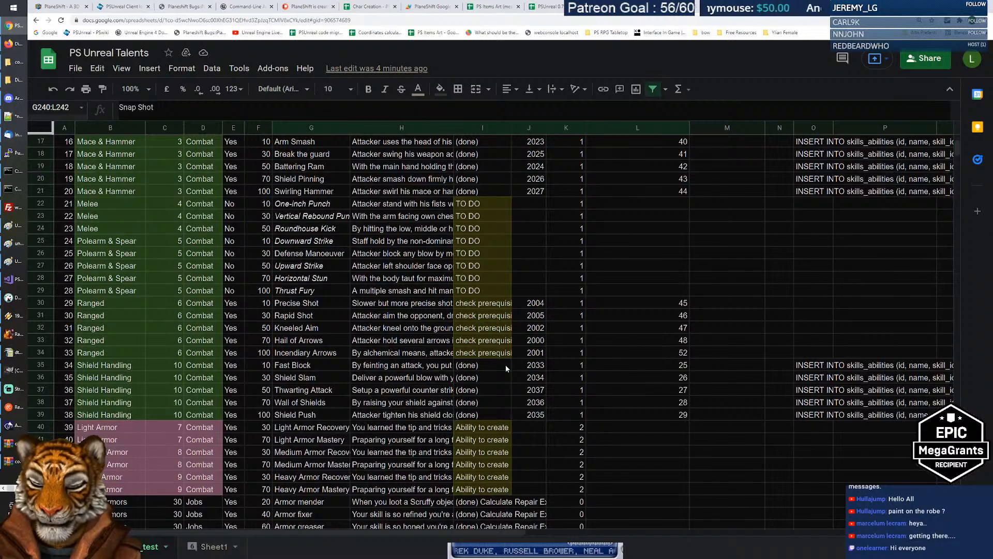
pyautogui.scroll(-9, 497, 368)
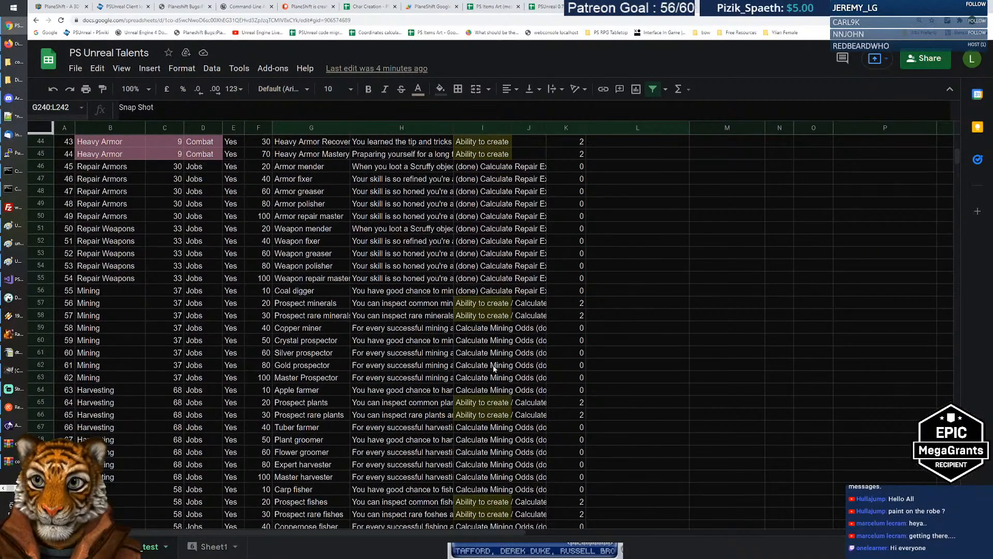
pyautogui.scroll(-3, 495, 369)
pyautogui.scroll(17, 494, 369)
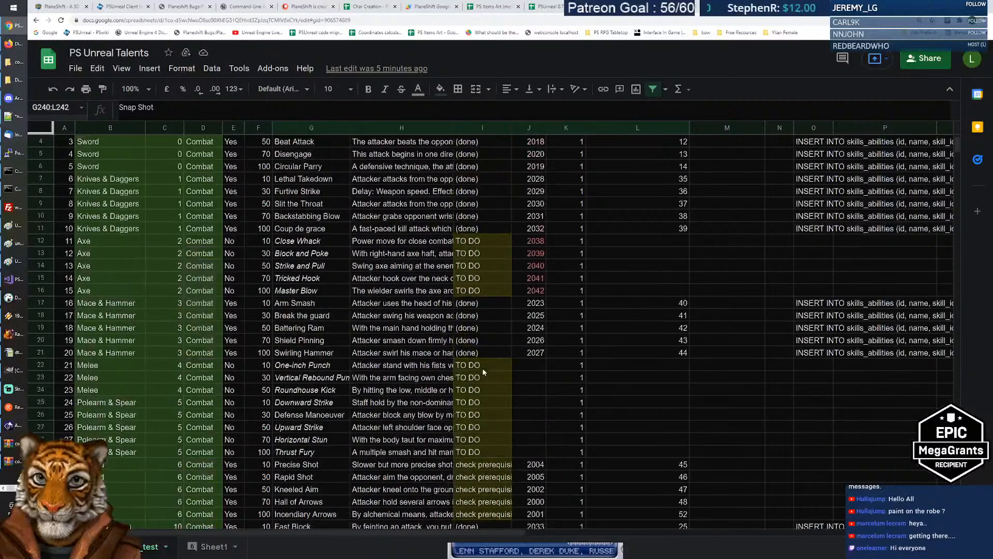
pyautogui.scroll(-1, 482, 368)
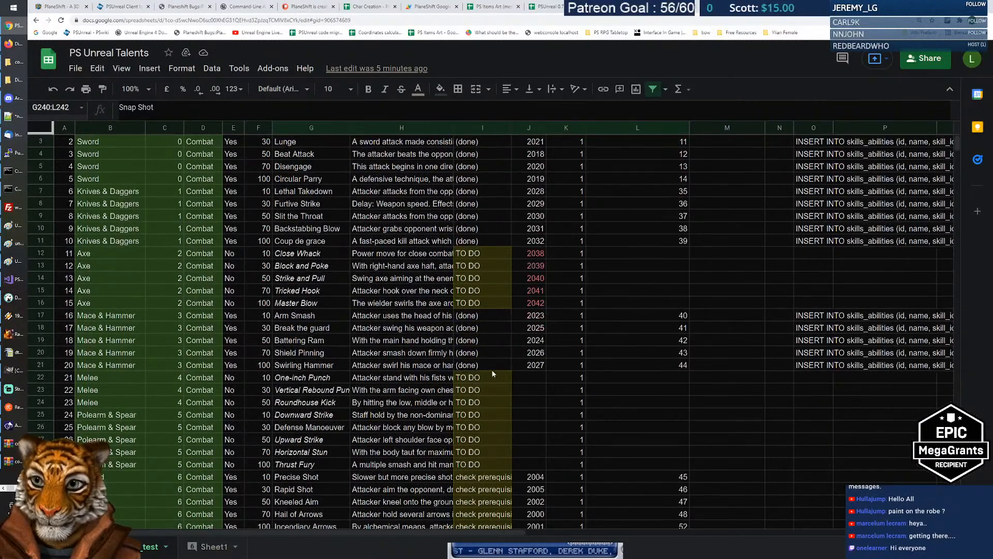
# Insert three empty rows above row 35, between the Ranged and Shield Handling talents.
pyautogui.scroll(-4, 155, 326)
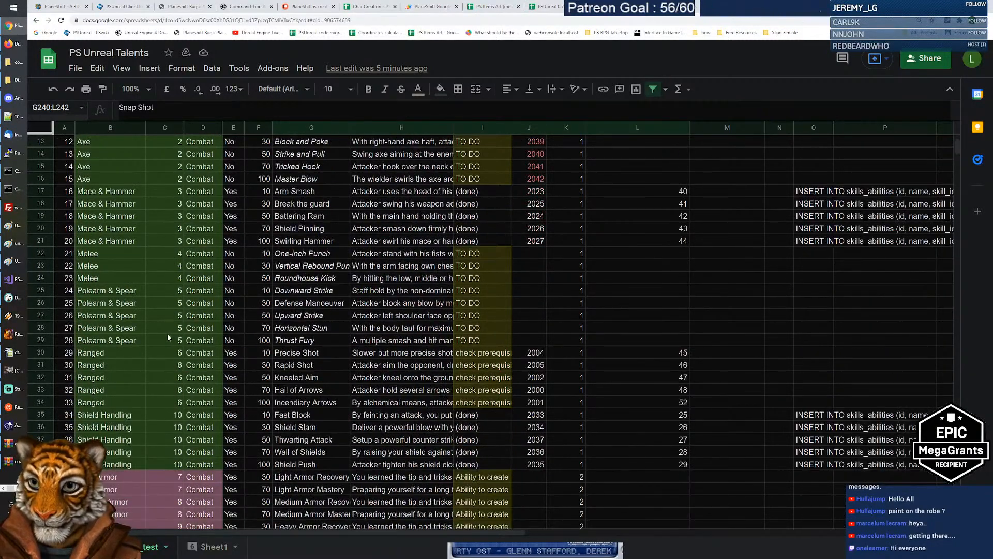
pyautogui.scroll(-3, 133, 406)
pyautogui.moveTo(44, 327); pyautogui.dragTo(39, 354)
pyautogui.rightClick(39, 355)
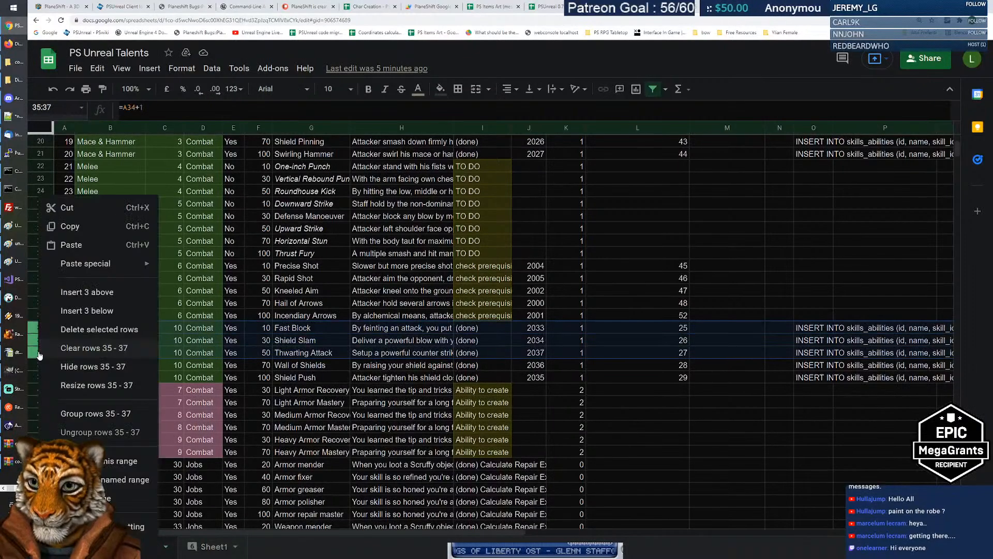
pyautogui.click(73, 294)
# Remove the green fill from B35:D37 by painting the plain format of G35 onto it, and select the new rows' talent column.
pyautogui.click(300, 328)
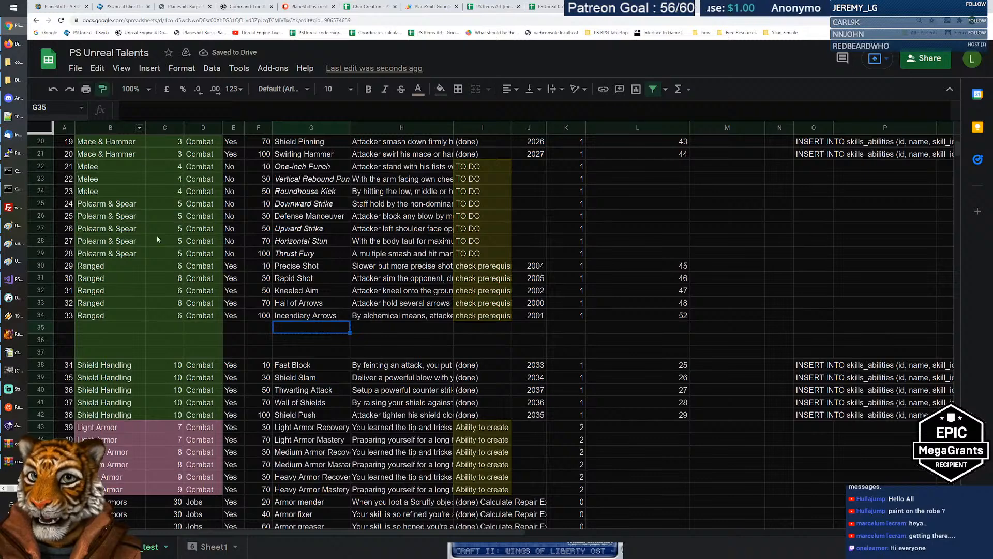
pyautogui.moveTo(89, 323); pyautogui.dragTo(210, 358)
pyautogui.click(296, 325)
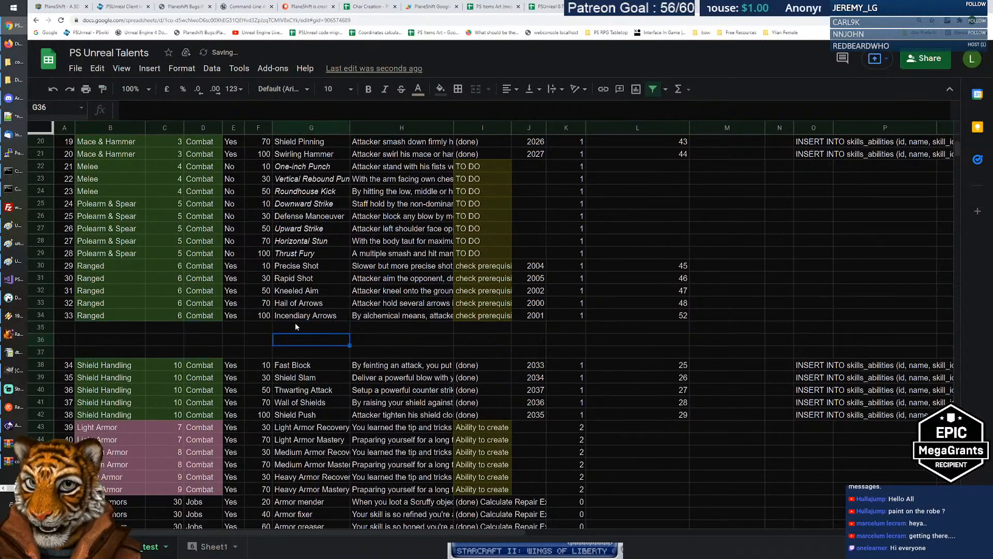
# Enter UNUSED in the skill name cell of row 35 and move it to the STATUS cell I35.
pyautogui.click(116, 324)
pyautogui.write('UNUSED')
pyautogui.press('Return')
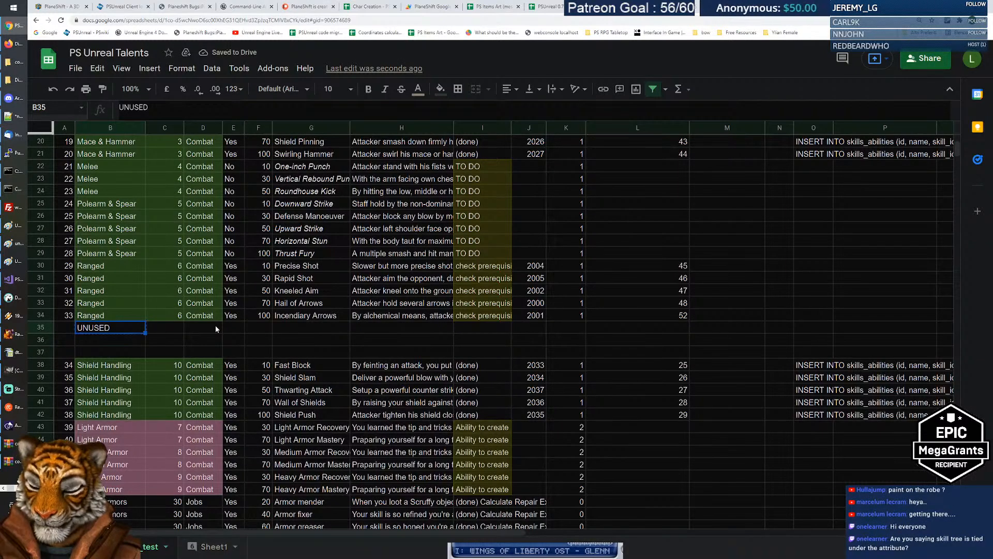
pyautogui.hotkey('ctrl', 'c')
pyautogui.press('Down')
pyautogui.hotkey('shift', 'Down')
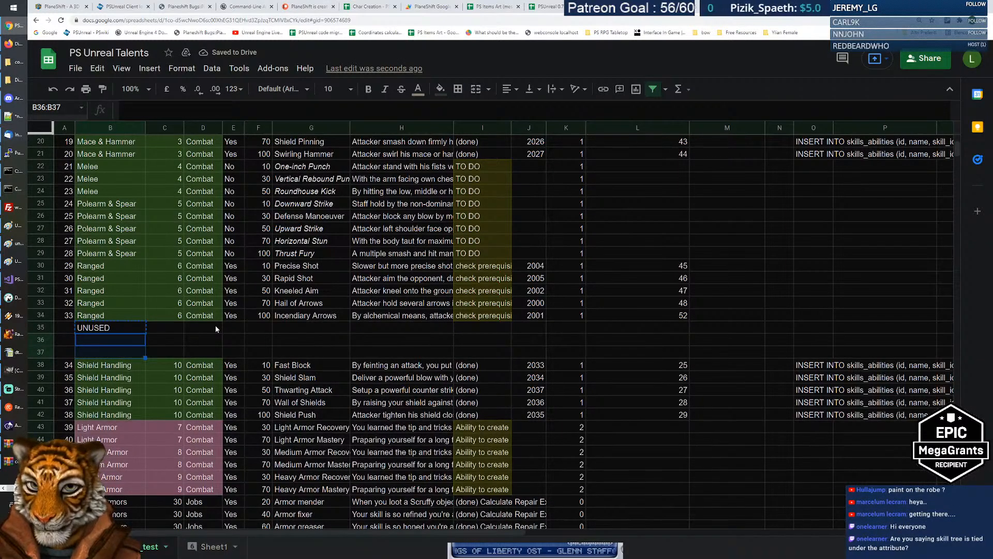
pyautogui.press('Up')
pyautogui.press('Down')
pyautogui.press('Up')
pyautogui.press('Right')
pyautogui.press('Right')
pyautogui.press('Right')
pyautogui.press('Right')
pyautogui.press('Right')
pyautogui.press('Right')
pyautogui.press('Right')
pyautogui.hotkey('ctrl', 'v')
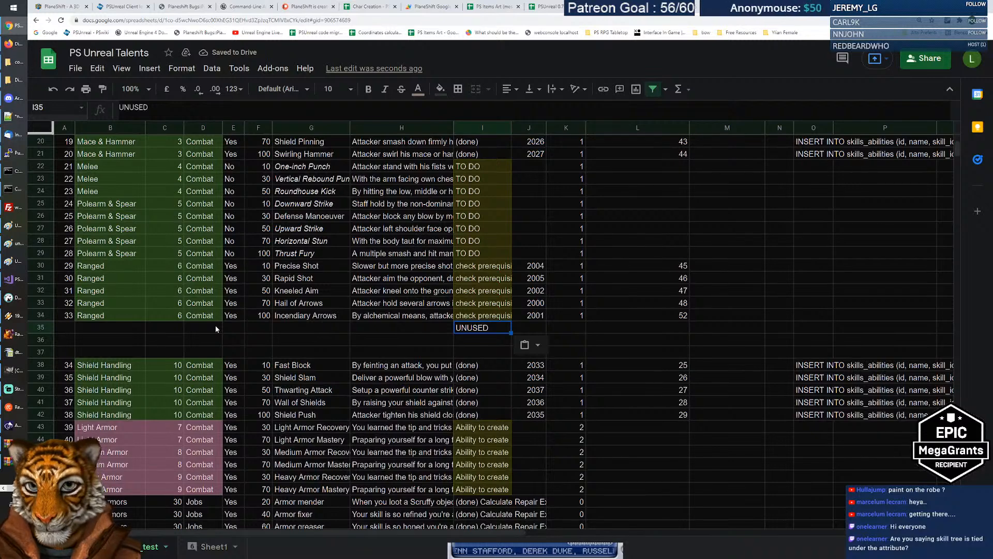
# Fill the skill name cells B35:B37 of the three new rows with Ranged.
pyautogui.press('Left')
pyautogui.press('Left')
pyautogui.press('Left')
pyautogui.press('Left')
pyautogui.press('Left')
pyautogui.press('Left')
pyautogui.press('Left')
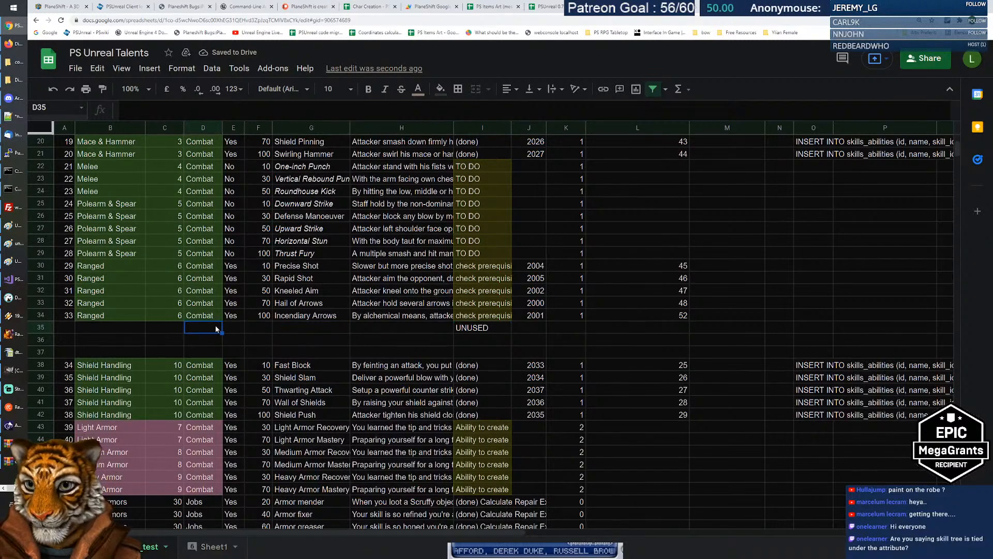
pyautogui.write('Ranged')
pyautogui.press('Tab')
pyautogui.press('Left')
pyautogui.hotkey('ctrl', 'c')
pyautogui.press('Down')
pyautogui.hotkey('shift', 'Down')
pyautogui.hotkey('ctrl', 'v')
pyautogui.press('Up')
# Cut the data of the three Agility talents in G243:L245, from the talent names through the attack_id column.
pyautogui.press('Right')
pyautogui.press('Right')
pyautogui.press('Right')
pyautogui.press('Right')
pyautogui.press('Right')
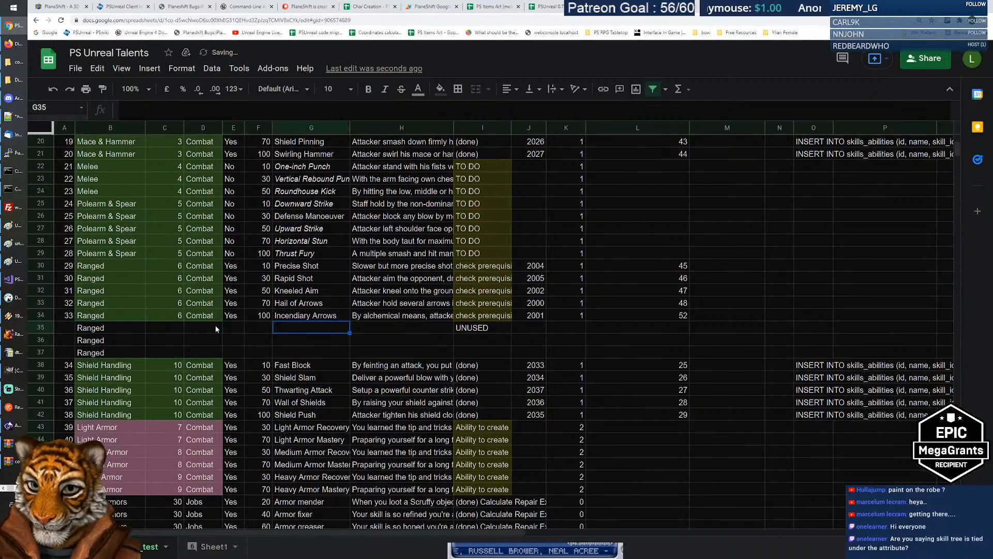
pyautogui.press('pagedown')
pyautogui.press('pagedown')
pyautogui.press('pagedown')
pyautogui.press('pagedown')
pyautogui.press('pagedown')
pyautogui.press('pagedown')
pyautogui.press('pagedown')
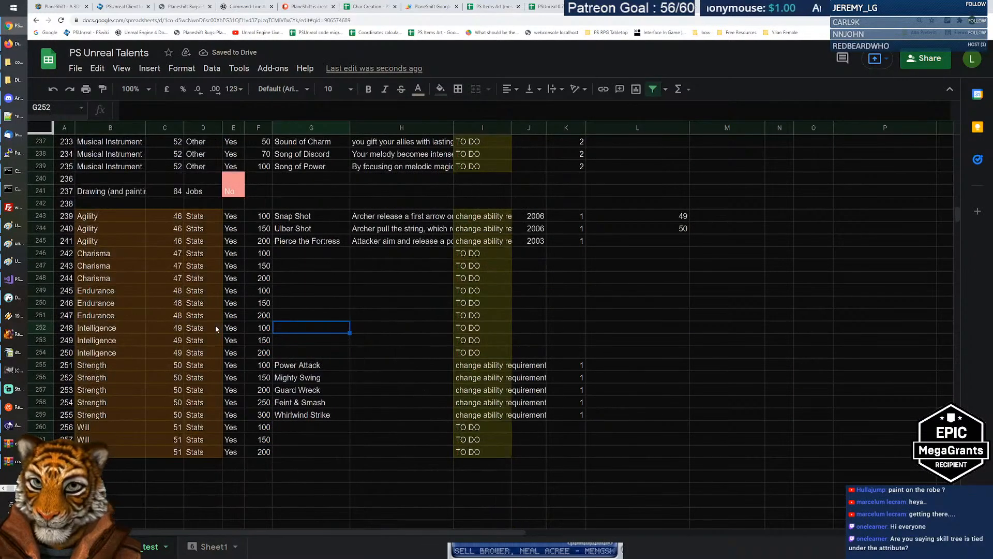
pyautogui.press('Up')
pyautogui.press('Up')
pyautogui.press('Up')
pyautogui.press('Up')
pyautogui.press('Up')
pyautogui.press('Up')
pyautogui.press('Up')
pyautogui.press('Up')
pyautogui.press('Up')
pyautogui.press('Down')
pyautogui.hotkey('shift', 'Right')
pyautogui.hotkey('shift', 'Down')
pyautogui.hotkey('shift', 'Down')
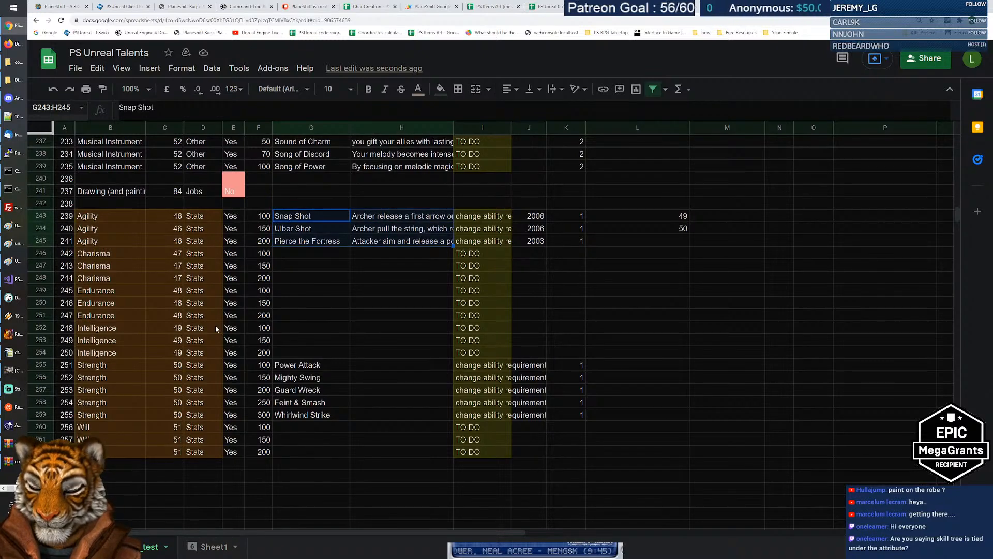
pyautogui.hotkey('shift', 'Right')
pyautogui.hotkey('shift', 'Right')
pyautogui.hotkey('shift', 'Right')
pyautogui.hotkey('shift', 'Right')
pyautogui.hotkey('shift', 'Right')
pyautogui.hotkey('shift', 'Left')
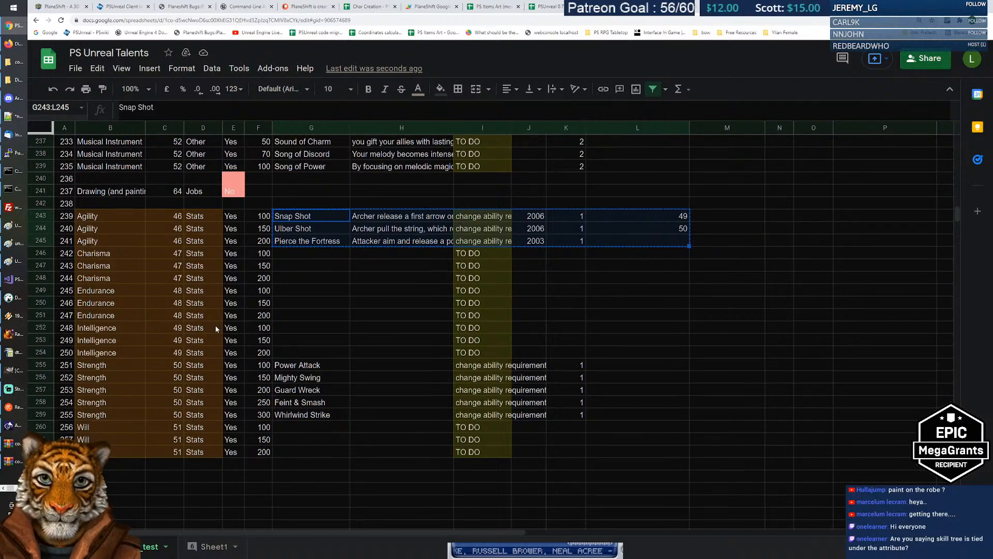
# Paste the cut archery talents into the new Ranged rows, starting at G35.
pyautogui.press('pageup')
pyautogui.press('pageup')
pyautogui.press('pageup')
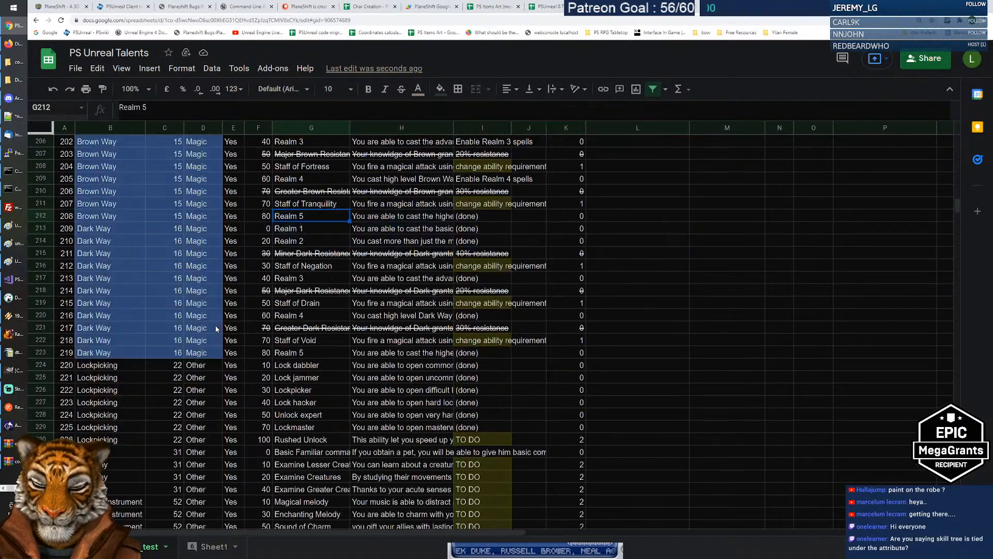
pyautogui.press('pageup')
pyautogui.press('pageup')
pyautogui.press('pageup')
pyautogui.press('pageup')
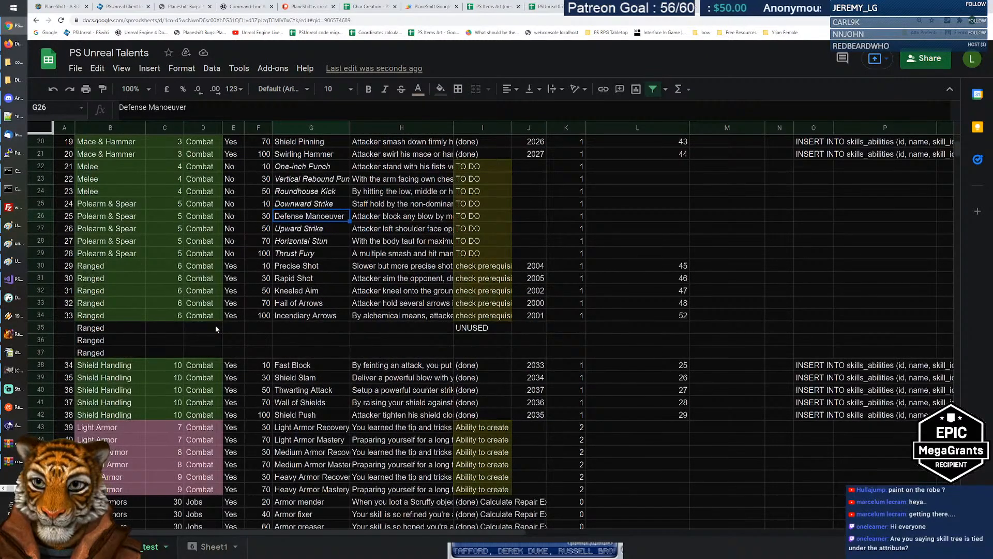
pyautogui.press('Down')
pyautogui.press('Down')
pyautogui.press('Down')
pyautogui.press('Down')
pyautogui.press('Down')
pyautogui.press('Down')
pyautogui.press('Down')
pyautogui.press('Down')
pyautogui.press('Down')
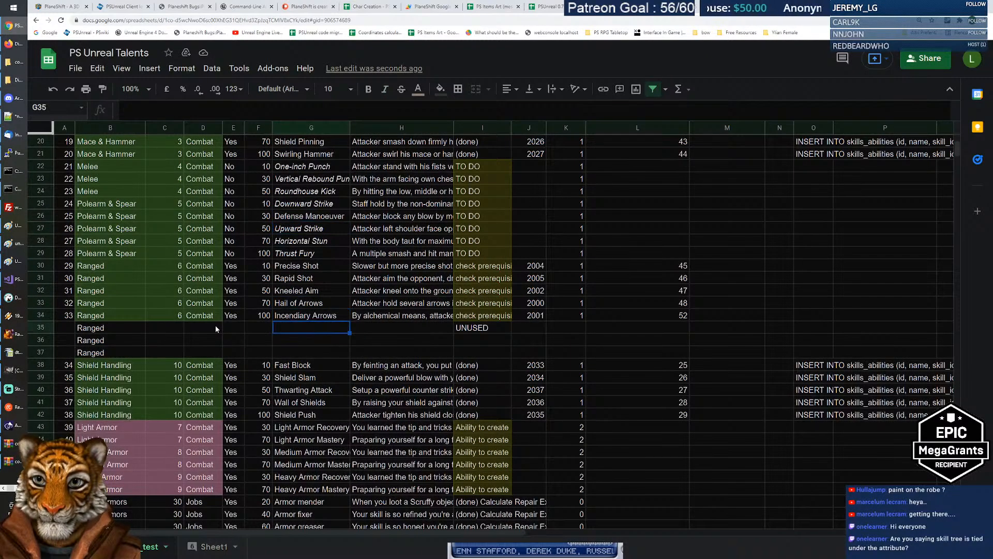
pyautogui.hotkey('ctrl', 'v')
# Mark the three moved talents as UNUSED in the skill ID cells C35:C37.
pyautogui.press('Right')
pyautogui.press('Right')
pyautogui.press('Right')
pyautogui.press('Left')
pyautogui.press('Left')
pyautogui.press('Left')
pyautogui.press('Left')
pyautogui.press('Left')
pyautogui.press('Left')
pyautogui.press('Left')
pyautogui.write('UNUSED')
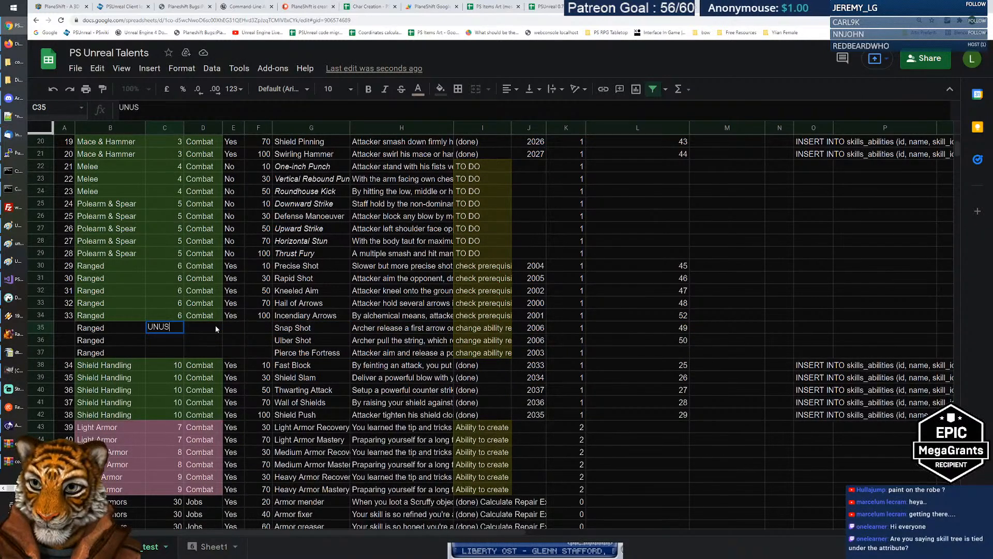
pyautogui.press('Return')
pyautogui.press('Up')
pyautogui.hotkey('ctrl', 'c')
pyautogui.press('Down')
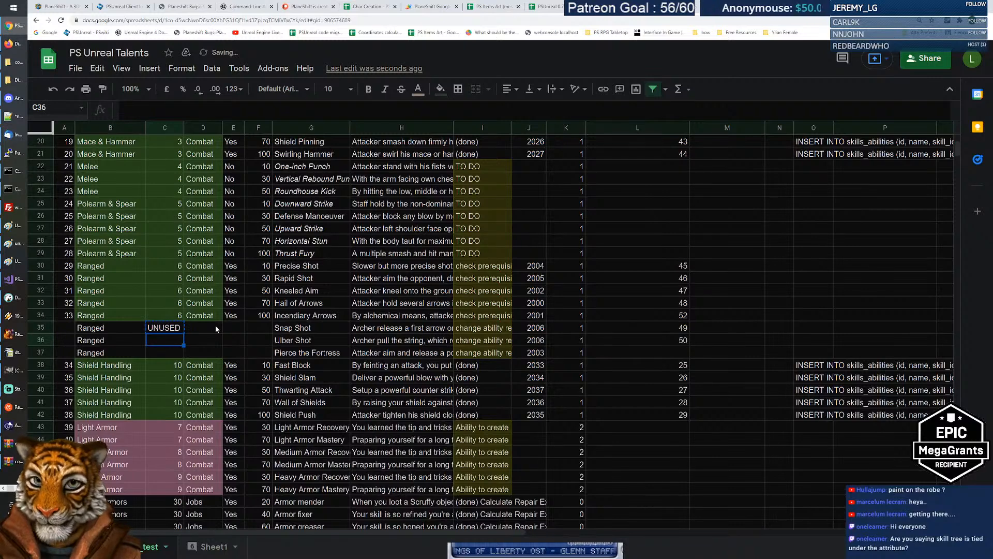
pyautogui.hotkey('shift', 'Down')
pyautogui.hotkey('ctrl', 'v')
# Check the moved talents' data across rows 35 to 37, through to the attack_id cell of Pierce the Fortress.
pyautogui.press('Up')
pyautogui.press('Up')
pyautogui.press('Right')
pyautogui.press('Right')
pyautogui.press('Right')
pyautogui.press('Right')
pyautogui.press('Right')
pyautogui.press('Right')
pyautogui.press('Right')
pyautogui.press('Down')
pyautogui.press('Right')
pyautogui.press('Right')
pyautogui.press('Right')
pyautogui.press('Down')
pyautogui.press('Left')
pyautogui.press('Down')
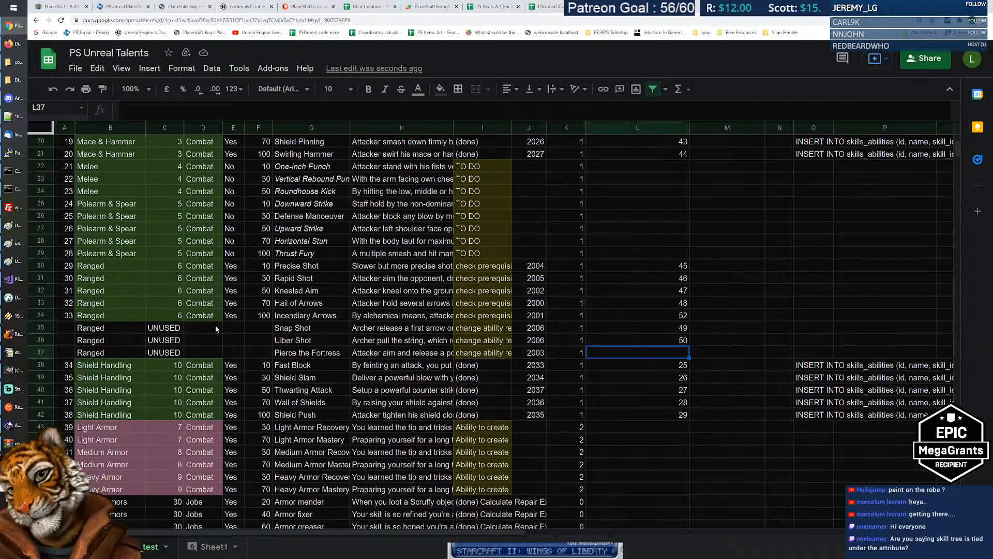
# Check the new category of Pierce the Fortress in the dt_item_icons list in OpenOffice Calc, and return to the talents sheet.
pyautogui.hotkey('alt', 'Tab')
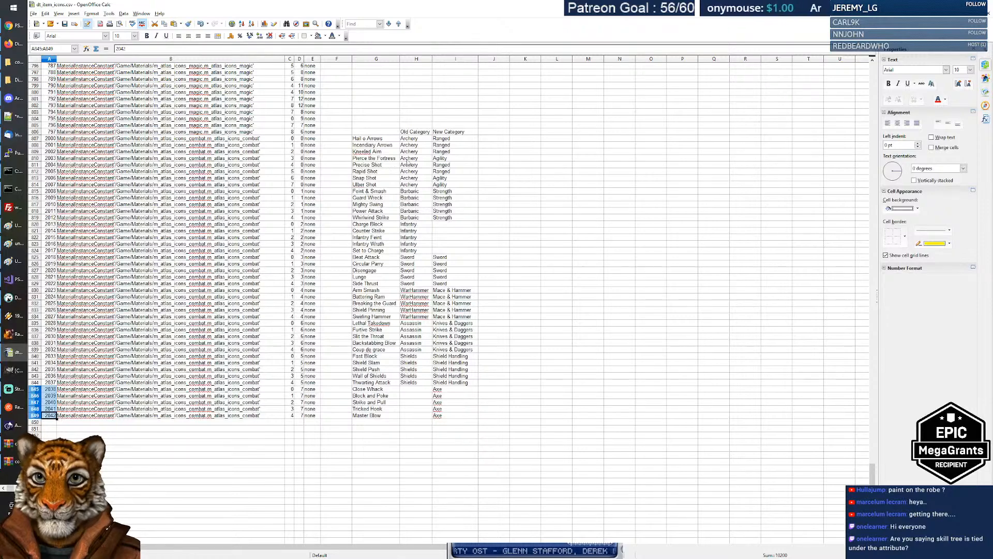
pyautogui.click(444, 159)
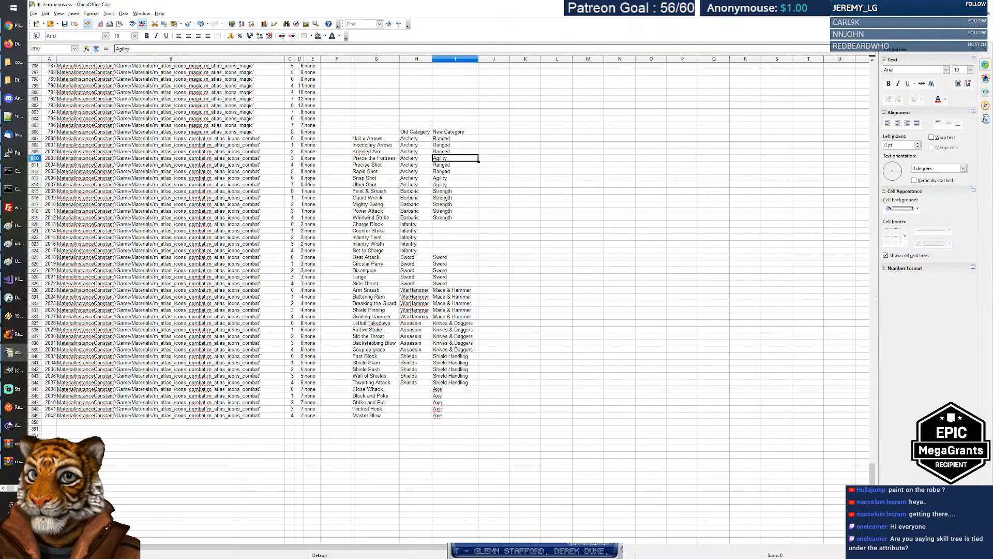
pyautogui.hotkey('alt', 'Tab')
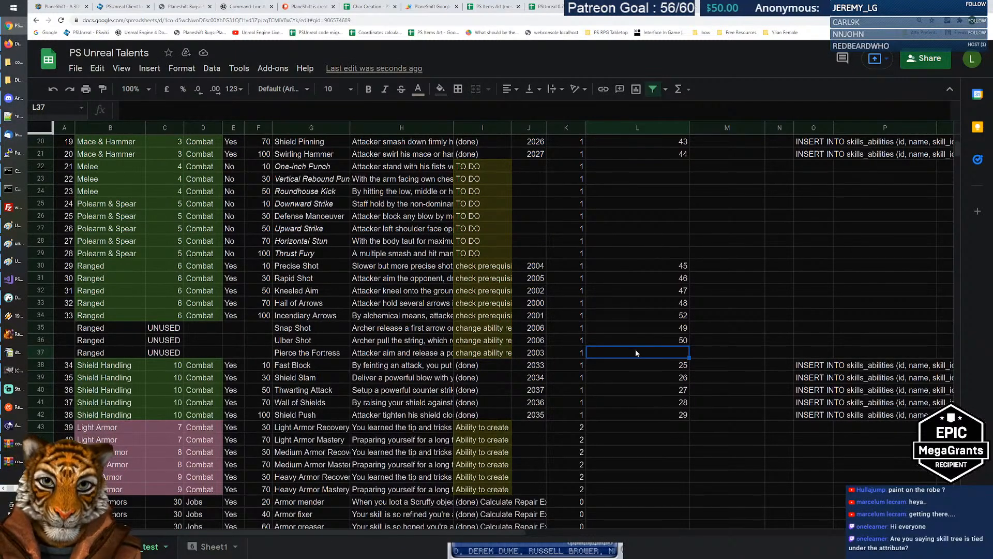
# Switch to DBeaver and filter the attacks table for names containing fortre.
pyautogui.click(14, 298)
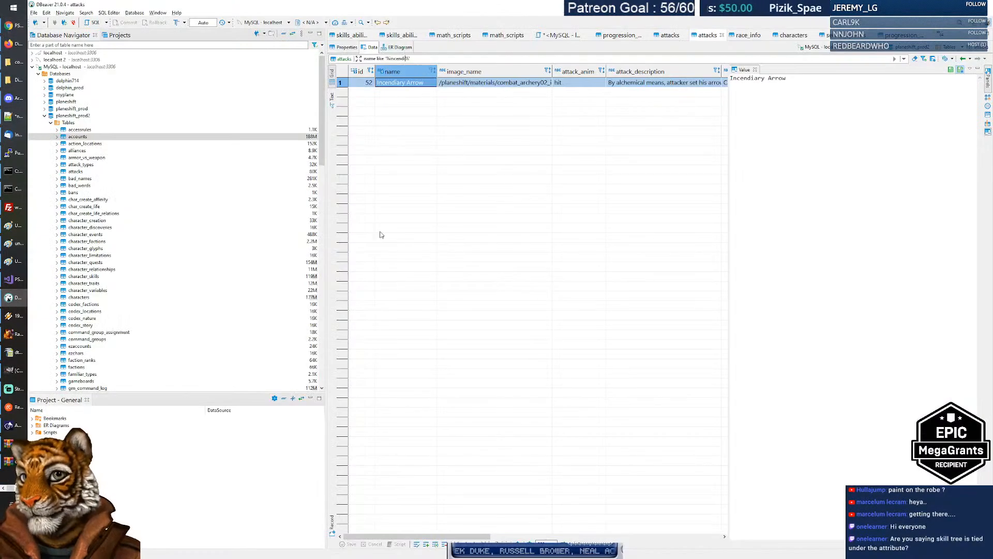
pyautogui.doubleClick(394, 58)
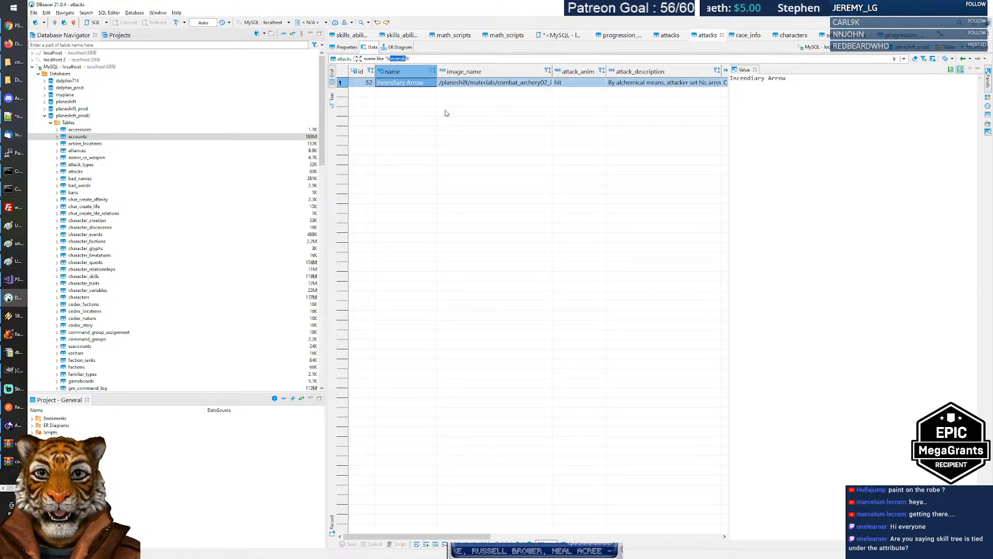
pyautogui.write('fortre')
pyautogui.press('Return')
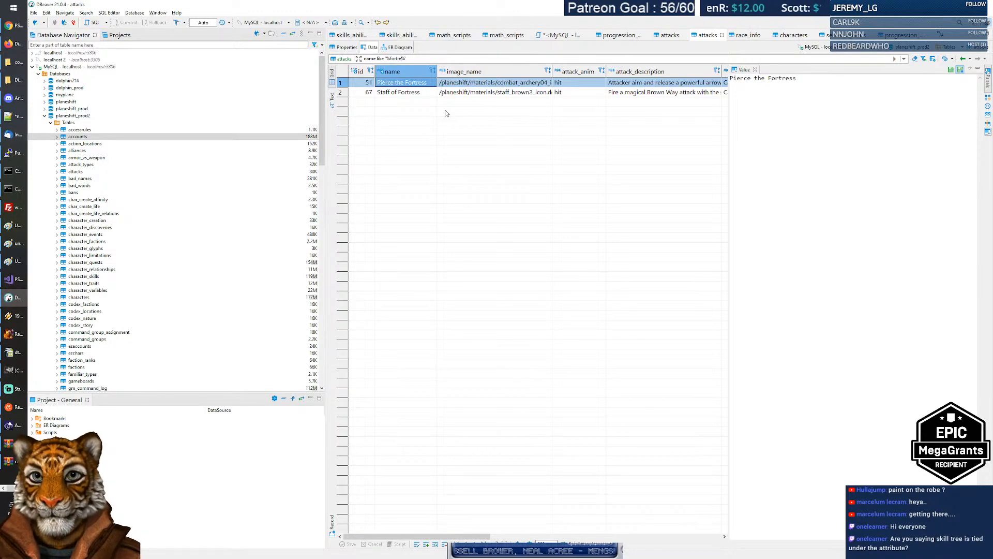
# Return to the talents sheet and set the attack_id of Pierce the Fortress in L37 to 51.
pyautogui.hotkey('alt', 'Tab')
pyautogui.write('51')
pyautogui.press('Return')
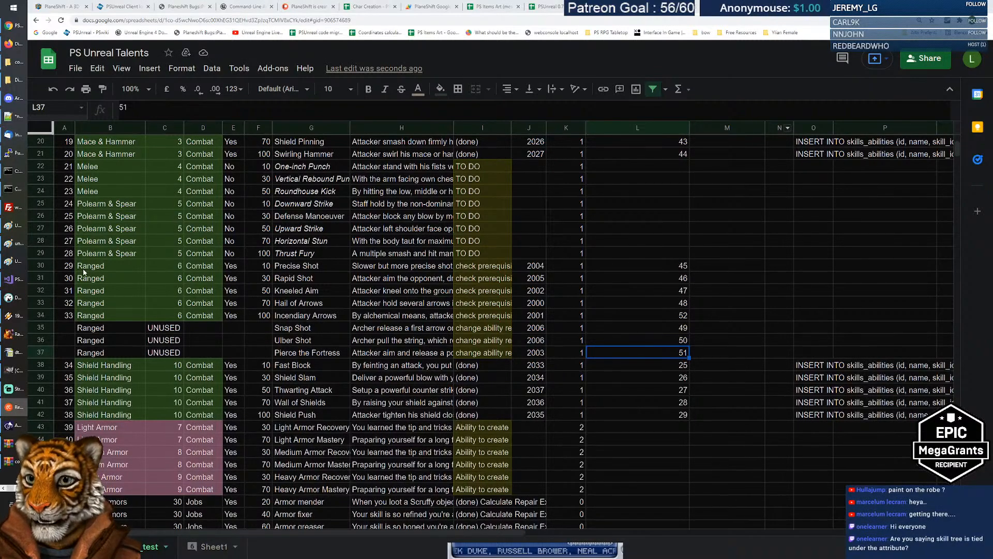
# Review the skill levels of the Combat talents, starting with the Sword levels in F2:F6, and the rows down to the Jobs.
pyautogui.scroll(5, 84, 272)
pyautogui.click(103, 253)
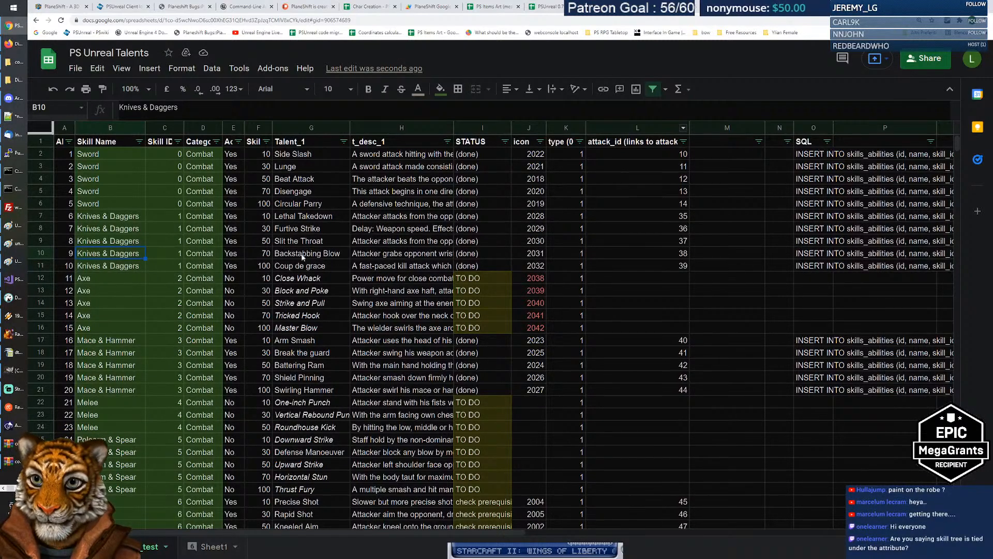
pyautogui.moveTo(258, 154); pyautogui.dragTo(259, 203)
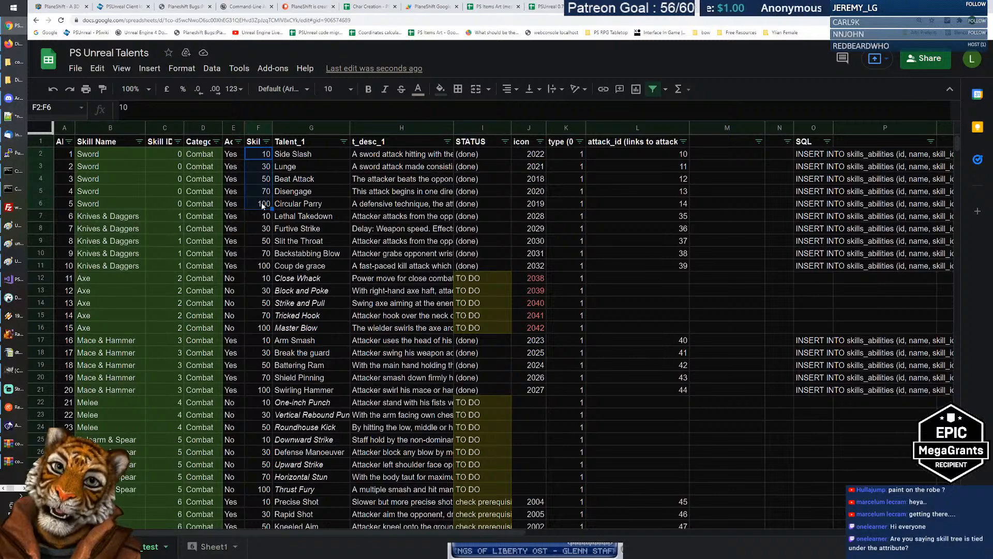
pyautogui.scroll(-8, 252, 220)
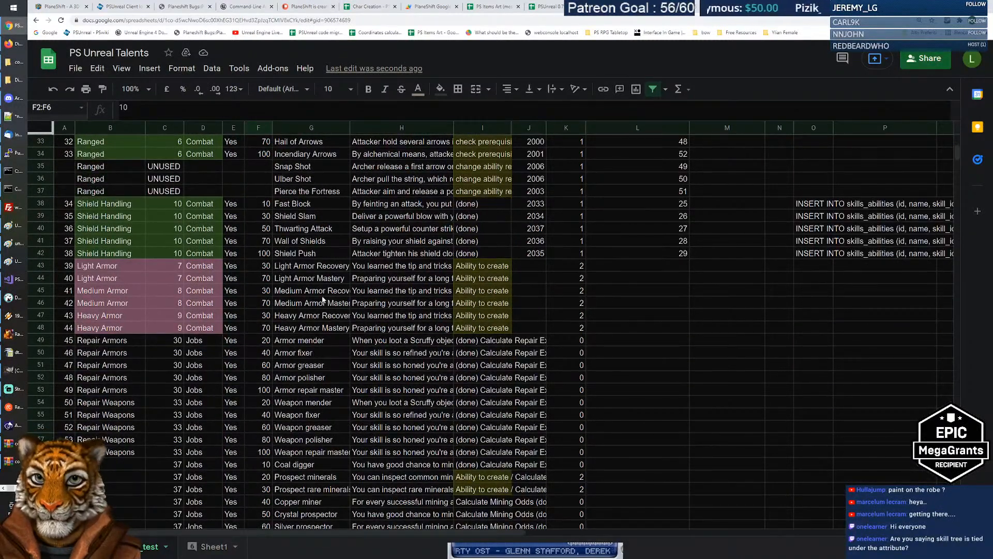
pyautogui.scroll(-3, 322, 292)
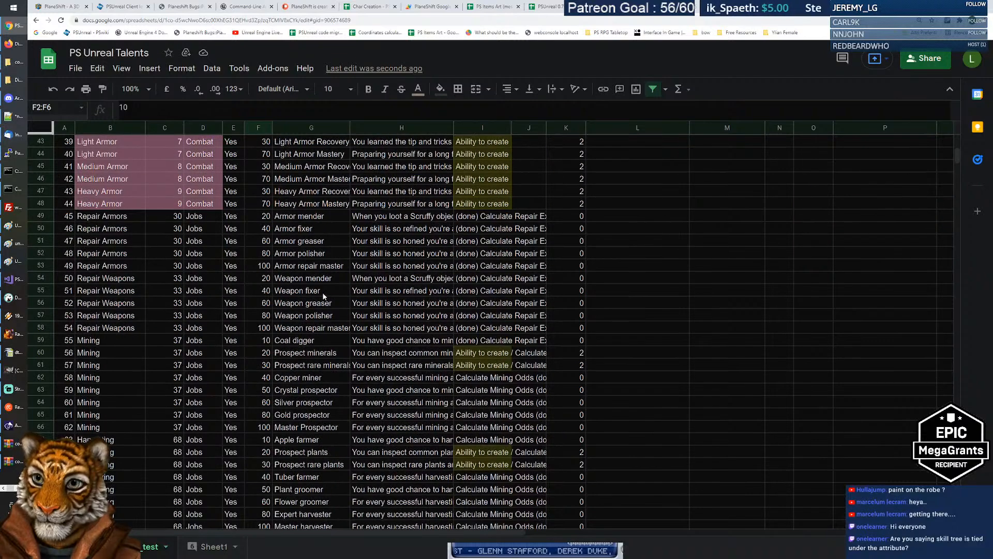
# Append a question mark to each UNUSED mark in C35:C37.
pyautogui.scroll(7, 324, 296)
pyautogui.click(174, 315)
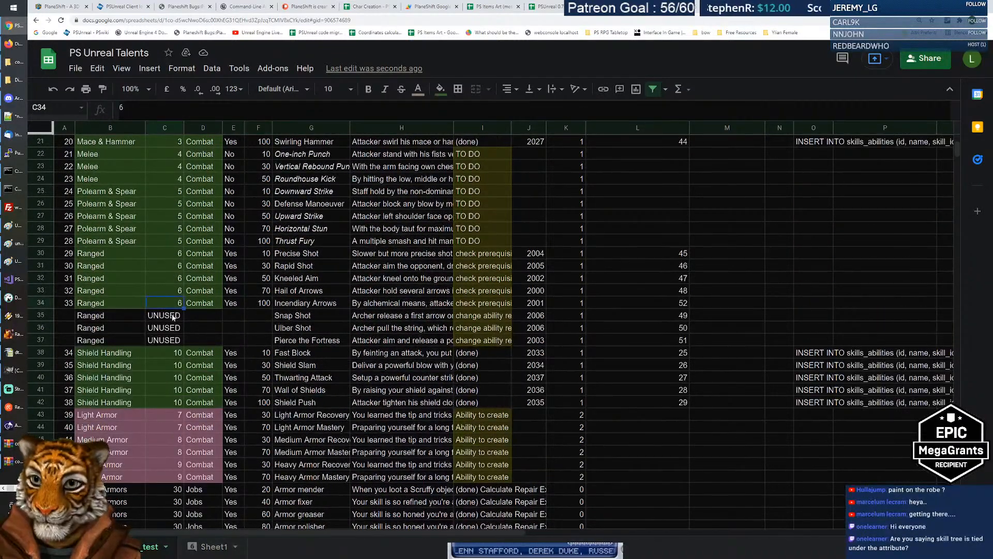
pyautogui.press('Return')
pyautogui.write('?')
pyautogui.press('Return')
pyautogui.press('Return')
pyautogui.write('?')
pyautogui.press('Return')
pyautogui.press('Return')
pyautogui.write('?')
pyautogui.press('Return')
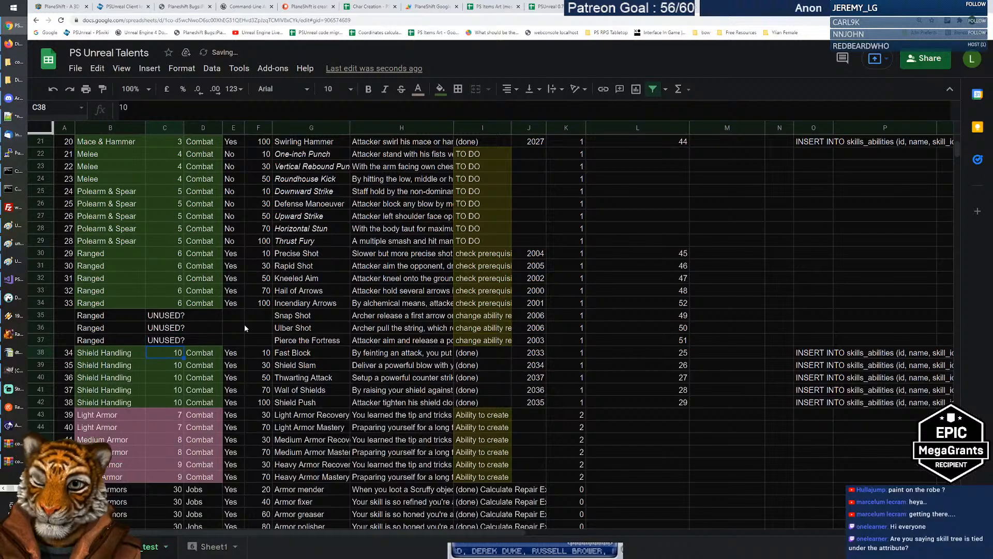
# Select the data of the five Strength talents, from Power Attack to Whirlwind Strike, in G255:K259.
pyautogui.scroll(-20, 334, 349)
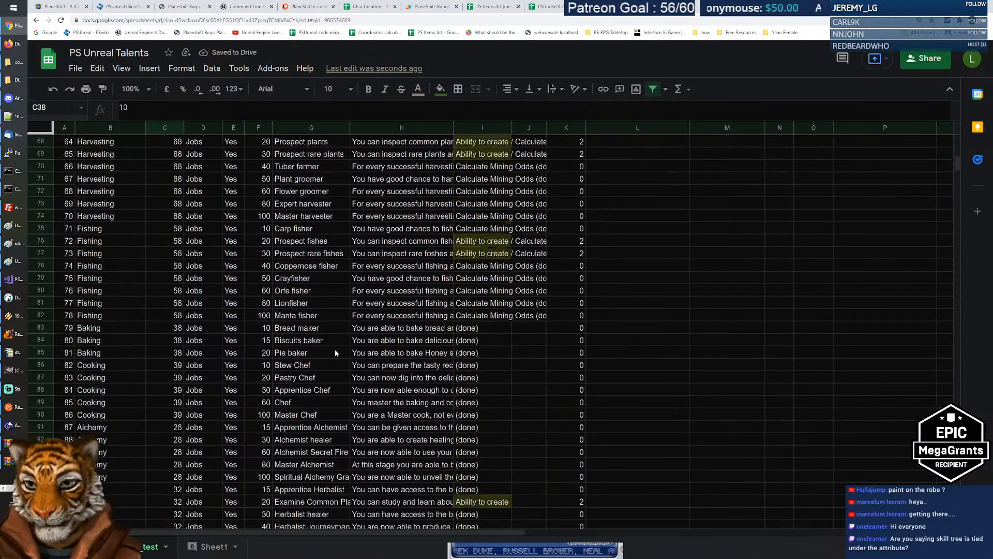
pyautogui.scroll(-20, 336, 352)
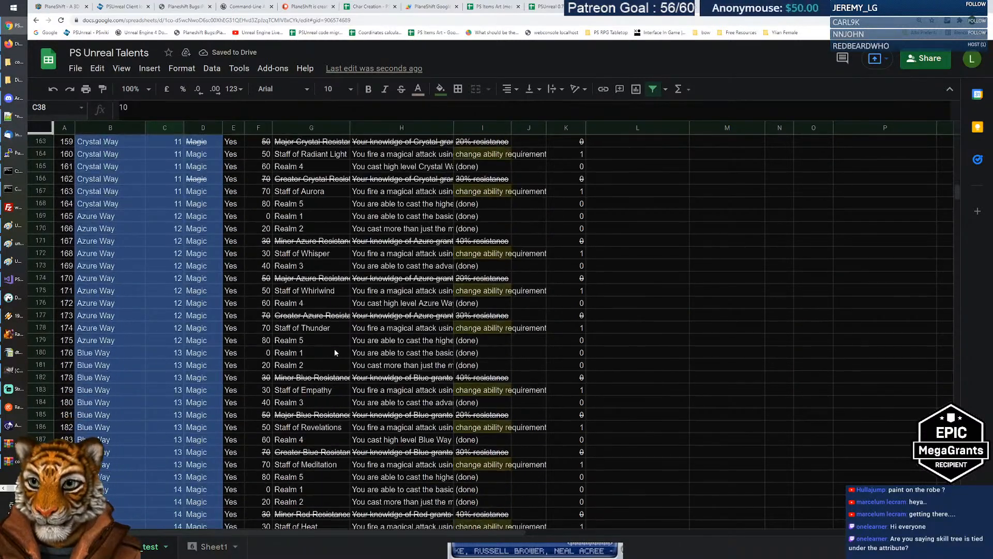
pyautogui.scroll(-18, 333, 350)
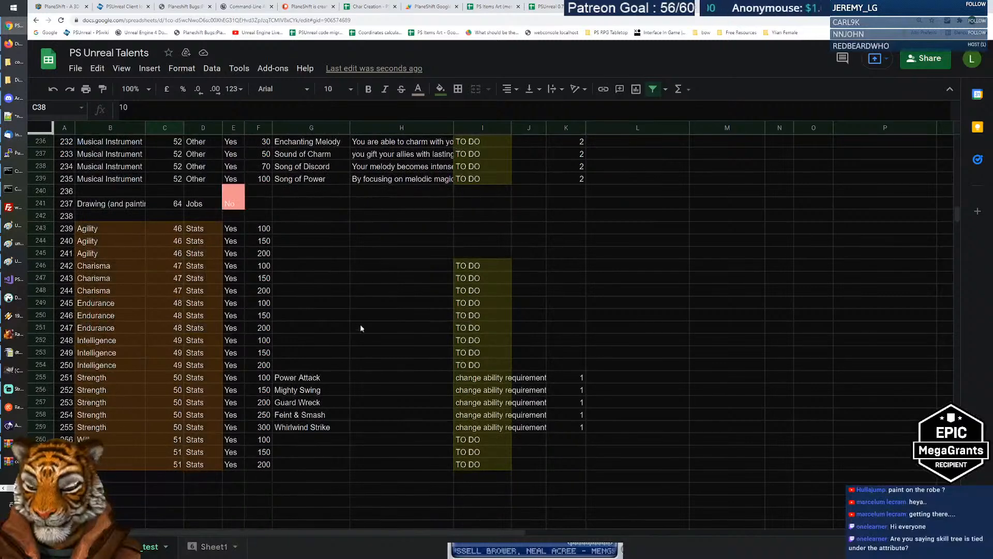
pyautogui.moveTo(313, 378); pyautogui.dragTo(563, 428)
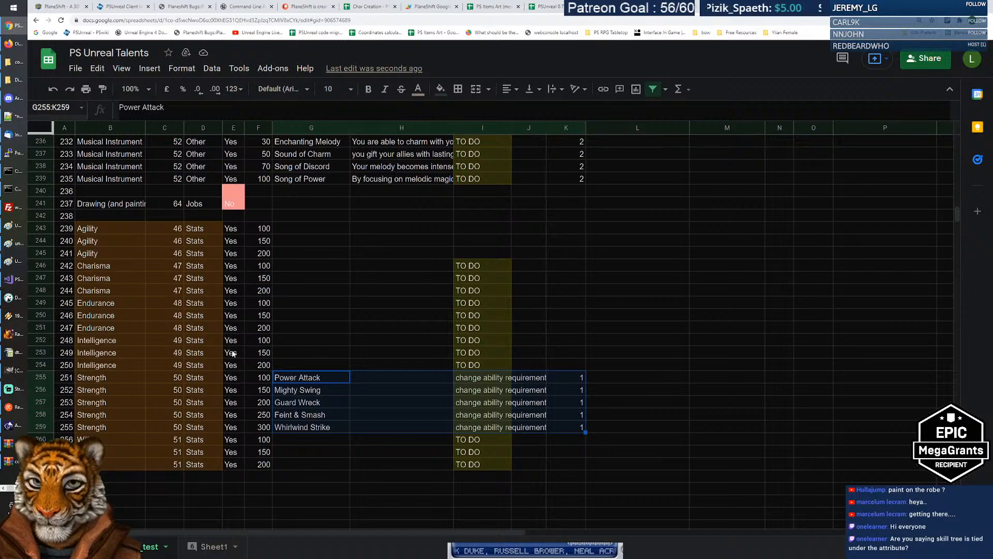
# Switch to the combat_attacks_icons.zip archive and view Barbaric_preview.png in the Barbaric folder.
pyautogui.hotkey('alt', 'Tab')
pyautogui.hotkey('alt', 'Tab')
pyautogui.hotkey('alt', 'Tab')
pyautogui.hotkey('alt', 'Tab')
pyautogui.hotkey('alt', 'Tab')
pyautogui.hotkey('alt', 'Tab')
pyautogui.hotkey('alt', 'Tab')
pyautogui.hotkey('alt', 'Tab')
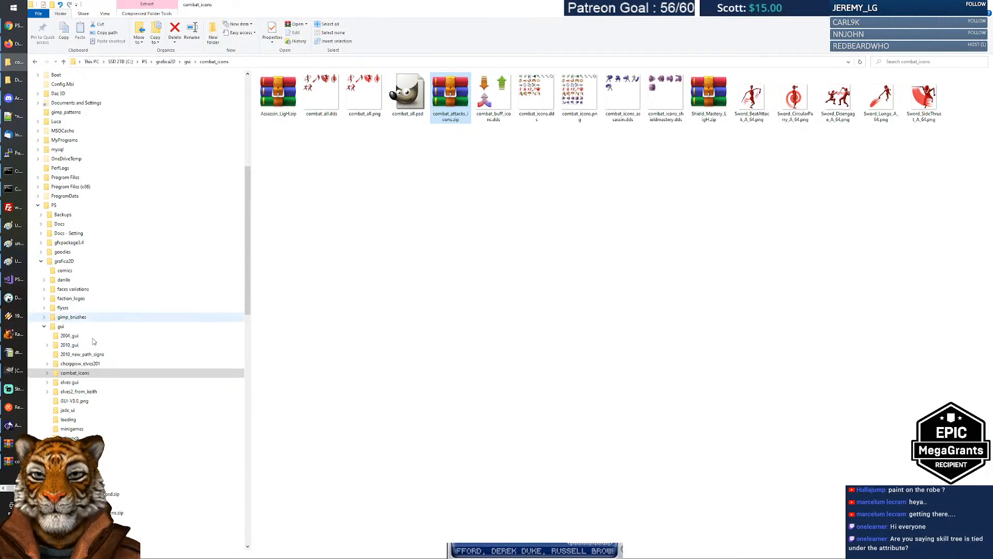
pyautogui.hotkey('alt', 'Tab')
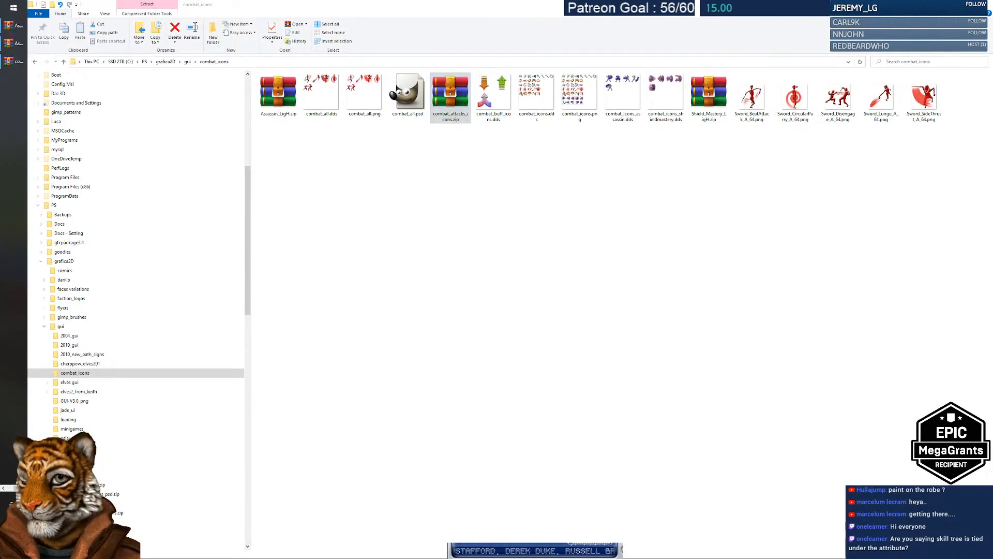
pyautogui.click(14, 67)
pyautogui.doubleClick(449, 220)
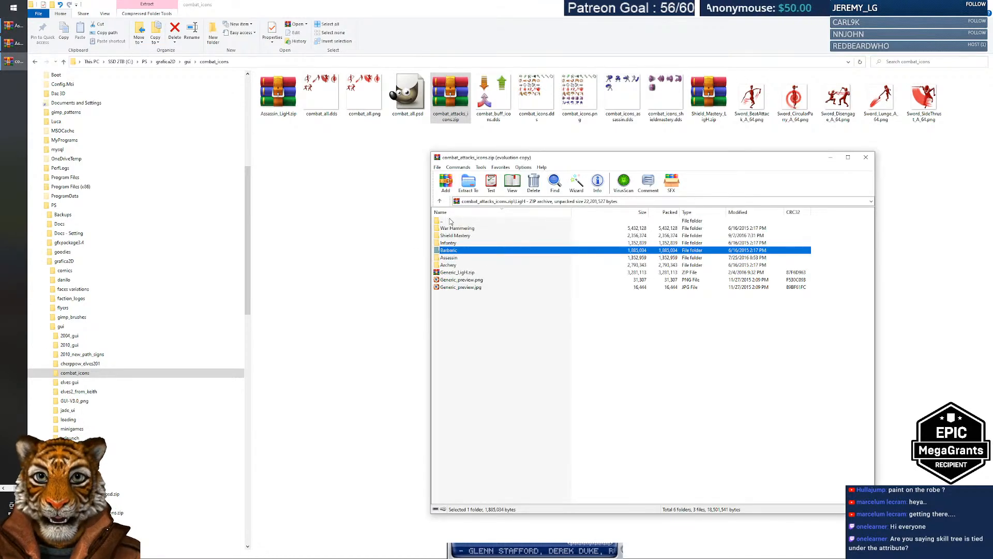
pyautogui.doubleClick(459, 252)
pyautogui.click(465, 236)
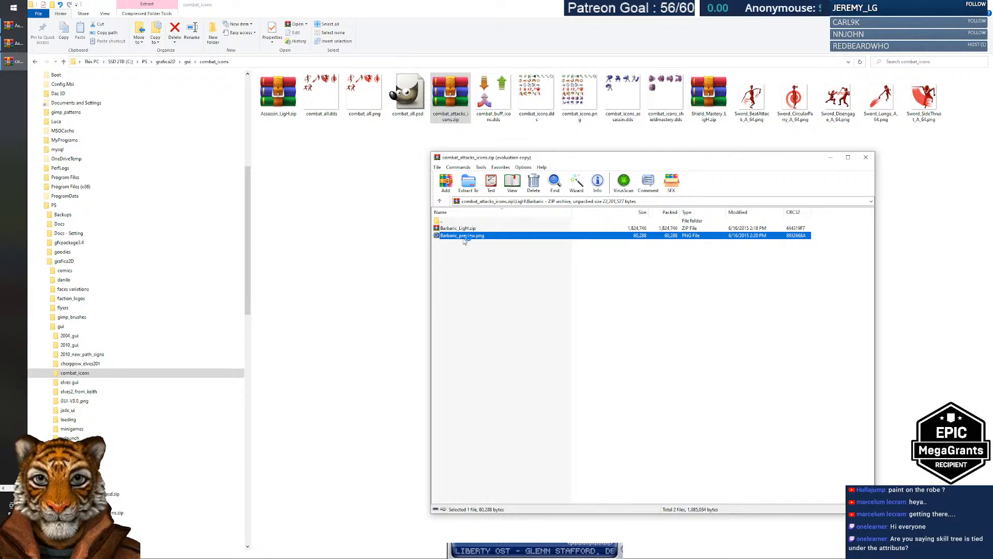
pyautogui.press('+')
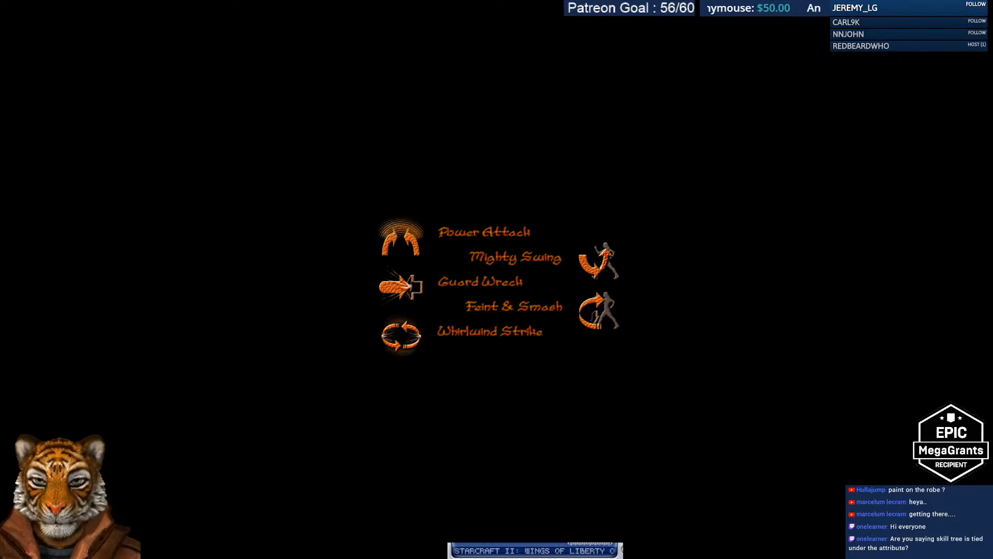
pyautogui.press('-')
pyautogui.press('Escape')
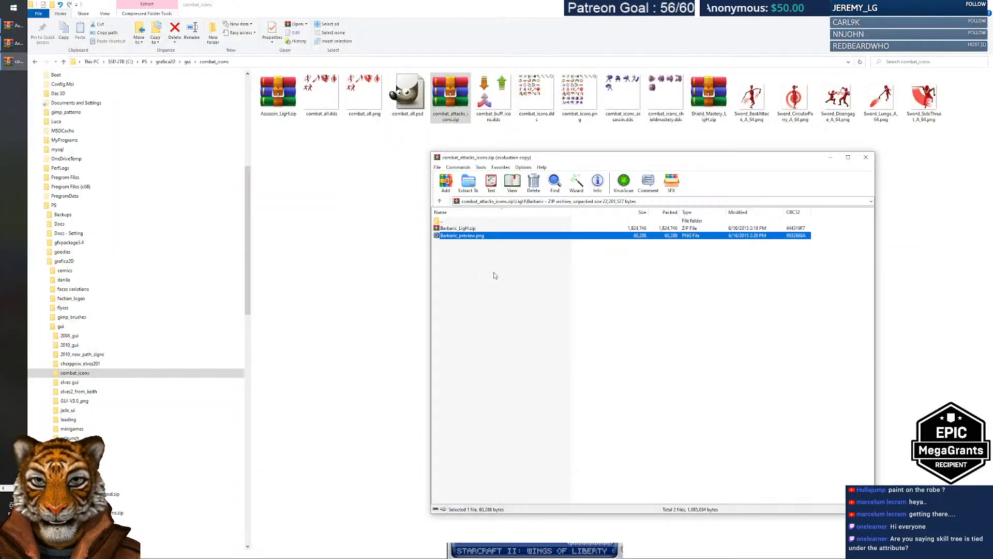
# Return to the talents sheet and move the five Strength talents from G255:K259 to G266:K270, below the Stats rows.
pyautogui.hotkey('alt', 'Tab')
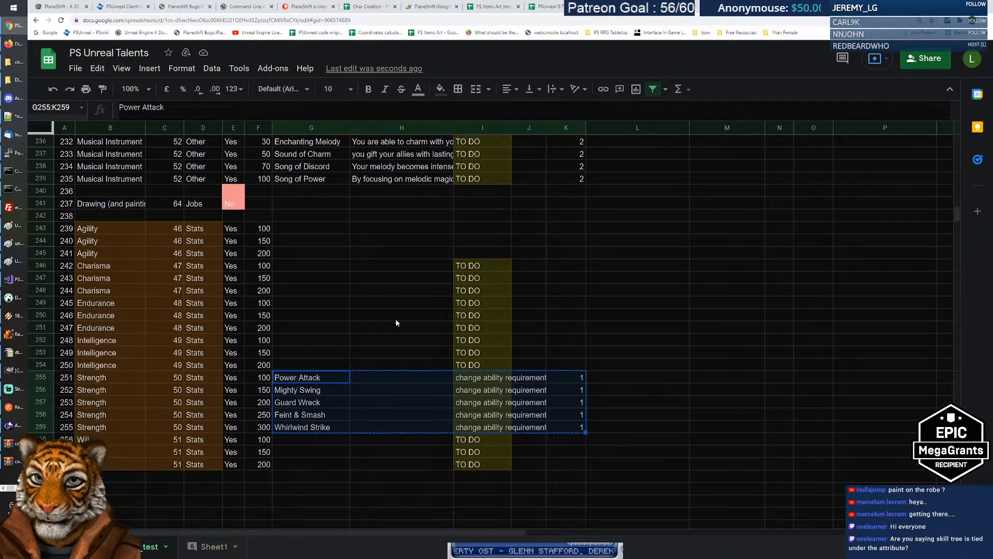
pyautogui.scroll(-3, 396, 321)
pyautogui.moveTo(317, 362); pyautogui.dragTo(304, 370)
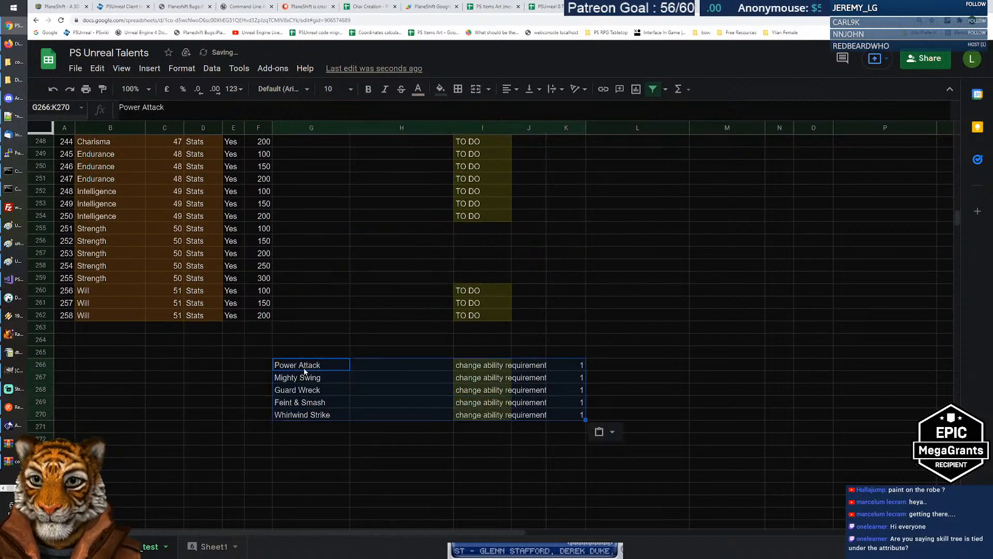
# Label the Mighty Swing row in B267 as "Formely Barbaric, UNUSED".
pyautogui.click(145, 377)
pyautogui.write('Foprmer')
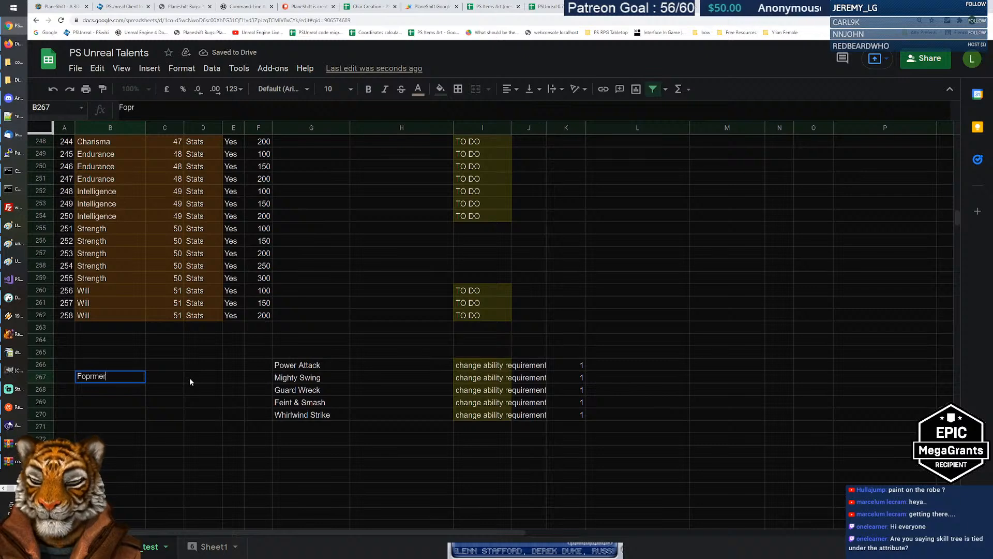
pyautogui.write('mely Barva')
pyautogui.press('BackSpace')
pyautogui.press('BackSpace')
pyautogui.write('vad')
pyautogui.press('BackSpace')
pyautogui.press('BackSpace')
pyautogui.press('BackSpace')
pyautogui.write('a')
pyautogui.press('BackSpace')
pyautogui.press('BackSpace')
pyautogui.write('ba')
pyautogui.press('BackSpace')
pyautogui.press('BackSpace')
pyautogui.write('rbarix')
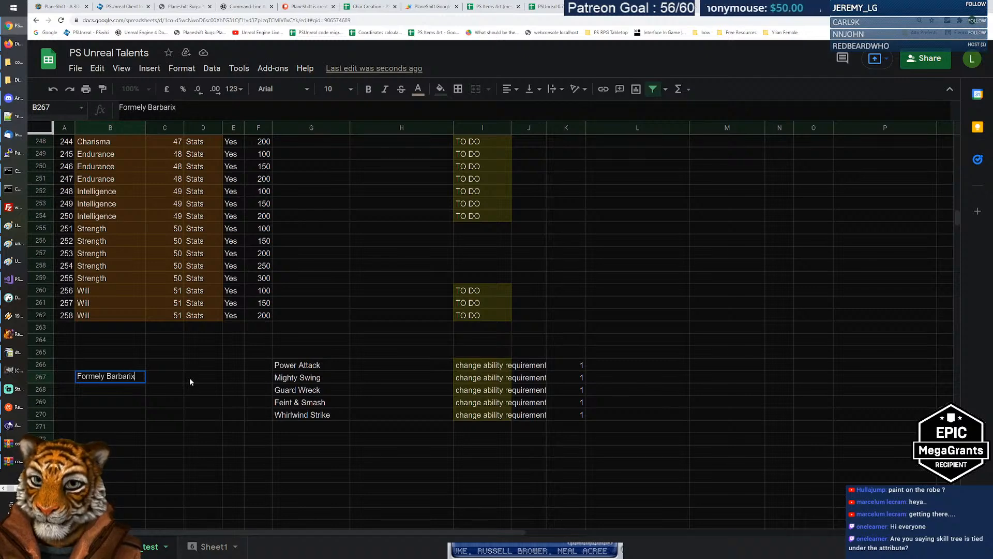
pyautogui.press('BackSpace')
pyautogui.write('c, UNUSE')
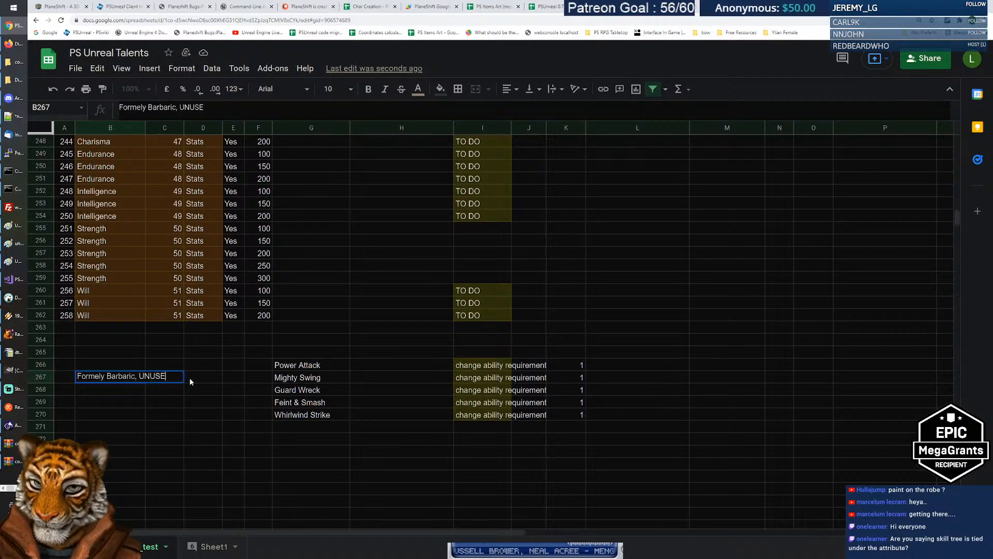
pyautogui.write('D')
# Copy the label from B267 to the other four moved talents in B266 and B268:B270.
pyautogui.press('Up')
pyautogui.press('Down')
pyautogui.hotkey('ctrl', 'c')
pyautogui.press('Up')
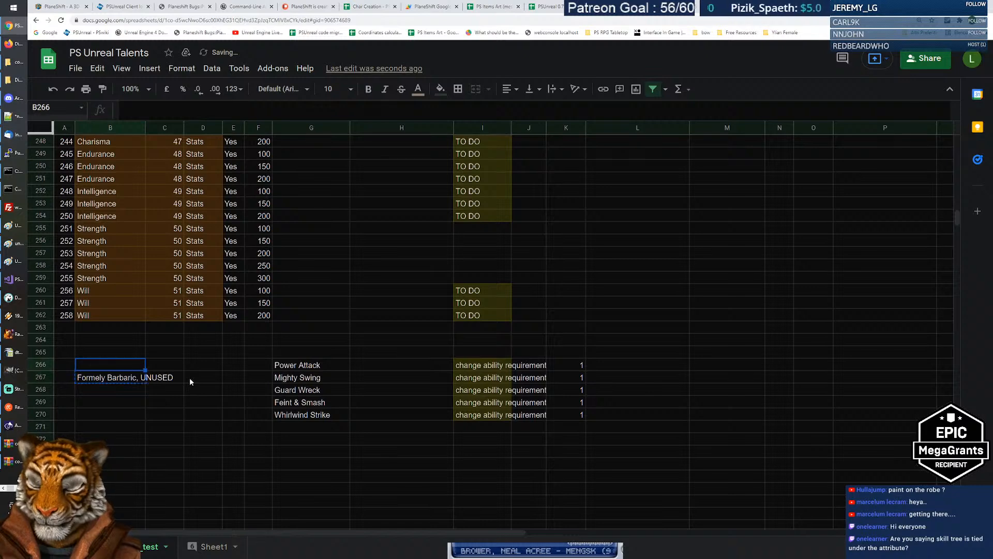
pyautogui.hotkey('ctrl', 'v')
pyautogui.press('Down')
pyautogui.press('Down')
pyautogui.hotkey('shift', 'Down')
pyautogui.hotkey('shift', 'Down')
pyautogui.hotkey('ctrl', 'v')
pyautogui.press('Up')
pyautogui.press('Up')
pyautogui.press('Down')
pyautogui.press('Down')
pyautogui.press('Down')
pyautogui.press('Down')
pyautogui.press('Right')
pyautogui.press('Right')
pyautogui.press('Right')
pyautogui.press('Right')
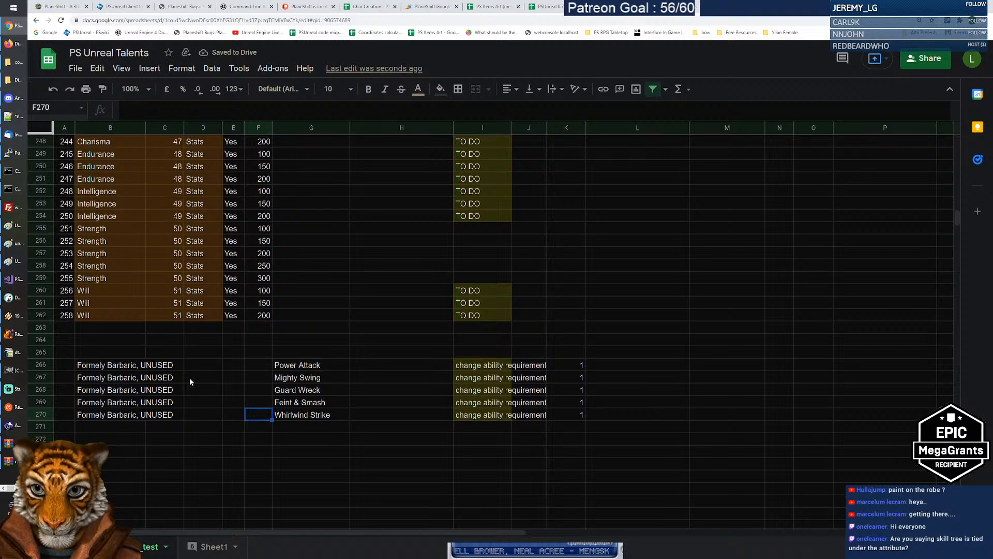
pyautogui.press('Right')
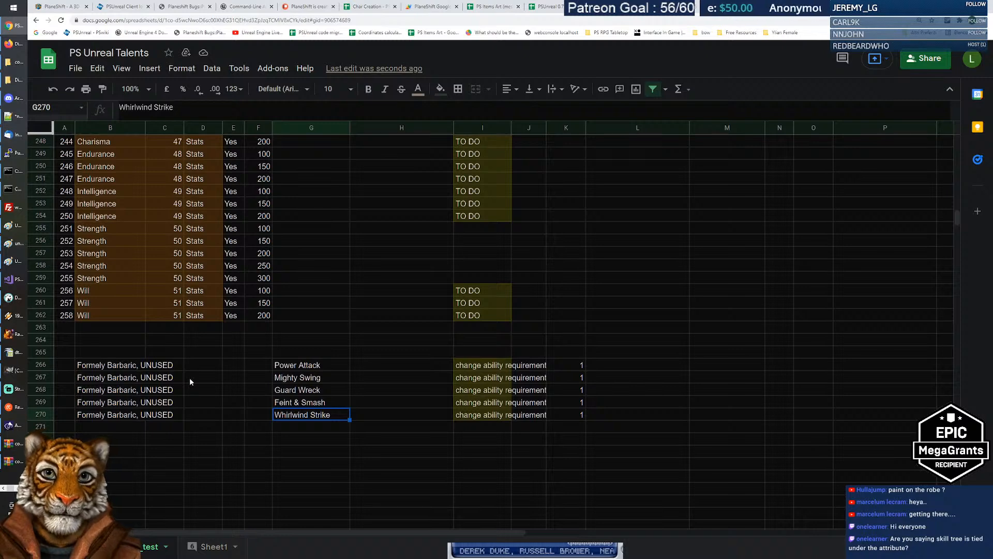
# Insert five blank rows between the unused Ranged talents and Shield Handling, starting at row 38.
pyautogui.scroll(6, 214, 367)
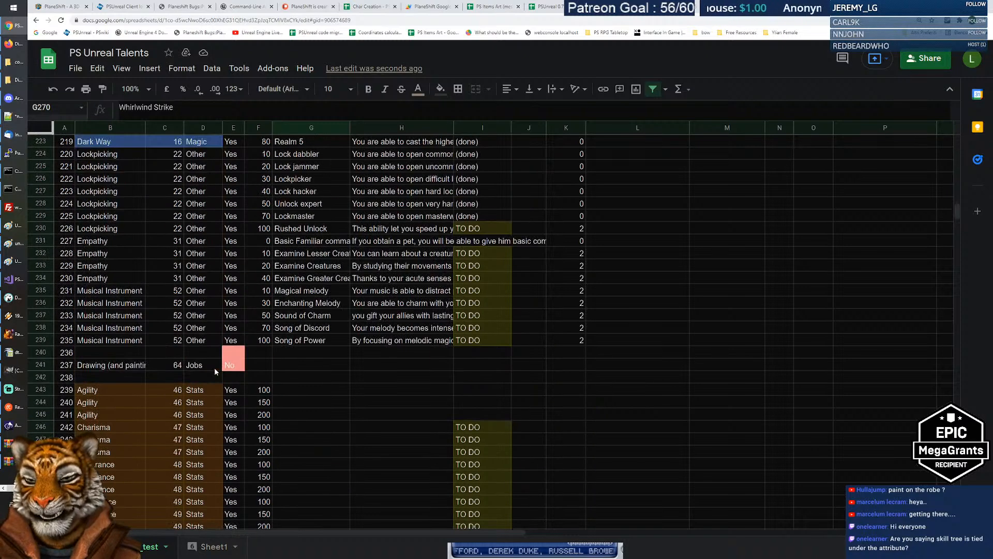
pyautogui.scroll(-4, 248, 362)
pyautogui.scroll(-3, 248, 365)
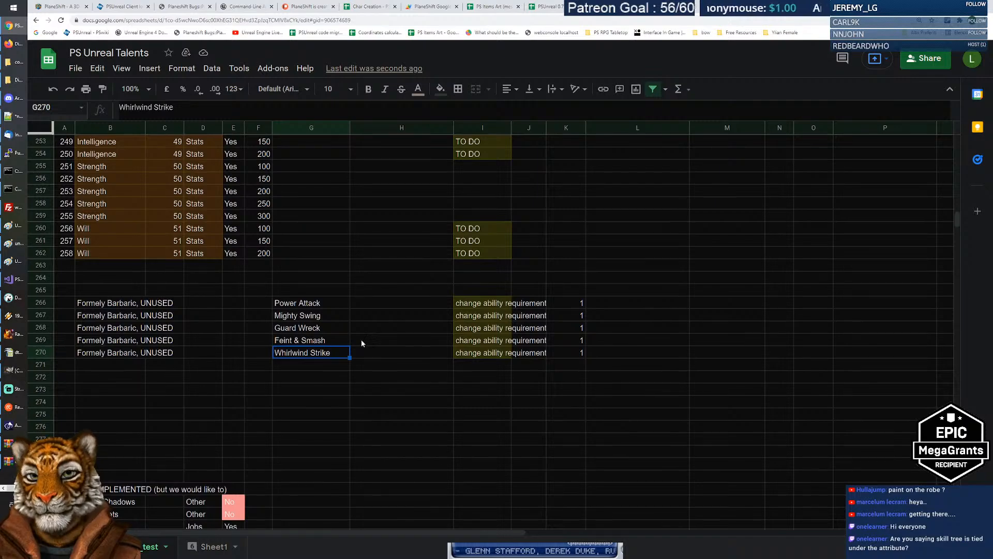
pyautogui.scroll(20, 361, 339)
pyautogui.scroll(20, 362, 343)
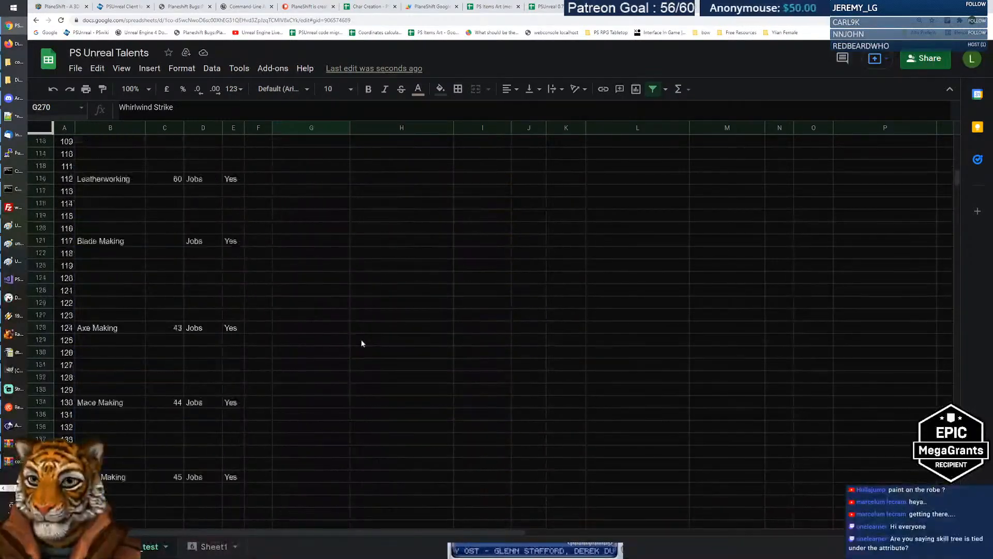
pyautogui.scroll(3, 361, 343)
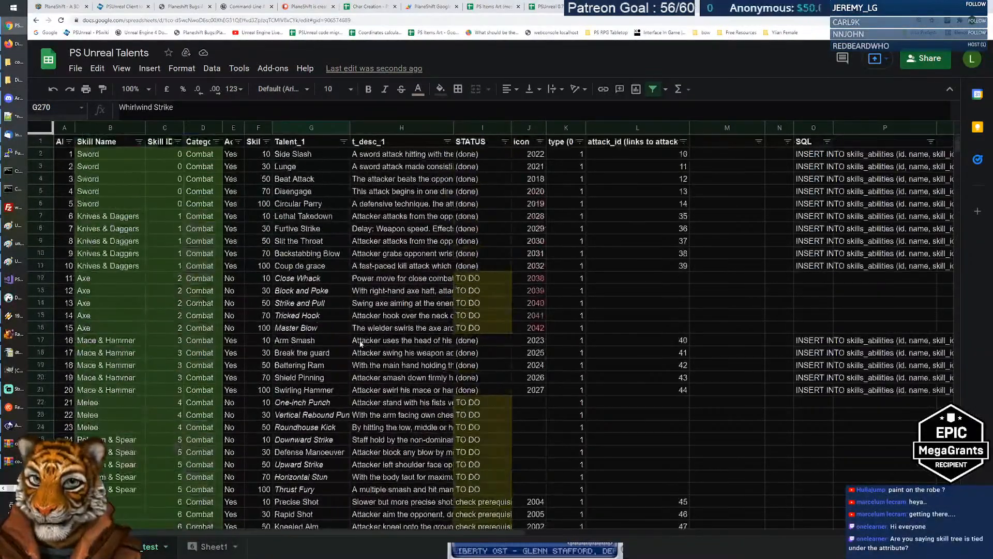
pyautogui.scroll(-3, 176, 295)
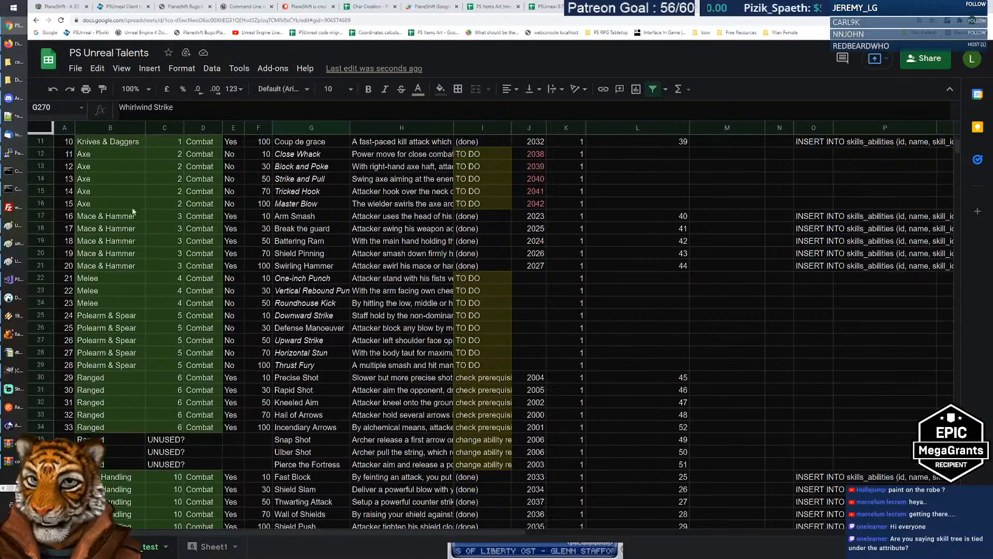
pyautogui.scroll(-5, 191, 292)
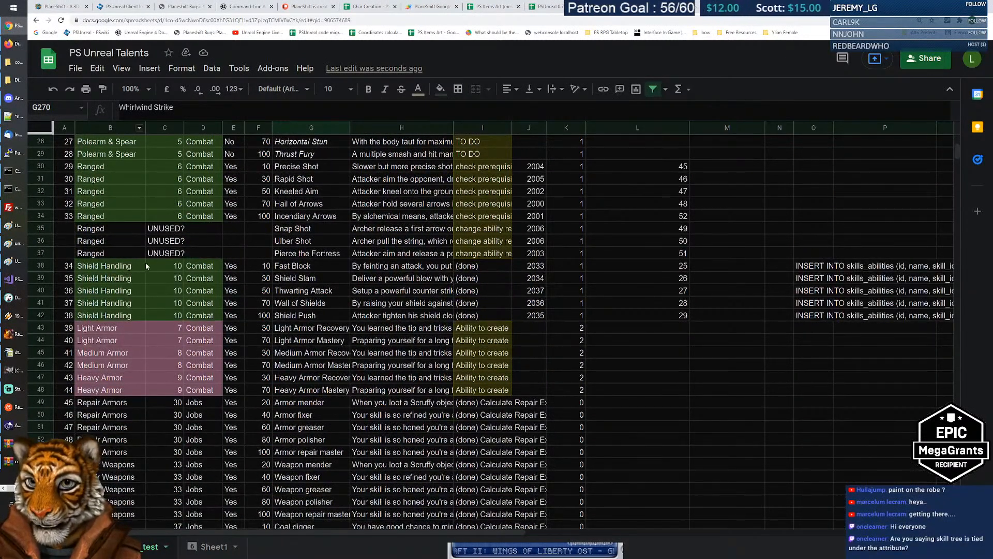
pyautogui.click(38, 266)
pyautogui.rightClick(38, 266)
pyautogui.click(280, 279)
pyautogui.moveTo(44, 266); pyautogui.dragTo(37, 315)
pyautogui.rightClick(37, 315)
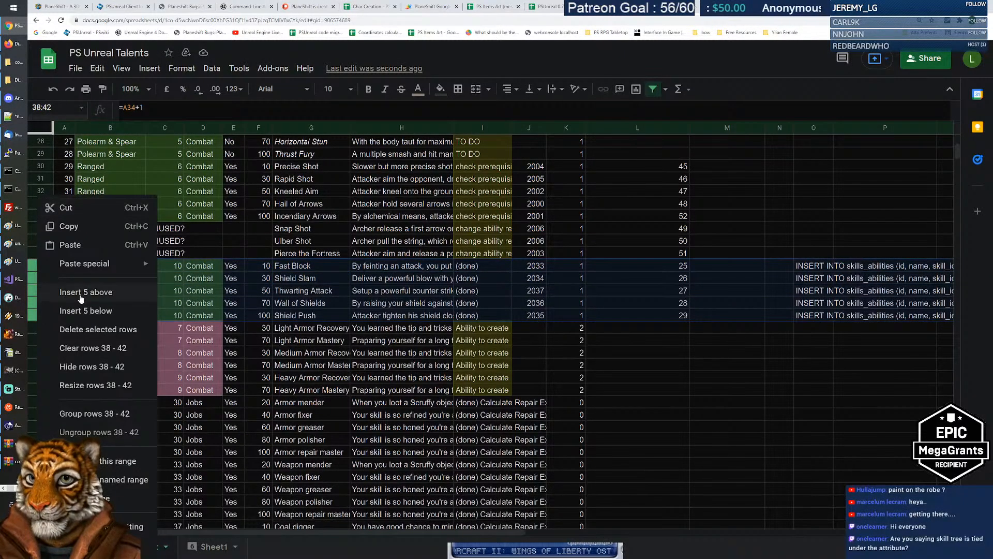
pyautogui.click(113, 299)
# Clear the green formatting from the new blank cells B38:D42.
pyautogui.click(305, 267)
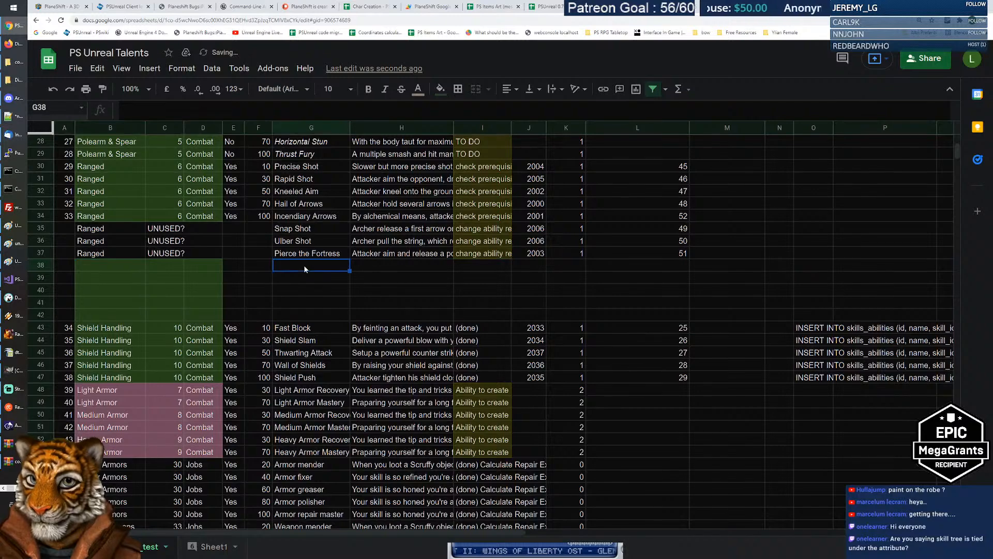
pyautogui.moveTo(120, 262); pyautogui.dragTo(204, 313)
pyautogui.hotkey('ctrl', '\\')
pyautogui.click(293, 262)
# Place the five former Barbaric talent rows from B271:L275 into the blank rows at B38:L42.
pyautogui.click(122, 265)
pyautogui.press('pagedown')
pyautogui.press('pagedown')
pyautogui.press('pagedown')
pyautogui.press('pagedown')
pyautogui.press('pagedown')
pyautogui.press('pagedown')
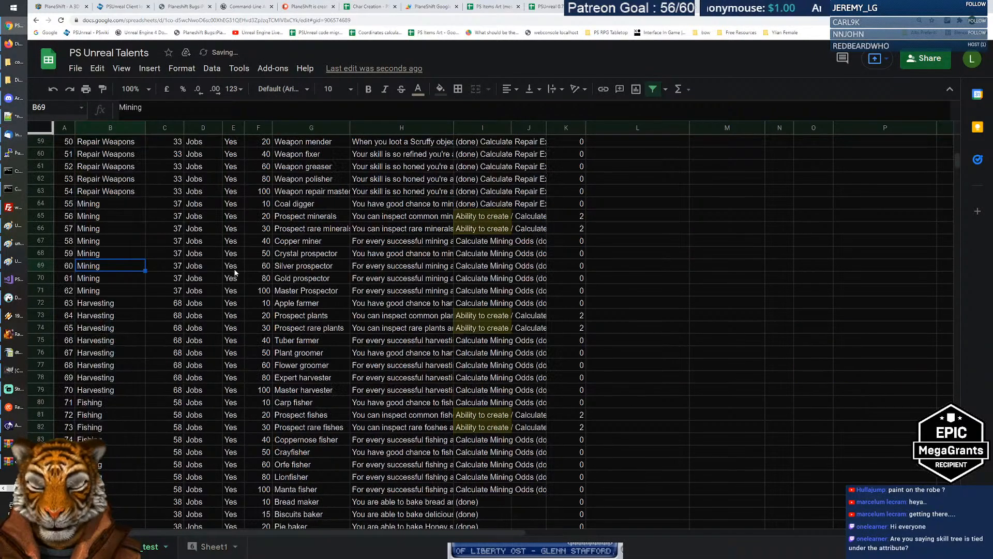
pyautogui.press('pagedown')
pyautogui.press('pagedown')
pyautogui.press('pageup')
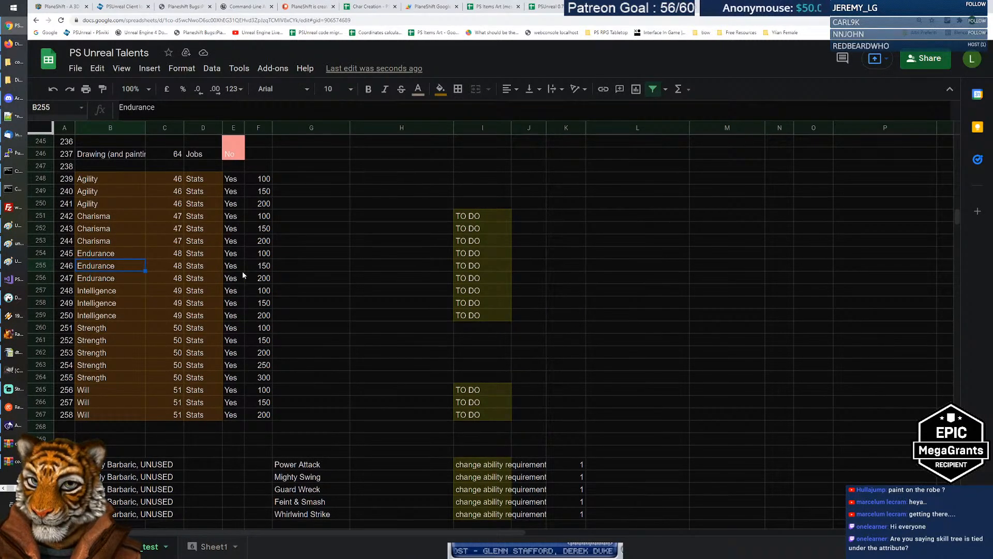
pyautogui.scroll(-4, 237, 272)
pyautogui.moveTo(120, 254); pyautogui.dragTo(632, 313)
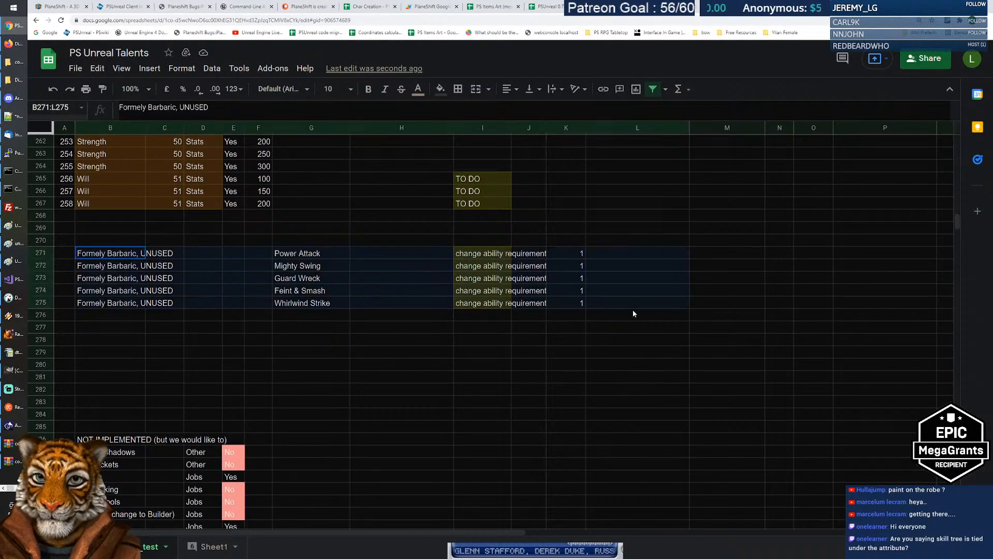
pyautogui.hotkey('ctrl', 'z')
pyautogui.press('pageup')
pyautogui.press('pageup')
pyautogui.press('pageup')
pyautogui.press('pageup')
pyautogui.press('pageup')
pyautogui.press('pageup')
pyautogui.press('pageup')
pyautogui.press('pageup')
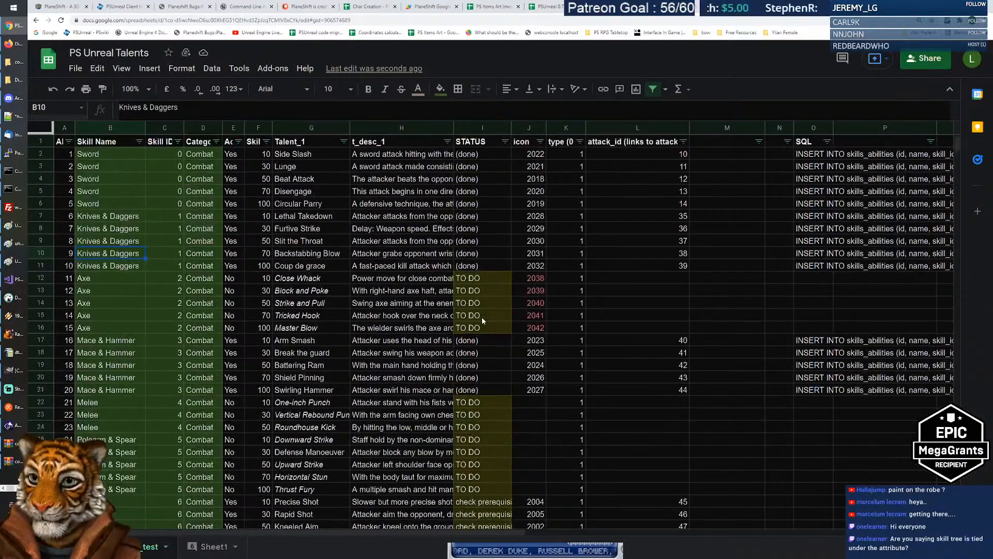
pyautogui.press('pagedown')
pyautogui.click(151, 214)
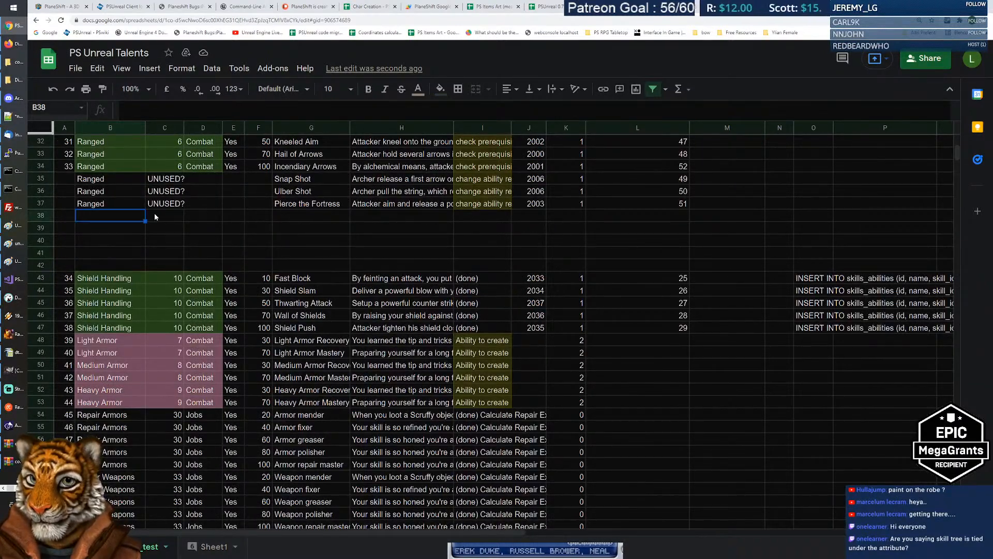
pyautogui.hotkey('ctrl', 'v')
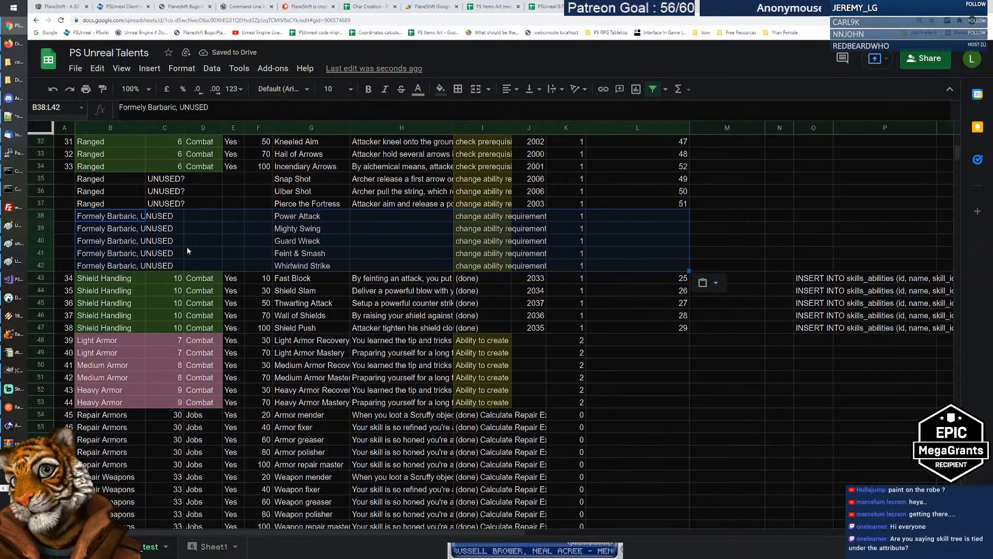
# Review the Combat talent rows around the unused Ranged and former Barbaric talents, from the Sword rows down to the armor skills.
pyautogui.scroll(4, 187, 246)
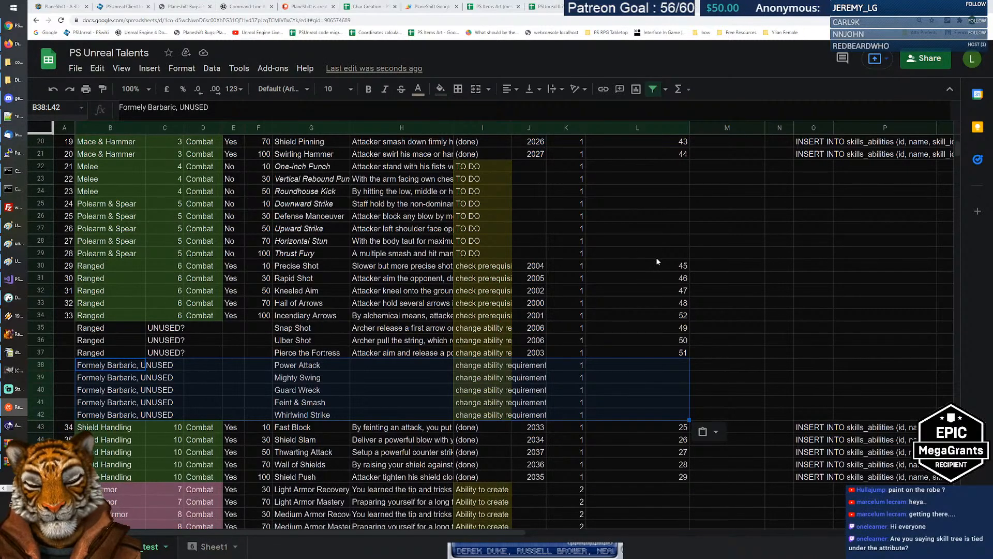
pyautogui.click(231, 340)
pyautogui.press('Left')
pyautogui.press('Down')
pyautogui.click(238, 351)
pyautogui.scroll(-2, 293, 334)
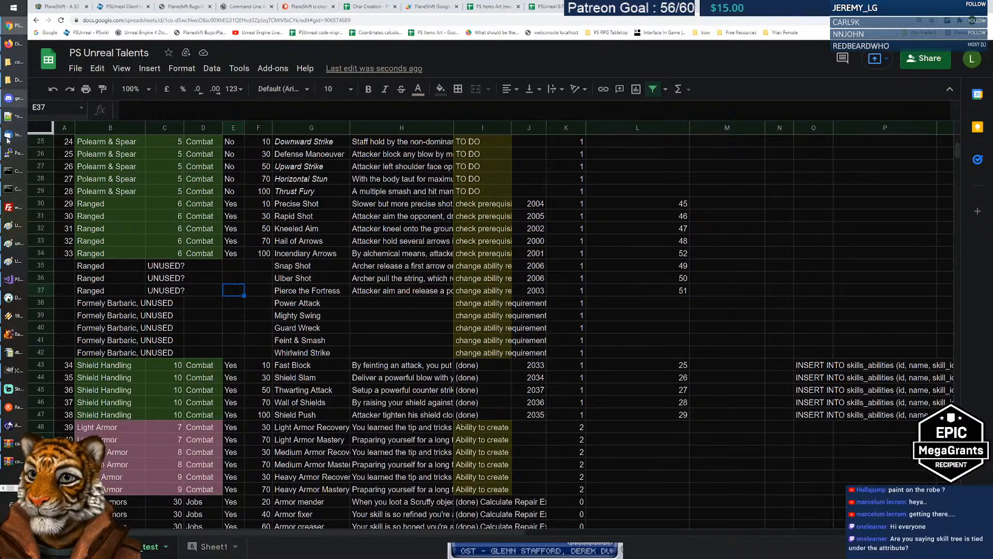
pyautogui.moveTo(14, 273)
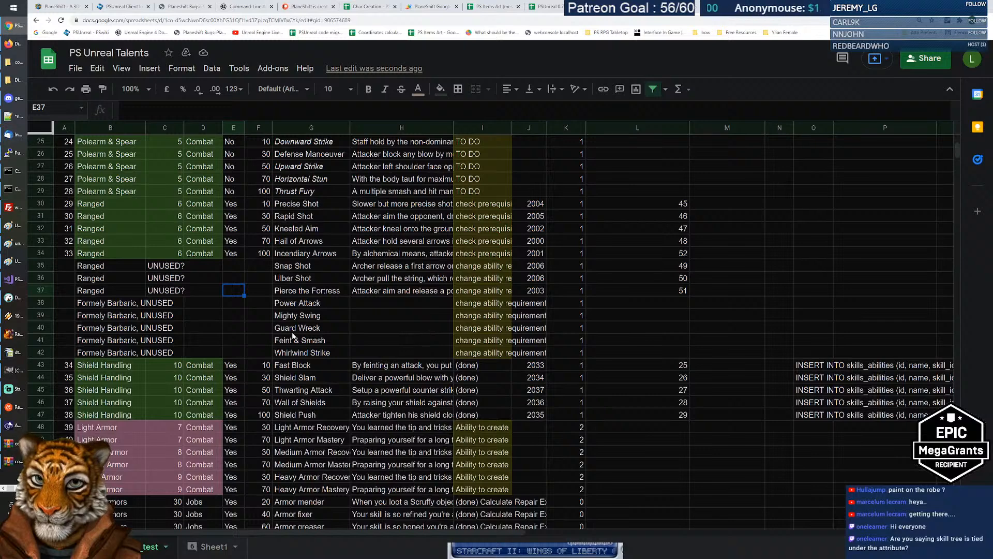
pyautogui.scroll(-2, 292, 336)
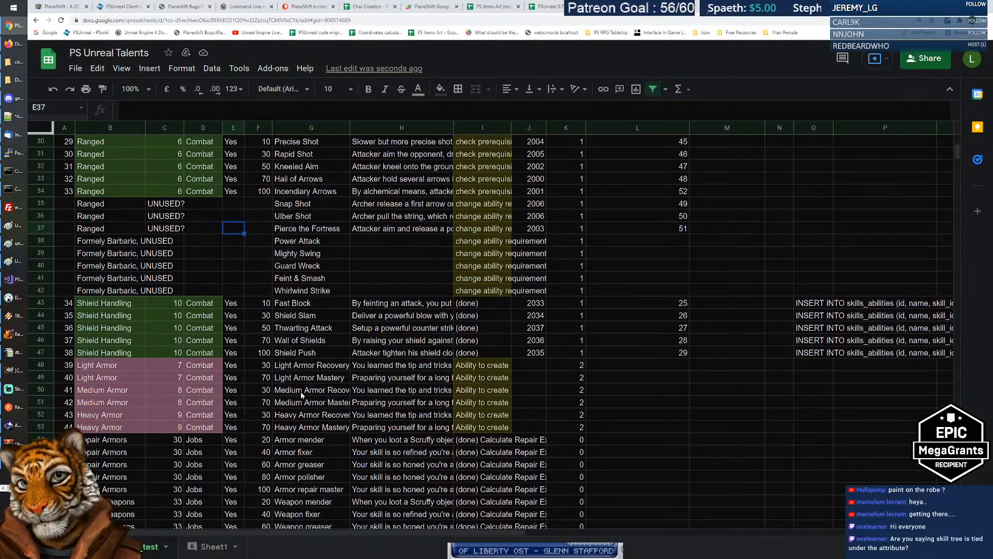
pyautogui.scroll(5, 305, 392)
pyautogui.scroll(3, 301, 394)
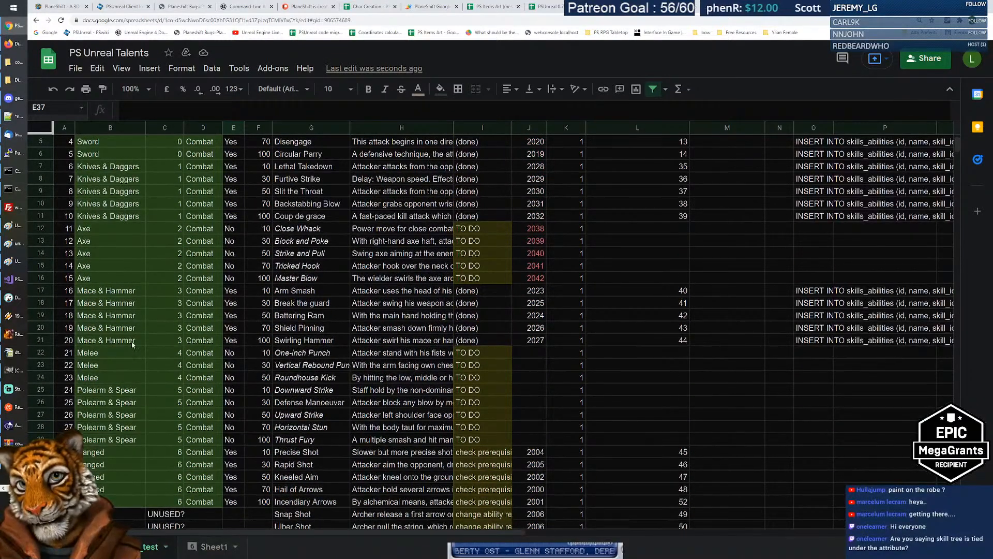
# Check the Melee talents down to Roundhouse Kick in G24, and bring up the "What are hafted weapons?" page.
pyautogui.moveTo(115, 355); pyautogui.dragTo(305, 379)
pyautogui.click(304, 378)
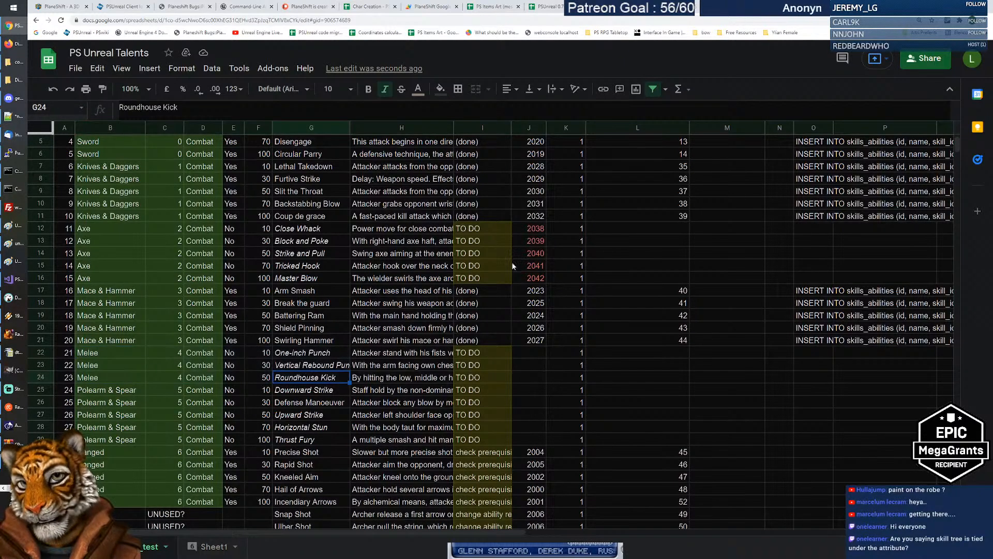
pyautogui.hotkey('ctrl', 'Tab')
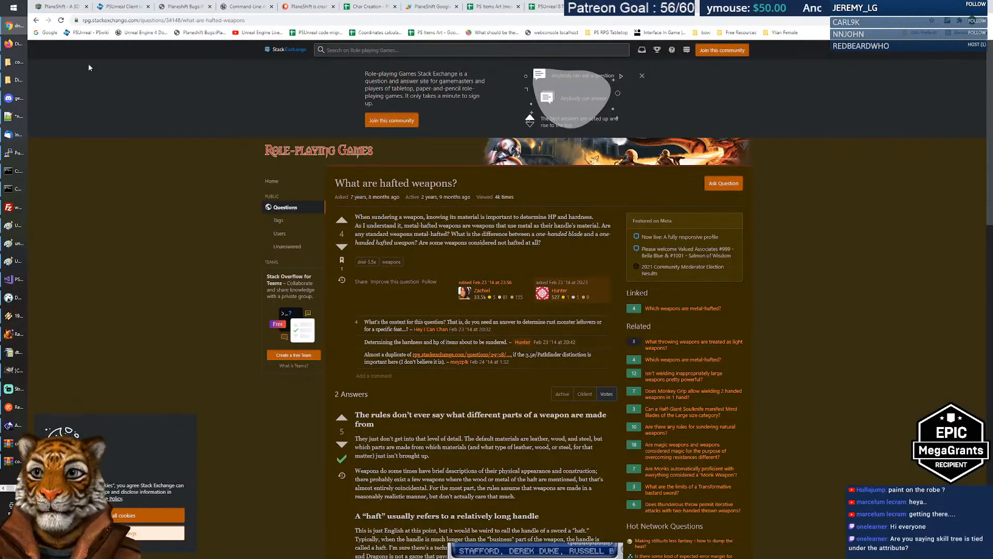
# Search Google for "melee", read the definition and translation, and close the results page.
pyautogui.write('mell')
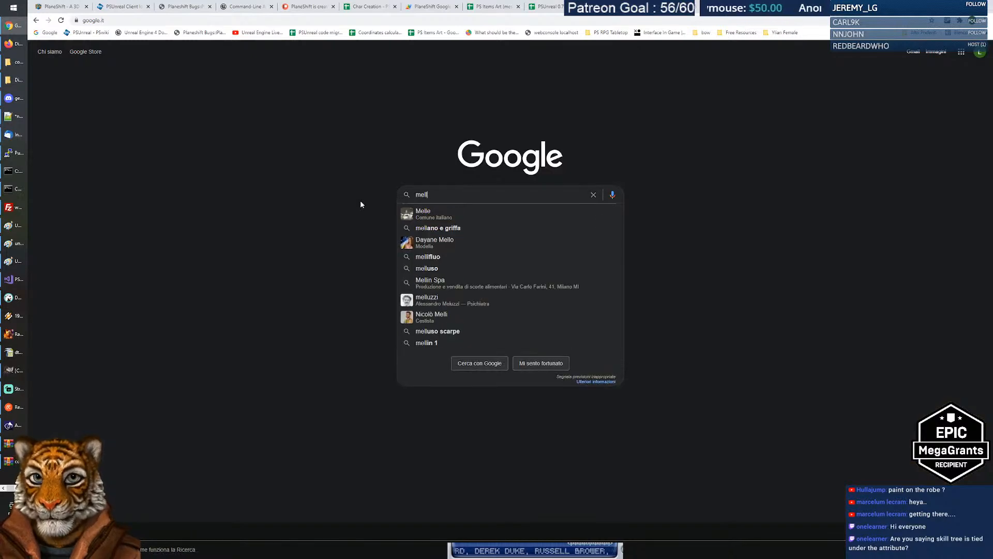
pyautogui.press('BackSpace')
pyautogui.write('ee')
pyautogui.press('Return')
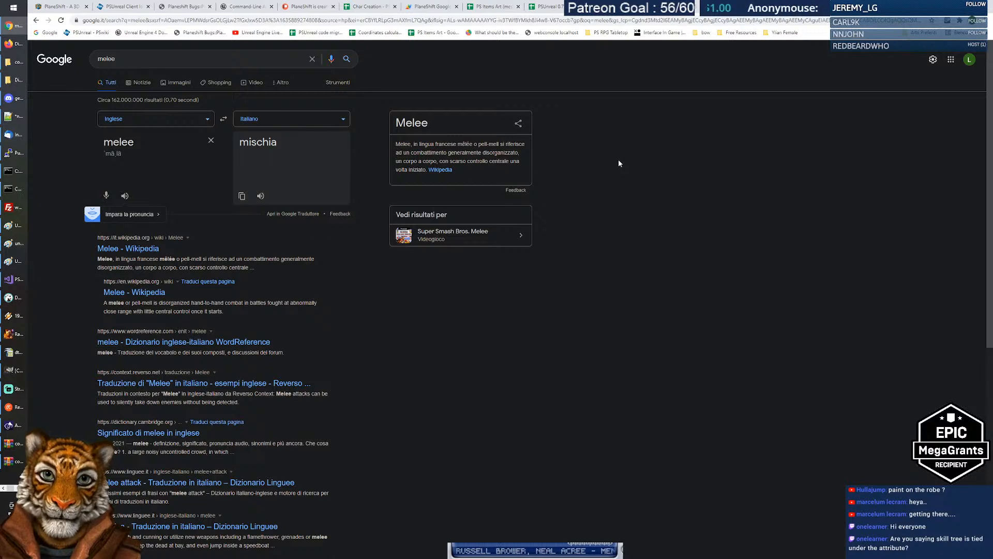
pyautogui.doubleClick(412, 123)
pyautogui.click(412, 123)
pyautogui.doubleClick(414, 123)
pyautogui.click(228, 226)
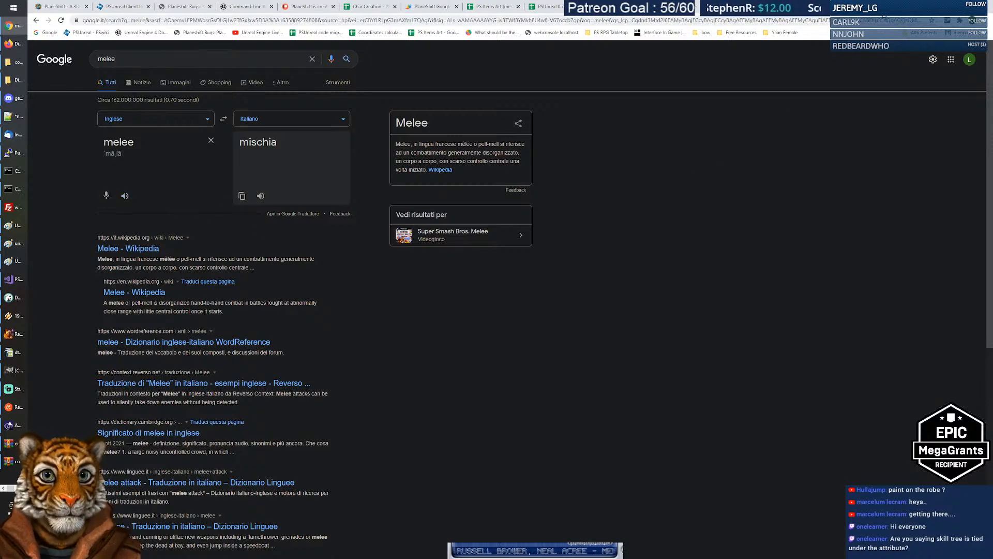
pyautogui.hotkey('ctrl', 'w')
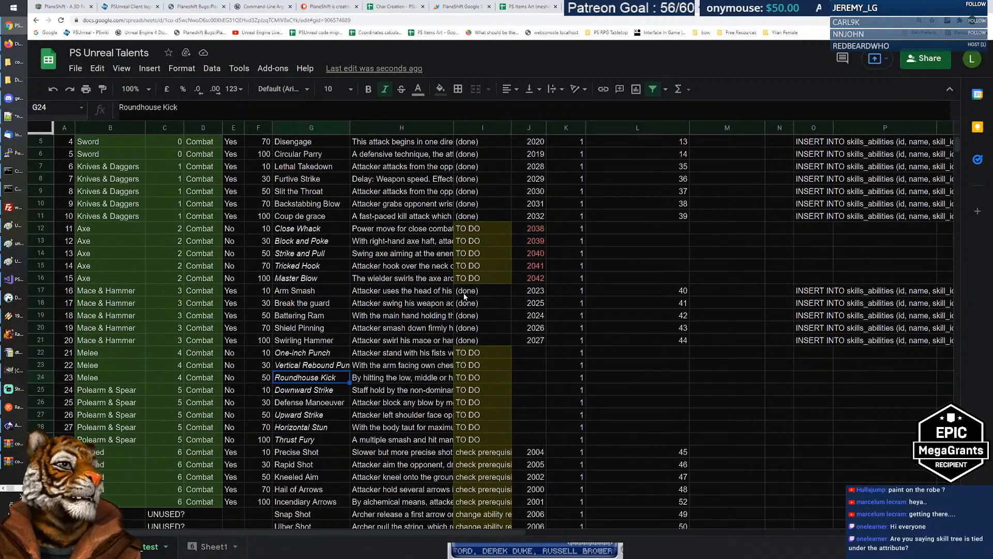
# Insert two blank rows above the first Polearm & Spear row, directly below the Melee talent Roundhouse Kick.
pyautogui.click(535, 372)
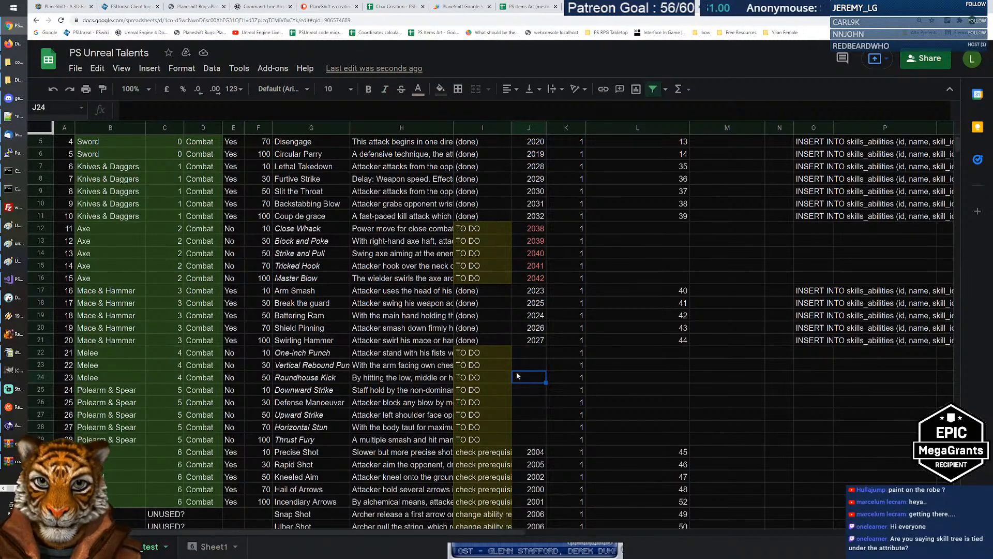
pyautogui.click(109, 377)
pyautogui.moveTo(105, 350); pyautogui.dragTo(101, 375)
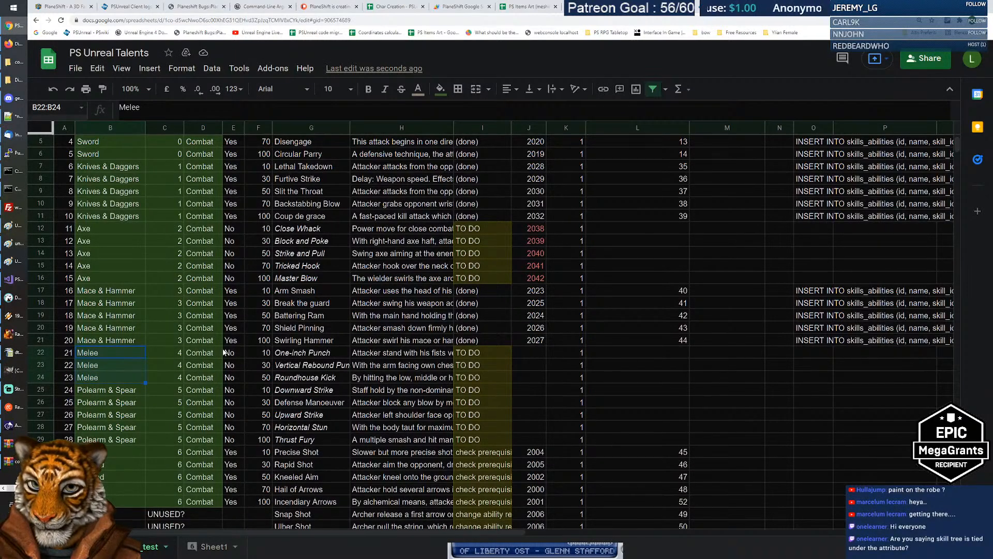
pyautogui.scroll(-2, 224, 352)
pyautogui.click(38, 330)
pyautogui.rightClick(38, 330)
pyautogui.click(83, 302)
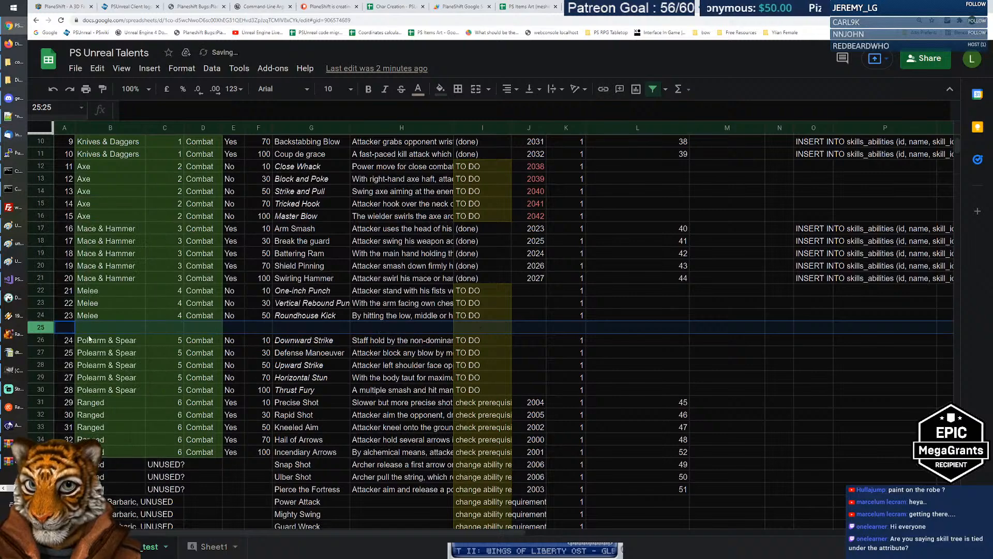
pyautogui.rightClick(40, 327)
pyautogui.click(80, 295)
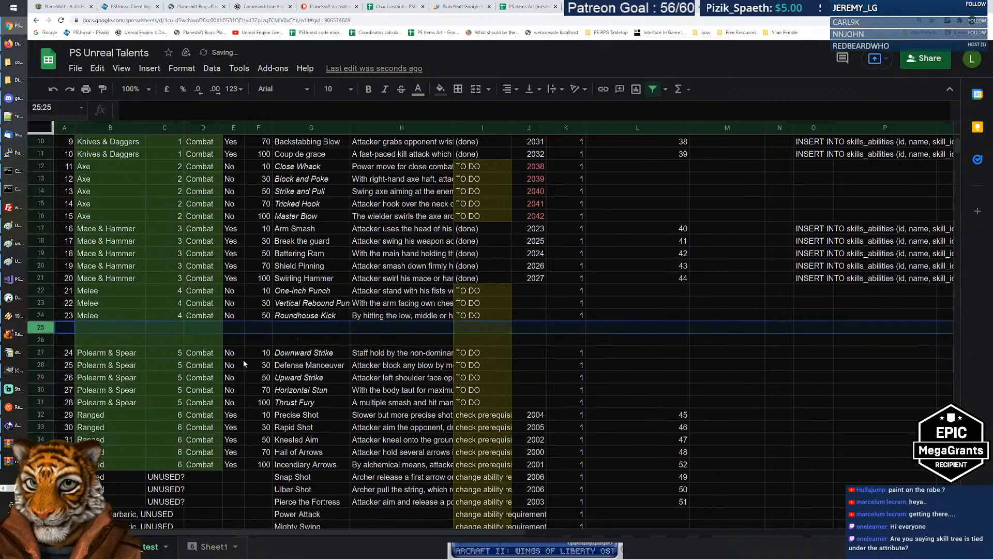
# Review the former Barbaric talents in G40:G44, from Power Attack to Whirlwind Strike.
pyautogui.scroll(3, 339, 329)
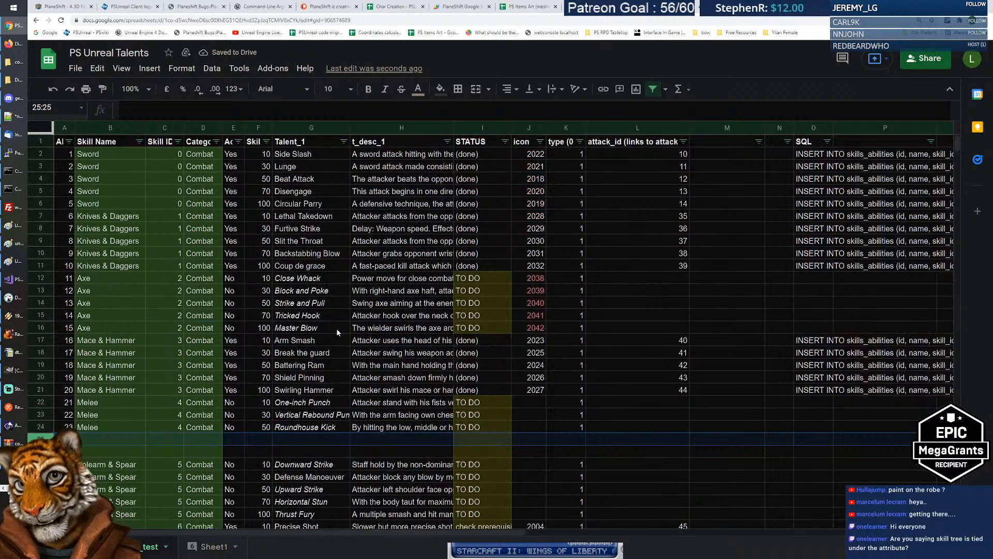
pyautogui.scroll(-9, 337, 328)
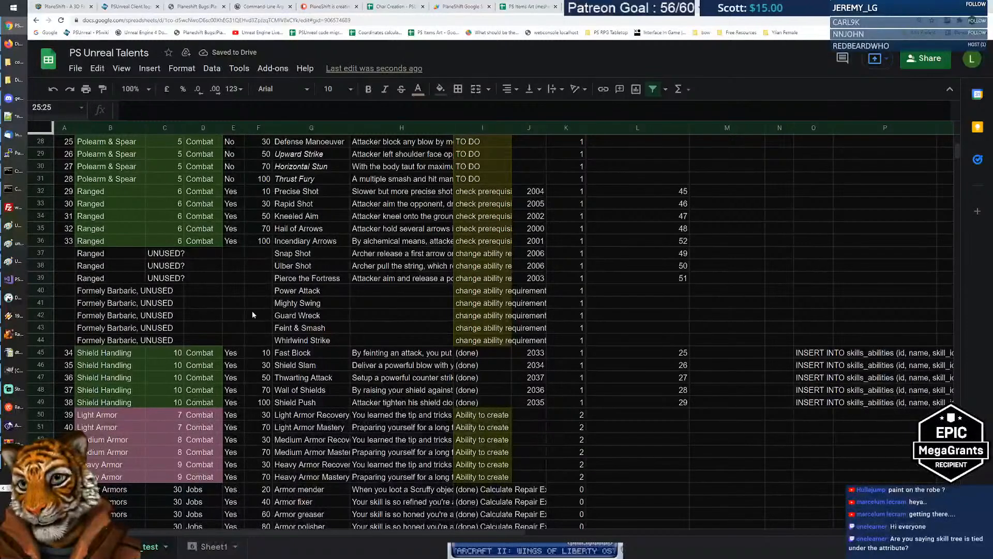
pyautogui.click(282, 291)
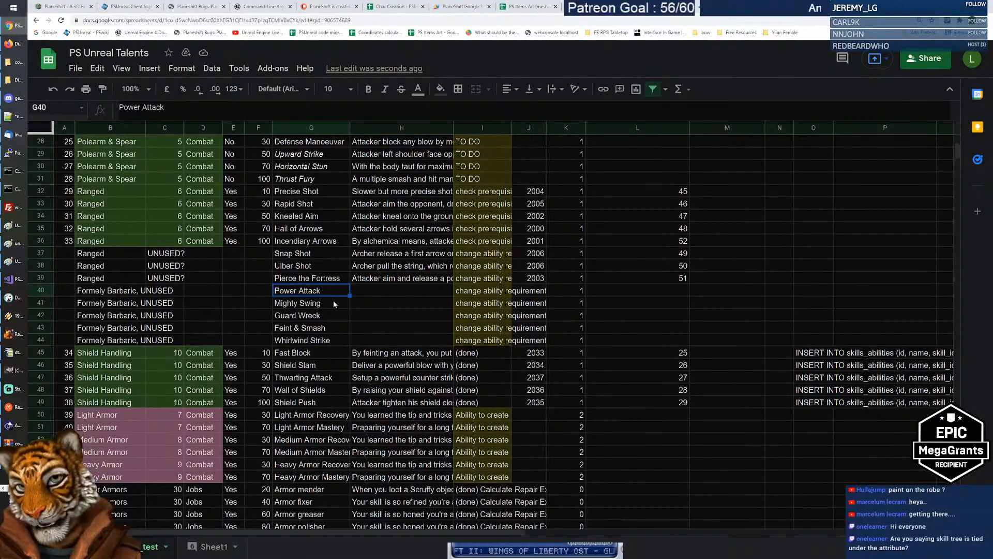
pyautogui.click(321, 302)
pyautogui.click(322, 315)
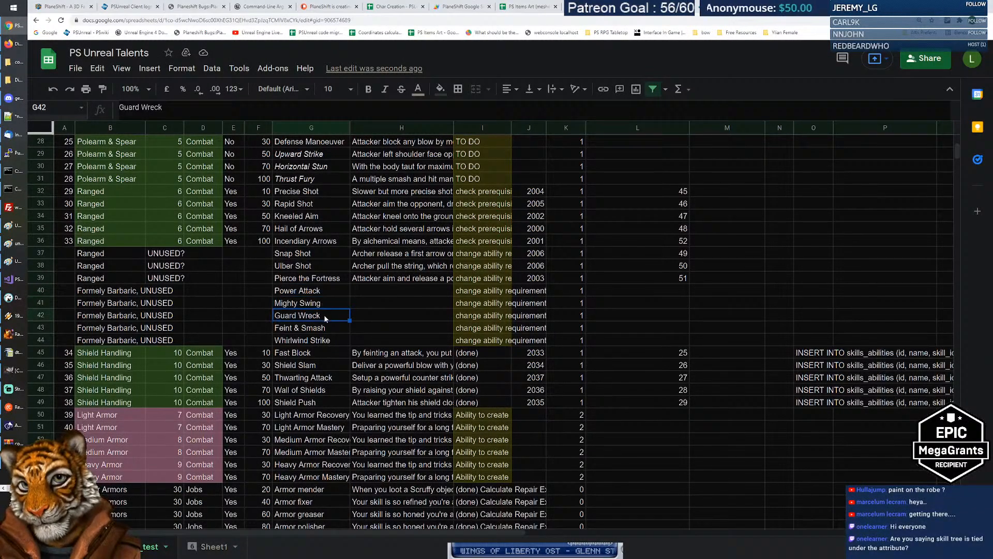
pyautogui.click(323, 328)
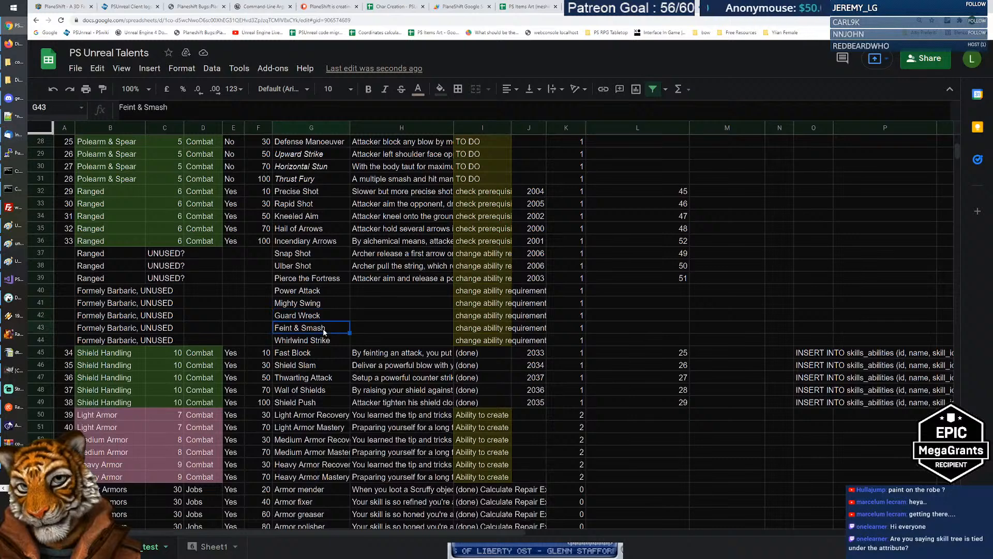
pyautogui.click(327, 341)
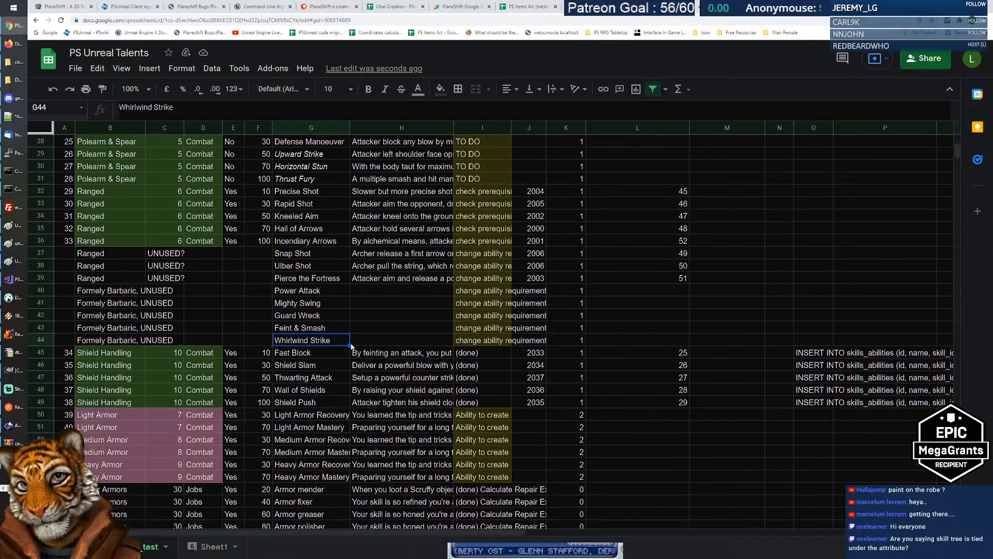
pyautogui.click(314, 293)
pyautogui.press('Down')
pyautogui.click(316, 292)
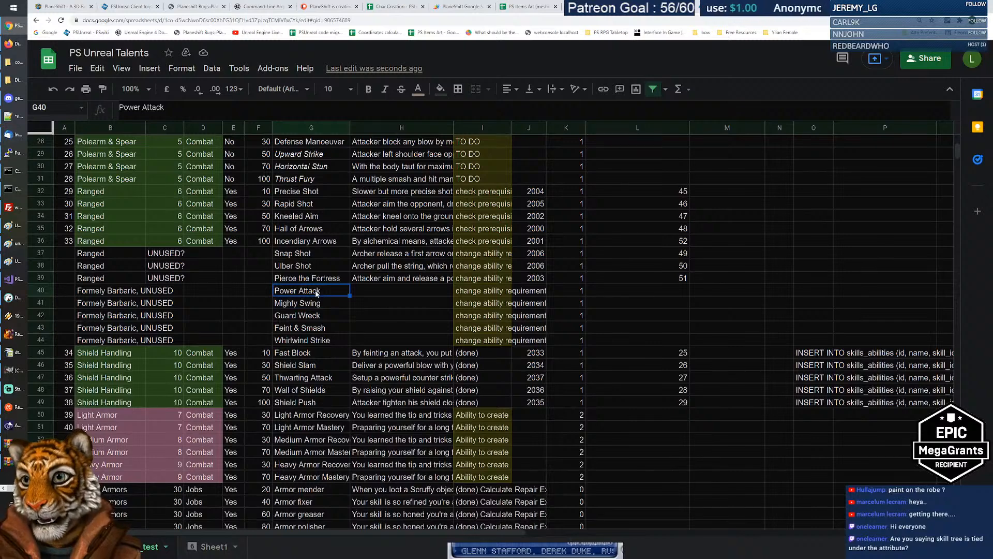
pyautogui.click(325, 304)
pyautogui.click(325, 292)
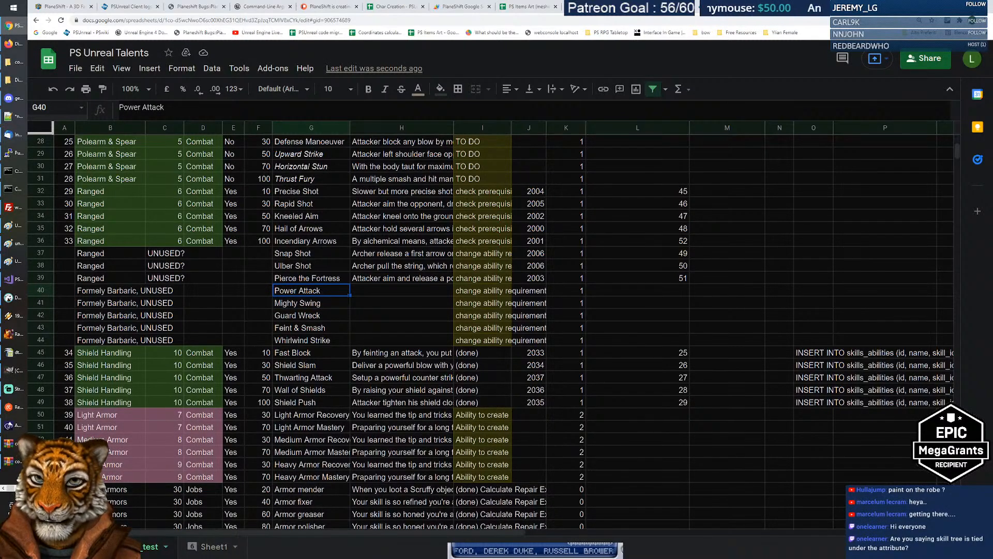
# Switch to DBeaver, filter the attacks table for names containing "power", and read the full attack description of Power Attack.
pyautogui.hotkey('alt', 'Tab')
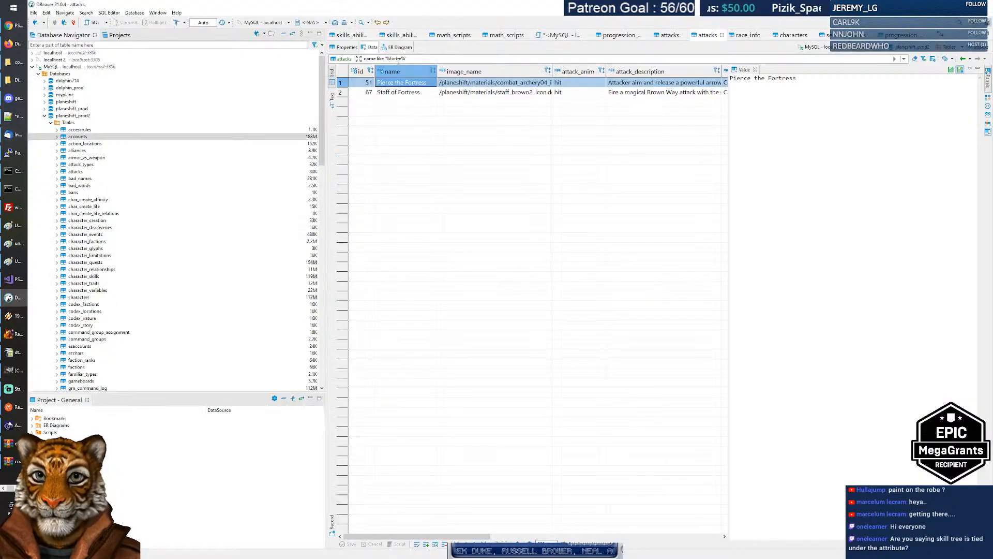
pyautogui.doubleClick(398, 58)
pyautogui.write('power')
pyautogui.press('Return')
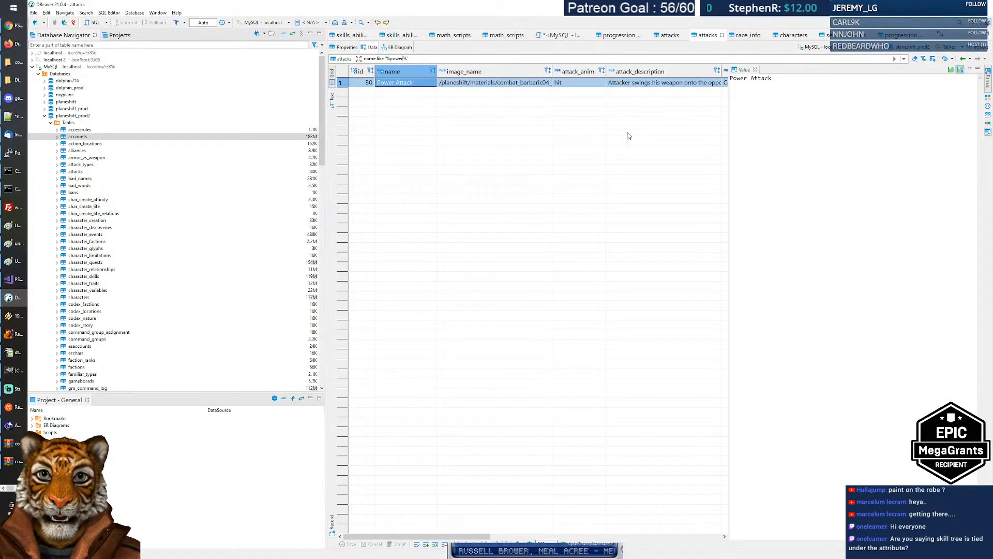
pyautogui.click(652, 84)
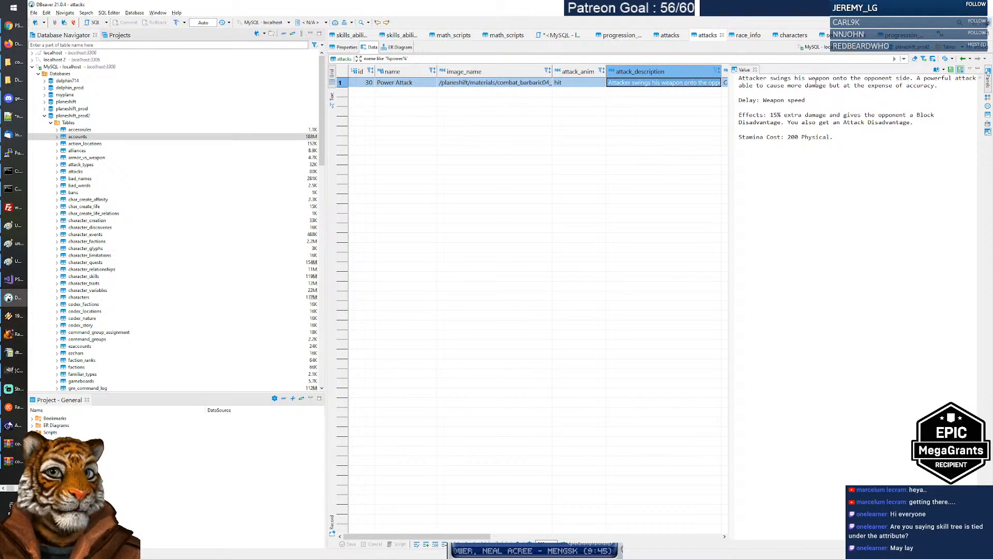
pyautogui.moveTo(954, 87); pyautogui.dragTo(697, 72)
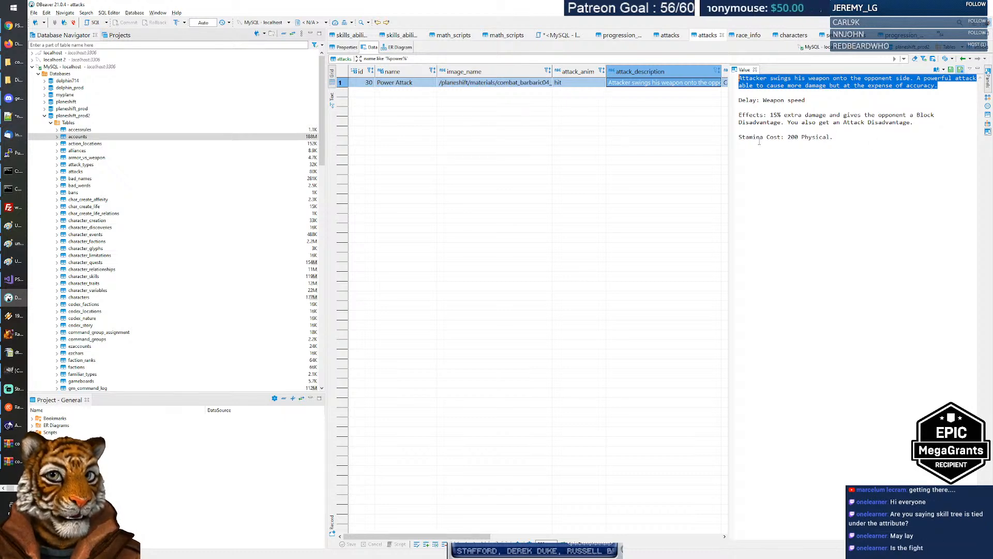
pyautogui.moveTo(840, 141); pyautogui.dragTo(737, 77)
pyautogui.click(889, 175)
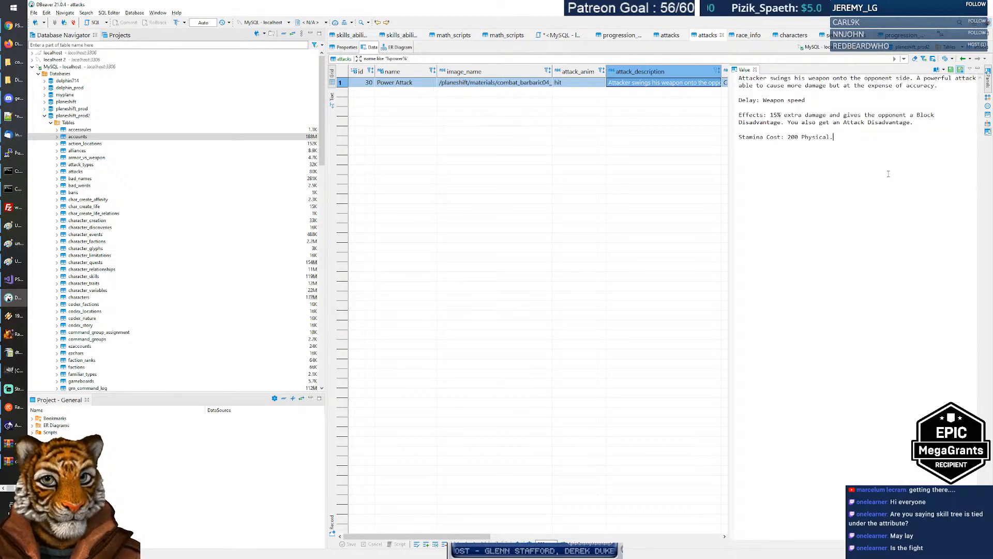
# Pick Hail of Arrows in the talent sheet, filter DBeaver's attacks table for names containing "arrows", and read its attack description.
pyautogui.hotkey('alt', 'Tab')
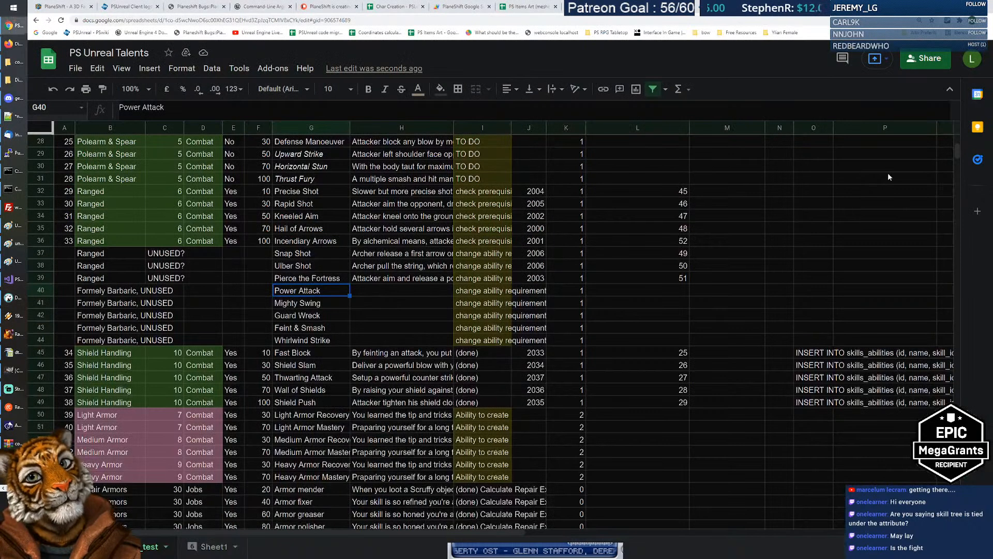
pyautogui.click(330, 231)
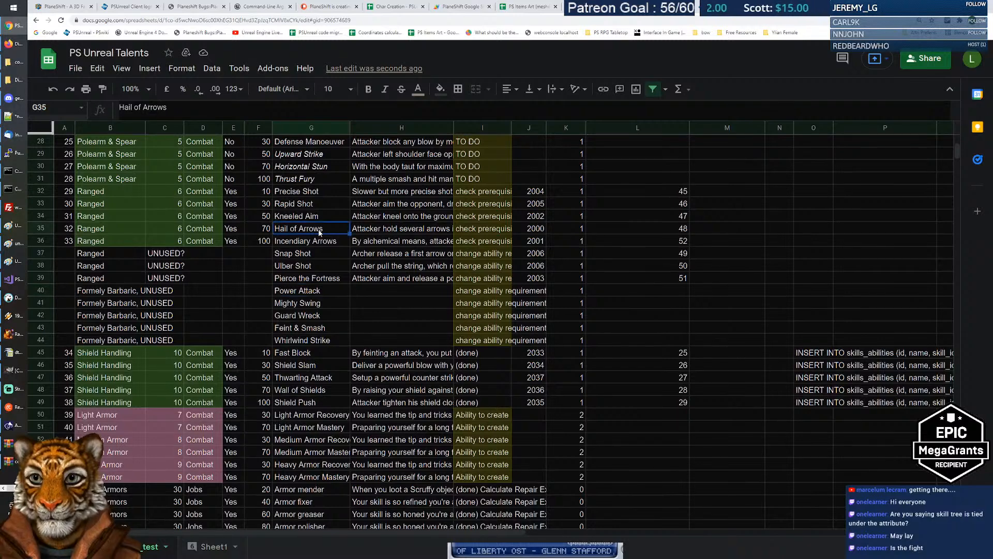
pyautogui.hotkey('alt', 'Tab')
pyautogui.doubleClick(397, 59)
pyautogui.write('arrows')
pyautogui.press('Return')
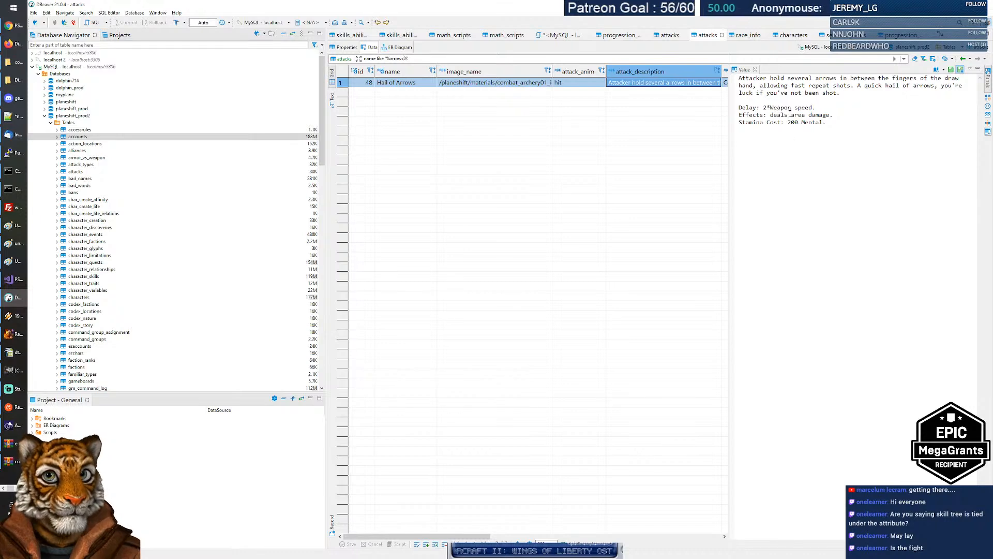
pyautogui.moveTo(826, 123); pyautogui.dragTo(693, 59)
pyautogui.moveTo(867, 142); pyautogui.dragTo(693, 60)
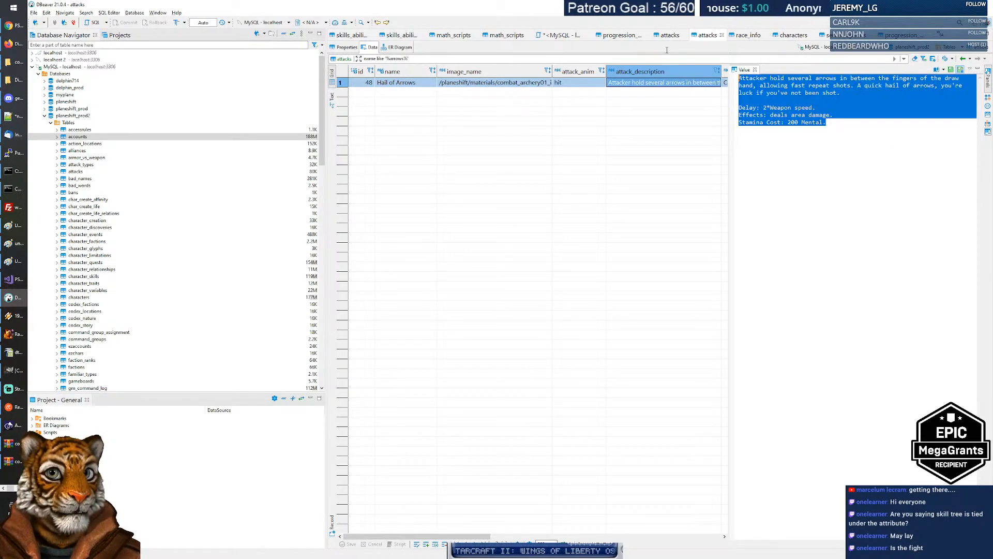
pyautogui.click(871, 139)
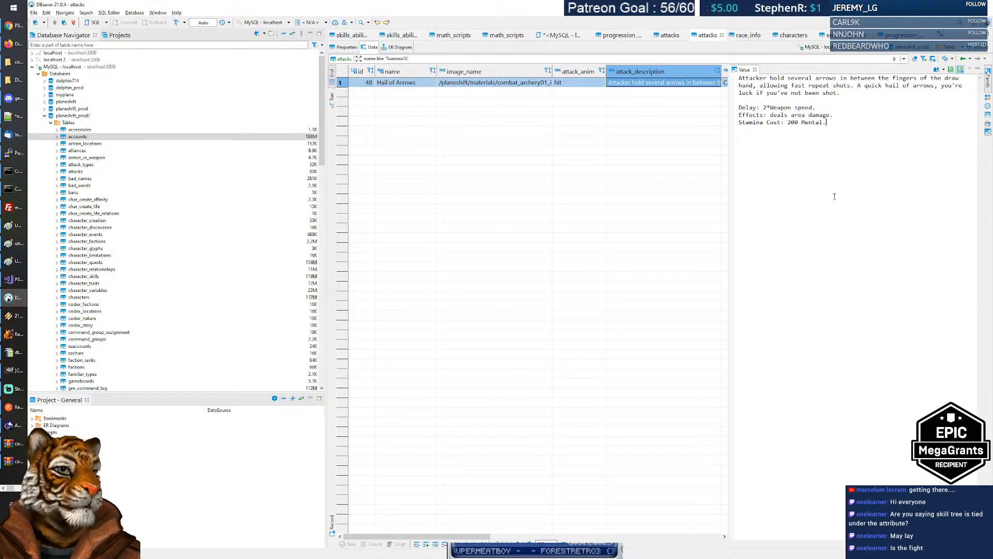
pyautogui.moveTo(842, 135); pyautogui.dragTo(739, 77)
pyautogui.click(847, 150)
pyautogui.click(849, 160)
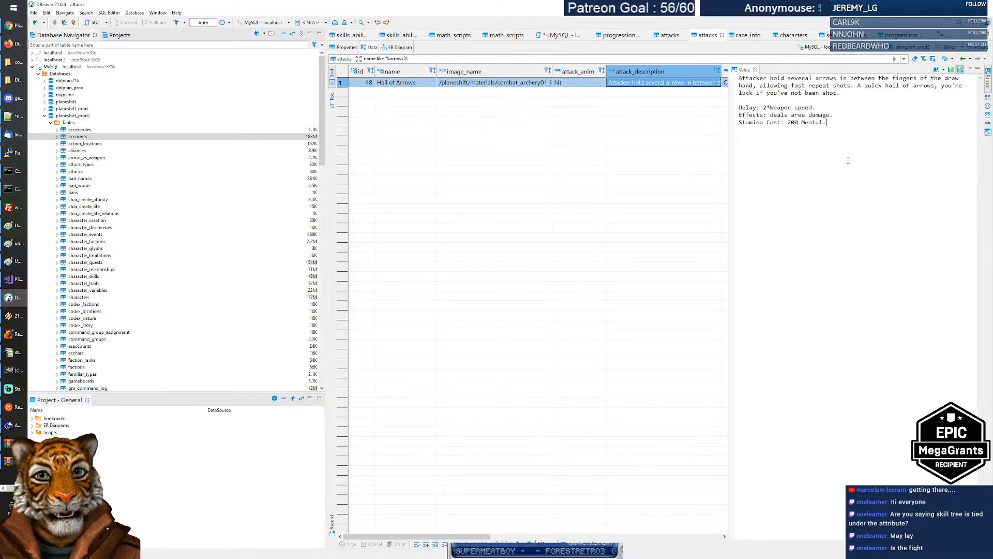
pyautogui.moveTo(848, 123); pyautogui.dragTo(738, 77)
pyautogui.click(869, 151)
# Return to PS Unreal Talents and copy the Melee skill name from B24 into the blank cells B25:B26.
pyautogui.hotkey('alt', 'Tab')
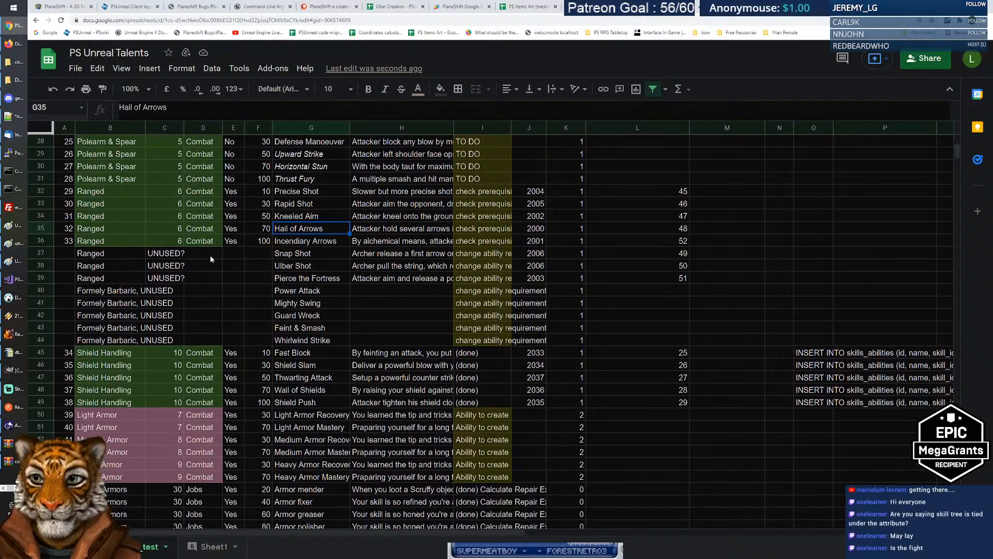
pyautogui.scroll(5, 300, 280)
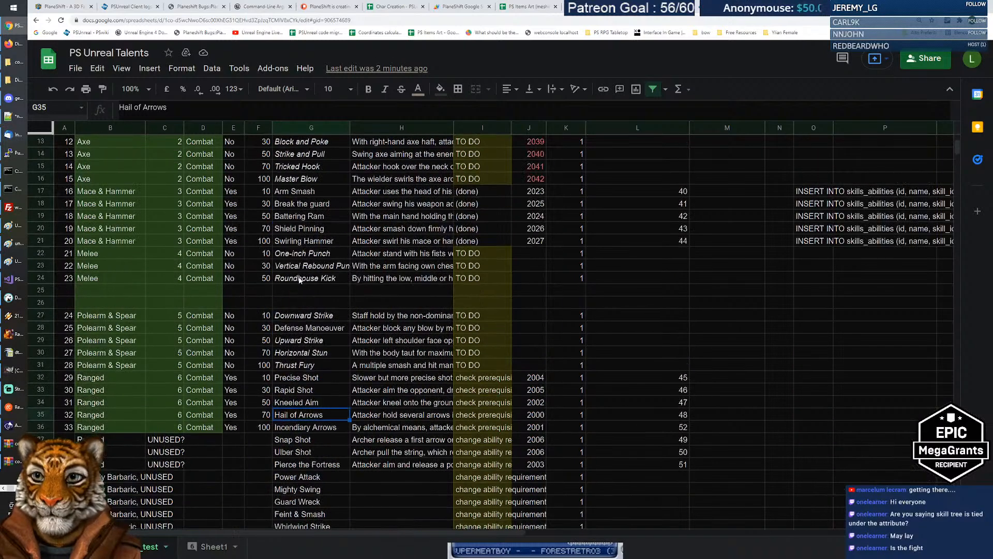
pyautogui.moveTo(100, 291); pyautogui.dragTo(101, 304)
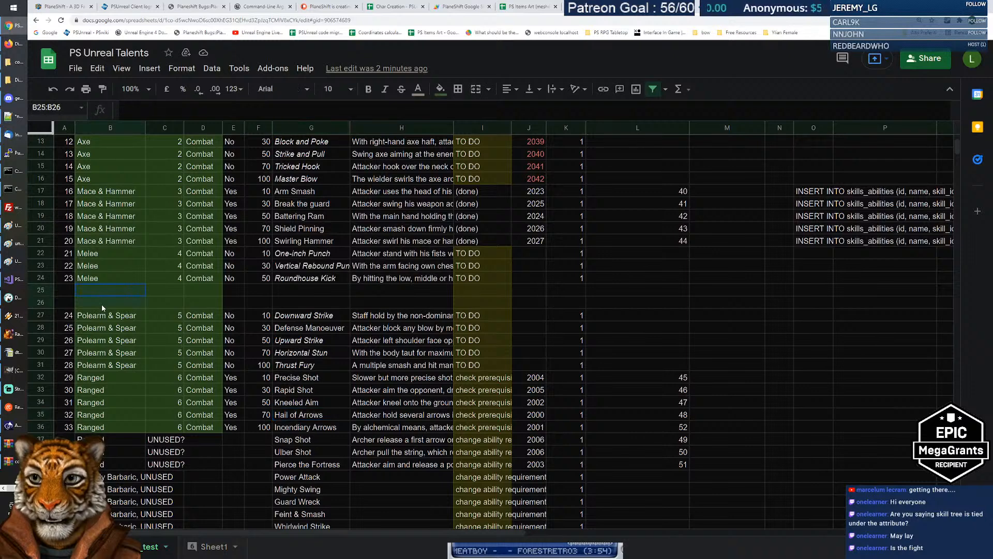
pyautogui.click(106, 279)
pyautogui.hotkey('ctrl', 'c')
pyautogui.moveTo(106, 289); pyautogui.dragTo(106, 304)
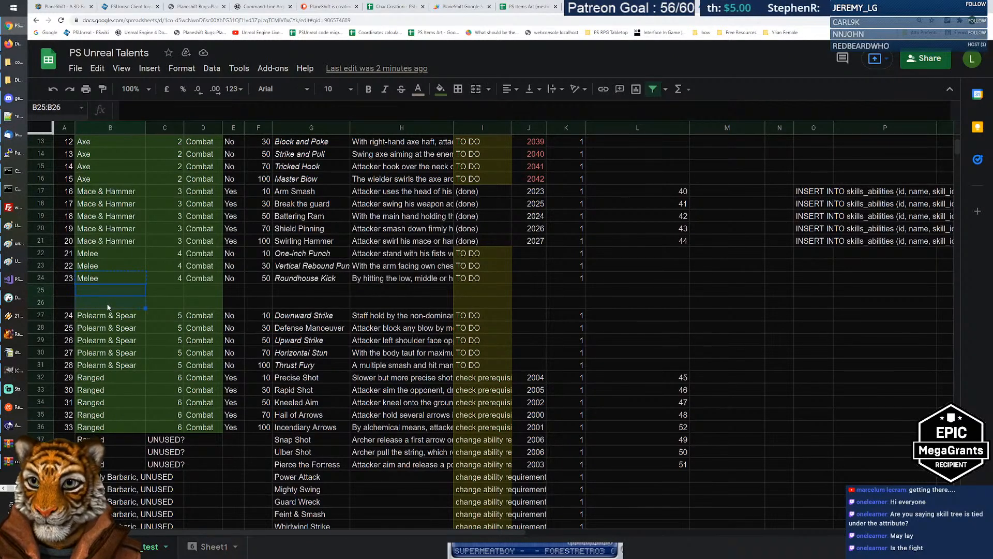
pyautogui.hotkey('ctrl', 'v')
# Copy skill ID 4 and category Combat from C24:D24 into C25:D26.
pyautogui.click(174, 278)
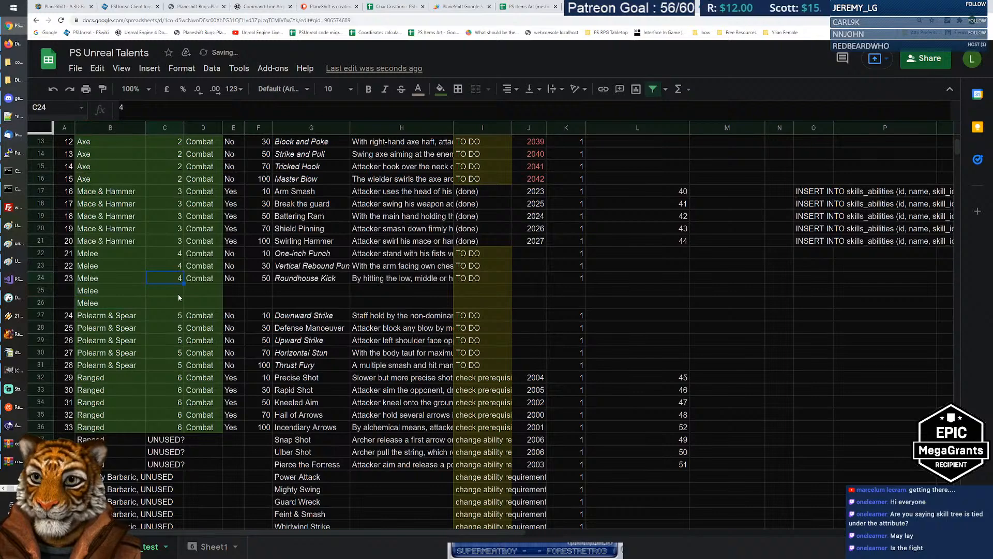
pyautogui.scroll(4, 165, 294)
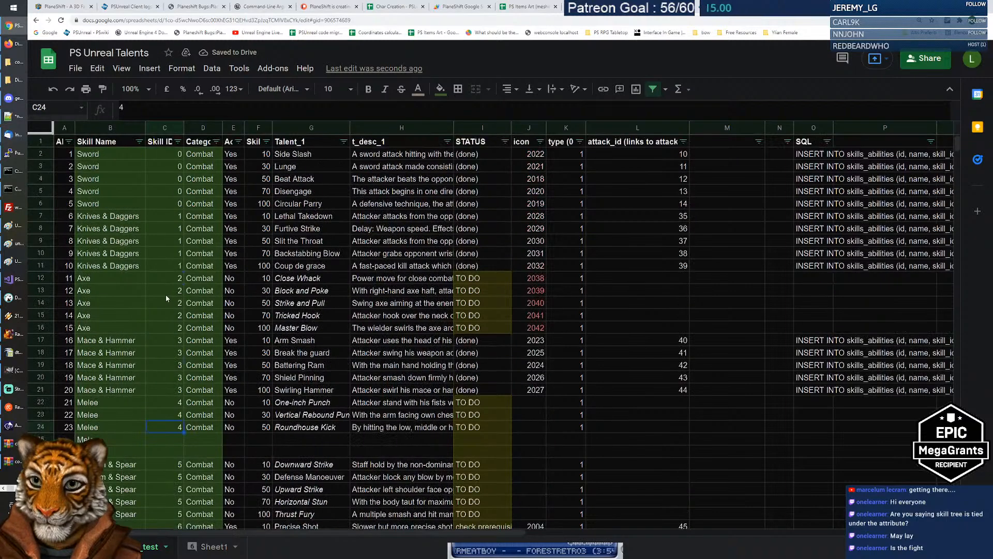
pyautogui.scroll(-4, 167, 299)
pyautogui.keyDown('shift'); pyautogui.click(201, 279); pyautogui.keyUp('shift')
pyautogui.hotkey('ctrl', 'c')
pyautogui.moveTo(174, 292); pyautogui.dragTo(171, 307)
pyautogui.hotkey('ctrl', 'v')
# Copy the value No from E24 into E25 and E26, and check the column's header in E1.
pyautogui.click(243, 277)
pyautogui.hotkey('ctrl', 'c')
pyautogui.click(239, 288)
pyautogui.hotkey('ctrl', 'v')
pyautogui.click(235, 299)
pyautogui.hotkey('ctrl', 'v')
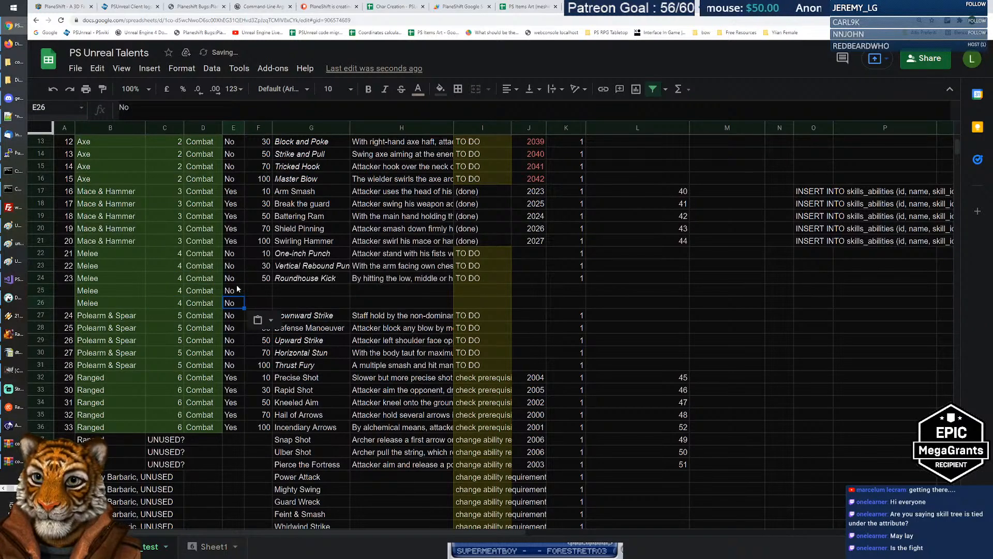
pyautogui.scroll(4, 235, 299)
pyautogui.click(229, 144)
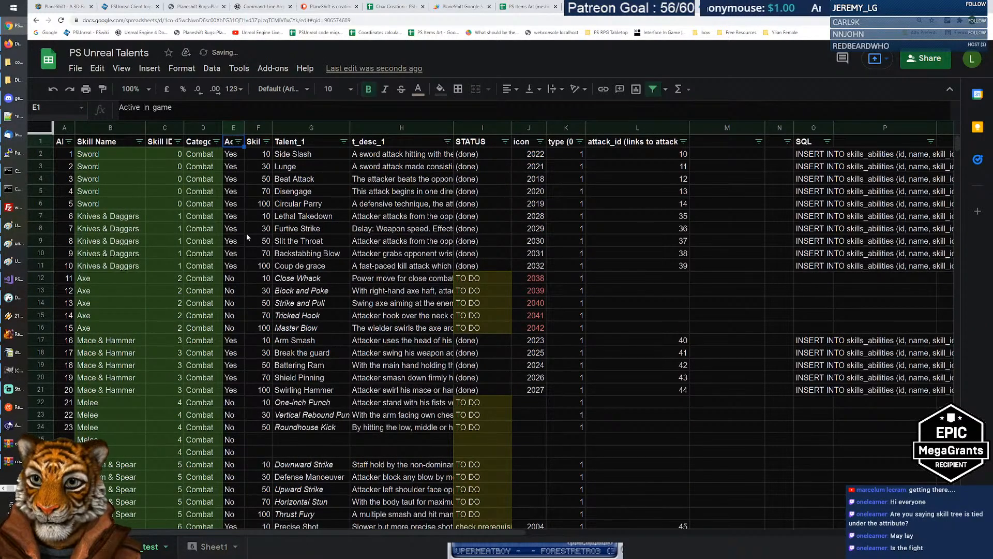
# Enter 70 in F25 and 100 in F26 for the two new Melee rows, and select the empty talent name cell G25.
pyautogui.scroll(-5, 246, 240)
pyautogui.scroll(1, 246, 241)
pyautogui.scroll(1, 245, 249)
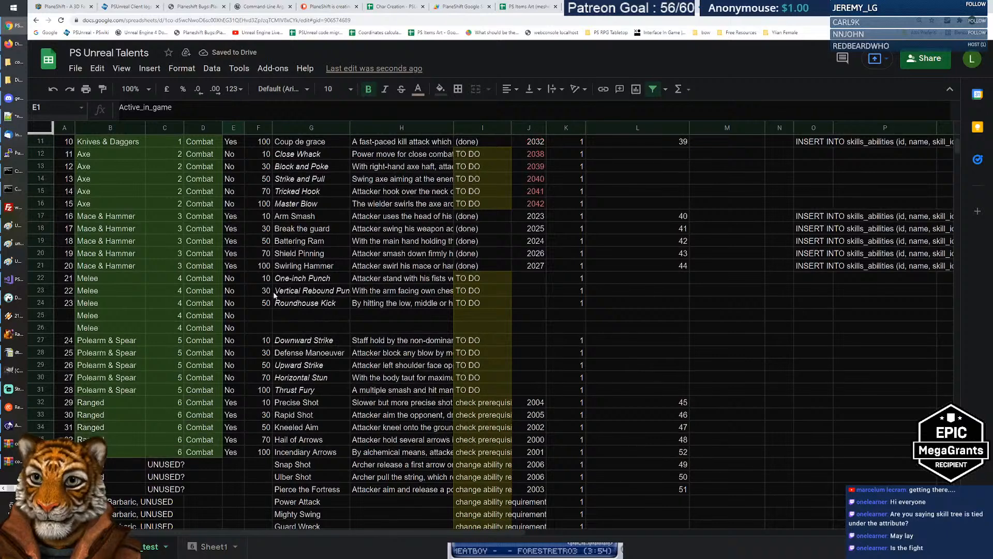
pyautogui.click(265, 313)
pyautogui.write('70')
pyautogui.press('Return')
pyautogui.write('100')
pyautogui.press('Return')
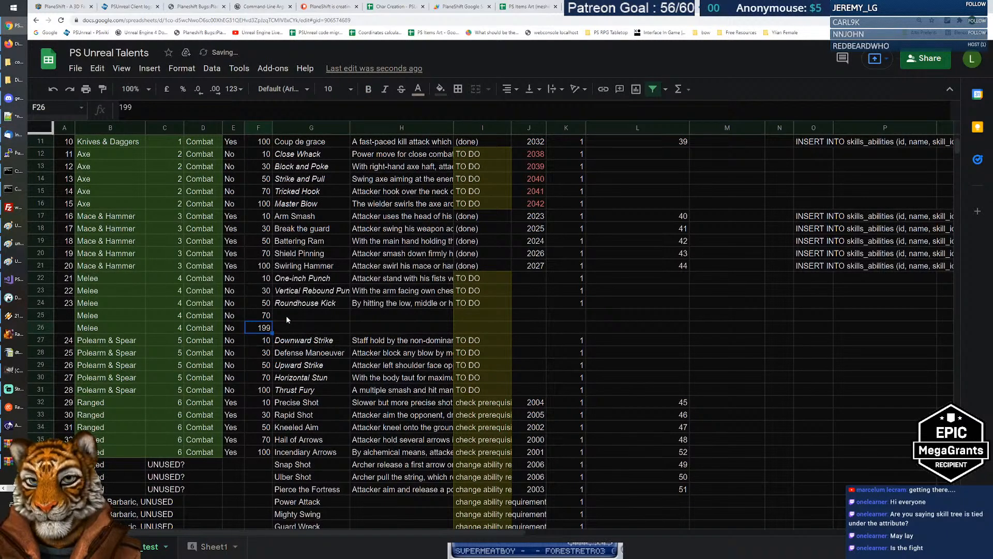
pyautogui.press('Up')
pyautogui.press('Up')
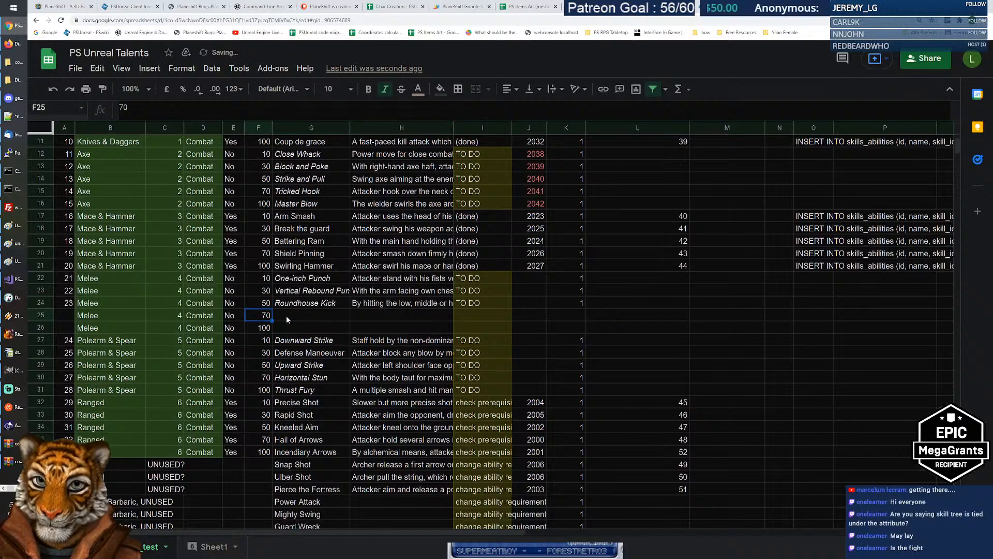
pyautogui.click(287, 316)
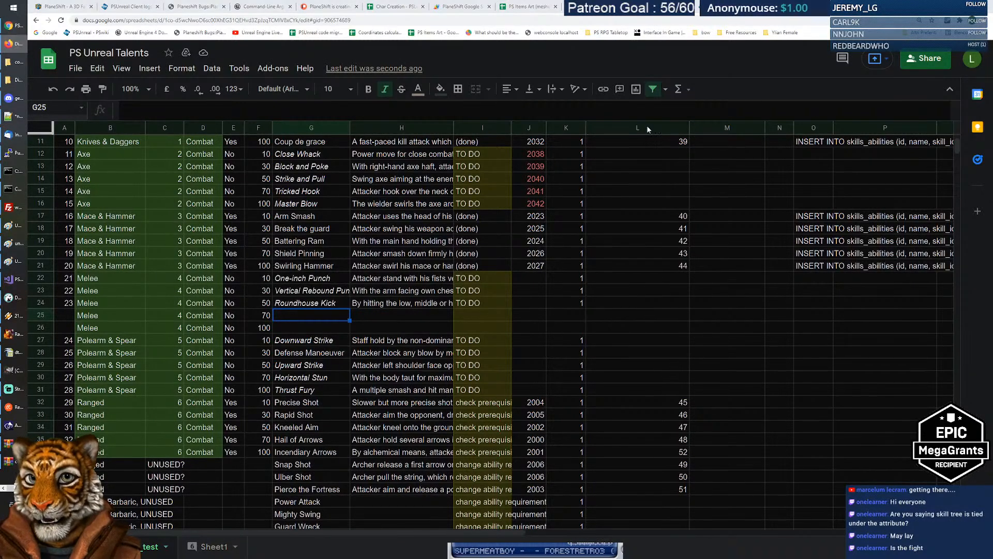
# Search Google in a new tab for "melee halfmoon" and check both its image results and its web results.
pyautogui.hotkey('ctrl', 't')
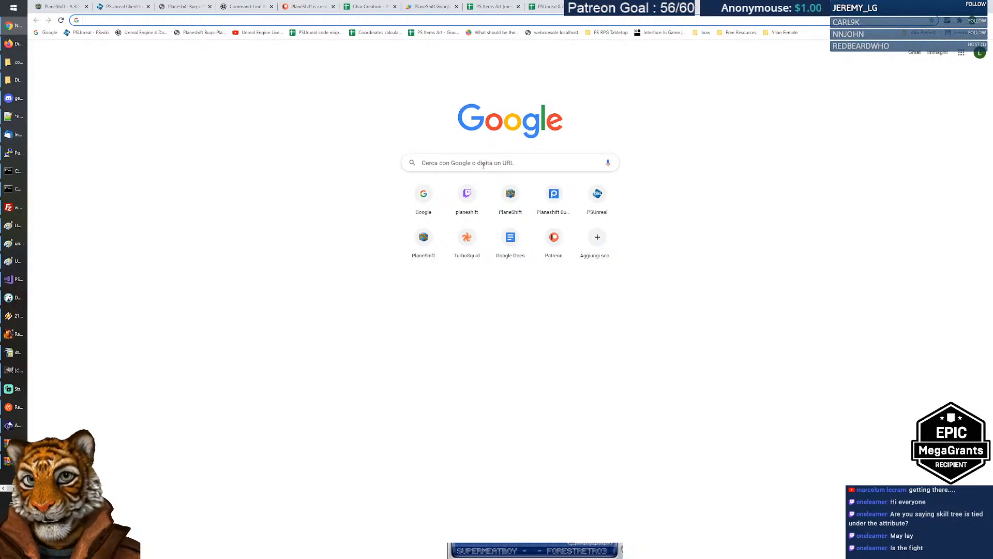
pyautogui.click(482, 165)
pyautogui.write('melee')
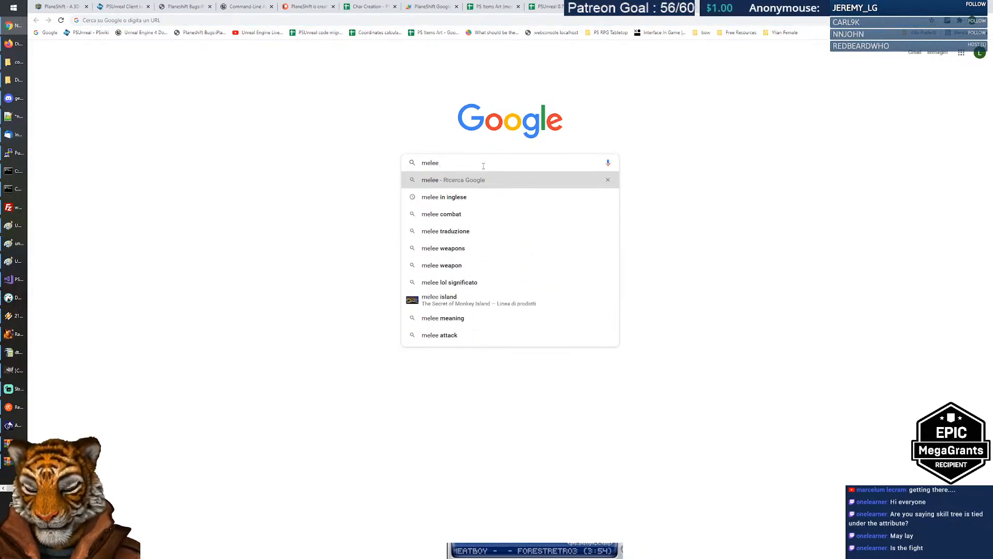
pyautogui.write(' hal')
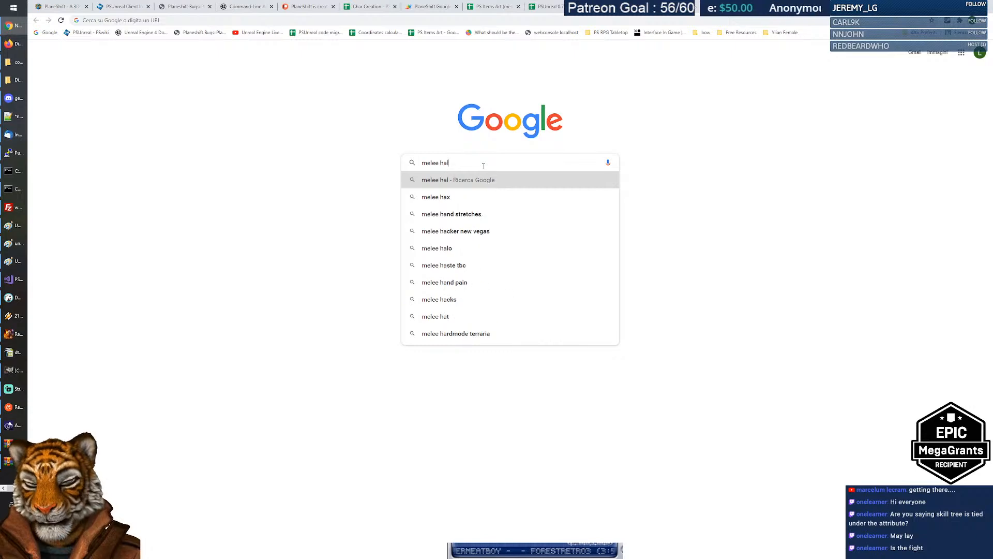
pyautogui.write('fmoon')
pyautogui.press('Return')
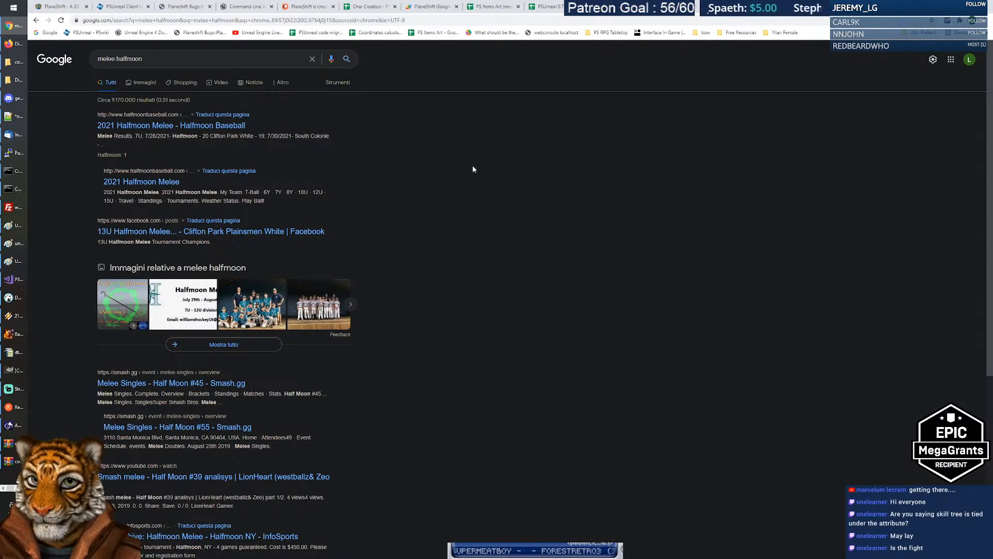
pyautogui.click(142, 88)
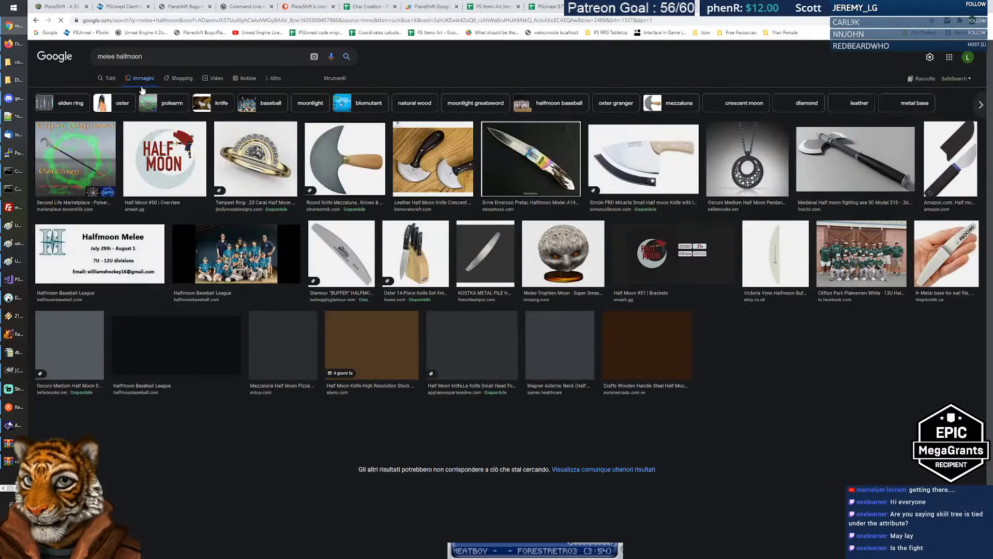
pyautogui.click(107, 81)
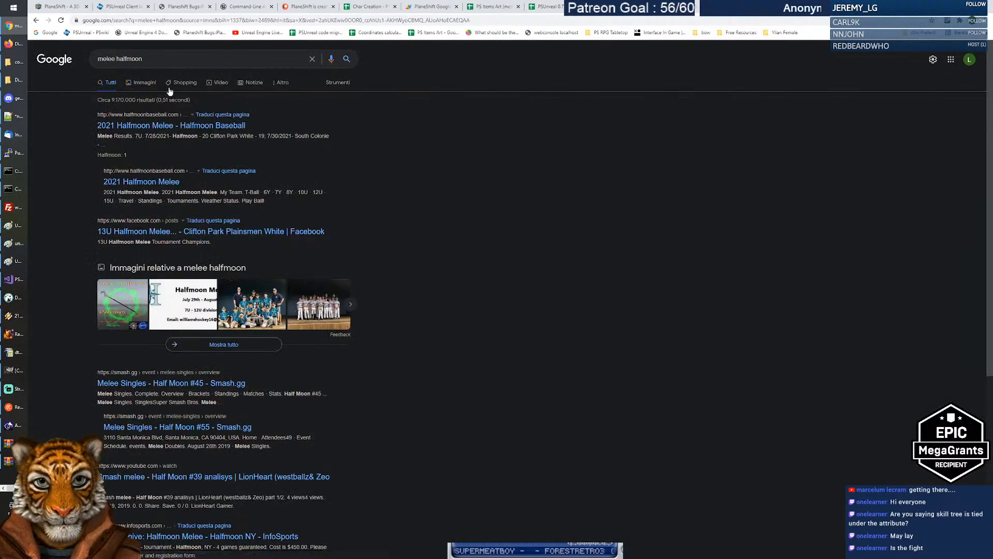
# Search Google for "melee moves punches" and look through the results for ideas for unarmed attacks.
pyautogui.doubleClick(129, 58)
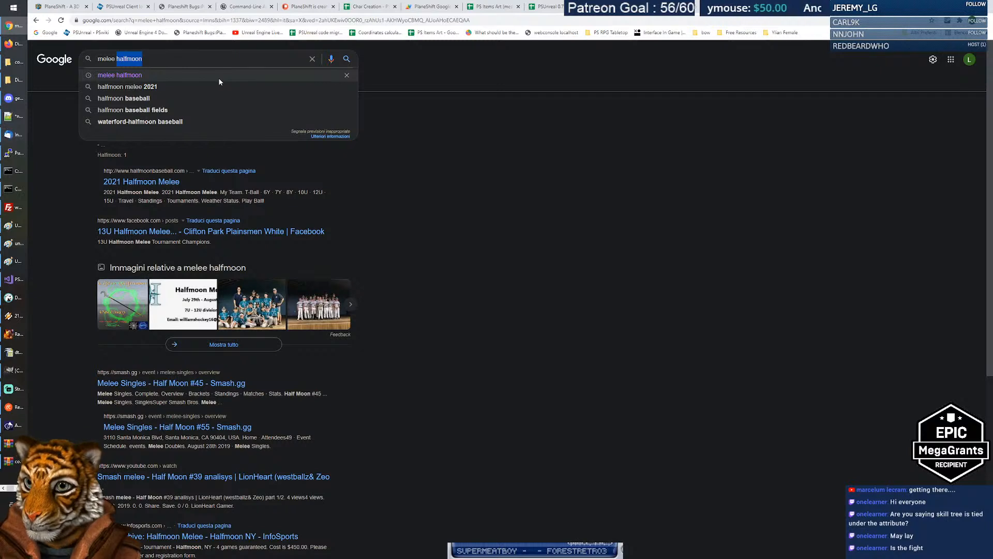
pyautogui.press('BackSpace')
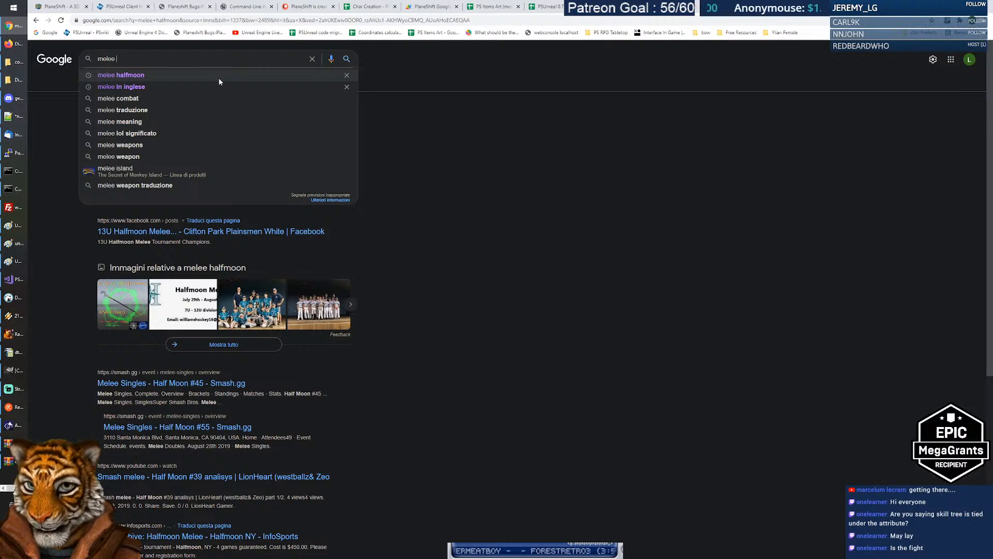
pyautogui.write('mo')
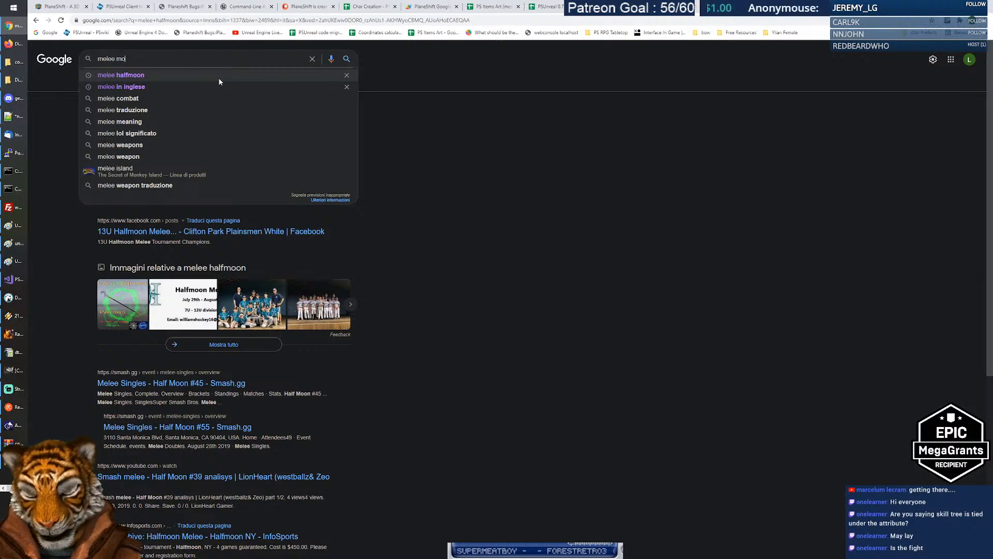
pyautogui.write('ves punches')
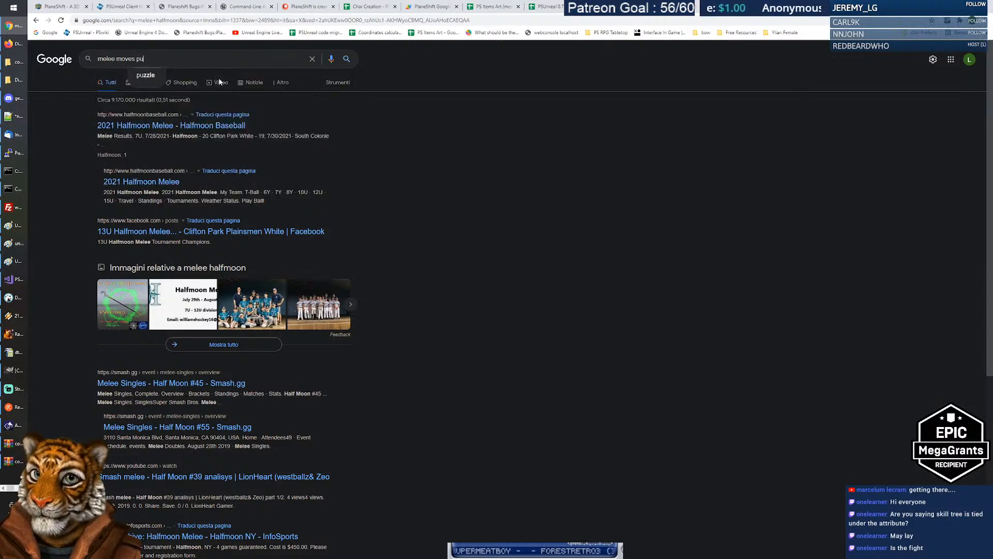
pyautogui.press('Return')
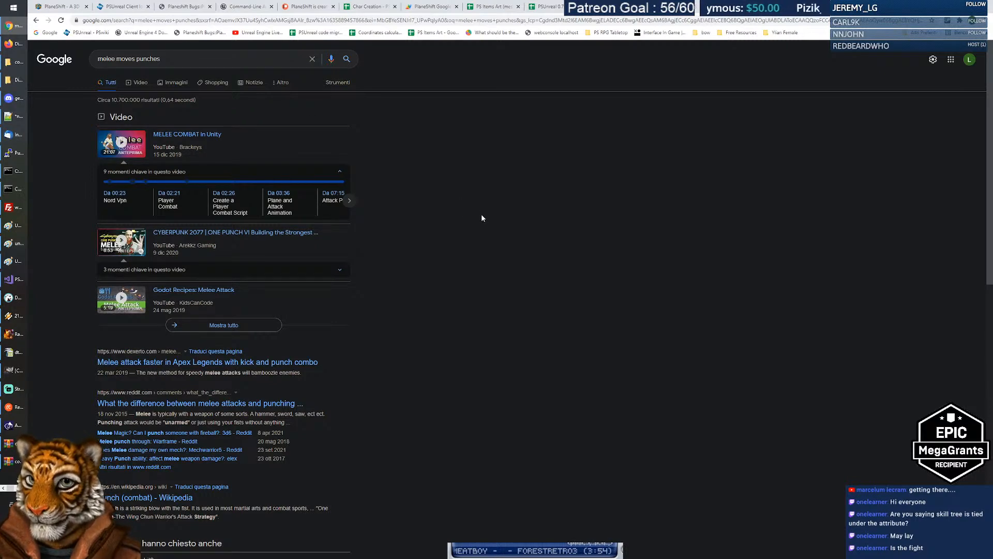
pyautogui.scroll(-3, 481, 217)
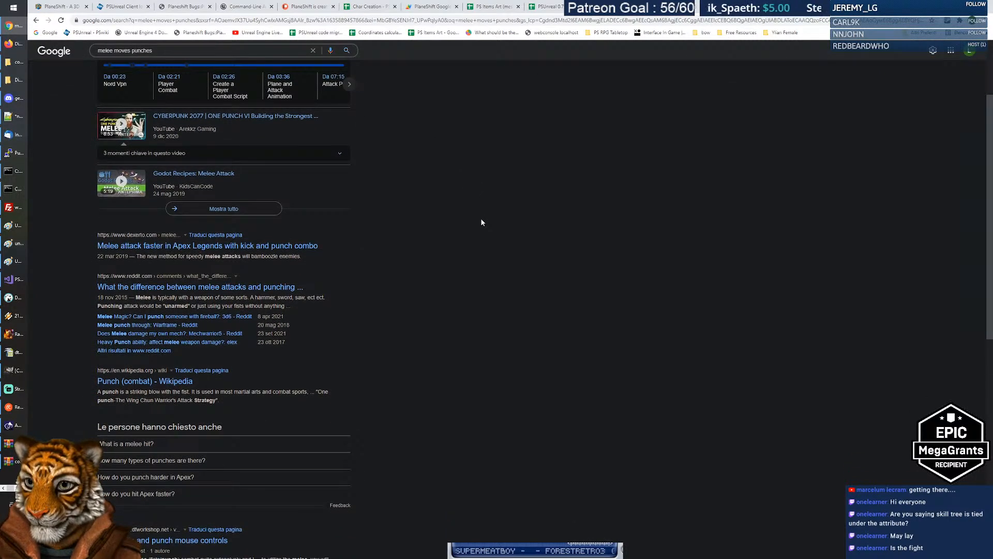
pyautogui.scroll(-1, 481, 221)
pyautogui.scroll(-1, 481, 223)
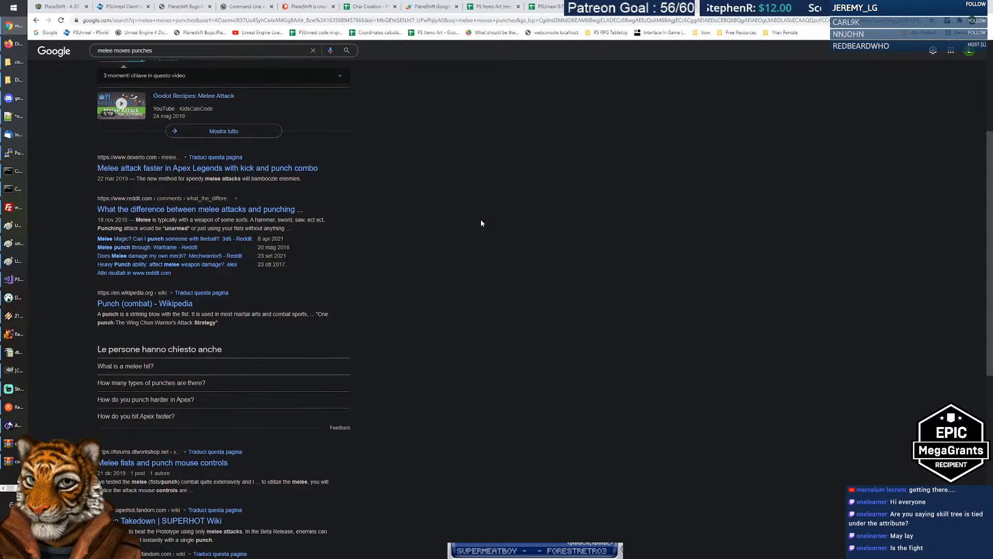
pyautogui.scroll(-3, 481, 223)
pyautogui.scroll(-2, 481, 224)
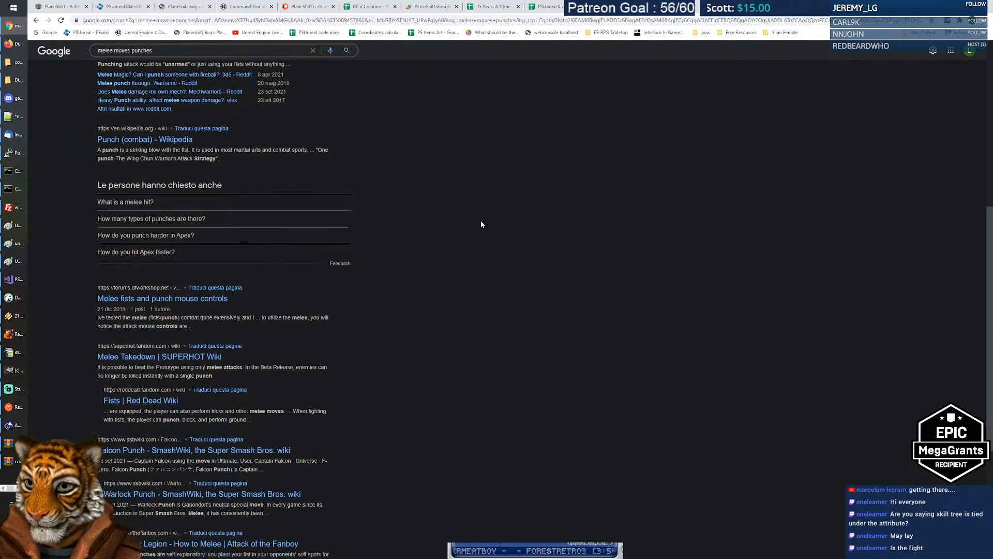
pyautogui.scroll(-5, 481, 224)
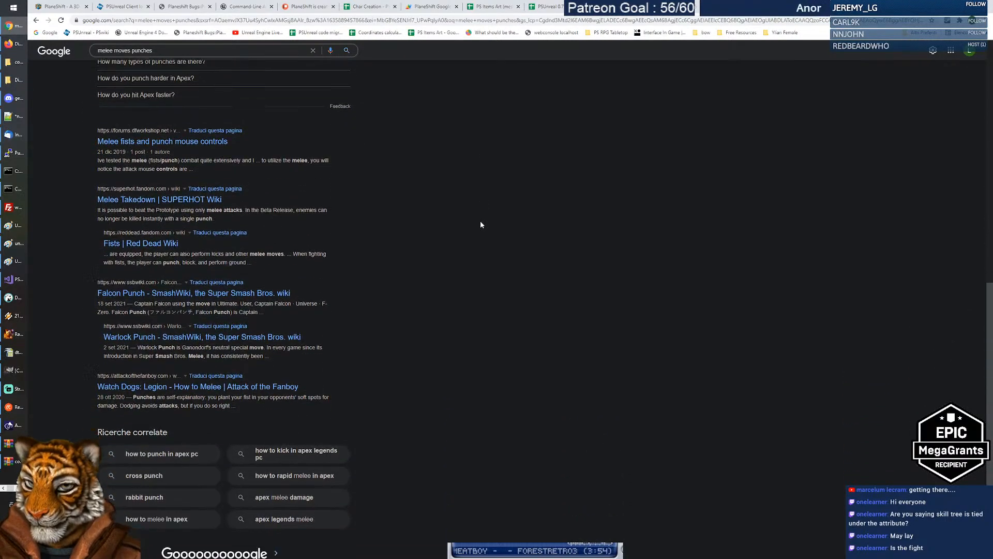
pyautogui.scroll(15, 480, 224)
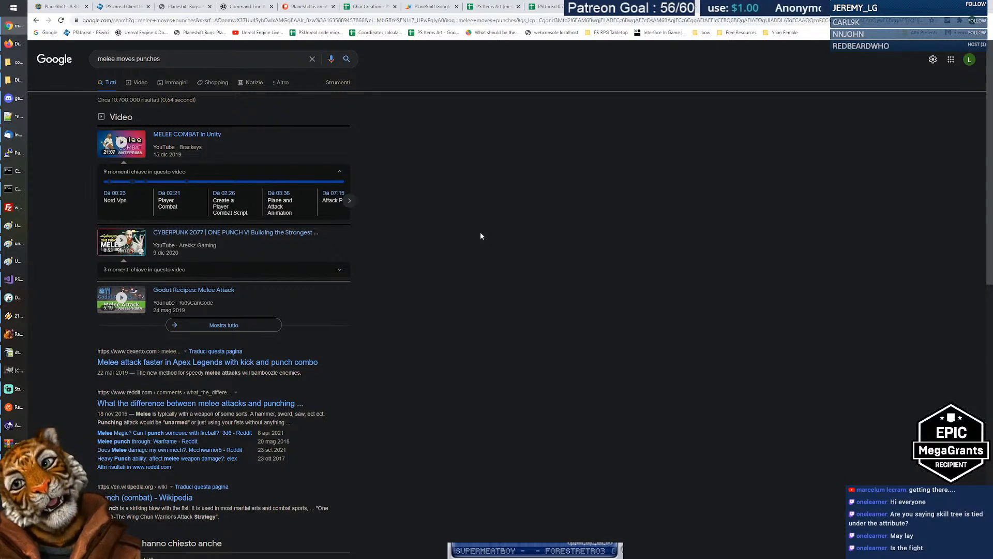
# Search Google for "karate moves" and open the illustrated techniques chart from its source page as a standalone image.
pyautogui.tripleClick(129, 58)
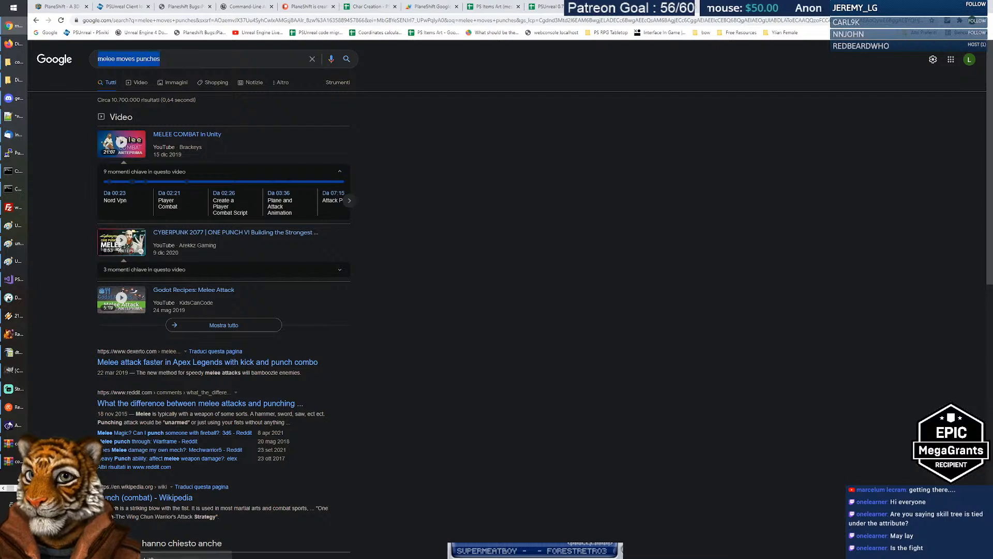
pyautogui.write('karate ')
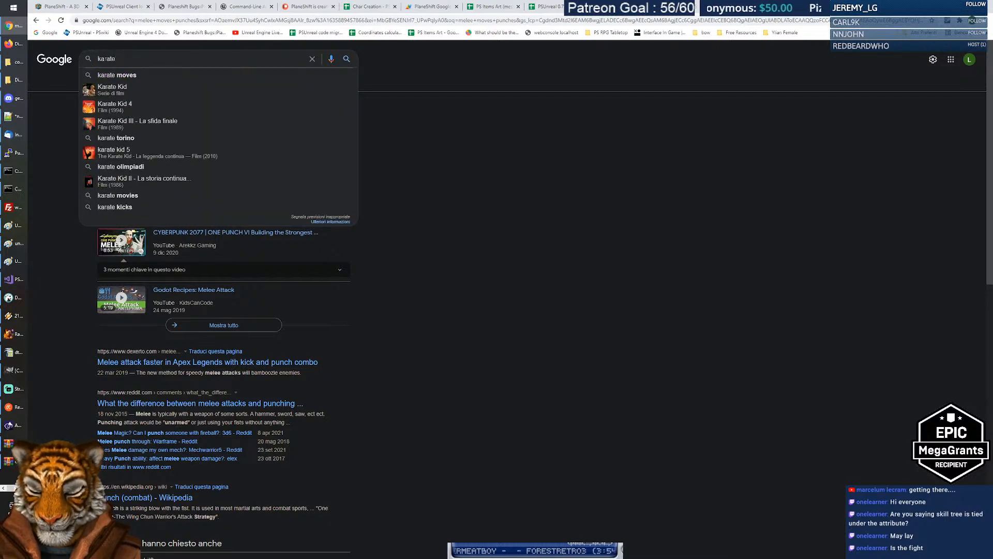
pyautogui.write('moves')
pyautogui.press('Return')
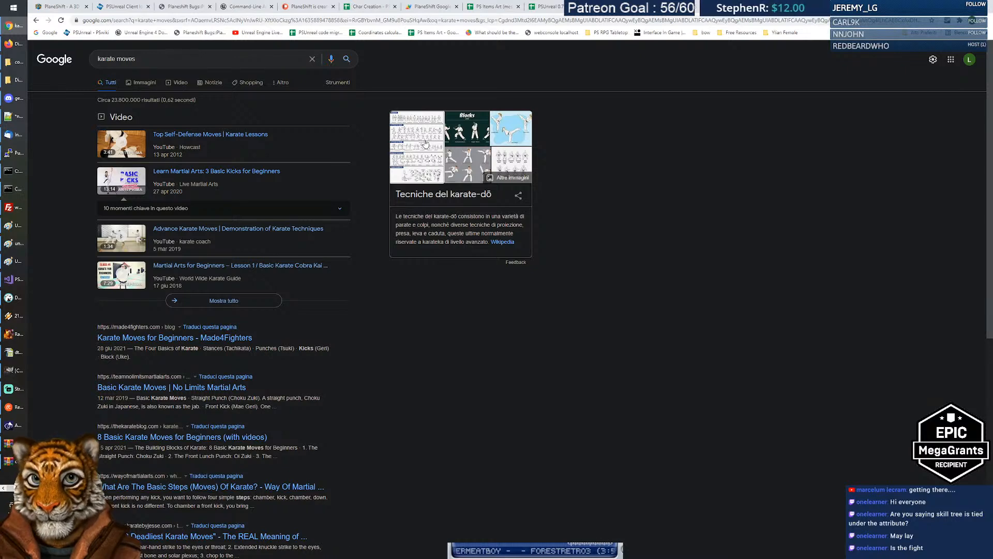
pyautogui.click(429, 170)
pyautogui.scroll(-1, 466, 191)
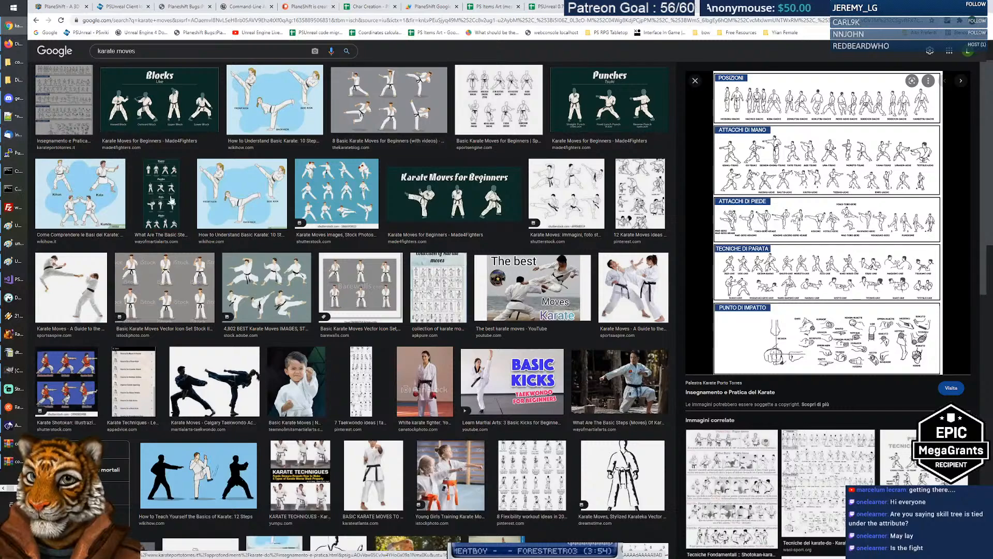
pyautogui.click(761, 140)
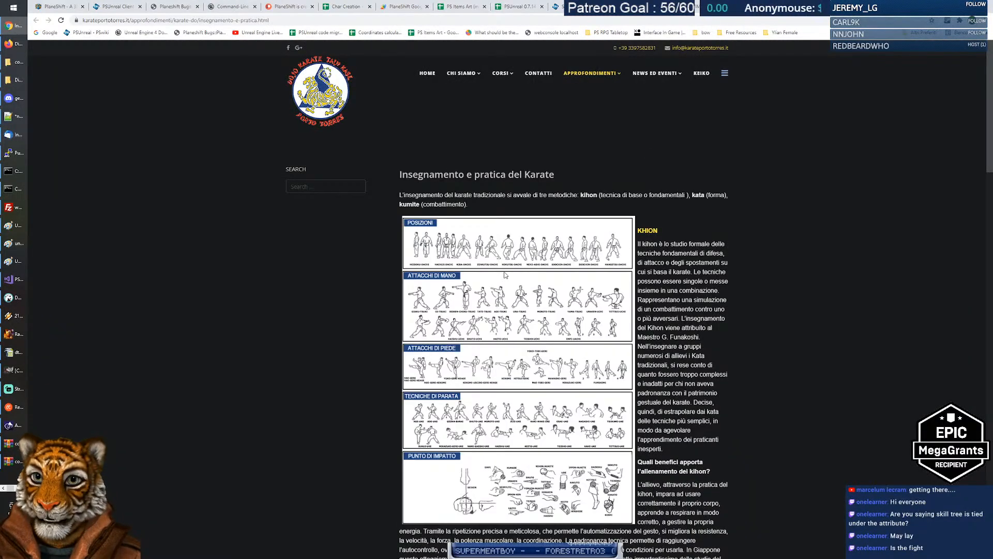
pyautogui.click(506, 275)
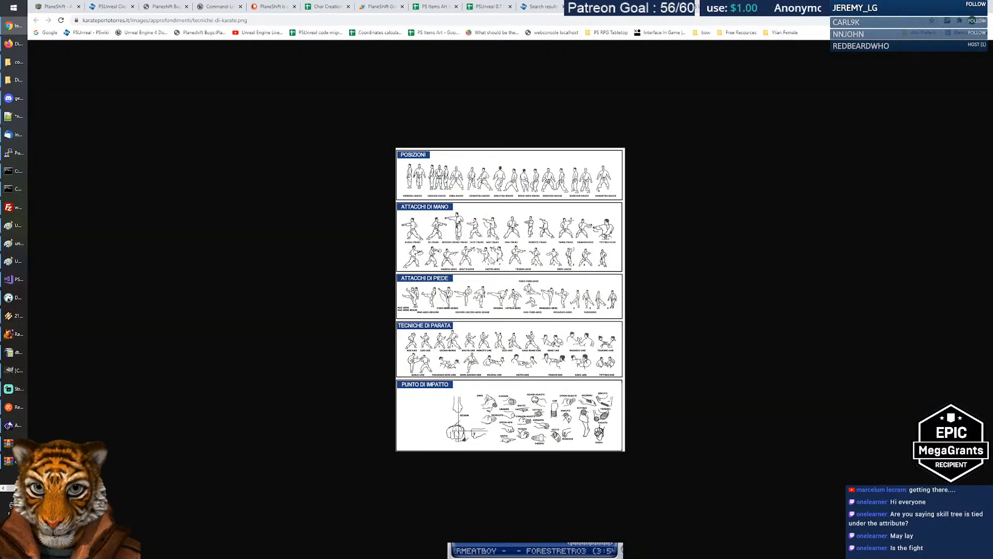
# Examine the named hand attacks, kicks and parries in the enlarged karate chart, and check its source page.
pyautogui.scroll(4, 486, 284)
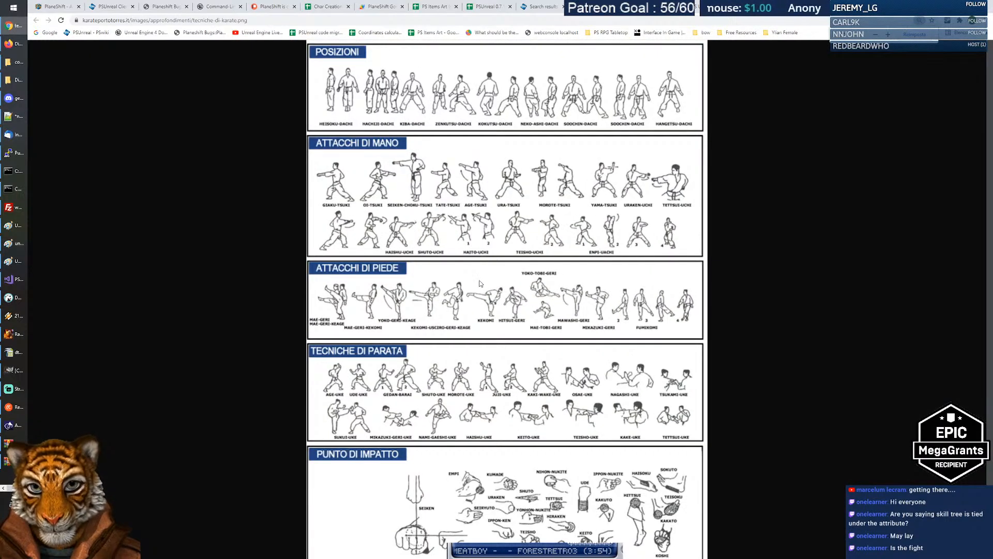
pyautogui.scroll(-1, 479, 280)
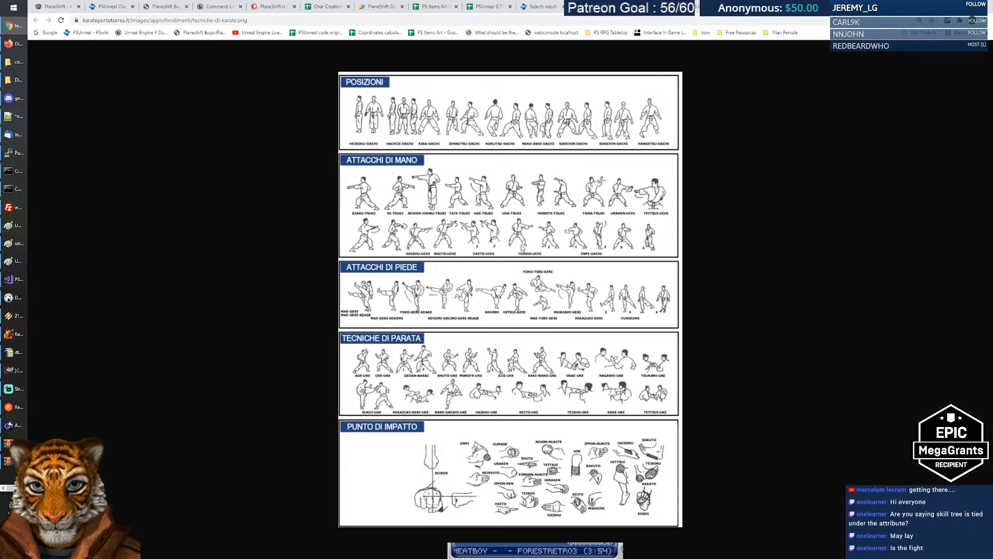
pyautogui.hotkey('ctrl', '-')
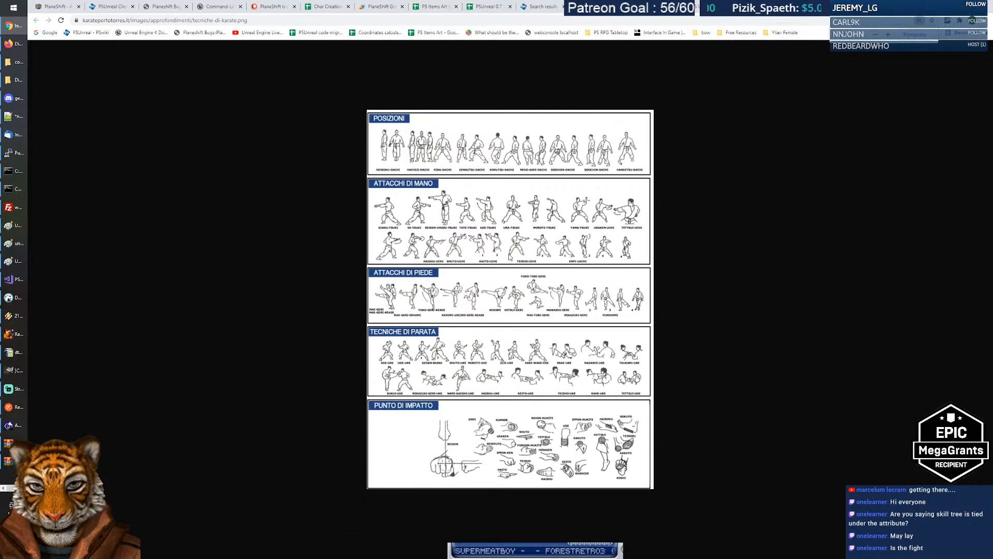
pyautogui.hotkey('ctrl', '+')
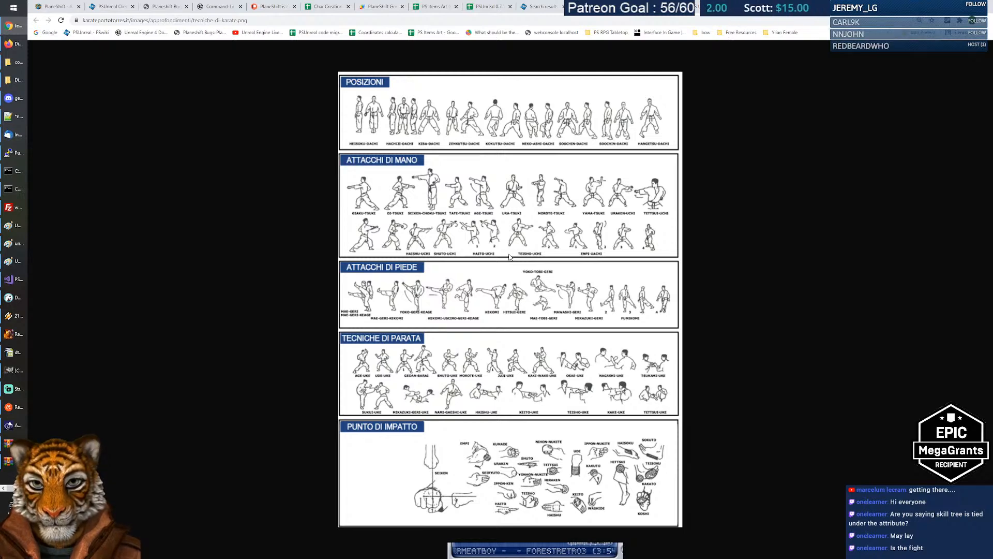
pyautogui.hotkey('ctrl', '-')
pyautogui.hotkey('ctrl', '-')
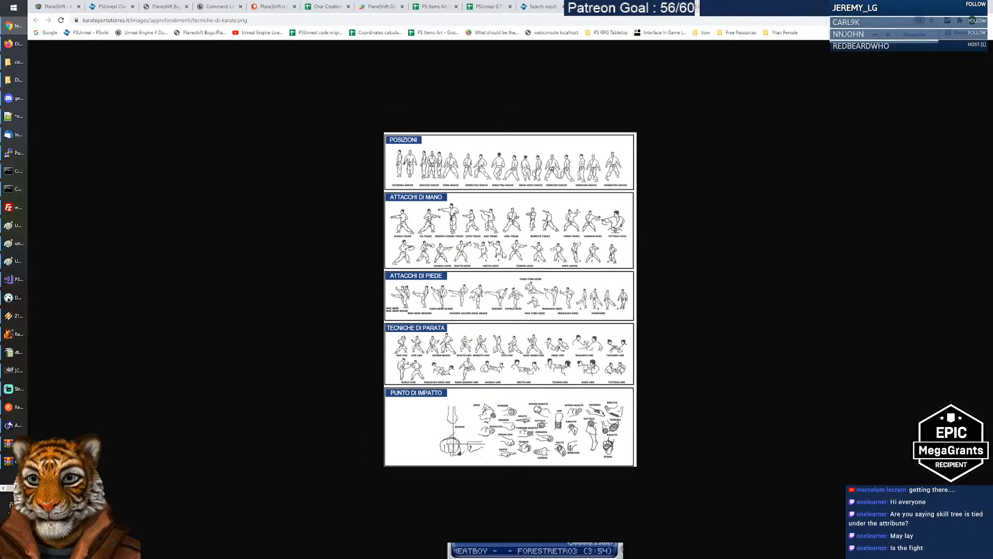
pyautogui.hotkey('ctrl', 'shift', 'Tab')
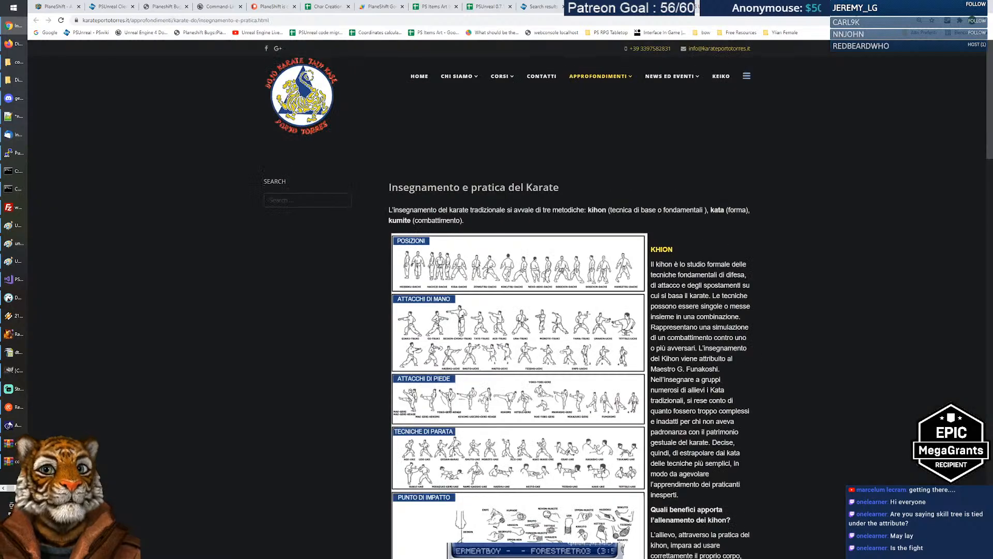
pyautogui.hotkey('ctrl', 'Tab')
pyautogui.hotkey('alt', 'Tab')
pyautogui.hotkey('alt', 'Tab')
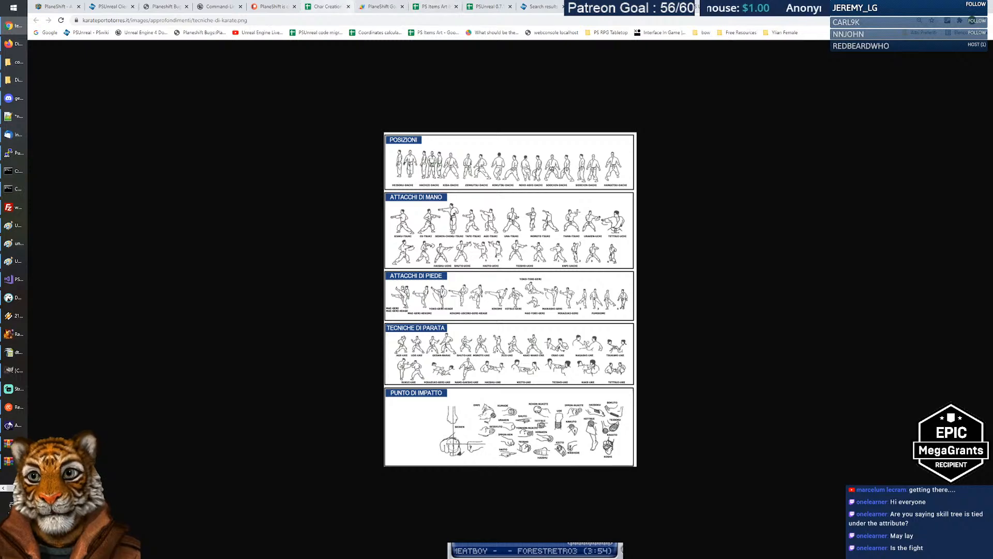
# Return to the PS Unreal Talents spreadsheet and check the Ideas column for the Melee skill on Sheet1.
pyautogui.click(708, 7)
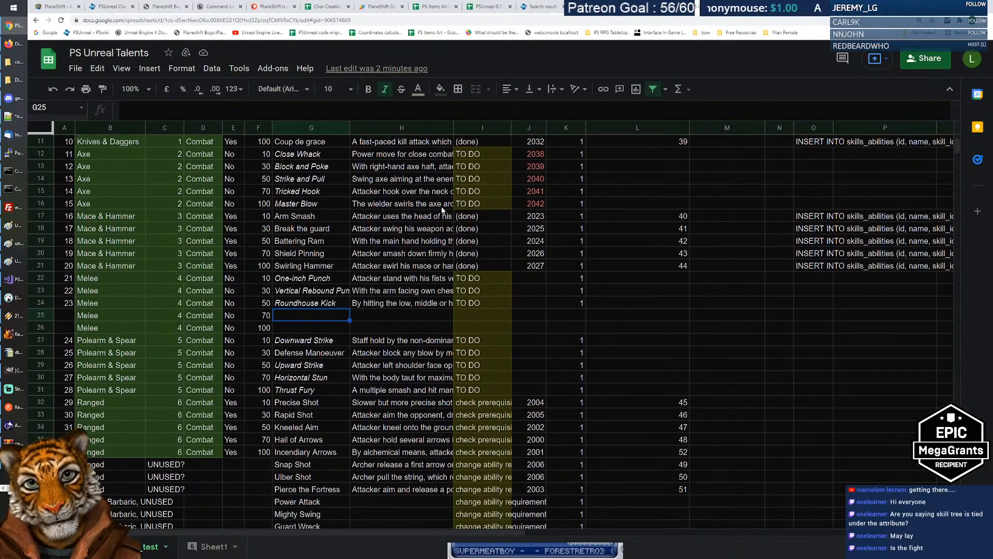
pyautogui.click(219, 549)
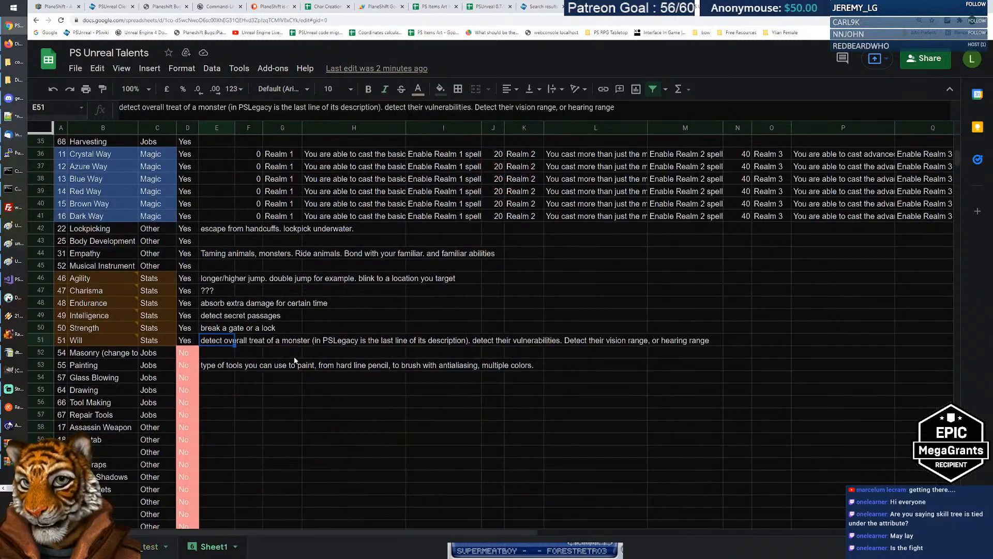
pyautogui.scroll(5, 285, 372)
pyautogui.scroll(2, 278, 382)
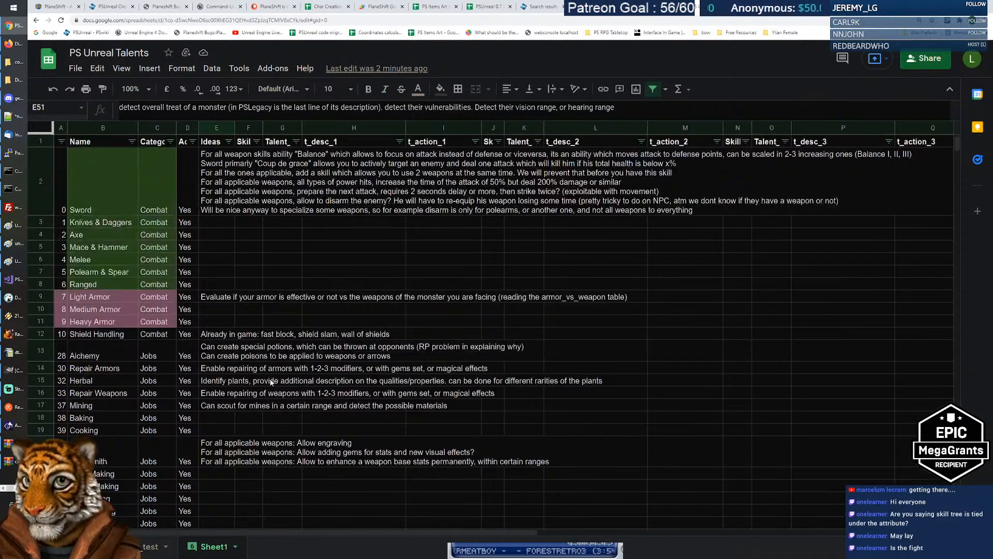
pyautogui.click(218, 256)
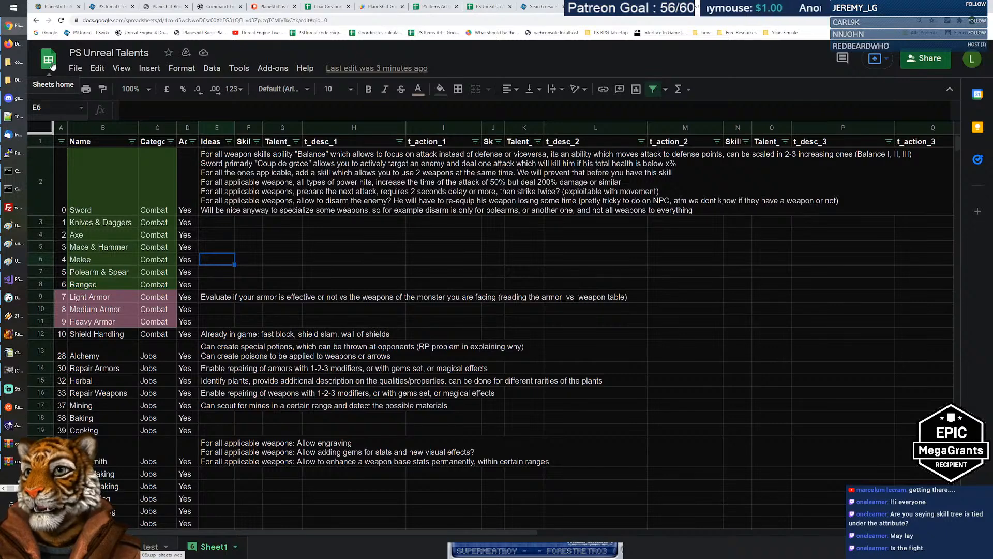
# Replace the PSUnreal 0.7.14 Linux tests spreadsheet with PS RPG Tabletop Talents, picked from the list of recent Sheets files.
pyautogui.click(488, 7)
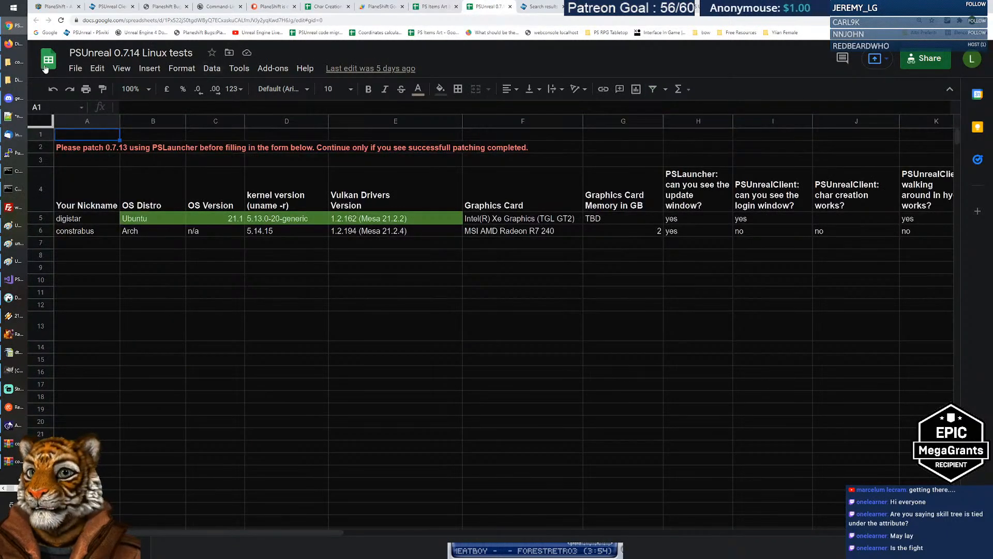
pyautogui.click(45, 70)
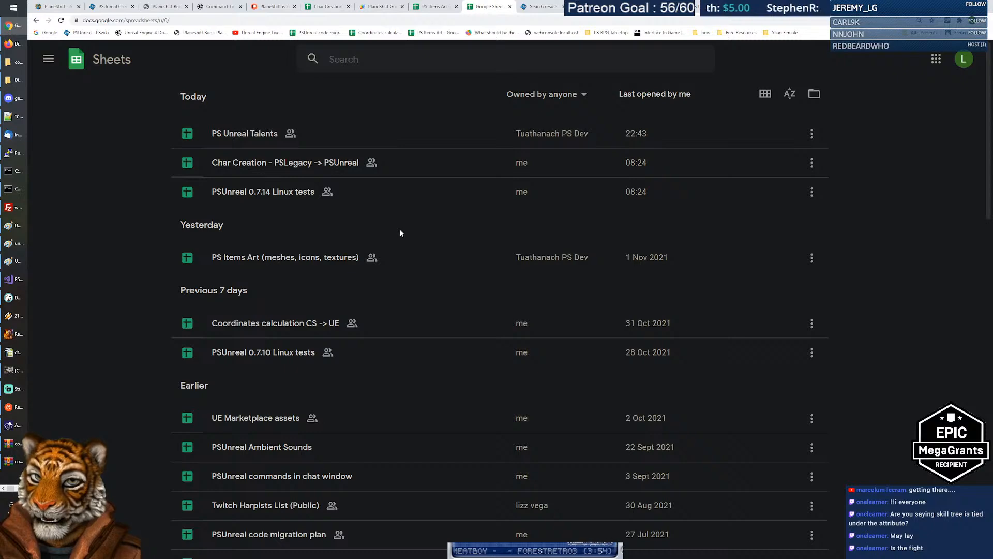
pyautogui.scroll(-4, 399, 230)
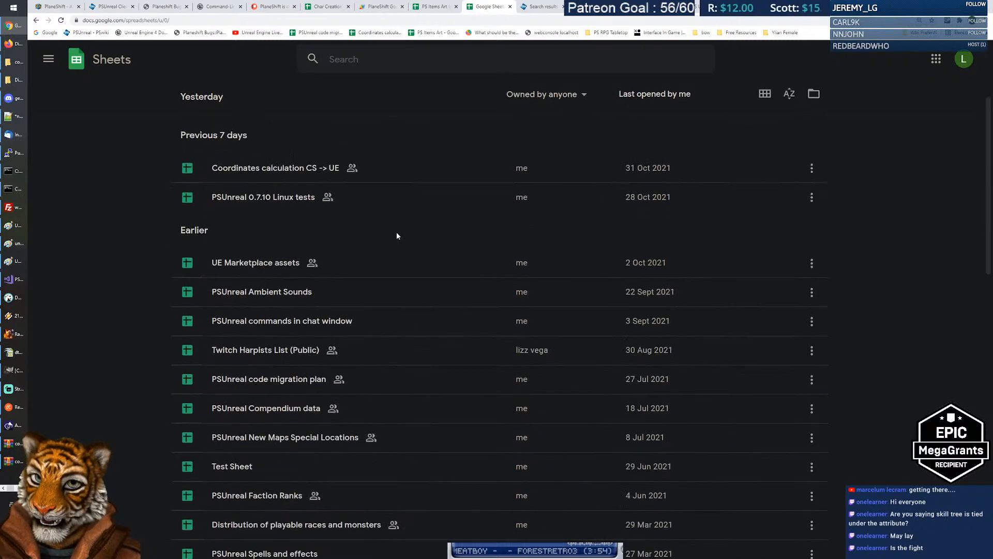
pyautogui.scroll(-2, 396, 233)
pyautogui.scroll(-3, 397, 236)
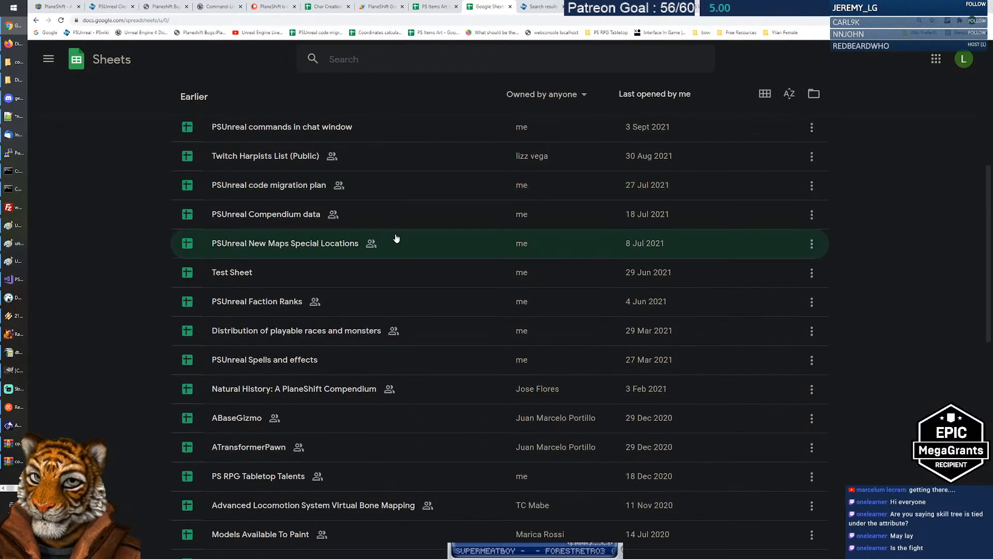
pyautogui.scroll(-1, 396, 237)
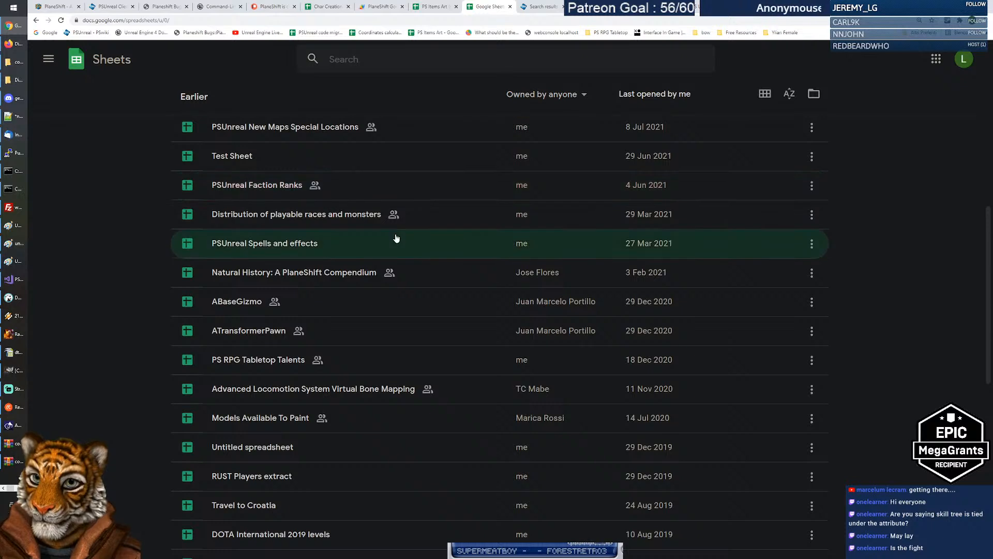
pyautogui.scroll(-1, 396, 237)
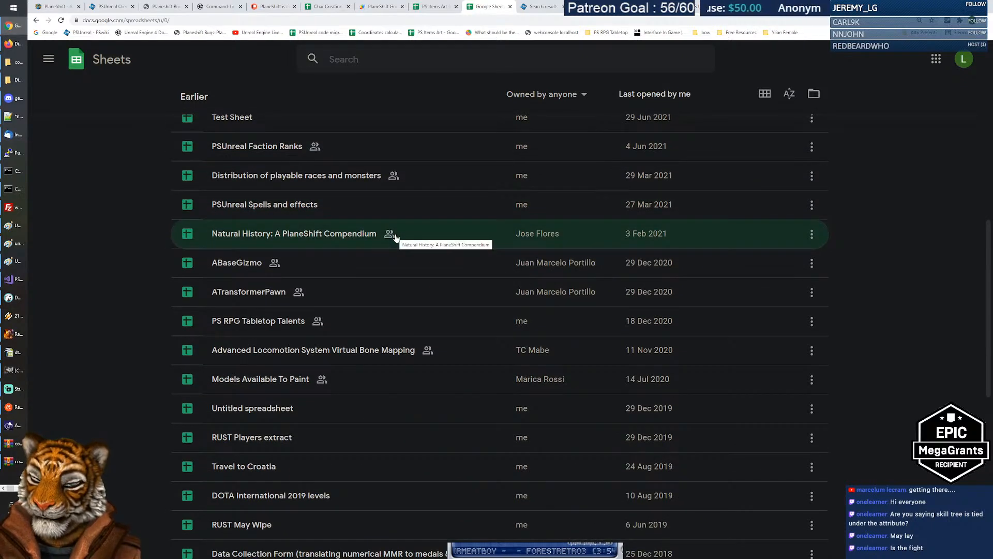
pyautogui.click(276, 320)
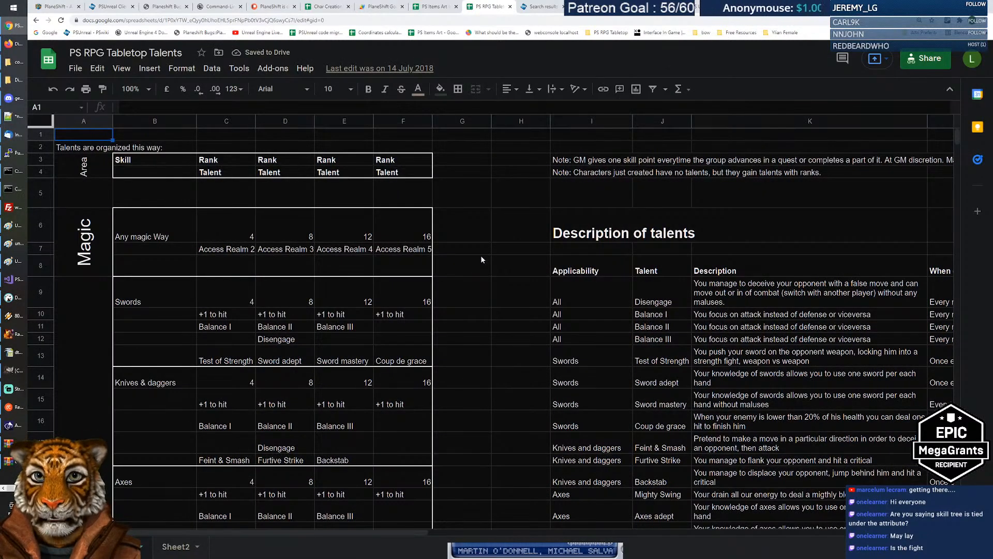
# Find the Melee talents in the weapons table and in the talent descriptions list.
pyautogui.scroll(-5, 481, 258)
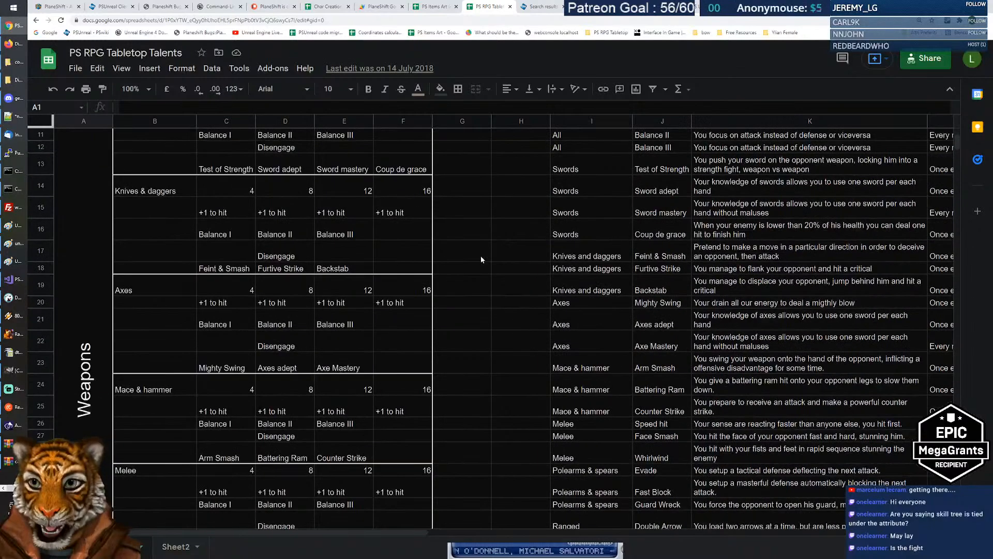
pyautogui.scroll(-1, 481, 259)
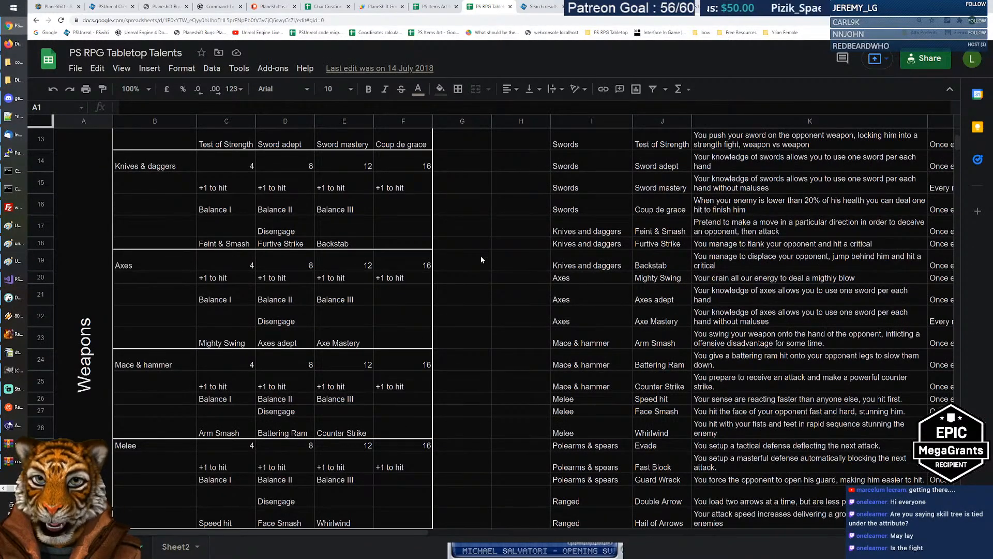
pyautogui.scroll(-2, 481, 259)
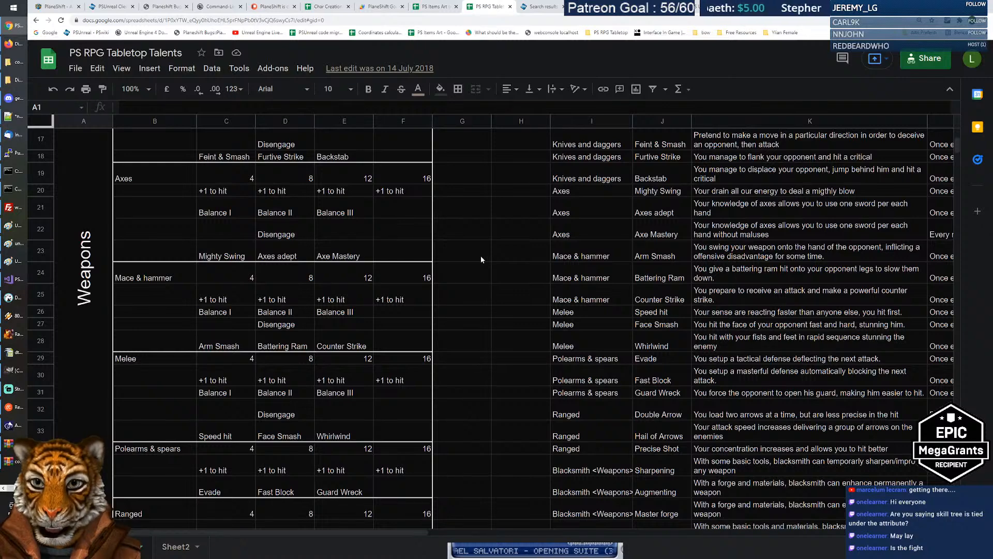
pyautogui.moveTo(658, 312); pyautogui.dragTo(662, 325)
pyautogui.click(661, 324)
pyautogui.click(662, 314)
pyautogui.click(660, 311)
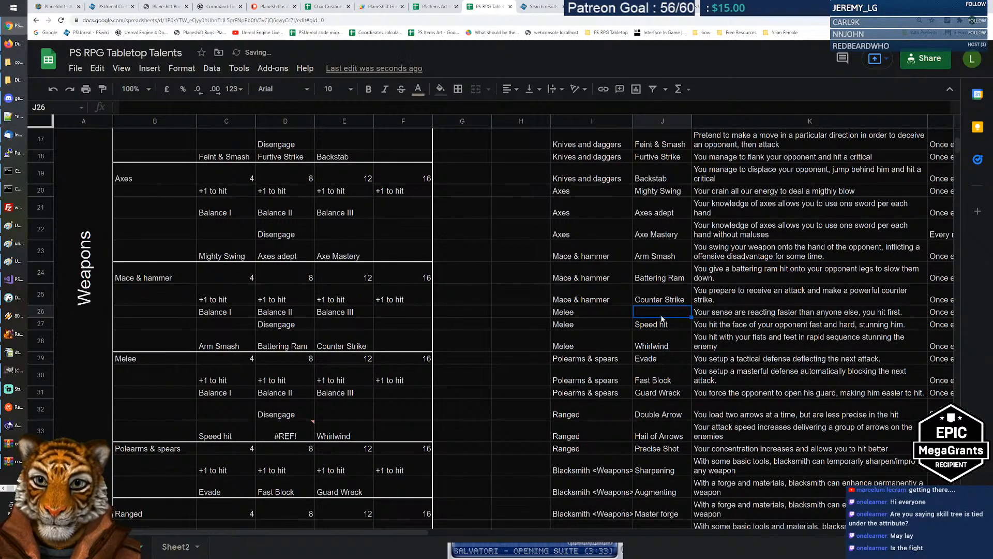
pyautogui.hotkey('ctrl', 'z')
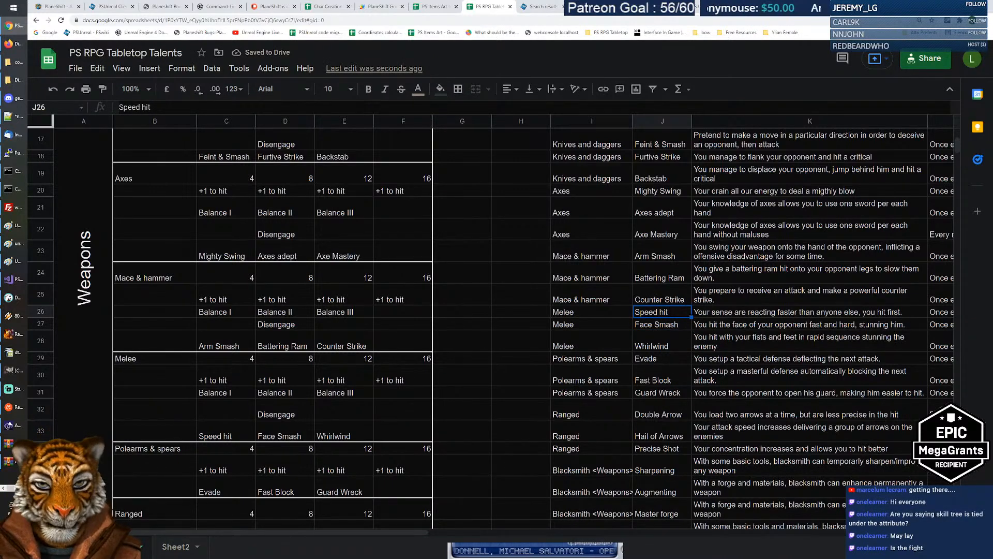
# Compare the Face Smash and Whirlwind Melee talents and their descriptions as candidates for the missing talents.
pyautogui.click(695, 319)
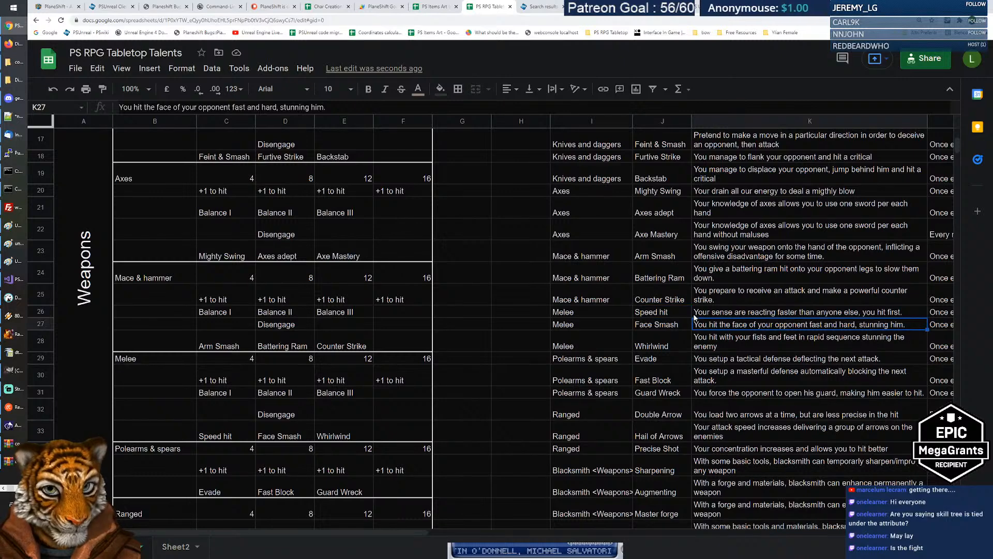
pyautogui.press('Left')
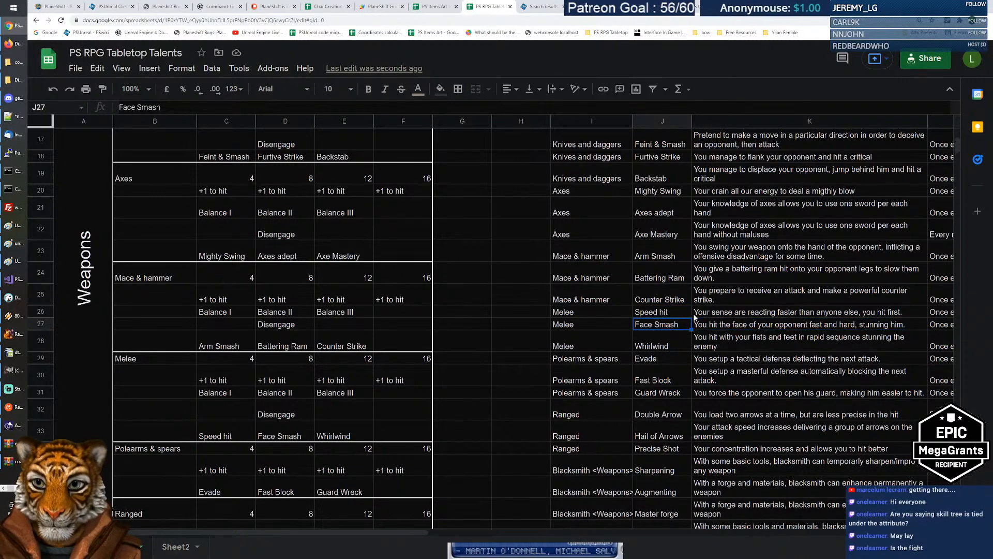
pyautogui.press('Down')
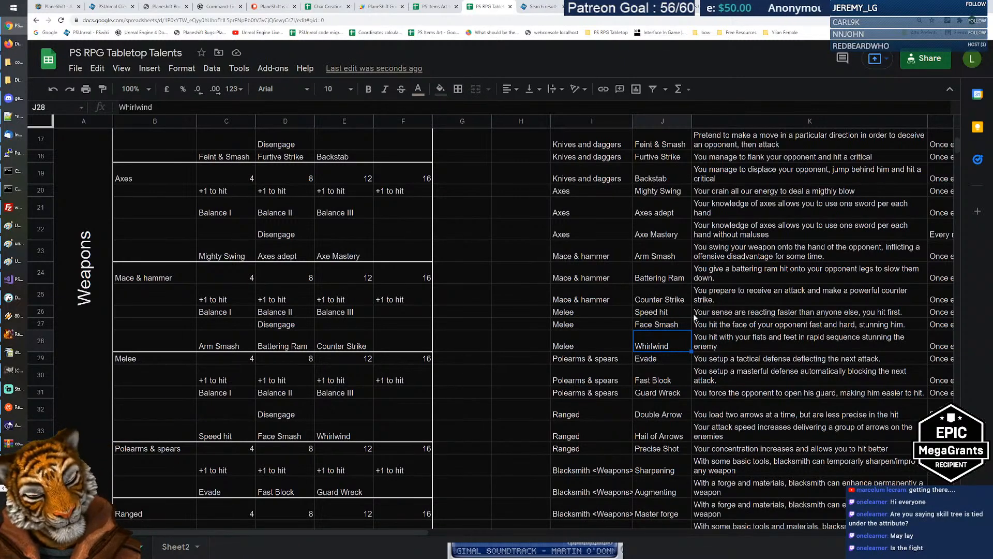
pyautogui.press('Up')
pyautogui.press('Down')
pyautogui.press('Up')
pyautogui.press('Down')
pyautogui.press('Up')
pyautogui.press('Down')
pyautogui.press('Up')
pyautogui.press('Down')
pyautogui.press('Up')
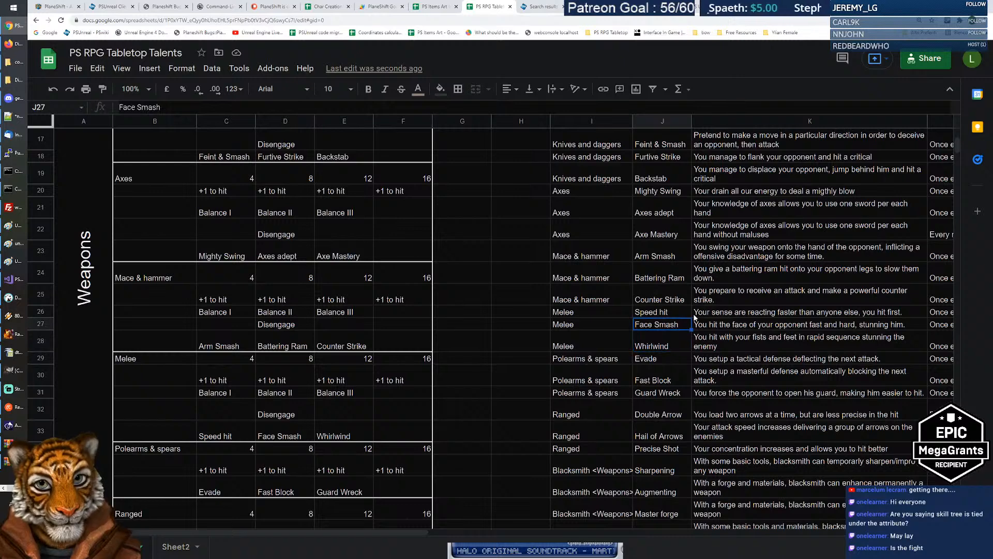
# Examine the Melee entries Speed hit, Face Smash and Whirlwind in the talent description list.
pyautogui.click(695, 315)
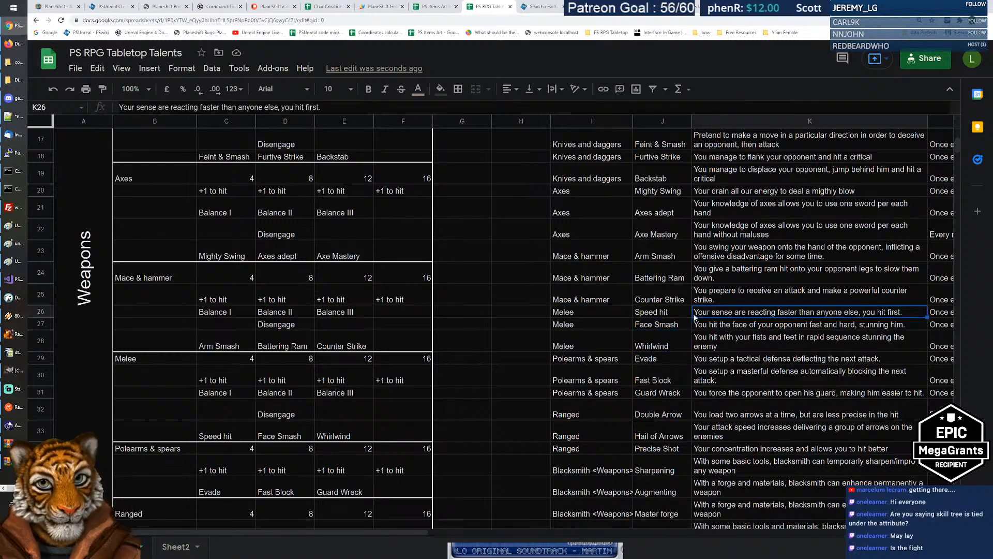
pyautogui.press('Left')
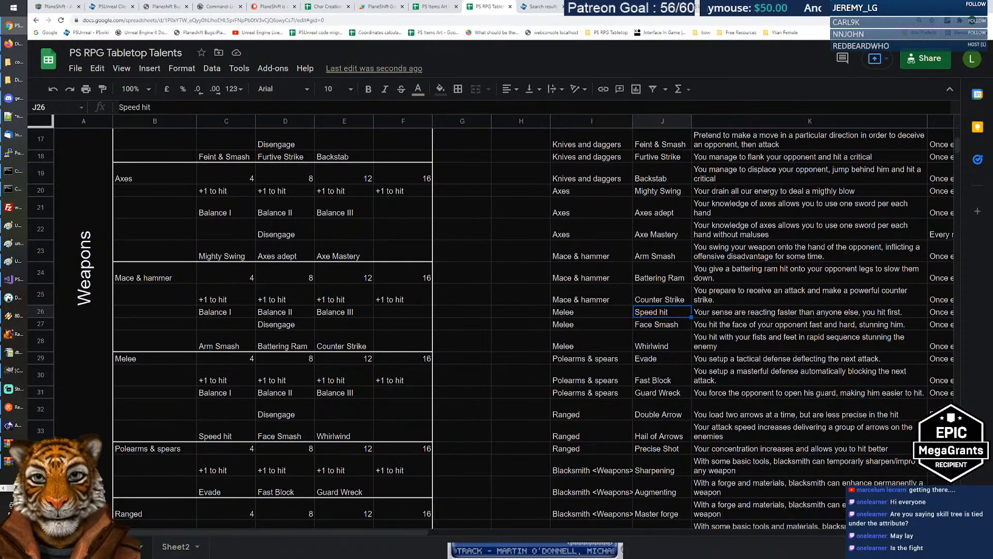
pyautogui.press('Down')
pyautogui.press('Down')
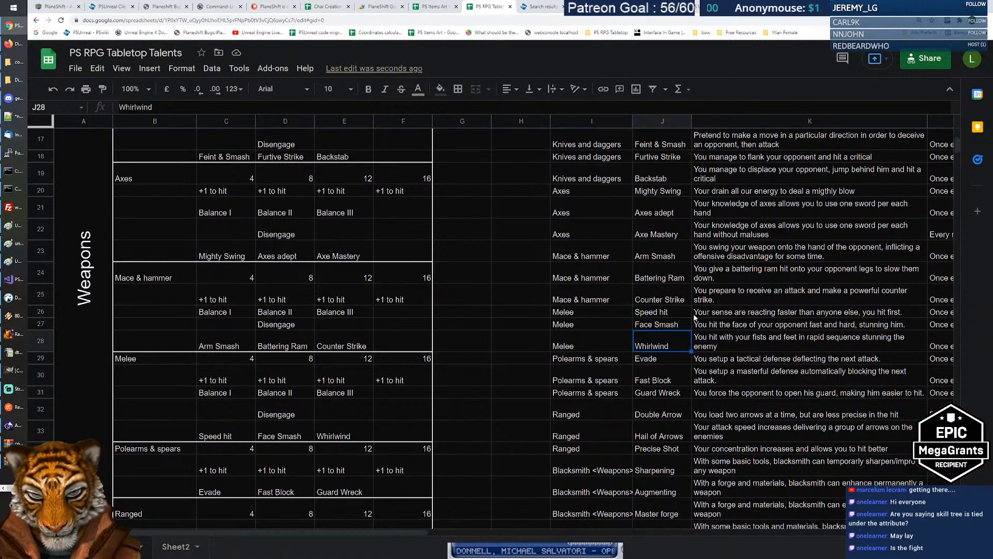
pyautogui.press('Down')
pyautogui.press('Down')
# Review the hit bonuses and Balance levels in the Melee block of the weapons table.
pyautogui.press('Left')
pyautogui.press('Left')
pyautogui.press('Left')
pyautogui.press('Left')
pyautogui.press('Left')
pyautogui.press('Left')
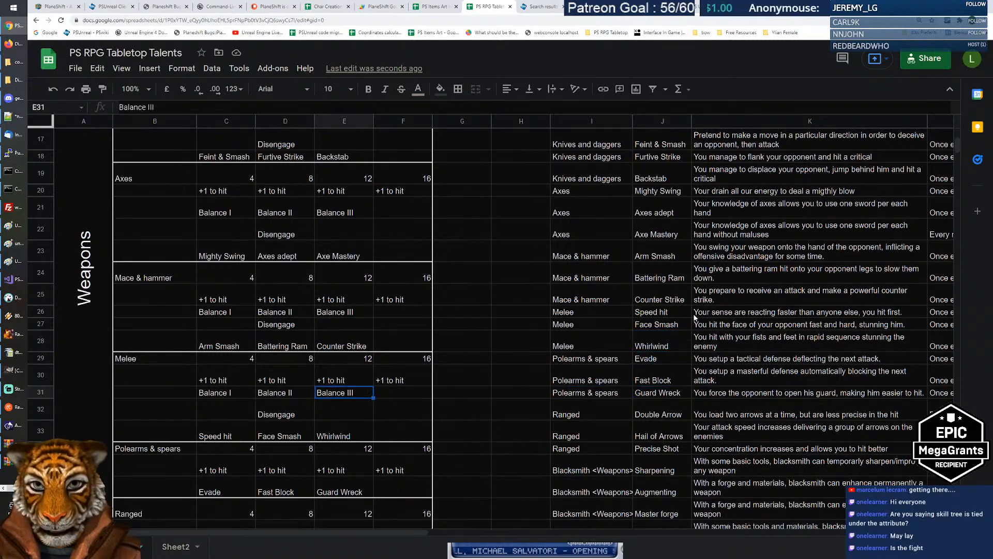
pyautogui.press('Left')
pyautogui.press('Up')
pyautogui.press('Right')
pyautogui.press('Right')
pyautogui.press('Left')
pyautogui.press('Left')
pyautogui.press('Right')
pyautogui.press('Right')
pyautogui.press('Left')
pyautogui.press('Left')
pyautogui.press('Right')
pyautogui.press('Right')
pyautogui.press('Left')
# Compare the three special talents in the Melee block's row 33 with their entries in the talent list.
pyautogui.press('Down')
pyautogui.press('Down')
pyautogui.press('Down')
pyautogui.press('Down')
pyautogui.press('Left')
pyautogui.press('Right')
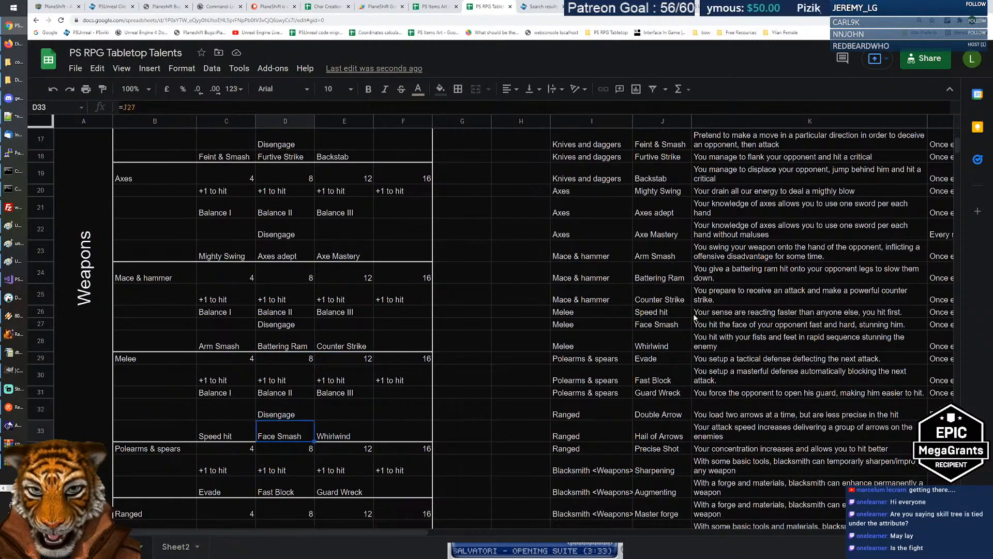
pyautogui.press('Right')
pyautogui.press('Left')
pyautogui.press('Left')
pyautogui.press('Right')
pyautogui.press('Right')
pyautogui.press('Left')
pyautogui.press('Left')
pyautogui.press('Right')
pyautogui.press('Right')
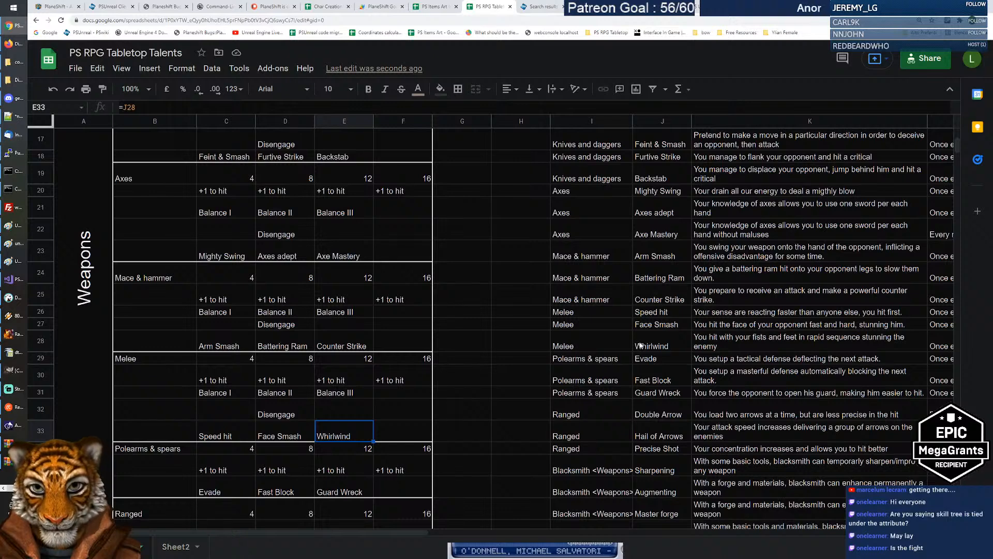
pyautogui.moveTo(228, 432); pyautogui.dragTo(332, 435)
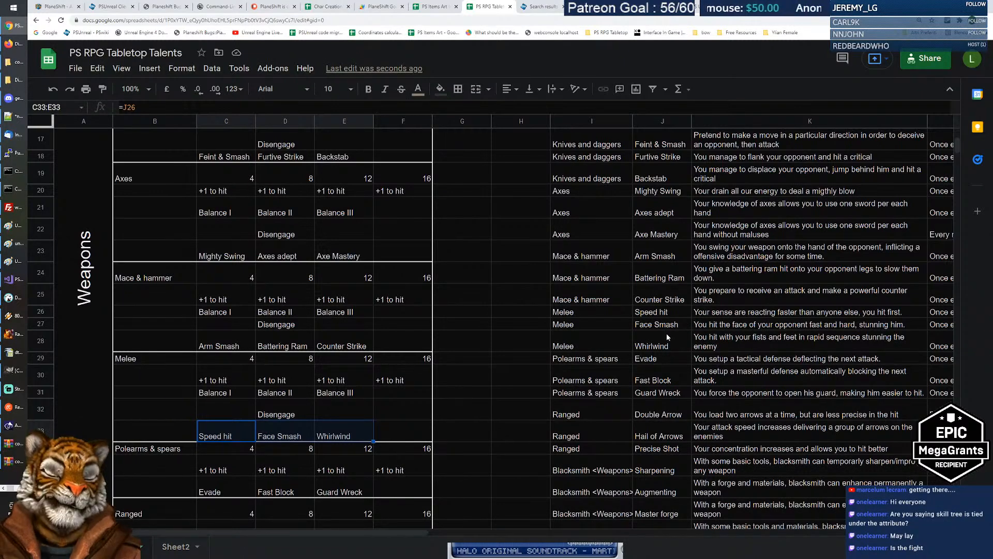
pyautogui.click(660, 312)
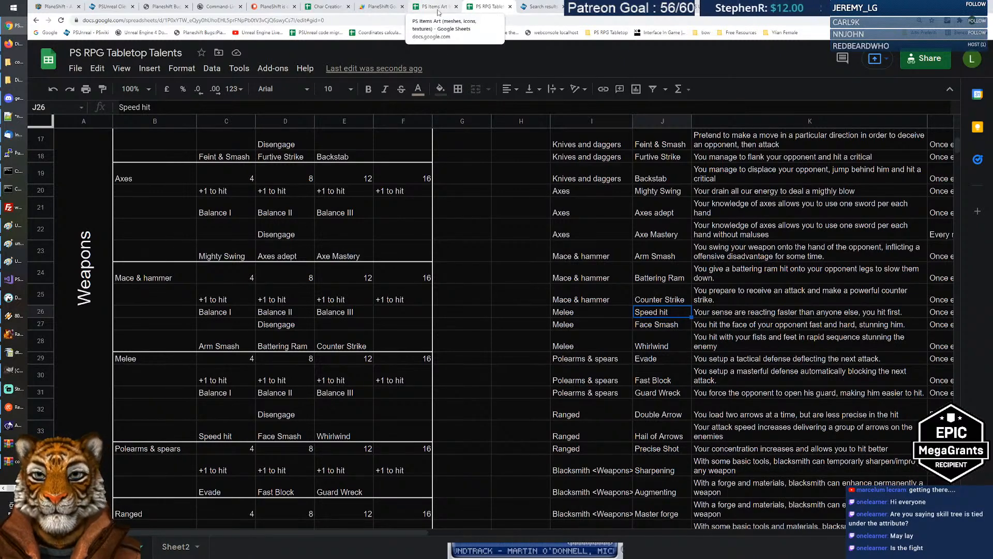
# Switch to the PS Unreal Talents spreadsheet's test sheet and name the level 70 Melee talent "Fast Double Punch" in G25.
pyautogui.click(696, 8)
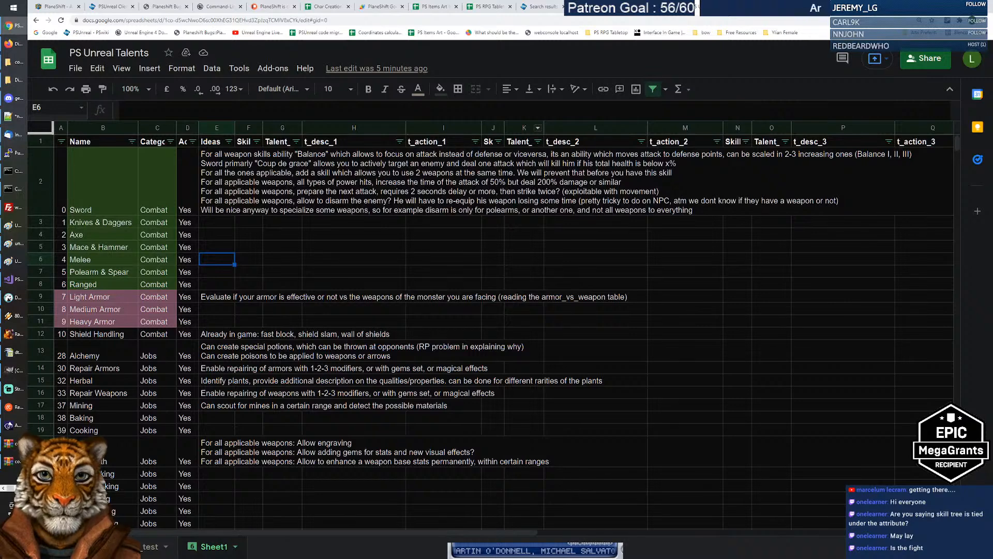
pyautogui.click(152, 546)
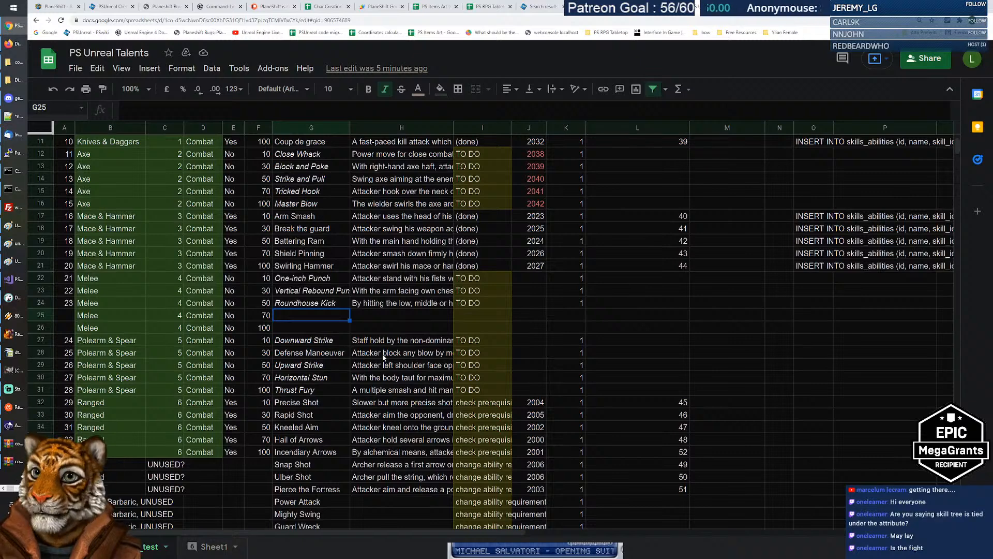
pyautogui.write('Fast ')
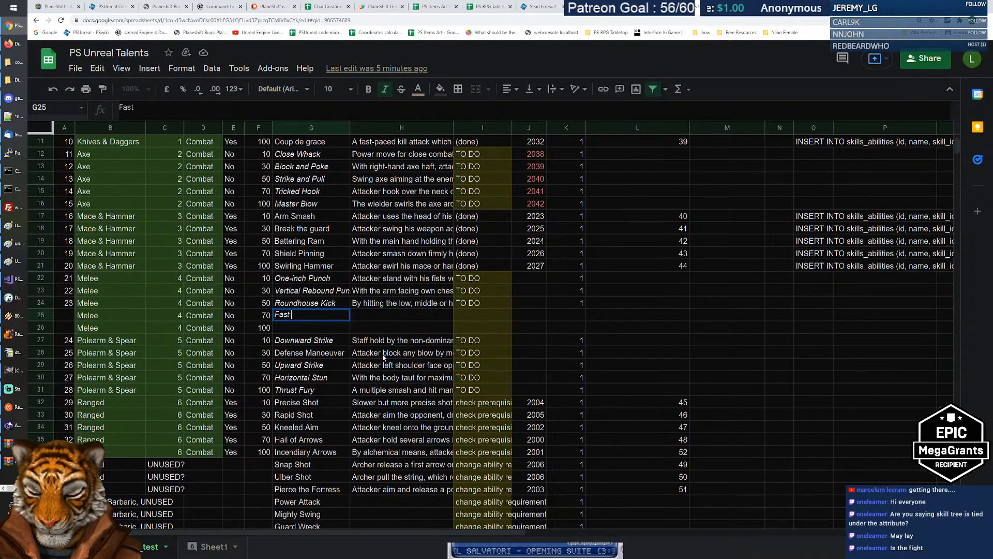
pyautogui.write('Double Punch')
pyautogui.press('Tab')
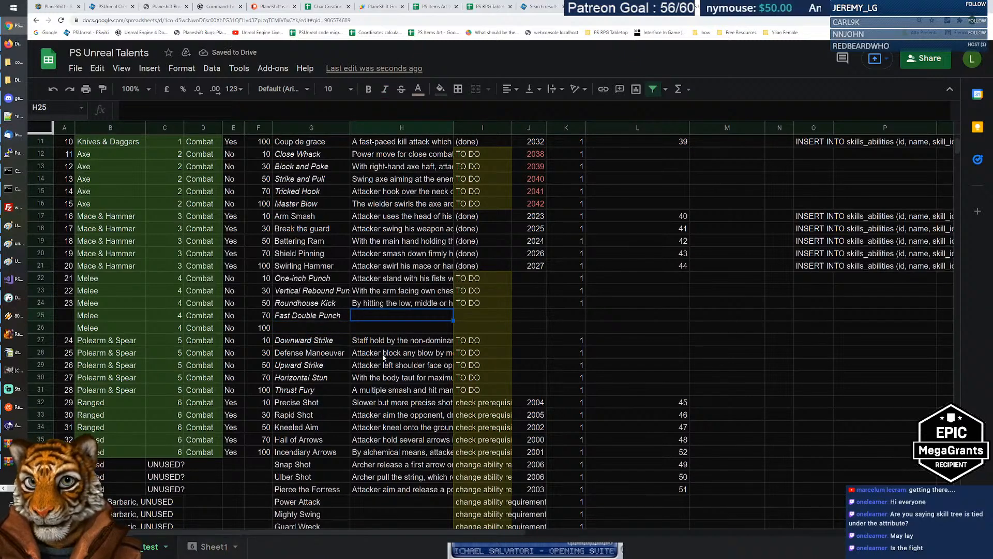
# Read the full One-inch Punch description in H22, enlarging the formula bar to show all its text.
pyautogui.press('Up')
pyautogui.press('Up')
pyautogui.press('Up')
pyautogui.press('Left')
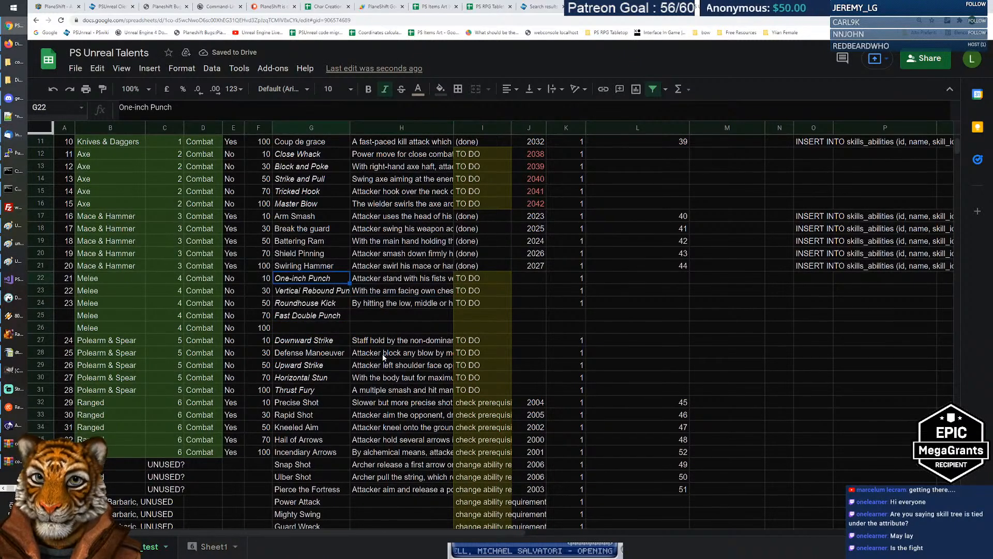
pyautogui.press('Right')
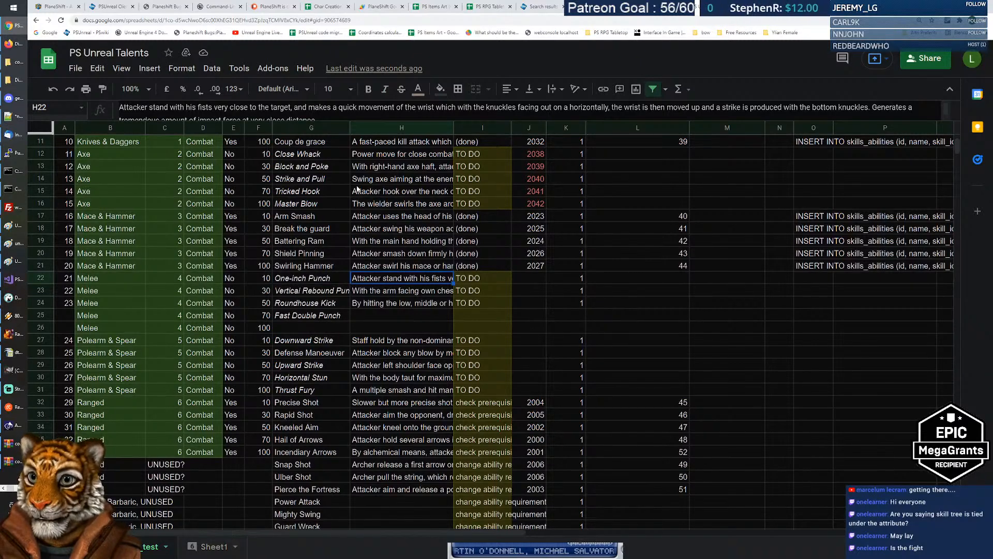
pyautogui.moveTo(356, 122); pyautogui.dragTo(353, 130)
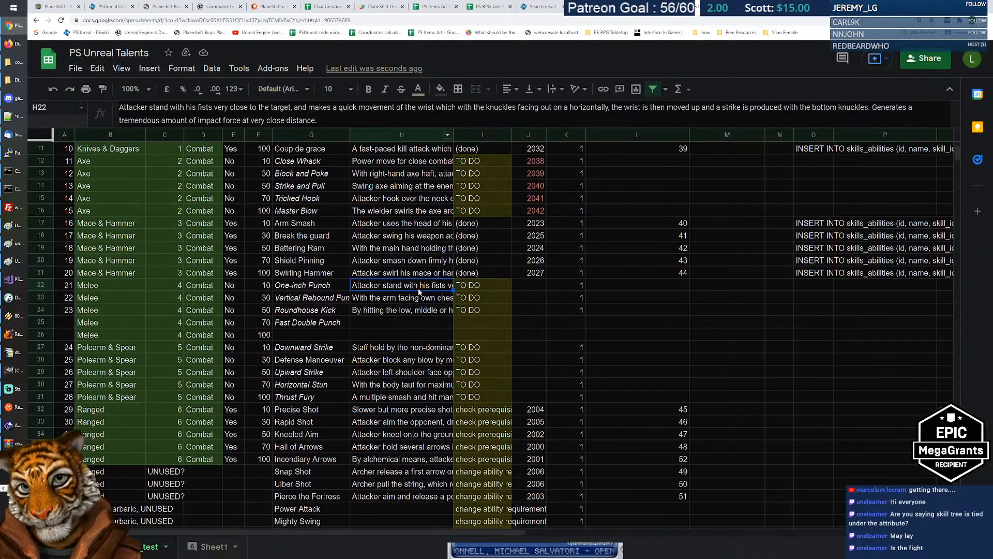
# Review the names and descriptions of Vertical Rebound Punch, Roundhouse Kick and Fast Double Punch in the Melee rows.
pyautogui.click(388, 303)
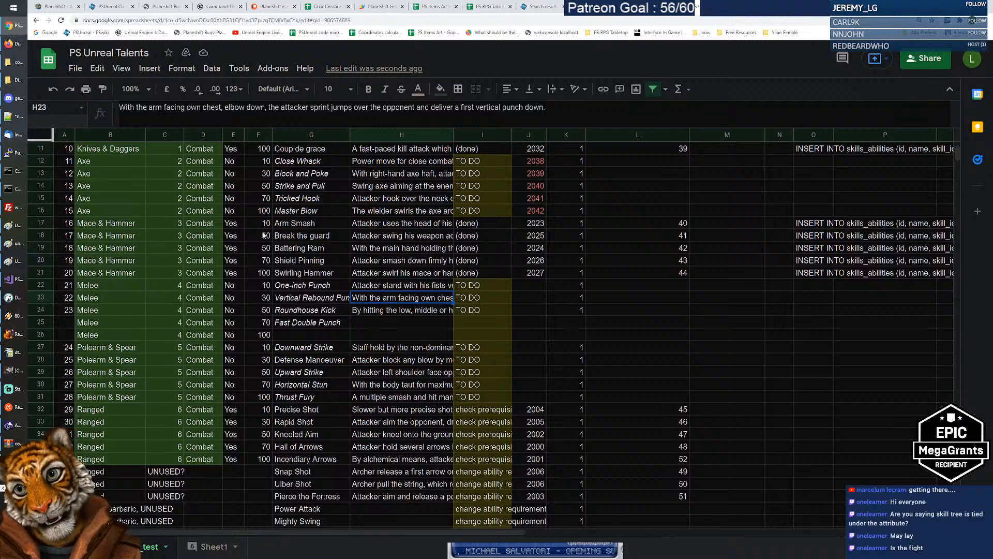
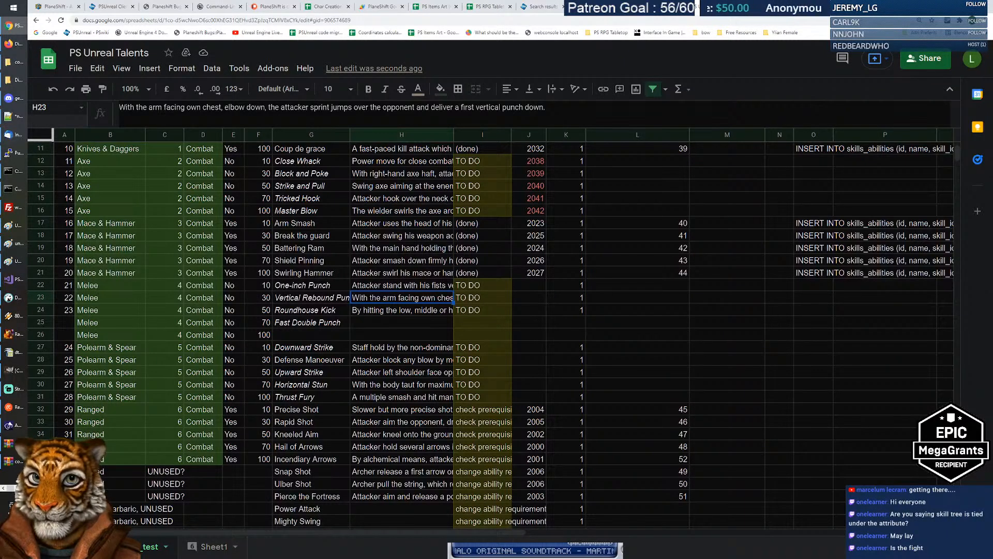
pyautogui.moveTo(503, 108); pyautogui.dragTo(546, 107)
pyautogui.click(546, 108)
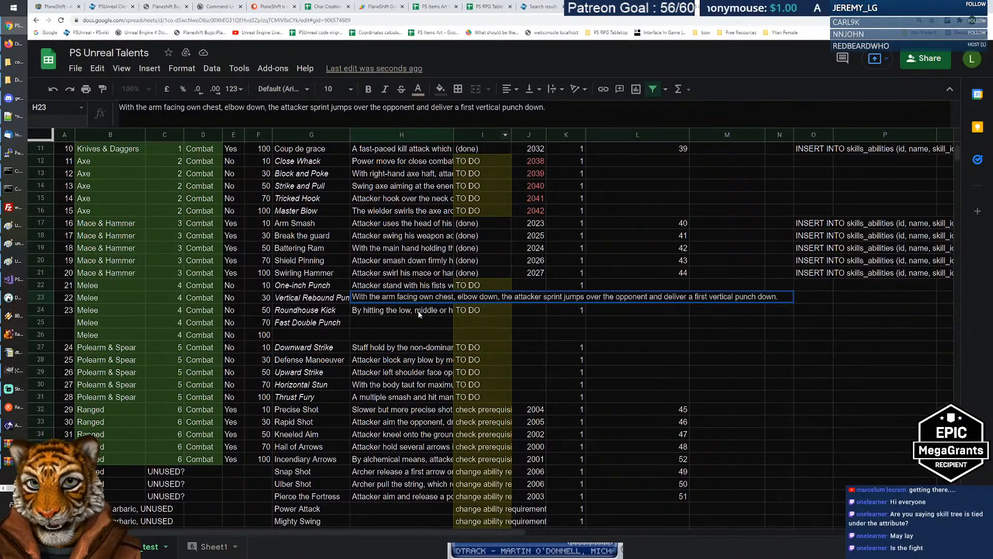
pyautogui.press('Escape')
pyautogui.click(328, 300)
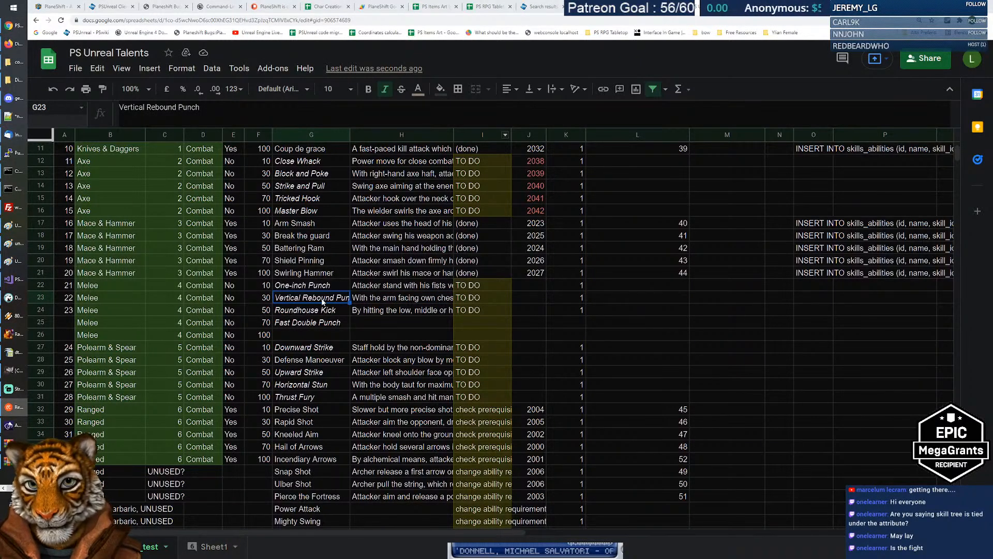
pyautogui.click(330, 312)
pyautogui.click(393, 313)
pyautogui.click(310, 314)
pyautogui.click(396, 312)
pyautogui.click(310, 314)
pyautogui.click(400, 313)
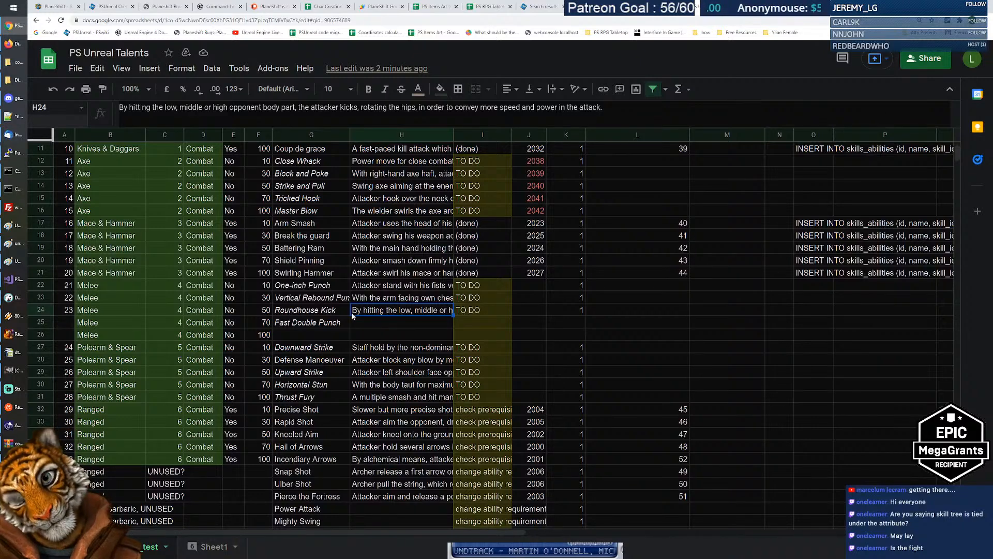
pyautogui.click(320, 322)
pyautogui.click(407, 323)
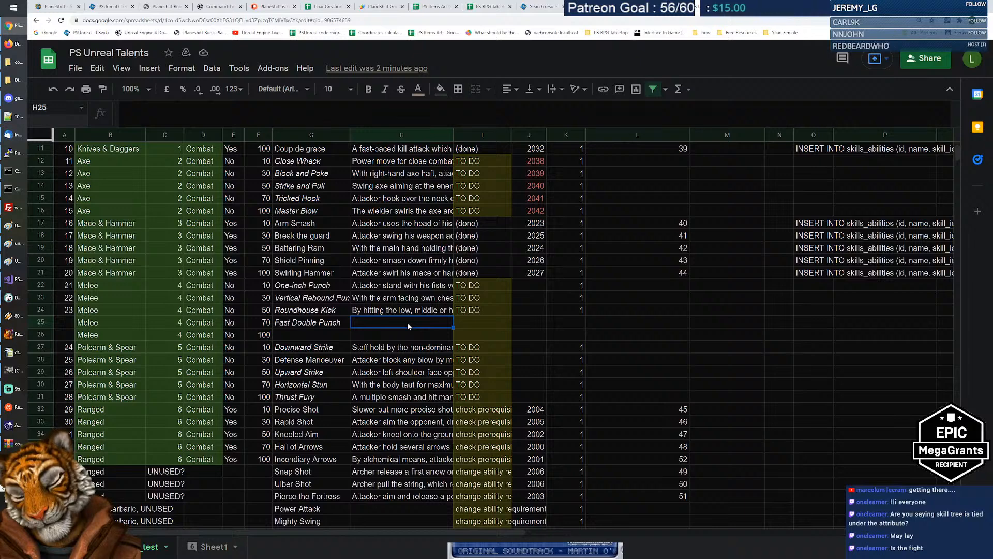
pyautogui.write('In fast')
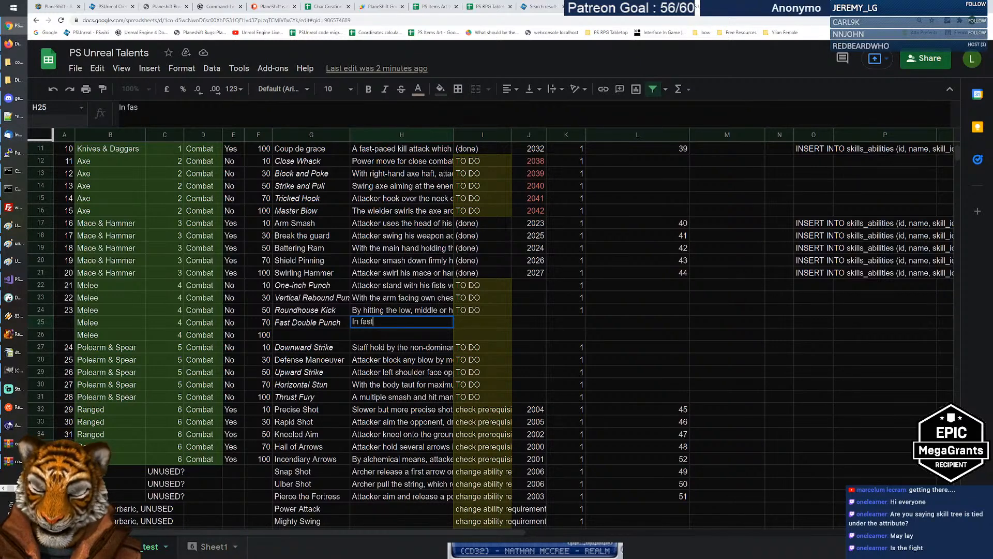
pyautogui.press('BackSpace')
pyautogui.press('BackSpace')
pyautogui.press('BackSpace')
pyautogui.press('BackSpace')
pyautogui.press('BackSpace')
pyautogui.press('BackSpace')
pyautogui.press('BackSpace')
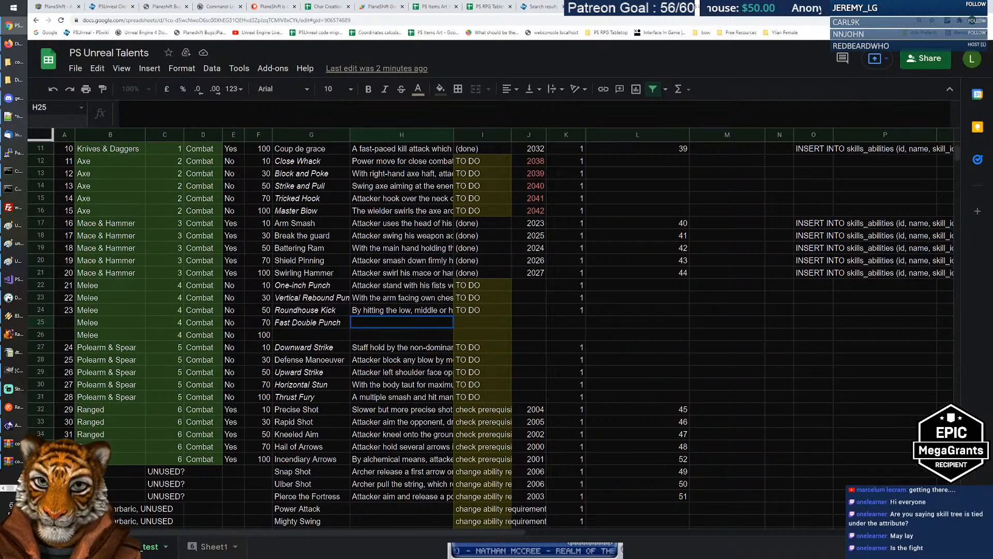
# Begin the Fast Double Punch description in H25 with "Focusing on agility and speed".
pyautogui.write('Fo')
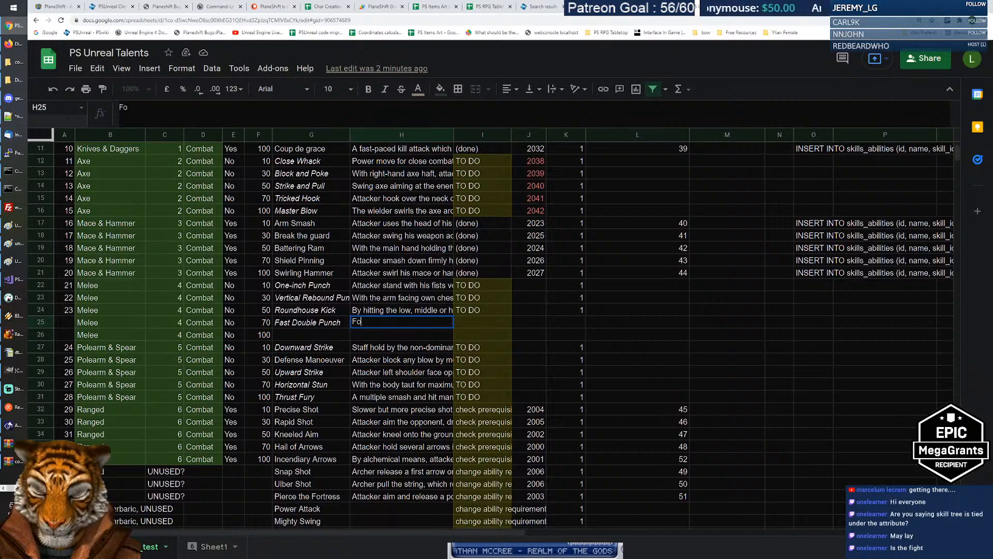
pyautogui.write('cusin og on agility ')
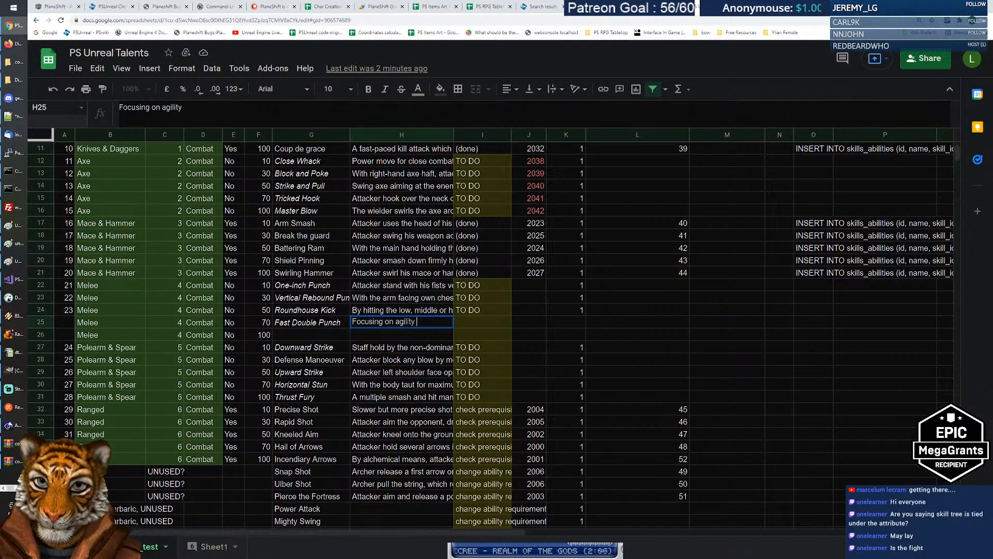
pyautogui.write('and s')
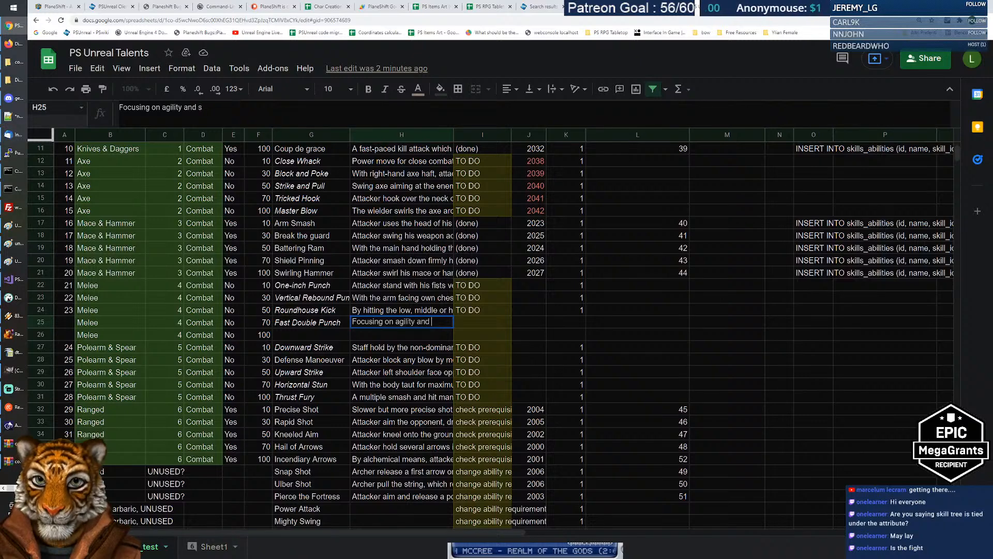
pyautogui.write('peed')
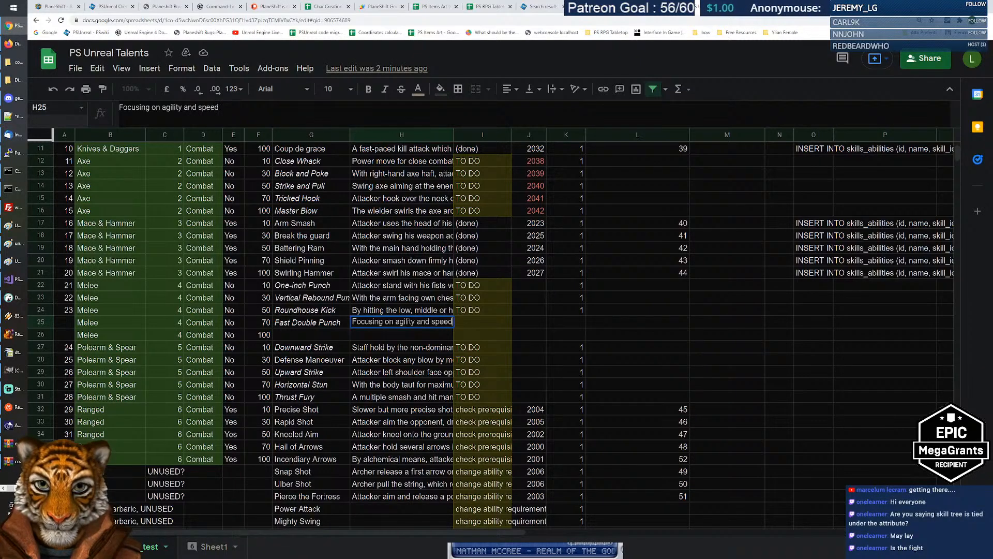
# Try rewording the Fast Double Punch description to "Focusing on agility, speed", and restore the wording "agility and speed".
pyautogui.press('Home')
pyautogui.press('Right')
pyautogui.press('Right')
pyautogui.press('Right')
pyautogui.press('Right')
pyautogui.press('Right')
pyautogui.press('Right')
pyautogui.press('Right')
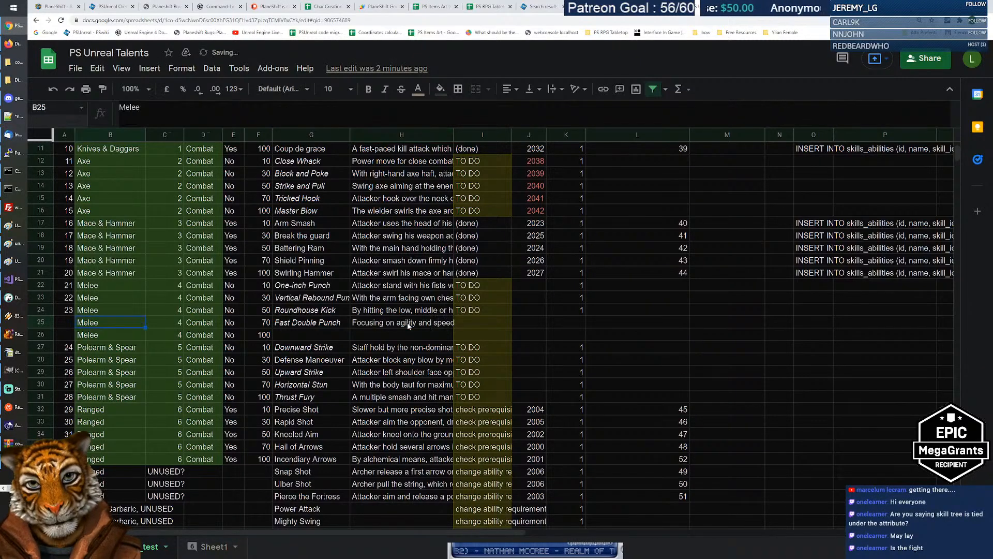
pyautogui.press('Return')
pyautogui.hotkey('shift', 'End')
pyautogui.press('BackSpace')
pyautogui.press('BackSpace')
pyautogui.write(', speed a')
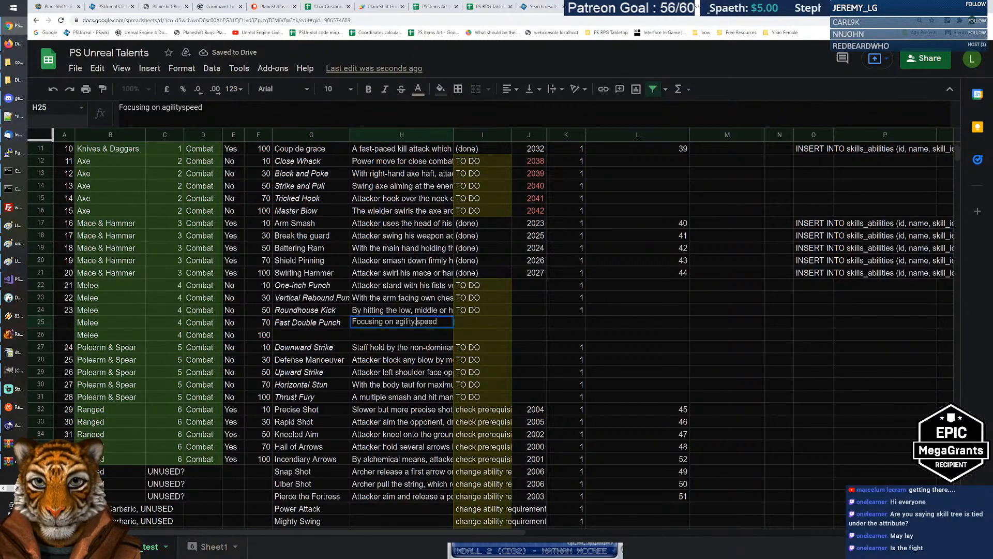
pyautogui.press('BackSpace')
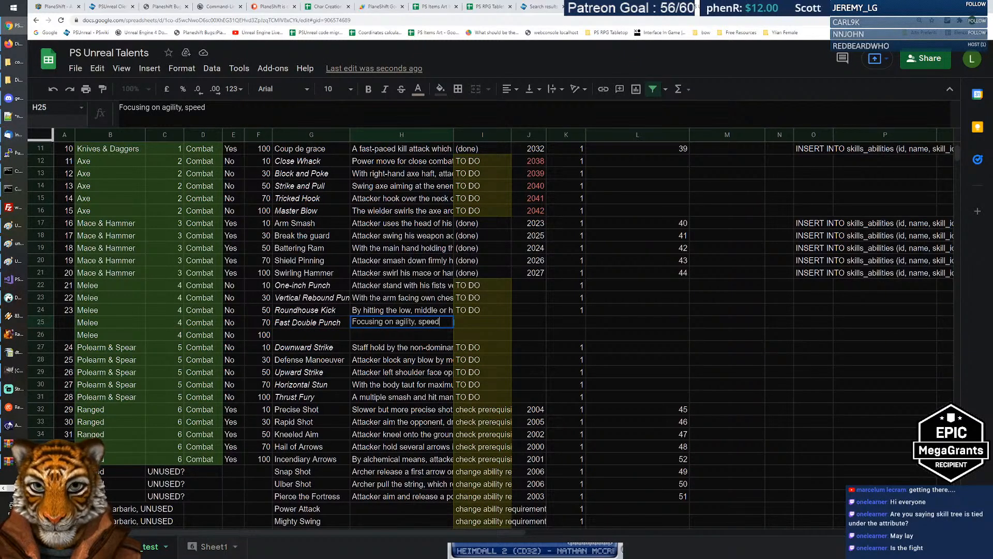
pyautogui.press('BackSpace')
pyautogui.press('BackSpace')
pyautogui.write('and speed')
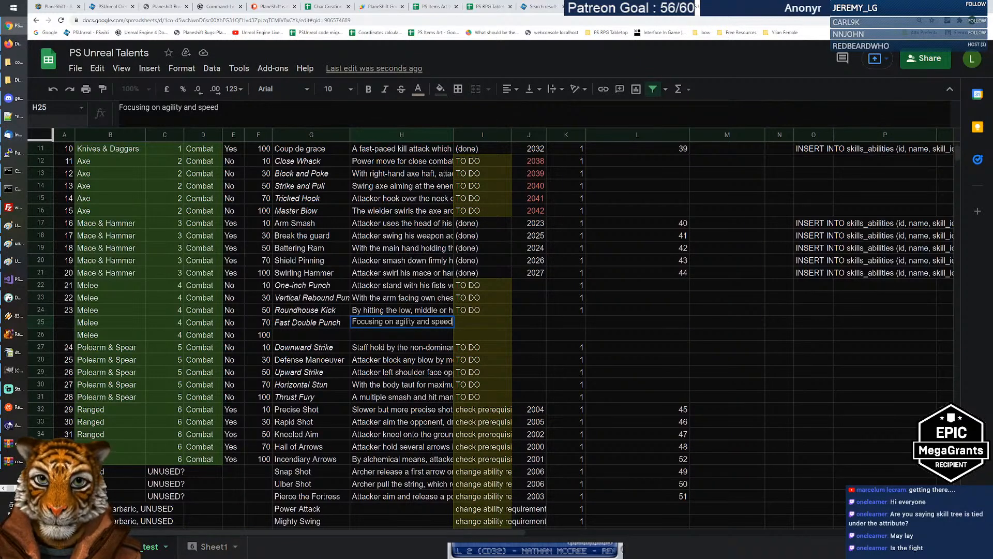
# Complete the Fast Double Punch description in H25 with "attacker delivers two precise and fast punches with bonus damage".
pyautogui.write(' attack')
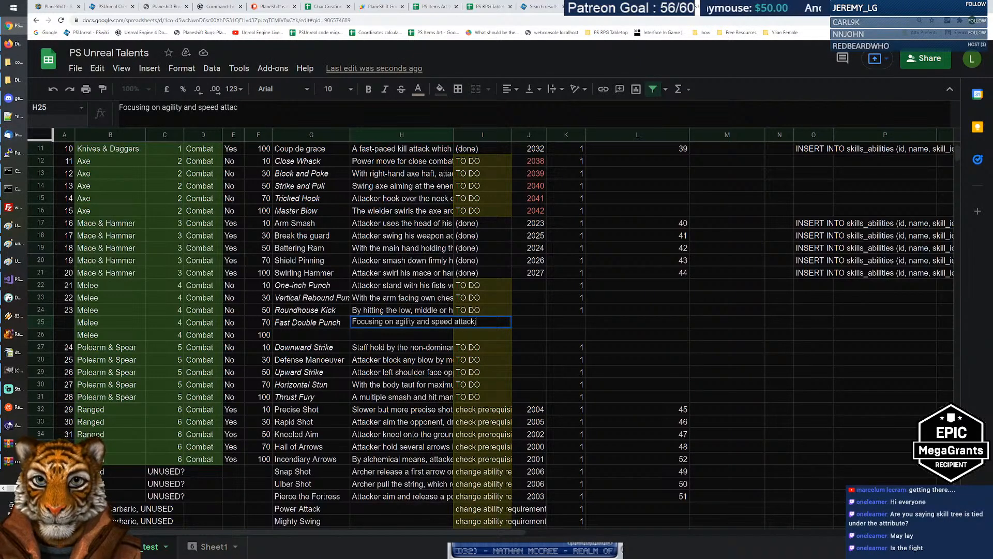
pyautogui.write('er delivers ')
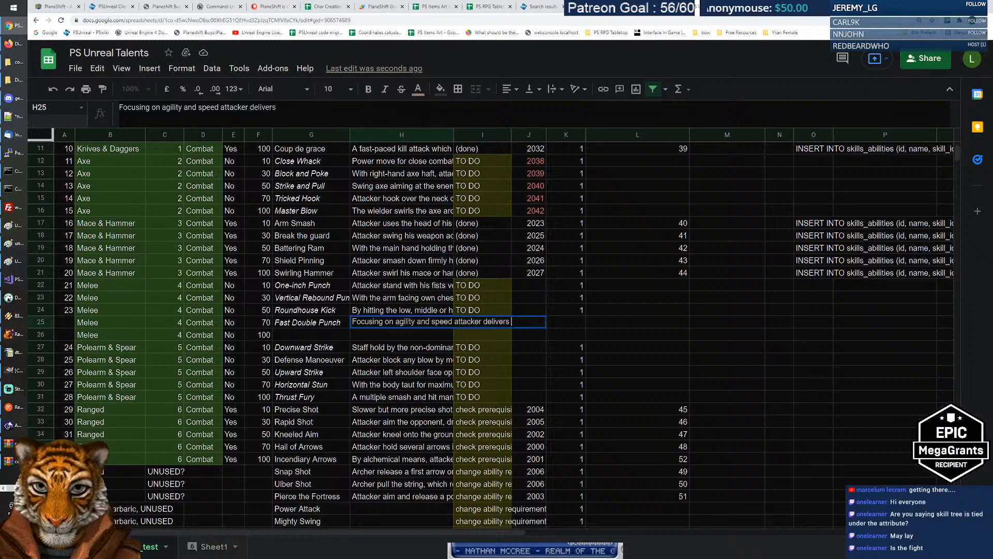
pyautogui.write('two precise and qu')
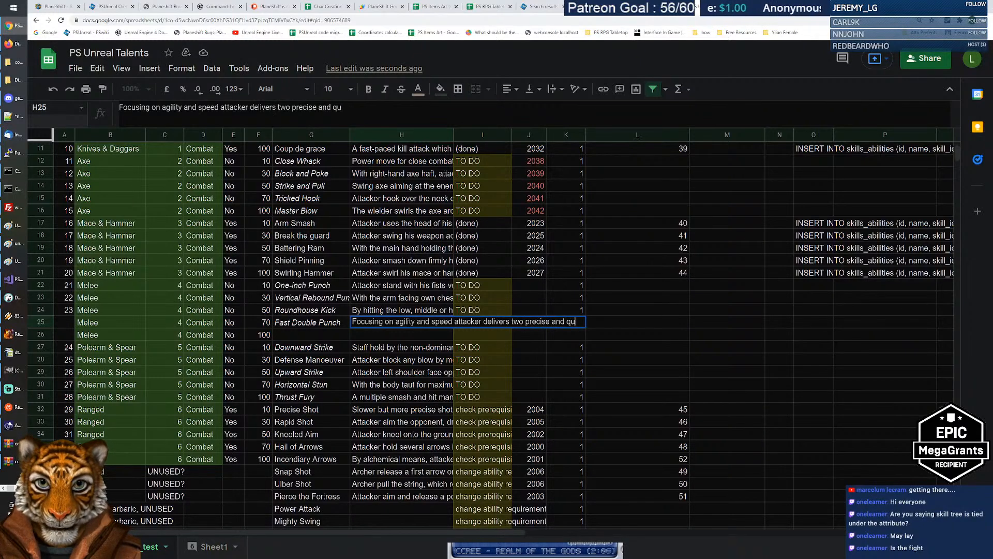
pyautogui.press('BackSpace')
pyautogui.write('fast')
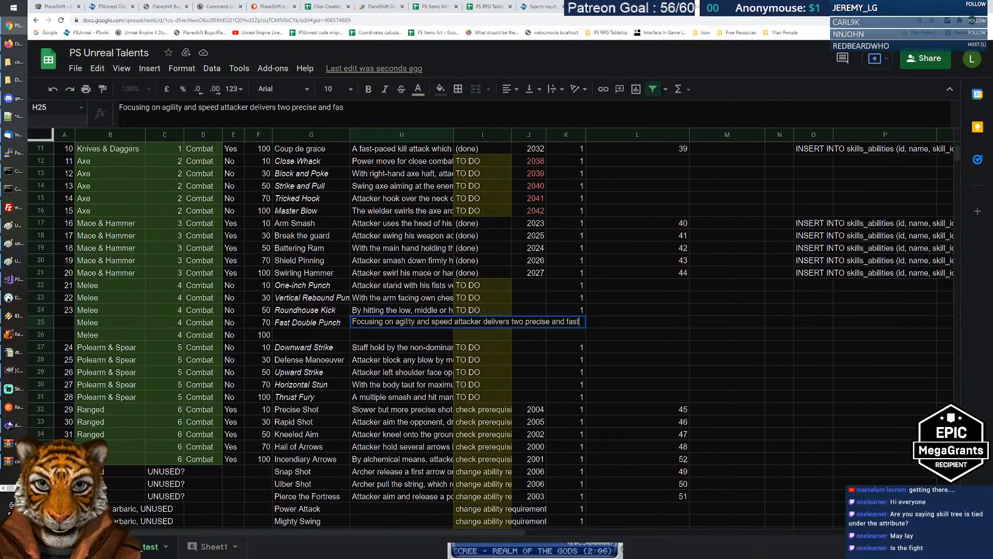
pyautogui.write(' punches')
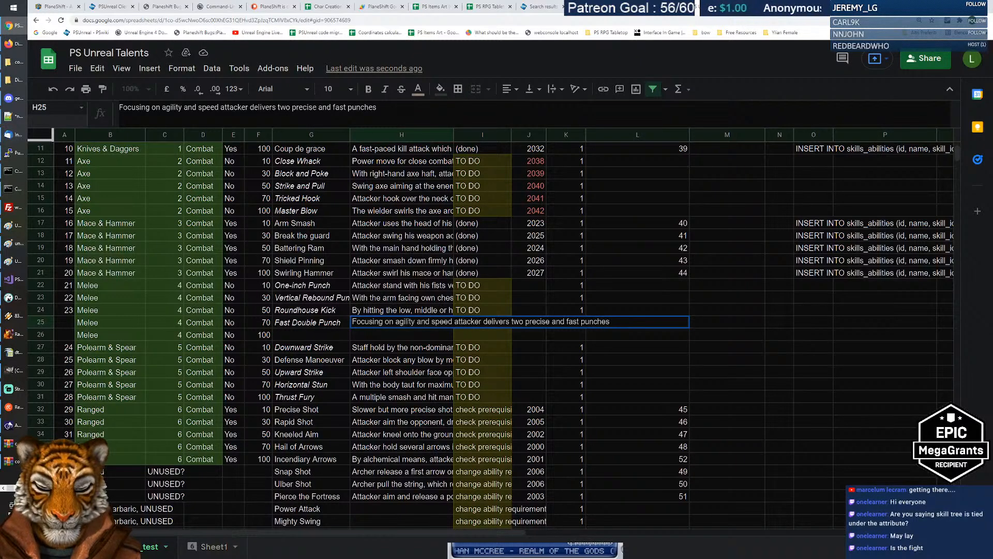
pyautogui.write(' with bonus ')
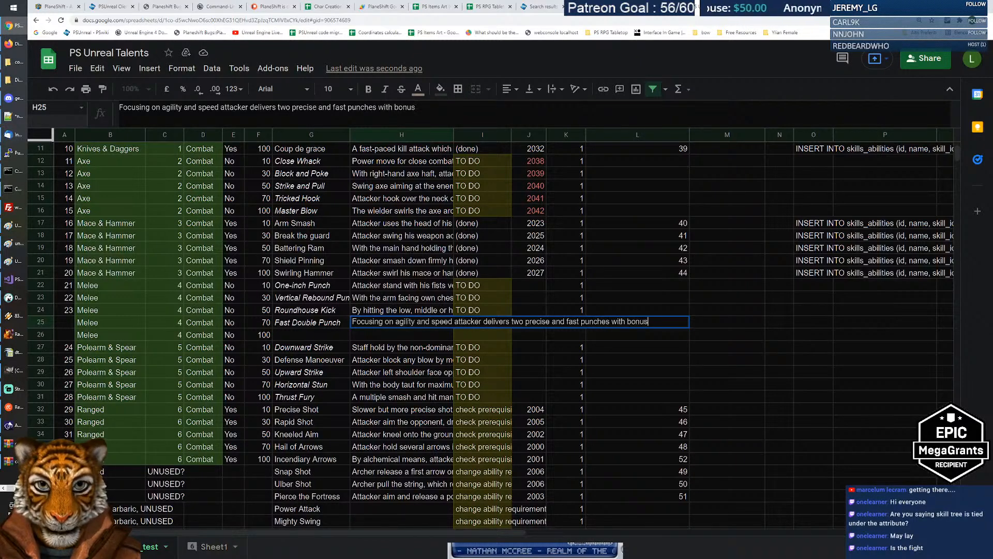
pyautogui.write('damage')
pyautogui.press('Return')
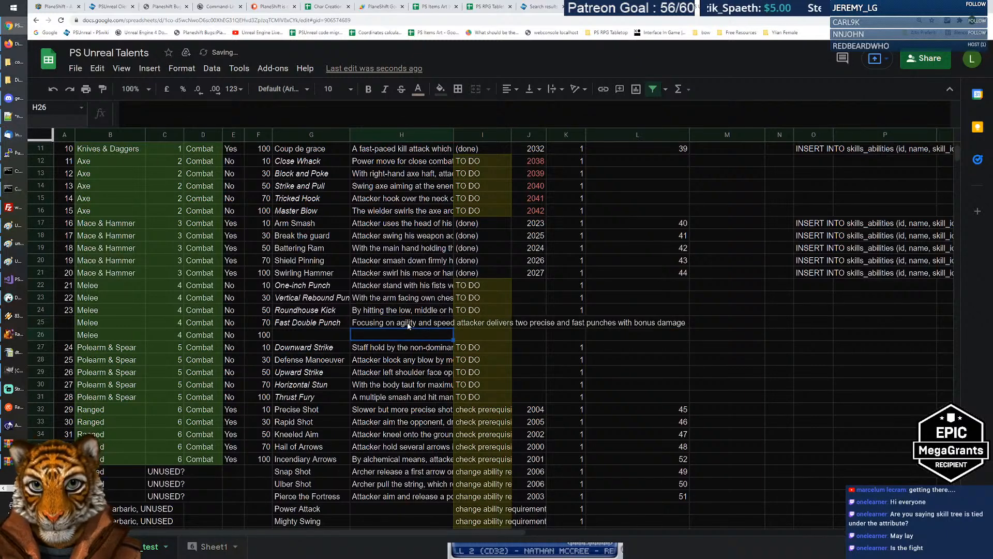
# Name the level 100 Melee talent in G26 "Flying Double Kick".
pyautogui.click(408, 325)
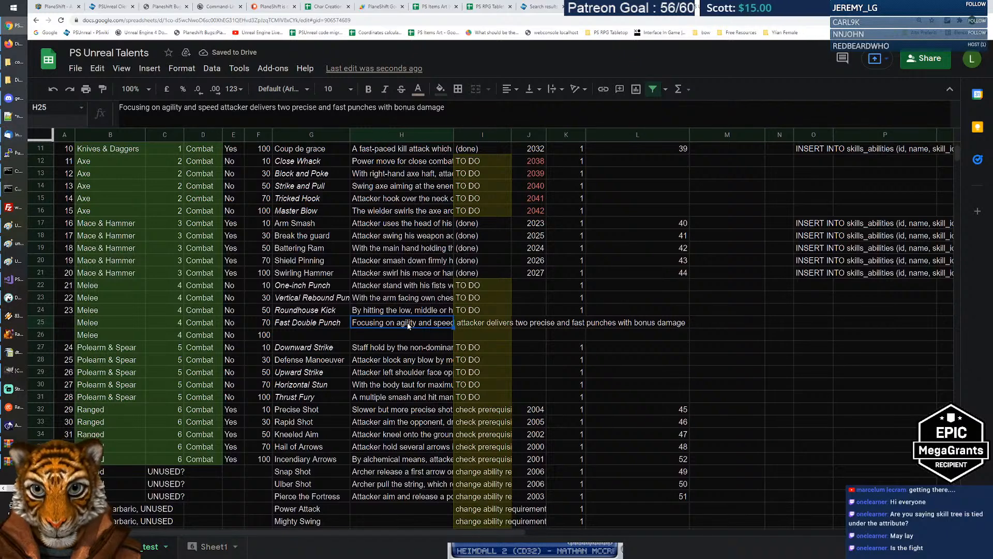
pyautogui.press('Left')
pyautogui.press('Down')
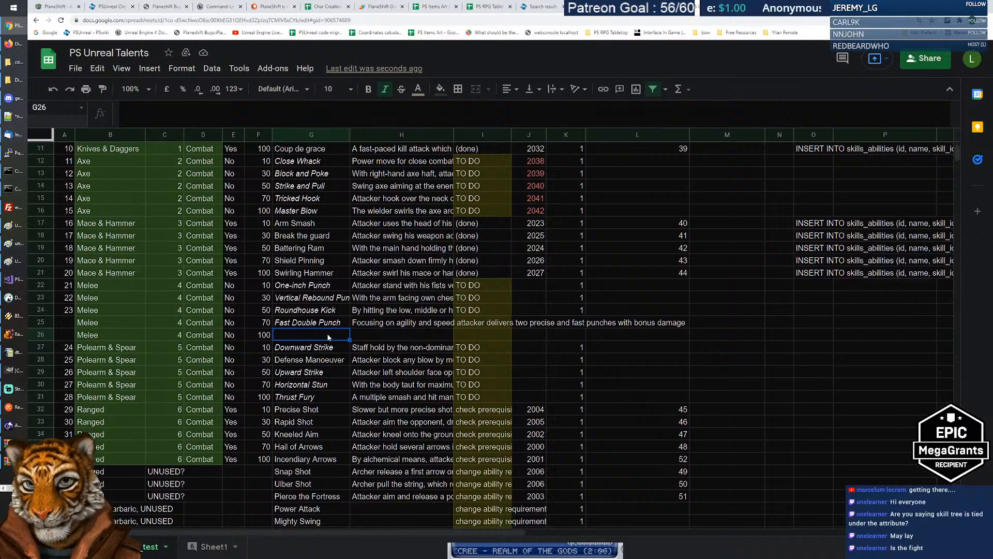
pyautogui.write('Double Kick')
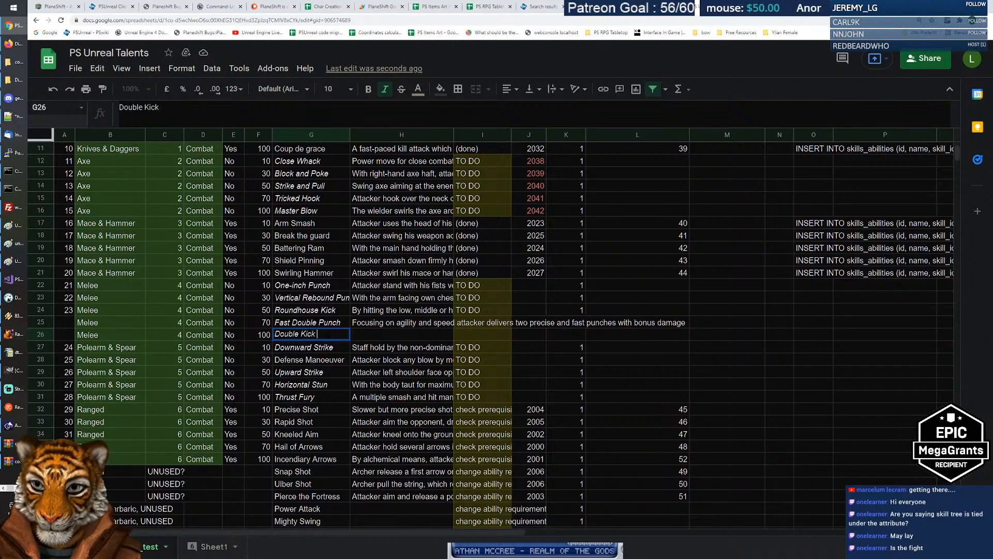
pyautogui.press('Home')
pyautogui.write('Flying')
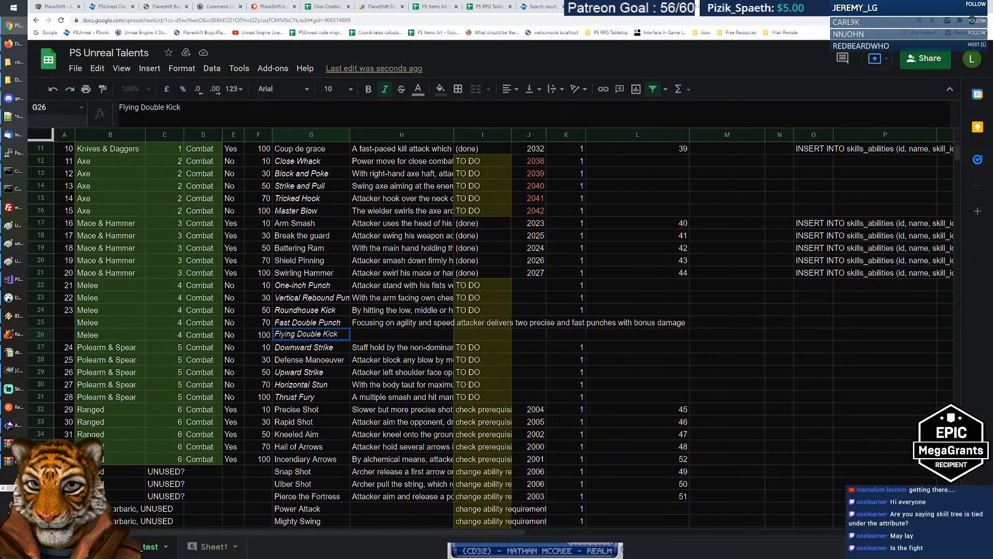
pyautogui.press('Return')
pyautogui.click(324, 337)
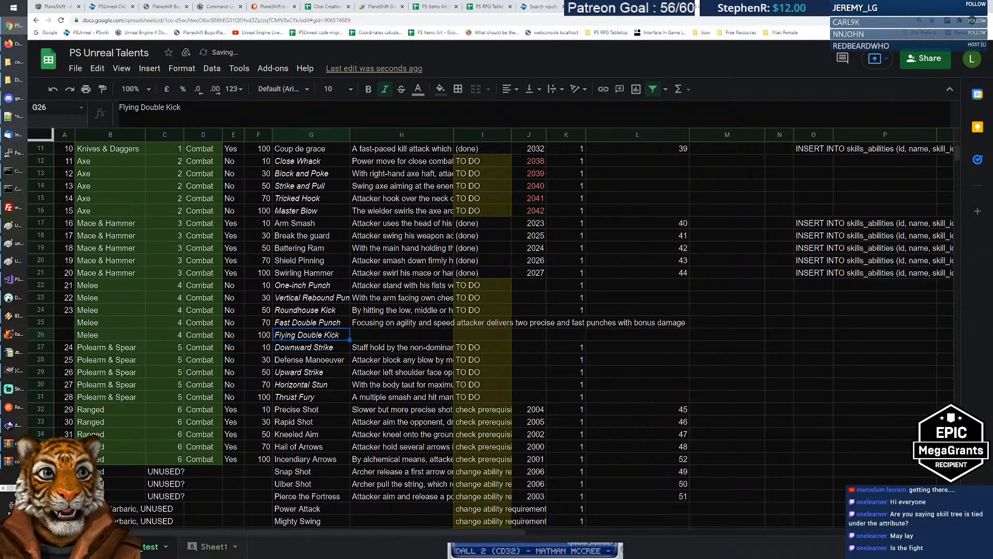
# Switch to the browser page with the karate techniques chart and search Google for "flying double kick" instead.
pyautogui.hotkey('ctrl', 'Tab')
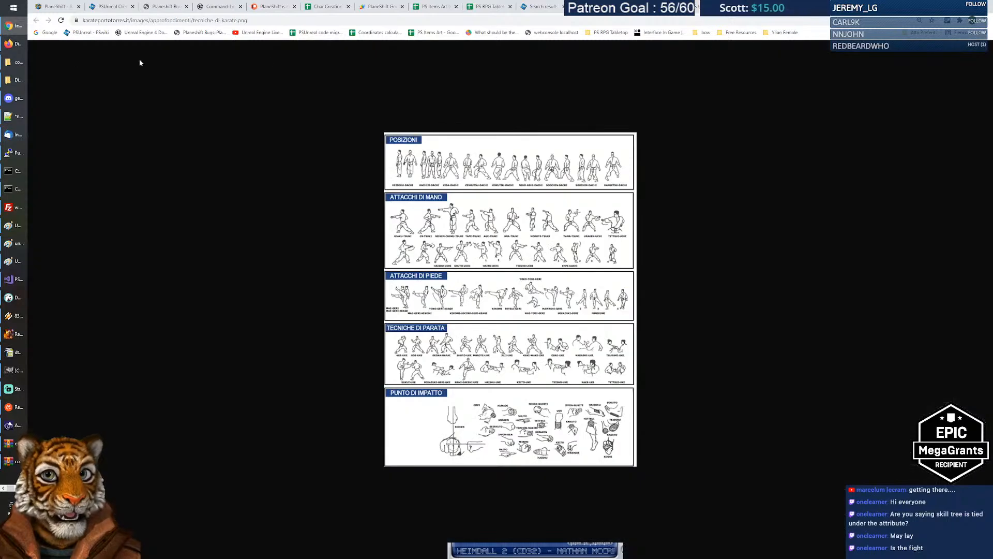
pyautogui.click(50, 33)
pyautogui.write('fly')
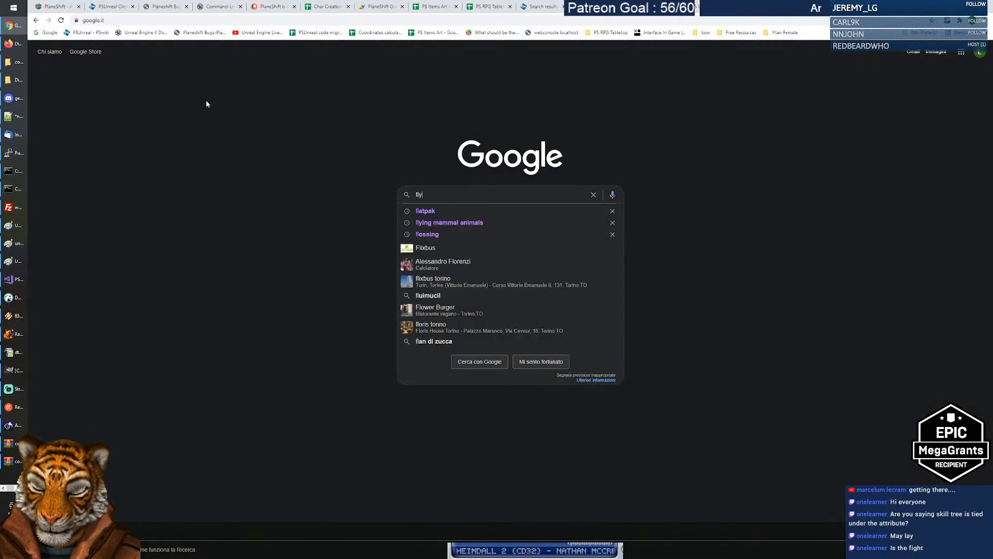
pyautogui.write('ing double kick')
pyautogui.press('Return')
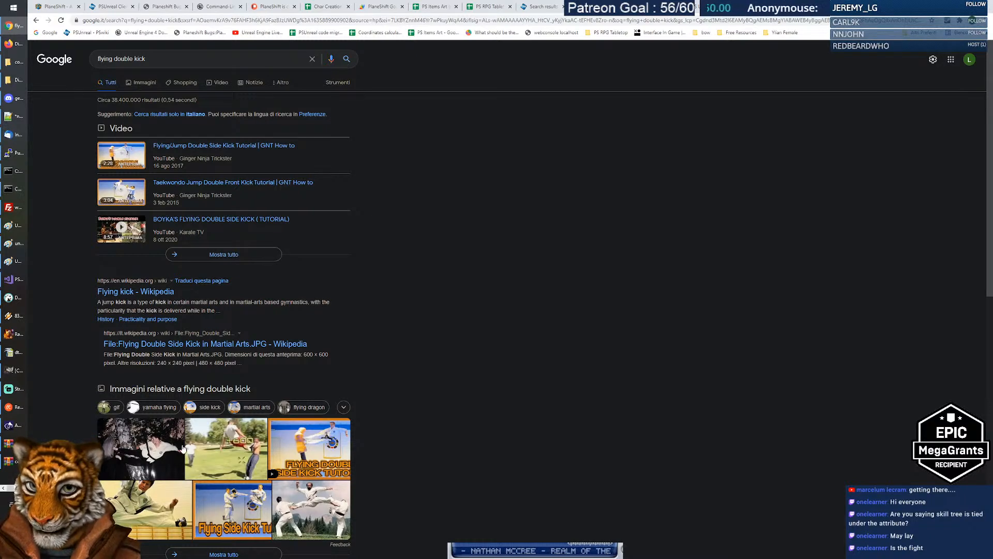
# Examine several flying double kick photos in the image results to see how the move is performed.
pyautogui.click(151, 457)
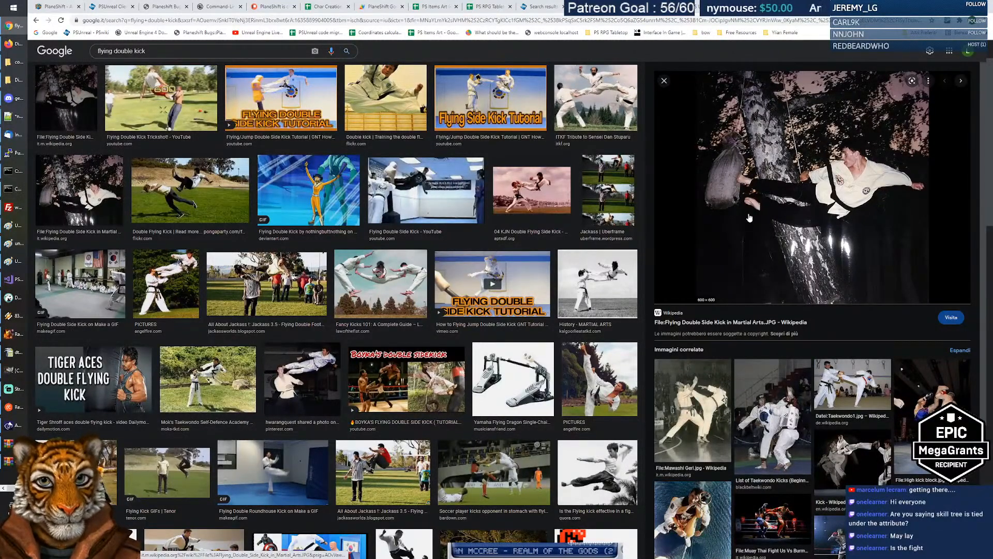
pyautogui.click(600, 107)
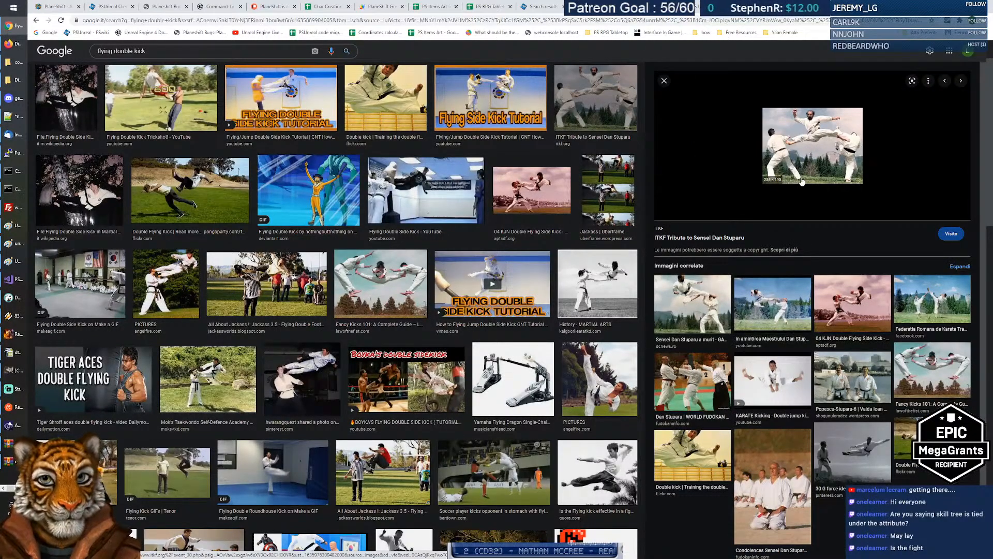
pyautogui.click(693, 305)
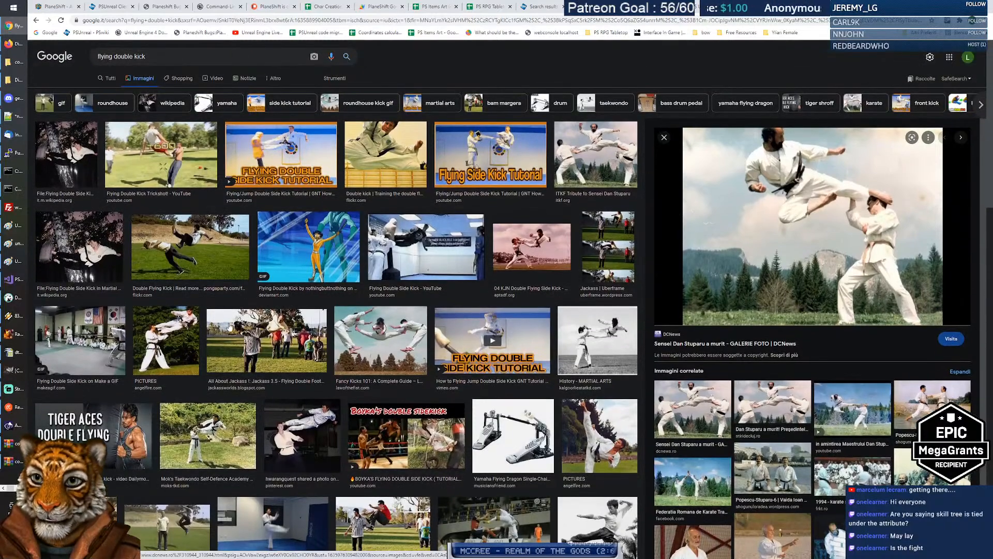
pyautogui.click(600, 379)
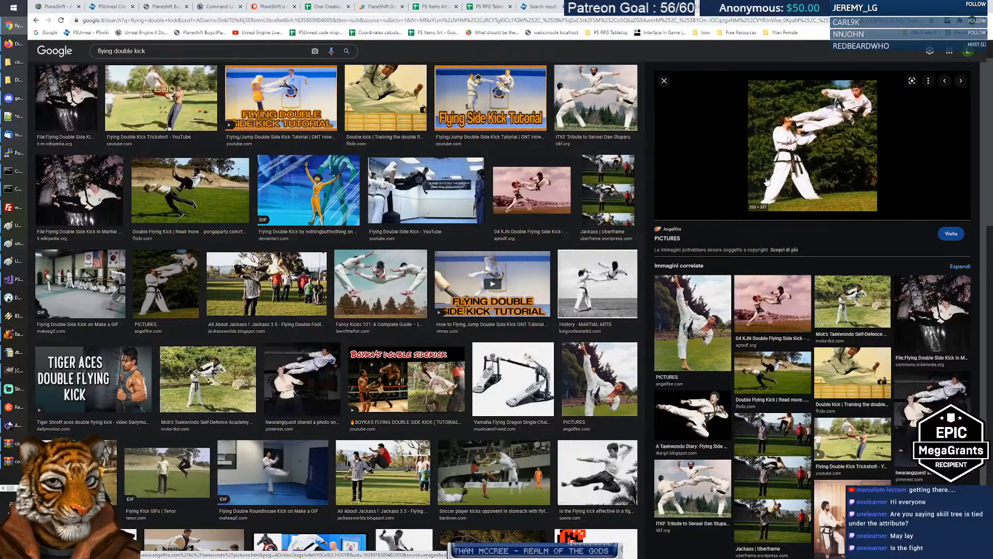
# Return to the PS Unreal Talents spreadsheet and open the empty Flying Double Kick description cell H26 for editing.
pyautogui.hotkey('alt', 'Tab')
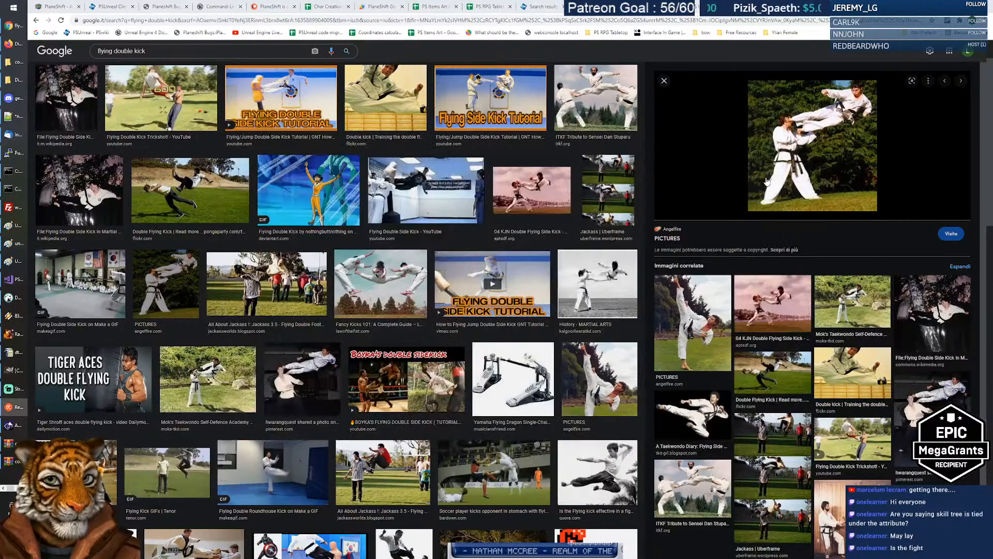
pyautogui.hotkey('alt', 'Tab')
pyautogui.hotkey('ctrl', 'shift', 'Tab')
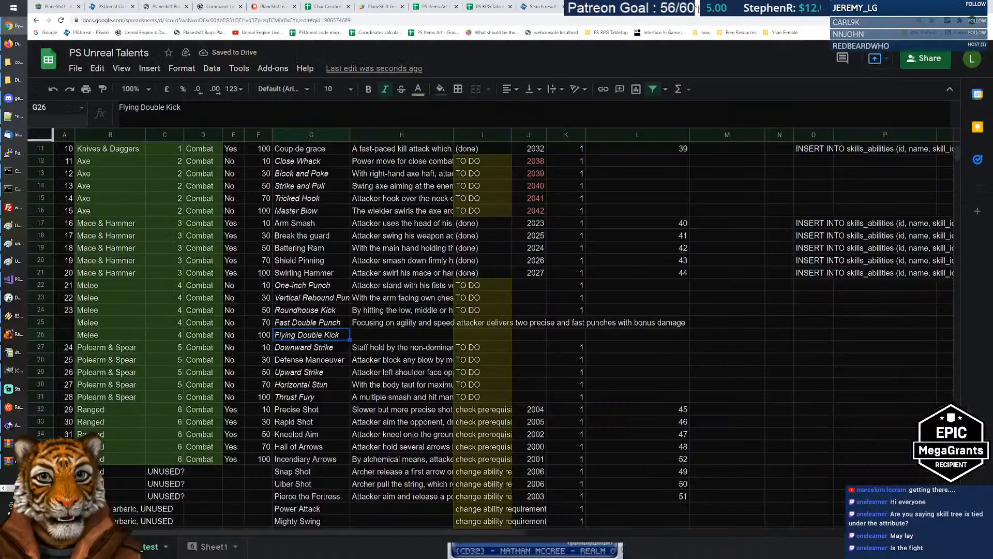
pyautogui.click(380, 333)
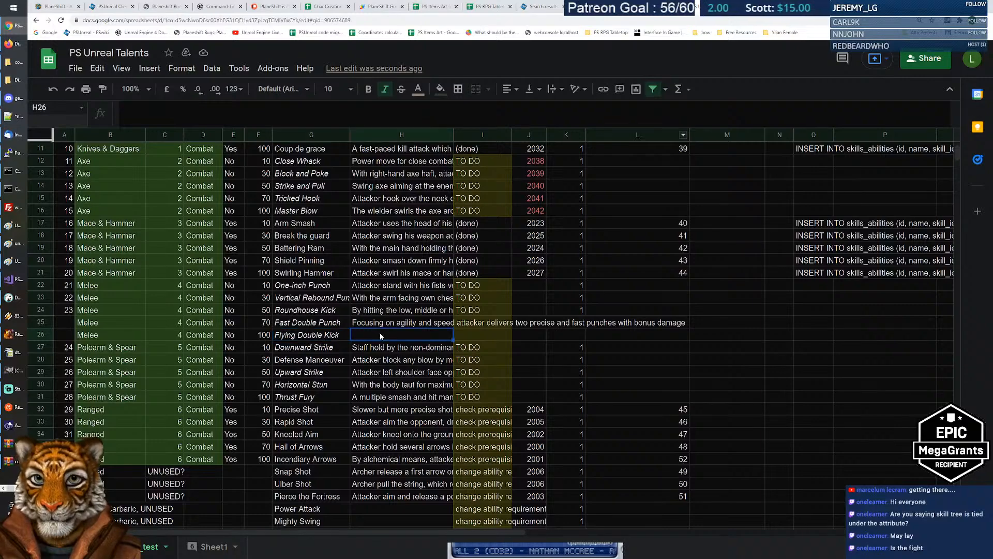
pyautogui.click(385, 348)
pyautogui.click(385, 336)
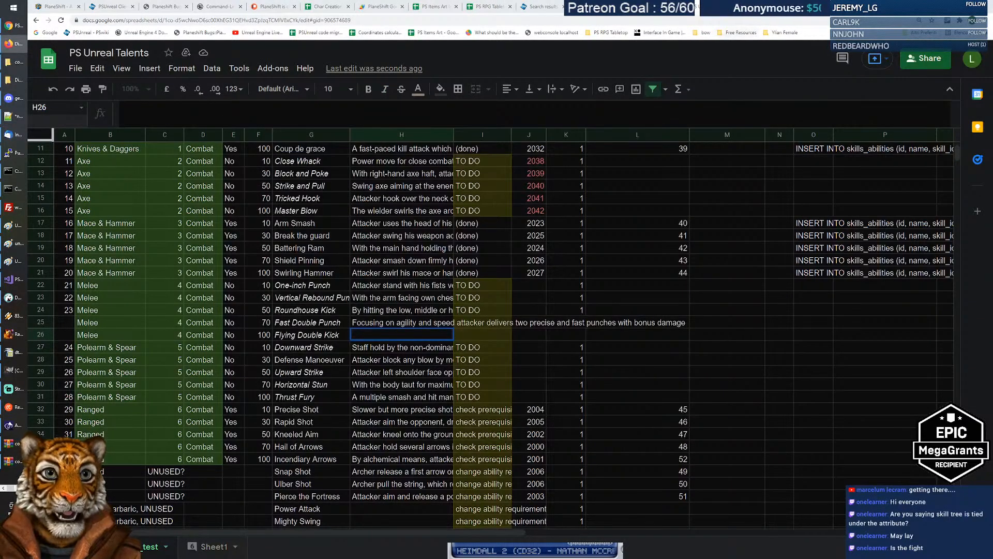
# Go back to the kick images, check the Angelfire source page of the enlarged photo, and close that page.
pyautogui.hotkey('ctrl', 'Tab')
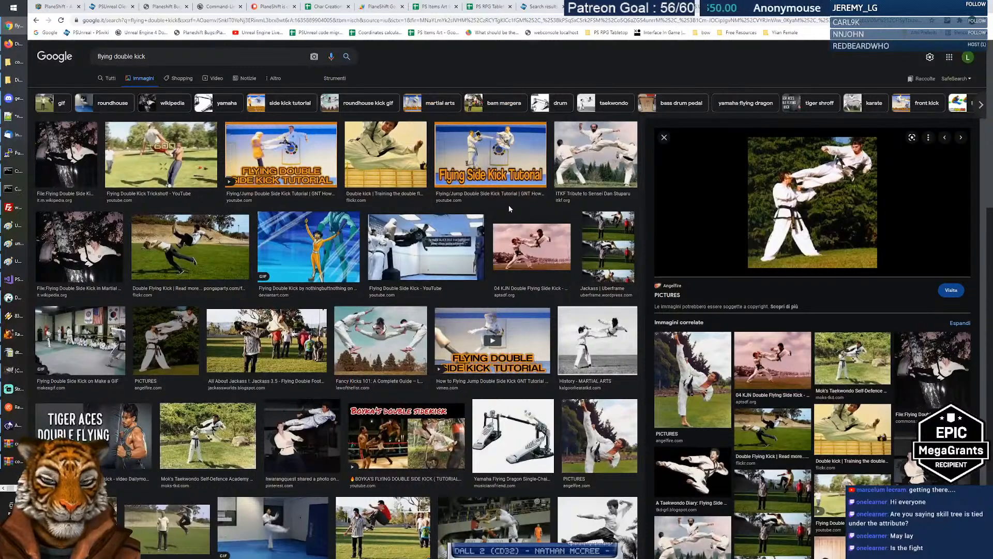
pyautogui.click(805, 207)
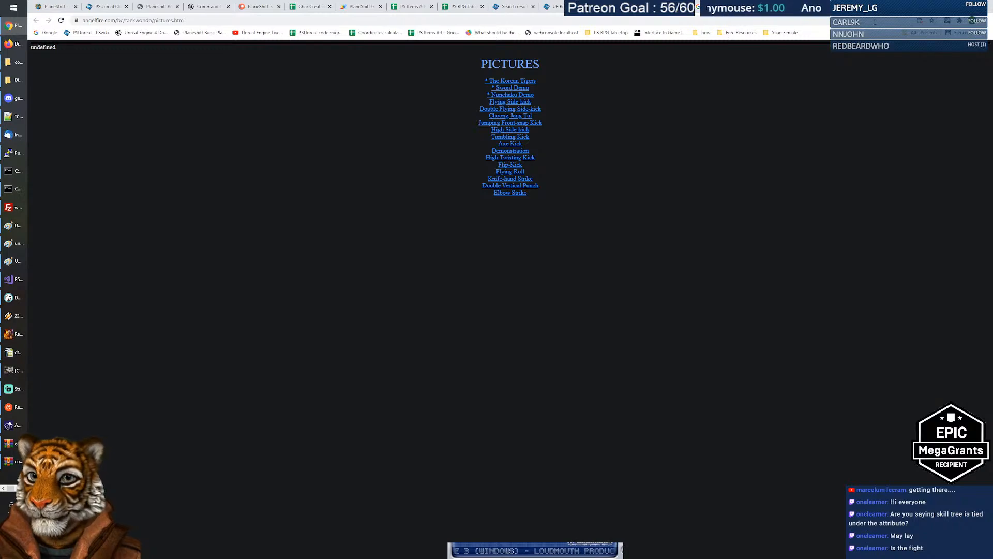
pyautogui.hotkey('ctrl', 'w')
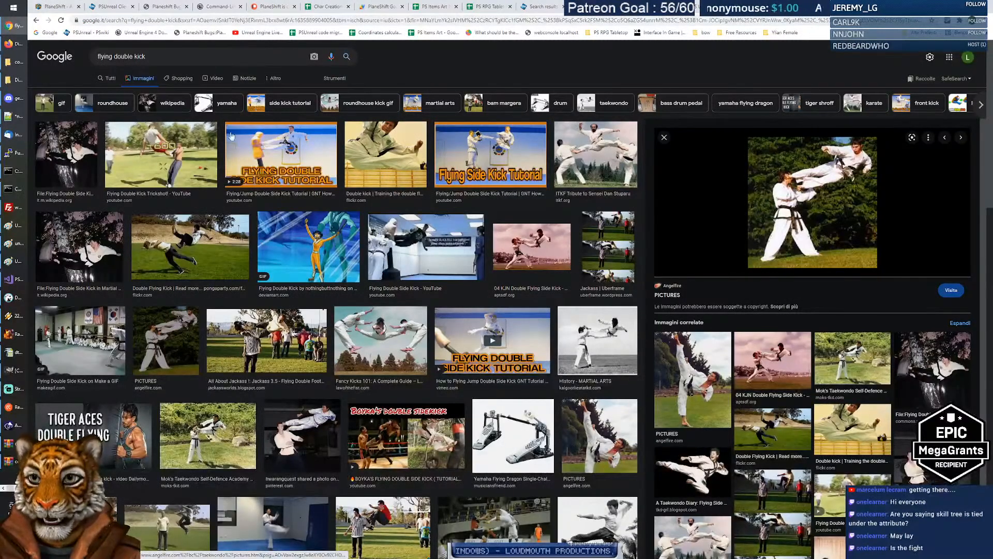
# Open the Wikipedia article "Flying kick" from the general web results for flying double kick.
pyautogui.click(117, 79)
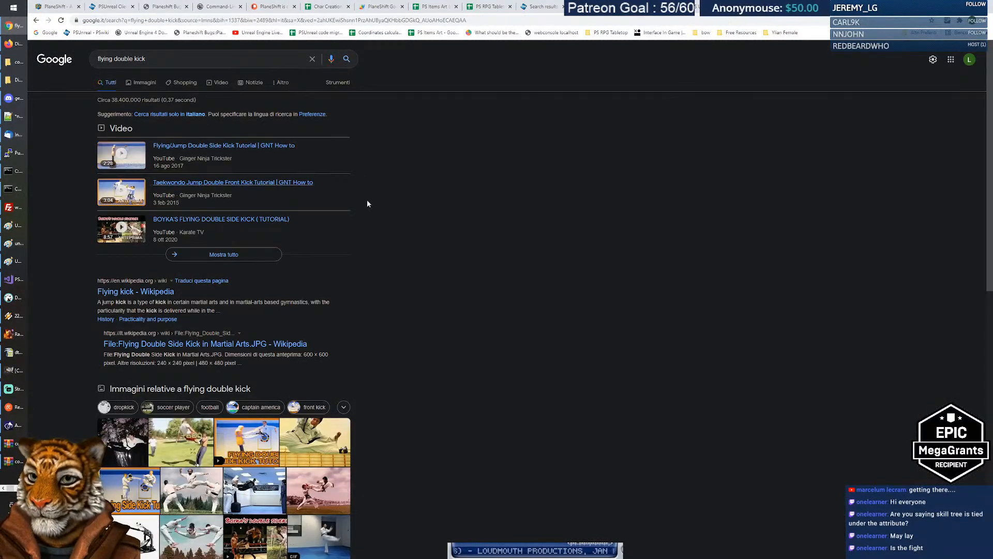
pyautogui.scroll(-3, 452, 258)
pyautogui.click(135, 141)
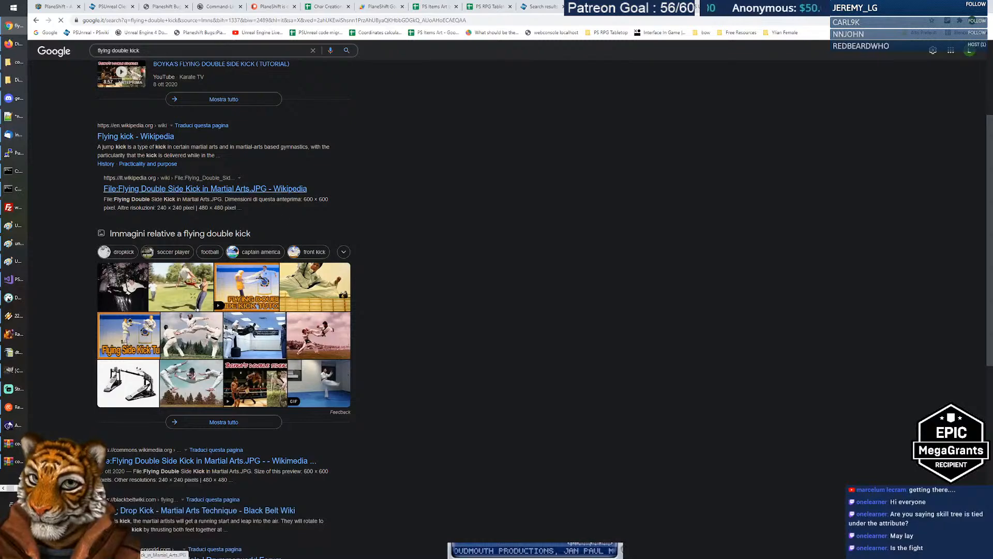
# Read the Flying kick introduction and copy the phrase "a running start to gain forward momentum".
pyautogui.moveTo(145, 238); pyautogui.dragTo(365, 251)
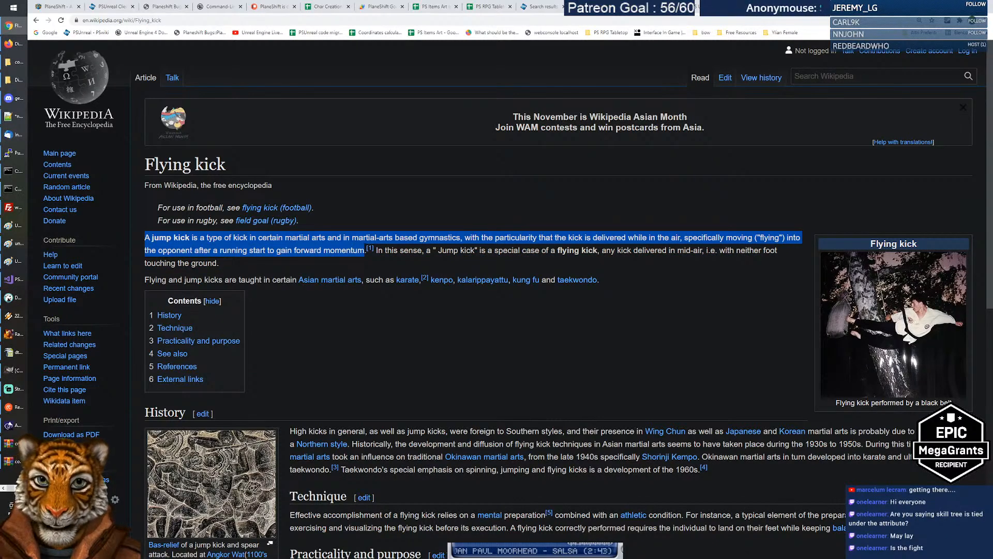
pyautogui.click(396, 270)
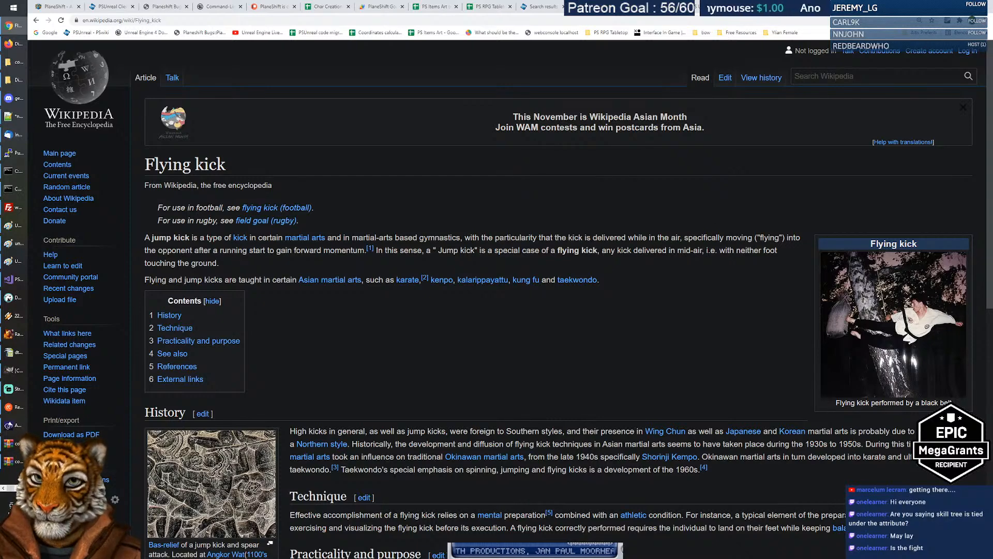
pyautogui.moveTo(277, 252); pyautogui.dragTo(364, 252)
pyautogui.click(364, 252)
pyautogui.moveTo(213, 252); pyautogui.dragTo(365, 251)
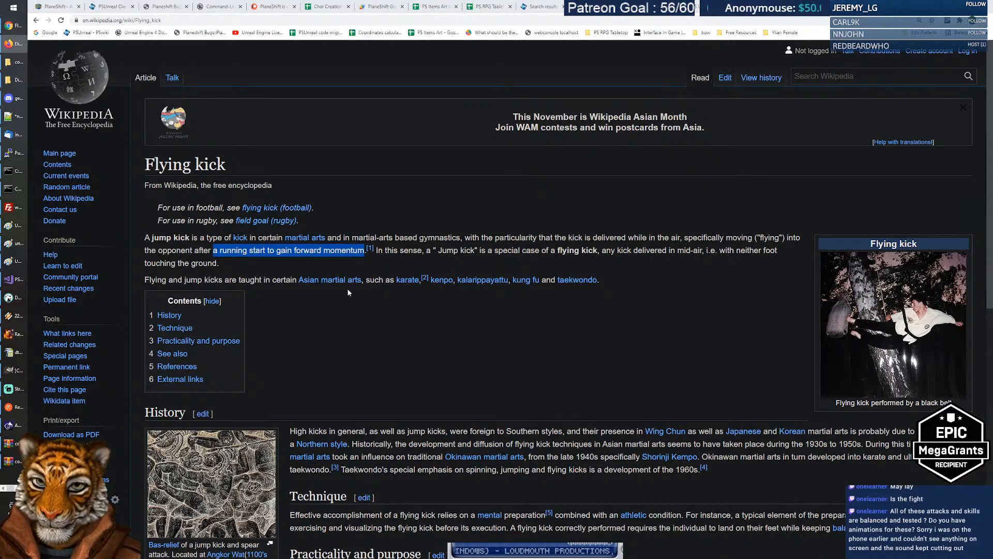
# Back in the PS Unreal Talents spreadsheet, start the Flying Double Kick description in H26 with "After a short sprint to gain forward momentum,".
pyautogui.click(486, 6)
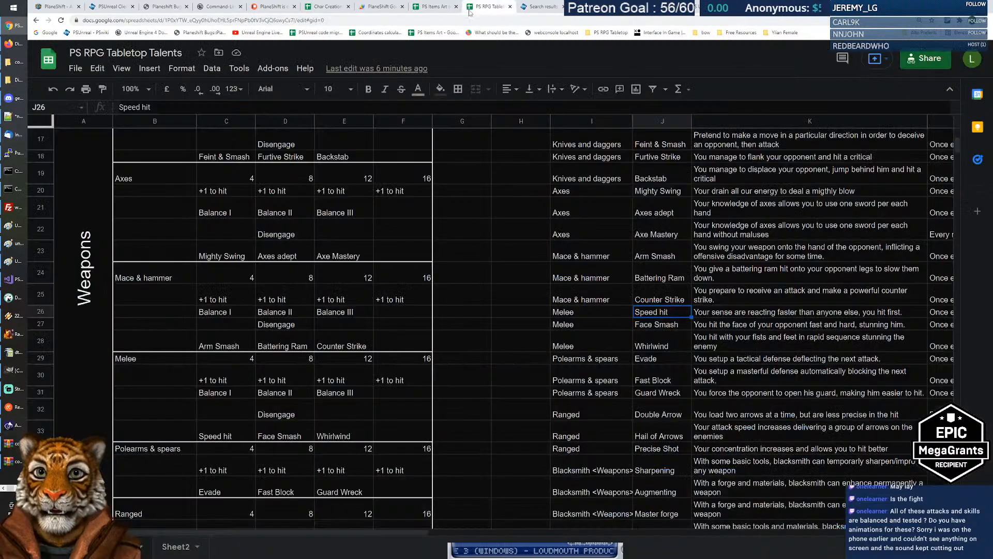
pyautogui.click(434, 7)
pyautogui.click(326, 6)
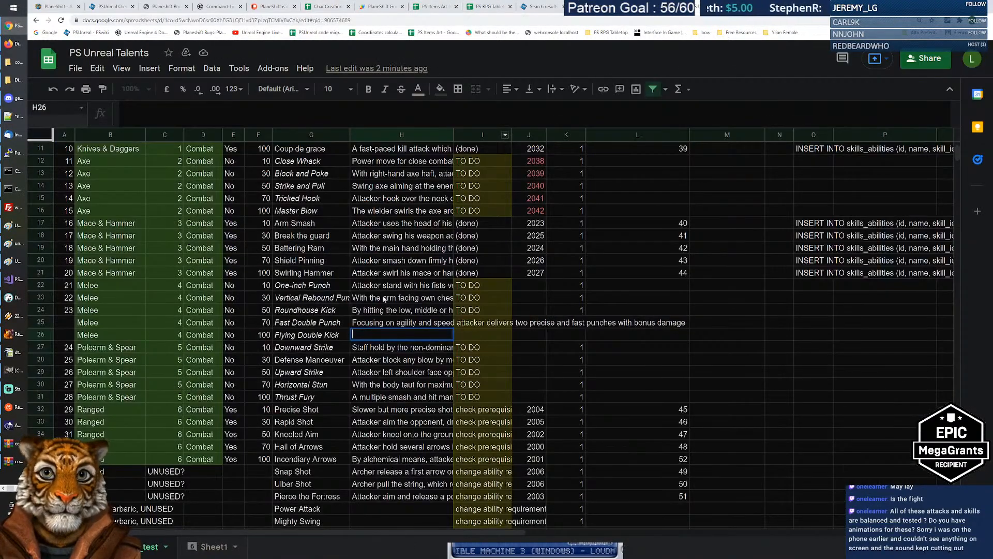
pyautogui.click(369, 329)
pyautogui.write('After a short a running start to gain forward momentum')
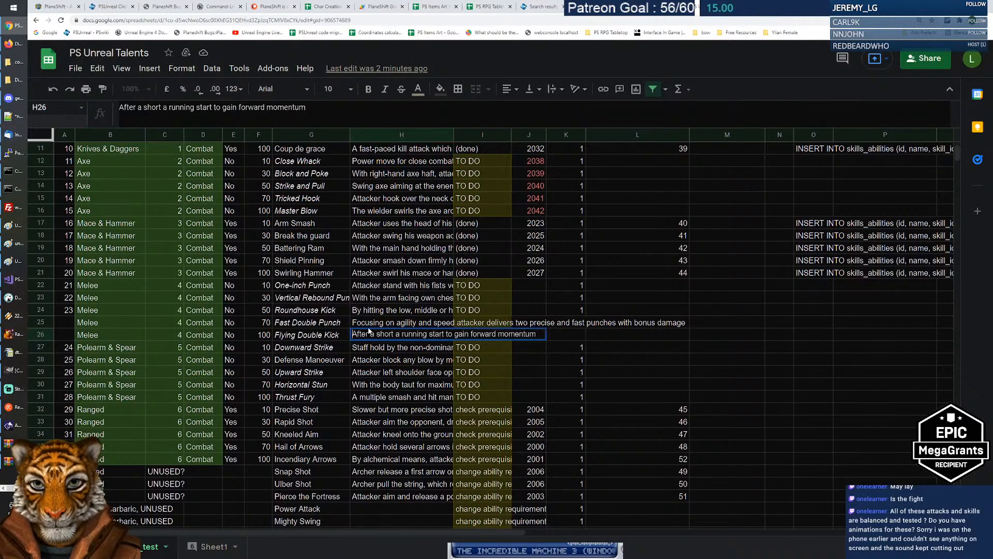
pyautogui.press('Delete')
pyautogui.press('Delete')
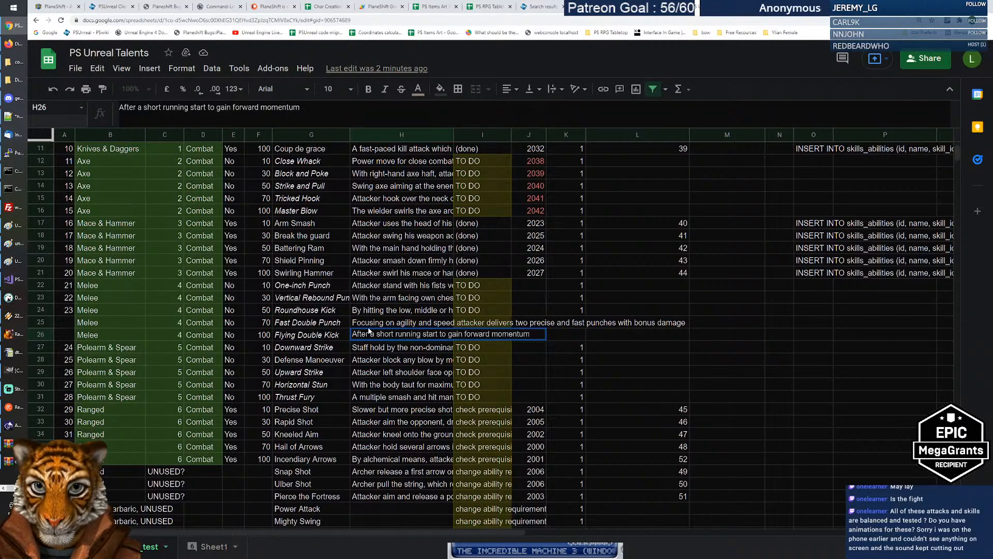
pyautogui.hotkey('ctrl', 'Delete')
pyautogui.write('sprint')
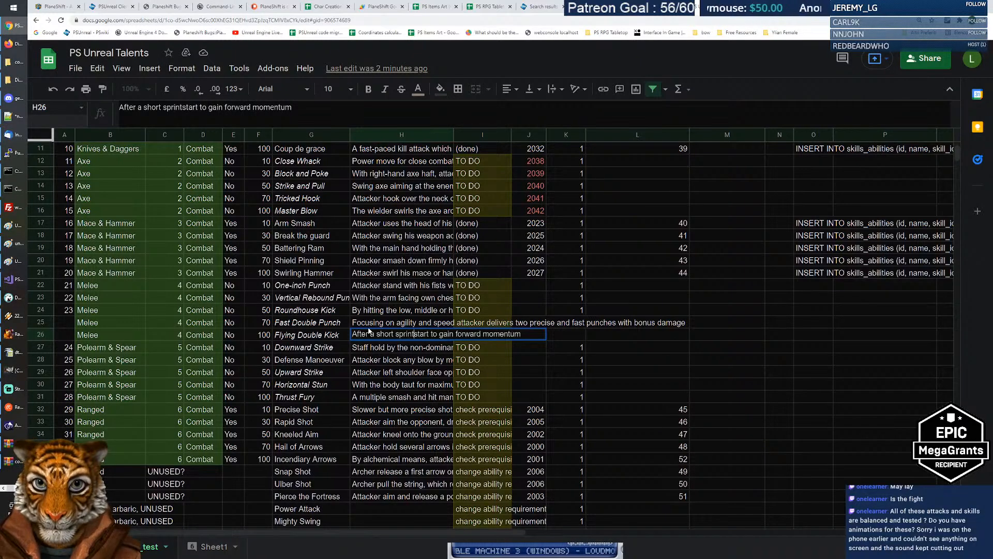
pyautogui.press('Delete')
pyautogui.press('Delete')
pyautogui.press('Delete')
pyautogui.press('Delete')
pyautogui.press('Delete')
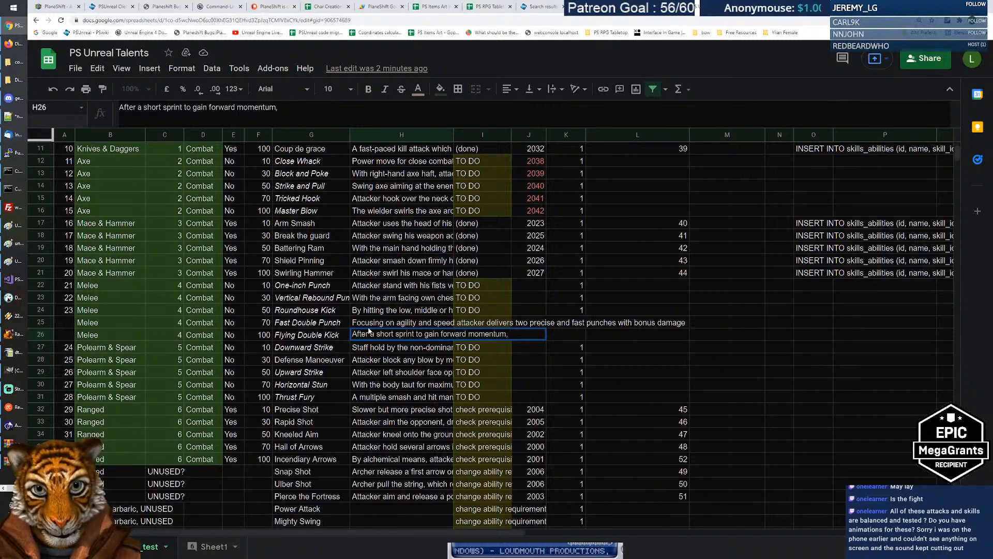
# Complete the Flying Double Kick description in H26 with "the attacker jumps and delivers a double kick while in the air".
pyautogui.write('the attacker jumps and ')
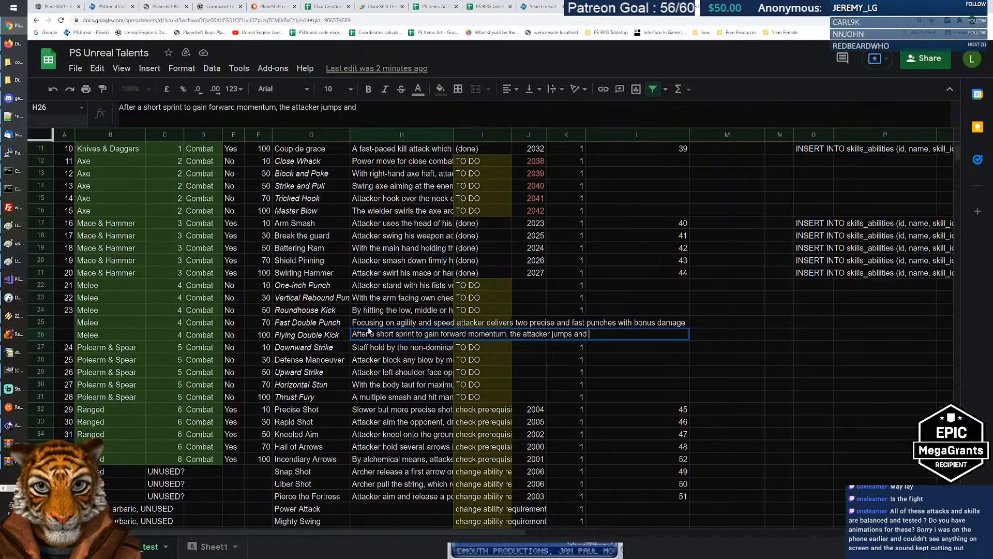
pyautogui.write('delivers ')
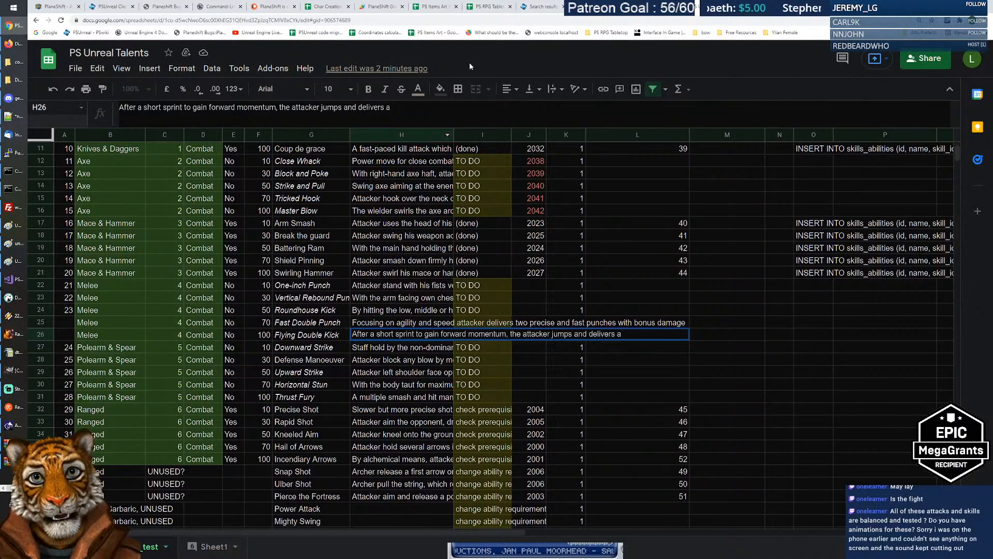
pyautogui.write('a')
pyautogui.hotkey('ctrl', 'Tab')
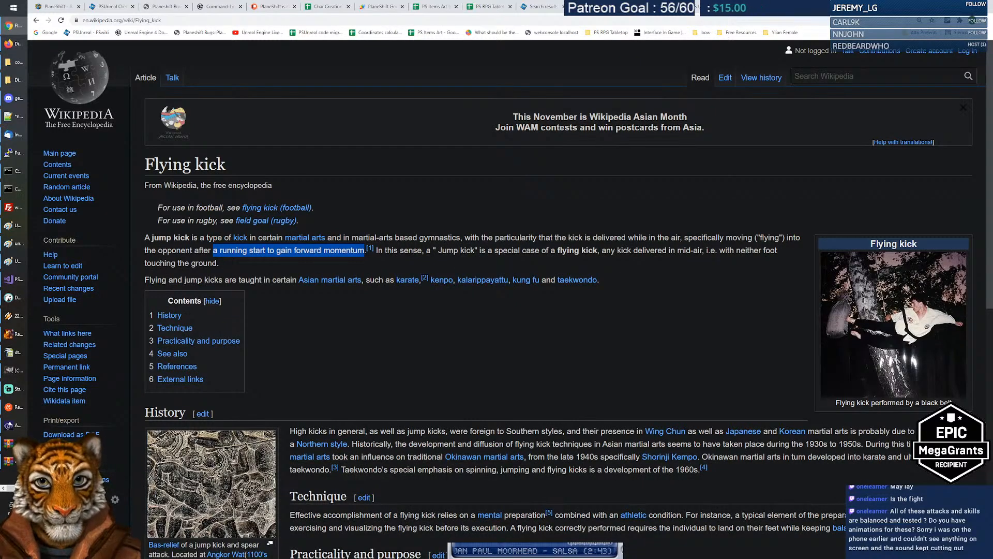
pyautogui.hotkey('ctrl', 'shift', 'Tab')
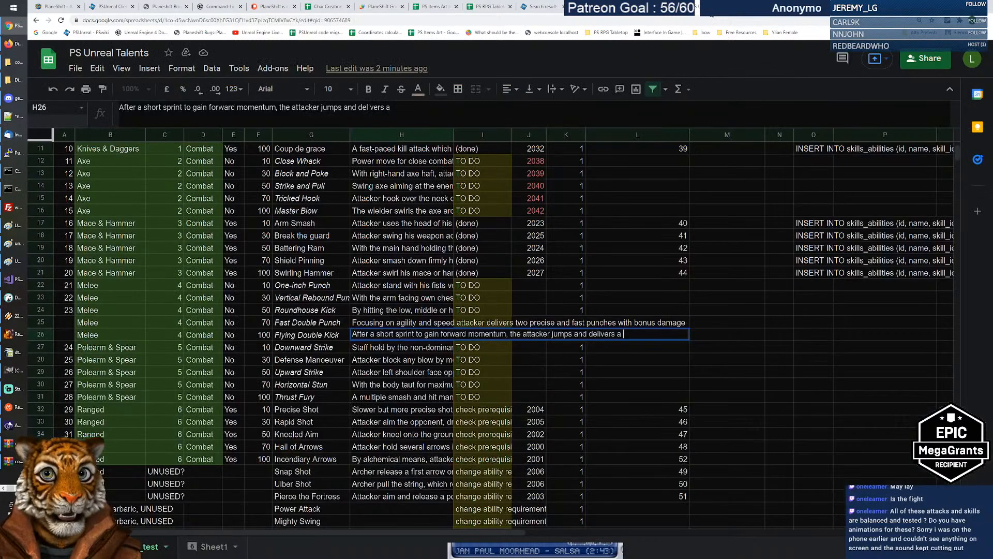
pyautogui.write('dou')
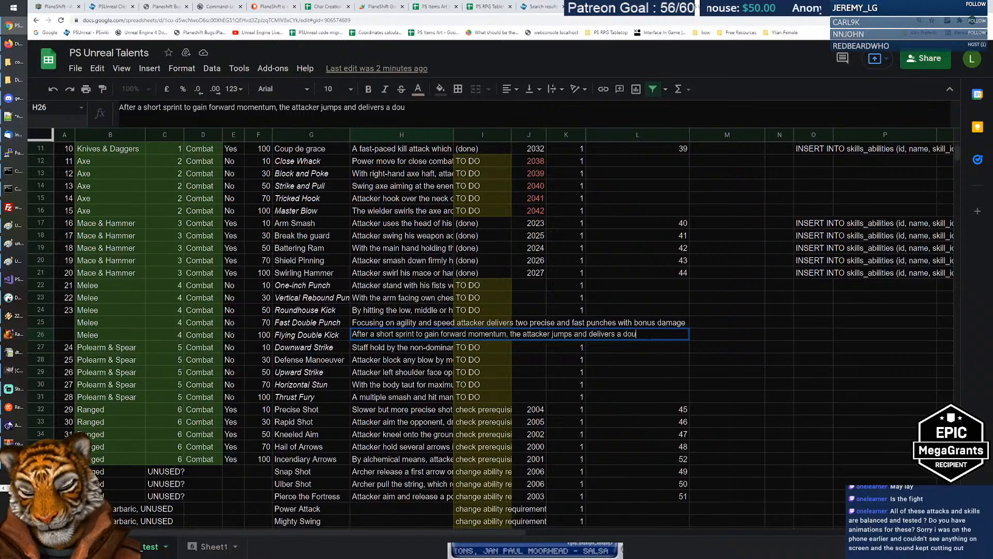
pyautogui.write('ble kick while in the air')
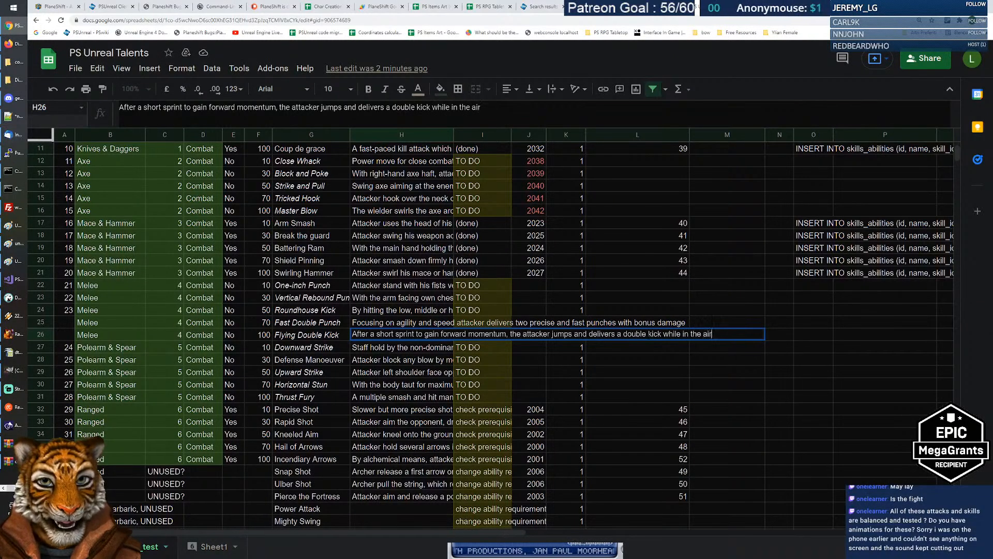
pyautogui.press('Return')
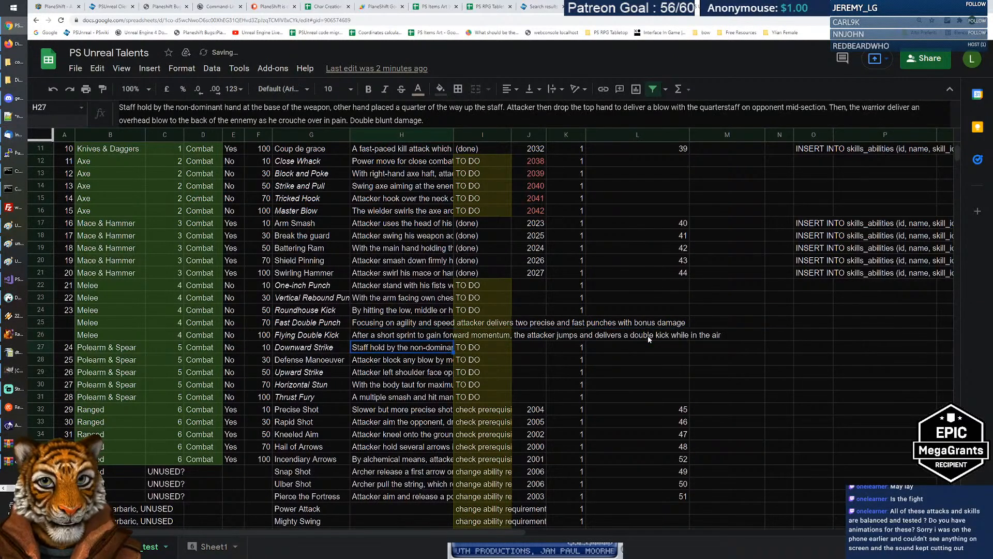
pyautogui.press('Up')
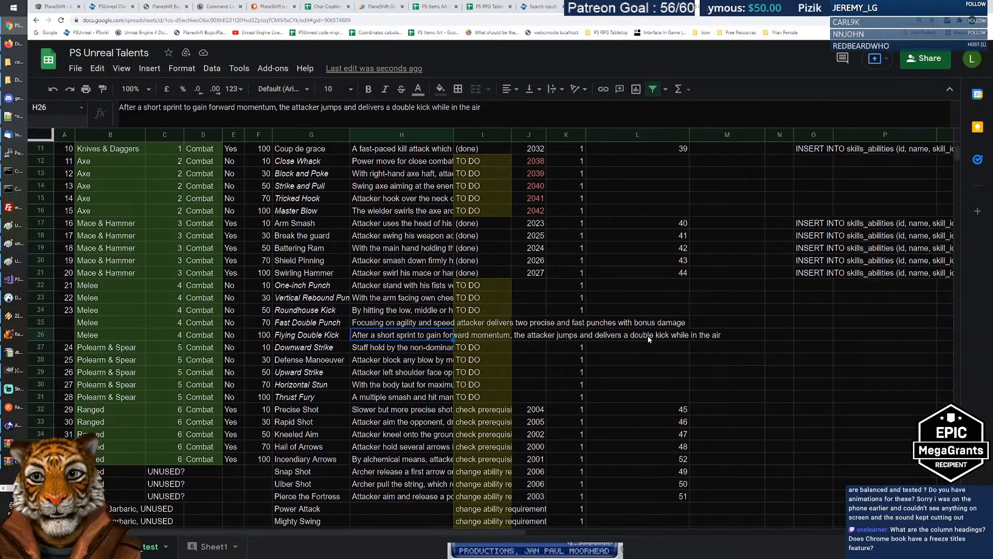
pyautogui.scroll(3, 649, 338)
pyautogui.moveTo(621, 332); pyautogui.dragTo(621, 360)
pyautogui.rightClick(603, 342)
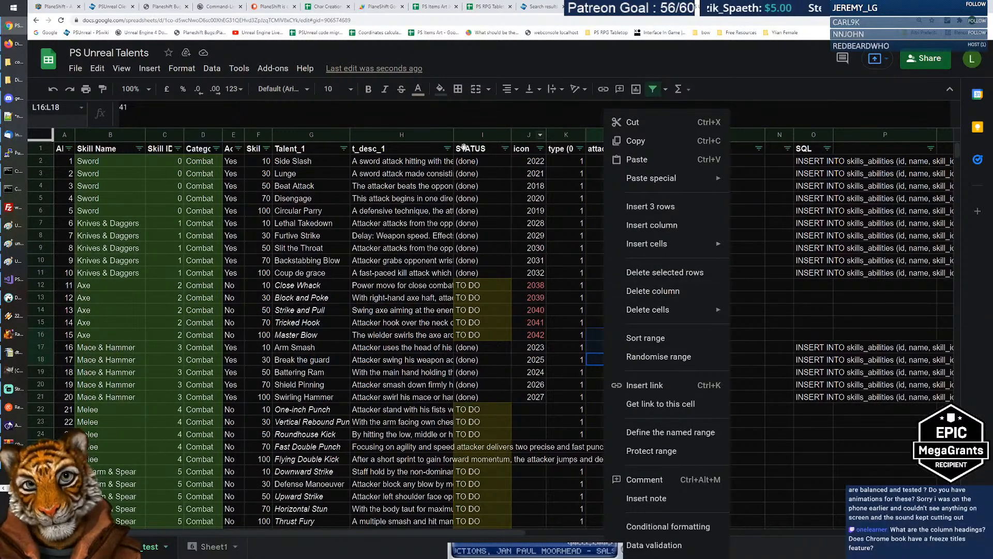
pyautogui.click(437, 162)
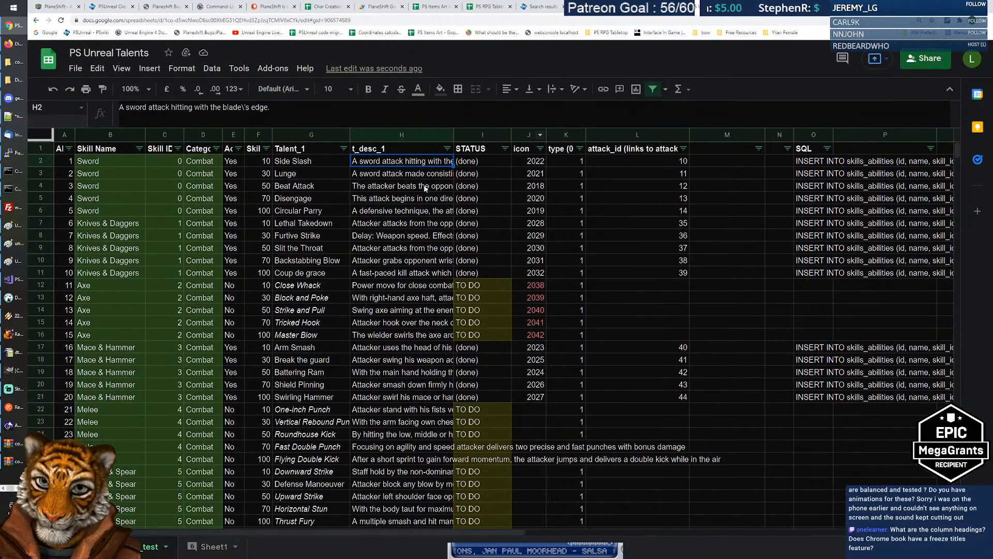
pyautogui.click(43, 160)
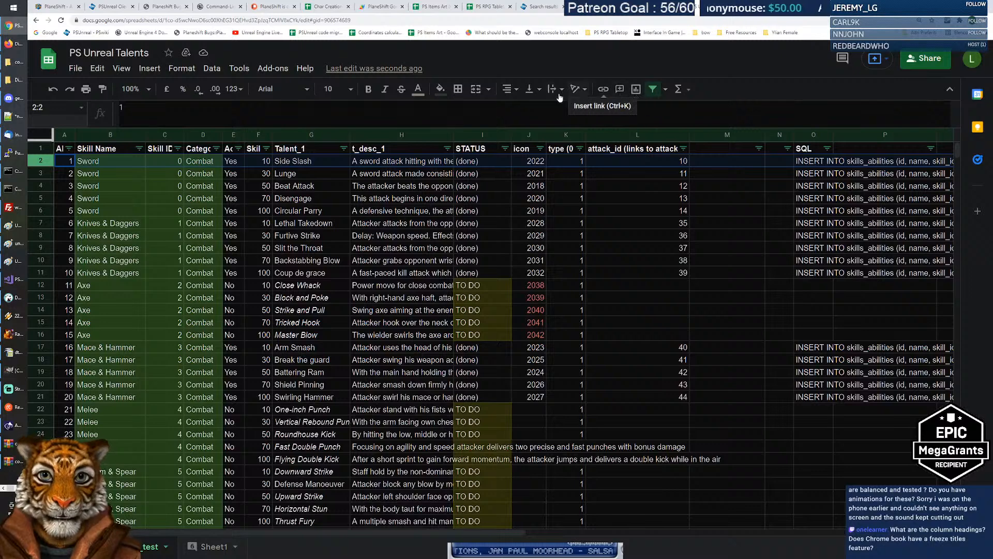
# Try adding a slicer to the talents table, and remove it again with the header filters restored.
pyautogui.click(182, 69)
pyautogui.moveTo(198, 73)
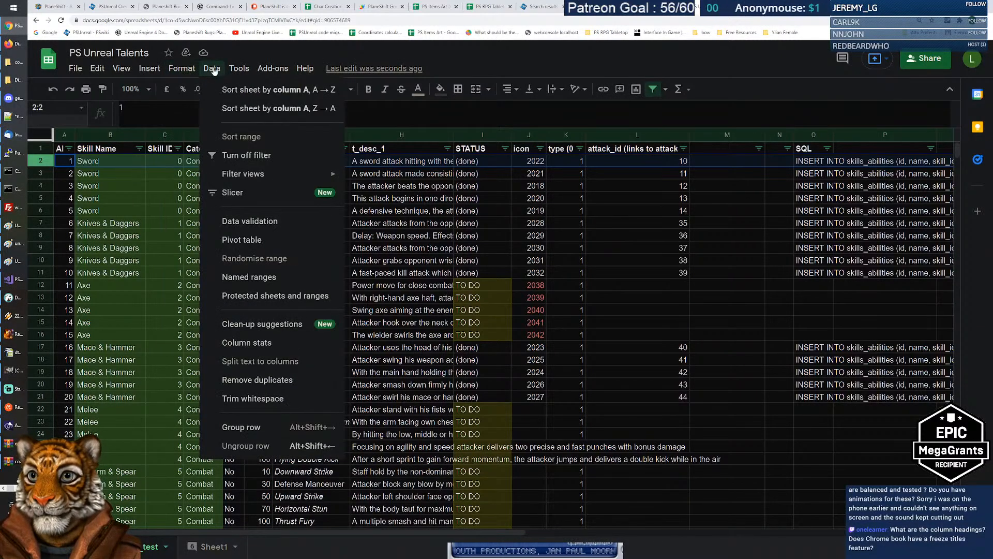
pyautogui.click(270, 195)
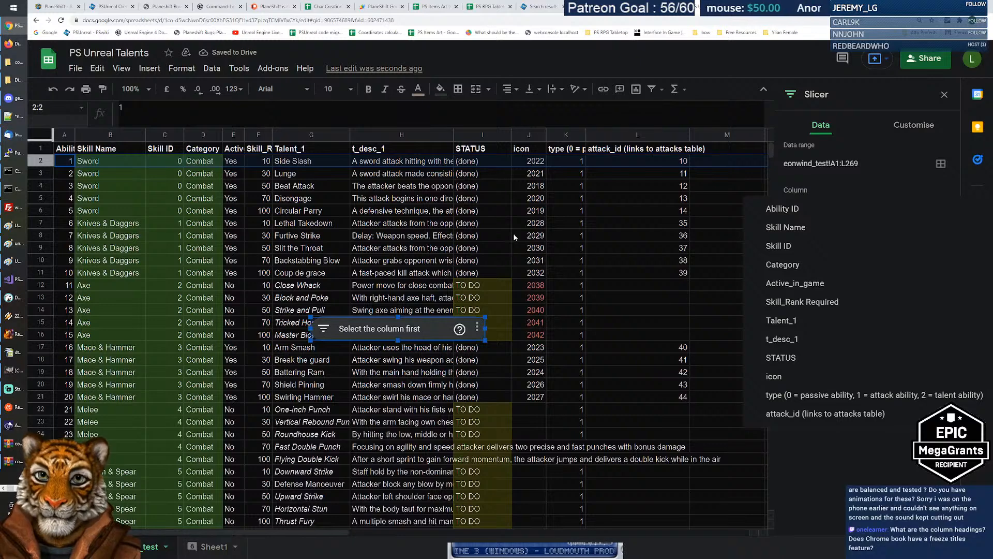
pyautogui.click(931, 106)
pyautogui.click(944, 94)
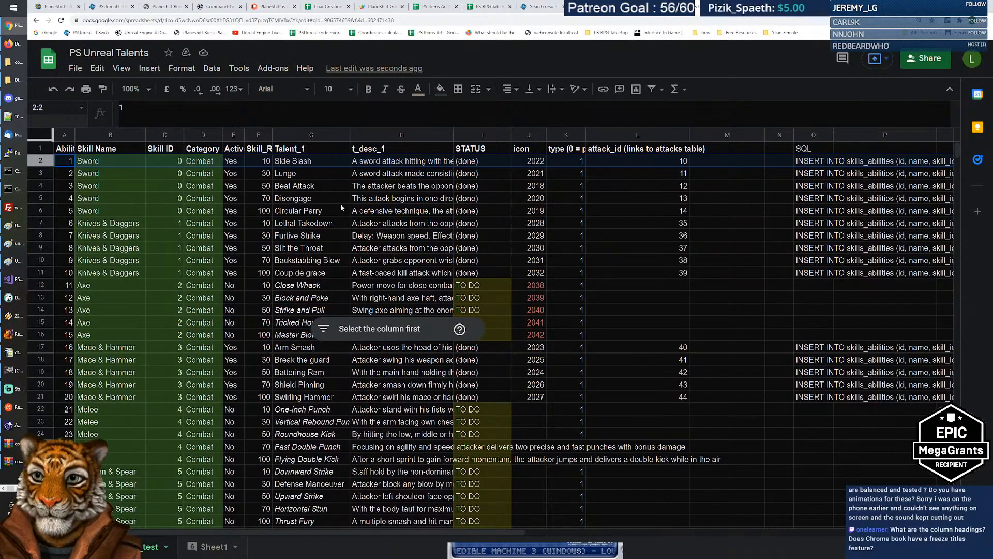
pyautogui.hotkey('ctrl', 'shift', 'l')
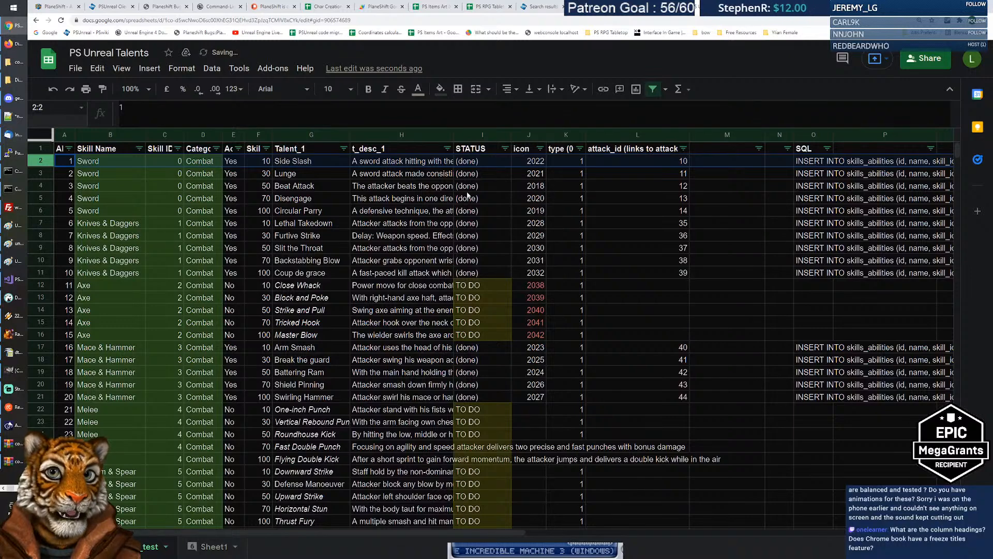
# Freeze the talents sheet up to row 2.
pyautogui.click(121, 69)
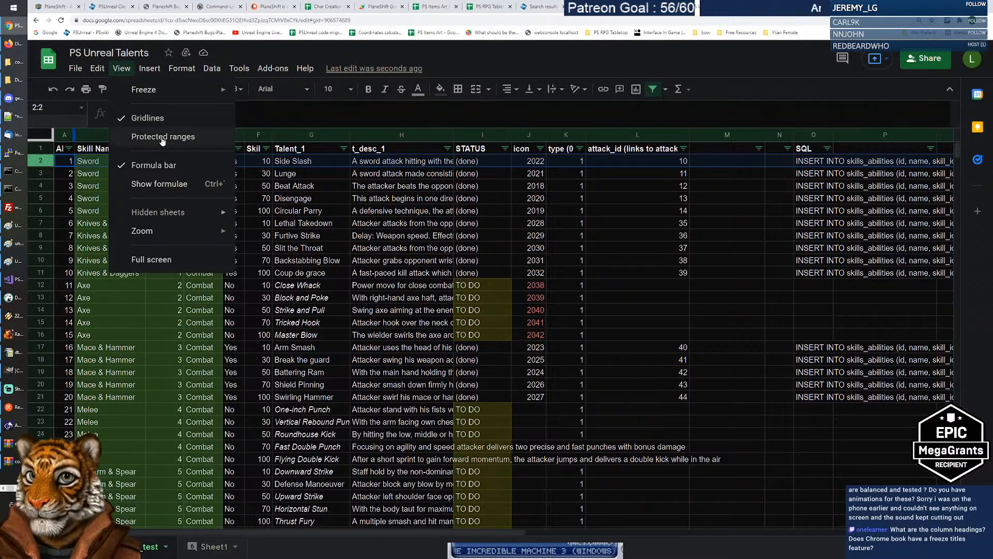
pyautogui.moveTo(154, 91)
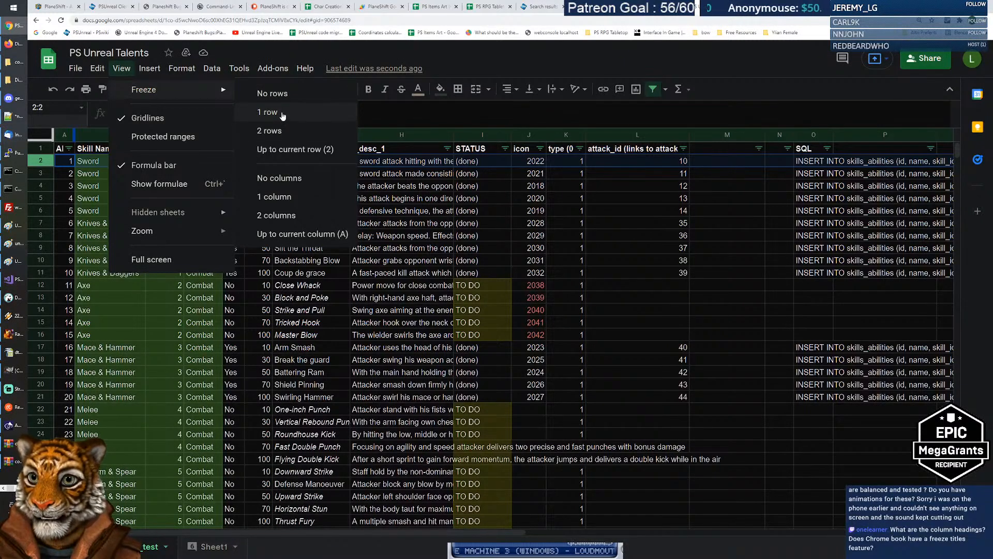
pyautogui.click(282, 153)
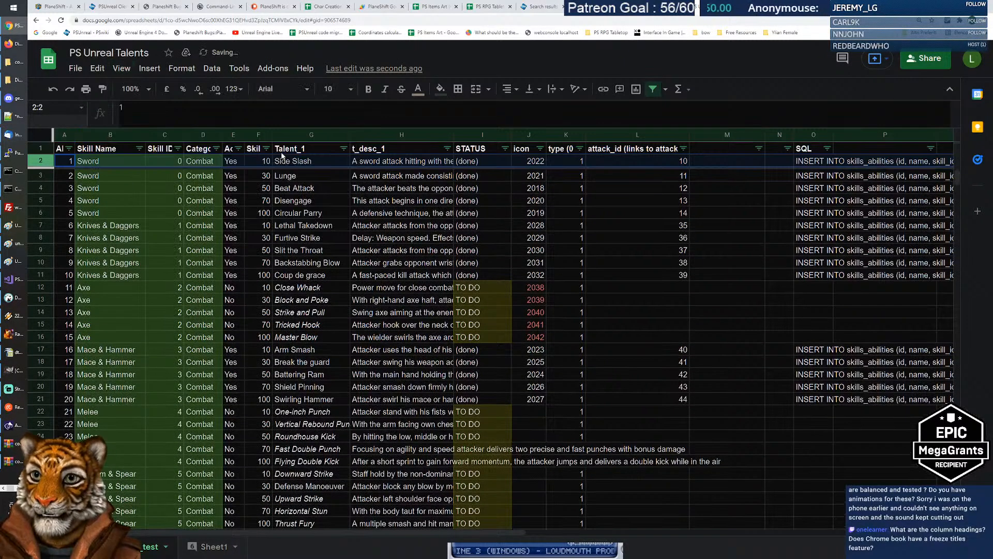
# Change the frozen area of the talents sheet to only the header row, row 1.
pyautogui.click(45, 149)
pyautogui.click(121, 68)
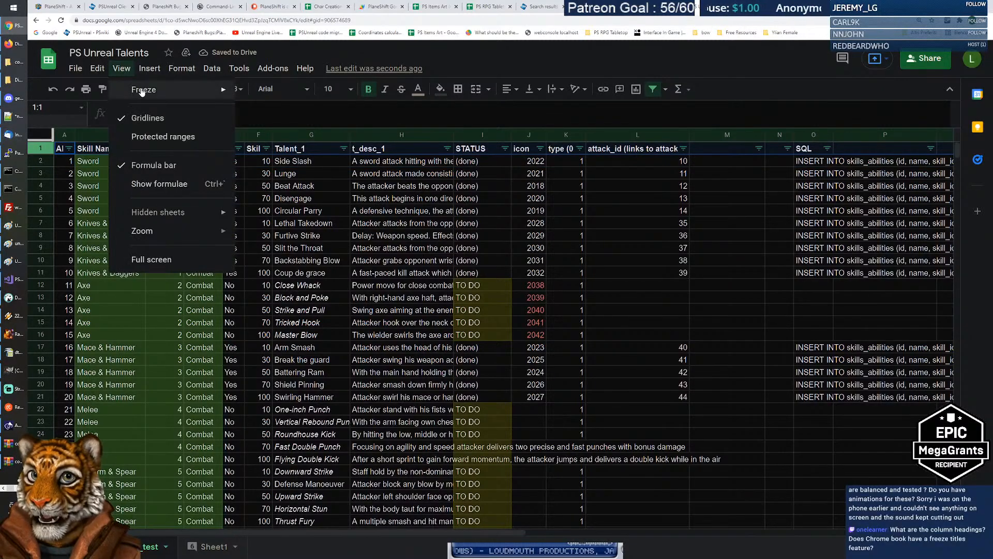
pyautogui.moveTo(155, 90)
pyautogui.click(282, 149)
pyautogui.click(509, 197)
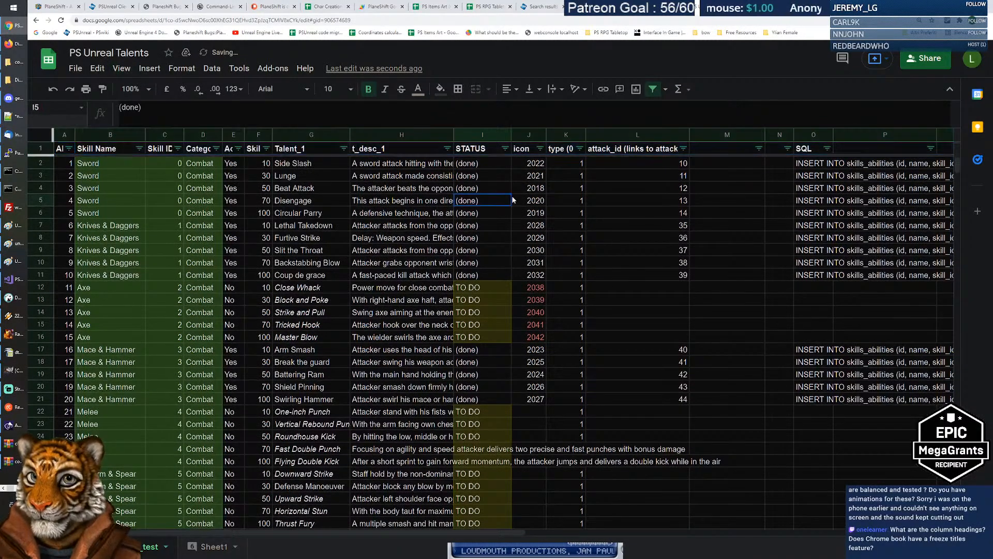
# Check the frozen column headings while going through the combat talent rows.
pyautogui.scroll(-5, 500, 233)
pyautogui.scroll(-1, 501, 234)
pyautogui.scroll(6, 498, 234)
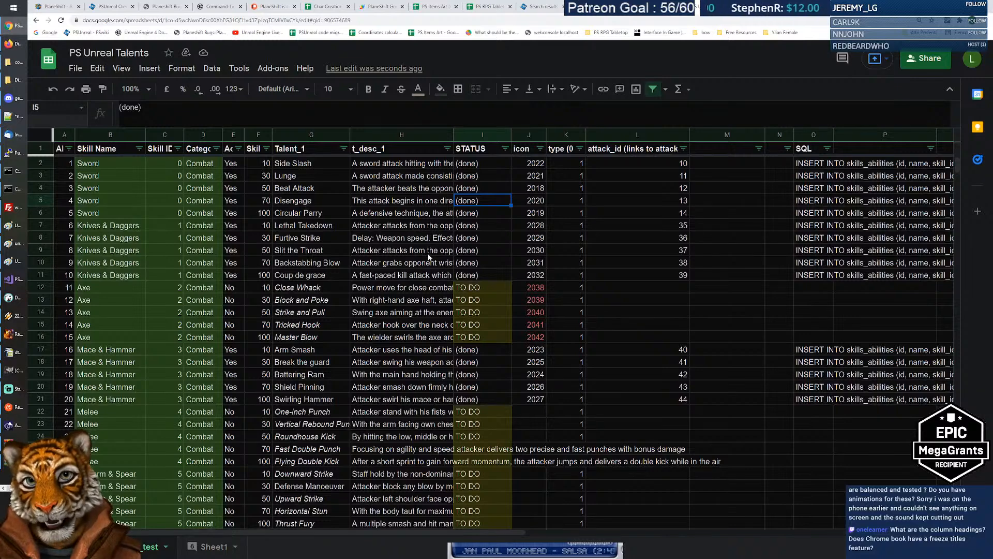
pyautogui.scroll(-6, 428, 256)
pyautogui.scroll(6, 445, 287)
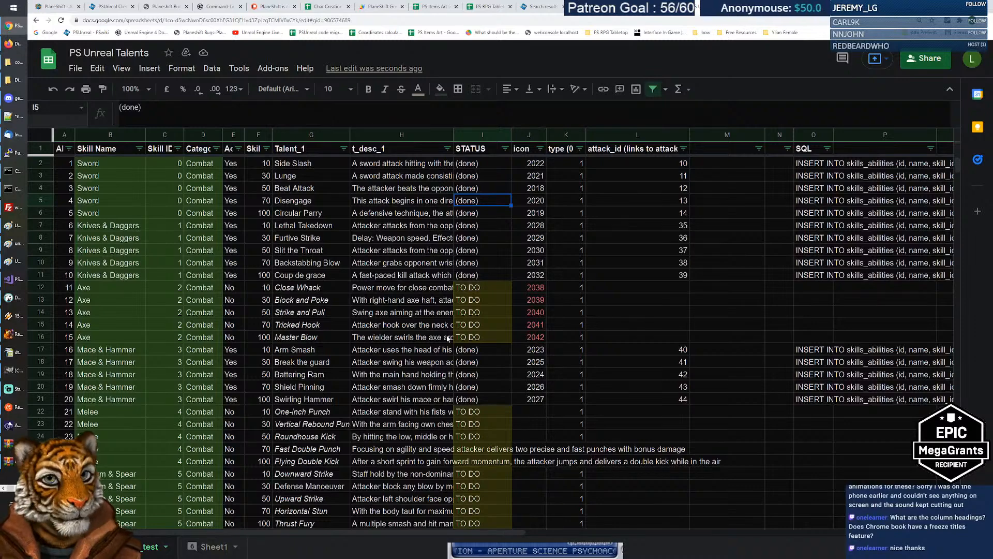
pyautogui.scroll(-3, 444, 342)
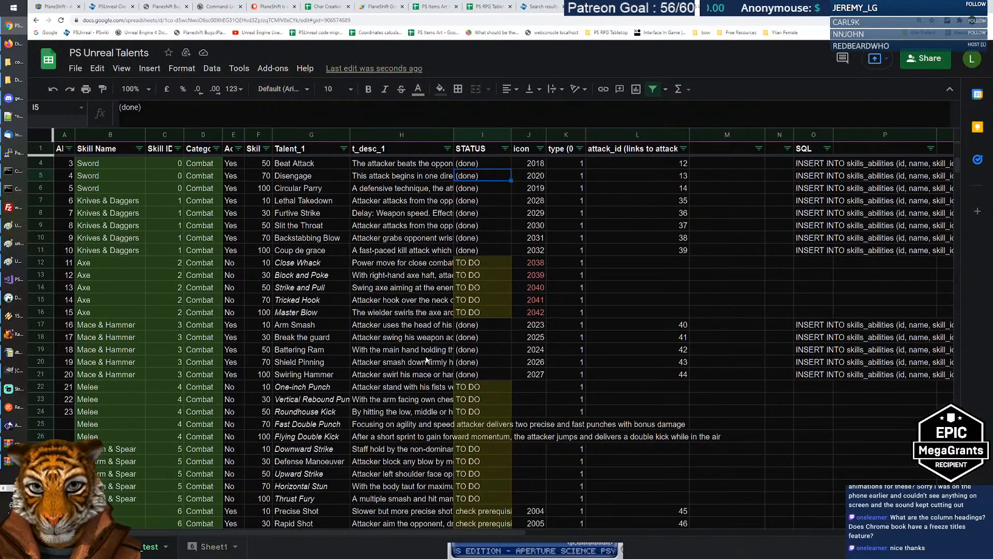
pyautogui.scroll(-2, 430, 356)
pyautogui.scroll(5, 431, 331)
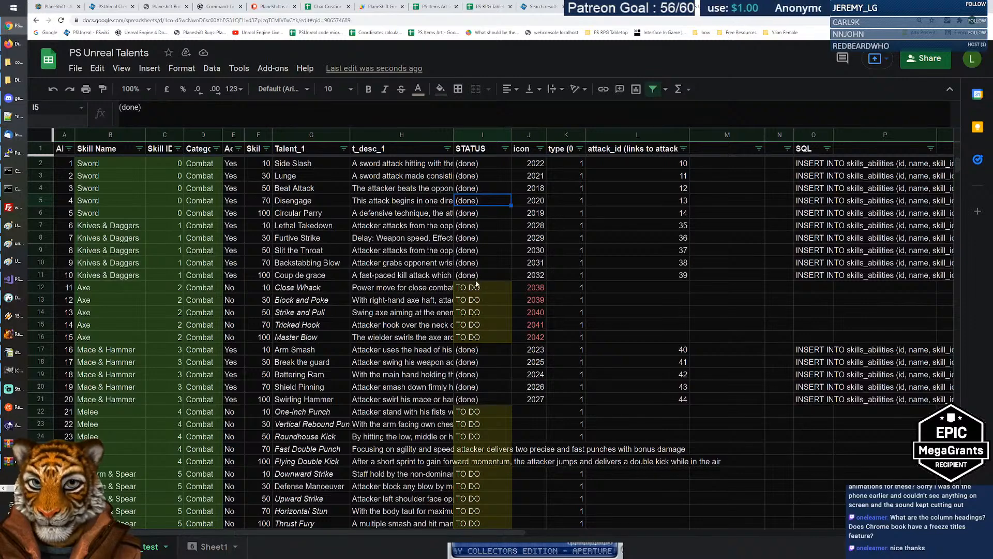
pyautogui.scroll(-2, 473, 271)
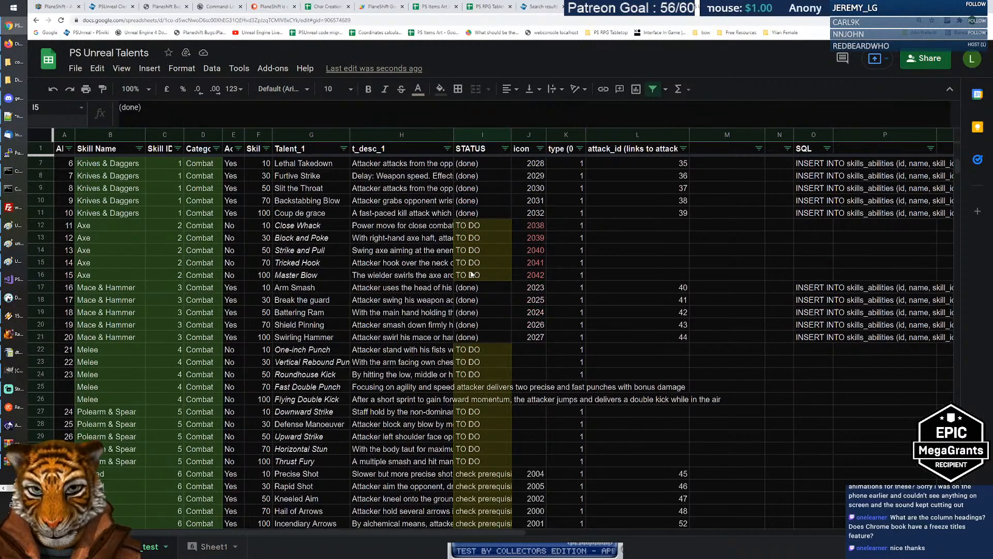
pyautogui.scroll(2, 472, 274)
# Go through the required skill rank values of the five Knives & Daggers talents.
pyautogui.moveTo(259, 225); pyautogui.dragTo(260, 262)
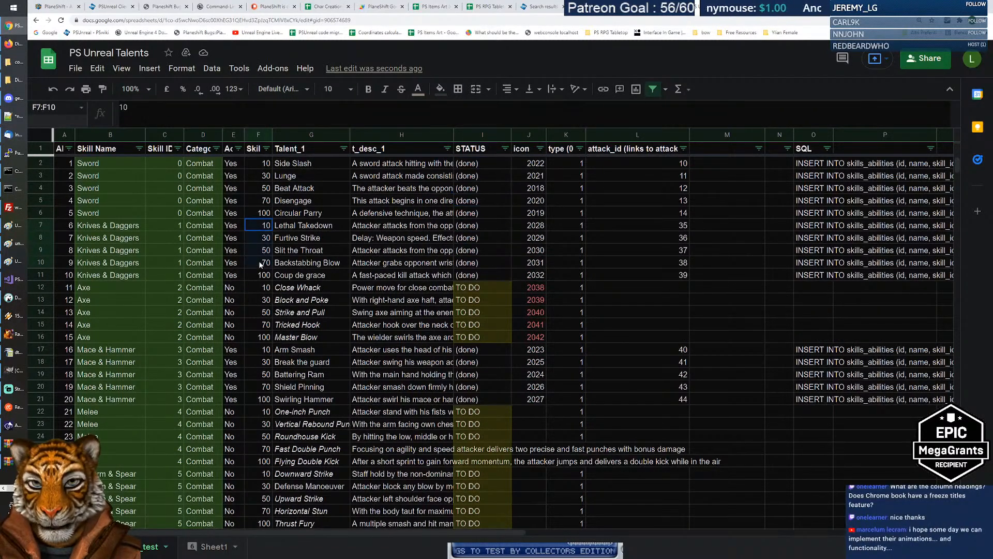
pyautogui.click(259, 250)
pyautogui.click(254, 224)
pyautogui.press('Down')
pyautogui.press('Down')
pyautogui.press('Down')
pyautogui.press('Down')
pyautogui.press('Up')
pyautogui.press('Up')
pyautogui.press('Up')
pyautogui.press('Up')
pyautogui.press('Down')
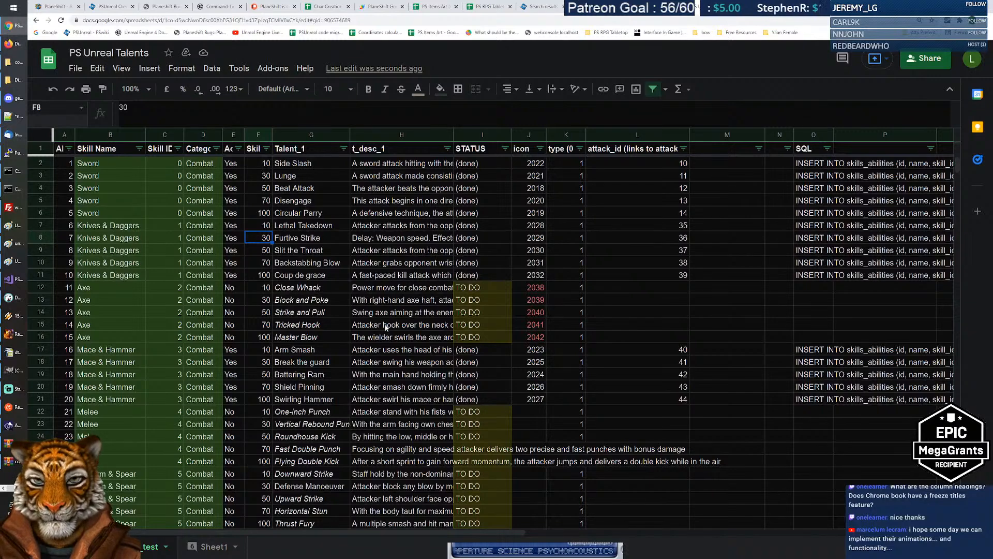
pyautogui.scroll(-2, 386, 328)
pyautogui.scroll(3, 385, 328)
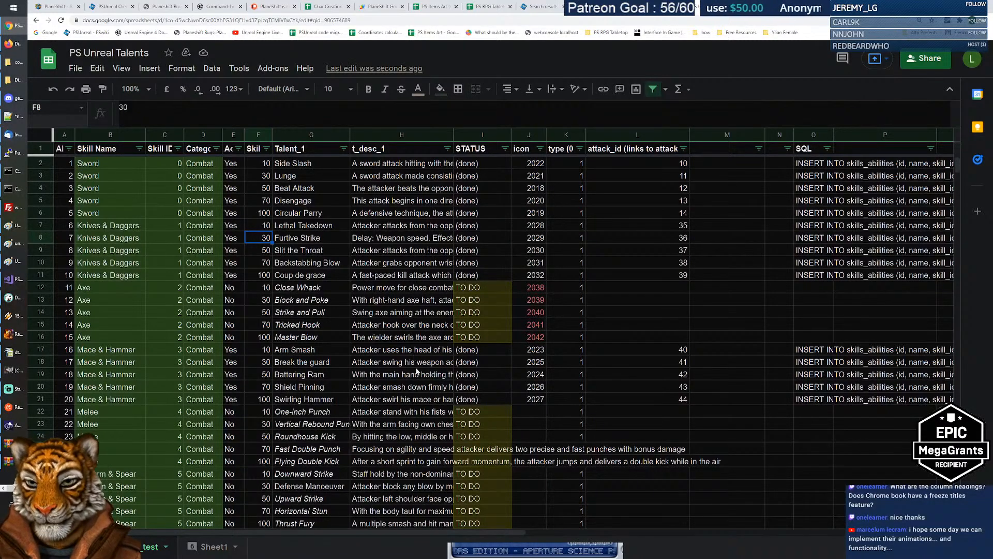
pyautogui.scroll(-3, 416, 336)
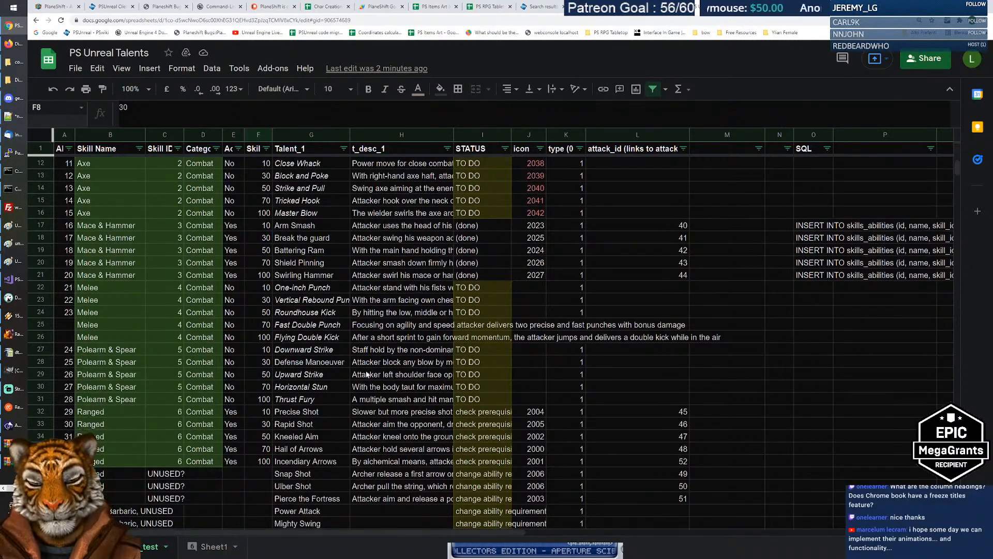
# Look over the combat talents from Sword through the armor skills, comparing their statuses, required ranks and attack IDs.
pyautogui.scroll(3, 366, 374)
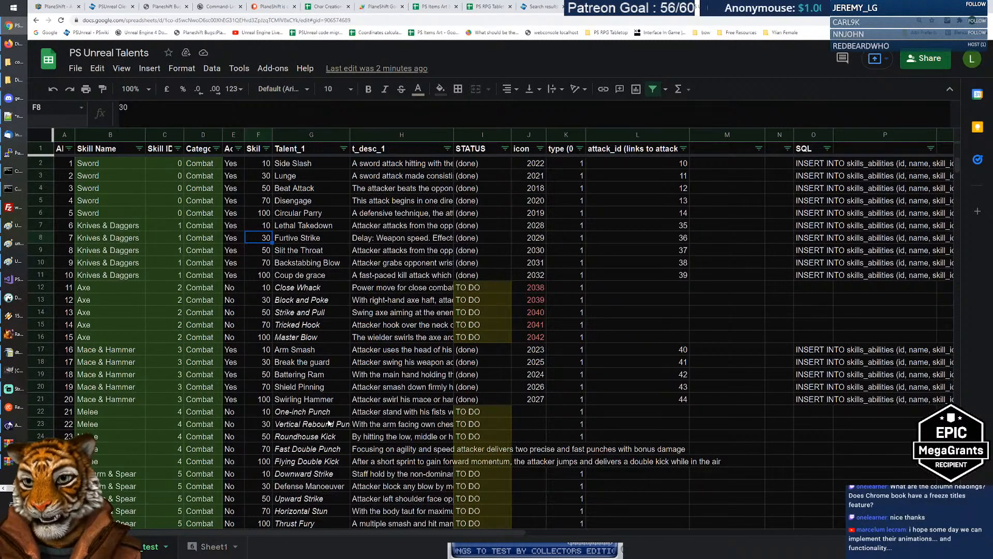
pyautogui.scroll(-5, 327, 420)
pyautogui.scroll(5, 324, 416)
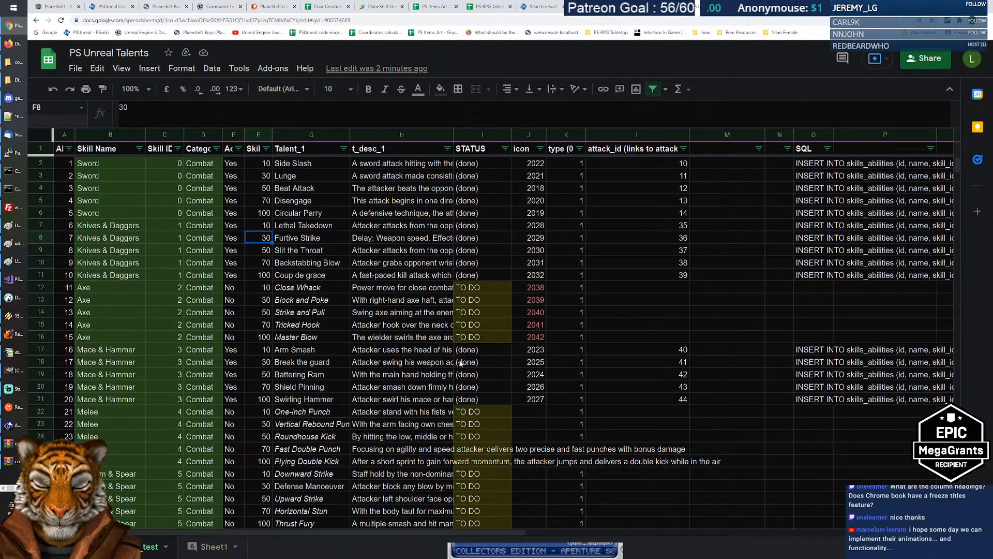
pyautogui.scroll(-1, 459, 364)
pyautogui.scroll(-2, 417, 344)
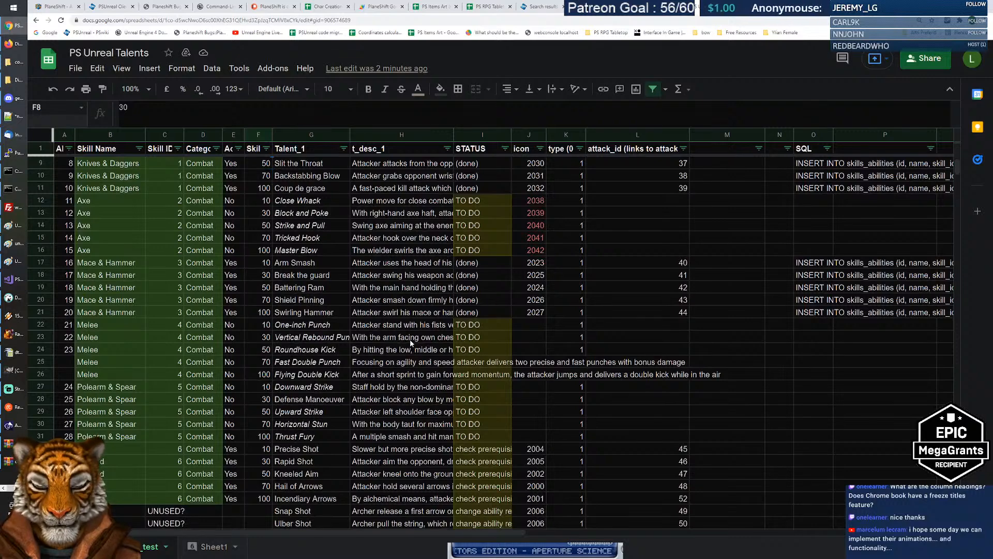
pyautogui.scroll(-2, 408, 339)
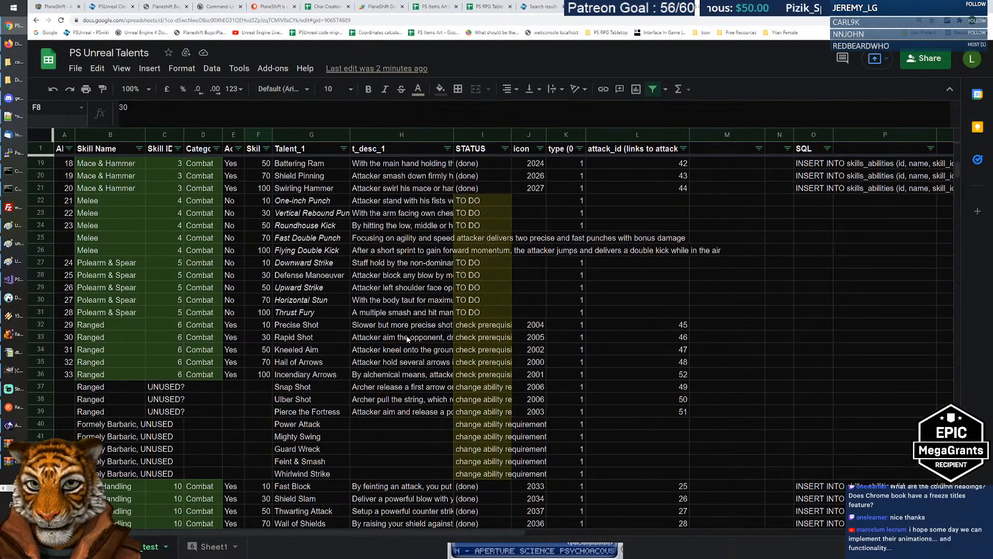
pyautogui.scroll(-3, 520, 337)
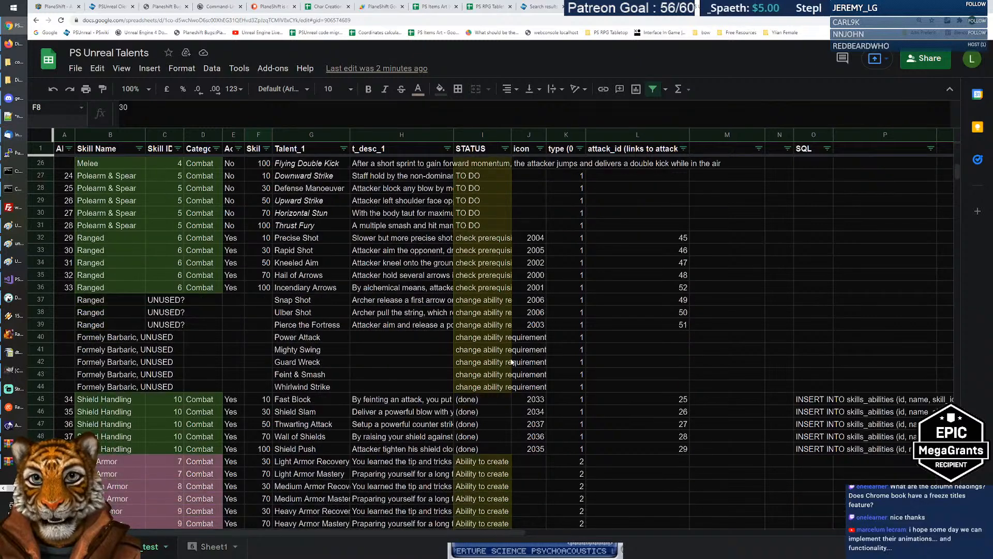
pyautogui.scroll(-1, 504, 327)
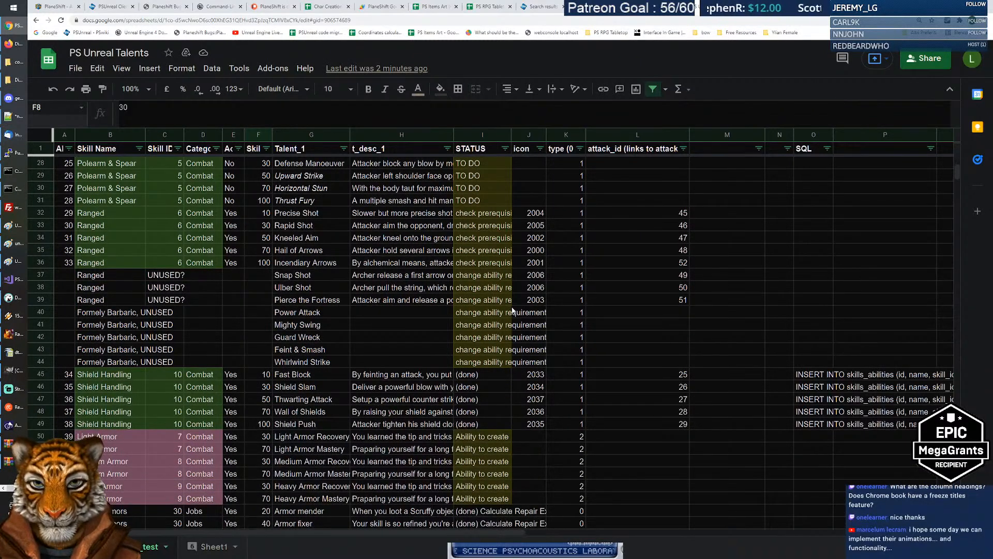
pyautogui.scroll(-1, 512, 311)
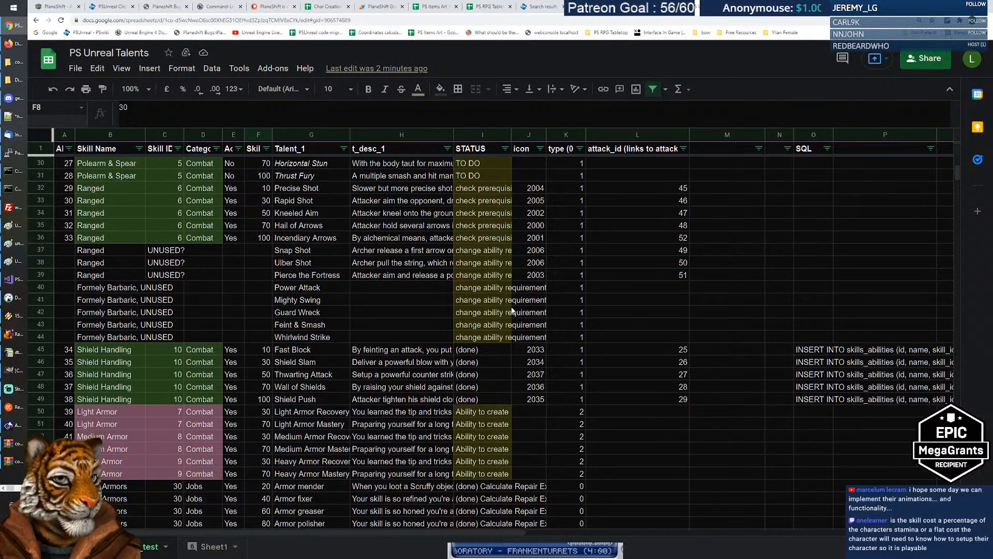
pyautogui.scroll(9, 454, 318)
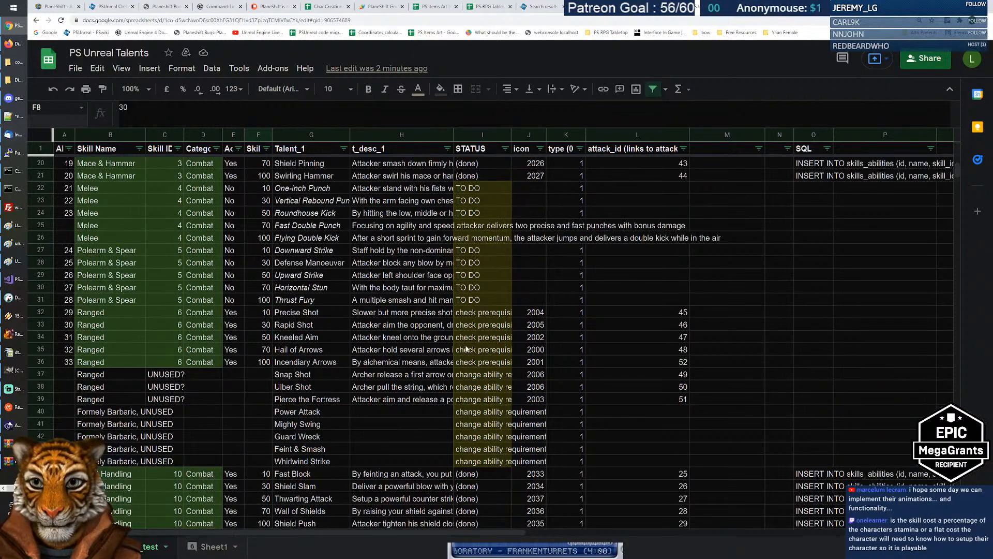
pyautogui.scroll(1, 505, 347)
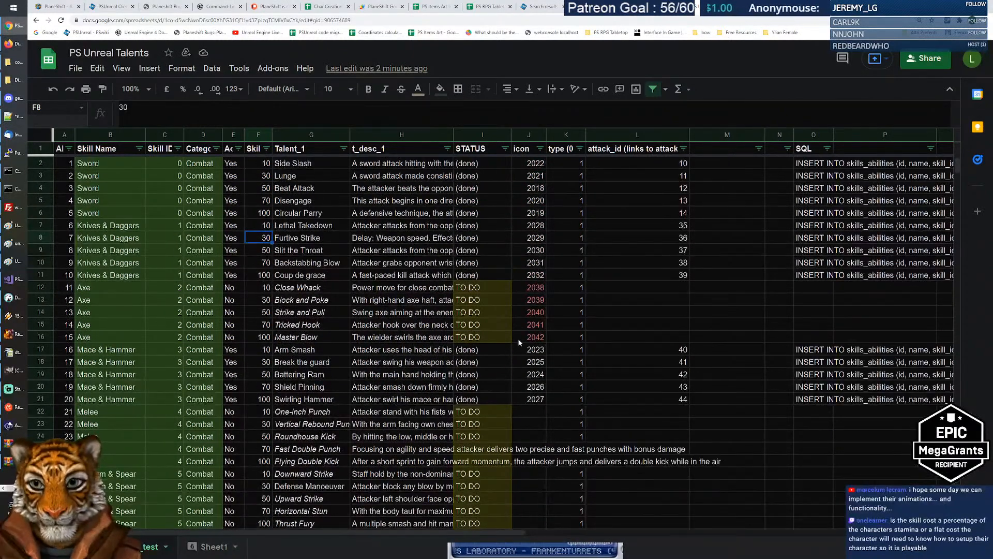
pyautogui.scroll(-3, 520, 344)
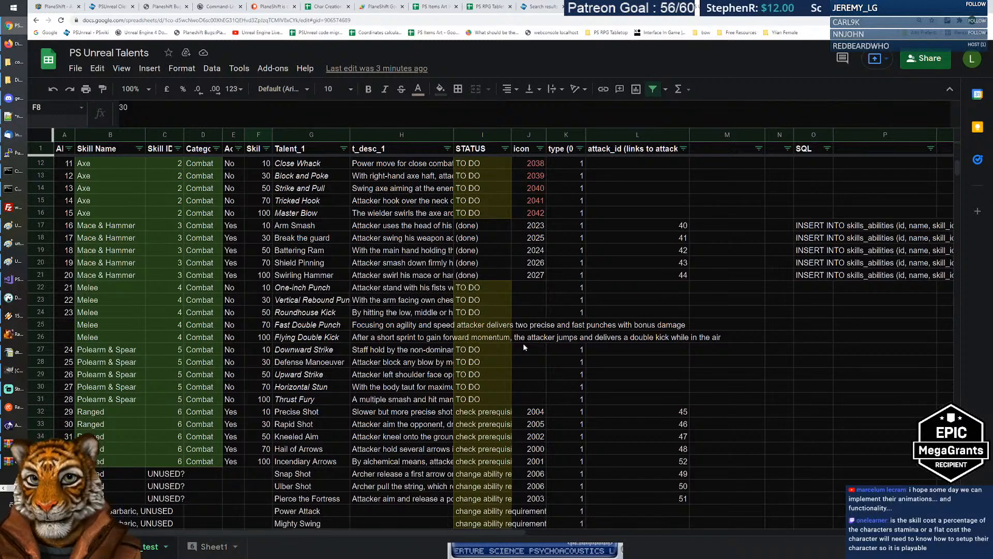
pyautogui.scroll(4, 256, 293)
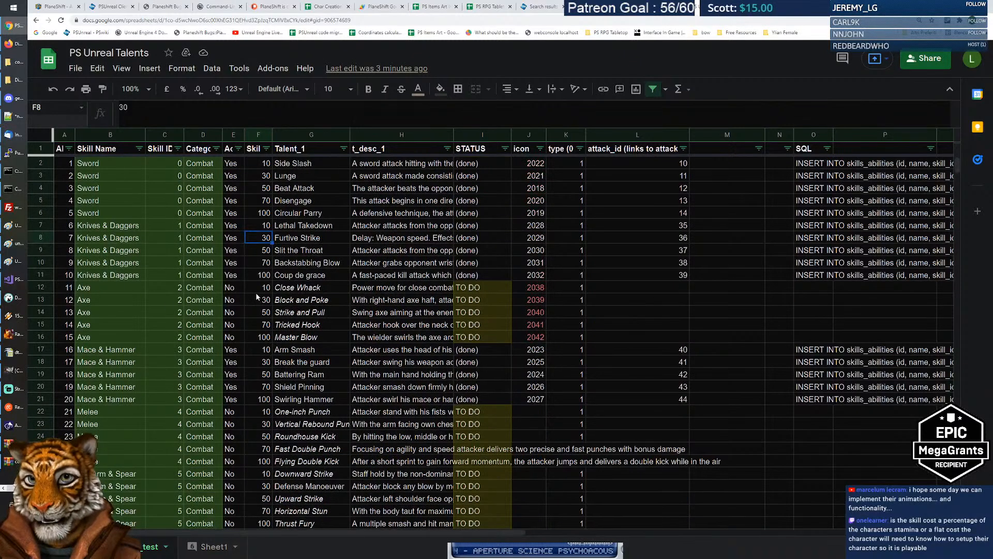
# Go through the required skill rank values of the five Sword talents alongside their skill name cells.
pyautogui.moveTo(256, 163); pyautogui.dragTo(259, 215)
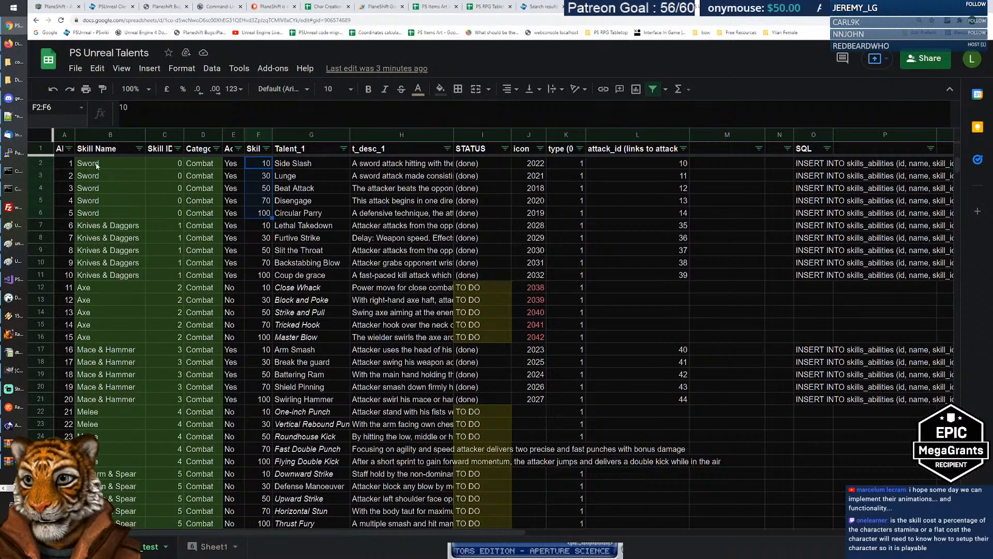
pyautogui.moveTo(114, 167); pyautogui.dragTo(113, 211)
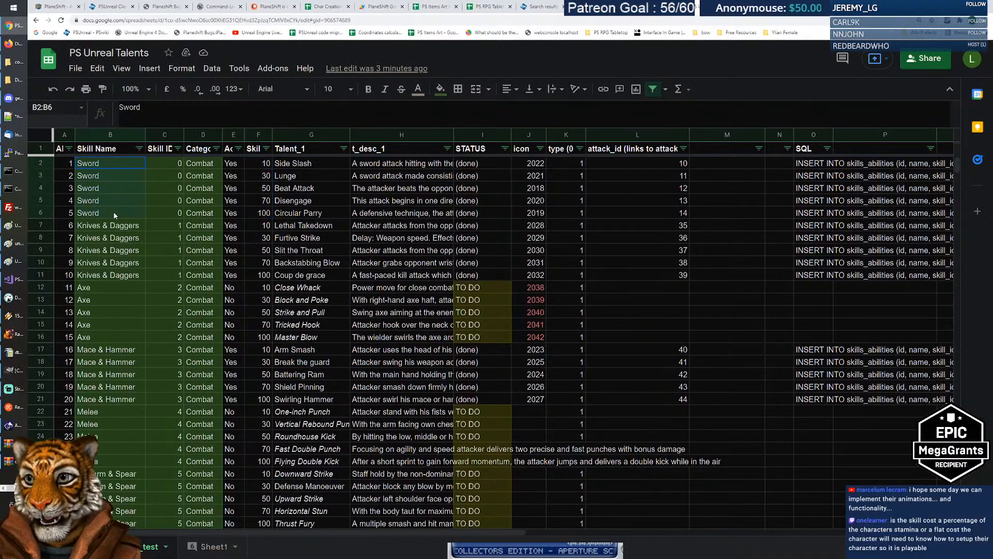
pyautogui.moveTo(258, 165); pyautogui.dragTo(257, 215)
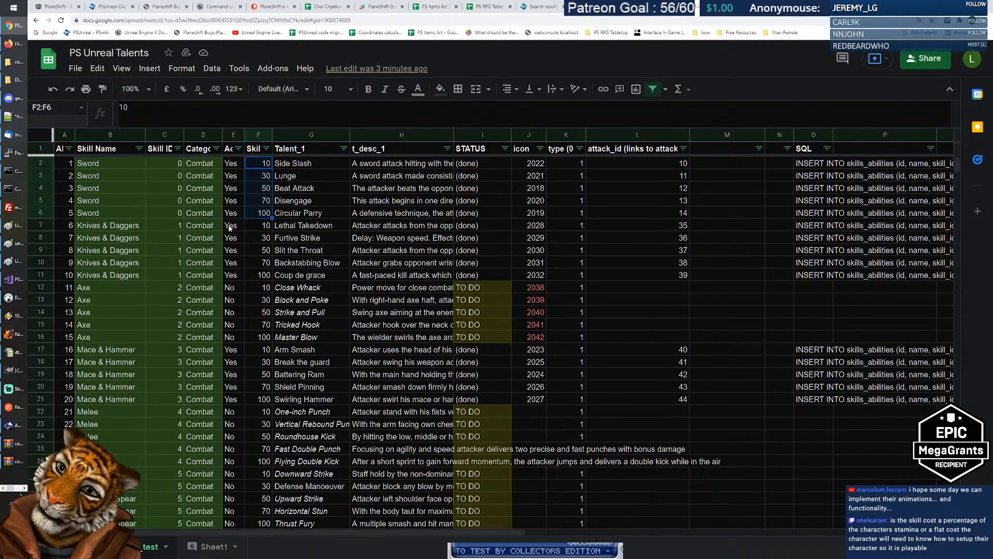
pyautogui.moveTo(141, 162); pyautogui.dragTo(129, 213)
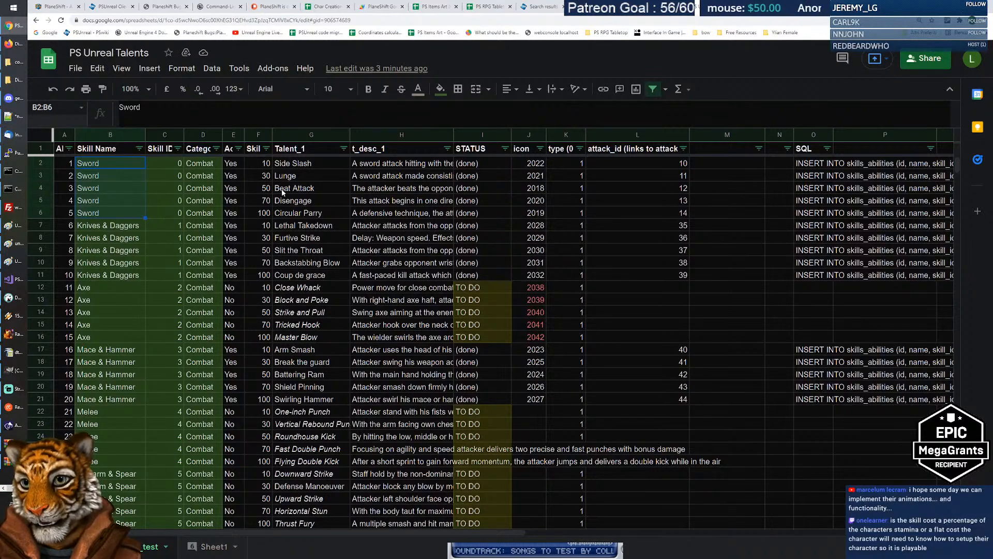
pyautogui.click(267, 165)
pyautogui.press('Down')
pyautogui.press('Down')
pyautogui.press('Down')
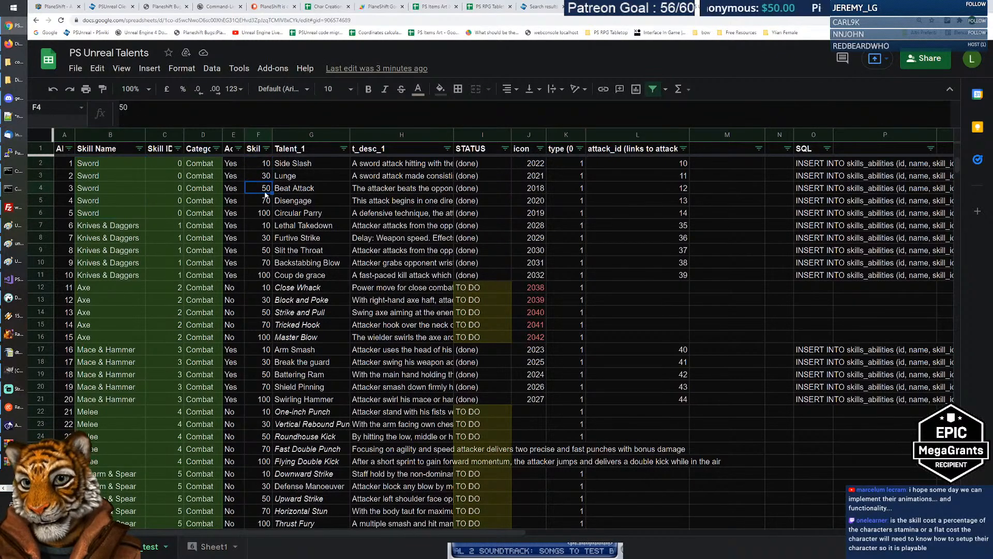
pyautogui.press('Up')
pyautogui.press('Up')
pyautogui.press('Up')
# Match the Sword talents Side Slash and Lunge with their skill name and required rank cells.
pyautogui.click(291, 163)
pyautogui.click(292, 177)
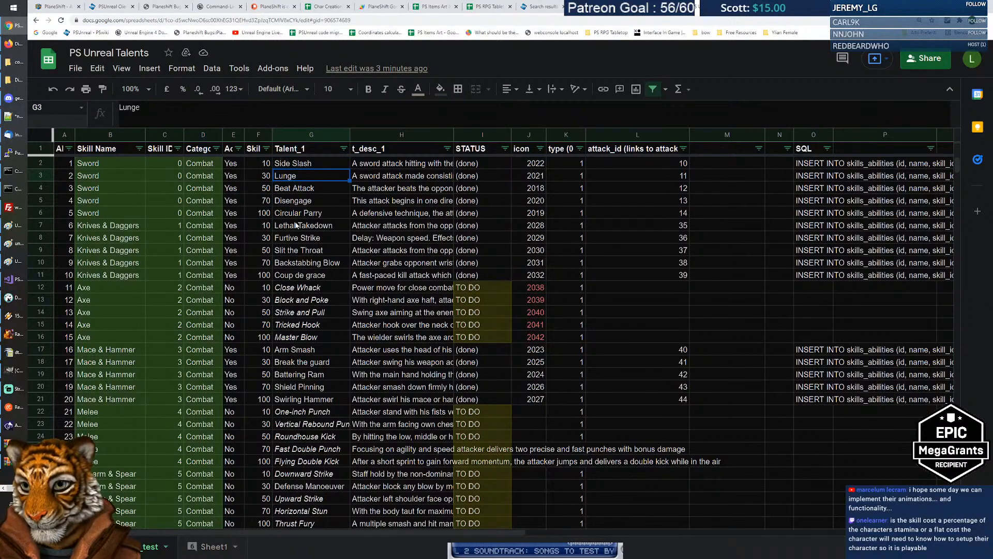
pyautogui.moveTo(130, 163); pyautogui.dragTo(125, 210)
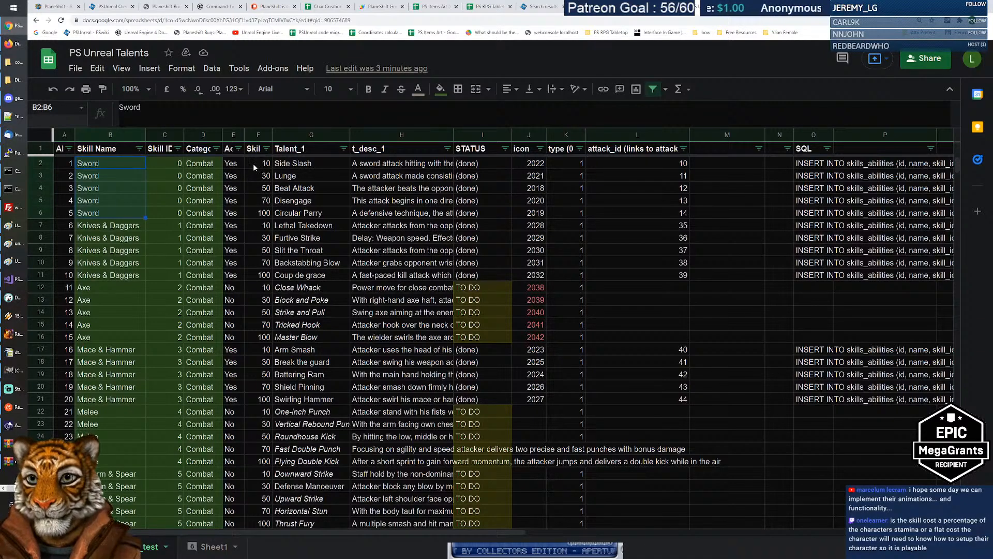
pyautogui.moveTo(263, 164); pyautogui.dragTo(264, 213)
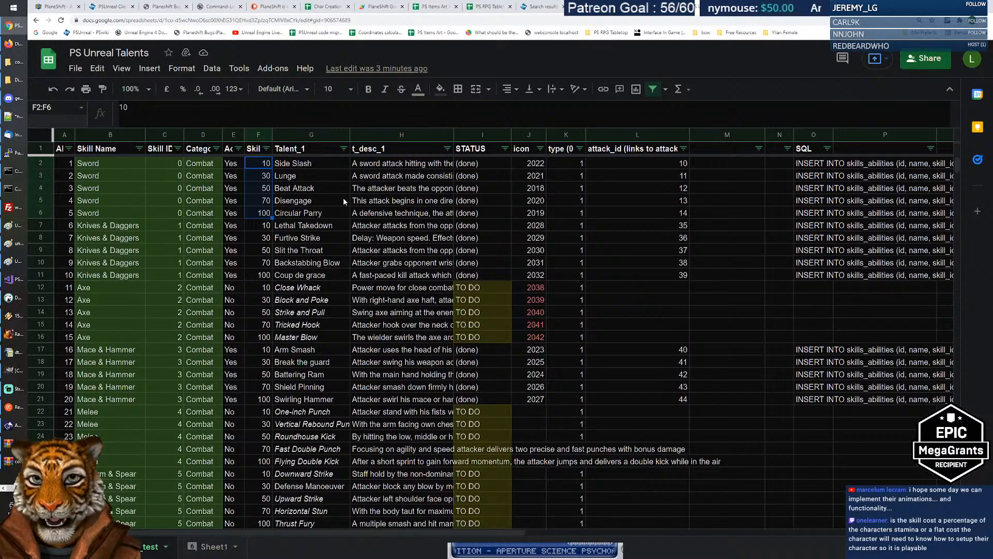
pyautogui.click(303, 163)
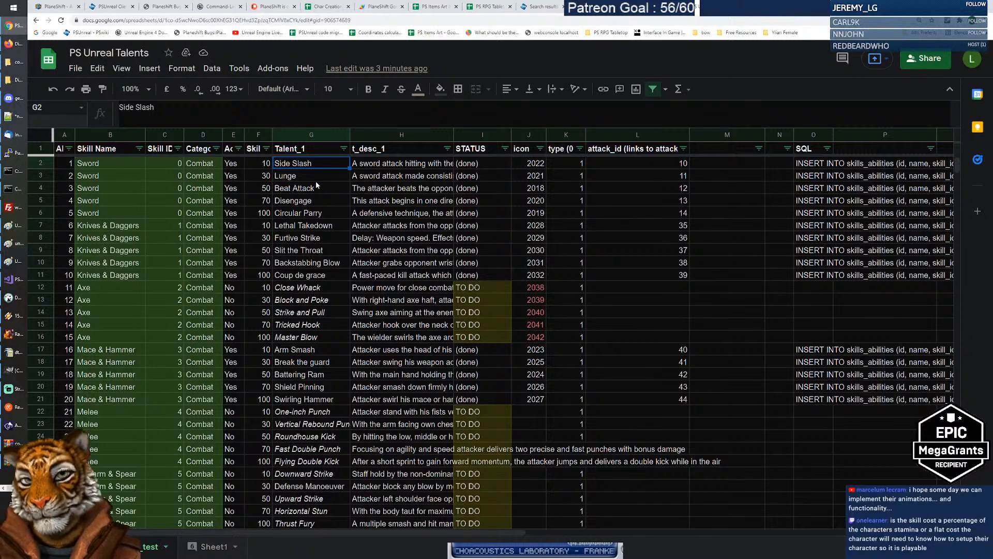
# Read the full description of the Circular Parry talent in the Sword rows.
pyautogui.click(283, 214)
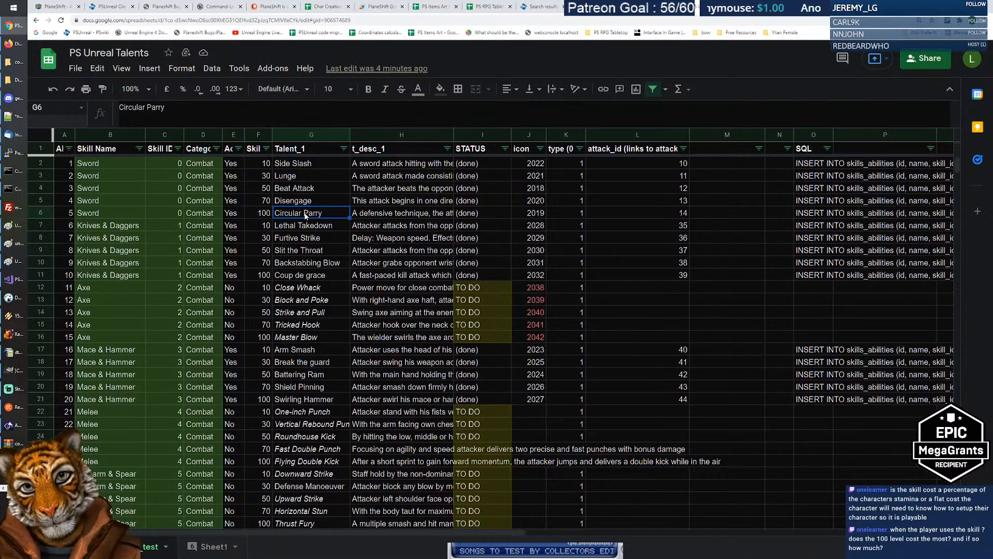
pyautogui.press('Right')
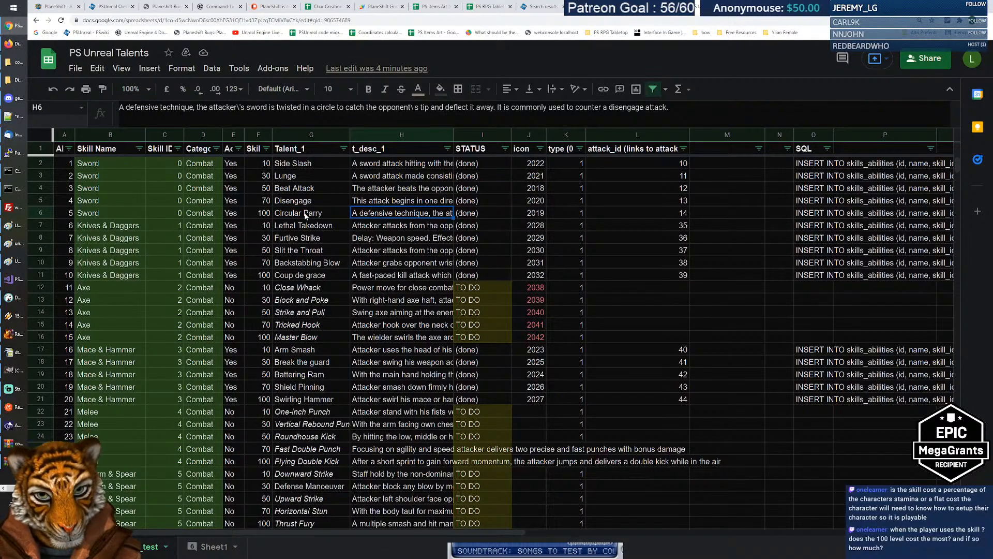
pyautogui.press('Left')
pyautogui.press('Right')
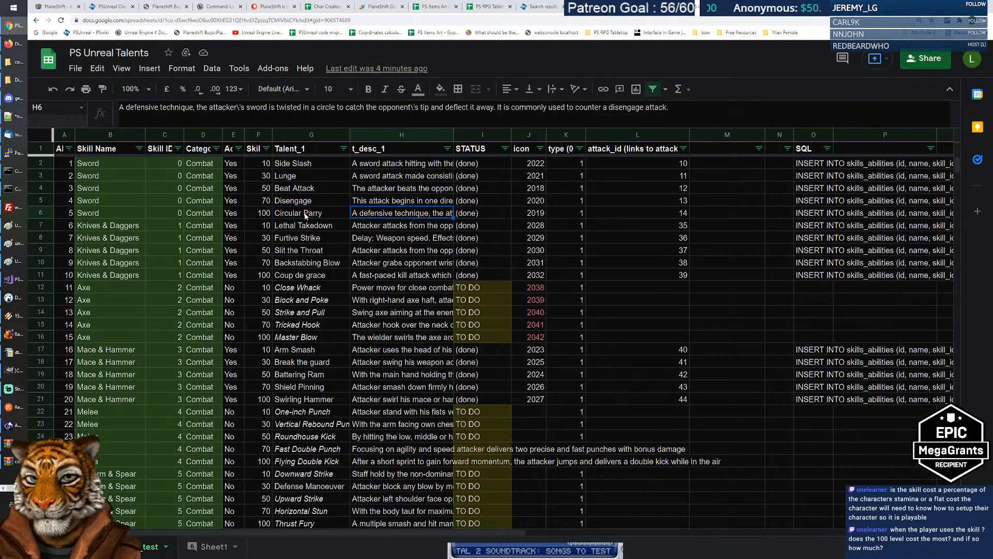
pyautogui.press('Up')
pyautogui.press('Down')
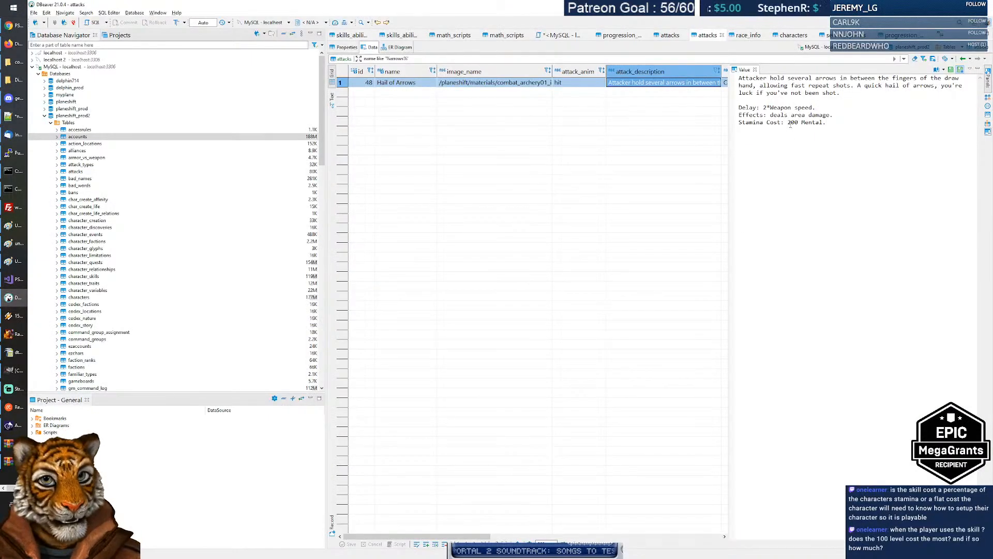
# Switch to DBeaver and read the Hail of Arrows attack description, including its delay, effects and stamina cost.
pyautogui.moveTo(740, 123); pyautogui.dragTo(739, 77)
pyautogui.click(839, 127)
pyautogui.moveTo(839, 126); pyautogui.dragTo(738, 77)
pyautogui.click(874, 152)
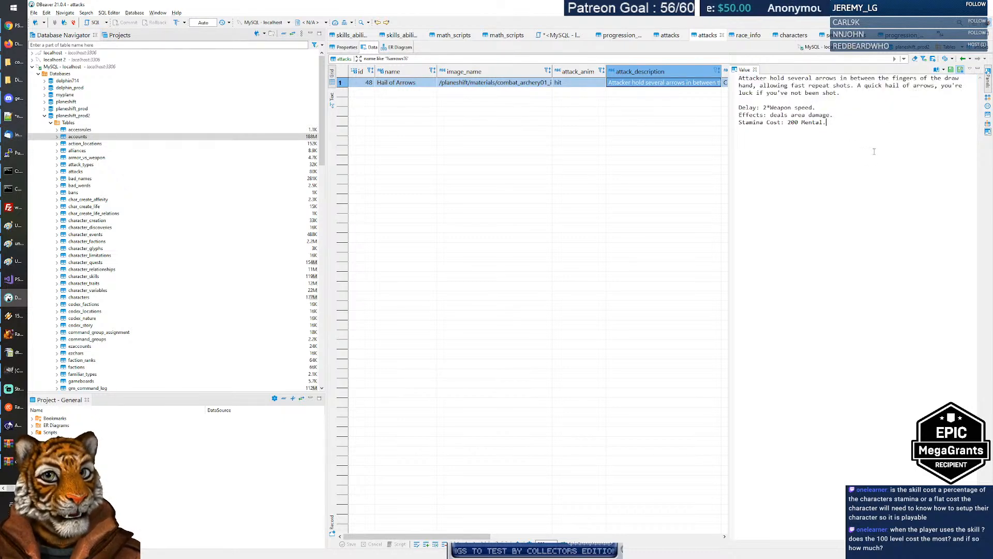
# Return to the PS Unreal Talents spreadsheet and check the attack_id cells of Close Whack and Block and Poke.
pyautogui.hotkey('alt', 'Tab')
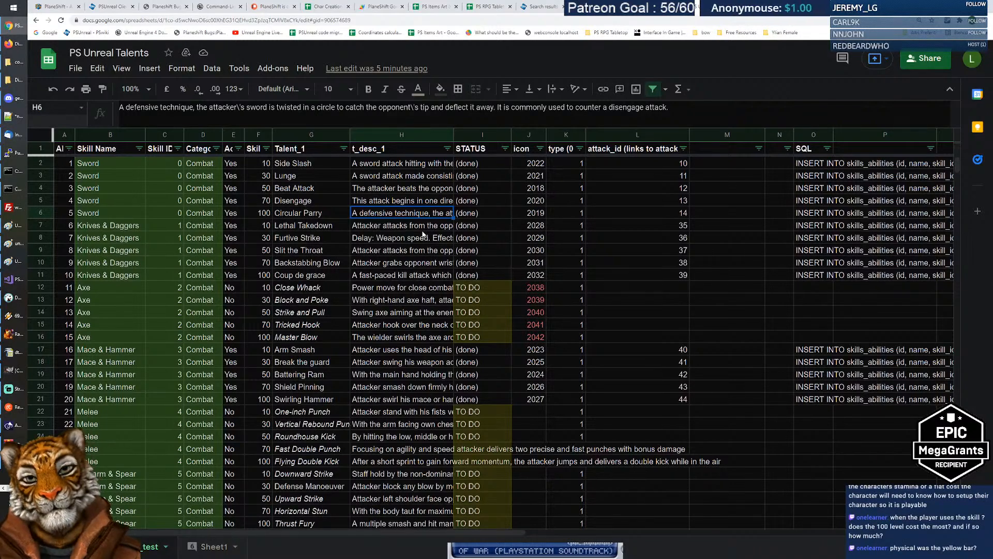
pyautogui.click(642, 287)
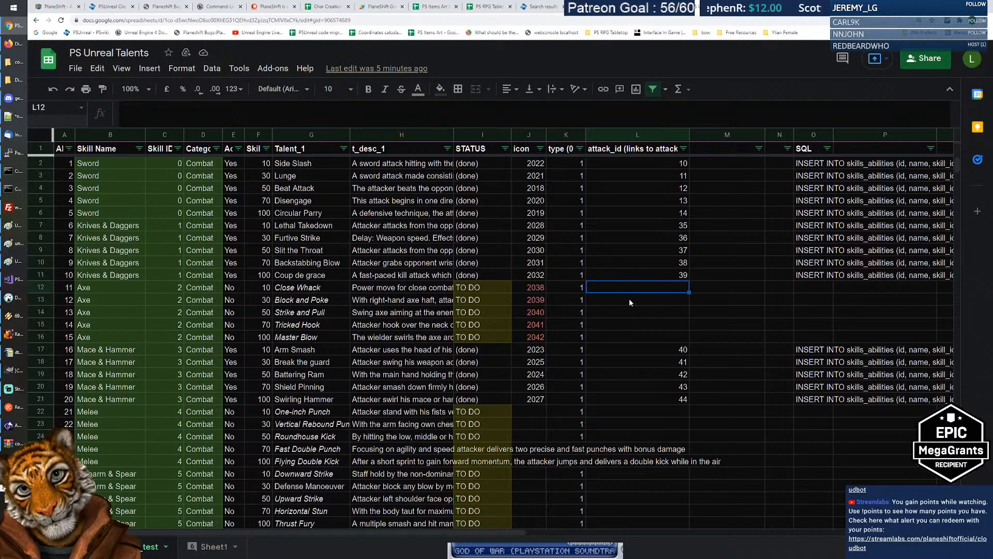
pyautogui.click(628, 300)
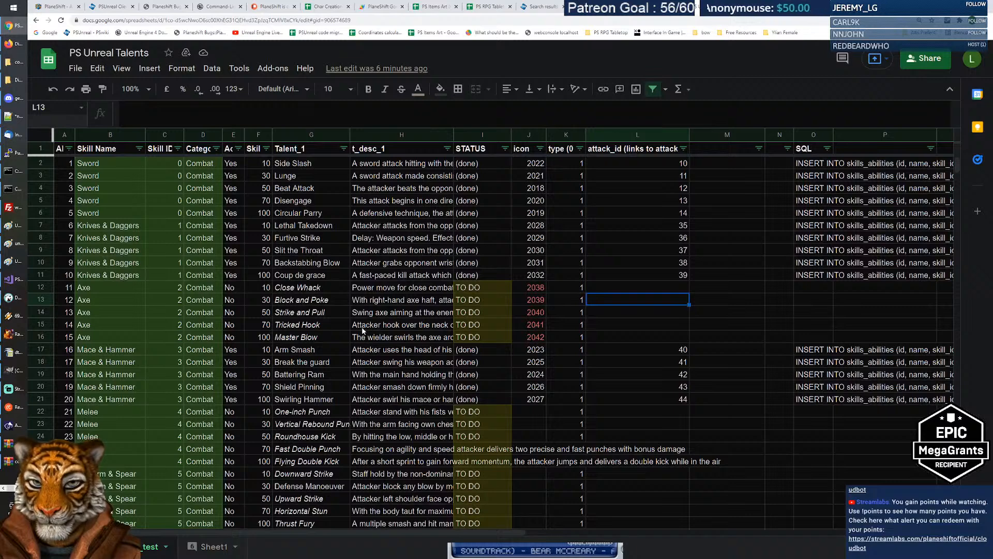
# Copy the TO DO status from Roundhouse Kick to the Fast Double Punch and Flying Double Kick rows.
pyautogui.scroll(-3, 339, 333)
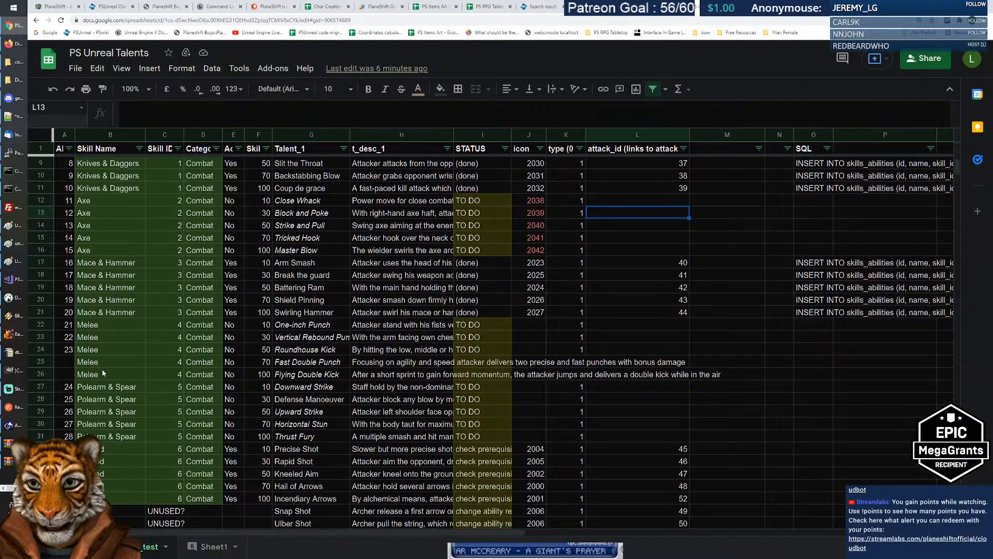
pyautogui.click(482, 350)
pyautogui.hotkey('ctrl', 'c')
pyautogui.click(487, 362)
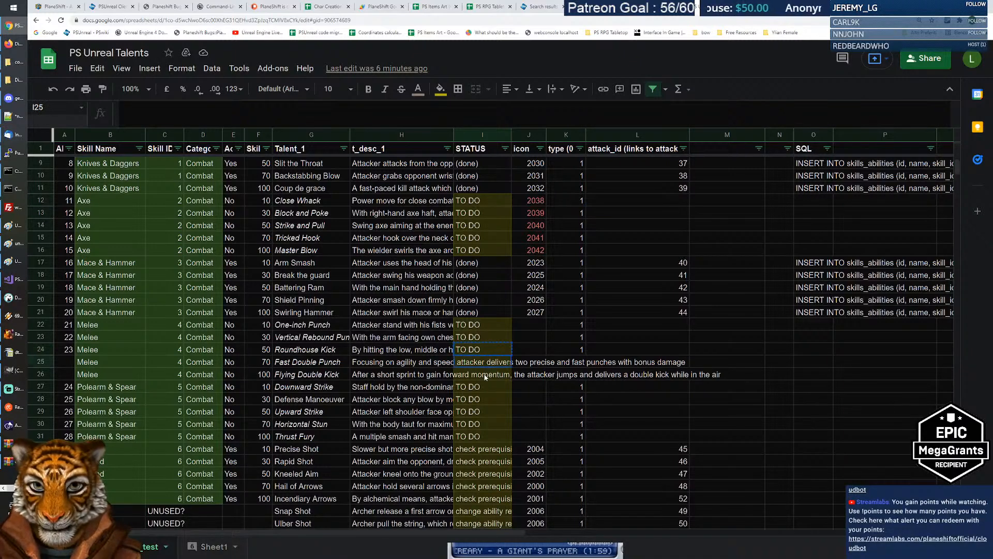
pyautogui.keyDown('shift'); pyautogui.click(487, 372); pyautogui.keyUp('shift')
pyautogui.hotkey('ctrl', 'v')
# Set the type of the Fast Double Punch and Flying Double Kick talents to 1.
pyautogui.click(569, 365)
pyautogui.write('1')
pyautogui.press('Return')
pyautogui.write('1')
pyautogui.press('Return')
# Check the Fast Double Punch row from attack_id back to its number cell in column A, and the numbering of the surrounding talents.
pyautogui.press('Up')
pyautogui.press('Up')
pyautogui.press('Right')
pyautogui.press('Right')
pyautogui.press('Left')
pyautogui.press('Left')
pyautogui.press('Right')
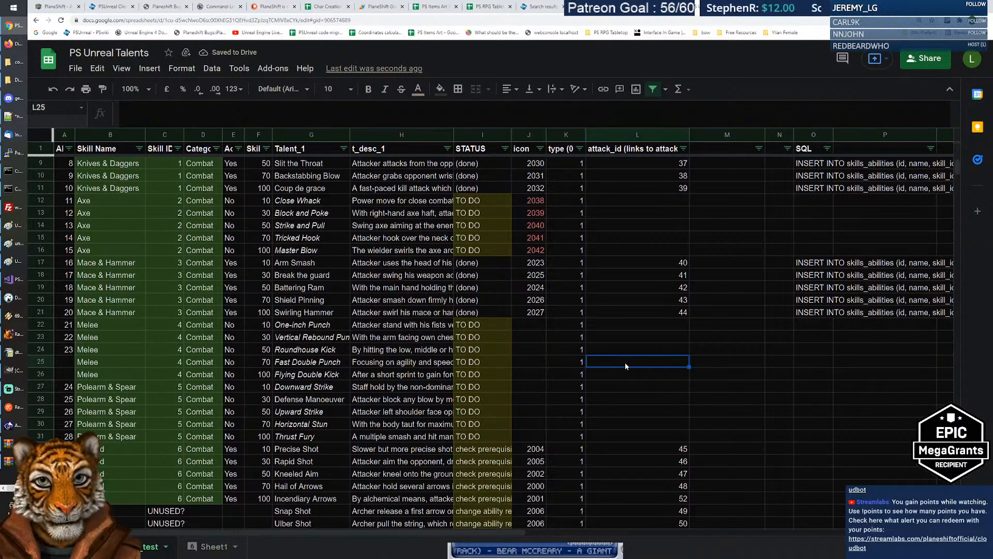
pyautogui.press('Left')
pyautogui.press('Left')
pyautogui.press('Left')
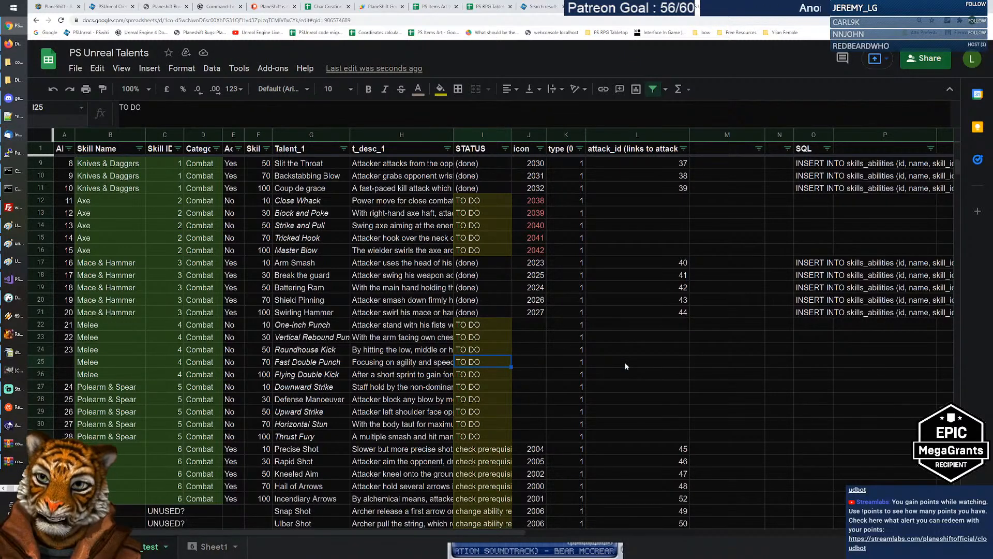
pyautogui.press('Left')
pyautogui.press('Left')
pyautogui.press('Home')
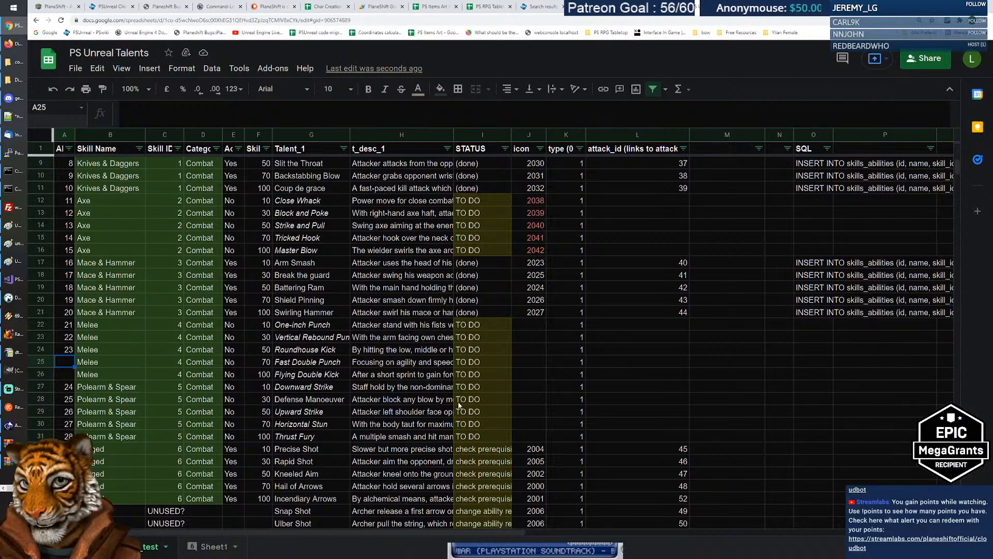
pyautogui.scroll(2, 504, 394)
pyautogui.scroll(-3, 255, 380)
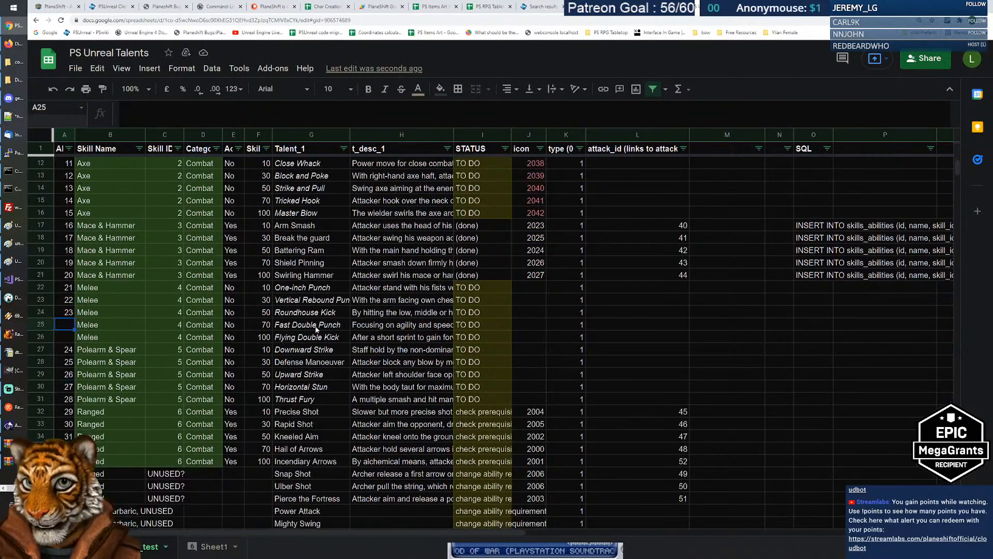
pyautogui.scroll(-3, 205, 326)
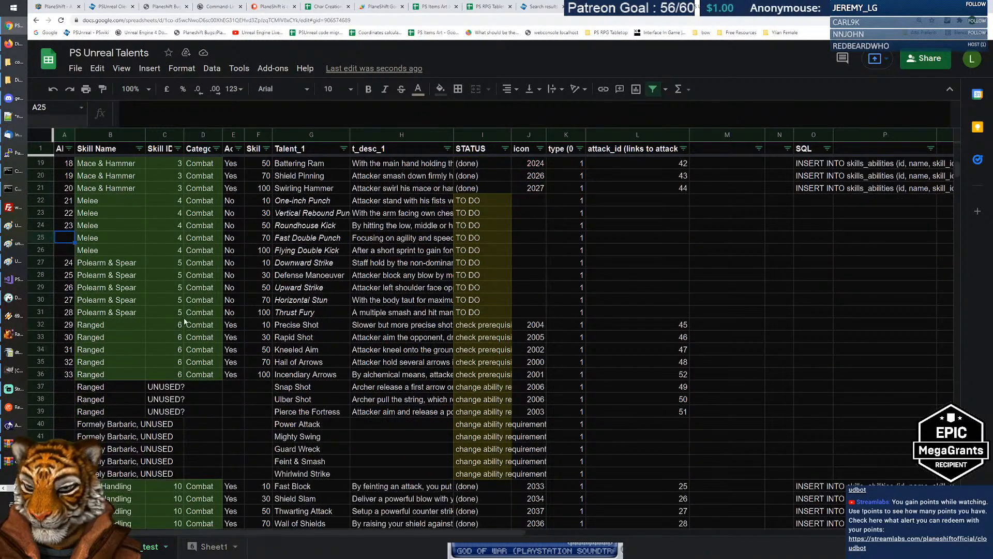
# Fill the numbering formula in column A from A23 down to A36 and check the numbering of the following talents.
pyautogui.scroll(2, 150, 314)
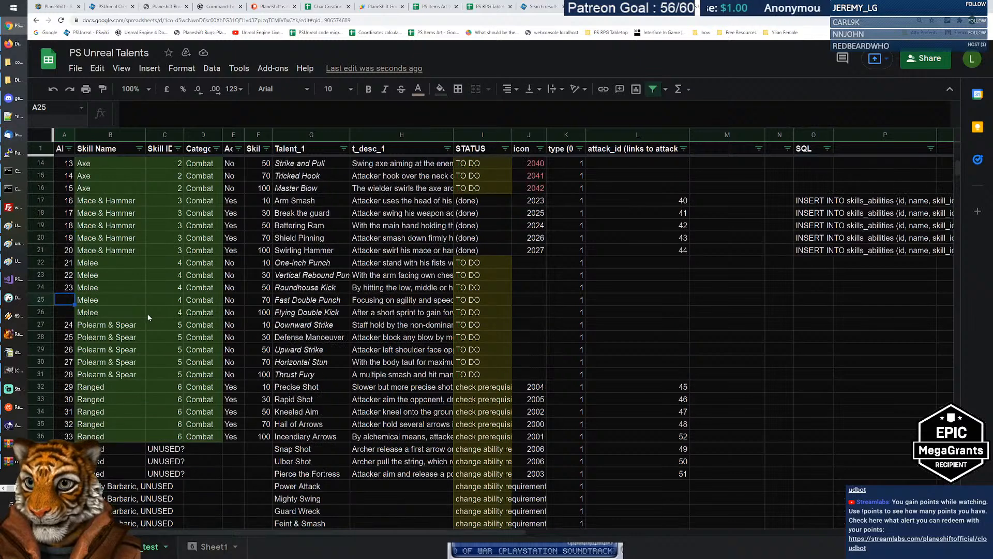
pyautogui.scroll(-1, 129, 300)
pyautogui.moveTo(67, 254); pyautogui.dragTo(74, 412)
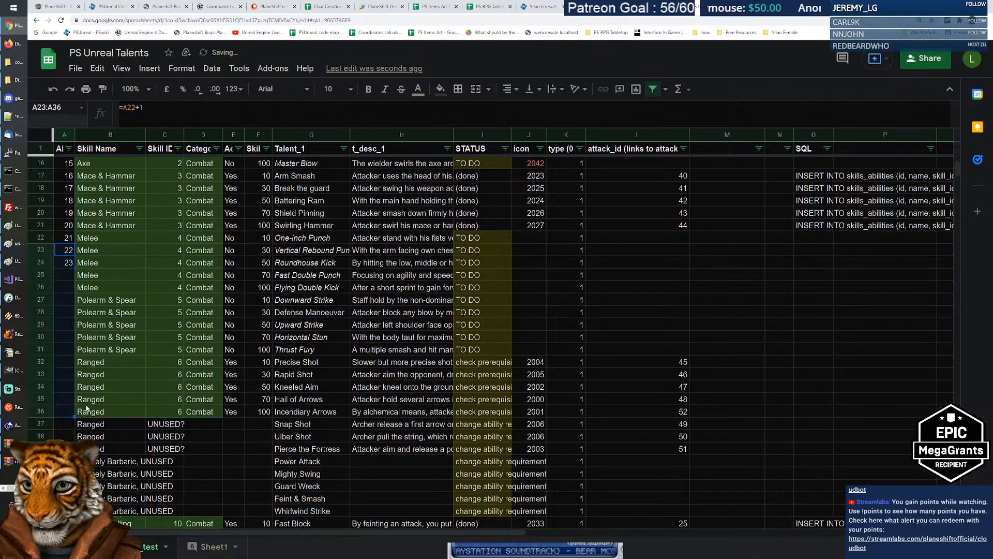
pyautogui.scroll(-4, 152, 317)
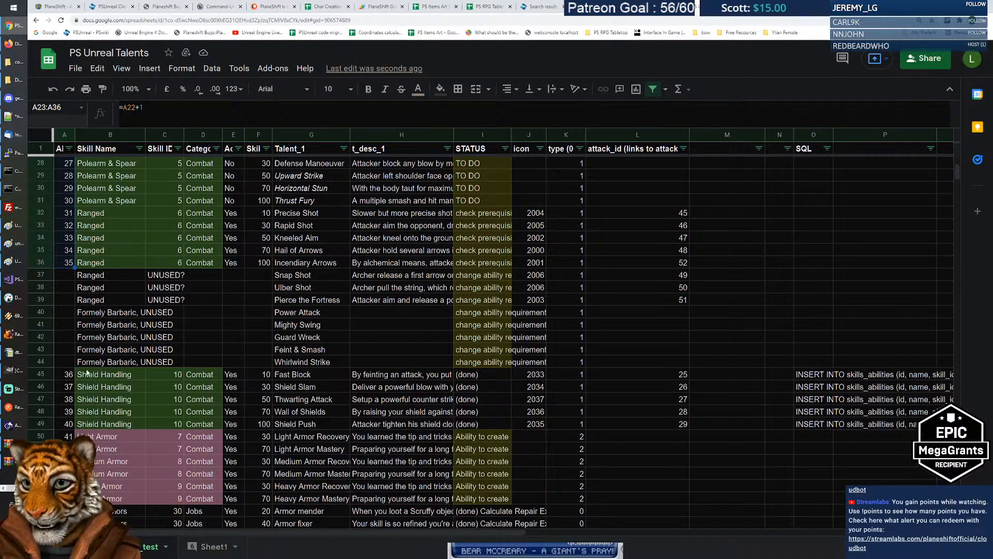
pyautogui.scroll(-3, 139, 354)
pyautogui.scroll(-6, 132, 349)
pyautogui.scroll(8, 129, 352)
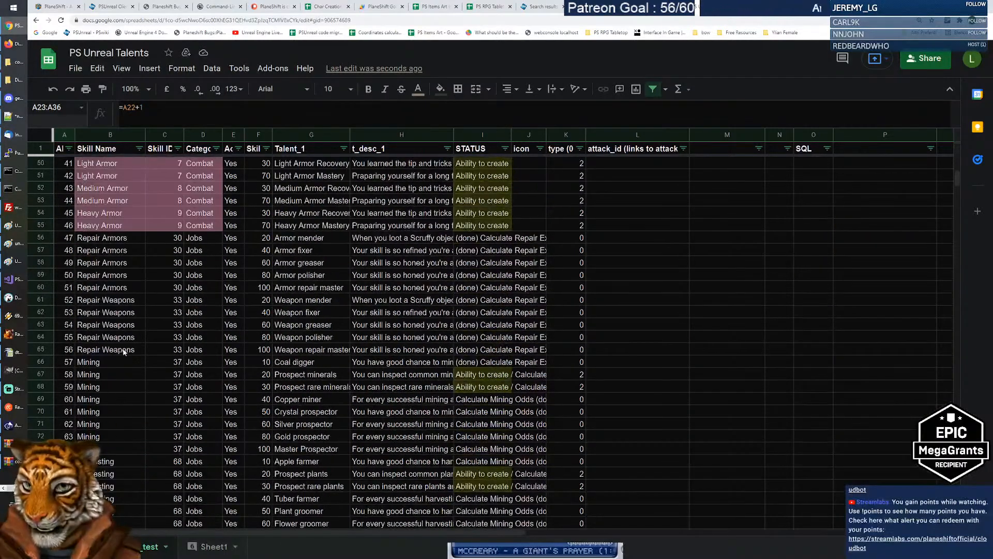
pyautogui.scroll(3, 104, 346)
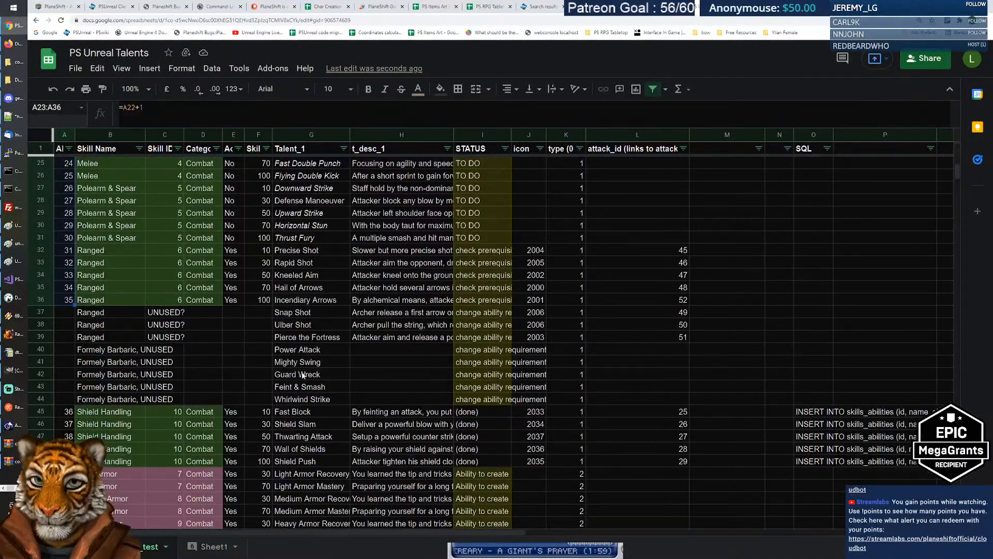
# Review the Ranged and Polearm & Spear talent rows, reading the Polearm & Spear descriptions through Thrust Fury.
pyautogui.click(374, 349)
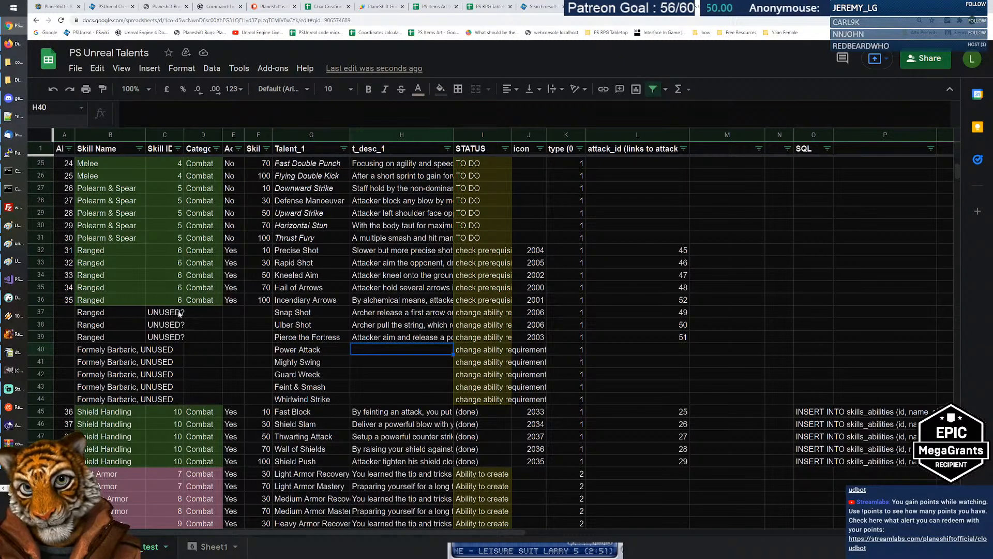
pyautogui.moveTo(124, 250); pyautogui.dragTo(125, 298)
pyautogui.scroll(2, 298, 324)
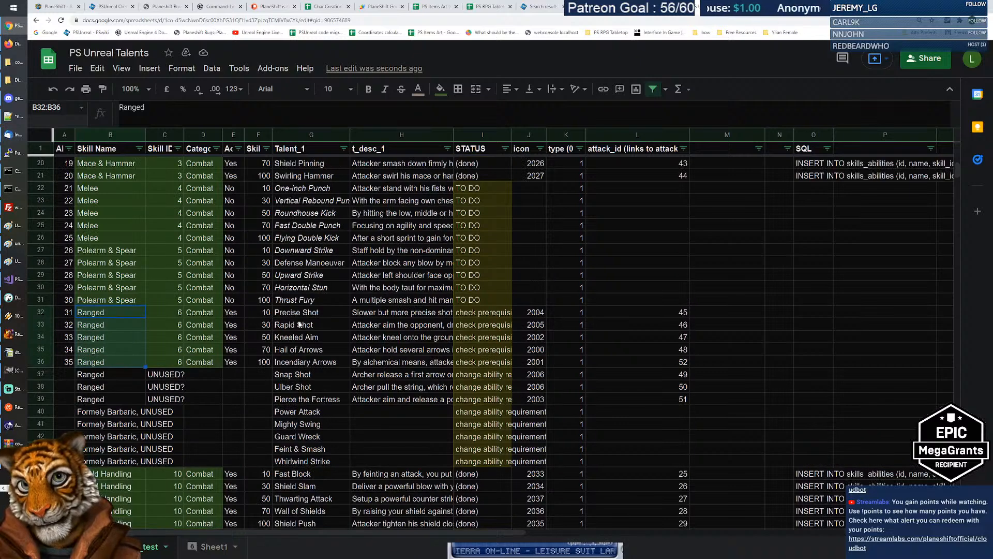
pyautogui.moveTo(124, 249); pyautogui.dragTo(134, 300)
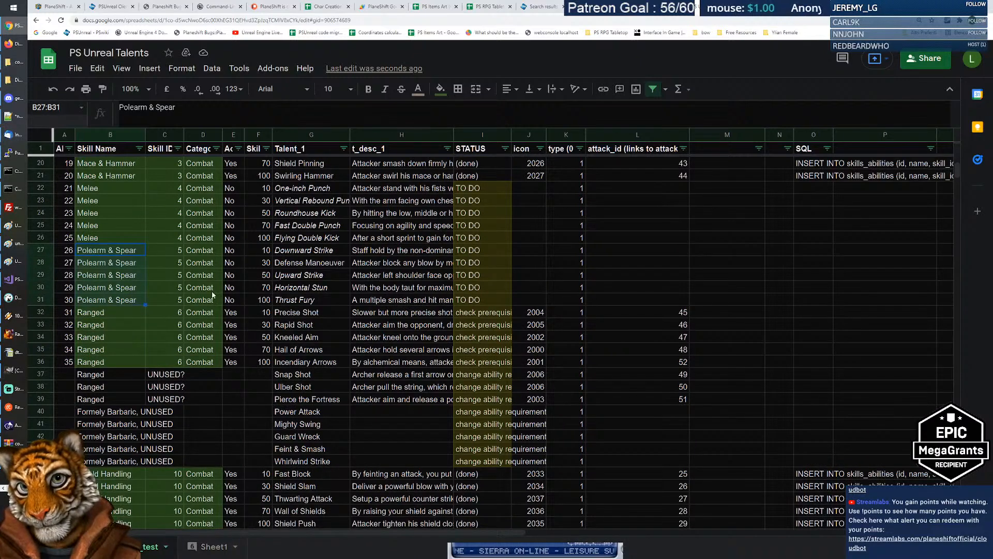
pyautogui.click(395, 254)
pyautogui.click(393, 263)
pyautogui.click(387, 275)
pyautogui.click(387, 288)
pyautogui.press('Down')
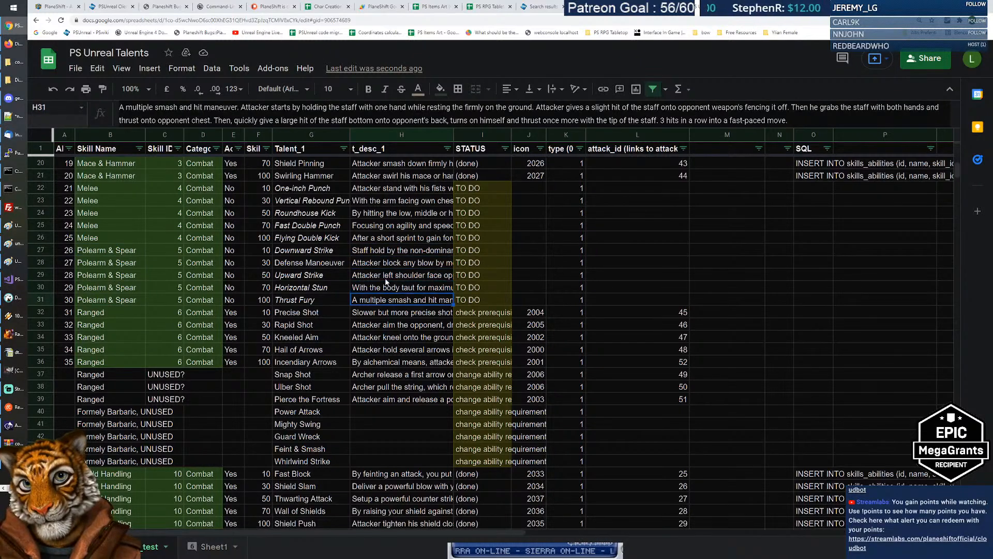
# Examine the descriptions and statuses of the Shield Handling talents from Fast Block to Shield Push.
pyautogui.scroll(-1, 387, 284)
pyautogui.scroll(-1, 387, 282)
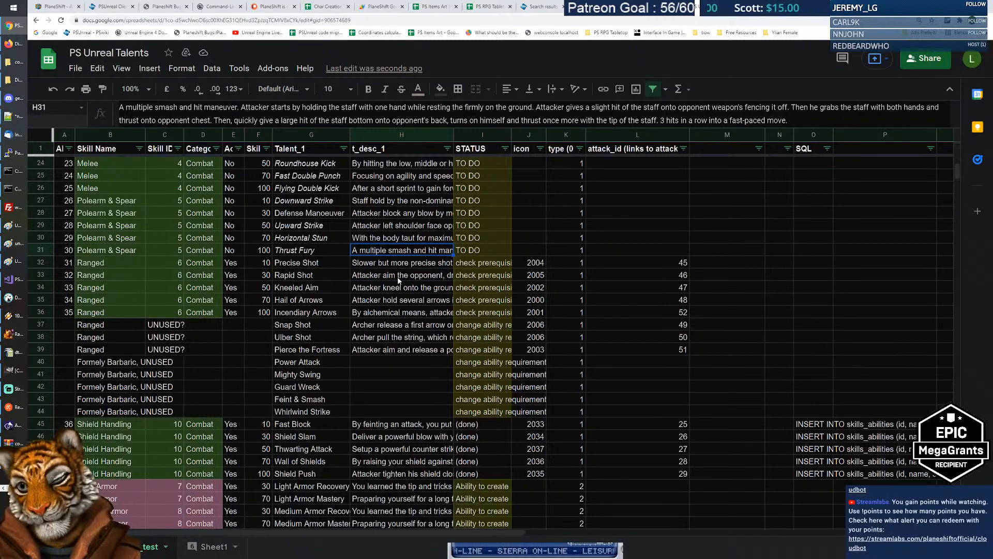
pyautogui.scroll(-1, 398, 280)
pyautogui.scroll(-3, 403, 298)
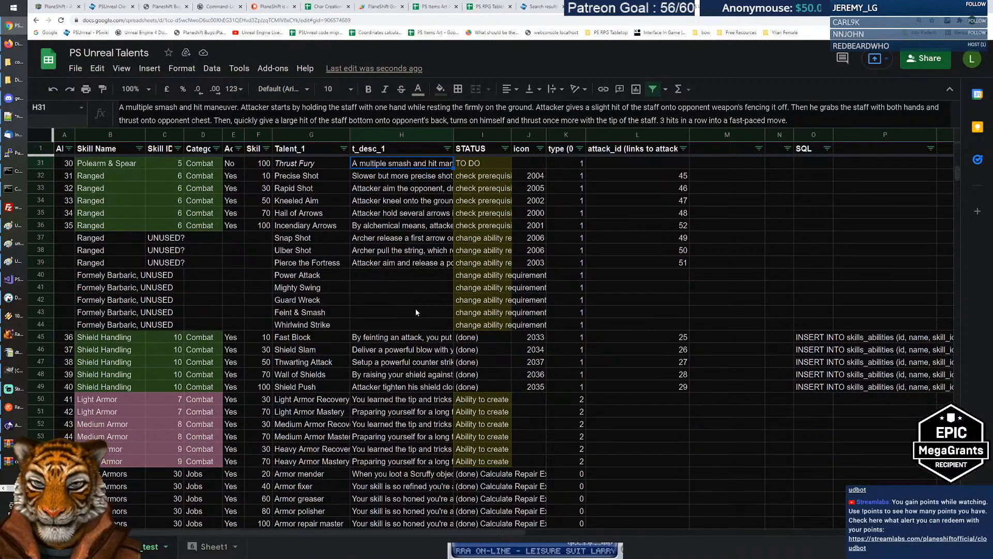
pyautogui.scroll(-1, 405, 314)
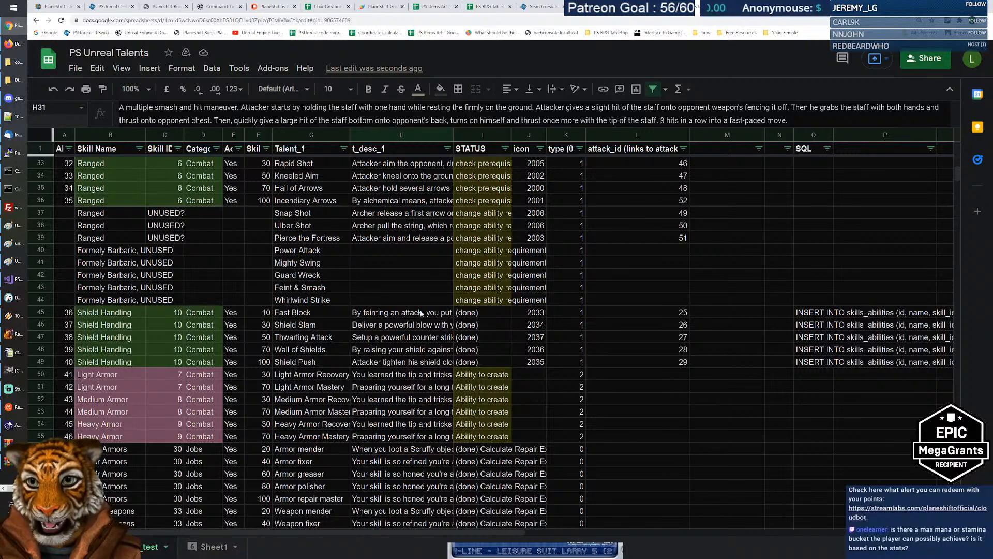
pyautogui.moveTo(399, 315); pyautogui.dragTo(397, 352)
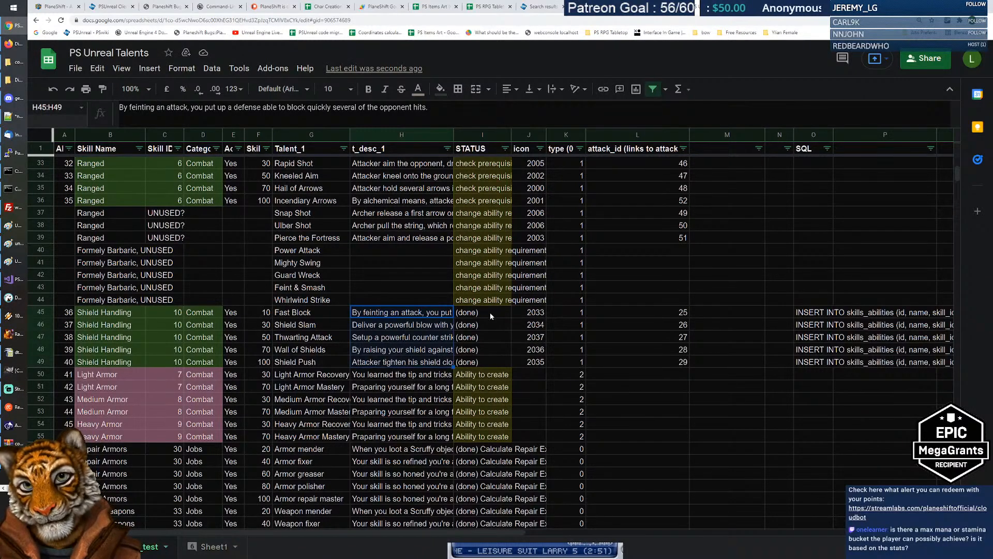
pyautogui.moveTo(492, 315); pyautogui.dragTo(482, 358)
pyautogui.click(442, 313)
pyautogui.moveTo(469, 313); pyautogui.dragTo(465, 367)
pyautogui.press('Left')
pyautogui.press('Down')
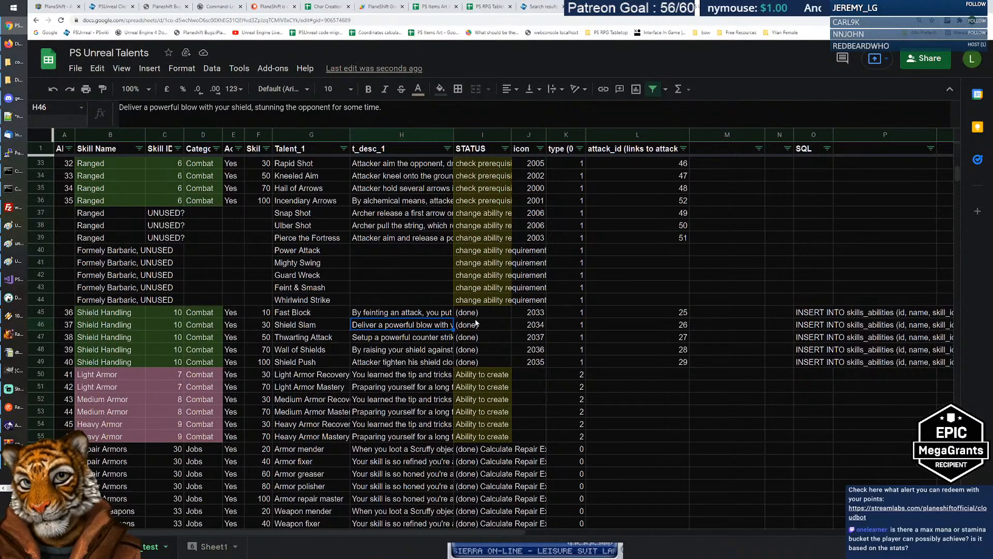
# Check the icon cells of the Shield Handling talents and undo the accidental move of the Wall of Shields and Shield Push icons.
pyautogui.scroll(-1, 412, 288)
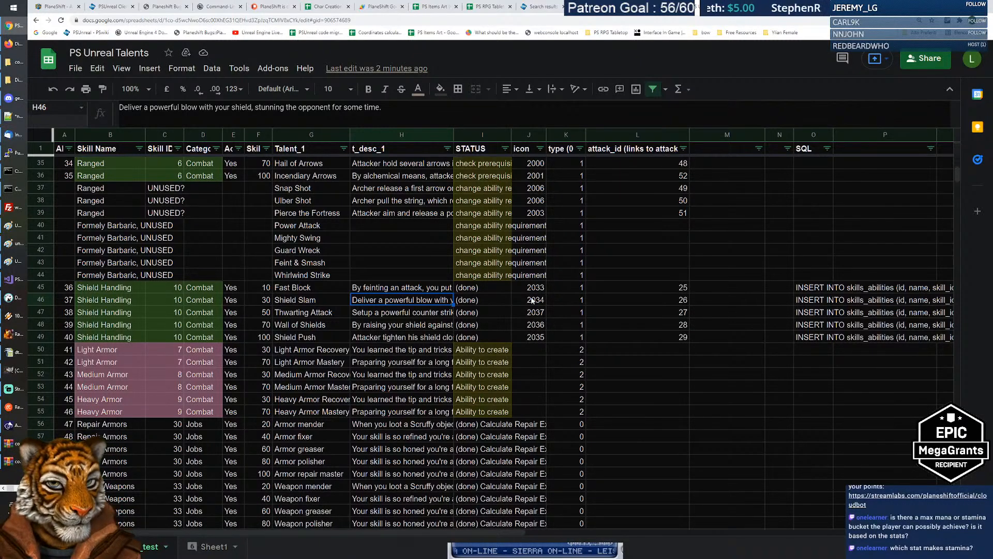
pyautogui.scroll(-3, 512, 288)
pyautogui.scroll(3, 513, 291)
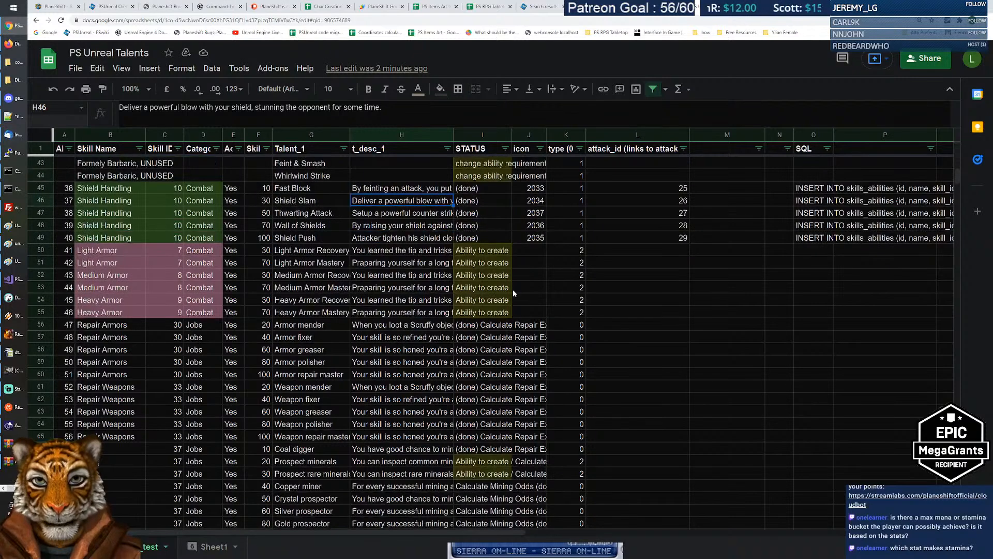
pyautogui.scroll(-3, 509, 295)
pyautogui.scroll(2, 506, 300)
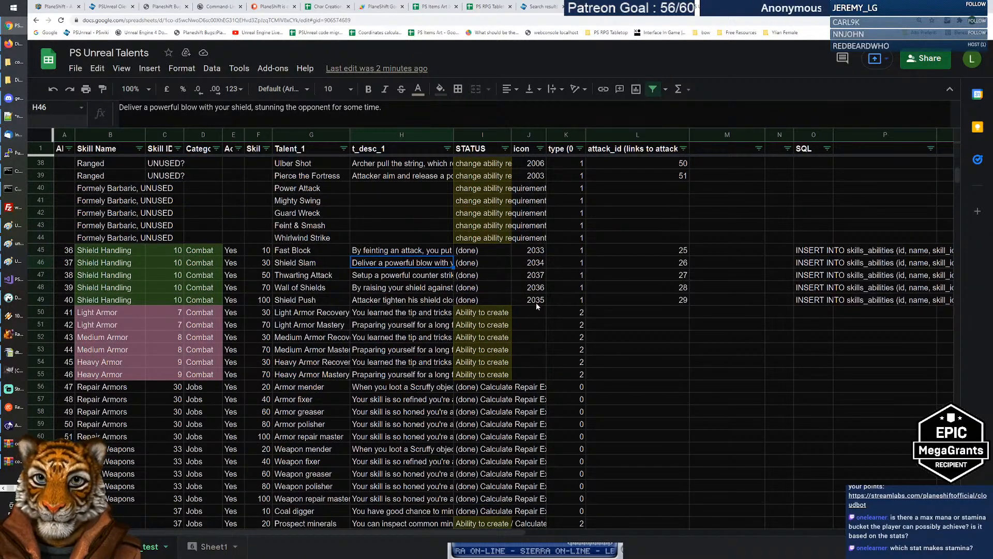
pyautogui.click(534, 310)
pyautogui.click(528, 273)
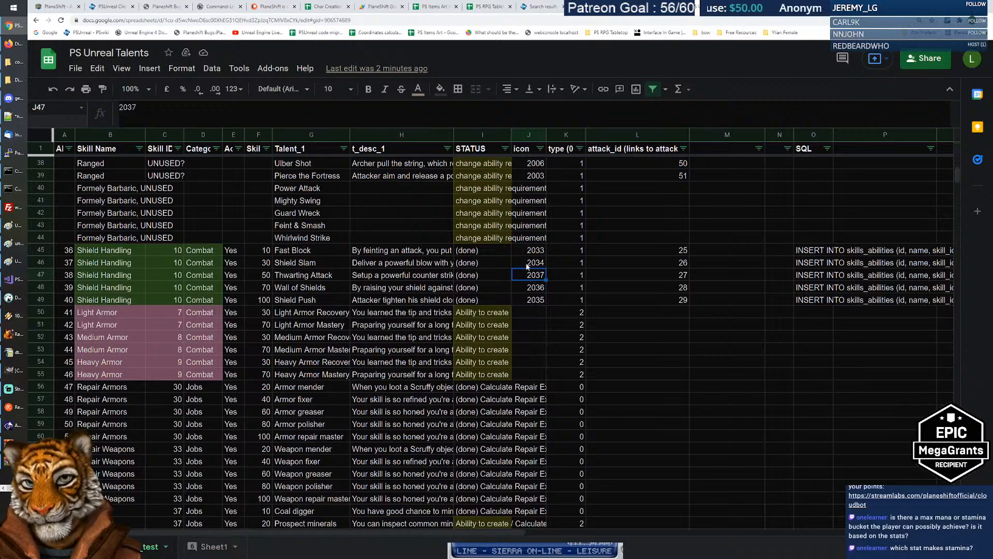
pyautogui.moveTo(533, 287); pyautogui.dragTo(534, 300)
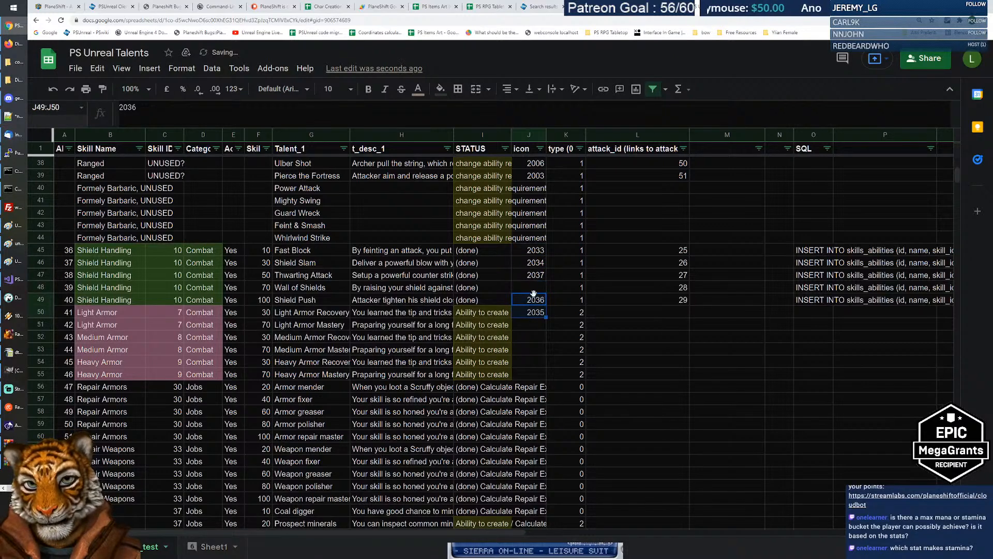
pyautogui.hotkey('ctrl', 'z')
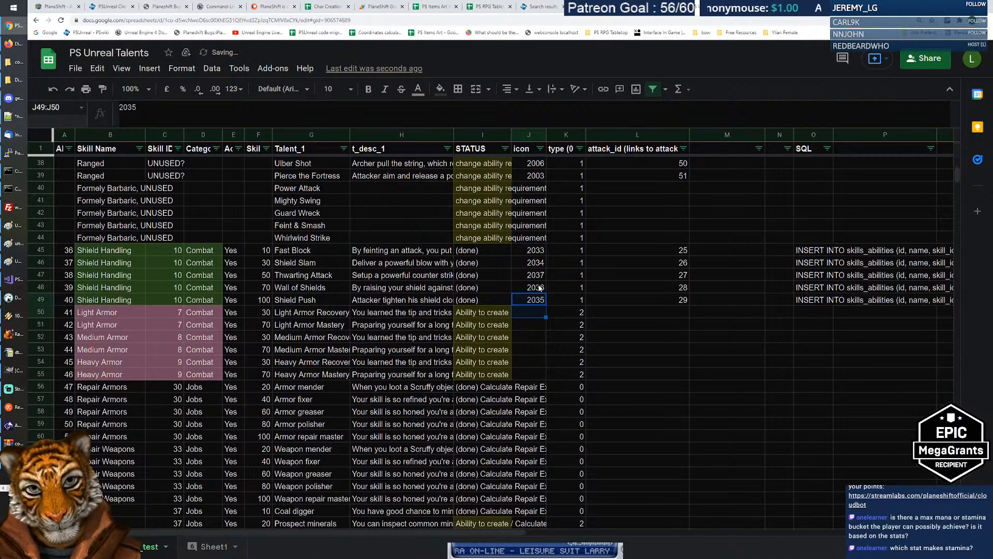
pyautogui.click(540, 312)
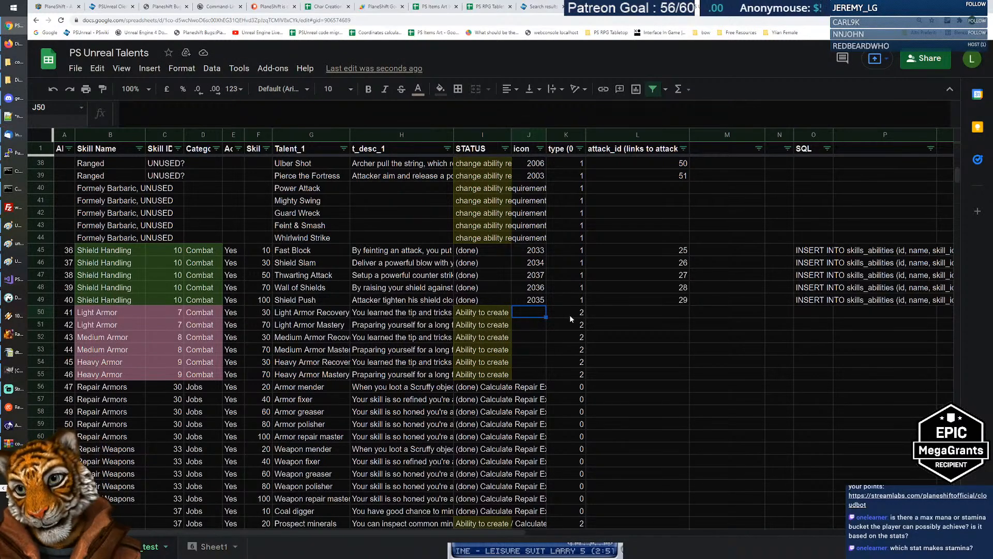
# Look over the combat talent groups from Sword to Heavy Armor and check the icon cells of the two Light Armor talents.
pyautogui.scroll(7, 155, 178)
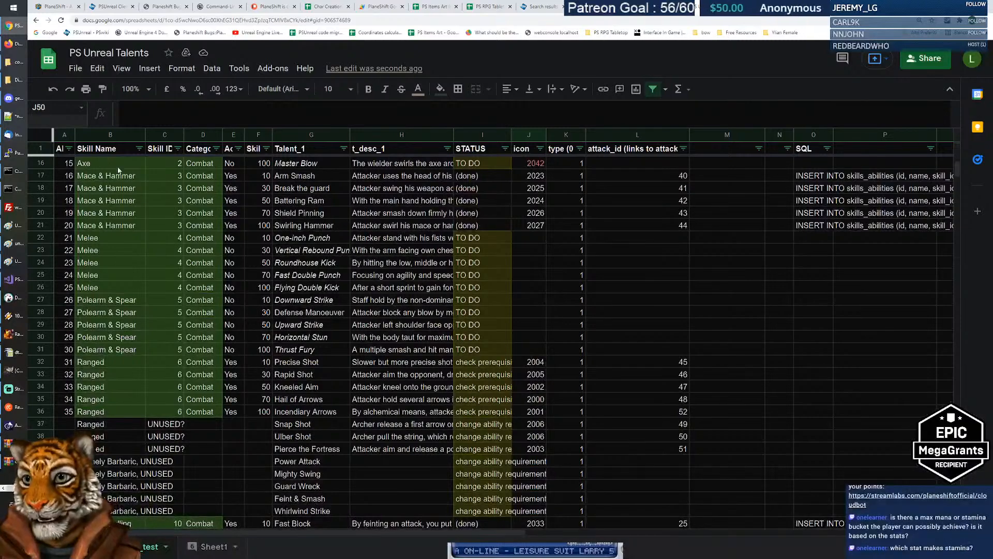
pyautogui.scroll(3, 111, 161)
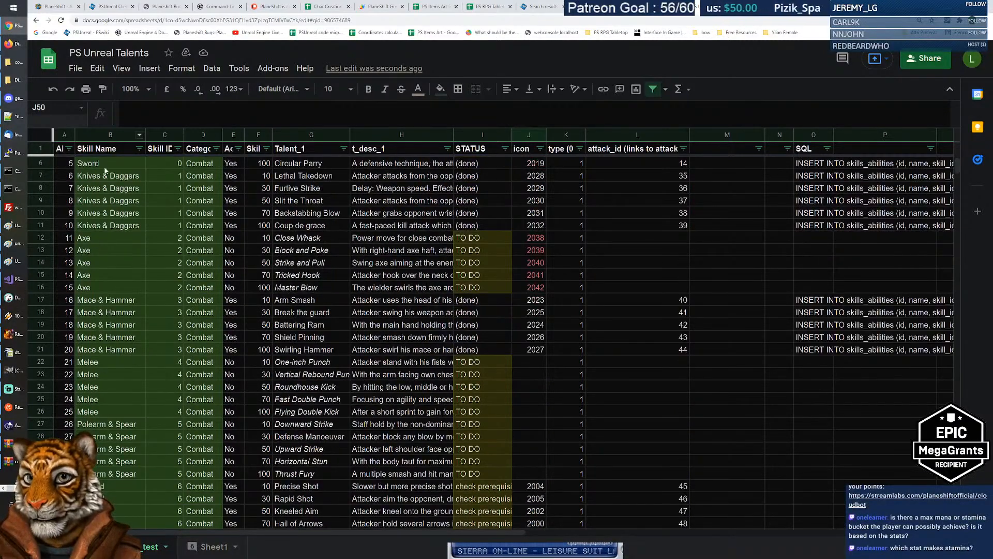
pyautogui.scroll(-8, 385, 334)
pyautogui.scroll(-7, 385, 331)
pyautogui.scroll(4, 407, 410)
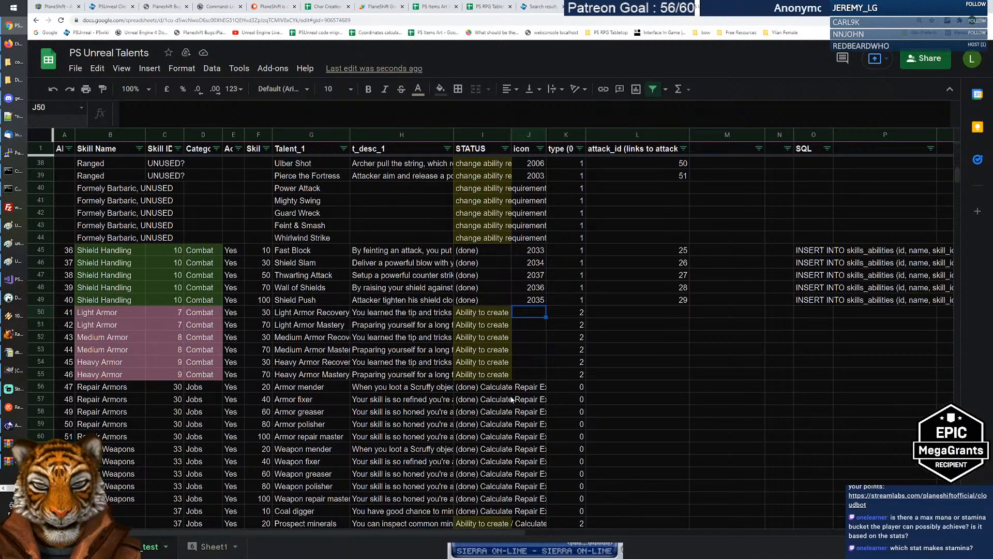
pyautogui.scroll(-1, 592, 300)
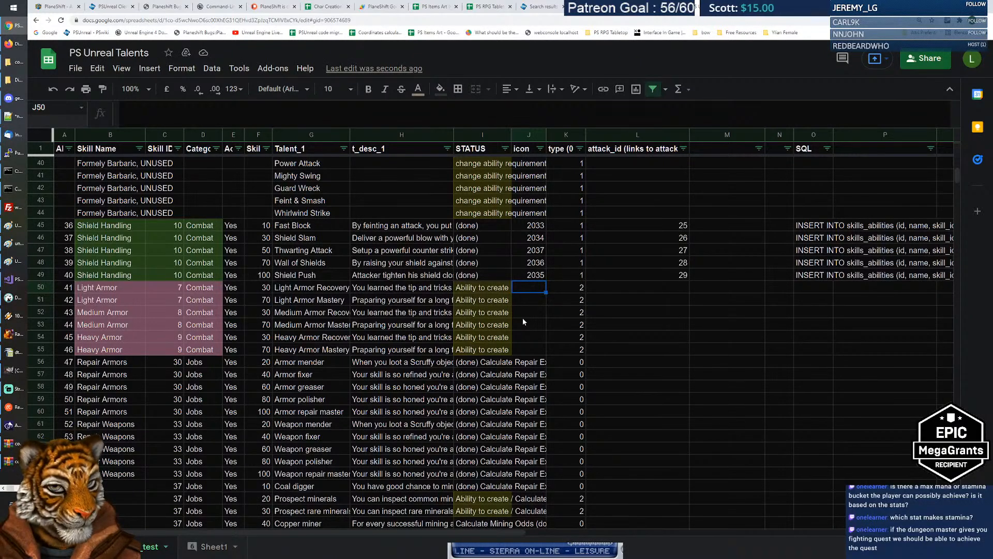
pyautogui.click(527, 297)
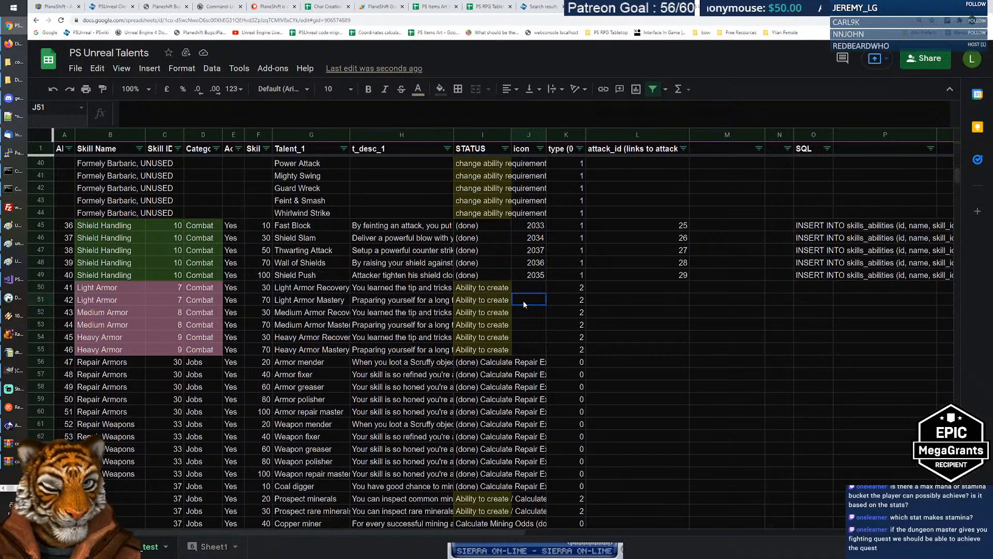
pyautogui.click(525, 289)
pyautogui.scroll(-2, 536, 312)
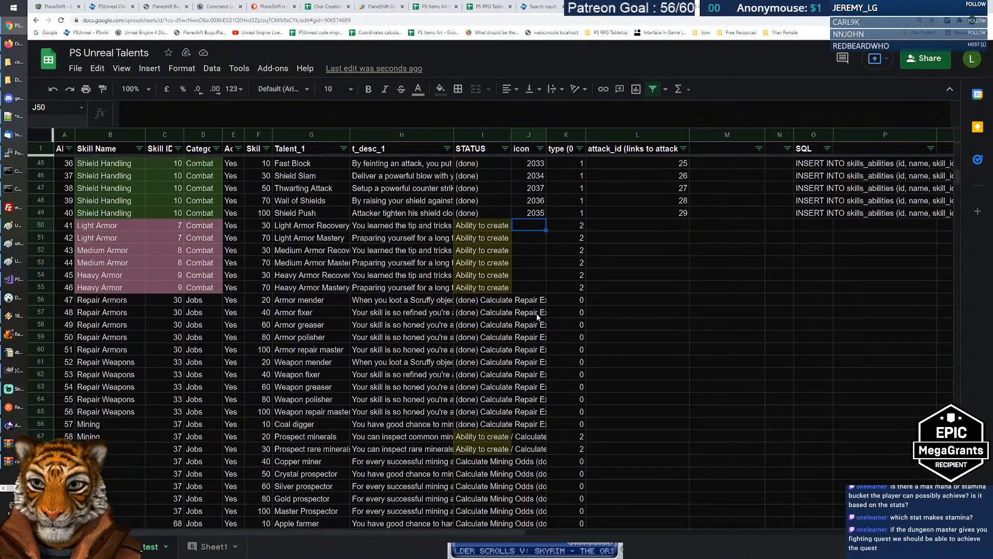
pyautogui.scroll(2, 536, 313)
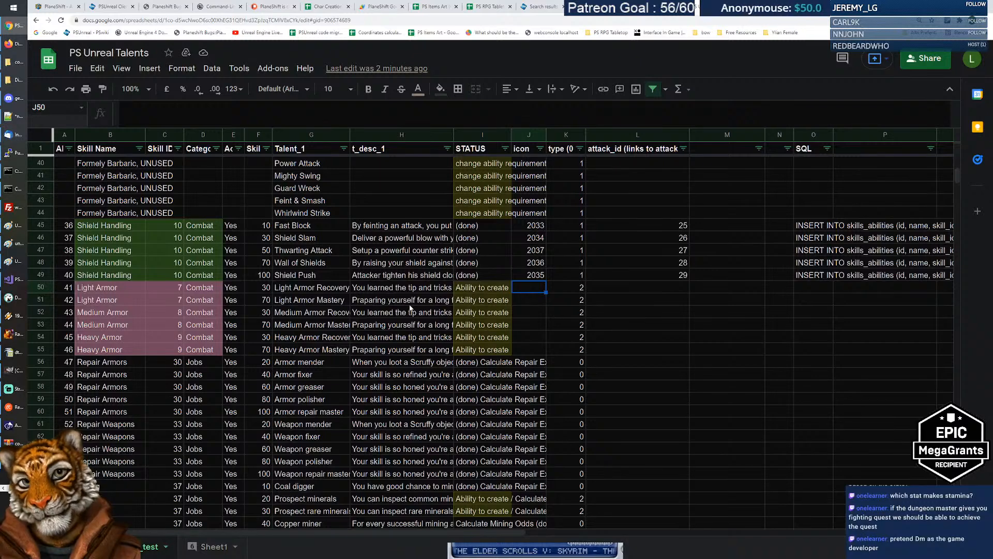
# Compare the Light Armor Recovery and Light Armor Mastery rows by their skill name cells.
pyautogui.click(113, 289)
pyautogui.press('Down')
pyautogui.press('Up')
pyautogui.press('Down')
pyautogui.press('Up')
pyautogui.press('Down')
pyautogui.press('Up')
pyautogui.press('Down')
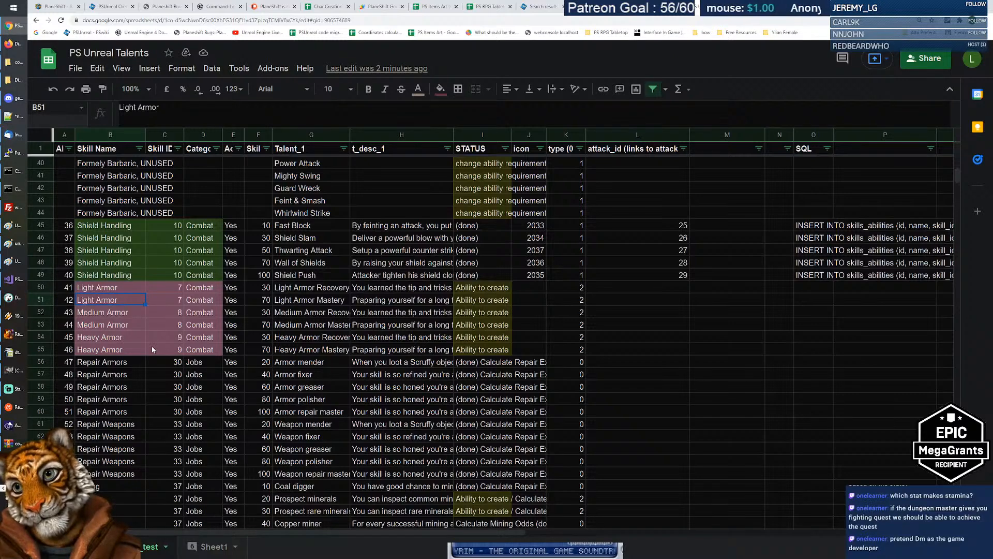
# Compare the Repair Armors and Repair Weapons skill rows with the Light Armor rows.
pyautogui.click(138, 362)
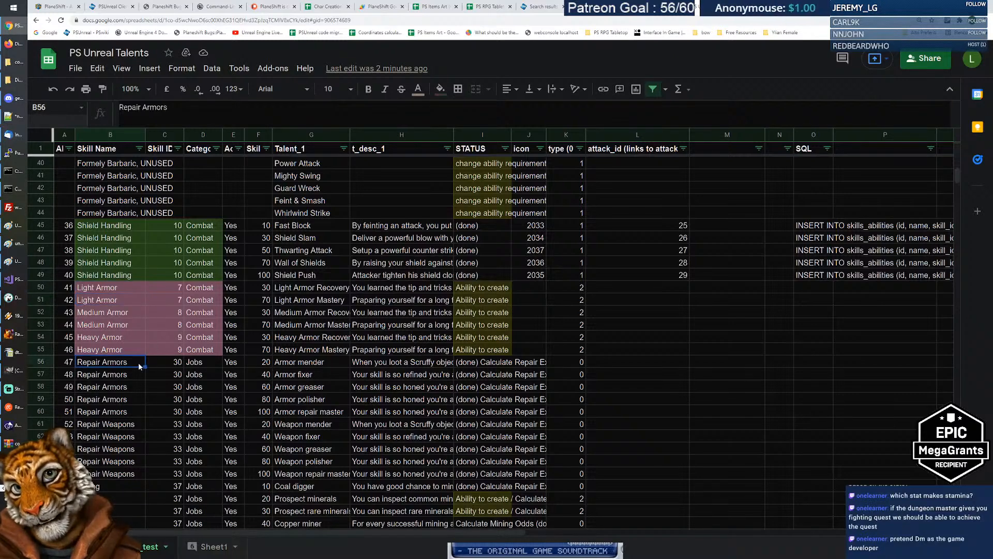
pyautogui.click(128, 427)
pyautogui.click(126, 367)
pyautogui.click(128, 427)
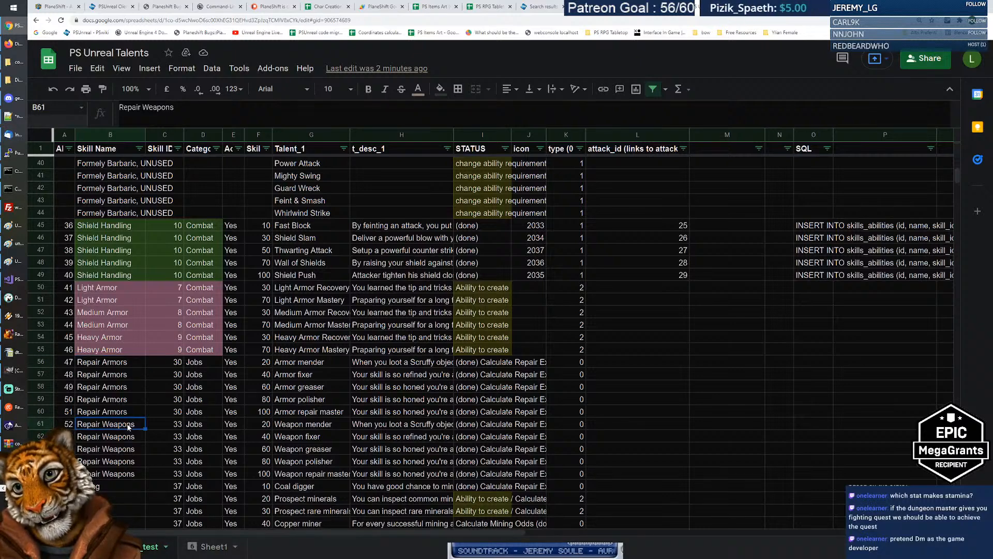
pyautogui.click(121, 291)
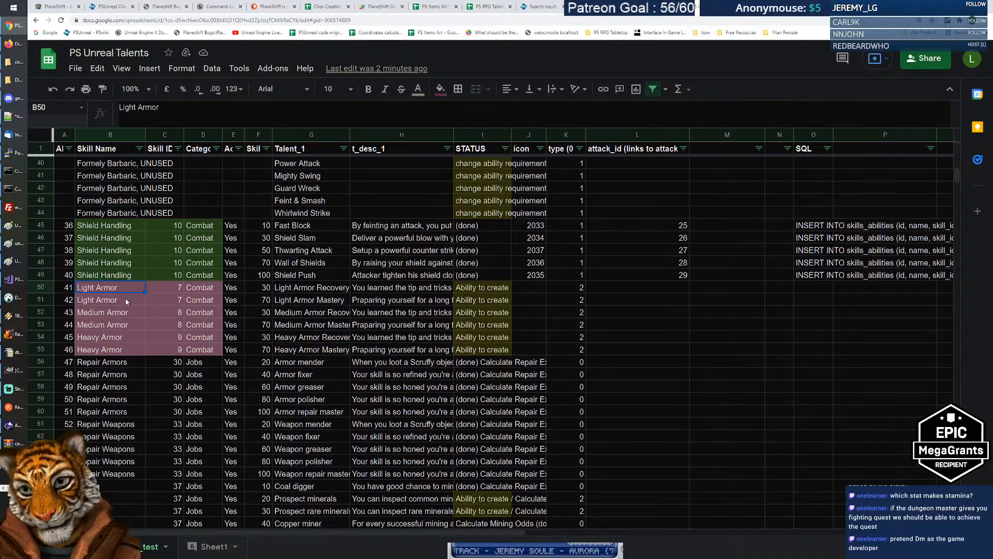
pyautogui.click(98, 388)
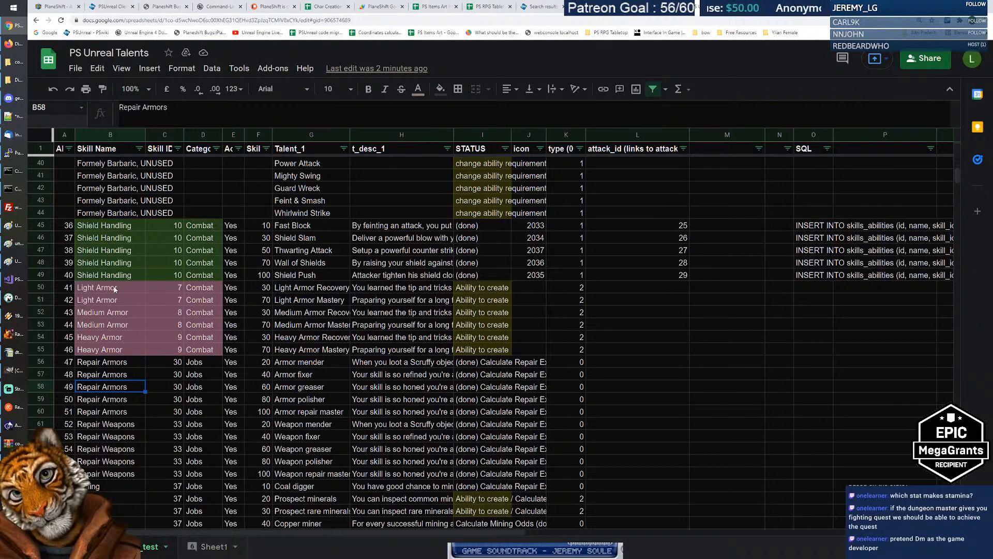
pyautogui.moveTo(130, 362); pyautogui.dragTo(132, 414)
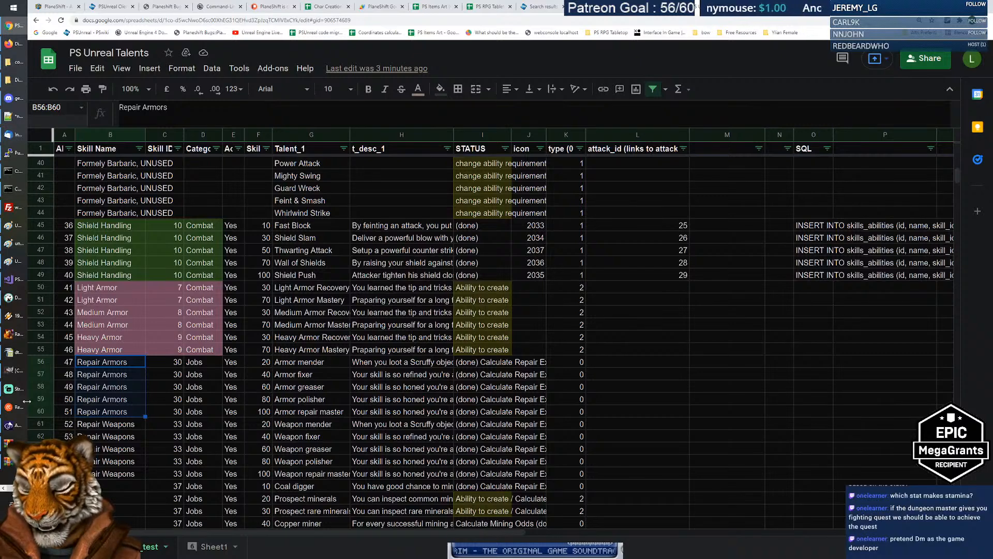
pyautogui.moveTo(120, 290); pyautogui.dragTo(122, 303)
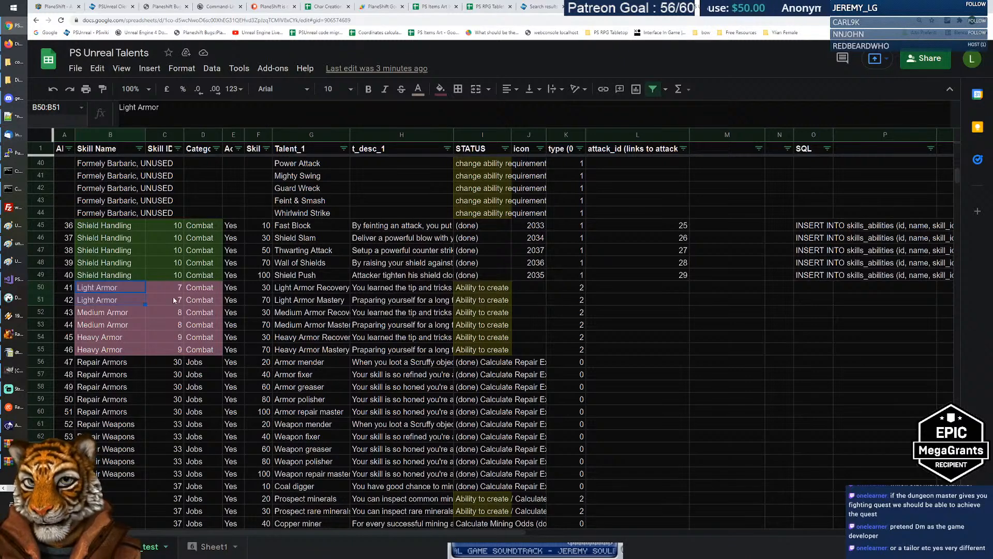
# Switch to the PS RPG Tabletop Talents spreadsheet and look through the weapon talents down to the Armor section.
pyautogui.click(124, 291)
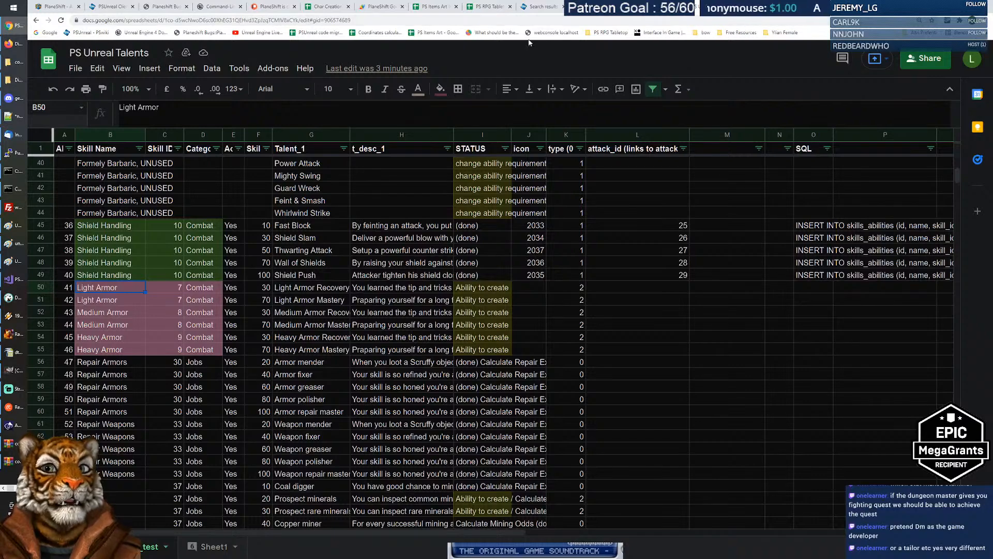
pyautogui.click(494, 7)
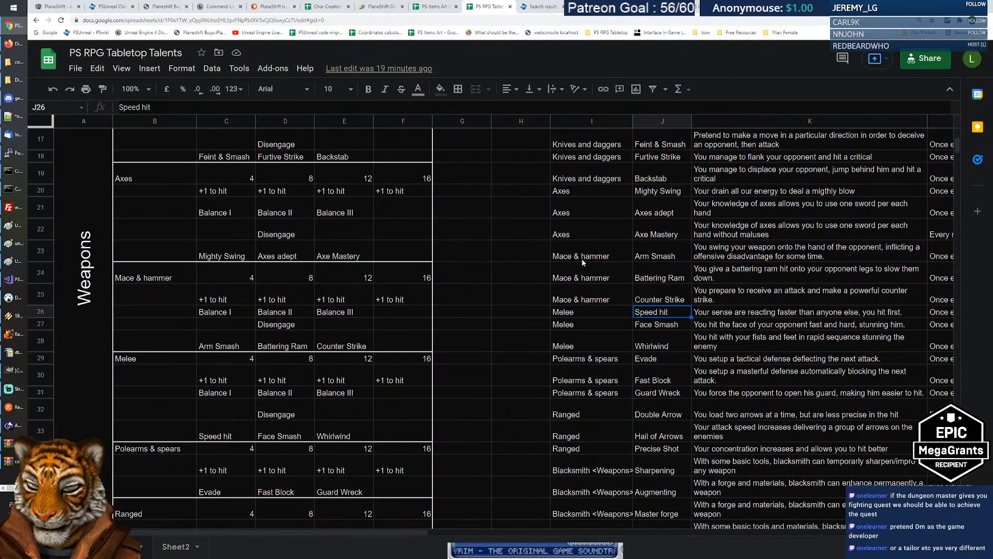
pyautogui.scroll(6, 493, 282)
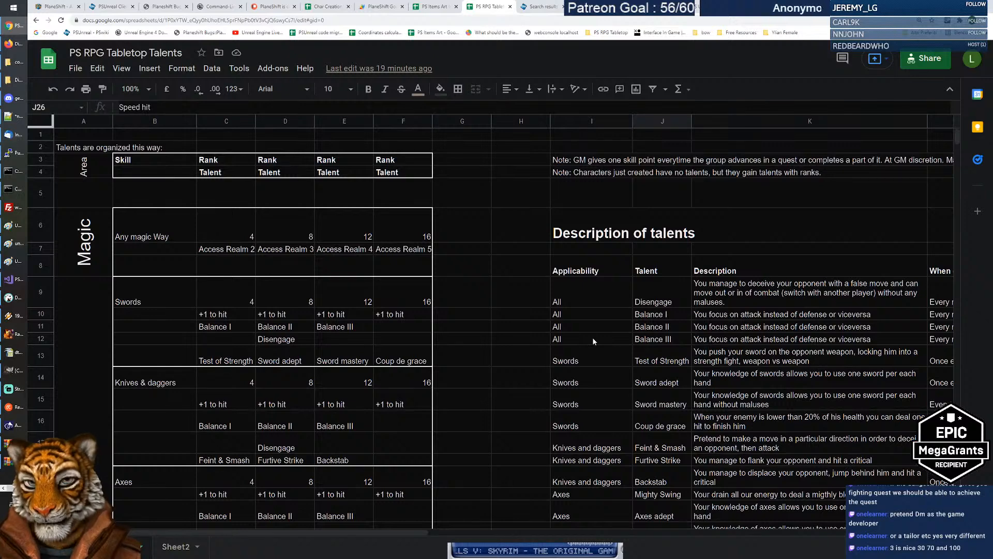
pyautogui.scroll(-5, 573, 342)
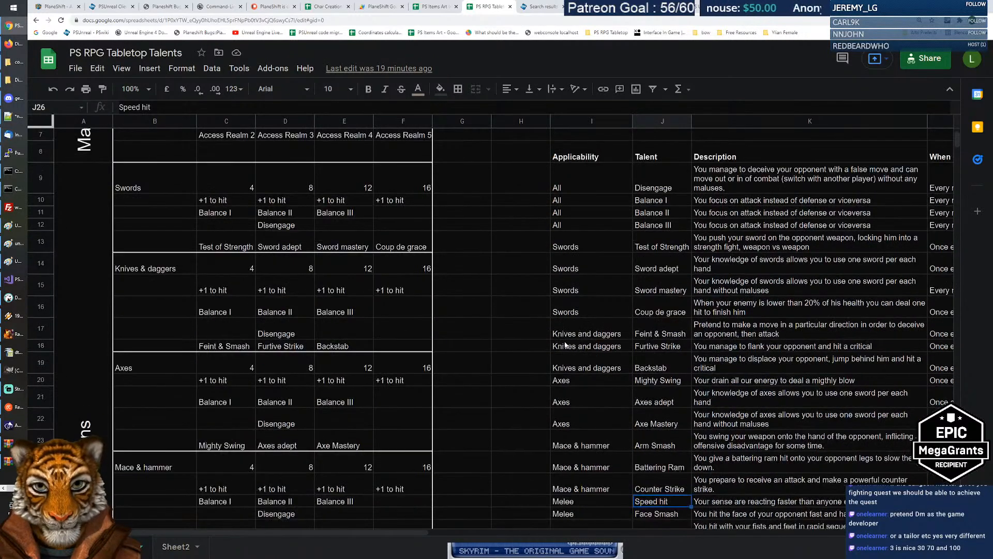
pyautogui.click(579, 341)
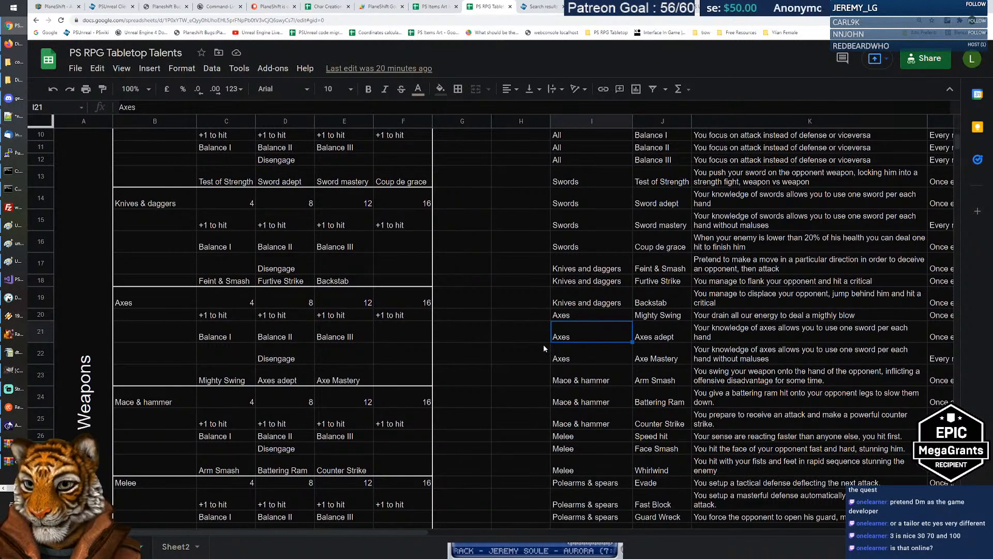
pyautogui.scroll(3, 543, 343)
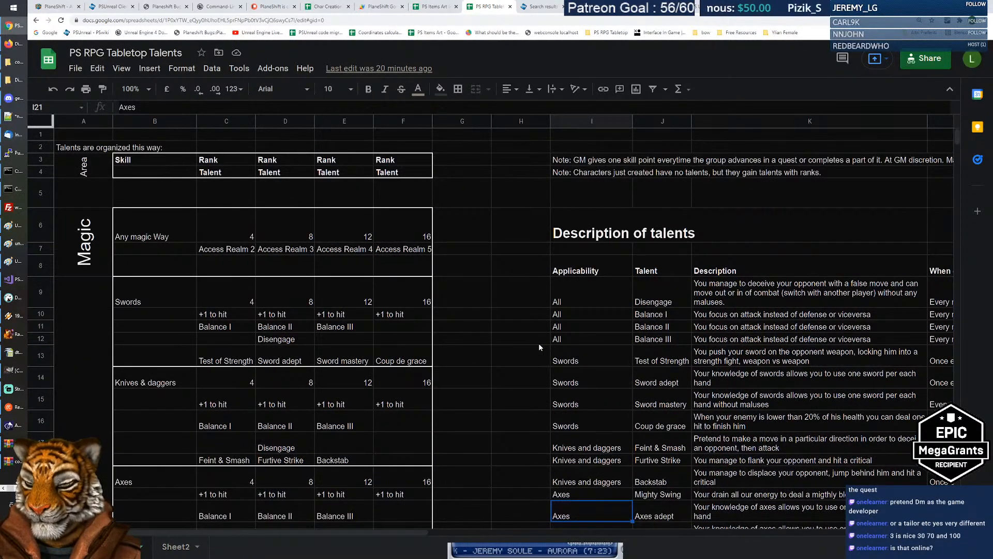
pyautogui.scroll(-4, 542, 347)
pyautogui.scroll(-2, 541, 344)
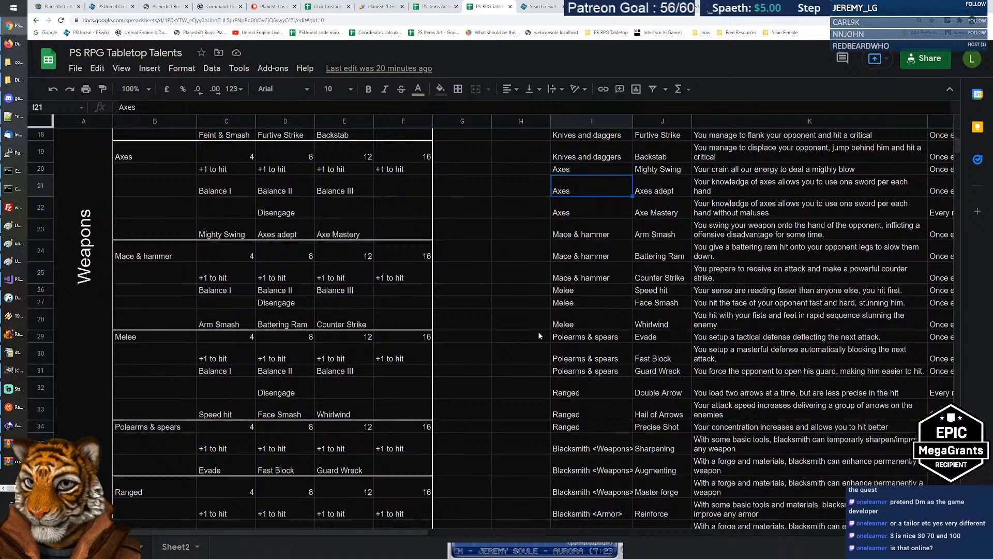
pyautogui.scroll(-3, 538, 336)
pyautogui.scroll(-3, 537, 331)
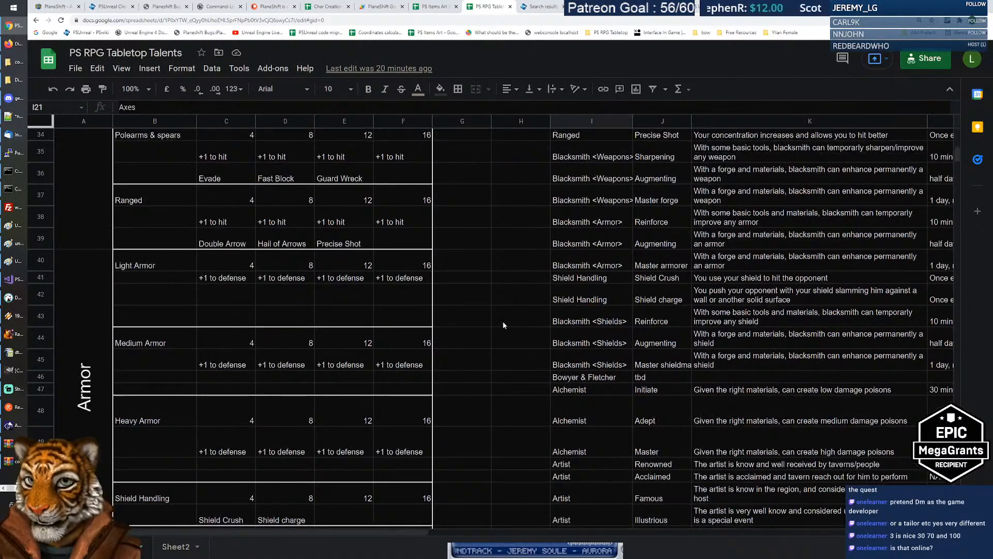
# Examine the defense bonus cells of the Light Armor skill for ranks 4, 8, 12 and 16.
pyautogui.click(233, 279)
pyautogui.click(300, 282)
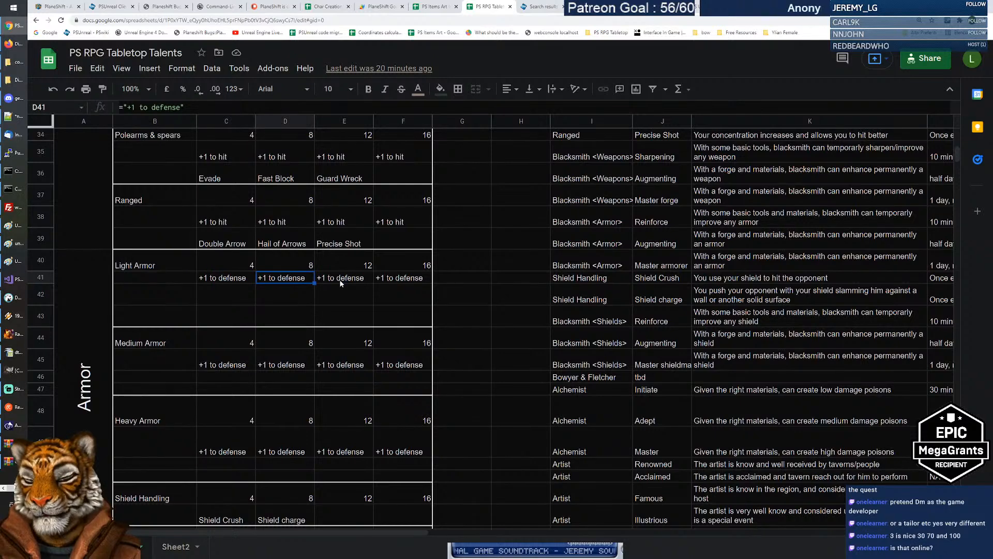
pyautogui.click(344, 281)
pyautogui.click(409, 280)
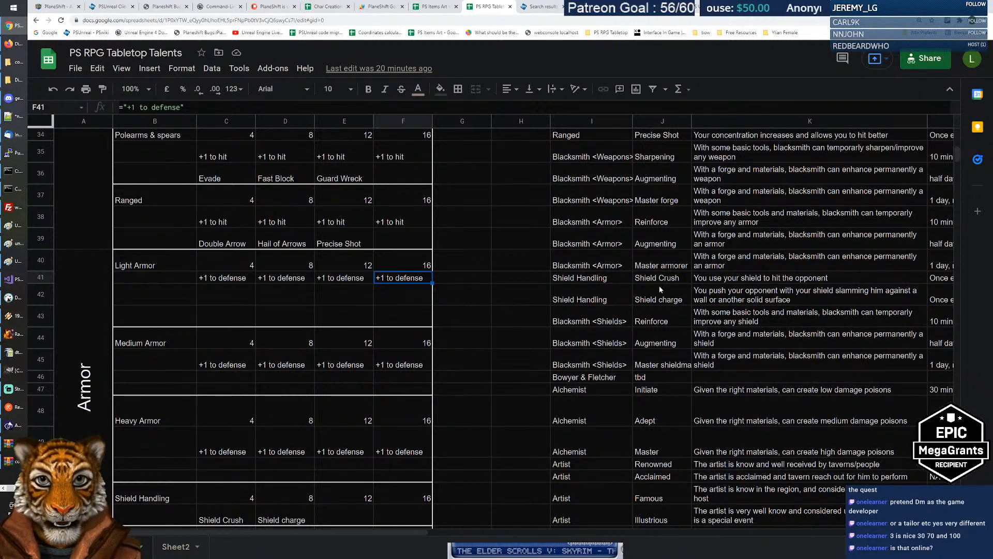
pyautogui.click(220, 280)
pyautogui.press('Right')
pyautogui.press('Right')
pyautogui.press('Right')
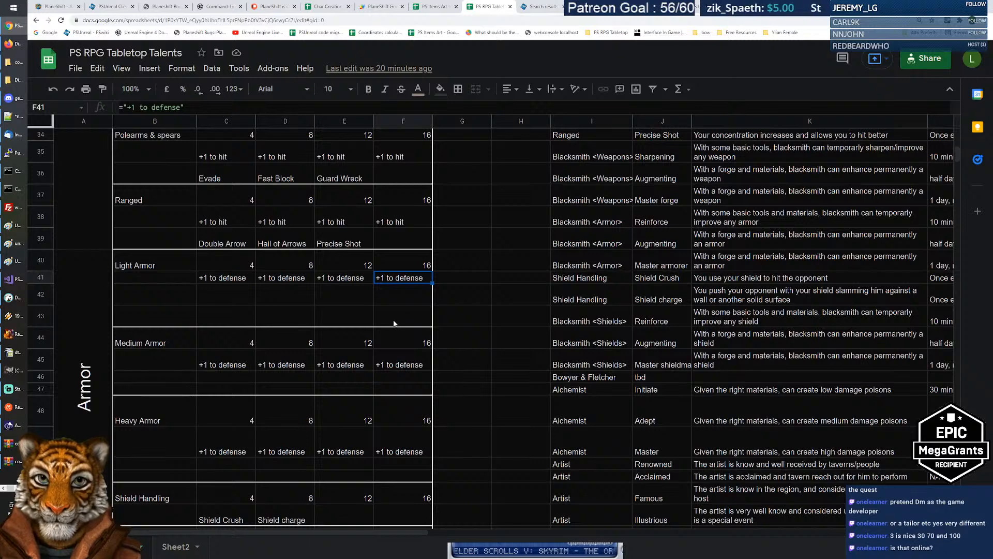
# Check the Melee Balance I talent and scan the whole talent list from Magic to the crafting skills.
pyautogui.scroll(3, 281, 294)
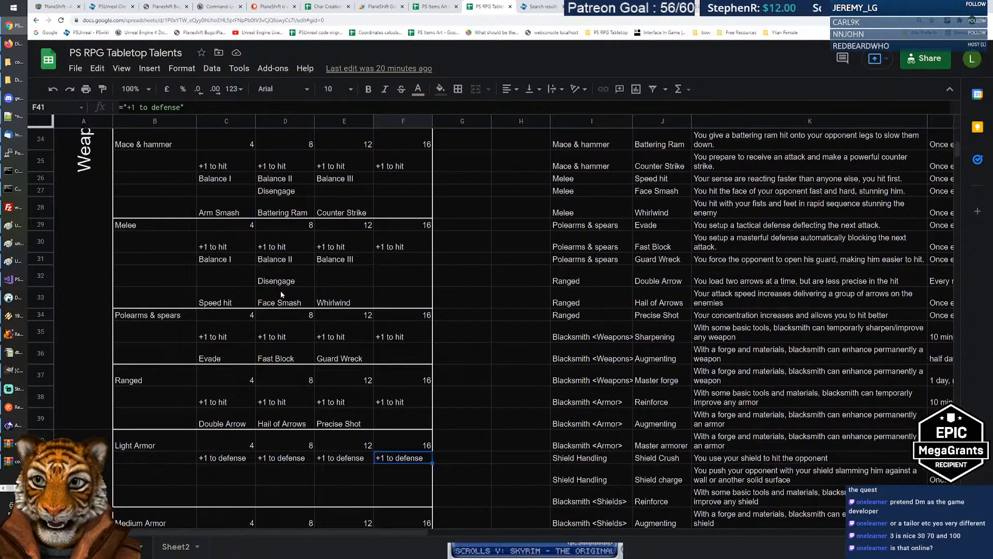
pyautogui.click(231, 259)
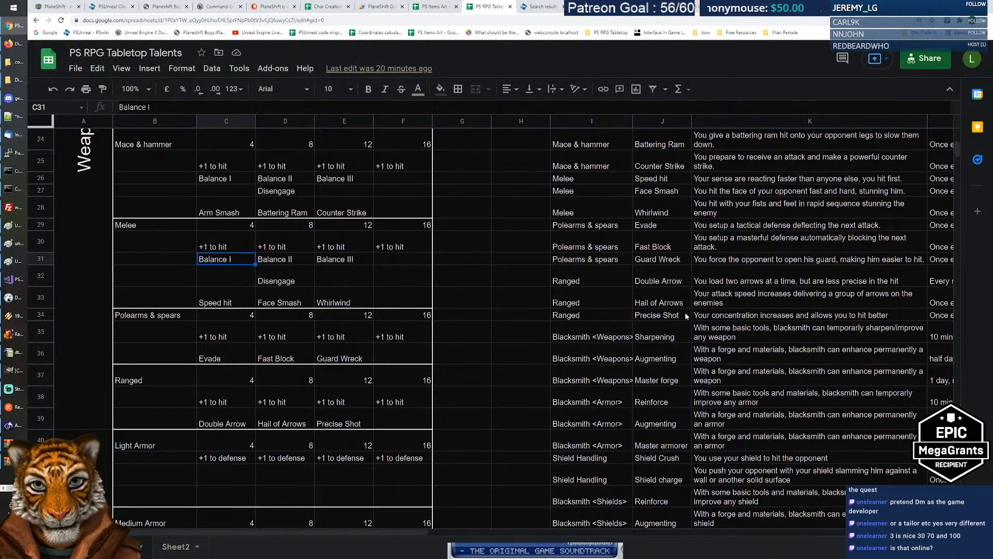
pyautogui.scroll(7, 668, 309)
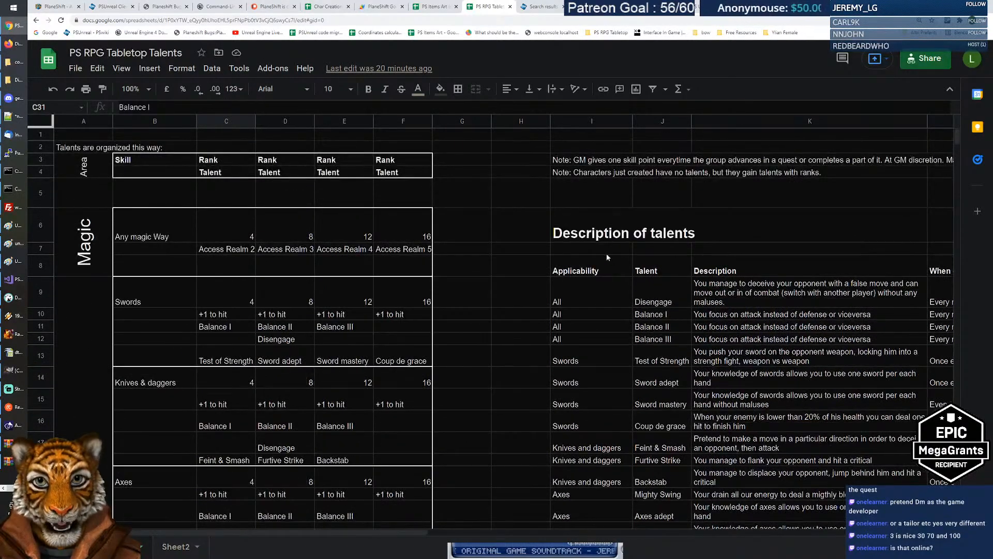
pyautogui.scroll(-10, 616, 234)
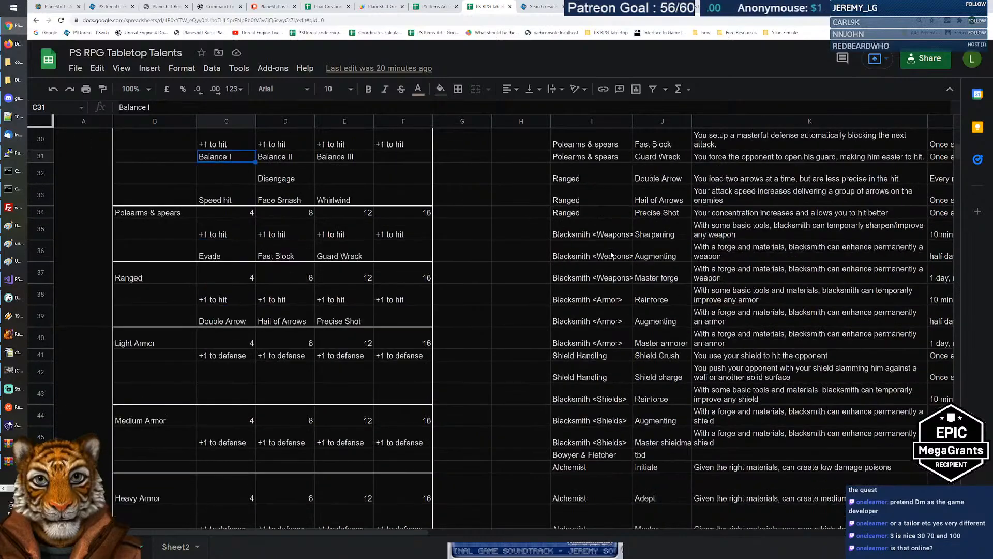
pyautogui.scroll(-5, 610, 251)
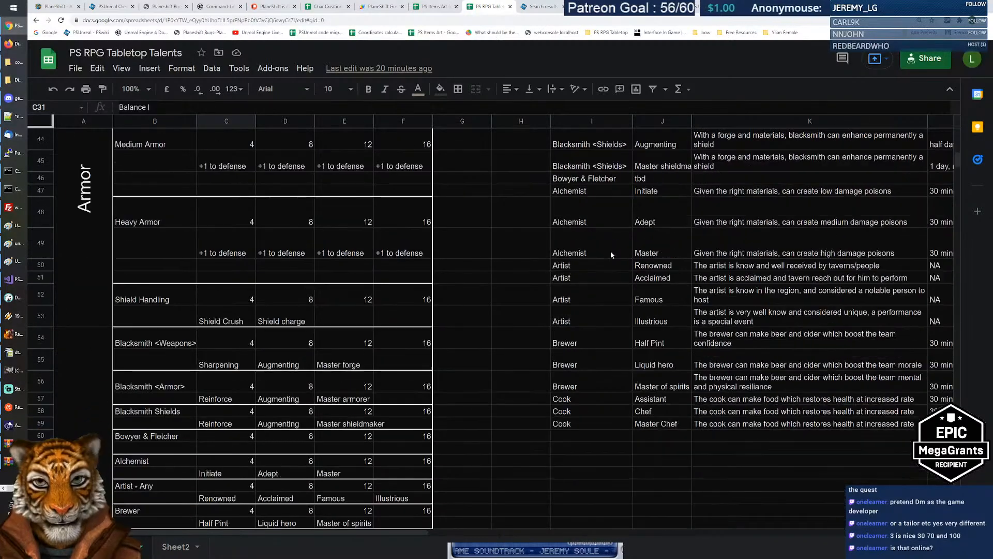
pyautogui.scroll(-5, 610, 251)
pyautogui.scroll(15, 609, 251)
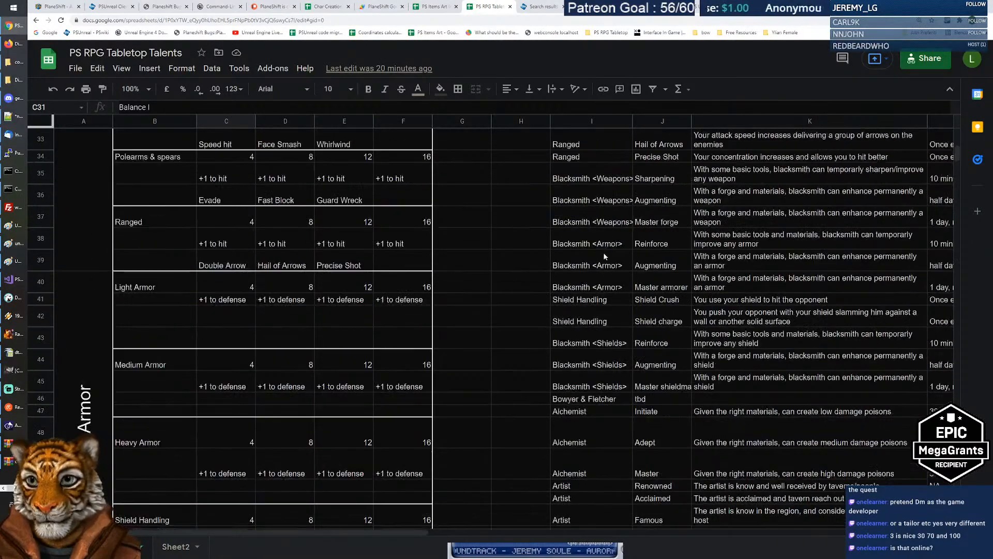
pyautogui.scroll(4, 603, 253)
pyautogui.scroll(4, 604, 256)
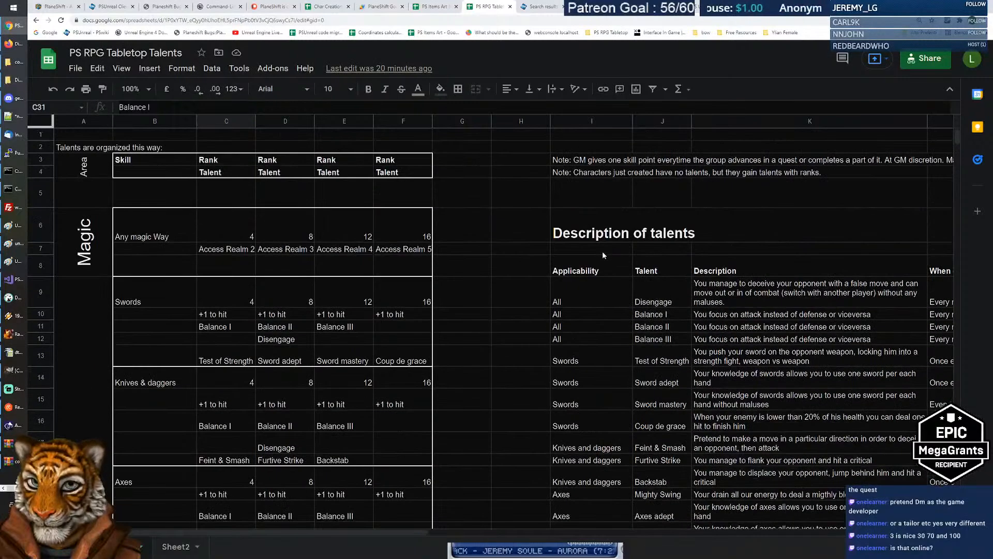
# Read the Balance I talent's description, when it can be used, its action cost and its rule.
pyautogui.click(232, 327)
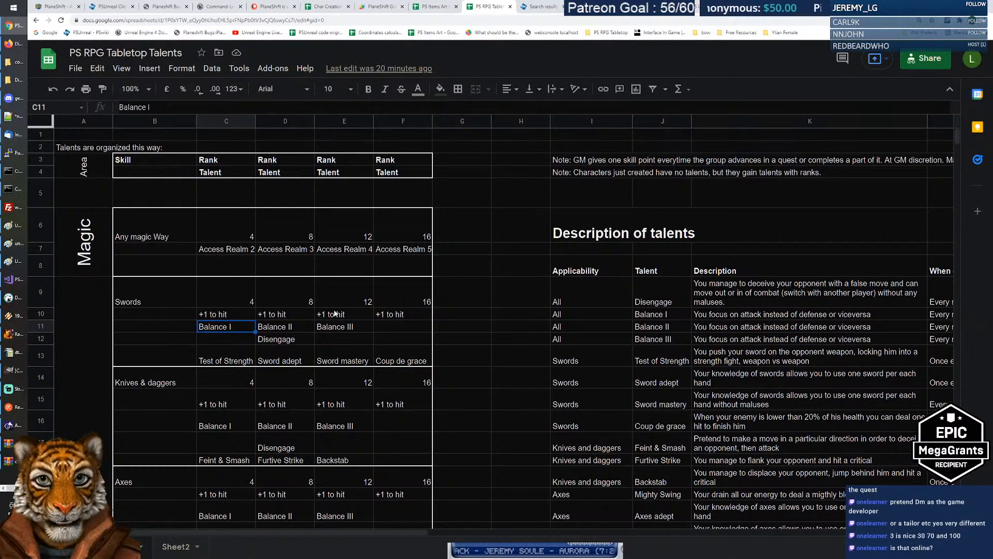
pyautogui.click(664, 317)
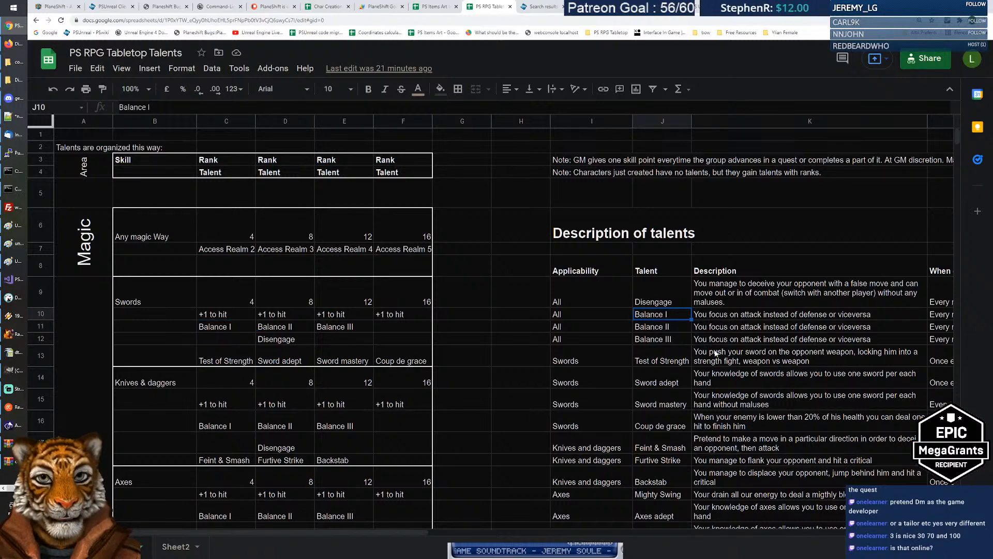
pyautogui.press('Right')
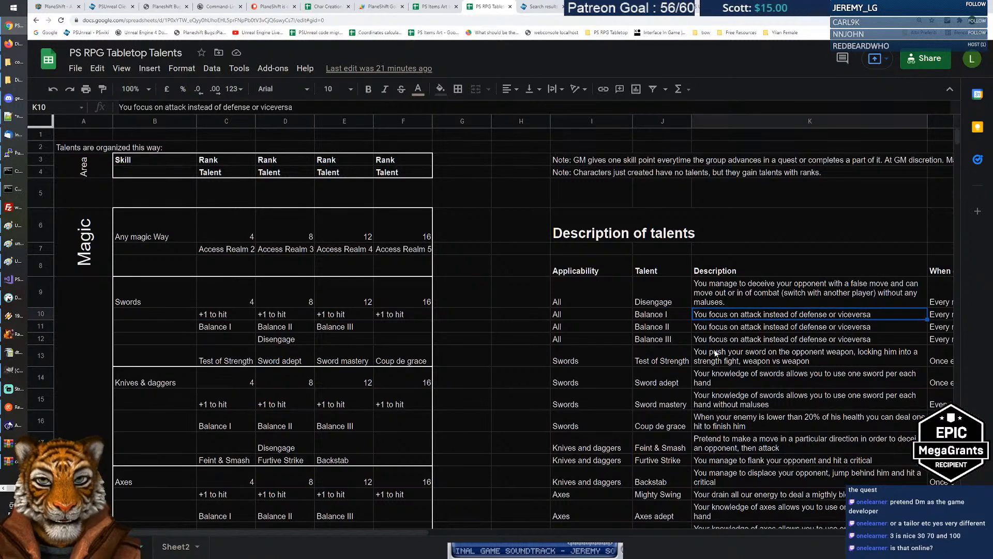
pyautogui.press('Right')
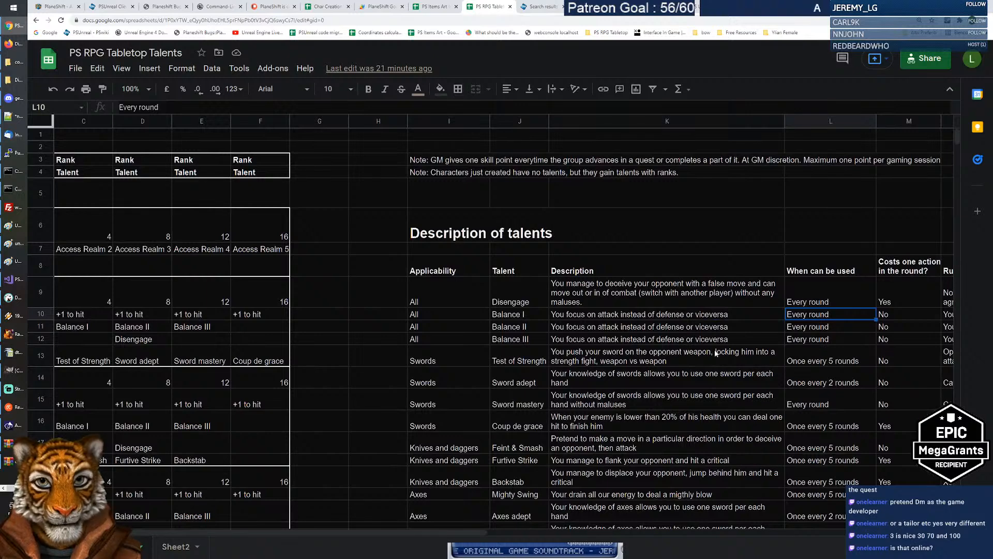
pyautogui.press('Right')
pyautogui.press('Right')
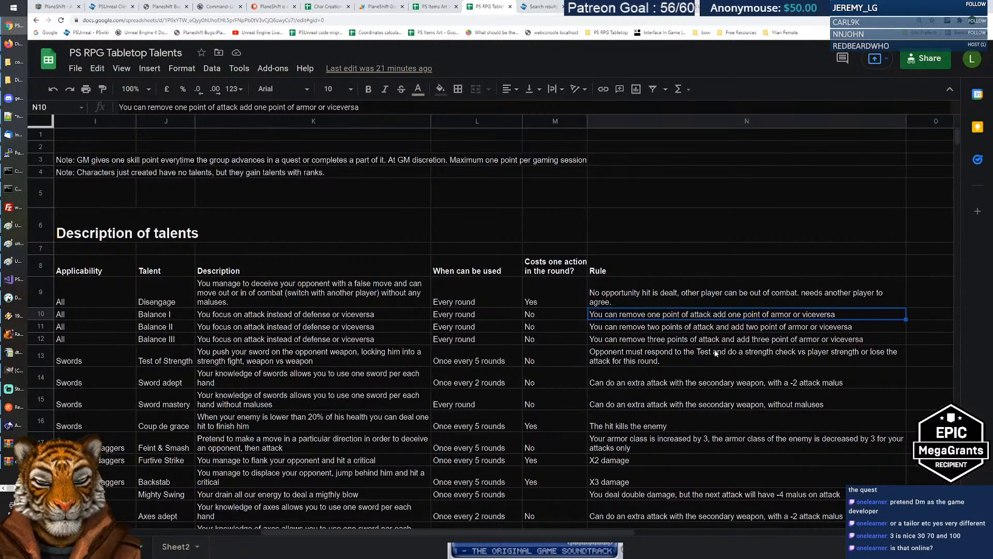
pyautogui.press('Left')
pyautogui.press('Left')
pyautogui.press('Right')
pyautogui.press('Left')
pyautogui.press('Right')
pyautogui.press('Right')
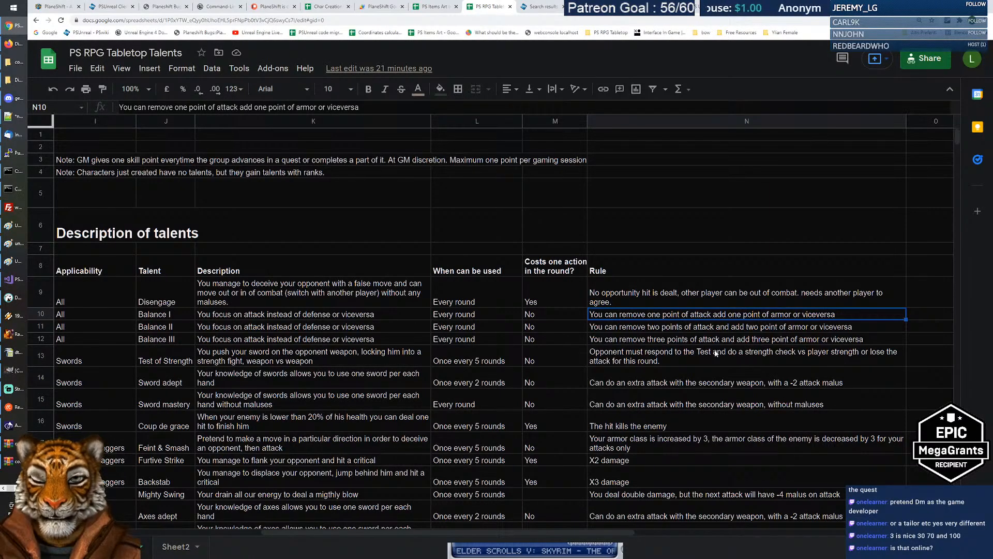
# Compare the Swords hit bonus cells with the Balance I entry in the talent descriptions and return to Swords Balance I.
pyautogui.press('Left')
pyautogui.press('Left')
pyautogui.press('Left')
pyautogui.press('Left')
pyautogui.press('Left')
pyautogui.press('Left')
pyautogui.press('Left')
pyautogui.press('Left')
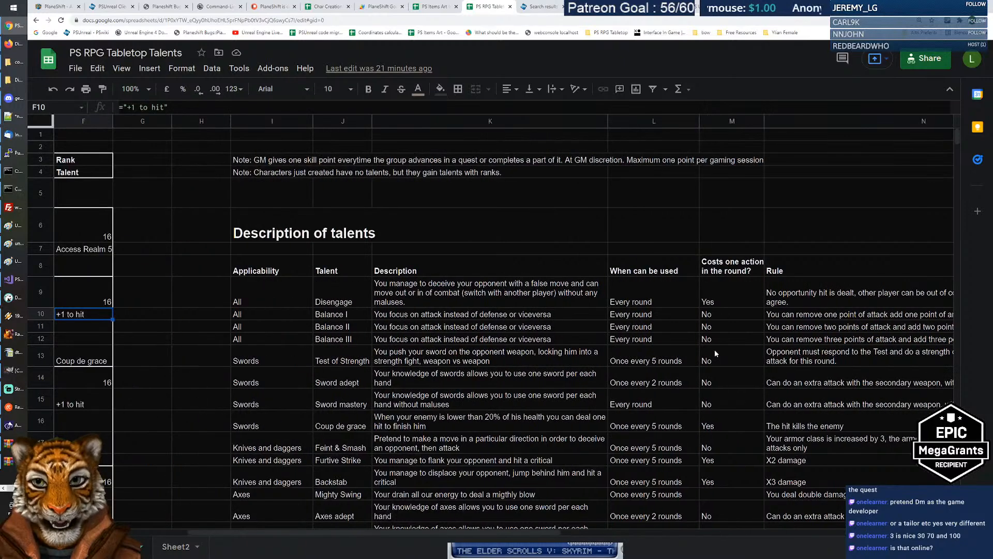
pyautogui.press('Left')
pyautogui.press('Left')
pyautogui.press('Left')
pyautogui.press('Left')
pyautogui.press('Right')
pyautogui.press('Right')
pyautogui.press('Right')
pyautogui.press('Right')
pyautogui.press('Right')
pyautogui.press('Right')
pyautogui.press('Right')
pyautogui.press('Right')
pyautogui.press('Left')
pyautogui.press('Right')
pyautogui.press('Left')
pyautogui.press('Left')
pyautogui.press('Left')
pyautogui.press('Down')
pyautogui.press('Left')
pyautogui.press('Left')
pyautogui.press('Left')
pyautogui.press('Left')
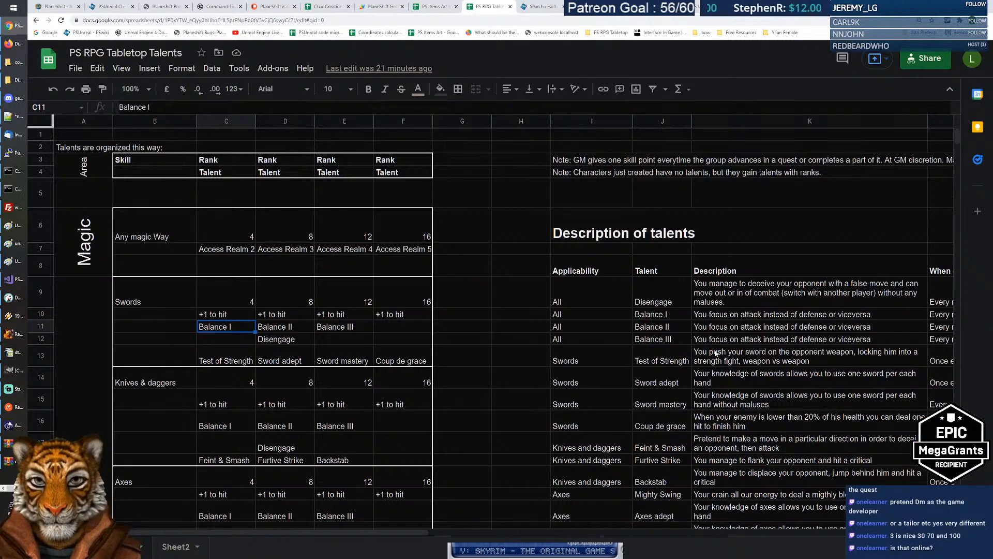
# Review the Swords skill heading and its Balance talents across the ranks.
pyautogui.press('Right')
pyautogui.press('Right')
pyautogui.press('Left')
pyautogui.press('Left')
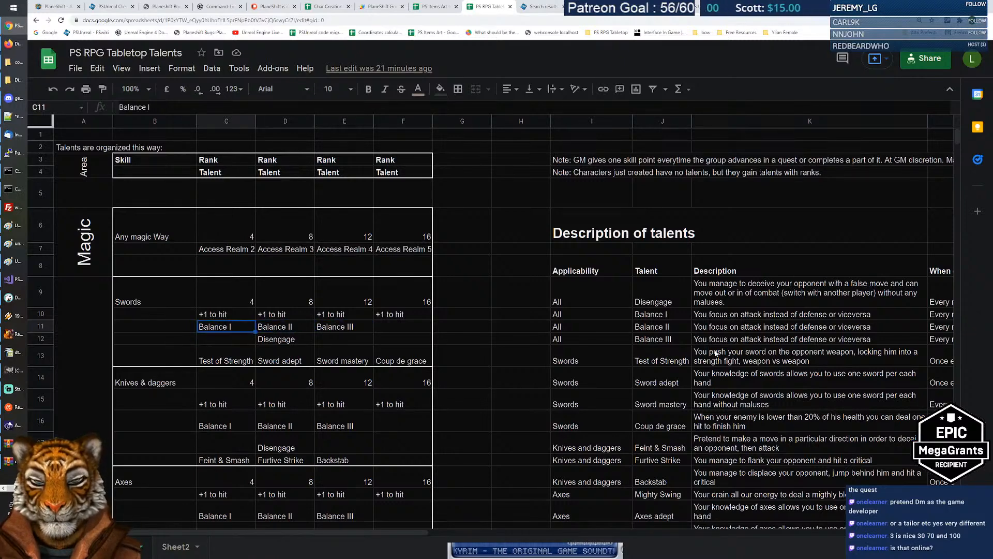
pyautogui.press('Left')
pyautogui.press('Up')
pyautogui.press('Up')
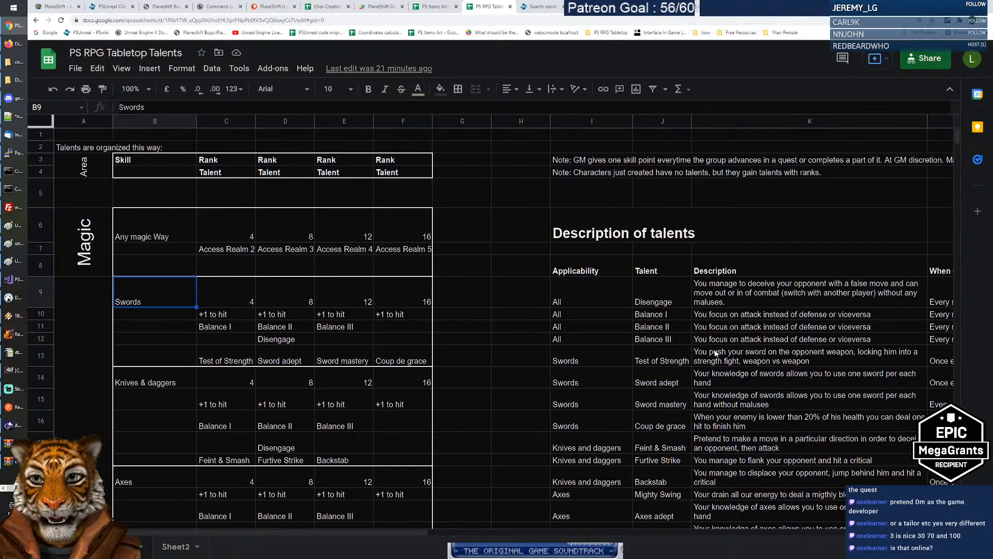
pyautogui.press('Down')
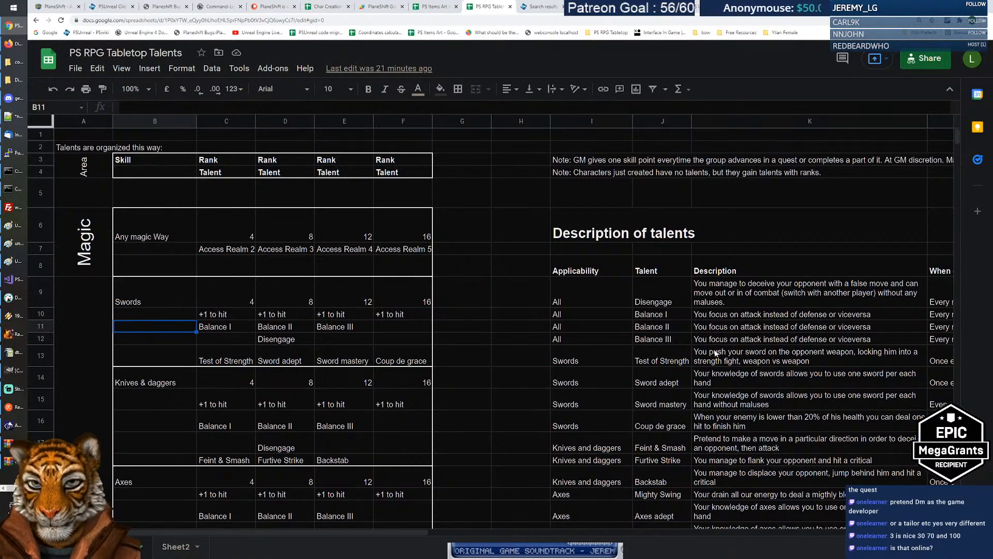
pyautogui.press('Down')
pyautogui.press('Right')
pyautogui.press('Right')
pyautogui.press('Right')
pyautogui.press('Left')
pyautogui.press('Left')
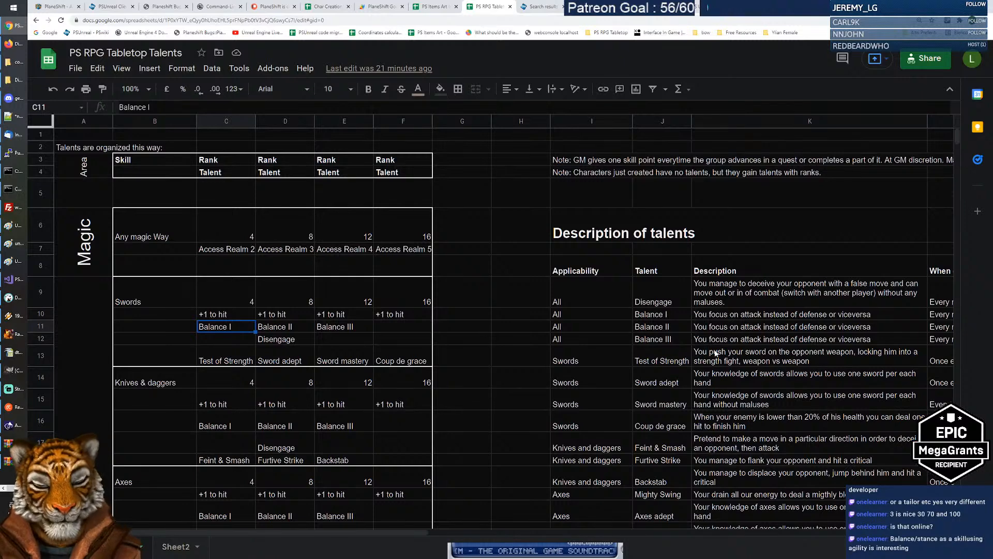
# Compare the Balance I, Balance II and Balance III cells of the Swords skill.
pyautogui.press('Right')
pyautogui.press('Right')
pyautogui.press('Left')
pyautogui.press('Left')
pyautogui.press('Right')
pyautogui.press('Right')
pyautogui.press('Left')
pyautogui.press('Left')
pyautogui.press('Right')
pyautogui.press('Right')
pyautogui.press('Left')
pyautogui.press('Left')
pyautogui.press('Right')
pyautogui.press('Right')
pyautogui.press('Right')
pyautogui.press('Left')
pyautogui.press('Left')
pyautogui.press('Left')
pyautogui.press('Right')
pyautogui.press('Right')
pyautogui.press('Left')
pyautogui.press('Left')
# Check the Disengage and Test of Strength cells below the Swords Balance talents.
pyautogui.press('Down')
pyautogui.press('Right')
pyautogui.press('Down')
pyautogui.press('Left')
pyautogui.press('Up')
pyautogui.press('Up')
pyautogui.press('Right')
pyautogui.press('Left')
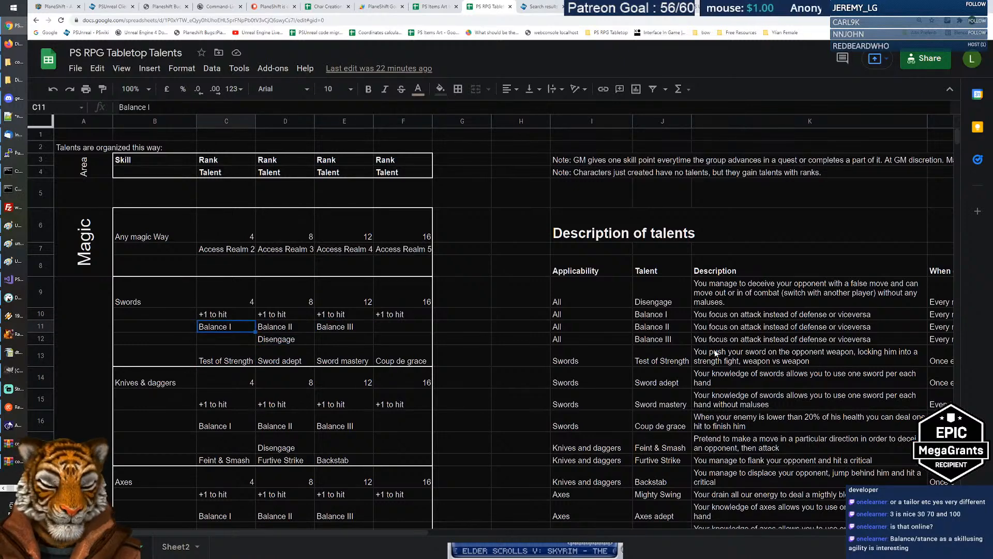
pyautogui.press('Down')
pyautogui.press('Down')
pyautogui.press('Down')
pyautogui.press('Up')
pyautogui.press('Up')
pyautogui.press('Up')
pyautogui.press('Down')
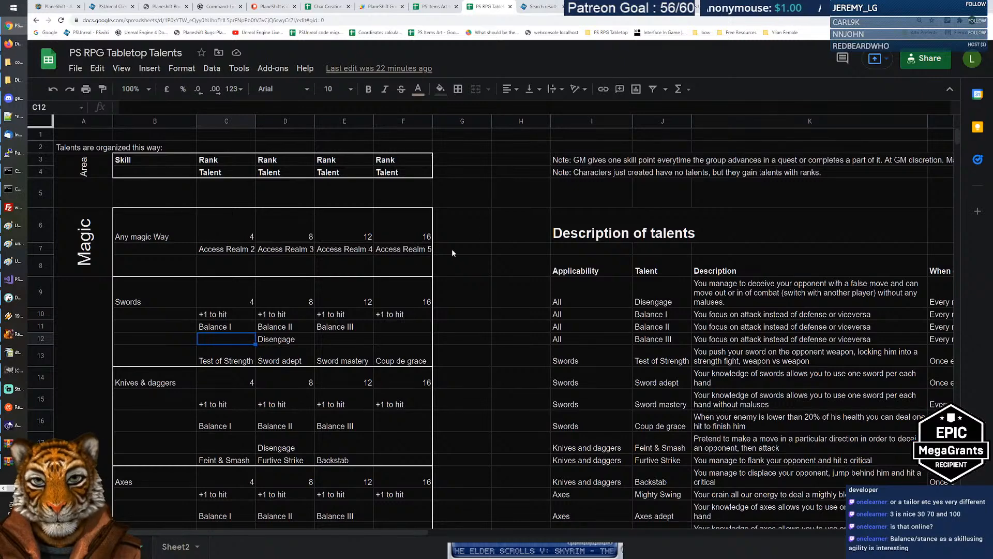
# Go over the Swords Balance I to III progression again and view the description of Balance III.
pyautogui.scroll(-2, 500, 303)
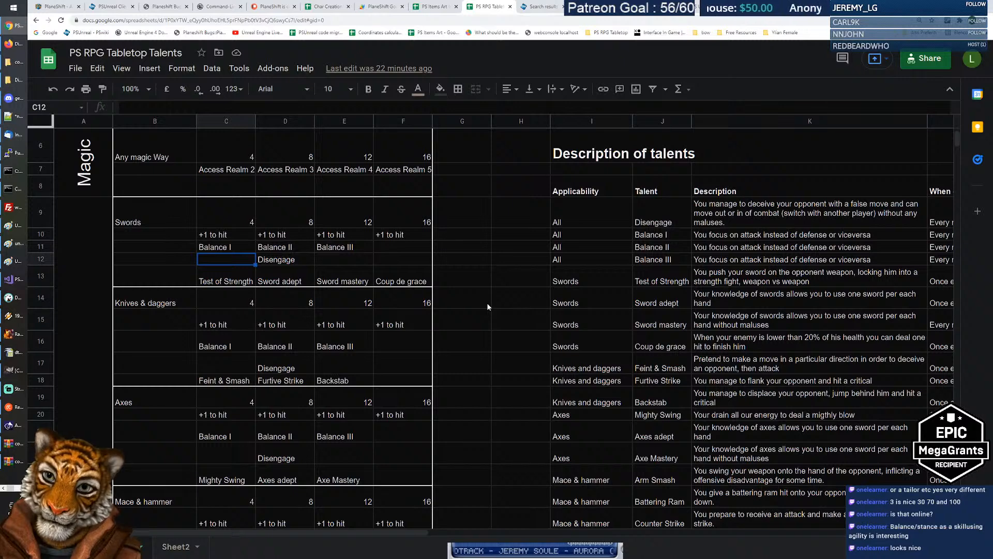
pyautogui.click(231, 244)
pyautogui.click(282, 249)
pyautogui.click(231, 247)
pyautogui.click(283, 247)
pyautogui.click(332, 246)
pyautogui.click(231, 247)
pyautogui.click(282, 247)
pyautogui.click(352, 249)
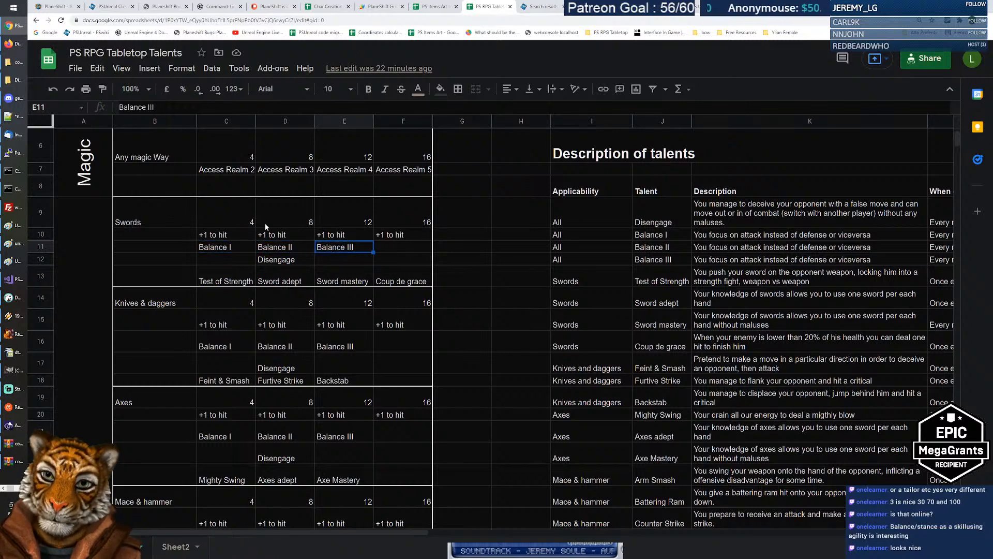
pyautogui.click(802, 259)
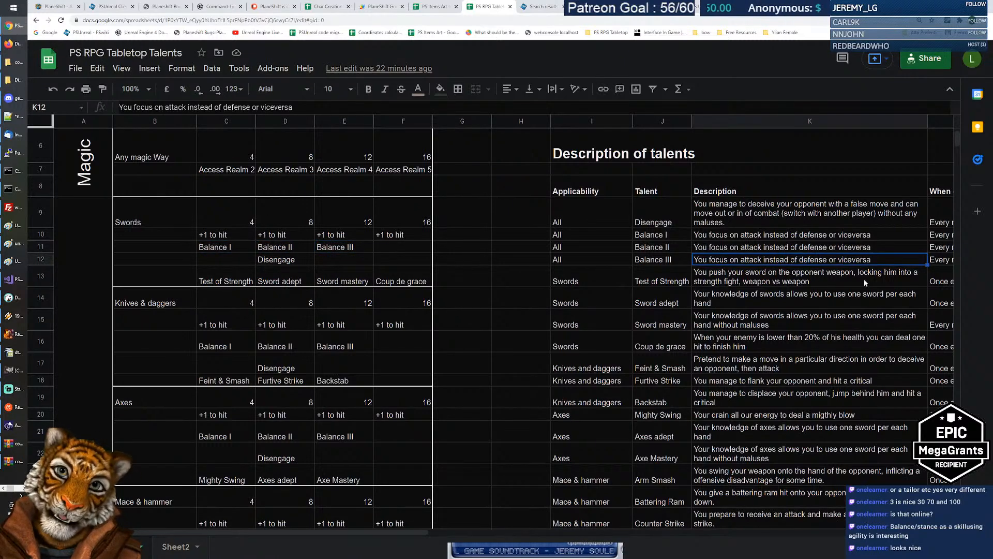
# Compare the Rule texts of Balance I, Balance II and Balance III in the talent descriptions.
pyautogui.press('Right')
pyautogui.press('Right')
pyautogui.press('Right')
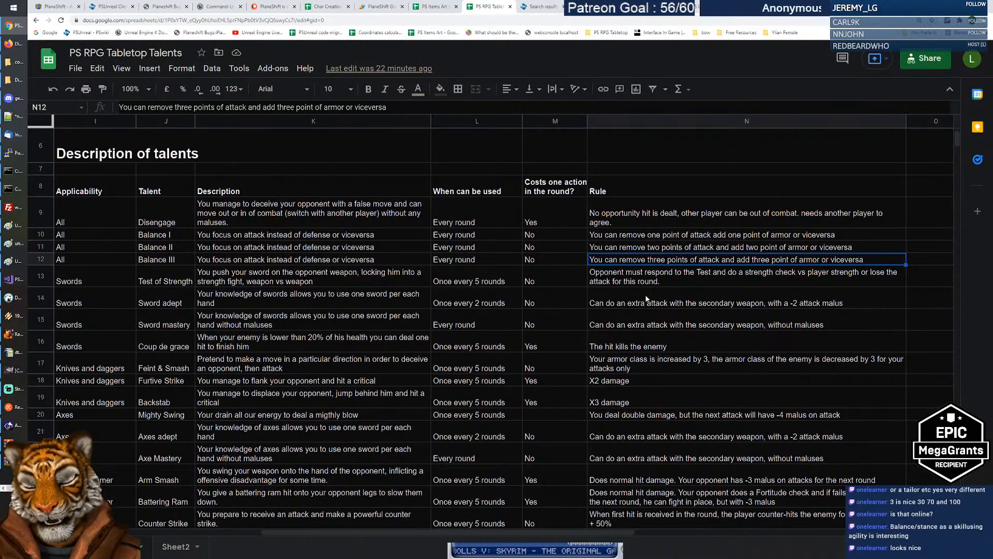
pyautogui.keyDown('shift'); pyautogui.click(653, 237); pyautogui.keyUp('shift')
pyautogui.click(647, 255)
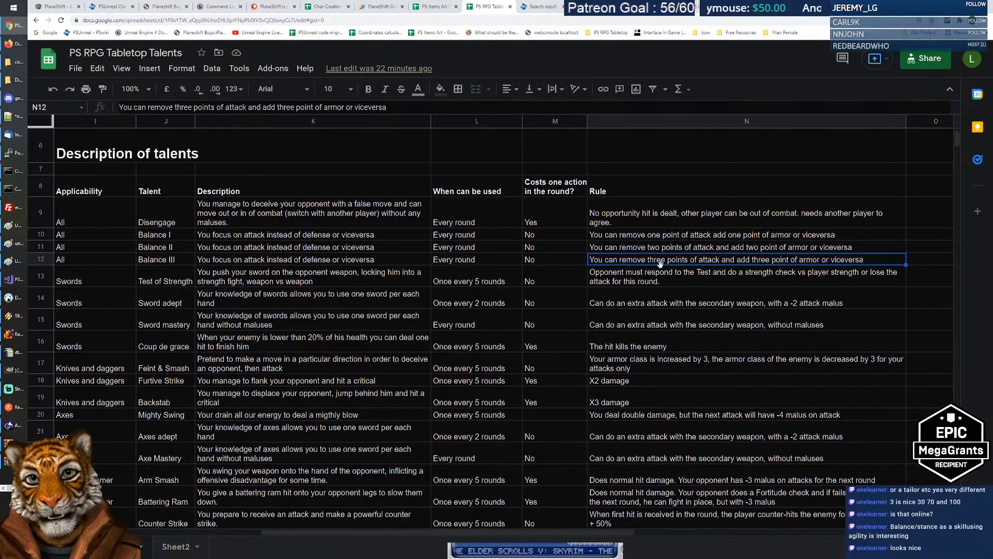
pyautogui.keyDown('shift'); pyautogui.click(657, 244); pyautogui.keyUp('shift')
pyautogui.click(654, 256)
pyautogui.press('Up')
pyautogui.press('Up')
pyautogui.press('Down')
pyautogui.press('Down')
pyautogui.press('Up')
pyautogui.press('Up')
pyautogui.press('Down')
pyautogui.click(688, 263)
# Go back to the Swords skill progression and check its Balance and Disengage cells across the ranks.
pyautogui.press('Left')
pyautogui.press('Left')
pyautogui.press('Left')
pyautogui.press('Left')
pyautogui.press('Left')
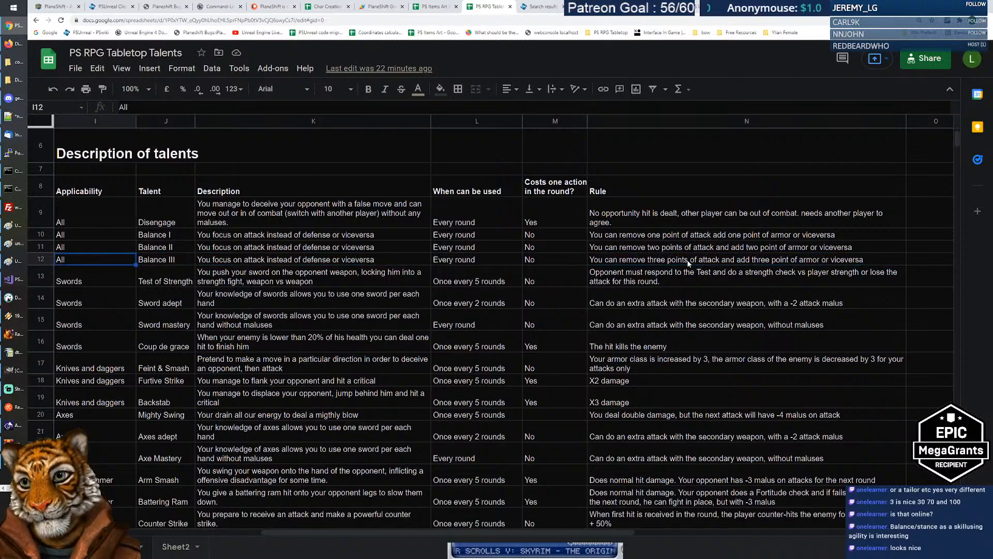
pyautogui.press('Left')
pyautogui.press('Left')
pyautogui.press('Left')
pyautogui.press('Left')
pyautogui.press('Left')
pyautogui.press('Left')
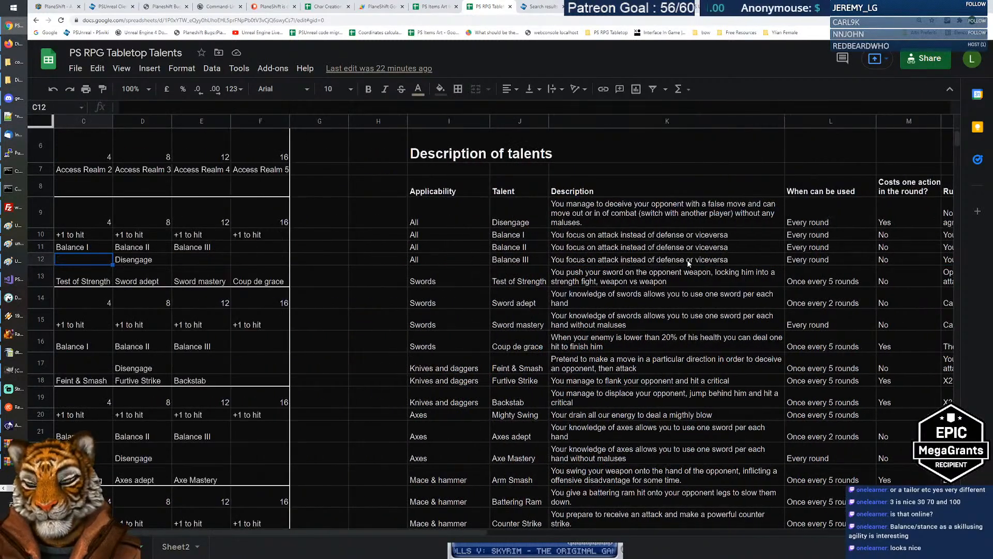
pyautogui.press('Left')
pyautogui.press('Right')
pyautogui.press('Right')
pyautogui.press('Up')
pyautogui.press('Left')
pyautogui.press('Down')
pyautogui.press('Right')
pyautogui.press('Left')
pyautogui.press('Up')
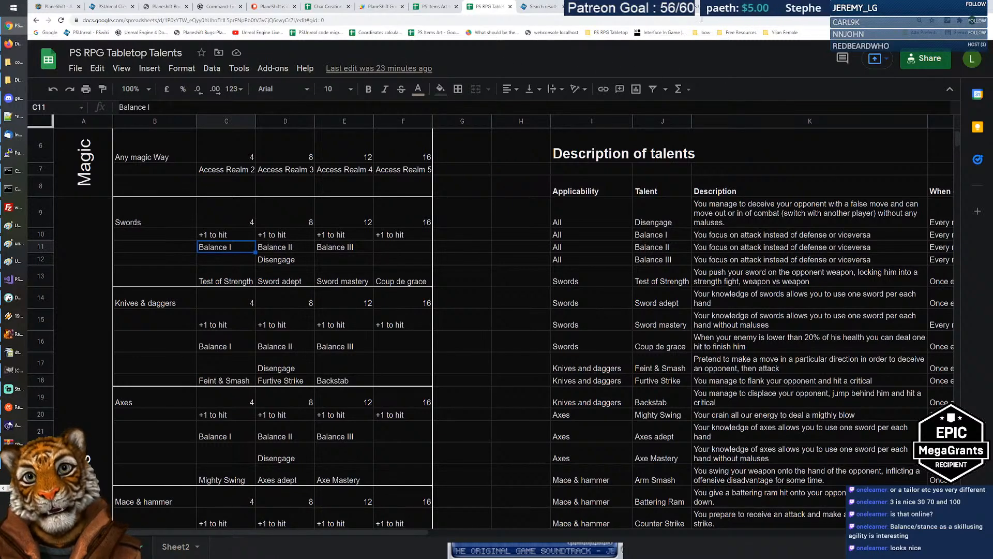
# Switch to the PS Unreal Talents spreadsheet and look through its talents down to the first Agility stat row.
pyautogui.hotkey('alt', 'Tab')
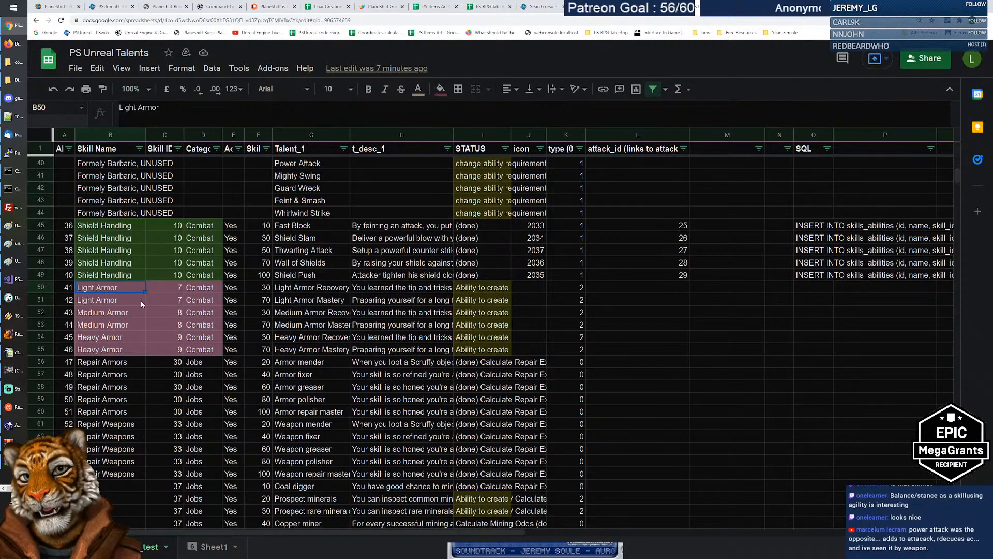
pyautogui.scroll(-12, 134, 299)
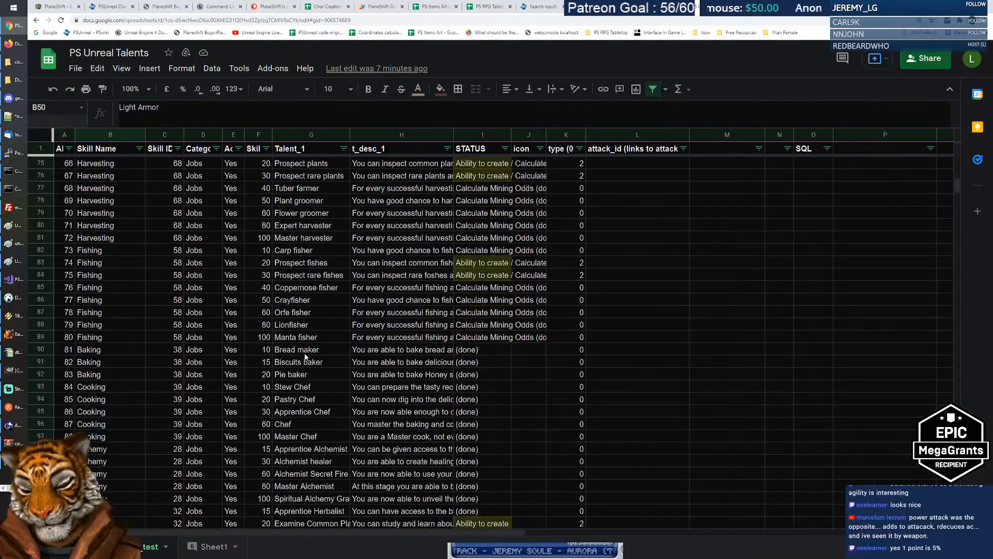
pyautogui.scroll(-9, 305, 357)
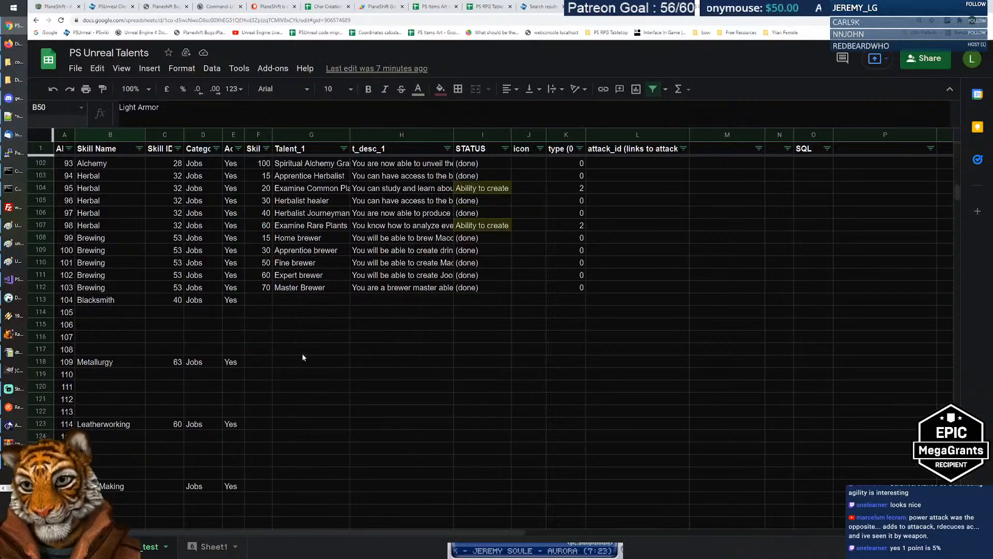
pyautogui.scroll(-20, 303, 357)
pyautogui.scroll(-17, 299, 357)
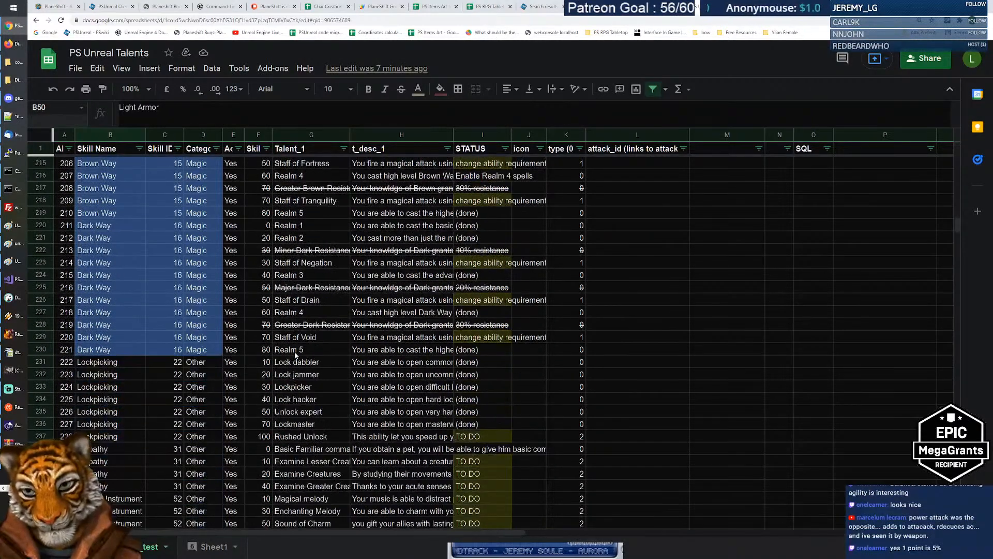
pyautogui.scroll(-5, 295, 355)
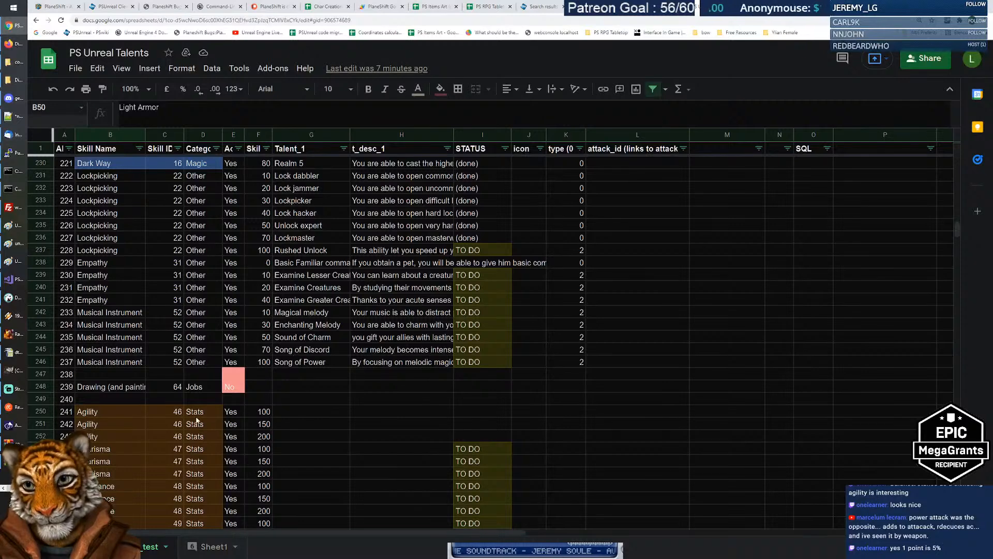
pyautogui.click(106, 413)
pyautogui.click(393, 414)
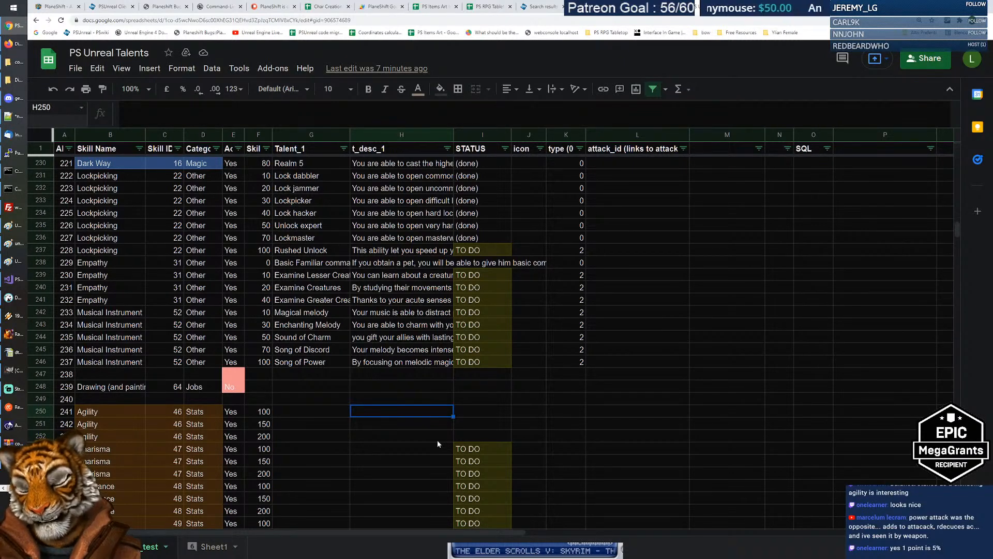
# Examine the first Agility row from its ID and skill name through the required level to the description field.
pyautogui.press('Left')
pyautogui.press('Left')
pyautogui.press('Left')
pyautogui.press('Left')
pyautogui.press('Left')
pyautogui.press('Left')
pyautogui.press('Left')
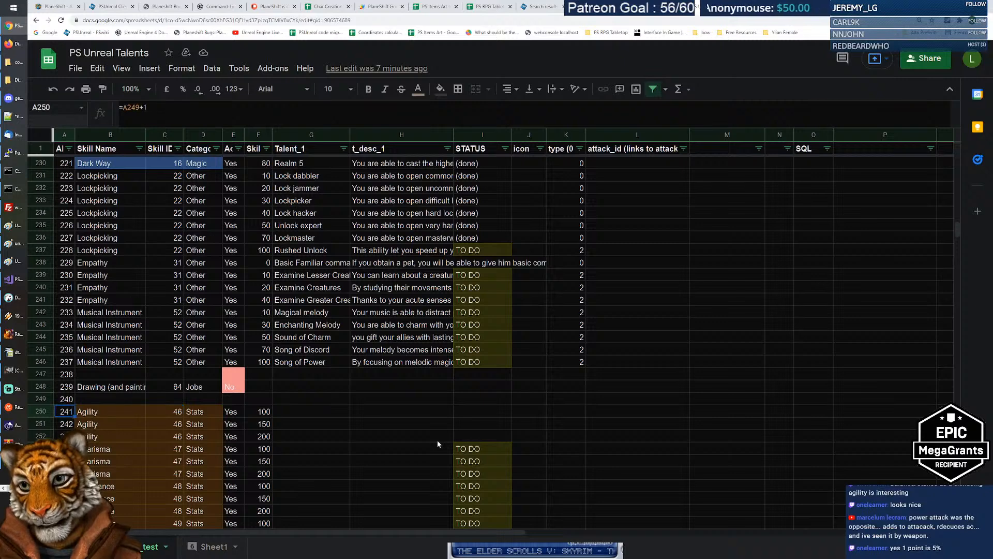
pyautogui.press('Right')
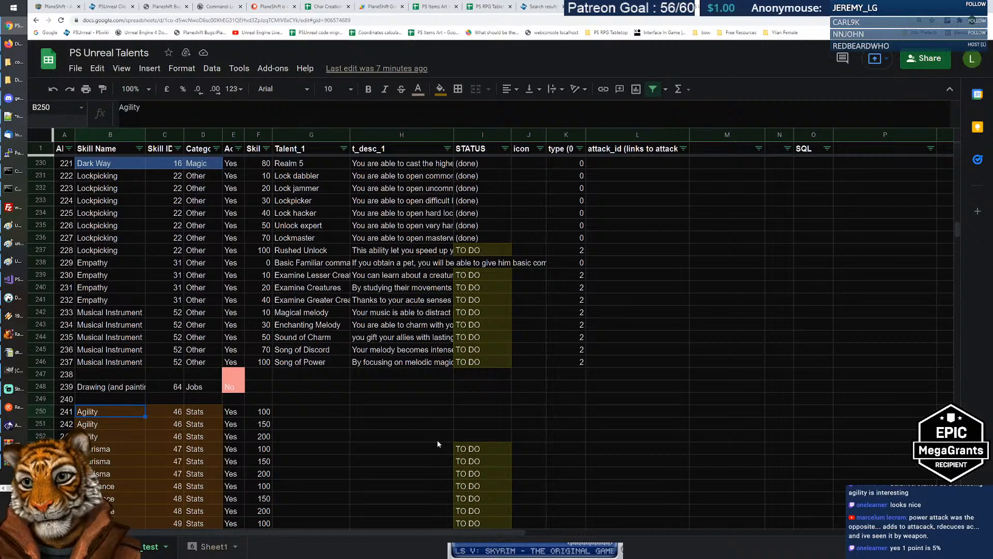
pyautogui.press('Right')
pyautogui.press('Right')
pyautogui.press('Right')
pyautogui.press('Right')
pyautogui.press('Right')
pyautogui.press('Right')
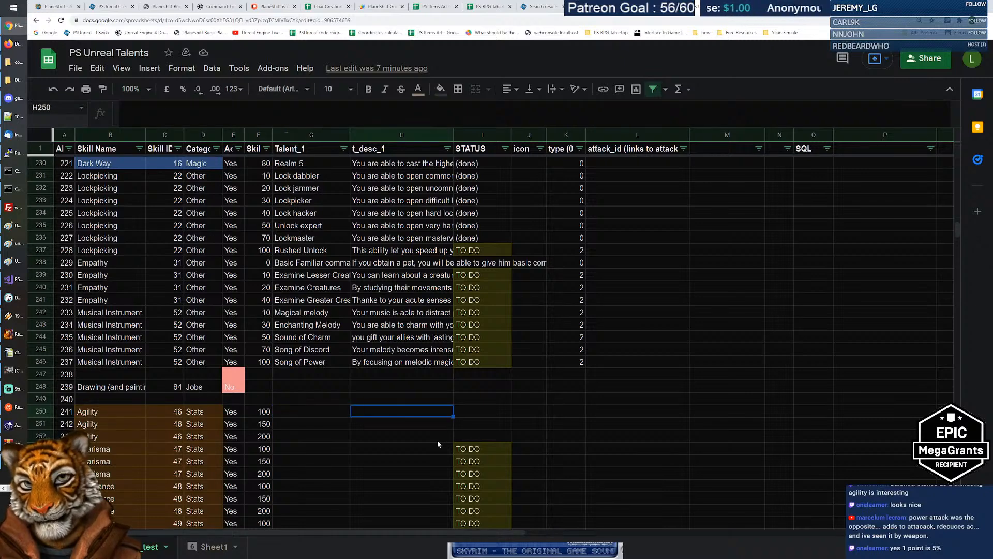
pyautogui.press('Left')
pyautogui.press('Left')
pyautogui.press('Left')
pyautogui.press('Left')
pyautogui.press('Left')
pyautogui.press('Left')
pyautogui.press('Right')
pyautogui.press('Right')
pyautogui.press('Right')
pyautogui.press('Right')
pyautogui.press('Right')
pyautogui.press('Right')
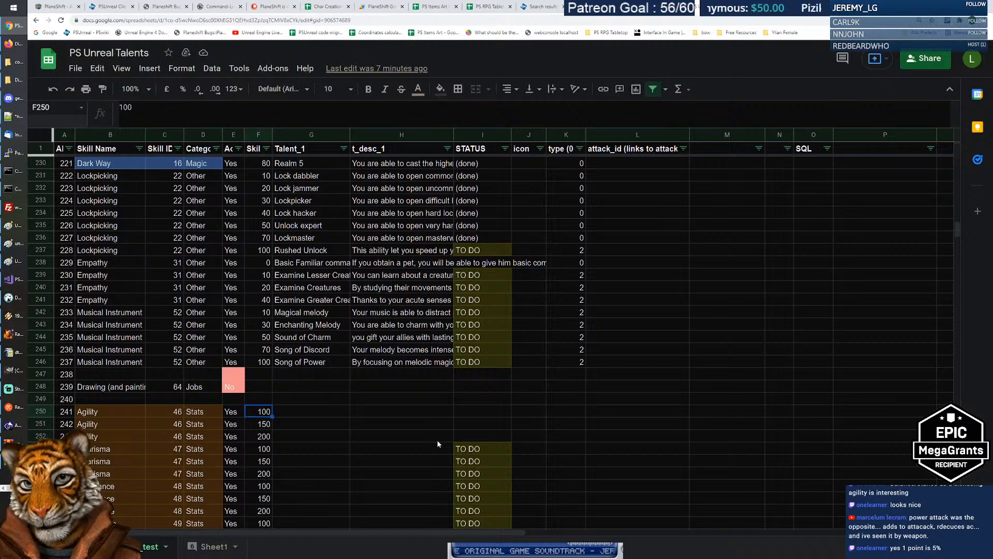
# Look back through the magic and job talents up to the Shield Handling rows.
pyautogui.press('pageup')
pyautogui.press('pageup')
pyautogui.press('pageup')
pyautogui.press('pageup')
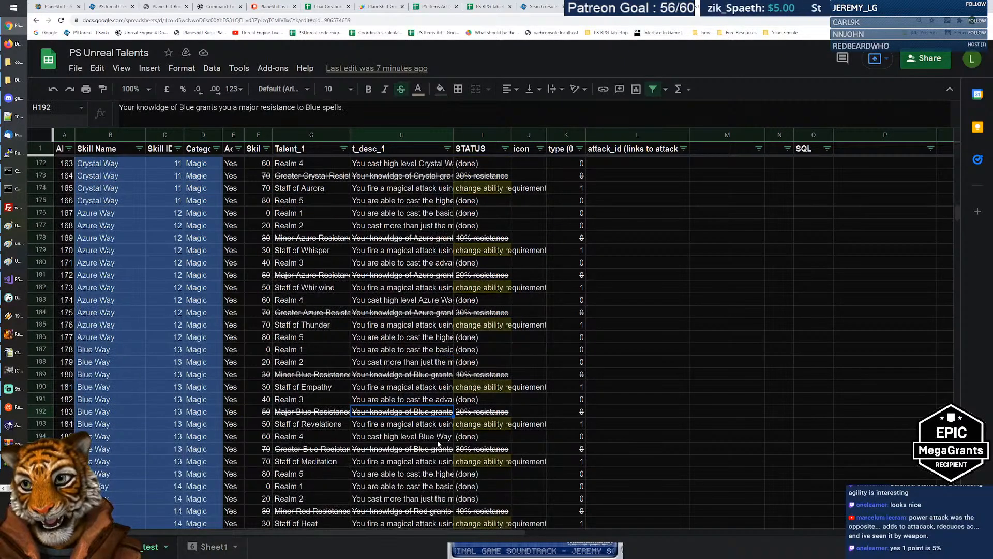
pyautogui.press('pageup')
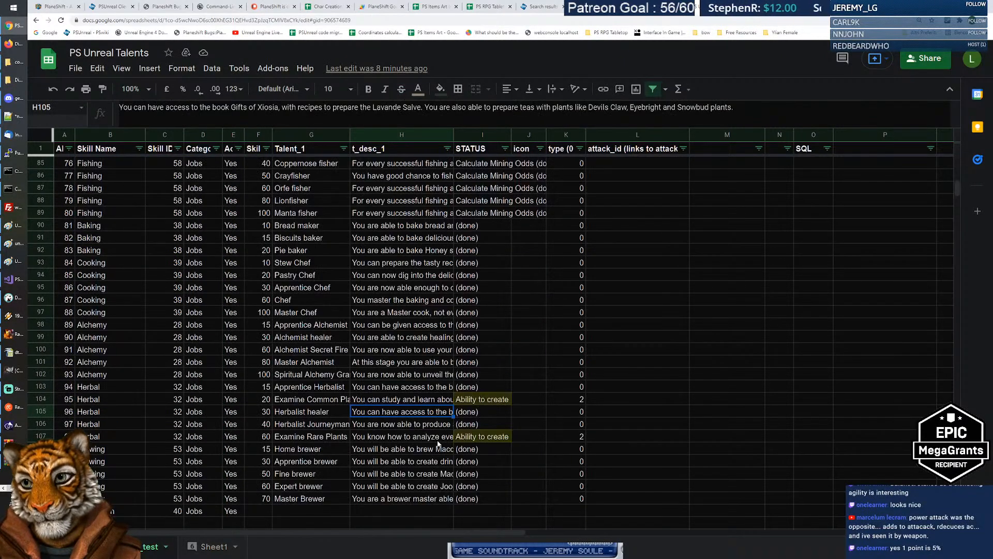
pyautogui.press('pageup')
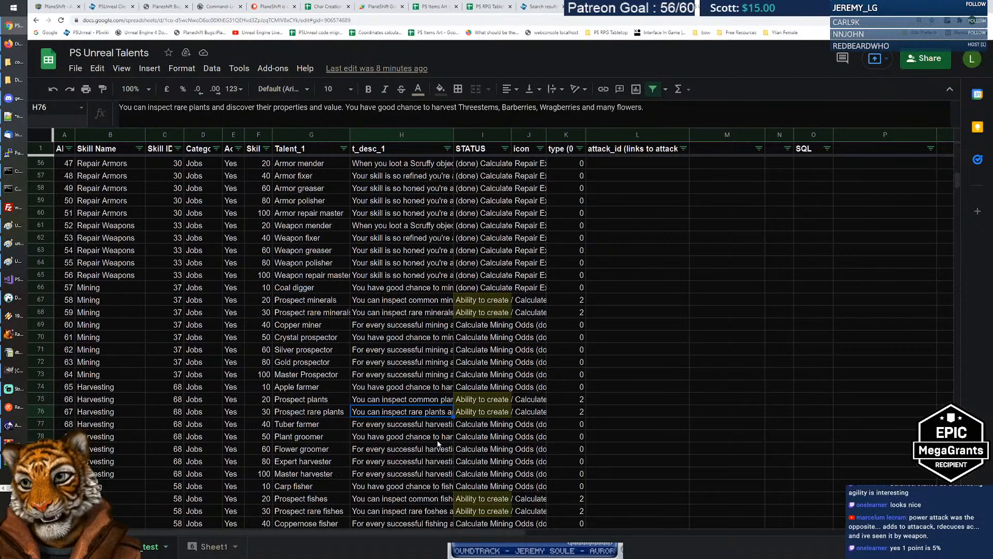
pyautogui.press('pageup')
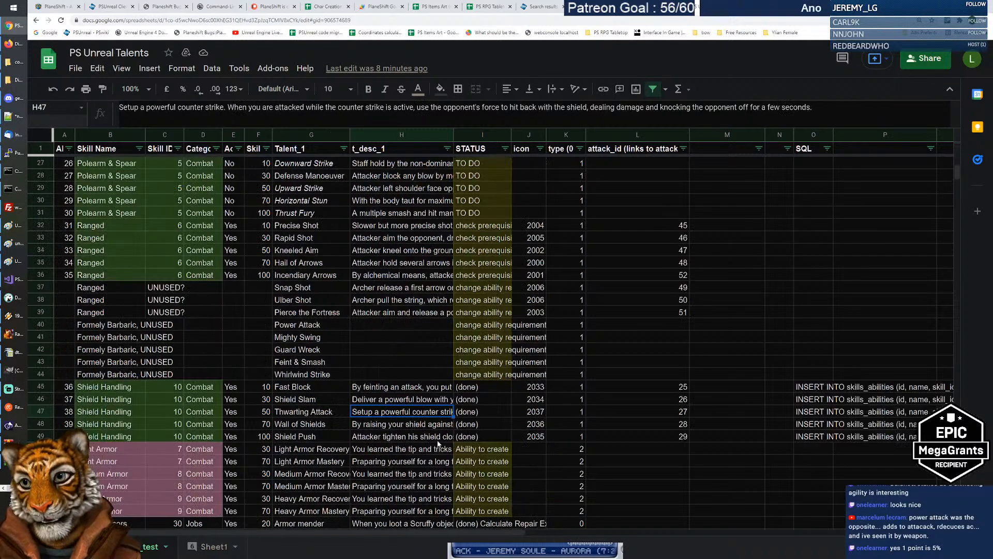
# Look over the Shield Handling talents and neighbouring rows, ending at the first Light Armor talent.
pyautogui.press('Up')
pyautogui.press('Up')
pyautogui.press('Up')
pyautogui.press('Up')
pyautogui.press('Up')
pyautogui.press('Up')
pyautogui.press('Up')
pyautogui.press('Up')
pyautogui.press('Up')
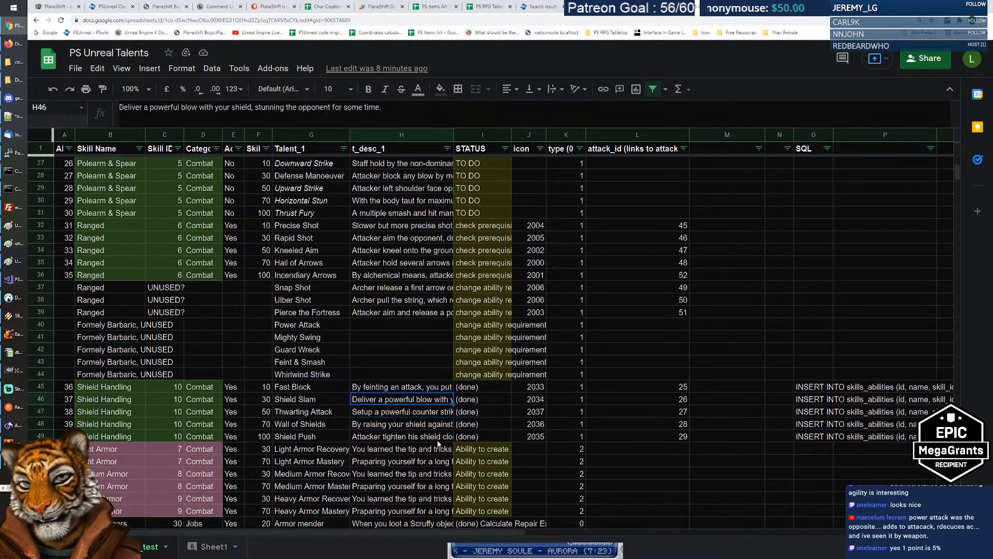
pyautogui.press('Down')
pyautogui.press('Down')
pyautogui.press('Down')
pyautogui.press('Down')
pyautogui.press('Down')
pyautogui.press('Down')
pyautogui.press('Down')
pyautogui.press('Down')
pyautogui.press('Down')
pyautogui.press('Down')
pyautogui.press('Down')
pyautogui.press('Down')
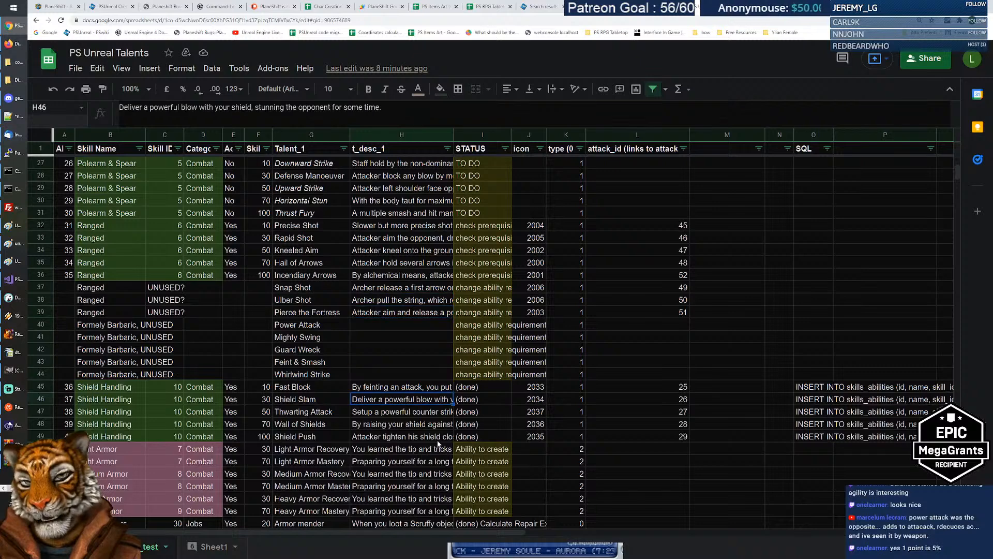
# Review the Light Armor Recovery row and select it from the skill name through the description.
pyautogui.press('Left')
pyautogui.press('Left')
pyautogui.press('Left')
pyautogui.press('Left')
pyautogui.press('Left')
pyautogui.press('Left')
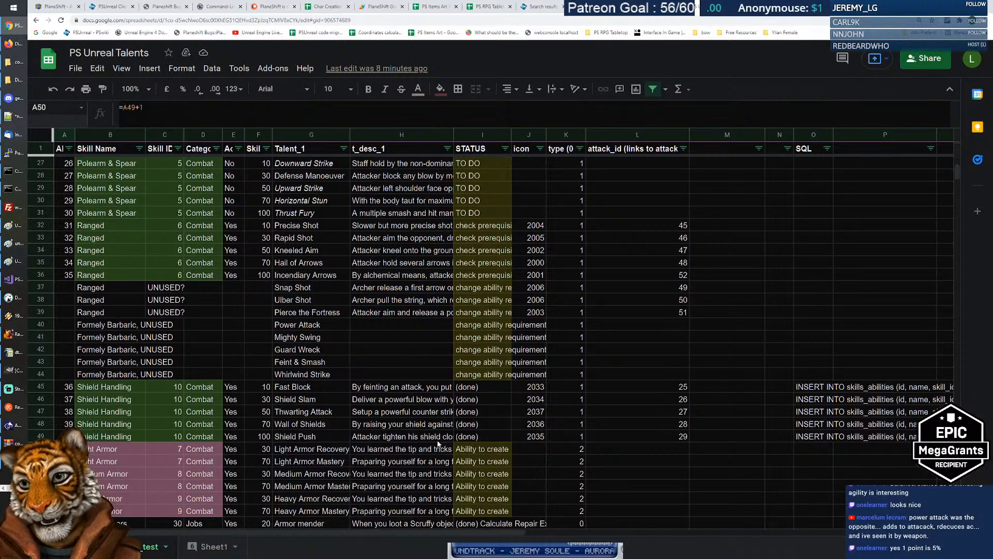
pyautogui.press('Right')
pyautogui.press('Right')
pyautogui.press('Right')
pyautogui.press('Right')
pyautogui.press('Right')
pyautogui.press('Right')
pyautogui.press('Left')
pyautogui.press('Left')
pyautogui.press('Left')
pyautogui.press('Left')
pyautogui.press('Left')
pyautogui.press('Left')
pyautogui.press('Left')
pyautogui.press('Right')
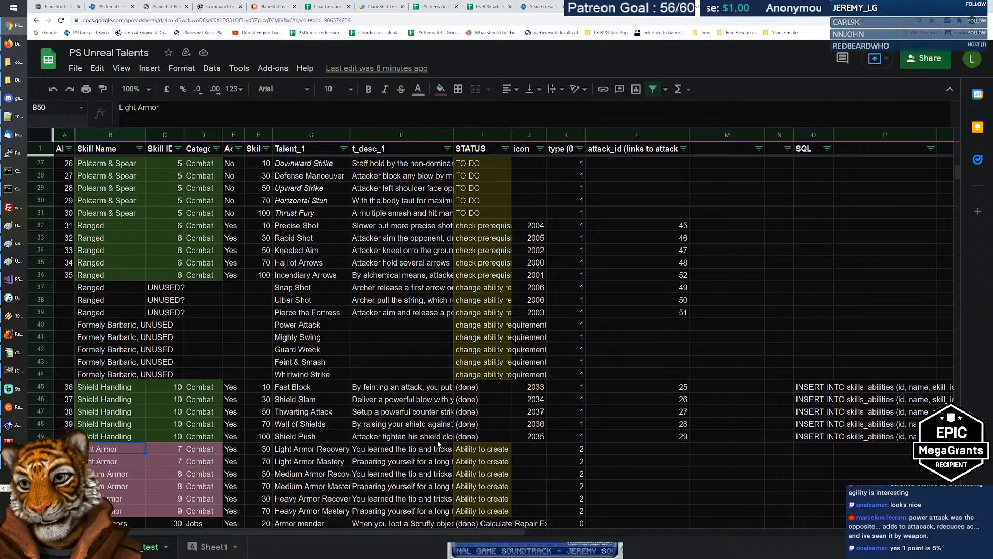
pyautogui.hotkey('shift', 'Right')
pyautogui.hotkey('shift', 'Right')
pyautogui.hotkey('shift', 'Right')
pyautogui.hotkey('shift', 'Right')
pyautogui.hotkey('shift', 'Right')
pyautogui.hotkey('shift', 'Right')
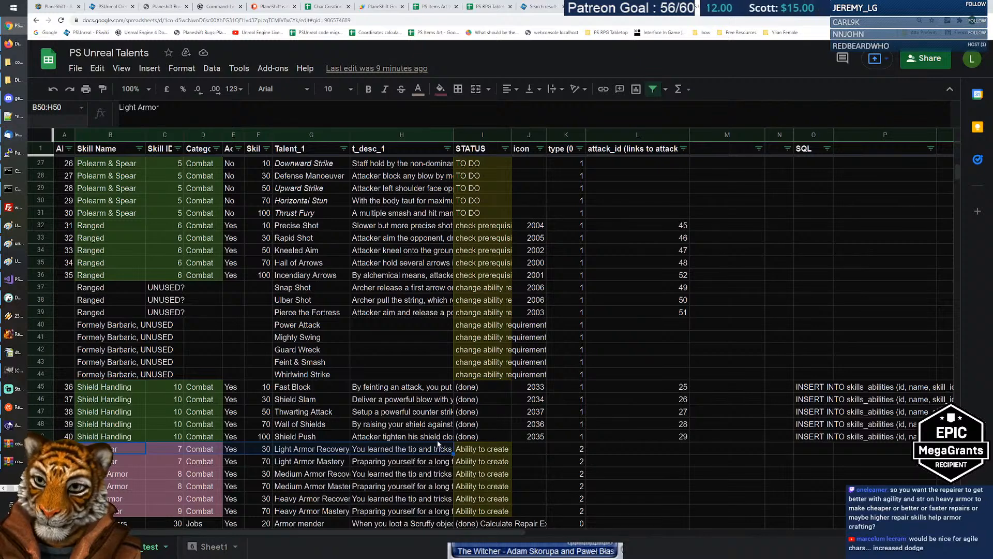
# Look through the Light, Medium and Heavy Armor rows and the adjoining Repair Armors rows.
pyautogui.press('Down')
pyautogui.press('Down')
pyautogui.press('Down')
pyautogui.press('Down')
pyautogui.press('Down')
pyautogui.press('Down')
pyautogui.press('Down')
pyautogui.press('Down')
pyautogui.press('Down')
pyautogui.press('Down')
pyautogui.press('Down')
pyautogui.press('Down')
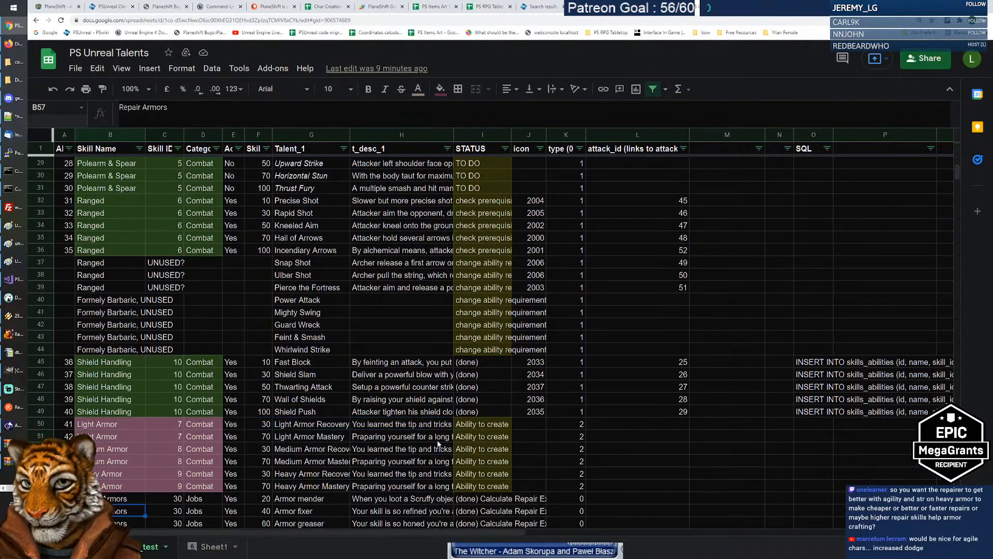
pyautogui.press('Up')
pyautogui.press('Up')
pyautogui.press('Up')
pyautogui.press('Up')
pyautogui.press('Up')
pyautogui.press('Up')
pyautogui.press('Up')
pyautogui.press('Up')
pyautogui.press('Up')
pyautogui.press('Up')
pyautogui.press('Up')
pyautogui.press('Up')
pyautogui.press('Up')
pyautogui.press('Up')
pyautogui.press('Up')
pyautogui.press('Up')
pyautogui.press('Up')
pyautogui.press('Up')
pyautogui.press('Up')
pyautogui.press('Up')
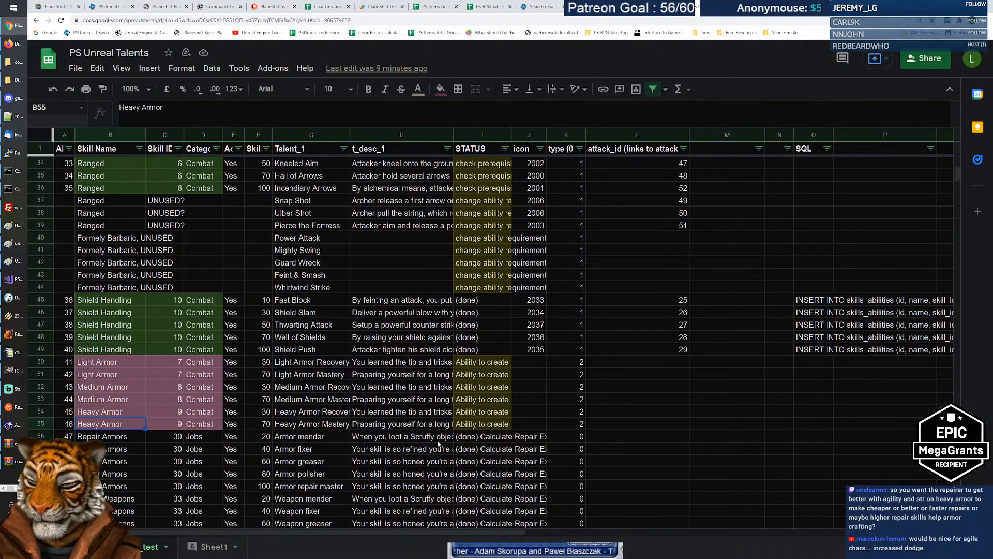
# Look through the combat talent rows from Heavy Armor to Polearm & Spear and return to the first Light Armor row.
pyautogui.press('Up')
pyautogui.press('Up')
pyautogui.press('Down')
pyautogui.press('Down')
pyautogui.press('Down')
pyautogui.press('Down')
pyautogui.press('Down')
pyautogui.press('Down')
pyautogui.press('Down')
pyautogui.press('Down')
pyautogui.press('Down')
pyautogui.press('Down')
pyautogui.press('Down')
pyautogui.press('Down')
pyautogui.press('Down')
pyautogui.press('Down')
pyautogui.press('Down')
pyautogui.press('Down')
pyautogui.press('Down')
pyautogui.press('Down')
pyautogui.press('Down')
pyautogui.press('Down')
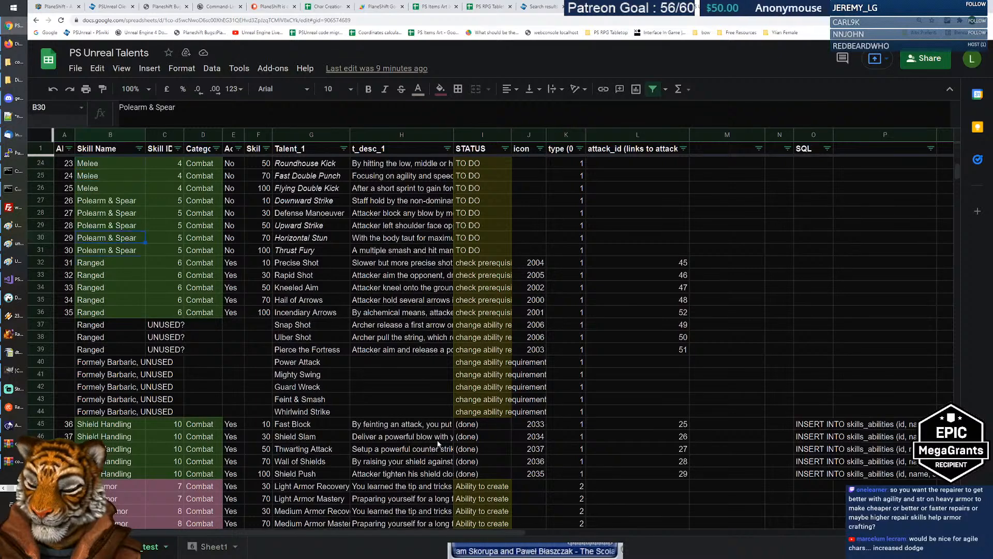
pyautogui.press('Up')
pyautogui.press('Up')
pyautogui.press('Up')
pyautogui.press('Up')
pyautogui.press('Up')
pyautogui.press('Up')
pyautogui.press('Up')
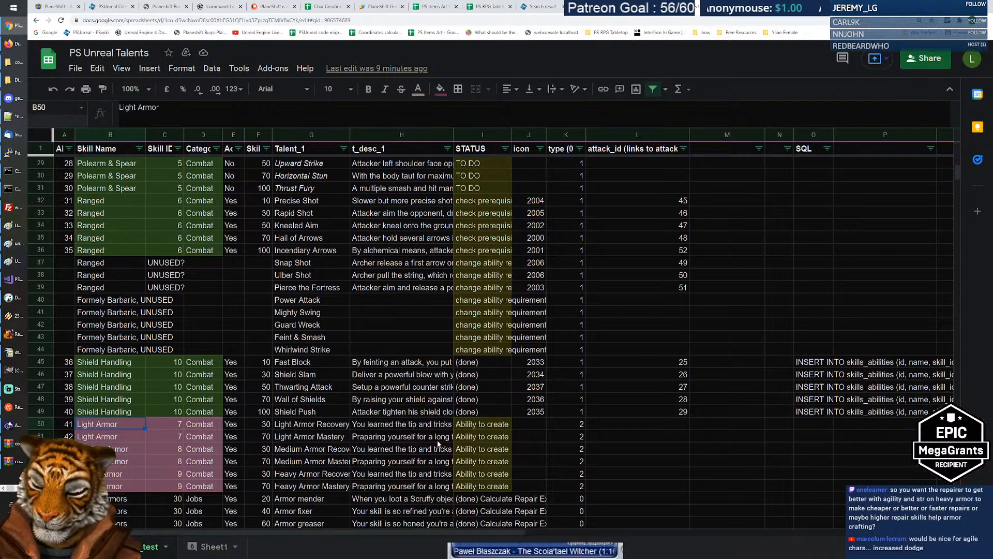
# Review the Light Armor Recovery row from its skill name to its talent name and description.
pyautogui.hotkey('shift', 'Down')
pyautogui.hotkey('shift', 'Down')
pyautogui.hotkey('shift', 'Down')
pyautogui.press('Right')
pyautogui.press('Right')
pyautogui.press('Right')
pyautogui.press('Right')
pyautogui.press('Right')
pyautogui.press('Right')
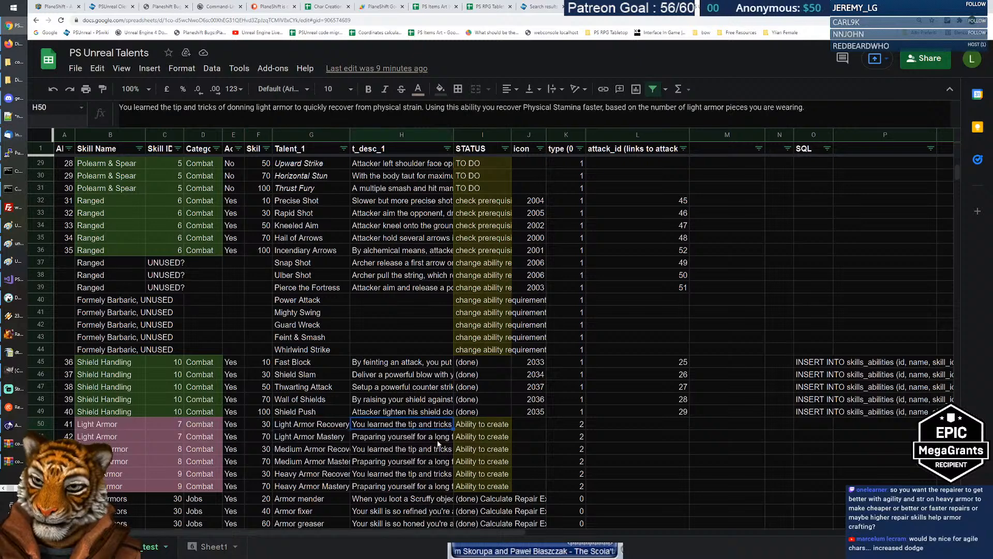
pyautogui.press('Left')
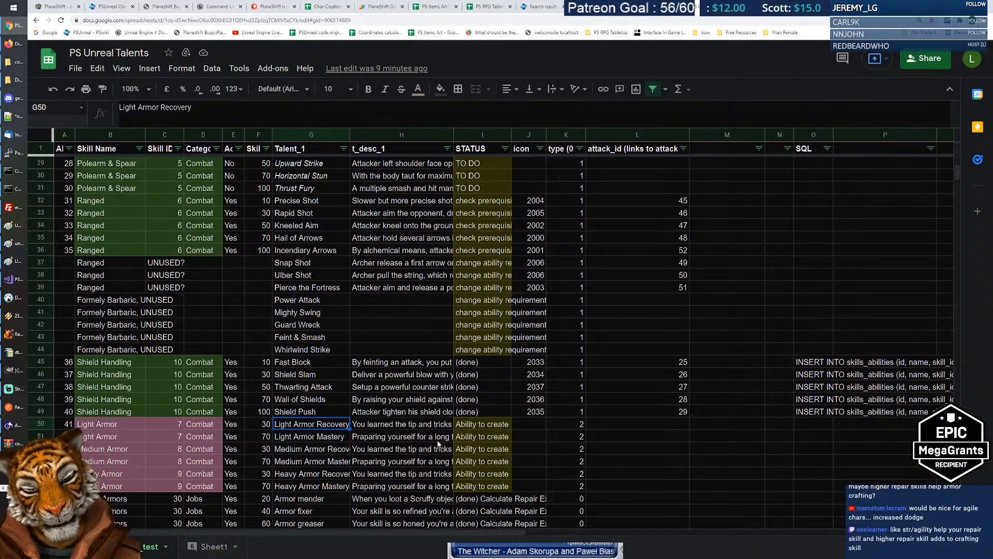
pyautogui.press('Right')
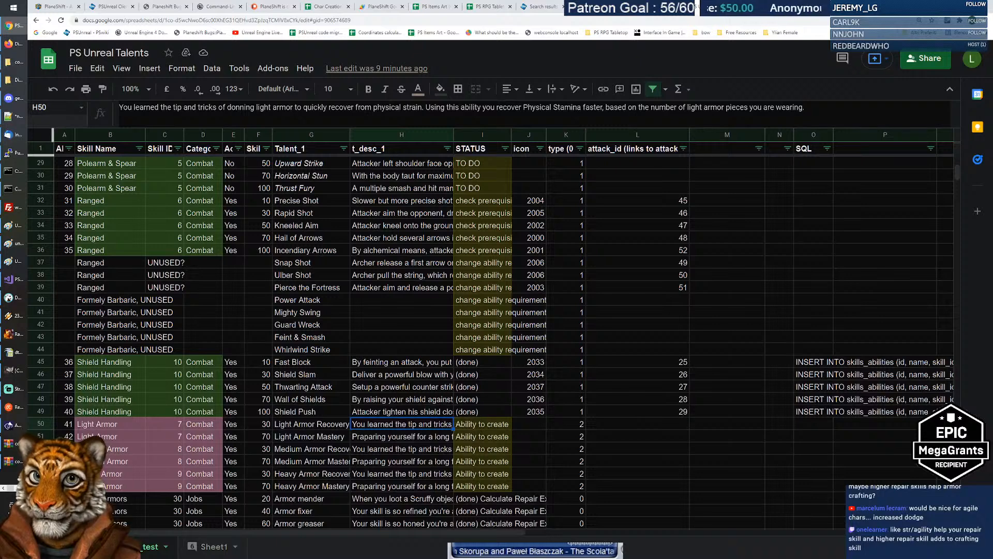
# Open the Light Armor Recovery description, read its full text, and leave it unedited.
pyautogui.doubleClick(240, 107)
pyautogui.click(280, 107)
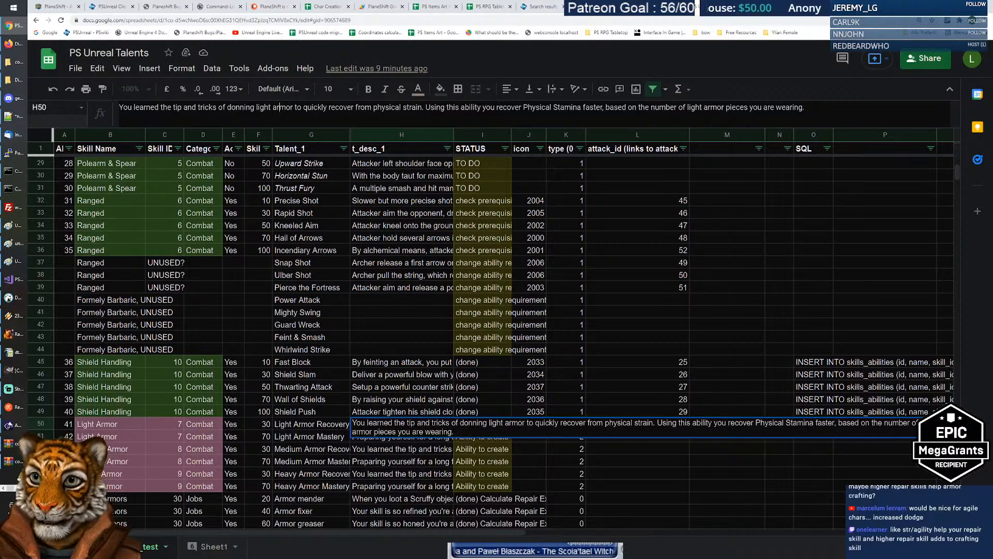
pyautogui.moveTo(302, 107); pyautogui.dragTo(147, 89)
pyautogui.click(449, 107)
pyautogui.click(805, 107)
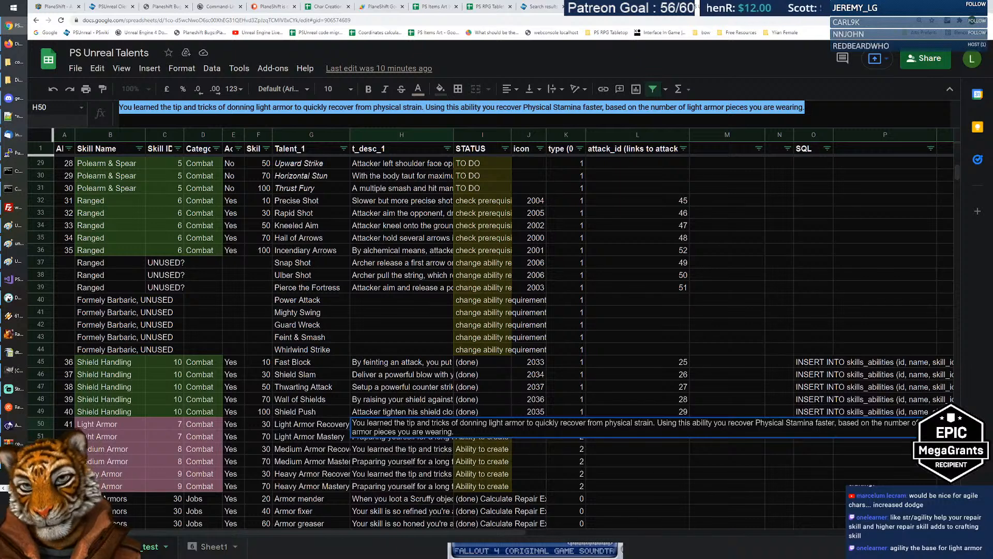
pyautogui.press('Escape')
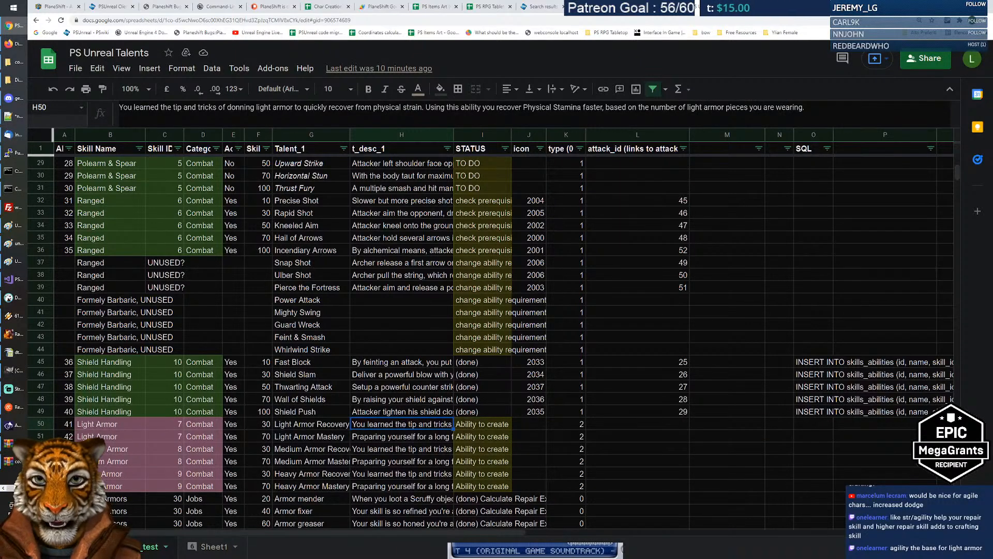
# Look across the Light Armor Recovery row from its number to its ability type.
pyautogui.press('Left')
pyautogui.press('Left')
pyautogui.press('Left')
pyautogui.press('Left')
pyautogui.press('Left')
pyautogui.press('Left')
pyautogui.press('Left')
pyautogui.press('Right')
pyautogui.press('Right')
pyautogui.press('Right')
pyautogui.press('Right')
pyautogui.press('Right')
pyautogui.press('Right')
pyautogui.press('Right')
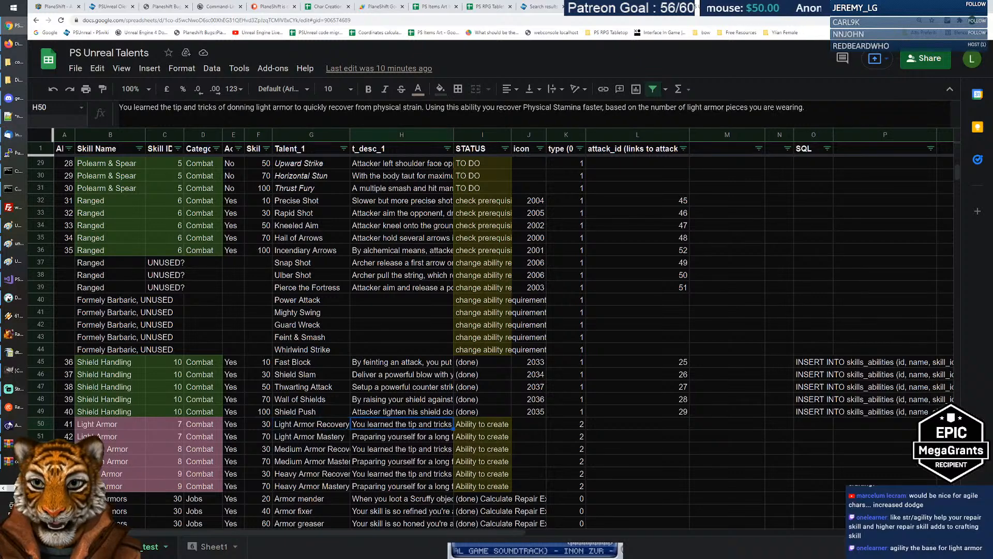
pyautogui.press('Right')
pyautogui.press('Right')
pyautogui.press('Right')
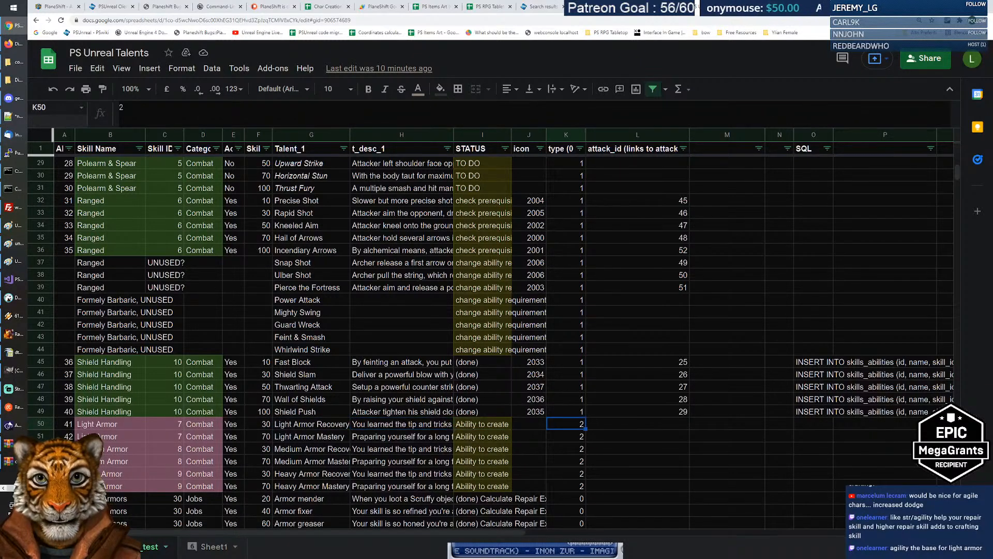
# Read the ability type column heading, examining its definitions of passive, attack and talent abilities.
pyautogui.click(563, 154)
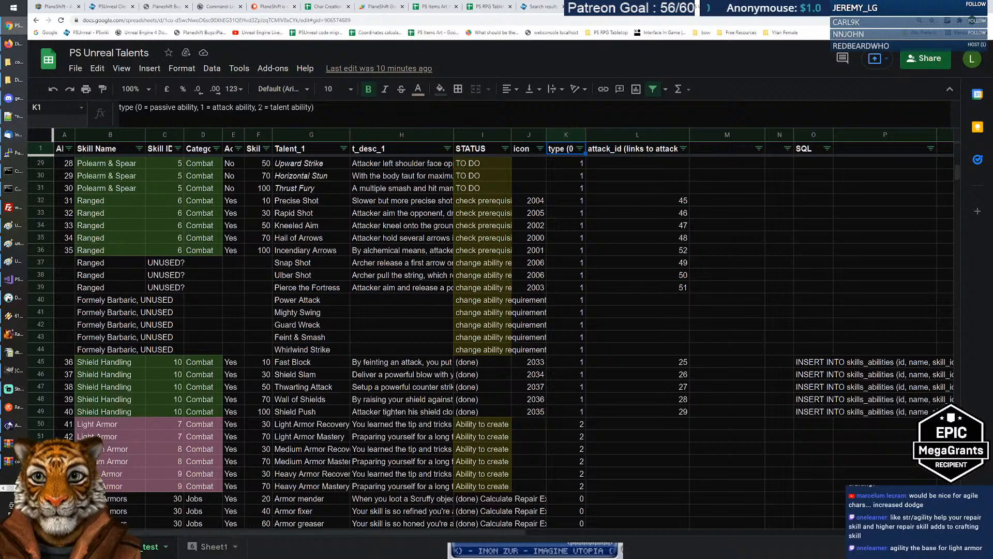
pyautogui.moveTo(137, 108); pyautogui.dragTo(312, 107)
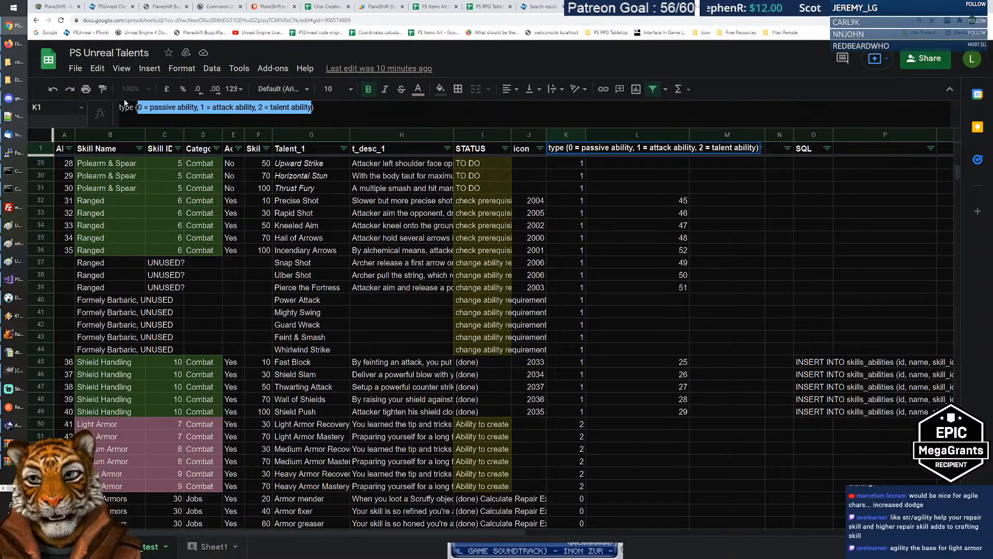
pyautogui.moveTo(200, 107); pyautogui.dragTo(255, 108)
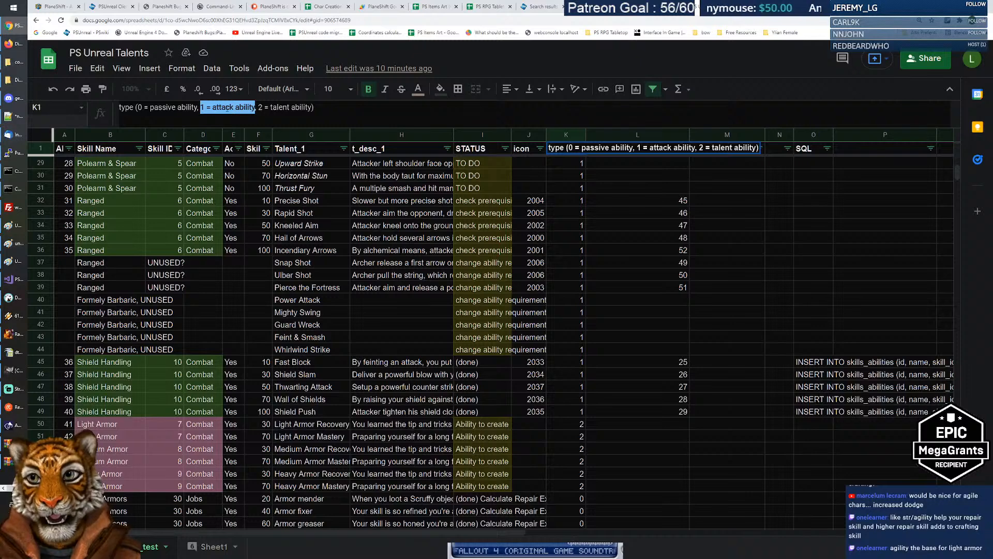
pyautogui.moveTo(257, 107); pyautogui.dragTo(312, 107)
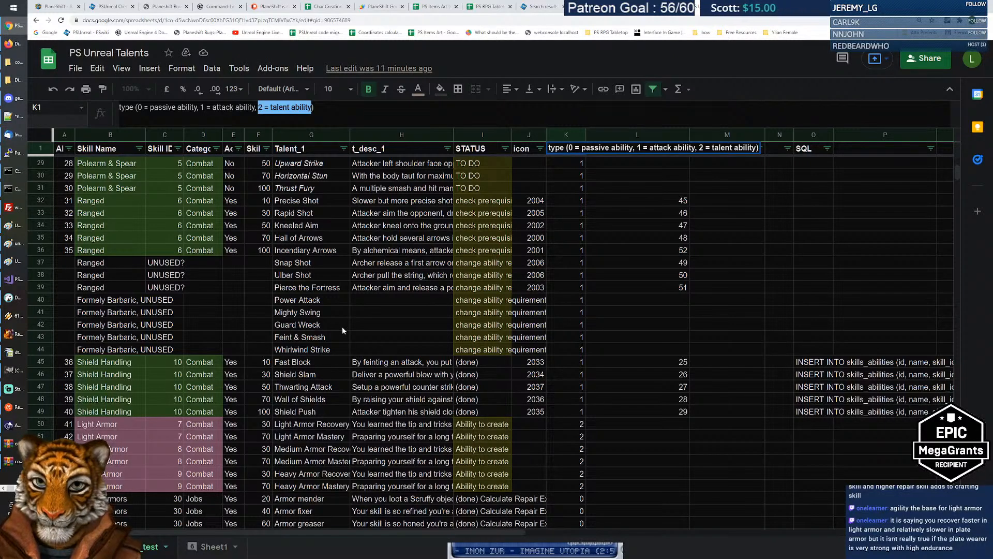
# Read the Light Armor Recovery and both Heavy Armor descriptions, examining the stamina sentence of Heavy Armor Recovery without editing it.
pyautogui.click(414, 427)
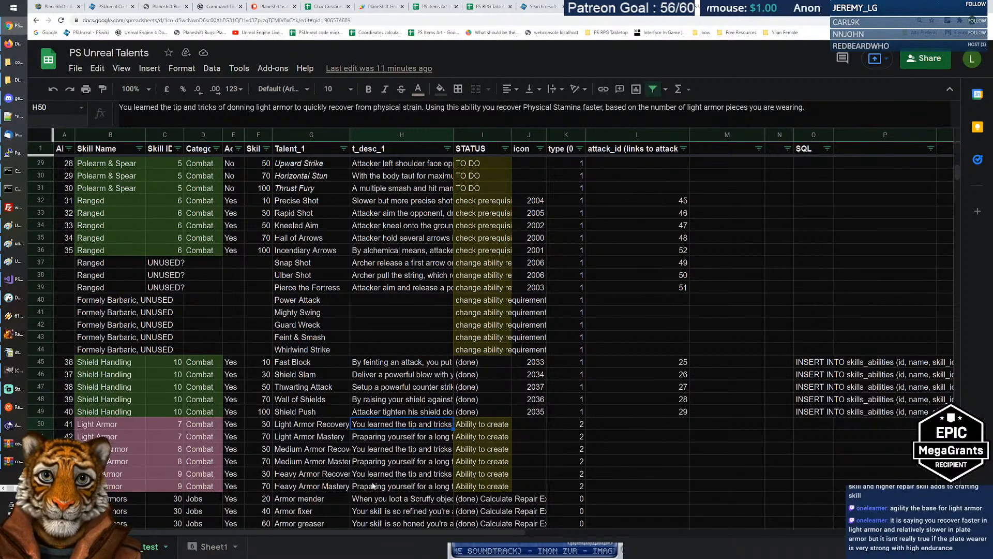
pyautogui.click(391, 488)
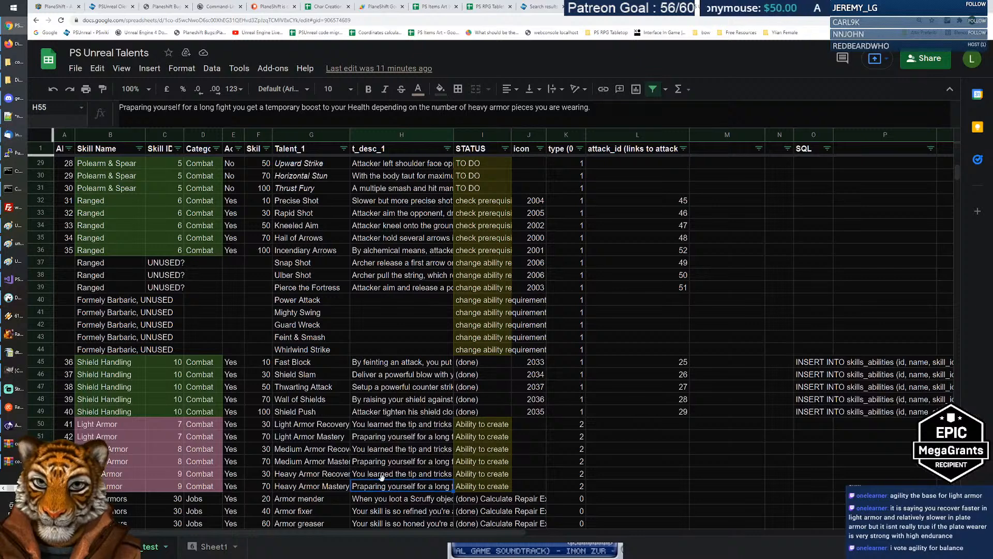
pyautogui.click(387, 475)
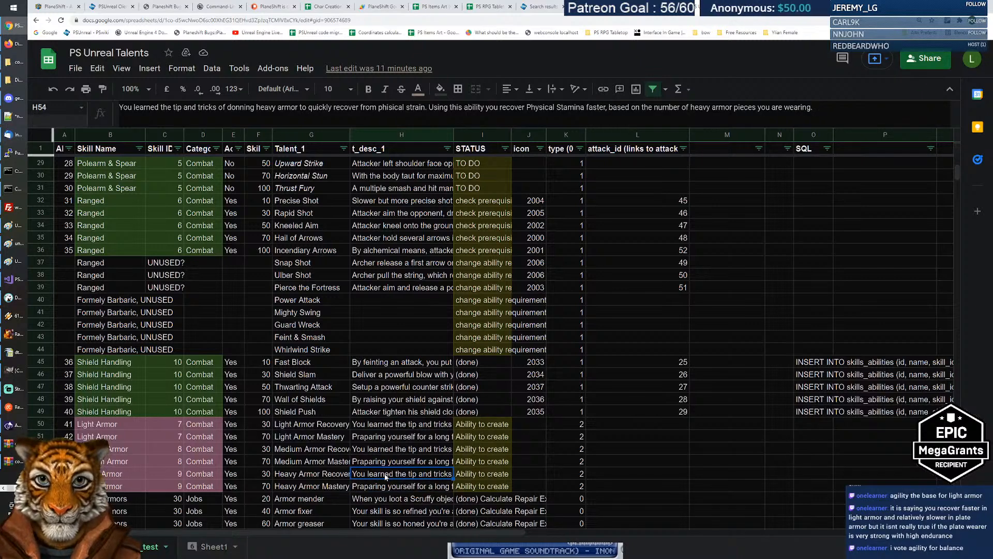
pyautogui.moveTo(429, 108); pyautogui.dragTo(812, 109)
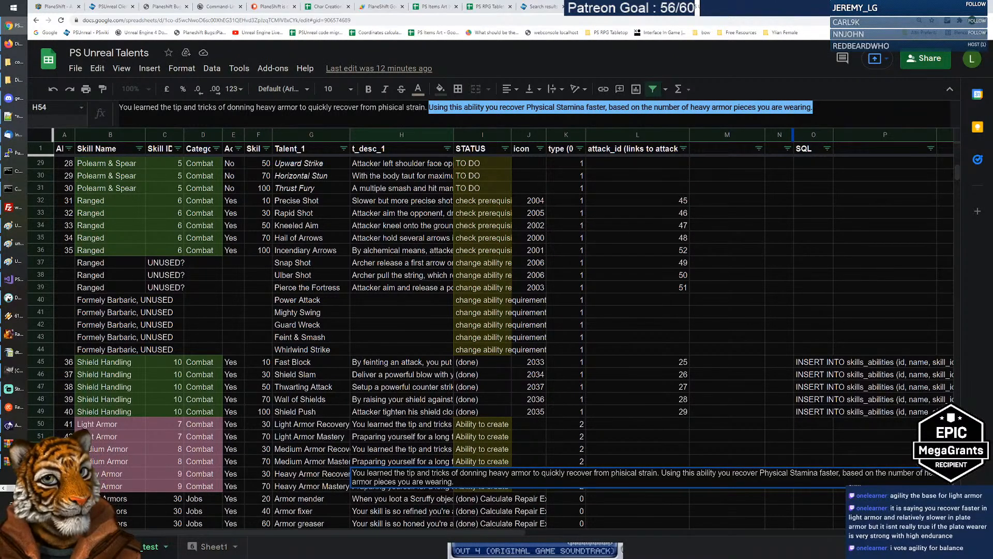
pyautogui.press('Right')
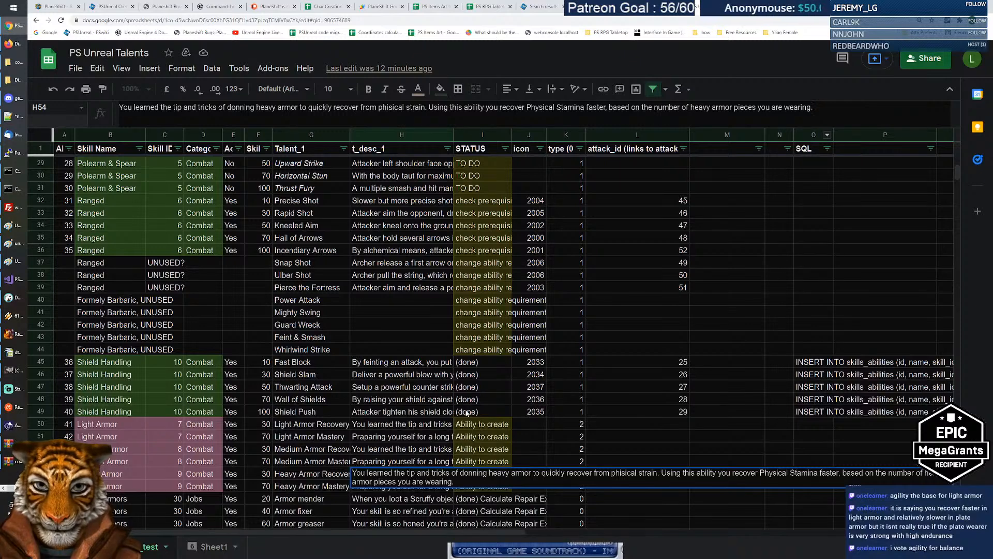
pyautogui.press('Escape')
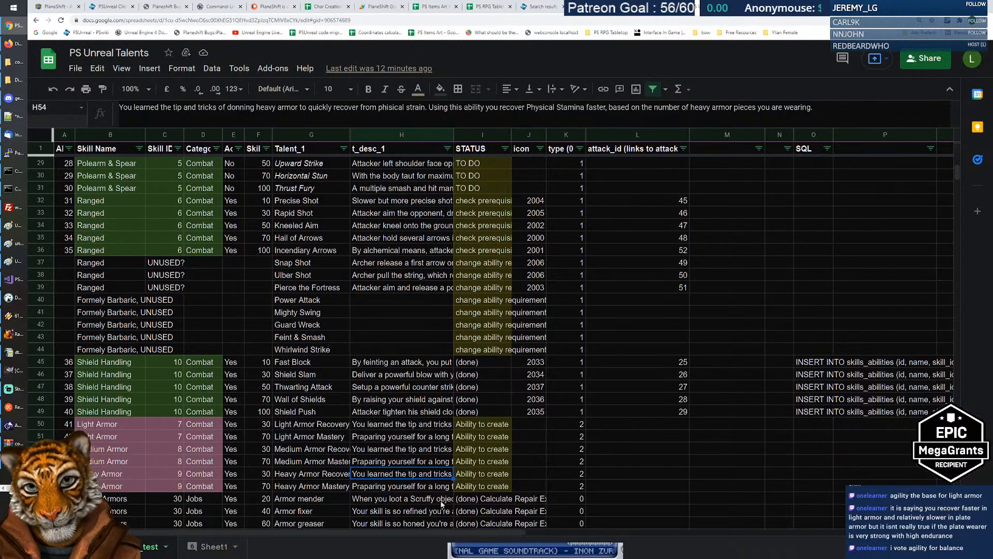
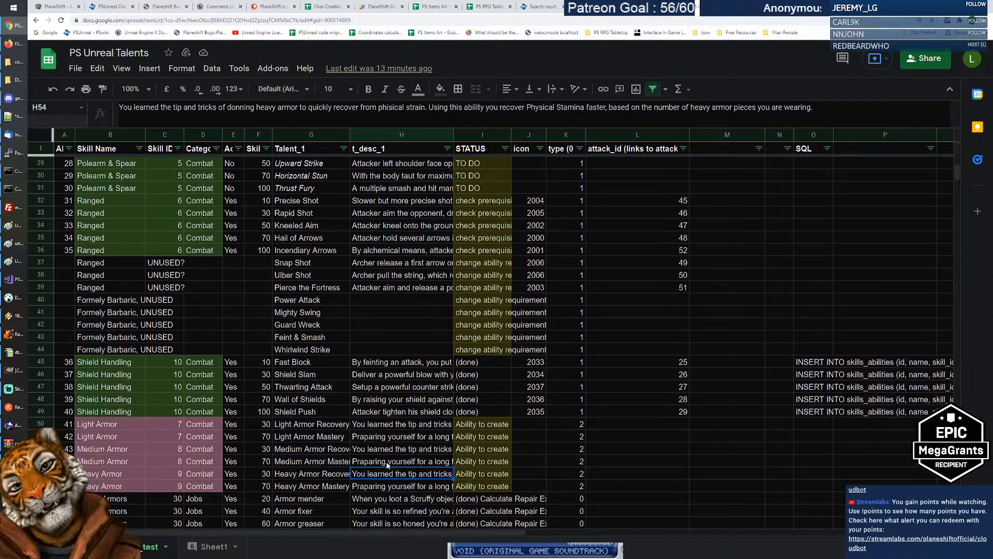
# Compare the descriptions of the Light, Medium and Heavy Armor talents.
pyautogui.press('Up')
pyautogui.press('Up')
pyautogui.press('Up')
pyautogui.press('Up')
pyautogui.press('Down')
pyautogui.press('Down')
pyautogui.press('Down')
pyautogui.press('Down')
pyautogui.press('Down')
pyautogui.press('Up')
pyautogui.press('Up')
pyautogui.press('Up')
pyautogui.press('Up')
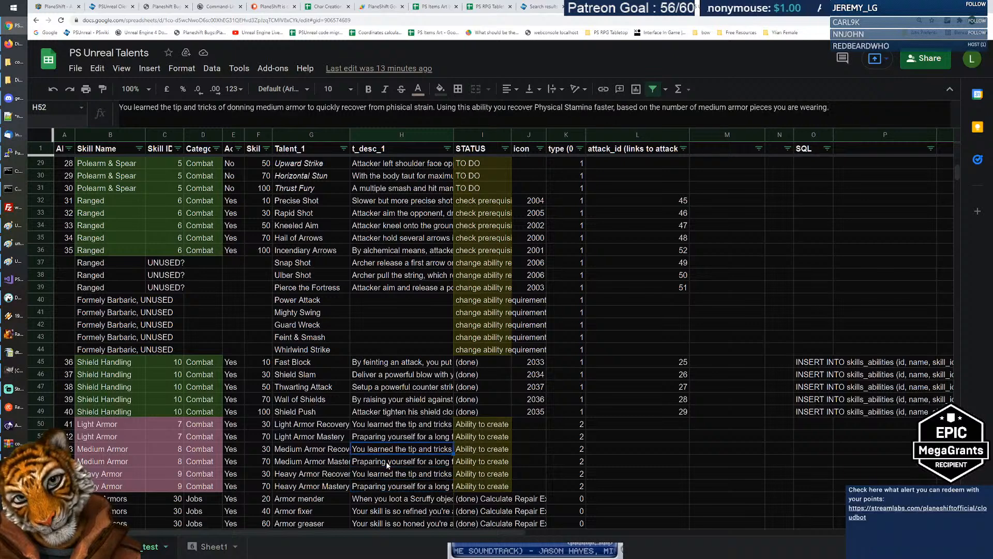
# Correct "Praparing" to "Preparing" in the Light Armor Mastery and Medium Armor Mastery descriptions.
pyautogui.press('Return')
pyautogui.press('Home')
pyautogui.press('Right')
pyautogui.press('Right')
pyautogui.press('Right')
pyautogui.press('BackSpace')
pyautogui.write('e')
pyautogui.press('Return')
pyautogui.press('Down')
pyautogui.press('Return')
pyautogui.press('Home')
pyautogui.press('Right')
pyautogui.press('Right')
pyautogui.press('Right')
pyautogui.press('Return')
pyautogui.press('Down')
# Correct "Praparing" to "Preparing" in the Heavy Armor Mastery description.
pyautogui.press('Return')
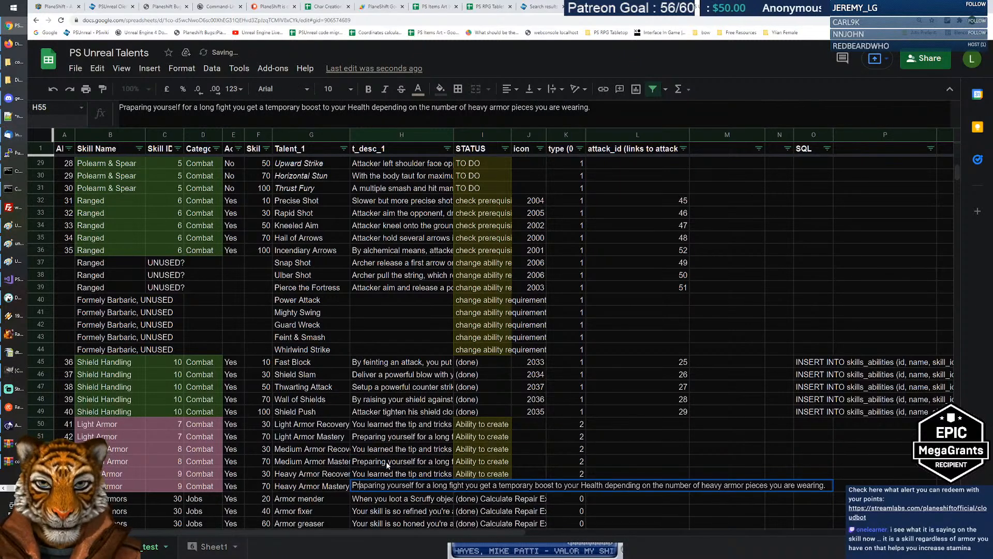
pyautogui.press('Home')
pyautogui.press('Right')
pyautogui.press('Right')
pyautogui.press('Right')
pyautogui.press('BackSpace')
pyautogui.write('e')
pyautogui.press('Return')
# Review the Light Armor Recovery description and the skill level and name of Light Armor Mastery.
pyautogui.press('Up')
pyautogui.press('Up')
pyautogui.press('Up')
pyautogui.press('Up')
pyautogui.press('Up')
pyautogui.press('Up')
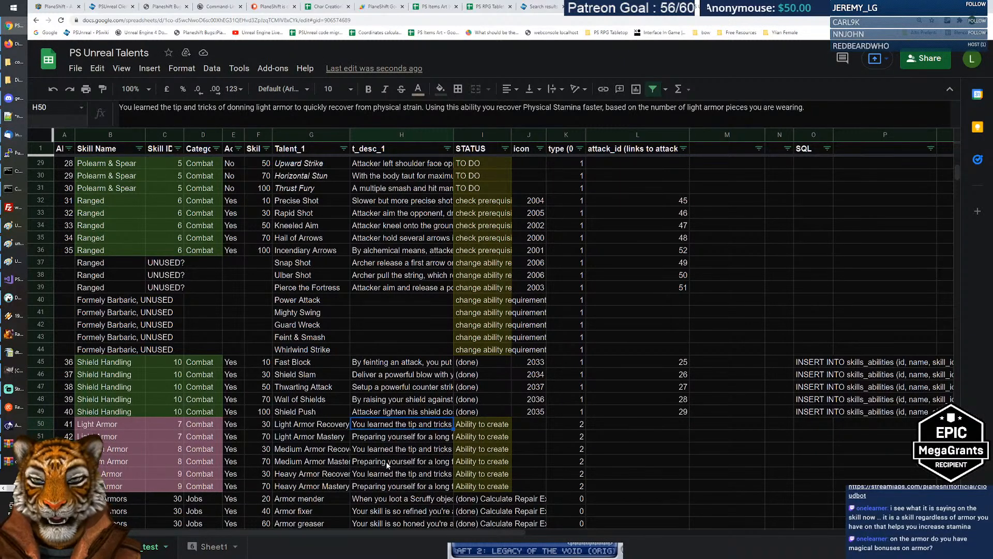
pyautogui.press('Left')
pyautogui.press('Left')
pyautogui.press('Down')
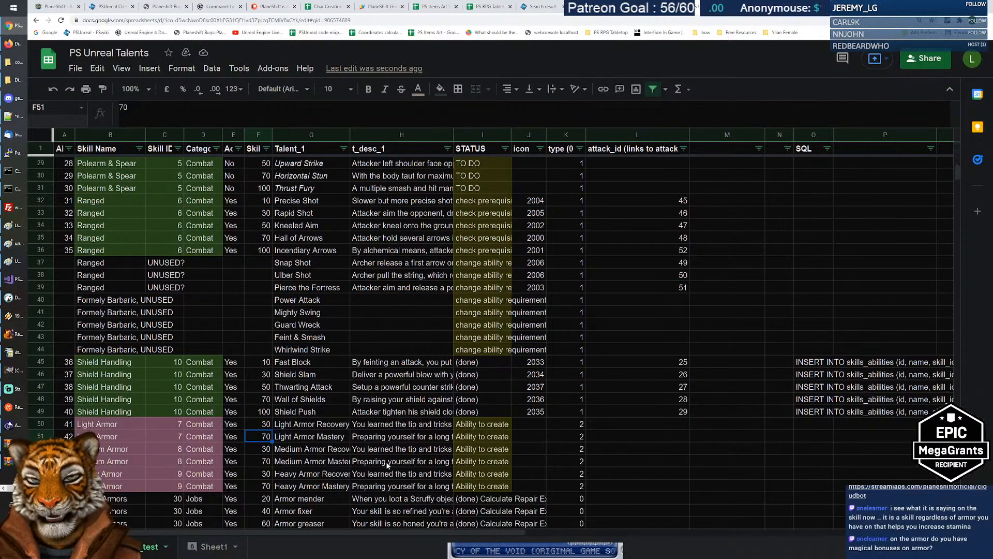
pyautogui.press('Left')
pyautogui.press('Right')
pyautogui.press('Right')
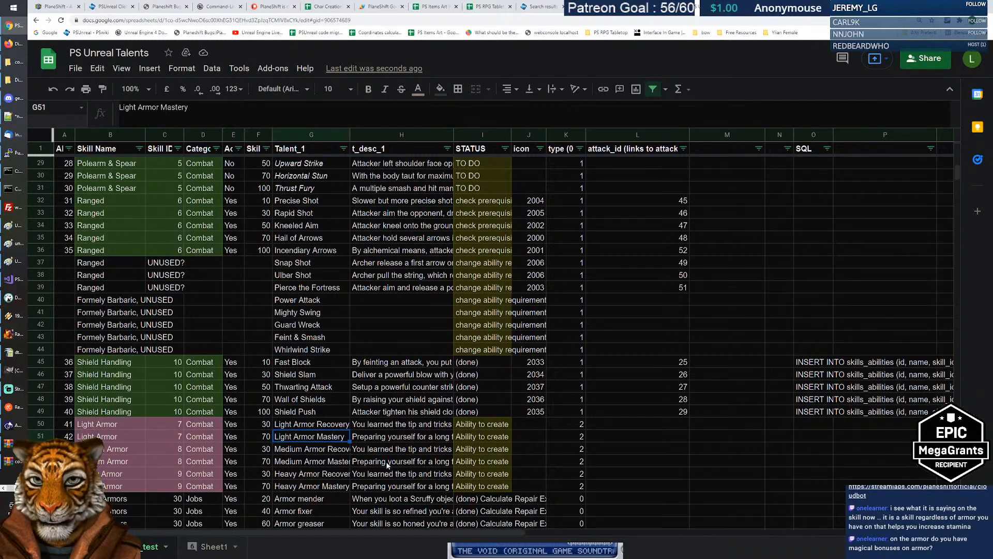
pyautogui.press('Left')
pyautogui.press('Right')
pyautogui.press('Right')
pyautogui.press('Left')
pyautogui.press('Left')
pyautogui.press('Right')
pyautogui.press('Right')
pyautogui.press('Left')
pyautogui.press('Left')
pyautogui.press('Right')
pyautogui.press('Right')
pyautogui.press('Left')
pyautogui.press('Left')
pyautogui.press('Right')
pyautogui.press('Right')
pyautogui.press('Left')
pyautogui.press('Left')
pyautogui.press('Right')
pyautogui.press('Right')
pyautogui.press('Left')
pyautogui.press('Left')
pyautogui.press('Right')
pyautogui.press('Right')
pyautogui.press('Left')
pyautogui.press('Left')
pyautogui.press('Right')
pyautogui.press('Right')
pyautogui.press('Left')
pyautogui.press('Left')
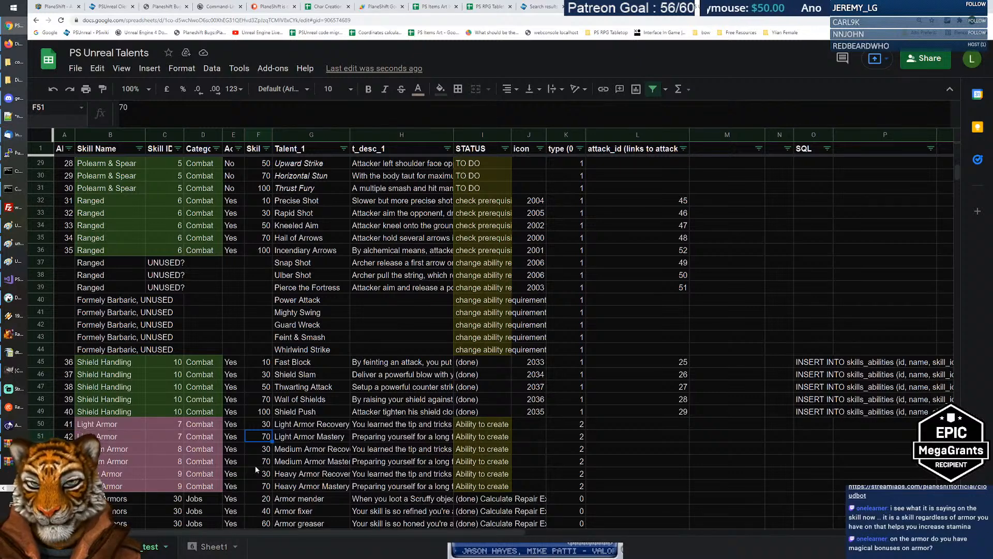
# Look over the armor skill names and the Light Armor talents, ending at the Light Armor Recovery description.
pyautogui.click(336, 439)
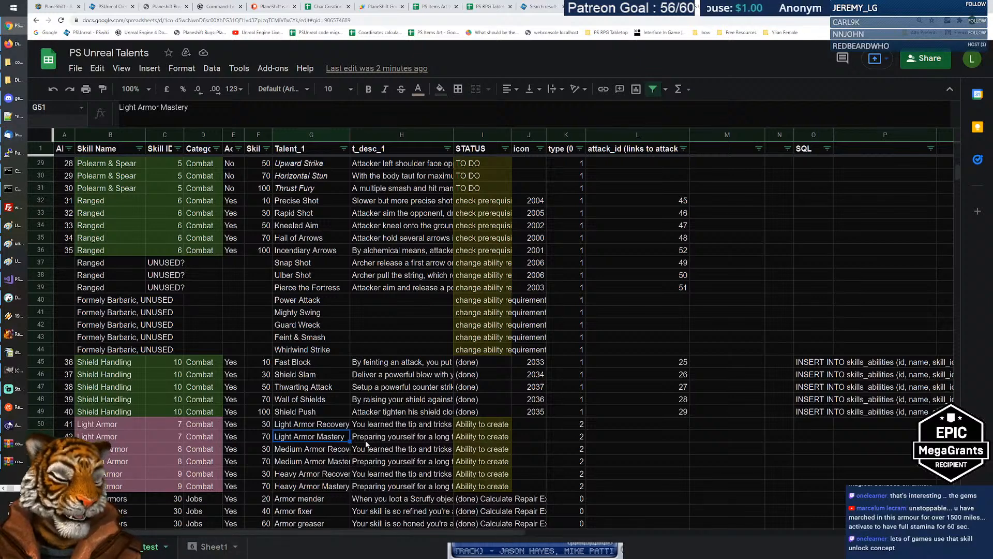
pyautogui.press('Up')
pyautogui.press('Right')
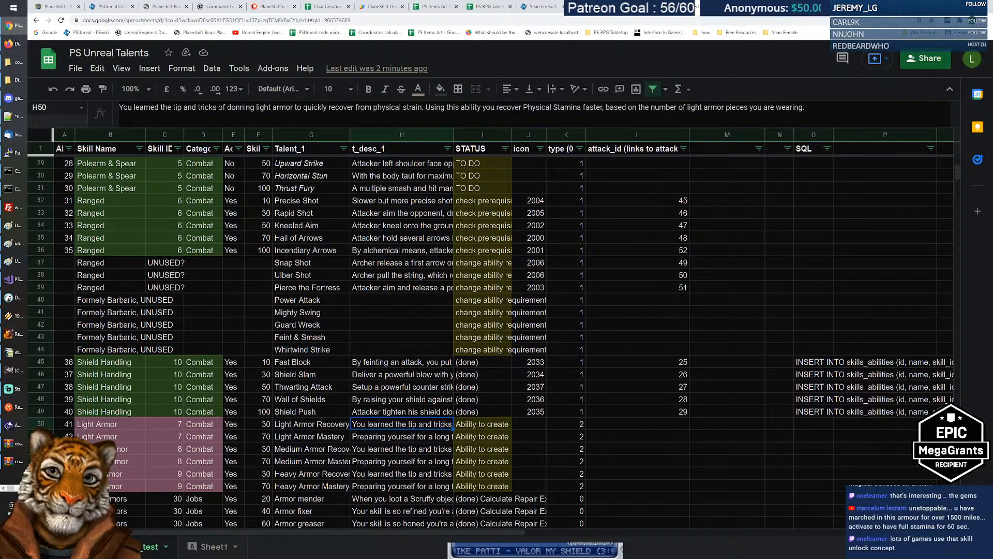
pyautogui.press('Return')
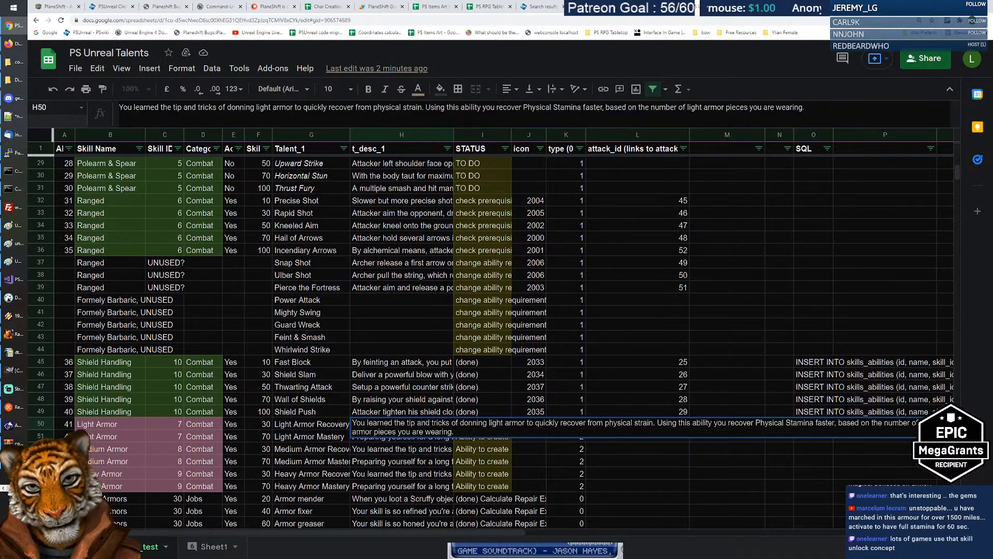
pyautogui.click(346, 423)
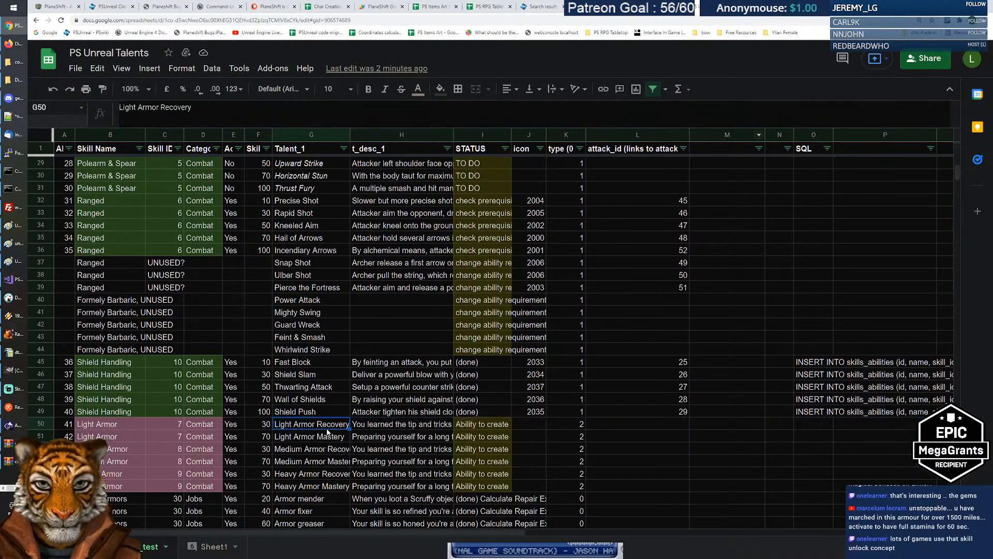
pyautogui.click(373, 427)
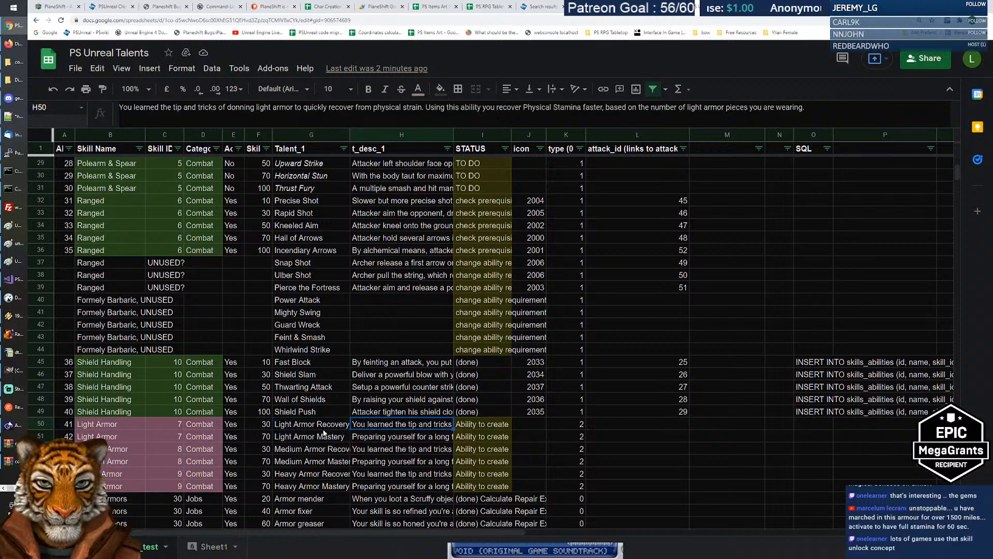
pyautogui.moveTo(104, 423); pyautogui.dragTo(114, 486)
pyautogui.click(286, 429)
pyautogui.click(403, 425)
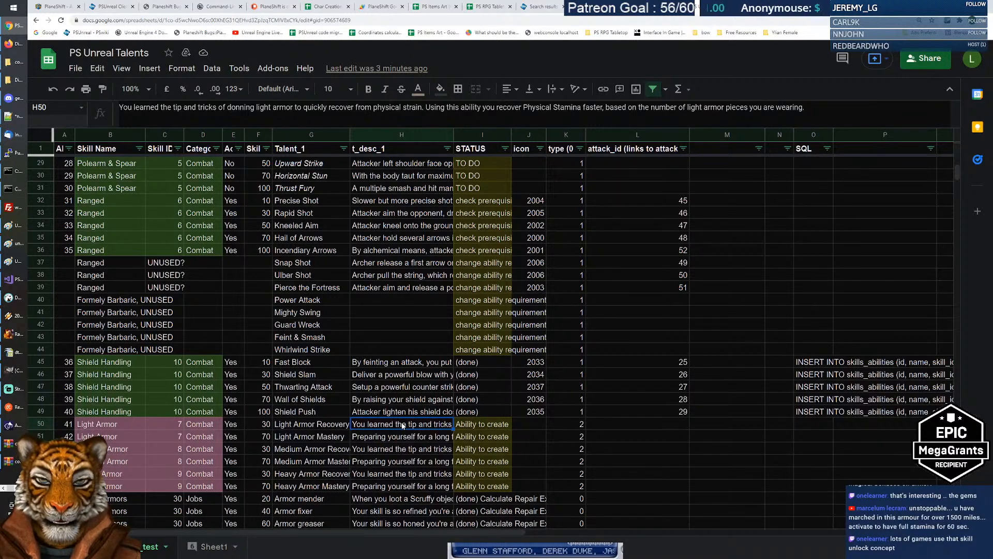
# Search Google for "encumbrance", play its English pronunciation, and return to the PS Unreal Talents spreadsheet.
pyautogui.hotkey('alt', 'Tab')
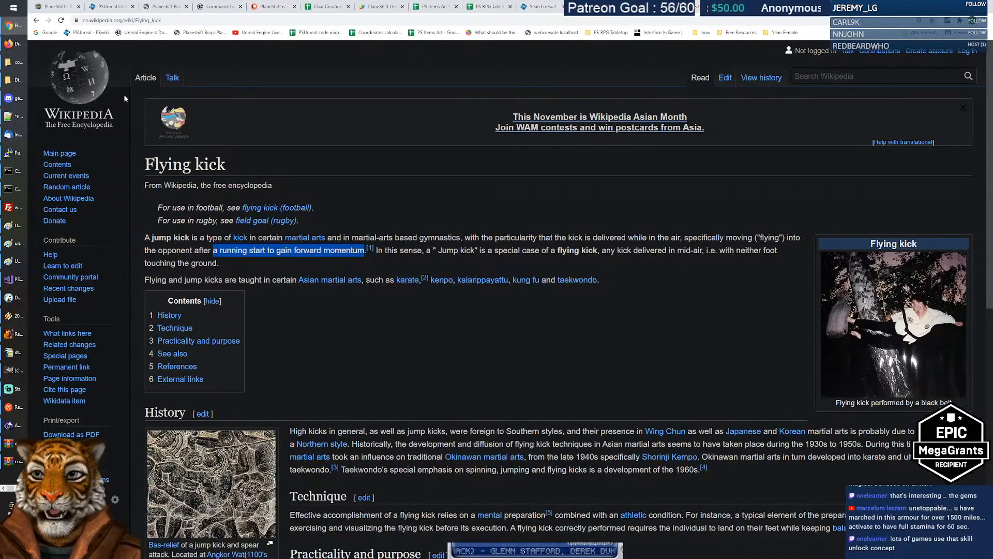
pyautogui.click(50, 32)
pyautogui.write('e')
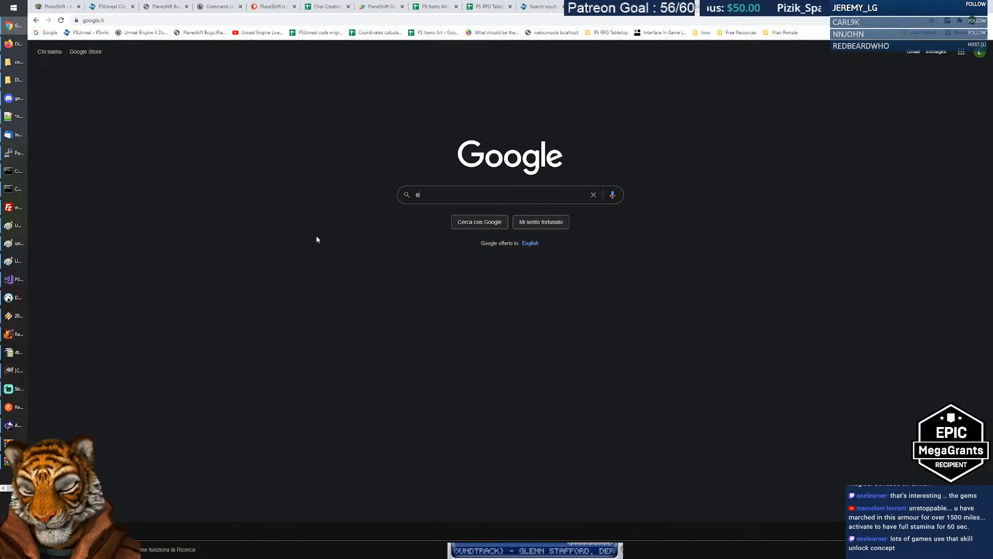
pyautogui.write('ncumbrance')
pyautogui.press('Return')
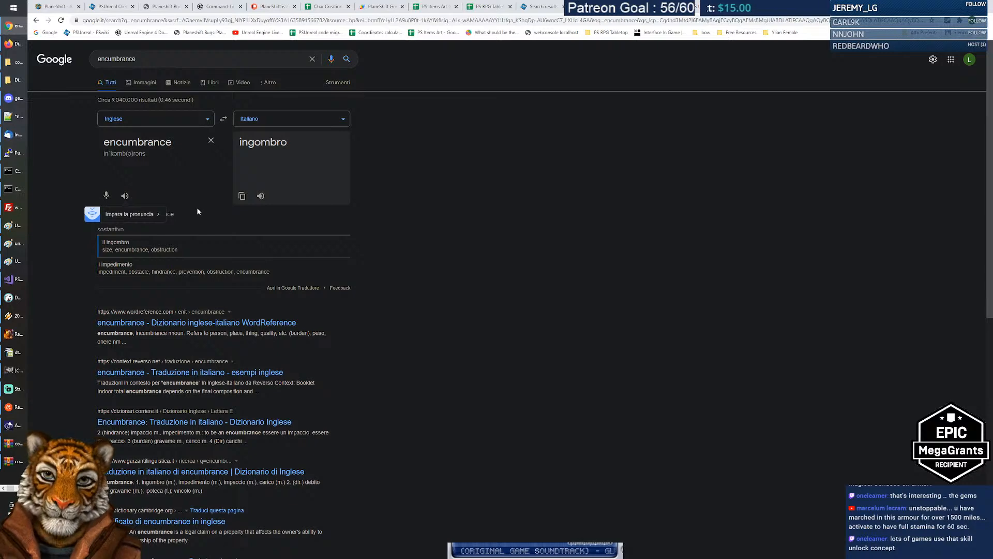
pyautogui.click(125, 196)
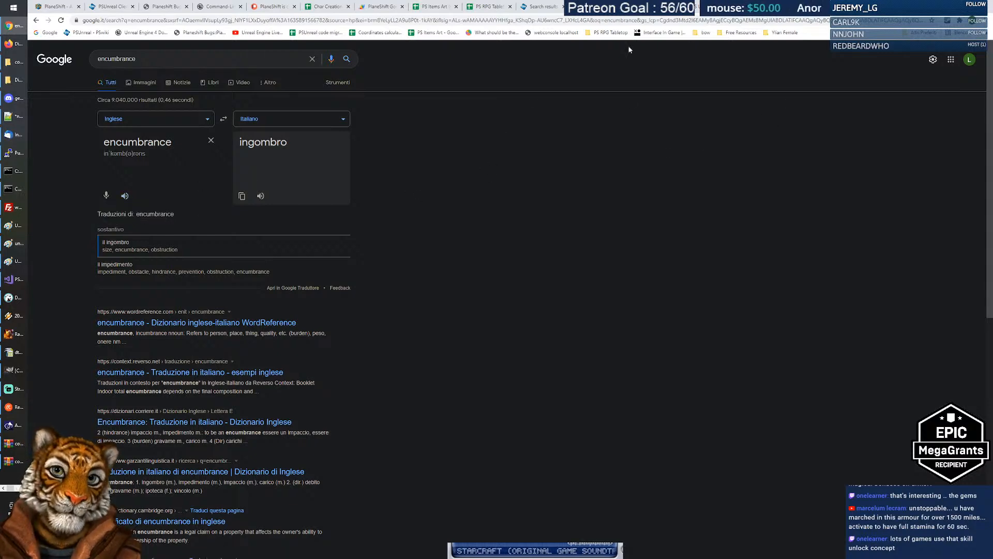
pyautogui.hotkey('ctrl', 'Tab')
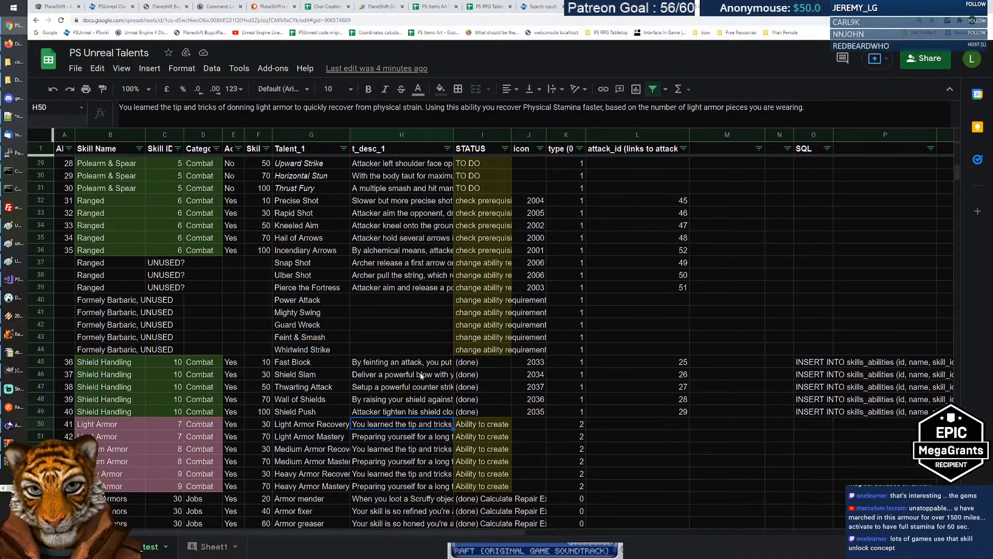
# Review the Light Armor Recovery description, focusing on the Physical Stamina wording, and check that talent's type value.
pyautogui.click(398, 440)
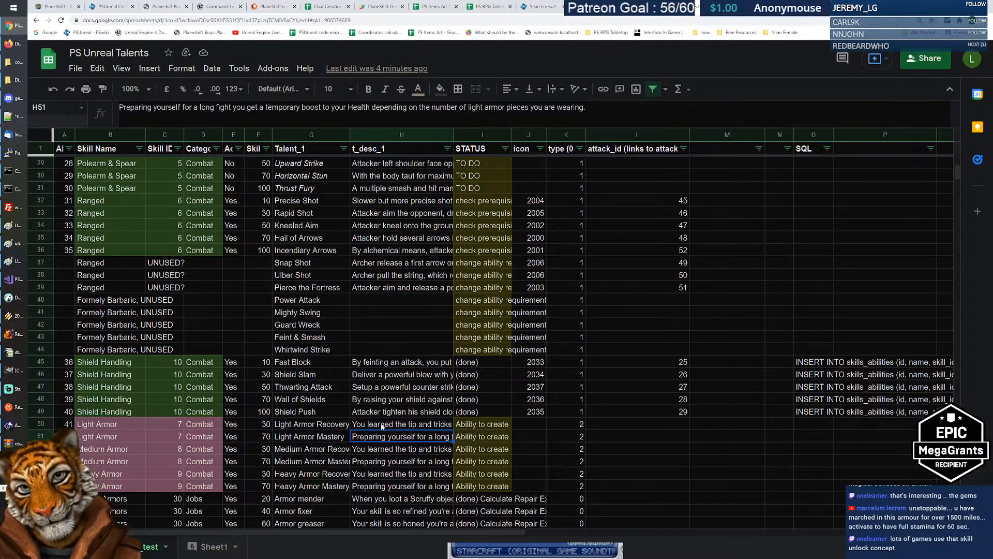
pyautogui.click(382, 426)
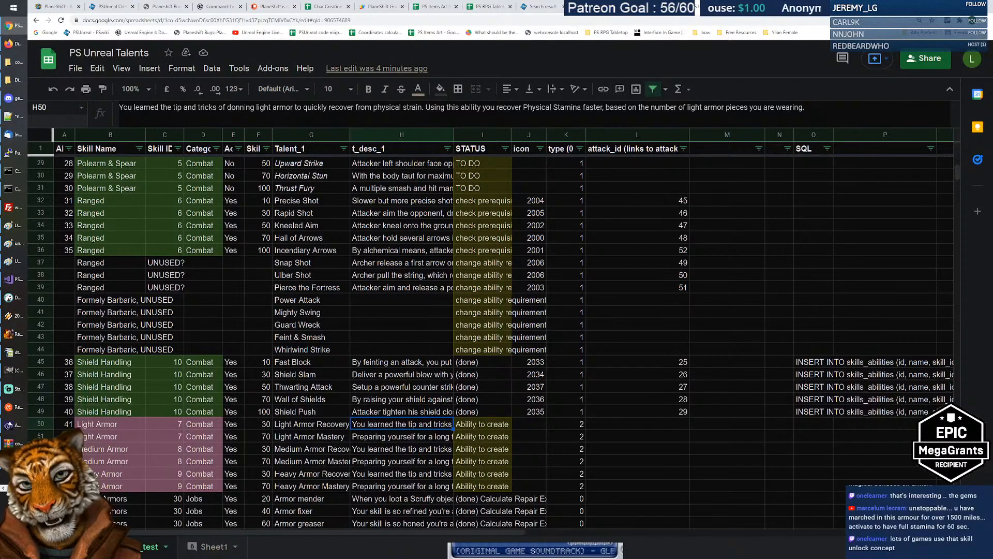
pyautogui.moveTo(522, 107); pyautogui.dragTo(604, 107)
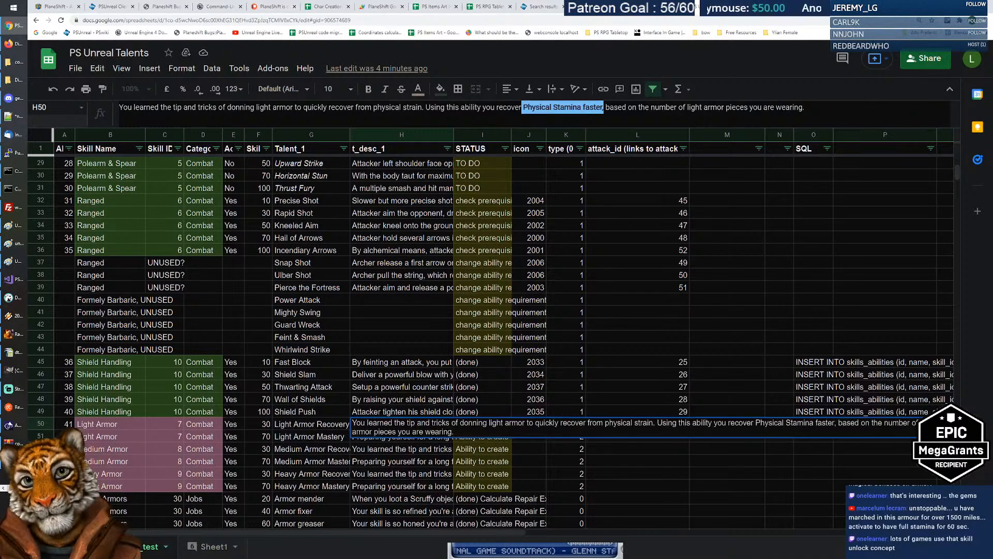
pyautogui.moveTo(533, 398); pyautogui.dragTo(501, 411)
pyautogui.rightClick(466, 400)
pyautogui.click(432, 420)
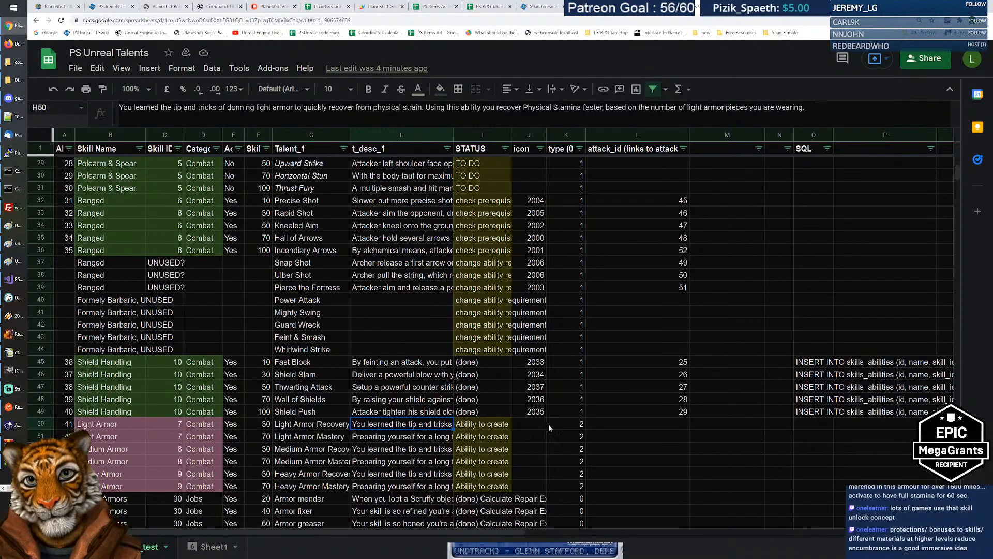
pyautogui.click(563, 424)
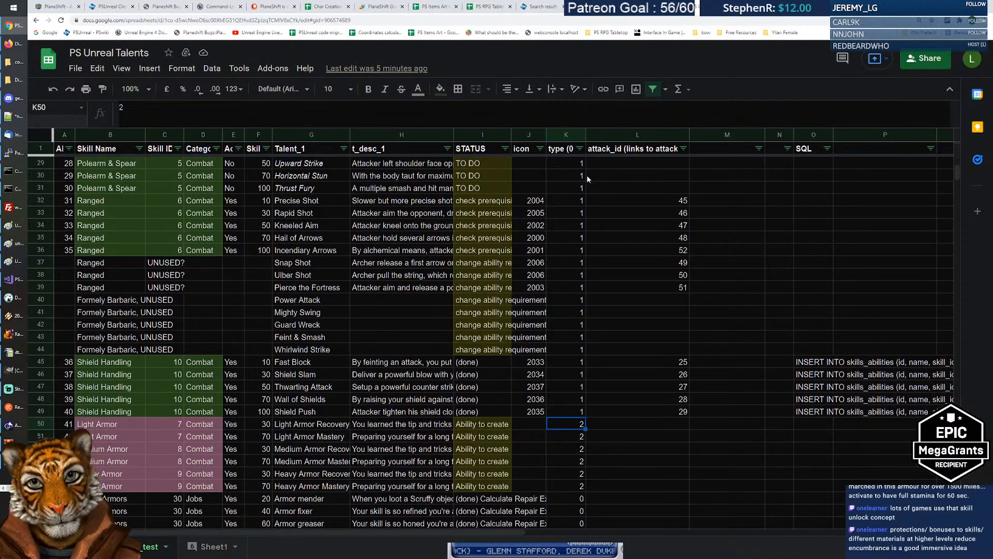
pyautogui.click(372, 424)
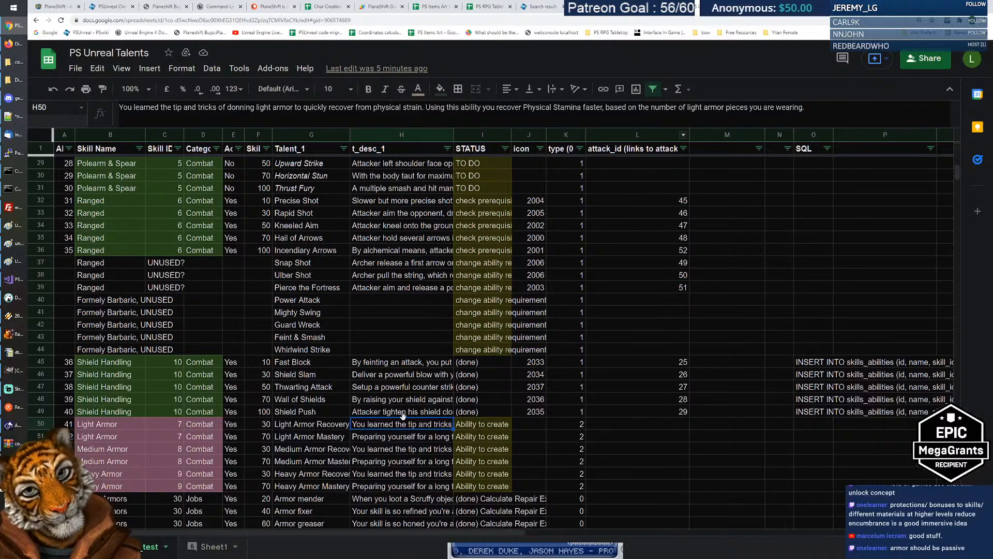
# Compare the Light Armor Mastery description with the Light Armor Recovery one, examining the wording of the Health boost.
pyautogui.click(399, 437)
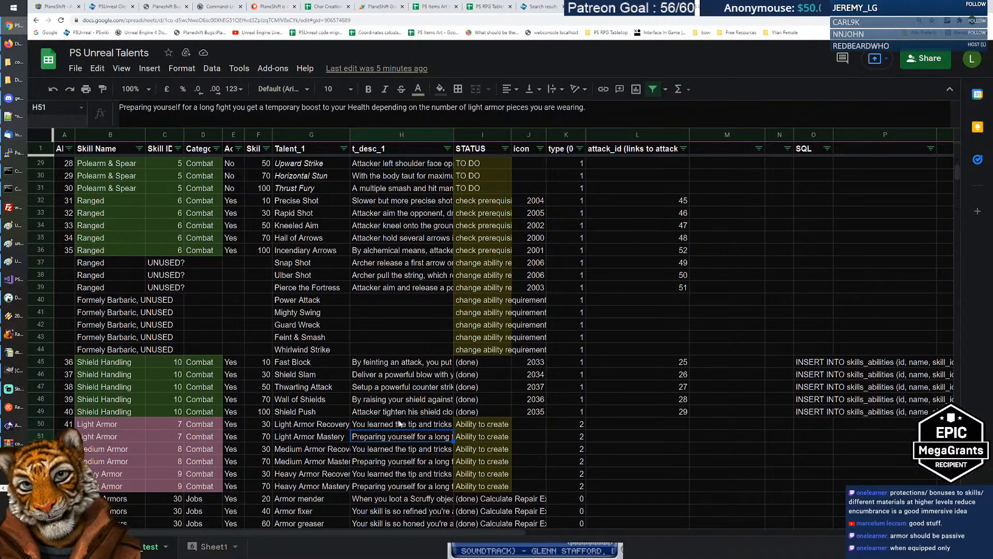
pyautogui.click(399, 424)
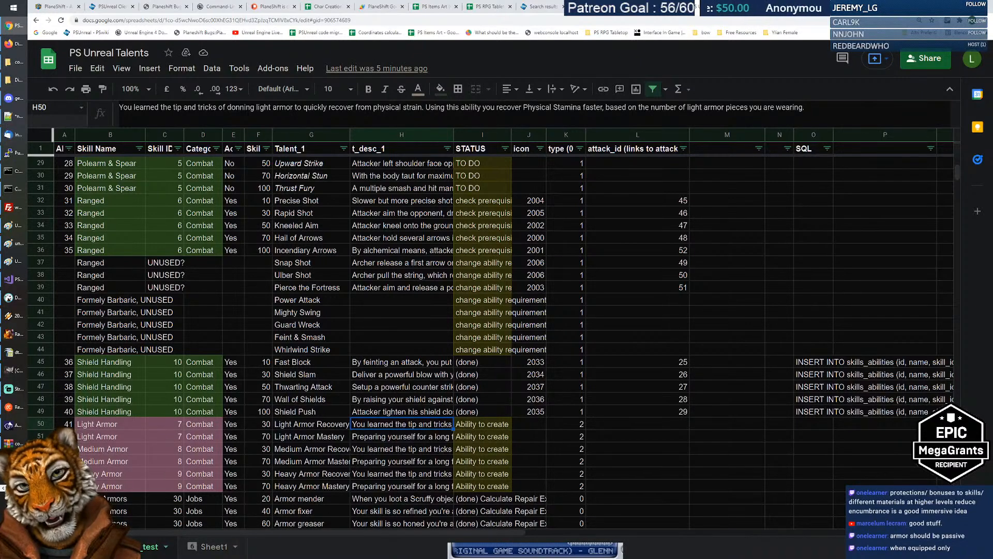
pyautogui.click(400, 439)
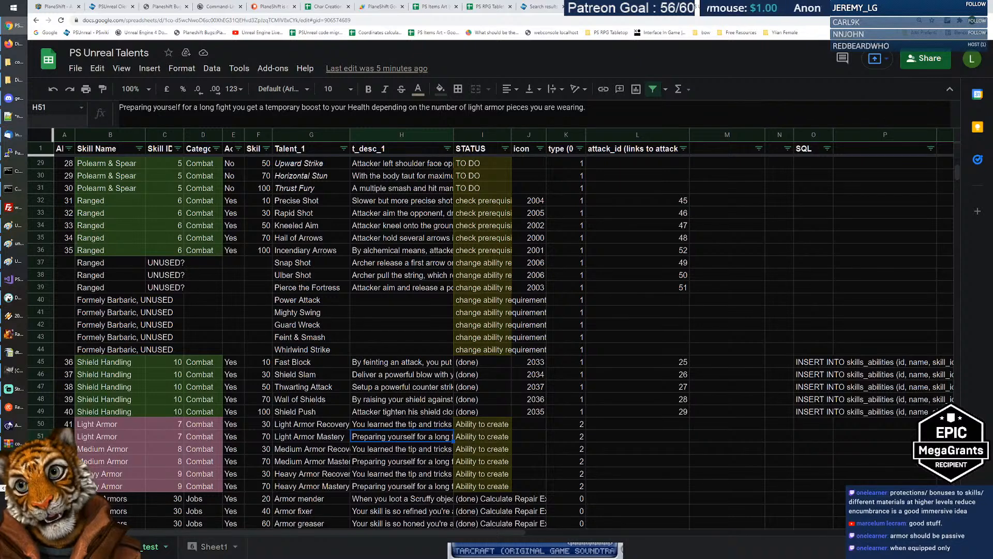
pyautogui.moveTo(294, 107); pyautogui.dragTo(376, 107)
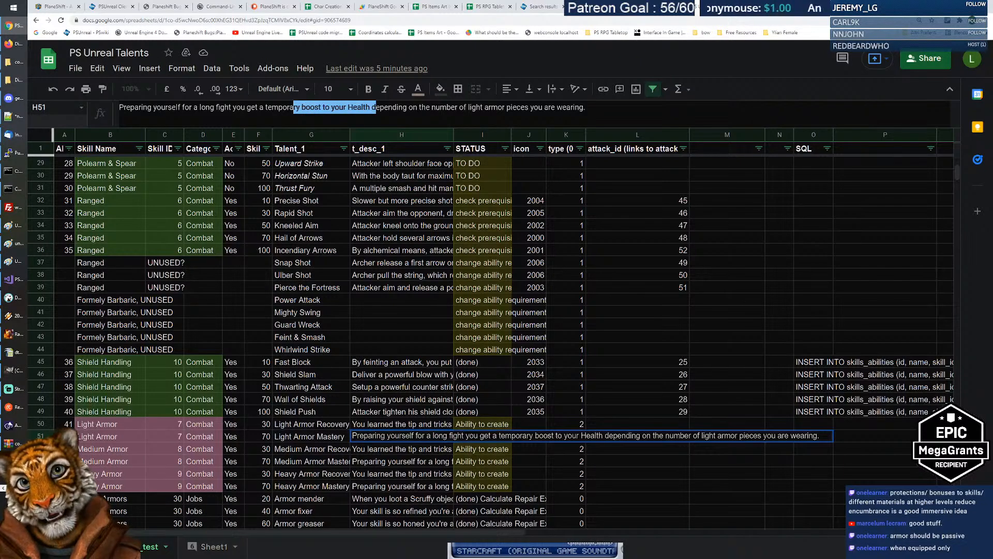
pyautogui.click(347, 107)
pyautogui.moveTo(331, 107); pyautogui.dragTo(407, 107)
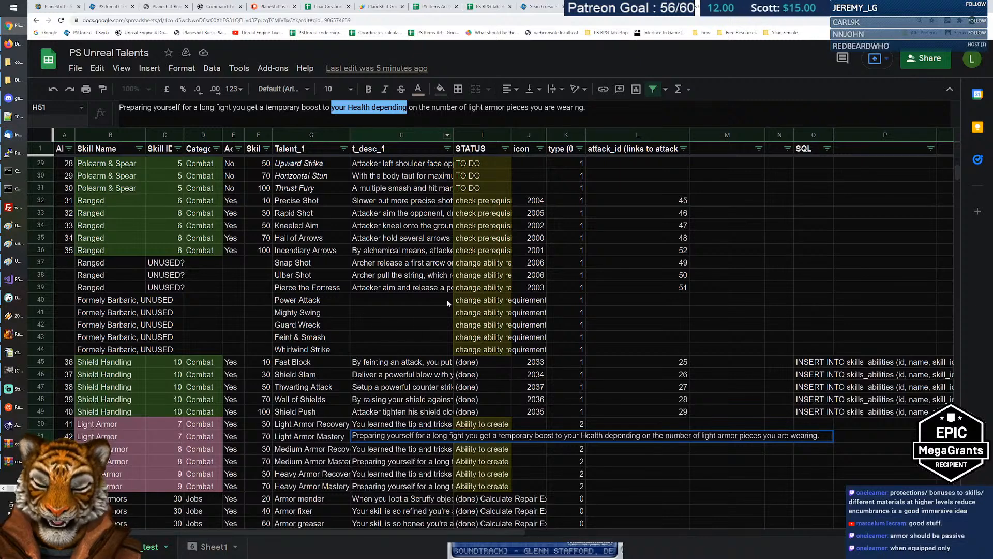
pyautogui.doubleClick(359, 107)
pyautogui.press('Escape')
pyautogui.click(404, 425)
pyautogui.click(408, 437)
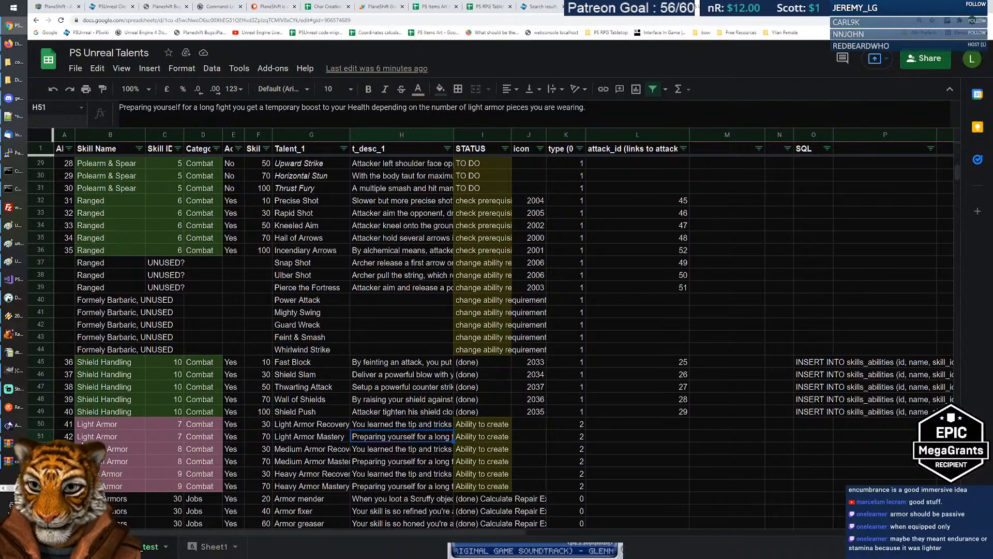
# Insert a blank row above the Light Armor Mastery talent.
pyautogui.click(41, 436)
pyautogui.rightClick(41, 436)
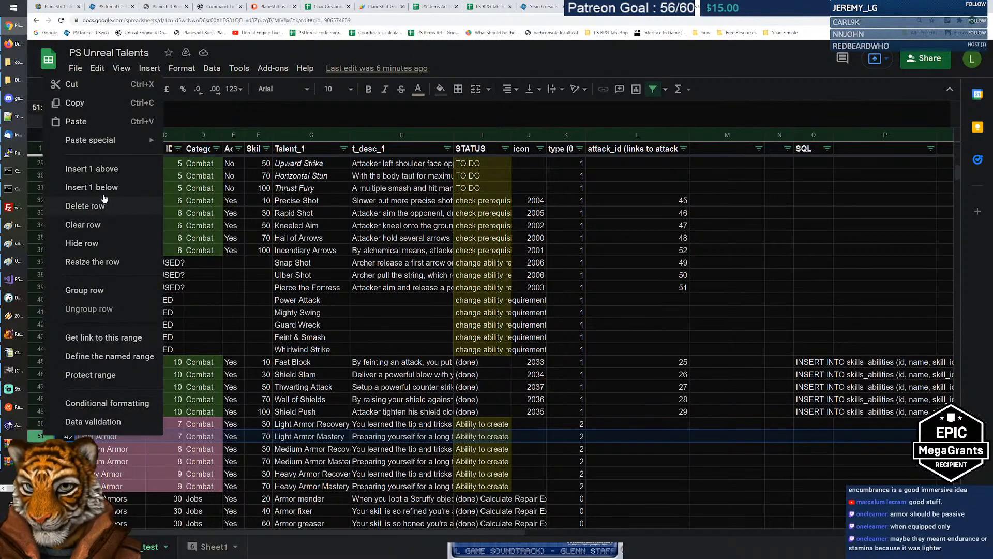
pyautogui.click(103, 169)
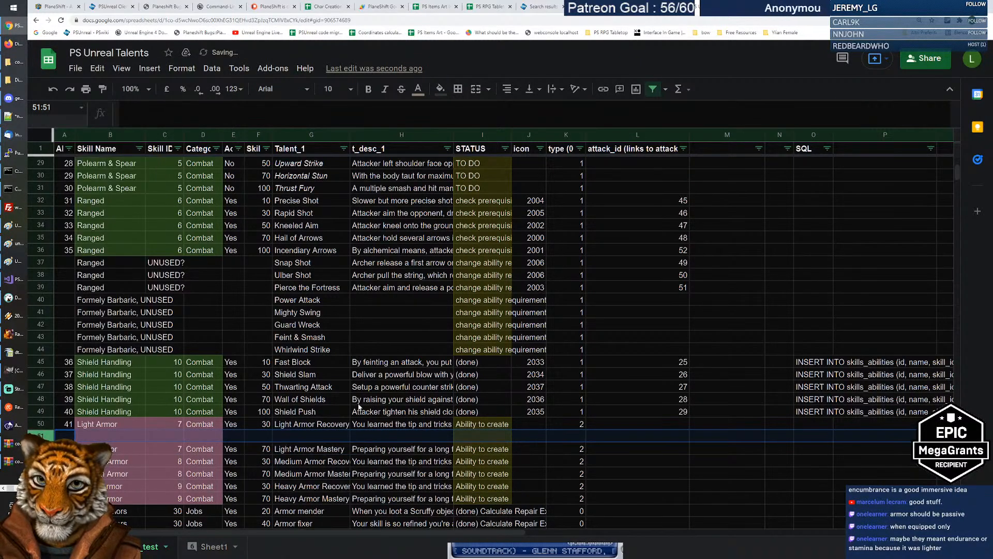
# Copy the Light Armor Recovery entry, from skill name through type, into the blank row beneath it.
pyautogui.moveTo(110, 424); pyautogui.dragTo(230, 423)
pyautogui.hotkey('shift', 'Right')
pyautogui.hotkey('shift', 'Right')
pyautogui.hotkey('shift', 'Right')
pyautogui.hotkey('shift', 'Right')
pyautogui.hotkey('shift', 'Right')
pyautogui.hotkey('shift', 'Right')
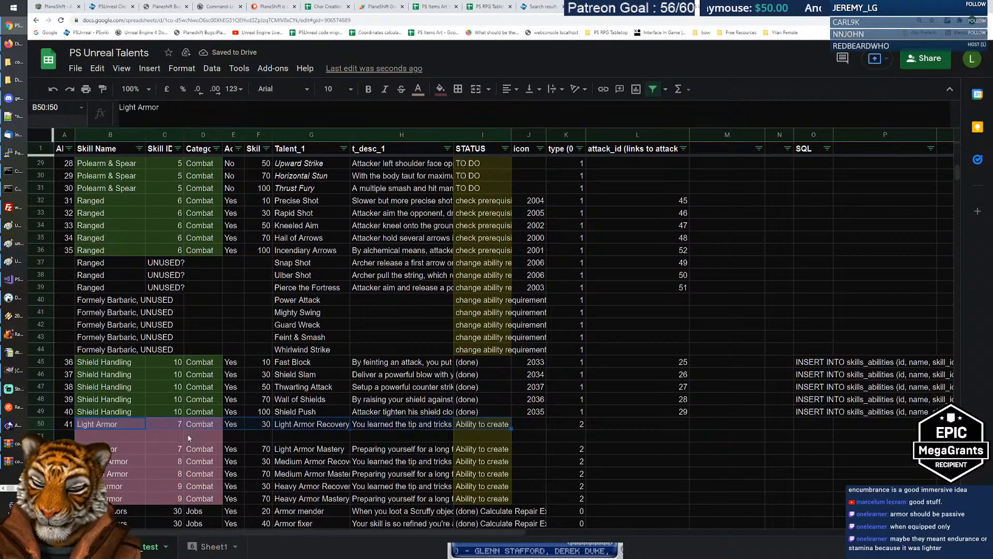
pyautogui.hotkey('ctrl', 'c')
pyautogui.press('Down')
pyautogui.hotkey('ctrl', 'v')
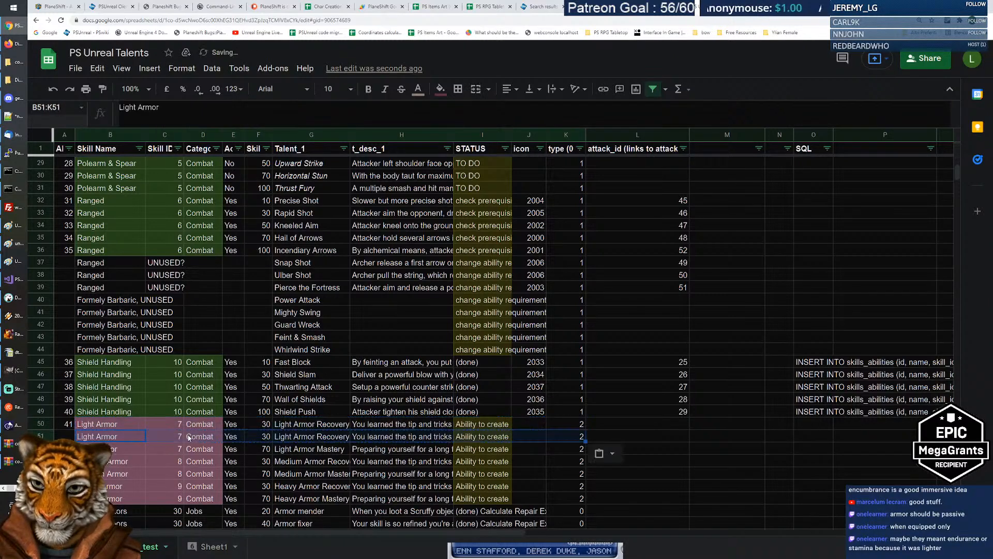
# Set the skill level of the duplicated Light Armor talent in row 51 to 50.
pyautogui.press('Right')
pyautogui.press('Right')
pyautogui.press('Right')
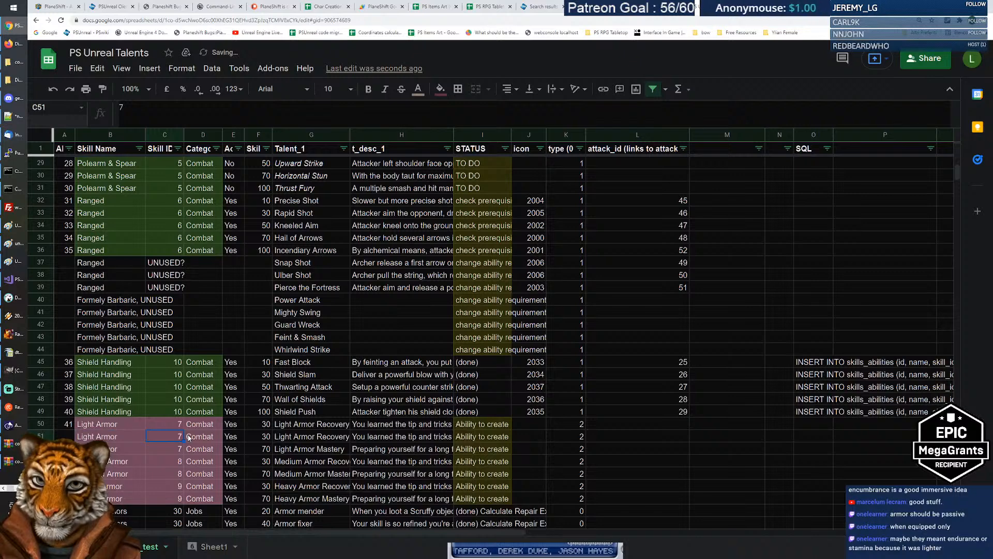
pyautogui.press('Left')
pyautogui.press('Left')
pyautogui.press('Left')
pyautogui.press('Right')
pyautogui.press('Right')
pyautogui.press('Right')
pyautogui.press('Right')
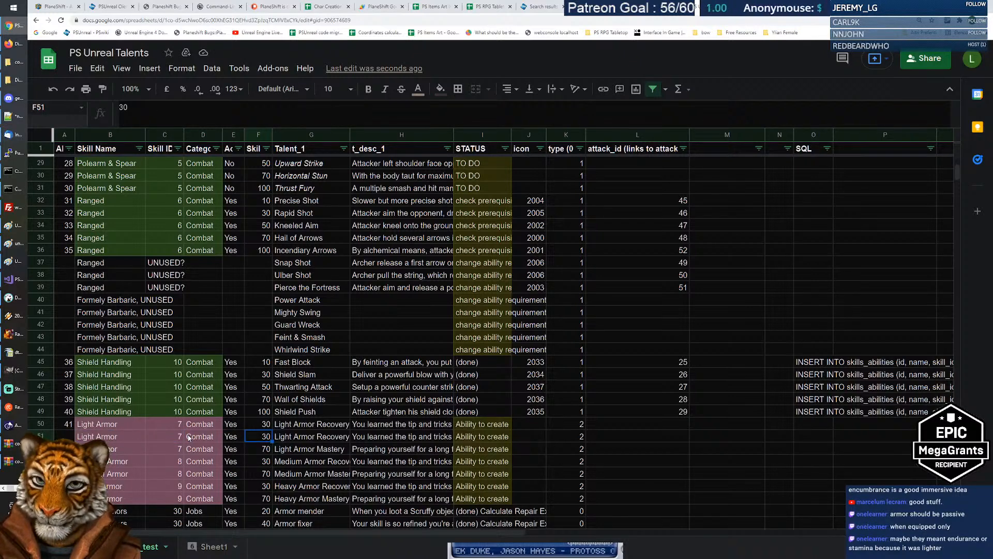
pyautogui.write('50')
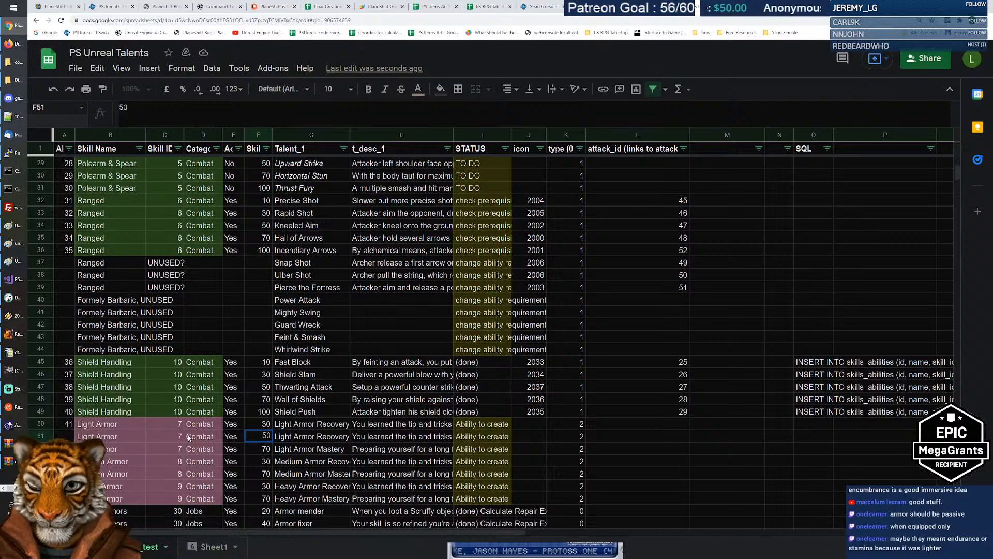
pyautogui.press('Tab')
# Rename the duplicated talent in row 51 to "Light Armor Meld".
pyautogui.press('Return')
pyautogui.hotkey('ctrl', 'shift', 'Left')
pyautogui.press('End')
pyautogui.hotkey('shift', 'Home')
pyautogui.press('Delete')
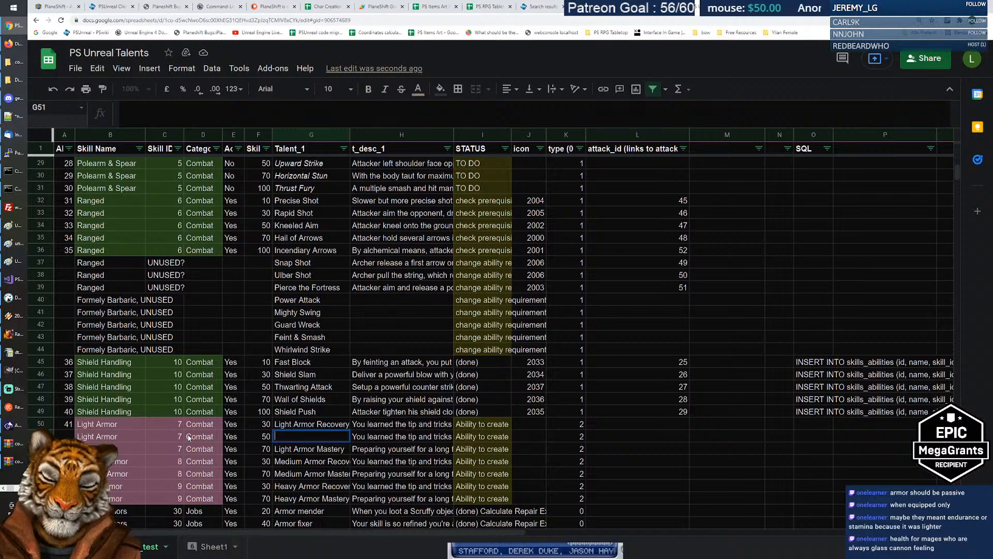
pyautogui.write('Meld')
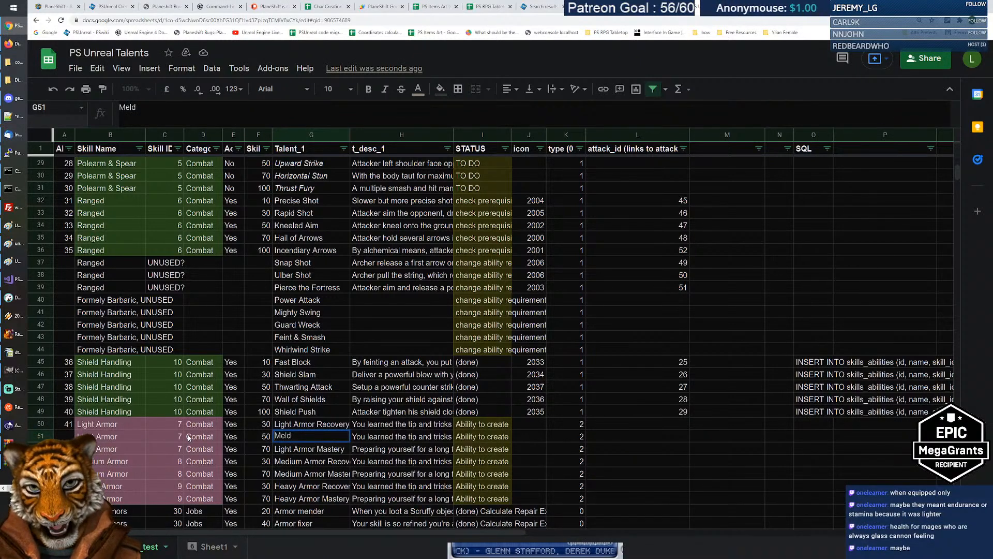
pyautogui.press('Home')
pyautogui.write('Armor')
pyautogui.press('Return')
pyautogui.press('Up')
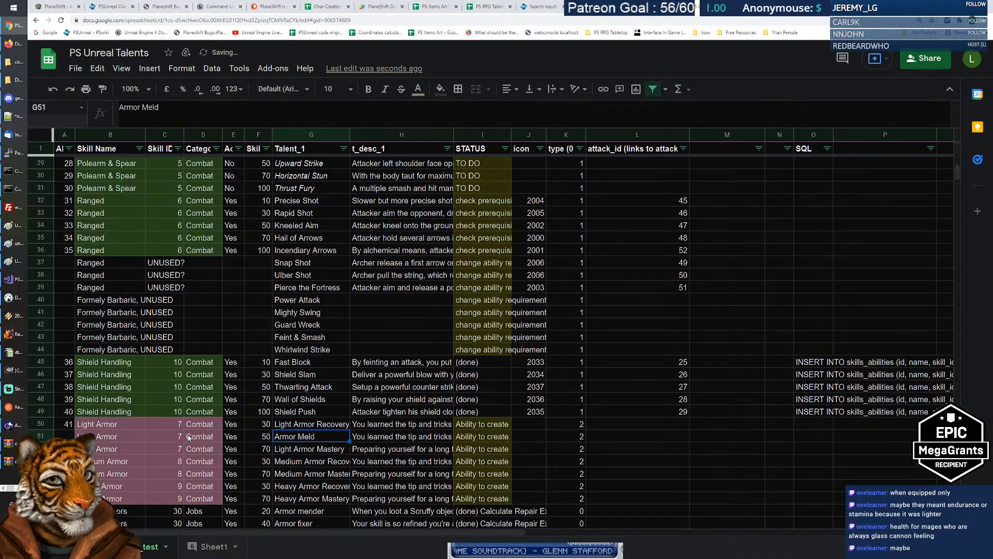
pyautogui.press('Return')
pyautogui.press('Home')
pyautogui.write('Light')
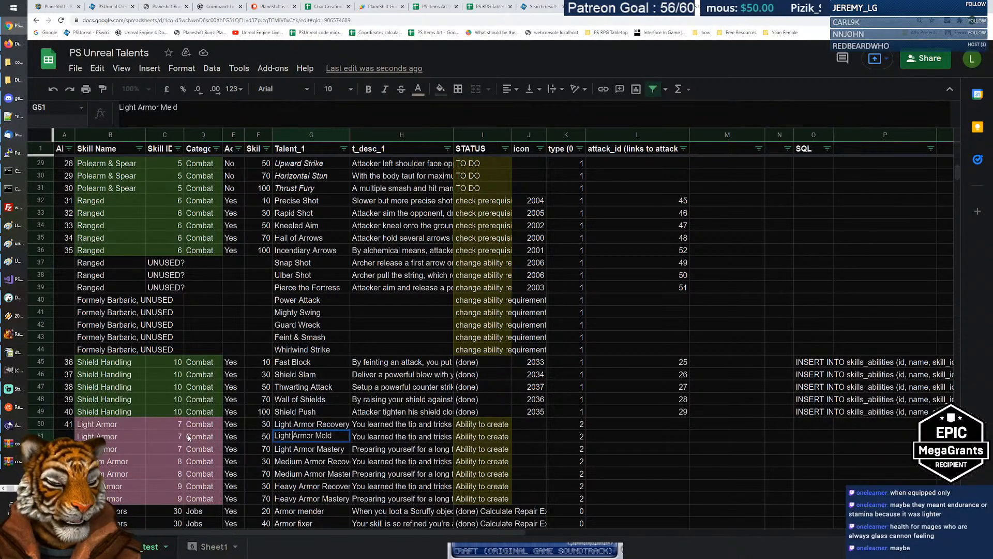
pyautogui.press('Tab')
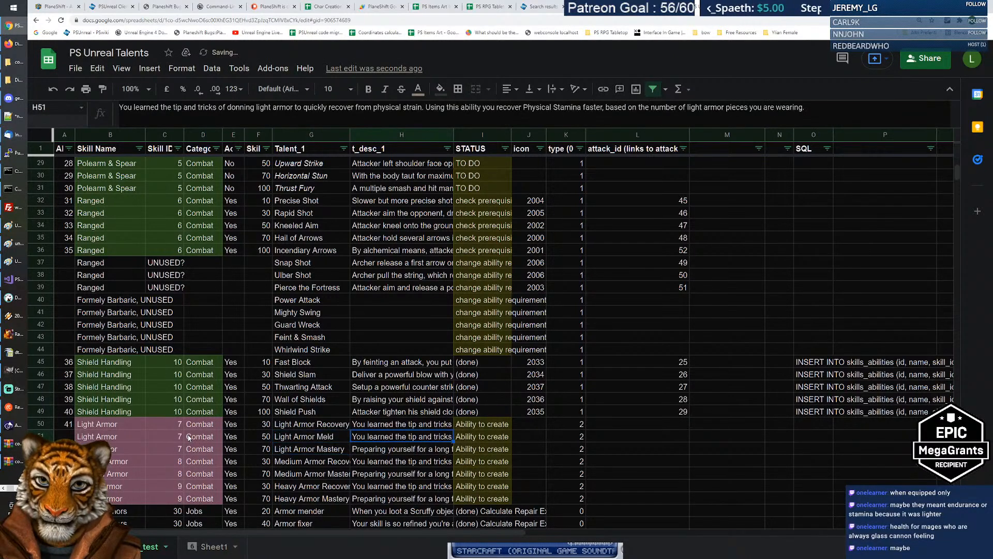
# Begin the Light Armor Meld description with "You have been wearing light armors so much that you", ahead of the copied text.
pyautogui.press('Return')
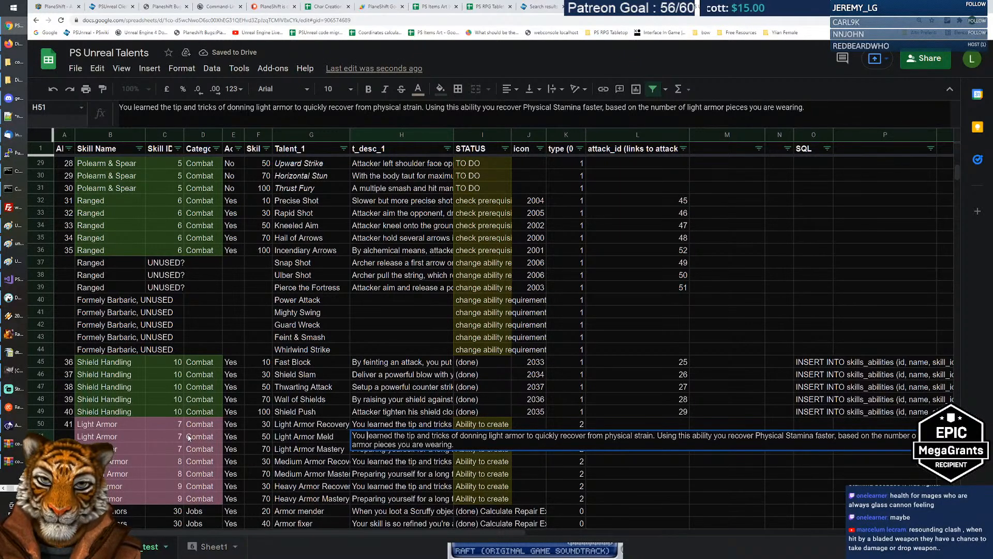
pyautogui.write('have been ')
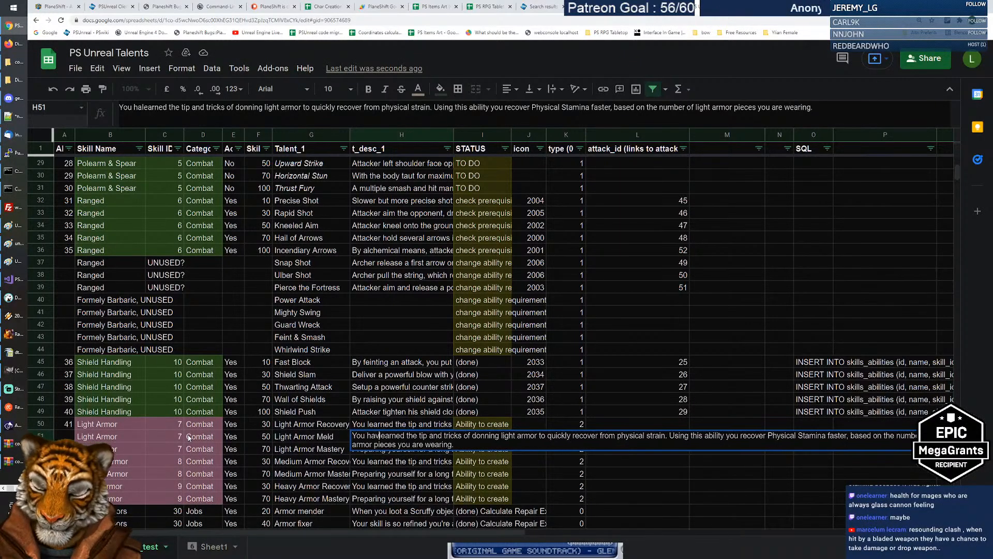
pyautogui.write('wearing ')
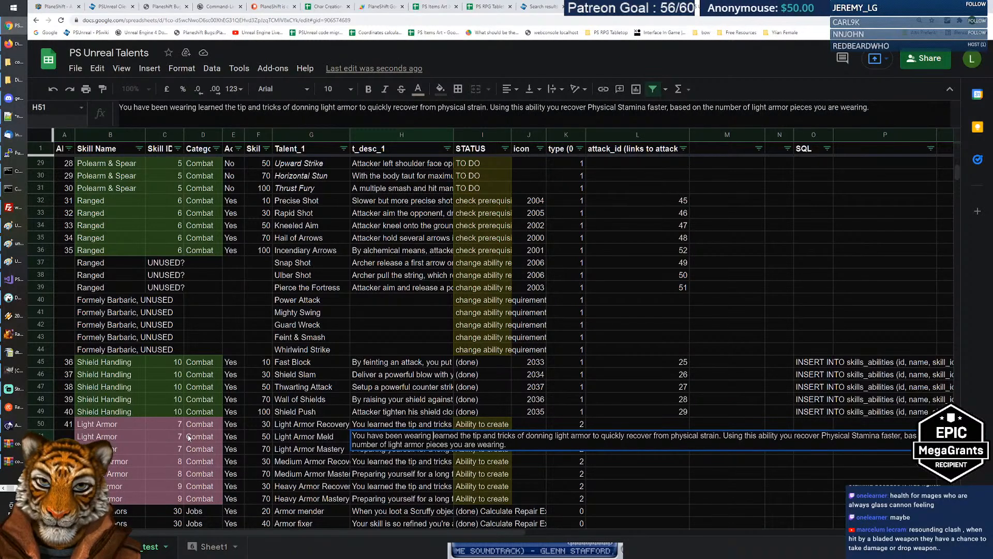
pyautogui.write('light armor')
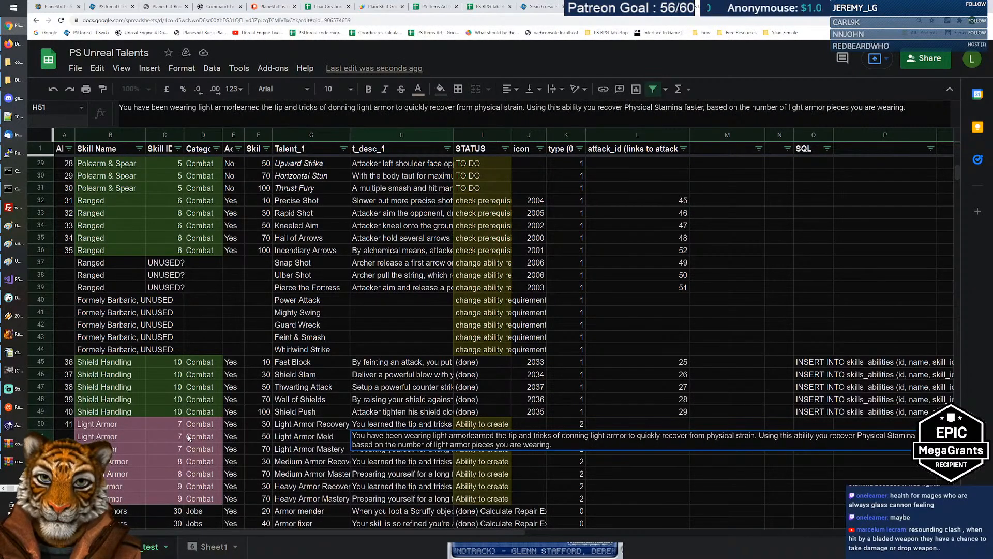
pyautogui.write('s so m')
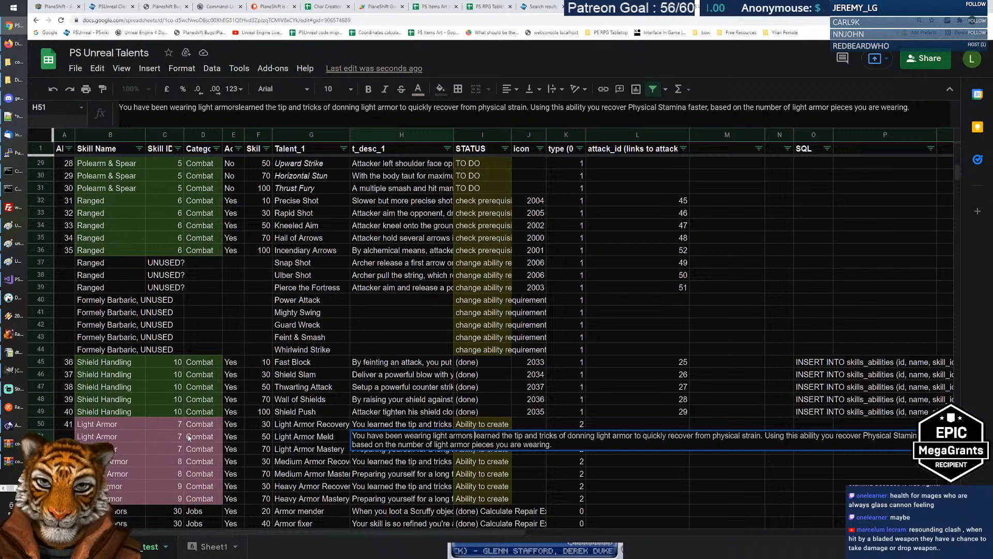
pyautogui.write('uch that you ')
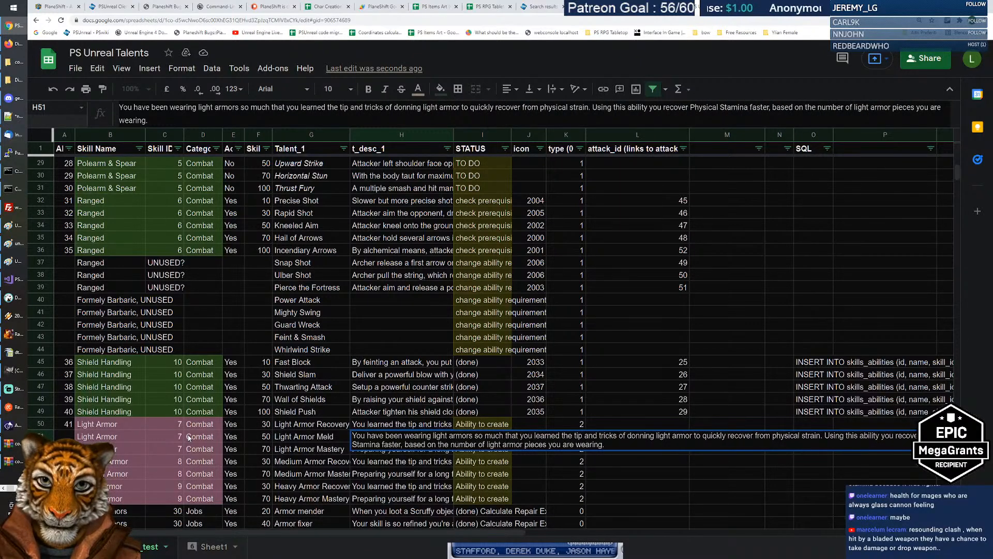
# Continue the description with "do not feel anymore their weight, they are part of your body." and delete the leftover copied text.
pyautogui.write("don'")
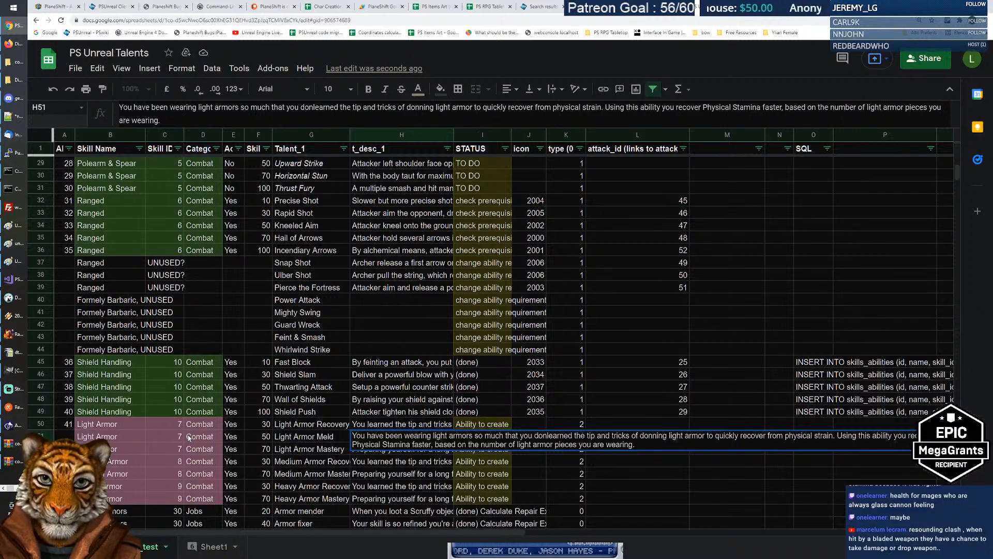
pyautogui.press('BackSpace')
pyautogui.press('BackSpace')
pyautogui.write('no')
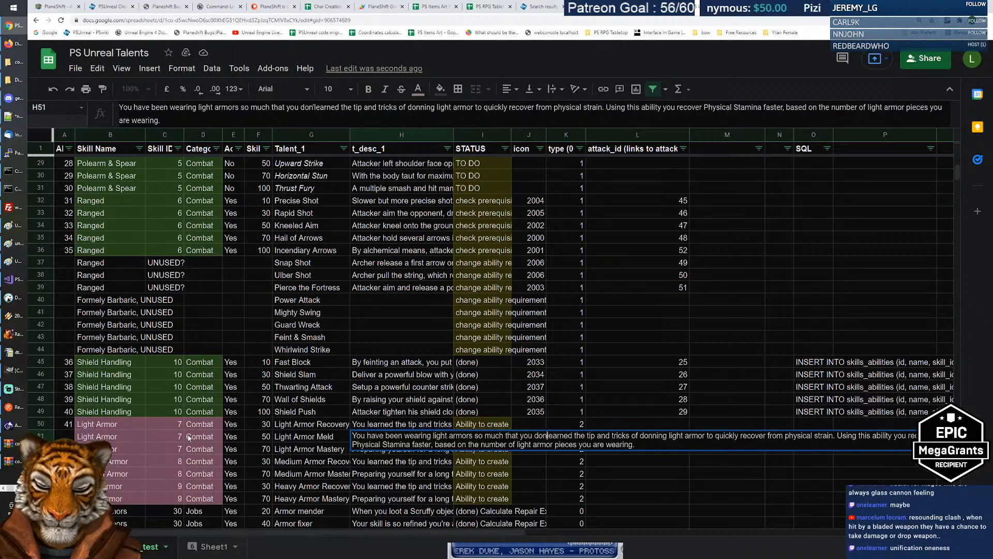
pyautogui.write('t feel anymore ')
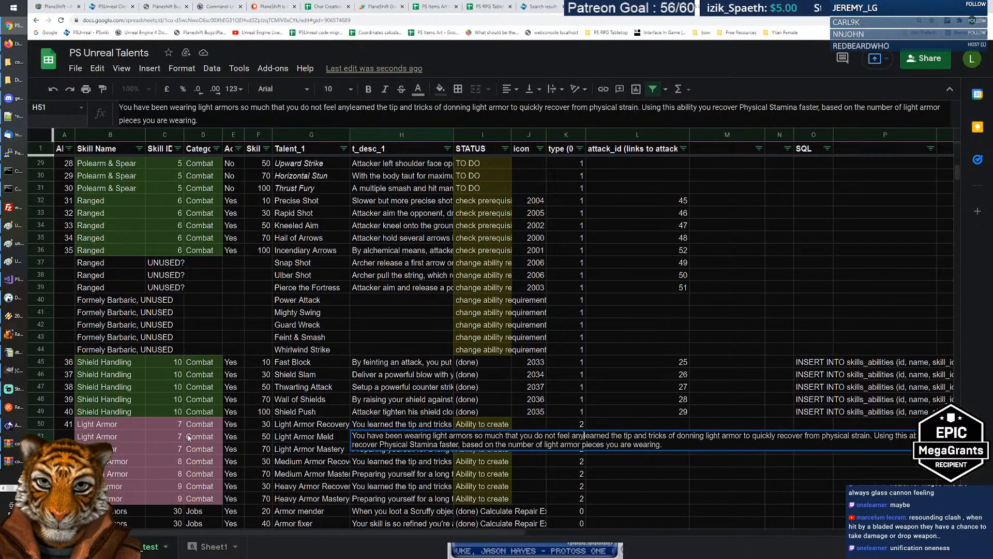
pyautogui.write('their ')
pyautogui.write('weight, they ')
pyautogui.write('are part ')
pyautogui.write('of your body')
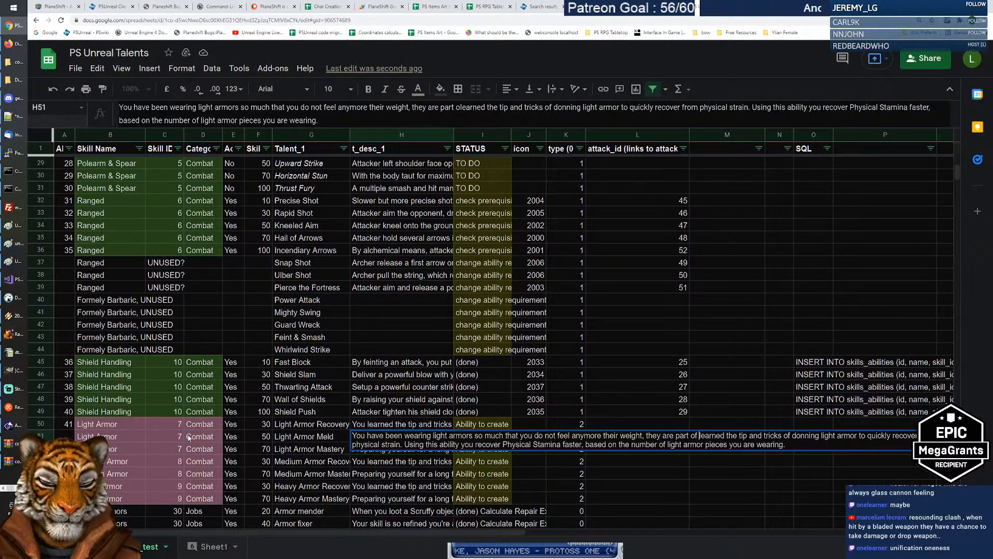
pyautogui.write('.')
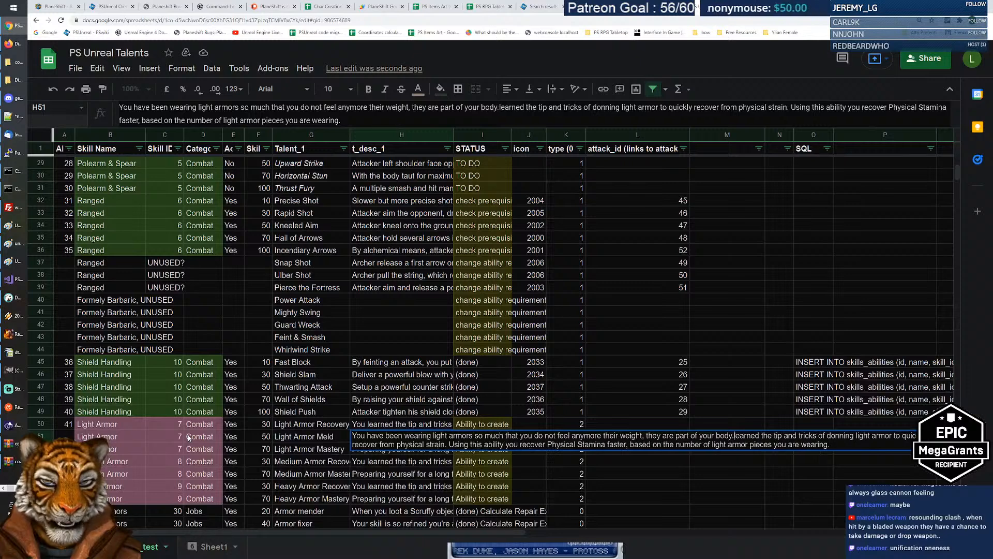
pyautogui.hotkey('ctrl', 'shift', 'End')
pyautogui.press('Delete')
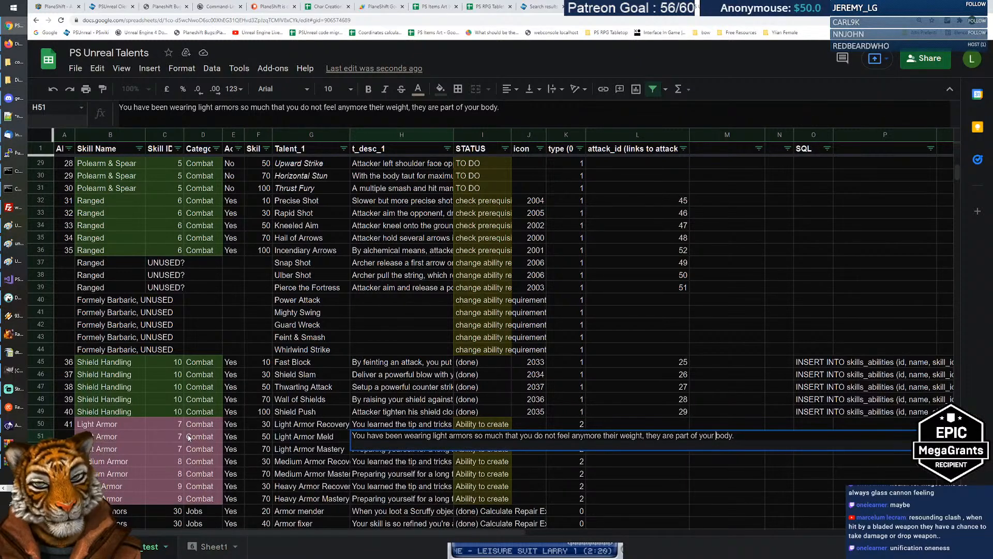
# Reword "they are part of your body" in the Light Armor Meld description as "those are somehow part of your body".
pyautogui.press('BackSpace')
pyautogui.press('BackSpace')
pyautogui.press('BackSpace')
pyautogui.write('hose')
pyautogui.hotkey('ctrl', 'Right')
pyautogui.hotkey('ctrl', 'Right')
pyautogui.write('somehow')
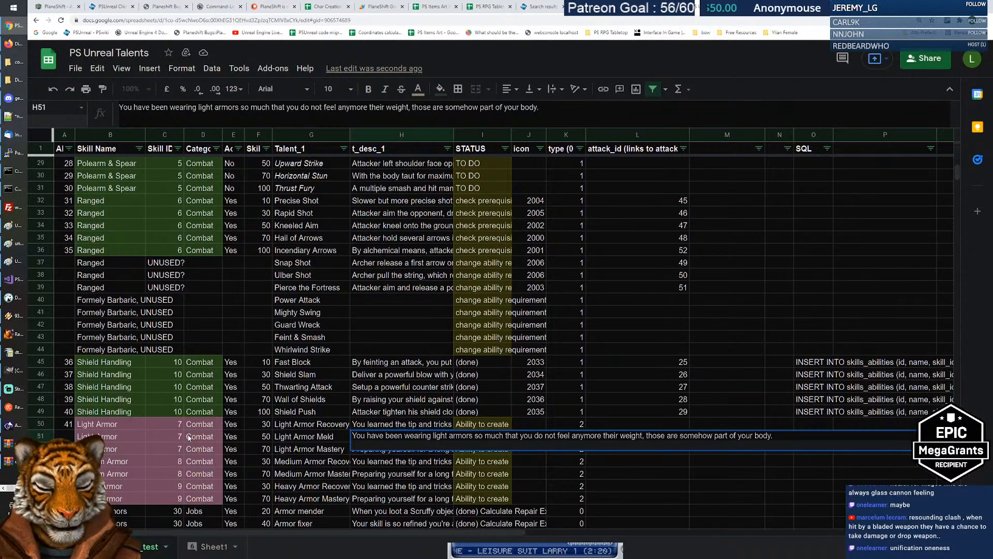
pyautogui.write('30')
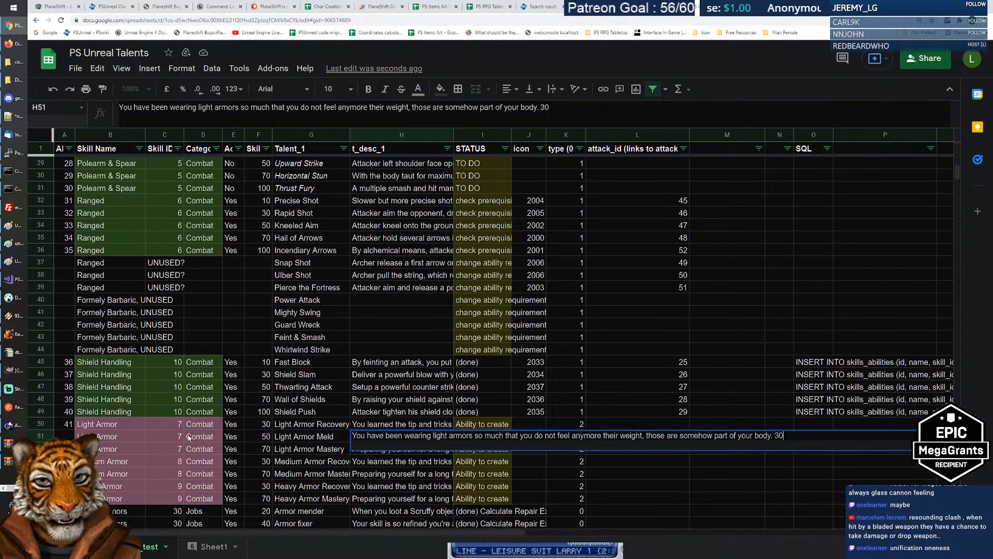
pyautogui.write('%')
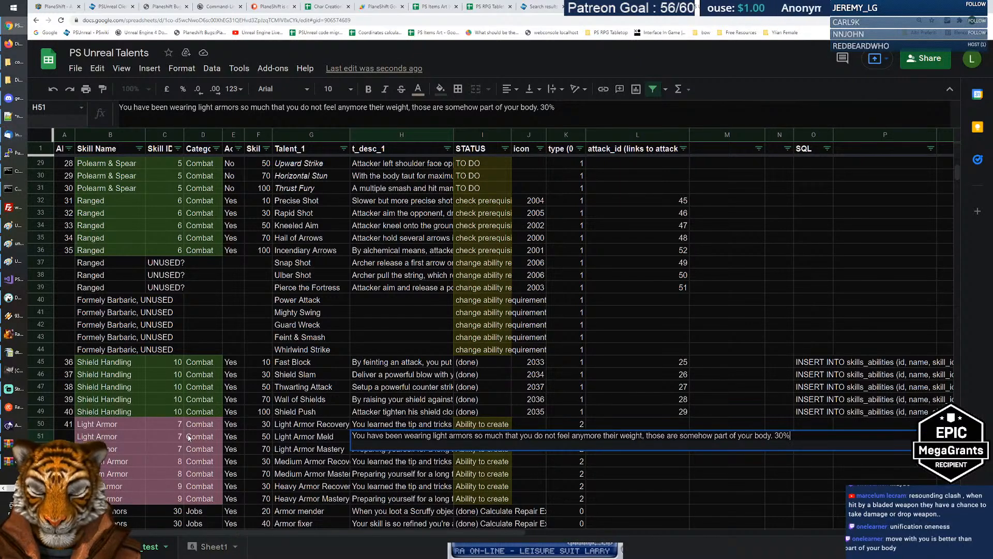
pyautogui.write(' aror')
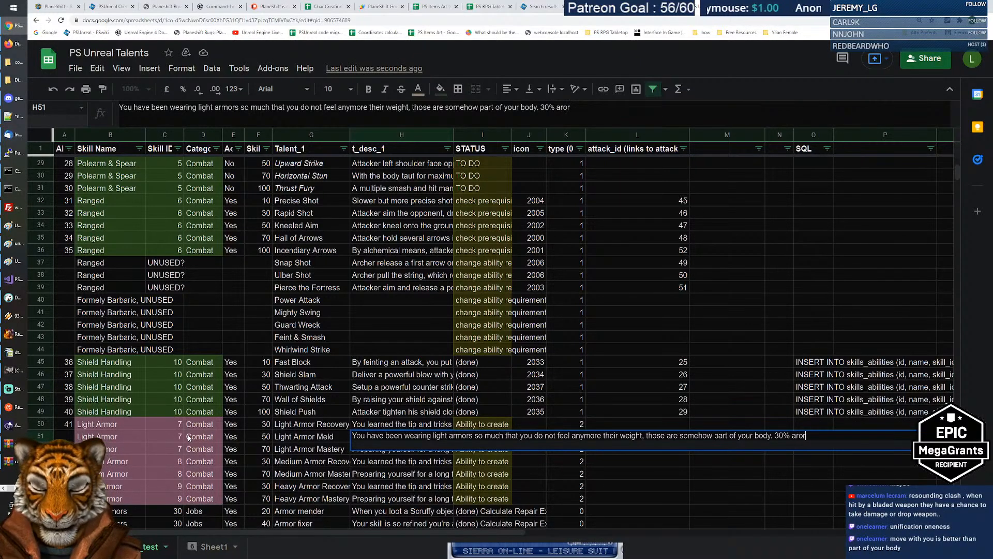
pyautogui.press('BackSpace')
pyautogui.press('BackSpace')
pyautogui.write('mor')
pyautogui.press('BackSpace')
pyautogui.press('BackSpace')
pyautogui.press('BackSpace')
pyautogui.press('BackSpace')
pyautogui.press('BackSpace')
pyautogui.press('BackSpace')
pyautogui.press('BackSpace')
pyautogui.press('BackSpace')
pyautogui.press('BackSpace')
pyautogui.press('BackSpace')
# Add "50% armor weight removed" at the end of the Light Armor Meld description.
pyautogui.write('50% armo')
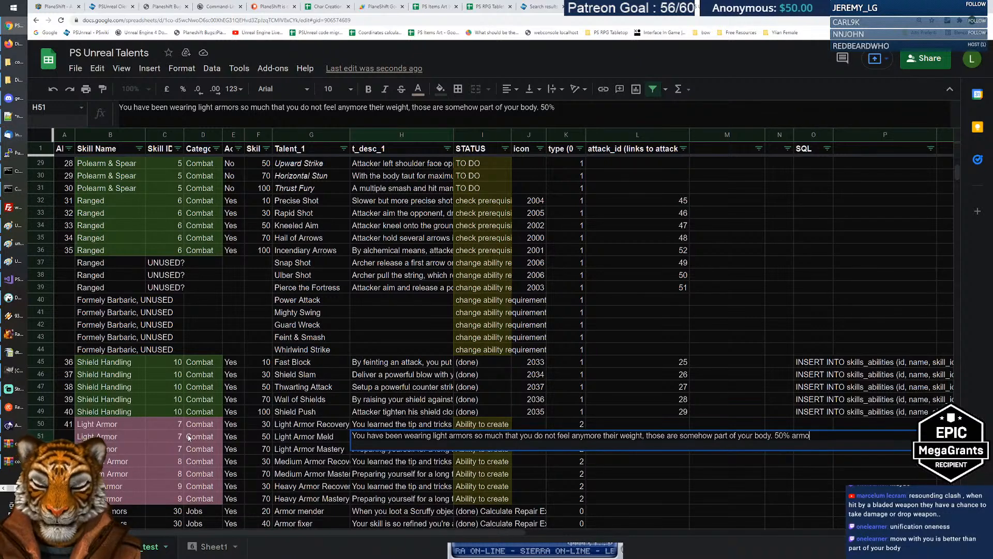
pyautogui.write('r weight removed')
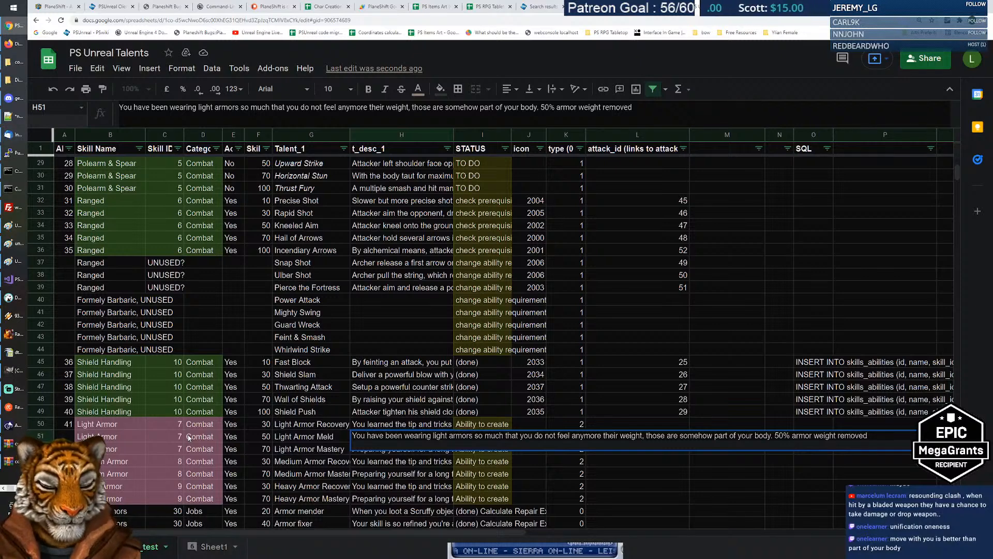
pyautogui.press('Return')
pyautogui.press('Up')
pyautogui.press('Left')
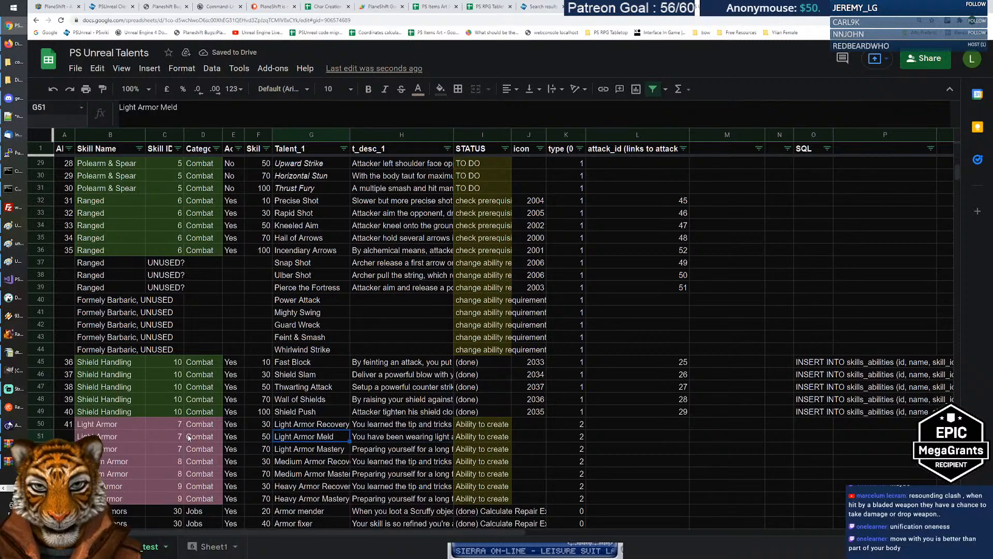
pyautogui.press('Right')
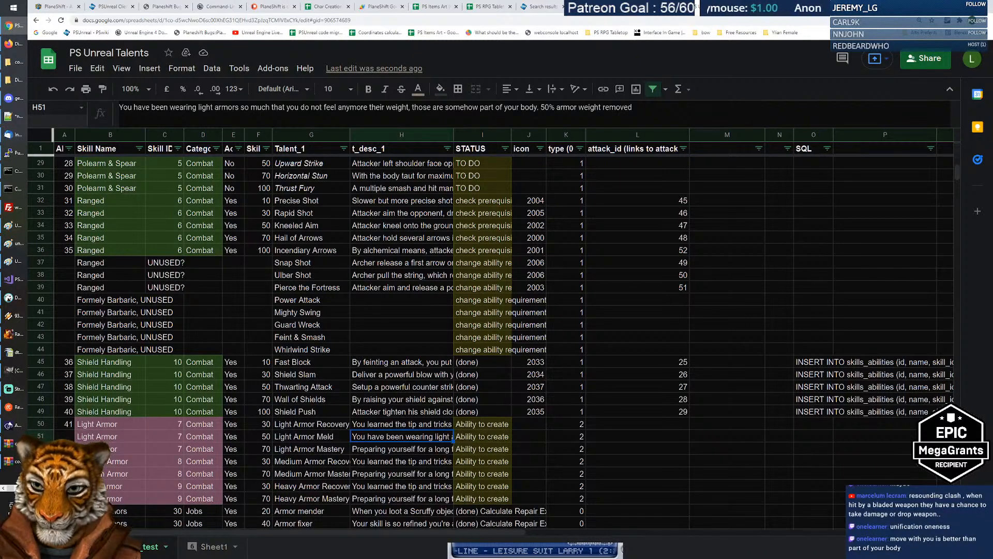
# Insert a blank row above the Medium Armor Mastery talent and another above the Heavy Armor Mastery talent.
pyautogui.click(41, 473)
pyautogui.rightClick(40, 473)
pyautogui.click(77, 207)
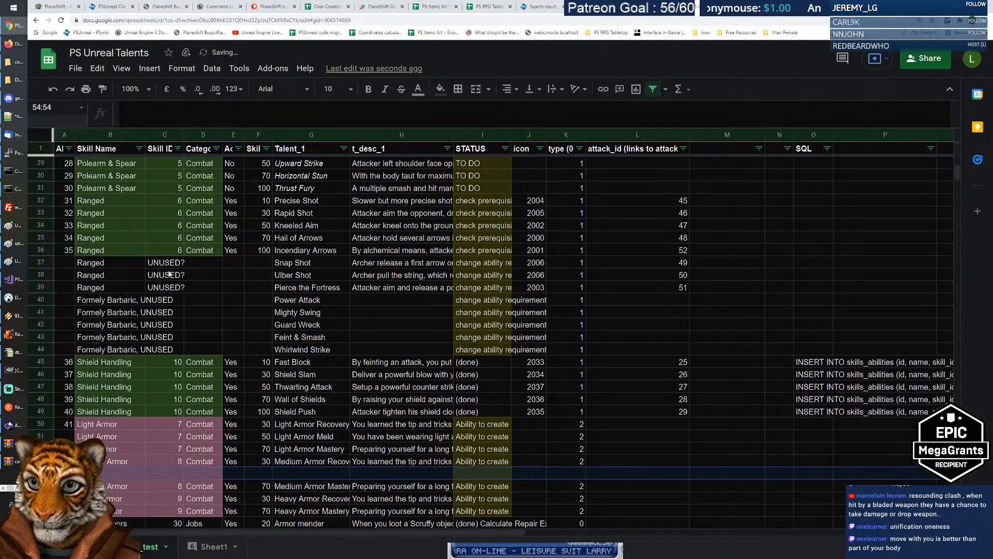
pyautogui.scroll(-2, 331, 426)
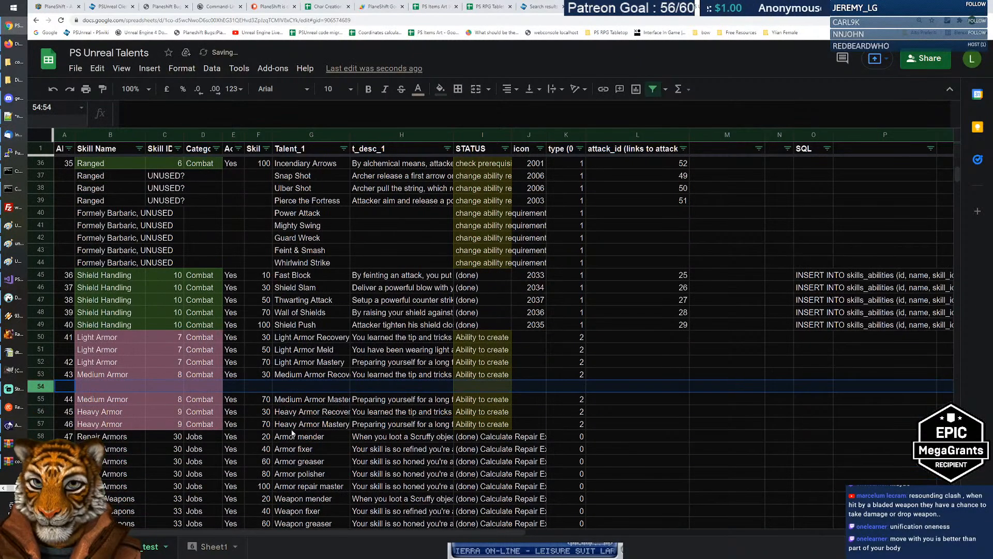
pyautogui.rightClick(39, 423)
pyautogui.click(96, 158)
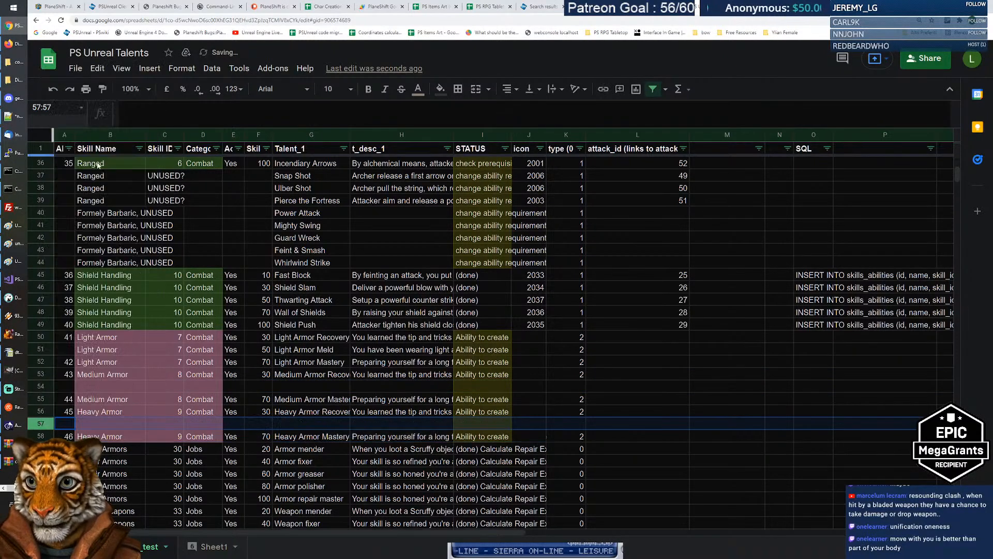
# Copy the skill names Medium Armor and Heavy Armor into blank rows 54 and 57 from the rows above them.
pyautogui.press('Up')
pyautogui.press('Up')
pyautogui.press('Up')
pyautogui.press('Up')
pyautogui.hotkey('ctrl', 'c')
pyautogui.press('Down')
pyautogui.hotkey('ctrl', 'v')
pyautogui.press('Down')
pyautogui.press('Down')
pyautogui.hotkey('ctrl', 'c')
pyautogui.press('Down')
pyautogui.hotkey('ctrl', 'v')
# Copy the skill ID, Combat category and Yes flag of the Medium Armor talent in row 53 into row 54.
pyautogui.press('Right')
pyautogui.press('Up')
pyautogui.press('Up')
pyautogui.press('Up')
pyautogui.press('Up')
pyautogui.hotkey('shift', 'Right')
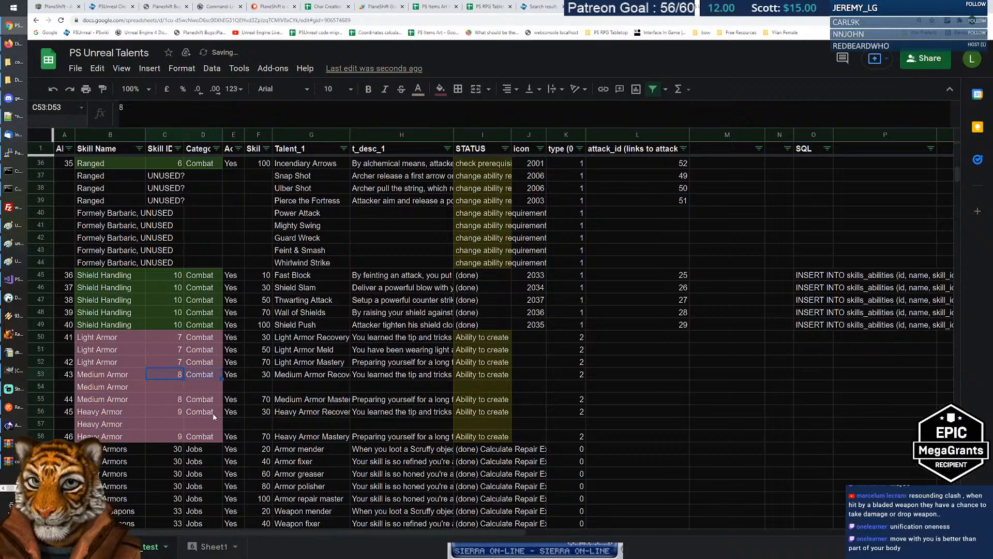
pyautogui.hotkey('shift', 'Right')
pyautogui.hotkey('ctrl', 'c')
pyautogui.press('Down')
pyautogui.hotkey('ctrl', 'v')
# Copy the skill ID, Combat category and Yes flag of the Heavy Armor talent in row 56 into row 57.
pyautogui.press('Down')
pyautogui.press('Down')
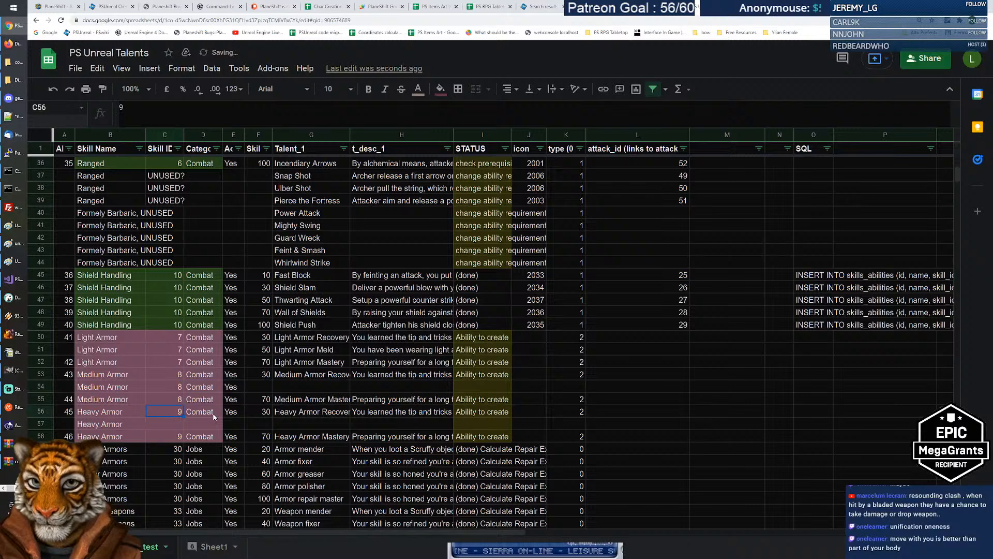
pyautogui.hotkey('shift', 'Right')
pyautogui.hotkey('shift', 'Right')
pyautogui.hotkey('ctrl', 'c')
pyautogui.press('Down')
pyautogui.hotkey('ctrl', 'v')
pyautogui.press('Right')
pyautogui.press('Right')
pyautogui.press('Right')
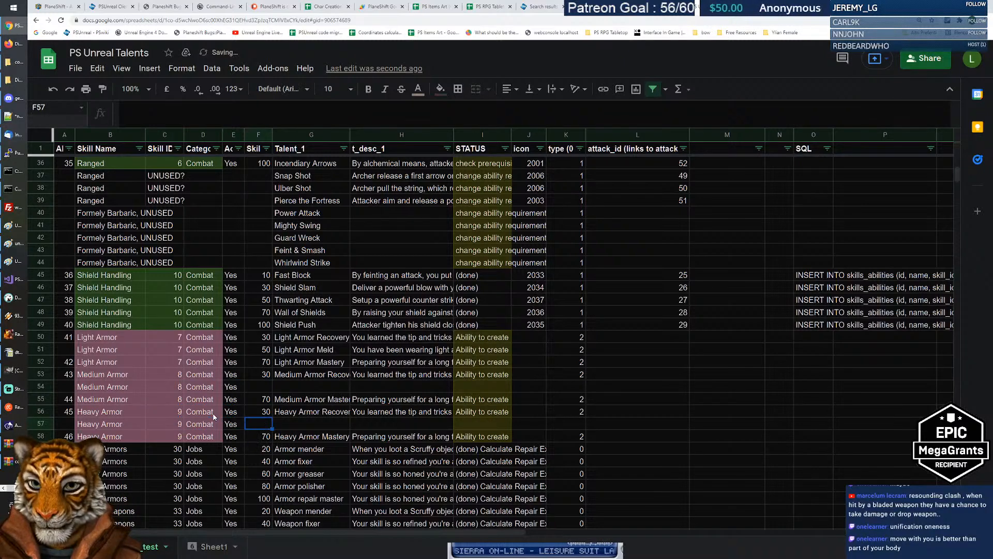
pyautogui.press('Up')
pyautogui.press('Up')
pyautogui.press('Up')
pyautogui.press('Down')
pyautogui.press('Down')
pyautogui.press('Right')
pyautogui.press('Right')
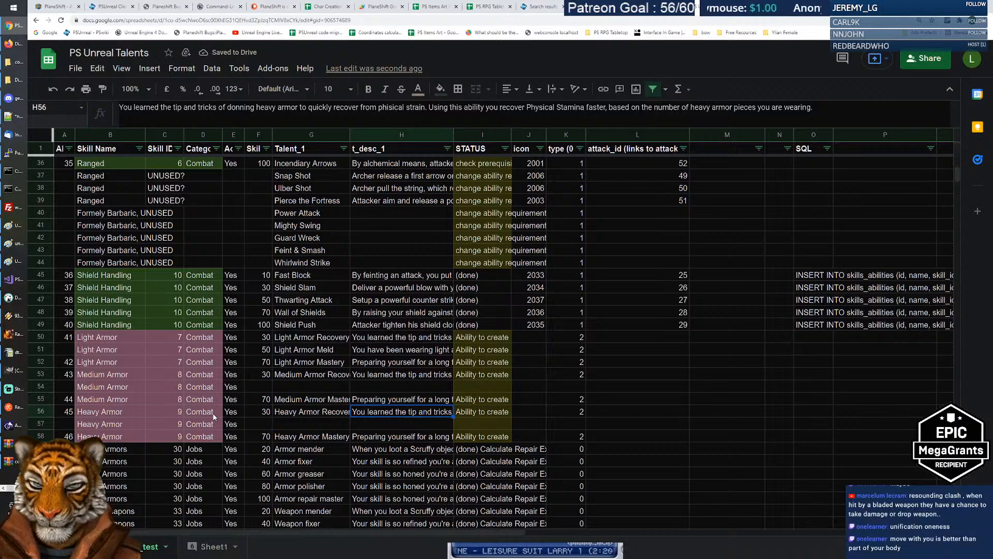
# Replace "part of your body" with "moving with you" in the Light Armor Meld description.
pyautogui.press('Left')
pyautogui.press('Left')
pyautogui.press('Up')
pyautogui.press('Up')
pyautogui.press('Up')
pyautogui.press('Up')
pyautogui.press('Up')
pyautogui.press('Right')
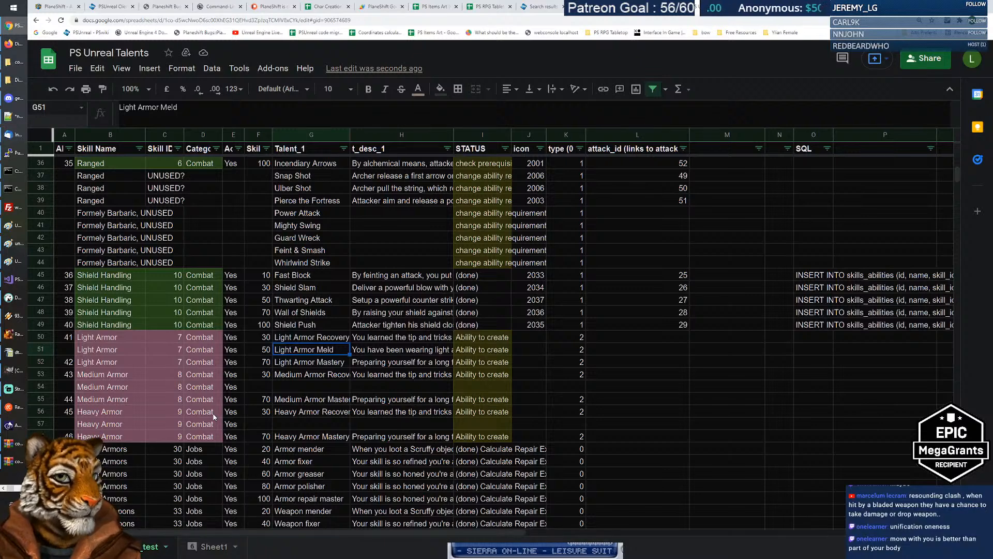
pyautogui.press('Right')
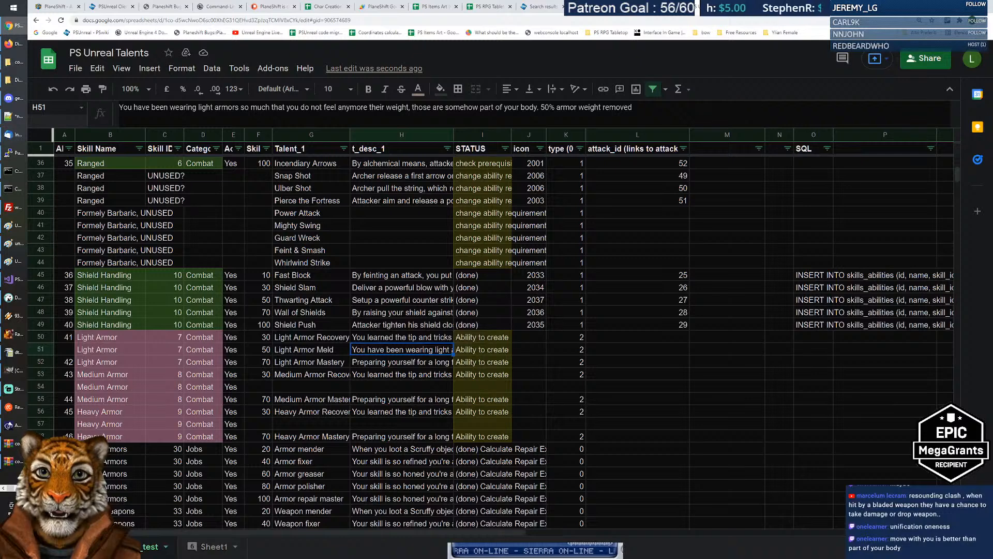
pyautogui.moveTo(480, 107); pyautogui.dragTo(537, 107)
pyautogui.write('moving with youy')
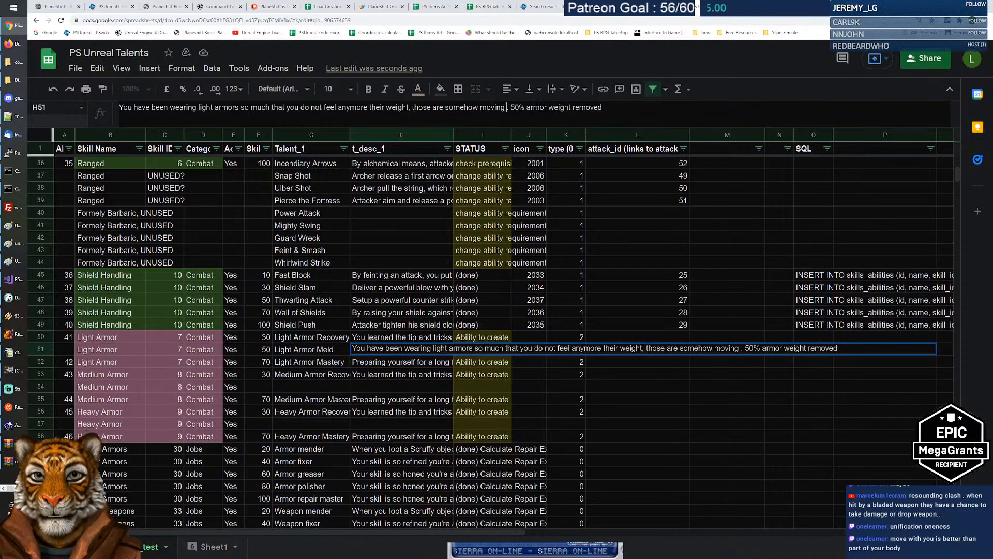
pyautogui.press('BackSpace')
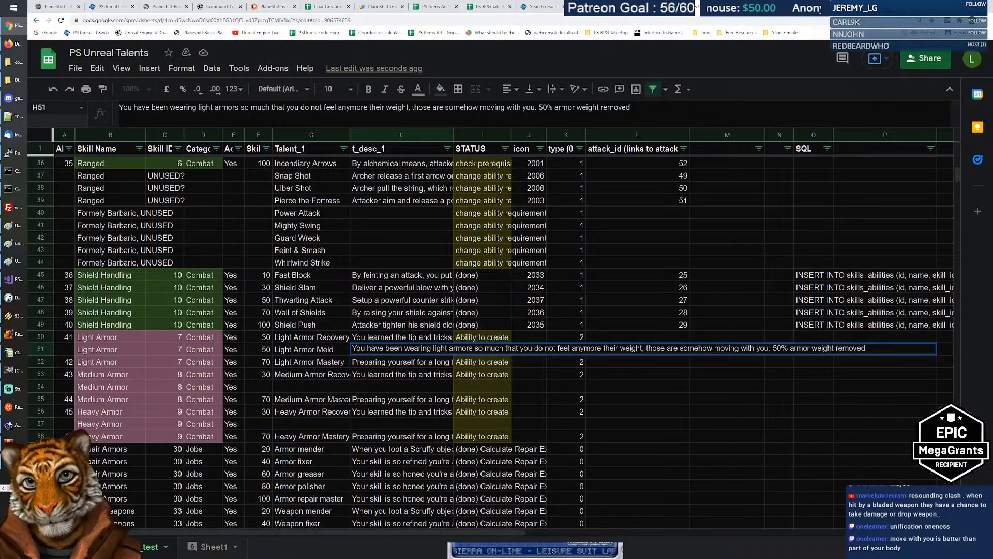
pyautogui.press('Return')
pyautogui.click(401, 350)
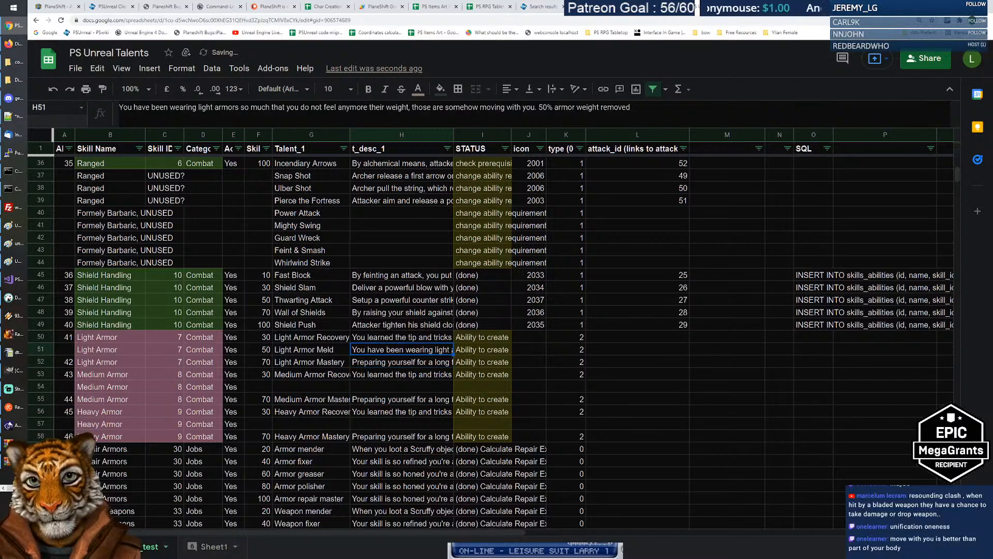
# Set the type of the Light Armor Meld talent to 0.
pyautogui.press('Right')
pyautogui.press('Right')
pyautogui.press('Right')
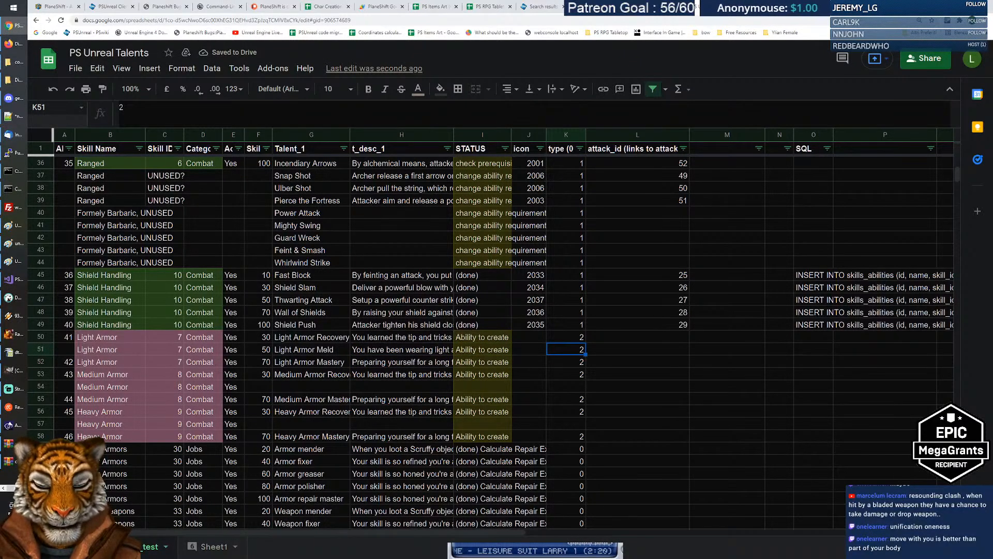
pyautogui.write('0')
pyautogui.press('Return')
pyautogui.click(566, 350)
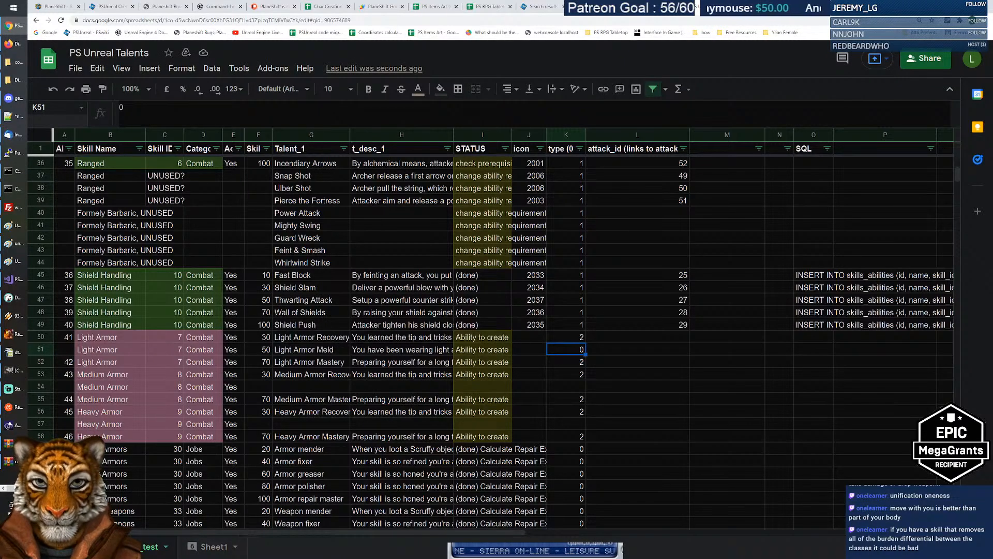
pyautogui.press('Up')
pyautogui.press('Left')
pyautogui.press('Left')
pyautogui.press('Left')
pyautogui.press('Left')
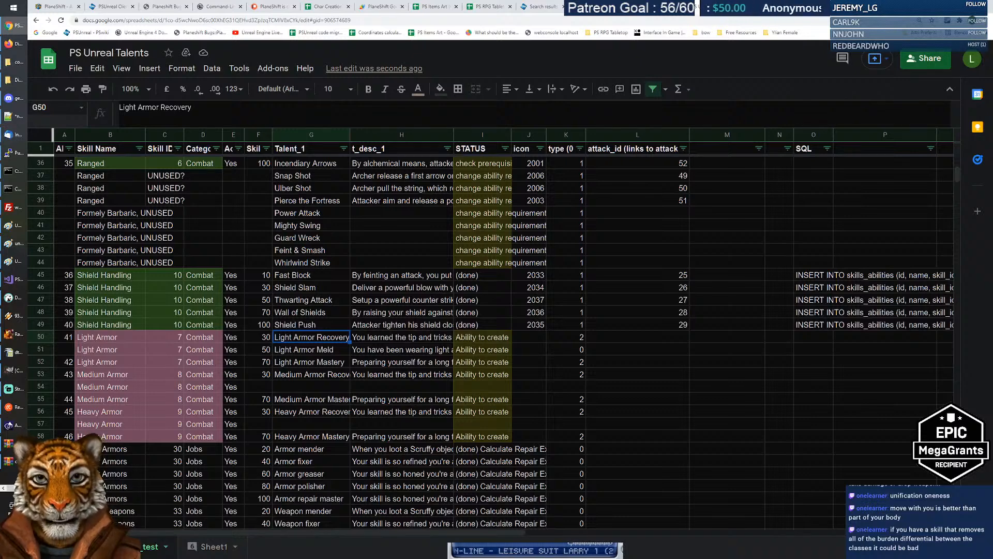
pyautogui.press('Right')
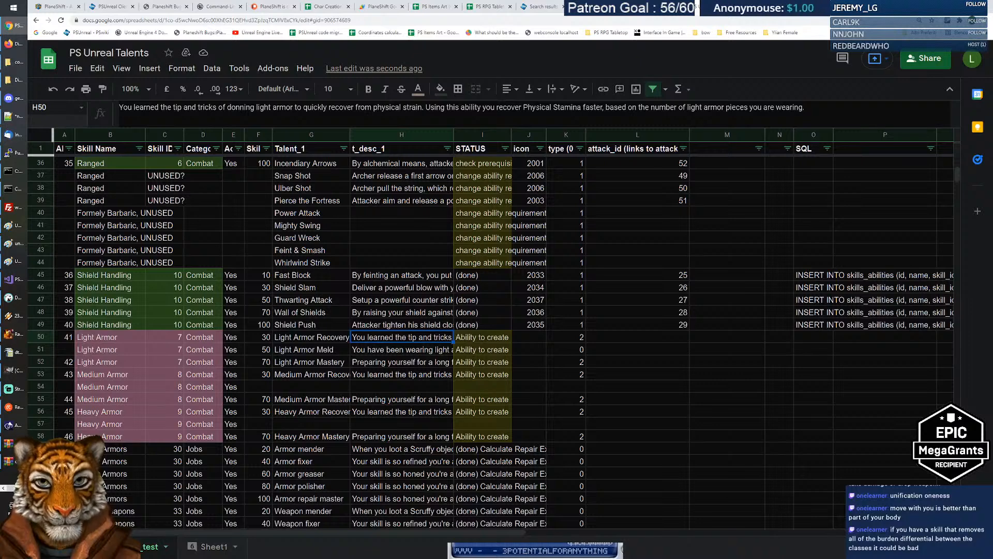
pyautogui.press('Right')
pyautogui.press('Right')
pyautogui.press('Right')
pyautogui.write('1')
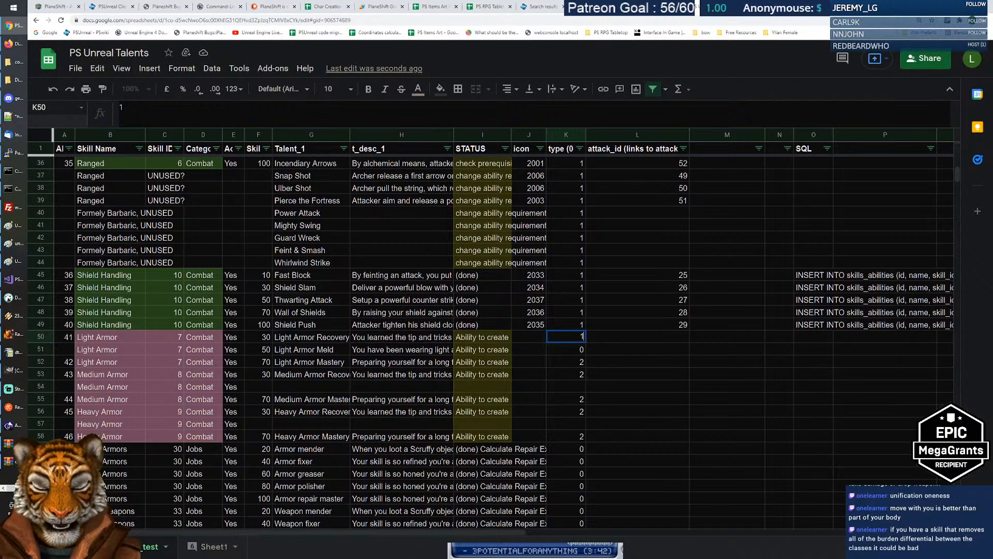
pyautogui.press('Escape')
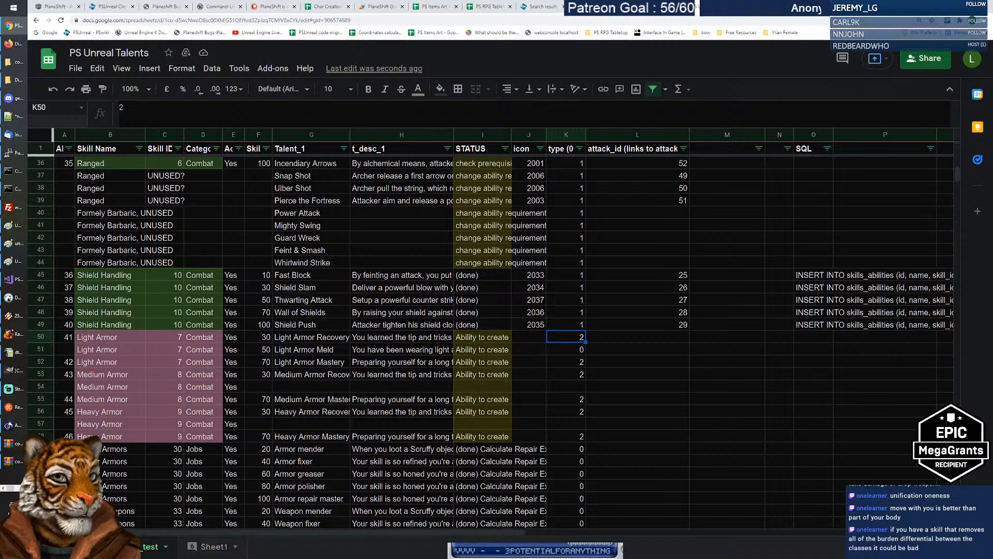
# Check the type of the Heavy Armor Recovery talent in row 56.
pyautogui.press('Left')
pyautogui.press('Left')
pyautogui.press('Left')
pyautogui.press('Left')
pyautogui.press('Down')
pyautogui.press('Down')
pyautogui.press('Down')
pyautogui.press('Down')
pyautogui.press('Down')
pyautogui.press('Down')
pyautogui.press('Down')
pyautogui.press('Up')
pyautogui.press('Right')
pyautogui.press('Right')
pyautogui.press('Right')
pyautogui.press('Right')
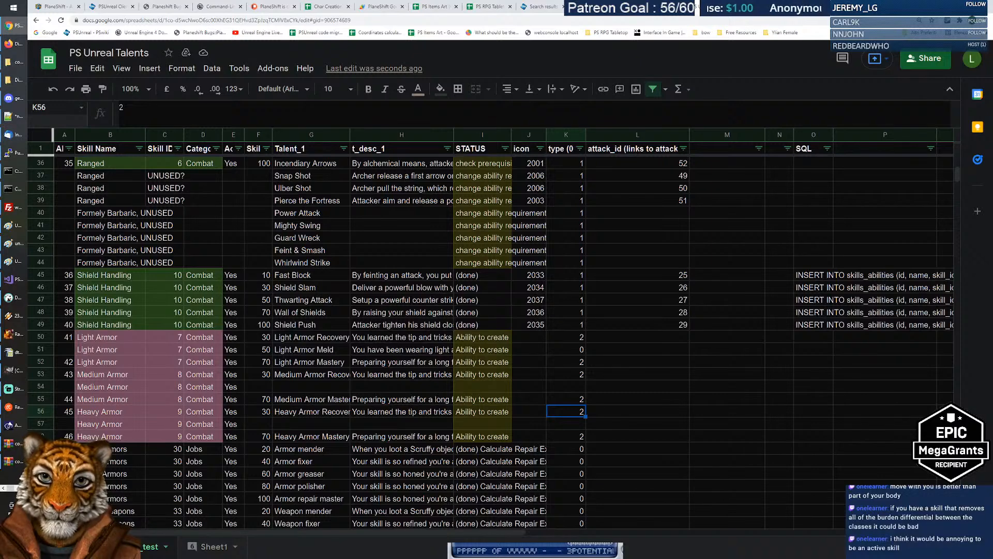
# Review the description and type of the Light Armor Recovery talent in row 50.
pyautogui.press('Left')
pyautogui.press('Left')
pyautogui.press('Left')
pyautogui.press('Left')
pyautogui.press('Up')
pyautogui.press('Up')
pyautogui.press('Up')
pyautogui.press('Up')
pyautogui.press('Up')
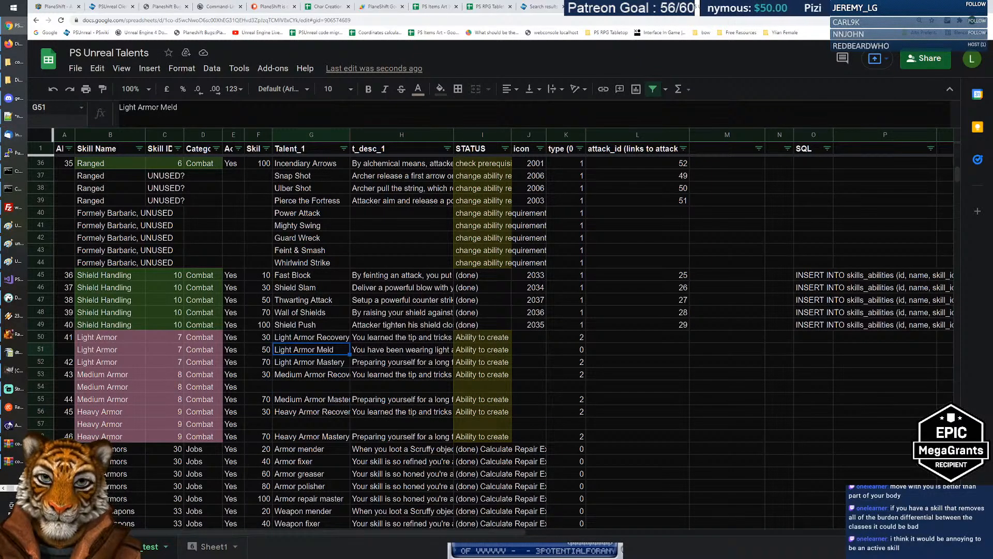
pyautogui.press('Right')
pyautogui.press('Up')
pyautogui.press('Left')
pyautogui.press('Right')
pyautogui.press('Right')
pyautogui.press('Right')
pyautogui.press('Right')
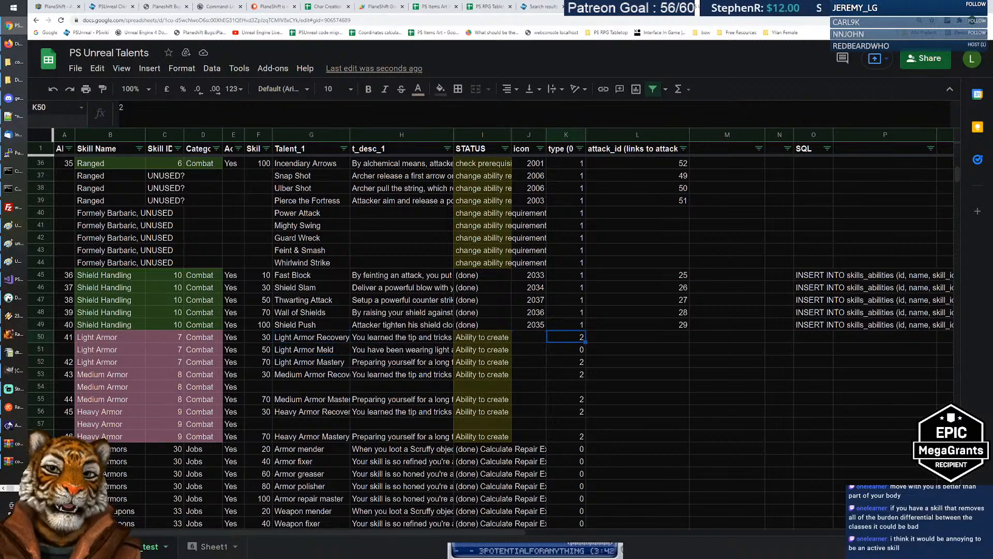
pyautogui.press('Left')
pyautogui.press('Left')
pyautogui.press('Left')
pyautogui.press('Left')
pyautogui.press('Right')
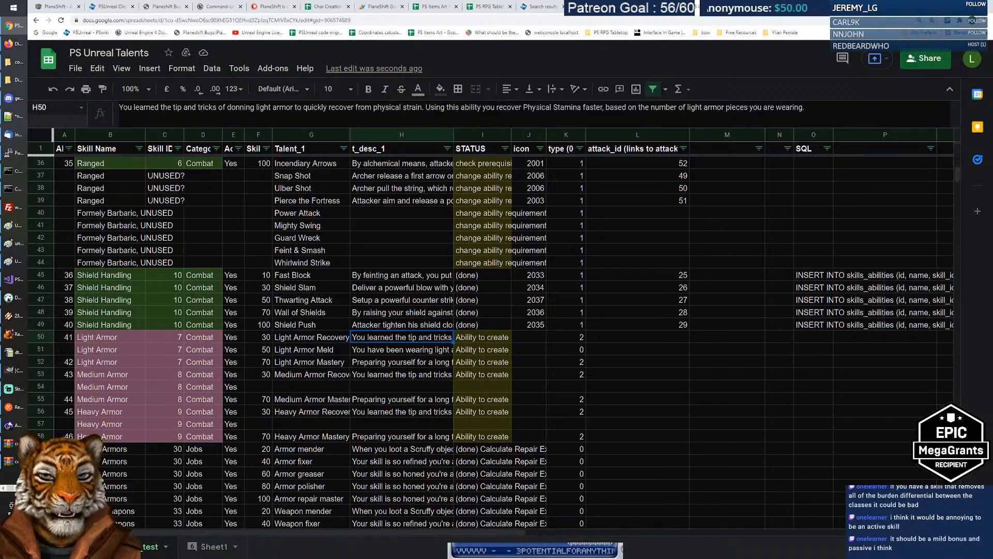
pyautogui.press('Left')
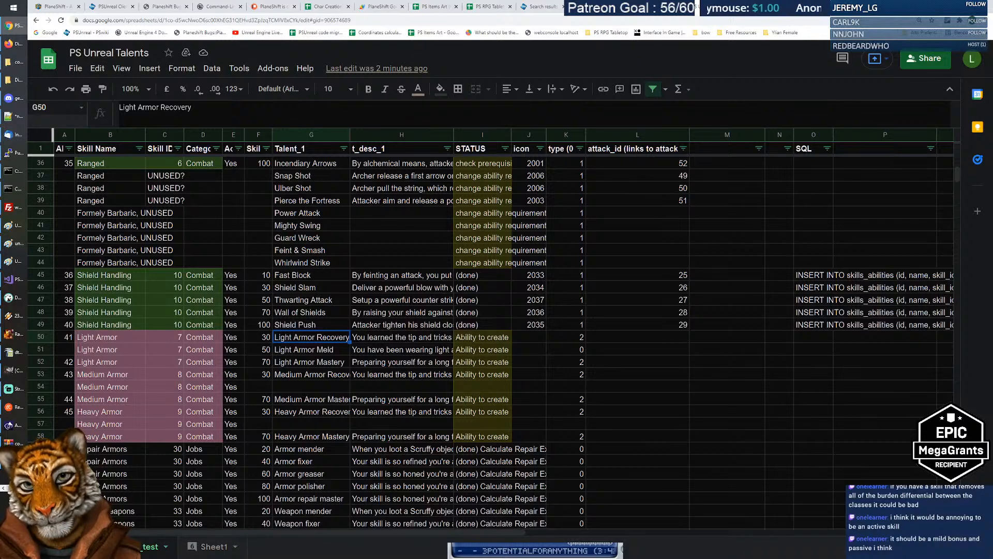
pyautogui.press('Right')
pyautogui.press('Right')
pyautogui.press('Right')
pyautogui.press('Left')
pyautogui.press('Left')
pyautogui.press('Left')
pyautogui.press('Left')
pyautogui.press('Right')
pyautogui.press('Right')
pyautogui.press('Right')
pyautogui.press('Right')
pyautogui.press('Left')
pyautogui.press('Left')
pyautogui.press('Left')
pyautogui.press('Right')
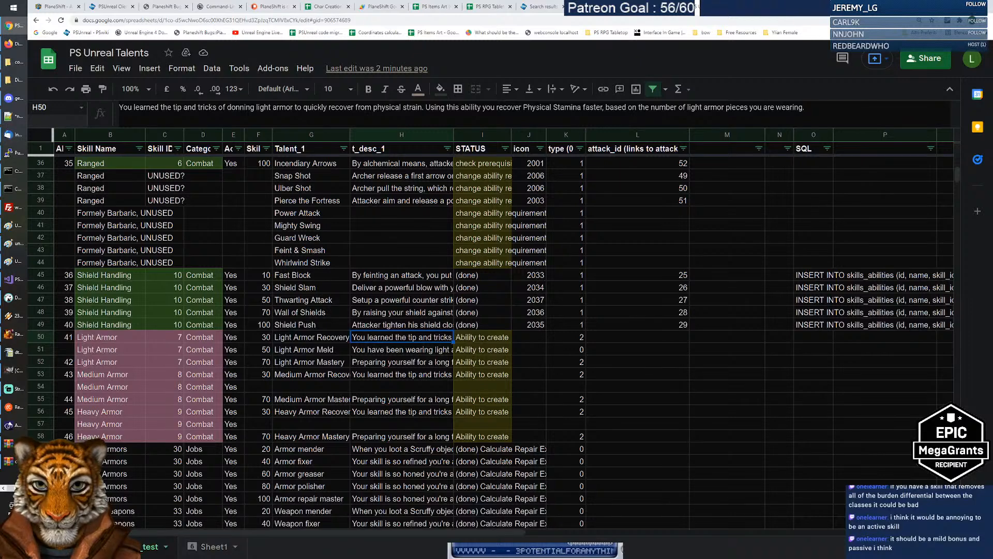
pyautogui.click(311, 337)
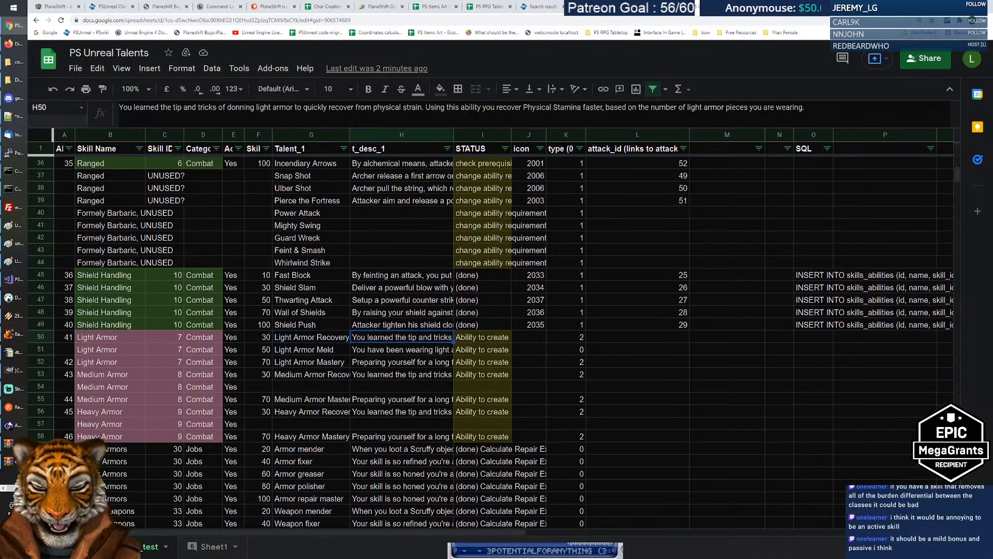
pyautogui.press('Right')
pyautogui.press('Right')
pyautogui.press('Right')
pyautogui.press('Right')
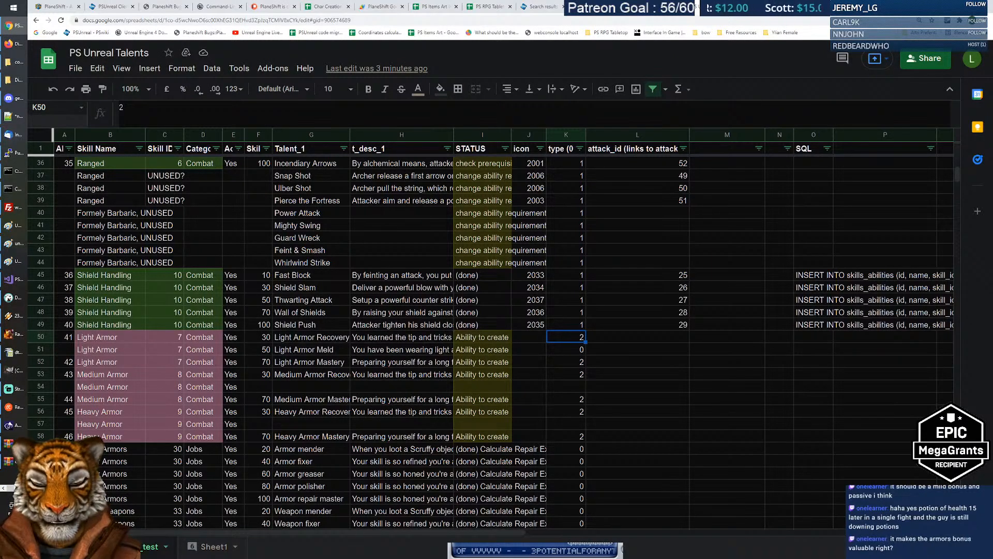
# Examine the name, description, status and type of the Light Armor Meld talent in row 51.
pyautogui.click(569, 351)
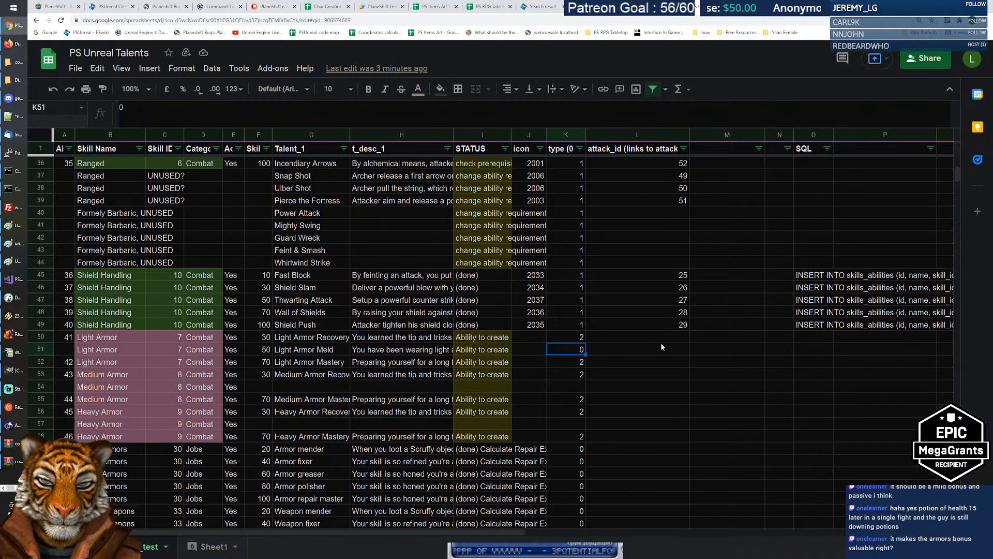
pyautogui.press('Left')
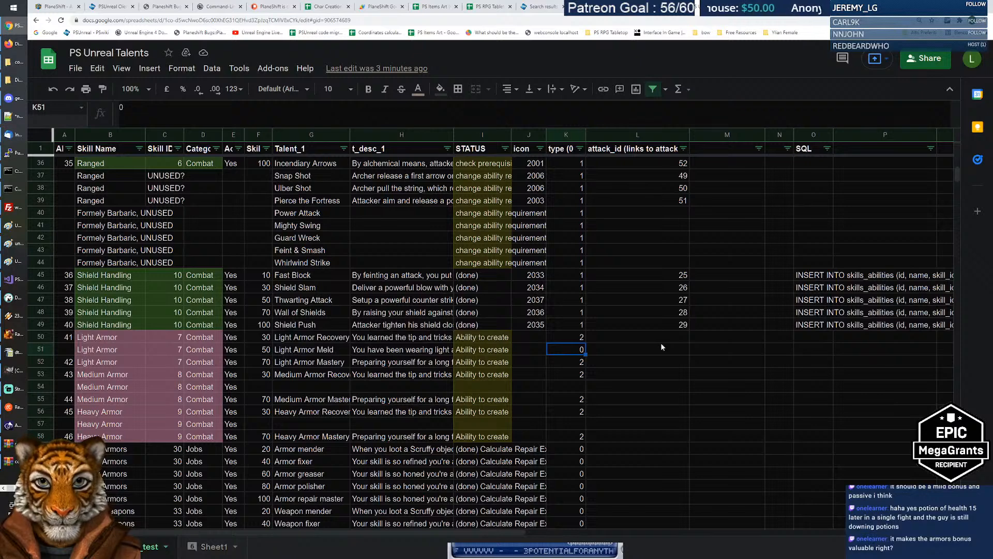
pyautogui.press('Left')
pyautogui.press('Left')
pyautogui.press('Left')
pyautogui.press('Right')
pyautogui.press('Right')
pyautogui.press('Right')
pyautogui.press('Right')
pyautogui.press('Left')
pyautogui.press('Left')
pyautogui.press('Left')
pyautogui.press('Left')
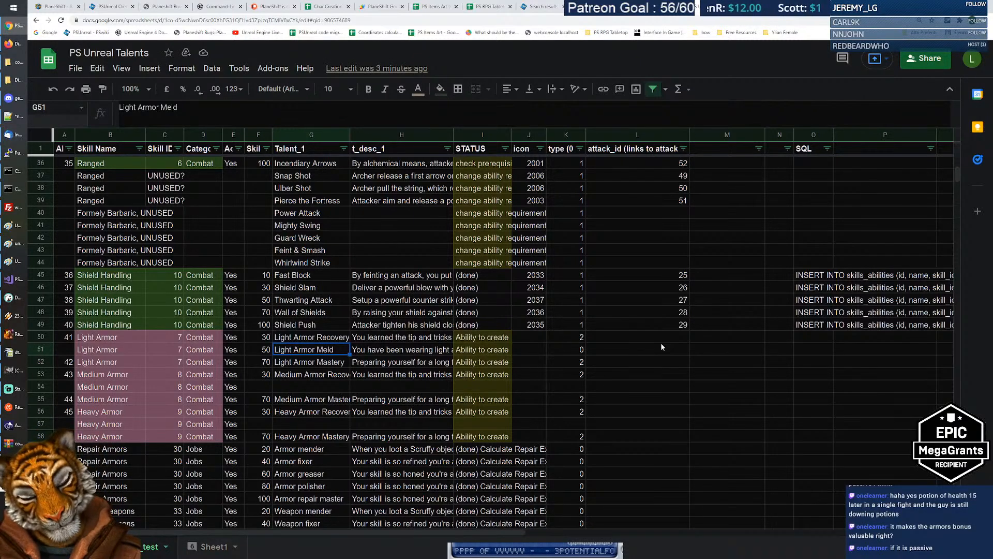
pyautogui.press('Down')
pyautogui.press('Up')
pyautogui.press('Right')
pyautogui.press('Left')
pyautogui.press('Right')
pyautogui.press('Left')
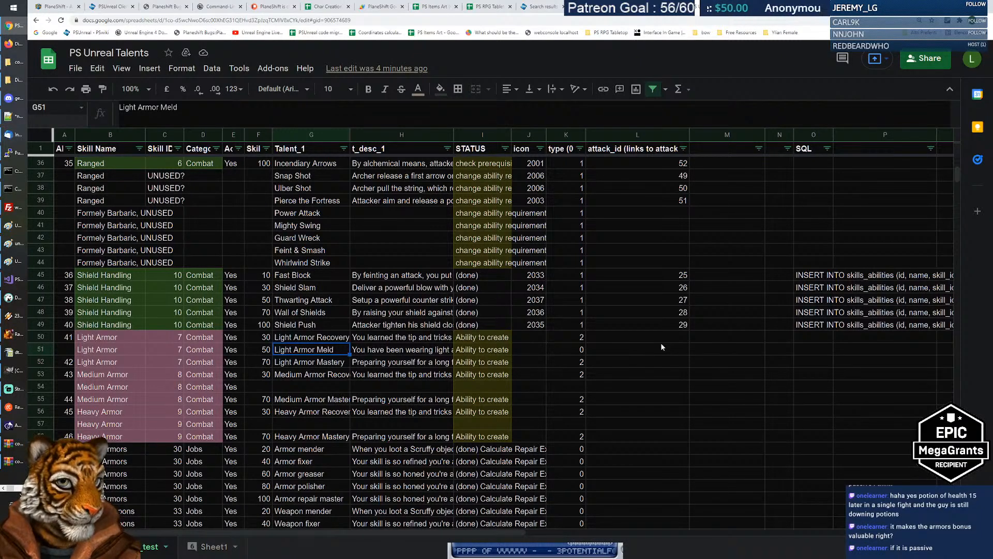
pyautogui.press('Right')
pyautogui.press('Right')
pyautogui.press('Right')
pyautogui.press('Right')
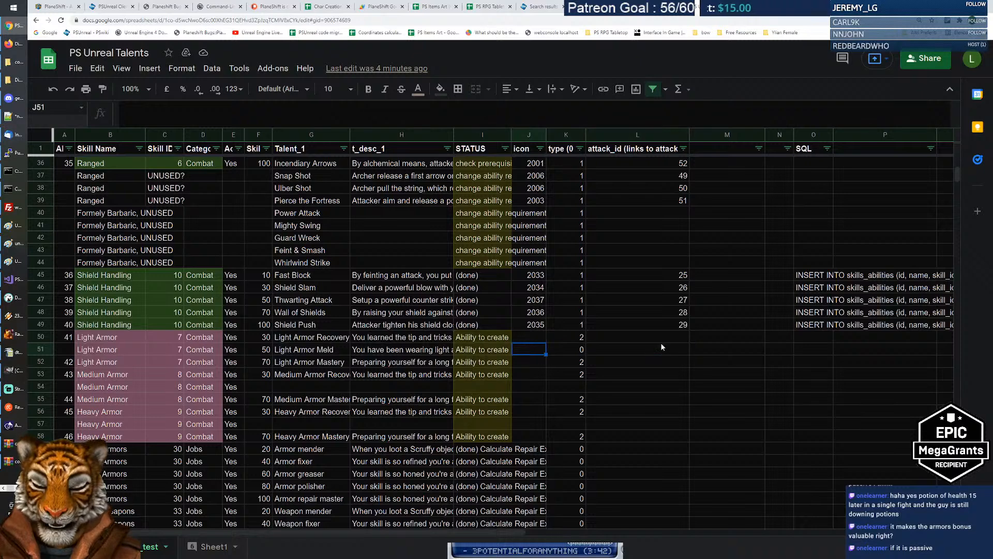
pyautogui.press('Right')
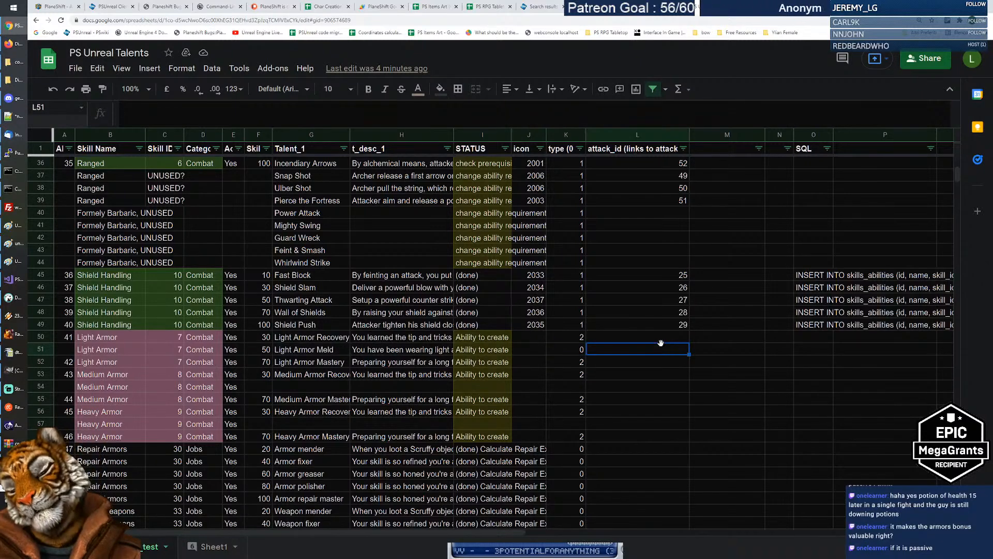
pyautogui.press('Left')
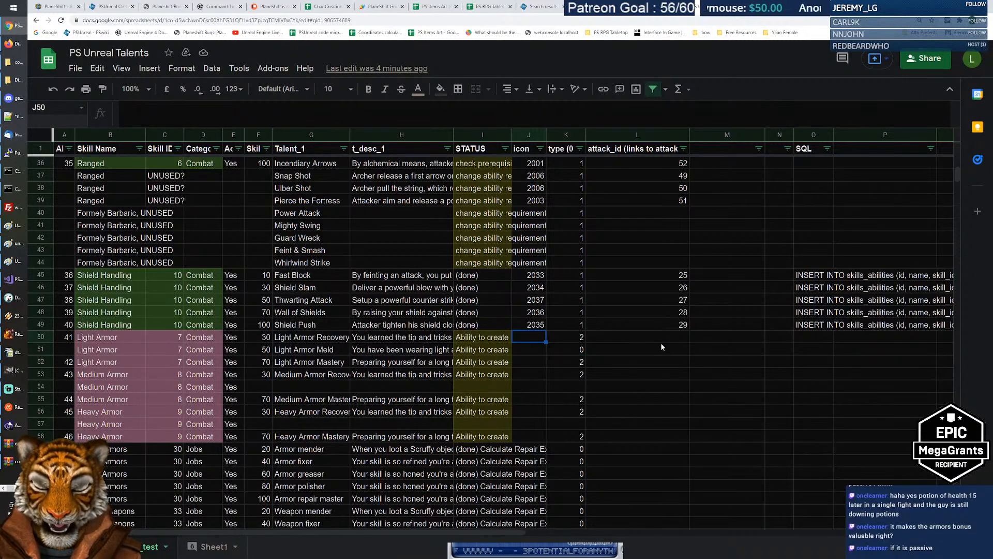
pyautogui.press('Up')
pyautogui.press('Right')
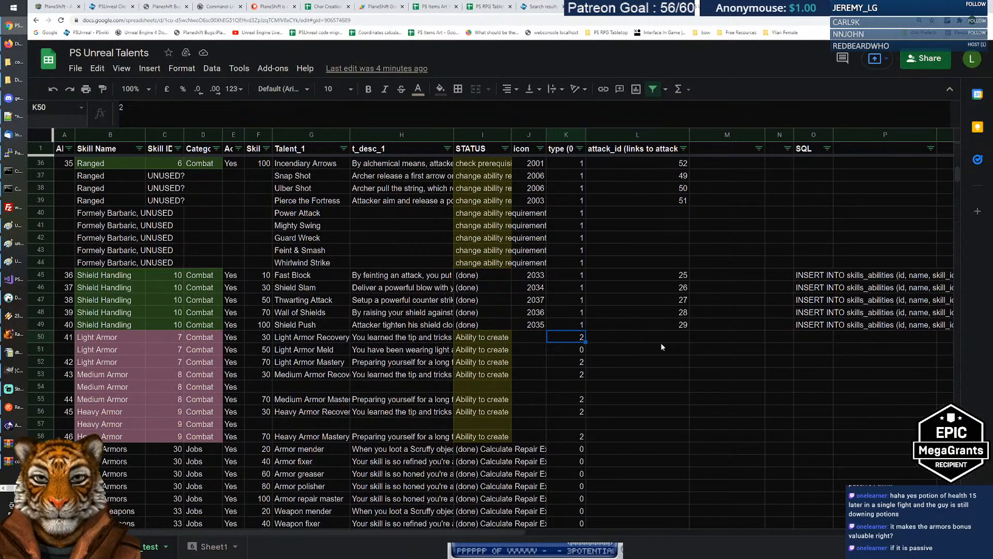
pyautogui.press('Down')
pyautogui.press('Up')
pyautogui.press('Right')
pyautogui.press('Left')
pyautogui.press('Left')
pyautogui.press('Right')
pyautogui.press('Right')
pyautogui.press('Right')
pyautogui.press('Left')
pyautogui.press('Left')
pyautogui.press('Left')
pyautogui.press('Right')
pyautogui.press('Down')
pyautogui.press('Left')
pyautogui.press('Up')
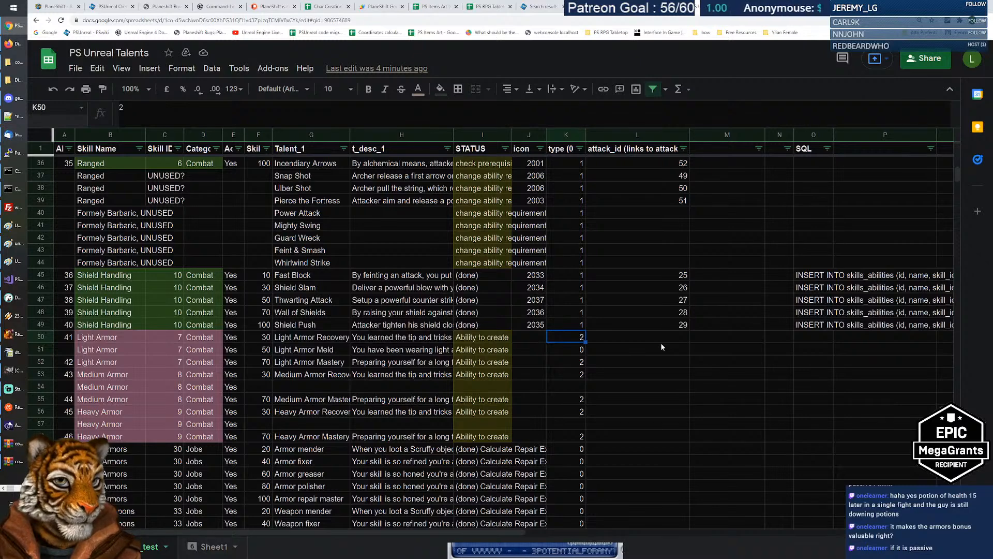
pyautogui.press('Down')
pyautogui.press('Up')
pyautogui.press('Right')
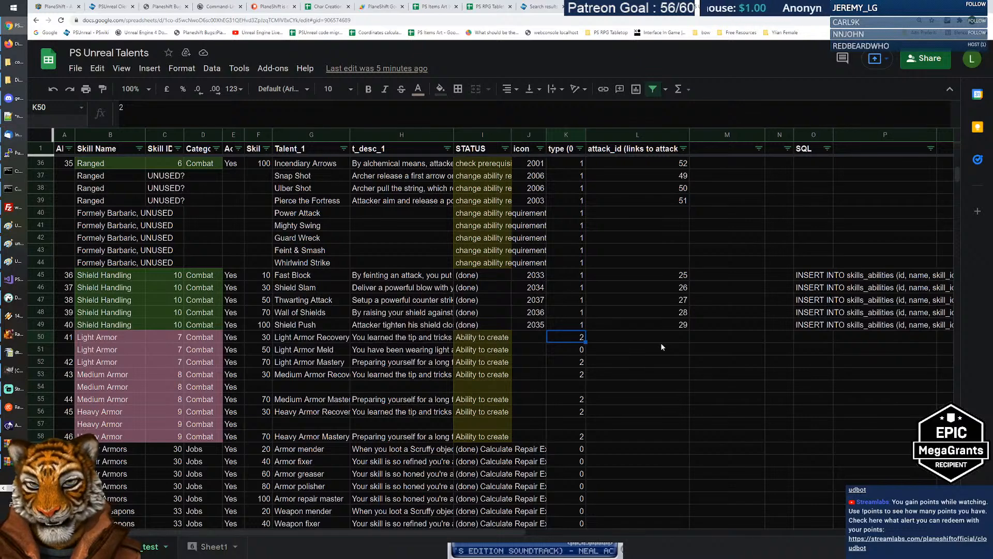
pyautogui.press('Left')
pyautogui.press('Left')
pyautogui.press('Left')
pyautogui.press('Right')
pyautogui.press('Right')
pyautogui.press('Right')
pyautogui.press('Left')
pyautogui.press('Left')
pyautogui.press('Left')
pyautogui.press('Right')
pyautogui.press('Right')
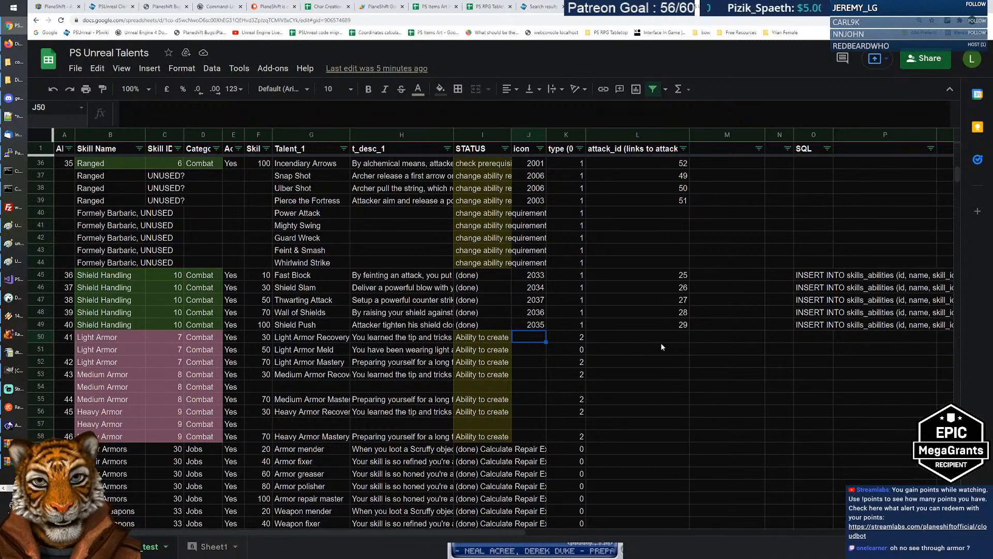
pyautogui.press('Right')
pyautogui.press('Left')
pyautogui.press('Left')
pyautogui.press('Left')
pyautogui.press('Right')
pyautogui.press('Right')
pyautogui.press('Right')
pyautogui.press('Left')
pyautogui.press('Left')
pyautogui.press('Right')
pyautogui.press('Right')
pyautogui.press('Left')
pyautogui.press('Left')
pyautogui.press('Right')
pyautogui.press('Right')
pyautogui.press('Left')
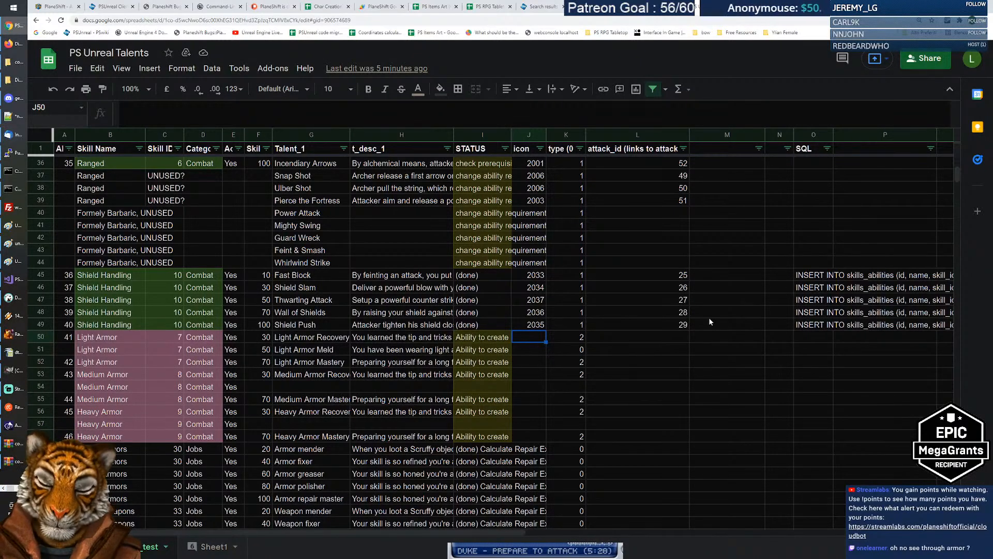
pyautogui.press('Right')
pyautogui.press('Left')
pyautogui.press('Left')
pyautogui.press('Left')
pyautogui.press('Left')
pyautogui.press('Right')
pyautogui.press('Right')
pyautogui.press('Right')
pyautogui.press('Right')
pyautogui.press('Left')
pyautogui.press('Left')
pyautogui.press('Left')
pyautogui.press('Left')
pyautogui.press('Right')
pyautogui.press('Right')
pyautogui.press('Right')
pyautogui.press('Right')
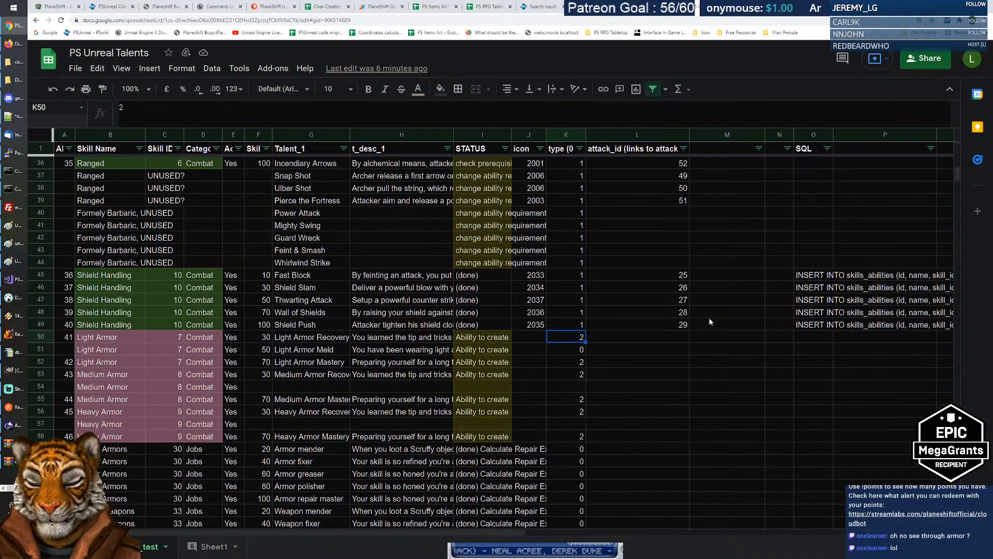
# Review the armor talent names in rows 50 to 53 and the Light Armor Meld description.
pyautogui.press('Left')
pyautogui.press('Left')
pyautogui.press('Left')
pyautogui.press('Left')
pyautogui.press('Left')
pyautogui.press('Down')
pyautogui.press('Down')
pyautogui.press('Down')
pyautogui.press('Up')
pyautogui.press('Up')
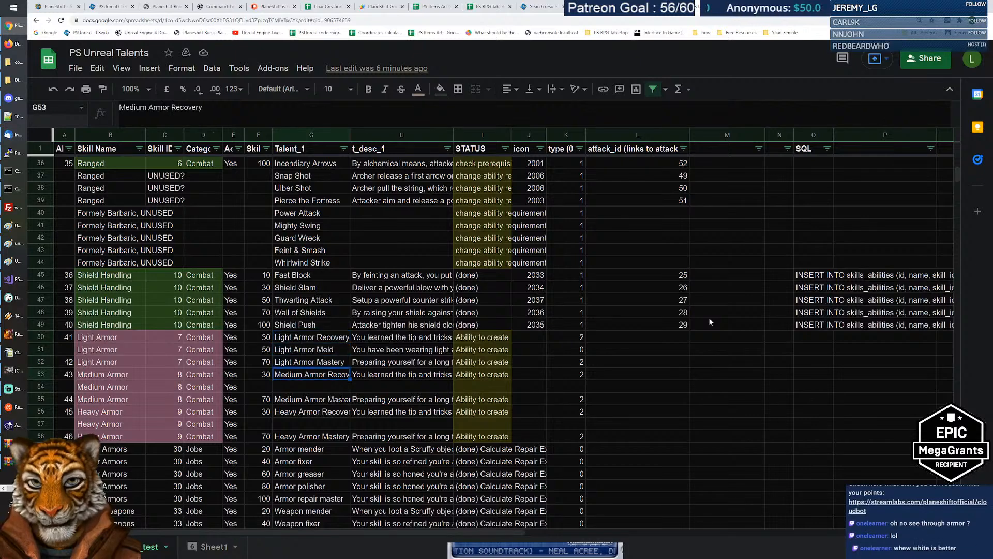
pyautogui.press('Right')
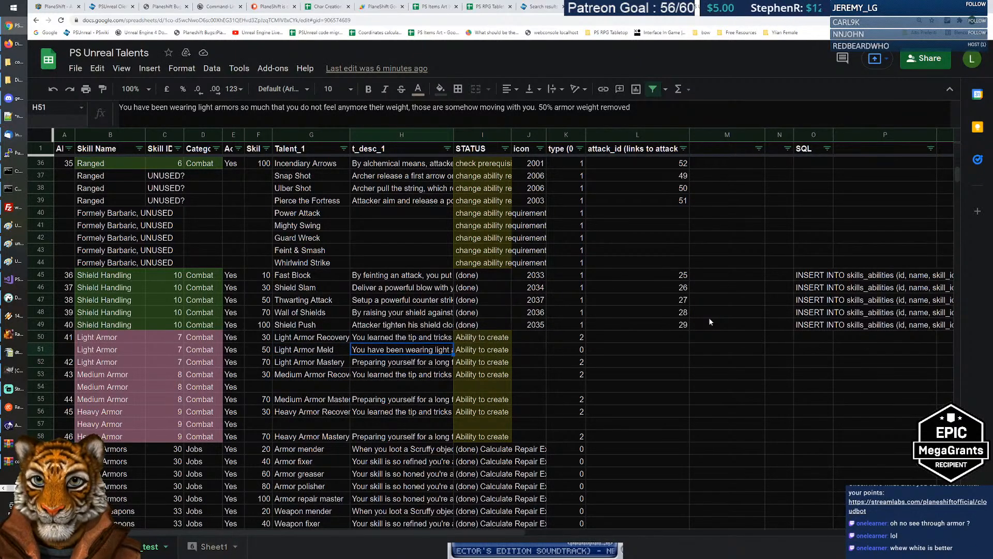
# Copy the Light Armor Meld level, name, description, status and type from row 51 into the Medium Armor row 54.
pyautogui.press('Left')
pyautogui.press('Left')
pyautogui.hotkey('shift', 'Right')
pyautogui.hotkey('shift', 'Right')
pyautogui.hotkey('shift', 'Right')
pyautogui.hotkey('shift', 'Right')
pyautogui.hotkey('shift', 'Right')
pyautogui.hotkey('ctrl', 'c')
pyautogui.press('Down')
pyautogui.press('Down')
pyautogui.press('Down')
pyautogui.hotkey('ctrl', 'v')
# Paste the copied Meld talent cells into the Heavy Armor row 57.
pyautogui.press('Down')
pyautogui.press('Down')
pyautogui.press('Down')
pyautogui.hotkey('ctrl', 'v')
# Rename the talent in row 54 as Medium Armor Meld.
pyautogui.press('Up')
pyautogui.press('Up')
pyautogui.press('Up')
pyautogui.press('Up')
pyautogui.press('Up')
pyautogui.press('Right')
pyautogui.press('Down')
pyautogui.press('Down')
pyautogui.press('Down')
pyautogui.press('Up')
pyautogui.press('F2')
pyautogui.press('Home')
pyautogui.hotkey('ctrl', 'shift', 'Right')
pyautogui.write('Medium')
pyautogui.press('Return')
# Rename the talent in row 57 as Heavy Armor Meld.
pyautogui.press('Down')
pyautogui.press('Down')
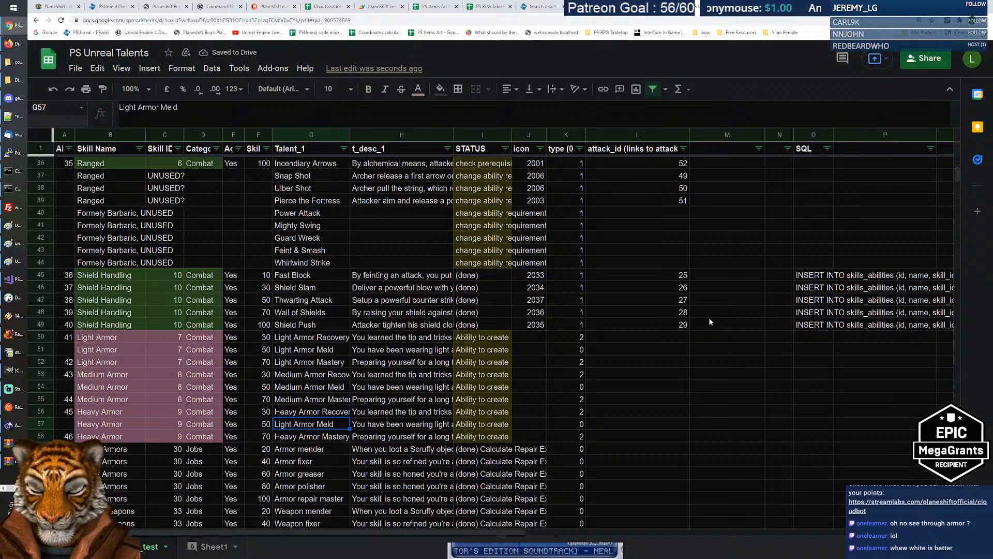
pyautogui.press('F2')
pyautogui.press('Home')
pyautogui.hotkey('ctrl', 'shift', 'Right')
pyautogui.write('Heavy')
pyautogui.press('Return')
# Examine the talent descriptions in rows 51 to 55, including Light Armor Meld and Medium Armor Mastery.
pyautogui.press('Up')
pyautogui.press('Up')
pyautogui.press('Up')
pyautogui.press('Up')
pyautogui.press('Up')
pyautogui.press('Up')
pyautogui.press('Up')
pyautogui.press('Up')
pyautogui.press('Down')
pyautogui.press('Right')
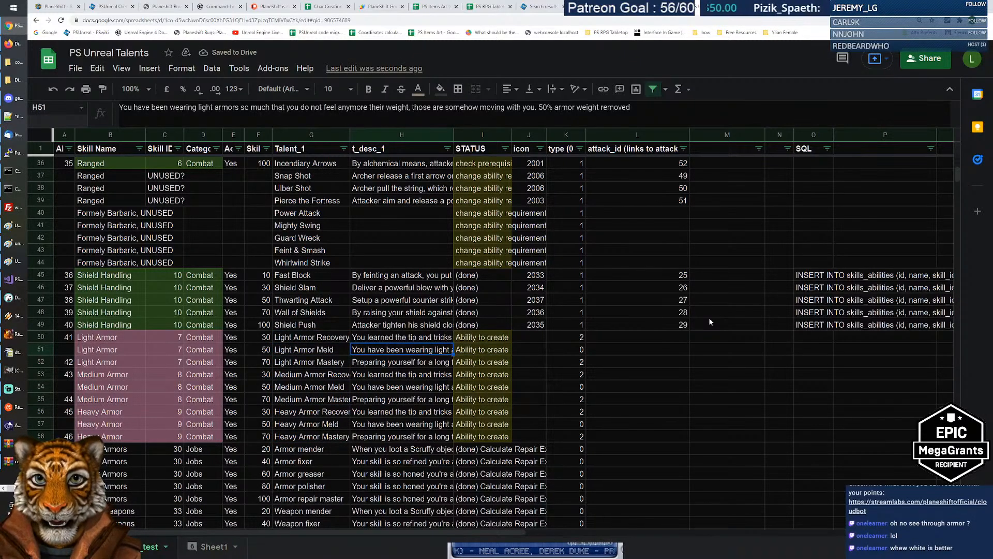
pyautogui.press('Down')
pyautogui.press('Down')
pyautogui.press('Down')
pyautogui.press('Down')
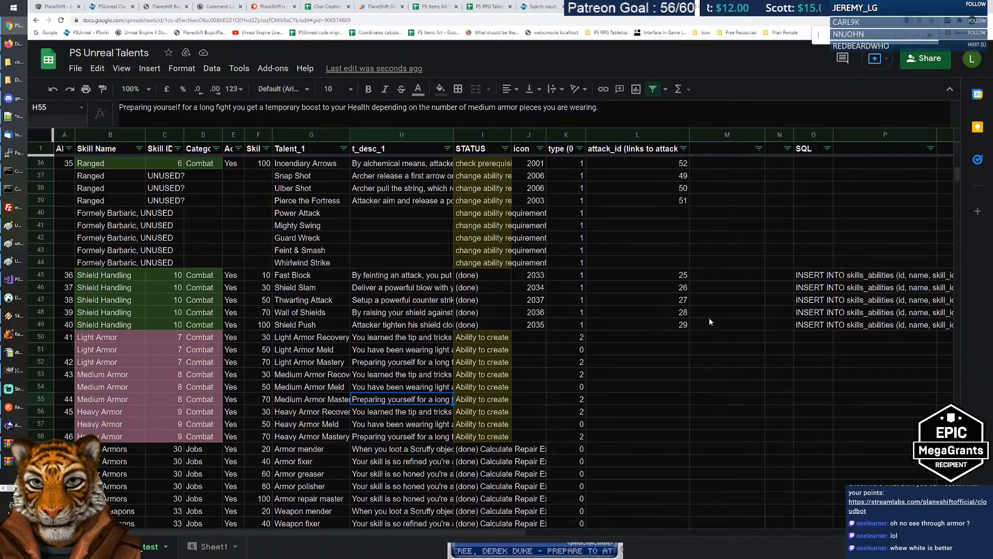
pyautogui.press('Return')
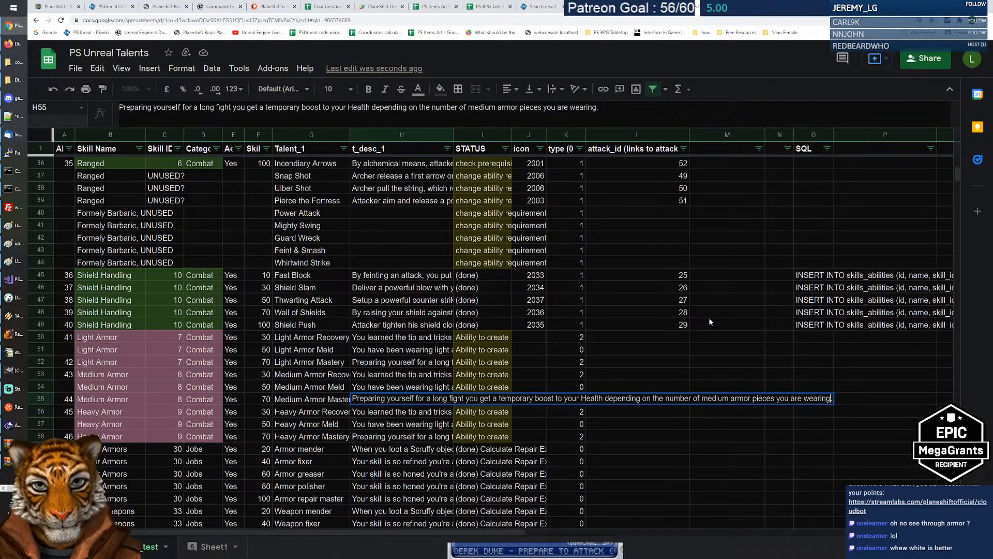
pyautogui.press('Return')
# Set the armor weight removed in the Medium Armor Meld description to 40%.
pyautogui.press('Up')
pyautogui.press('Up')
pyautogui.press('Return')
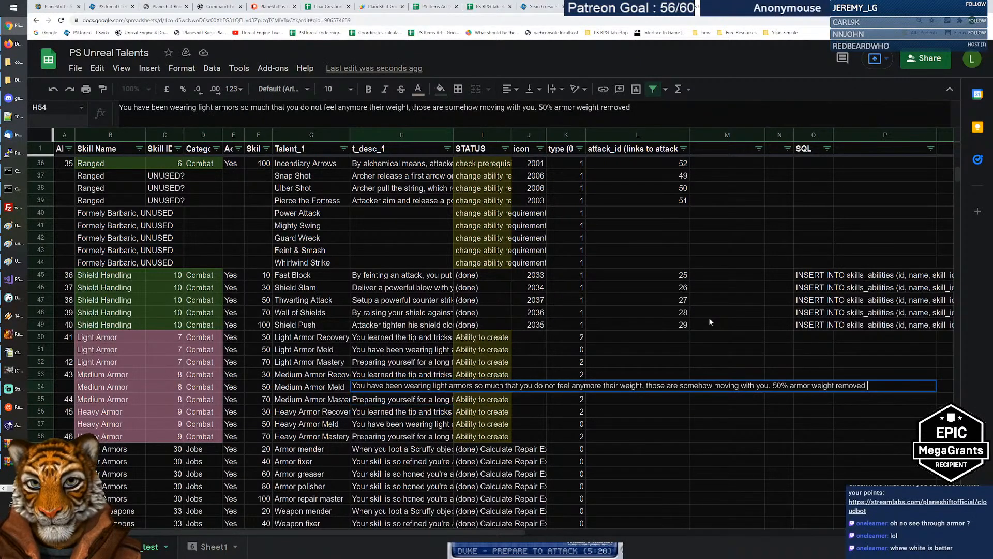
pyautogui.press('BackSpace')
pyautogui.write('4')
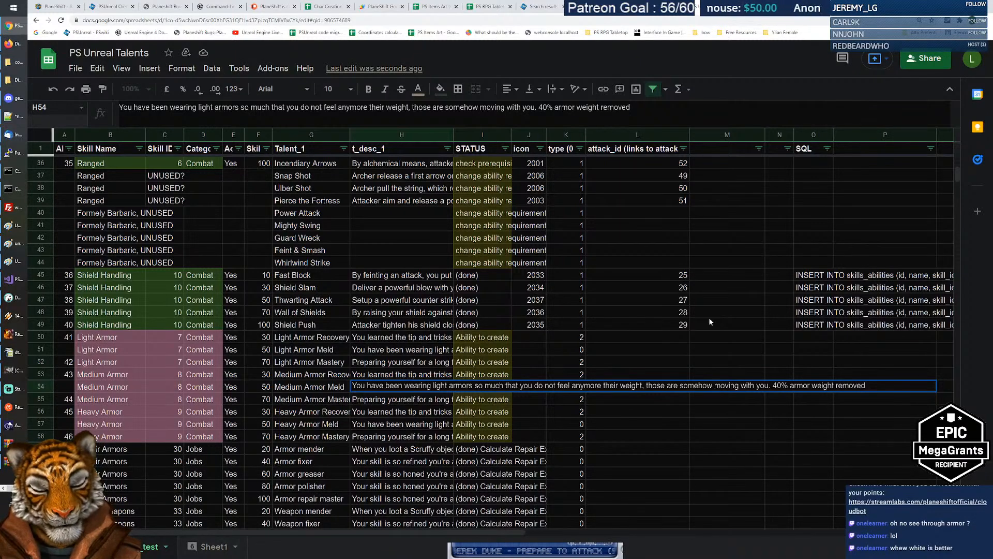
pyautogui.press('Return')
pyautogui.press('Up')
pyautogui.press('Return')
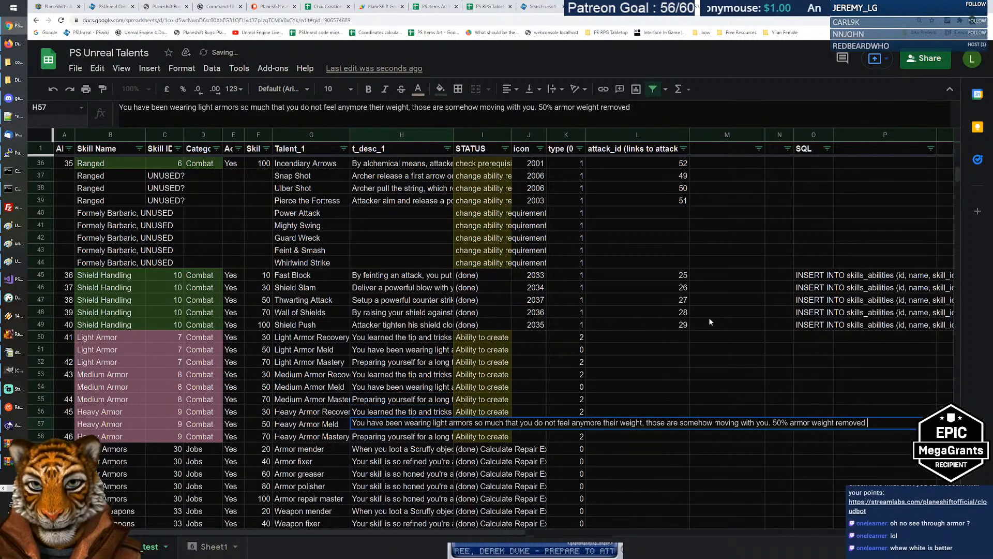
pyautogui.press('Escape')
# Set the armor weight removed in the Light Armor Meld description to 70%.
pyautogui.press('Up')
pyautogui.press('Up')
pyautogui.press('Up')
pyautogui.press('Return')
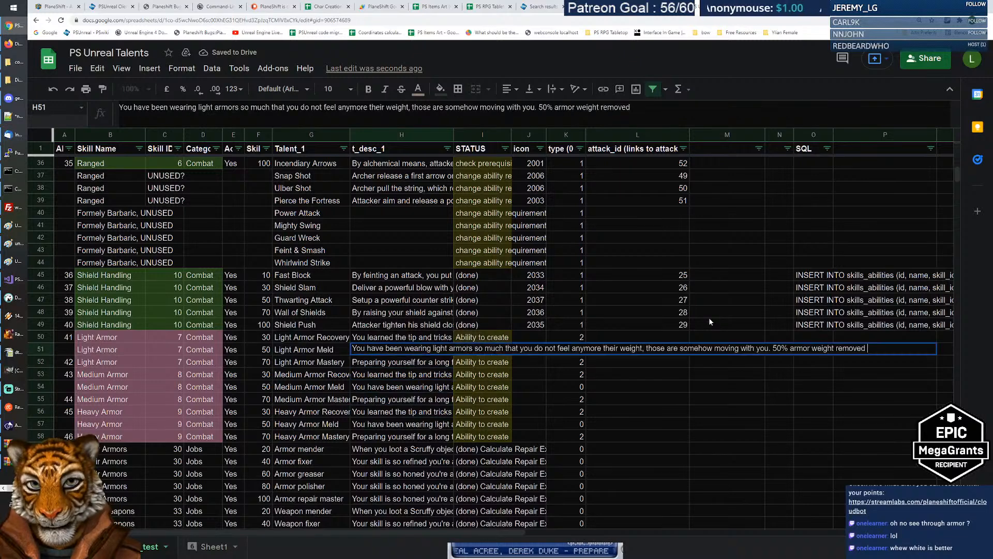
pyautogui.hotkey('ctrl', 'Left')
pyautogui.hotkey('ctrl', 'Left')
pyautogui.hotkey('ctrl', 'Left')
pyautogui.press('Delete')
pyautogui.write('7')
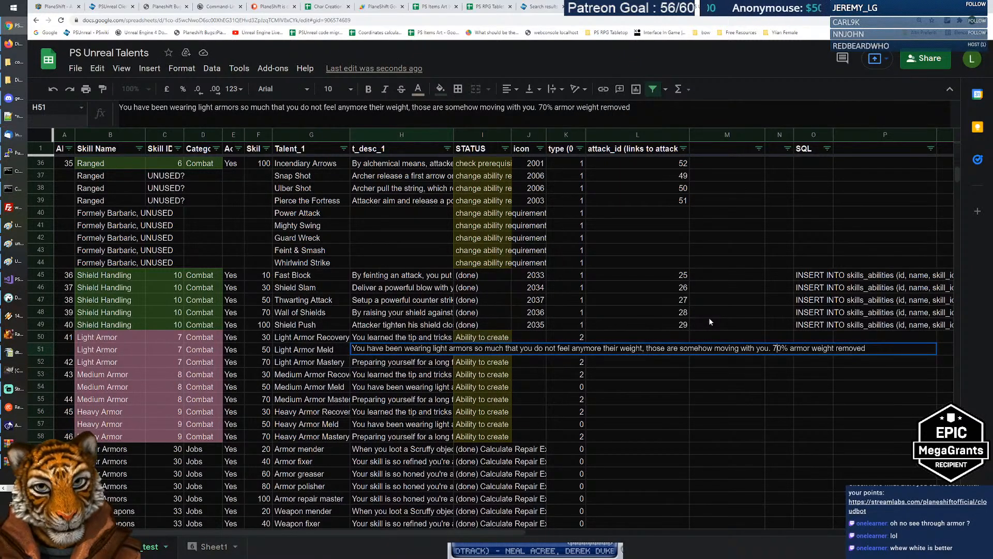
pyautogui.press('Return')
# Set the armor weight removed in the Medium Armor Meld description to 60%.
pyautogui.press('Down')
pyautogui.press('Down')
pyautogui.press('Return')
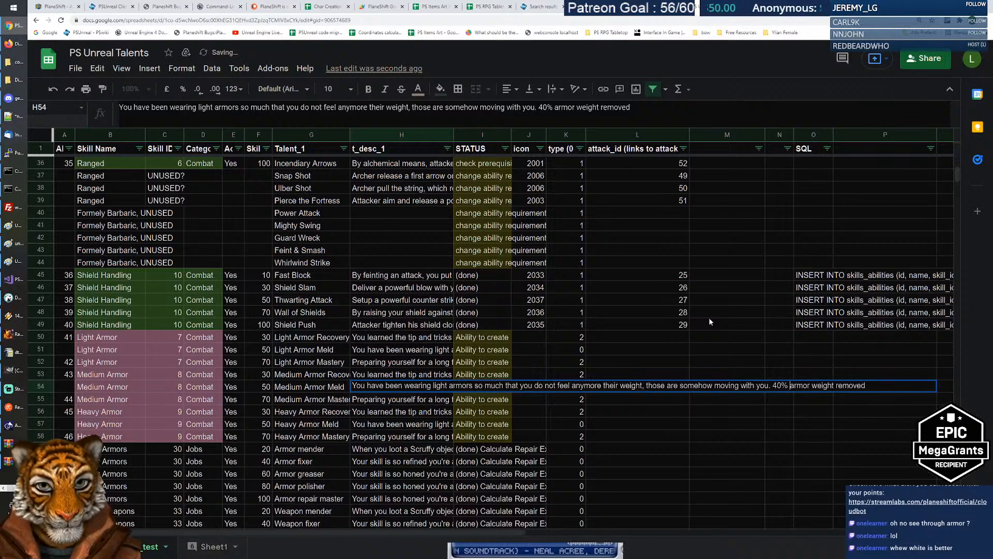
pyautogui.hotkey('ctrl', 'Left')
pyautogui.press('Delete')
pyautogui.write('6')
pyautogui.press('Return')
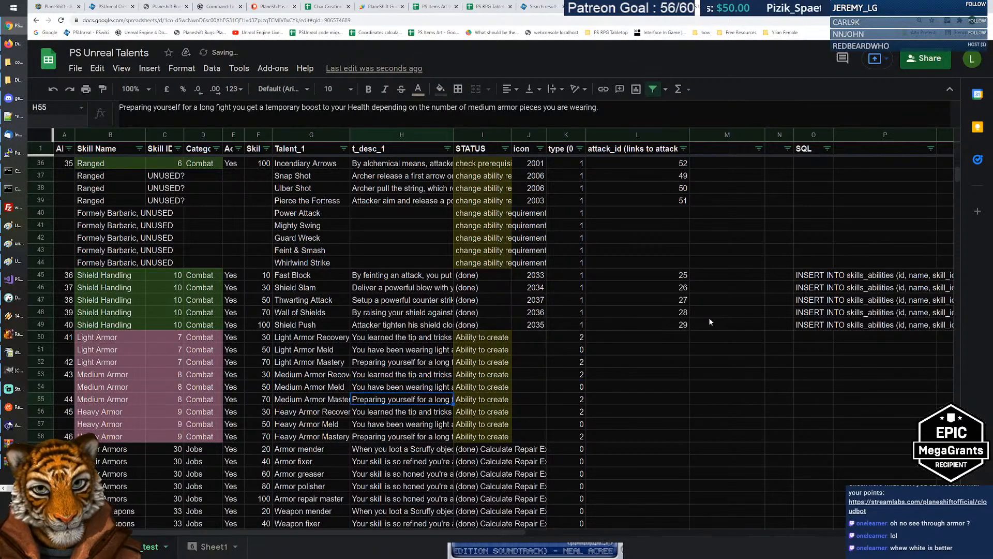
# Set the armor weight removed in the Heavy Armor Meld description to 40%.
pyautogui.press('Down')
pyautogui.press('Down')
pyautogui.press('Return')
pyautogui.hotkey('ctrl', 'Left')
pyautogui.hotkey('ctrl', 'Left')
pyautogui.hotkey('ctrl', 'Left')
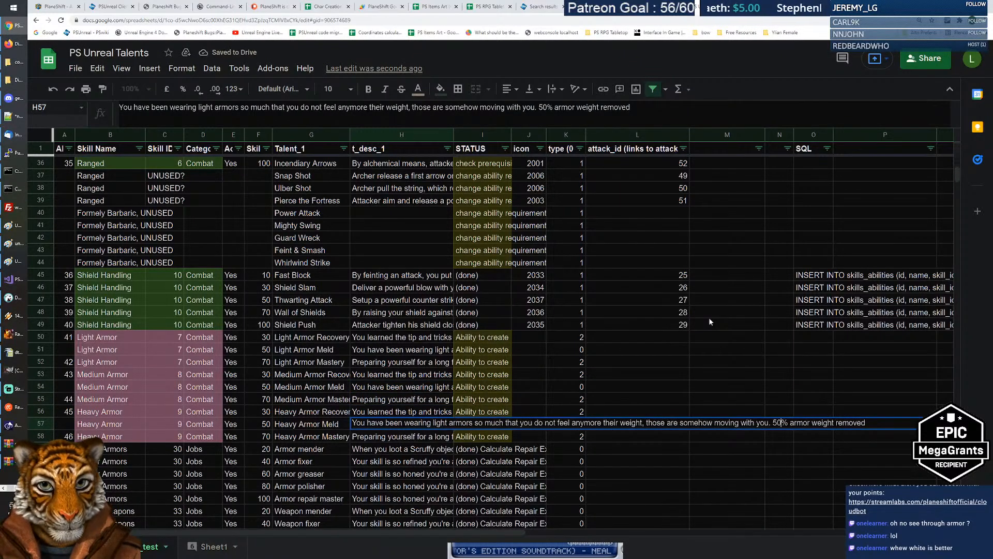
pyautogui.press('BackSpace')
pyautogui.press('BackSpace')
pyautogui.write('40')
pyautogui.press('Return')
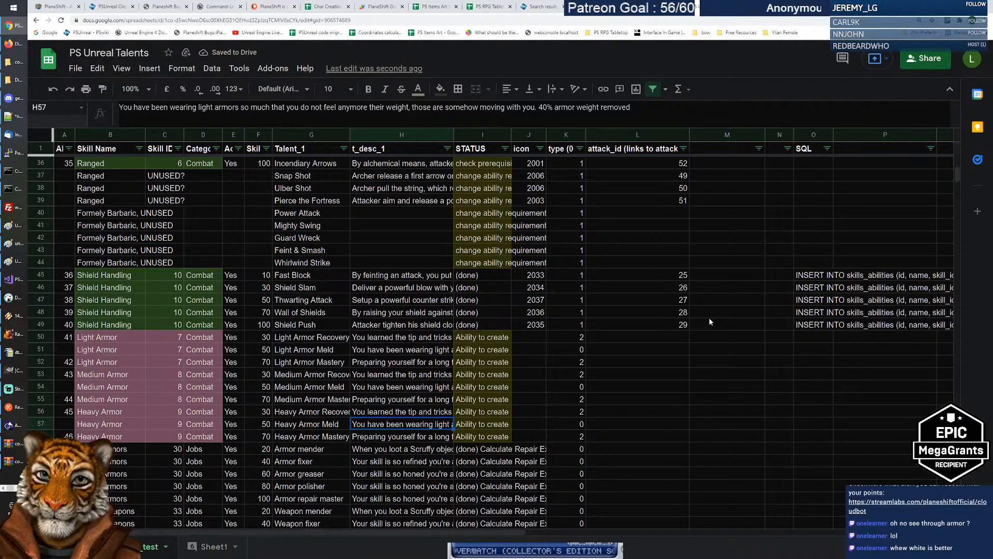
# Examine the descriptions of the Heavy Armor Mastery and Heavy Armor Meld talents.
pyautogui.press('Down')
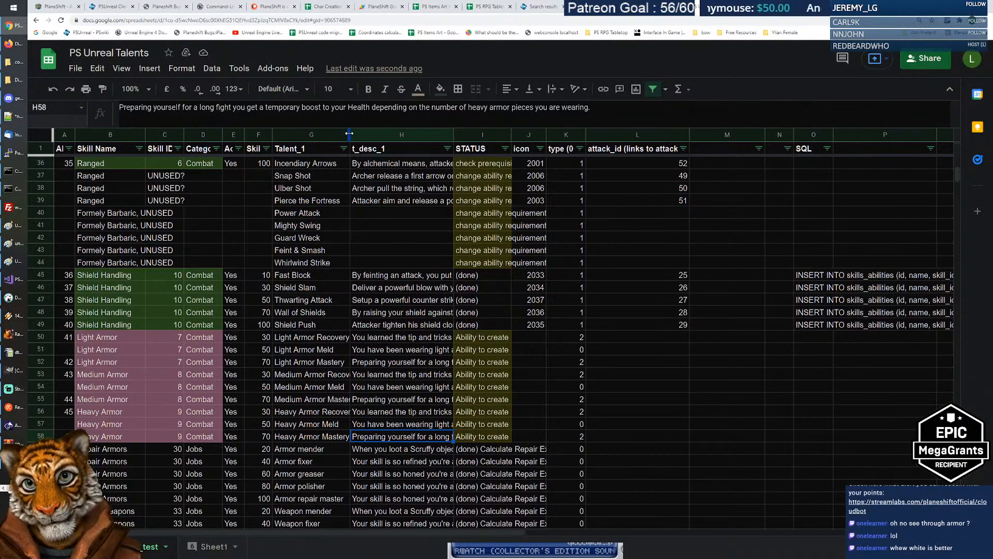
pyautogui.click(356, 107)
pyautogui.doubleClick(356, 108)
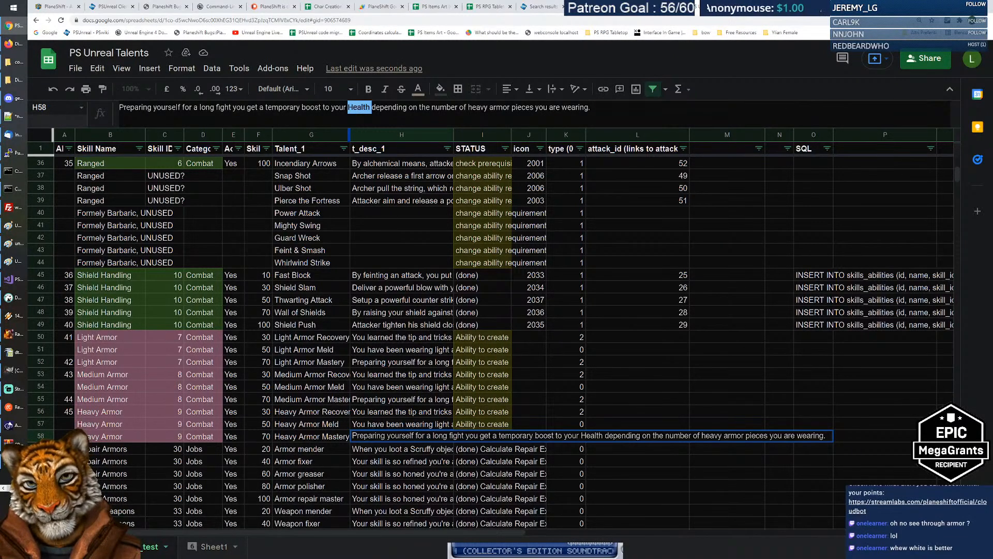
pyautogui.press('Escape')
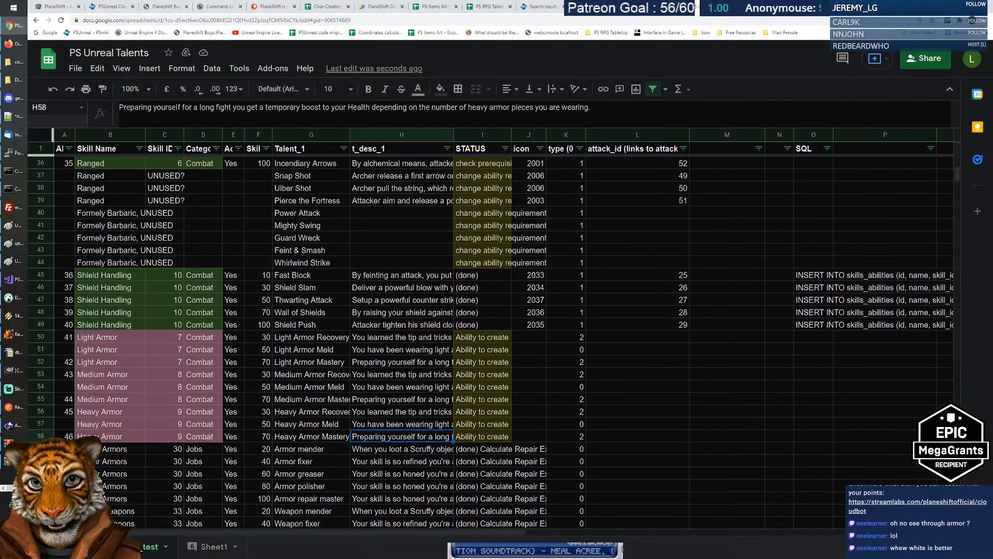
pyautogui.click(389, 425)
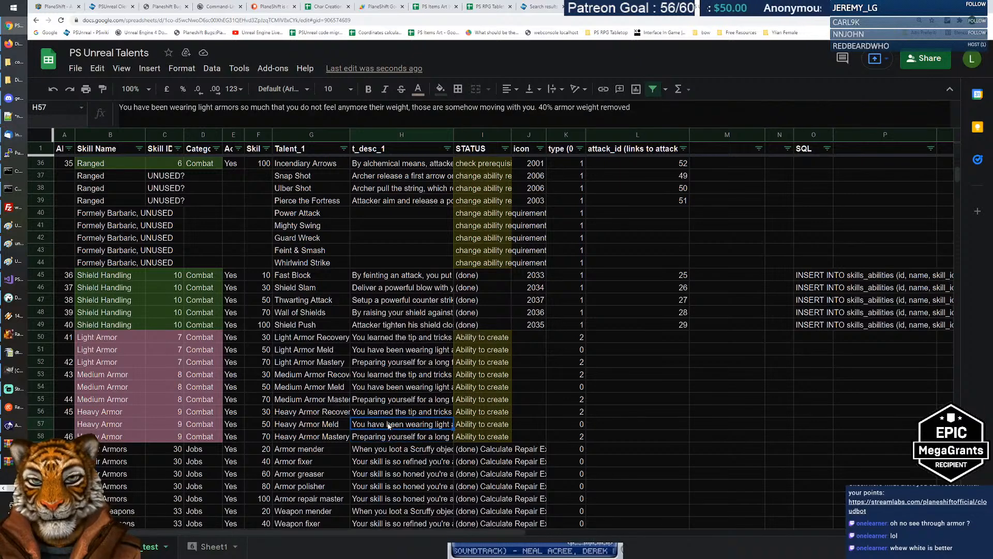
pyautogui.press('Down')
pyautogui.click(393, 427)
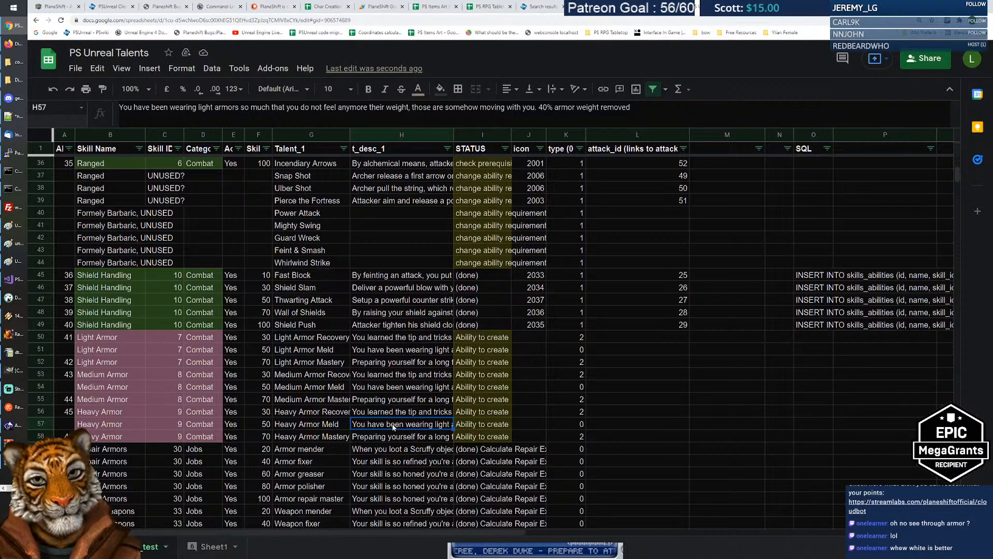
pyautogui.press('Down')
pyautogui.press('Down')
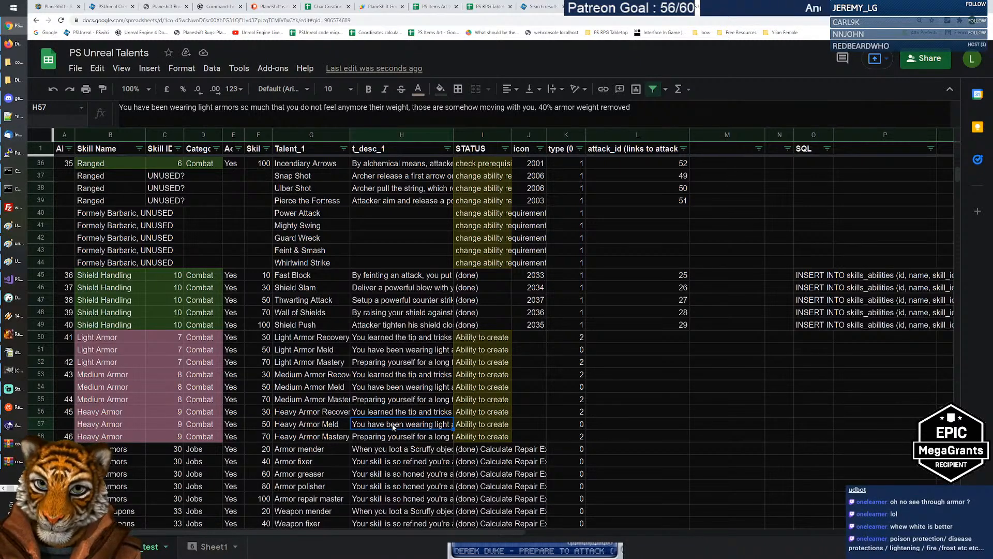
# Insert a blank row above the Armor mender talent and label it ARMOR OTHER IDEAS in the Skill Name column.
pyautogui.click(41, 449)
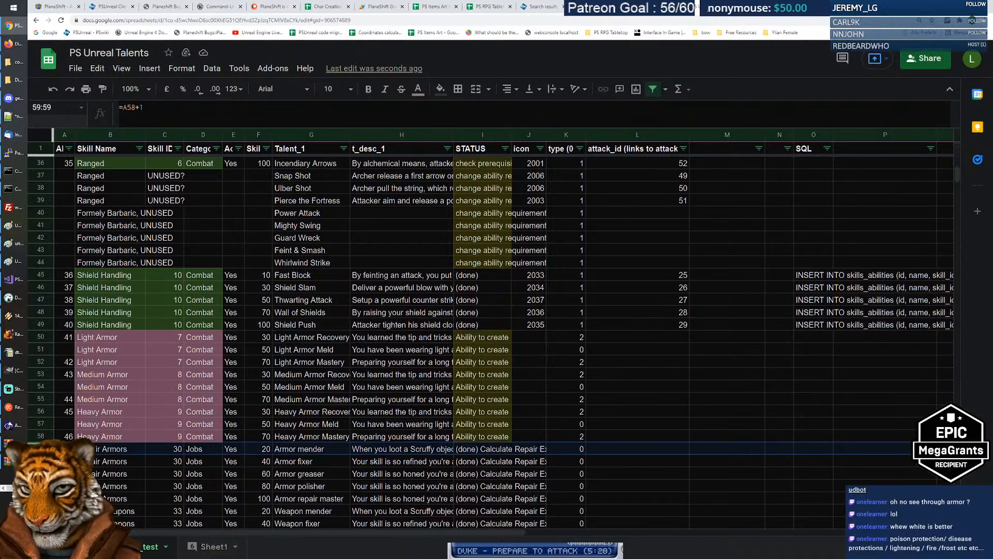
pyautogui.rightClick(41, 448)
pyautogui.click(89, 179)
pyautogui.click(117, 447)
pyautogui.click(392, 451)
pyautogui.click(158, 451)
pyautogui.press('Left')
pyautogui.write('ARMOR OTHER IDEAS')
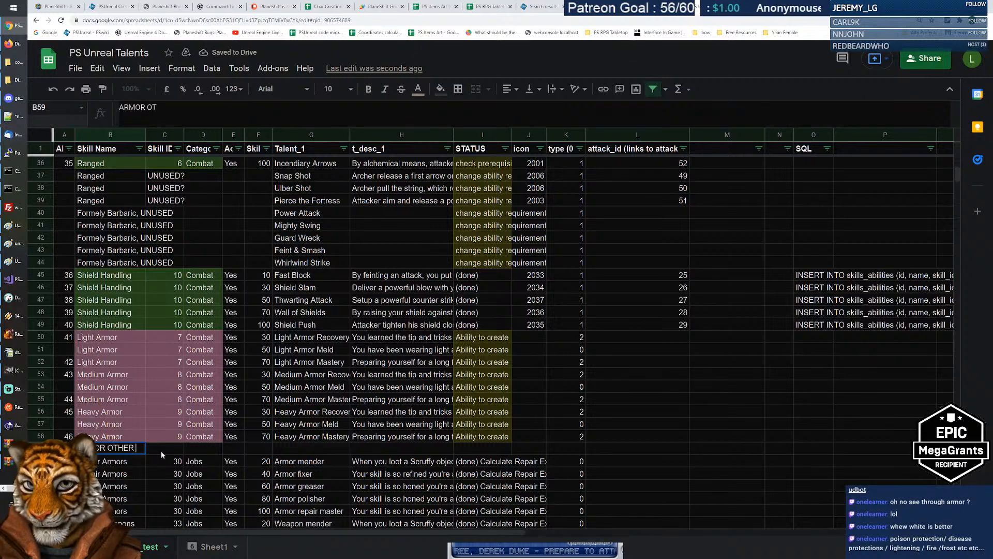
pyautogui.press('Up')
# Enter the idea "Boost confidence vs damage." as the description in the new armor ideas row.
pyautogui.press('Right')
pyautogui.press('Down')
pyautogui.press('Right')
pyautogui.press('Right')
pyautogui.press('Right')
pyautogui.press('Right')
pyautogui.press('Right')
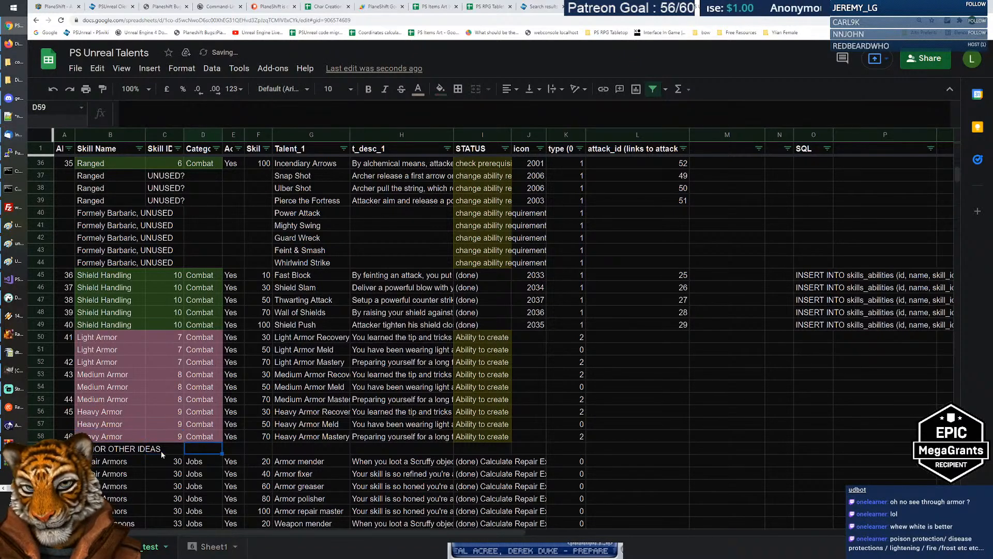
pyautogui.write('Boost con')
pyautogui.write('fidence')
pyautogui.write(' vs')
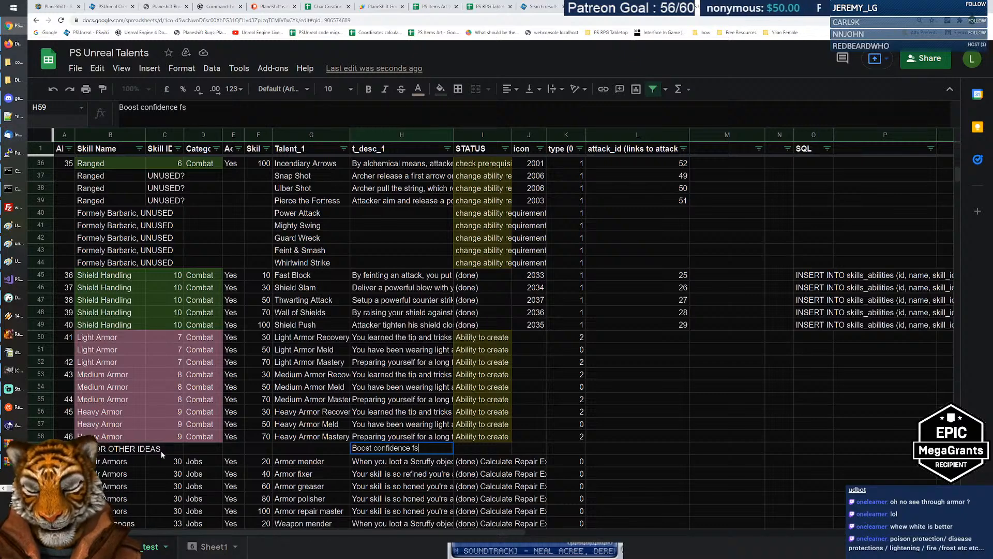
pyautogui.write(' damage.')
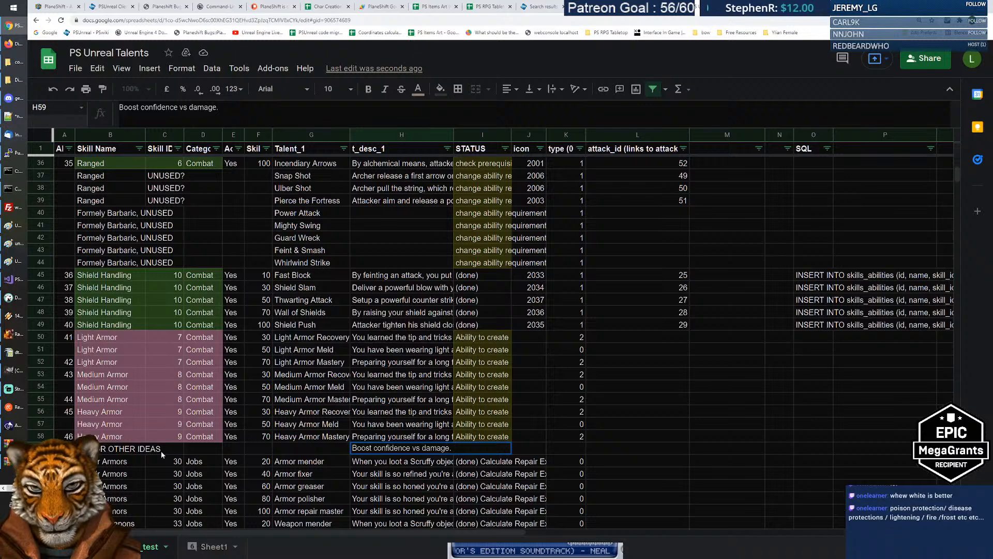
# Replace the idea's final period with ", so can increase resistance to ... dark way,".
pyautogui.press('BackSpace')
pyautogui.press('BackSpace')
pyautogui.write(', so can b')
pyautogui.press('BackSpace')
pyautogui.write('inc')
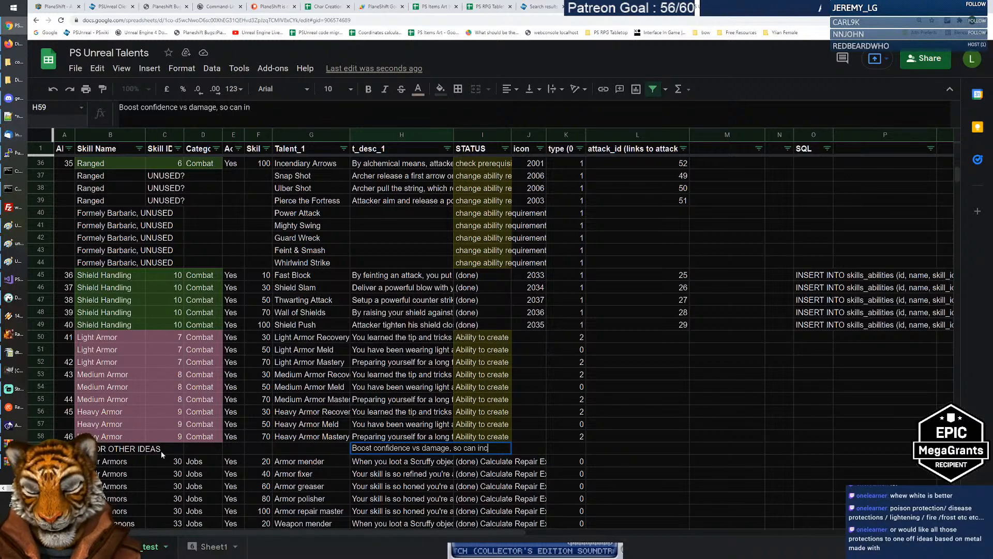
pyautogui.write('rease resistan')
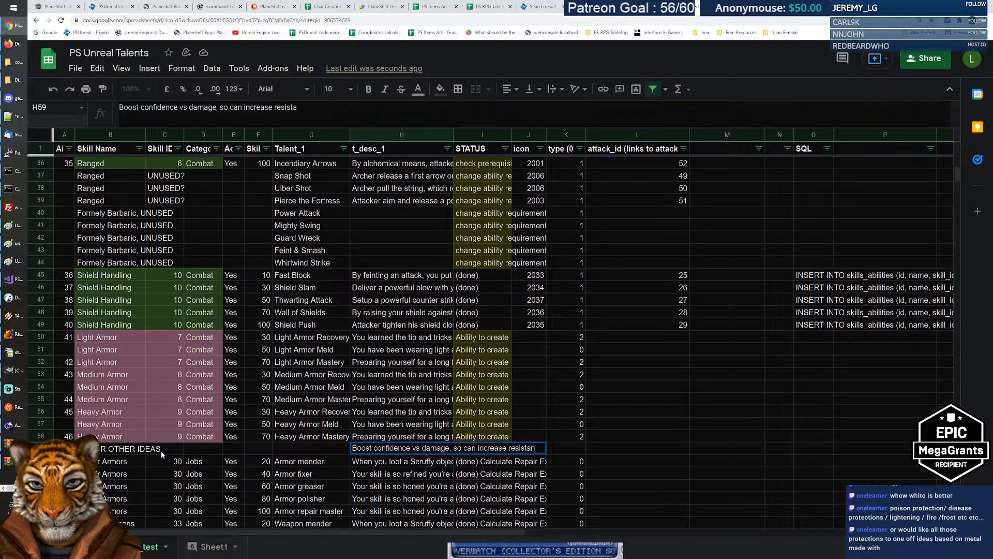
pyautogui.write('ce to ..')
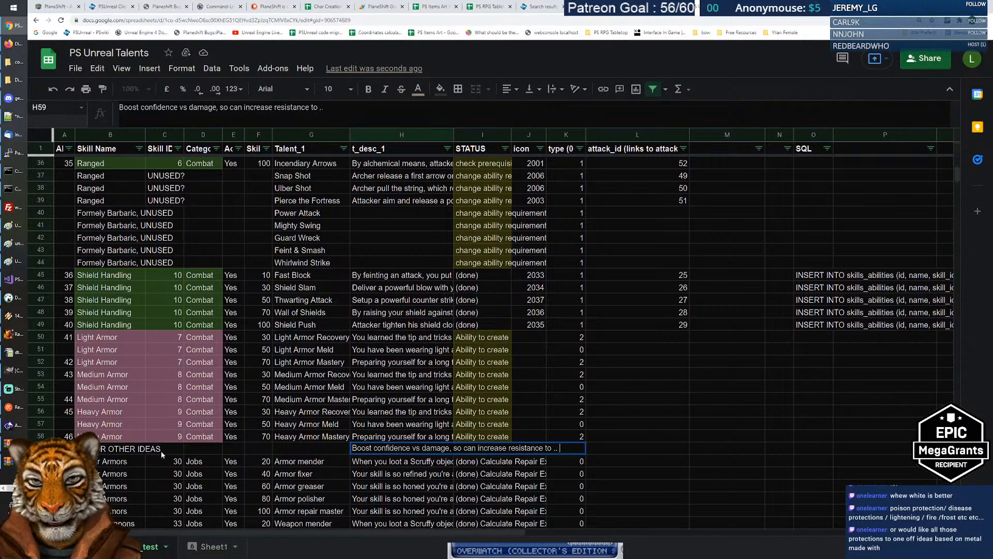
pyautogui.write('. dark way, ')
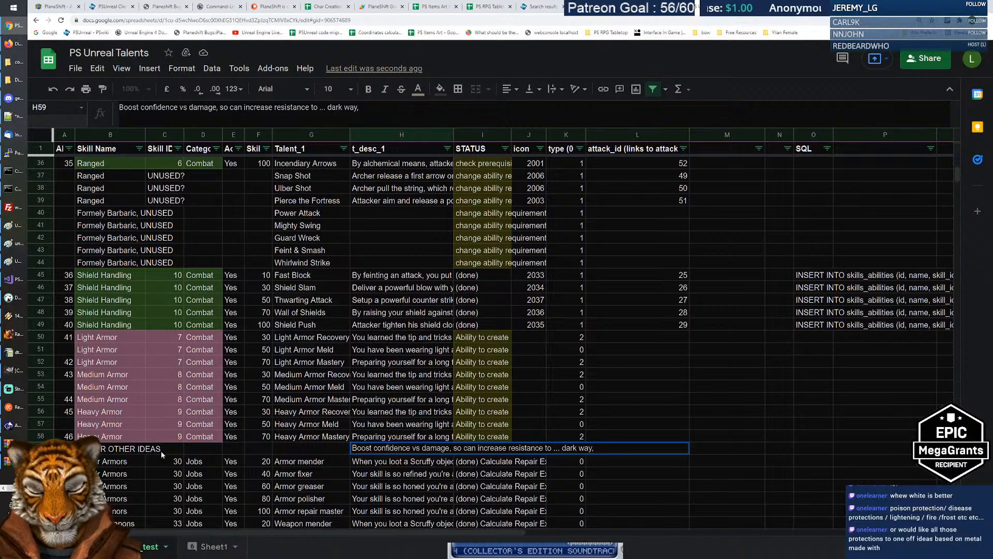
pyautogui.write('fear, confusion')
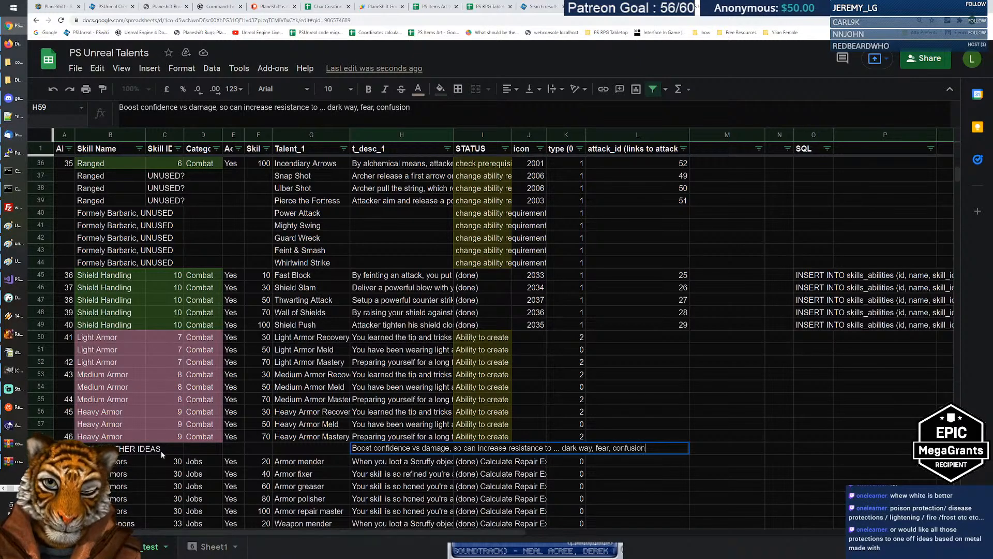
pyautogui.press('BackSpace')
pyautogui.press('BackSpace')
pyautogui.press('BackSpace')
pyautogui.press('BackSpace')
pyautogui.press('BackSpace')
pyautogui.press('BackSpace')
pyautogui.press('BackSpace')
pyautogui.press('BackSpace')
pyautogui.press('BackSpace')
pyautogui.press('BackSpace')
pyautogui.press('BackSpace')
pyautogui.press('BackSpace')
pyautogui.press('BackSpace')
pyautogui.press('BackSpace')
pyautogui.press('BackSpace')
# Complete the idea's list of resistances in H59 with "azure way".
pyautogui.write('azure way')
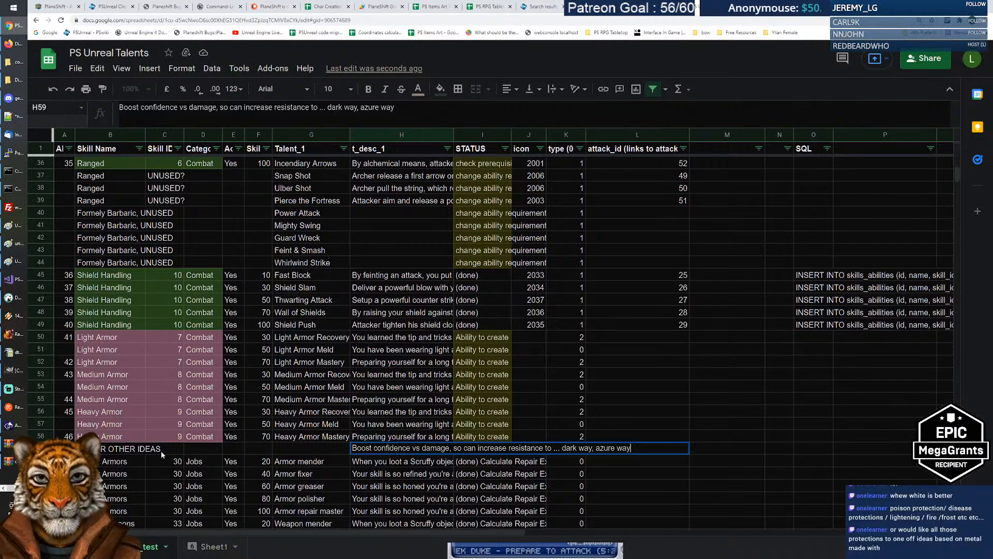
pyautogui.press('Return')
pyautogui.press('Up')
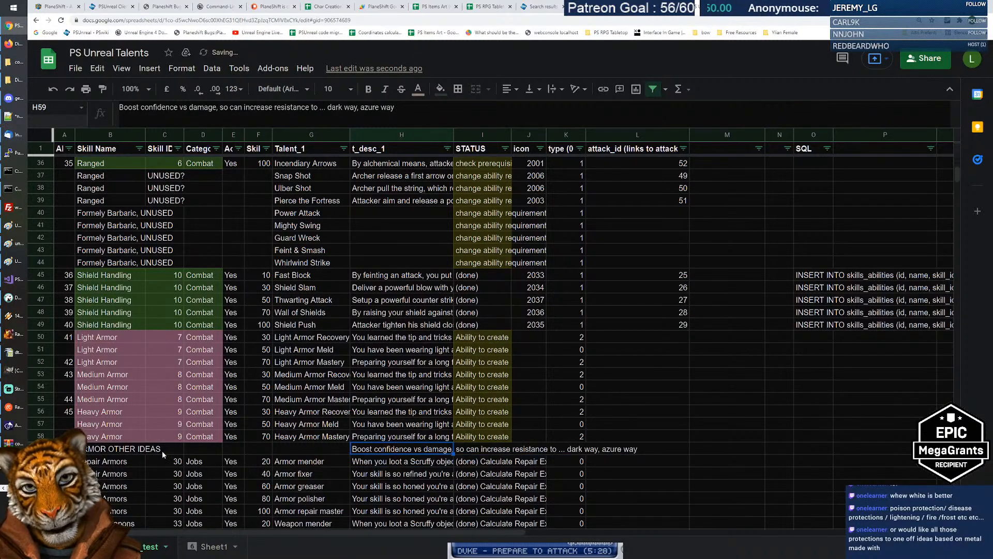
pyautogui.press('super')
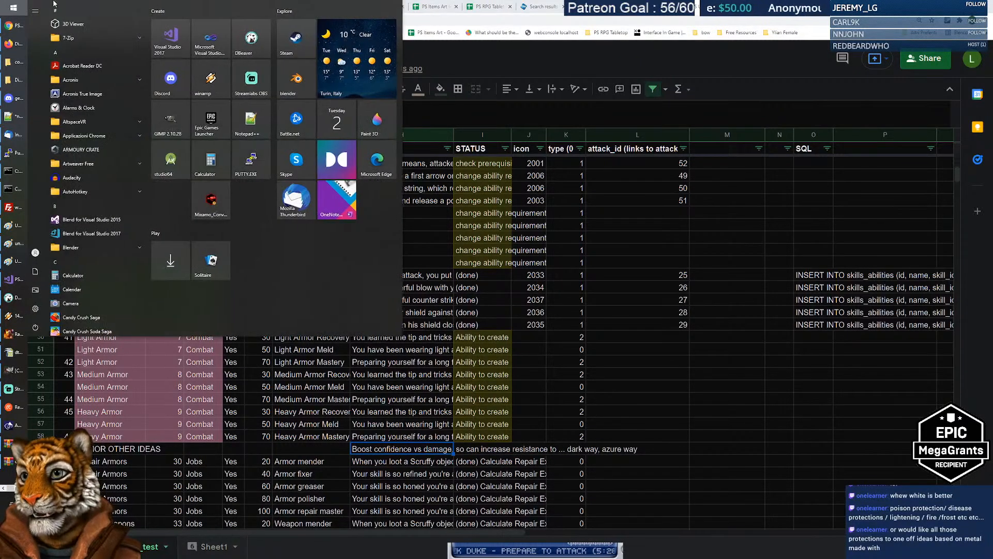
pyautogui.press('super')
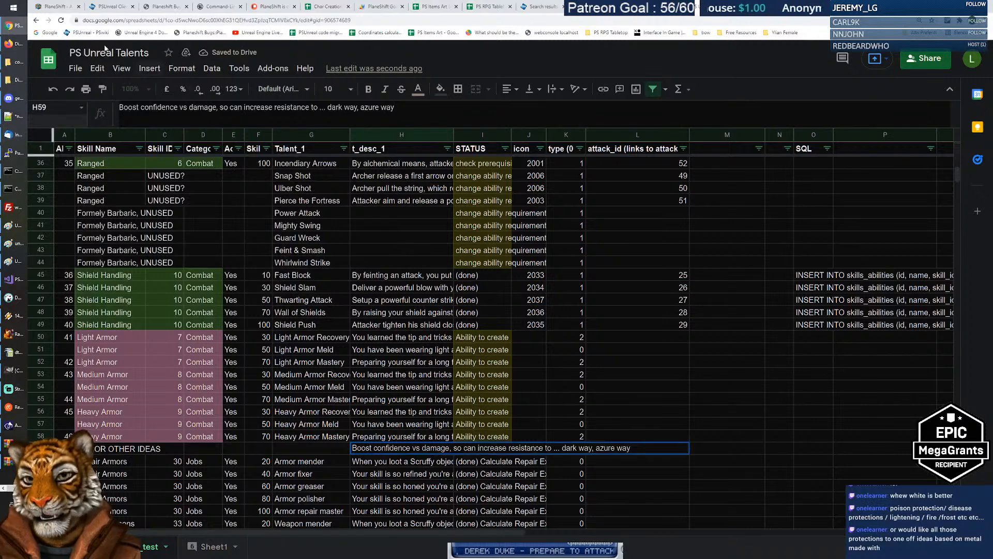
# Switch to the PlaneShift browser page, open the PSUnreal wiki from there and look up the "azure way" article.
pyautogui.click(51, 5)
pyautogui.scroll(2, 228, 225)
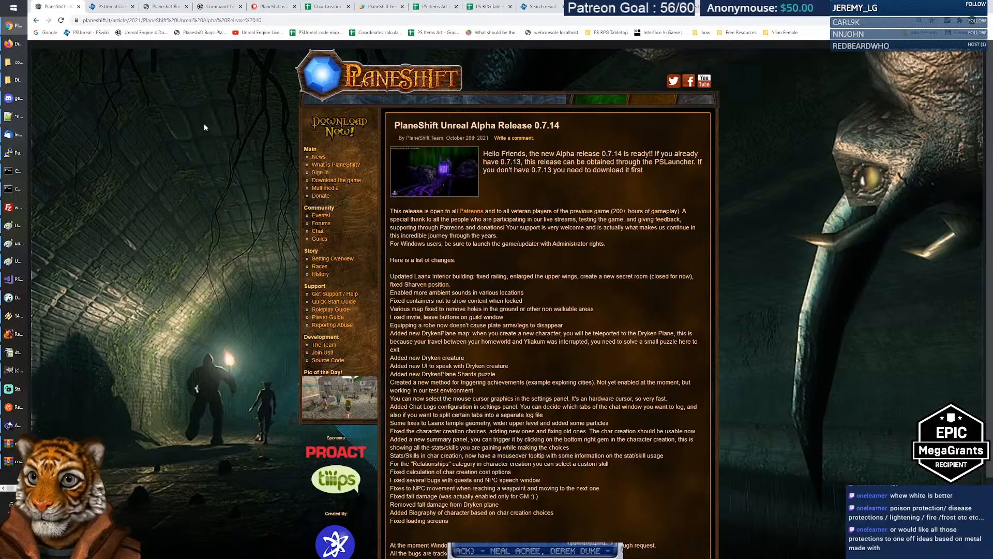
pyautogui.click(83, 32)
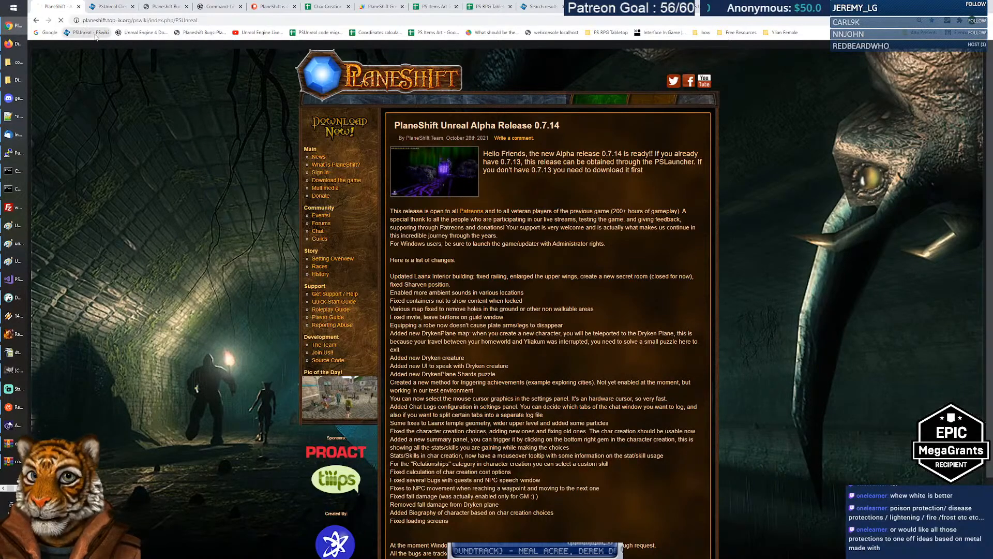
pyautogui.click(834, 75)
pyautogui.write('azure way')
pyautogui.press('Return')
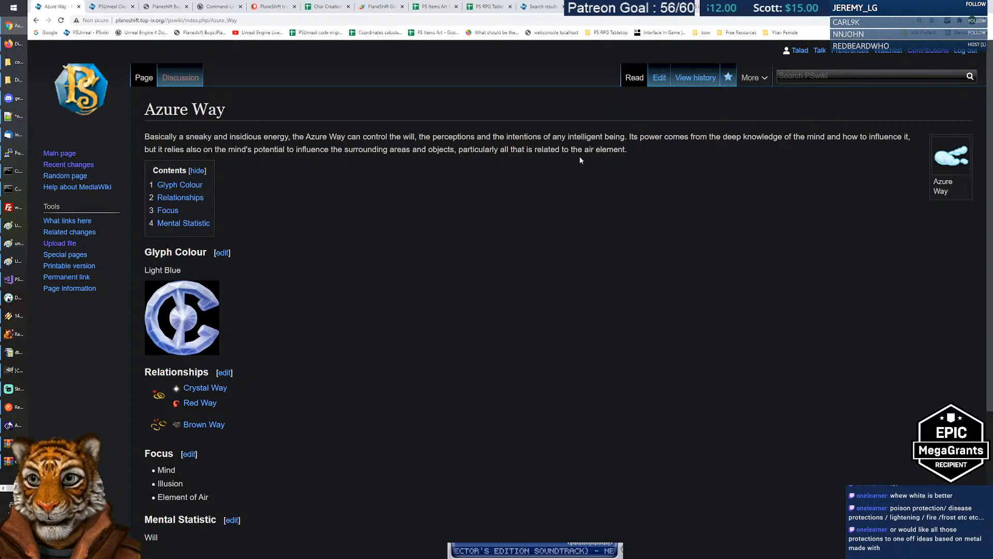
# Read the Azure Way description on the wiki page for how its power relates to the mind.
pyautogui.moveTo(625, 137); pyautogui.dragTo(871, 136)
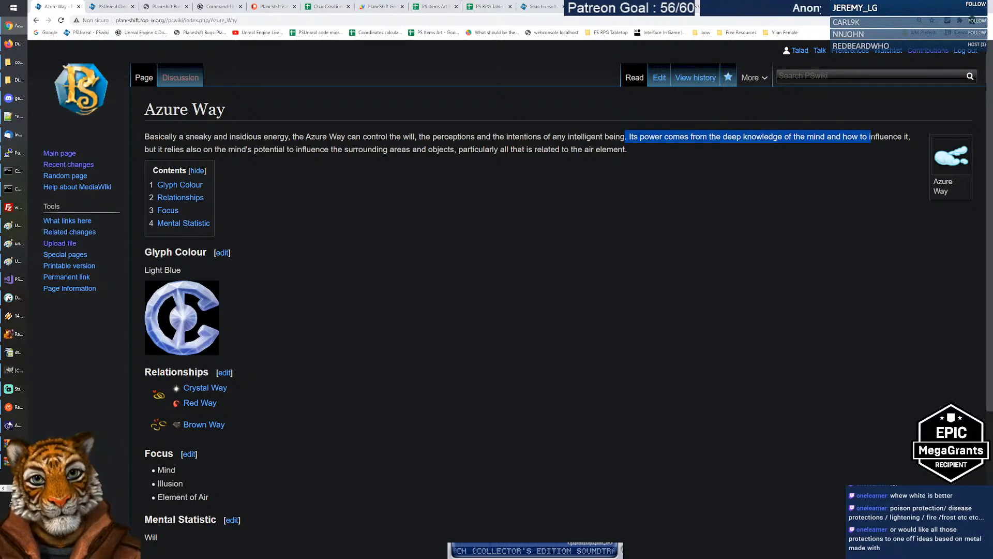
pyautogui.click(771, 153)
pyautogui.hotkey('alt', 'Tab')
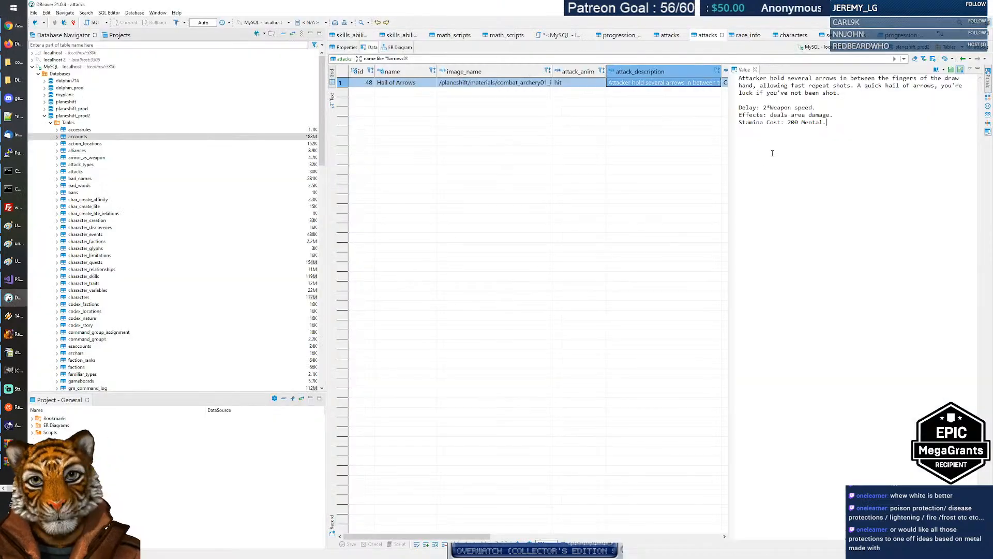
pyautogui.hotkey('alt', 'Tab')
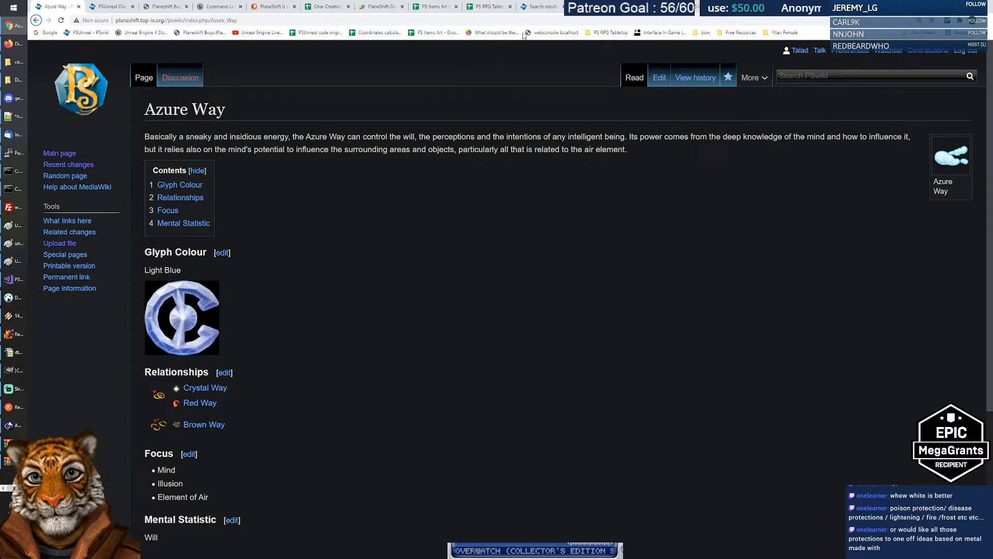
# In the PS Unreal Talents spreadsheet, reword the armor idea's ending in H59 to "increase resistance to mind spells of dark way, azure way".
pyautogui.hotkey('ctrl', 'shift', 'Tab')
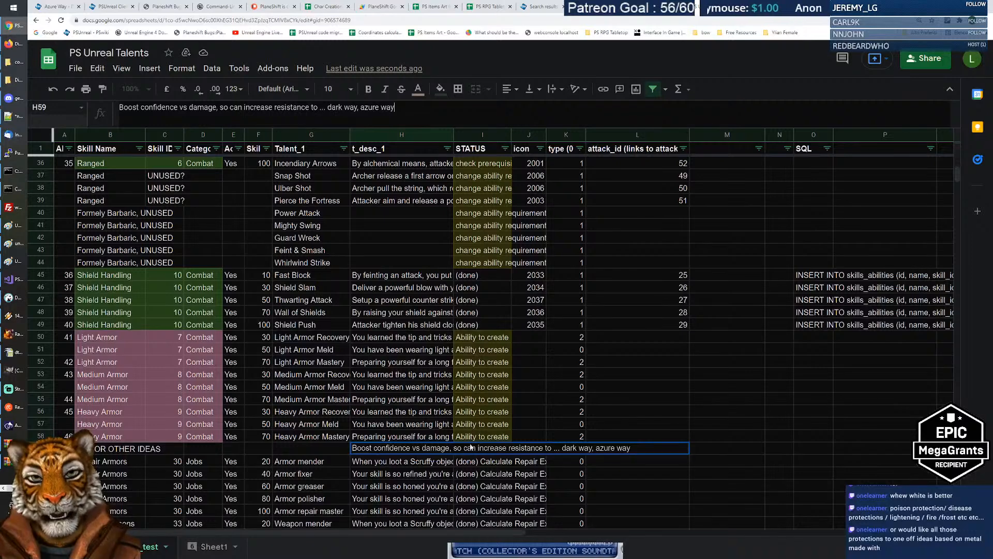
pyautogui.press('Escape')
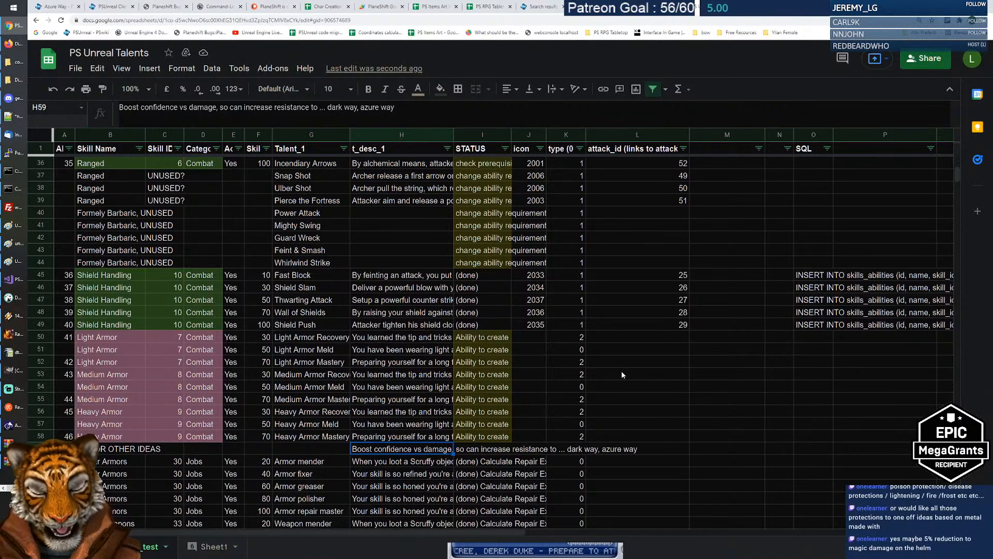
pyautogui.press('Return')
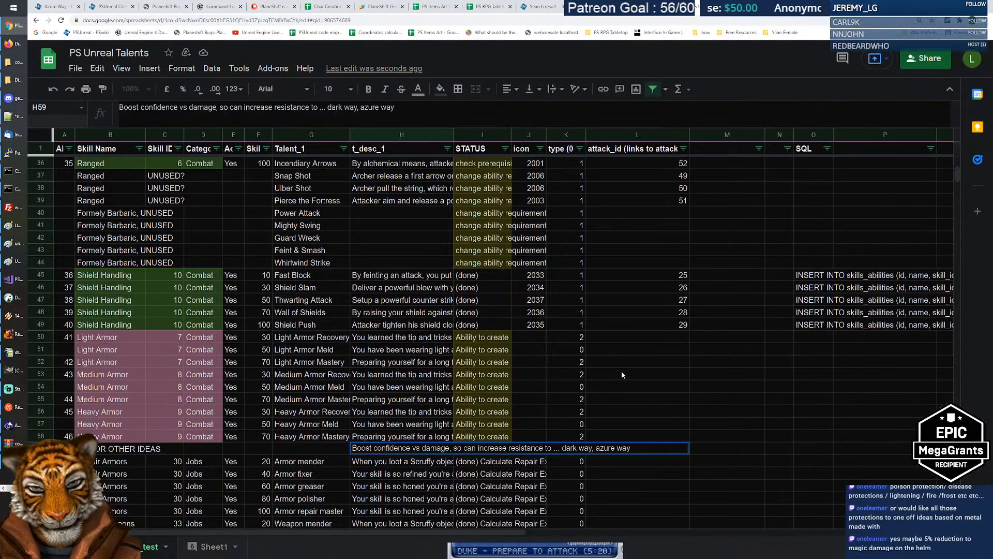
pyautogui.write('mind spells of')
pyautogui.press('Delete')
pyautogui.press('Delete')
pyautogui.press('Delete')
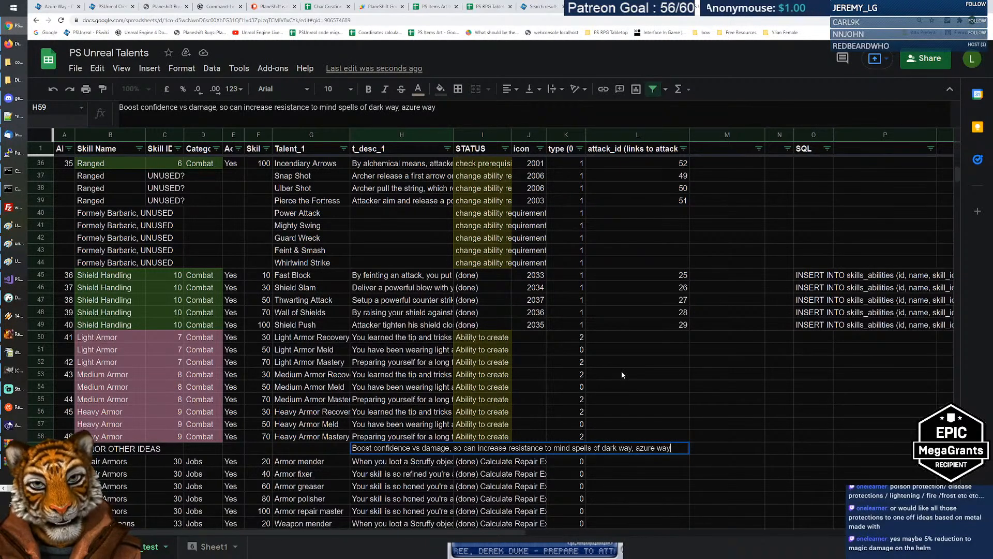
pyautogui.press('Return')
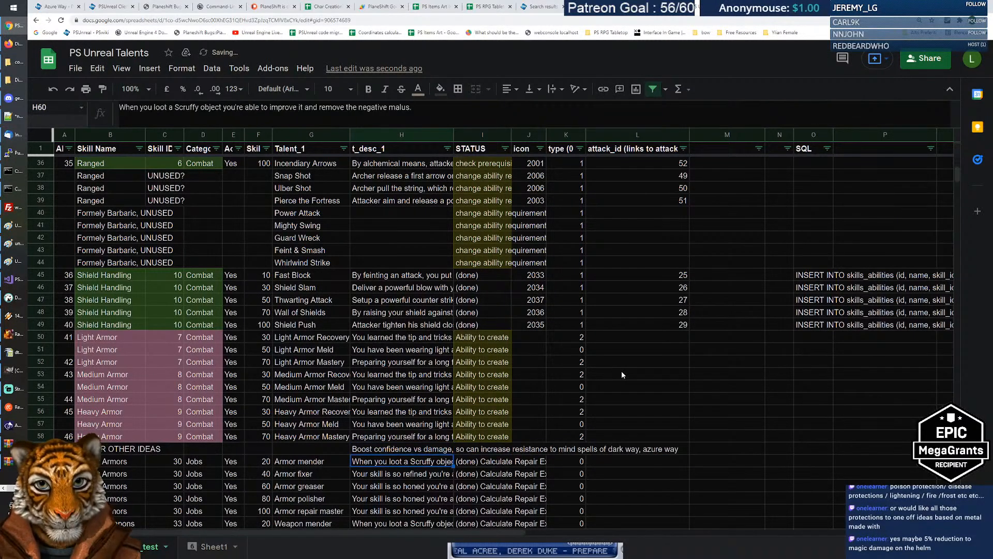
pyautogui.press('Up')
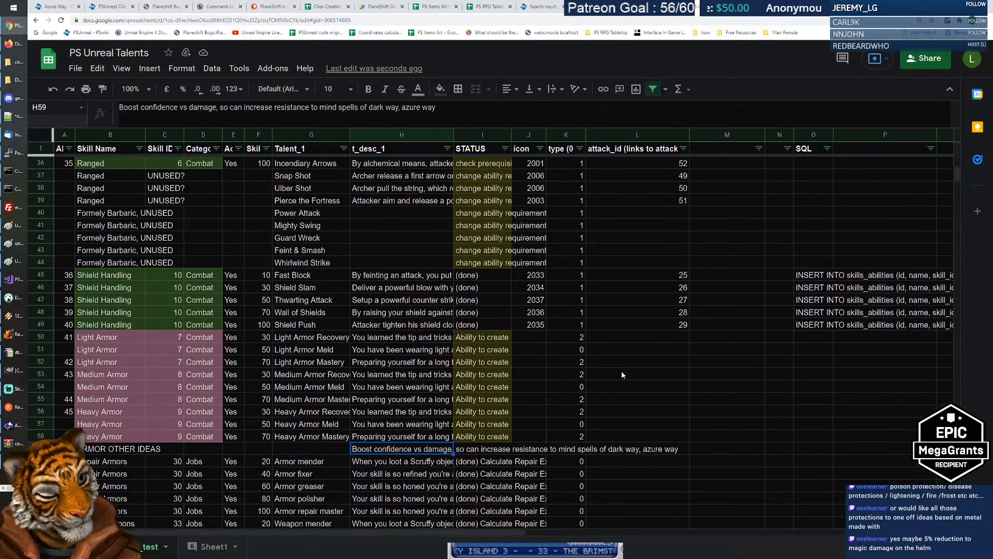
pyautogui.click(485, 450)
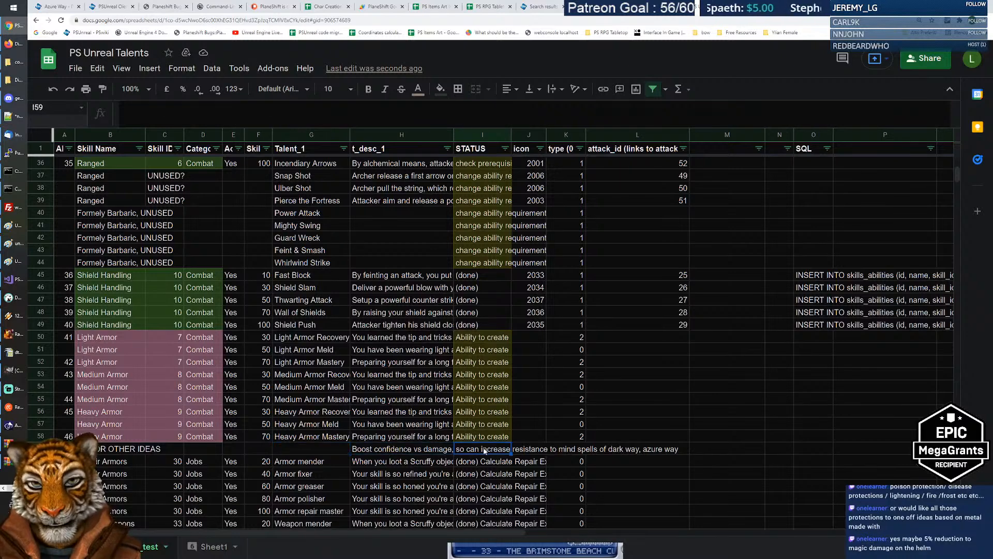
pyautogui.click(396, 450)
pyautogui.press('Down')
pyautogui.press('Up')
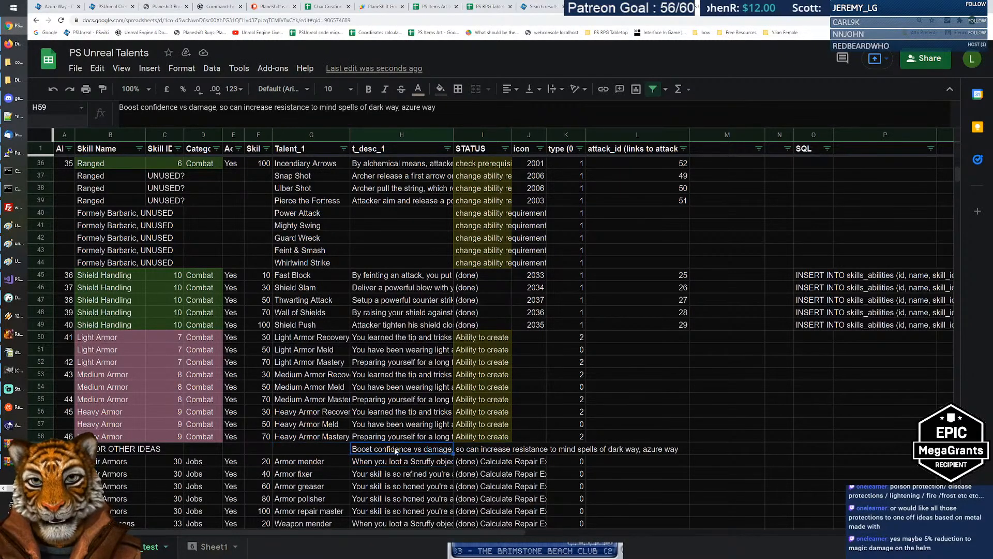
pyautogui.press('Down')
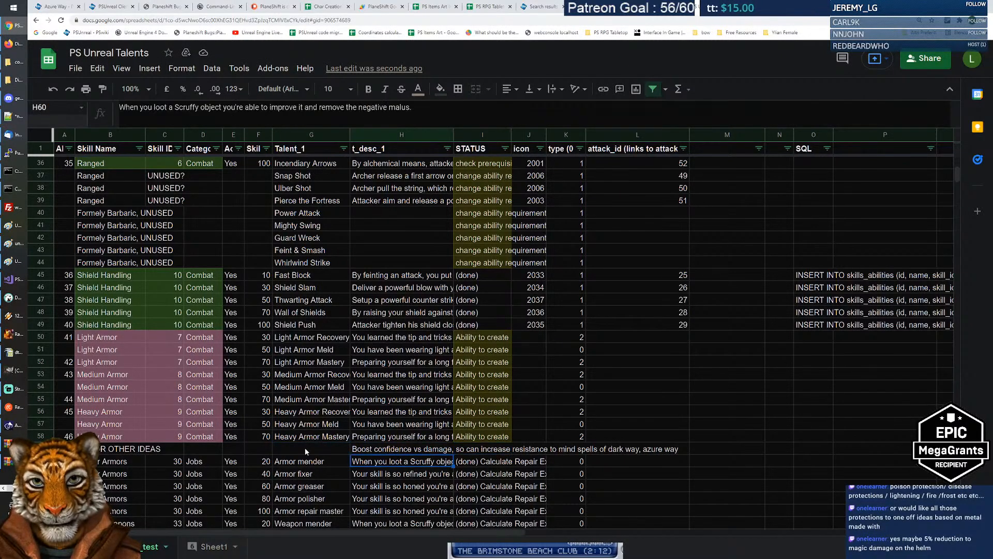
pyautogui.click(305, 449)
pyautogui.press('Right')
pyautogui.press('Right')
pyautogui.press('Left')
pyautogui.press('Left')
pyautogui.press('Right')
pyautogui.press('Right')
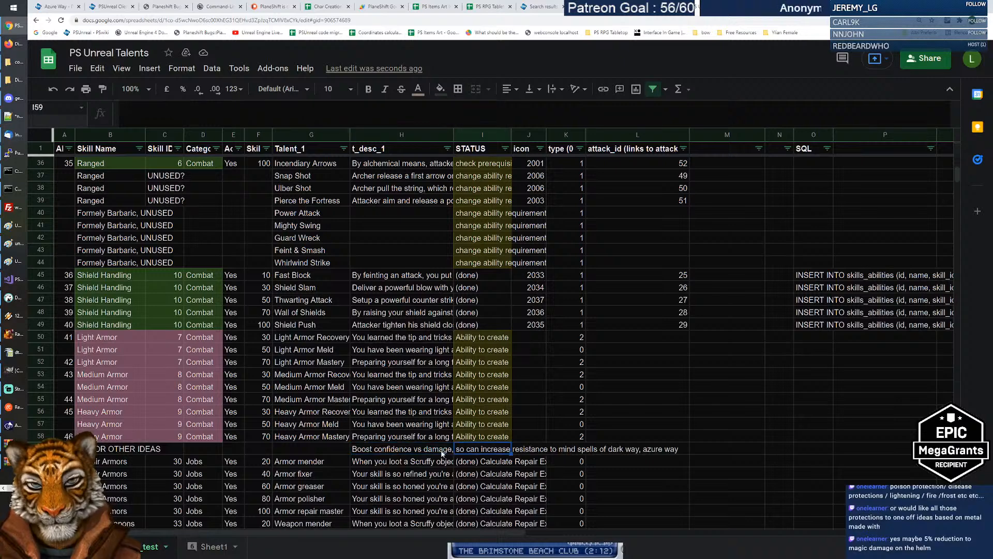
pyautogui.click(413, 451)
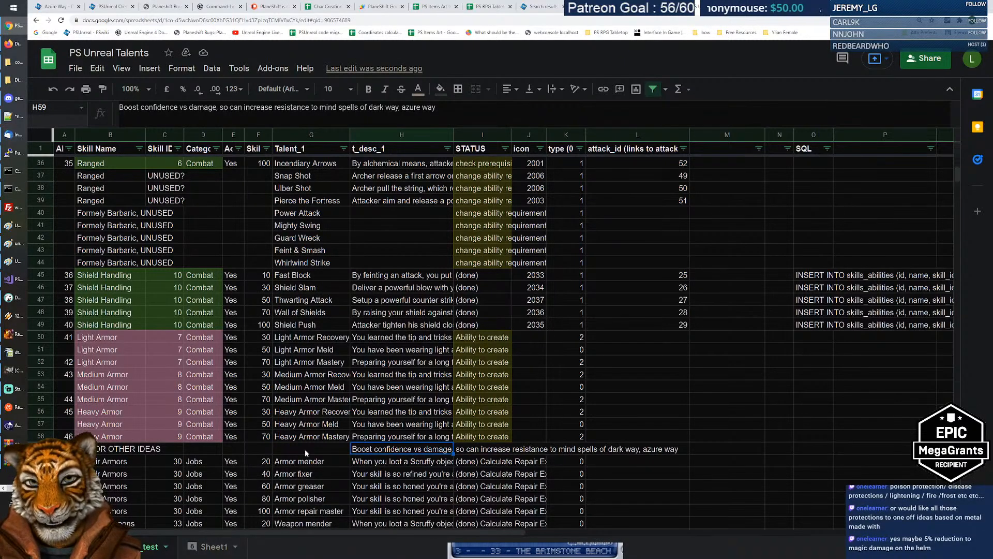
pyautogui.moveTo(396, 449); pyautogui.dragTo(451, 453)
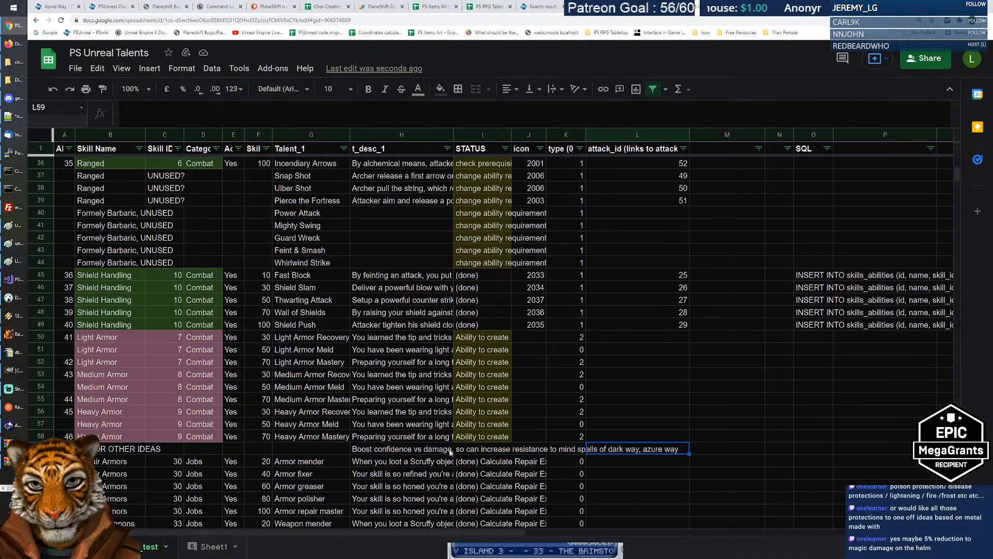
pyautogui.click(618, 449)
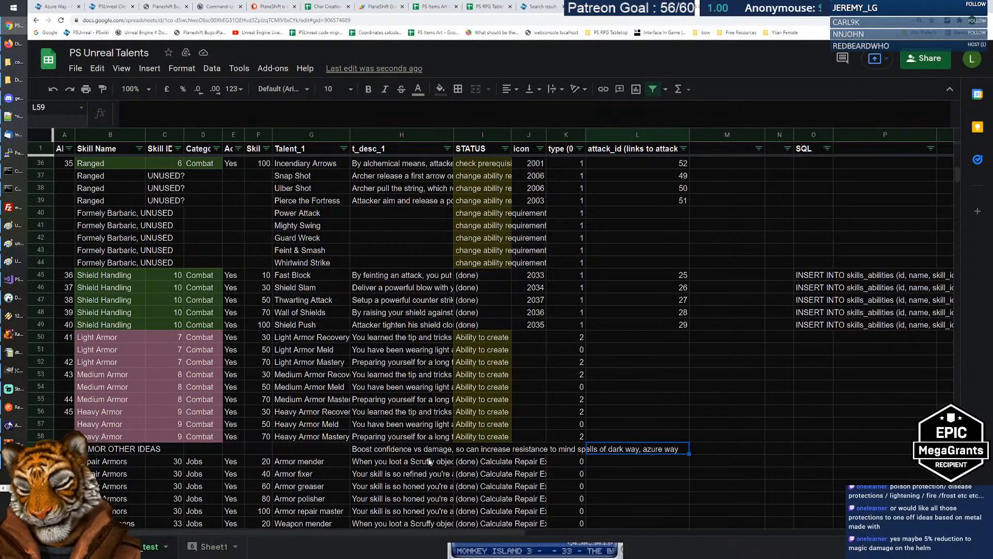
pyautogui.click(404, 449)
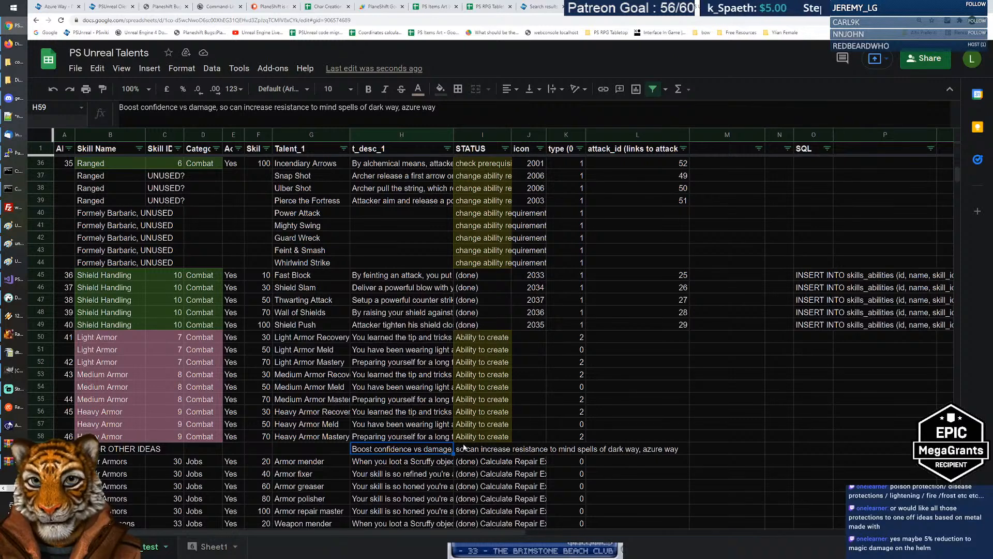
pyautogui.click(131, 449)
pyautogui.click(381, 453)
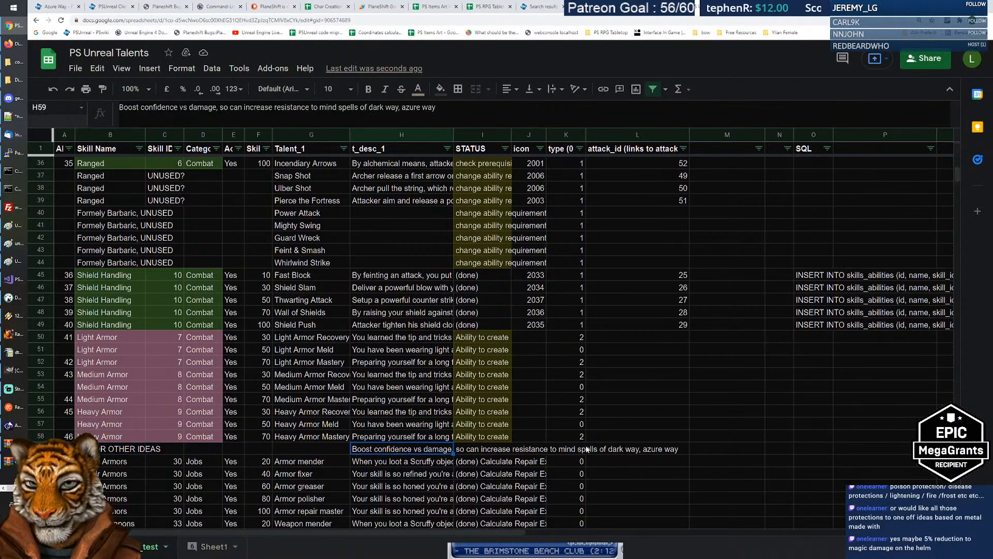
# Review the Light, Medium and Heavy Armor skill rows, the armor idea note and the Light Armor Mastery description.
pyautogui.moveTo(135, 341); pyautogui.dragTo(119, 444)
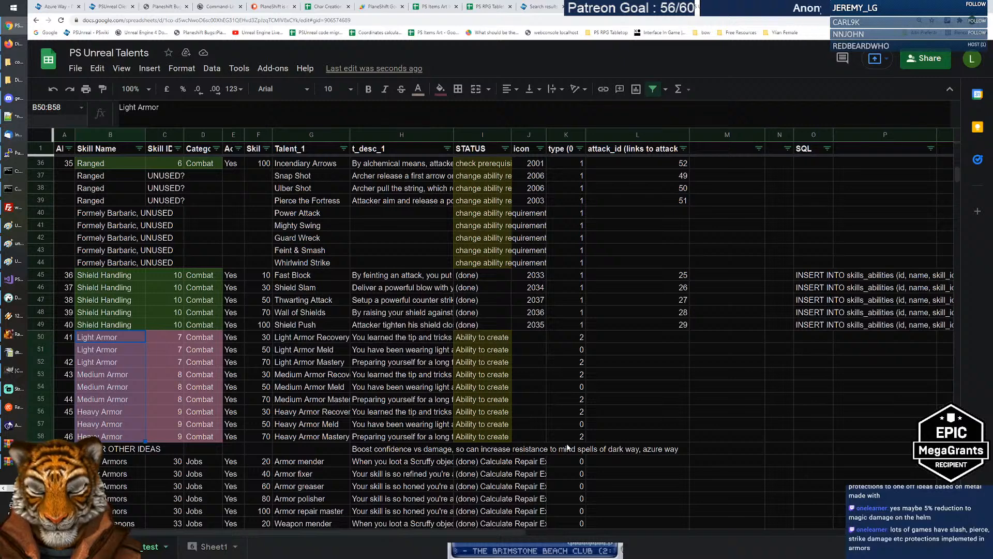
pyautogui.click(408, 450)
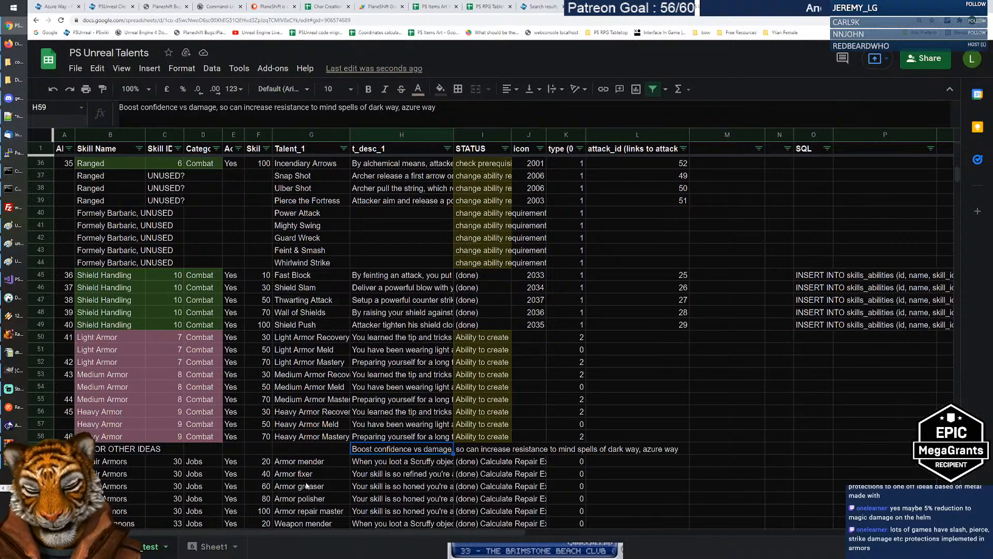
pyautogui.click(414, 361)
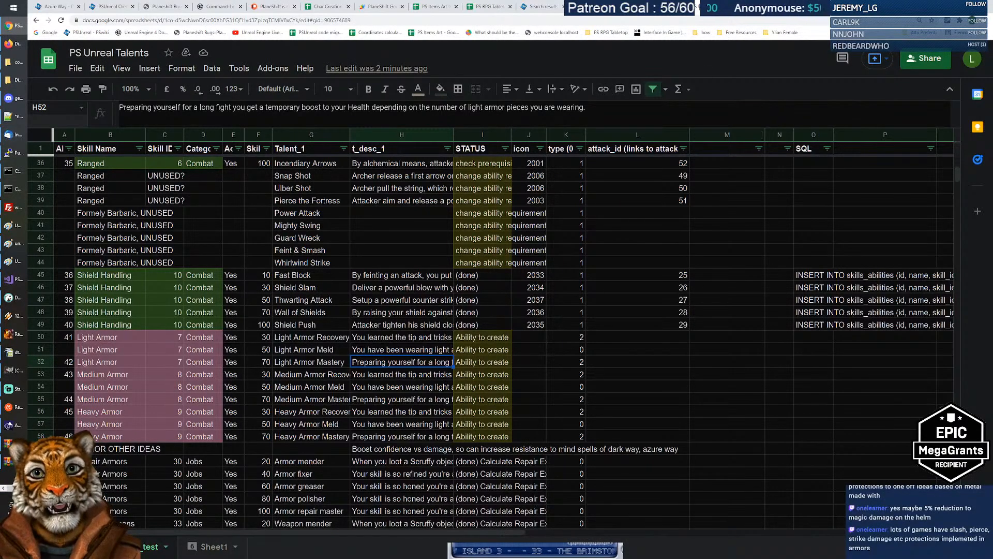
pyautogui.click(393, 370)
pyautogui.click(394, 364)
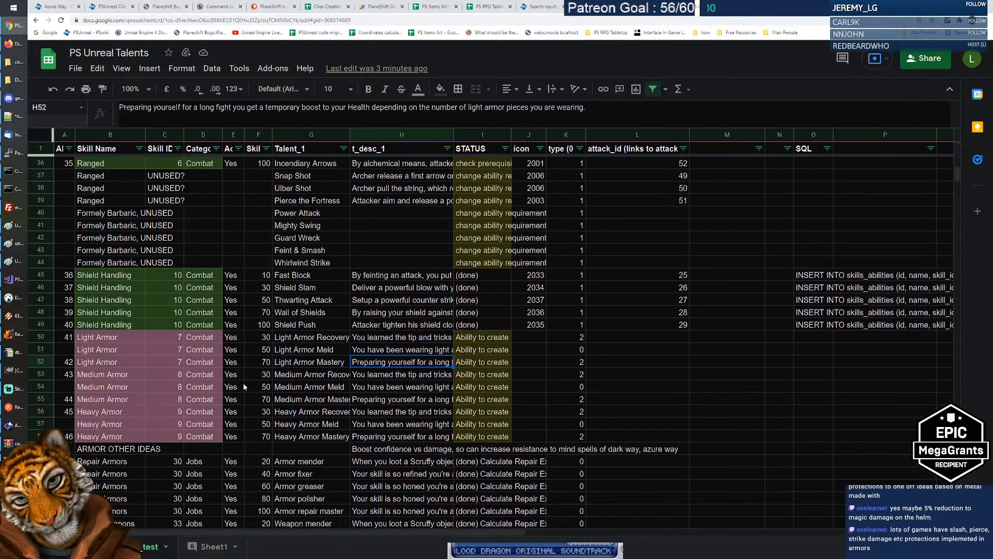
# Fill the incrementing ID formula from A49 down through A58 so every armor talent is numbered consecutively.
pyautogui.moveTo(64, 329); pyautogui.dragTo(78, 436)
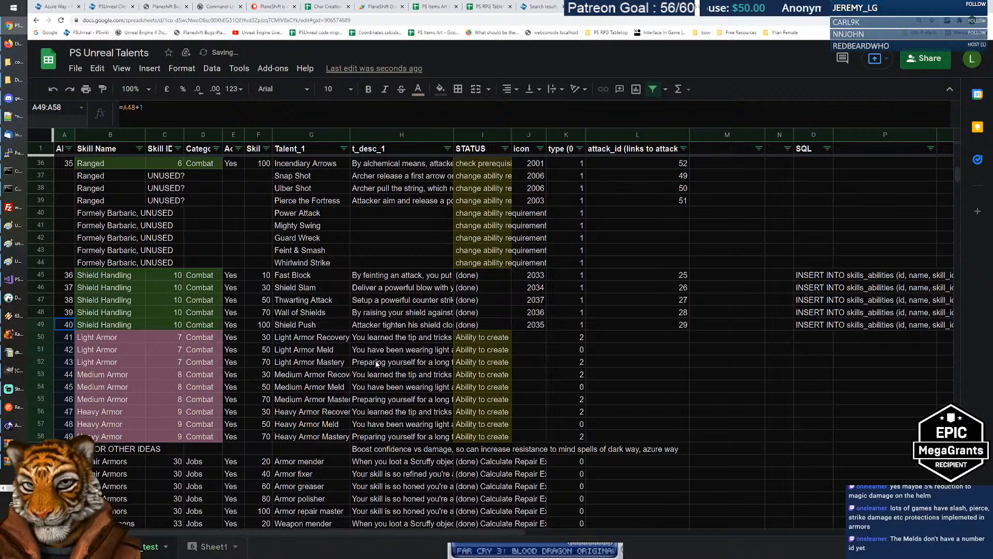
pyautogui.click(378, 342)
# Examine the Light Armor talent descriptions and the type values of the armor talents down to Heavy Armor Meld.
pyautogui.moveTo(100, 338); pyautogui.dragTo(116, 363)
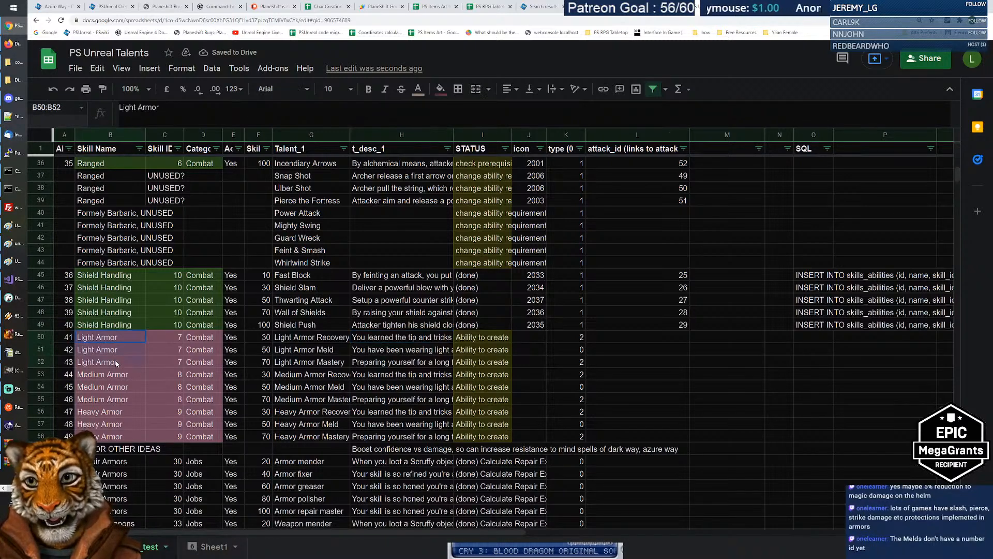
pyautogui.moveTo(354, 341); pyautogui.dragTo(382, 365)
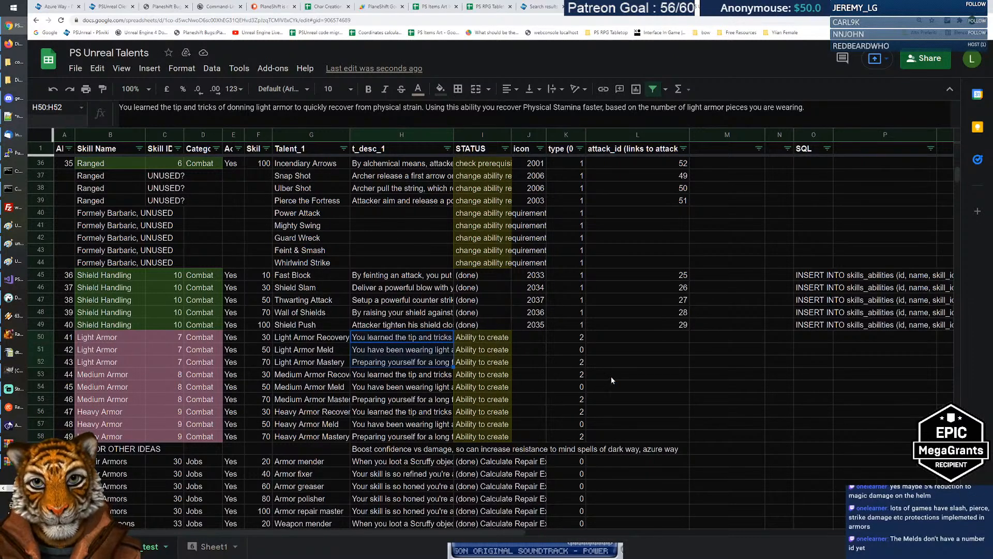
pyautogui.click(583, 343)
pyautogui.press('Down')
pyautogui.press('Down')
pyautogui.press('Down')
pyautogui.press('Down')
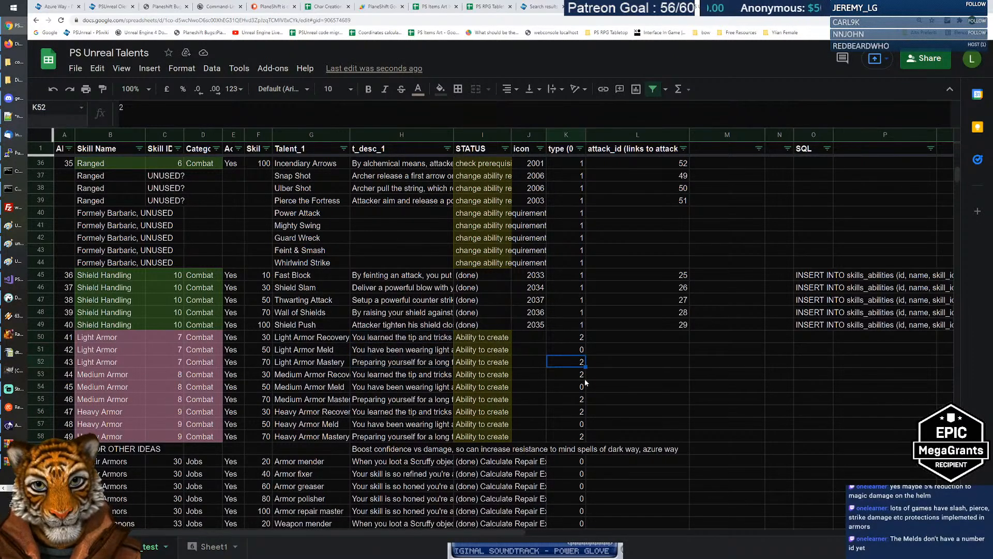
pyautogui.press('Down')
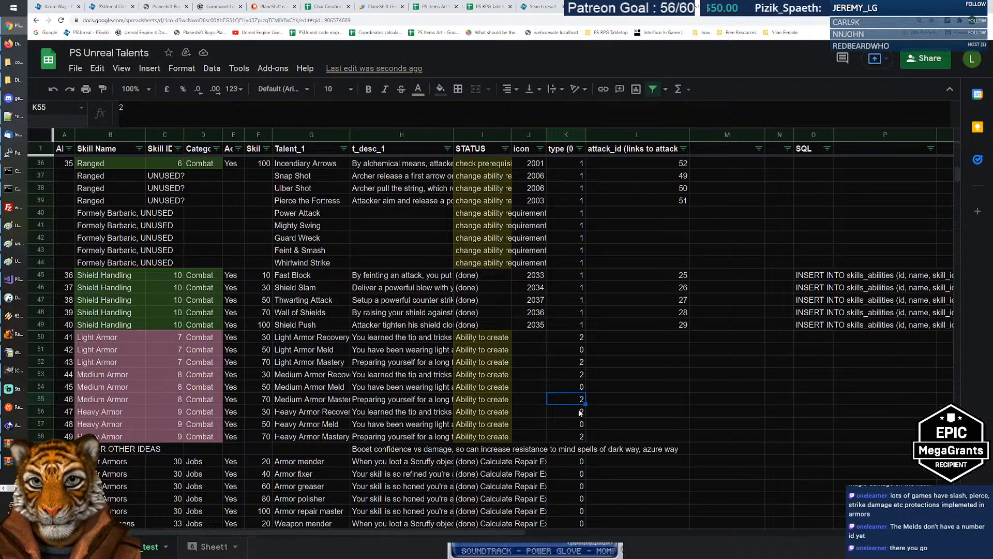
pyautogui.press('Down')
pyautogui.press('Down')
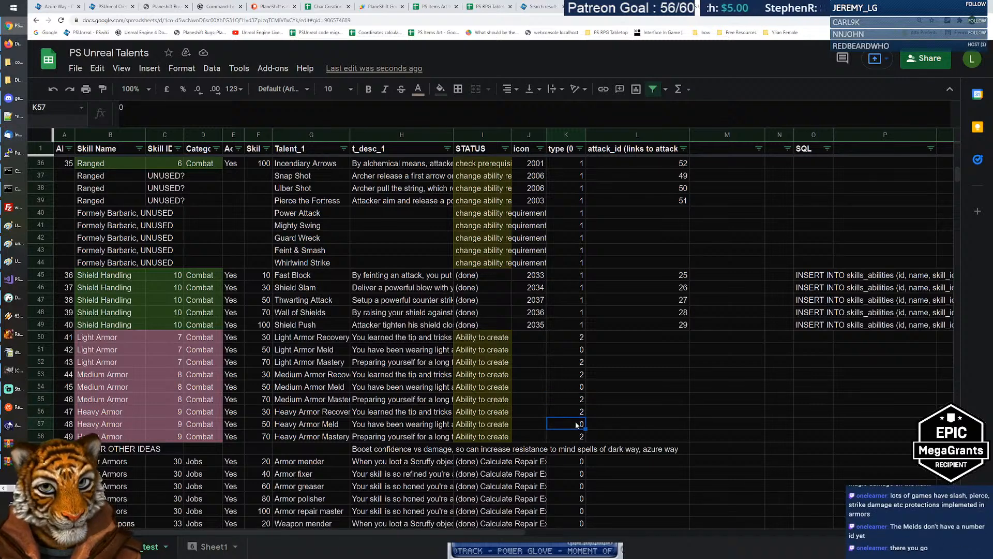
pyautogui.click(333, 427)
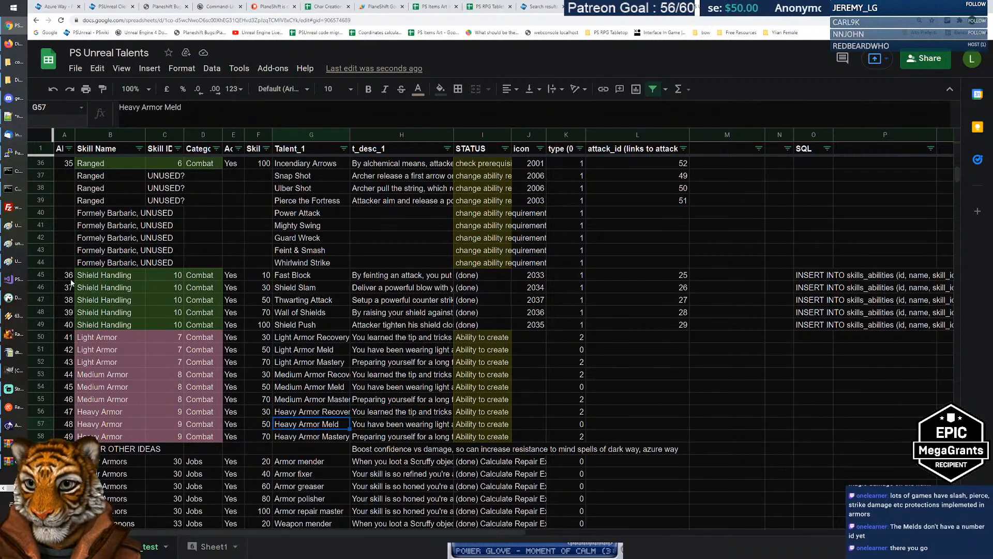
# Look over the talent rows around the armor section and read the Armor mender description under Repair Armors.
pyautogui.scroll(-2, 369, 367)
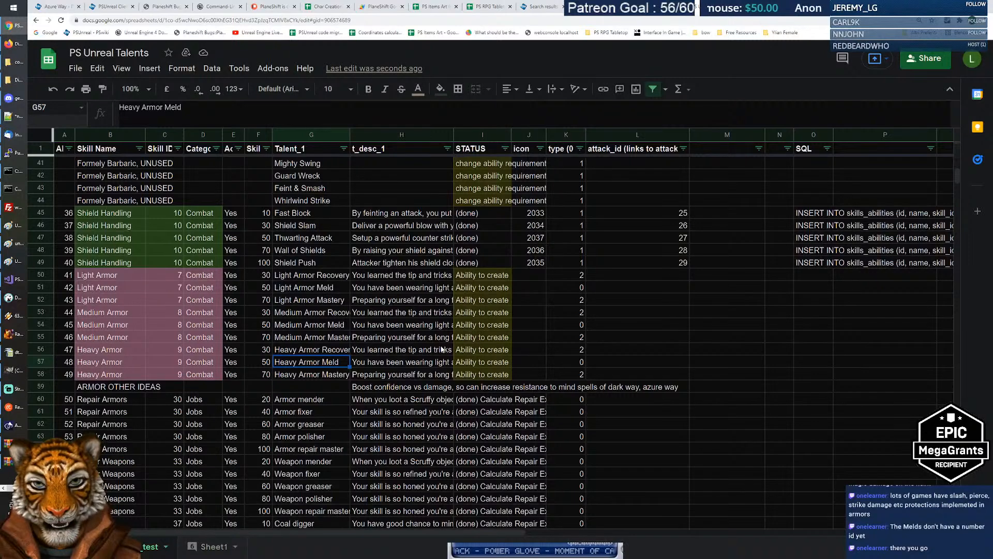
pyautogui.scroll(-2, 442, 349)
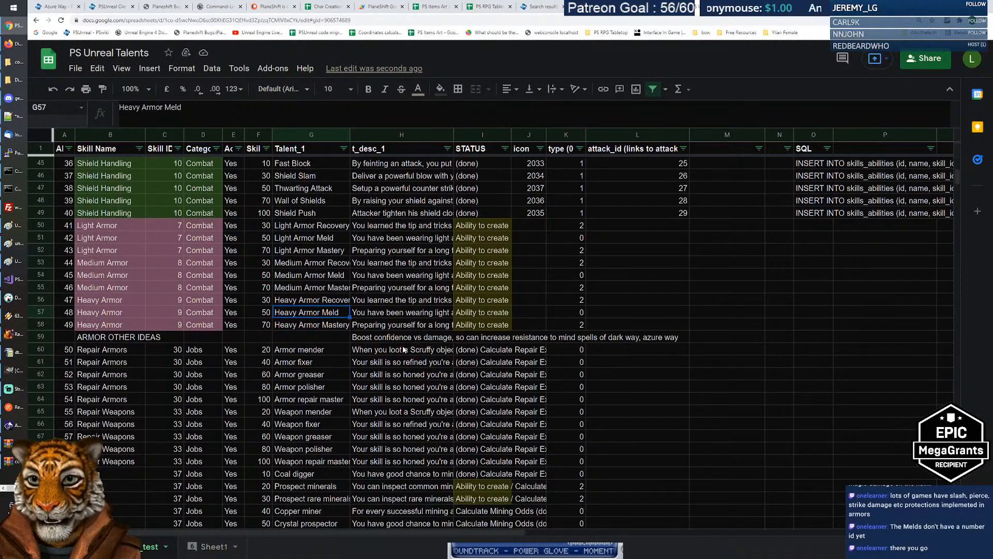
pyautogui.scroll(-1, 398, 341)
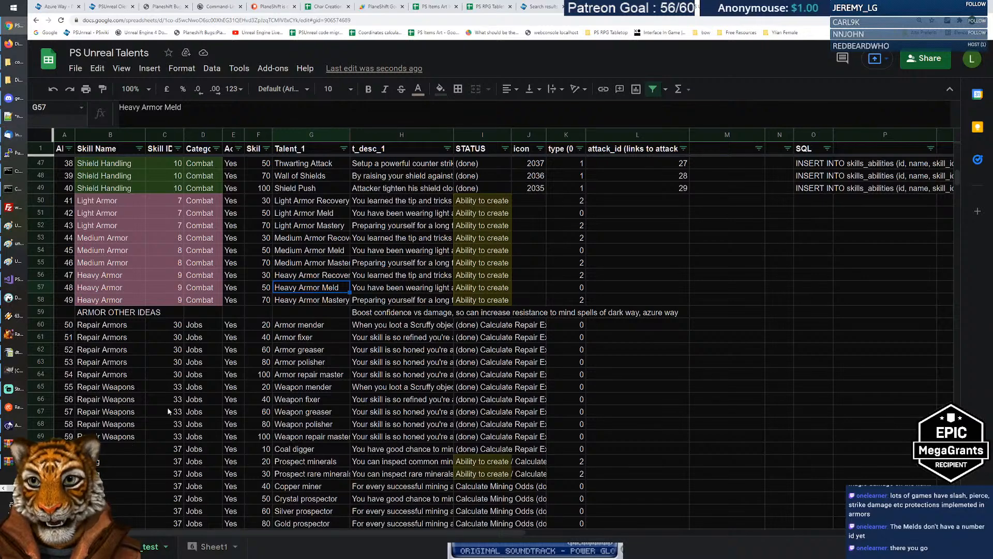
pyautogui.scroll(5, 203, 435)
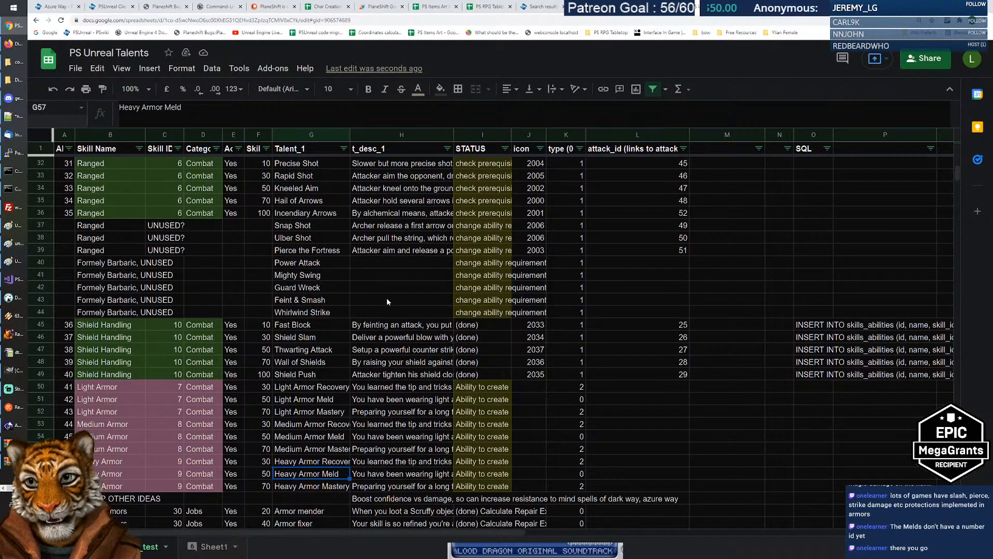
pyautogui.scroll(-7, 387, 298)
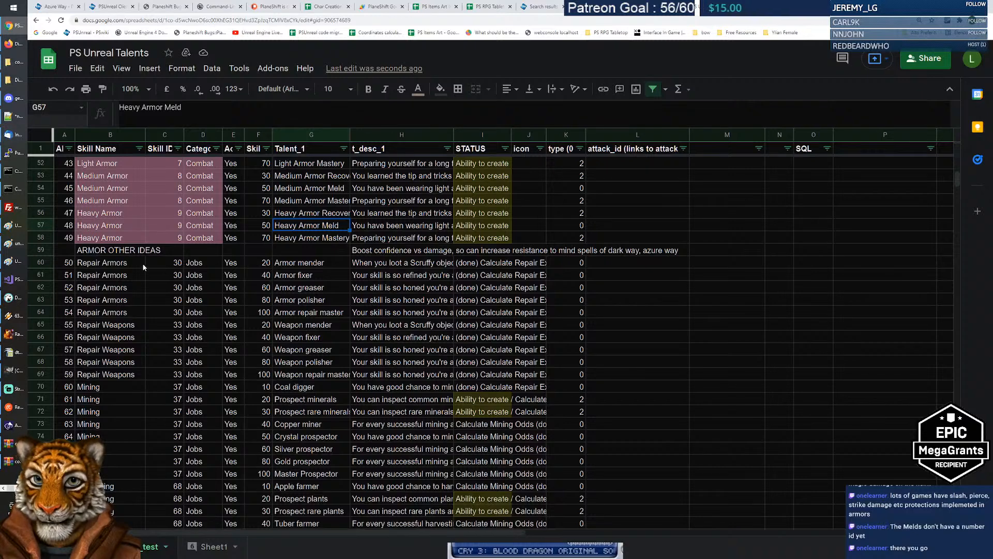
pyautogui.click(115, 265)
pyautogui.click(405, 263)
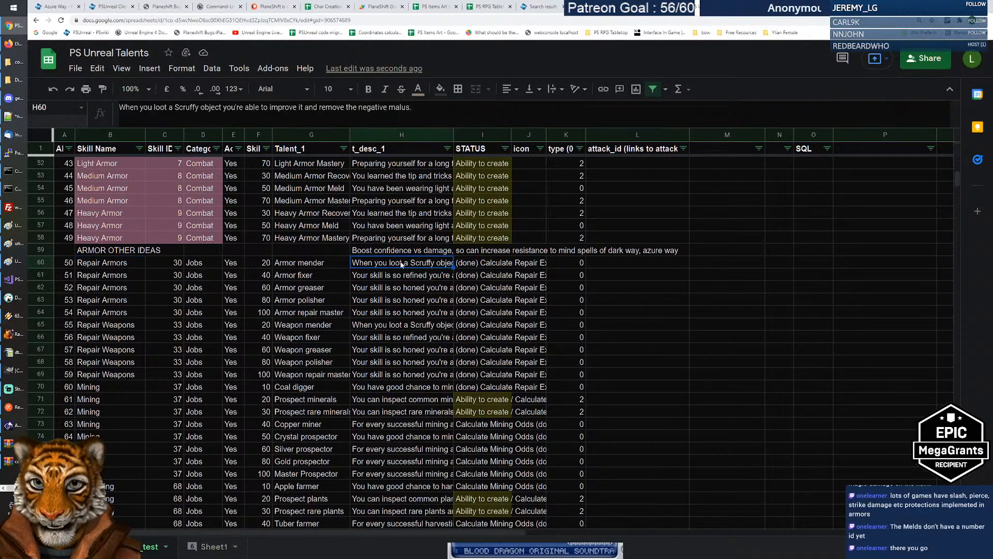
# Examine the Repair Armors rows, checking their skill levels, talent names and the Armor mender and Armor fixer descriptions.
pyautogui.click(115, 264)
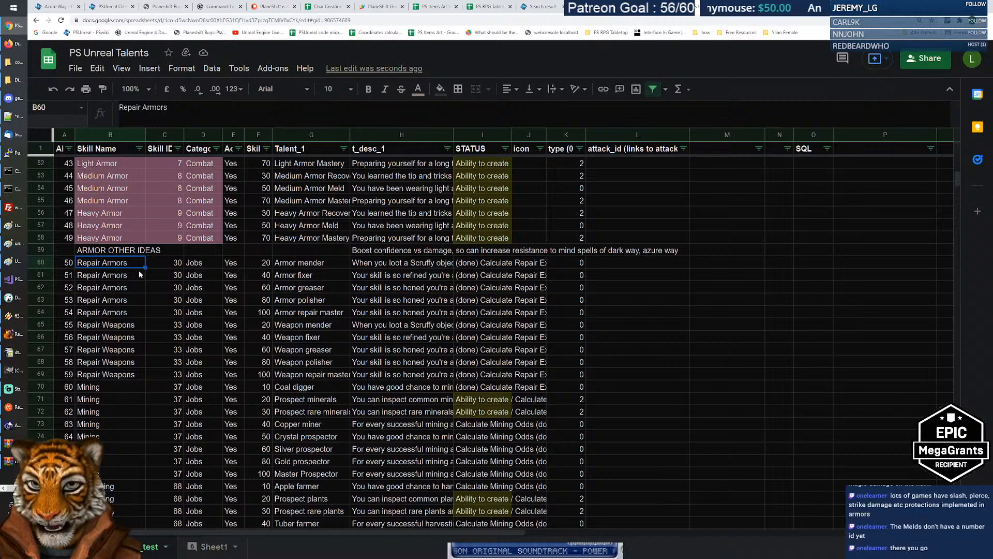
pyautogui.moveTo(258, 263); pyautogui.dragTo(261, 314)
pyautogui.click(327, 277)
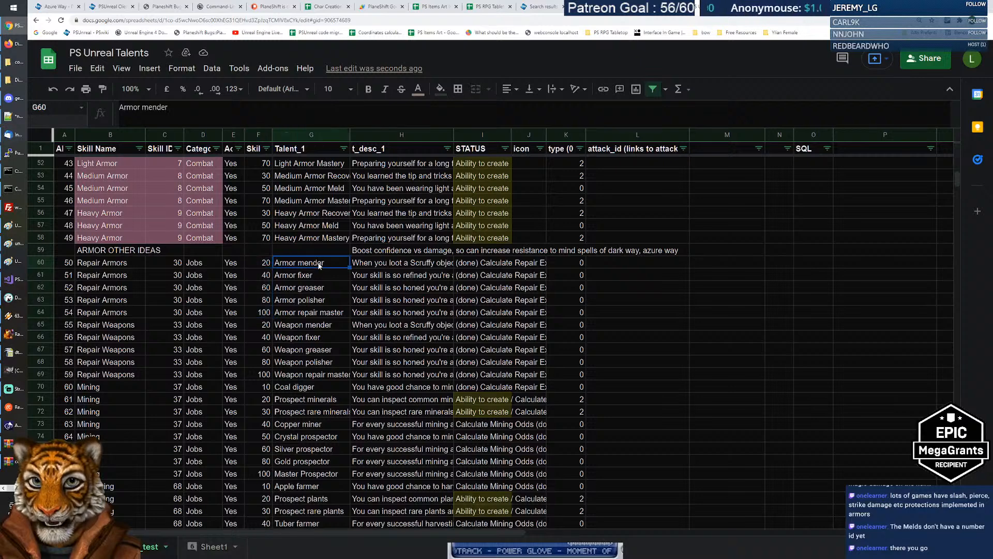
pyautogui.click(316, 289)
pyautogui.click(315, 300)
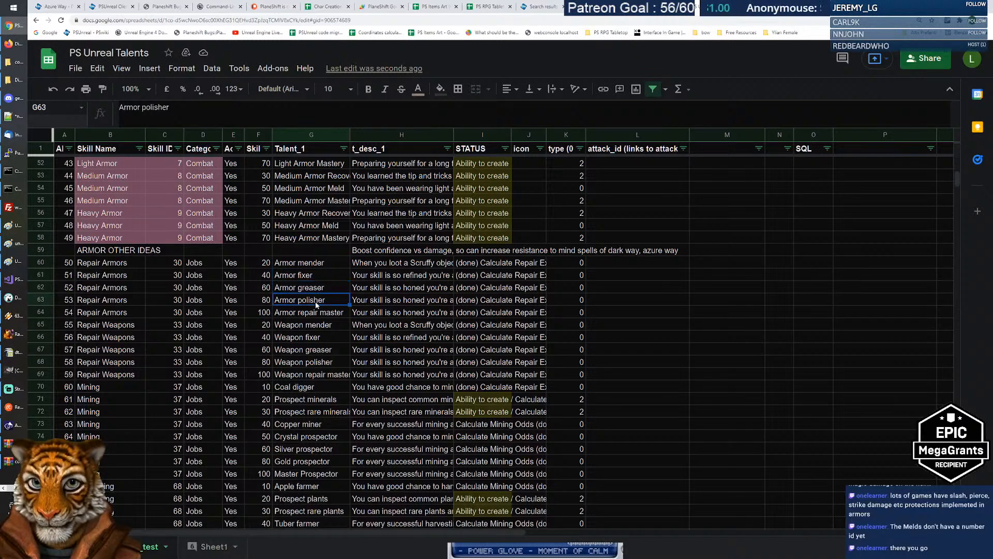
pyautogui.click(317, 313)
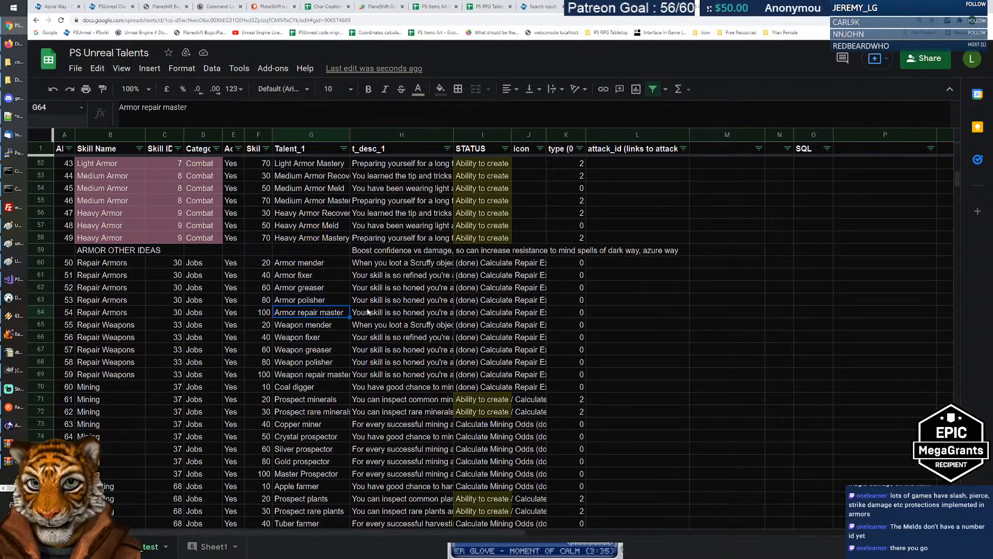
pyautogui.click(394, 264)
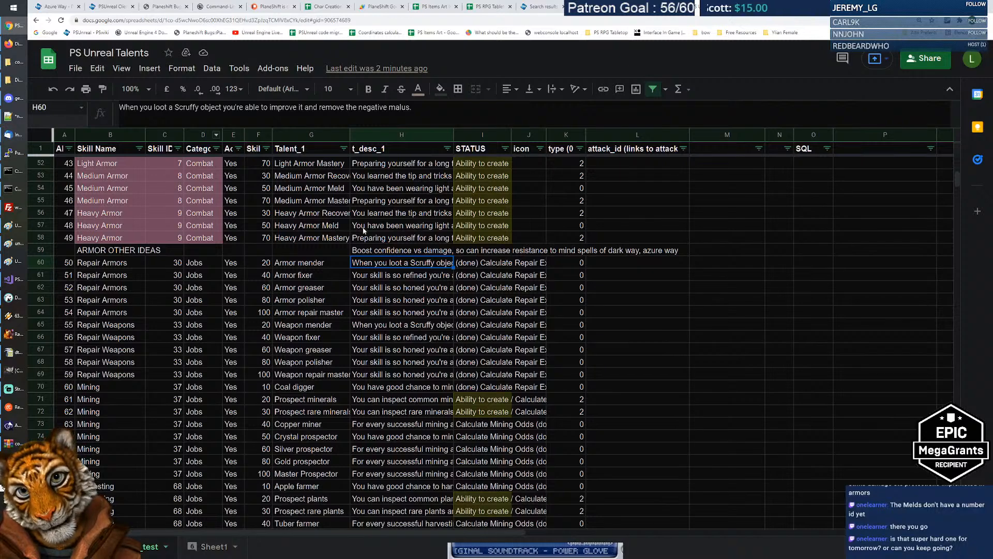
pyautogui.click(409, 278)
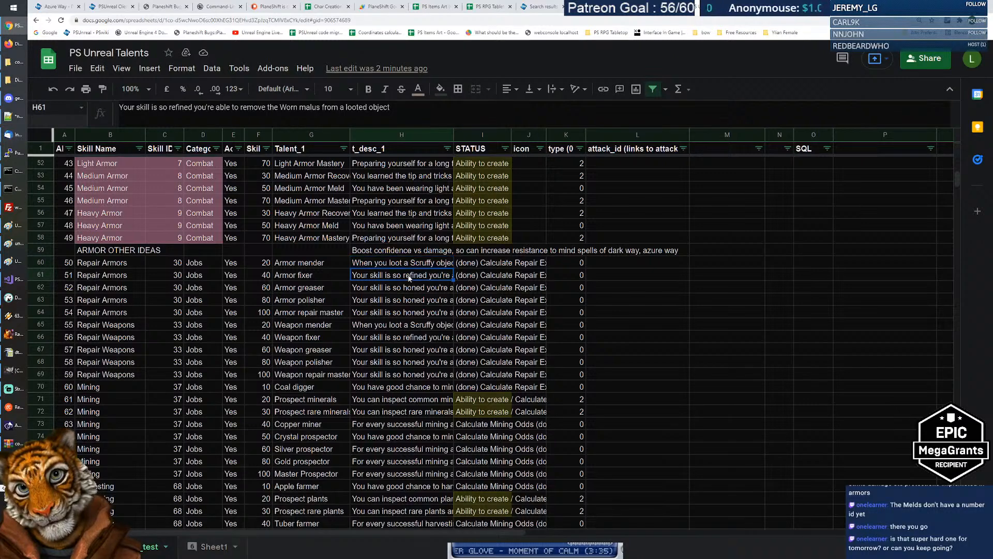
pyautogui.click(407, 268)
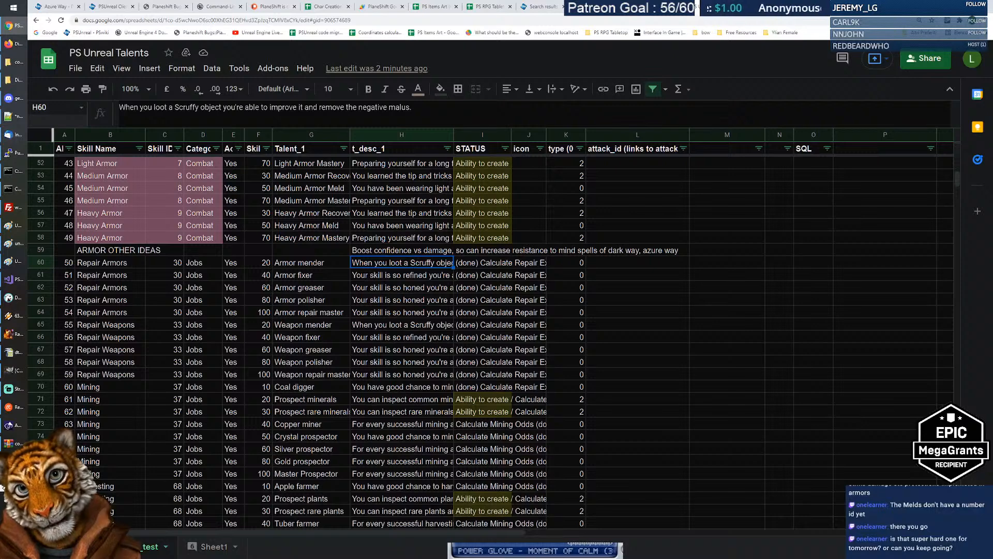
# Read the descriptions in H60 to H64, checking which item malus each Repair Armors talent removes.
pyautogui.doubleClick(187, 107)
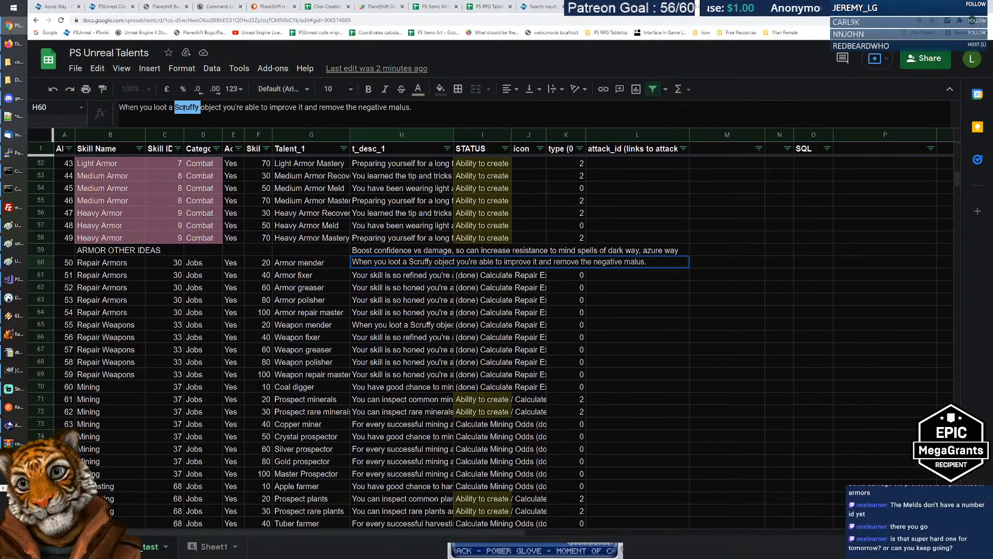
pyautogui.click(439, 281)
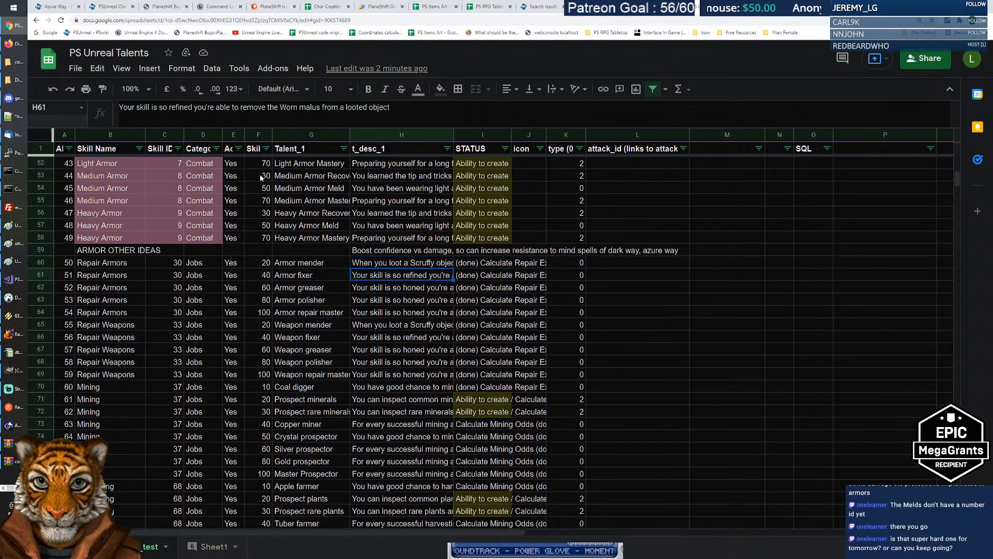
pyautogui.doubleClick(288, 107)
pyautogui.press('Escape')
pyautogui.click(428, 291)
pyautogui.doubleClick(291, 107)
pyautogui.press('Escape')
pyautogui.click(423, 302)
pyautogui.doubleClick(291, 107)
pyautogui.press('Escape')
pyautogui.click(412, 313)
pyautogui.doubleClick(291, 107)
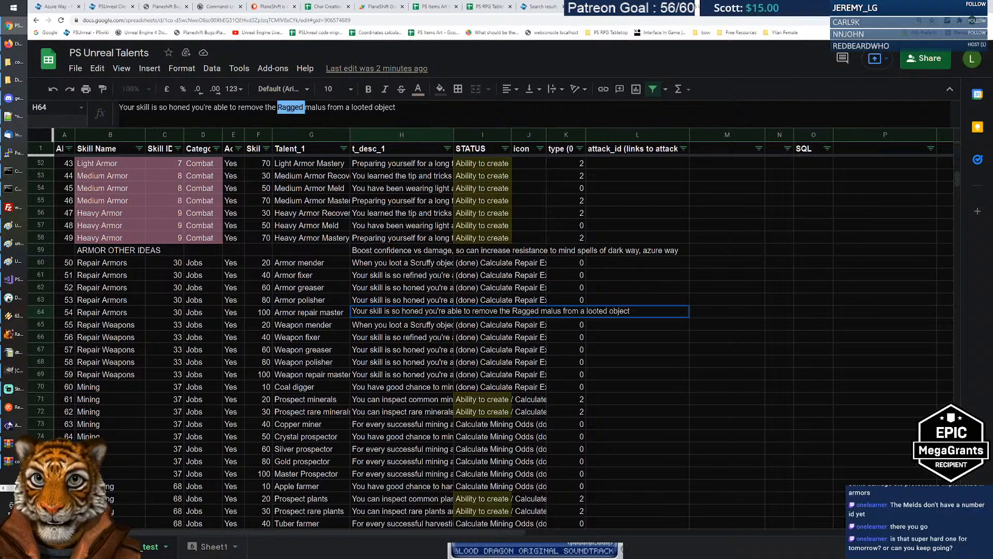
pyautogui.press('Escape')
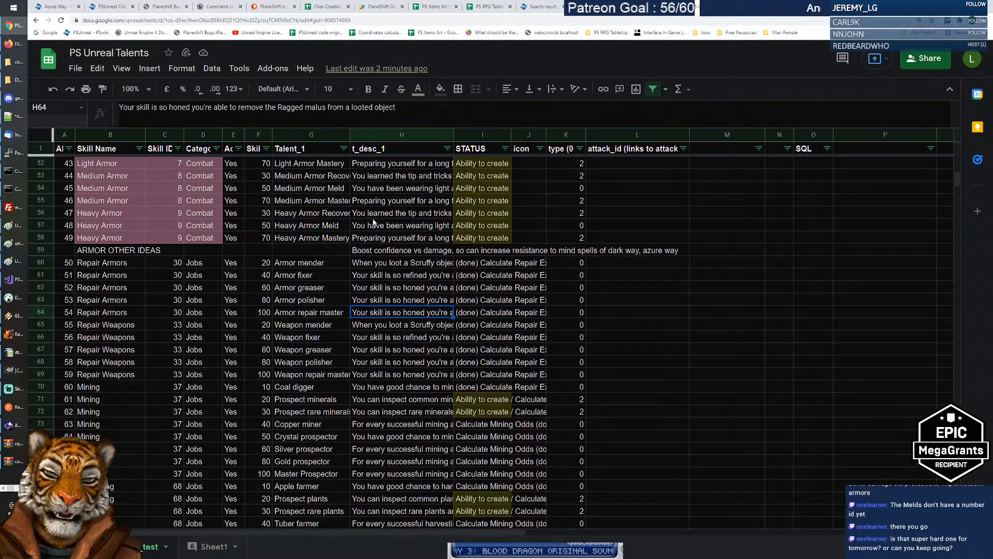
# Compare the Repair Armors descriptions with the Weapon mender description and check the Armor mender status in I60.
pyautogui.click(407, 325)
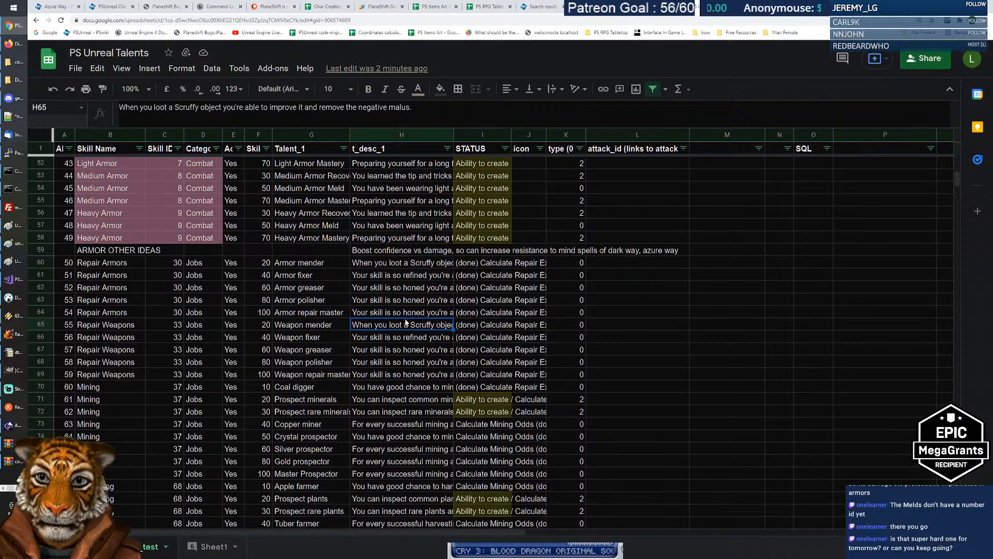
pyautogui.click(406, 312)
pyautogui.moveTo(408, 259); pyautogui.dragTo(408, 313)
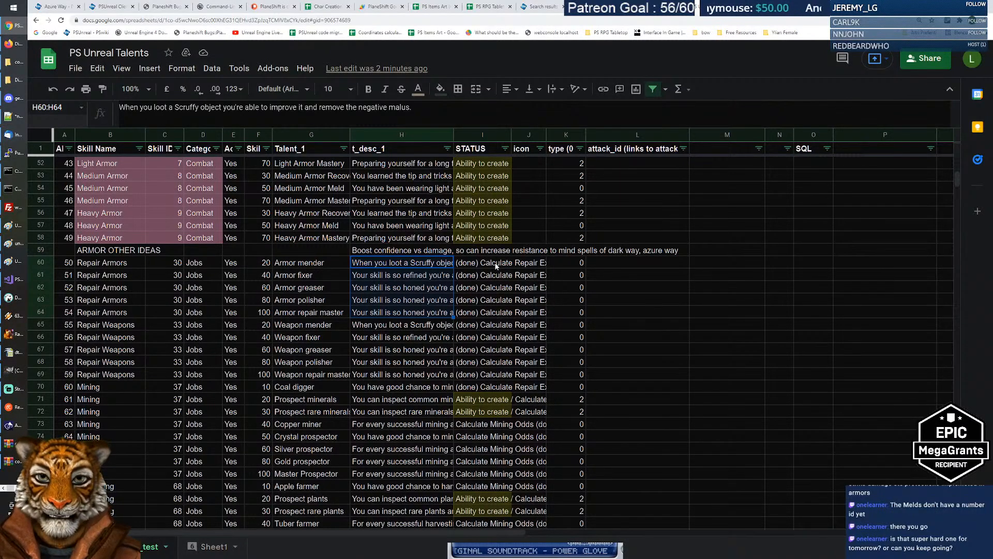
pyautogui.click(432, 264)
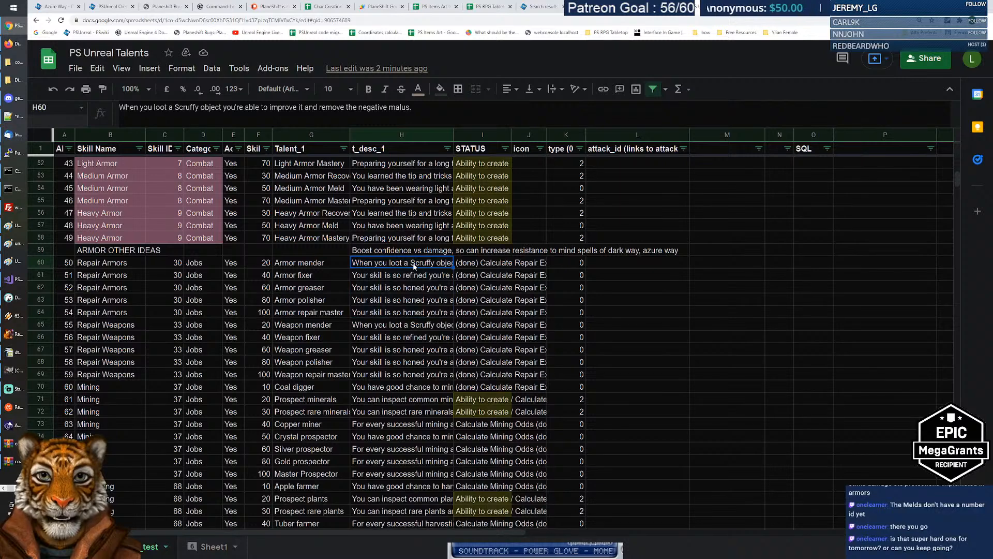
pyautogui.click(486, 266)
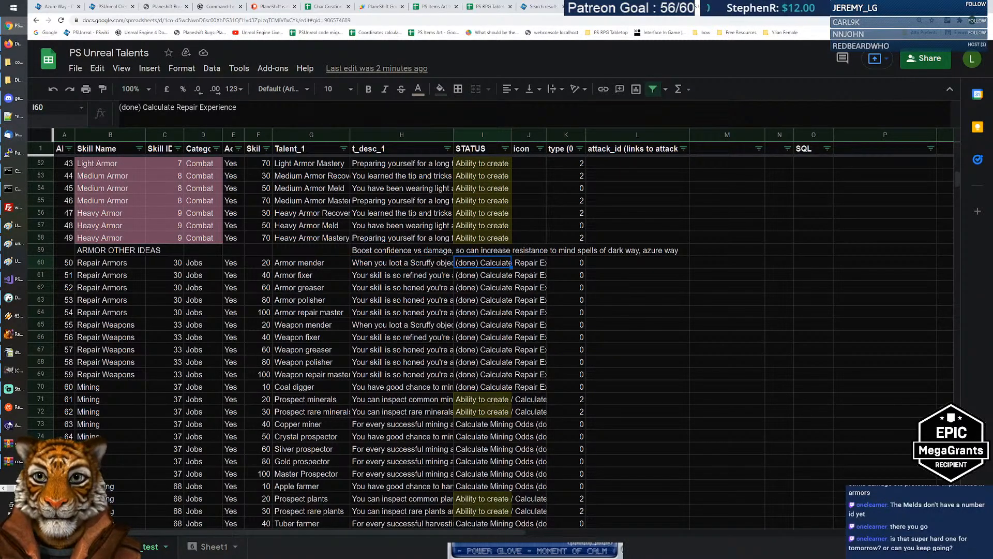
pyautogui.doubleClick(130, 107)
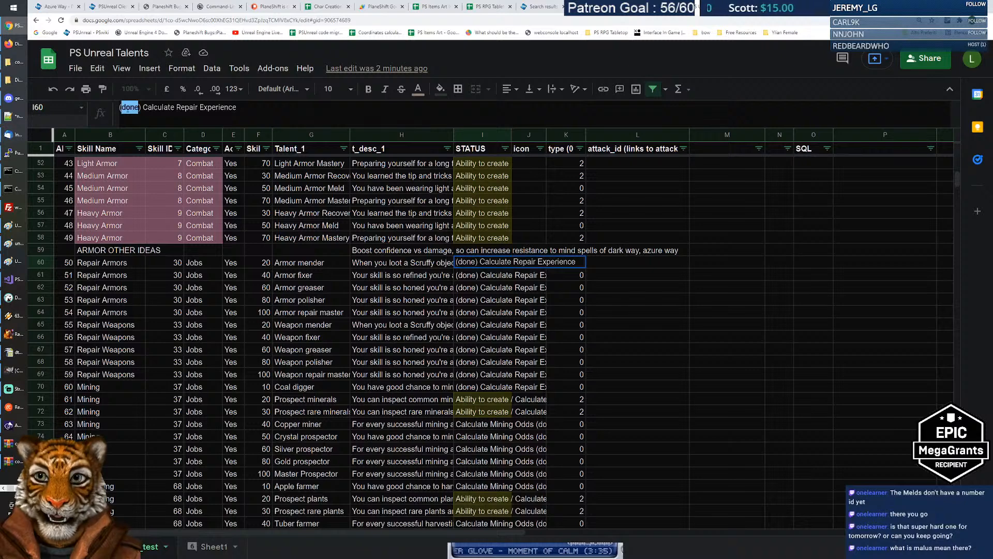
pyautogui.click(130, 107)
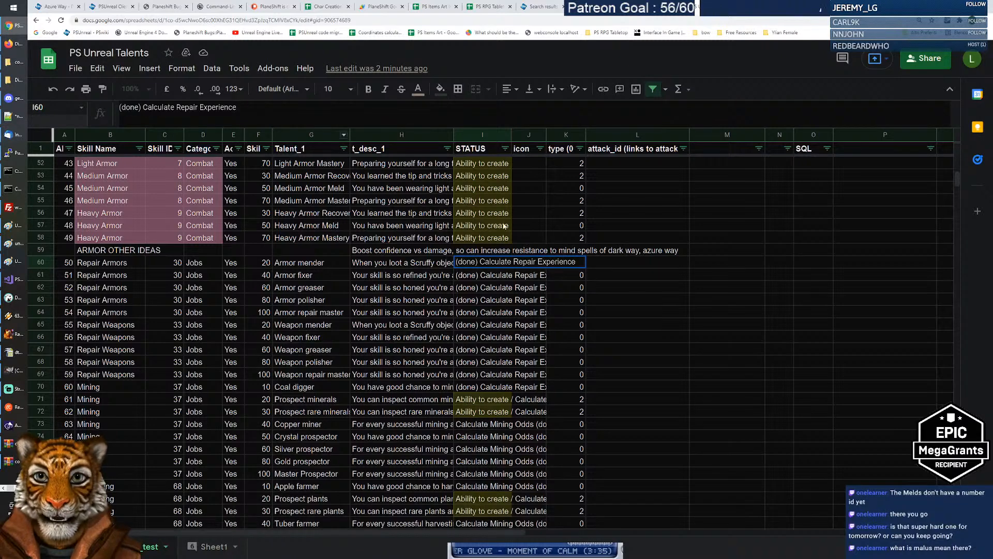
pyautogui.press('Escape')
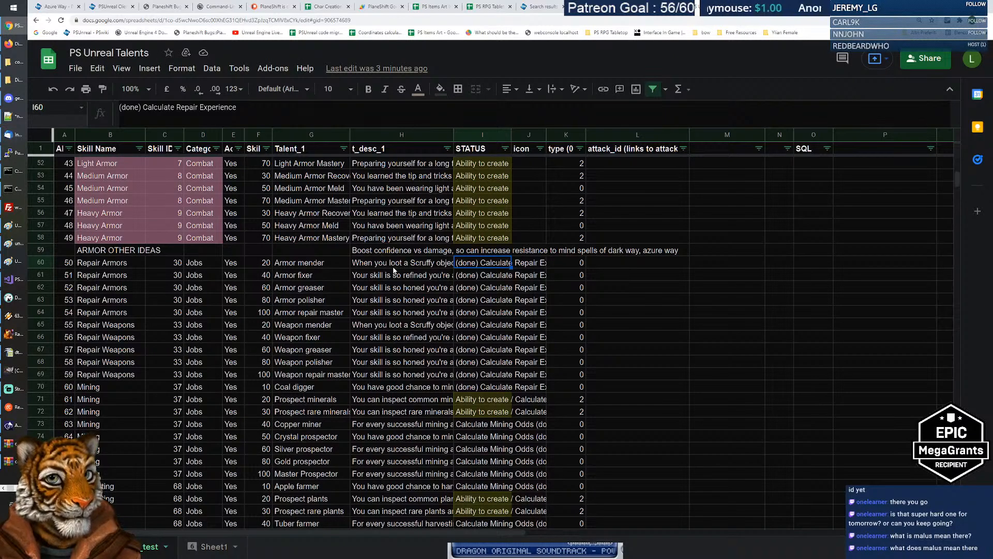
# Reread the Armor mender description in H60, focusing on the word Scruffy.
pyautogui.doubleClick(422, 262)
pyautogui.doubleClick(422, 262)
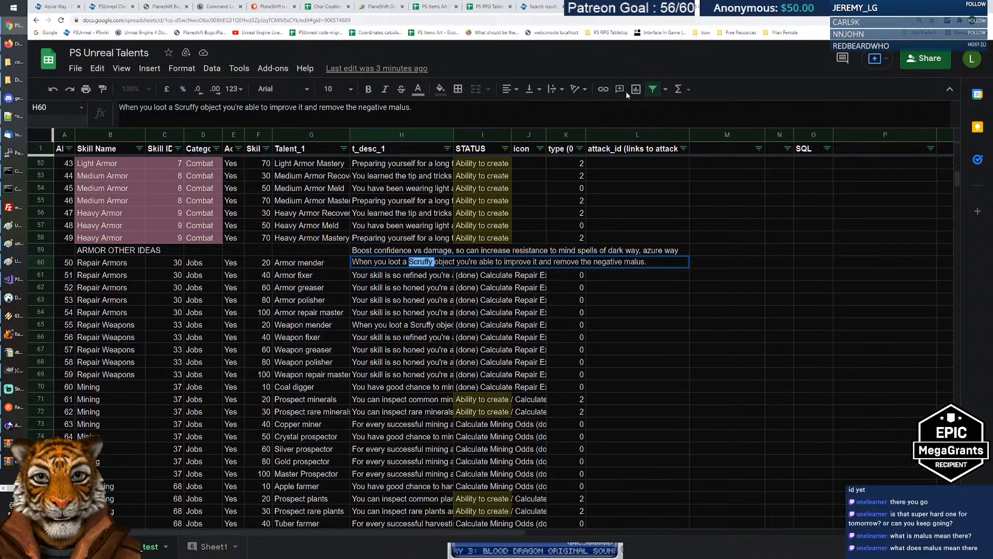
pyautogui.press('Return')
pyautogui.tripleClick(419, 262)
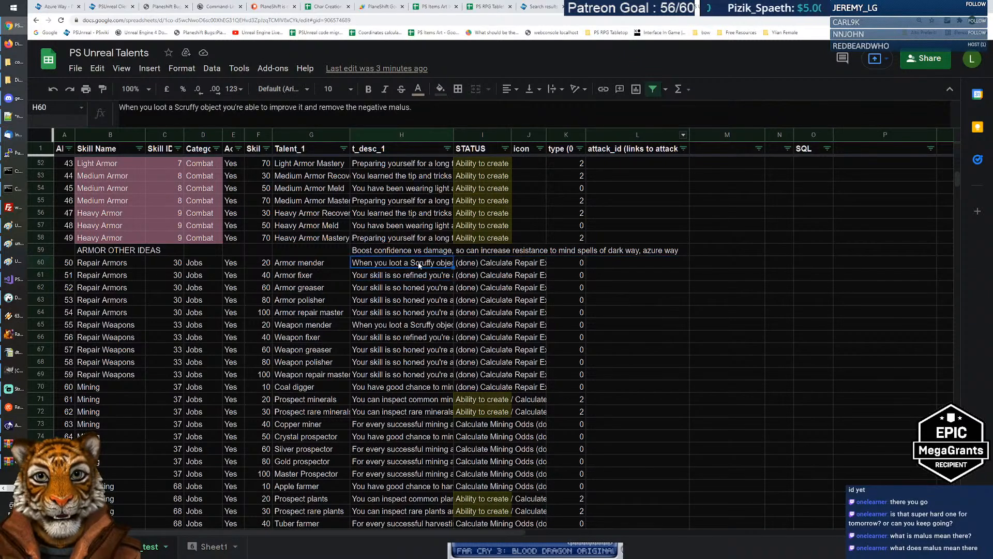
pyautogui.doubleClick(418, 261)
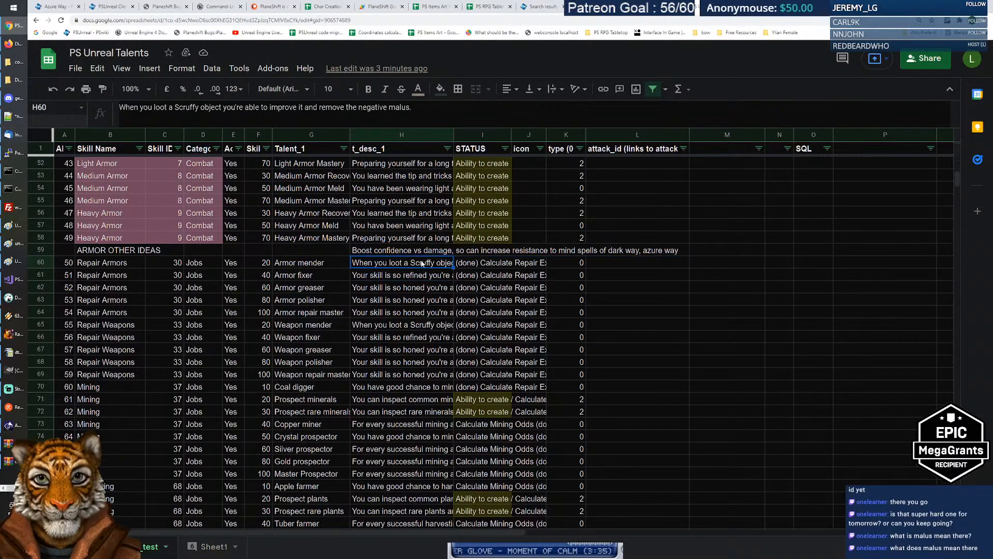
pyautogui.doubleClick(422, 261)
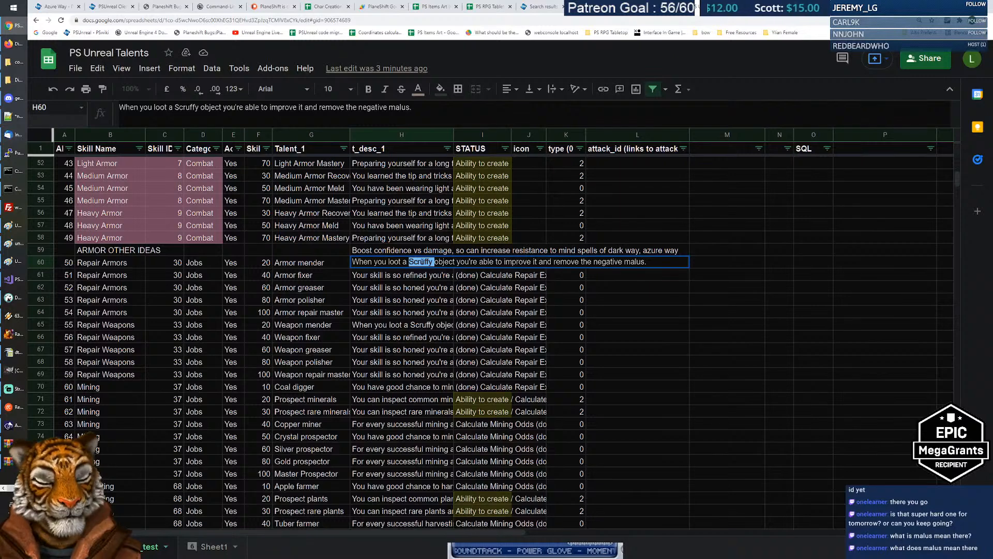
# Start an example item name beside the repair talents, with "Scruffy" in M61 and "Golden" in N61.
pyautogui.click(733, 276)
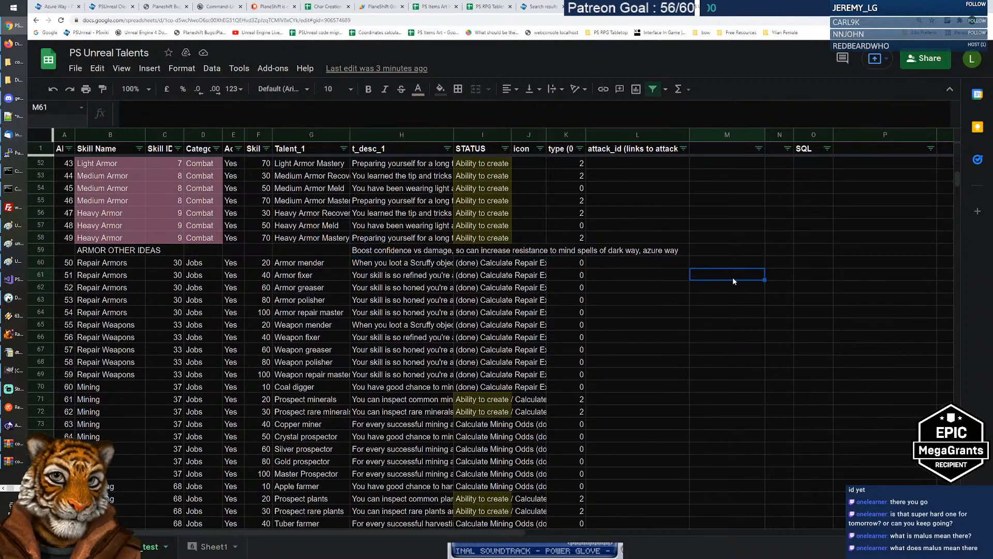
pyautogui.write('Scruffy')
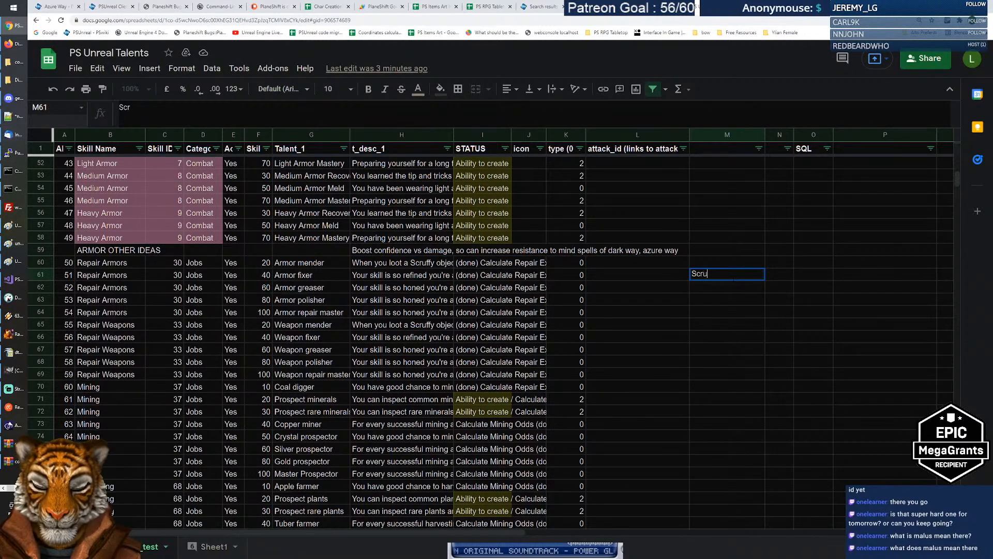
pyautogui.press('Return')
pyautogui.click(732, 277)
pyautogui.press('Tab')
pyautogui.write('GOld')
pyautogui.press('BackSpace')
pyautogui.press('BackSpace')
pyautogui.press('BackSpace')
pyautogui.write('olden')
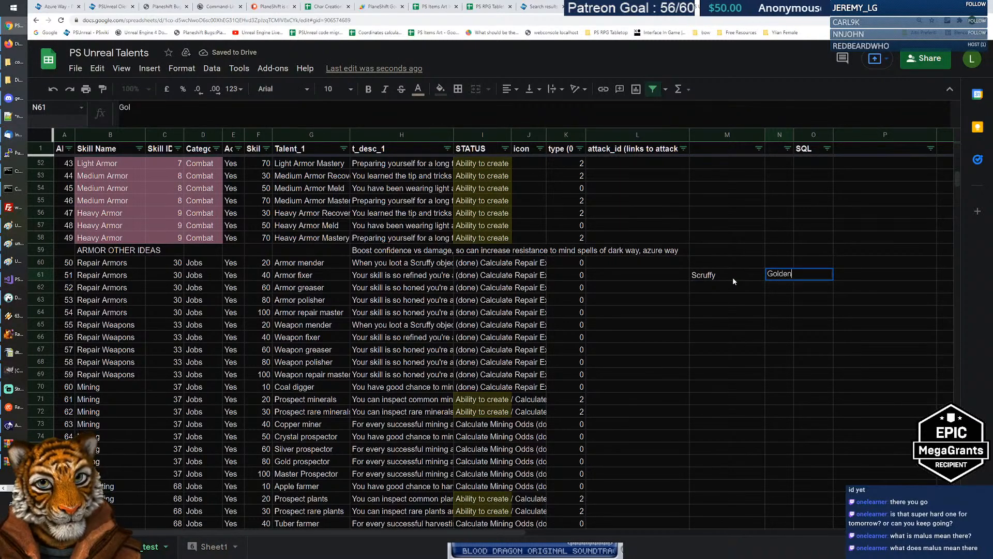
pyautogui.press('Return')
# Complete the example item name with "Shortsword" in O61 and "of the Hand of Talad" in P61.
pyautogui.press('Tab')
pyautogui.press('Up')
pyautogui.write('S')
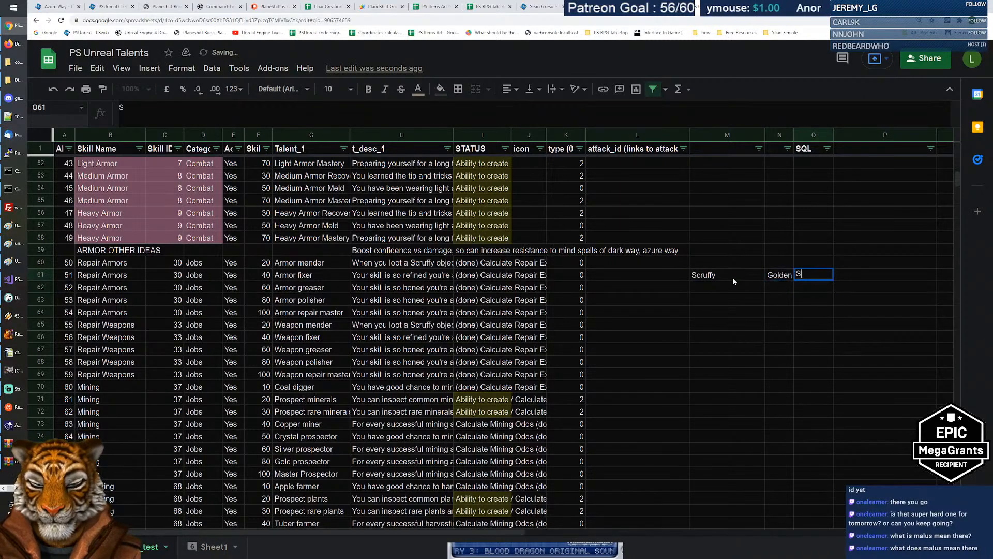
pyautogui.write('hortsword')
pyautogui.press('Tab')
pyautogui.write('of the Hand')
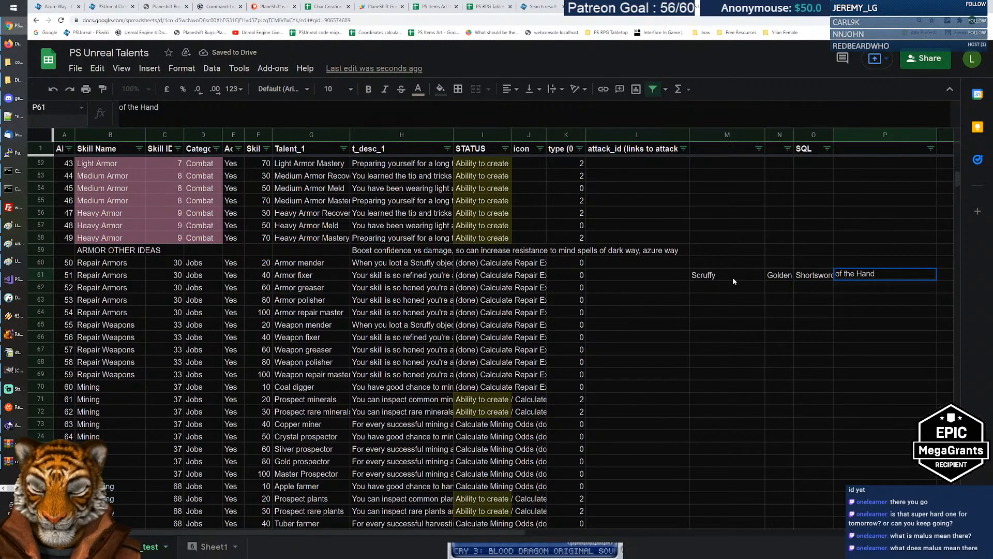
pyautogui.write(' of Talad')
pyautogui.press('Return')
# Label the first two name parts above the example, with "prefix" in M60 and "adj" in N60.
pyautogui.press('Up')
pyautogui.press('Left')
pyautogui.press('Left')
pyautogui.press('Left')
pyautogui.press('Up')
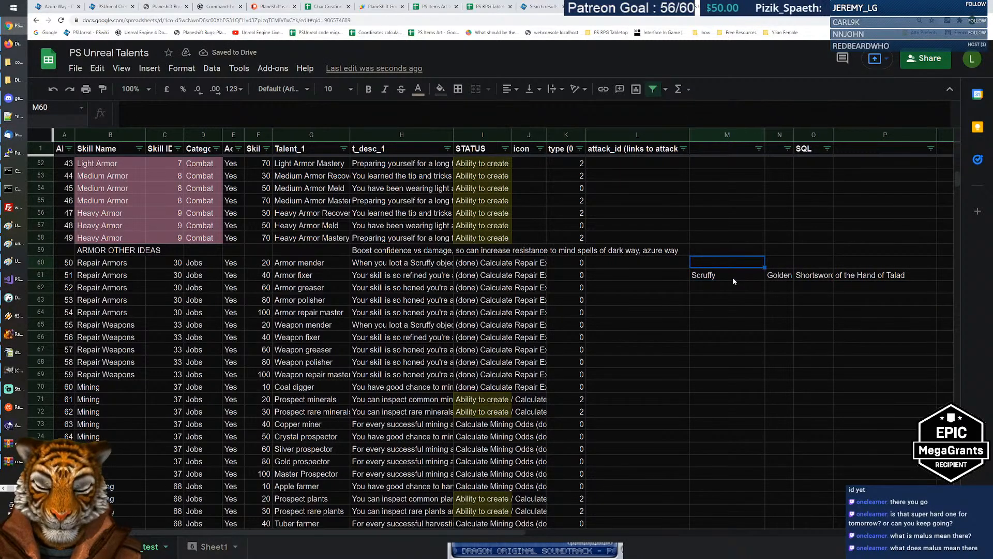
pyautogui.write('prefix')
pyautogui.press('BackSpace')
pyautogui.press('BackSpace')
pyautogui.write('fix')
pyautogui.press('Return')
pyautogui.press('Up')
pyautogui.press('Right')
pyautogui.write('adj')
pyautogui.press('Tab')
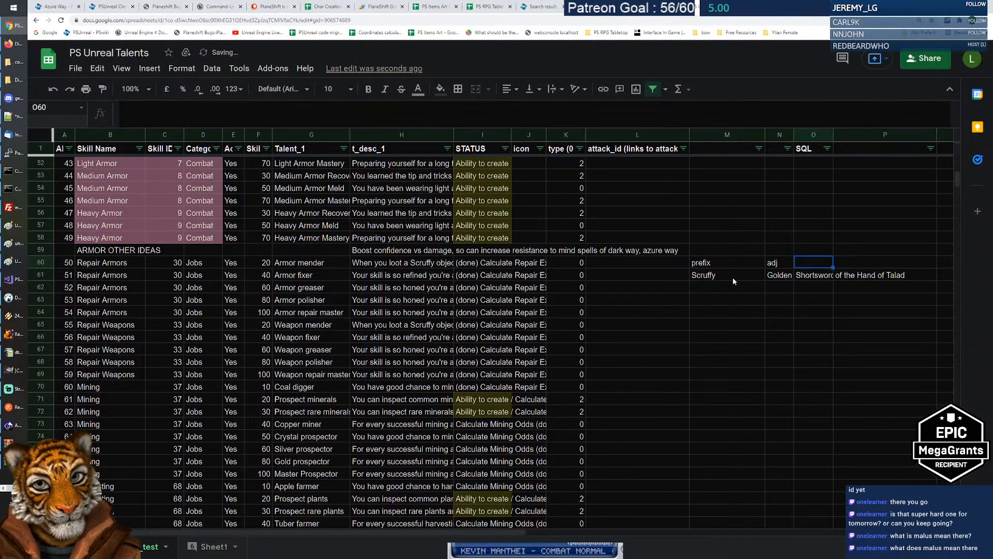
# Label the remaining name parts with "item" in O60 and "suffix" in P60.
pyautogui.write('item')
pyautogui.press('Tab')
pyautogui.write('suffix')
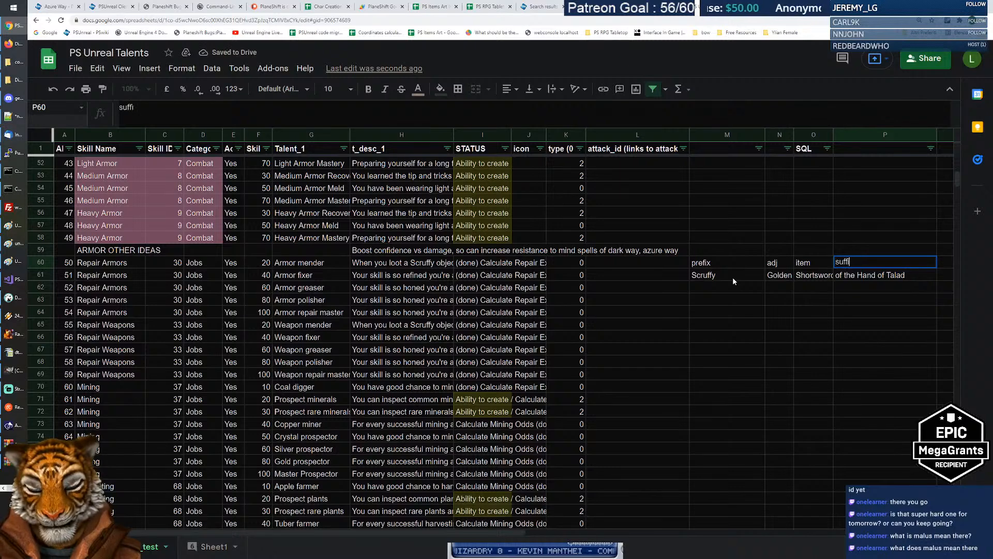
pyautogui.press('Return')
# Review the example item name in M60:P61, going over its prefix, adjective, item and suffix parts.
pyautogui.press('Up')
pyautogui.press('Left')
pyautogui.press('Down')
pyautogui.moveTo(808, 268); pyautogui.dragTo(805, 280)
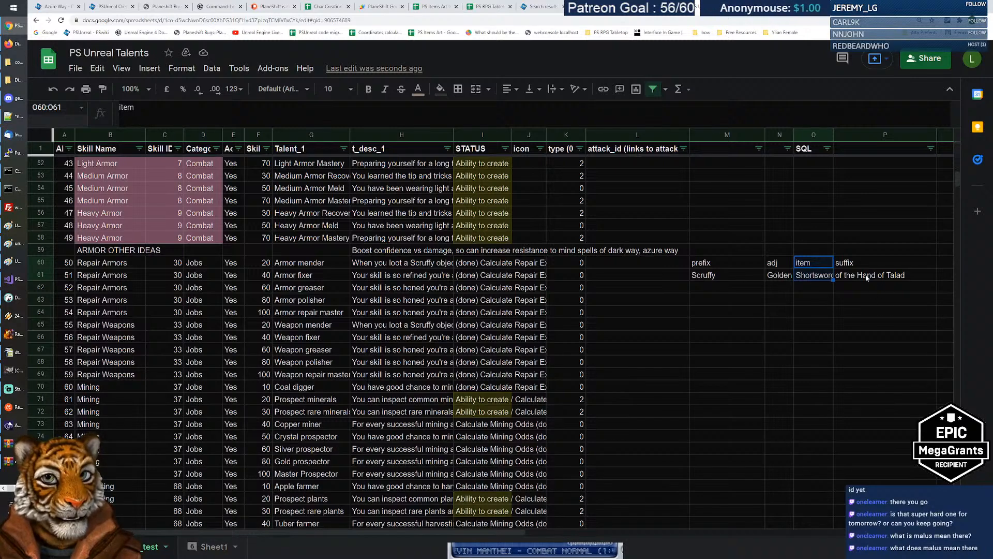
pyautogui.click(722, 277)
pyautogui.click(812, 276)
pyautogui.click(868, 278)
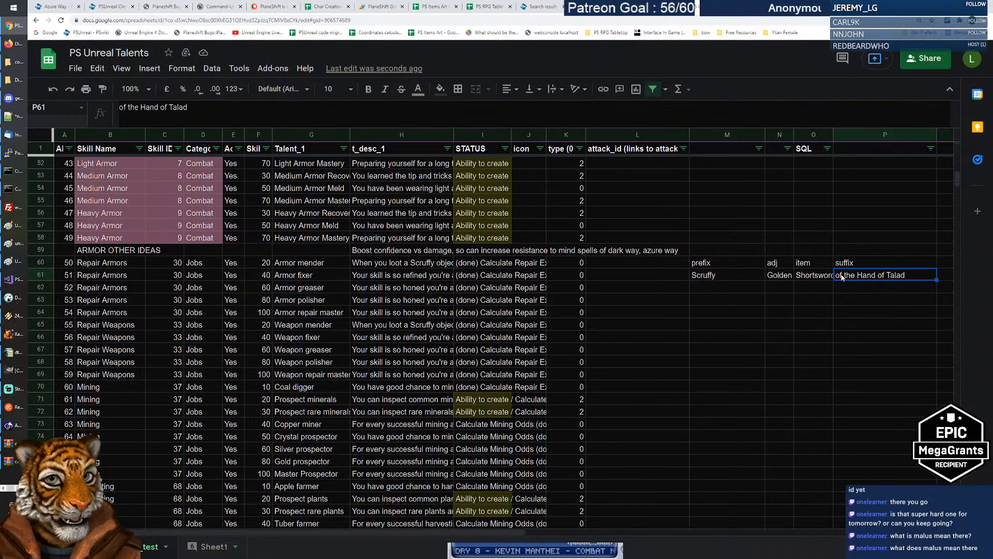
pyautogui.click(709, 275)
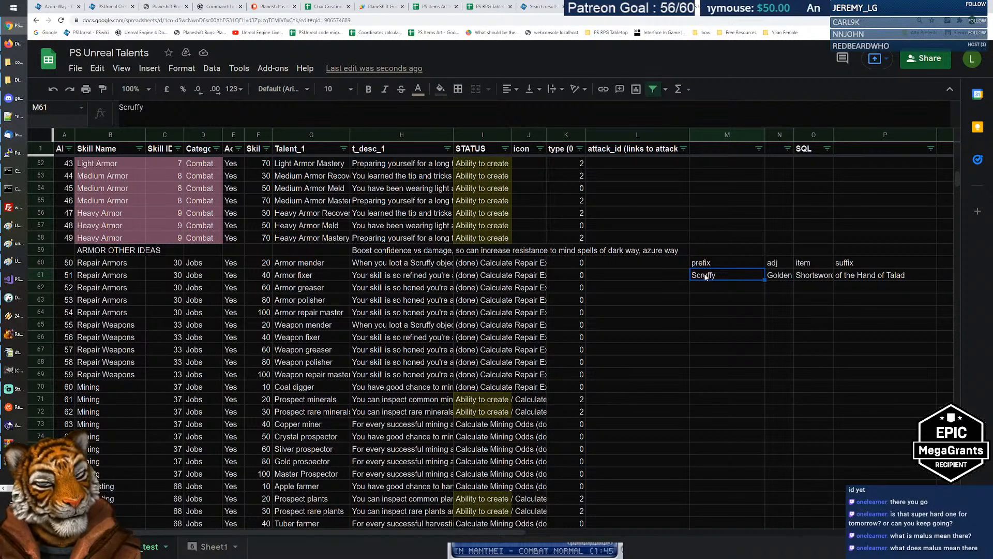
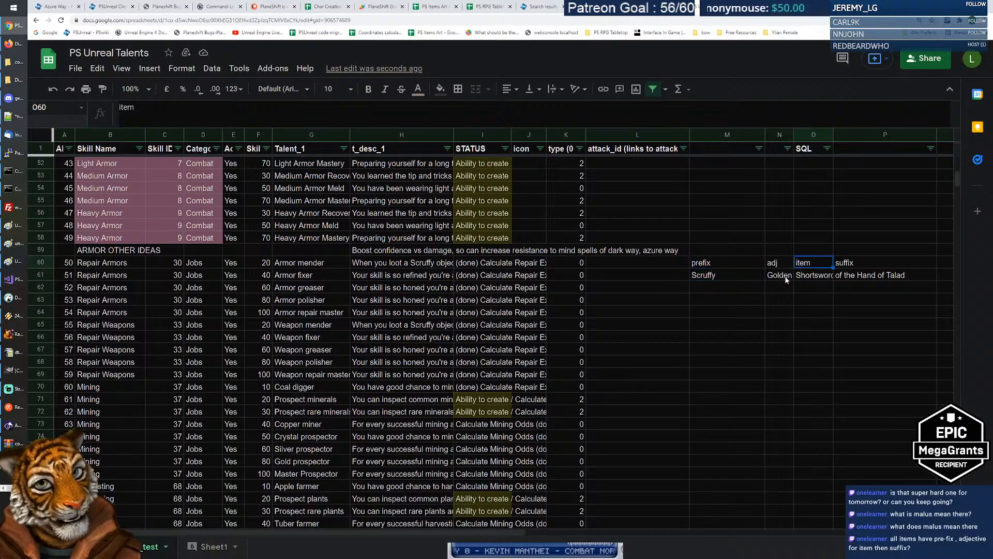
pyautogui.click(810, 264)
pyautogui.click(760, 275)
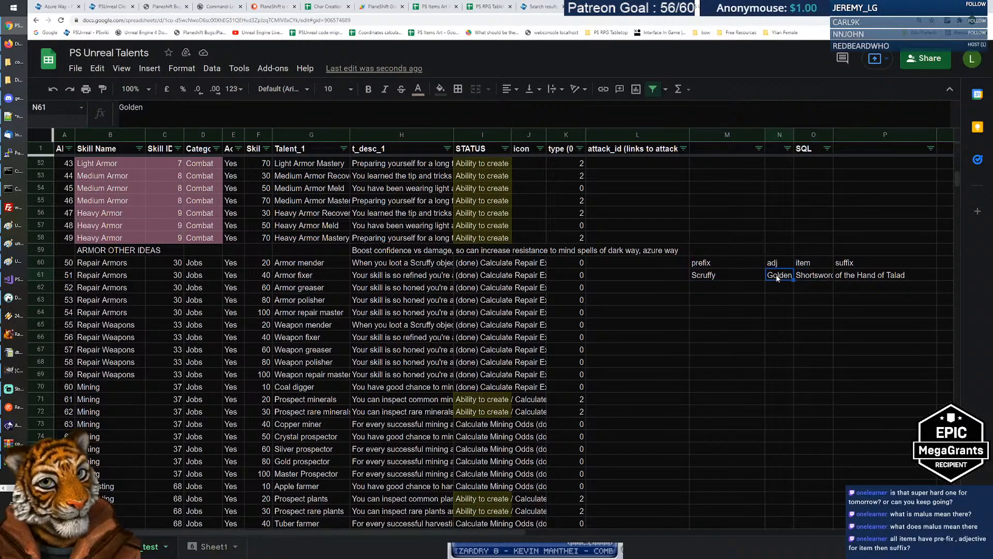
# Go over the example item name once more, then remove it and its part labels from M60:P61.
pyautogui.moveTo(725, 262); pyautogui.dragTo(874, 277)
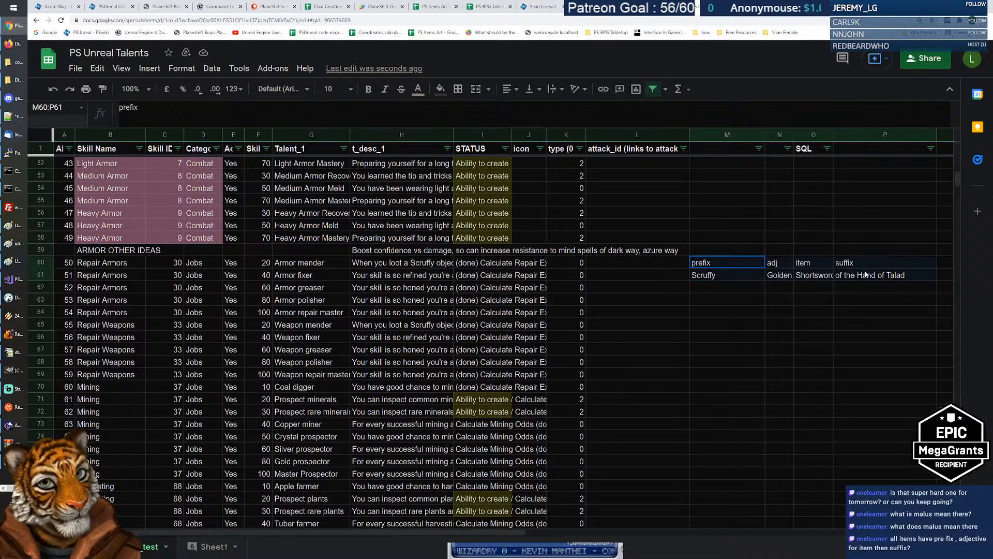
pyautogui.click(808, 265)
pyautogui.click(811, 277)
pyautogui.click(721, 263)
pyautogui.click(779, 263)
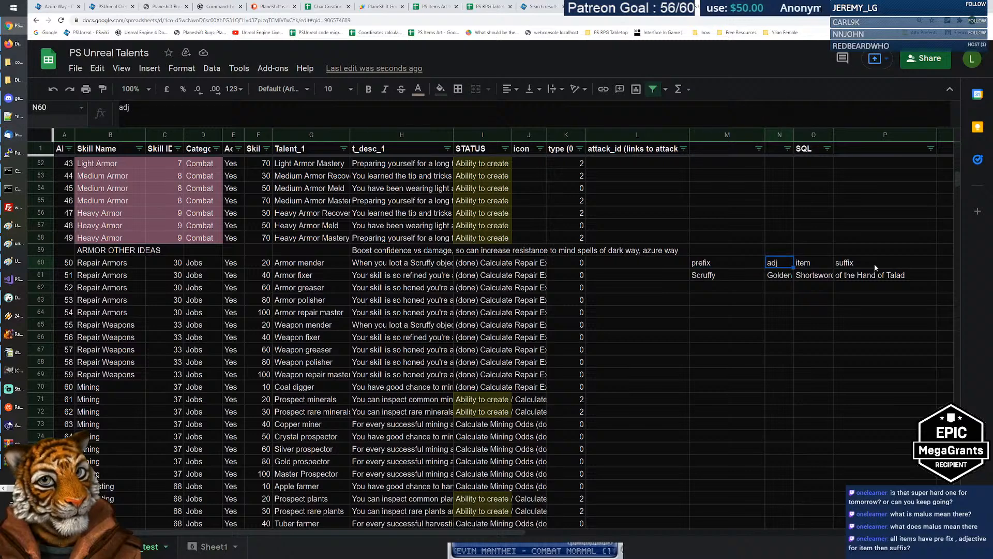
pyautogui.moveTo(728, 262); pyautogui.dragTo(871, 284)
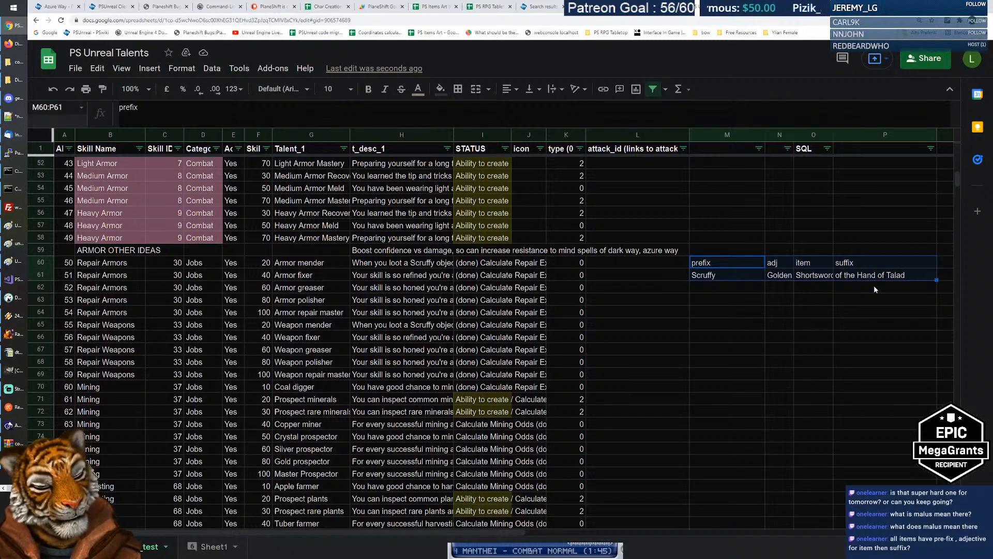
pyautogui.hotkey('ctrl', 'z')
pyautogui.hotkey('ctrl', 'z')
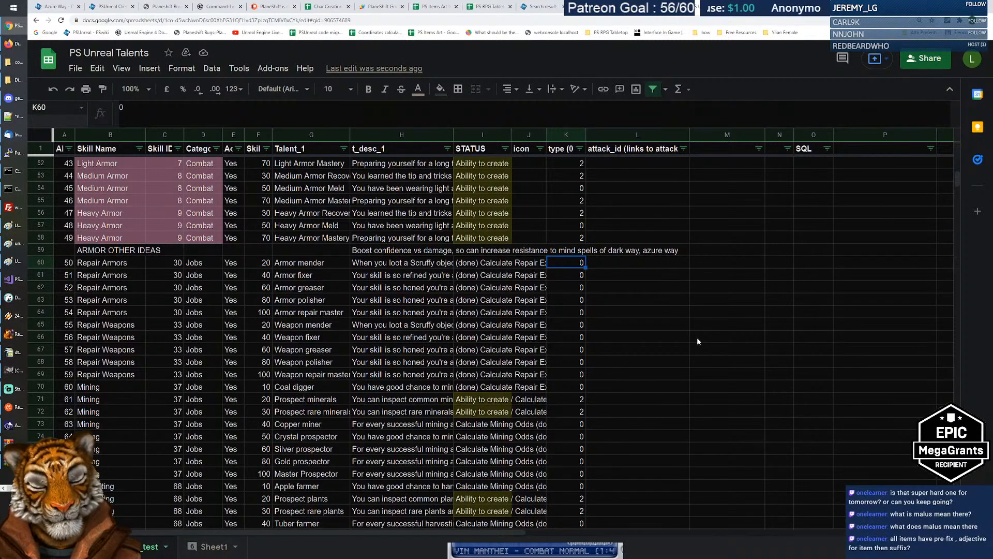
# Examine the Armor mender and Armor fixer rows across their skill, talent, description and status columns.
pyautogui.press('Left')
pyautogui.press('Left')
pyautogui.press('Left')
pyautogui.press('Left')
pyautogui.press('Left')
pyautogui.press('Left')
pyautogui.press('Left')
pyautogui.press('Left')
pyautogui.press('Left')
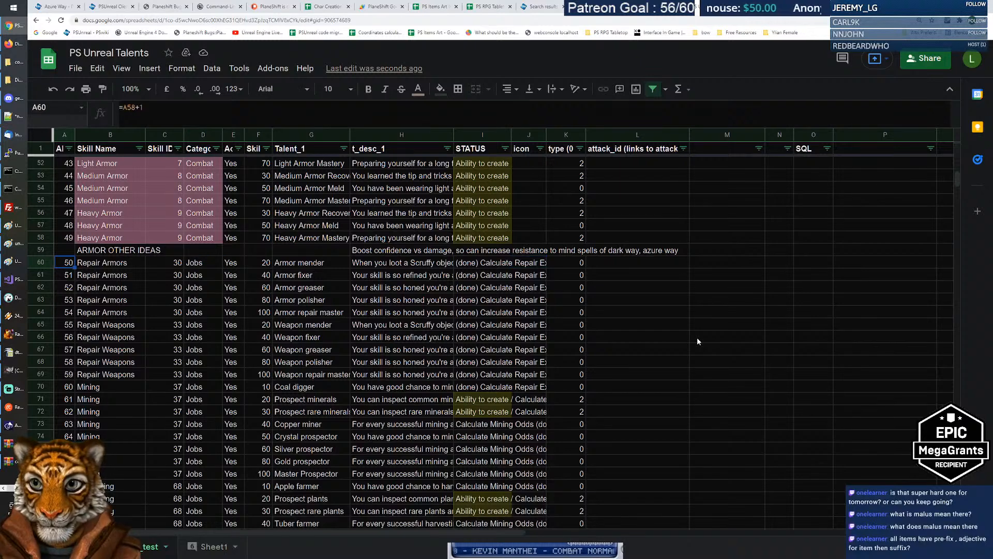
pyautogui.press('Right')
pyautogui.press('Right')
pyautogui.press('Right')
pyautogui.press('Right')
pyautogui.press('Right')
pyautogui.press('Right')
pyautogui.press('Right')
pyautogui.press('Right')
pyautogui.press('Right')
pyautogui.press('Right')
pyautogui.press('Left')
pyautogui.press('Down')
pyautogui.press('Right')
pyautogui.press('Up')
pyautogui.press('Down')
pyautogui.press('Left')
pyautogui.press('Left')
pyautogui.press('Up')
pyautogui.press('Right')
pyautogui.press('Down')
pyautogui.press('Left')
pyautogui.press('Up')
pyautogui.press('Left')
pyautogui.press('Left')
pyautogui.press('Left')
pyautogui.press('Right')
pyautogui.press('Right')
pyautogui.press('Right')
pyautogui.press('Right')
pyautogui.press('Down')
pyautogui.press('Left')
pyautogui.press('Left')
pyautogui.press('Left')
pyautogui.press('Left')
pyautogui.press('Right')
pyautogui.press('Left')
pyautogui.press('Up')
pyautogui.press('Right')
pyautogui.press('Right')
pyautogui.press('Left')
pyautogui.press('Down')
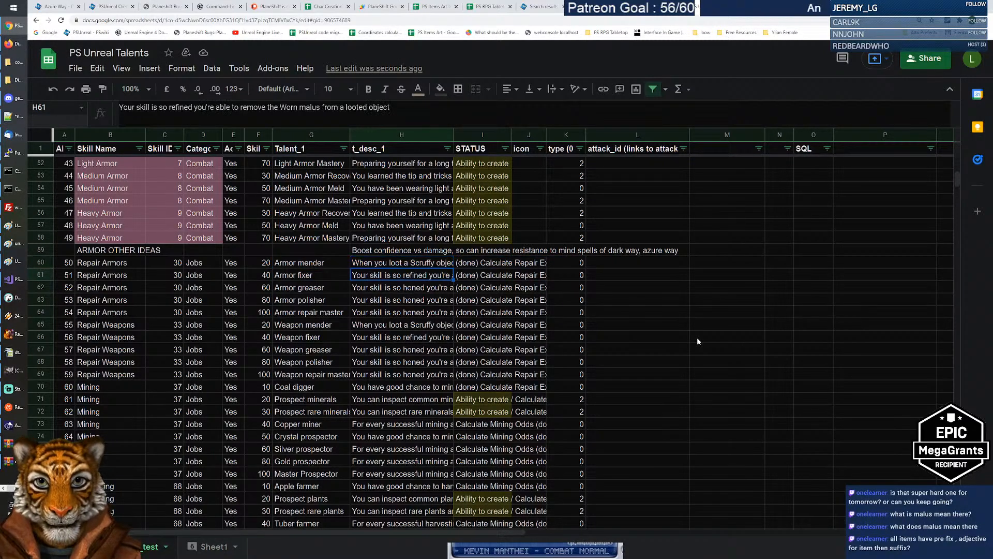
# Read through the talent descriptions in column H from Armor fixer down to Coal digger and back up.
pyautogui.press('Down')
pyautogui.press('Down')
pyautogui.press('Down')
pyautogui.press('Down')
pyautogui.press('Down')
pyautogui.press('Down')
pyautogui.press('Down')
pyautogui.press('Down')
pyautogui.press('Down')
pyautogui.press('Down')
pyautogui.press('Up')
pyautogui.press('Up')
pyautogui.press('Up')
pyautogui.press('Up')
pyautogui.press('Up')
pyautogui.press('Up')
pyautogui.press('Up')
pyautogui.press('Up')
pyautogui.press('Up')
pyautogui.press('Up')
pyautogui.press('Up')
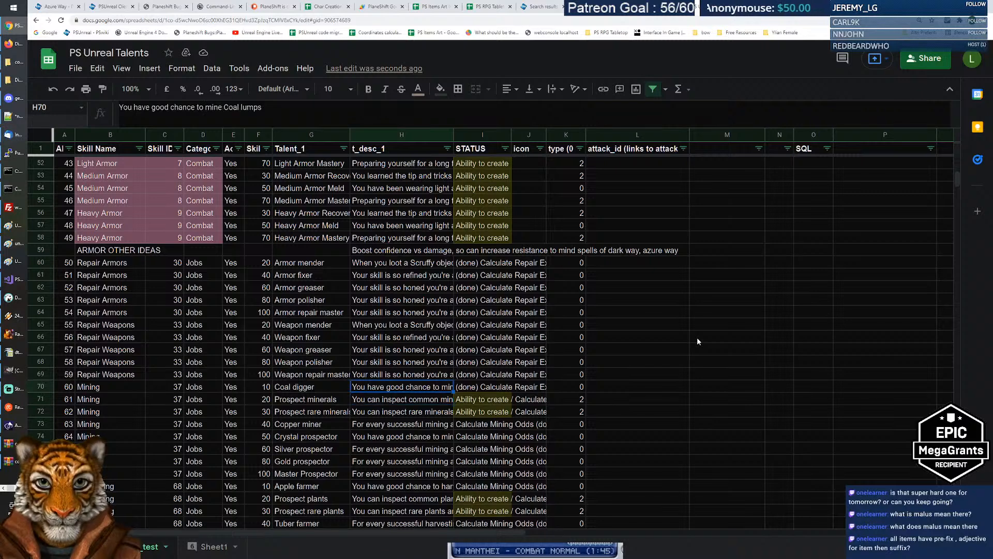
# Check the status entries of the Repair Armors and Repair Weapons talents, starting from the Armor mender row.
pyautogui.press('Right')
pyautogui.press('Right')
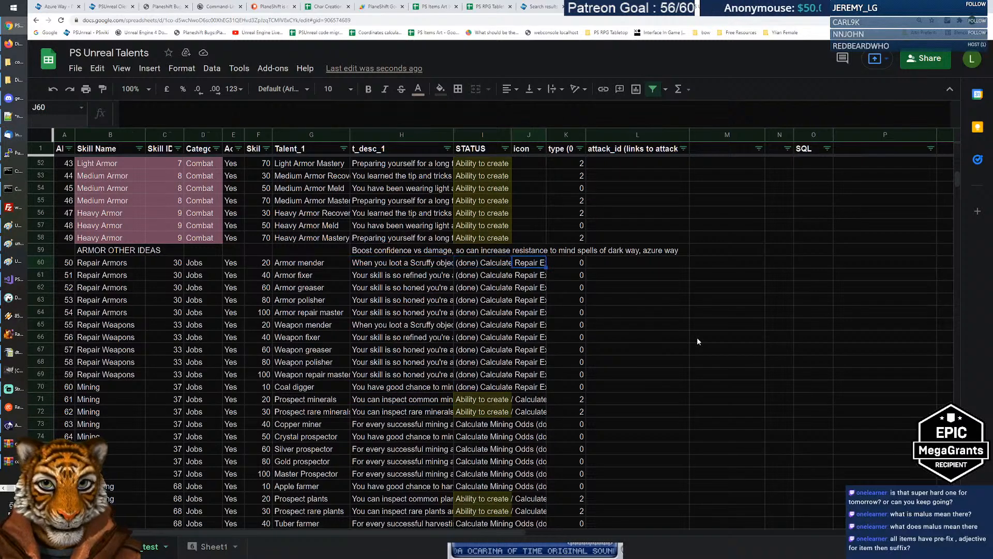
pyautogui.press('Right')
pyautogui.press('Right')
pyautogui.press('Left')
pyautogui.press('Left')
pyautogui.press('Left')
pyautogui.press('Left')
pyautogui.press('Left')
pyautogui.press('Right')
pyautogui.press('Right')
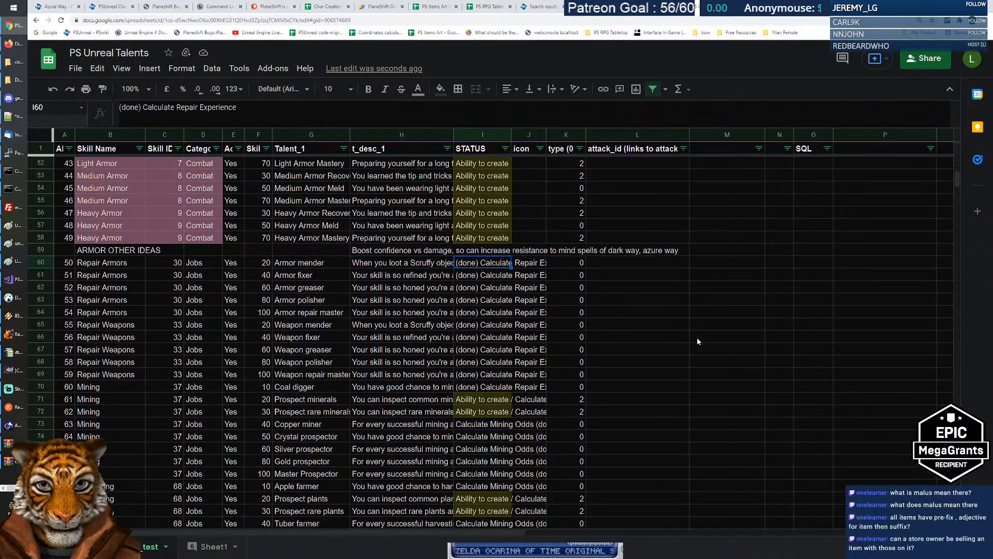
pyautogui.press('Down')
pyautogui.press('Down')
pyautogui.press('Down')
pyautogui.press('Down')
pyautogui.press('Down')
pyautogui.press('Down')
pyautogui.press('Down')
pyautogui.press('Down')
pyautogui.press('Down')
pyautogui.press('Down')
pyautogui.press('Down')
pyautogui.press('Up')
pyautogui.press('Up')
pyautogui.press('Left')
pyautogui.press('Left')
pyautogui.press('Left')
pyautogui.press('Left')
pyautogui.press('Left')
pyautogui.press('Left')
pyautogui.press('Left')
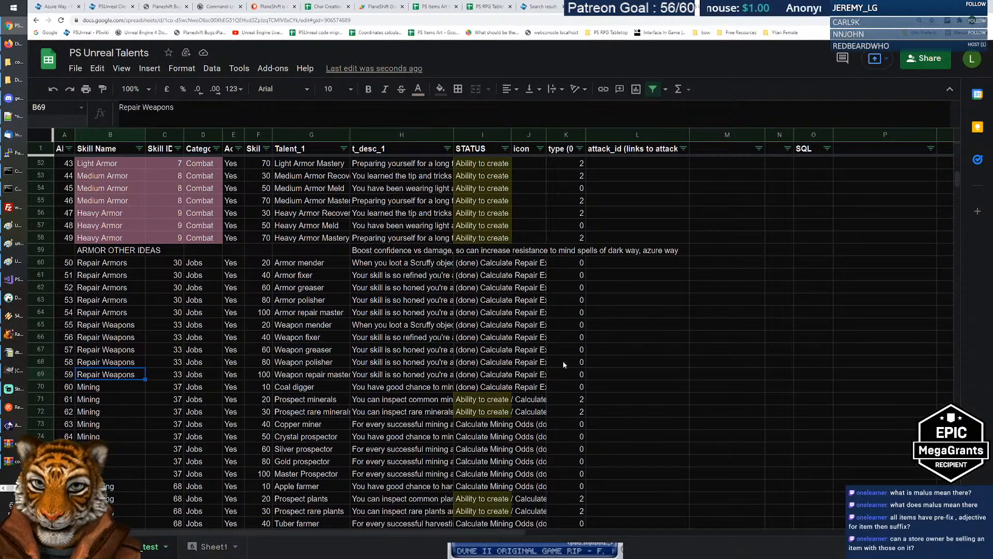
# Review the Repair Weapons descriptions, continuing to the skill, talent name and description of Coal digger.
pyautogui.click(412, 329)
pyautogui.press('Down')
pyautogui.press('Down')
pyautogui.press('Down')
pyautogui.press('Down')
pyautogui.press('Down')
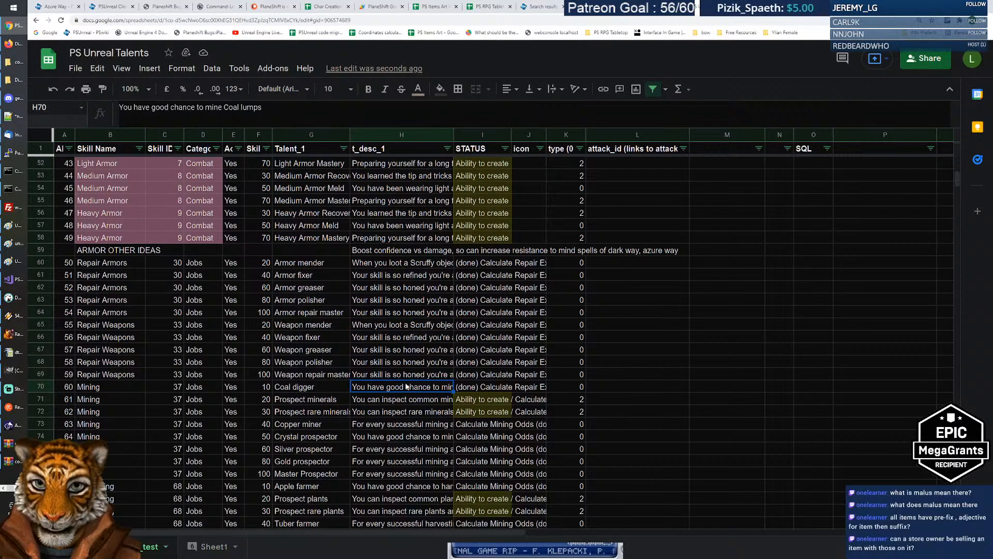
pyautogui.scroll(-4, 434, 322)
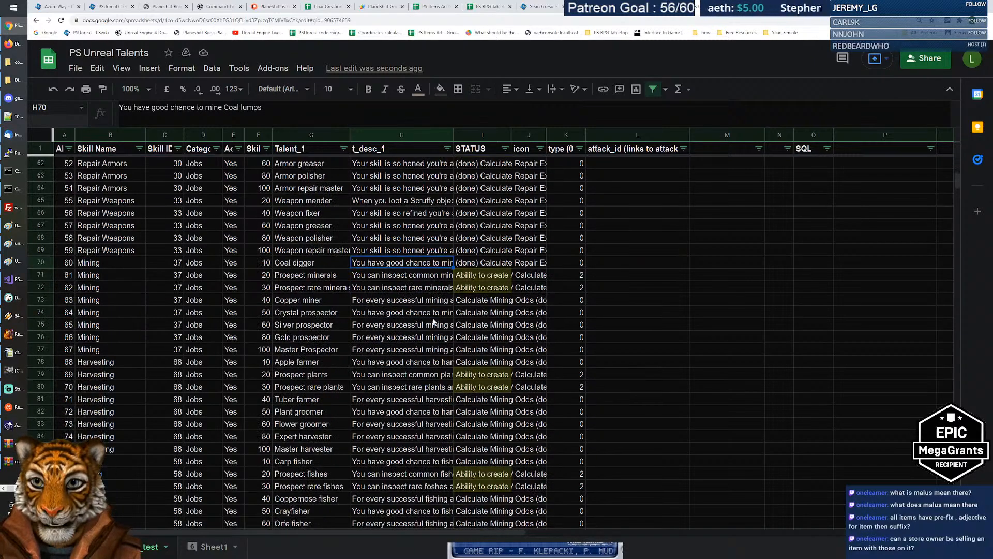
pyautogui.click(113, 263)
pyautogui.click(320, 264)
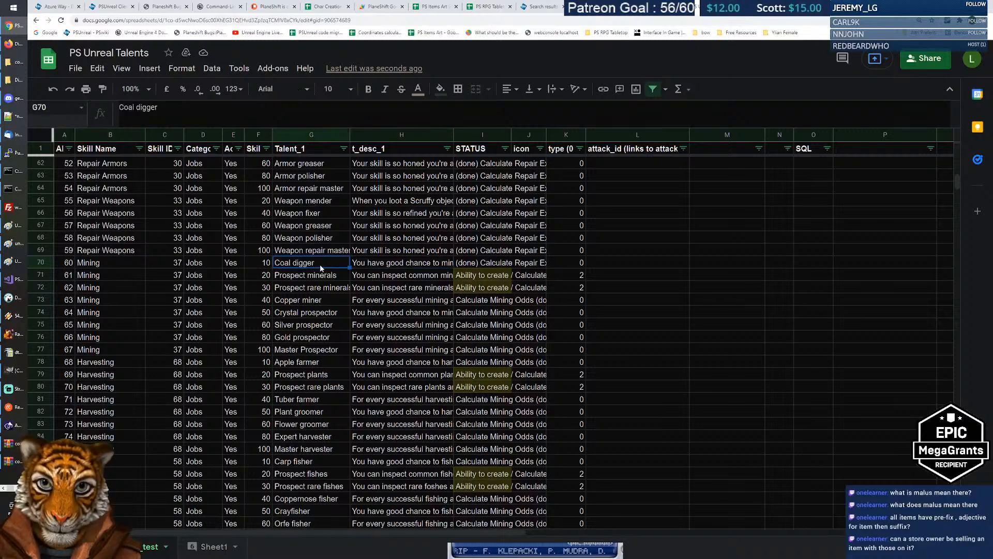
pyautogui.click(370, 267)
# Check the edit history of the Weapon repair master description in H69.
pyautogui.rightClick(411, 250)
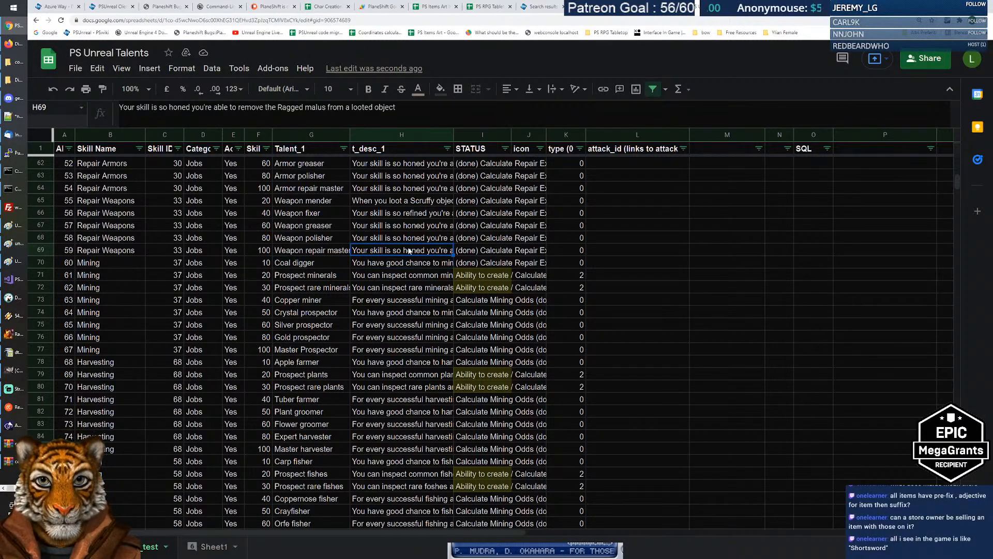
pyautogui.click(455, 222)
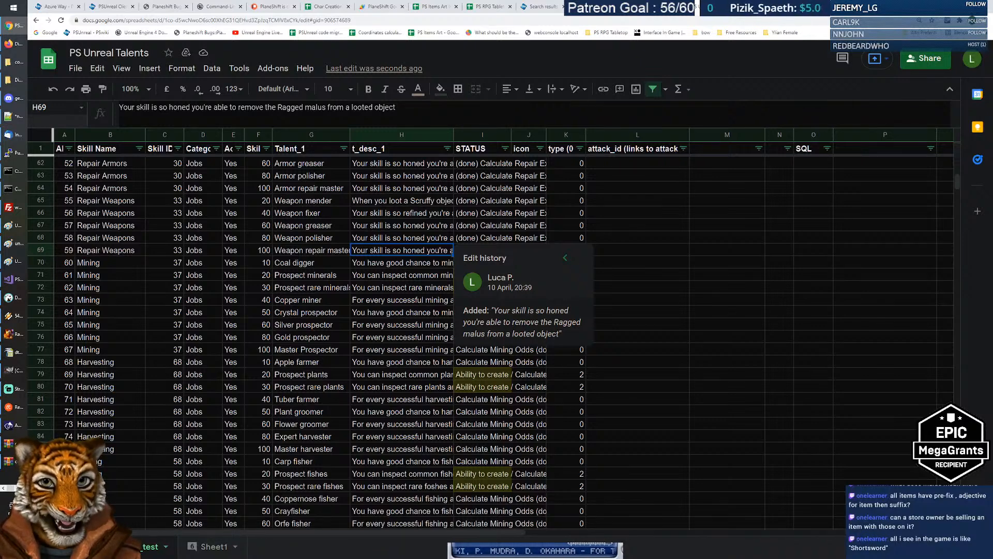
pyautogui.click(383, 263)
# Check the edit history of the Armor mender description in H60.
pyautogui.scroll(2, 406, 248)
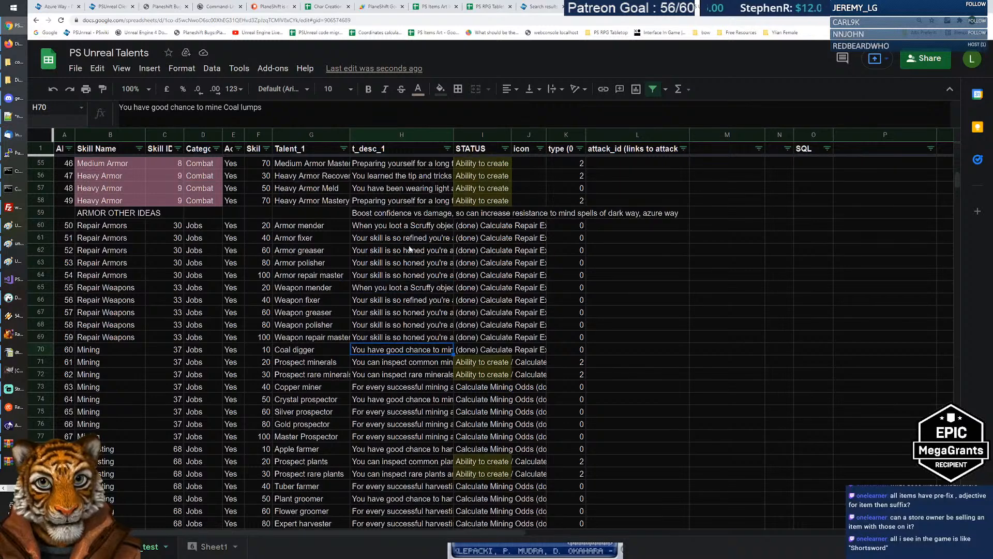
pyautogui.click(408, 230)
pyautogui.rightClick(409, 229)
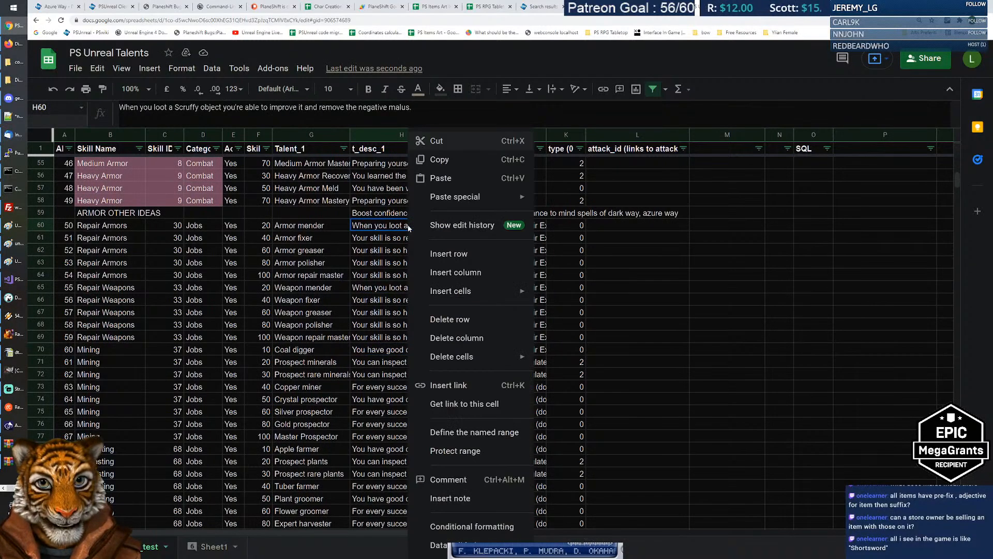
pyautogui.click(473, 228)
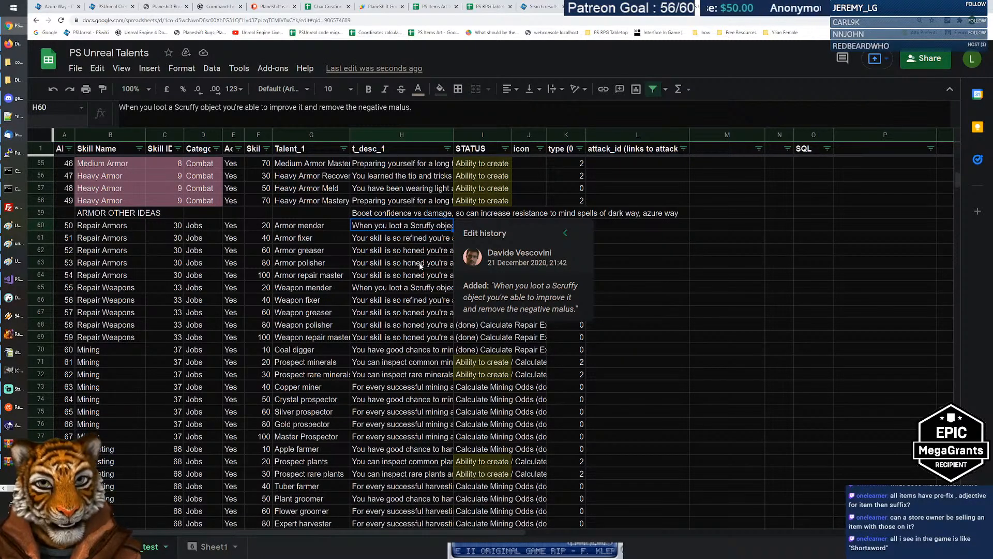
pyautogui.click(407, 241)
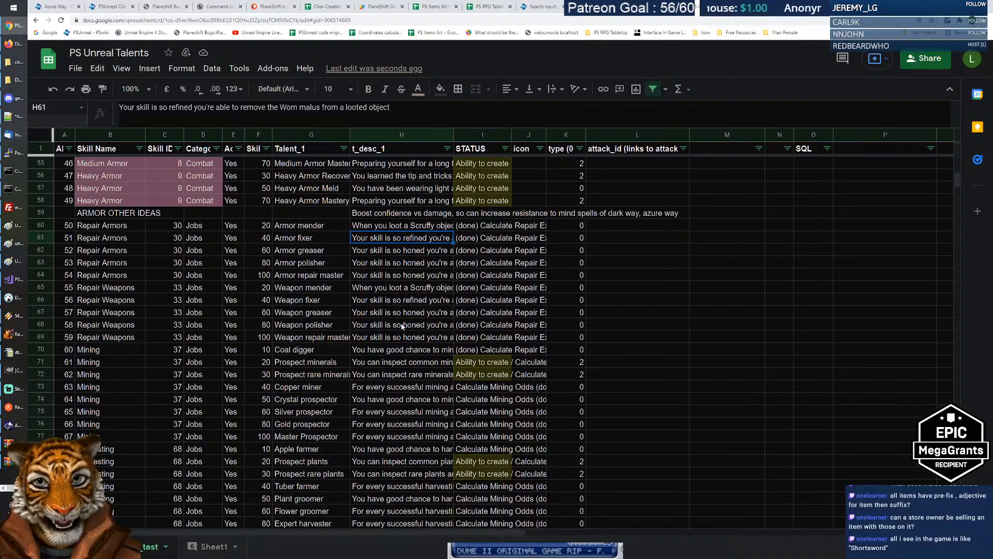
# Check the edit history of the Weapon polisher description in H68, then dismiss it.
pyautogui.rightClick(402, 325)
pyautogui.click(464, 226)
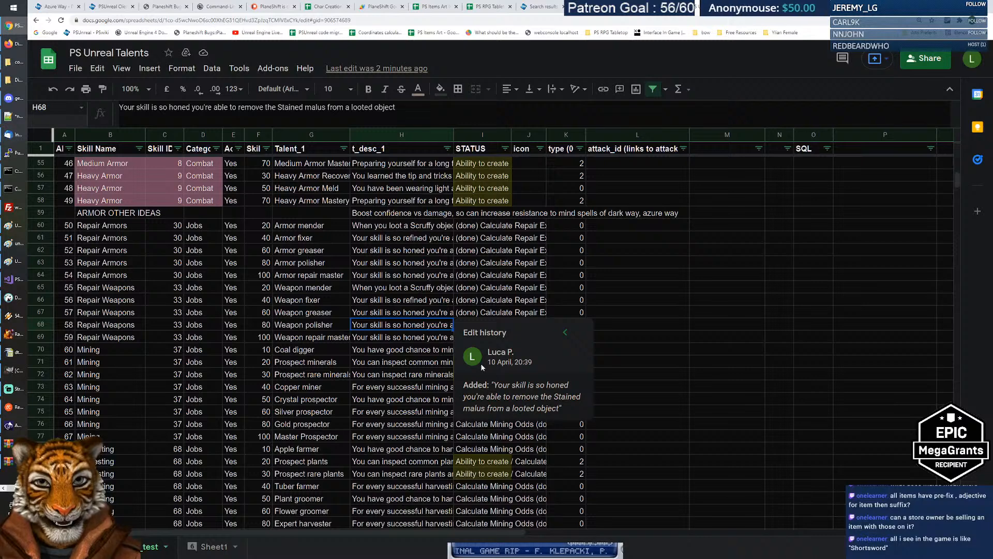
pyautogui.press('Escape')
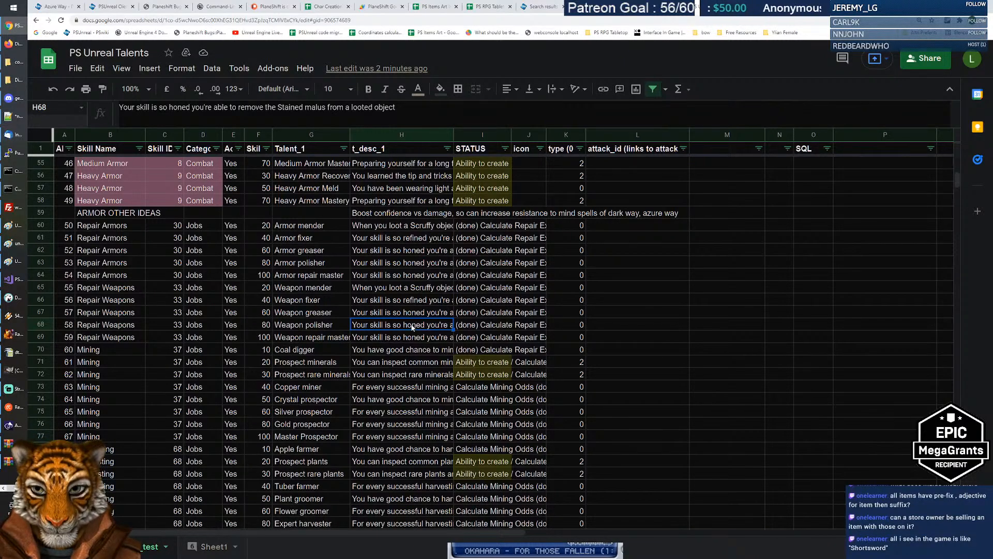
# Examine the Coal digger row across its columns, from the talent ID to the description.
pyautogui.click(390, 350)
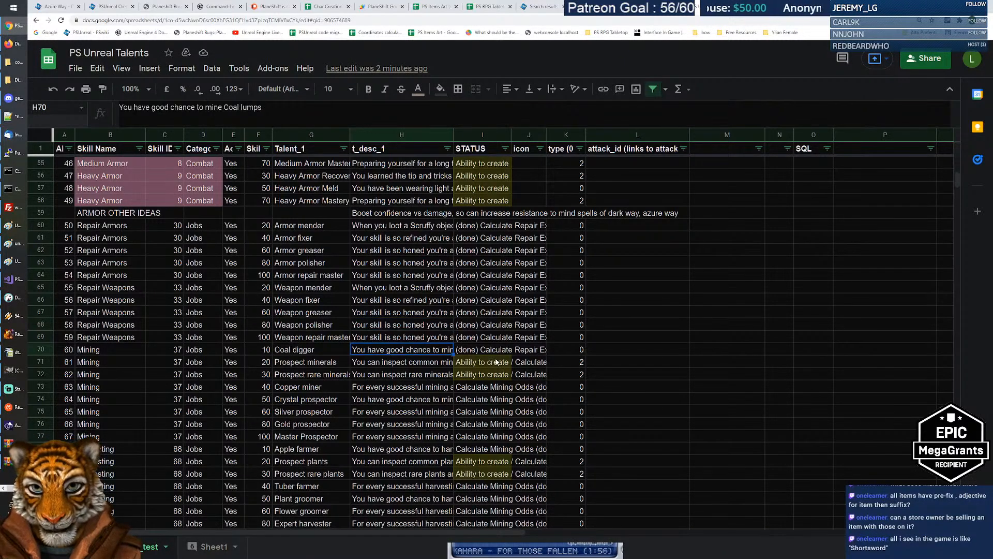
pyautogui.press('Left')
pyautogui.press('Left')
pyautogui.press('Left')
pyautogui.press('Left')
pyautogui.press('Left')
pyautogui.press('Left')
pyautogui.press('Left')
pyautogui.press('Right')
pyautogui.press('Right')
pyautogui.press('Right')
pyautogui.press('Right')
pyautogui.press('Right')
pyautogui.press('Right')
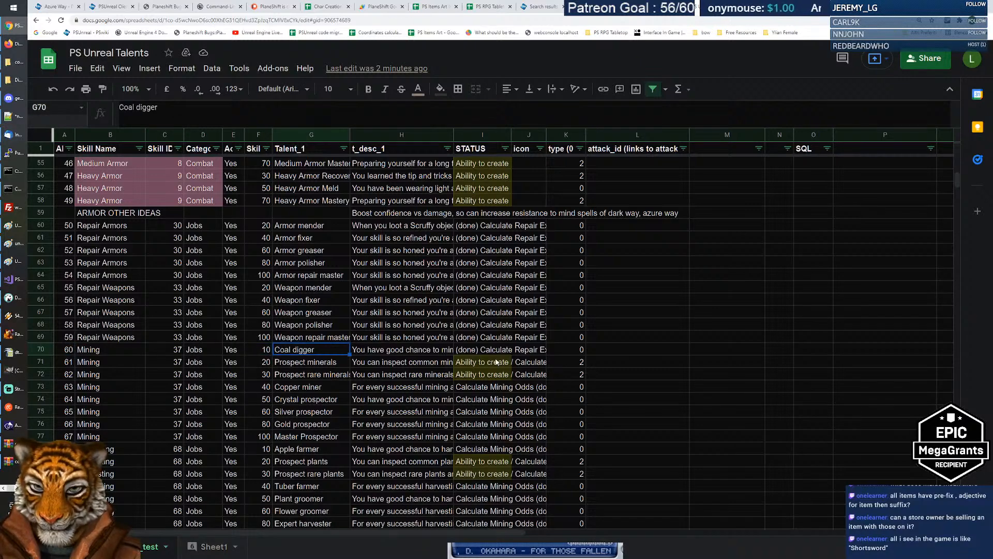
pyautogui.press('Right')
pyautogui.press('Left')
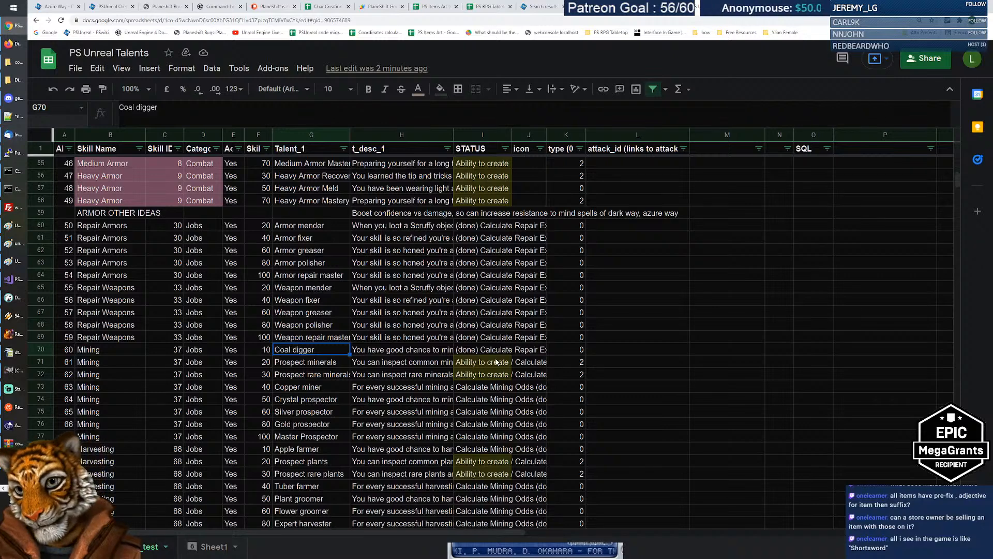
pyautogui.press('Right')
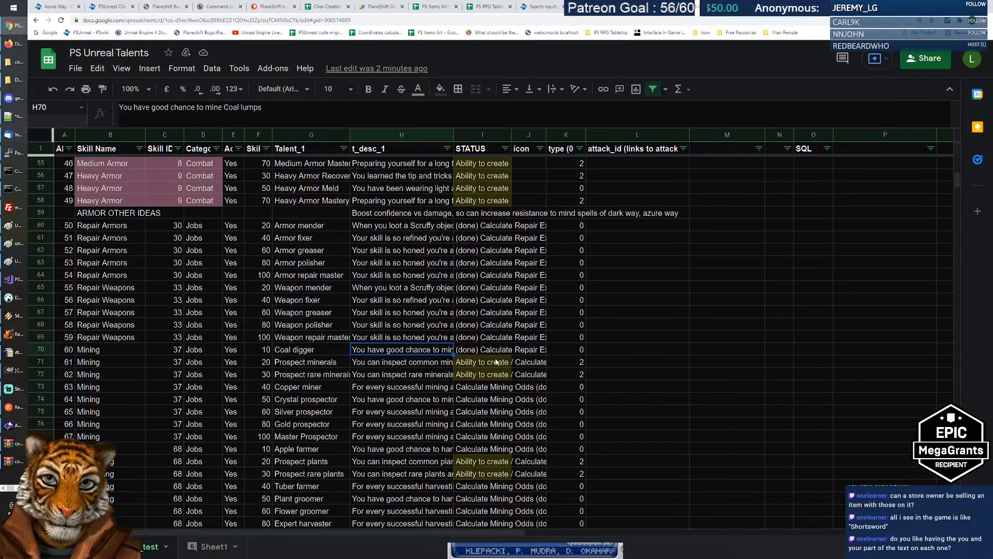
# Step back through the earlier revisions in the edit history of the Coal digger description in H70.
pyautogui.rightClick(449, 357)
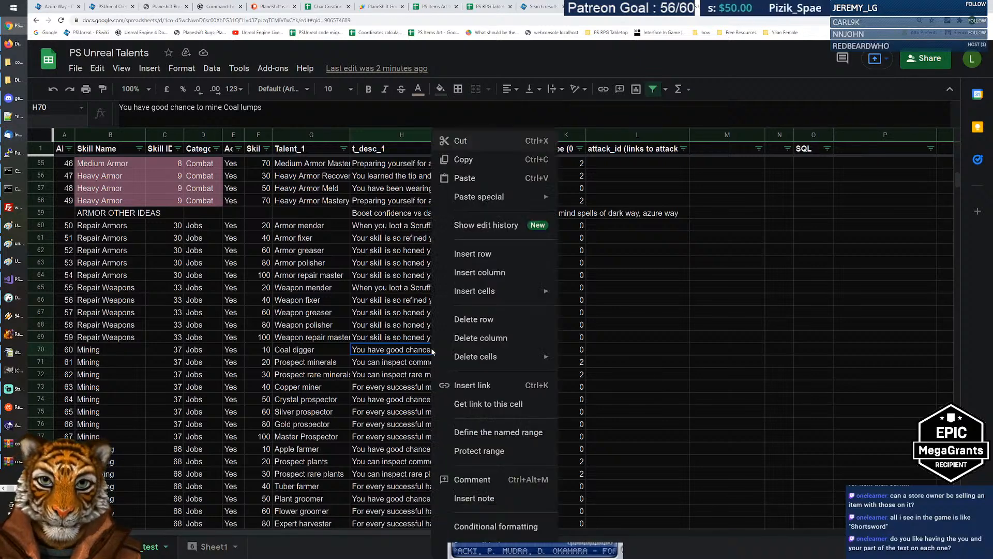
pyautogui.click(510, 225)
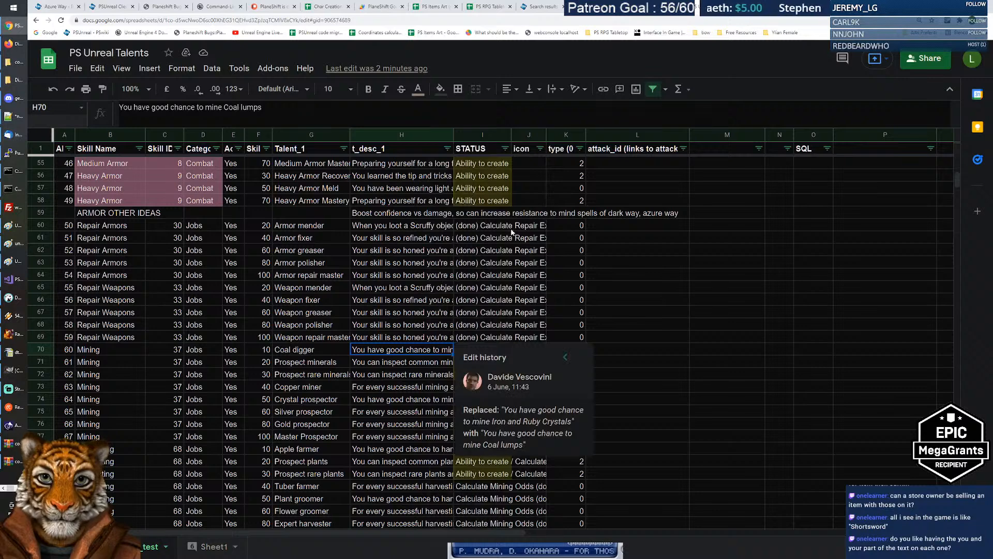
pyautogui.click(566, 357)
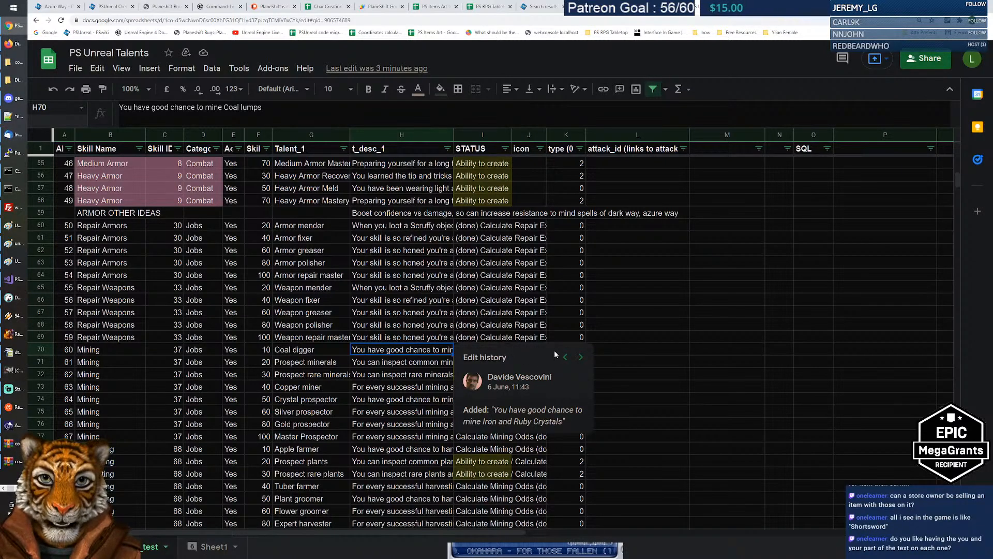
pyautogui.click(564, 357)
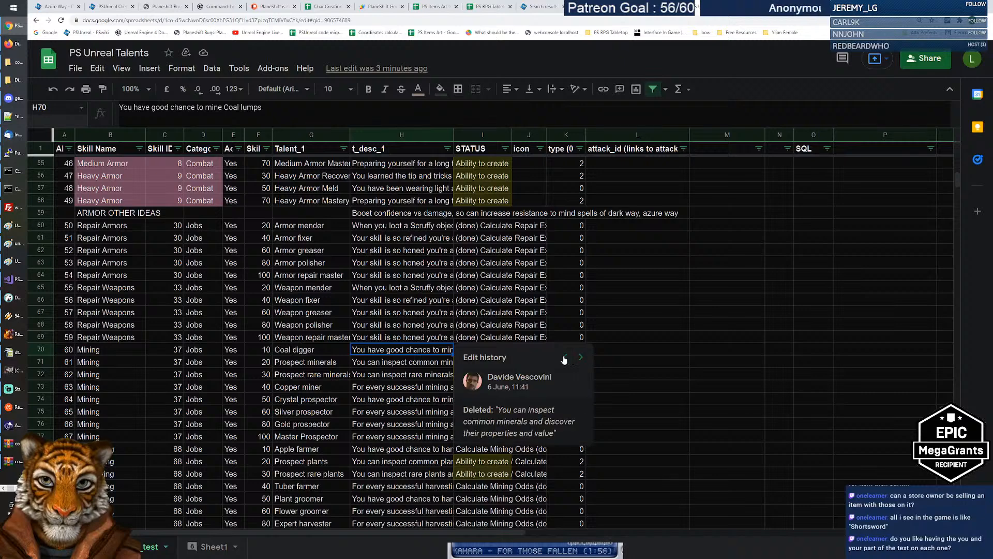
pyautogui.click(563, 359)
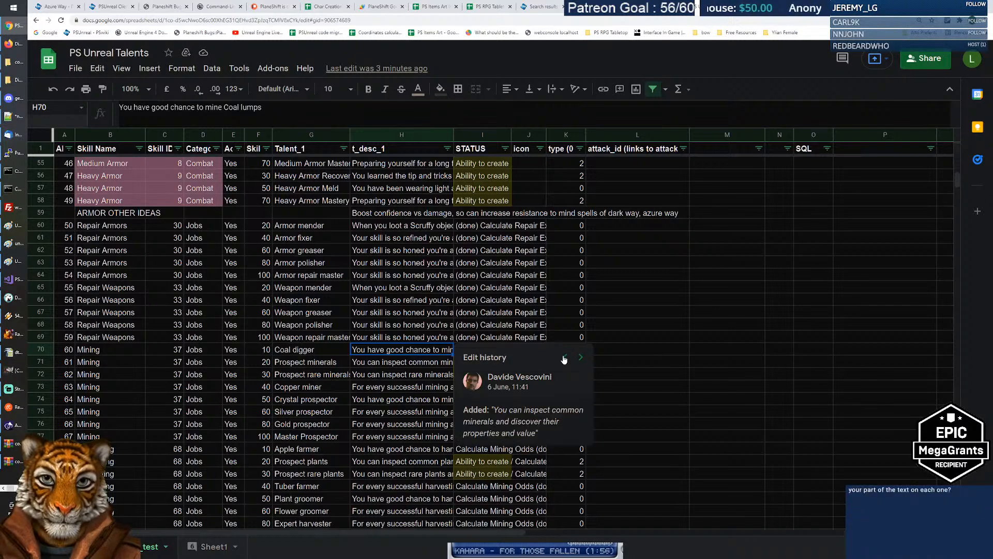
pyautogui.click(417, 336)
# Check the edit history of the Weapon mender description in H65, looking for older revisions and returning to the recorded one.
pyautogui.click(408, 289)
pyautogui.rightClick(409, 293)
pyautogui.click(475, 229)
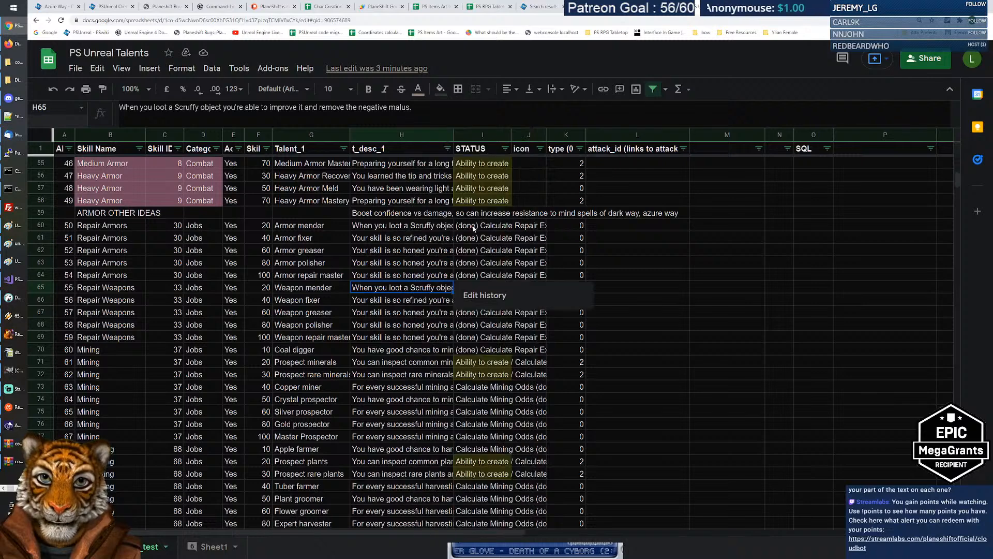
pyautogui.click(563, 294)
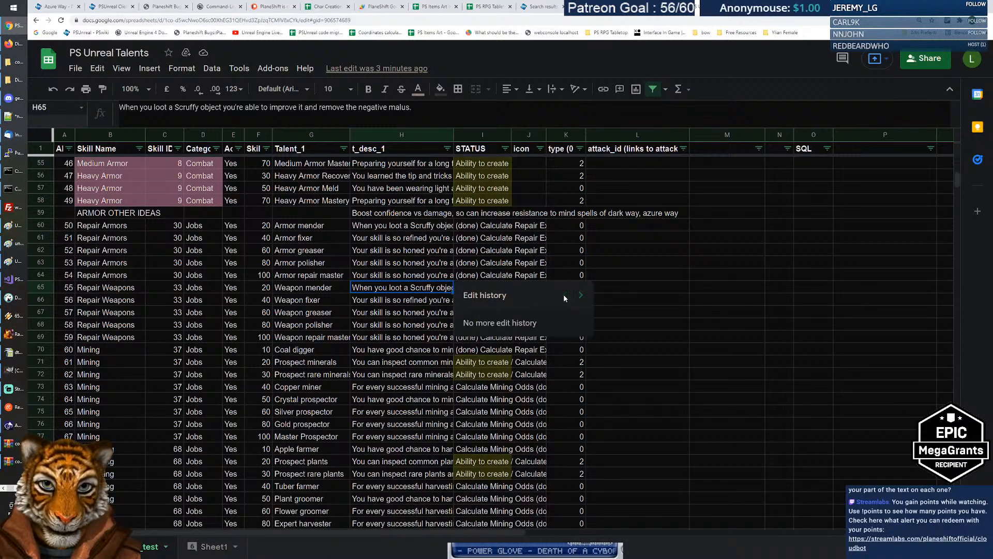
pyautogui.click(582, 295)
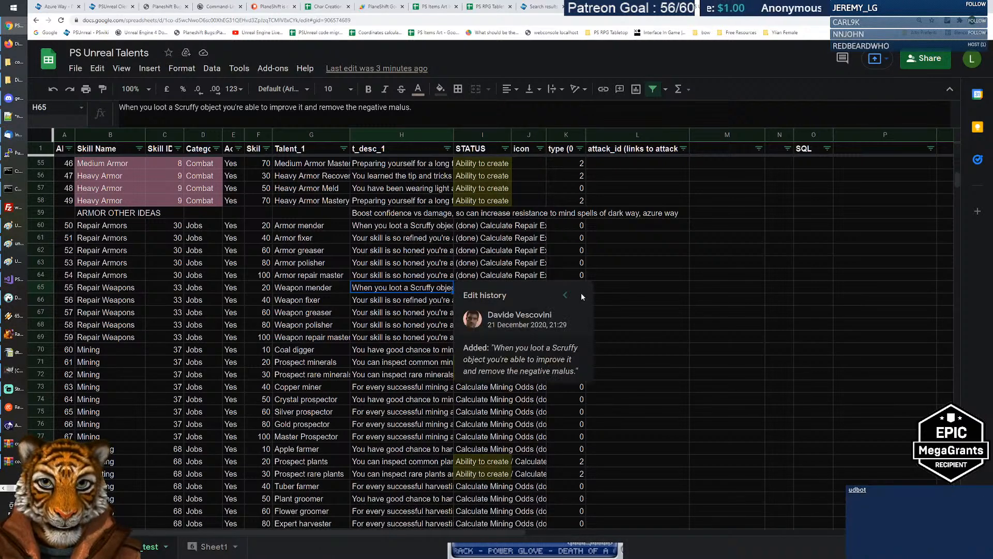
# Dismiss the edit history and read the Armor fixer description in H61, leaving the cell unedited.
pyautogui.click(410, 326)
pyautogui.click(392, 350)
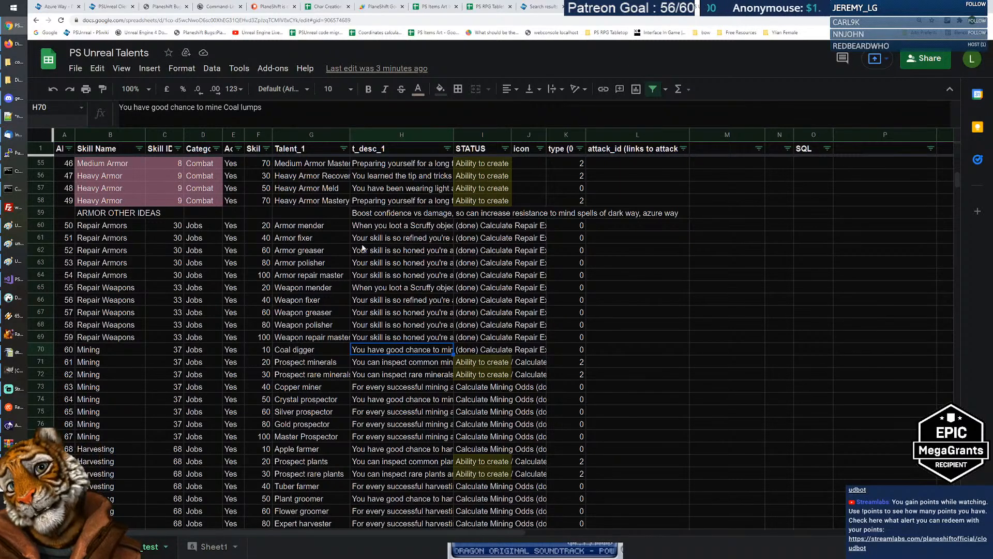
pyautogui.click(382, 241)
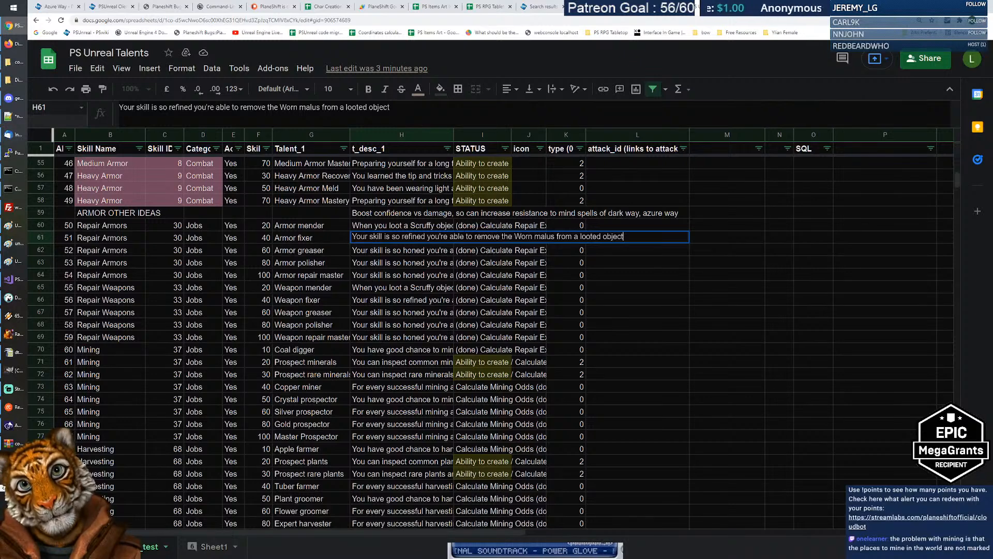
pyautogui.moveTo(454, 237); pyautogui.dragTo(295, 234)
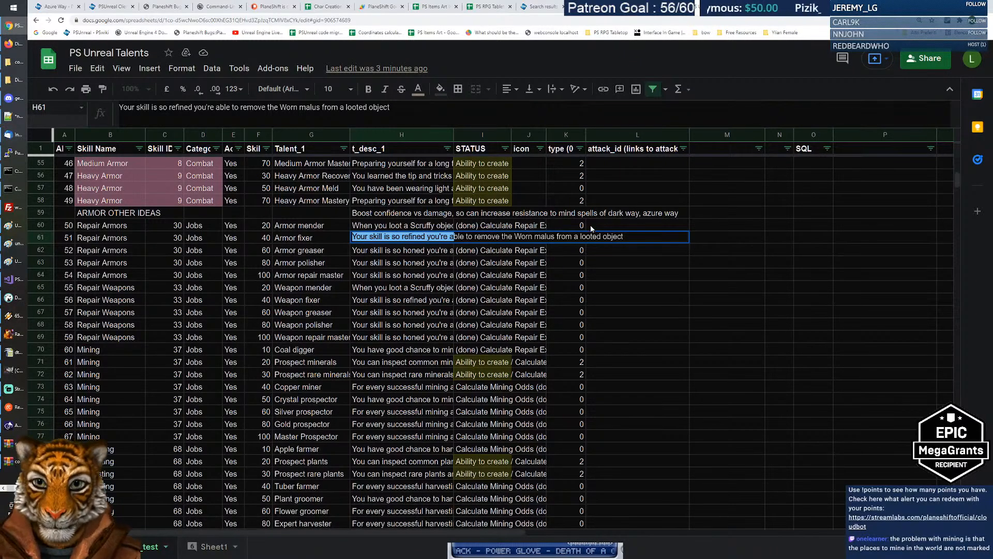
pyautogui.press('Escape')
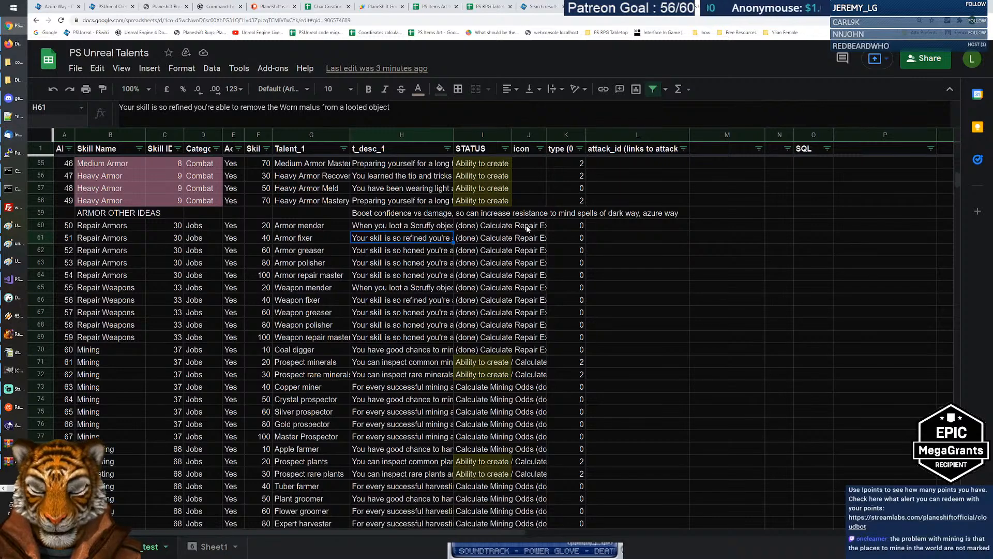
# Go down through the descriptions from Weapon fixer in H66 to Prospect minerals in H71.
pyautogui.click(392, 303)
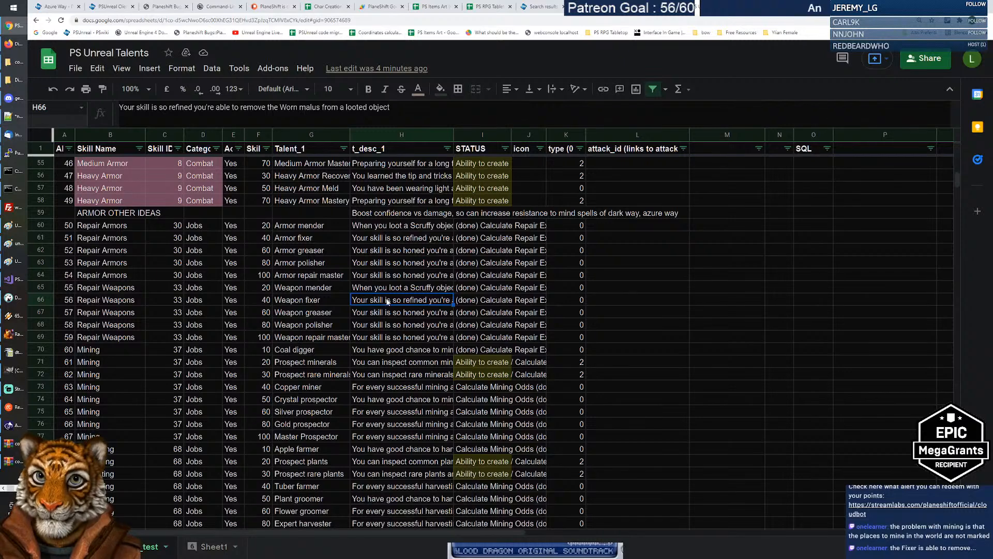
pyautogui.press('Down')
pyautogui.press('Down')
pyautogui.press('Down')
pyautogui.press('Down')
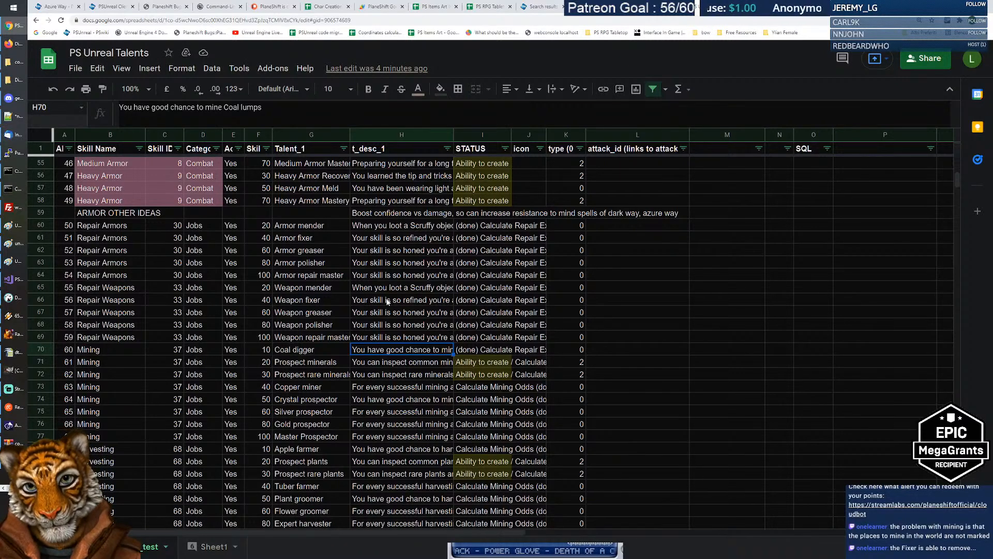
pyautogui.press('Down')
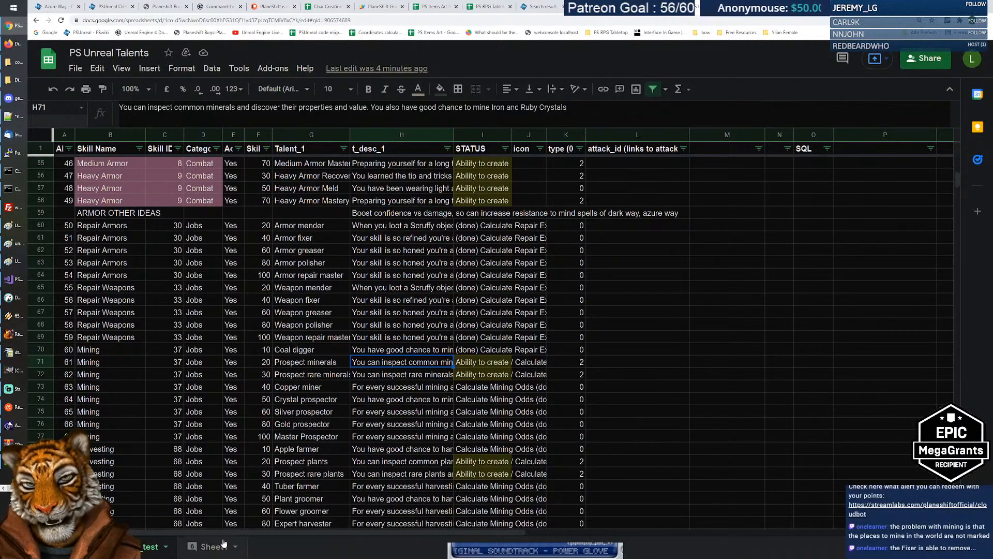
# Check the Mining idea in E17 of Sheet1, then return to the talents sheet.
pyautogui.click(217, 545)
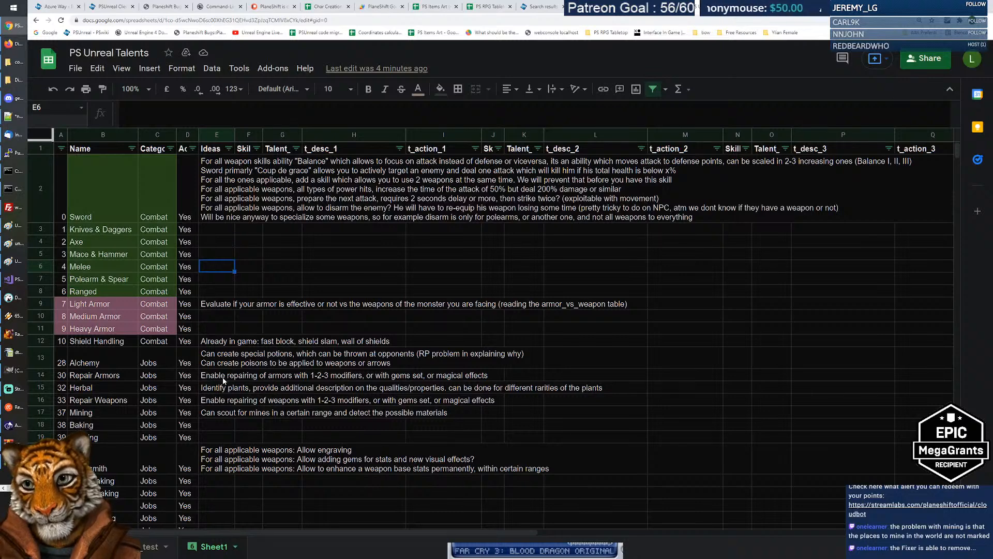
pyautogui.click(222, 415)
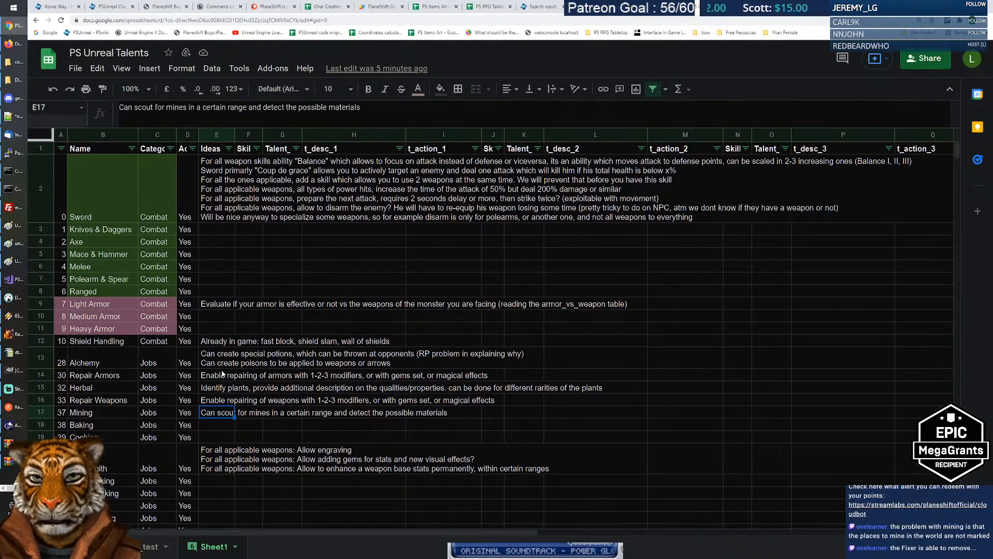
pyautogui.click(151, 546)
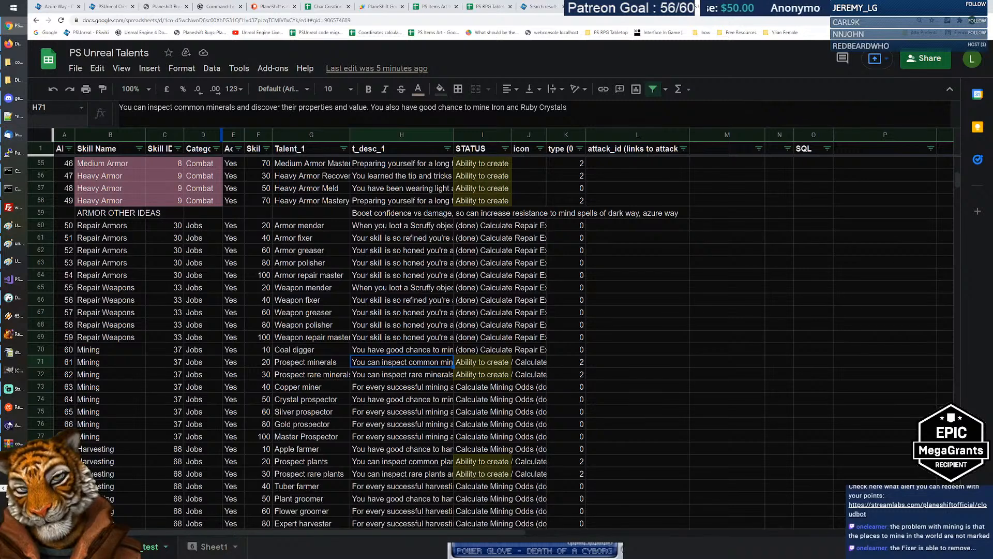
# Read the full Prospect minerals description in H71 and exit the cell without editing it.
pyautogui.moveTo(119, 110)
pyautogui.mouseDown()
pyautogui.moveTo(579, 109)
pyautogui.moveTo(106, 97)
pyautogui.mouseUp()
pyautogui.moveTo(569, 108); pyautogui.dragTo(118, 109)
pyautogui.click(567, 107)
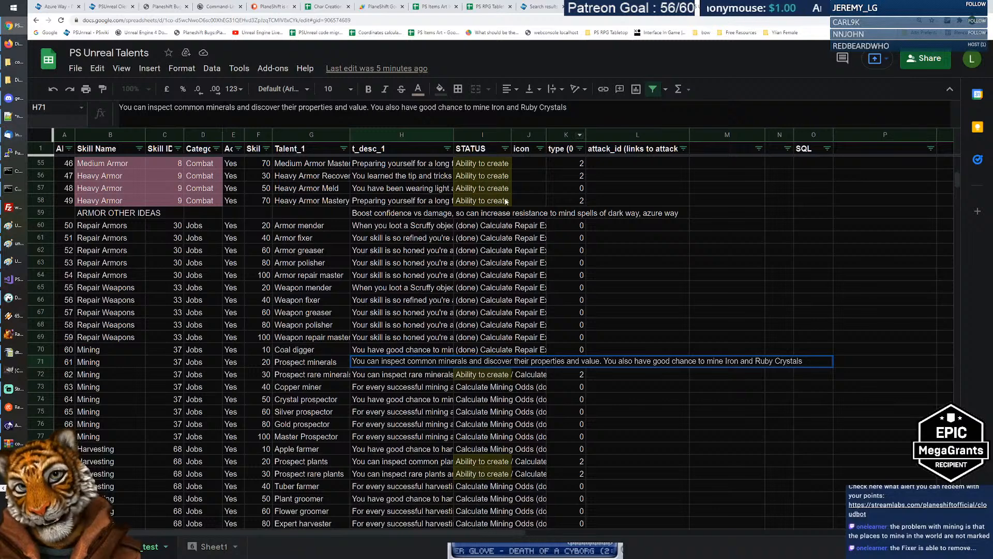
pyautogui.press('Escape')
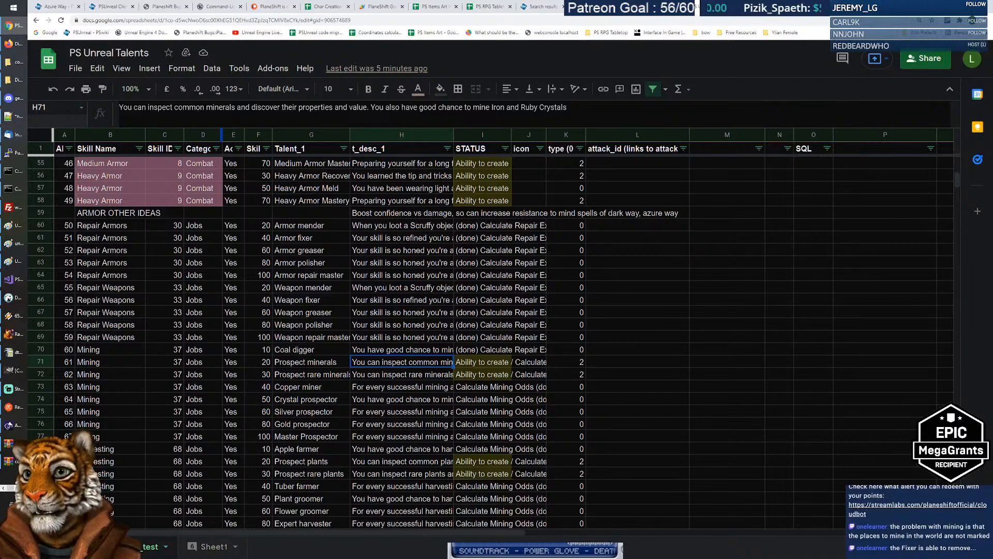
# Switch to File Explorer and browse the C: drive to the PS_local folder.
pyautogui.click(10, 61)
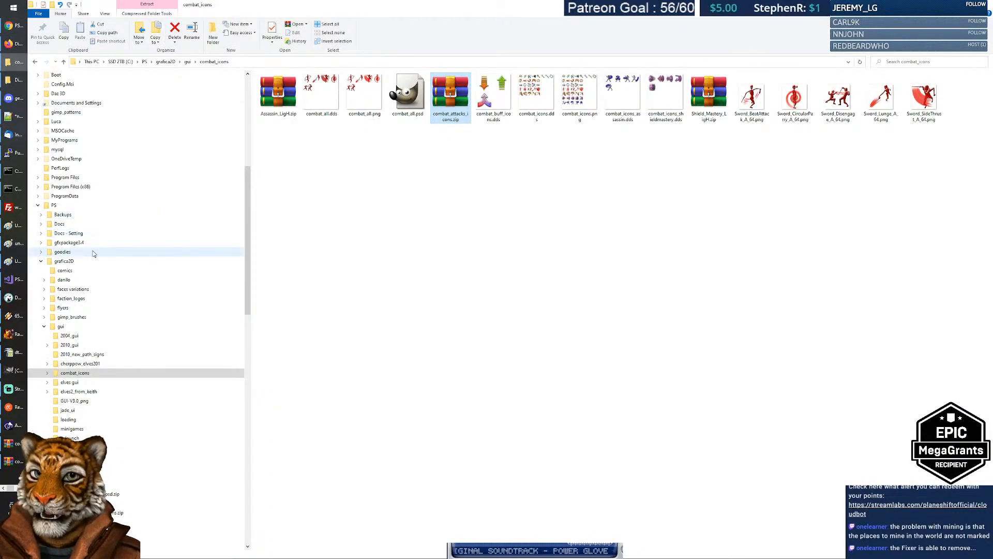
pyautogui.doubleClick(61, 261)
pyautogui.click(55, 205)
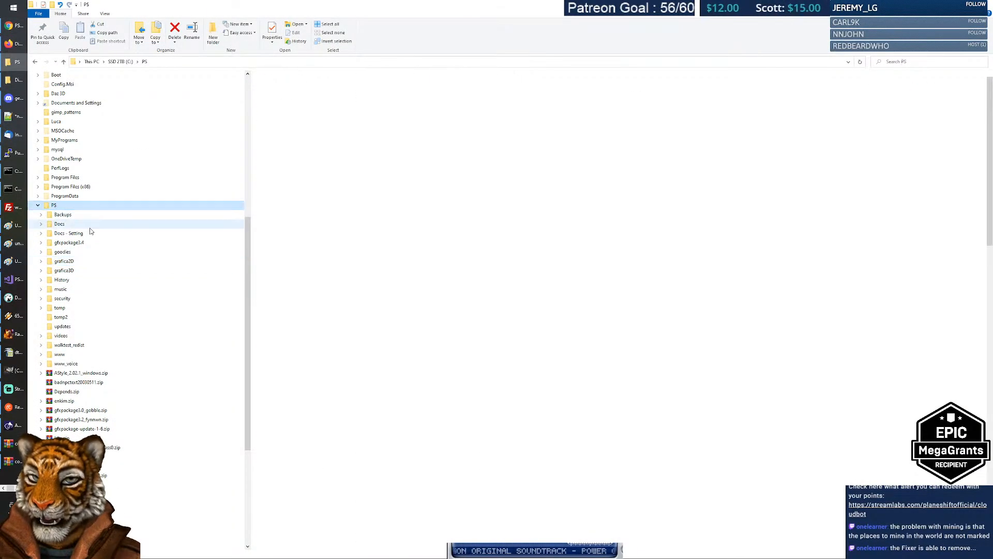
pyautogui.moveTo(249, 306); pyautogui.dragTo(247, 293)
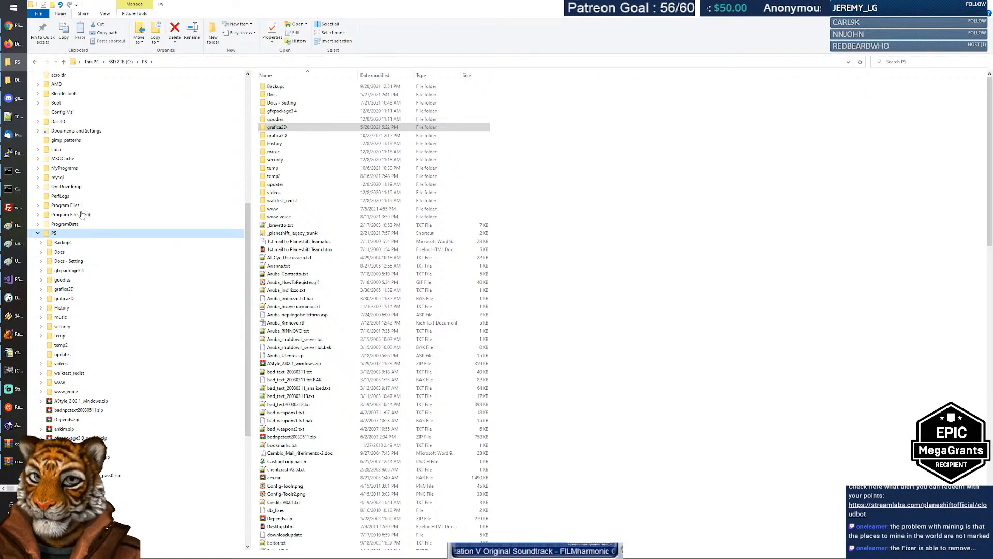
pyautogui.scroll(4, 76, 254)
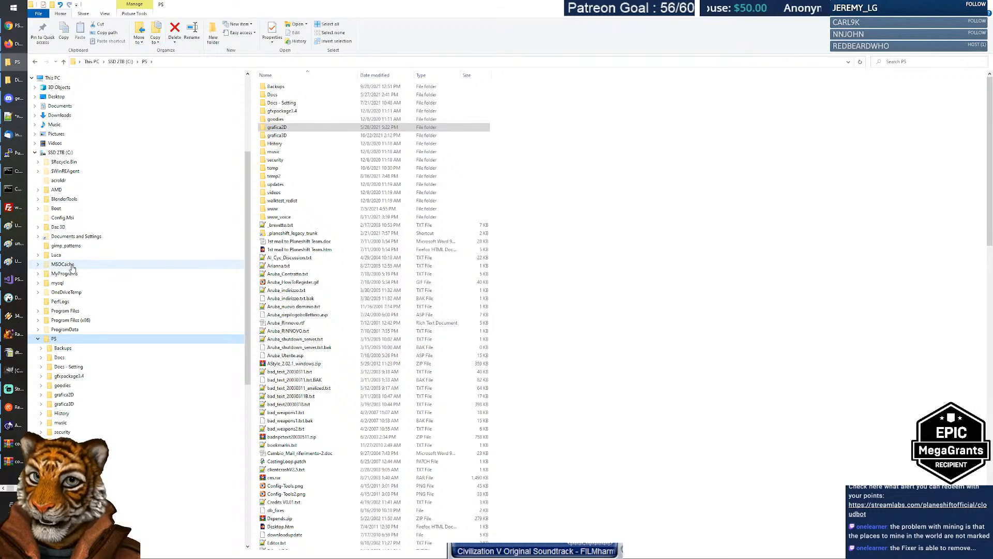
pyautogui.click(57, 255)
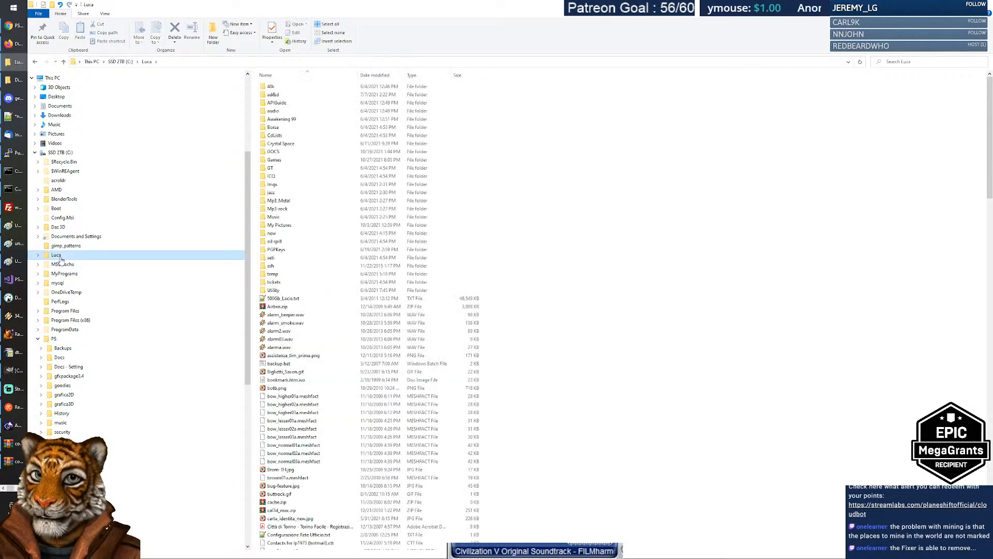
pyautogui.click(55, 339)
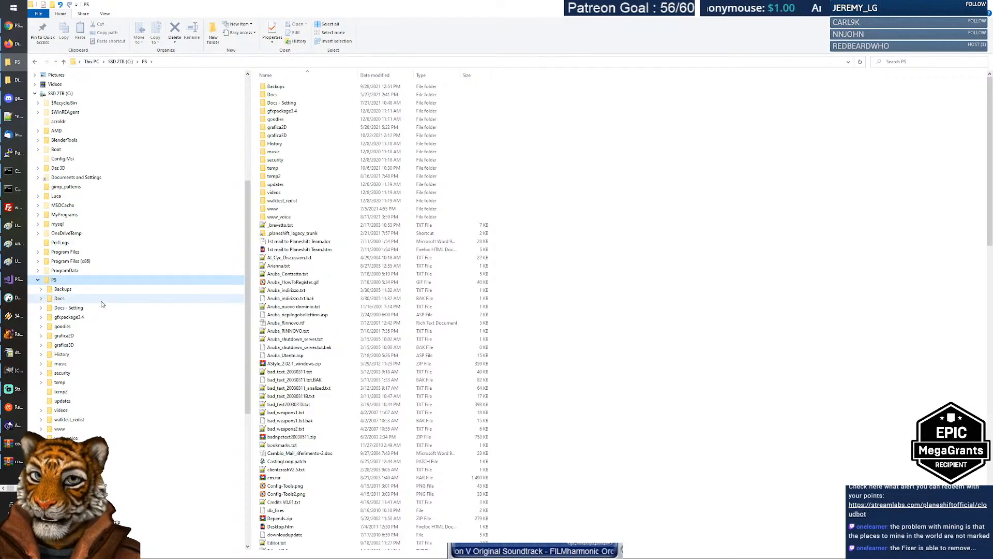
pyautogui.click(40, 281)
pyautogui.click(60, 369)
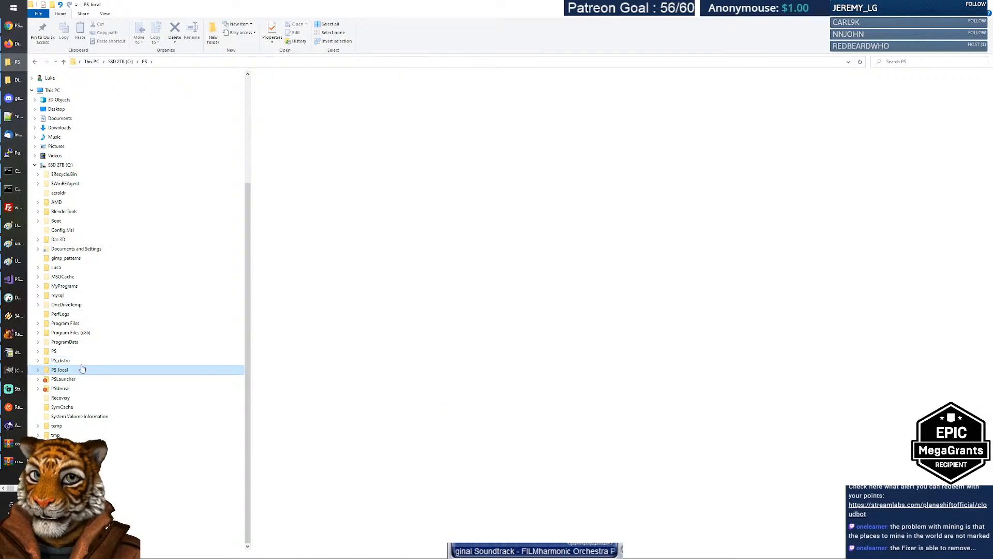
# Search the PS_local folder for "compendium".
pyautogui.click(900, 62)
pyautogui.write('copendium')
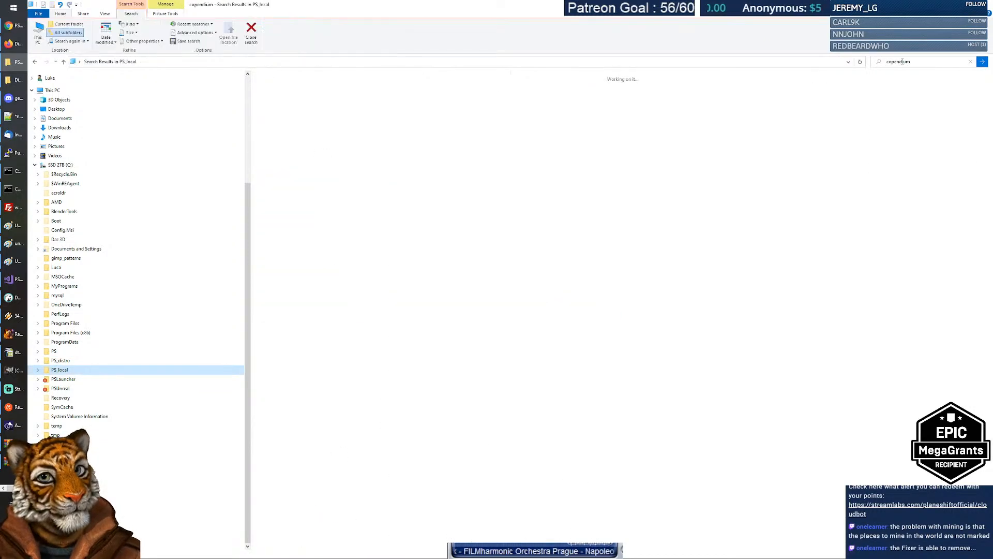
pyautogui.click(894, 62)
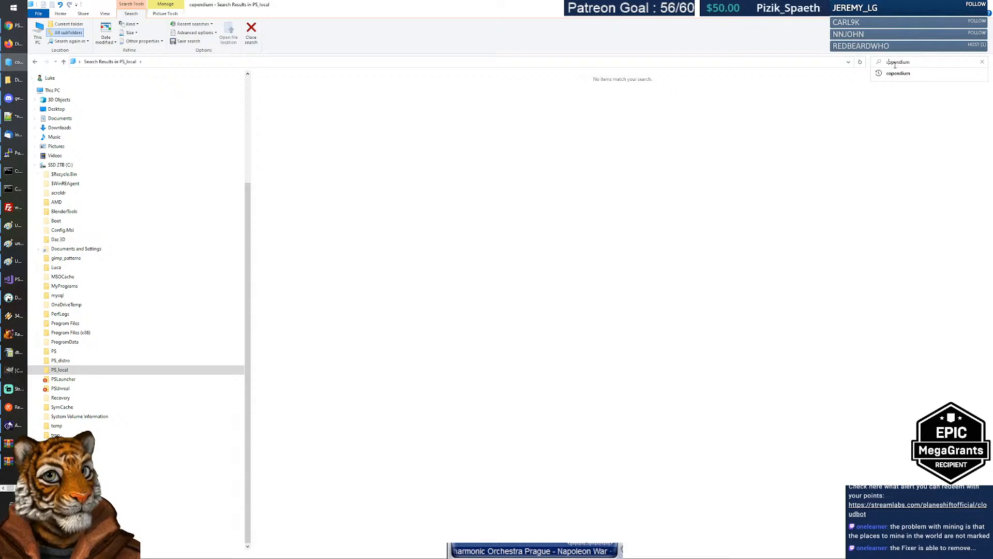
pyautogui.write('n')
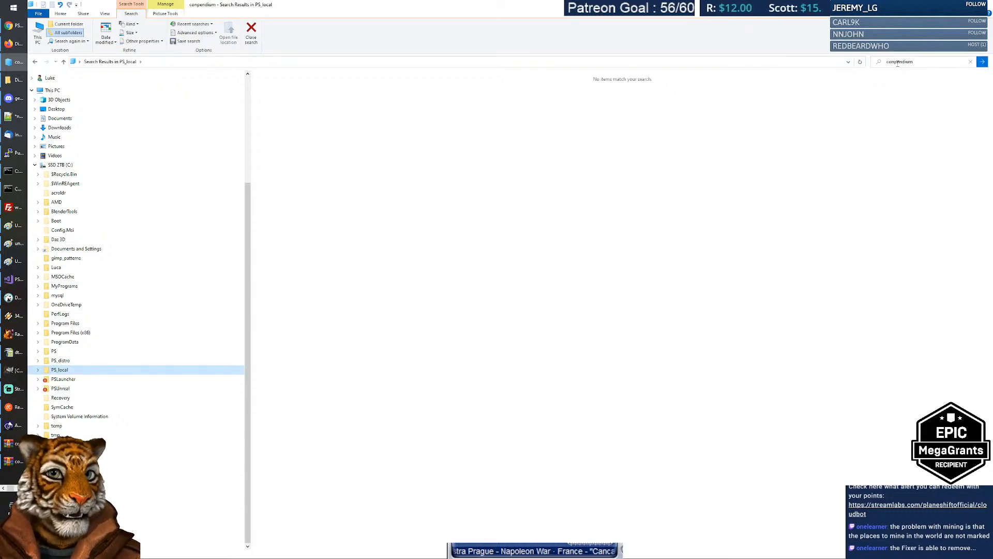
pyautogui.click(919, 64)
pyautogui.press('Home')
pyautogui.press('Delete')
pyautogui.write('m')
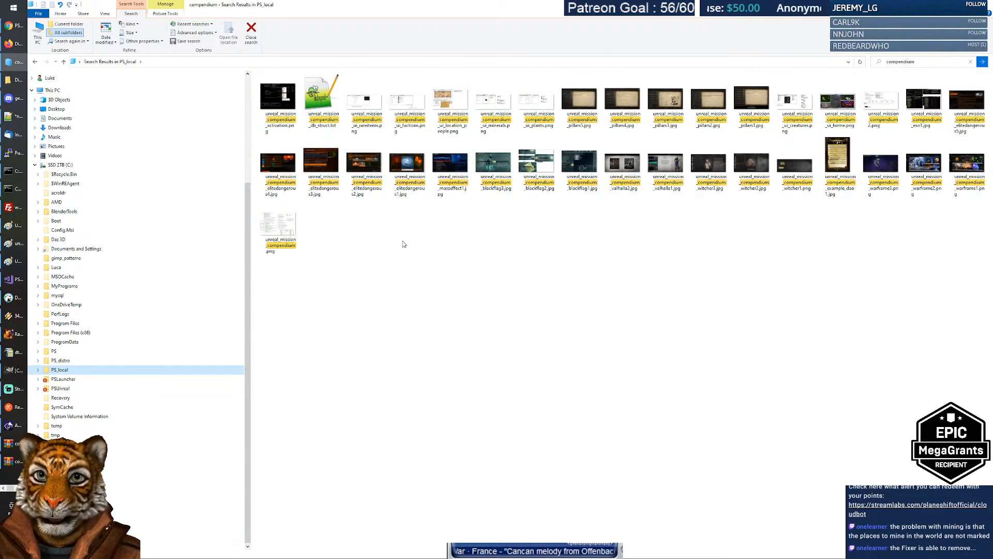
# View the unreal_mission_compendium_activation.png diagram, close it and switch back to the talents spreadsheet.
pyautogui.doubleClick(279, 99)
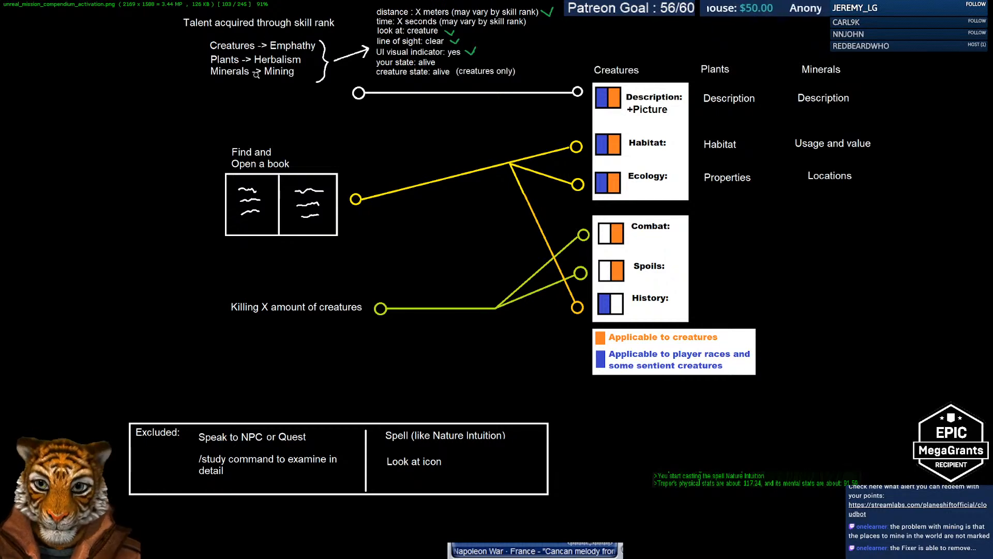
pyautogui.press('Escape')
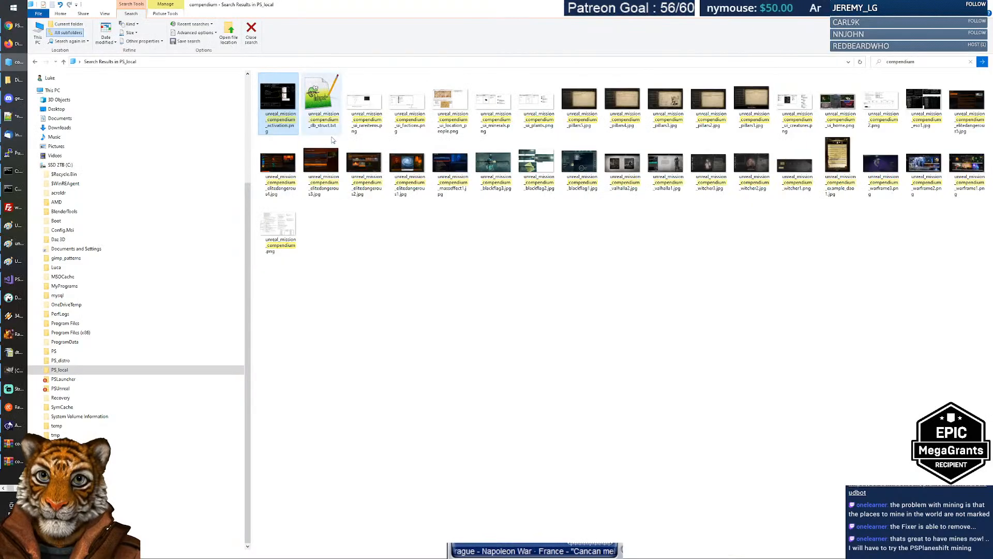
pyautogui.hotkey('alt', 'Tab')
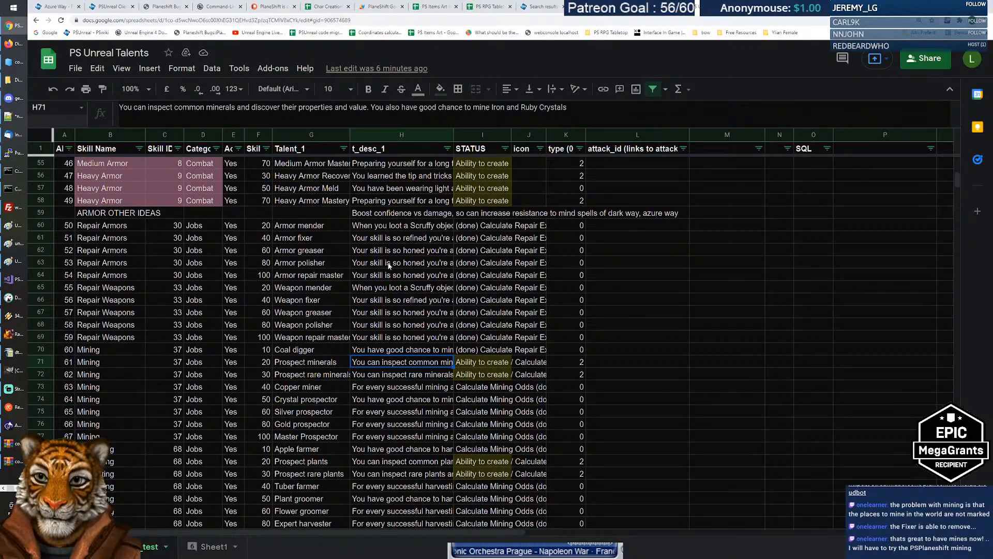
# Look through the remaining talents, then search the sheet for "empathy" and go to the Empathy skill rows.
pyautogui.scroll(-10, 393, 267)
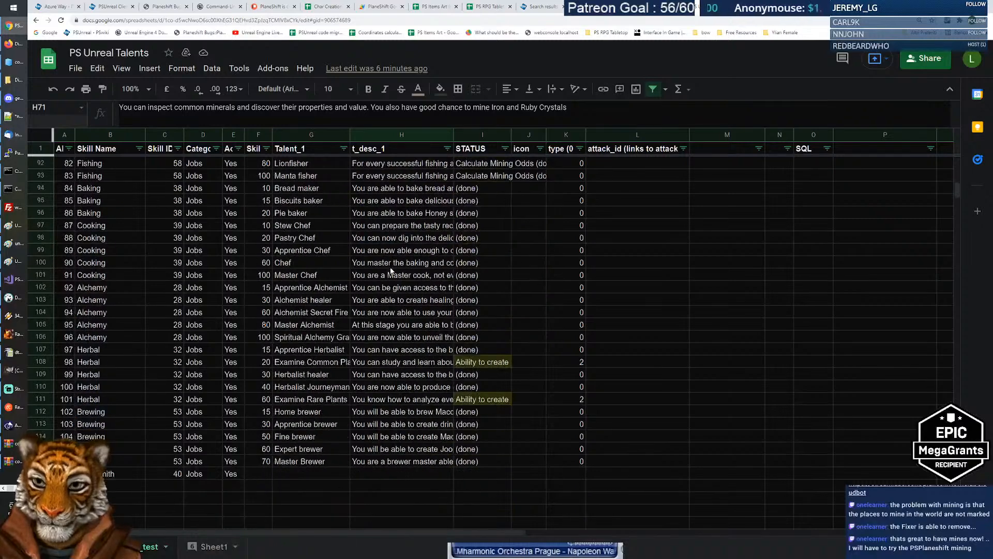
pyautogui.scroll(-15, 388, 270)
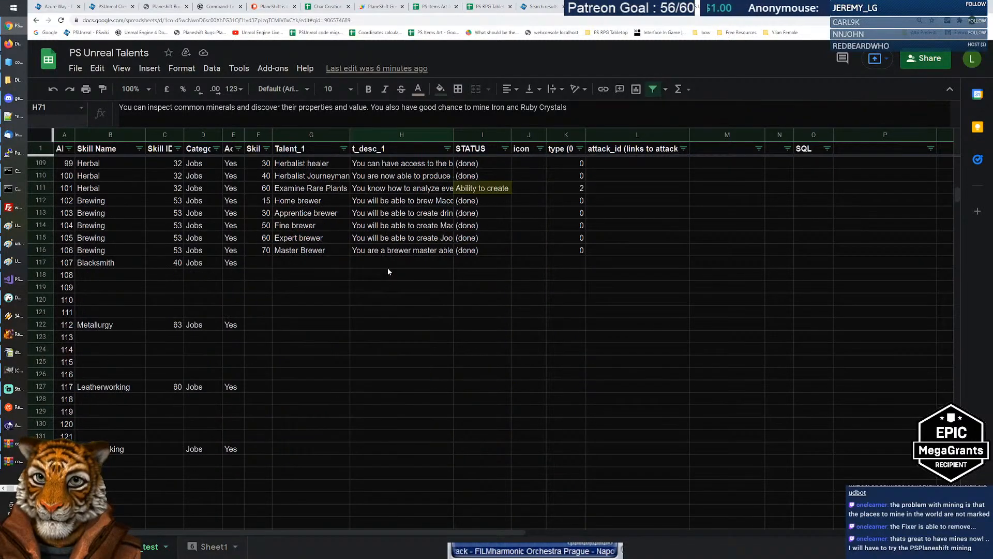
pyautogui.scroll(-18, 381, 273)
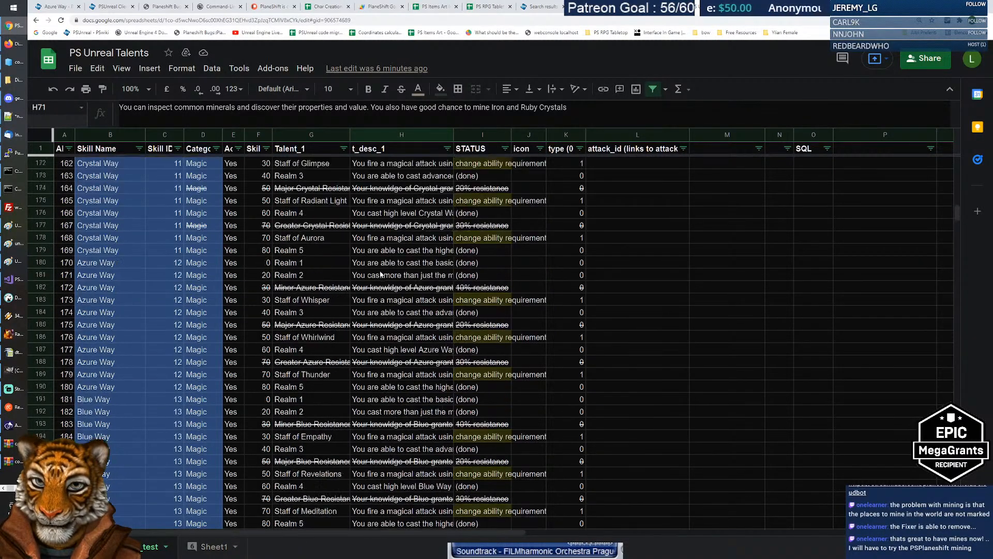
pyautogui.scroll(-4, 384, 265)
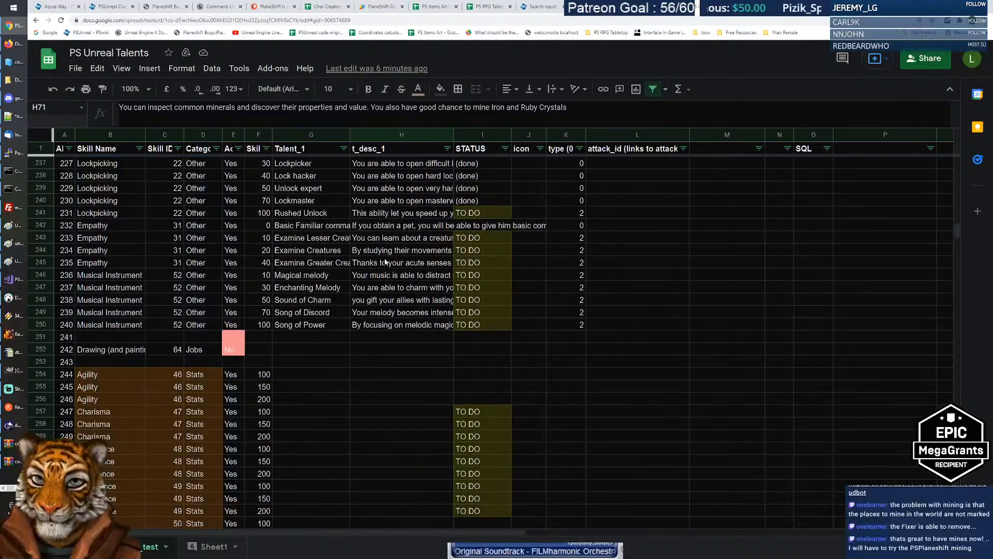
pyautogui.scroll(-3, 385, 262)
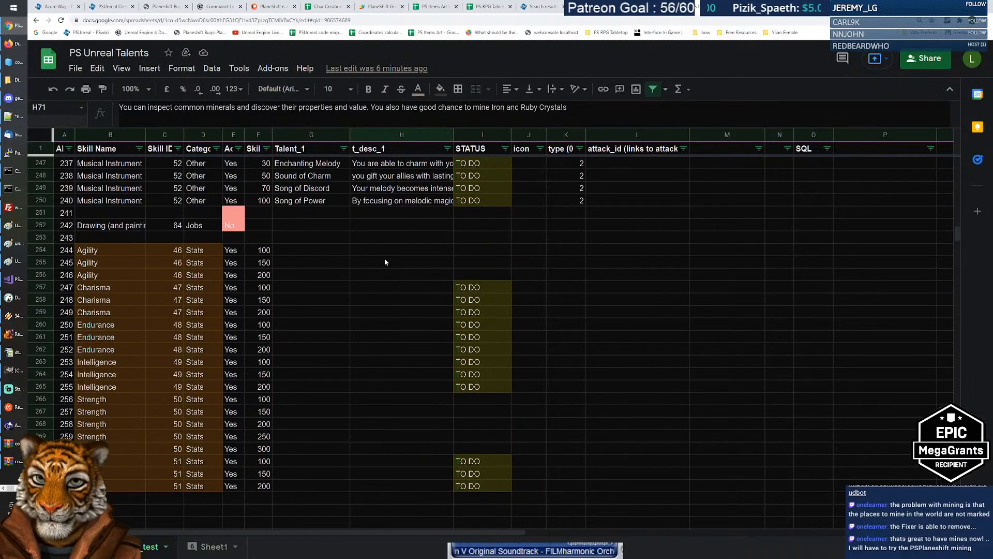
pyautogui.click(117, 292)
pyautogui.hotkey('ctrl', 'f')
pyautogui.write('emp')
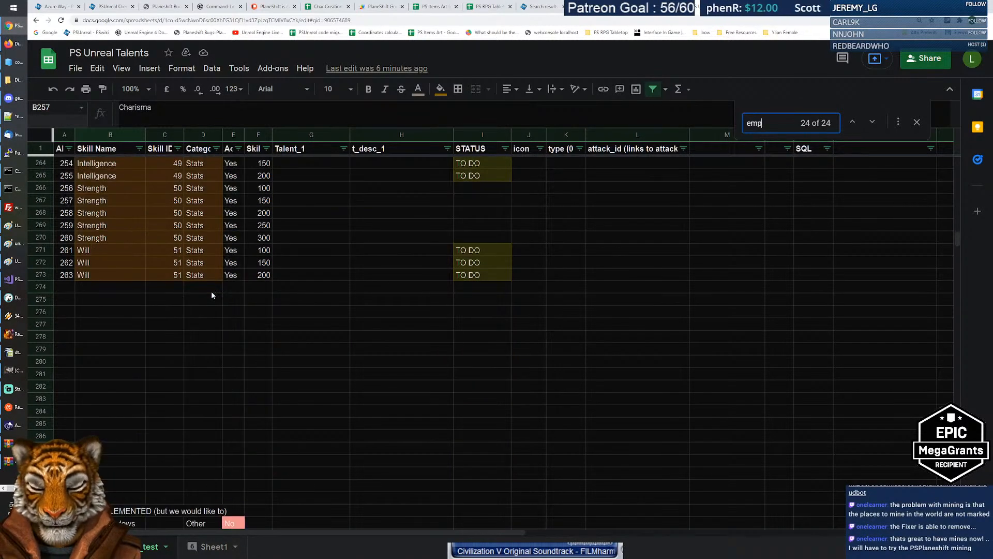
pyautogui.write('athy')
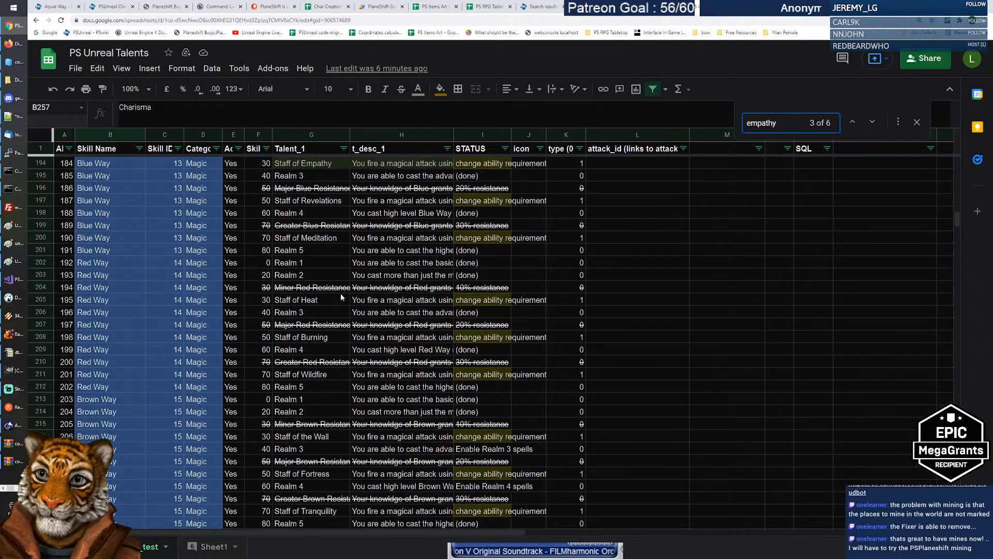
pyautogui.click(872, 123)
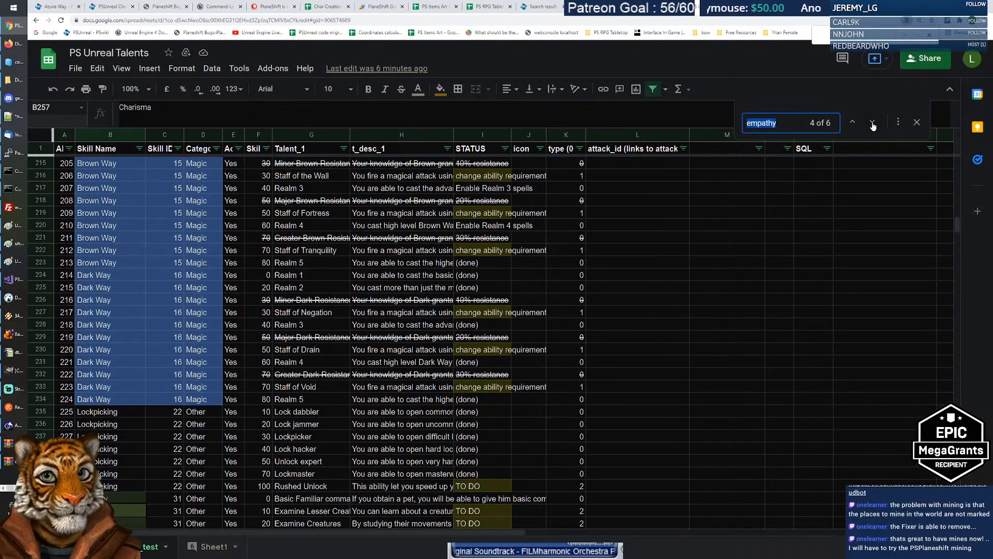
pyautogui.click(872, 123)
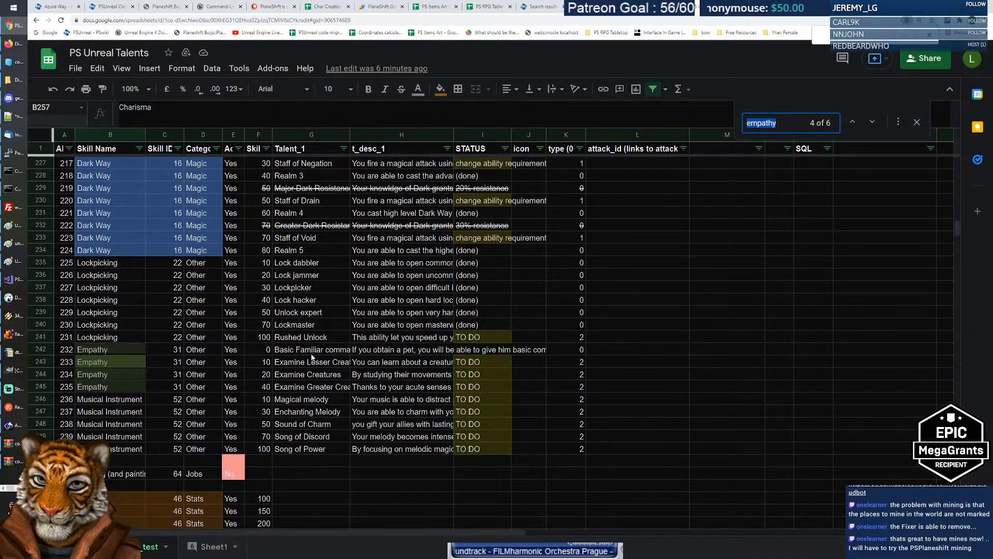
# Close the search and look through the Empathy talents from Examine Lesser Creature to Examine Greater Creatures.
pyautogui.press('Escape')
pyautogui.click(326, 365)
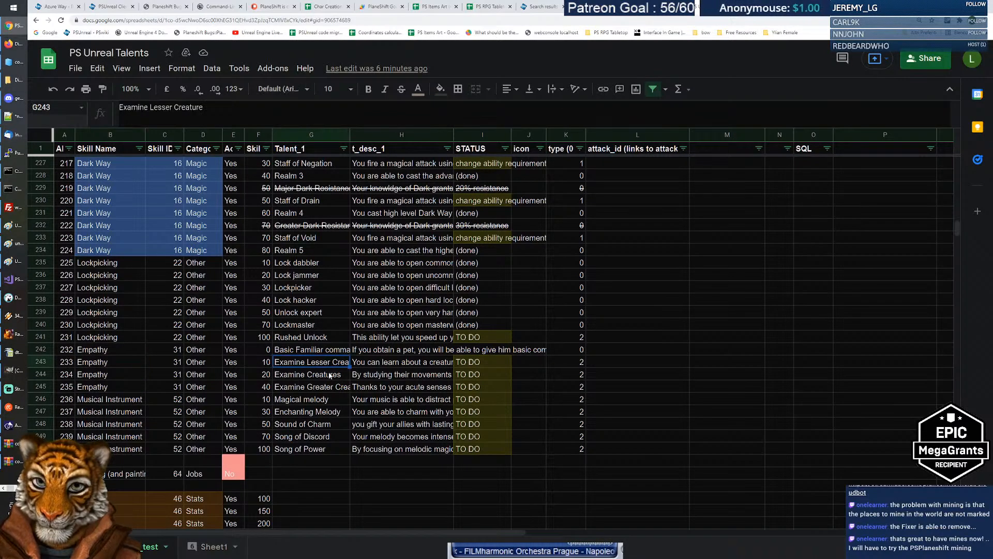
pyautogui.press('Down')
pyautogui.press('Down')
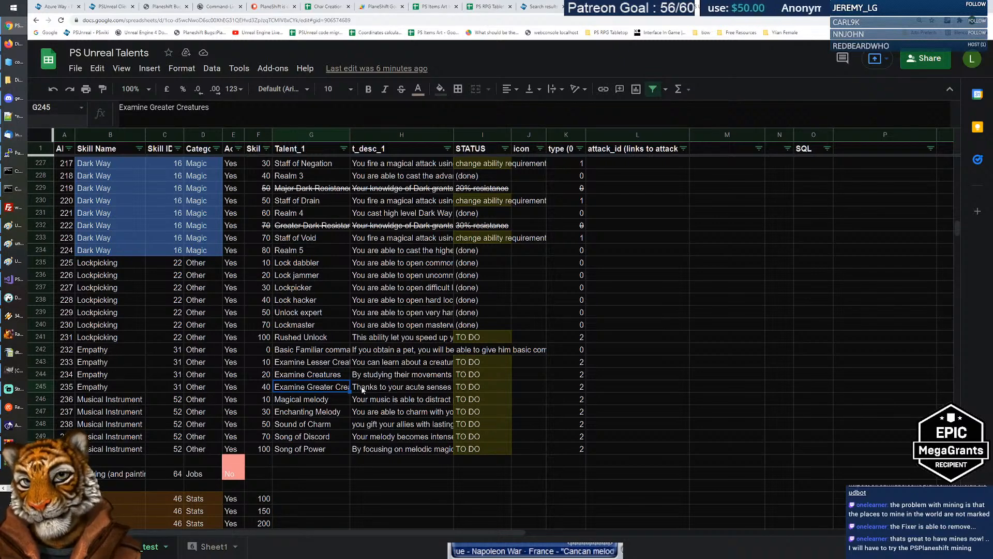
pyautogui.scroll(4, 346, 390)
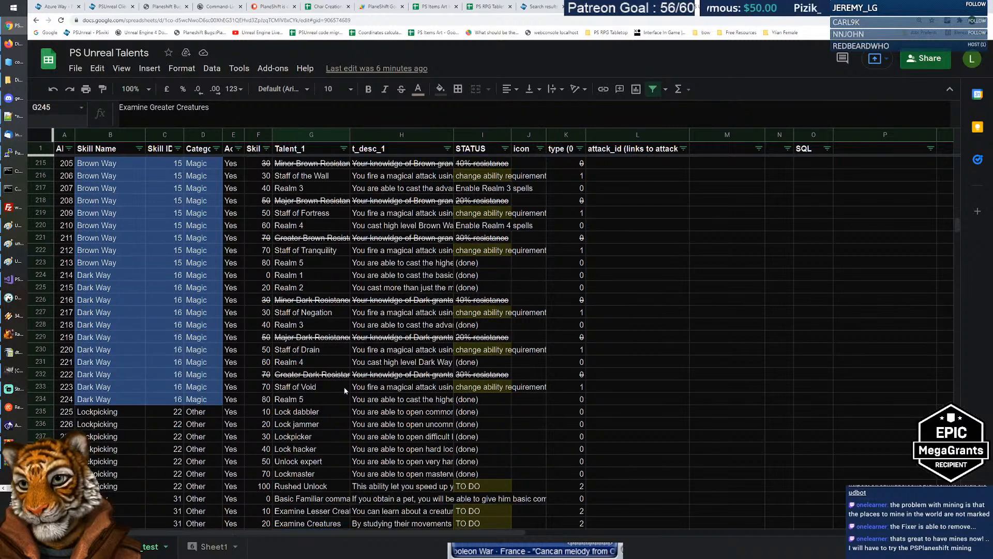
pyautogui.scroll(2, 345, 391)
pyautogui.scroll(-4, 343, 387)
# Search the sheet for "herbal" and go to the Examine Common Plants talent in the Herbal rows.
pyautogui.hotkey('ctrl', 'f')
pyautogui.write('herbal')
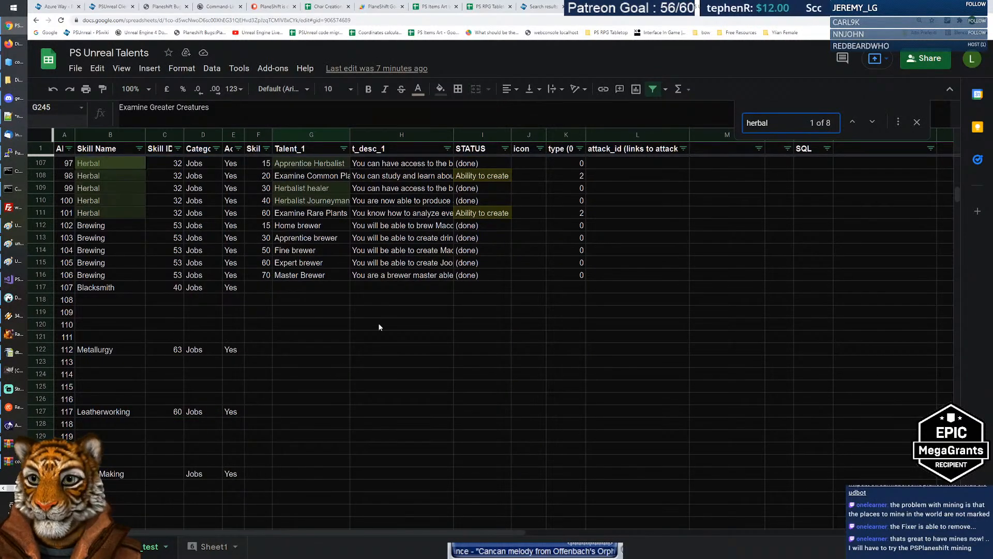
pyautogui.press('Escape')
pyautogui.scroll(4, 342, 313)
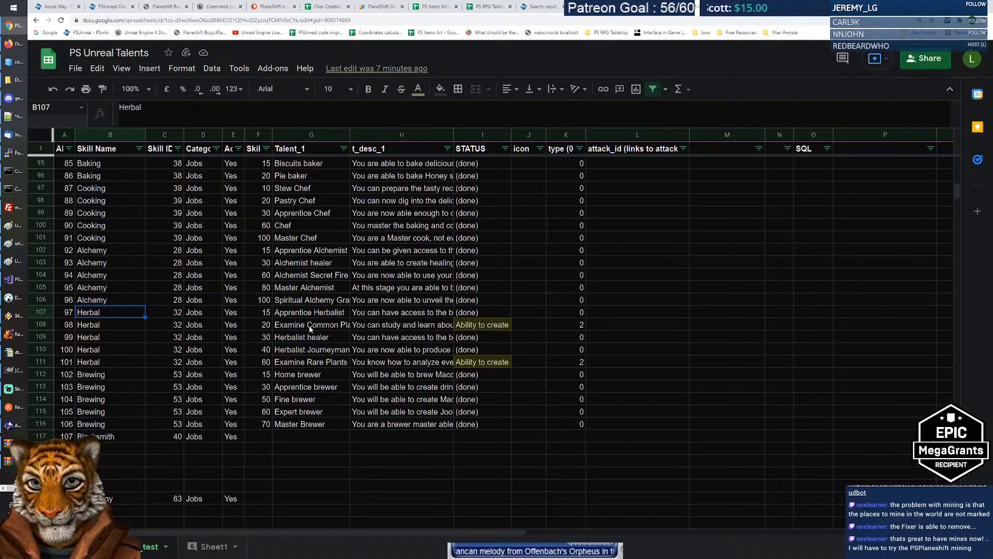
pyautogui.click(310, 326)
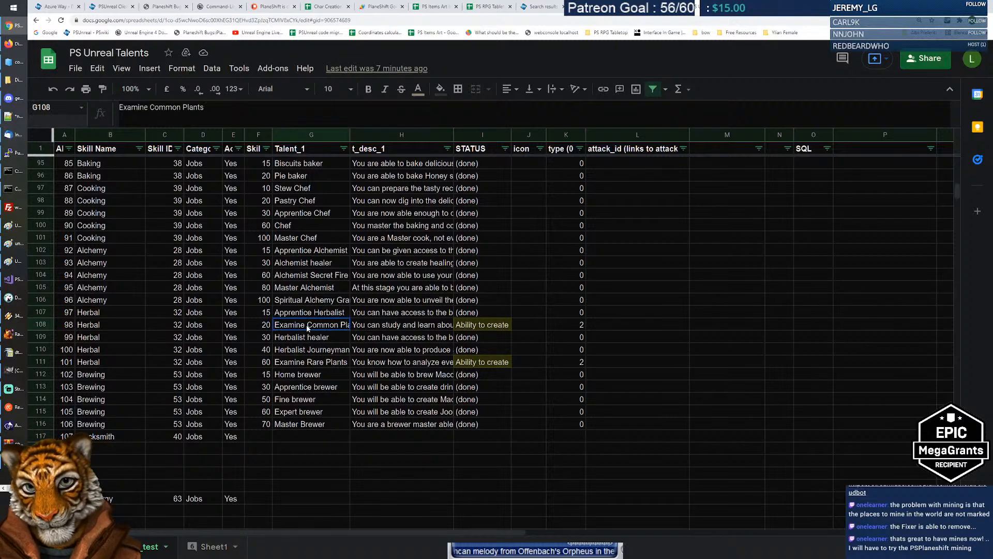
# Read the descriptions of the Herbal talents Examine Common Plants, Herbalist healer and Herbalist Journeyman.
pyautogui.click(361, 327)
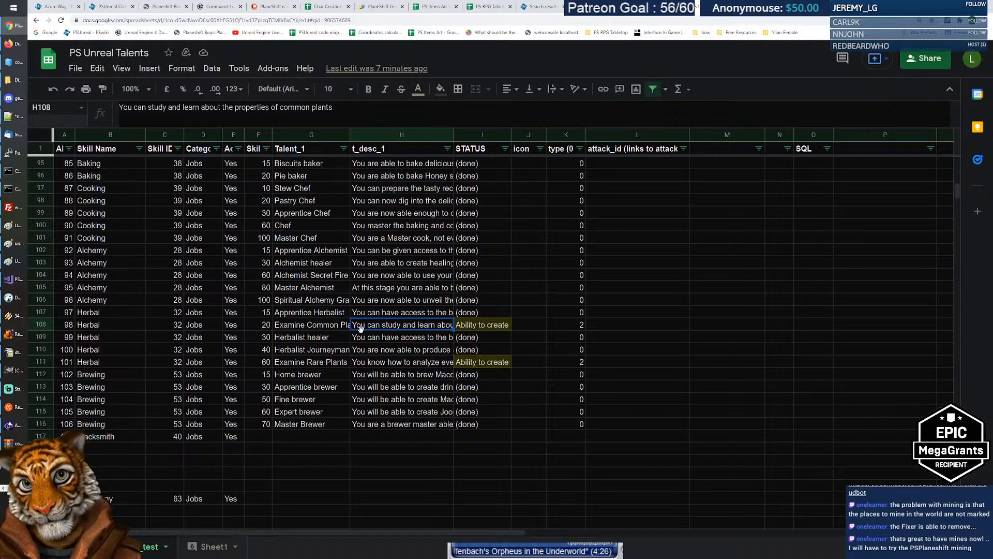
pyautogui.press('Down')
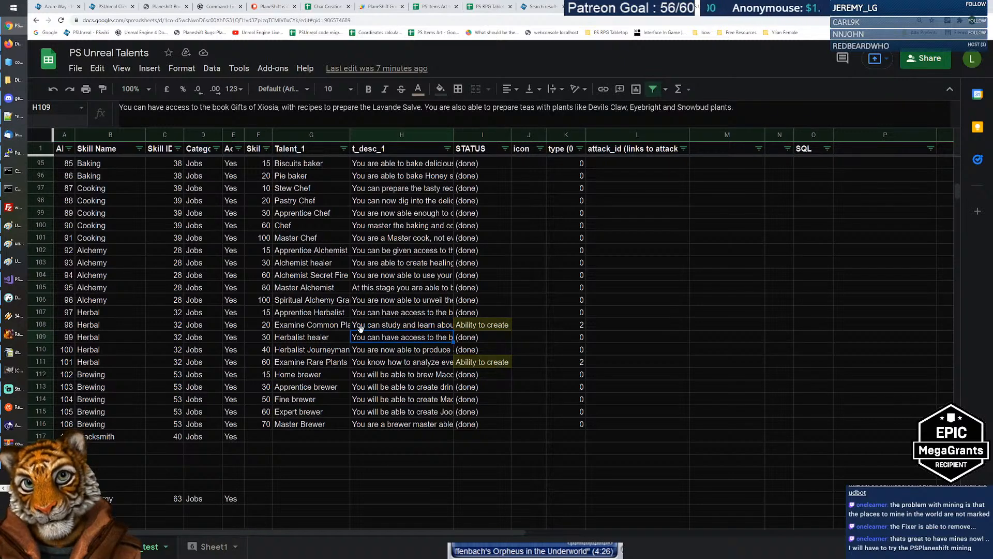
pyautogui.press('Down')
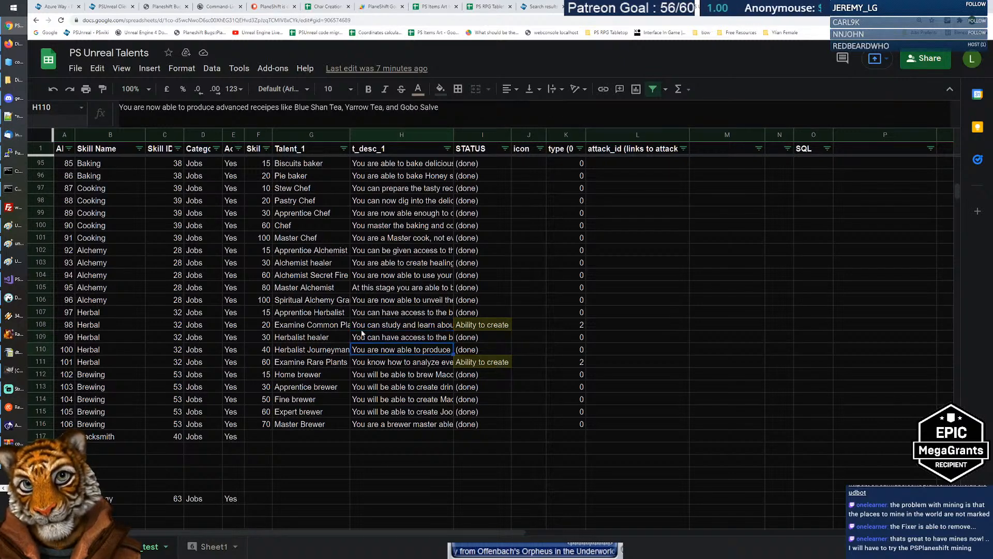
pyautogui.press('Up')
pyautogui.press('Up')
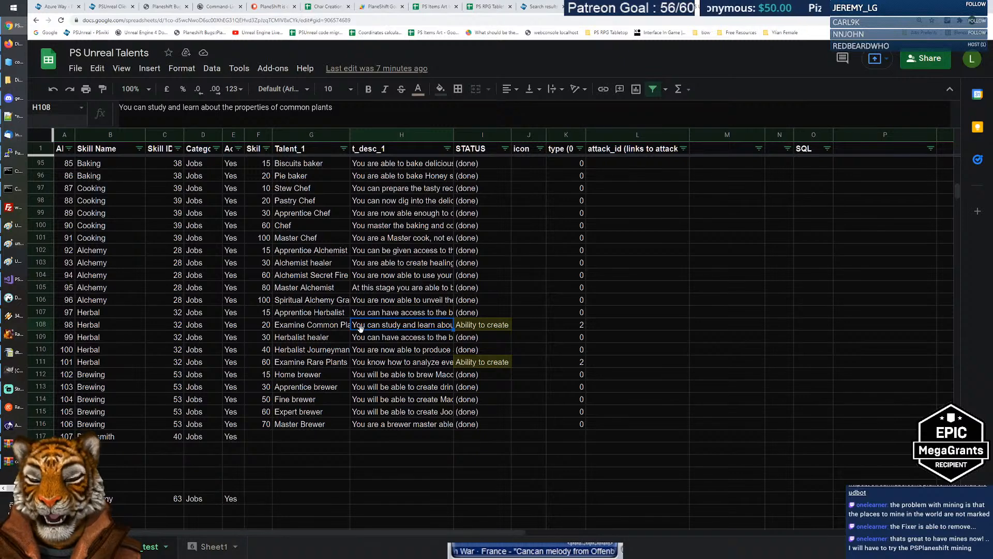
# Colour the text of the Apprentice Herbalist description in cell H107 light red.
pyautogui.press('Up')
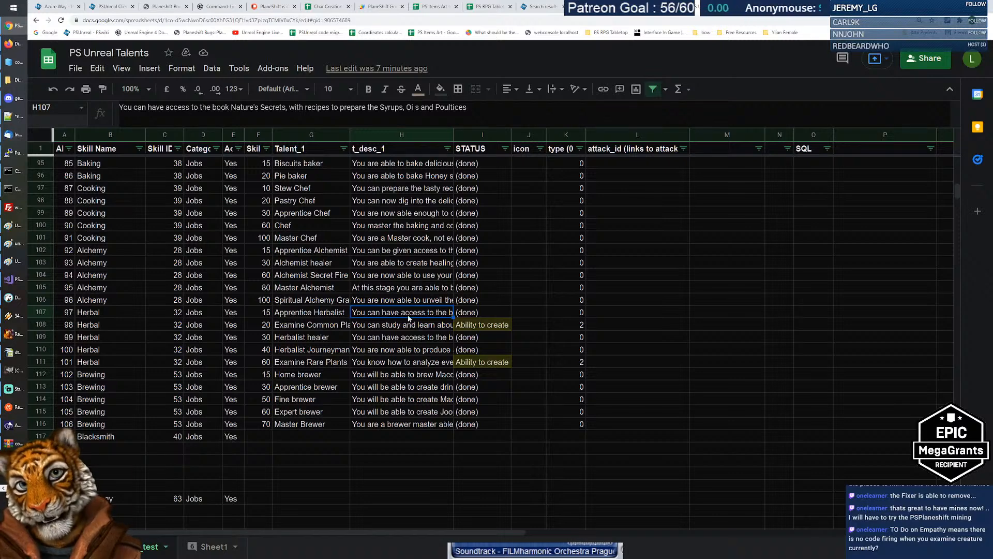
pyautogui.click(418, 91)
pyautogui.click(435, 238)
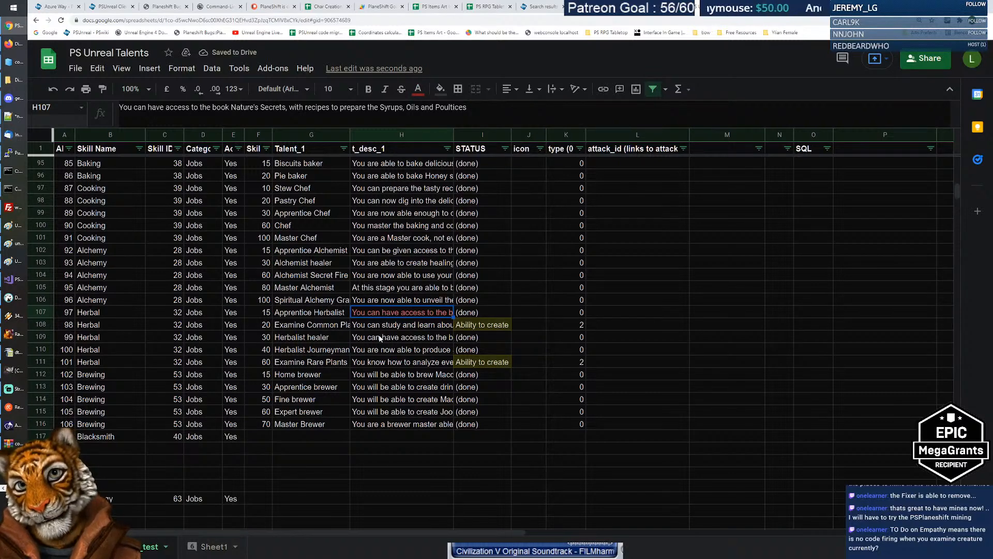
# Copy the light red formatting of the Apprentice Herbalist description to the Herbalist healer description in H109.
pyautogui.press('Down')
pyautogui.press('Down')
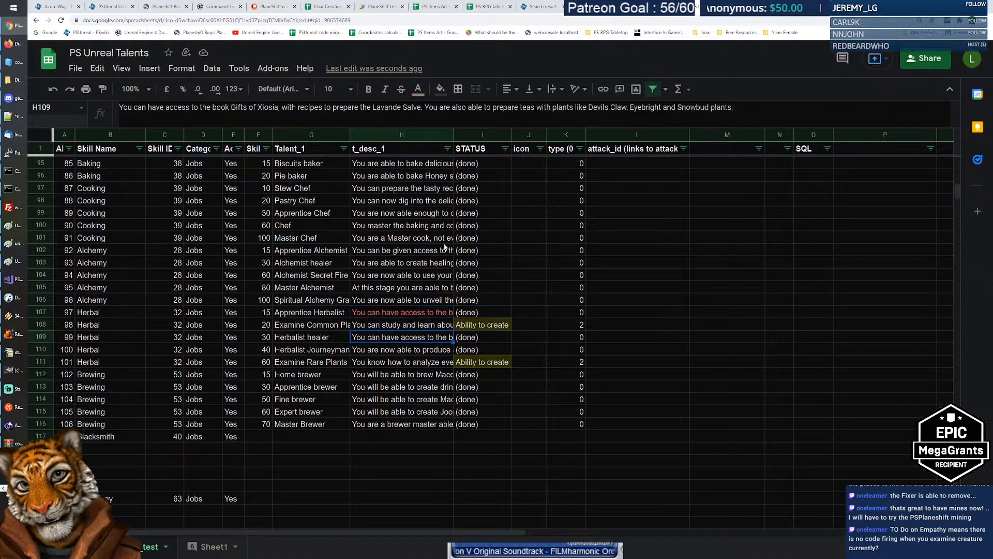
pyautogui.click(418, 89)
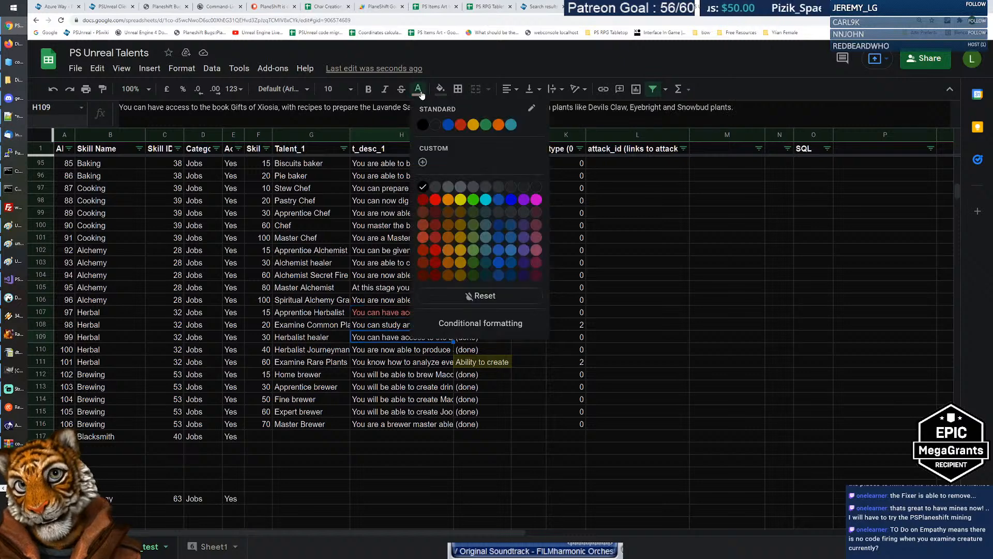
pyautogui.click(377, 309)
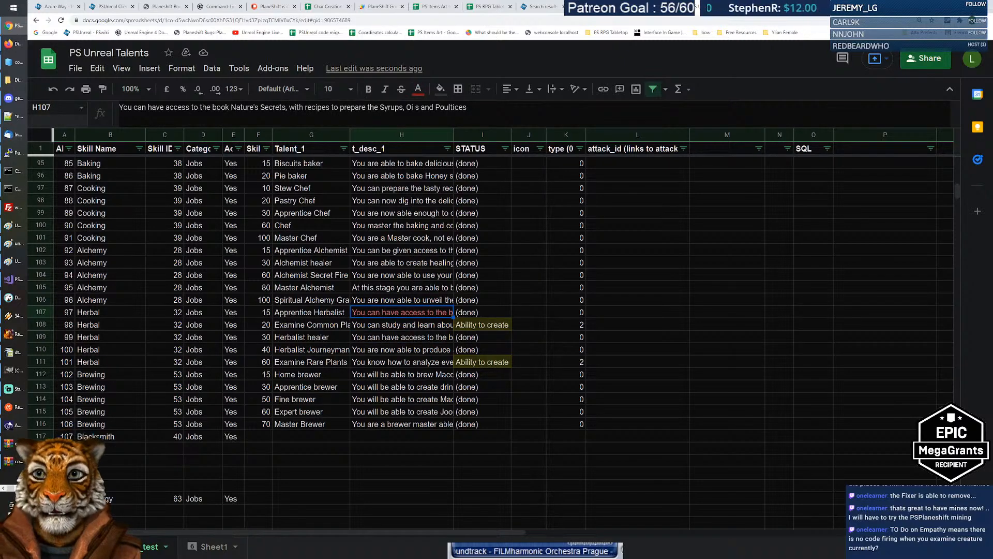
pyautogui.click(102, 91)
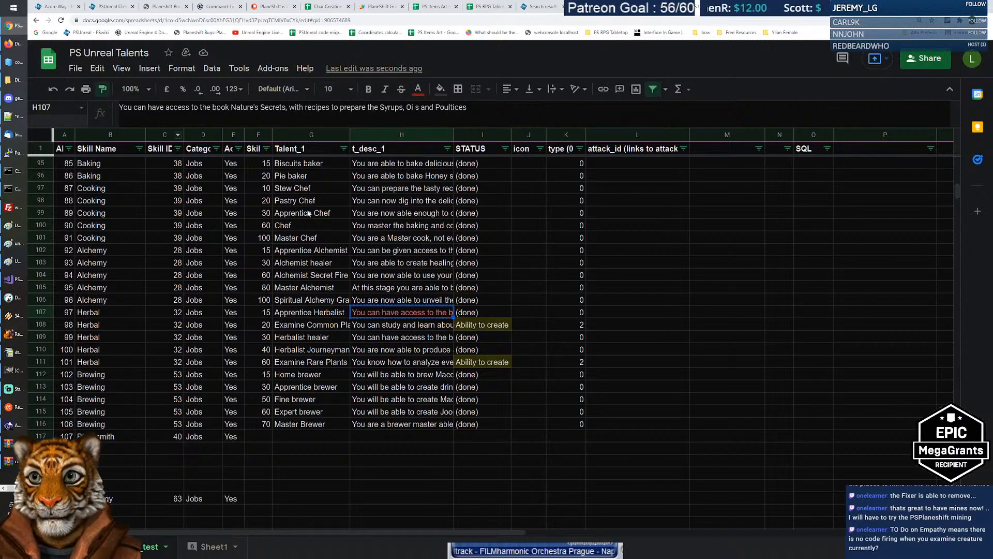
pyautogui.click(389, 336)
# Copy the light red formatting of the Herbalist healer description to the Herbalist Journeyman description in H110.
pyautogui.click(391, 350)
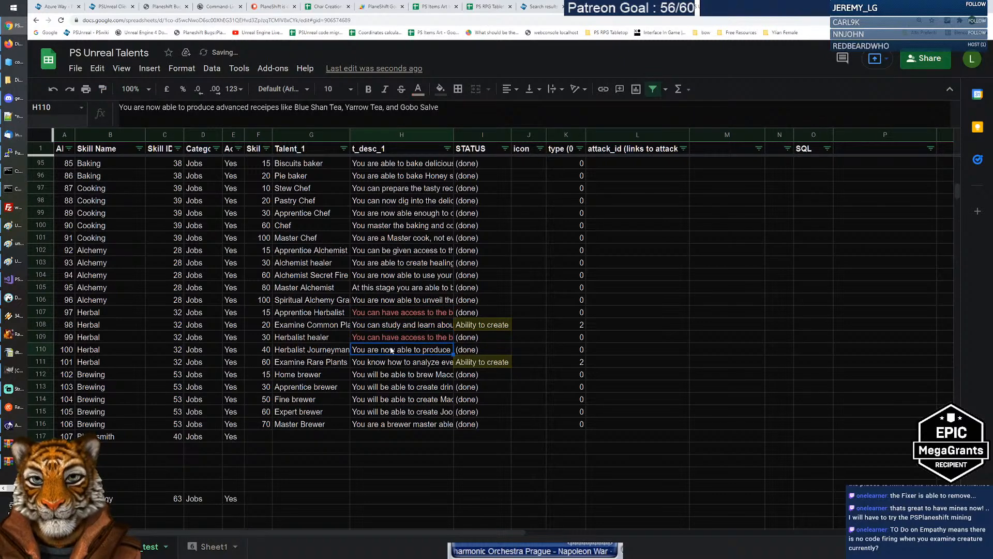
pyautogui.click(391, 339)
pyautogui.click(103, 90)
pyautogui.click(408, 346)
pyautogui.click(415, 340)
pyautogui.click(411, 310)
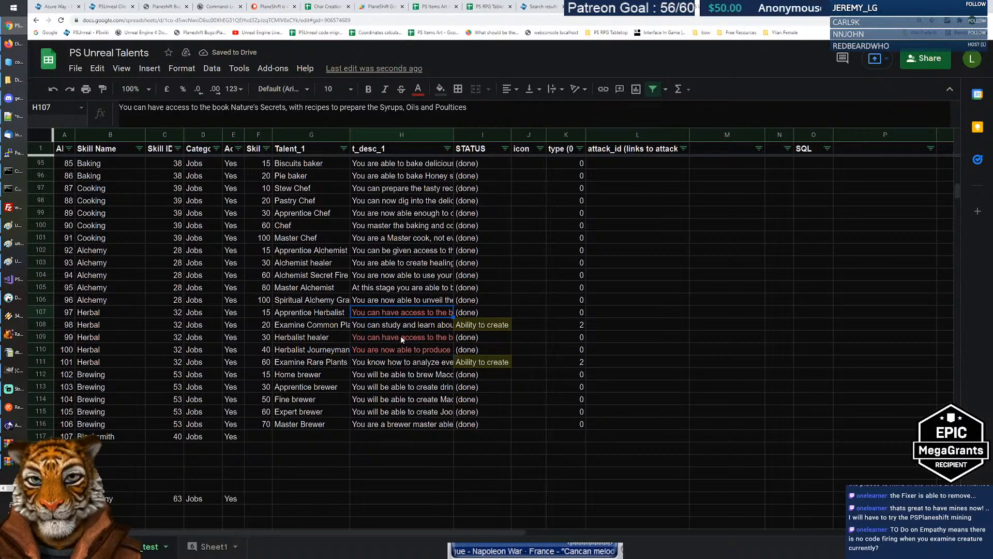
# Check the descriptions of the Examine Rare Plants and Examine Common Plants talents.
pyautogui.click(380, 364)
pyautogui.click(377, 325)
pyautogui.click(345, 328)
pyautogui.click(379, 328)
# Go to the Mining skill rows and read the description of the Coal digger talent.
pyautogui.scroll(15, 379, 328)
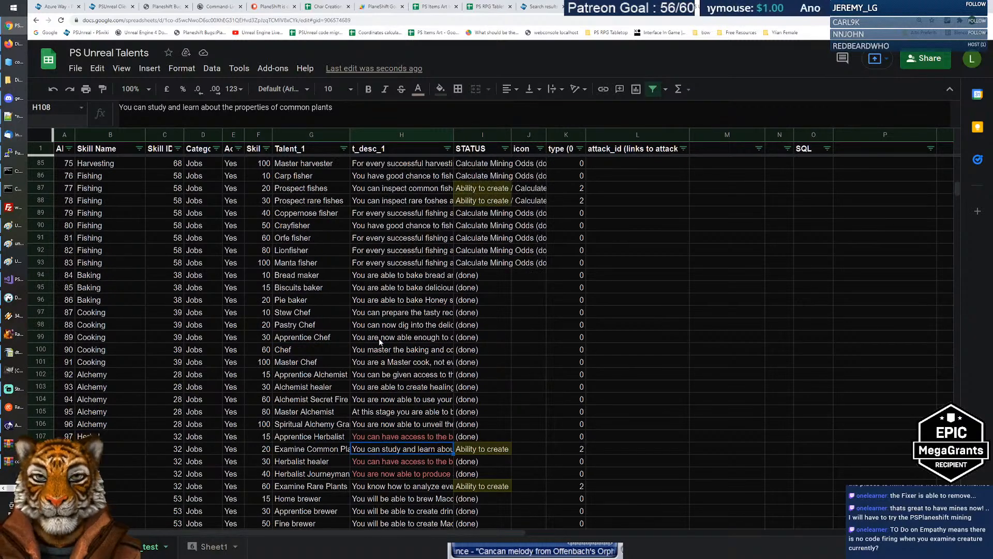
pyautogui.scroll(8, 378, 337)
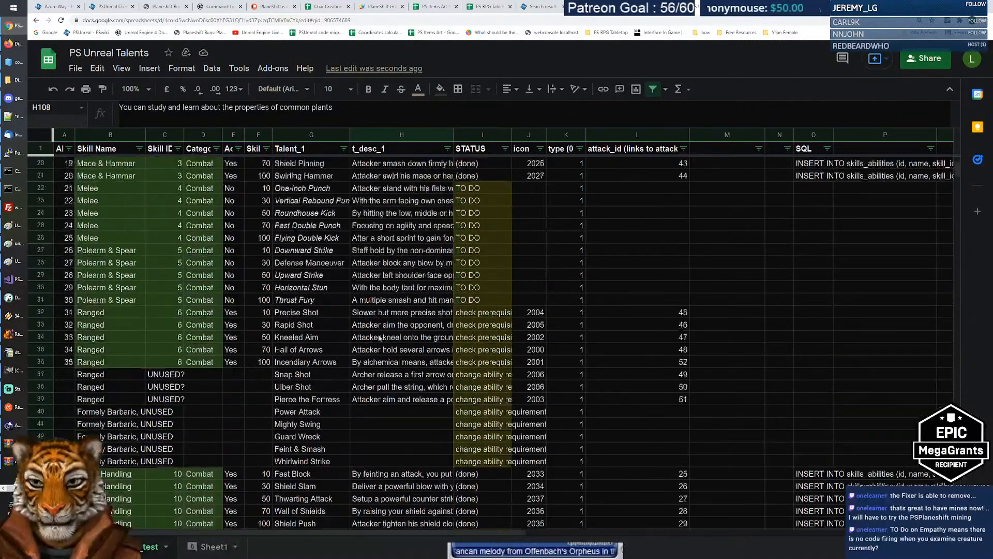
pyautogui.scroll(-9, 383, 340)
pyautogui.scroll(-8, 383, 339)
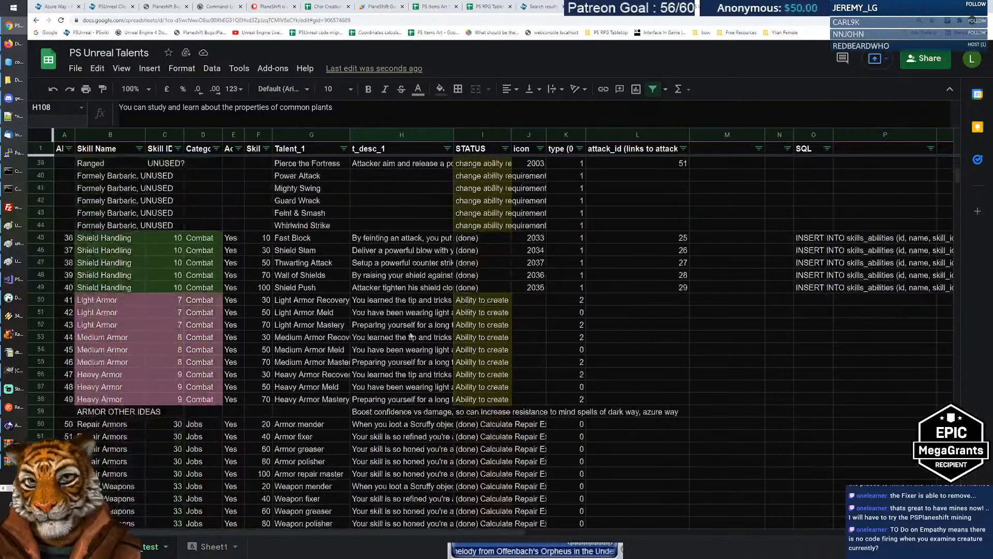
pyautogui.scroll(-1, 409, 335)
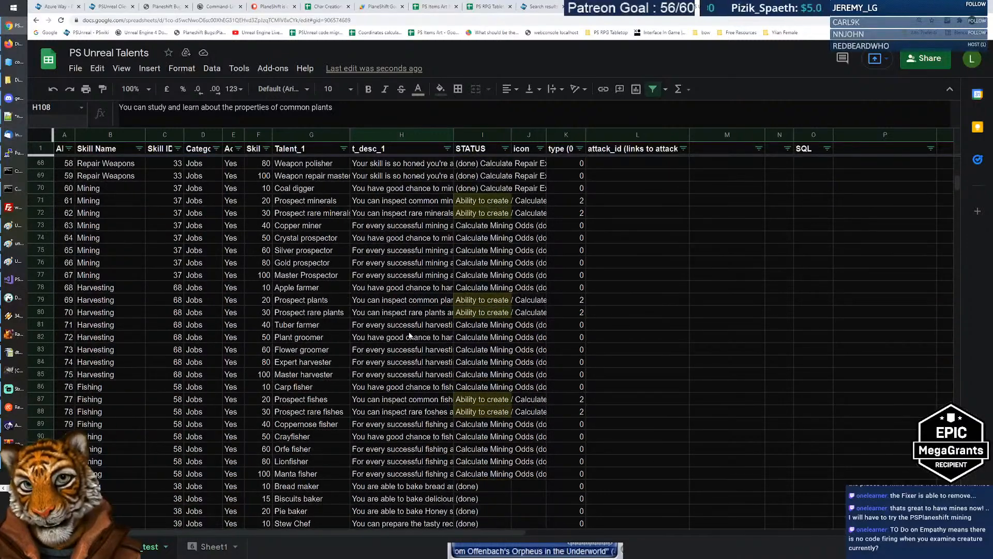
pyautogui.scroll(3, 409, 331)
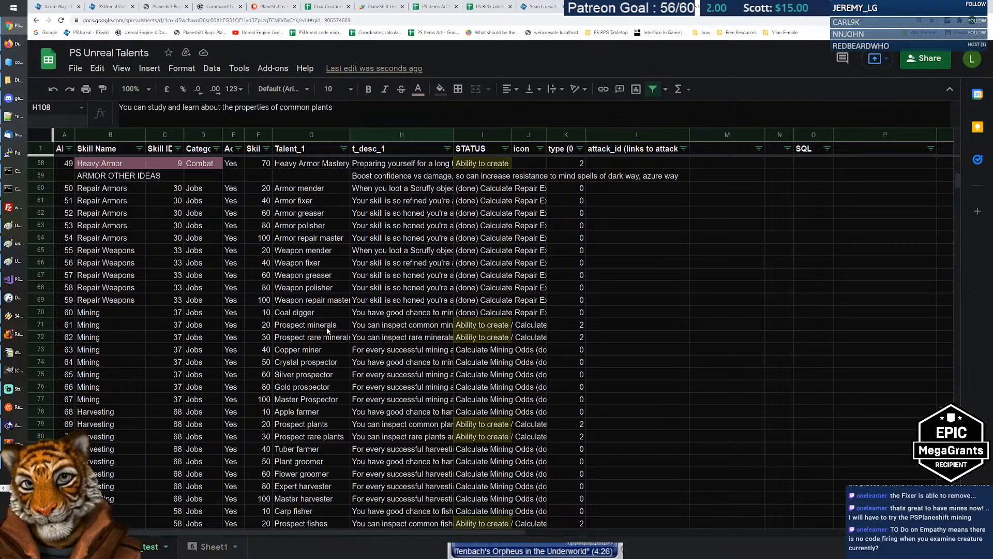
pyautogui.click(315, 313)
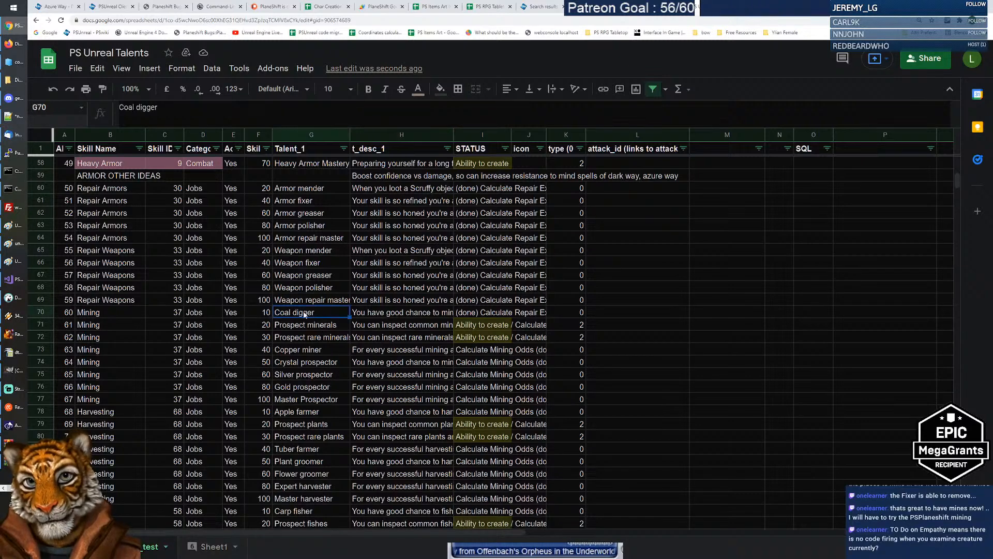
pyautogui.click(381, 317)
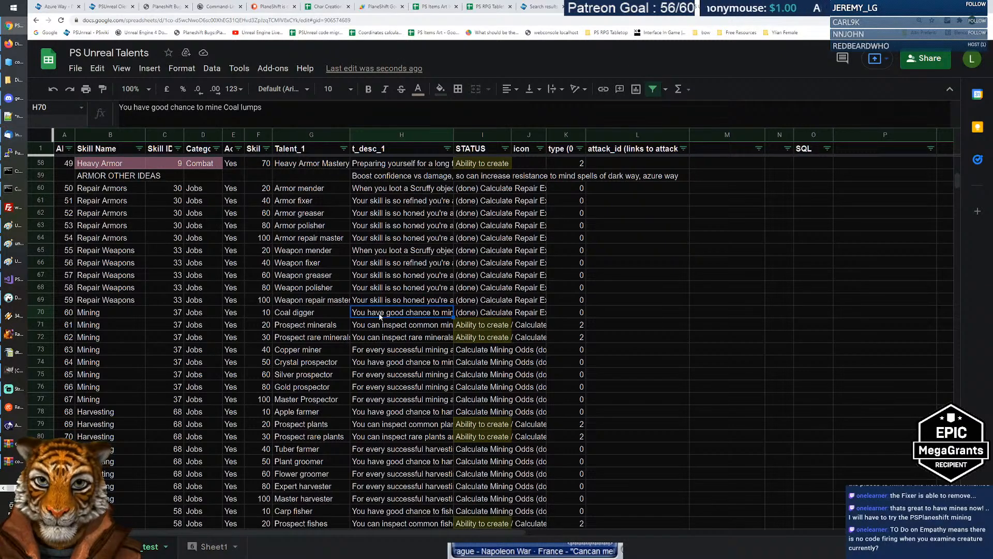
pyautogui.press('Left')
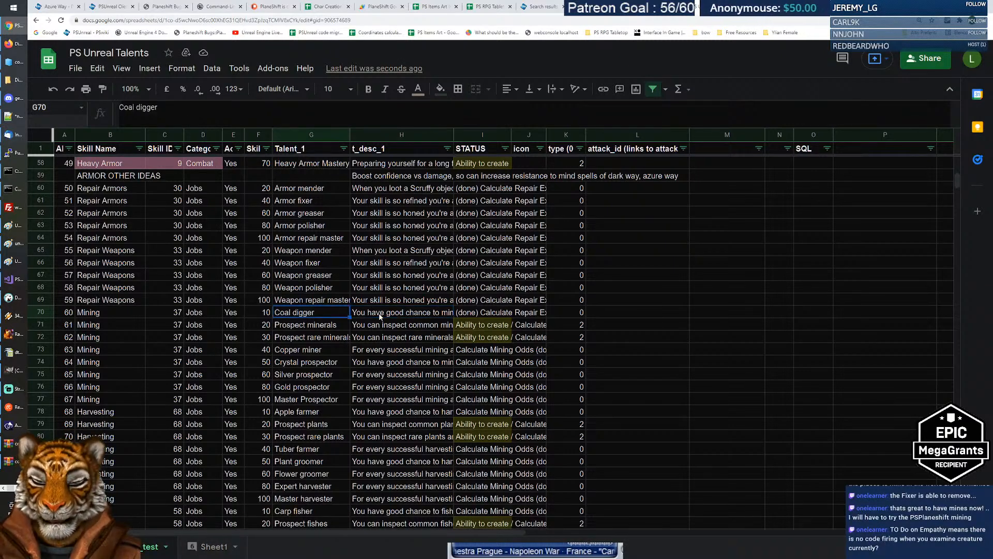
pyautogui.press('Right')
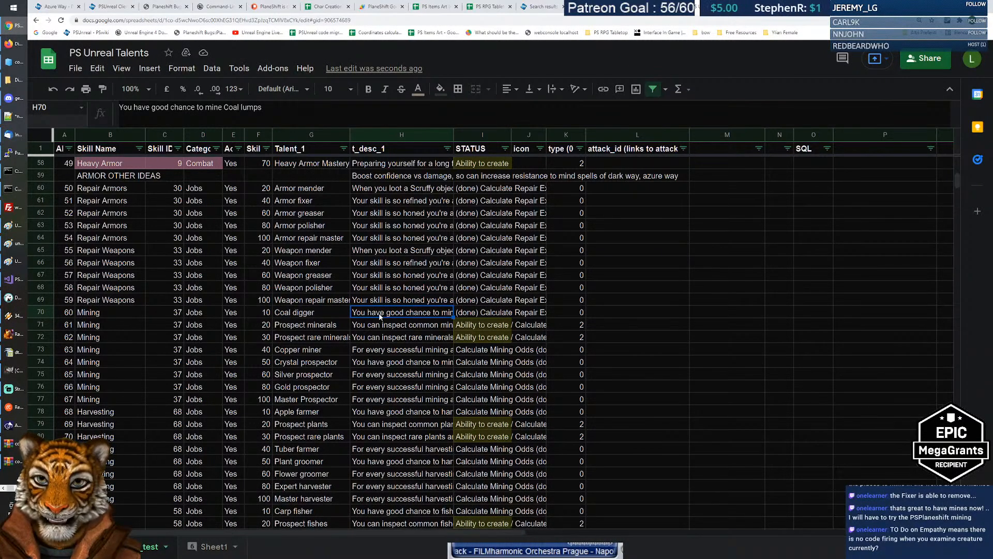
# Go through the Mining talent names from Prospect minerals down past Silver prospector.
pyautogui.press('Left')
pyautogui.press('Down')
pyautogui.press('Down')
pyautogui.press('Down')
pyautogui.press('Down')
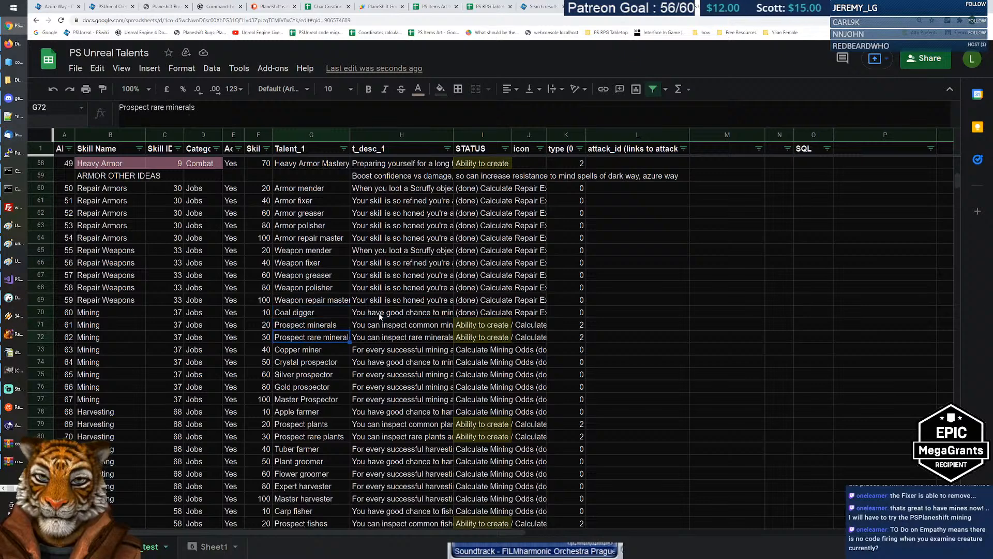
pyautogui.press('Up')
pyautogui.press('Down')
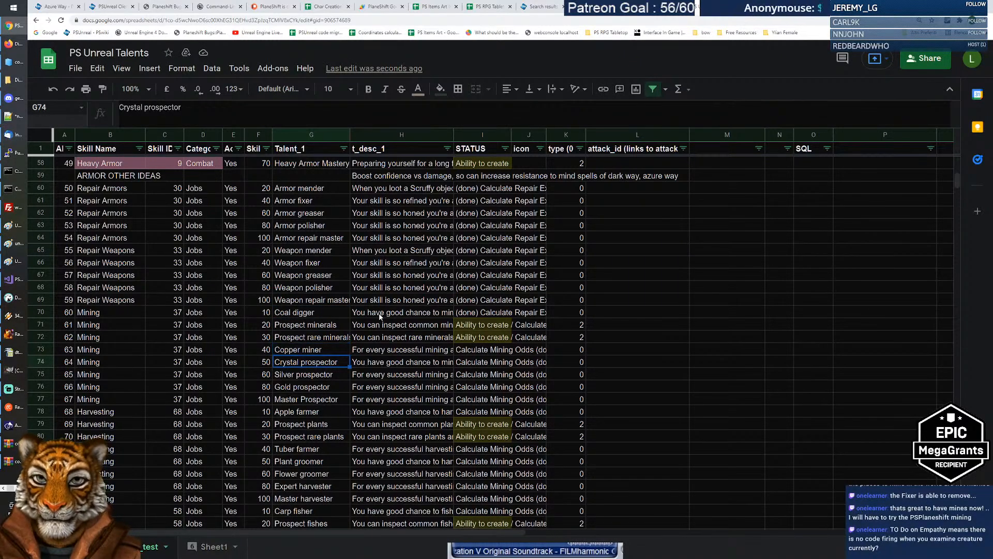
pyautogui.press('Down')
pyautogui.press('Down')
pyautogui.press('Down')
pyautogui.press('Up')
pyautogui.press('Up')
# Read the Mining descriptions from Silver prospector up to Prospect rare minerals, and check Crystal prospector's description and required skill level.
pyautogui.press('Right')
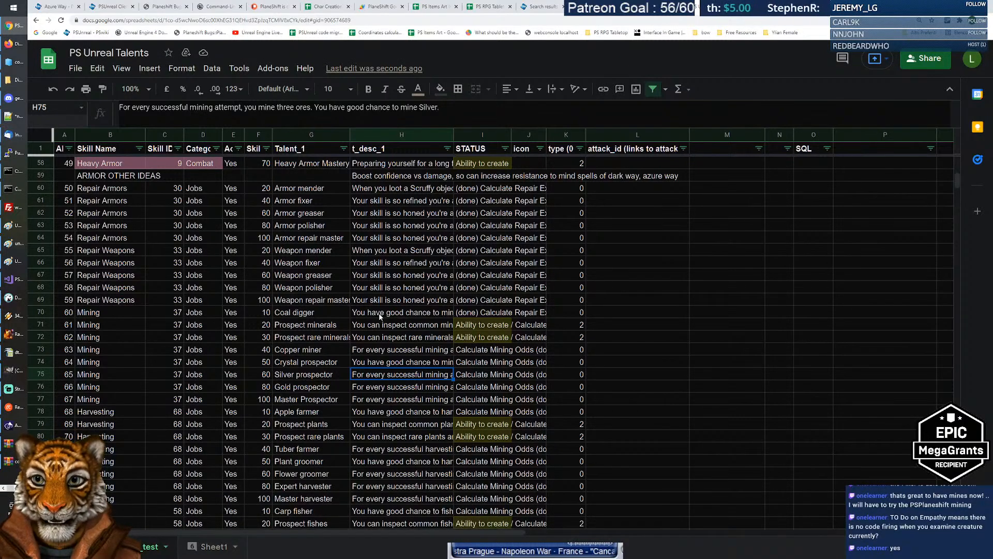
pyautogui.press('Up')
pyautogui.press('Up')
pyautogui.press('Up')
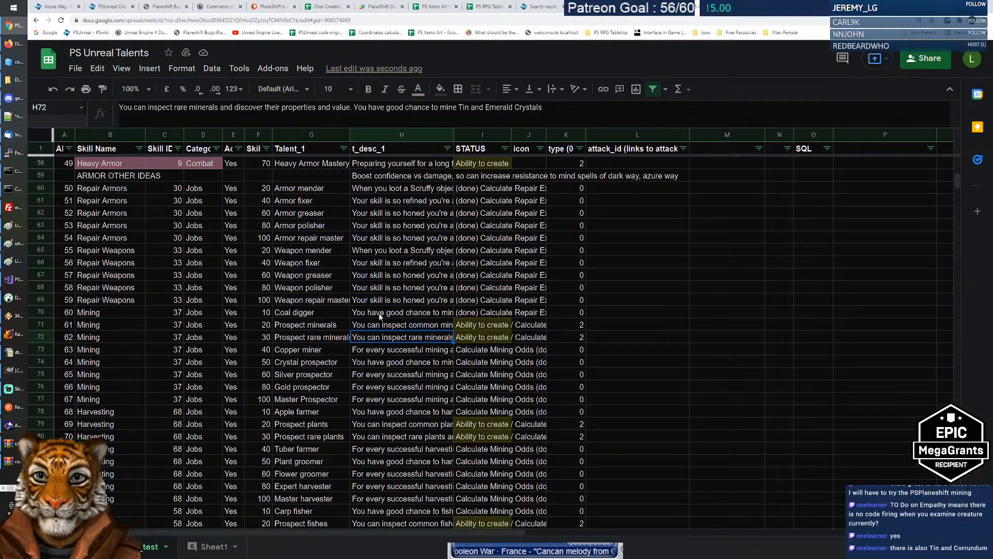
pyautogui.press('Down')
pyautogui.press('Down')
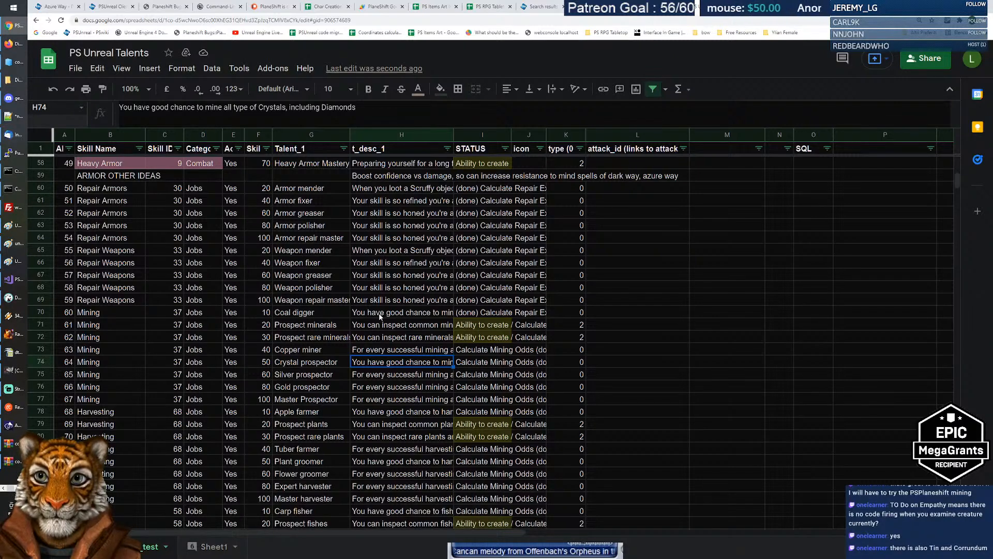
pyautogui.press('Left')
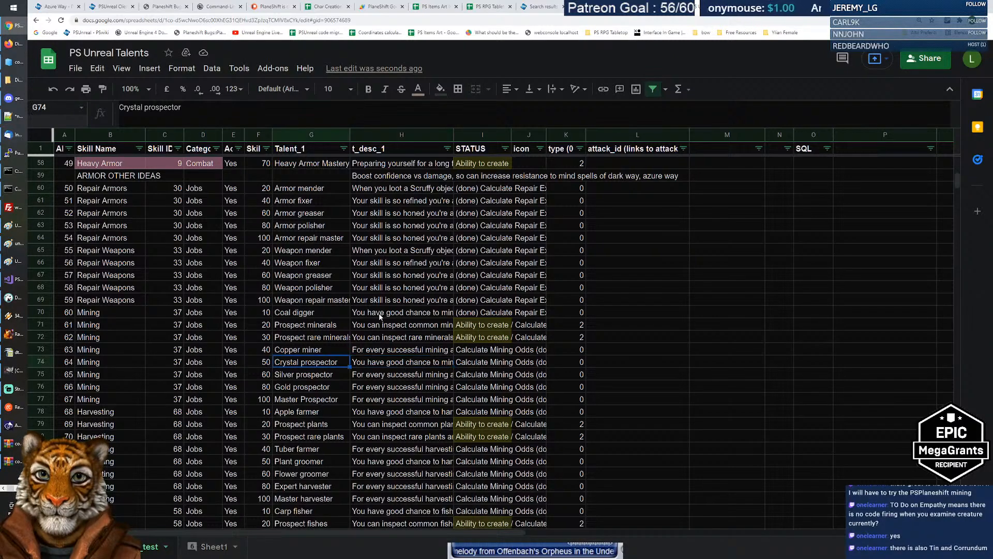
pyautogui.press('Right')
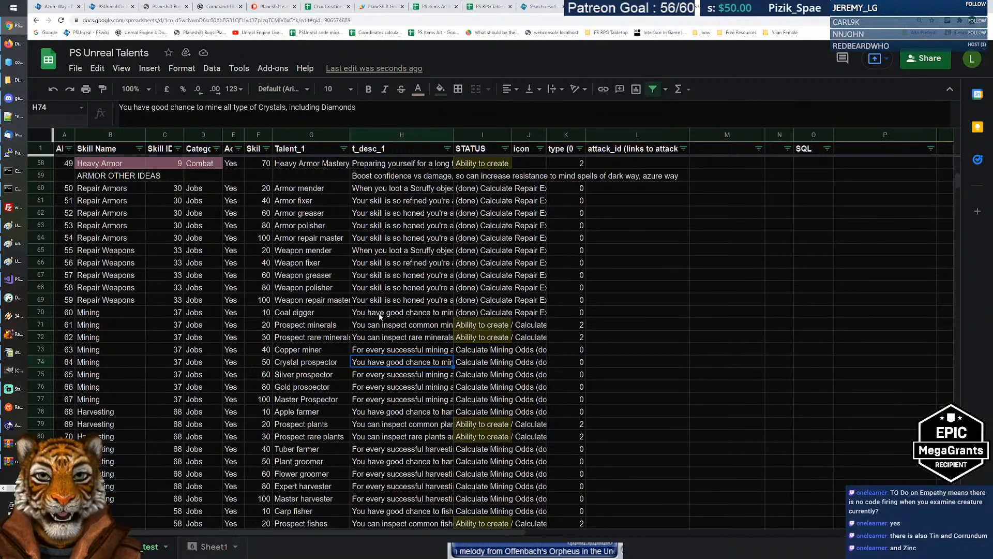
pyautogui.press('Left')
pyautogui.press('Left')
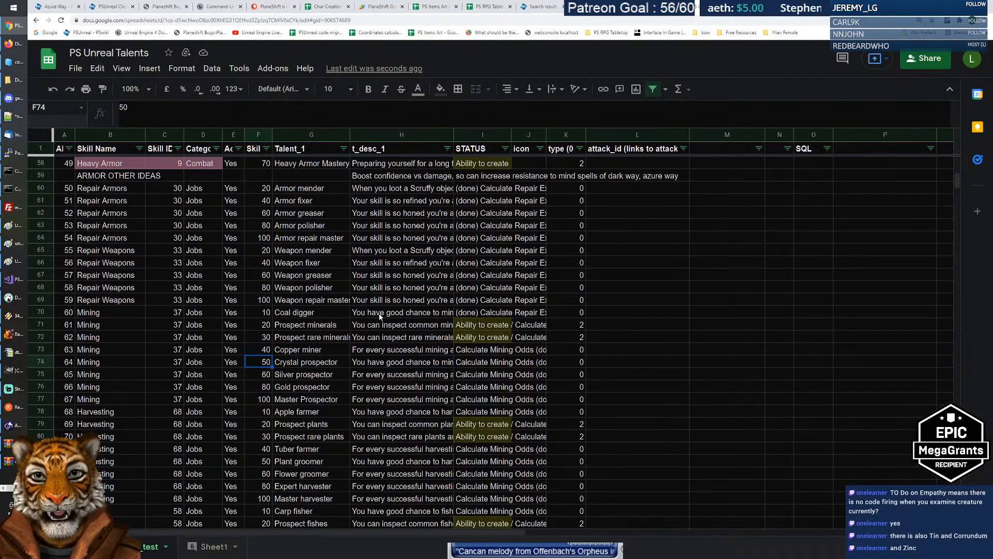
# Read the Mining descriptions of Crystal prospector, Silver prospector and Gold prospector.
pyautogui.press('Right')
pyautogui.press('Right')
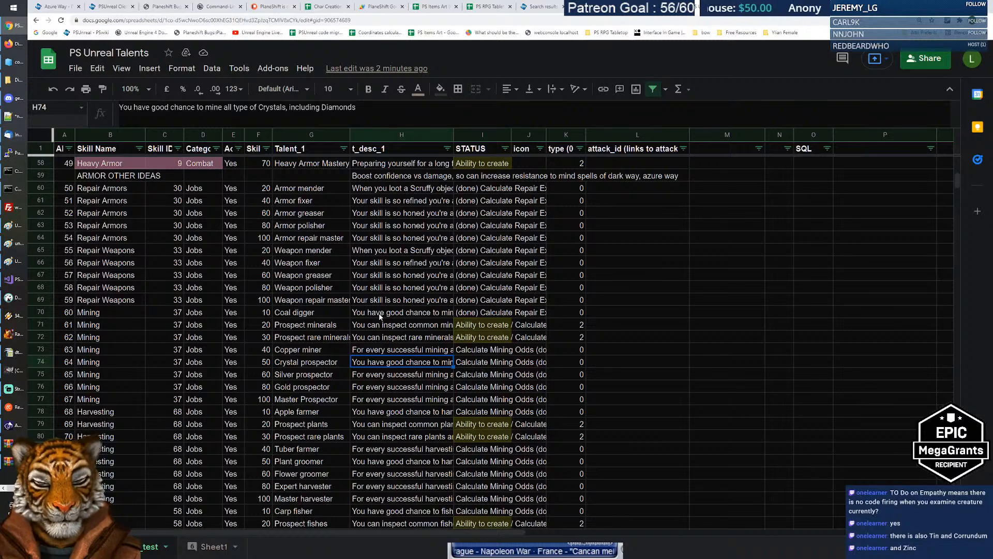
pyautogui.press('Down')
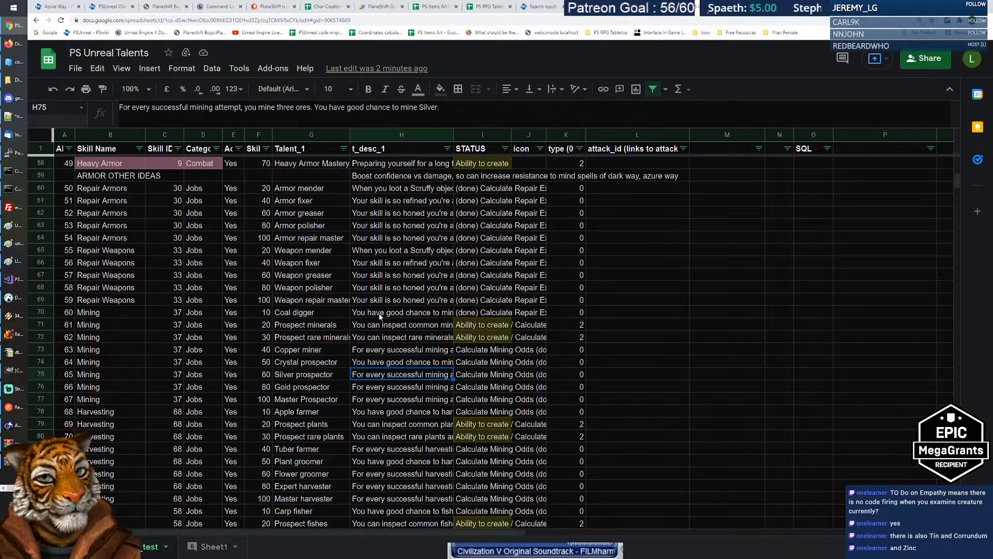
pyautogui.press('Down')
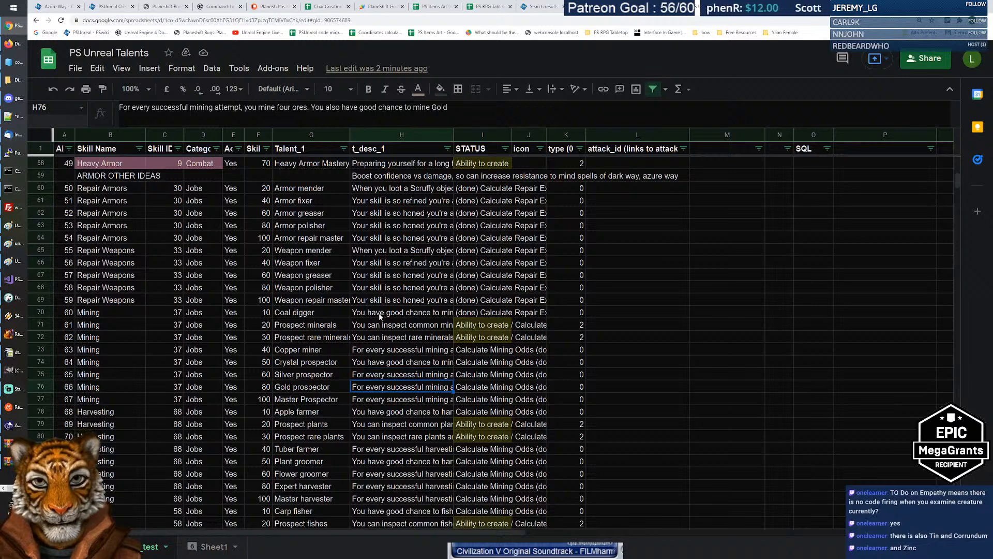
pyautogui.press('Up')
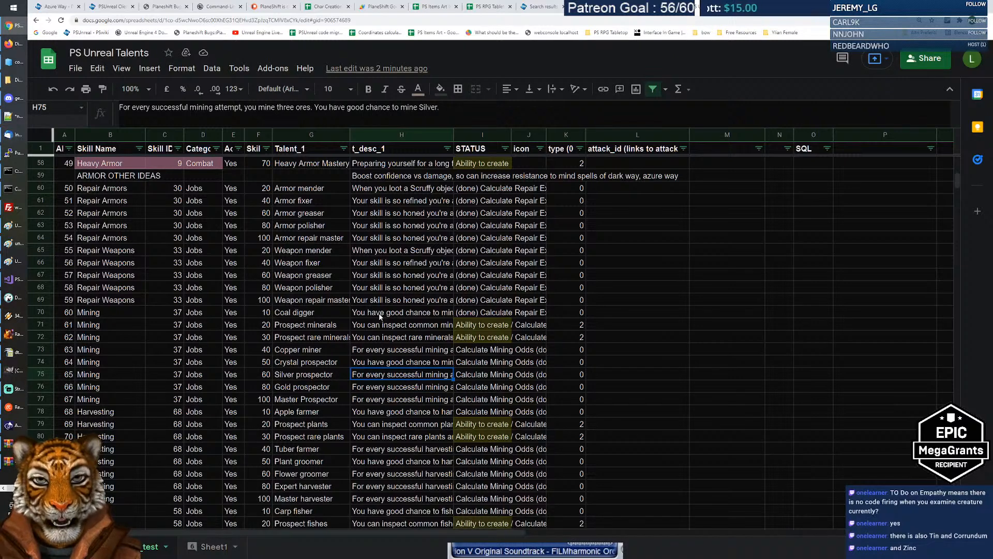
# Go back and forth through the Mining talent descriptions and finish on the Master Prospector description.
pyautogui.press('Down')
pyautogui.press('Down')
pyautogui.press('Down')
pyautogui.press('Up')
pyautogui.press('Up')
pyautogui.press('Up')
pyautogui.press('Up')
pyautogui.press('Up')
pyautogui.press('Up')
pyautogui.press('Up')
pyautogui.press('Up')
pyautogui.press('Down')
pyautogui.press('Down')
pyautogui.press('Down')
pyautogui.press('Down')
pyautogui.press('Down')
pyautogui.press('Down')
pyautogui.press('Down')
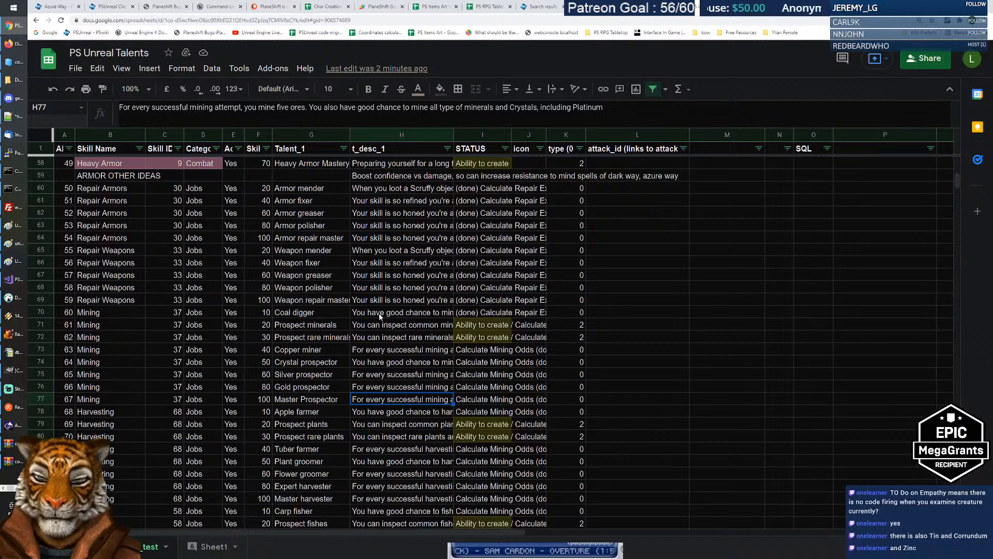
# Check Master Prospector's skill ID, required skill level and status, and reread its description.
pyautogui.press('Left')
pyautogui.press('Left')
pyautogui.press('Left')
pyautogui.press('Left')
pyautogui.press('Left')
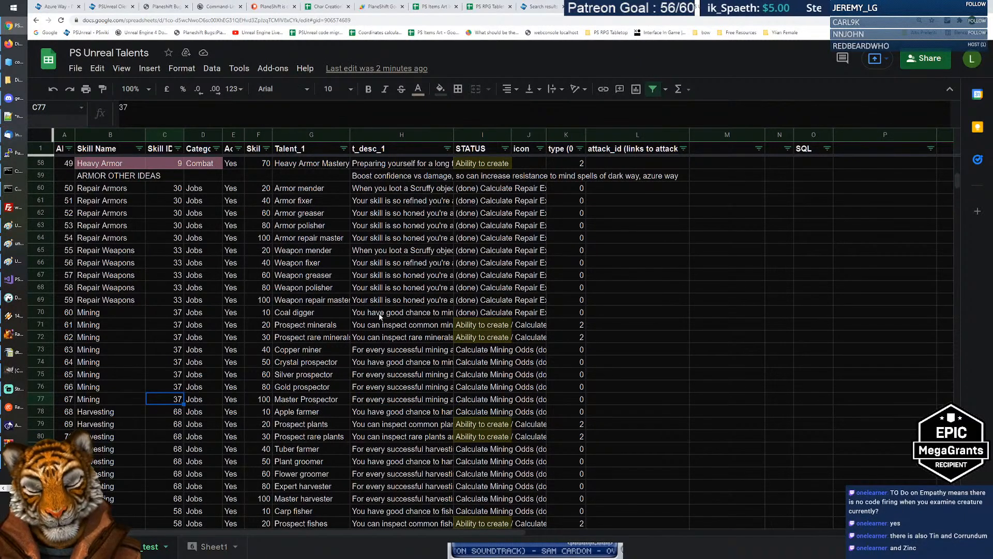
pyautogui.press('Right')
pyautogui.press('Right')
pyautogui.press('Right')
pyautogui.press('Right')
pyautogui.press('Right')
pyautogui.press('Right')
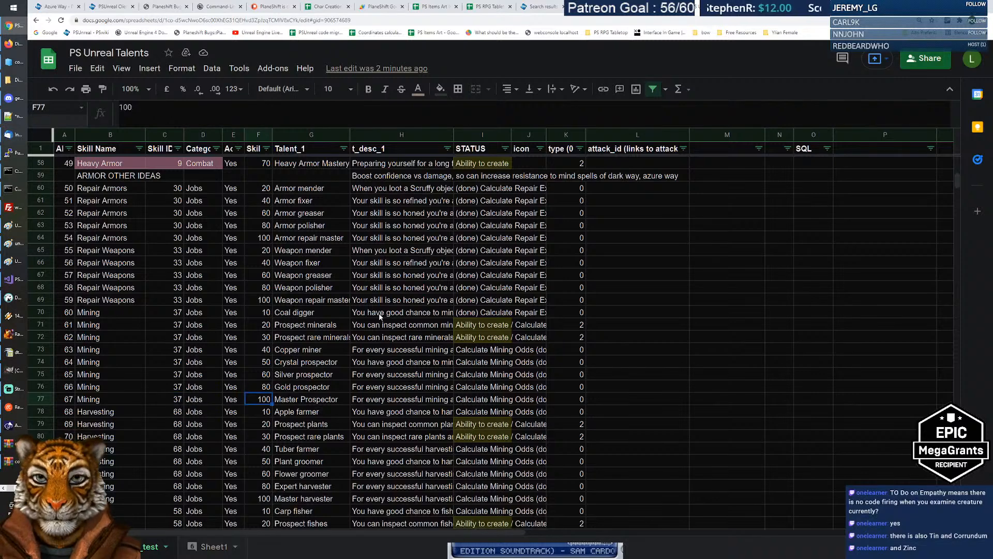
pyautogui.press('Left')
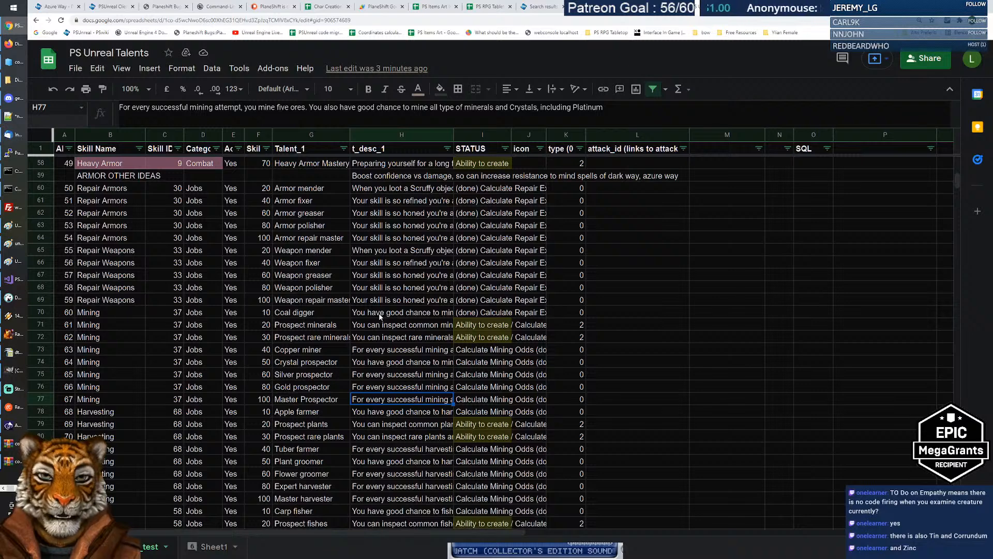
pyautogui.press('Right')
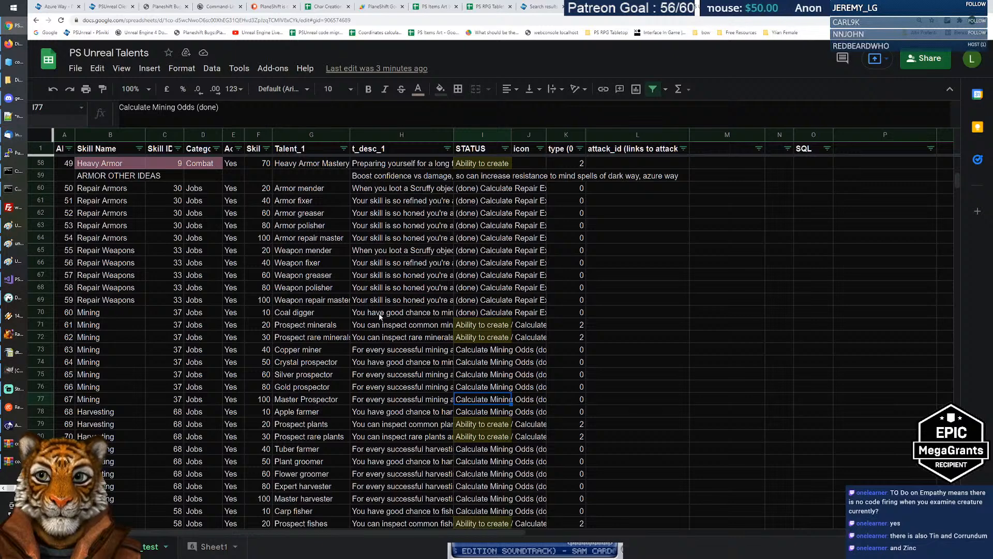
pyautogui.press('Left')
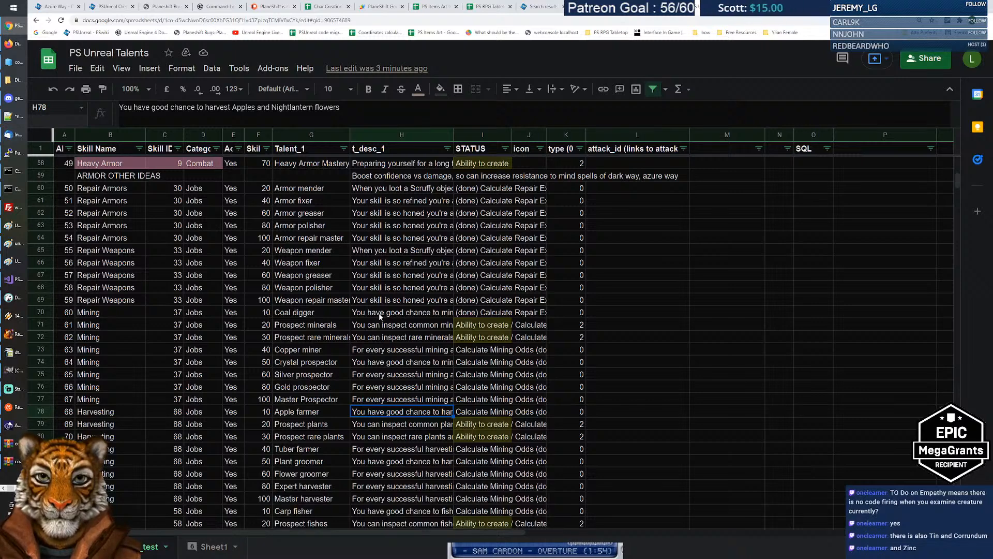
pyautogui.press('Up')
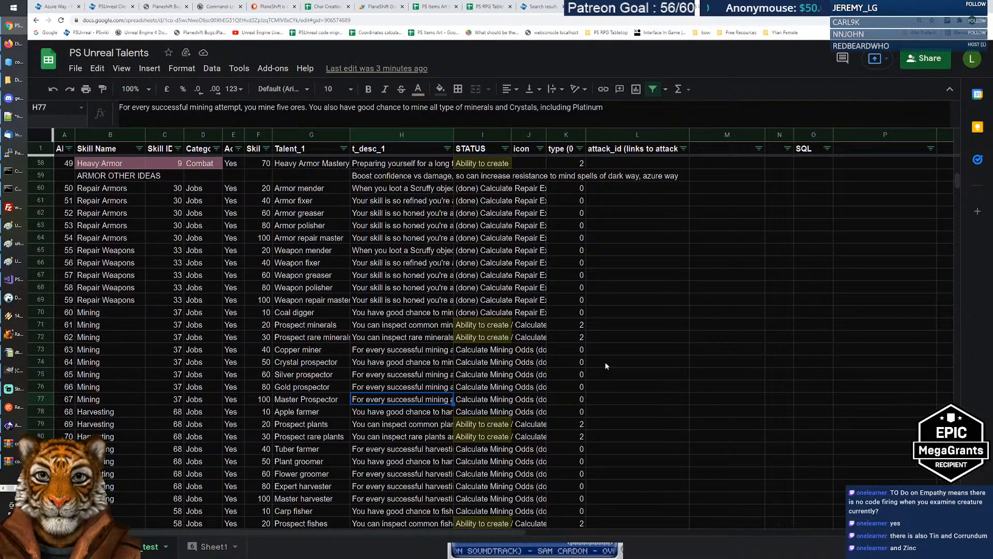
# Check the description and status of the Harvesting talent Apple farmer.
pyautogui.press('Down')
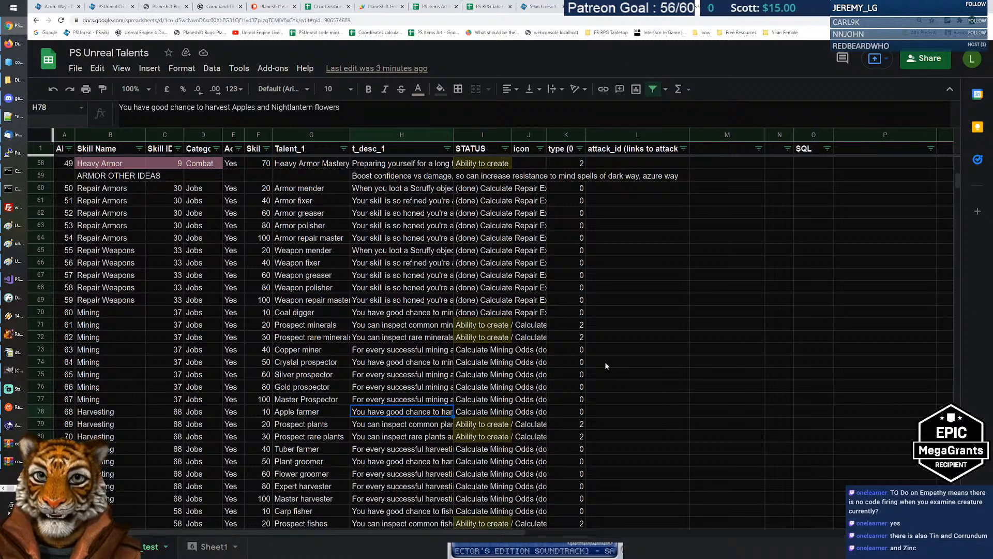
pyautogui.press('Right')
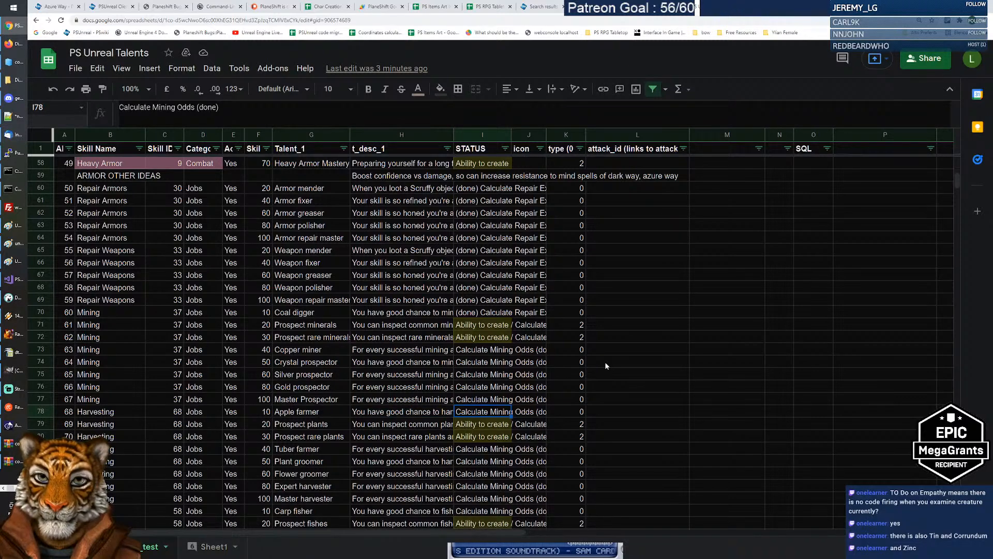
pyautogui.press('Left')
pyautogui.press('Right')
pyautogui.press('Left')
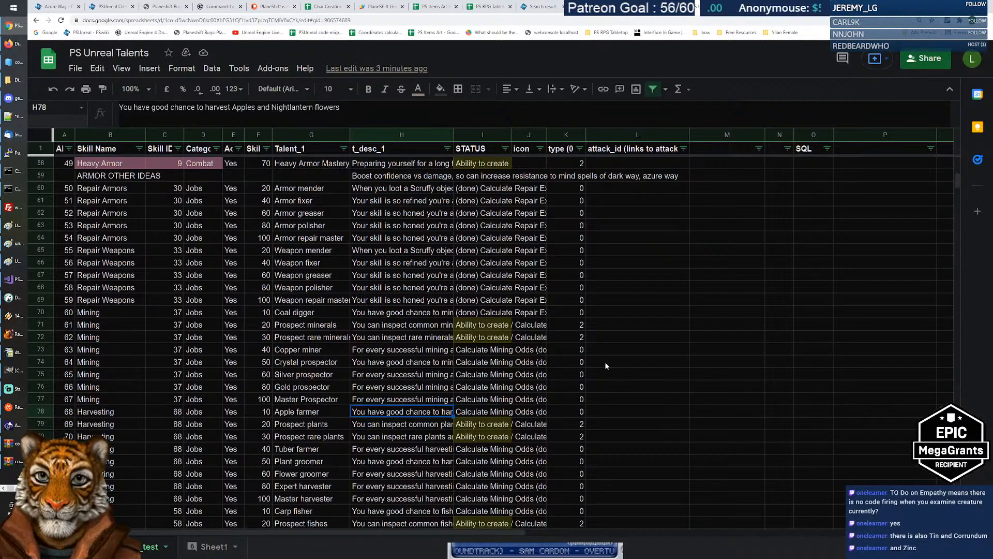
# Read the Harvesting descriptions from Prospect plants down to Flower groomer.
pyautogui.press('Down')
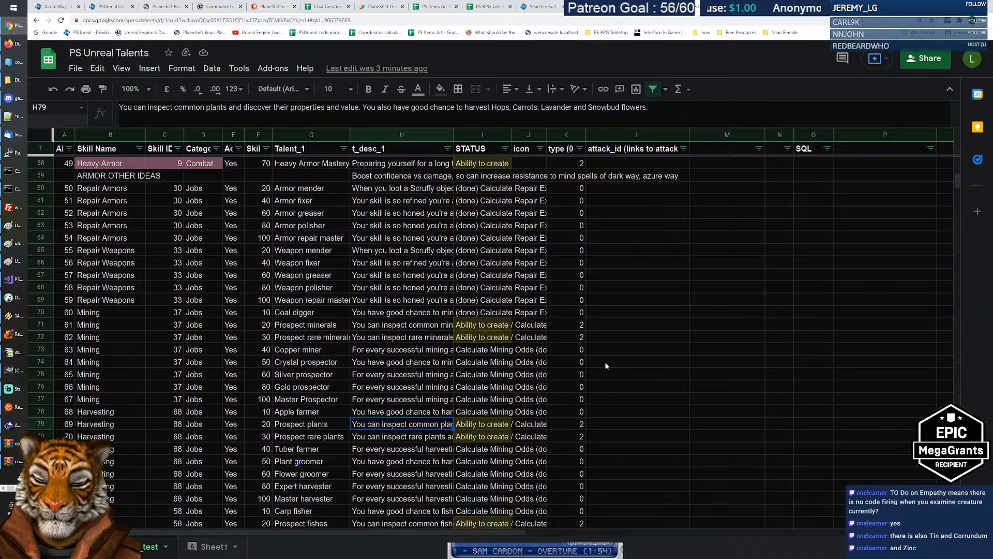
pyautogui.press('Down')
pyautogui.press('Down')
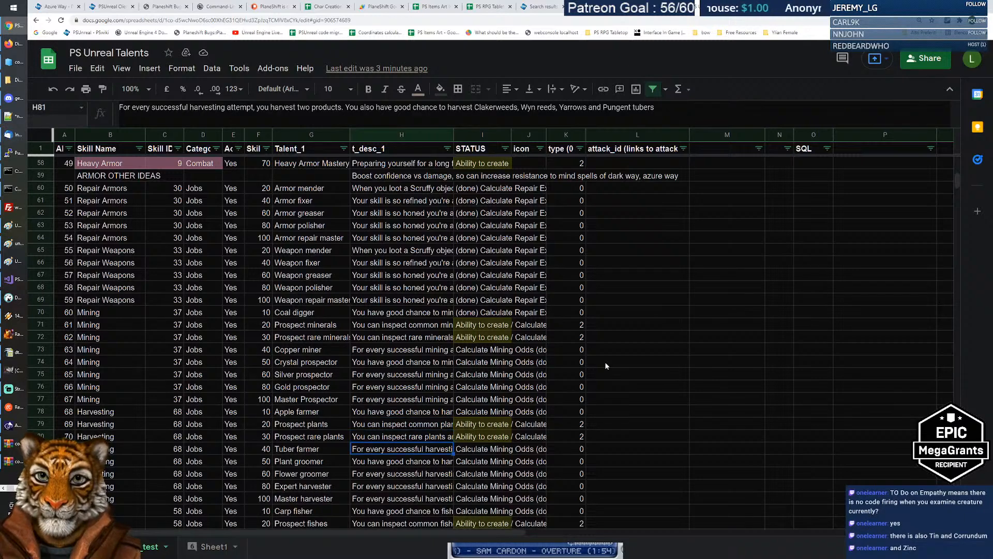
pyautogui.press('Down')
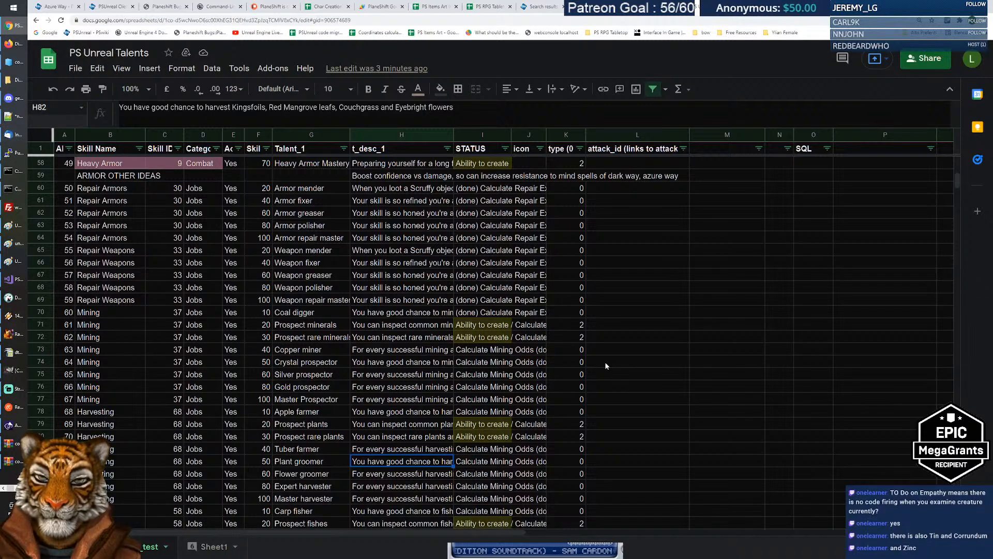
pyautogui.press('Down')
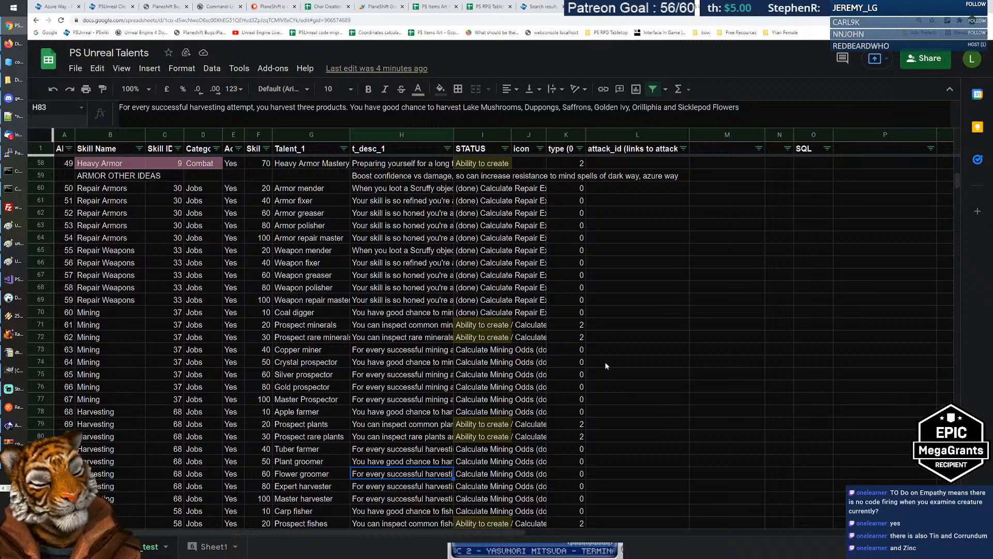
# Compare the Flower groomer description with those of the neighbouring Harvesting talents.
pyautogui.press('Up')
pyautogui.press('Down')
pyautogui.press('Down')
pyautogui.press('Up')
pyautogui.press('Up')
pyautogui.press('Up')
pyautogui.press('Down')
pyautogui.press('Down')
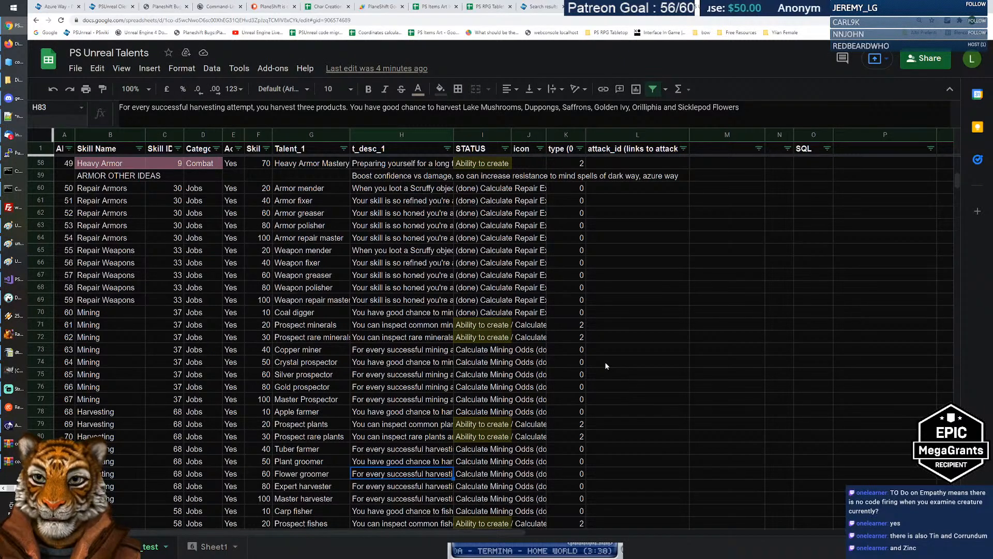
# Read and compare the descriptions of the Expert harvester and Master harvester talents.
pyautogui.scroll(-1, 427, 326)
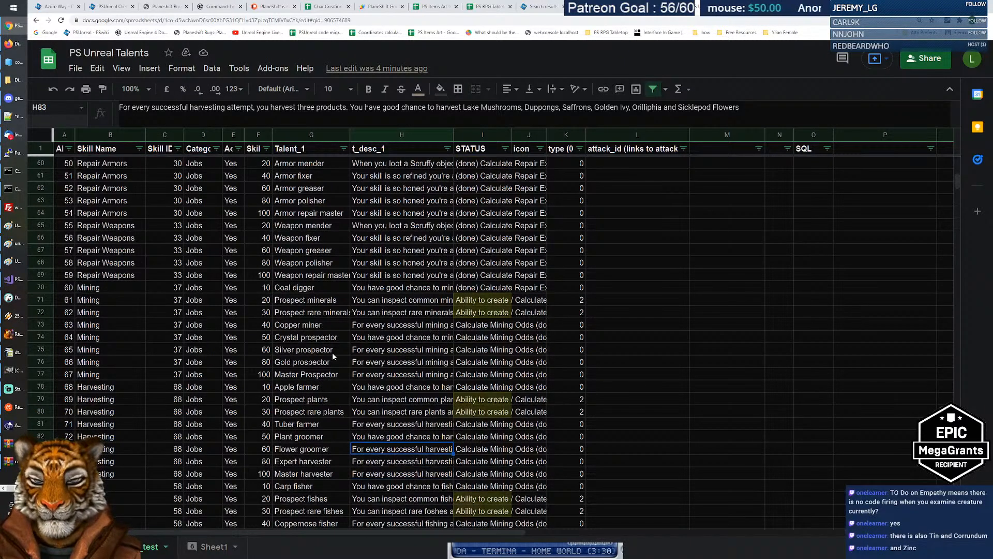
pyautogui.scroll(-1, 335, 353)
pyautogui.moveTo(265, 362); pyautogui.dragTo(266, 448)
pyautogui.click(387, 439)
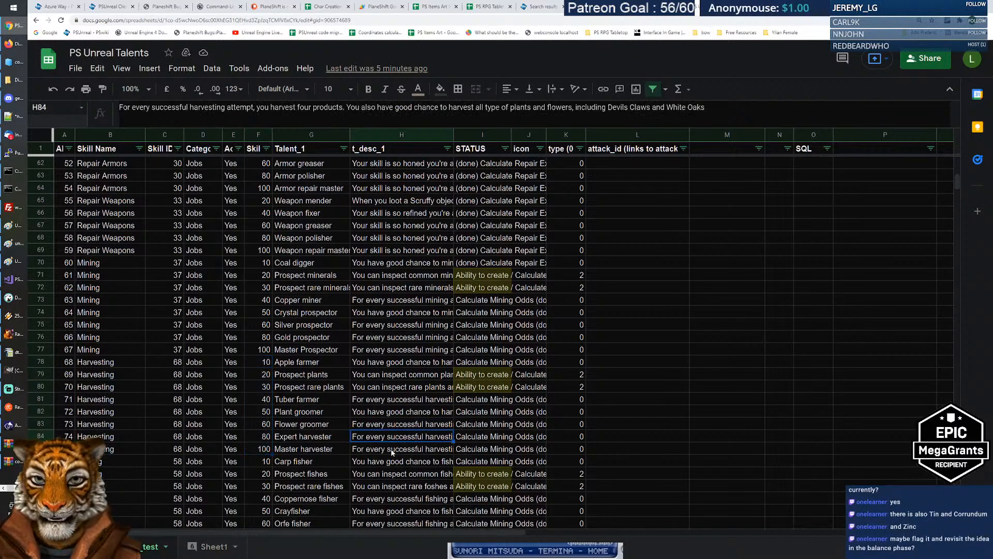
pyautogui.click(391, 451)
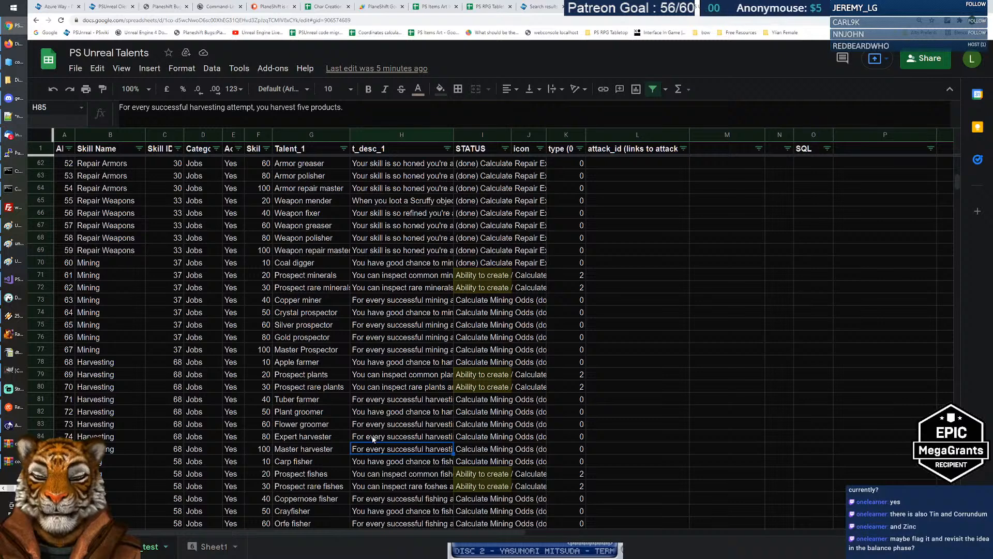
pyautogui.click(374, 441)
pyautogui.click(373, 449)
pyautogui.click(371, 440)
pyautogui.click(370, 450)
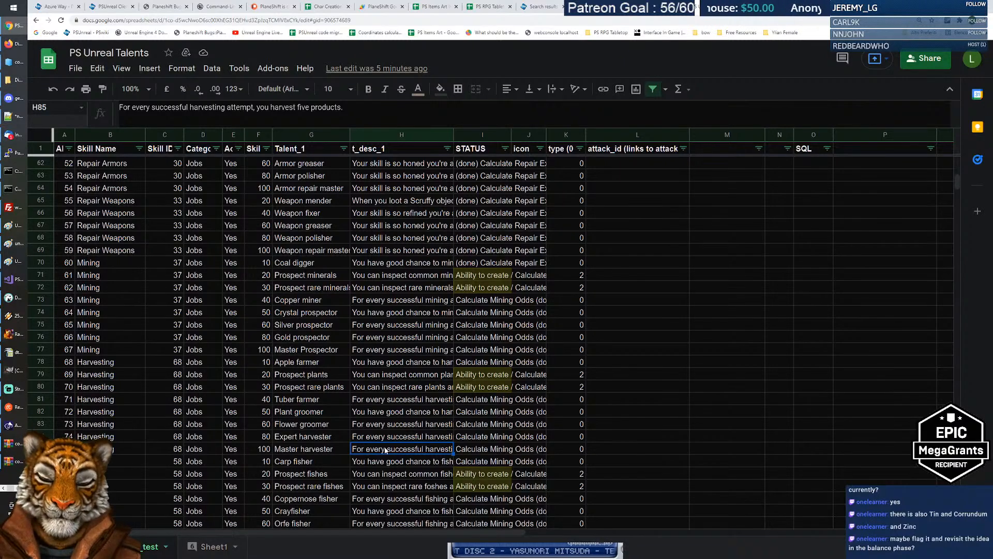
# Flag the descriptions of Flower groomer, Expert harvester, Master harvester and Tuber farmer with an orange cell fill.
pyautogui.keyDown('shift'); pyautogui.click(396, 424); pyautogui.keyUp('shift')
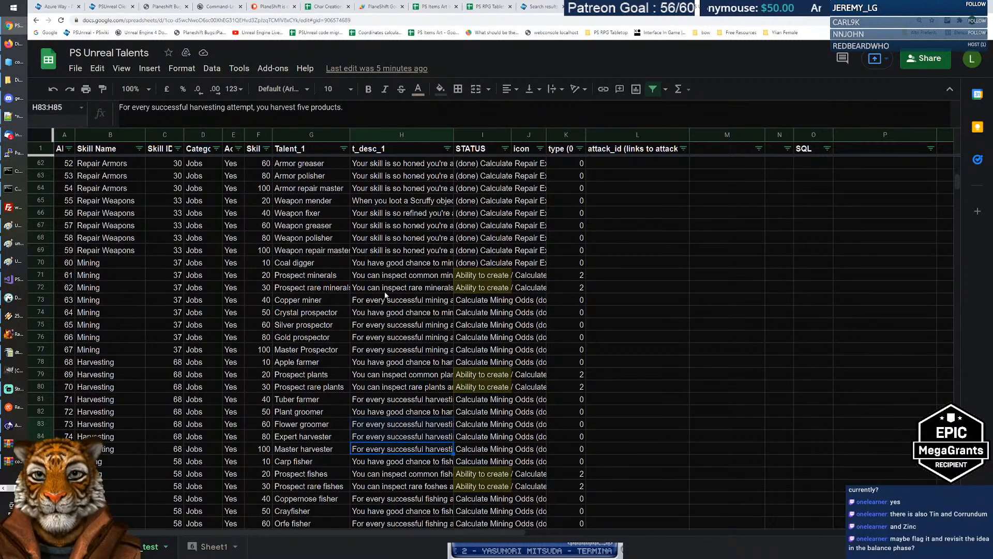
pyautogui.click(440, 89)
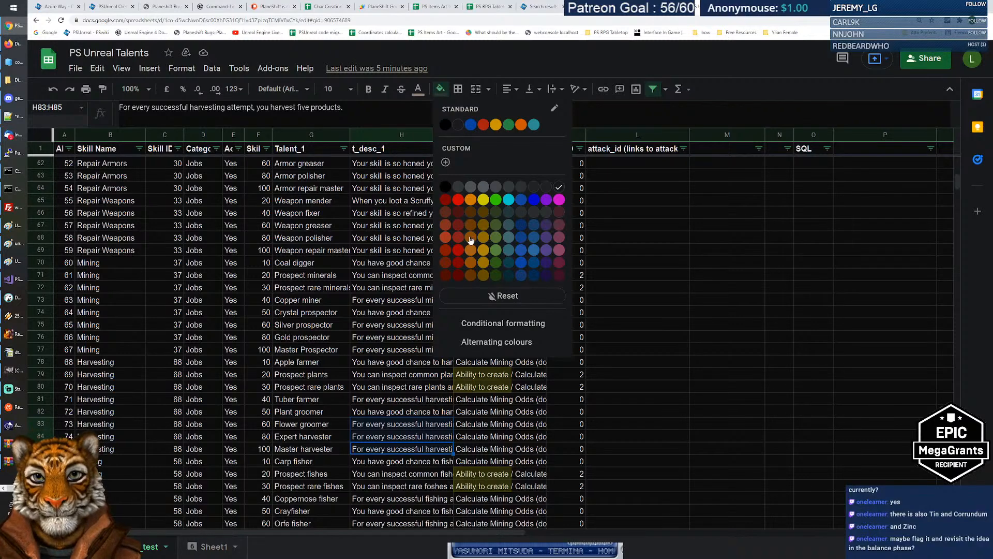
pyautogui.click(470, 238)
pyautogui.click(409, 426)
pyautogui.click(408, 399)
pyautogui.click(440, 89)
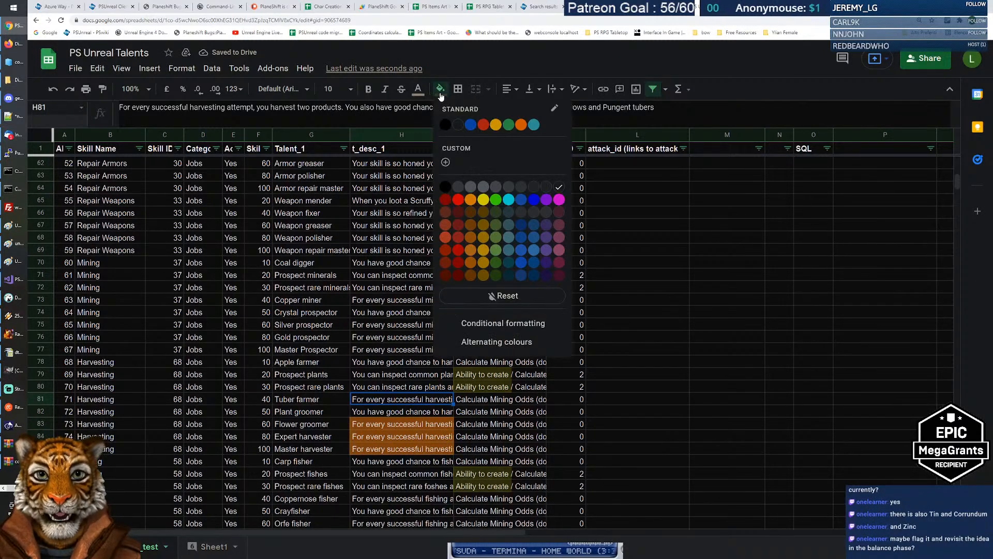
pyautogui.click(472, 238)
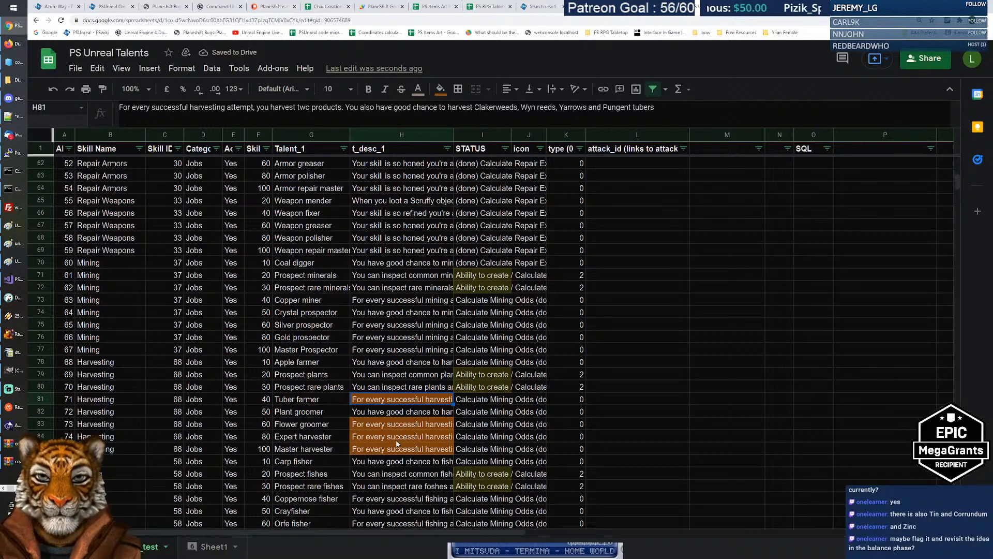
# Check the descriptions of the Prospect rare plants and Prospect plants talents.
pyautogui.click(390, 391)
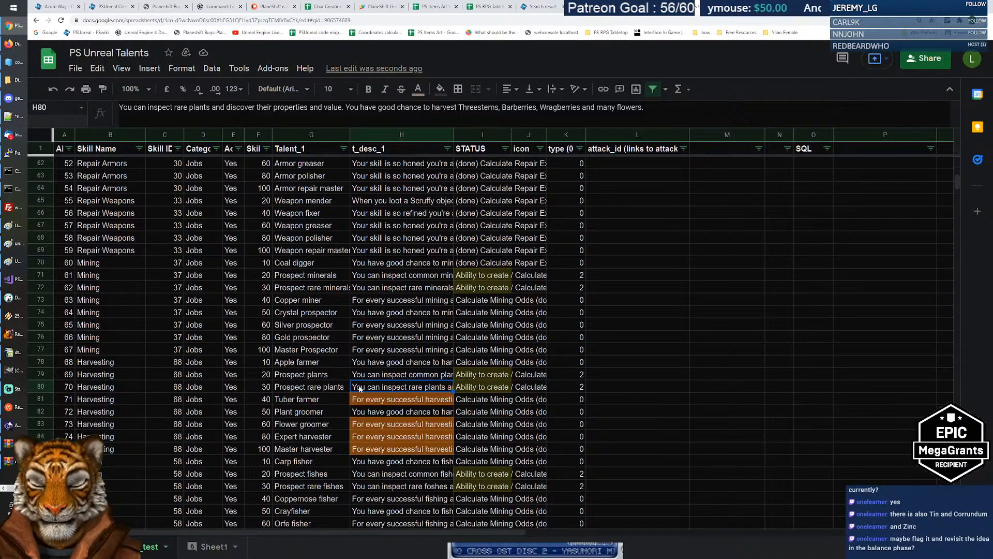
pyautogui.click(331, 388)
pyautogui.click(364, 388)
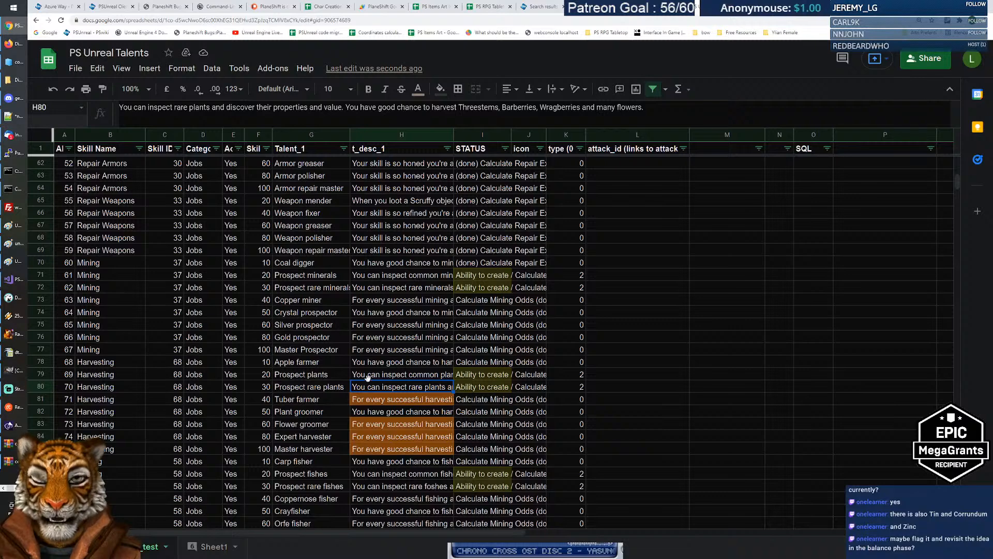
pyautogui.click(370, 378)
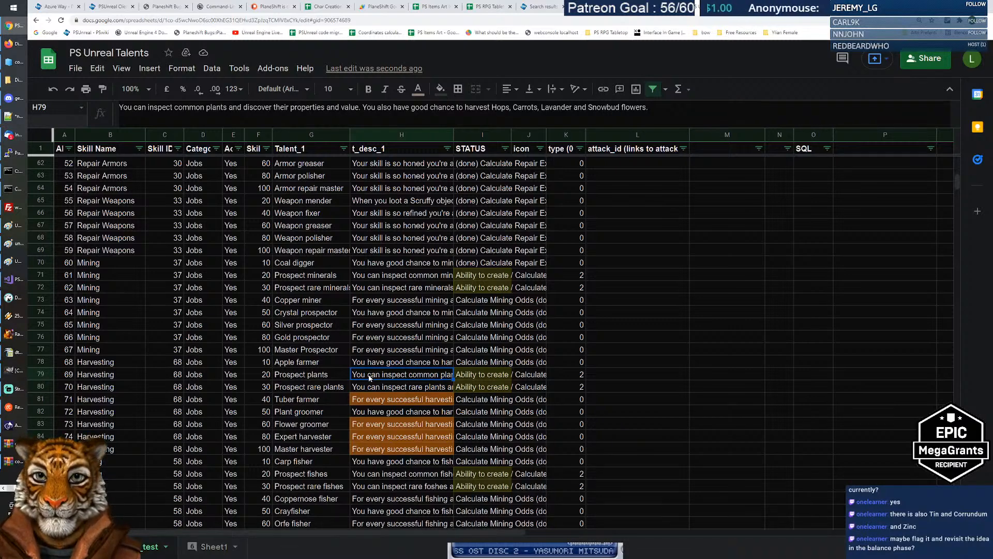
# Fill the Plant groomer description cell with orange to match the flagged Harvesting rows around it.
pyautogui.click(372, 412)
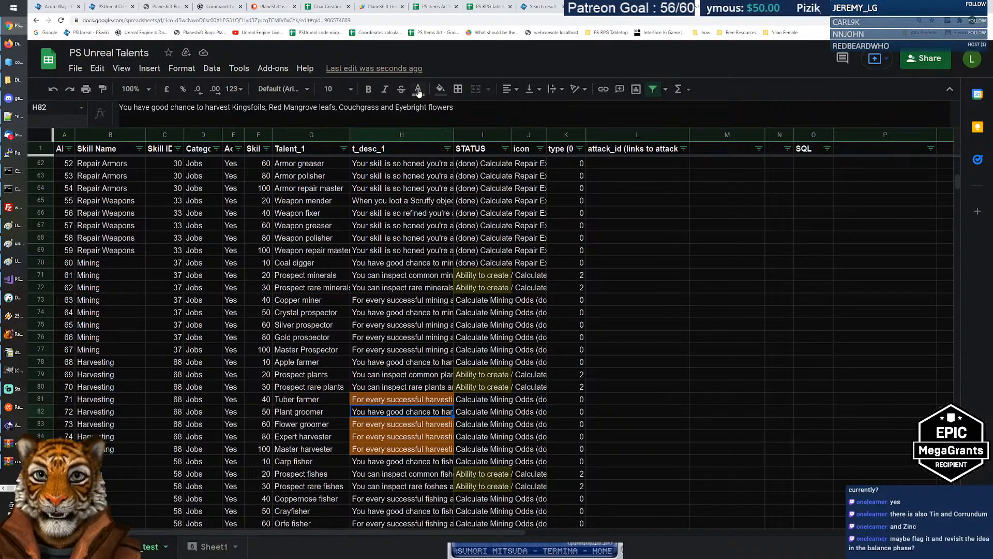
pyautogui.click(440, 89)
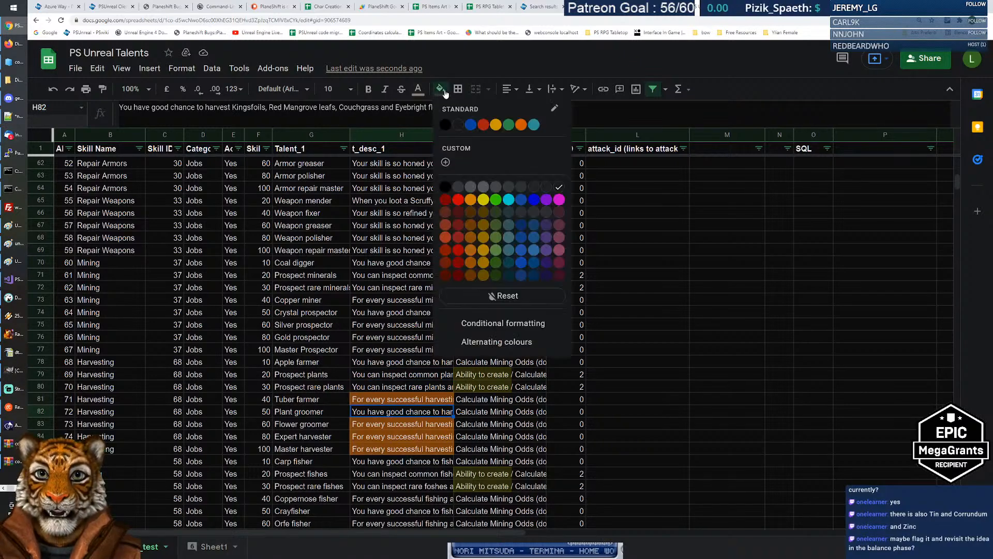
pyautogui.click(470, 250)
pyautogui.press('Down')
pyautogui.moveTo(407, 400); pyautogui.dragTo(411, 448)
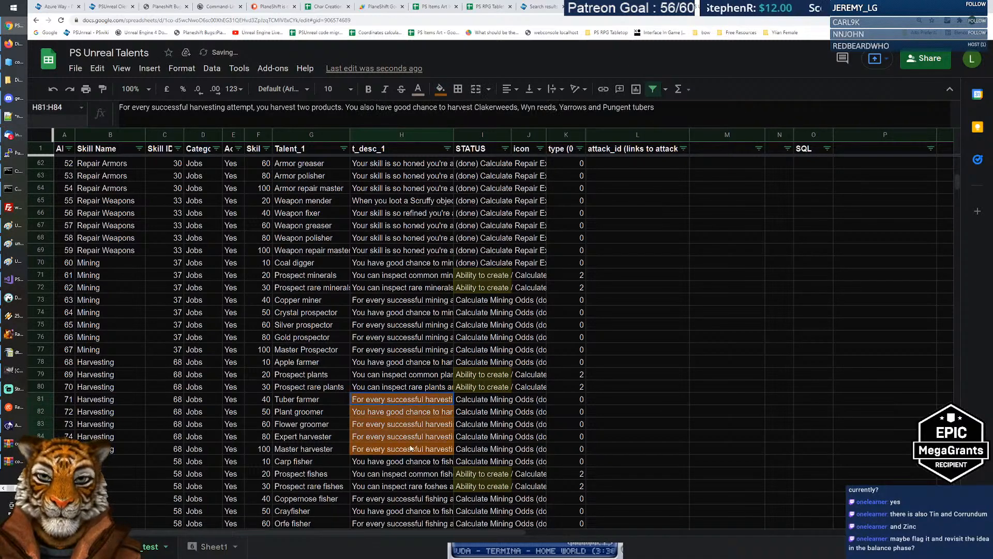
# Return to the Mining rows and reread the descriptions of Silver prospector, Gold prospector and Master Prospector.
pyautogui.click(391, 400)
pyautogui.click(389, 337)
pyautogui.press('Up')
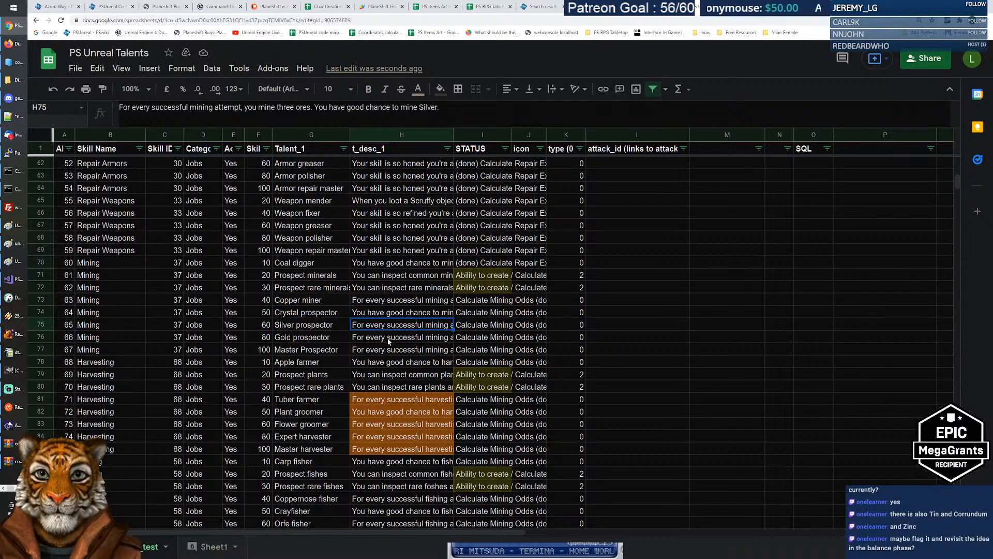
pyautogui.click(389, 341)
pyautogui.click(388, 352)
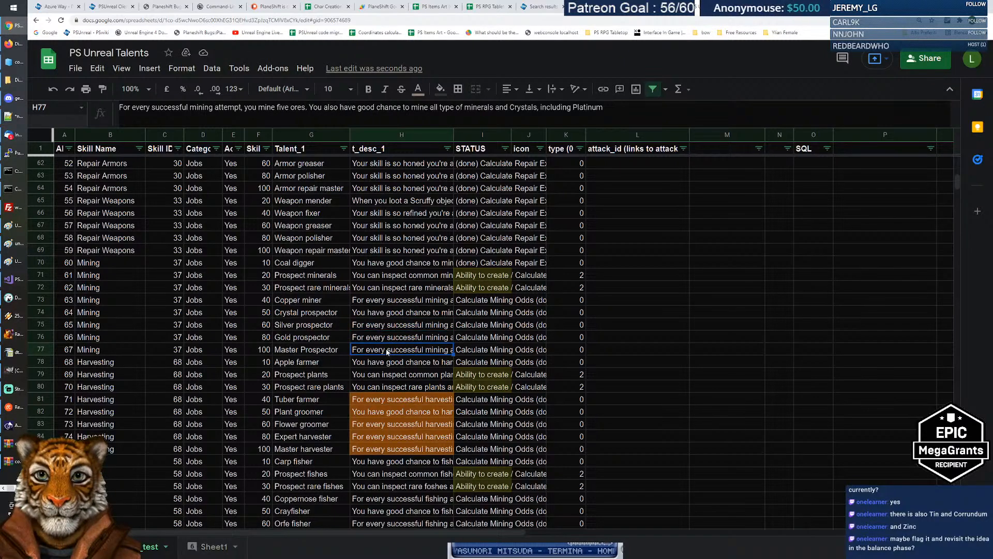
# Reread the descriptions of the Gold, Silver and Crystal prospector talents, and check the Prospect plants description.
pyautogui.click(385, 339)
pyautogui.click(383, 324)
pyautogui.click(382, 313)
pyautogui.click(386, 339)
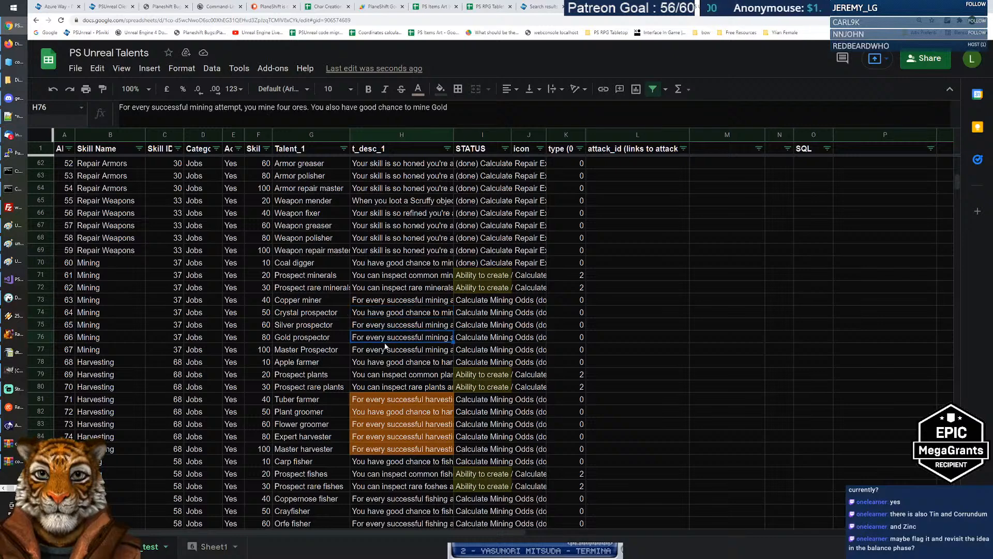
pyautogui.click(389, 375)
# Look over the Fishing talents, reading the Lionfisher and Manta fisher names and descriptions.
pyautogui.scroll(-3, 380, 424)
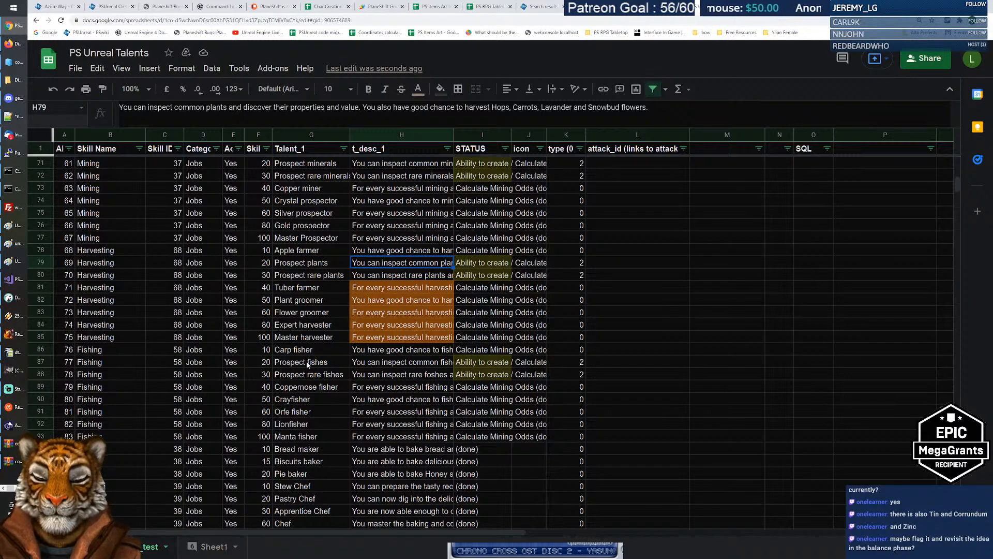
pyautogui.click(309, 421)
pyautogui.press('Down')
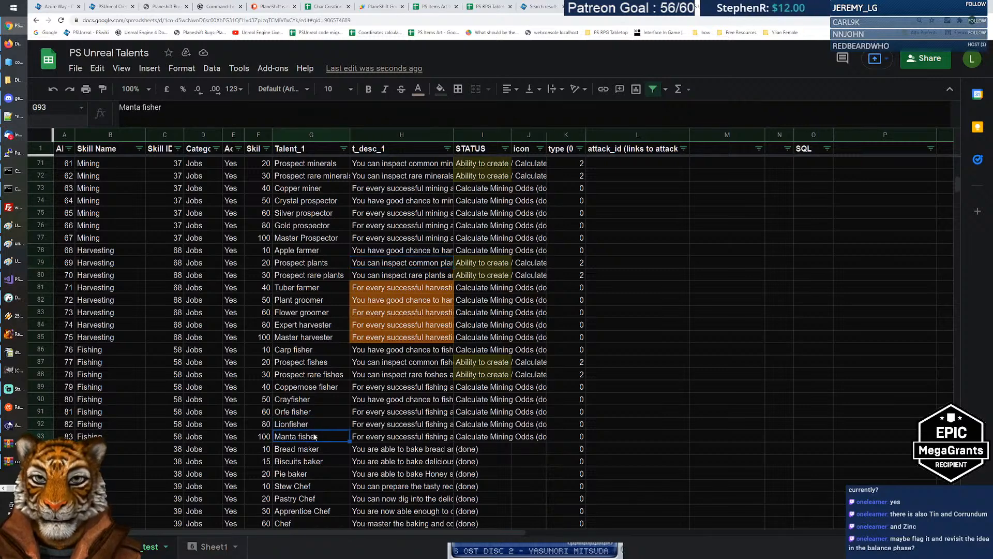
pyautogui.press('Up')
pyautogui.press('Down')
pyautogui.press('Up')
pyautogui.press('Right')
pyautogui.click(318, 434)
pyautogui.press('Right')
pyautogui.click(367, 425)
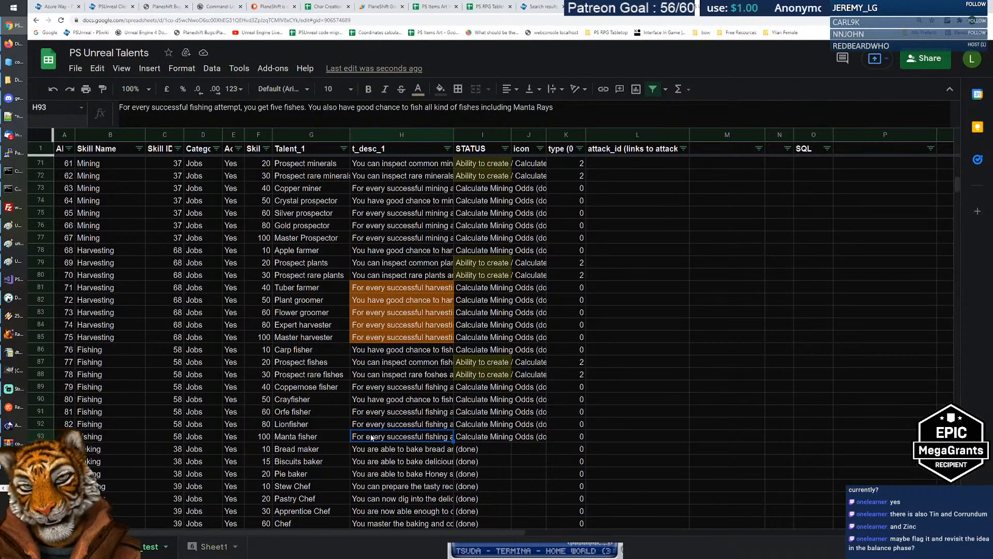
# Compare the flagged Harvesting descriptions with the description and status of the Manta fisher talent.
pyautogui.moveTo(364, 290); pyautogui.dragTo(366, 338)
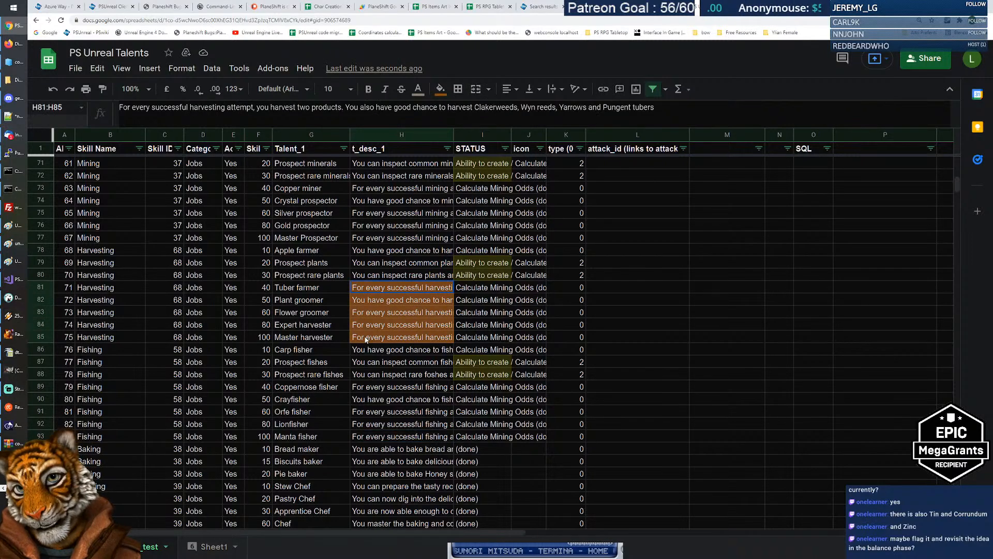
pyautogui.click(390, 438)
pyautogui.click(479, 438)
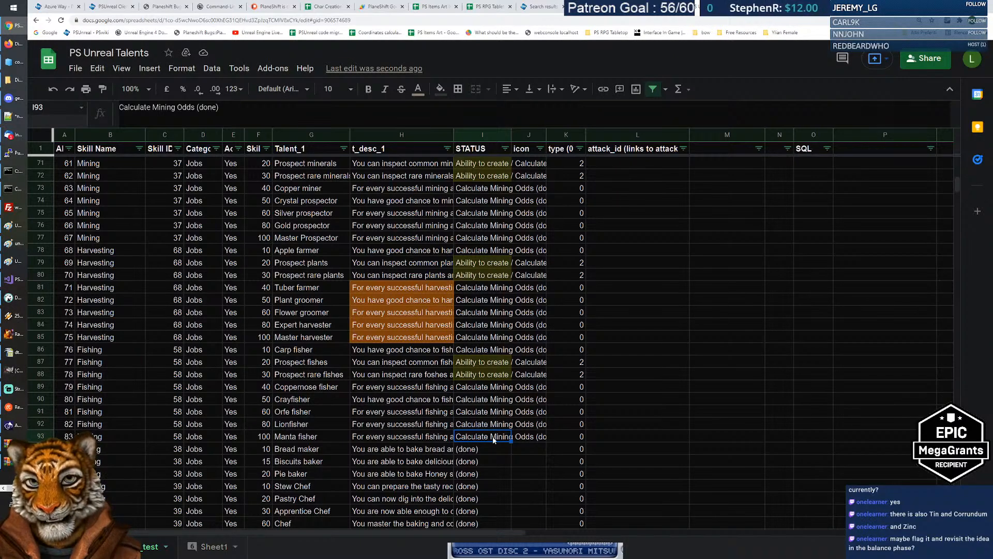
pyautogui.click(303, 439)
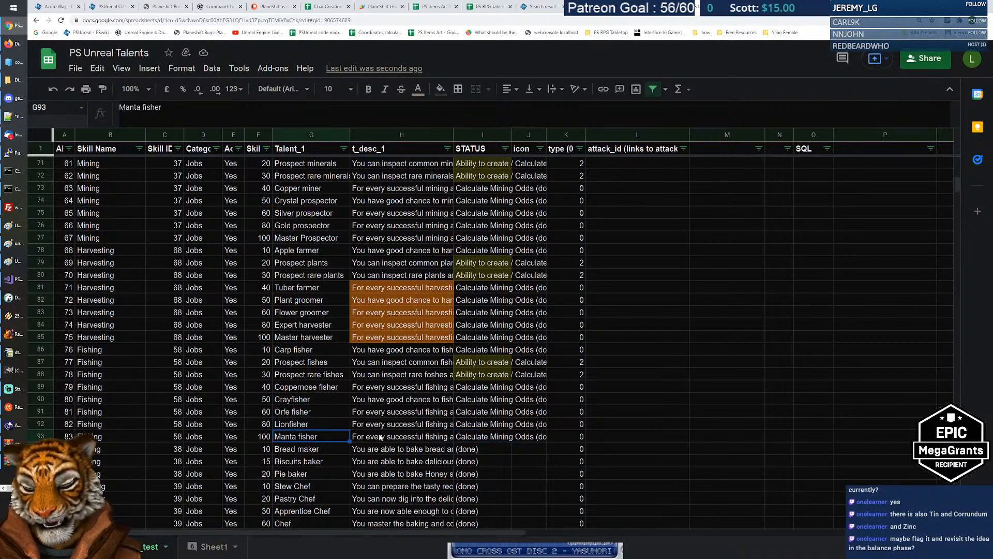
pyautogui.click(500, 438)
pyautogui.click(395, 438)
pyautogui.click(487, 437)
# Flag the descriptions from Coppernose fisher to Manta fisher with the same orange fill as the flagged Harvesting rows.
pyautogui.click(399, 436)
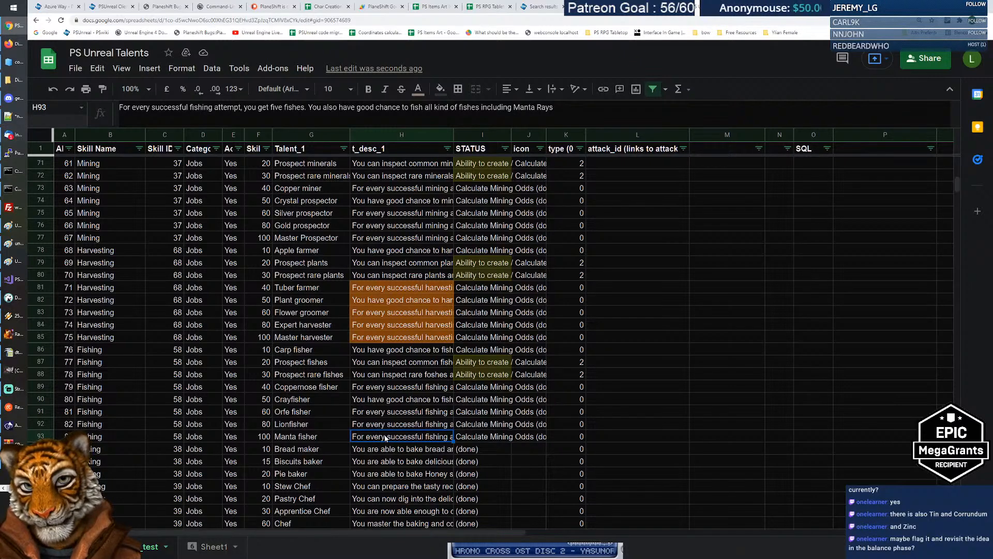
pyautogui.keyDown('shift'); pyautogui.click(393, 413); pyautogui.keyUp('shift')
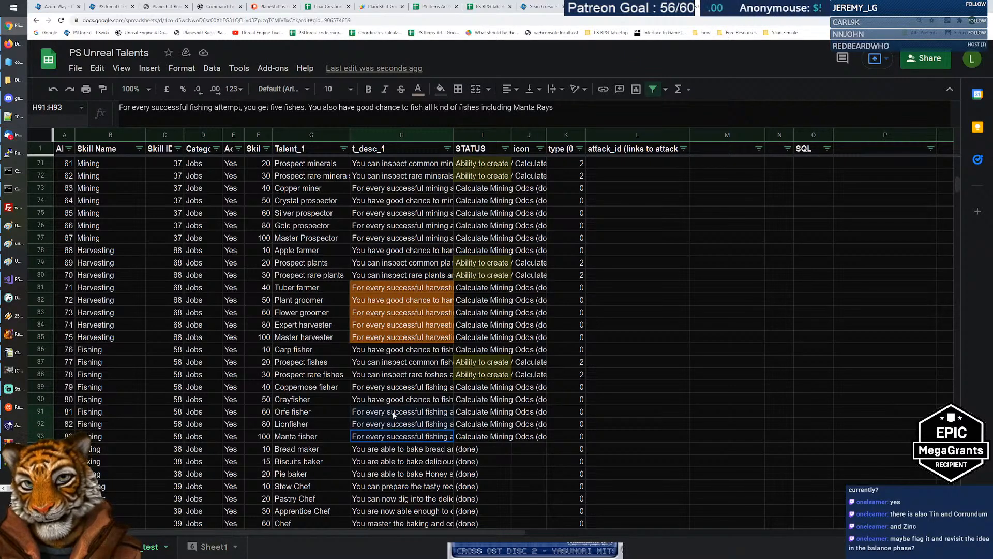
pyautogui.keyDown('shift'); pyautogui.click(397, 394); pyautogui.keyUp('shift')
pyautogui.keyDown('shift'); pyautogui.click(396, 388); pyautogui.keyUp('shift')
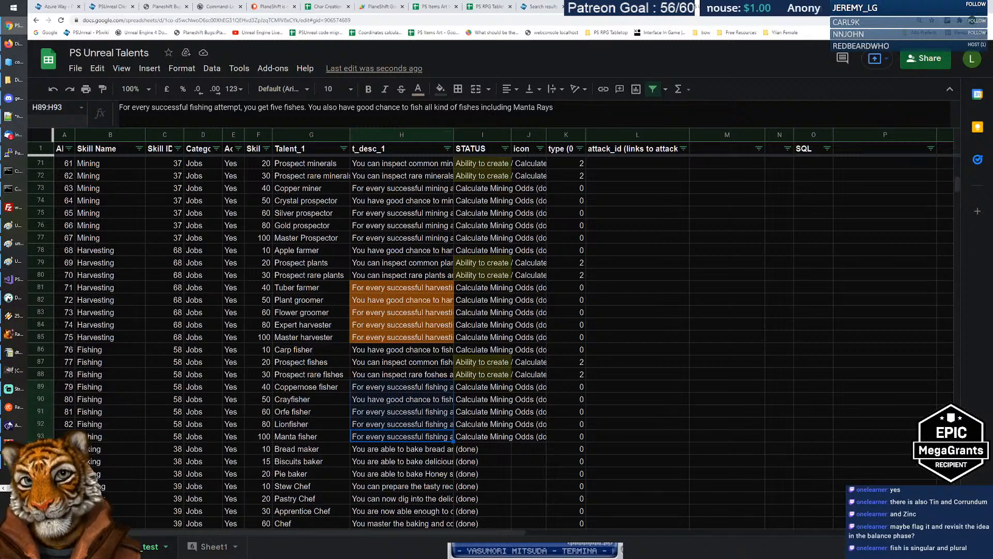
pyautogui.click(441, 89)
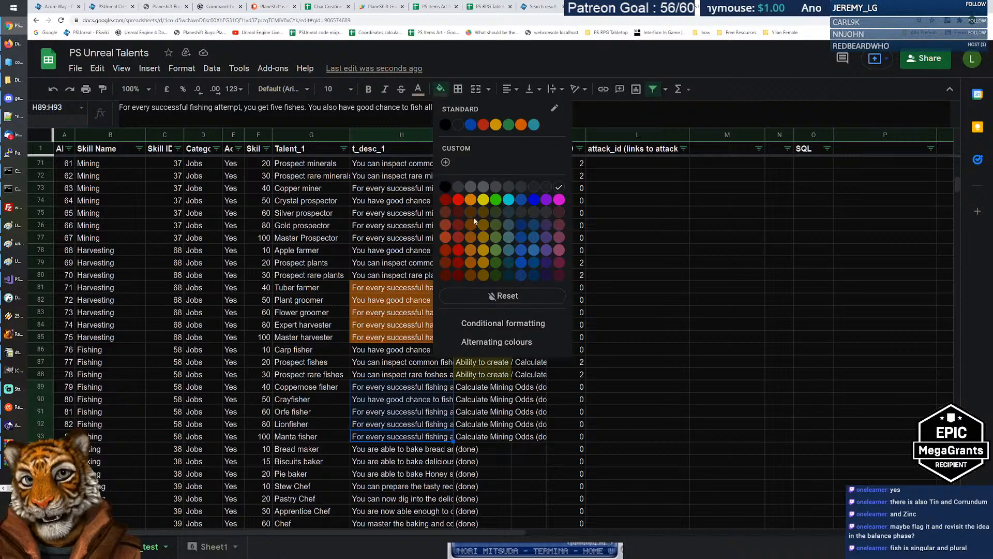
pyautogui.click(471, 237)
# Try filling the Prospect fishes description cell with orange.
pyautogui.click(406, 364)
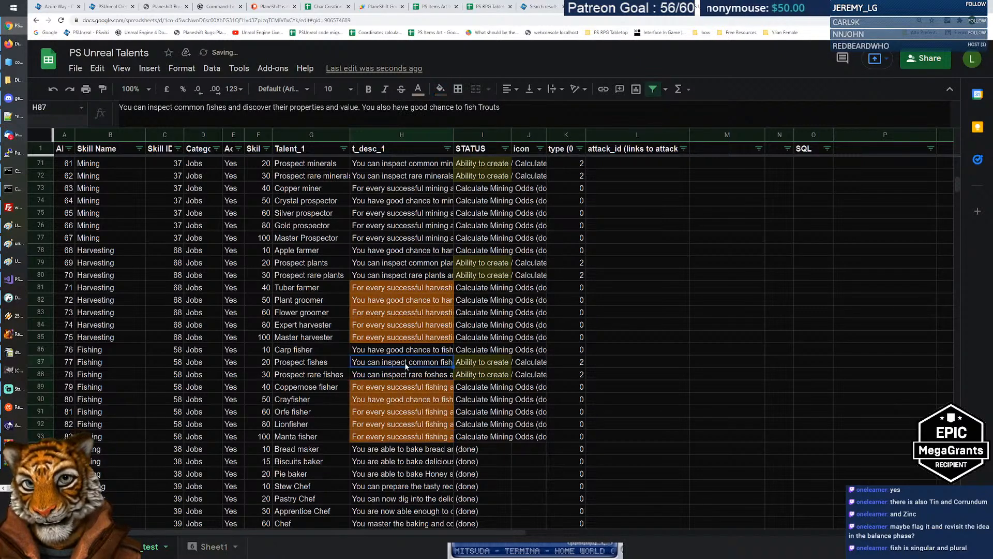
pyautogui.click(440, 89)
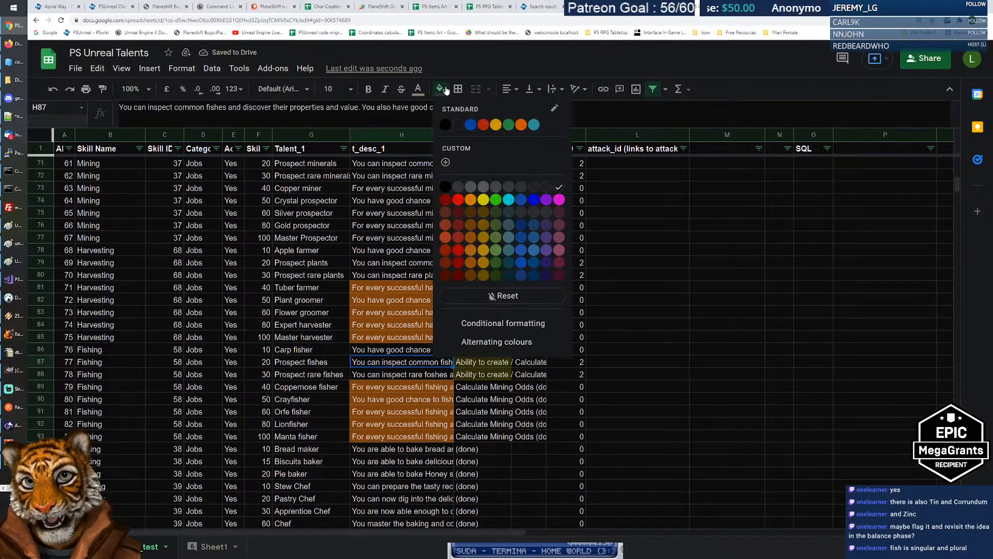
pyautogui.click(471, 239)
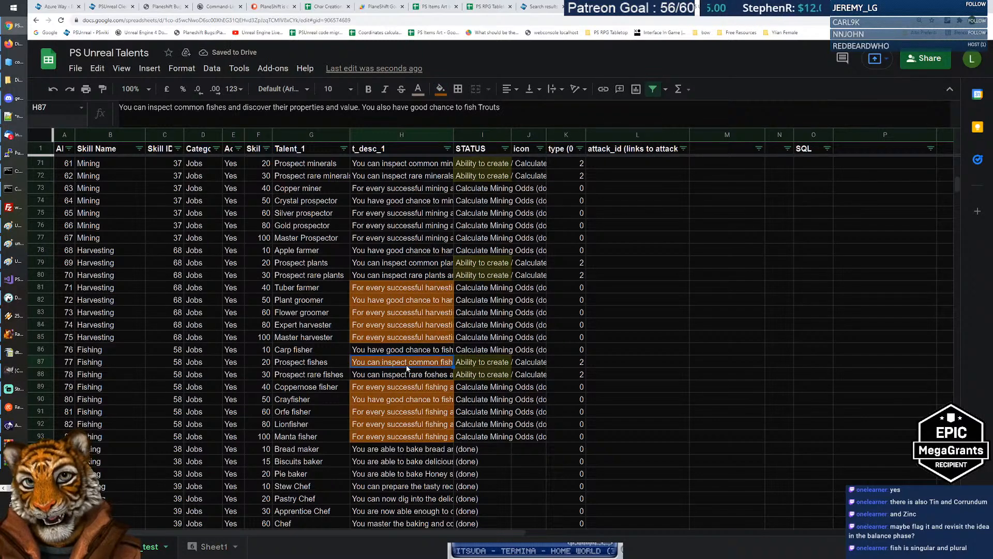
pyautogui.hotkey('ctrl', 'z')
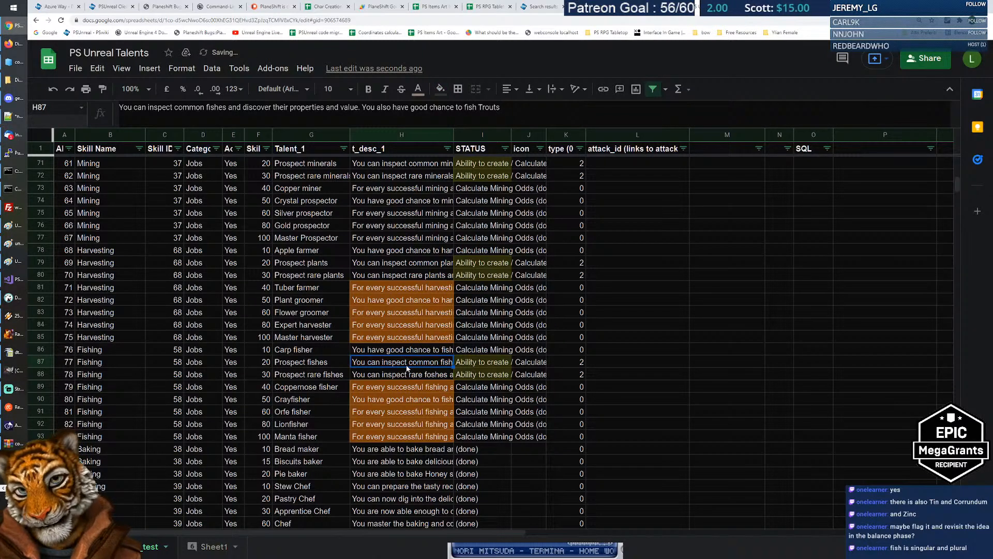
# Fill the Carp fisher description cell with orange and recheck the flagged Fishing descriptions down to Manta fisher.
pyautogui.click(404, 352)
pyautogui.click(441, 89)
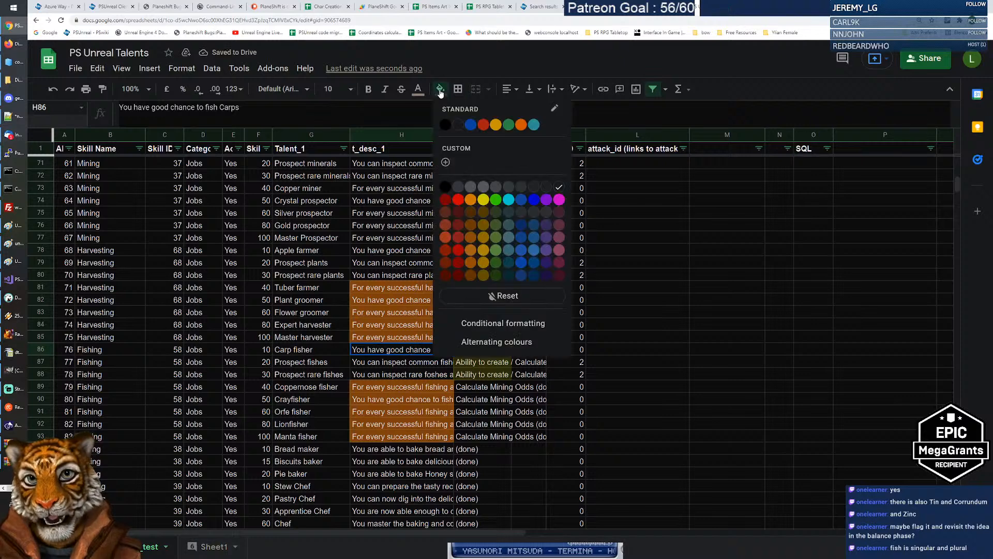
pyautogui.click(471, 239)
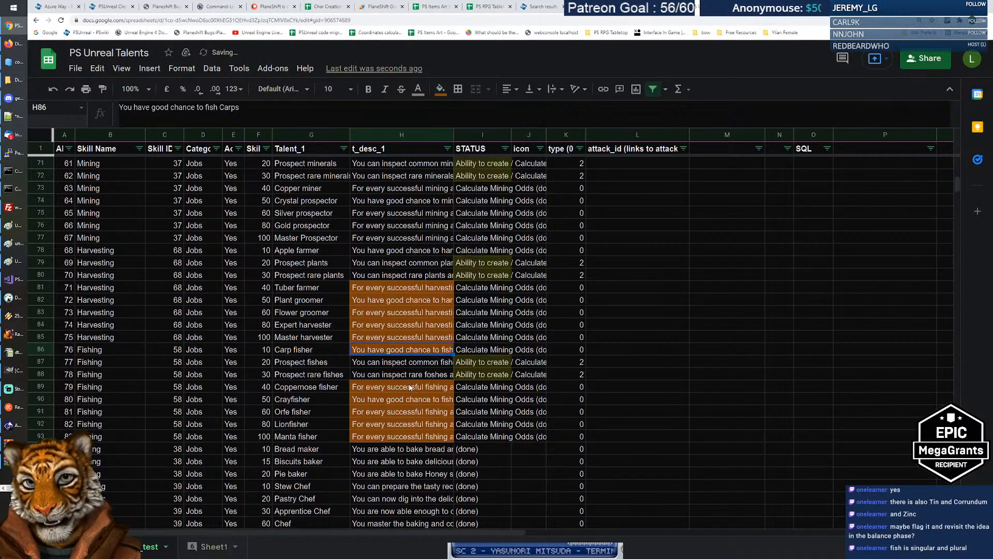
pyautogui.moveTo(416, 388); pyautogui.dragTo(406, 440)
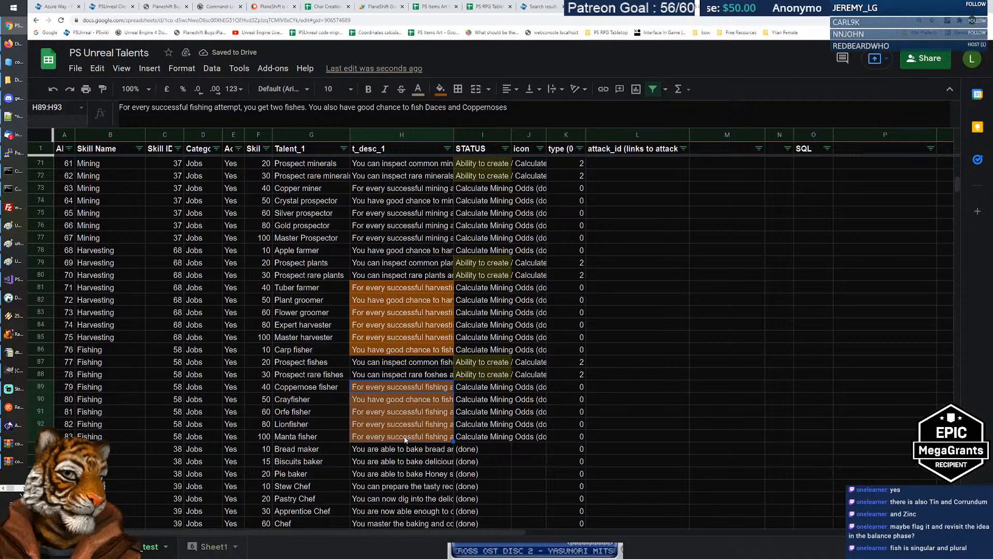
pyautogui.click(405, 439)
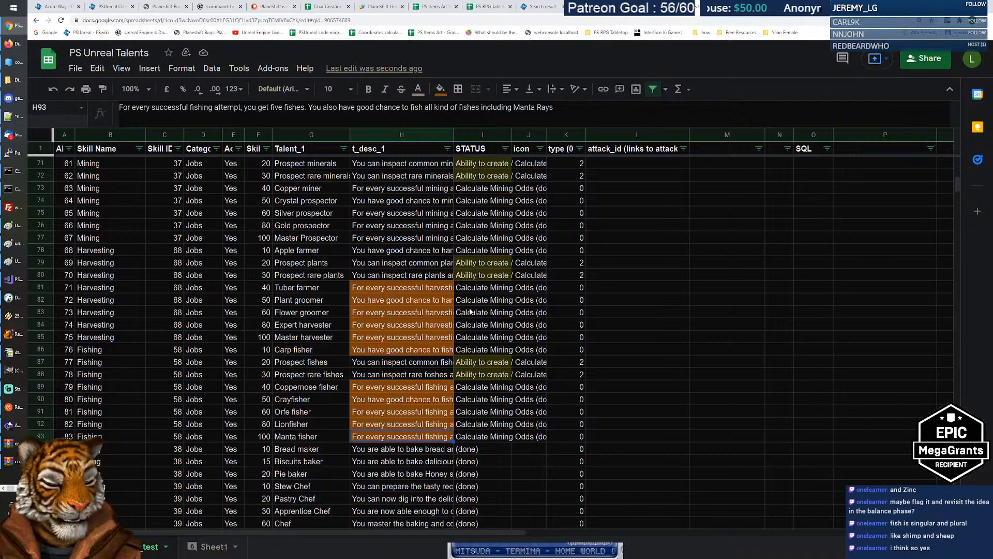
# Switch to the Google search page and search for "shrimps" to check the plural form.
pyautogui.hotkey('ctrl', 'Tab')
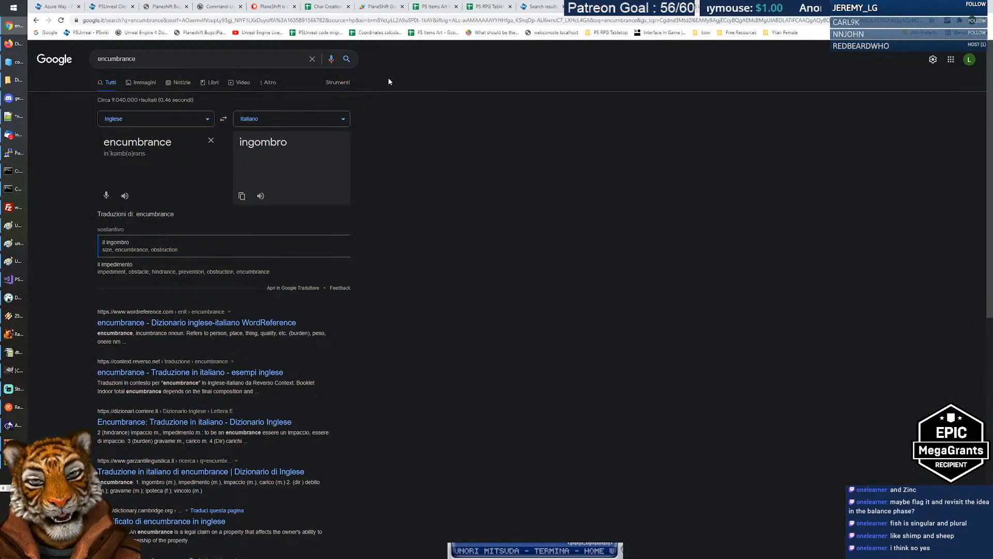
pyautogui.doubleClick(124, 59)
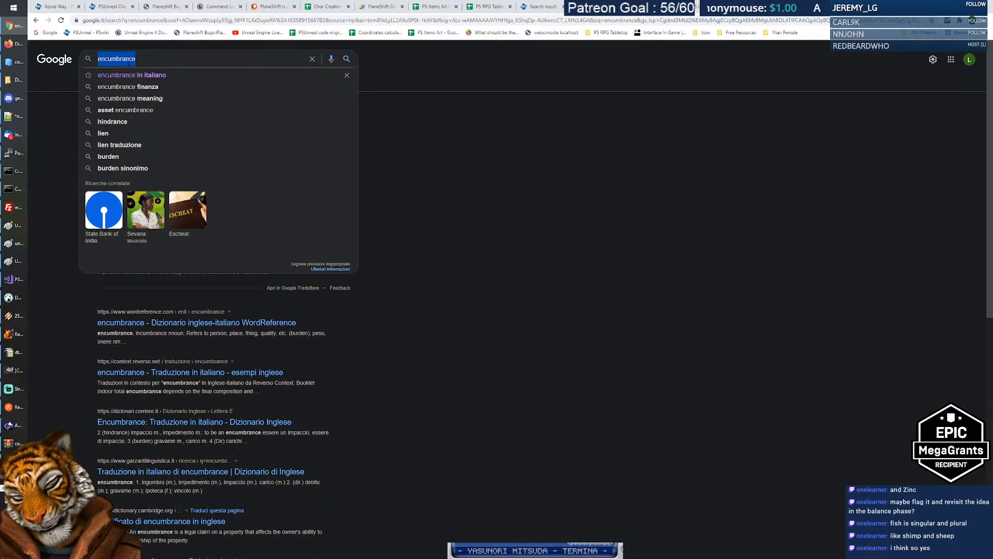
pyautogui.write('shr')
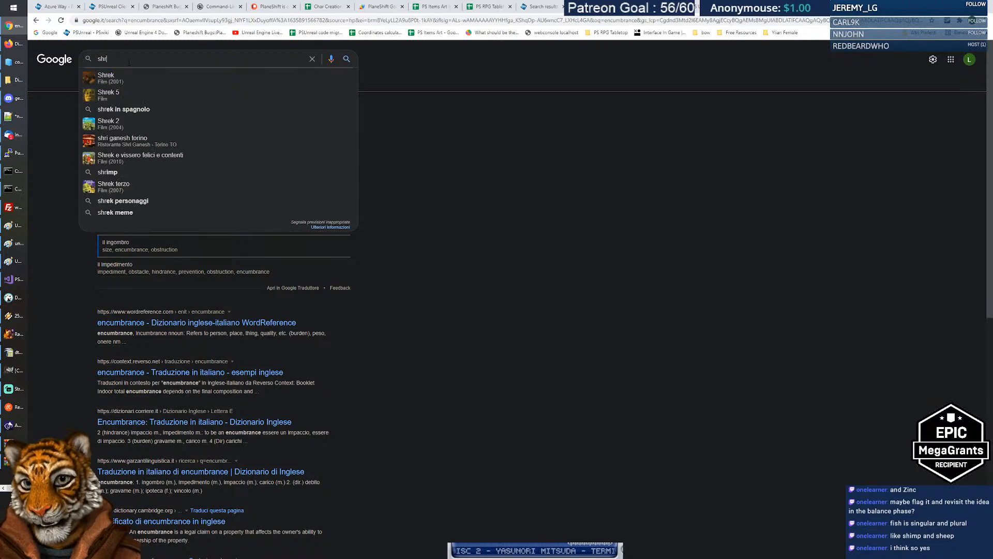
pyautogui.write('imps')
pyautogui.press('Return')
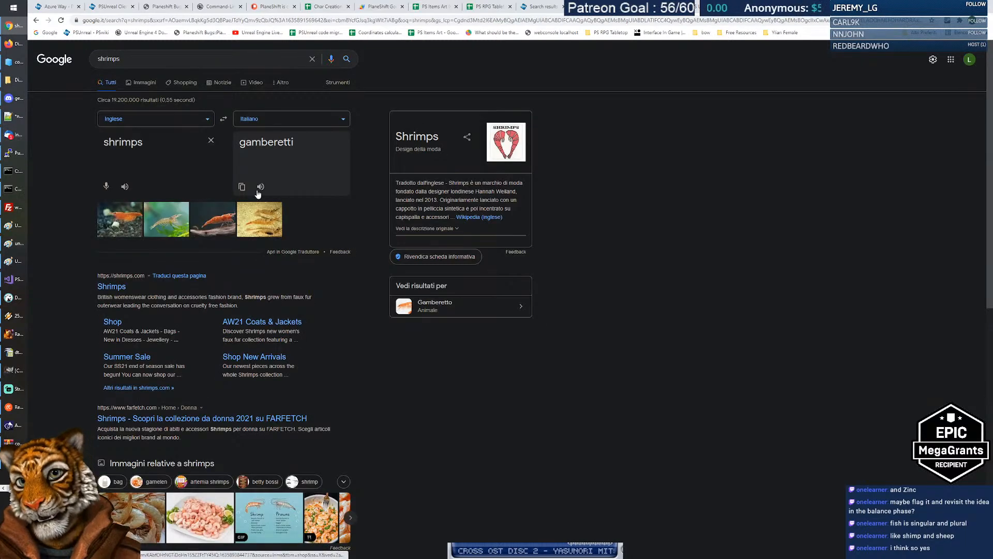
# Translate "sheeps" from English to Italian in the search page's translator.
pyautogui.doubleClick(122, 142)
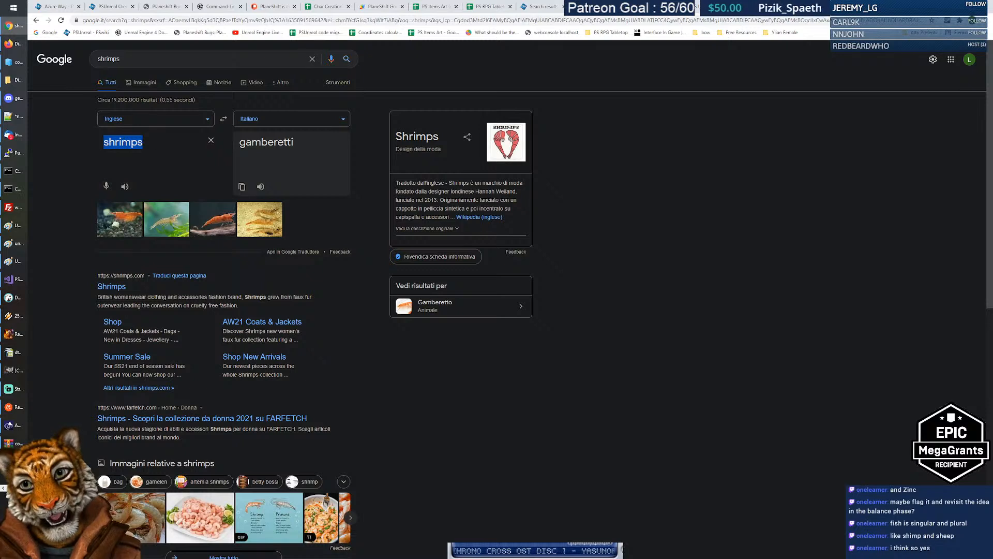
pyautogui.click(122, 142)
pyautogui.doubleClick(122, 142)
pyautogui.click(123, 142)
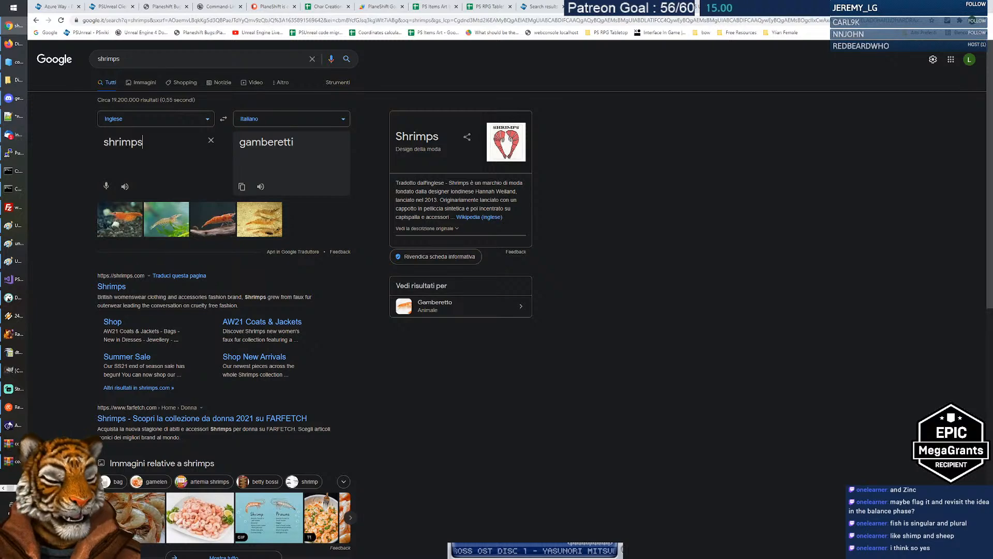
pyautogui.doubleClick(123, 142)
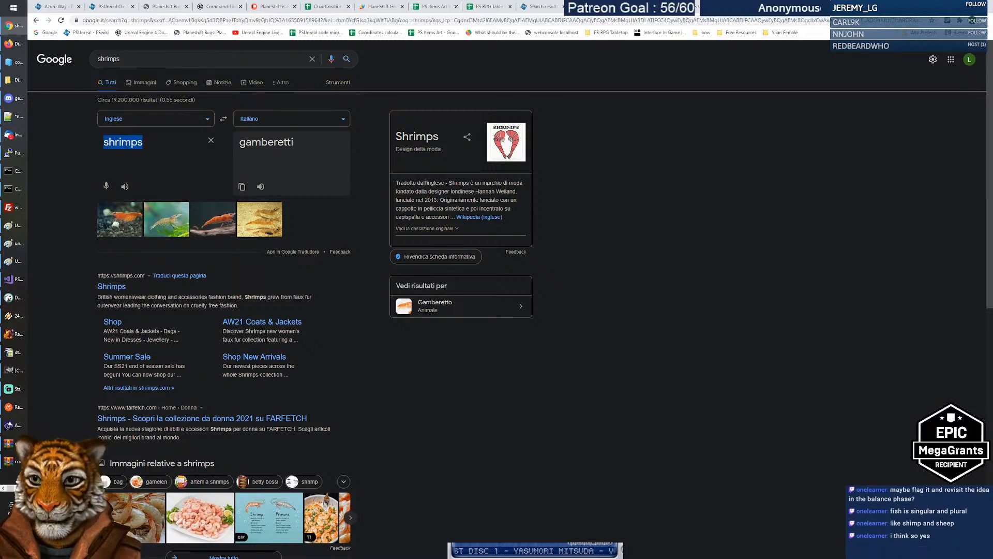
pyautogui.write('shee')
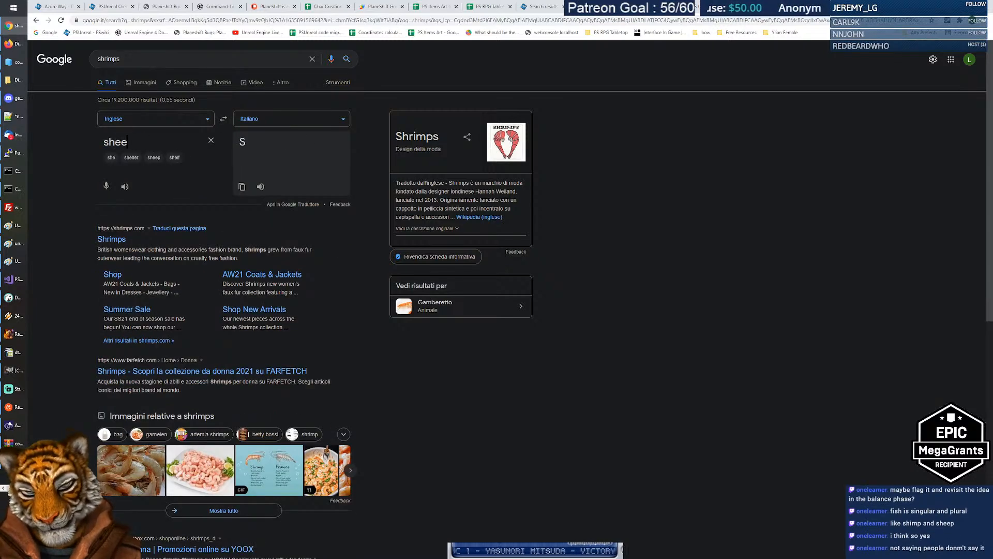
pyautogui.write('ps')
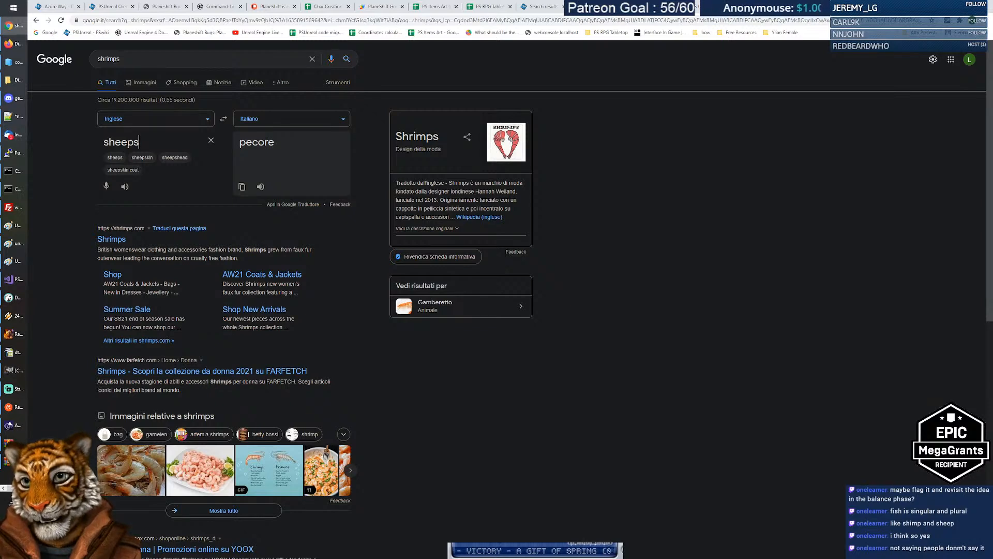
# Replace the word in the translator with "fishes" to get its Italian translation.
pyautogui.press('BackSpace')
pyautogui.press('BackSpace')
pyautogui.press('BackSpace')
pyautogui.press('BackSpace')
pyautogui.press('BackSpace')
pyautogui.press('BackSpace')
pyautogui.write('fishes')
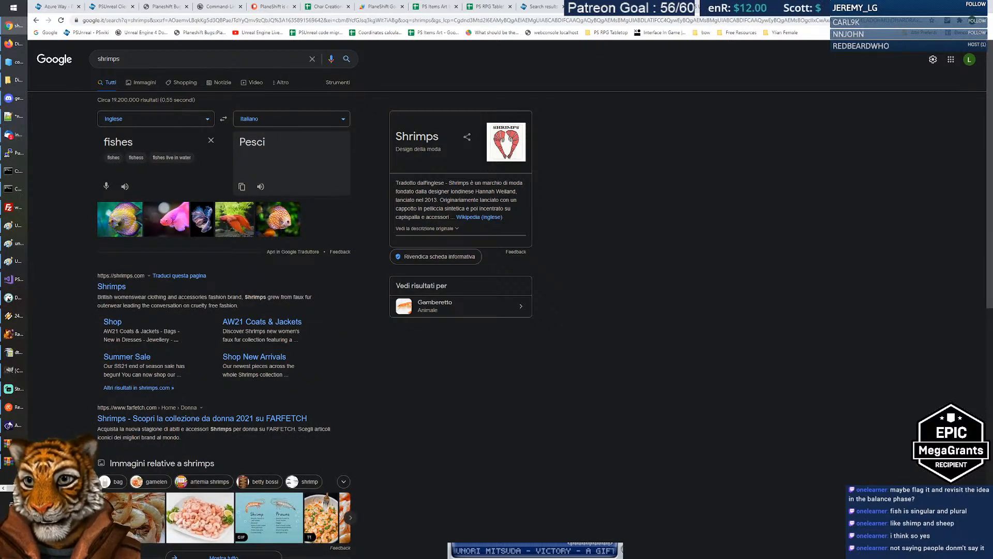
# Open the dictionary.com website in place of the Google results.
pyautogui.click(196, 23)
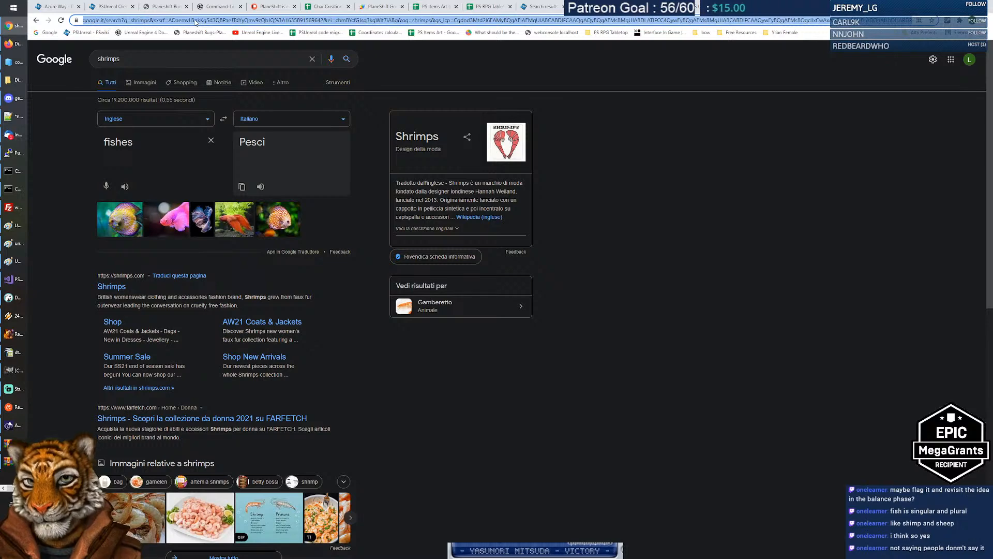
pyautogui.write('diction')
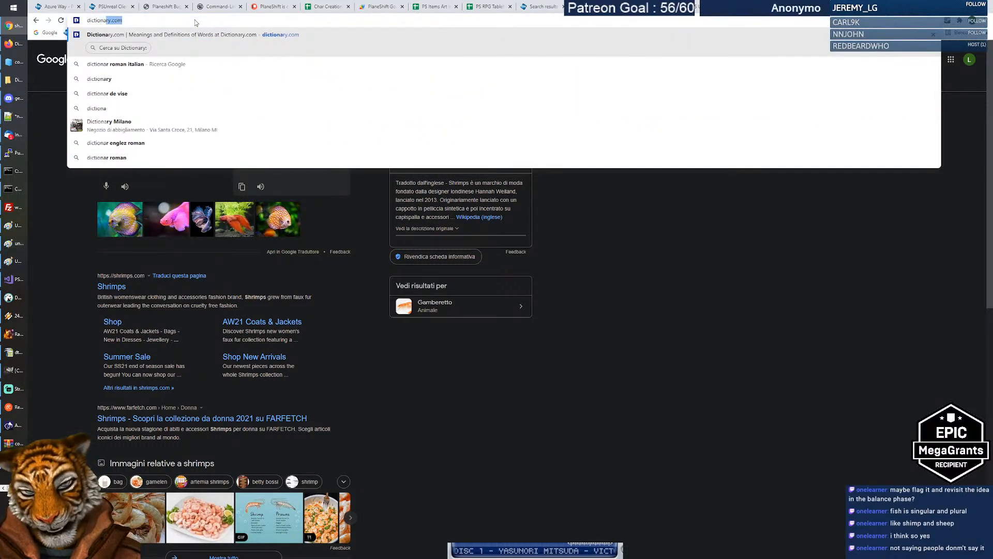
pyautogui.write('ary')
pyautogui.press('Return')
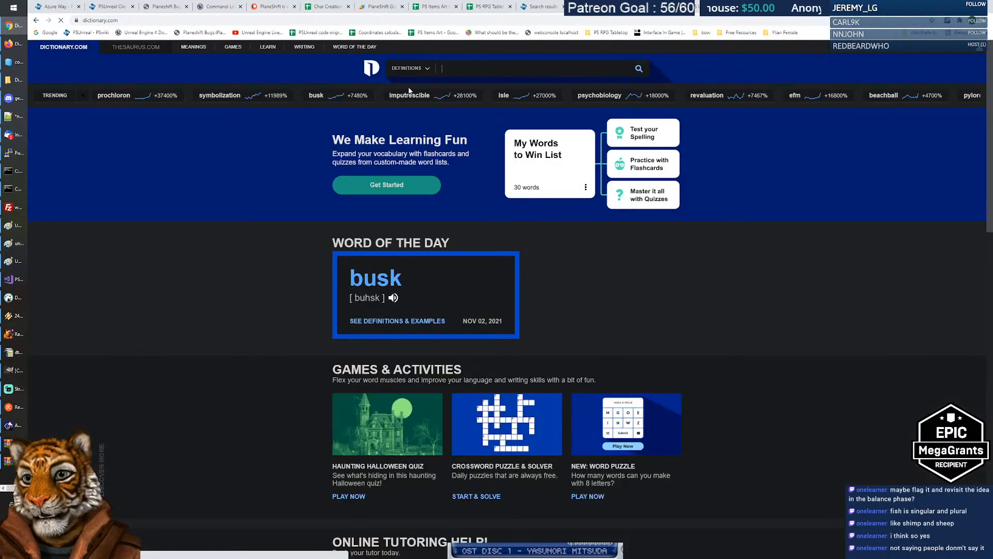
# Look up "fishes" on Dictionary.com and examine the entry to see whether the plural is valid.
pyautogui.write('fishse')
pyautogui.press('BackSpace')
pyautogui.press('BackSpace')
pyautogui.write('es')
pyautogui.press('Return')
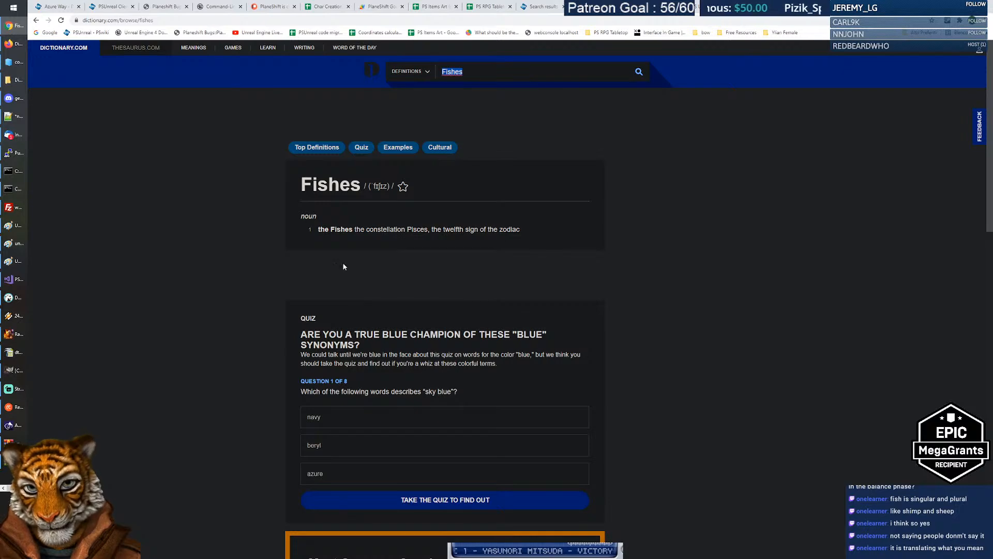
pyautogui.scroll(-3, 227, 268)
pyautogui.scroll(3, 226, 269)
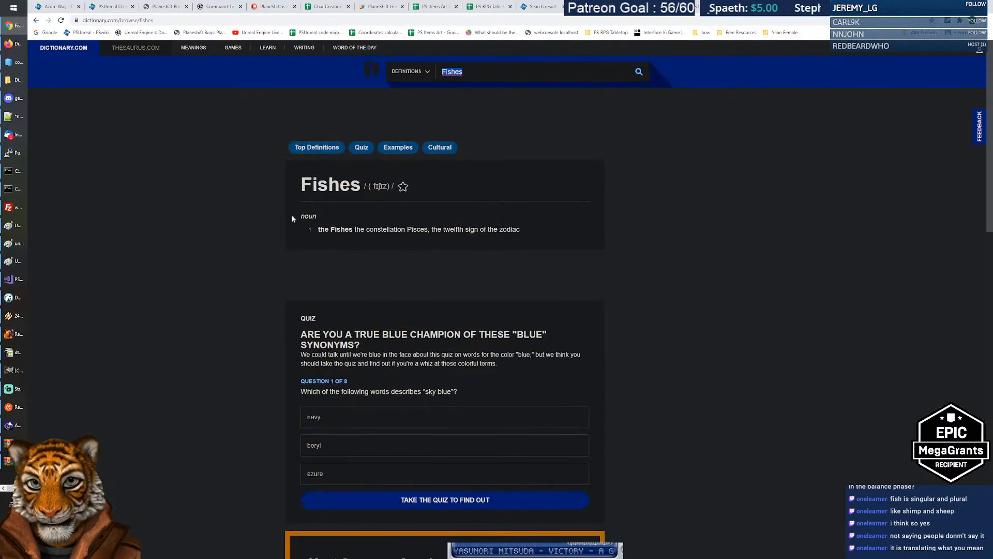
pyautogui.moveTo(301, 190); pyautogui.dragTo(359, 189)
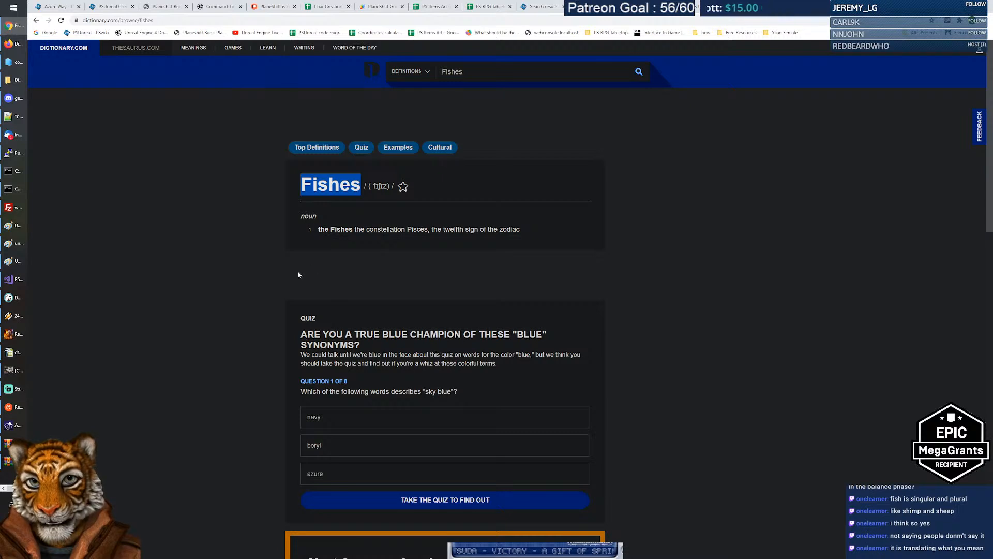
# Look up "houses" and "shrimp" in the dictionary to compare how their plurals are listed.
pyautogui.click(259, 263)
pyautogui.click(455, 74)
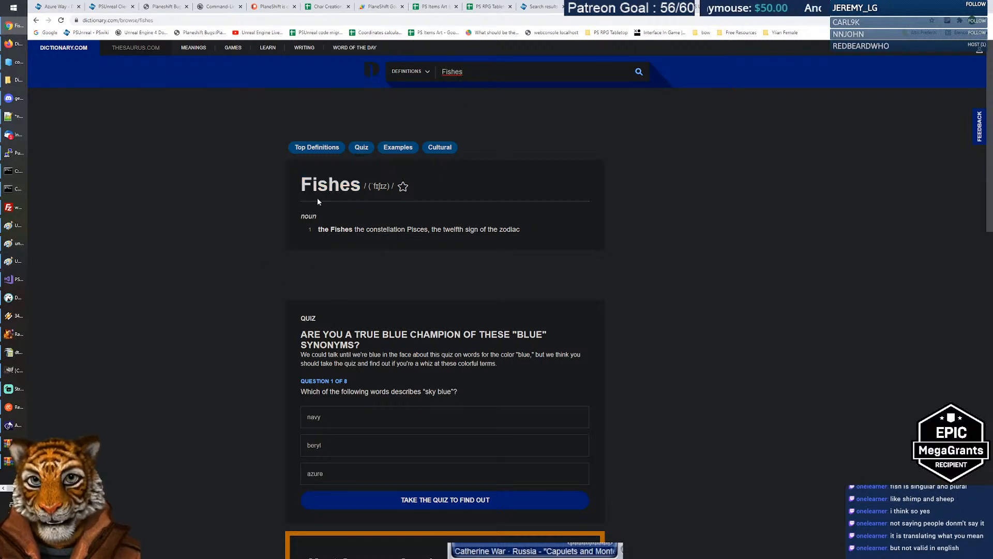
pyautogui.press('BackSpace')
pyautogui.press('BackSpace')
pyautogui.press('BackSpace')
pyautogui.press('BackSpace')
pyautogui.press('BackSpace')
pyautogui.press('BackSpace')
pyautogui.write('houses')
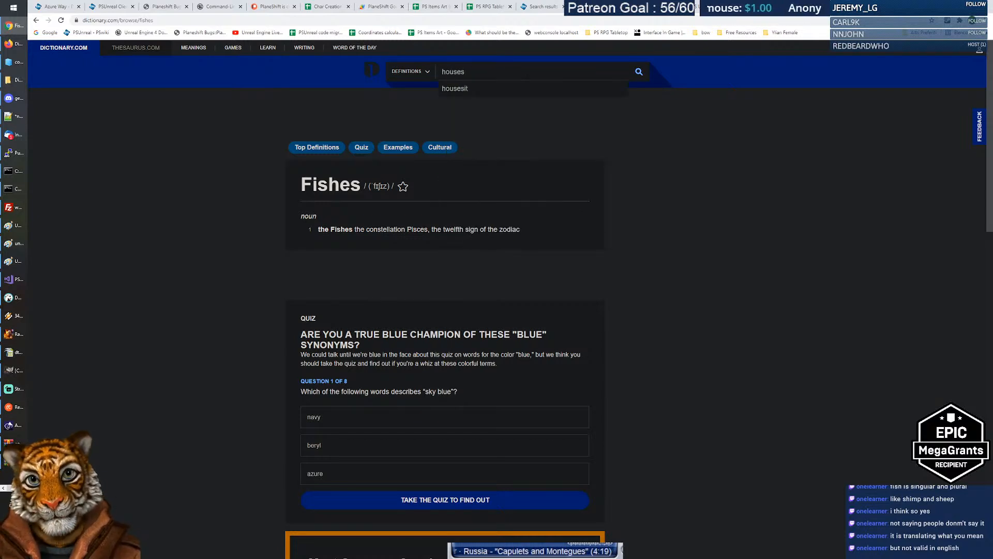
pyautogui.press('Return')
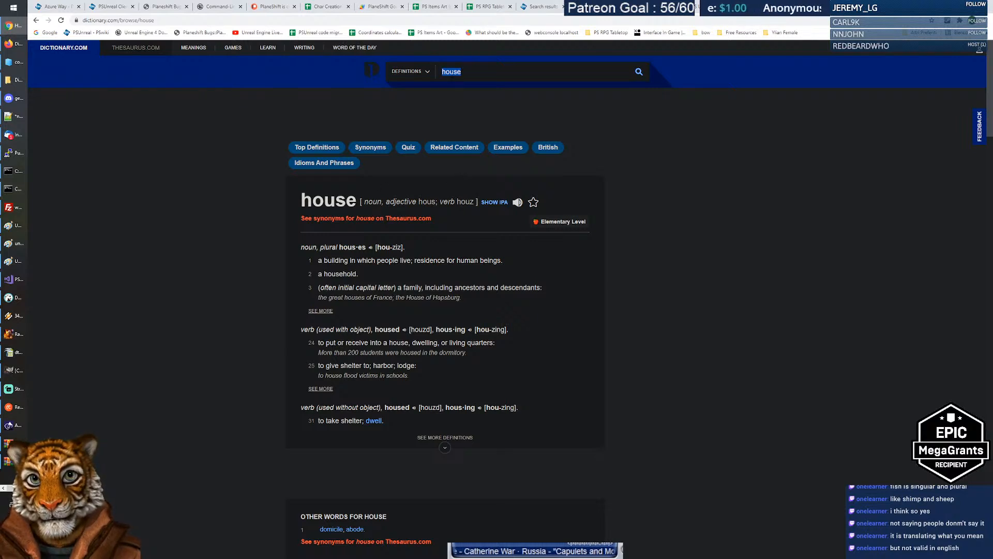
pyautogui.write('shrimp')
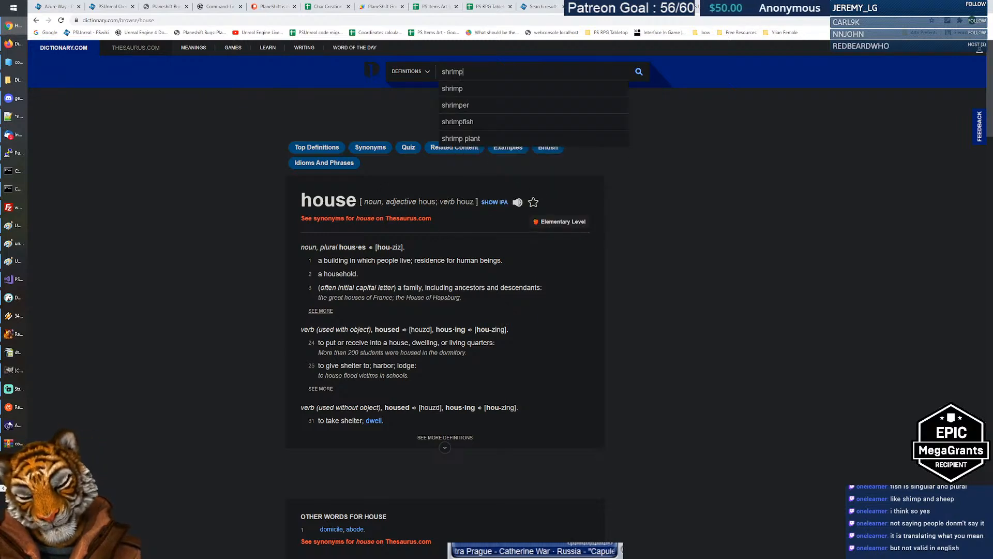
pyautogui.press('Return')
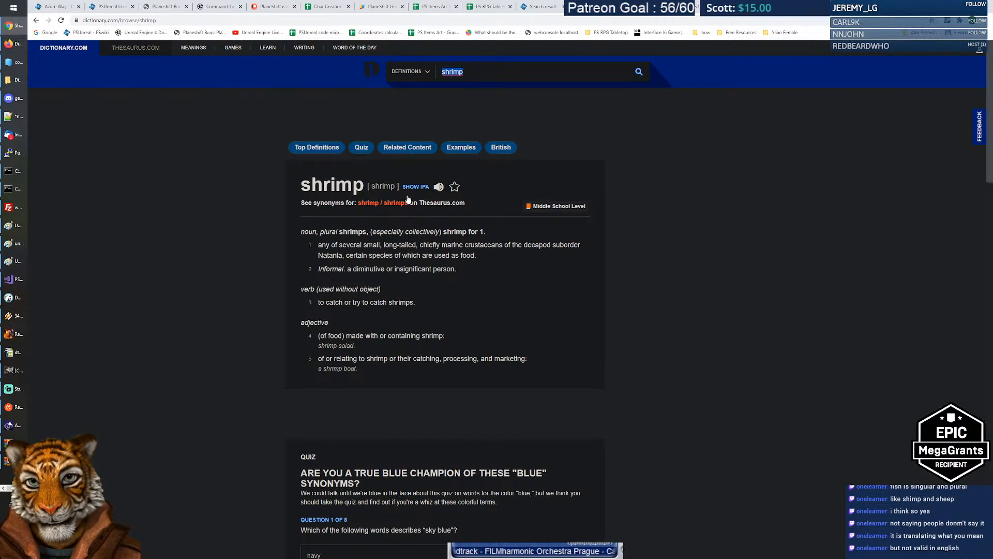
# Look up "fish" in the dictionary and examine the plural forms given in its noun entry.
pyautogui.write('fish')
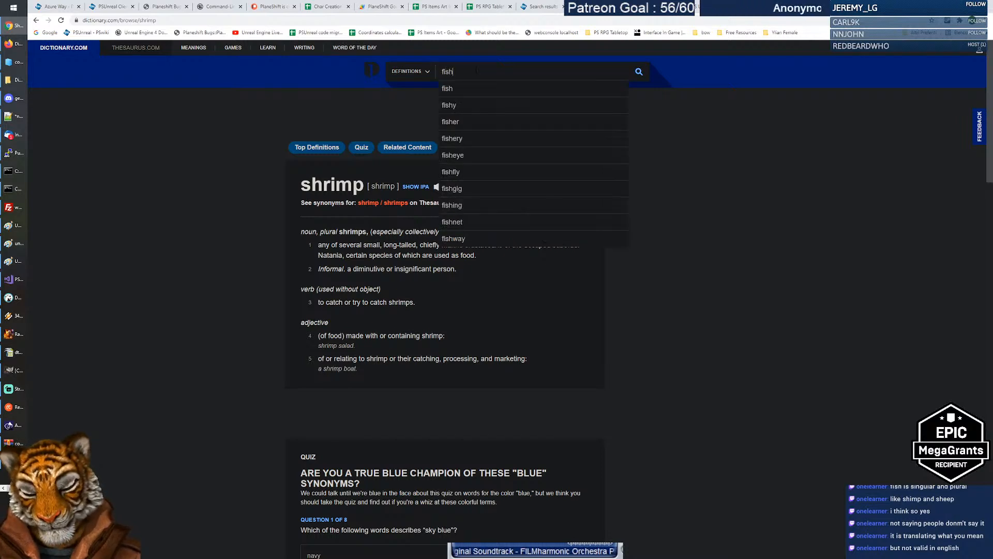
pyautogui.press('Return')
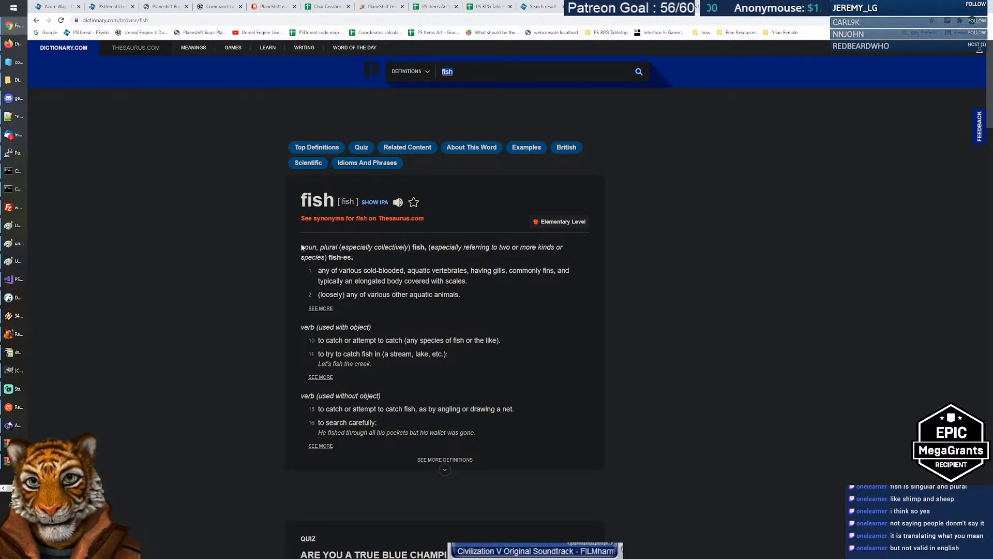
pyautogui.moveTo(301, 248); pyautogui.dragTo(423, 249)
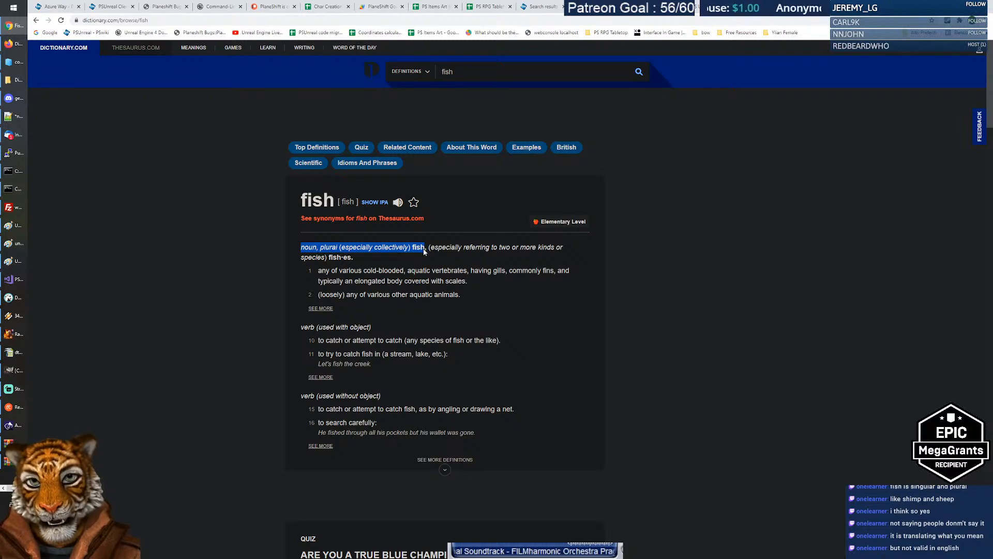
pyautogui.click(423, 248)
pyautogui.moveTo(486, 248); pyautogui.dragTo(494, 249)
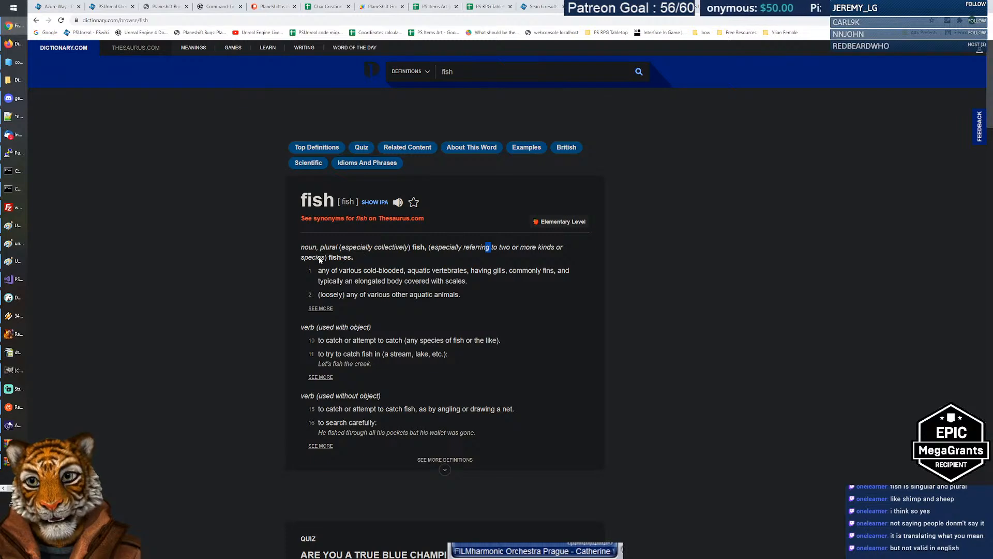
pyautogui.moveTo(327, 258); pyautogui.dragTo(357, 260)
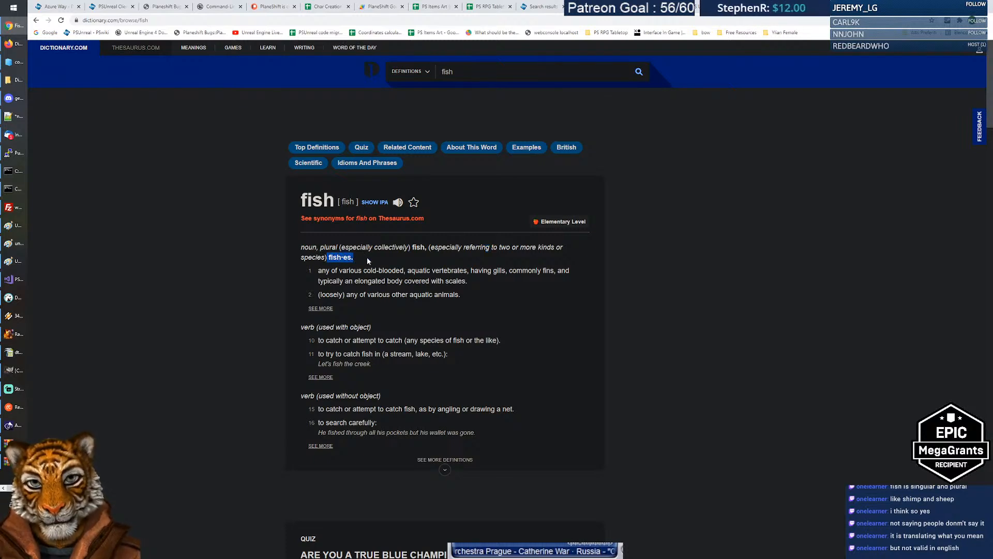
pyautogui.doubleClick(329, 247)
pyautogui.click(416, 252)
pyautogui.doubleClick(329, 248)
pyautogui.doubleClick(418, 248)
pyautogui.doubleClick(329, 247)
pyautogui.click(418, 252)
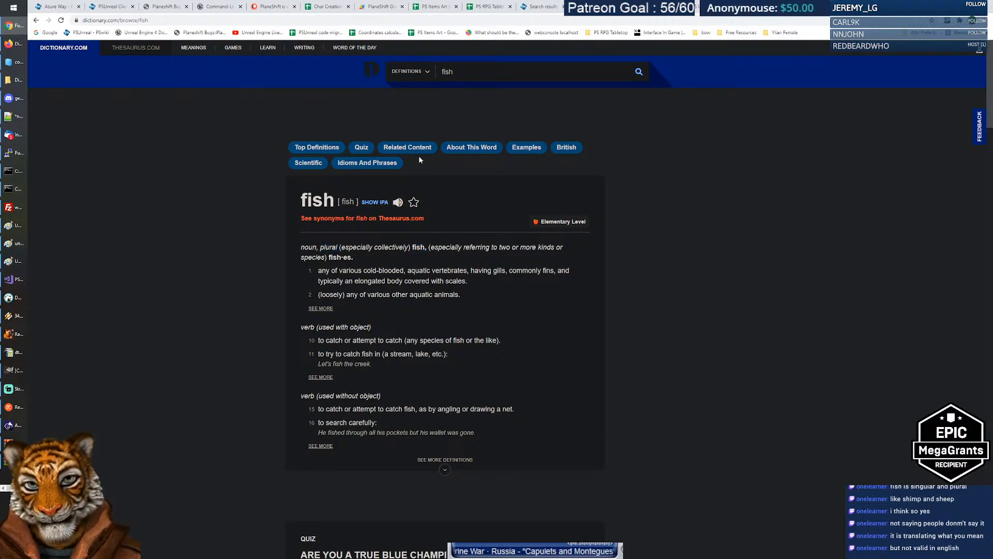
# Look up "sheep" in the dictionary and examine the plural form in its noun entry.
pyautogui.doubleClick(447, 71)
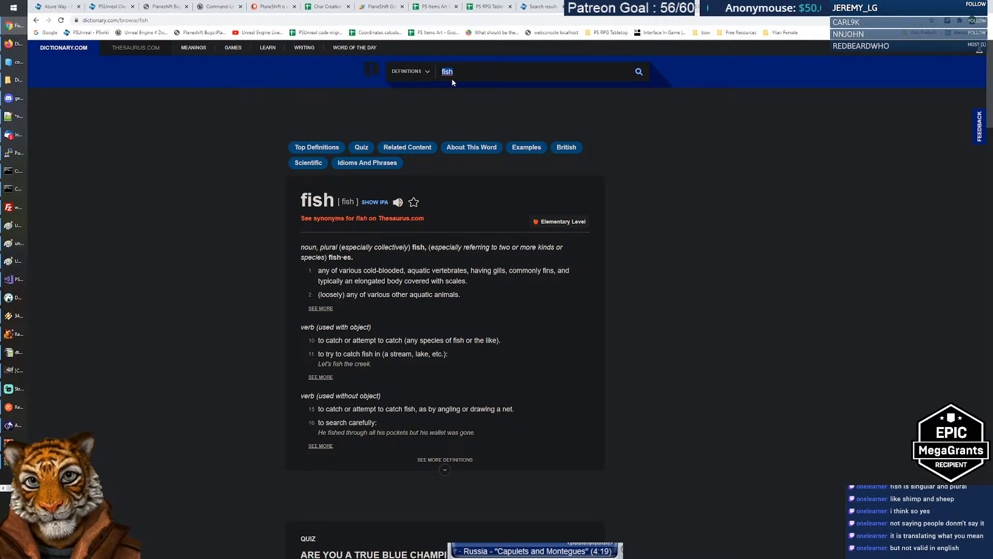
pyautogui.write('eep')
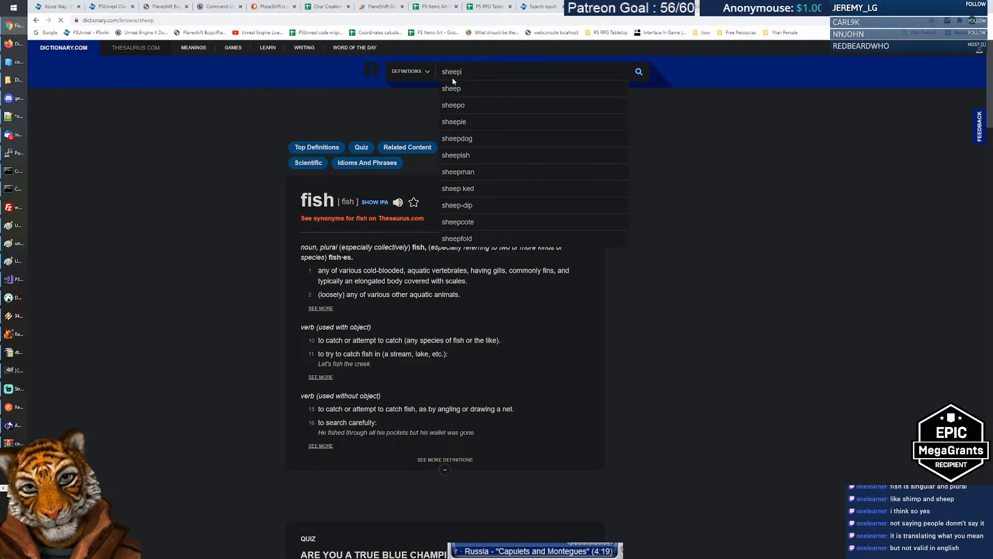
pyautogui.press('Return')
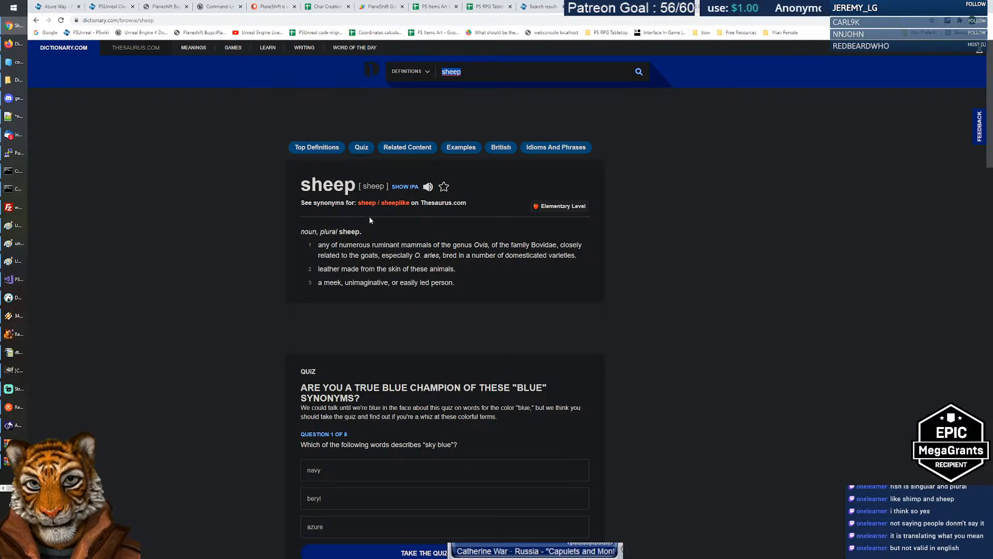
pyautogui.click(301, 233)
pyautogui.moveTo(302, 233); pyautogui.dragTo(376, 237)
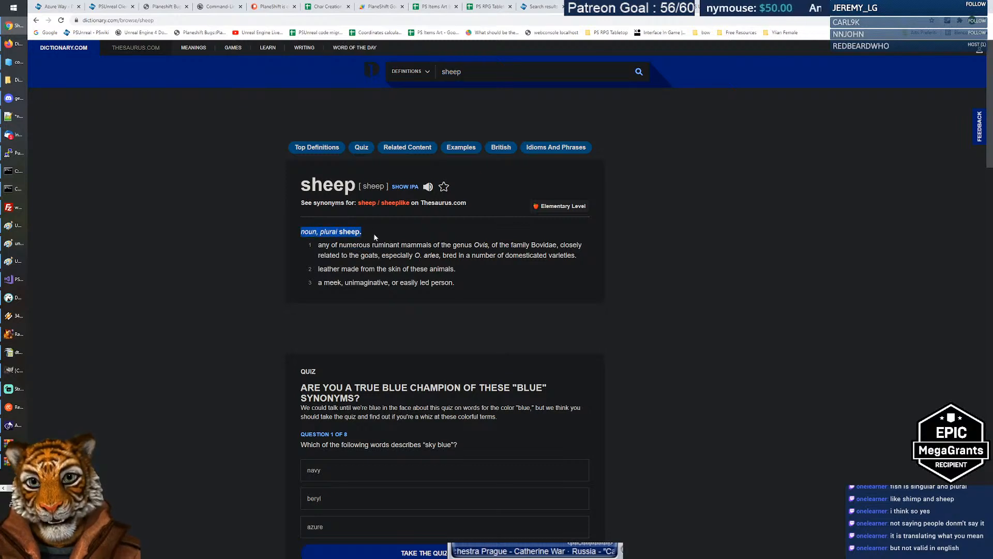
pyautogui.click(376, 237)
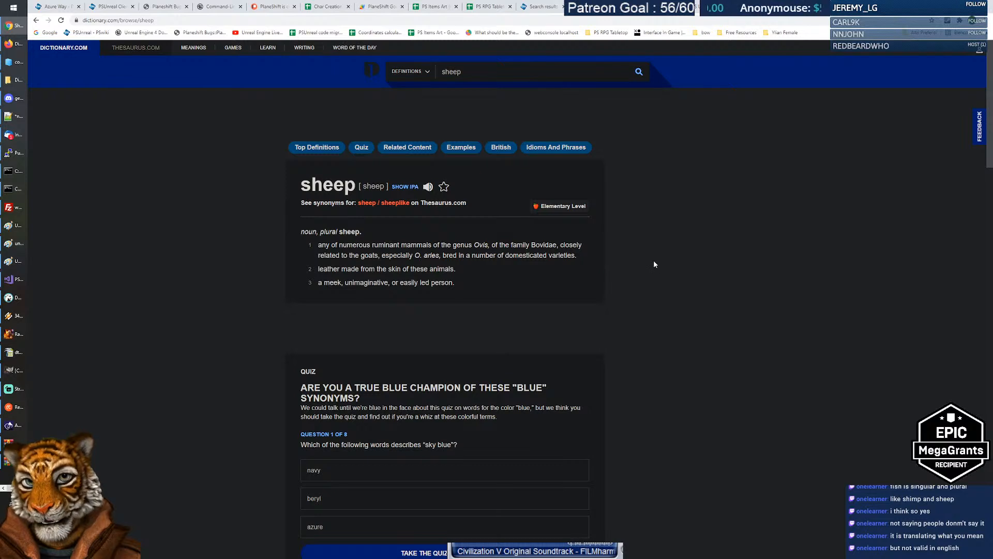
pyautogui.click(481, 71)
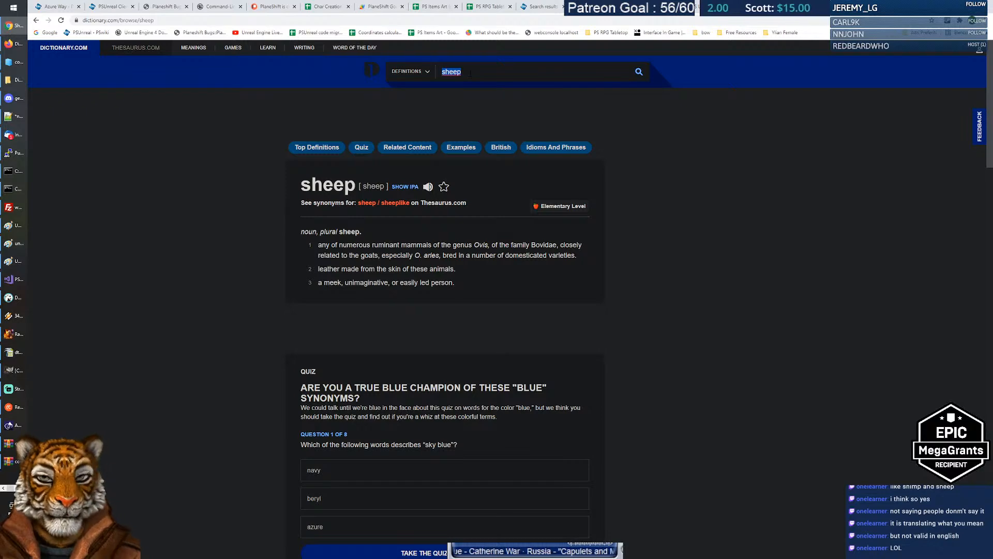
pyautogui.click(755, 245)
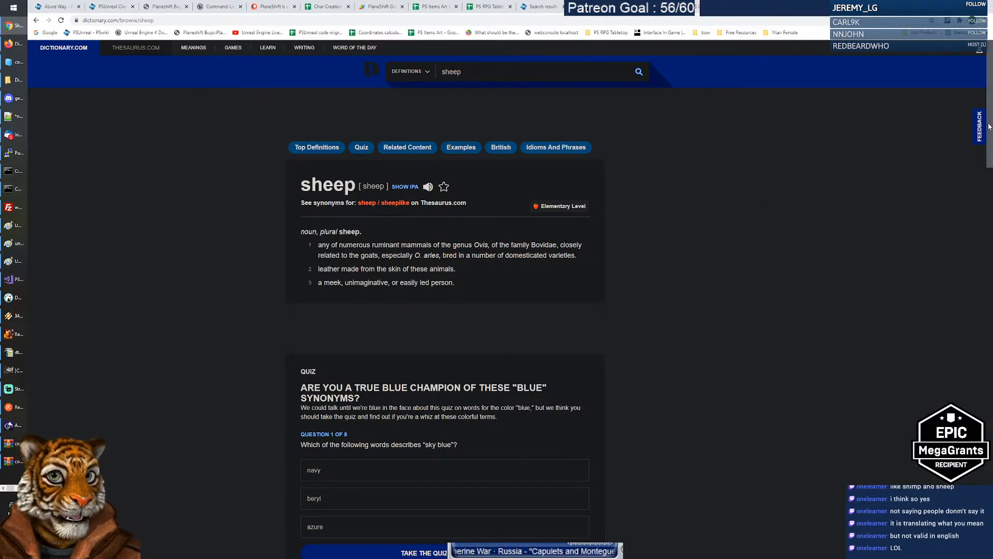
pyautogui.scroll(-5, 688, 223)
pyautogui.scroll(5, 689, 224)
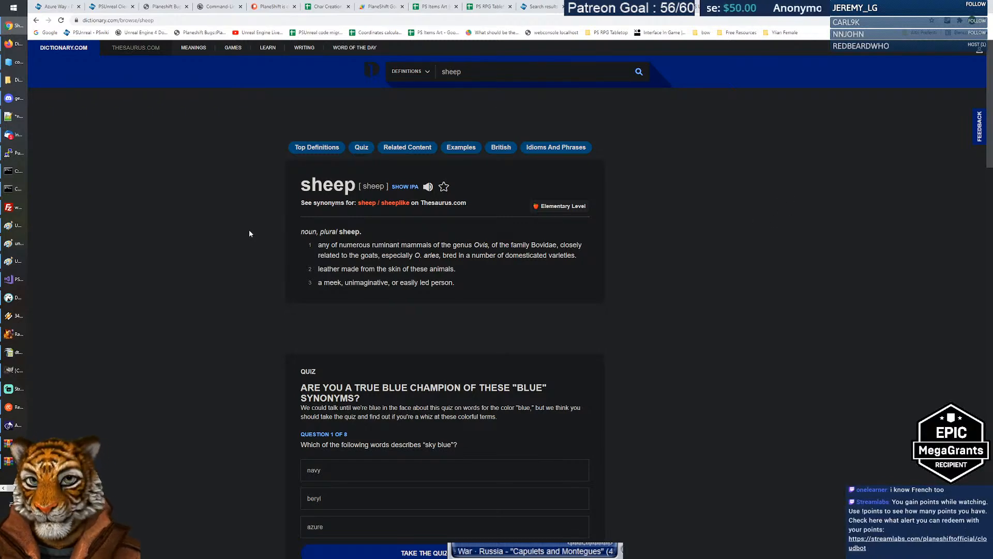
pyautogui.hotkey('alt', 'Tab')
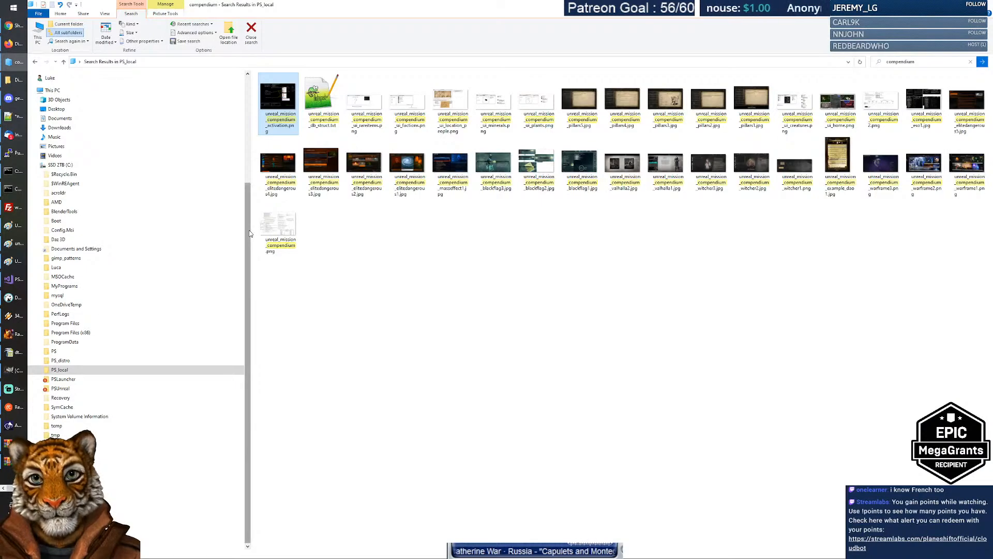
pyautogui.click(17, 135)
pyautogui.click(14, 407)
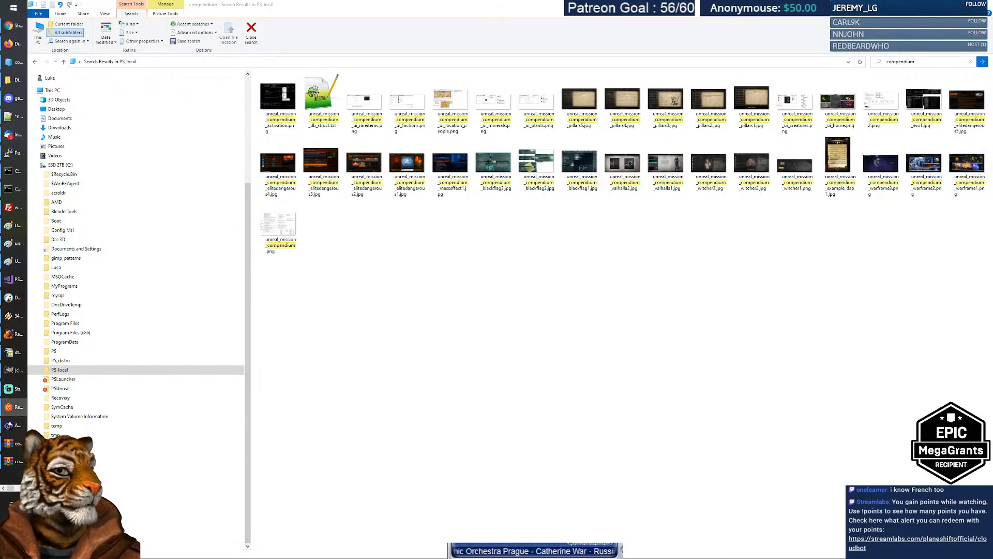
pyautogui.click(15, 135)
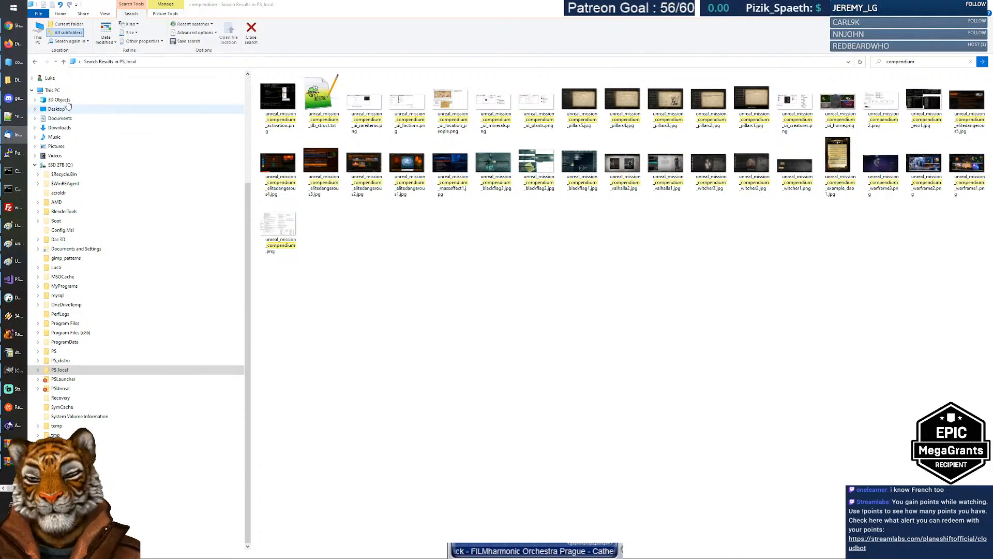
pyautogui.click(17, 45)
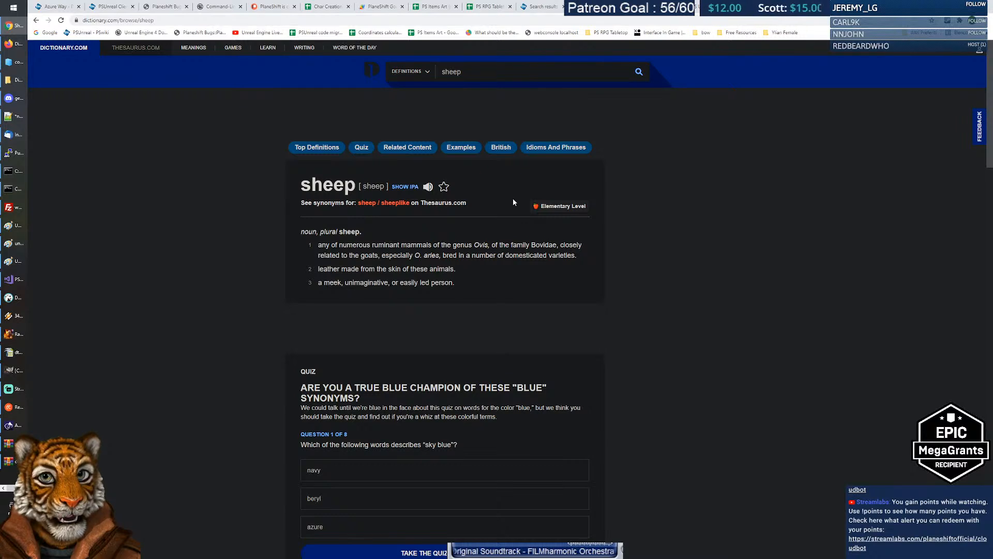
# Examine the headword and the grade-level label of the "sheep" entry.
pyautogui.doubleClick(328, 187)
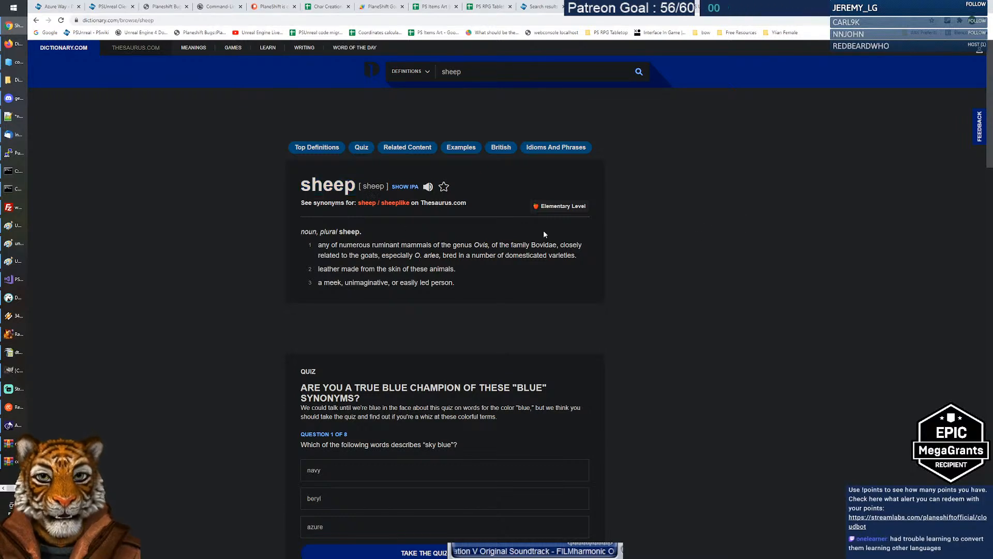
pyautogui.click(569, 211)
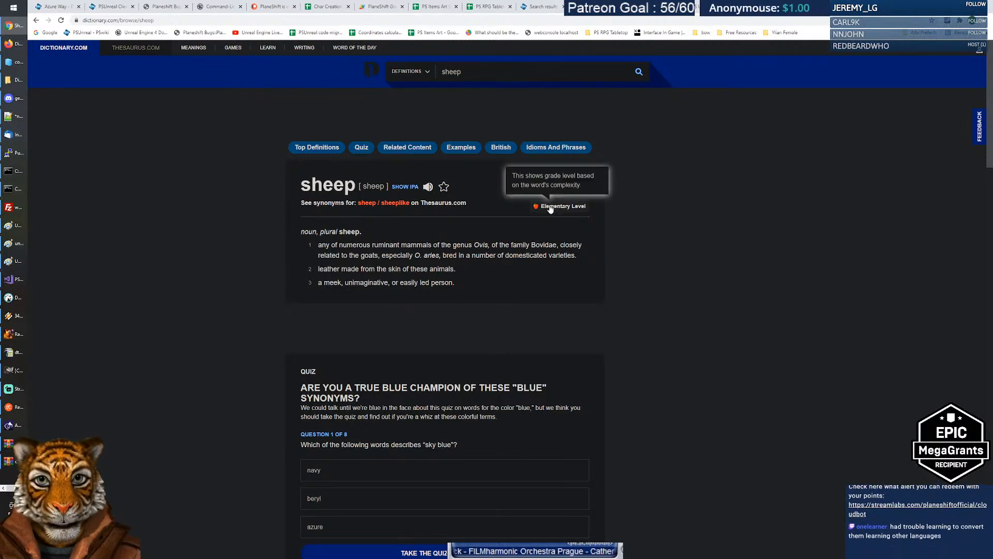
pyautogui.moveTo(561, 212)
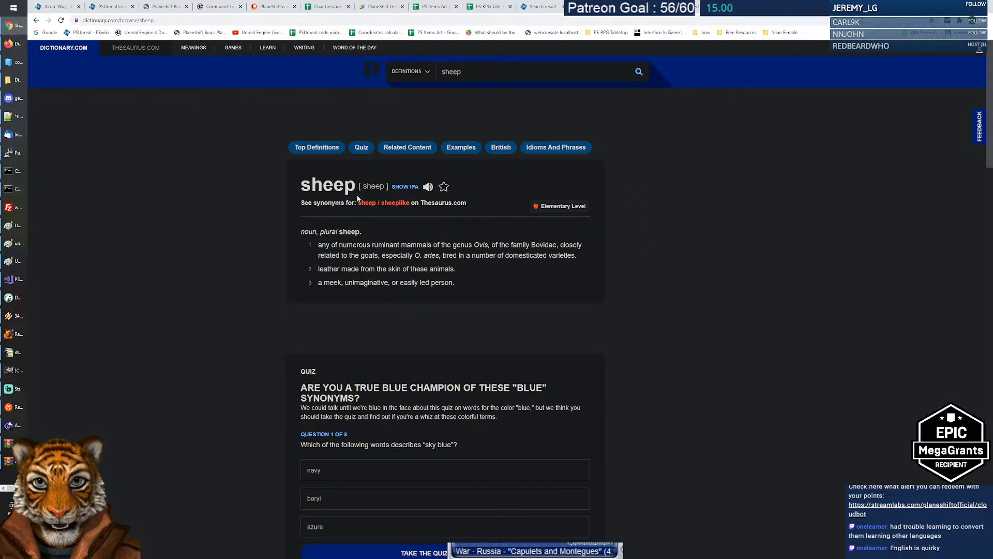
pyautogui.doubleClick(329, 182)
pyautogui.click(697, 233)
pyautogui.scroll(-3, 679, 266)
pyautogui.scroll(3, 675, 265)
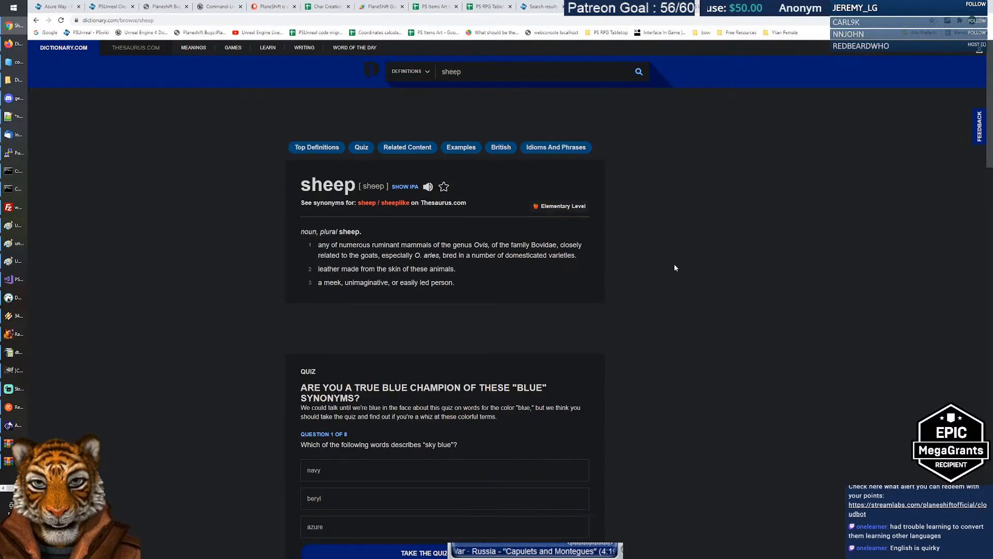
pyautogui.moveTo(300, 188); pyautogui.dragTo(347, 190)
pyautogui.click(353, 192)
pyautogui.click(347, 189)
# Look up "ship" and "ships" in the dictionary and read through the resulting entry.
pyautogui.doubleClick(468, 72)
pyautogui.write('ship')
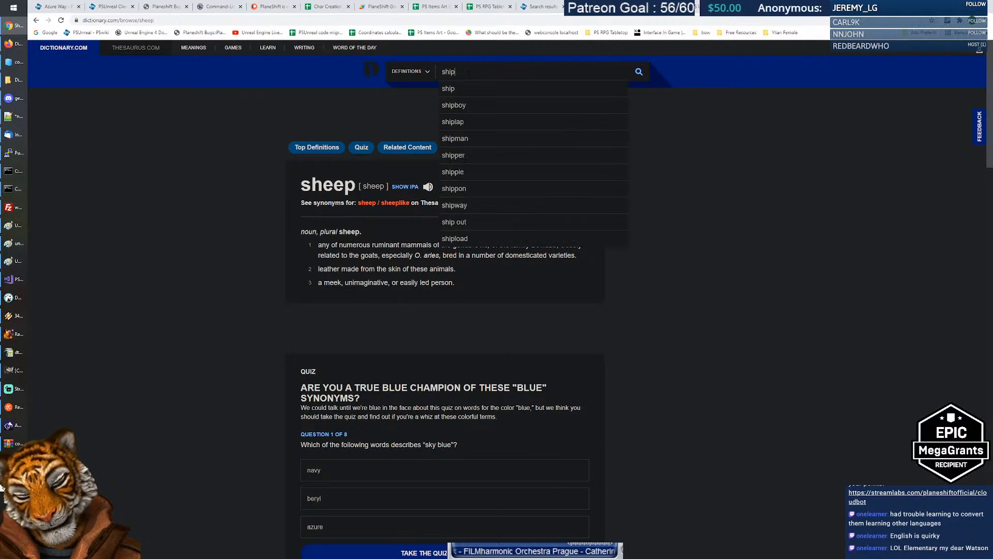
pyautogui.press('Return')
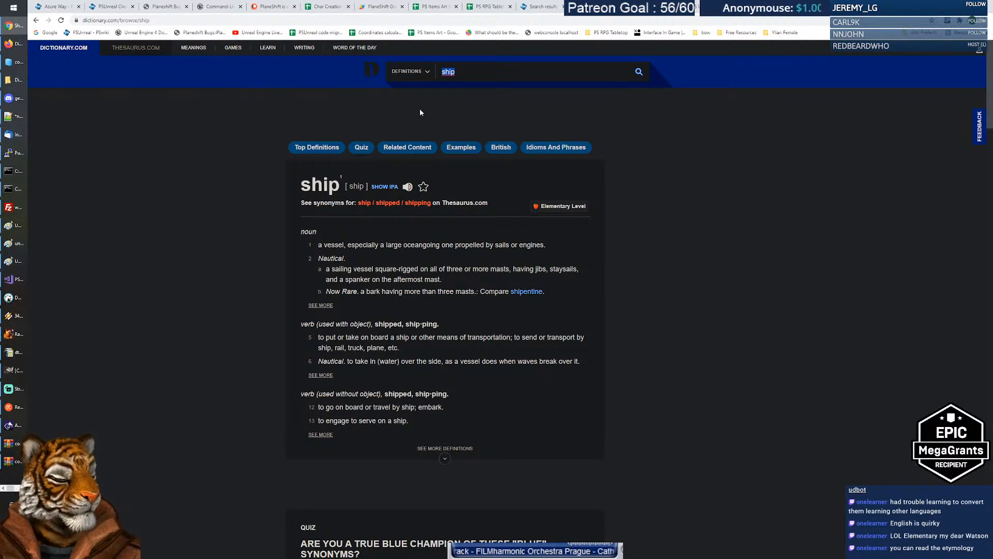
pyautogui.click(479, 75)
pyautogui.write('s')
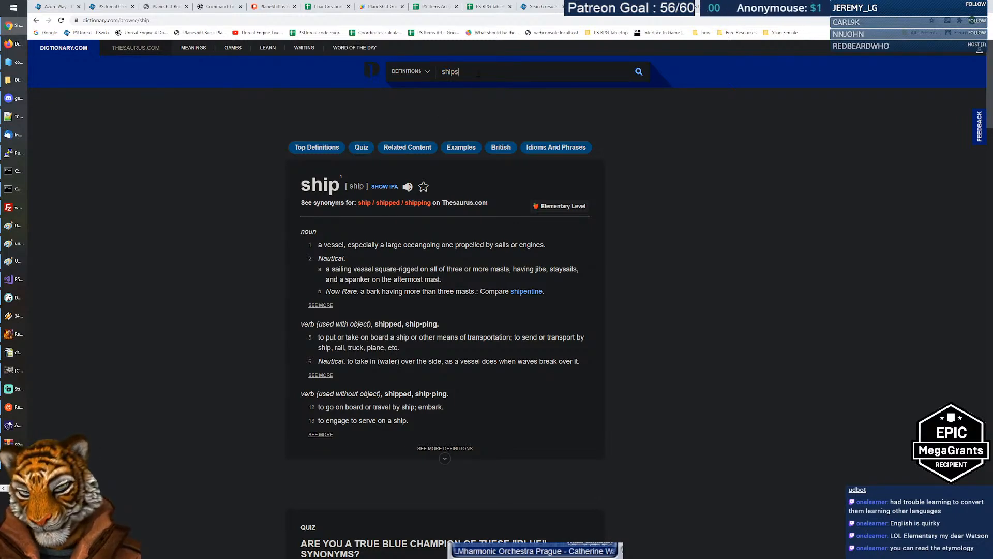
pyautogui.press('Return')
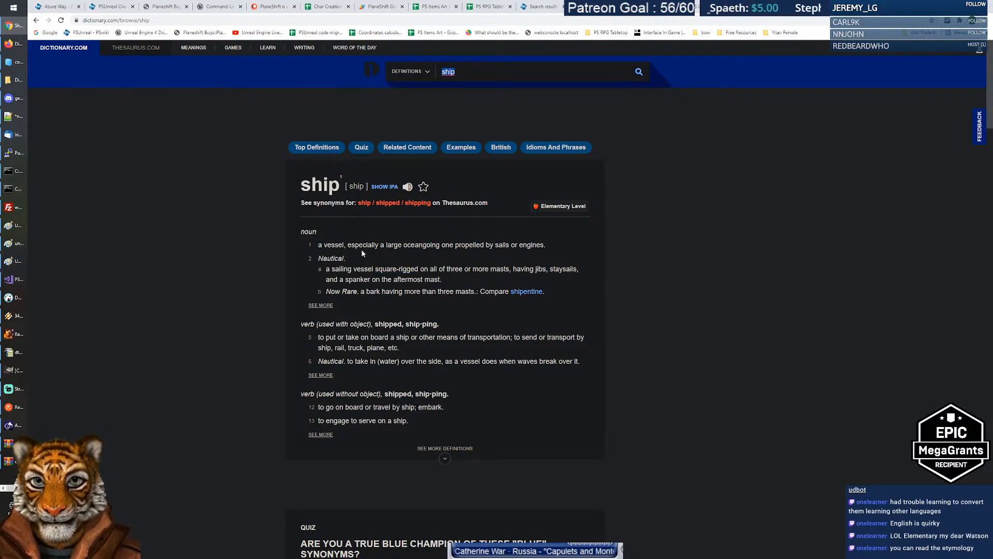
pyautogui.scroll(-3, 379, 256)
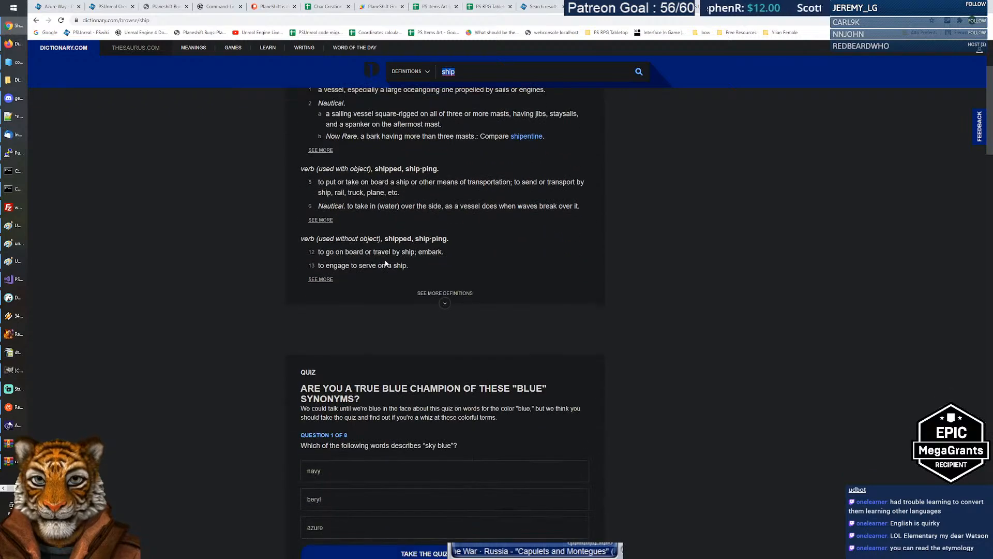
pyautogui.scroll(-5, 385, 280)
pyautogui.scroll(8, 381, 280)
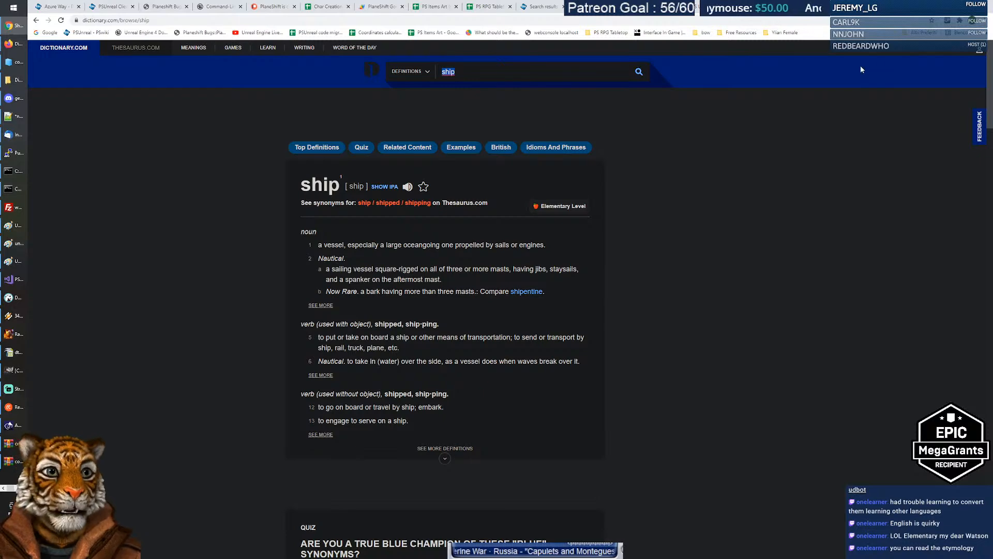
# Close the dictionary page and the karate teaching article to get back to the "karate moves" image results.
pyautogui.hotkey('ctrl', 'w')
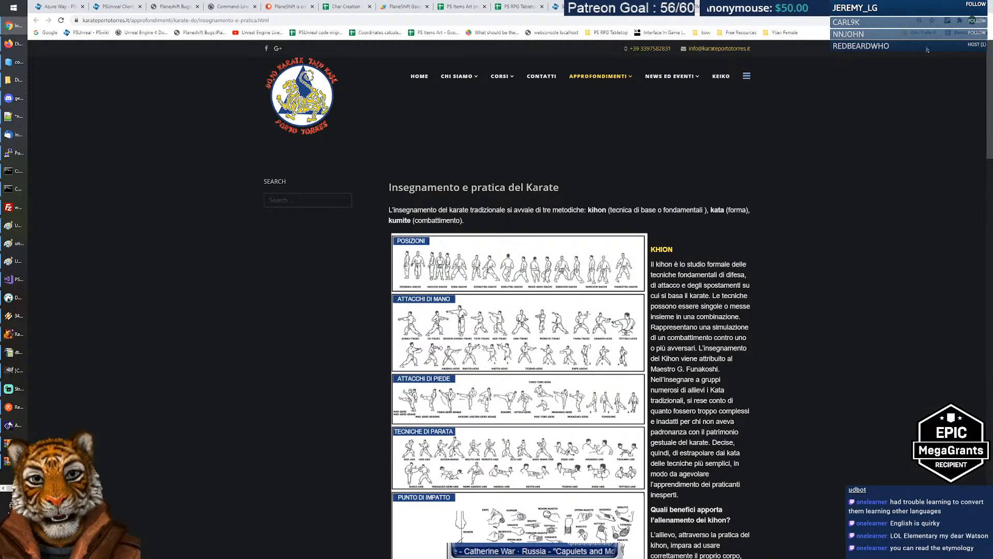
pyautogui.hotkey('ctrl', 'w')
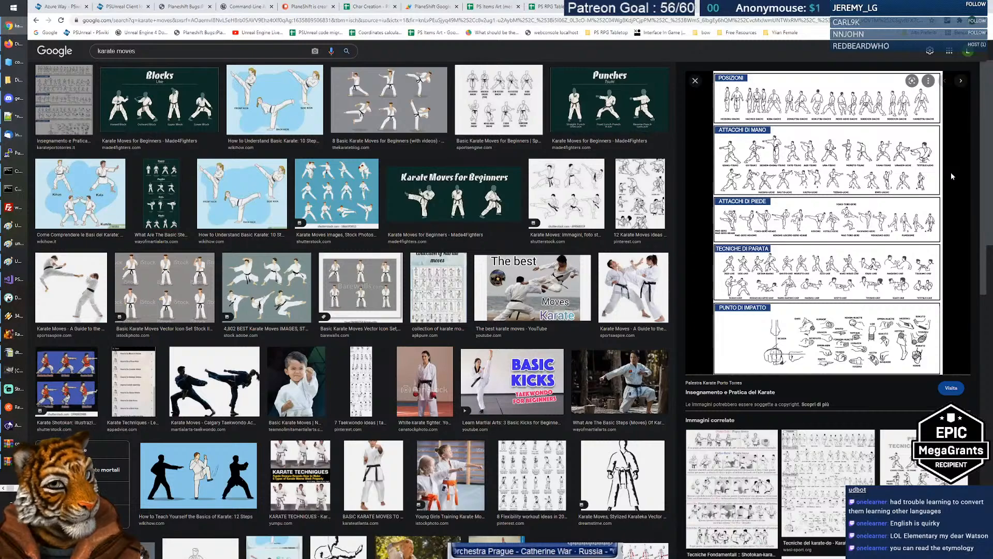
# Leave the karate image results and go back to the PS Unreal Talents spreadsheet.
pyautogui.hotkey('alt', 'Tab')
pyautogui.hotkey('alt', 'Tab')
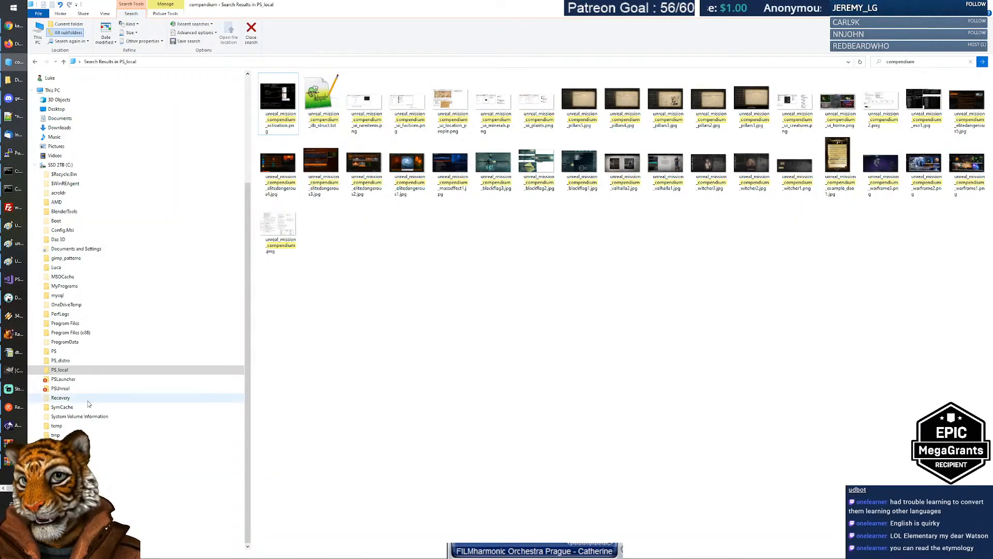
pyautogui.click(17, 27)
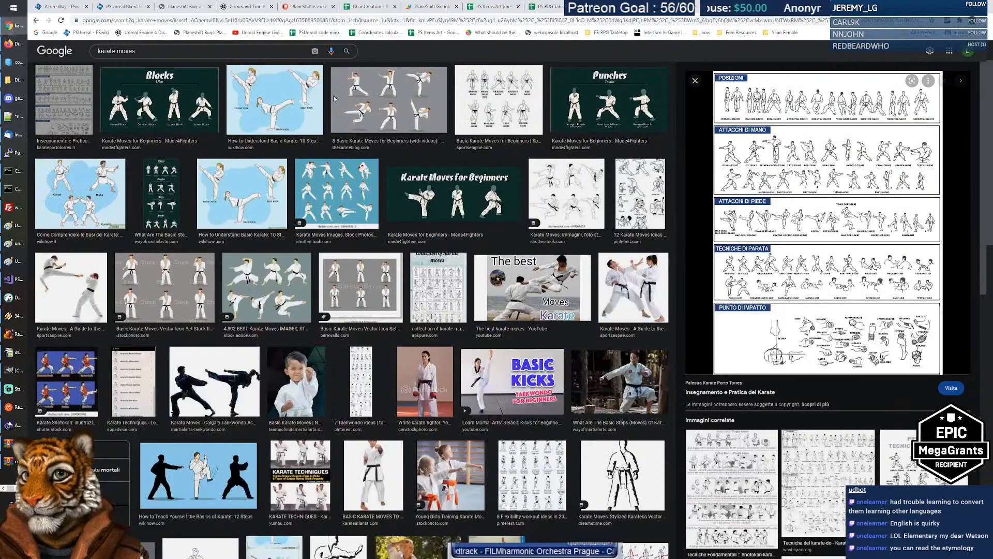
pyautogui.click(367, 6)
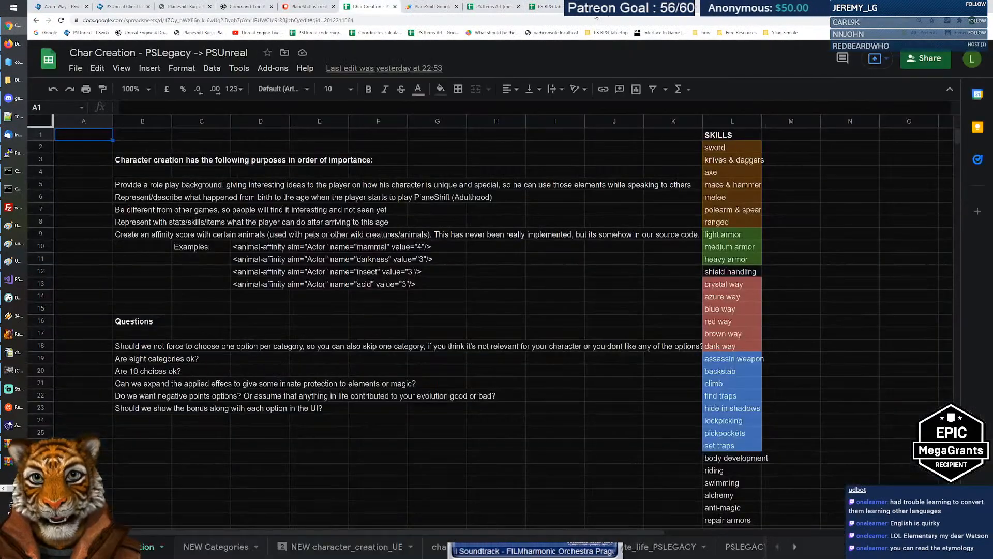
pyautogui.click(546, 7)
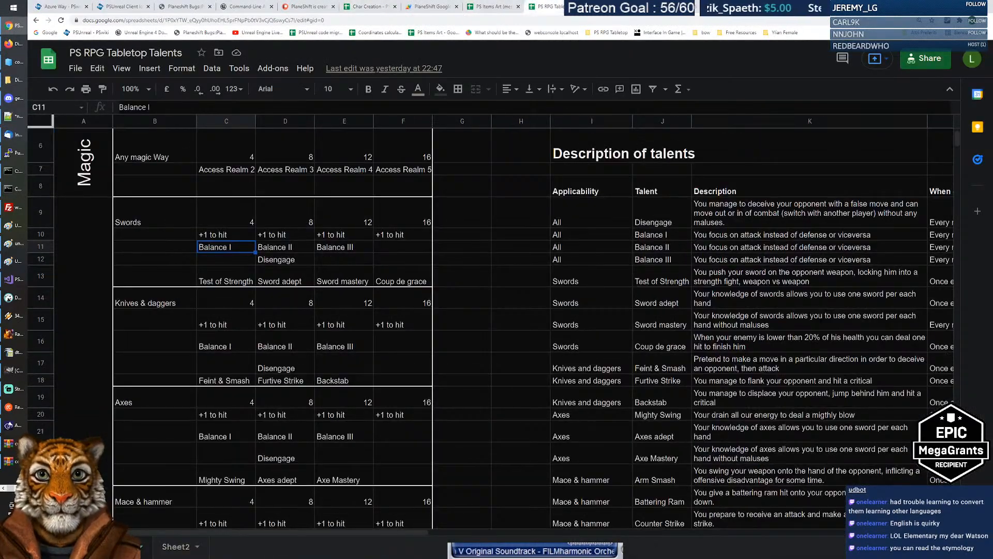
pyautogui.hotkey('ctrl', 'Tab')
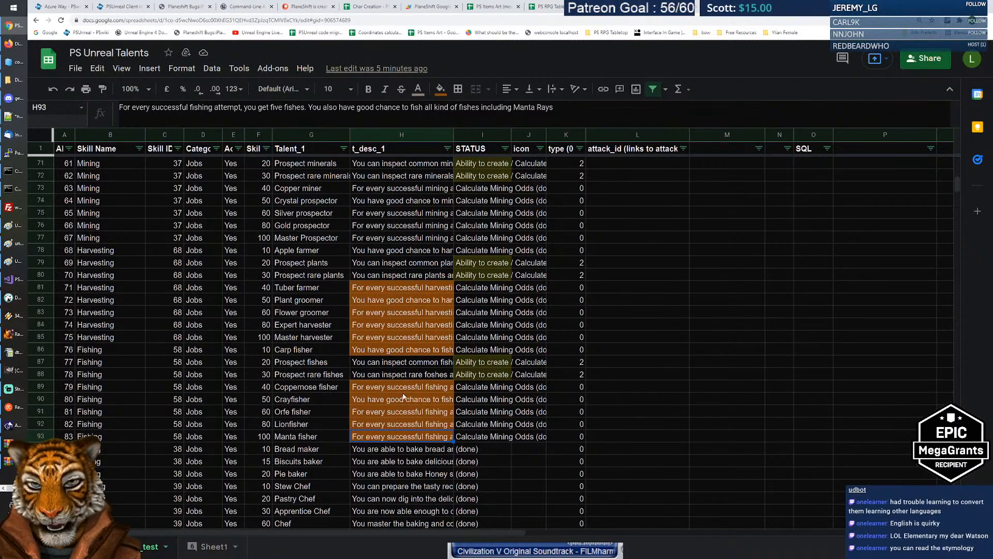
# Read the Master Prospector mining description and look over the flagged harvesting and fishing descriptions.
pyautogui.scroll(2, 438, 330)
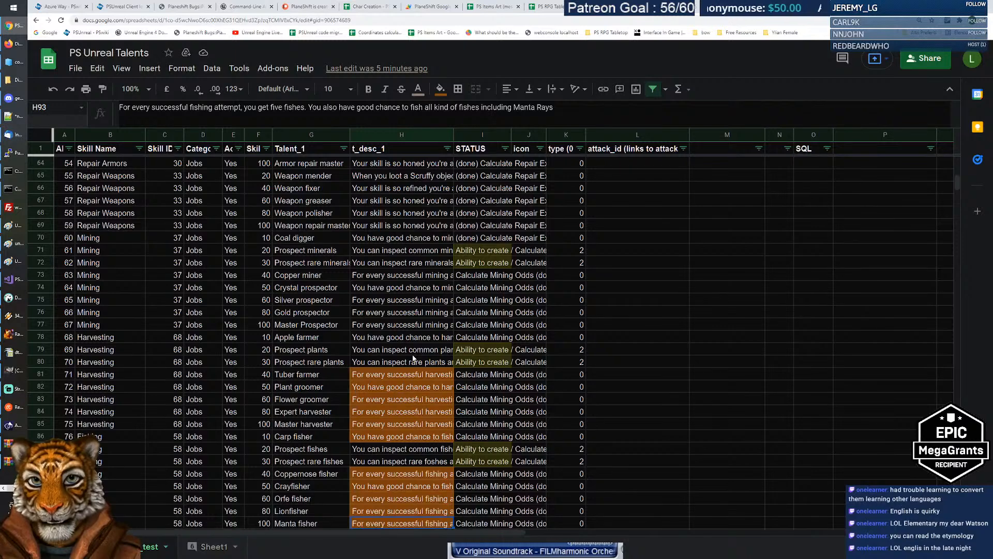
pyautogui.scroll(-3, 413, 358)
pyautogui.scroll(2, 412, 354)
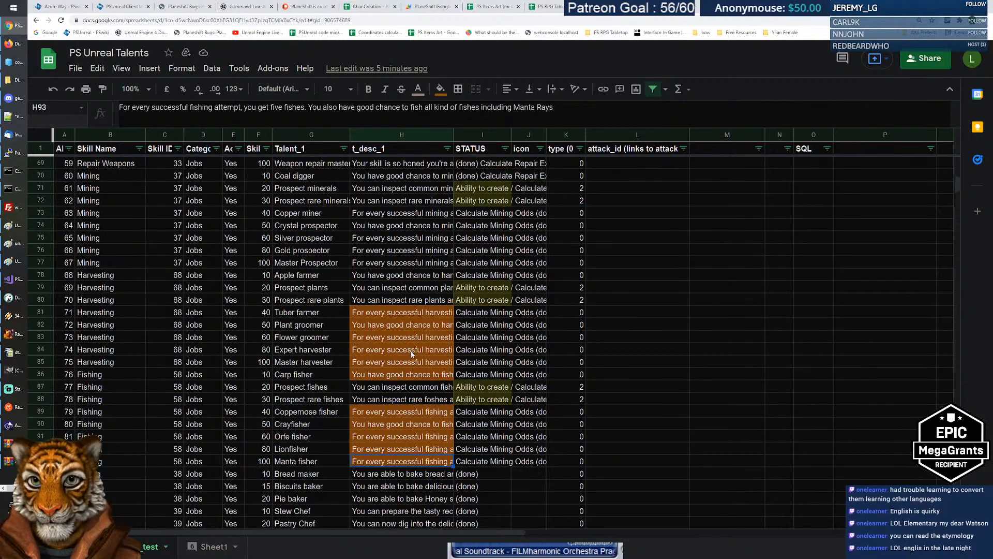
pyautogui.click(394, 267)
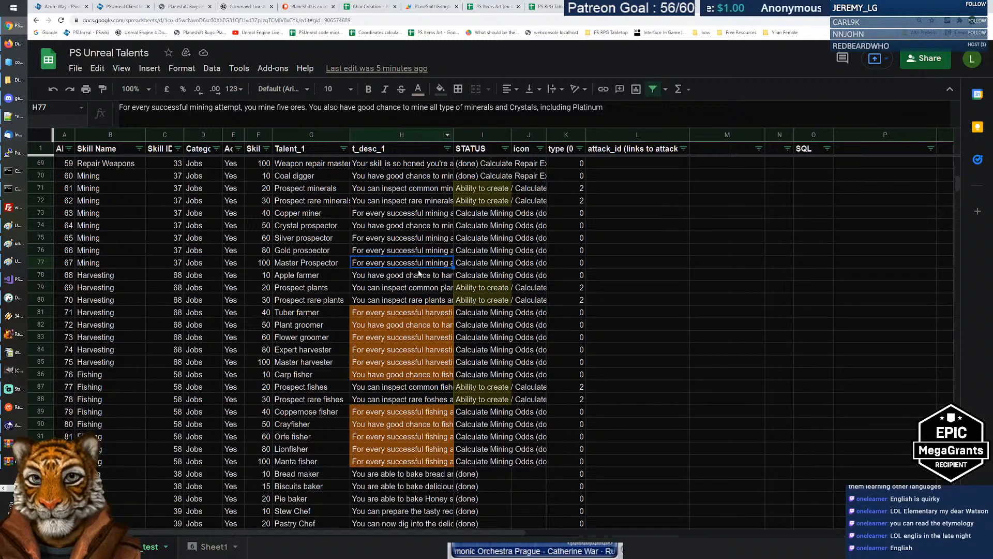
pyautogui.scroll(-2, 419, 274)
pyautogui.scroll(-3, 417, 321)
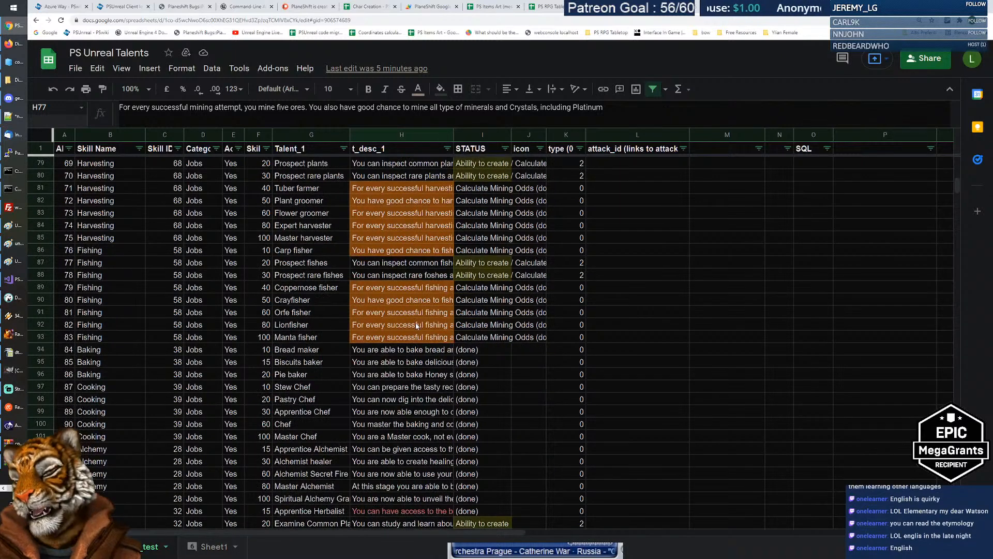
# Read the descriptions of the three Baking talents in rows 94 to 96.
pyautogui.click(384, 329)
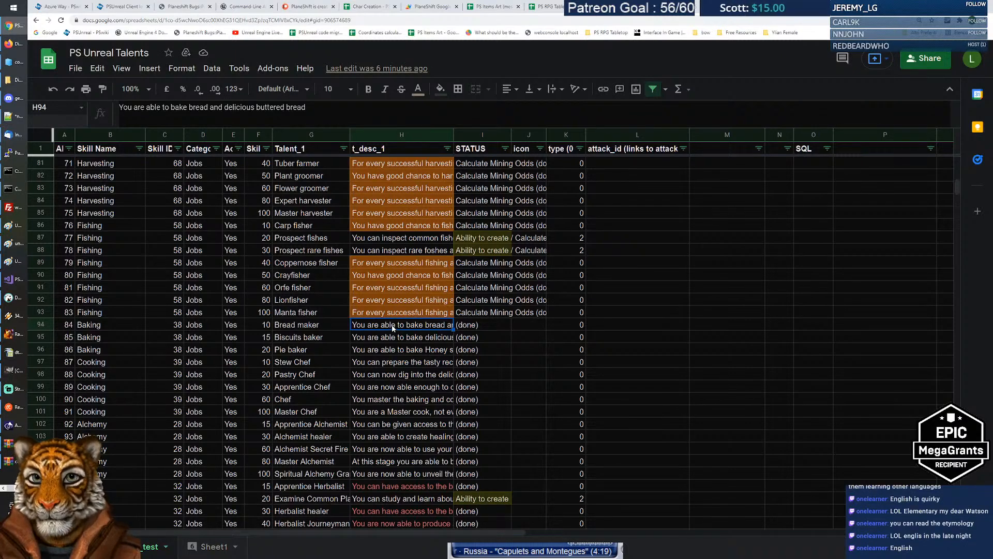
pyautogui.click(390, 336)
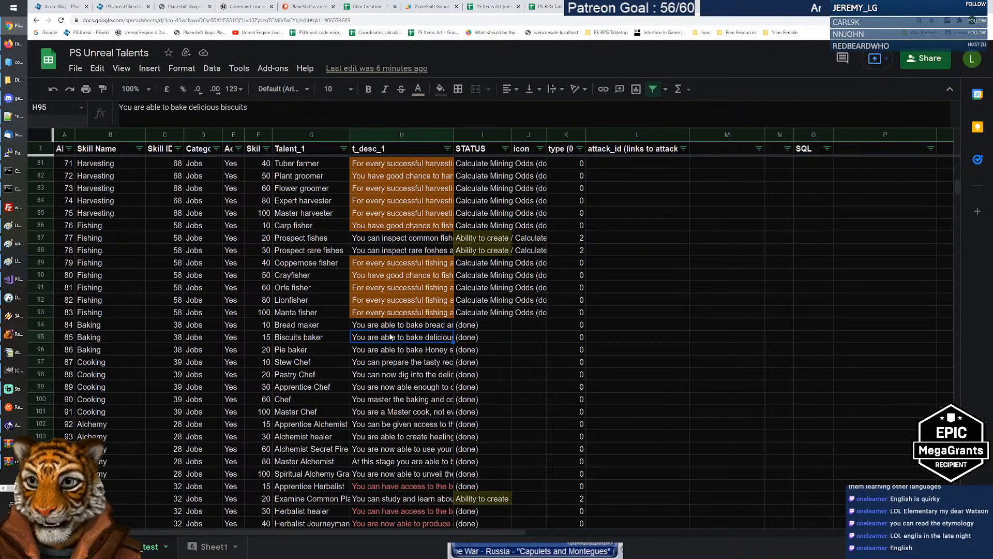
pyautogui.click(387, 349)
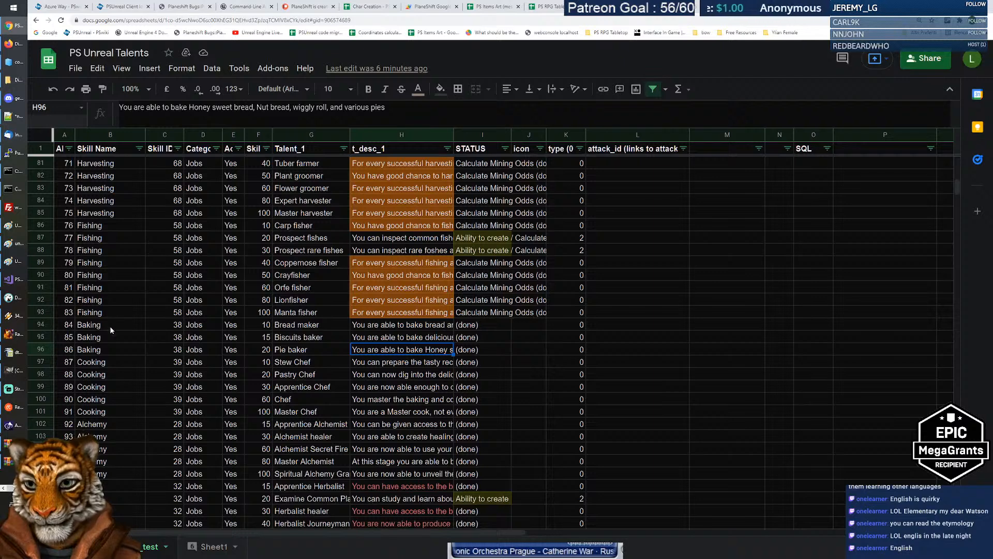
pyautogui.moveTo(120, 324); pyautogui.dragTo(123, 344)
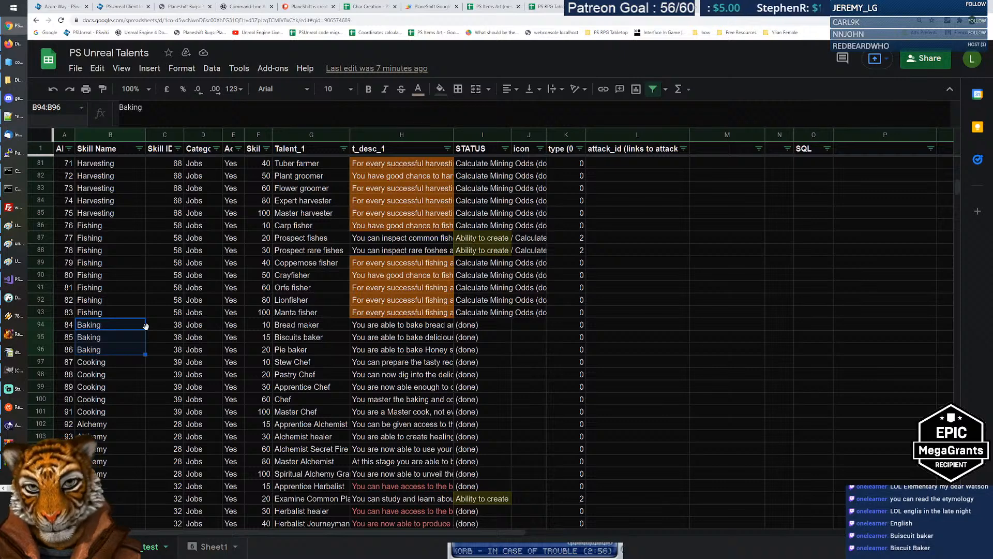
# Rename the second Baking talent in cell G95 to "Biscuit baker".
pyautogui.click(318, 341)
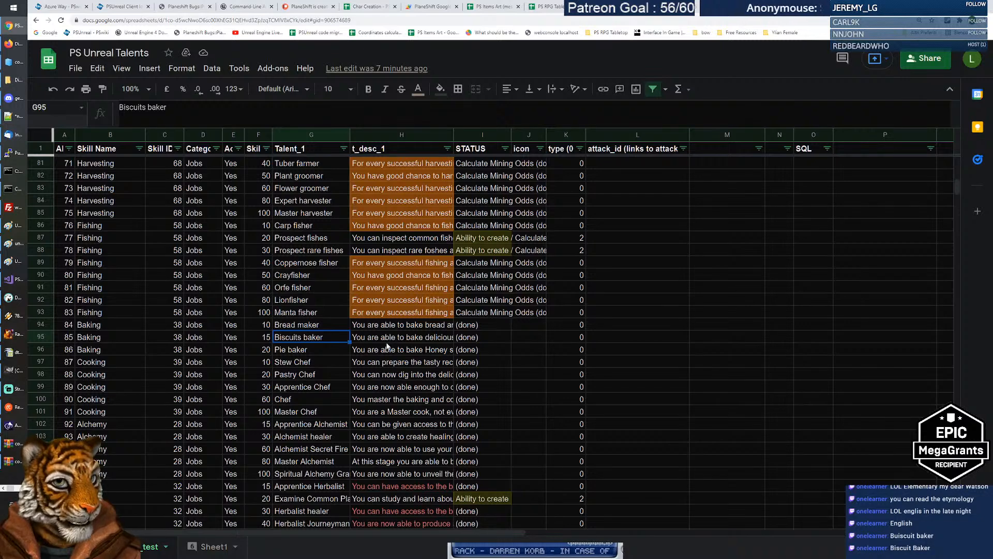
pyautogui.doubleClick(285, 341)
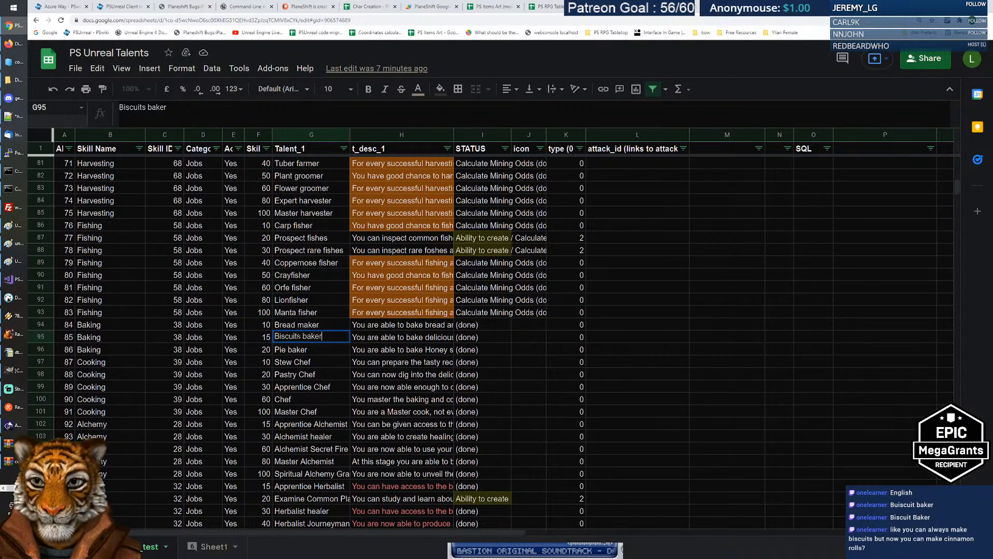
pyautogui.click(301, 336)
pyautogui.press('BackSpace')
pyautogui.press('Return')
pyautogui.press('Up')
pyautogui.press('Down')
pyautogui.press('Right')
pyautogui.press('Up')
pyautogui.press('Left')
pyautogui.press('Right')
pyautogui.press('Down')
pyautogui.press('Left')
pyautogui.press('Up')
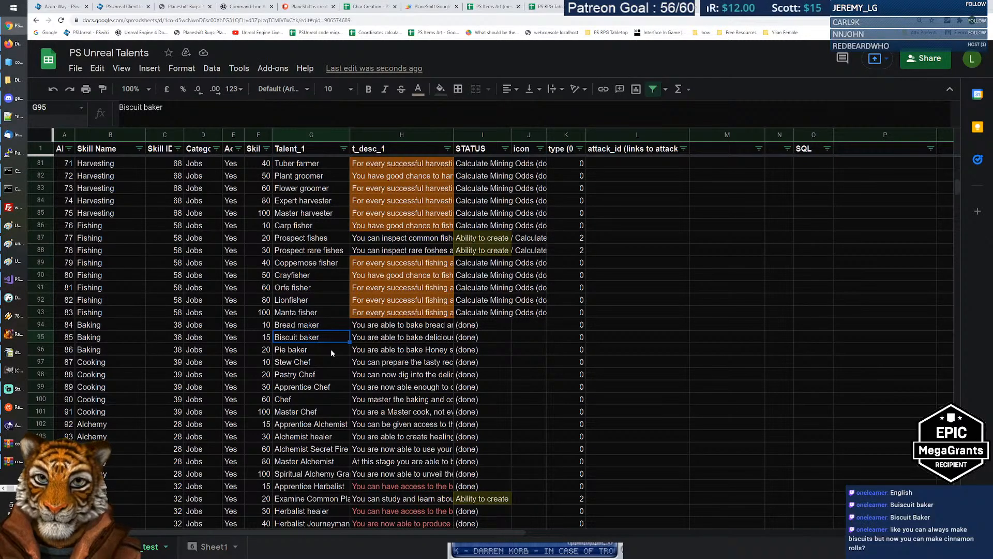
# Check the Baking descriptions in H94:H96 and the Ideas entry for Baking on Sheet1.
pyautogui.moveTo(398, 327); pyautogui.dragTo(394, 352)
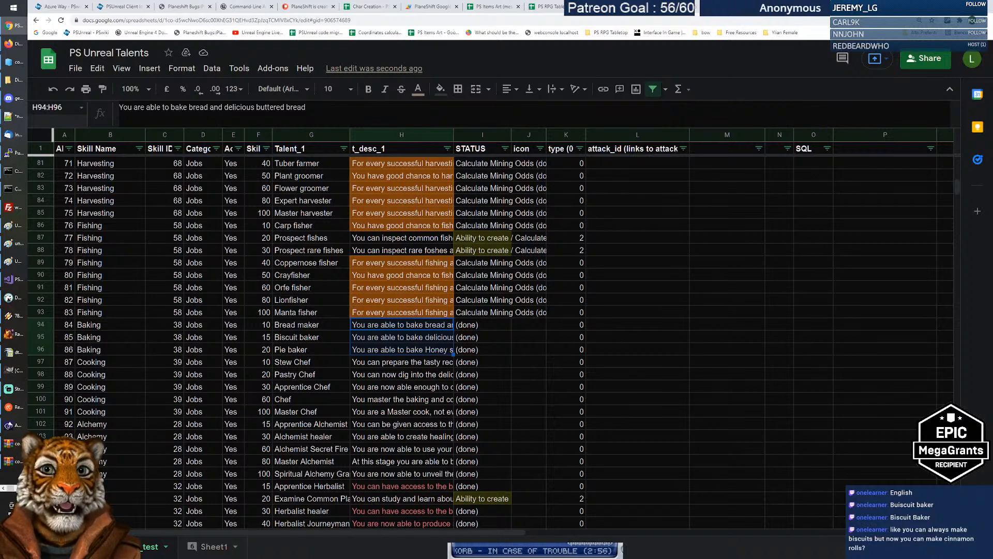
pyautogui.click(209, 549)
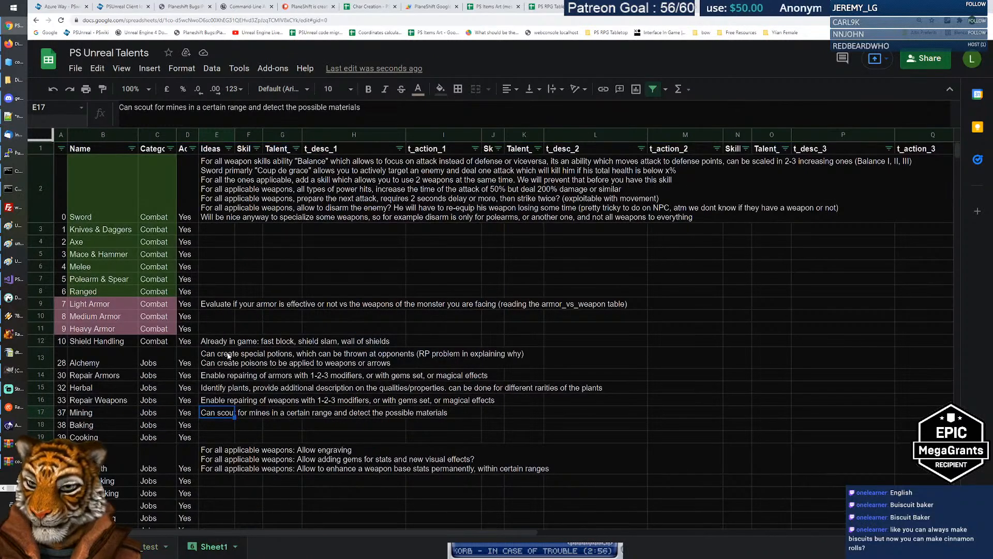
pyautogui.click(216, 437)
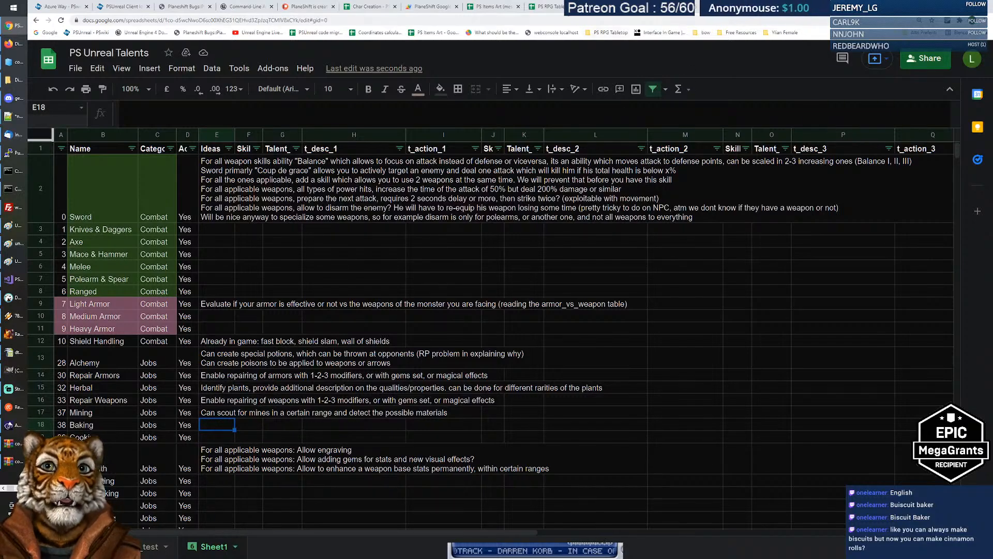
# Look through the weapon, armor and job talents in the PS RPG Tabletop Talents spreadsheet, down to the Cook entry.
pyautogui.click(547, 7)
pyautogui.scroll(-15, 449, 265)
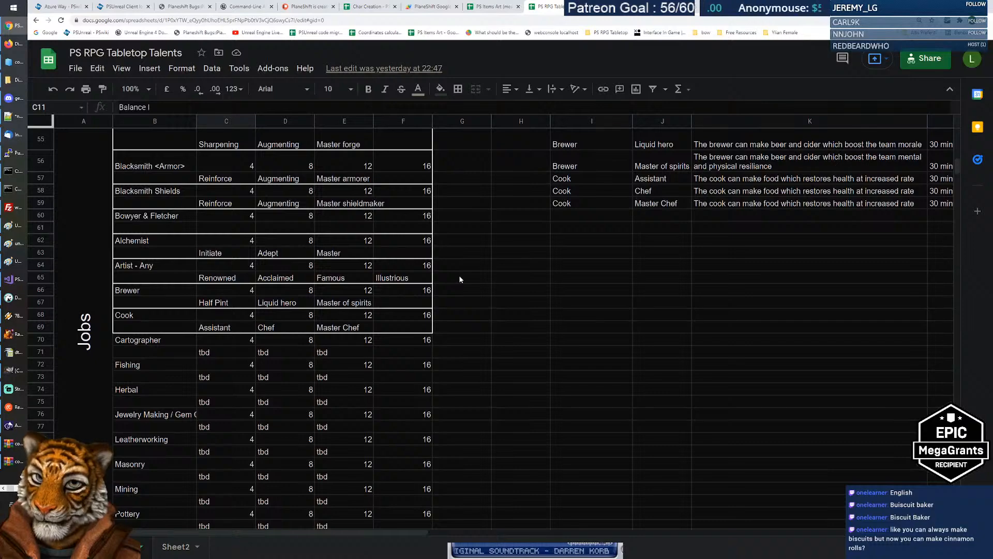
pyautogui.scroll(-4, 471, 279)
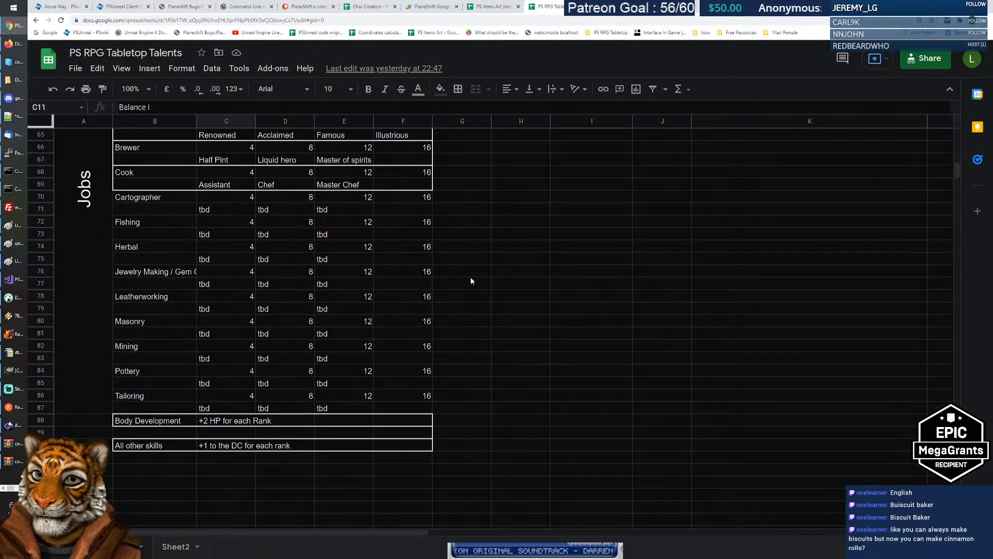
pyautogui.scroll(6, 285, 300)
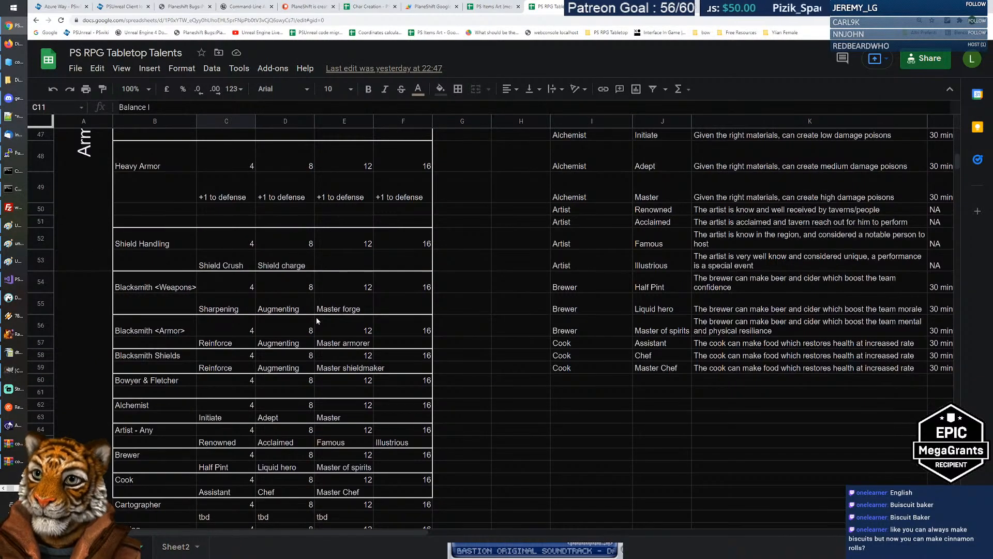
pyautogui.scroll(12, 317, 321)
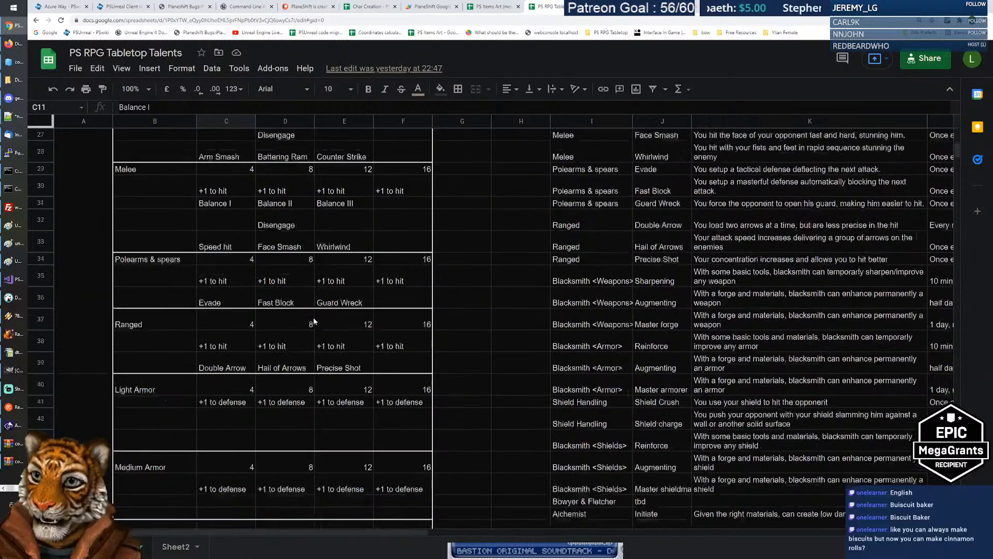
pyautogui.scroll(5, 313, 321)
pyautogui.scroll(-14, 311, 318)
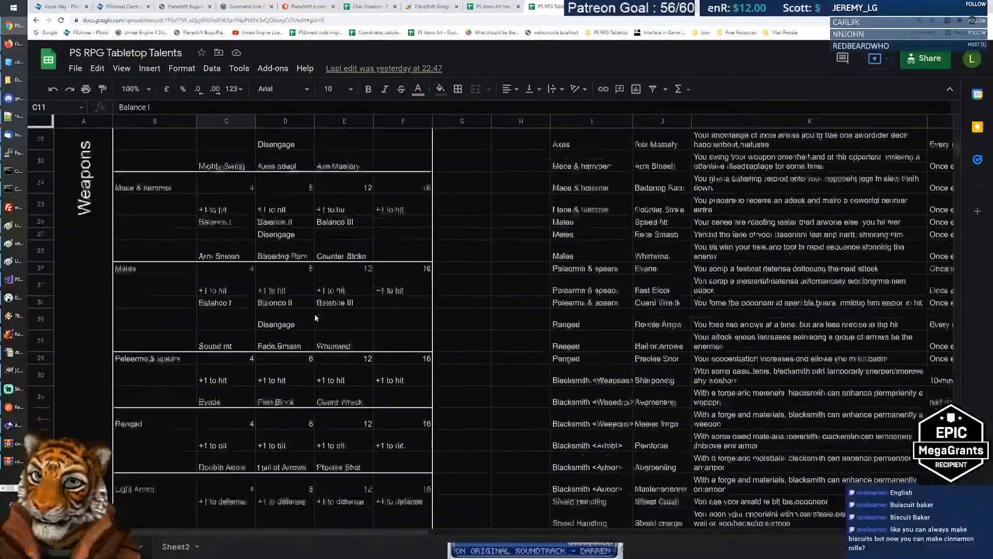
pyautogui.scroll(-4, 315, 318)
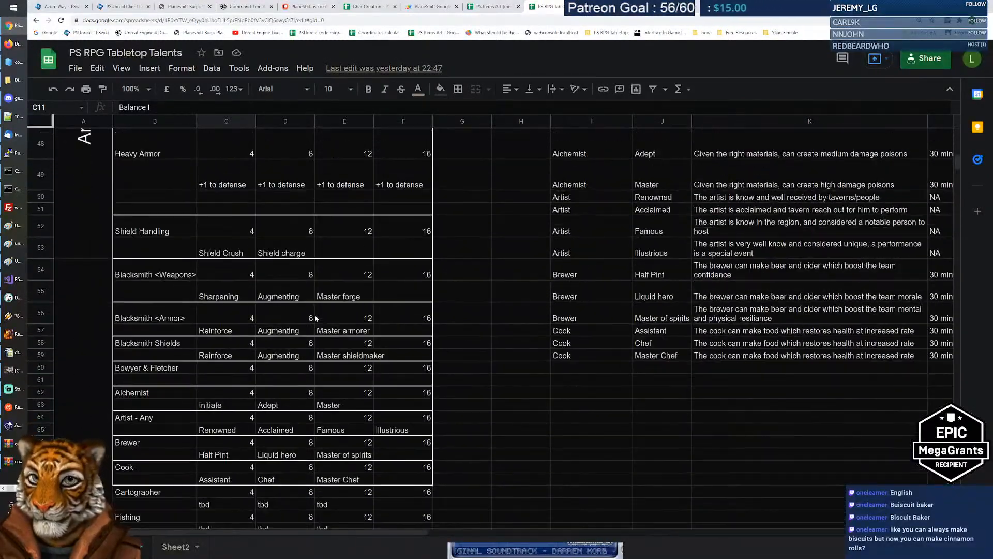
pyautogui.scroll(-1, 315, 318)
pyautogui.scroll(-1, 315, 318)
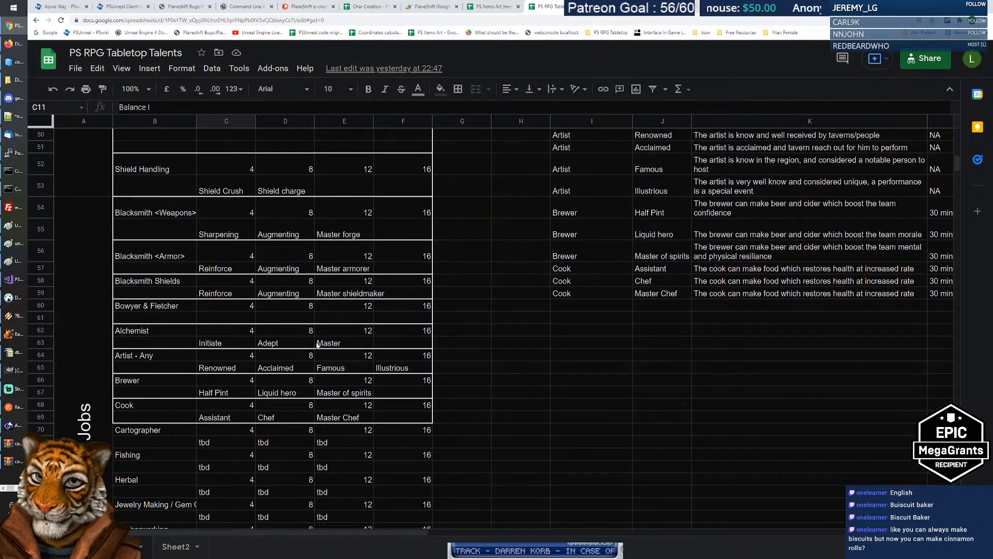
# Examine the Cook talents and compare the descriptions for Assistant, Chef and Master Chef.
pyautogui.click(282, 419)
pyautogui.click(355, 422)
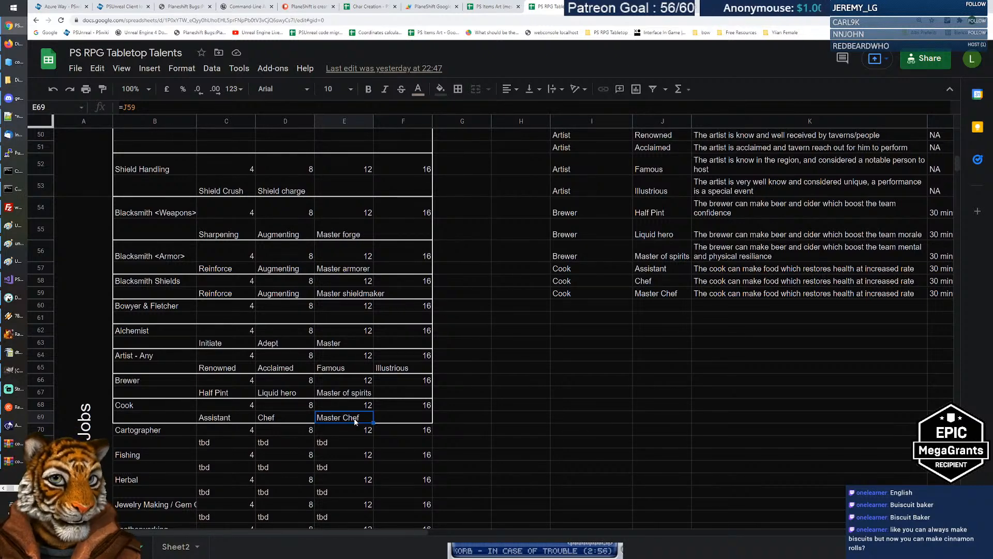
pyautogui.click(733, 273)
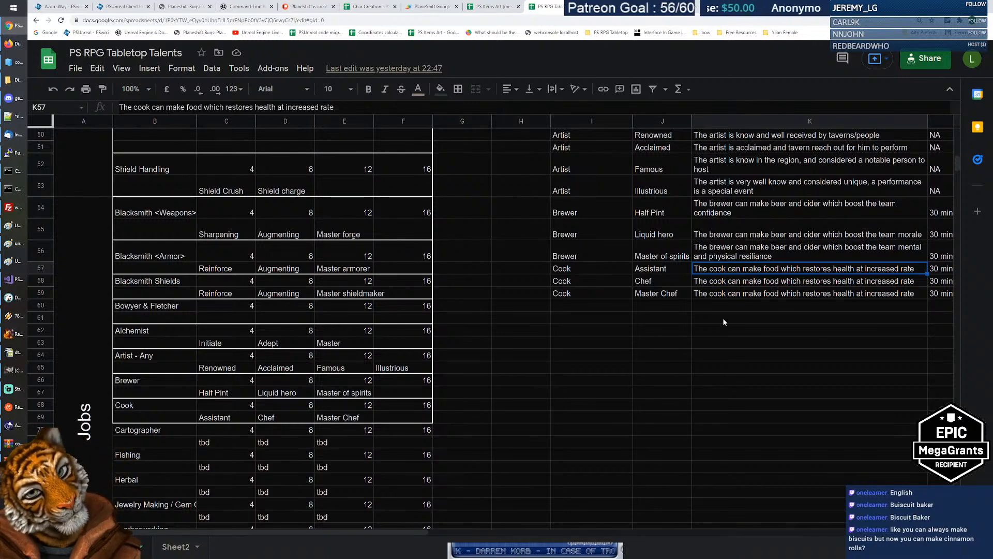
pyautogui.click(738, 282)
pyautogui.press('Up')
pyautogui.press('Down')
pyautogui.press('Down')
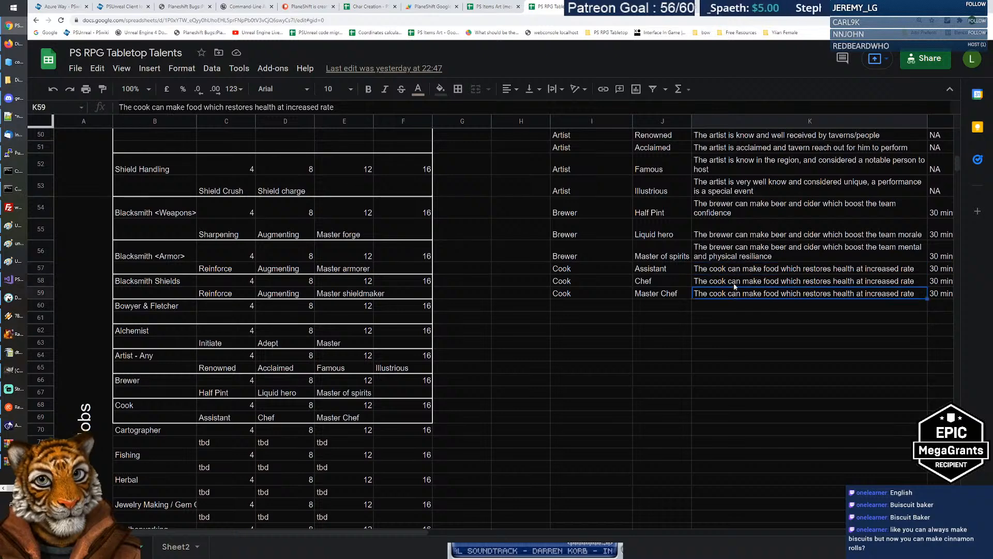
pyautogui.press('Up')
pyautogui.press('Up')
pyautogui.press('Down')
pyautogui.click(728, 270)
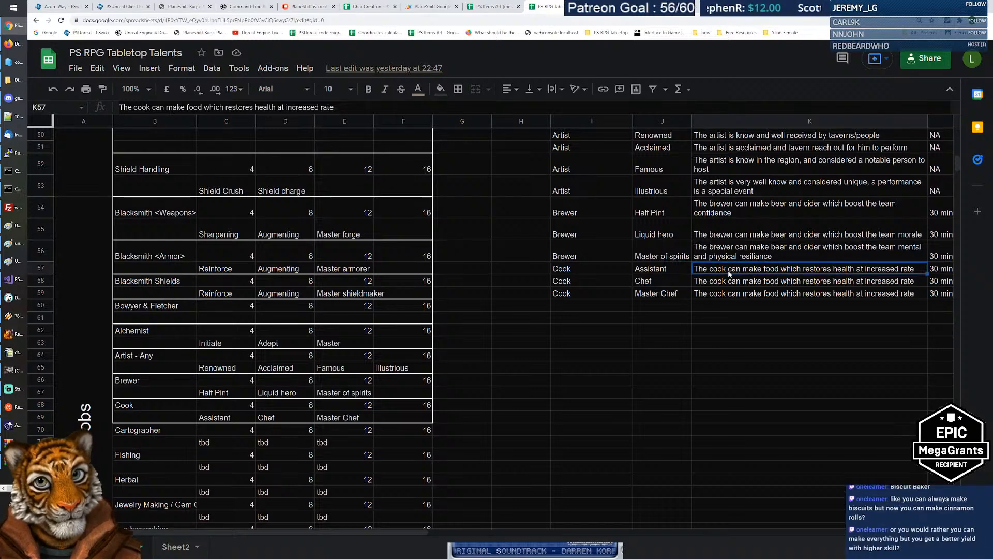
# Examine the Brewer talents Half Pint and Liquid hero, including the Liquid hero description.
pyautogui.click(724, 237)
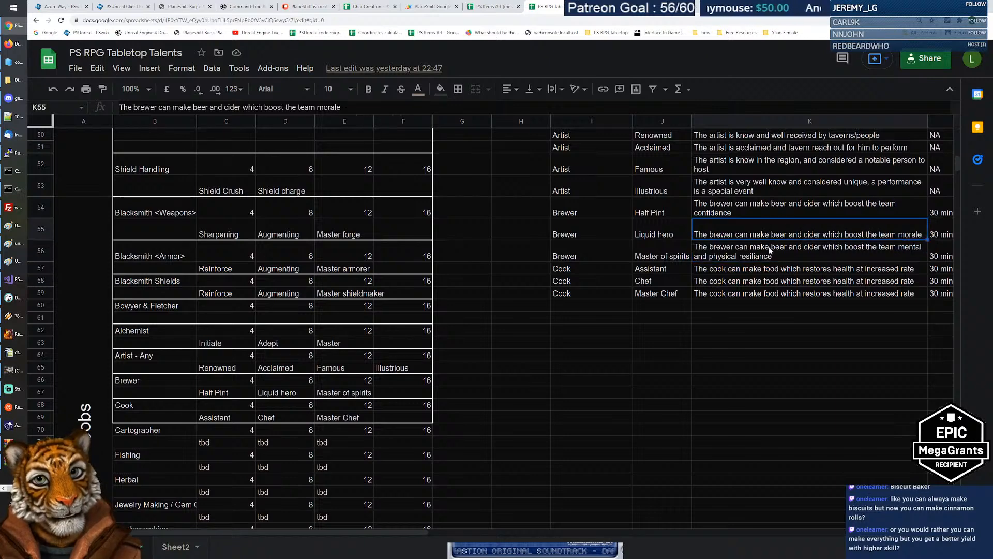
pyautogui.click(647, 235)
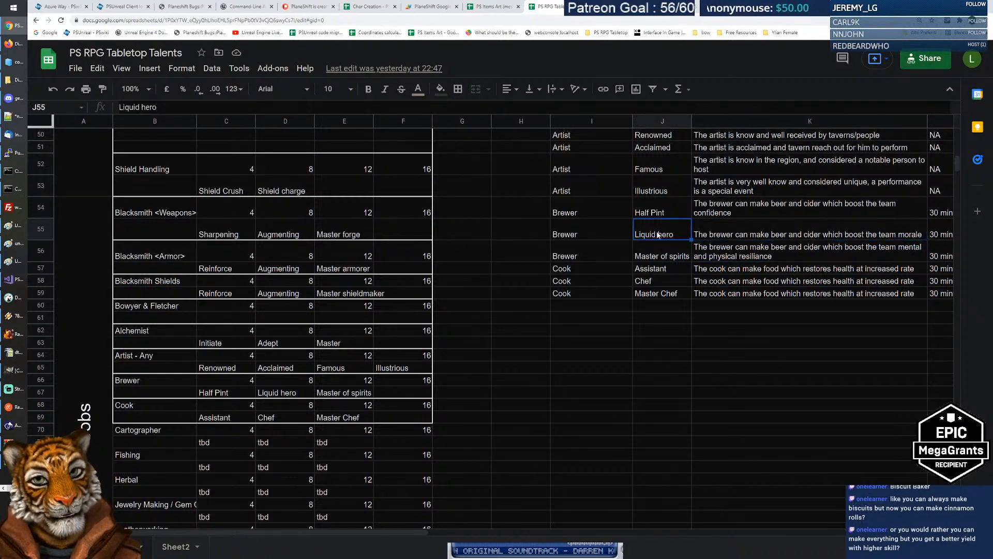
pyautogui.doubleClick(659, 238)
pyautogui.doubleClick(659, 239)
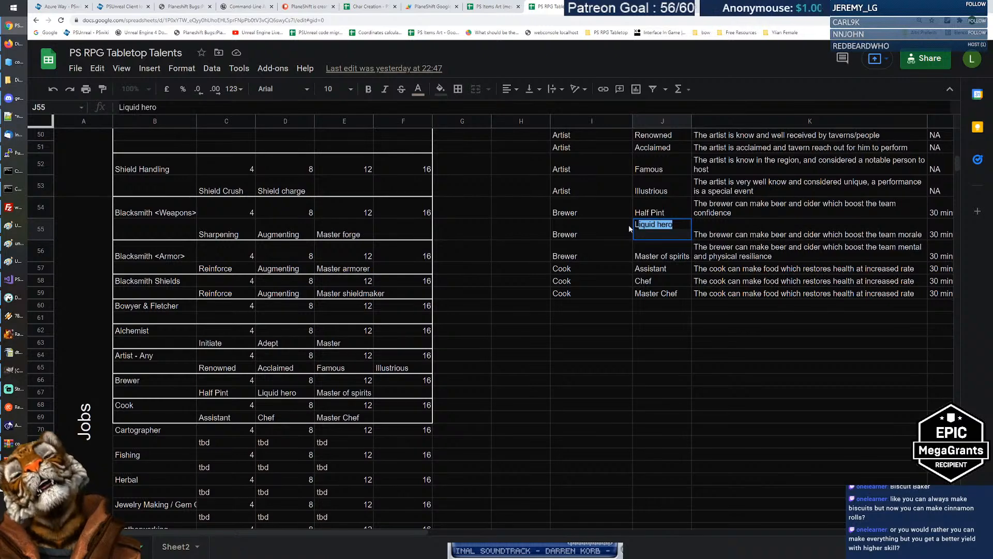
pyautogui.press('Escape')
pyautogui.click(666, 204)
pyautogui.press('Down')
pyautogui.click(667, 211)
pyautogui.click(664, 234)
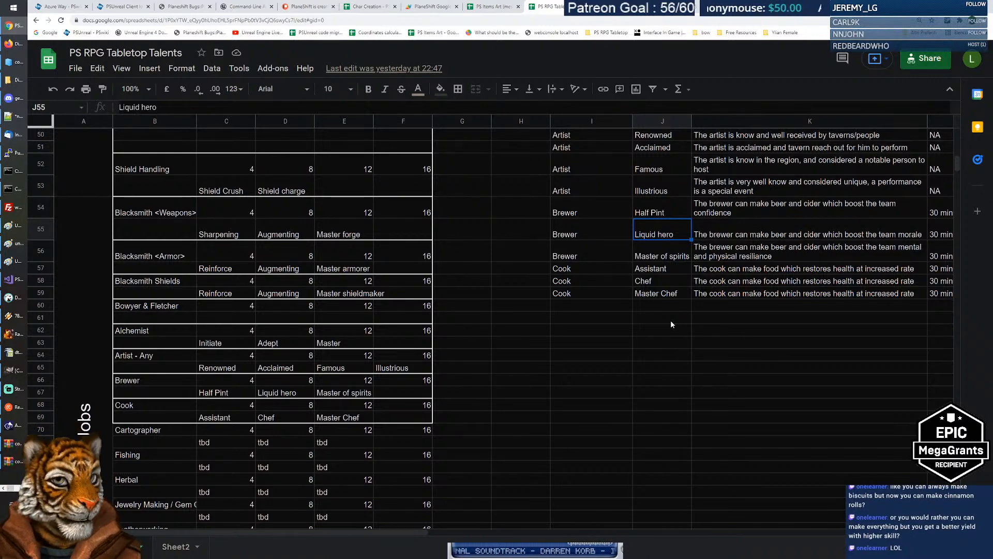
pyautogui.click(660, 213)
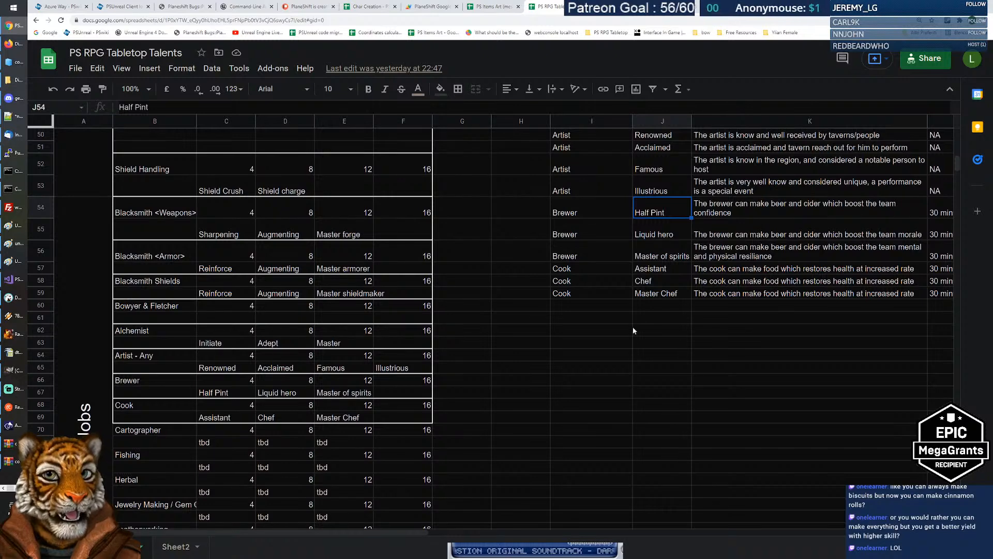
# Check the Brewer talent Master of spirits, and return to the Baking rows in the PS Unreal Talents spreadsheet.
pyautogui.click(665, 252)
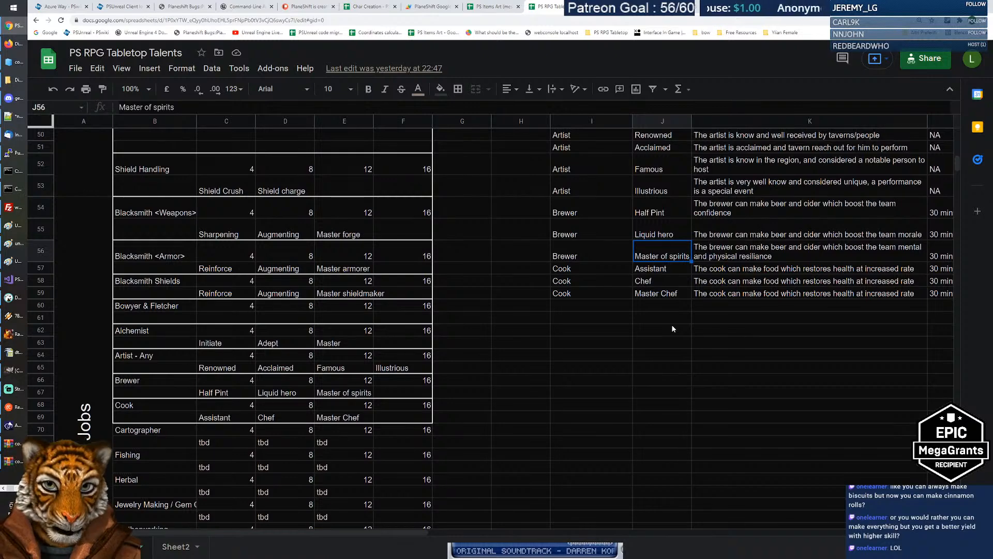
pyautogui.click(683, 310)
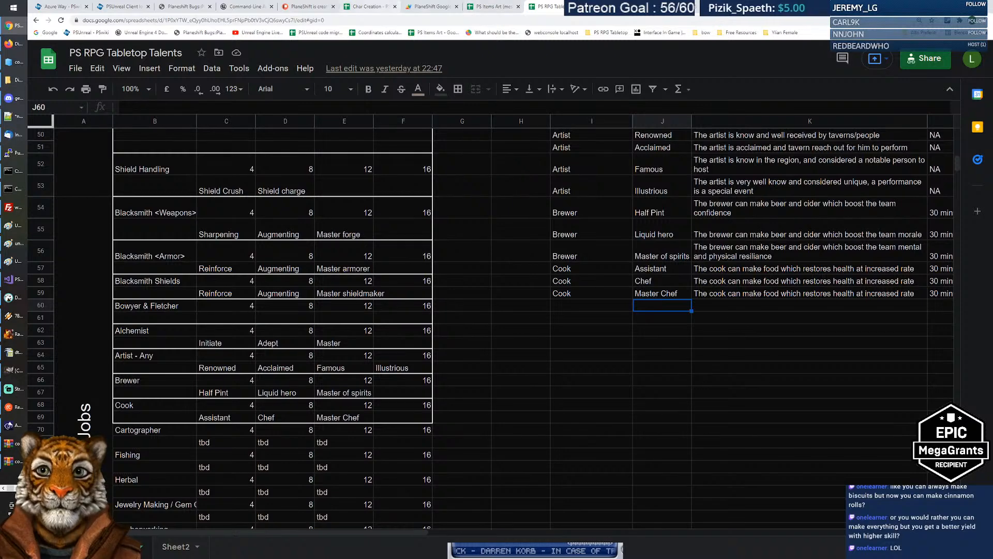
pyautogui.click(488, 7)
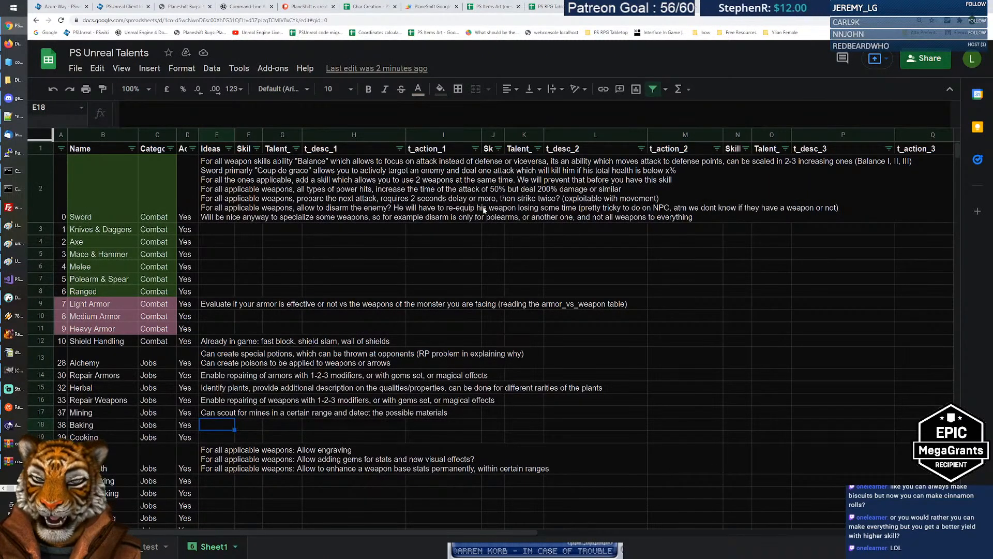
pyautogui.hotkey('ctrl', 'shift', 'pageup')
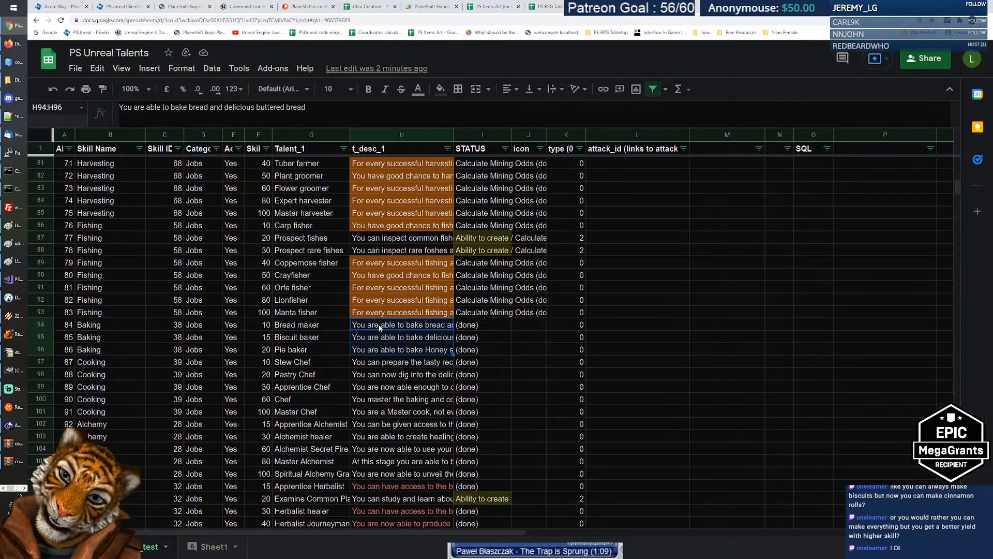
# Check the STATUS entries of the Baking talents and the Bread maker talent's skill level and description.
pyautogui.moveTo(479, 326); pyautogui.dragTo(479, 351)
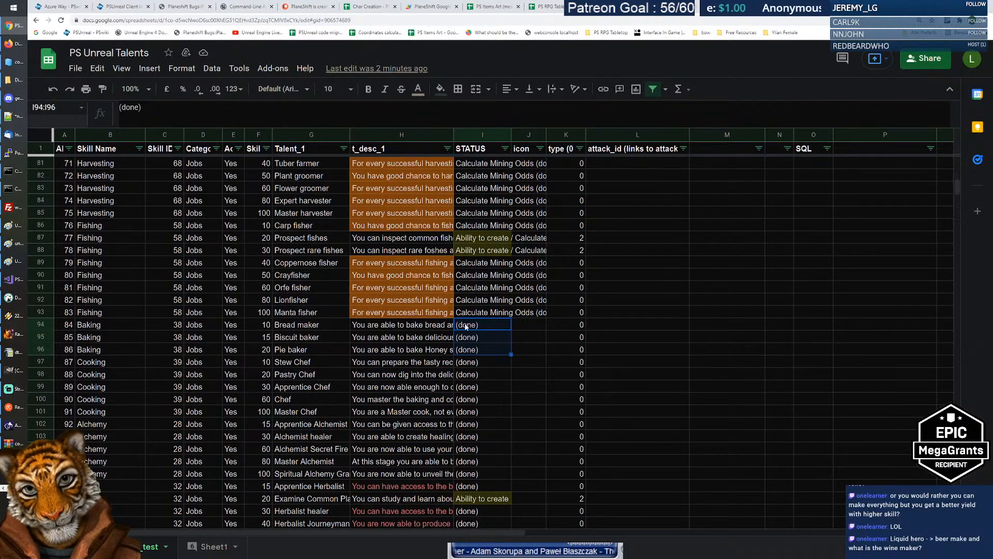
pyautogui.click(481, 349)
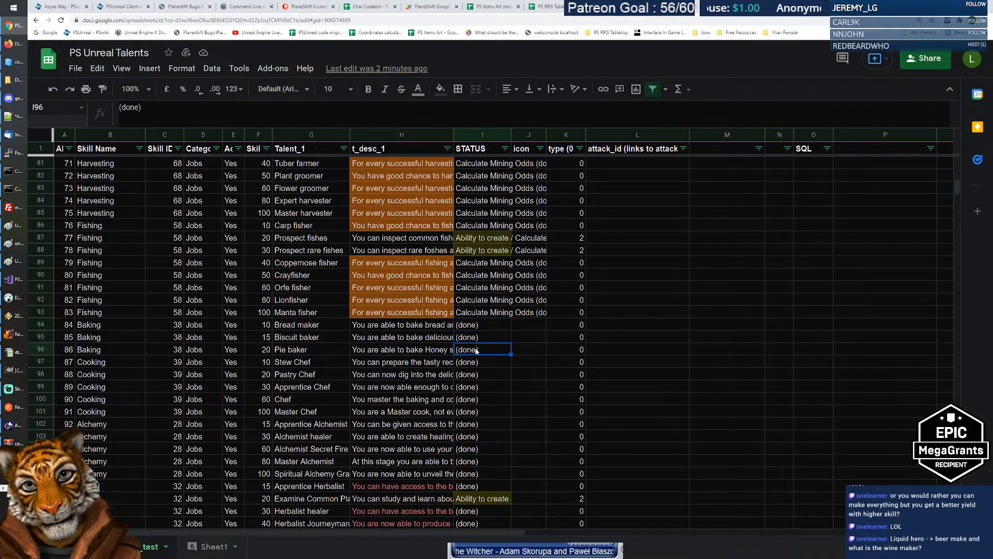
pyautogui.click(415, 327)
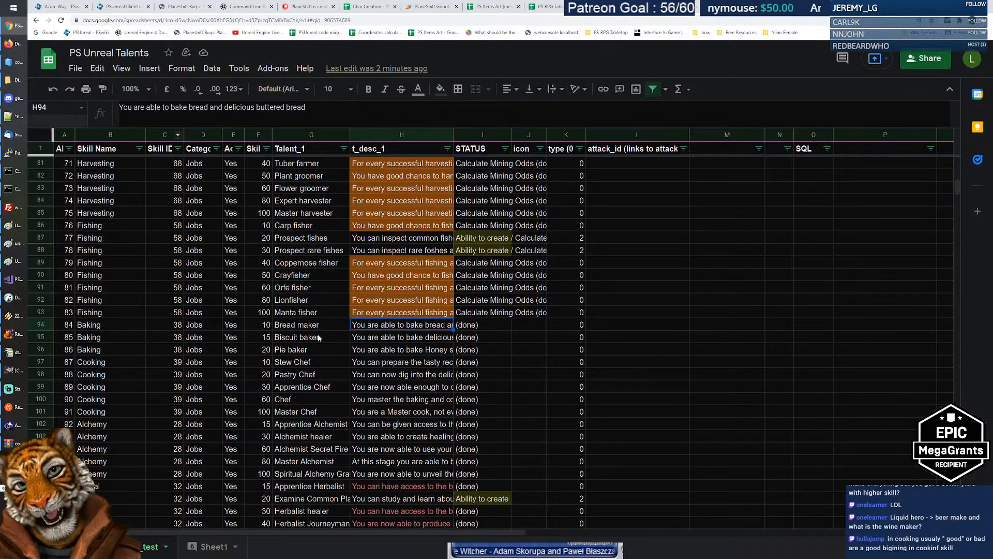
pyautogui.click(261, 326)
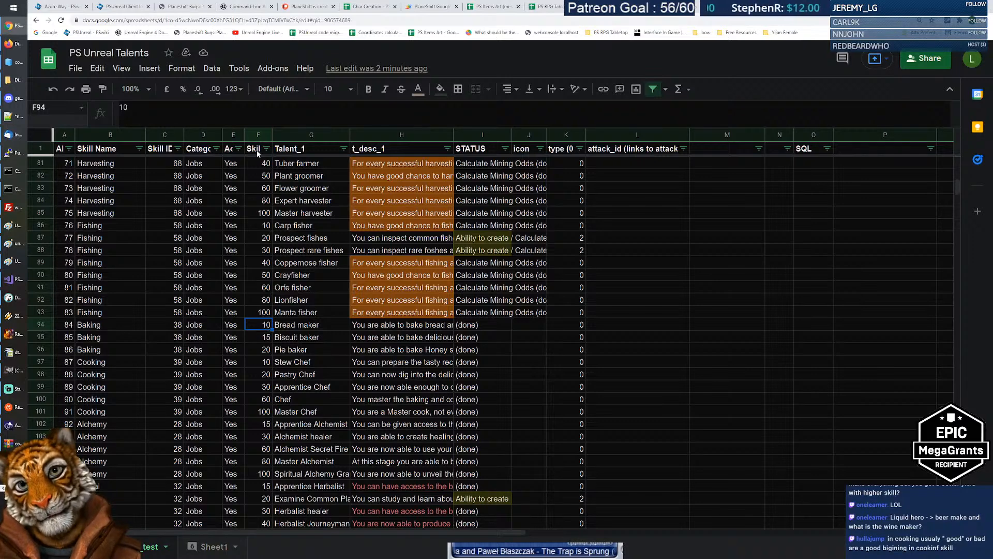
pyautogui.click(394, 326)
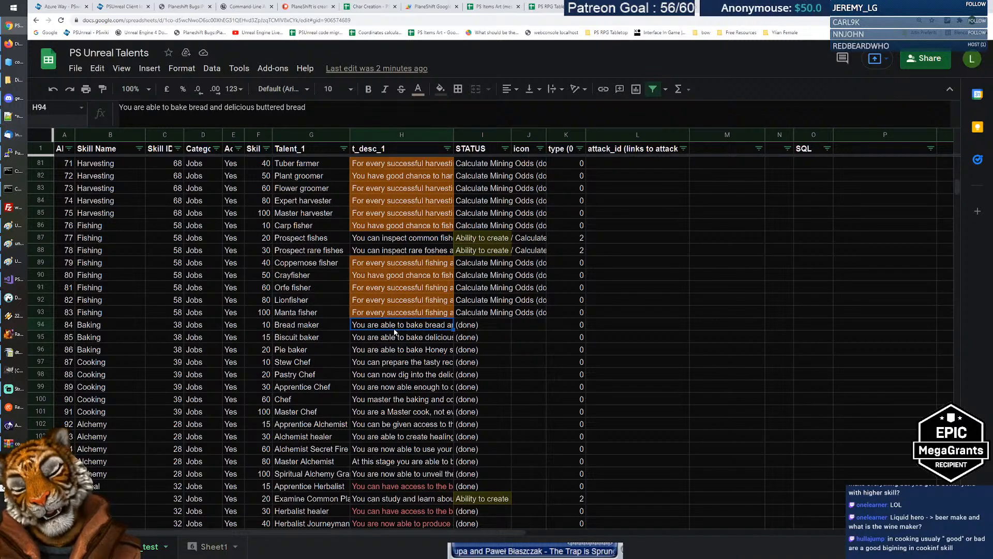
pyautogui.click(270, 326)
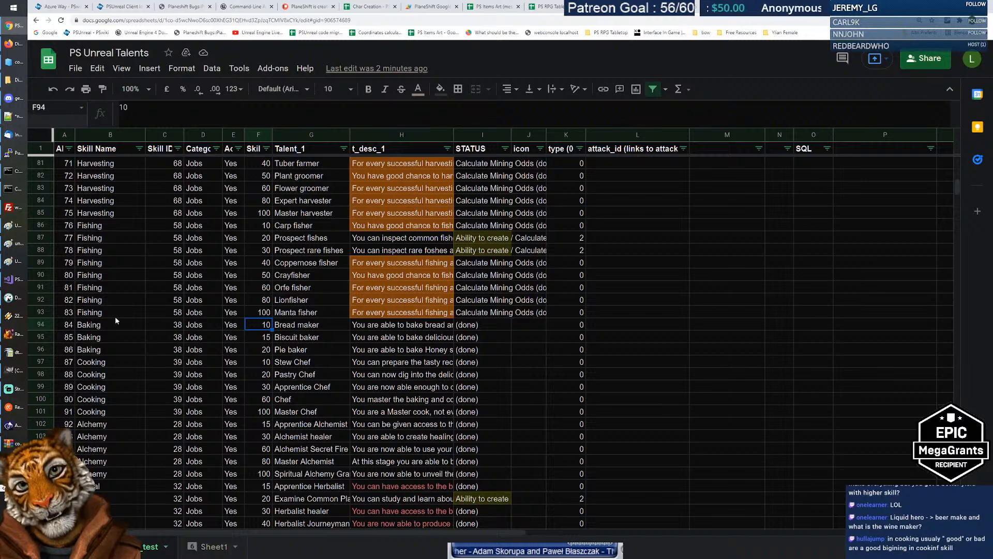
pyautogui.click(391, 326)
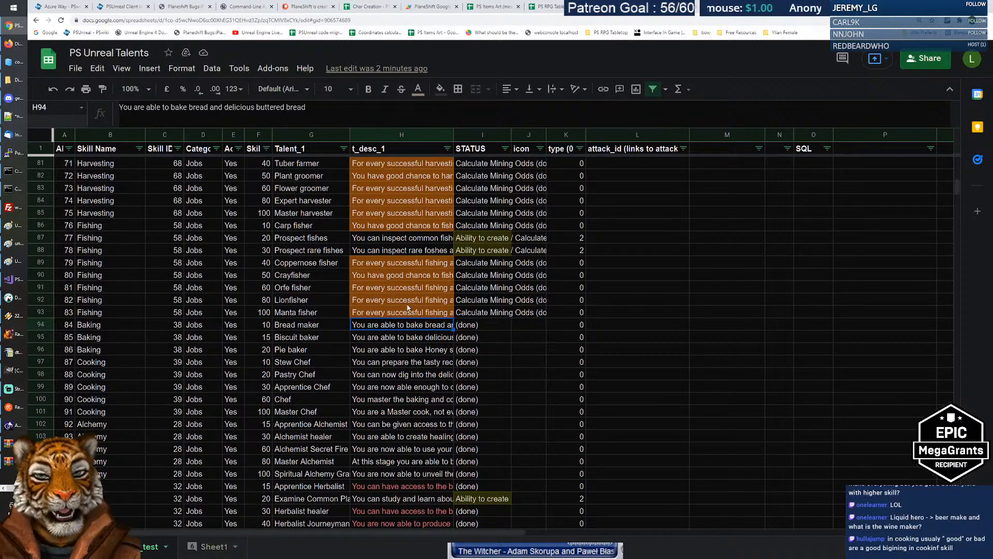
# Give the Herbal descriptions in H107, H109 and H110 black text and the same orange fill as the Fishing descriptions.
pyautogui.scroll(-2, 399, 366)
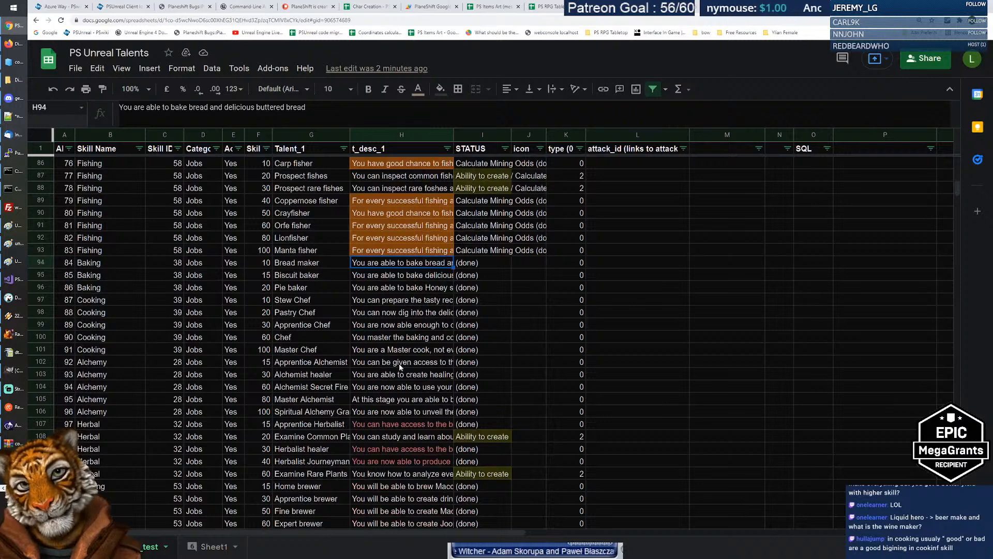
pyautogui.scroll(-1, 412, 361)
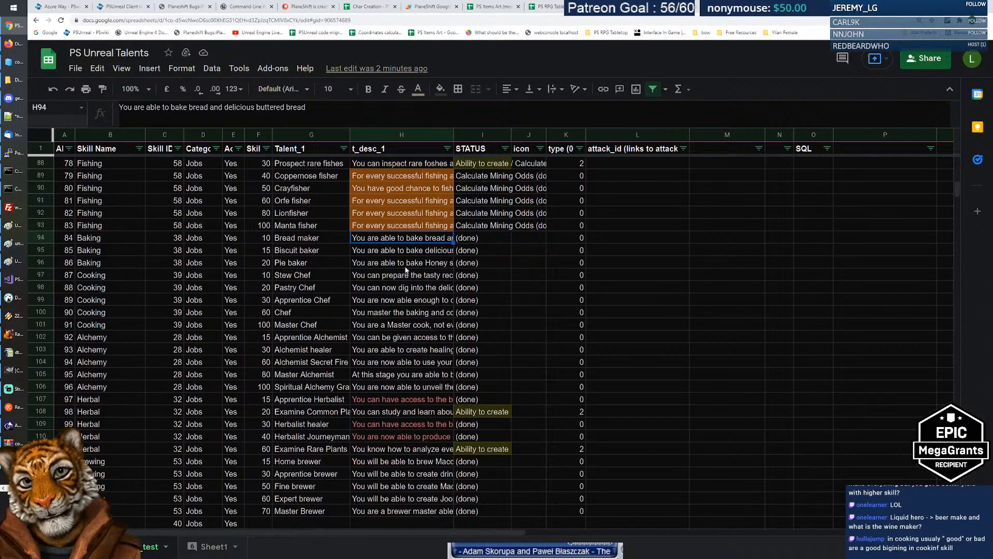
pyautogui.click(404, 400)
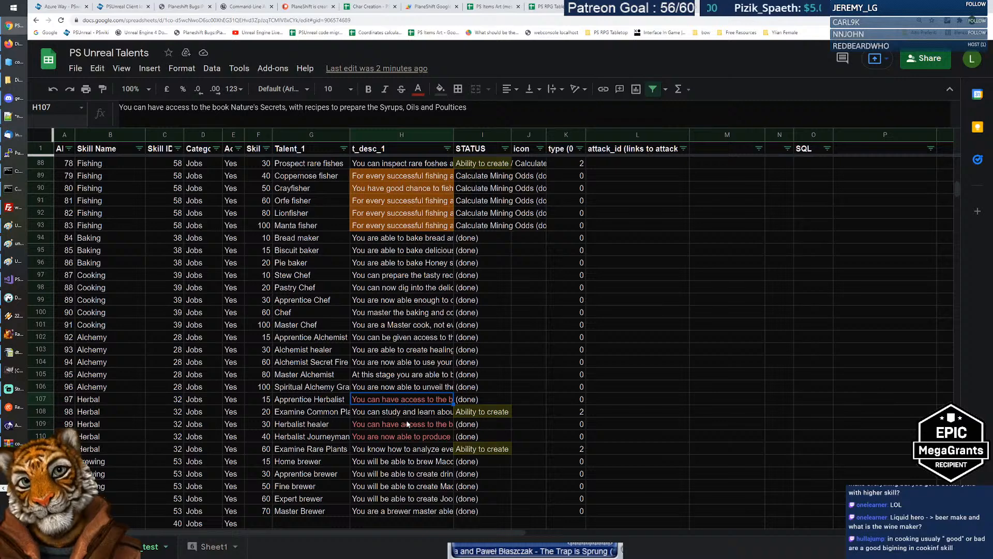
pyautogui.keyDown('ctrl'); pyautogui.click(406, 424); pyautogui.keyUp('ctrl')
pyautogui.keyDown('ctrl'); pyautogui.click(405, 437); pyautogui.keyUp('ctrl')
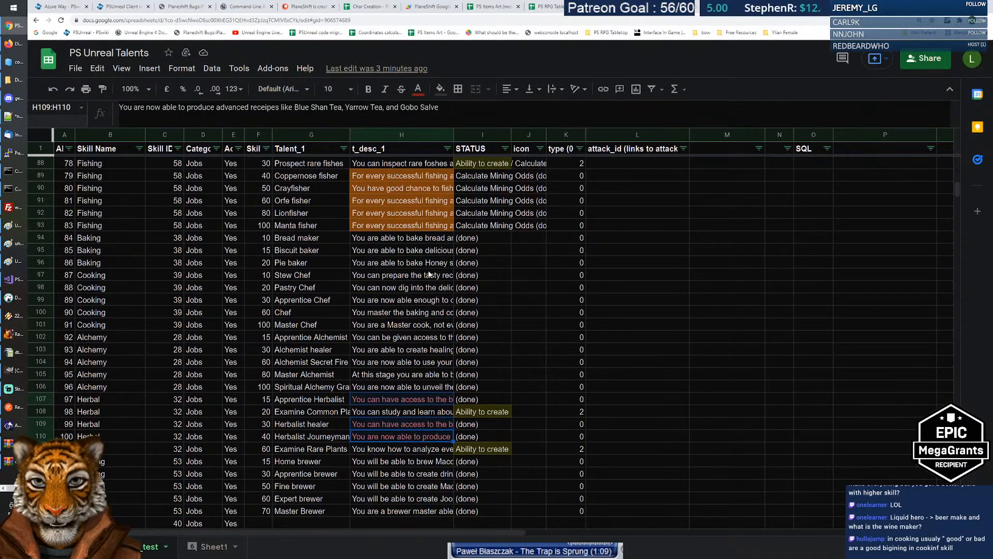
pyautogui.click(423, 90)
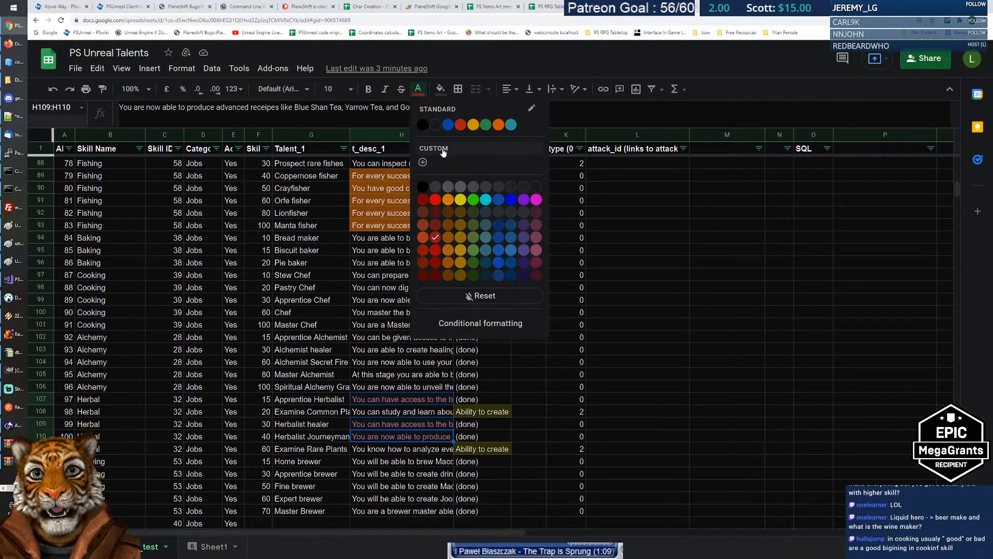
pyautogui.click(424, 127)
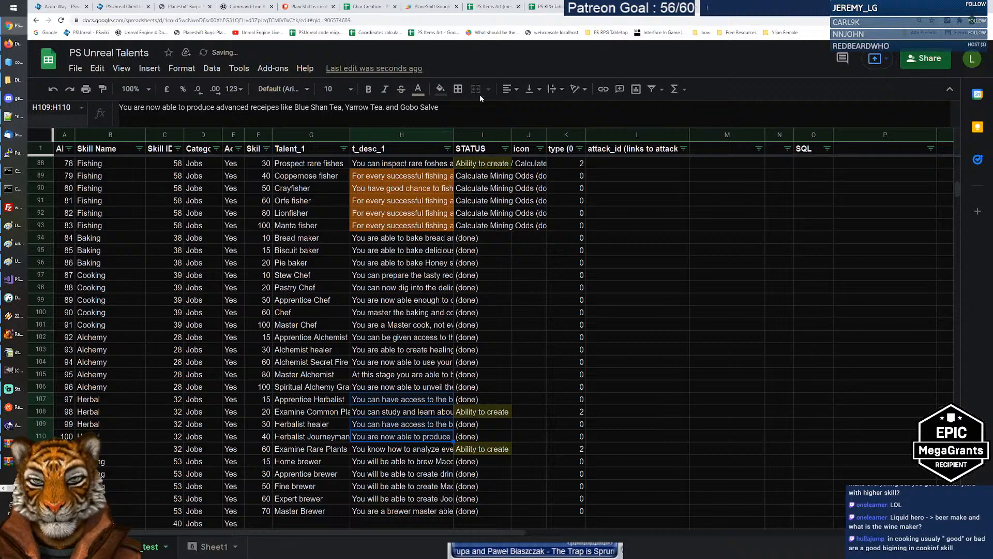
pyautogui.click(440, 89)
pyautogui.click(470, 238)
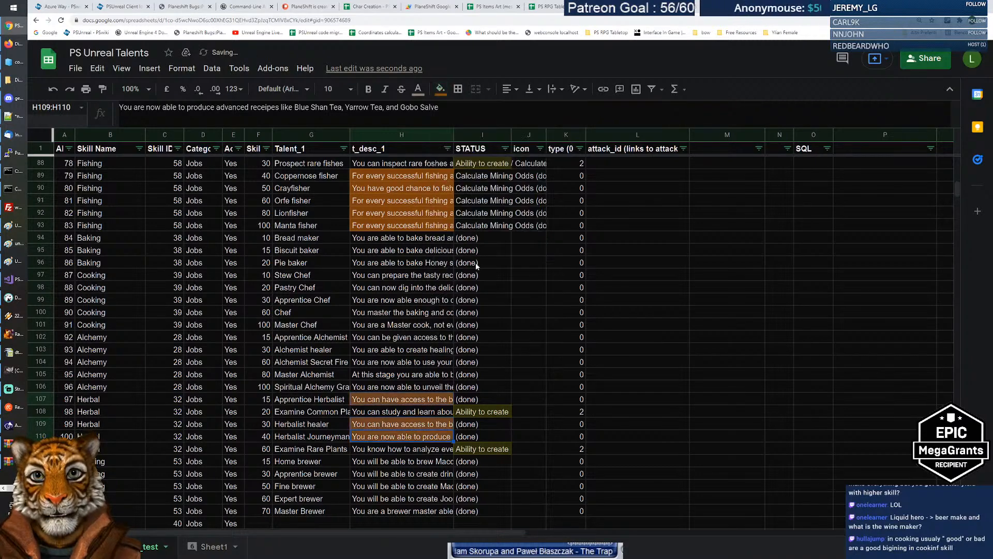
# Review the STATUS entries in I94:I107 and the Biscuit baker description.
pyautogui.moveTo(525, 313); pyautogui.dragTo(524, 326)
pyautogui.scroll(2, 521, 331)
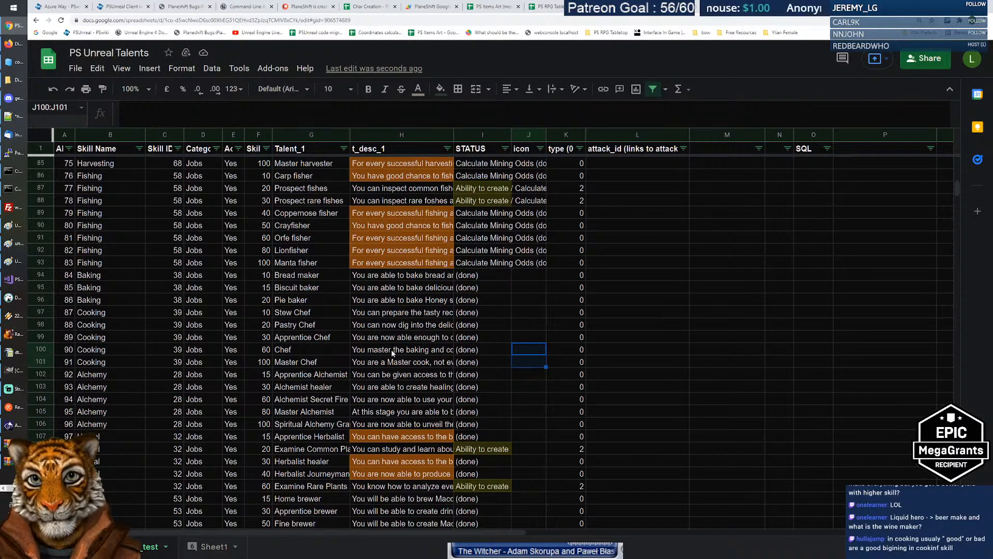
pyautogui.moveTo(475, 290); pyautogui.dragTo(481, 398)
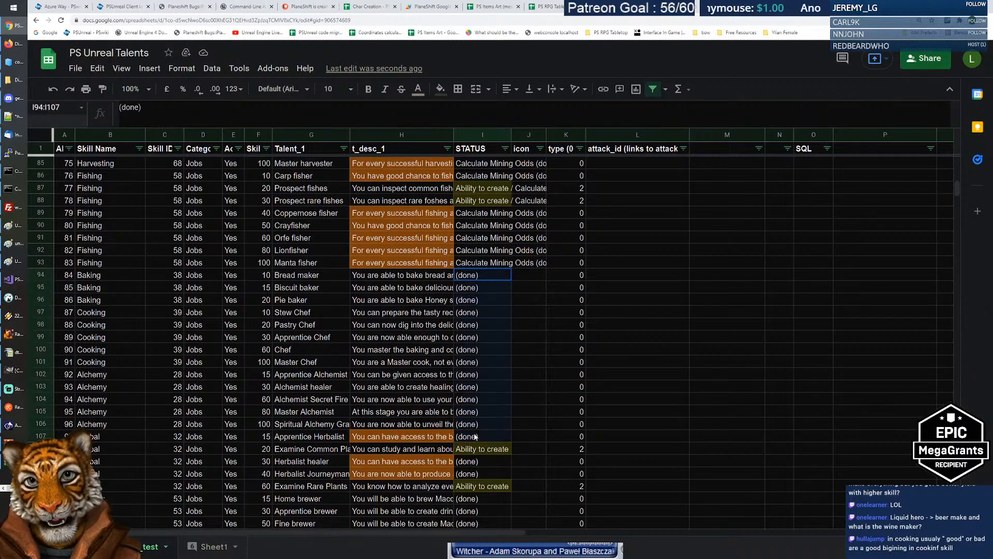
pyautogui.click(435, 290)
pyautogui.scroll(-2, 420, 311)
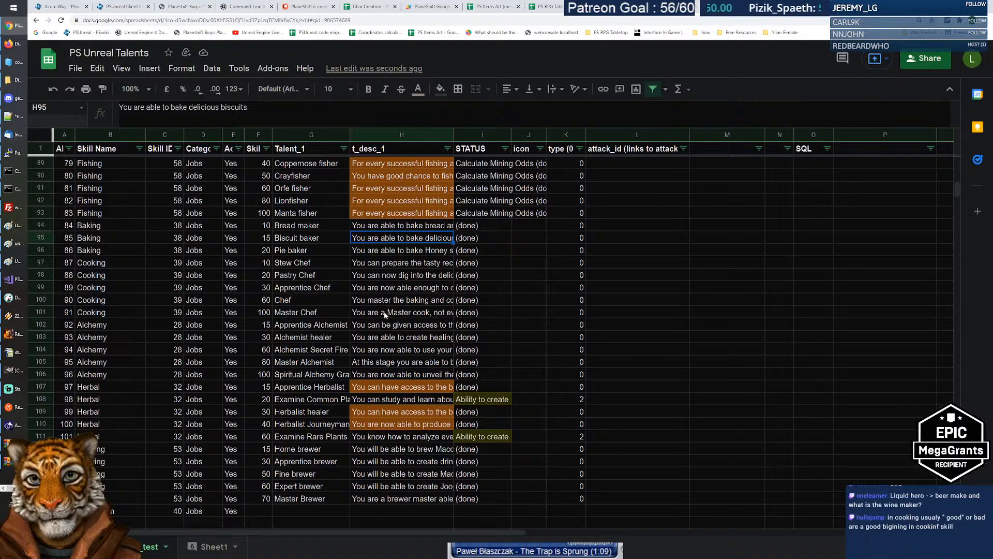
pyautogui.scroll(1, 384, 317)
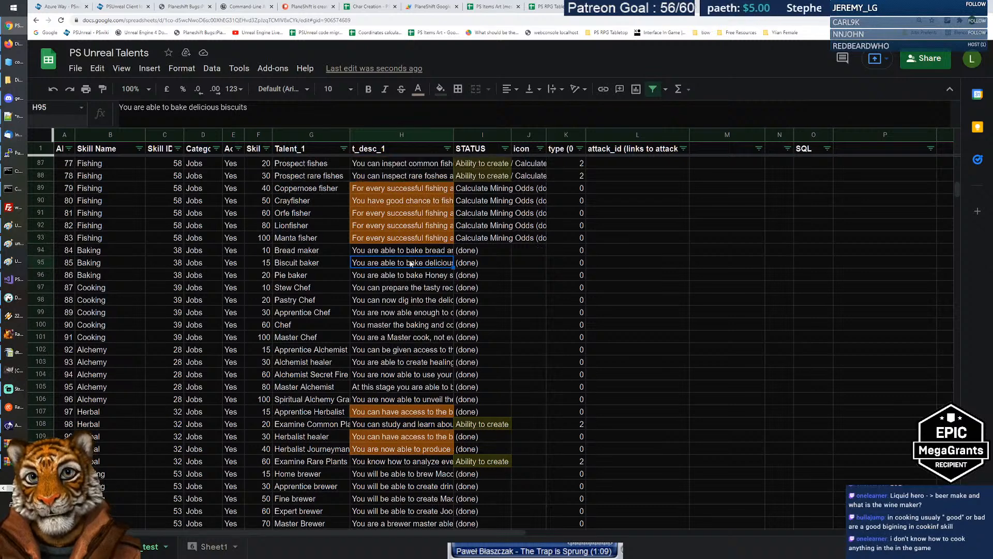
# Fill the Baking and Cooking descriptions in H94:H101 with orange.
pyautogui.click(392, 252)
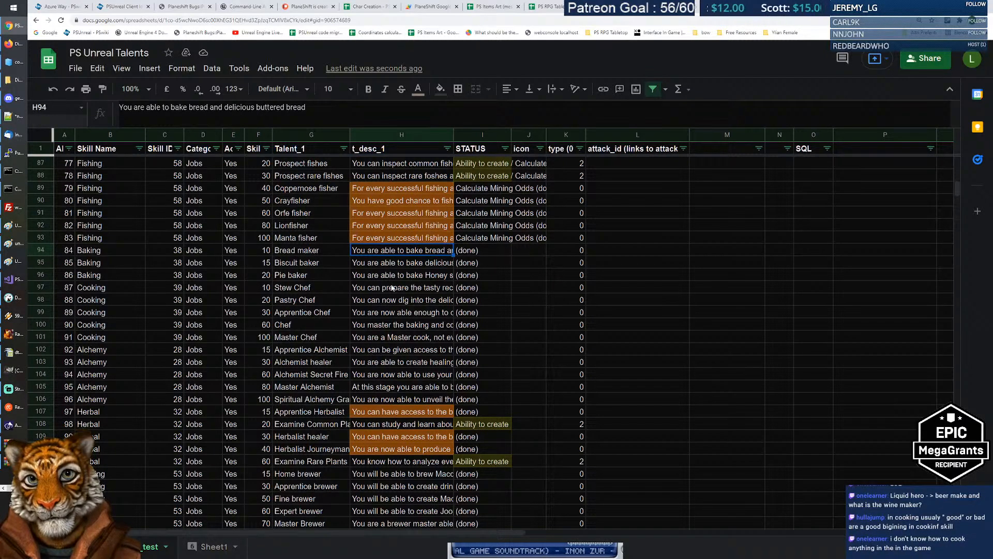
pyautogui.keyDown('shift'); pyautogui.click(392, 336); pyautogui.keyUp('shift')
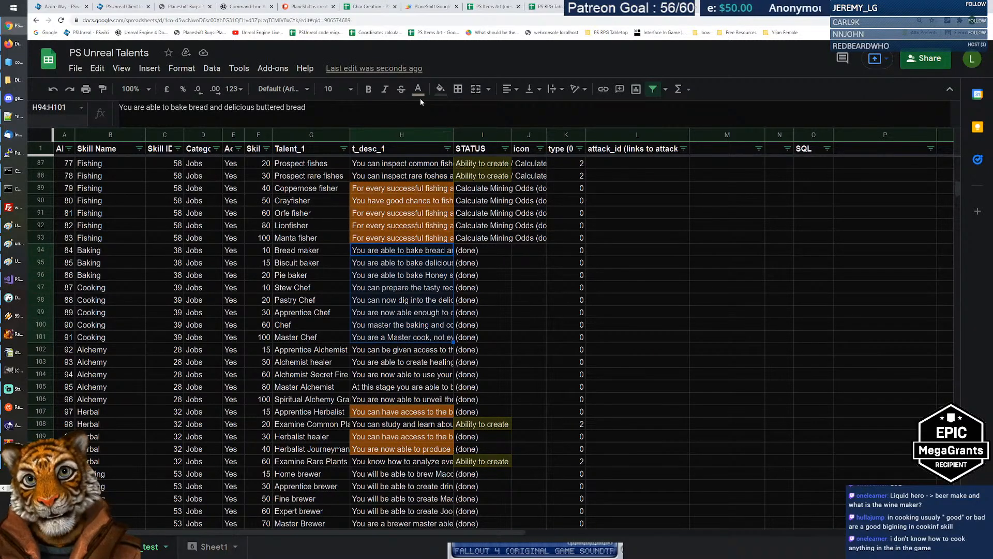
pyautogui.click(440, 89)
pyautogui.click(468, 247)
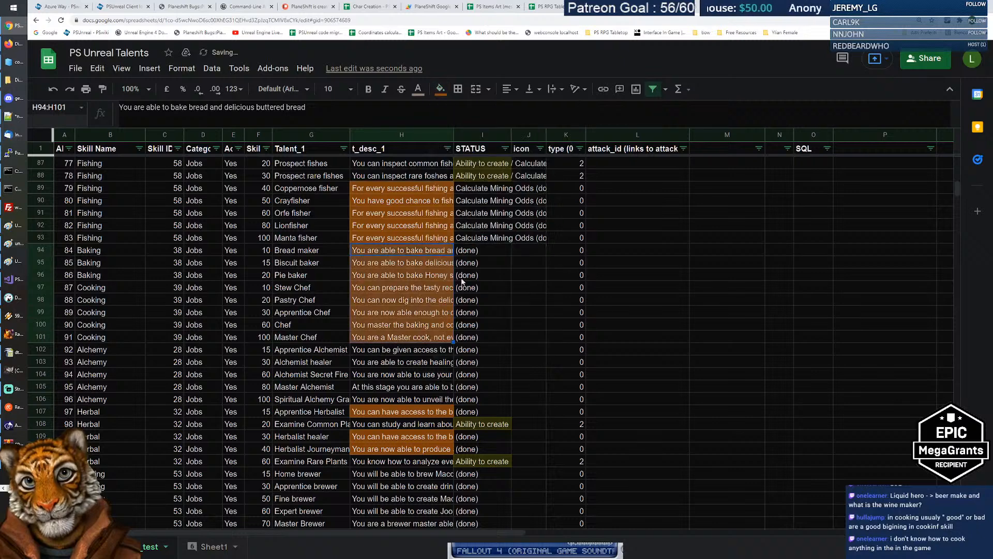
# Read the Pie baker description in H96 and look over the neighbouring flagged rows.
pyautogui.click(362, 275)
pyautogui.scroll(2, 362, 275)
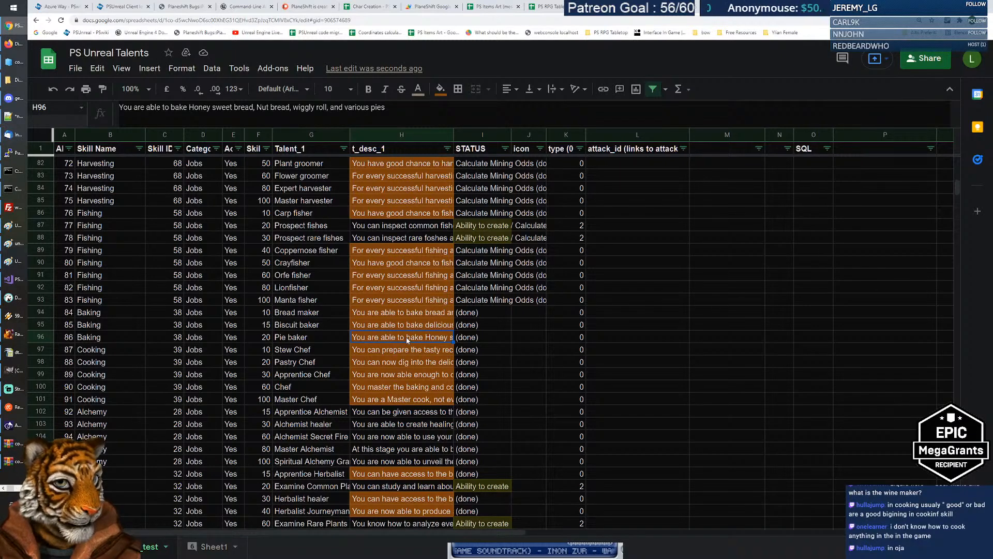
pyautogui.scroll(-1, 405, 337)
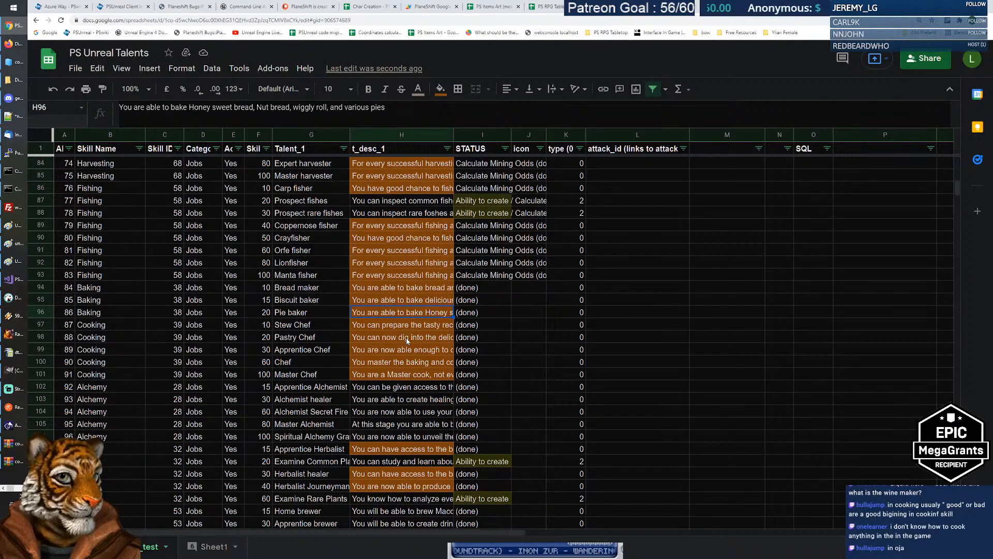
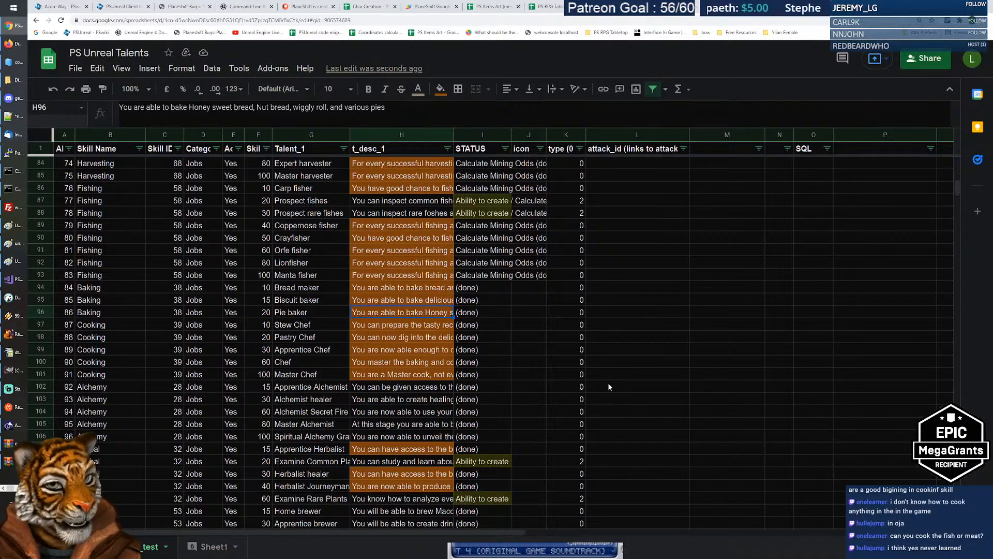
# Read the Alchemy descriptions for Alchemist healer, Apprentice Alchemist and Alchemist Secret Fire in H102:H104.
pyautogui.scroll(-2, 501, 369)
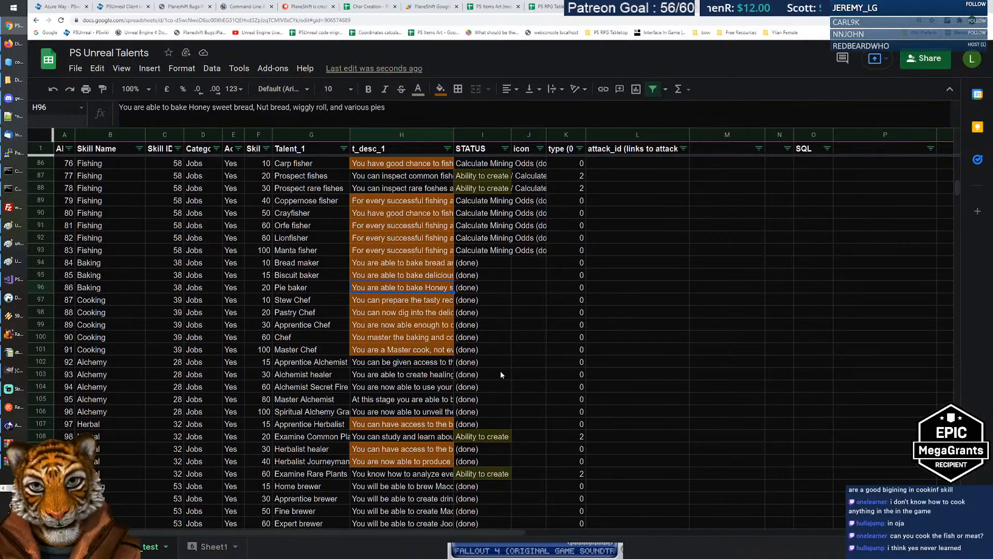
pyautogui.click(436, 340)
pyautogui.scroll(-1, 436, 352)
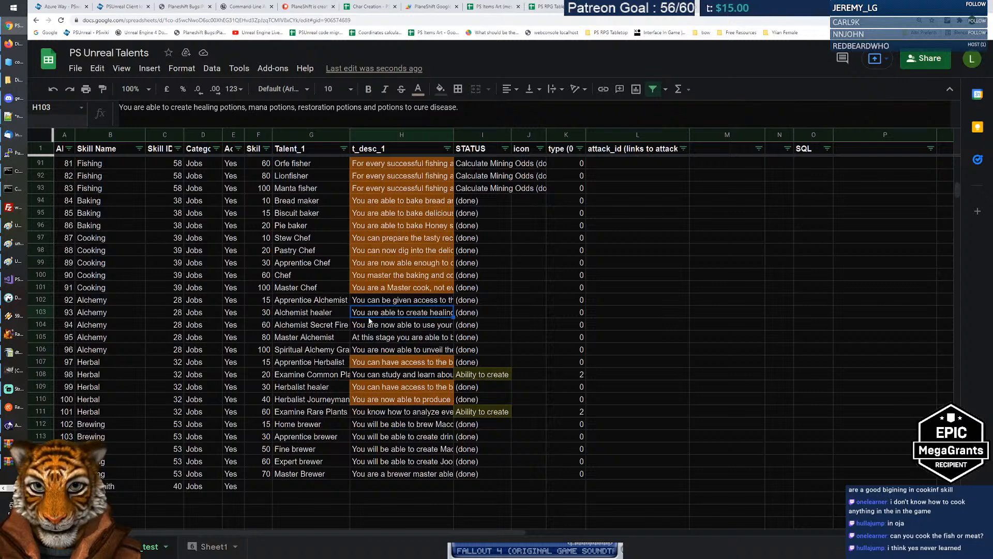
pyautogui.click(388, 301)
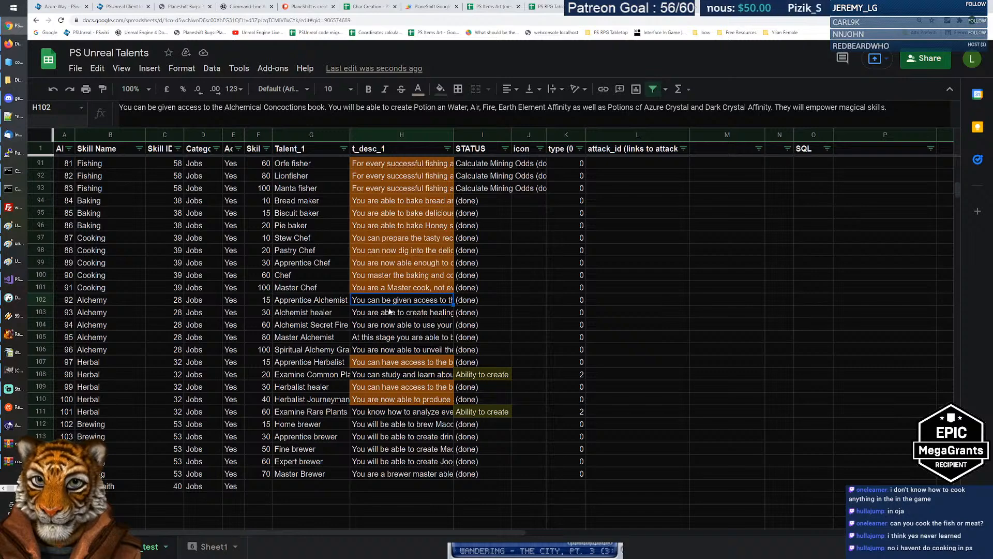
pyautogui.press('super+alt+d')
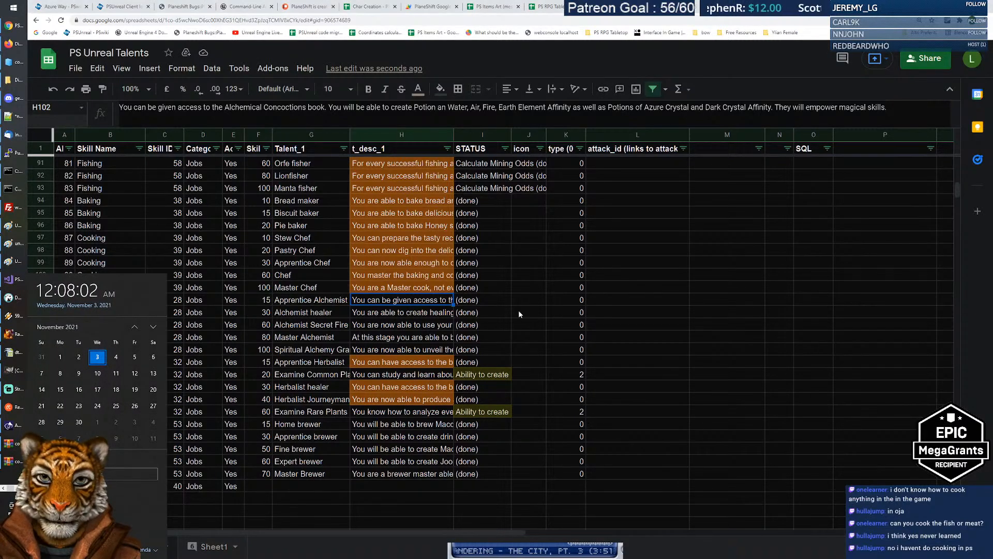
pyautogui.click(403, 321)
# Look through the combat talents from Sword to Shield Handling and Light Armor, checking their STATUS entries.
pyautogui.scroll(20, 393, 331)
pyautogui.scroll(10, 387, 336)
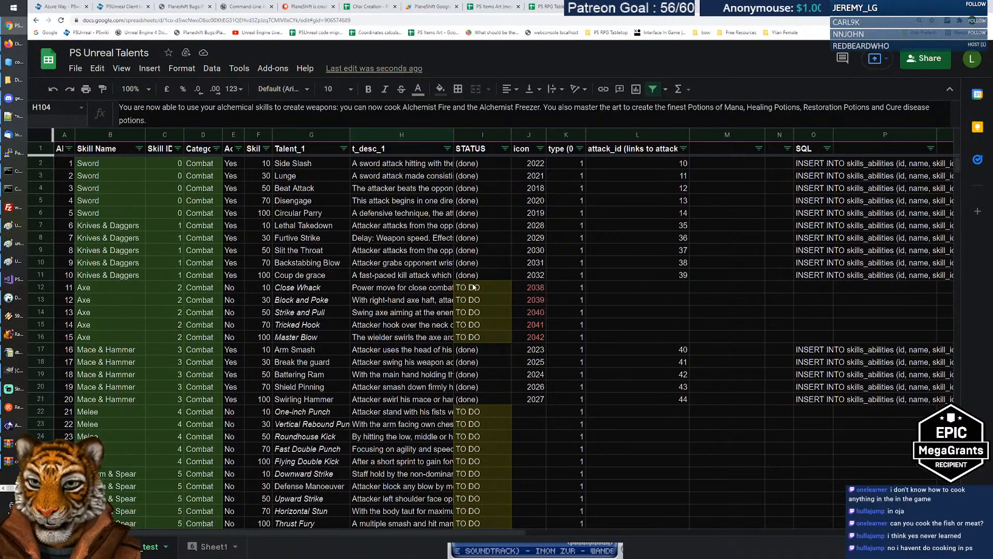
pyautogui.scroll(-2, 379, 350)
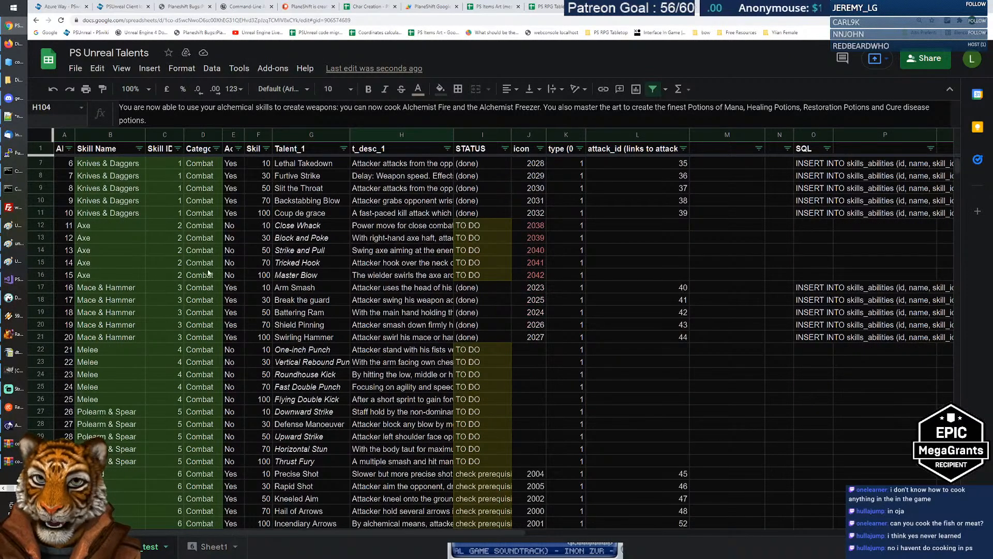
pyautogui.scroll(-7, 424, 348)
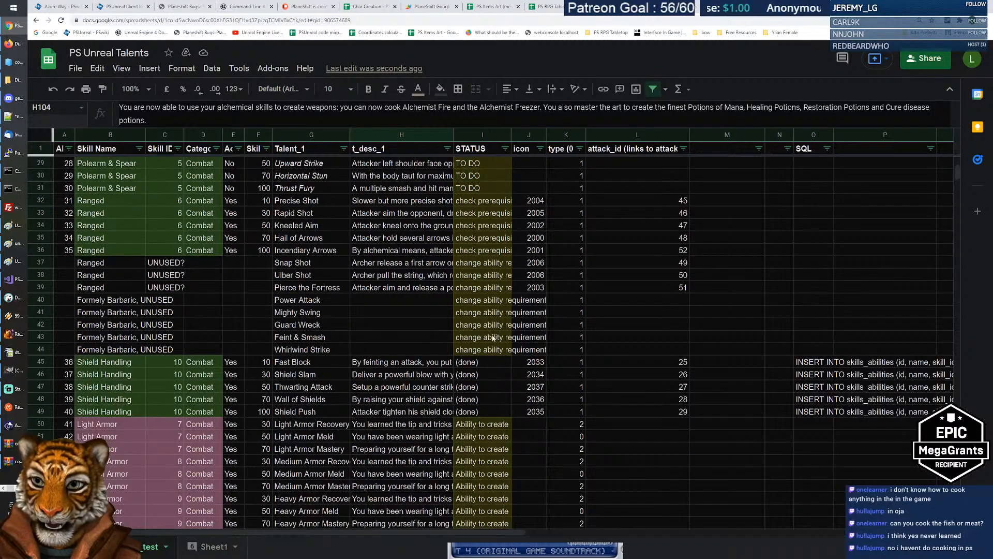
# Look through the talents from Shield Handling and armor down to Herbal and Brewing, including the Home brewer description in H112.
pyautogui.scroll(-2, 471, 366)
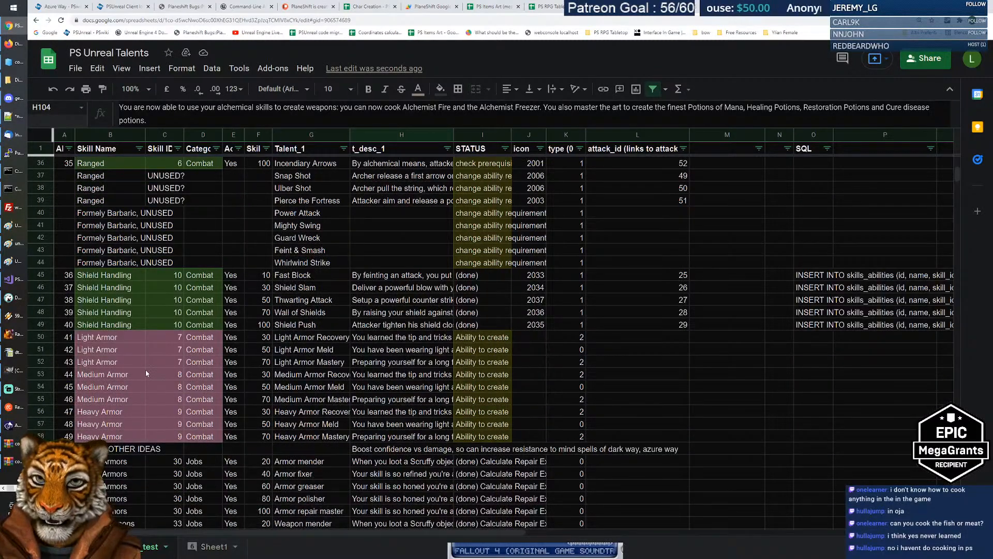
pyautogui.scroll(-3, 489, 363)
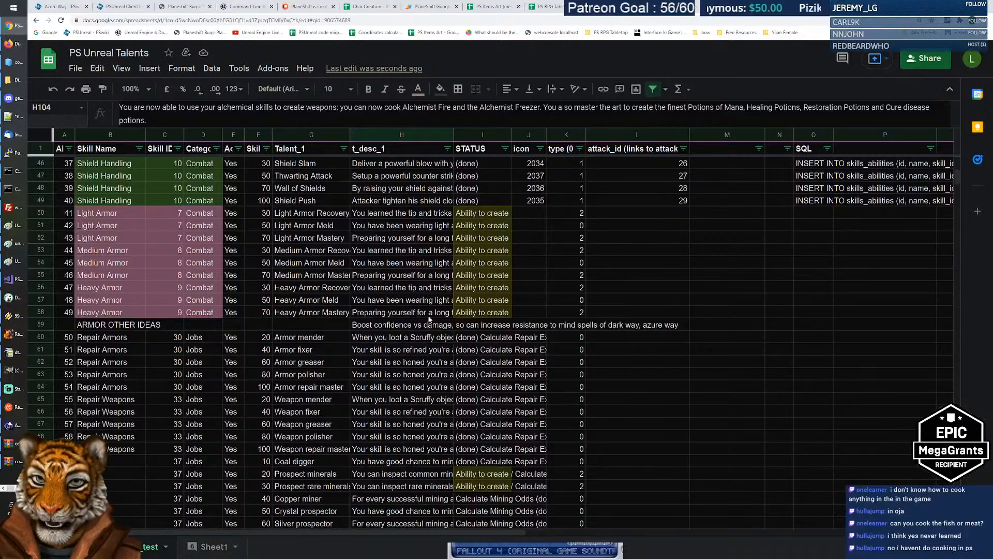
pyautogui.scroll(-5, 424, 320)
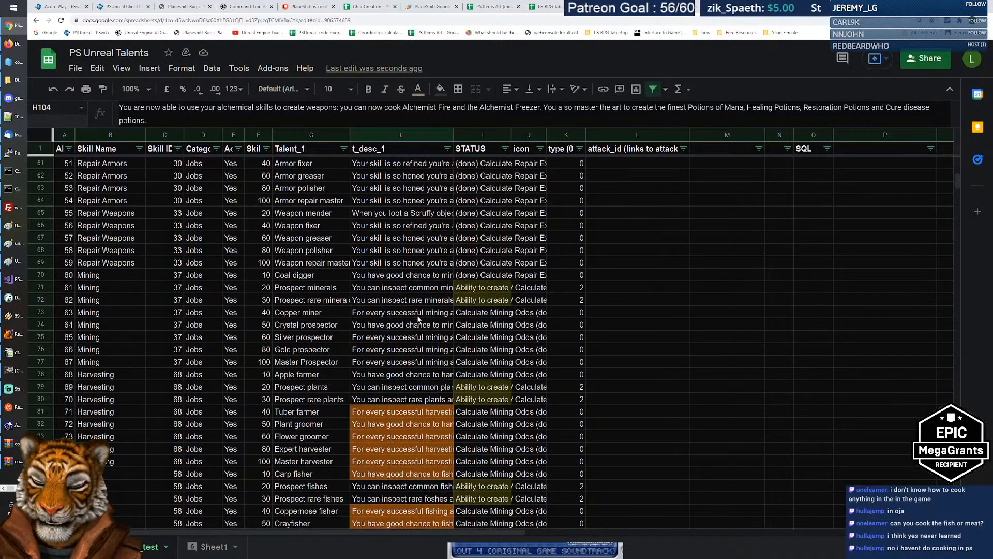
pyautogui.scroll(-5, 402, 414)
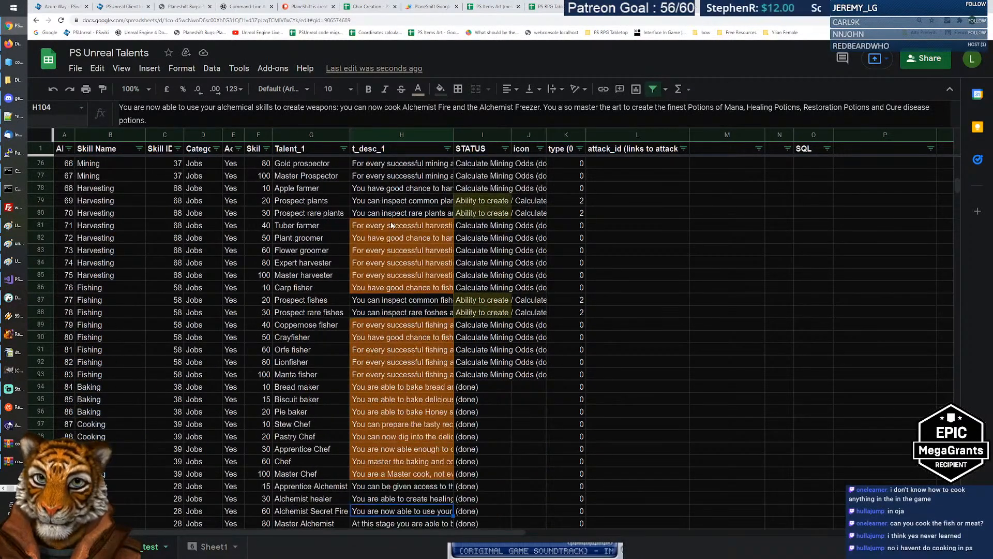
pyautogui.scroll(-6, 403, 487)
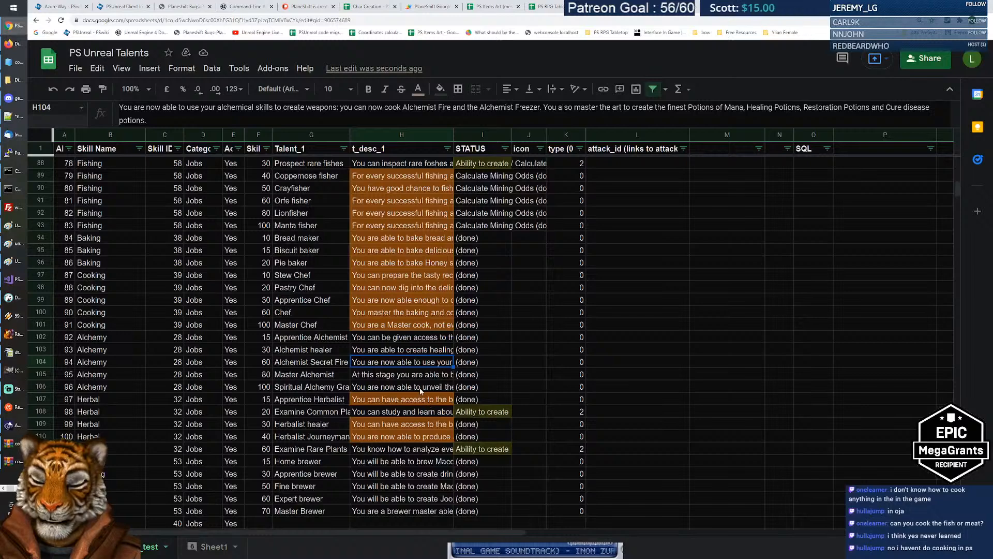
pyautogui.click(397, 399)
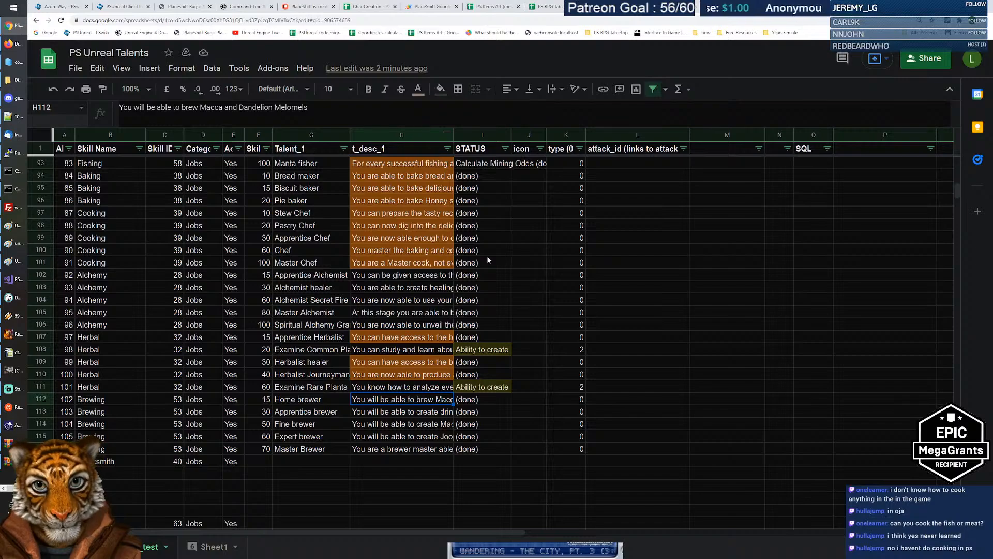
pyautogui.scroll(15, 489, 255)
pyautogui.scroll(-10, 486, 255)
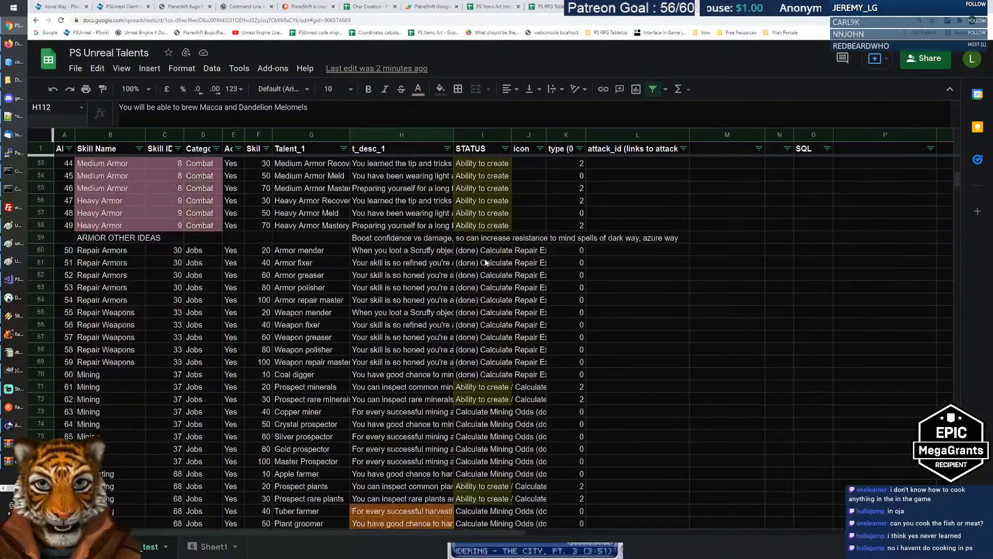
pyautogui.scroll(-3, 485, 264)
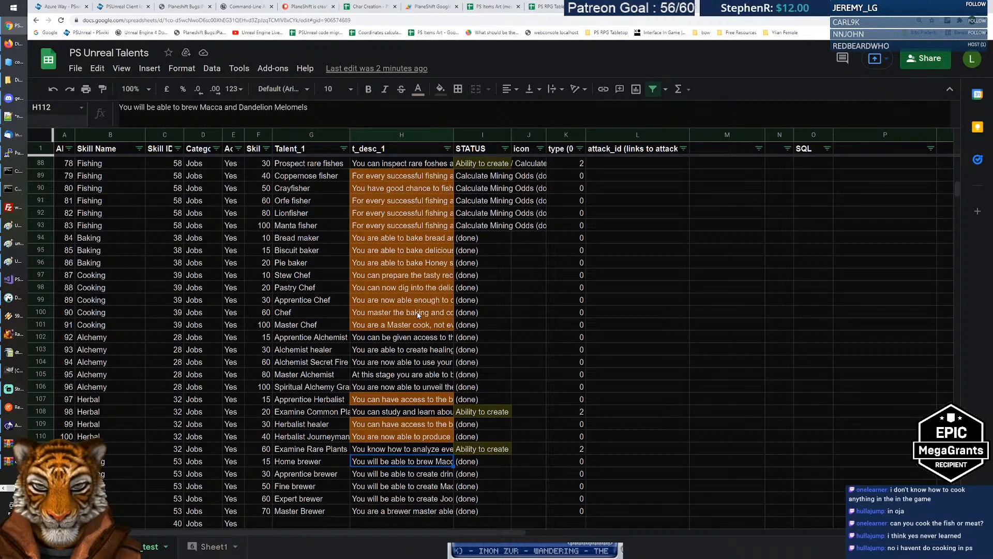
# Review the flagged Fishing, Baking and Cooking descriptions in H89:H101 and the neighbouring icon cells.
pyautogui.scroll(-3, 417, 314)
pyautogui.scroll(2, 413, 316)
pyautogui.scroll(3, 412, 317)
pyautogui.moveTo(388, 251); pyautogui.dragTo(390, 401)
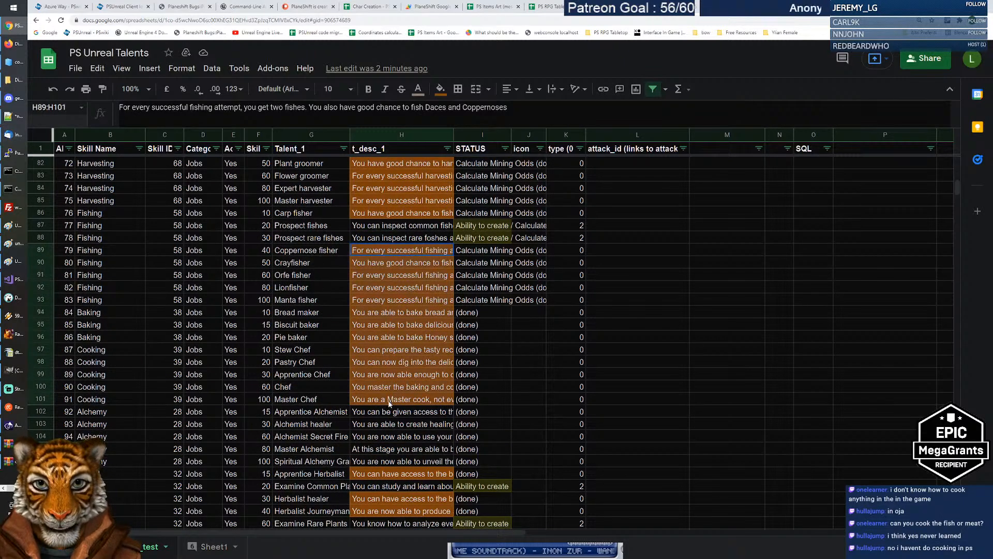
pyautogui.click(383, 338)
pyautogui.click(548, 340)
pyautogui.click(408, 337)
pyautogui.click(538, 337)
pyautogui.click(409, 338)
pyautogui.click(540, 336)
pyautogui.click(404, 337)
pyautogui.moveTo(388, 251); pyautogui.dragTo(396, 403)
pyautogui.click(529, 324)
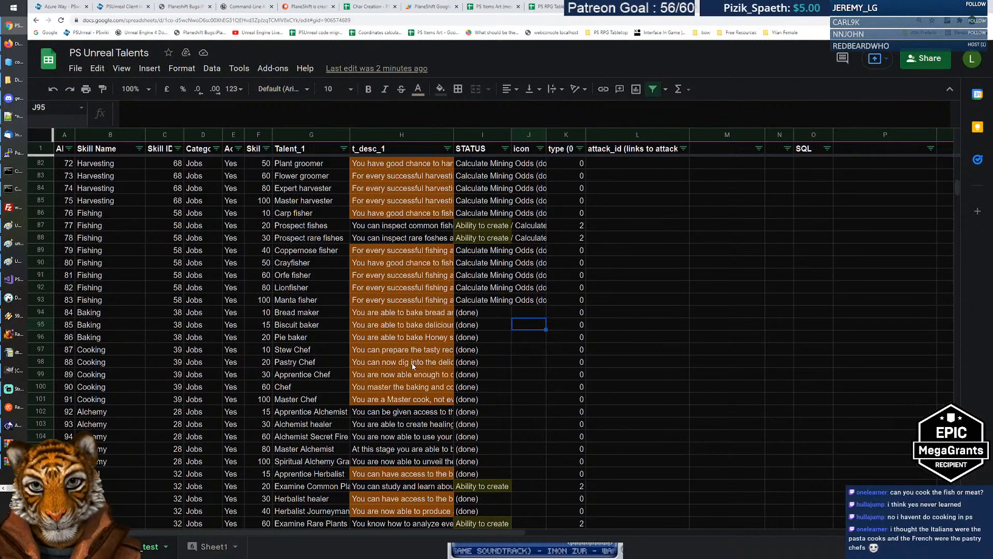
pyautogui.click(526, 336)
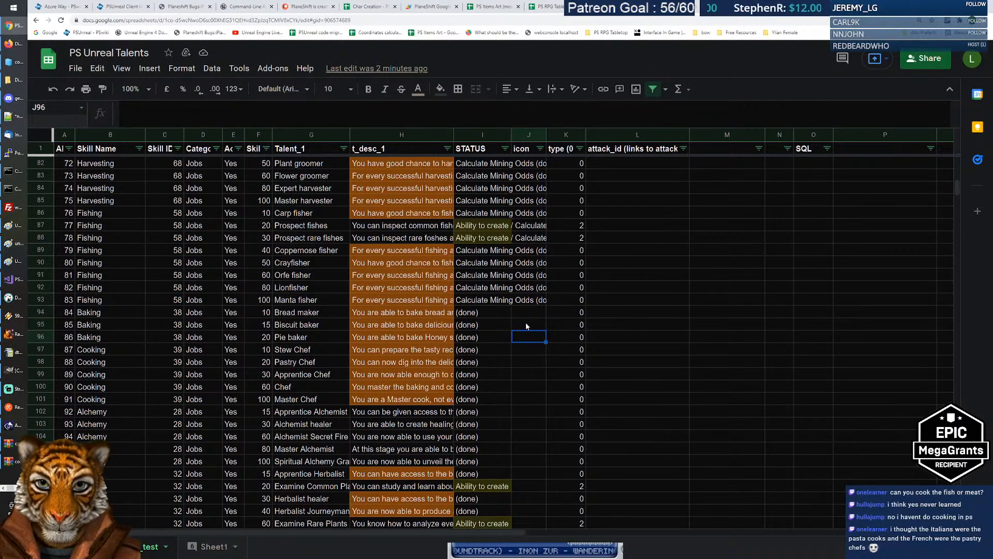
pyautogui.click(527, 327)
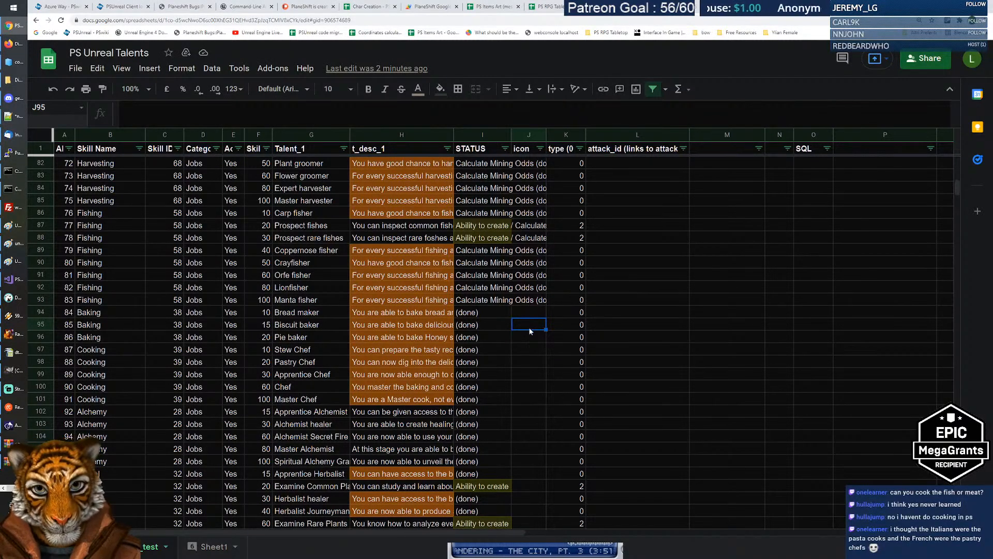
# Check the Apprentice Alchemist and Alchemist healer rows 102 and 103, comparing their descriptions with their STATUS entries.
pyautogui.scroll(-2, 484, 350)
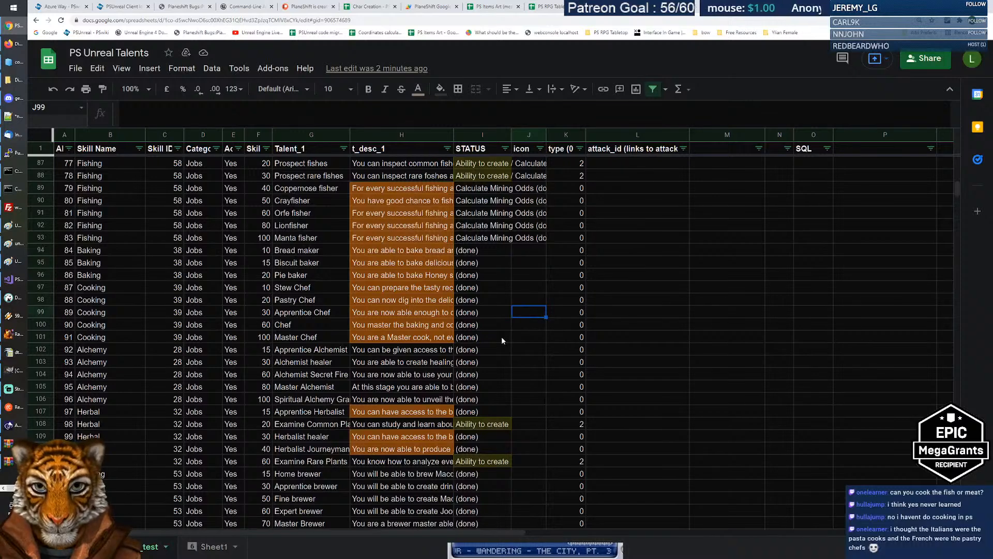
pyautogui.click(486, 364)
pyautogui.press('Up')
pyautogui.press('Right')
pyautogui.press('Left')
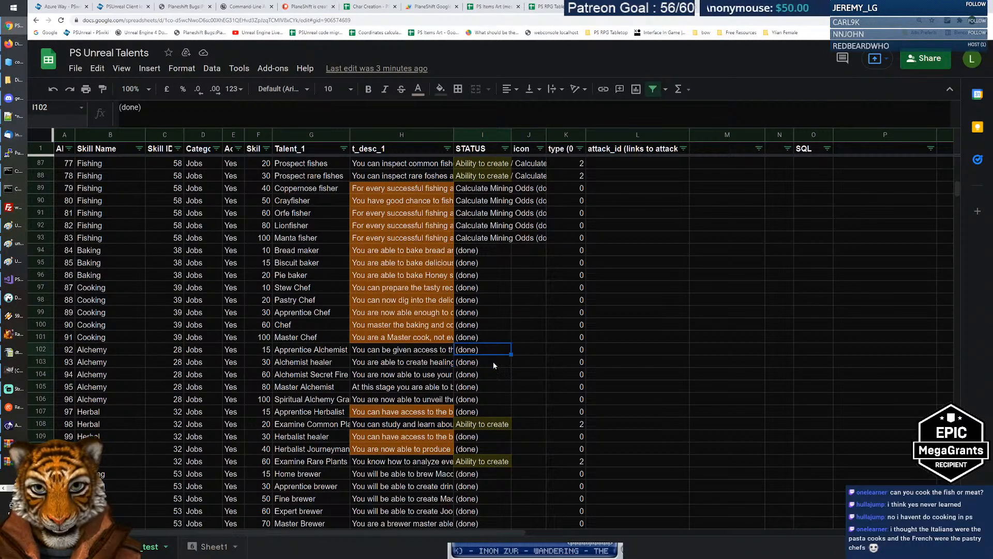
pyautogui.press('Down')
pyautogui.press('Left')
pyautogui.press('Right')
pyautogui.press('Left')
pyautogui.press('Right')
pyautogui.press('Left')
pyautogui.press('Right')
# Look over the Alchemy, Herbal and Brewing talents and check the Expert brewer STATUS in I115.
pyautogui.scroll(-5, 489, 371)
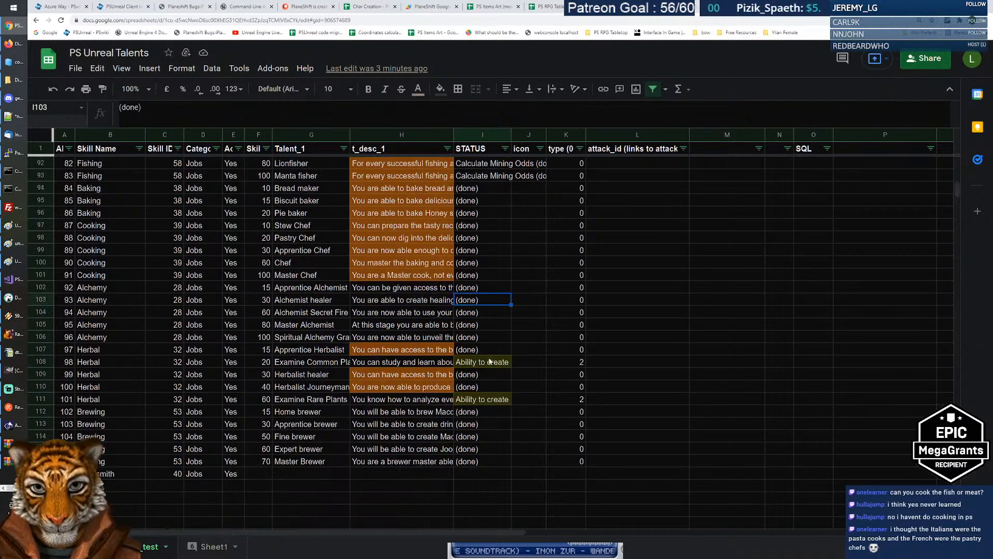
pyautogui.scroll(-2, 499, 353)
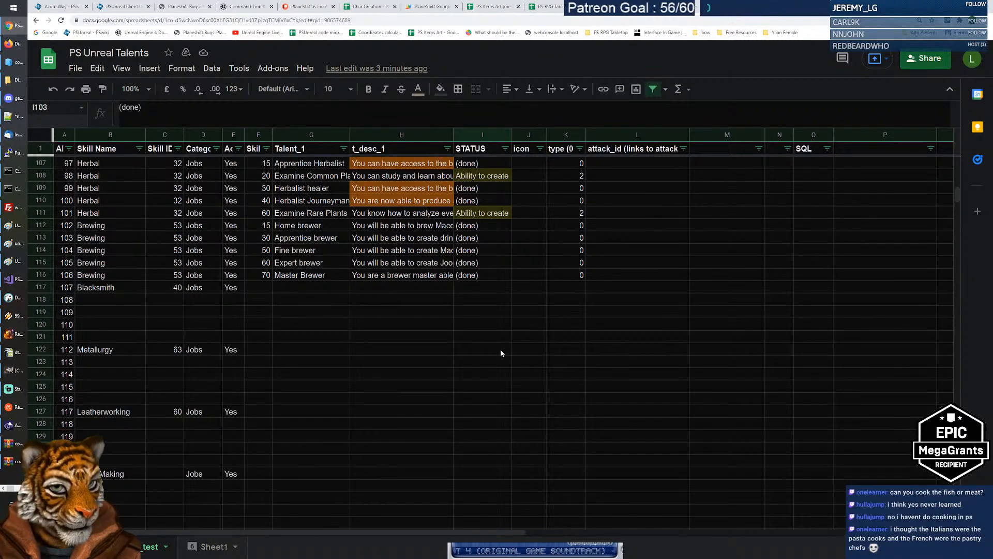
pyautogui.scroll(-2, 455, 338)
pyautogui.scroll(4, 454, 337)
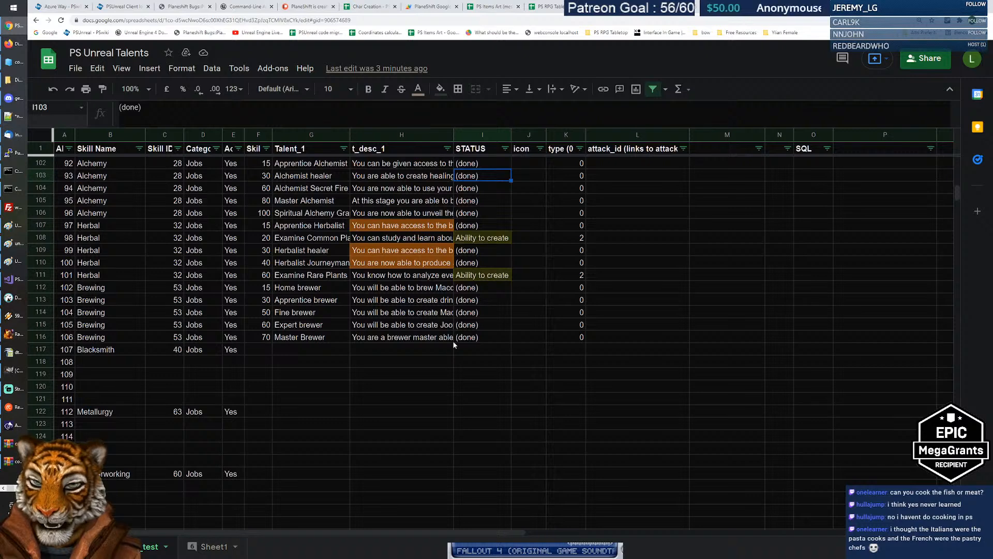
pyautogui.scroll(3, 451, 341)
pyautogui.click(488, 410)
pyautogui.scroll(-2, 492, 408)
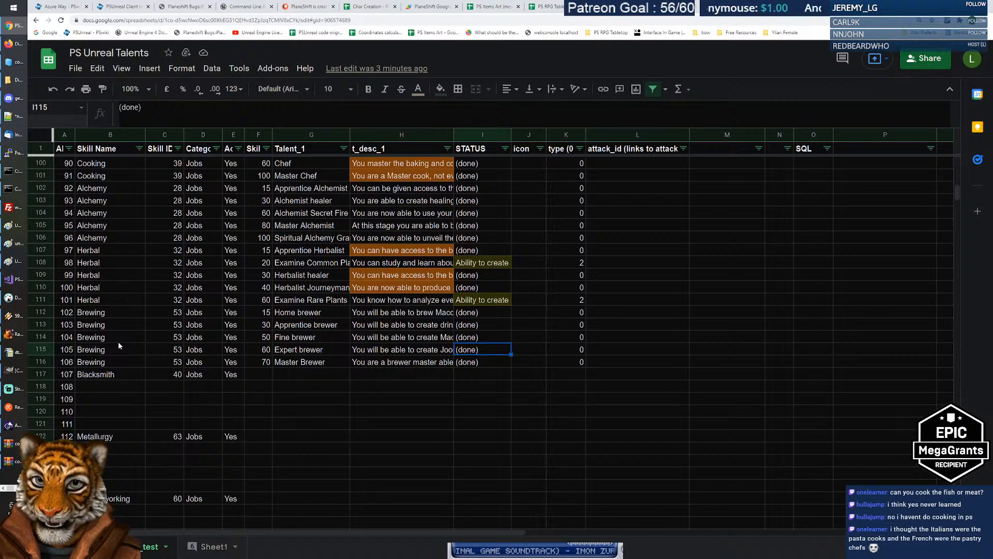
# Inspect the Blacksmith block in B117:I121, from the skill name to the STATUS column.
pyautogui.scroll(-10, 382, 347)
pyautogui.scroll(6, 368, 348)
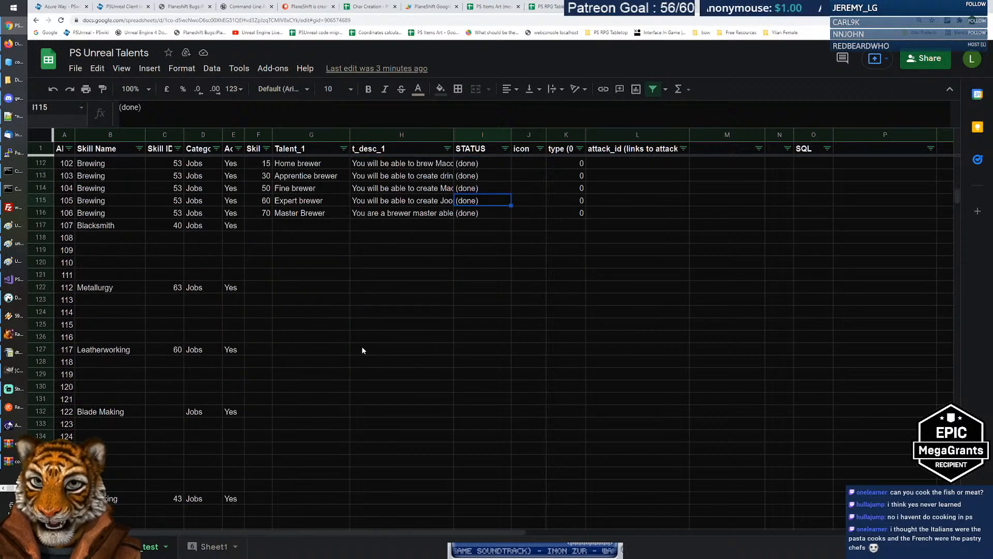
pyautogui.scroll(1, 207, 308)
pyautogui.moveTo(107, 252); pyautogui.dragTo(477, 298)
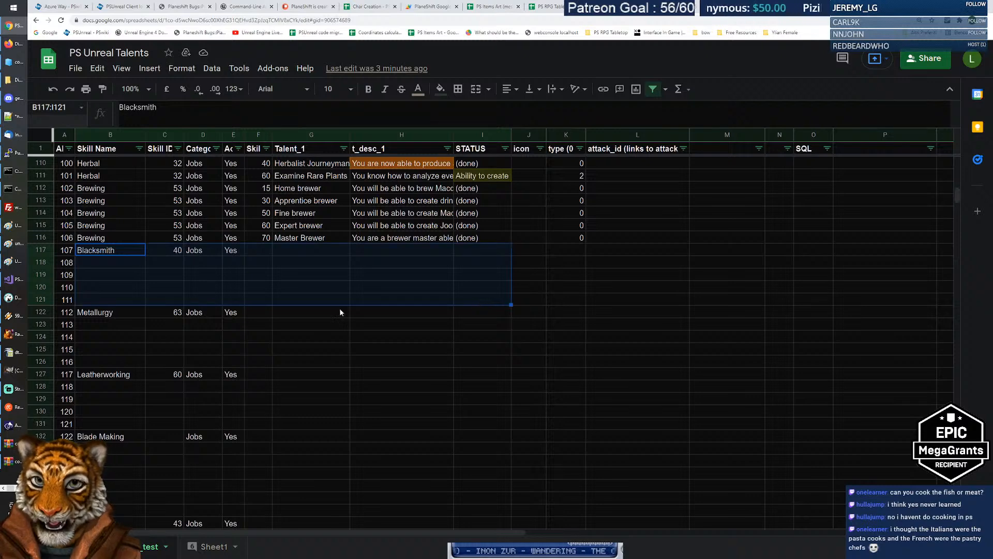
pyautogui.click(124, 253)
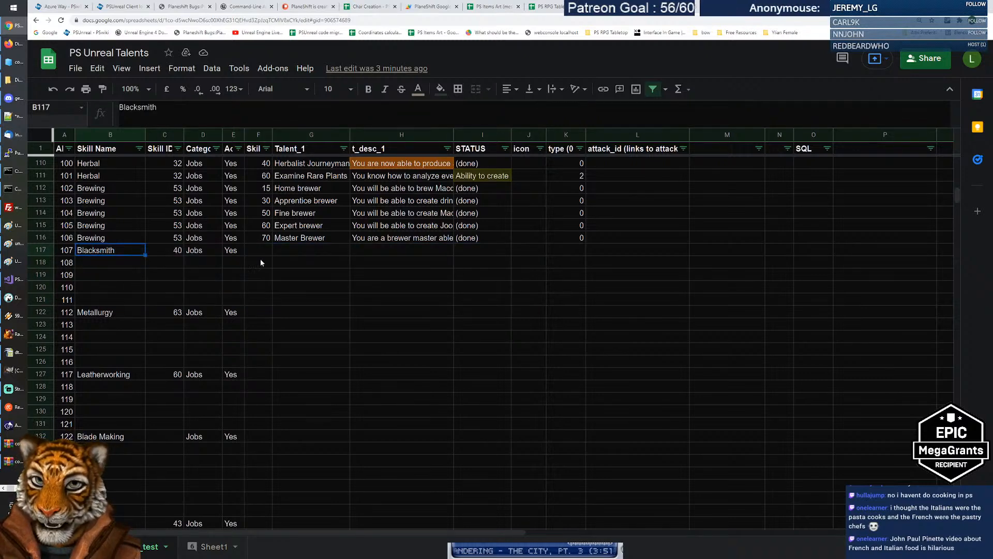
# Look through the crafting skills from Metallurgy and Blade Making to Bow Making, down to the Crystal Way magic talents.
pyautogui.scroll(-4, 236, 250)
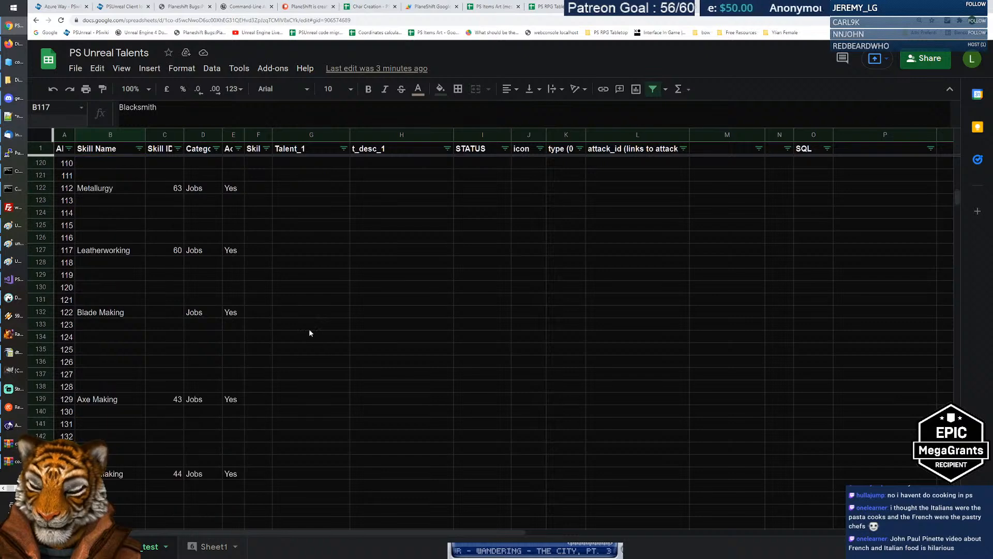
pyautogui.click(126, 309)
pyautogui.click(123, 325)
pyautogui.scroll(-6, 175, 346)
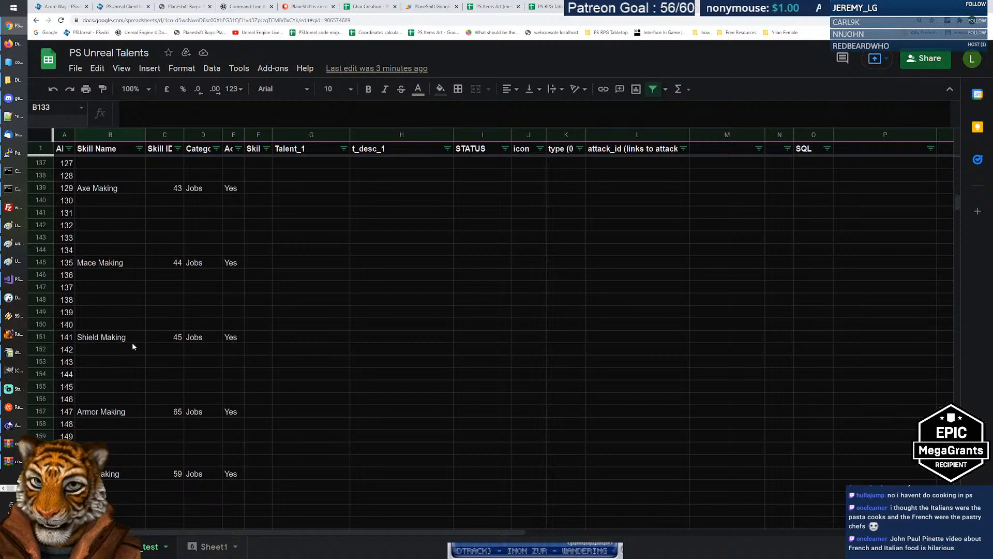
pyautogui.scroll(-6, 145, 333)
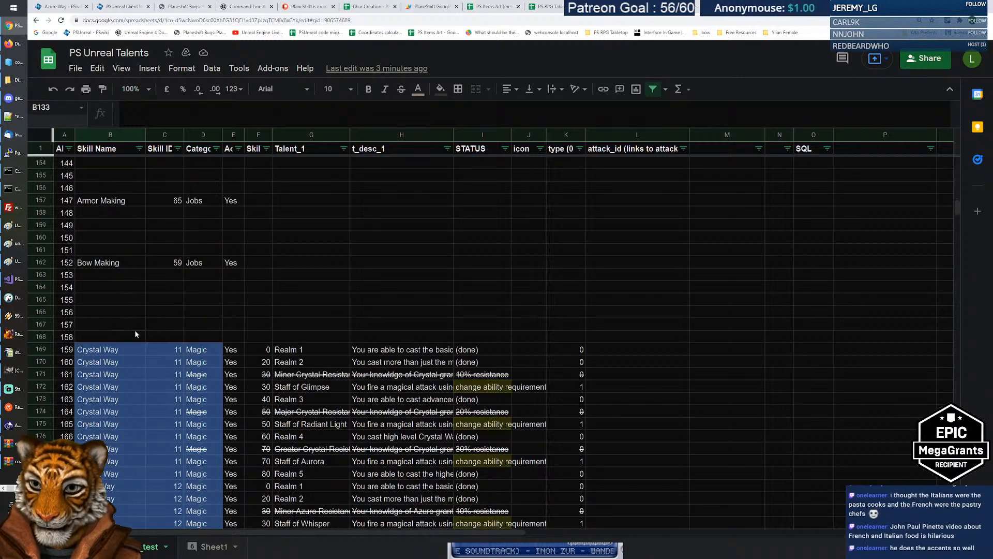
pyautogui.scroll(-4, 132, 328)
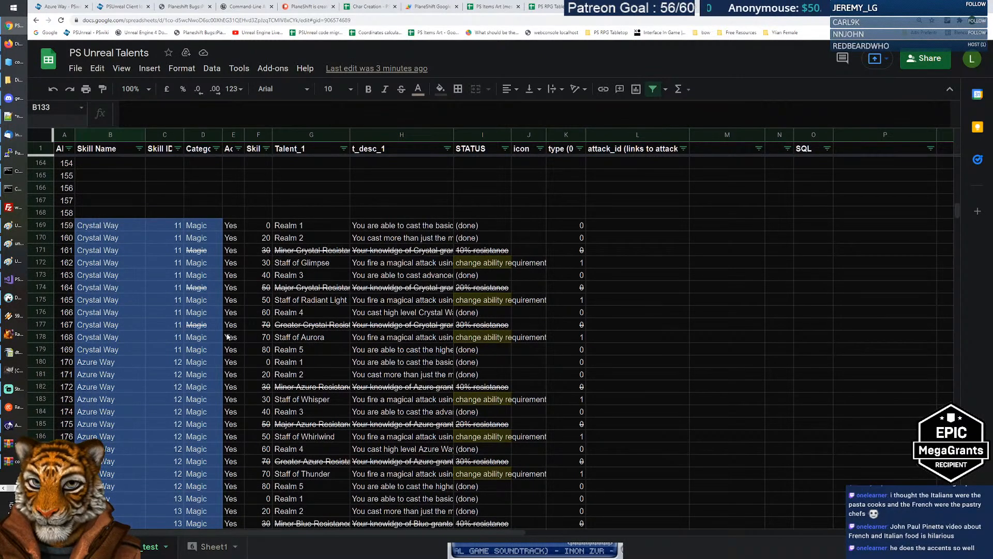
# Examine the Crystal Way and Azure Way talents, including the descriptions of Azure Realm 2 and Staff of Aurora.
pyautogui.moveTo(120, 233); pyautogui.dragTo(597, 314)
pyautogui.click(383, 199)
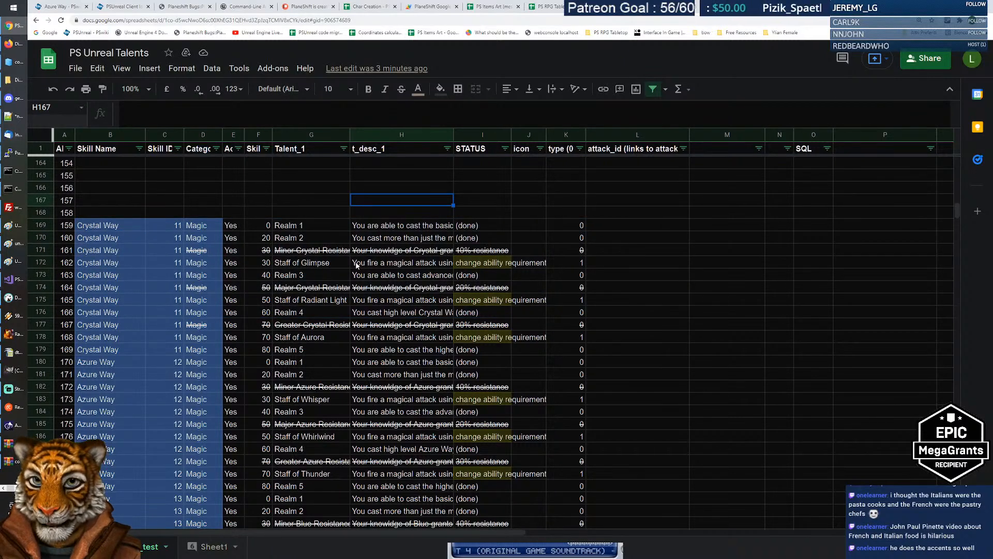
pyautogui.scroll(-3, 357, 269)
pyautogui.scroll(2, 356, 272)
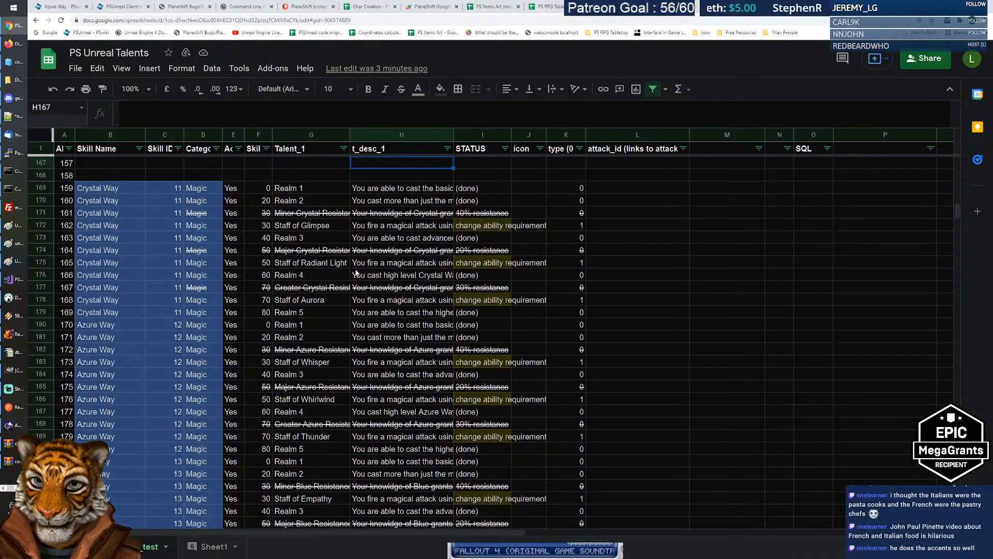
pyautogui.click(319, 354)
pyautogui.click(419, 354)
pyautogui.press('Right')
pyautogui.press('Left')
pyautogui.press('Up')
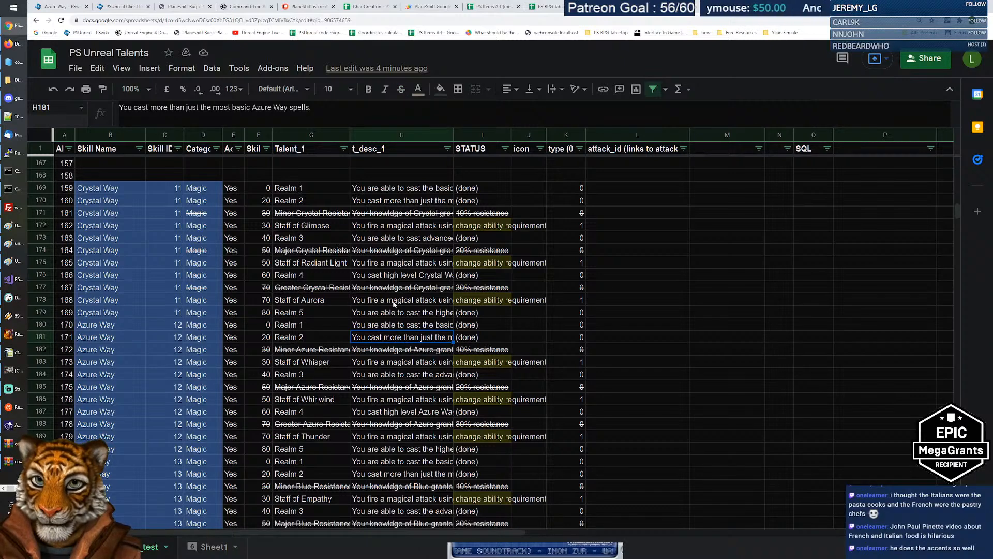
pyautogui.press('Up')
pyautogui.press('Up')
pyautogui.press('Up')
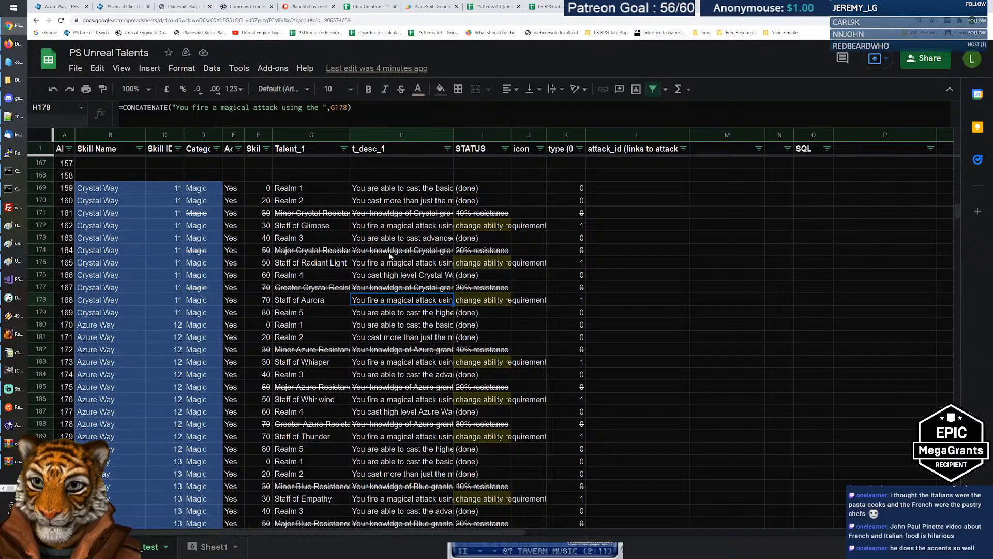
# Look through the remaining magic, Lockpicking, Empathy and Musical Instrument talents, then select the stat skill names in B254:B273.
pyautogui.scroll(-3, 389, 262)
pyautogui.scroll(-18, 389, 267)
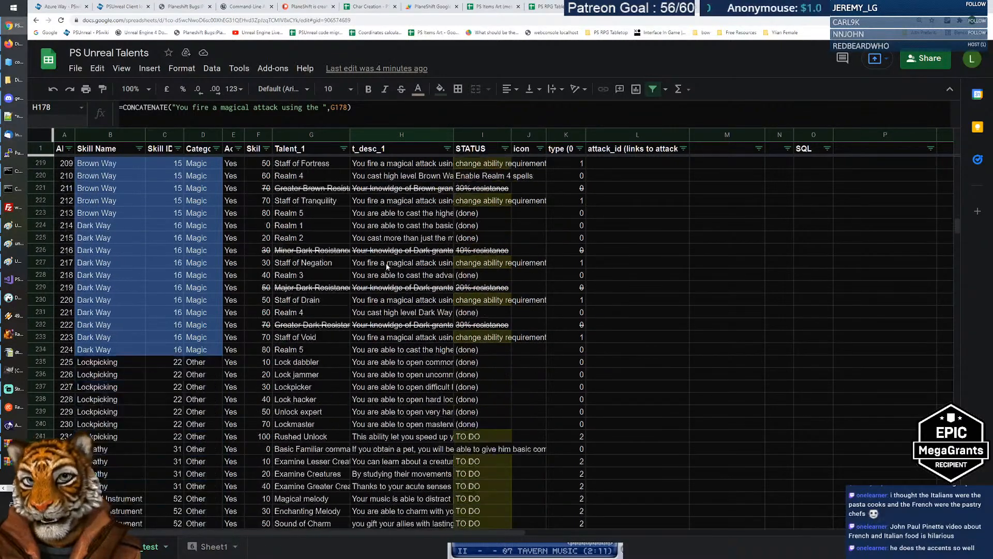
pyautogui.scroll(-3, 403, 286)
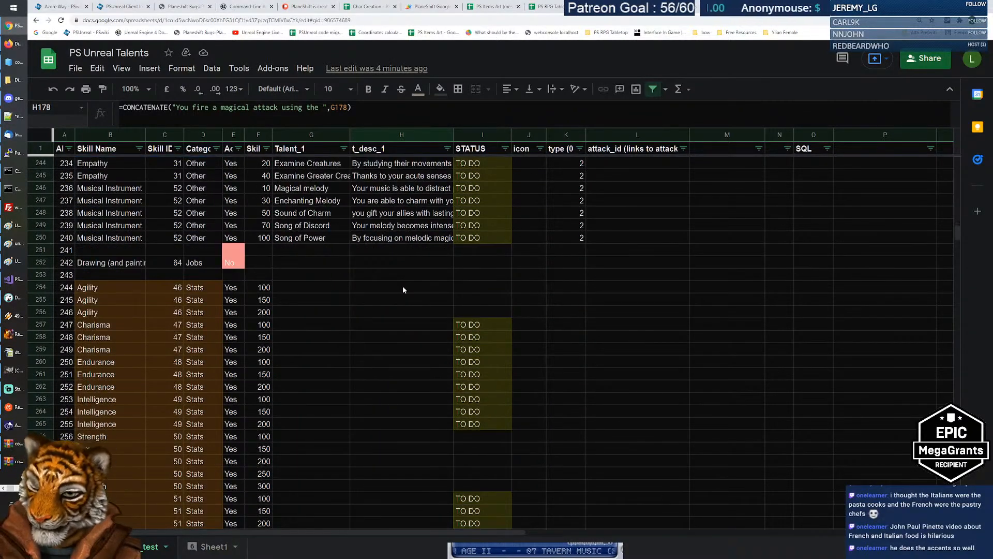
pyautogui.scroll(-3, 406, 294)
pyautogui.moveTo(111, 199); pyautogui.dragTo(110, 439)
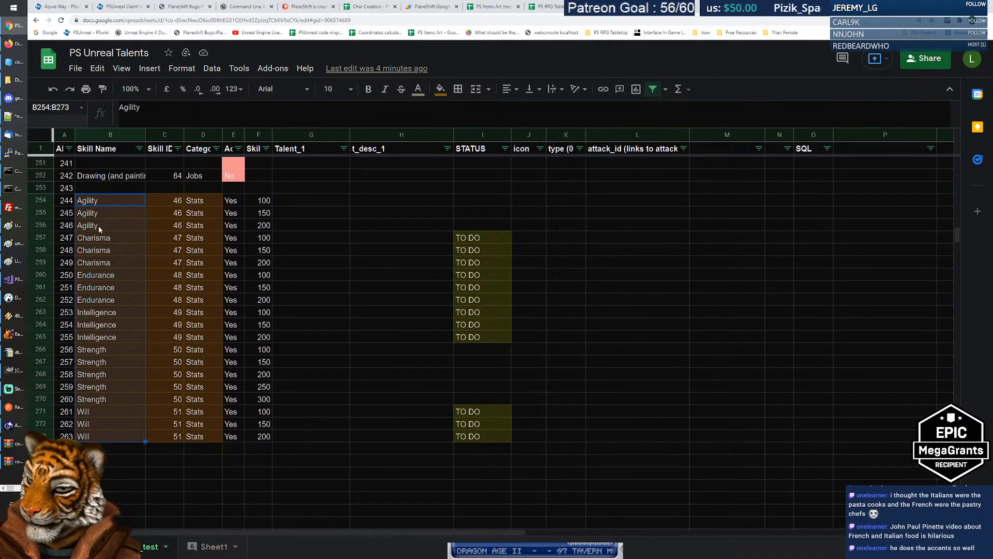
# Check the Talent_1 and t_desc_1 cells of the Strength talents at levels 150 and 200.
pyautogui.click(106, 375)
pyautogui.click(333, 363)
pyautogui.press('Right')
pyautogui.click(331, 365)
pyautogui.click(368, 361)
pyautogui.click(309, 360)
pyautogui.click(317, 376)
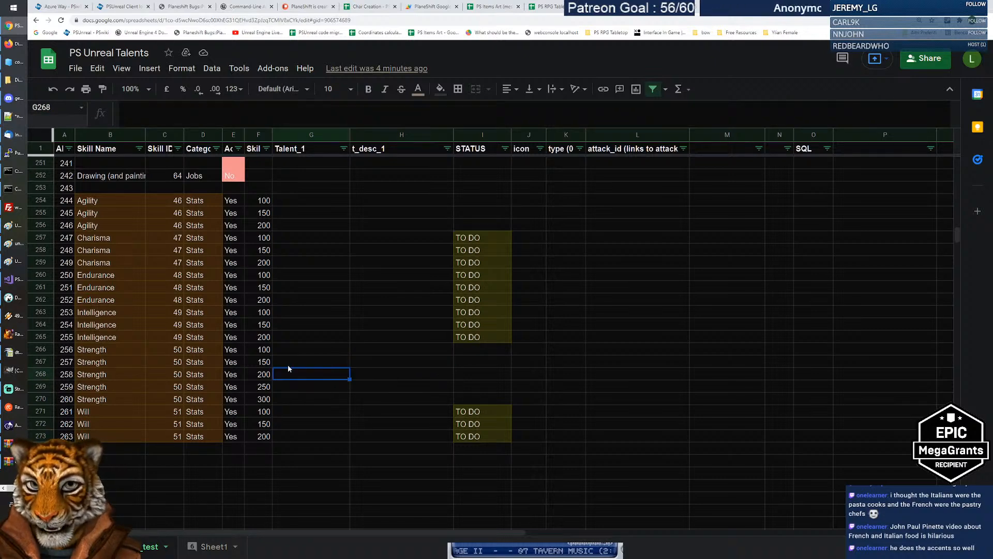
# Inspect the Strength rows 266 to 270 from the skill name to the STATUS column, ending on Talent_1 cell G266.
pyautogui.moveTo(66, 362); pyautogui.dragTo(469, 357)
pyautogui.click(468, 357)
pyautogui.moveTo(119, 361); pyautogui.dragTo(466, 357)
pyautogui.click(467, 357)
pyautogui.moveTo(122, 351); pyautogui.dragTo(476, 398)
pyautogui.click(486, 401)
pyautogui.moveTo(118, 349); pyautogui.dragTo(458, 396)
pyautogui.click(470, 397)
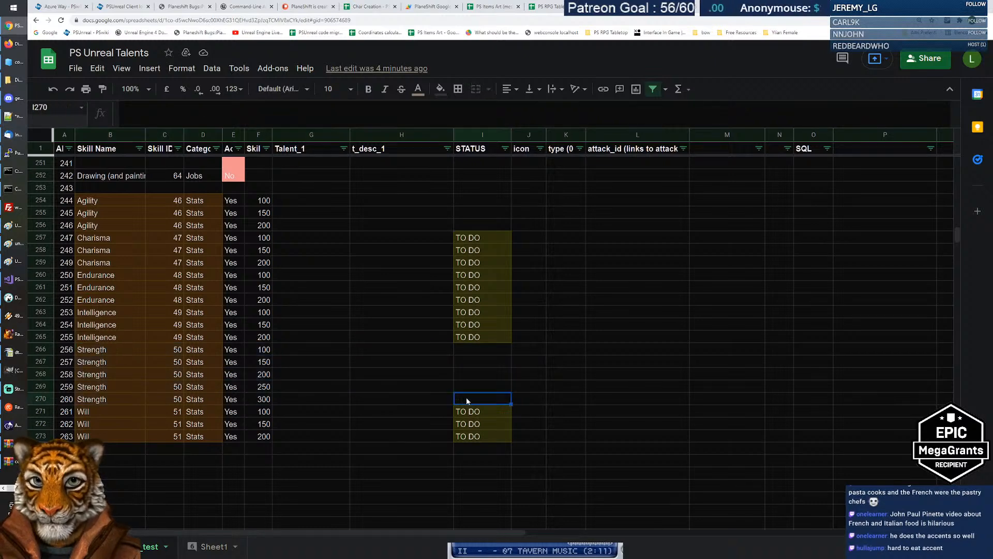
pyautogui.keyDown('shift'); pyautogui.click(116, 352); pyautogui.keyUp('shift')
pyautogui.click(371, 358)
pyautogui.click(314, 351)
pyautogui.click(314, 363)
pyautogui.click(315, 349)
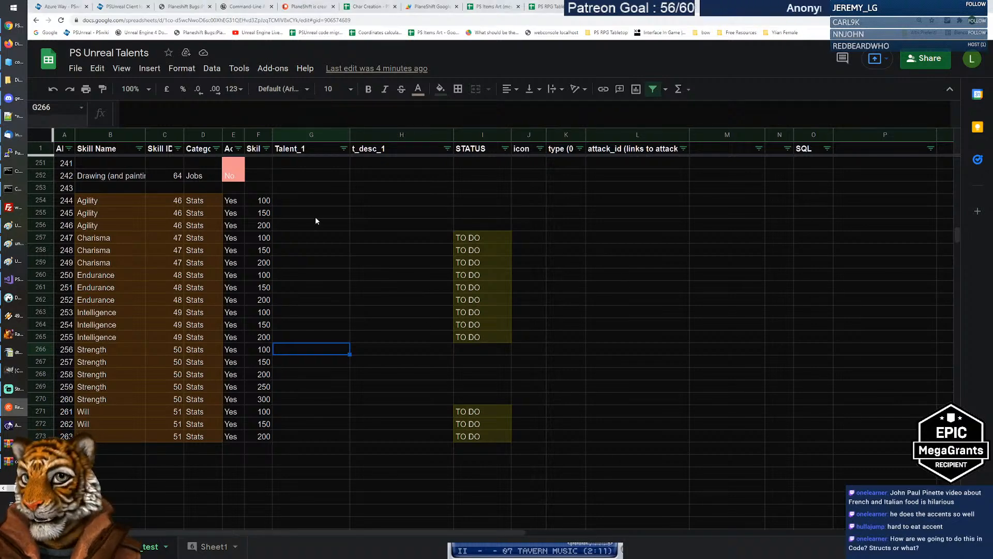
# Switch from the talents spreadsheet to the PlaneShift bug tracker and open the project's tasklist.
pyautogui.click(372, 250)
pyautogui.scroll(5, 358, 311)
pyautogui.scroll(10, 358, 314)
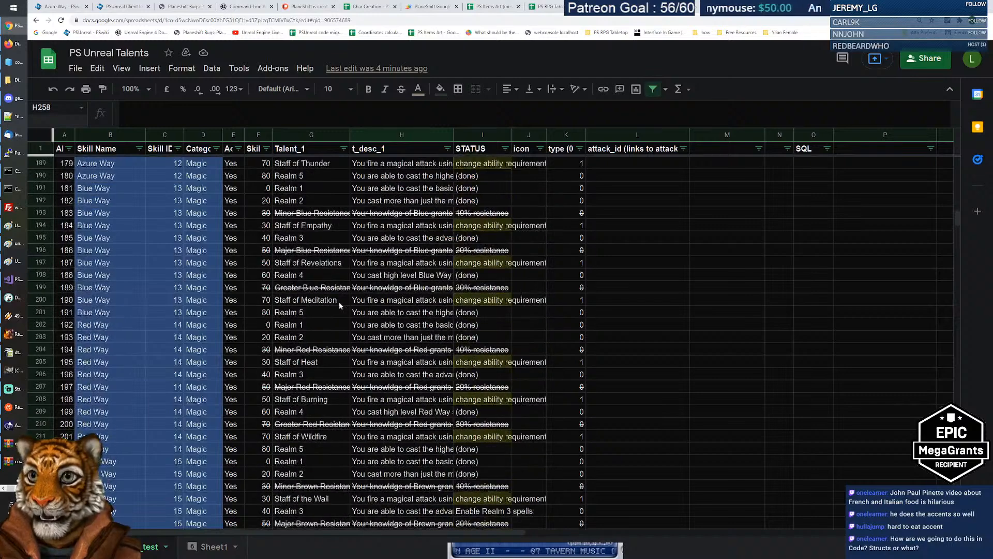
pyautogui.click(178, 6)
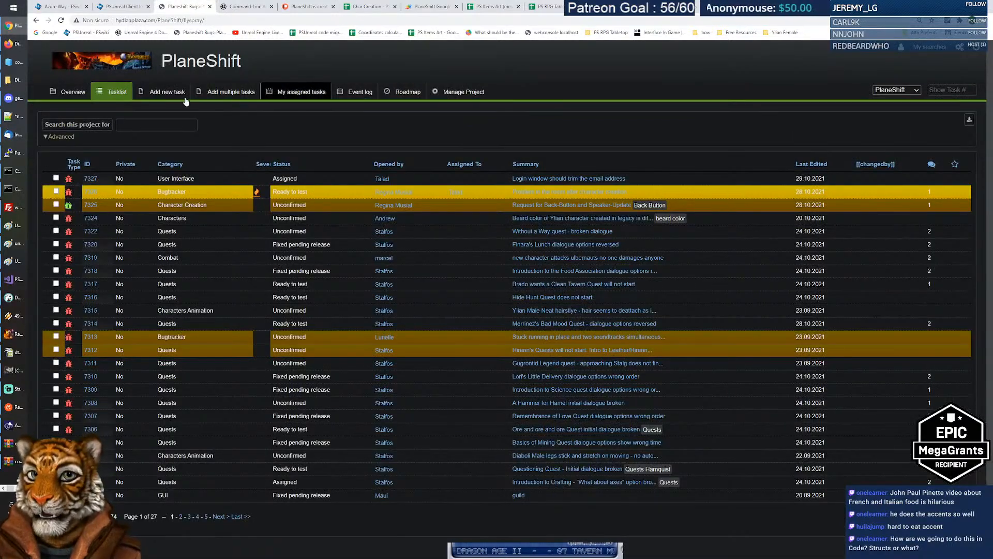
pyautogui.click(115, 91)
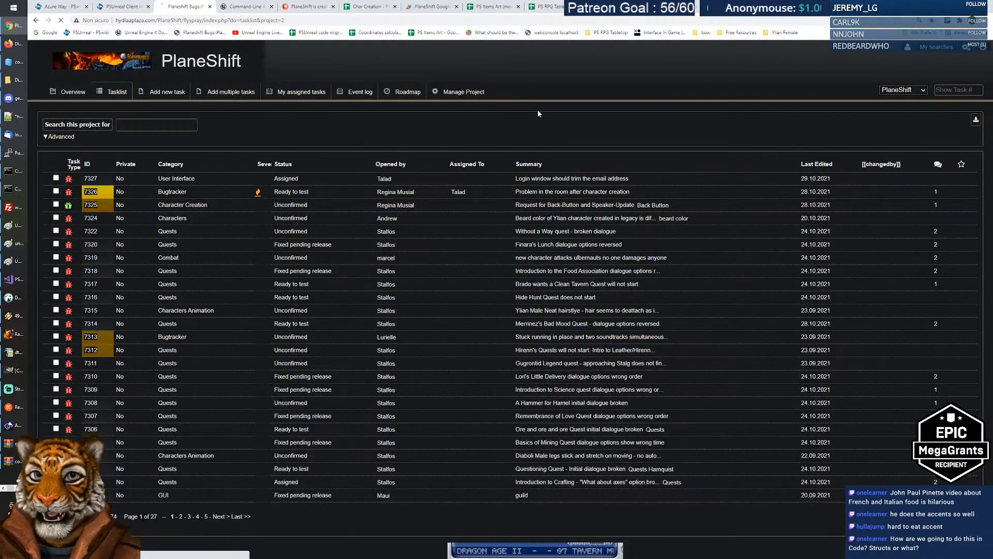